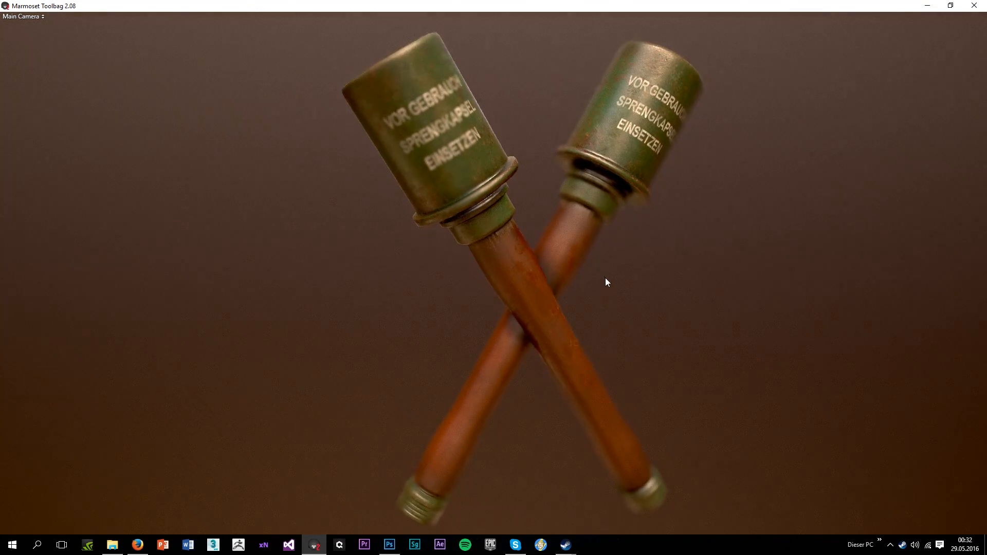
# Examine the textured model of the two crossed stick grenades from several angles and close up
pyautogui.moveTo(669, 334); pyautogui.dragTo(583, 299)
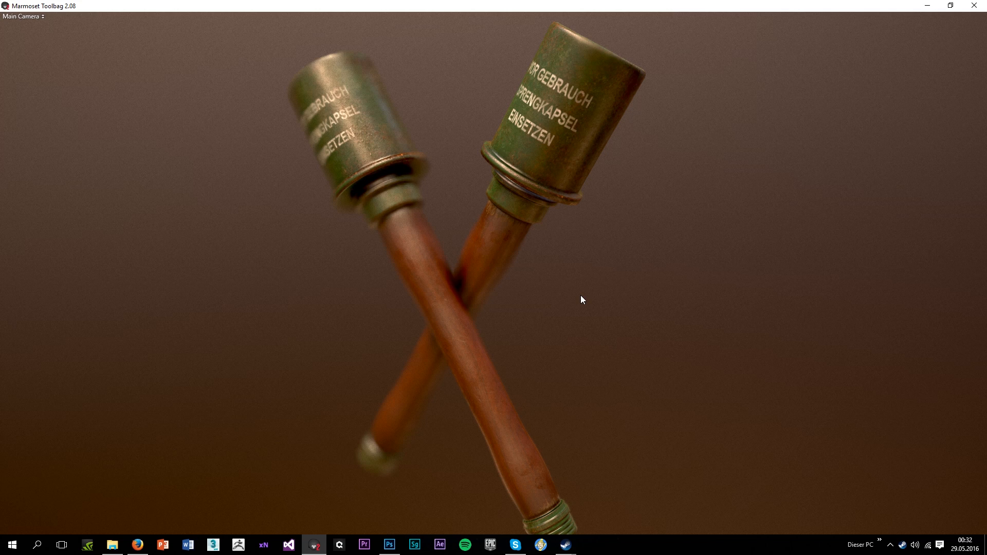
pyautogui.moveTo(582, 296); pyautogui.dragTo(143, 279)
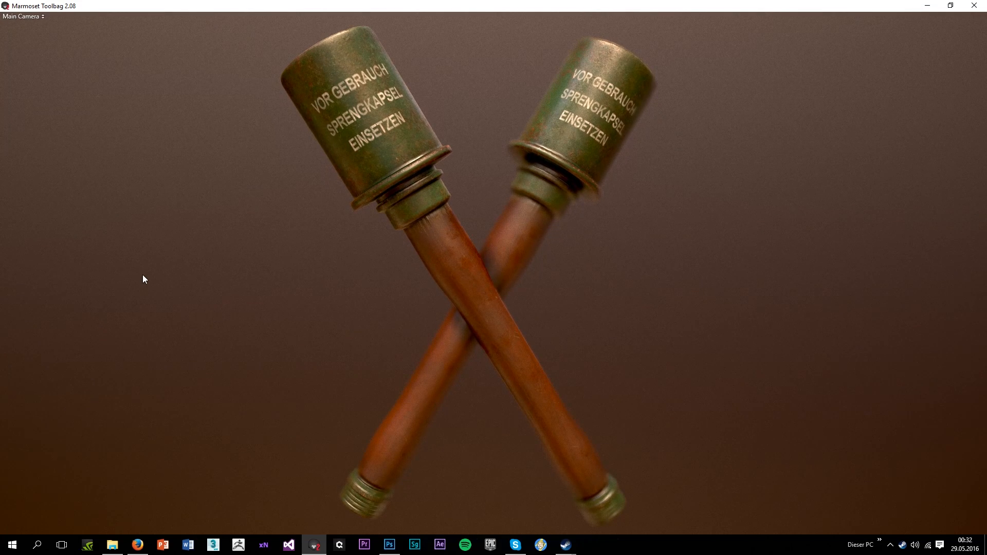
pyautogui.scroll(5, 313, 74)
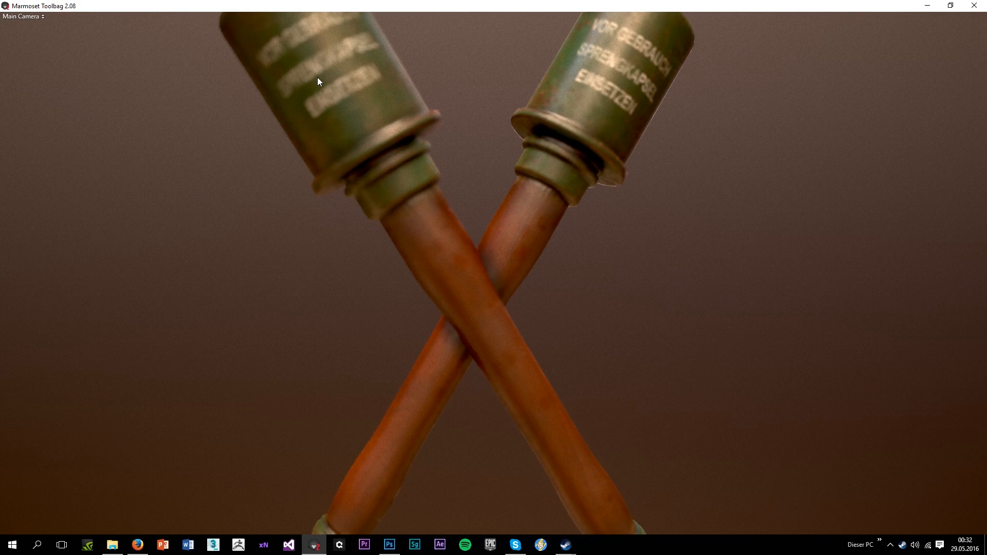
pyautogui.moveTo(317, 81); pyautogui.dragTo(405, 192)
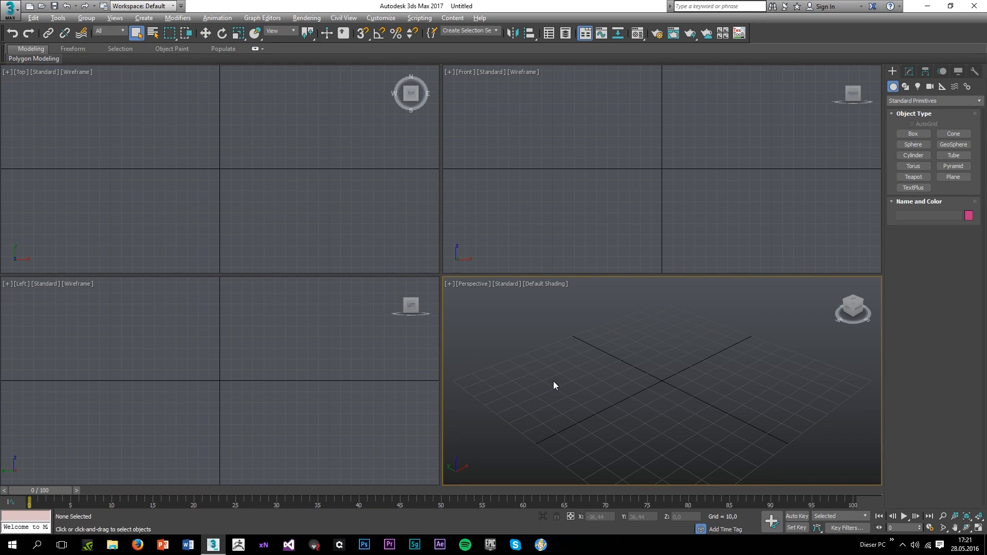
# Use Merge with all file types listed to import low_grenade.obj from the desktop, keeping the default OBJ import options
pyautogui.click(7, 12)
pyautogui.moveTo(31, 152)
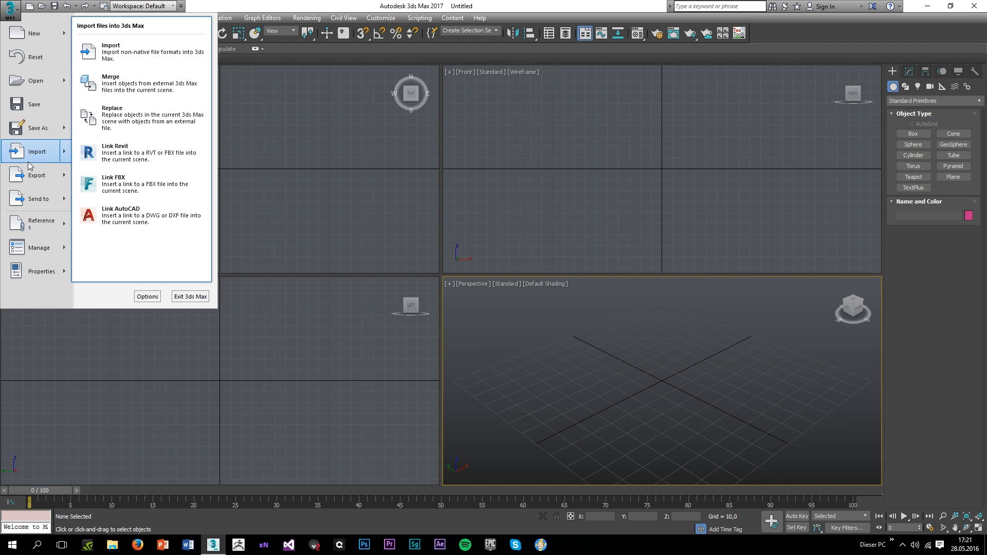
pyautogui.click(120, 98)
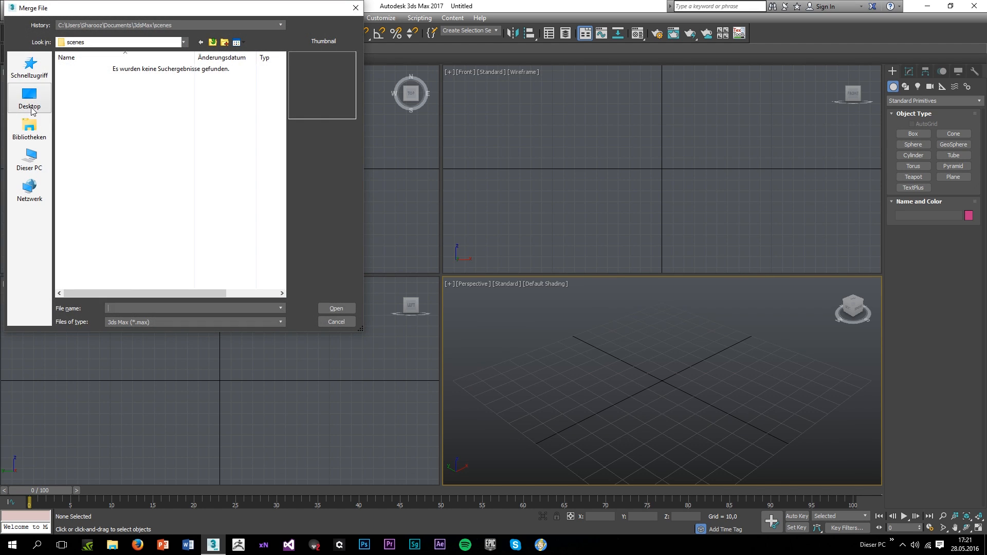
pyautogui.click(190, 322)
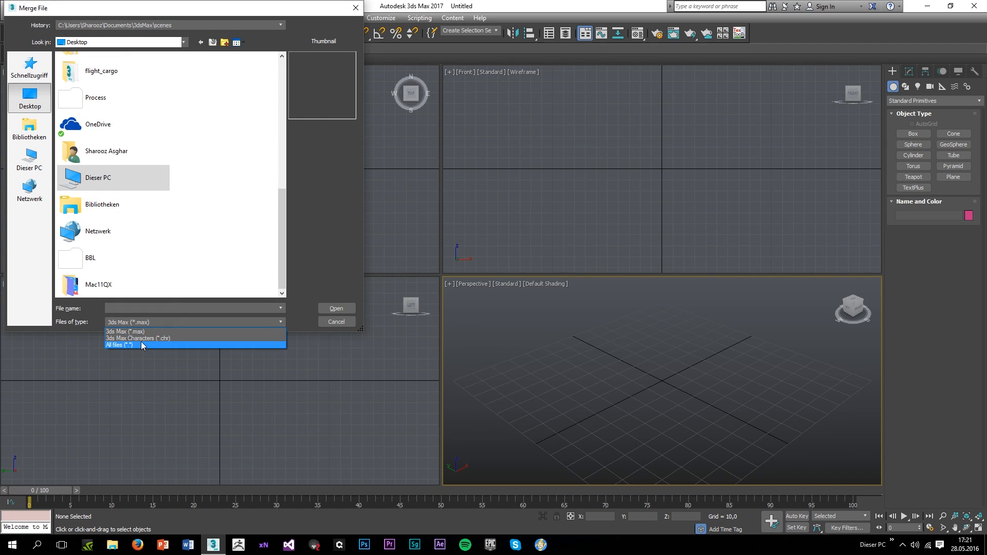
pyautogui.click(137, 344)
pyautogui.rightClick(219, 228)
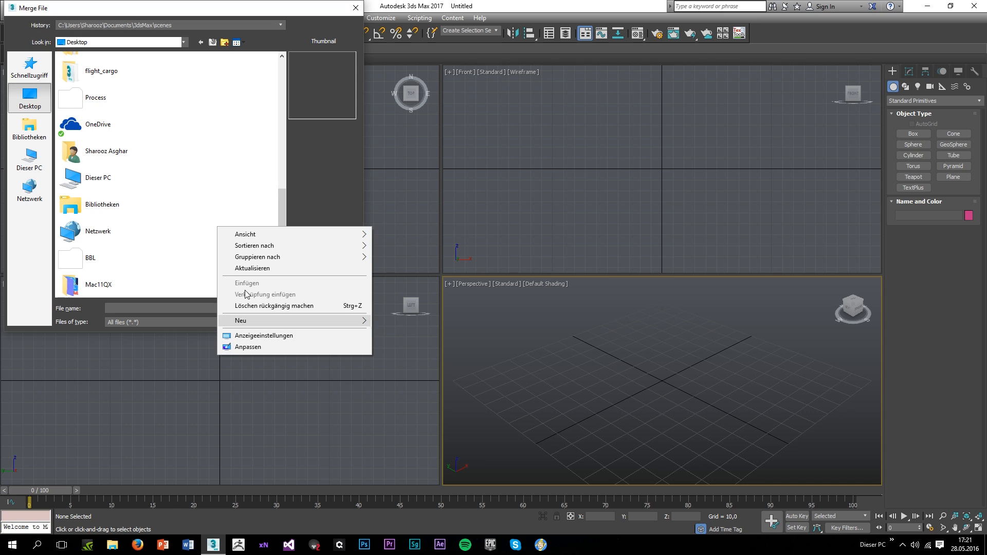
pyautogui.click(246, 271)
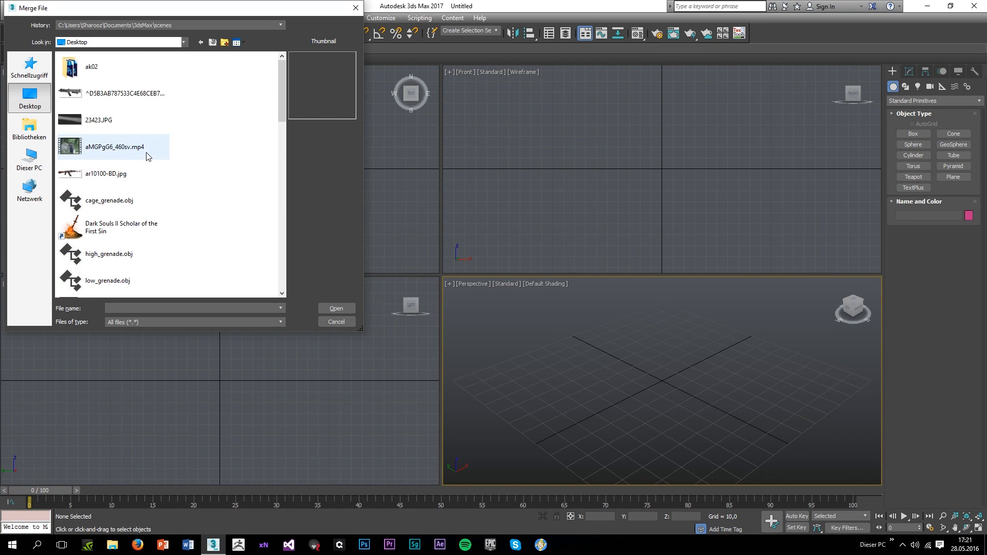
pyautogui.doubleClick(118, 280)
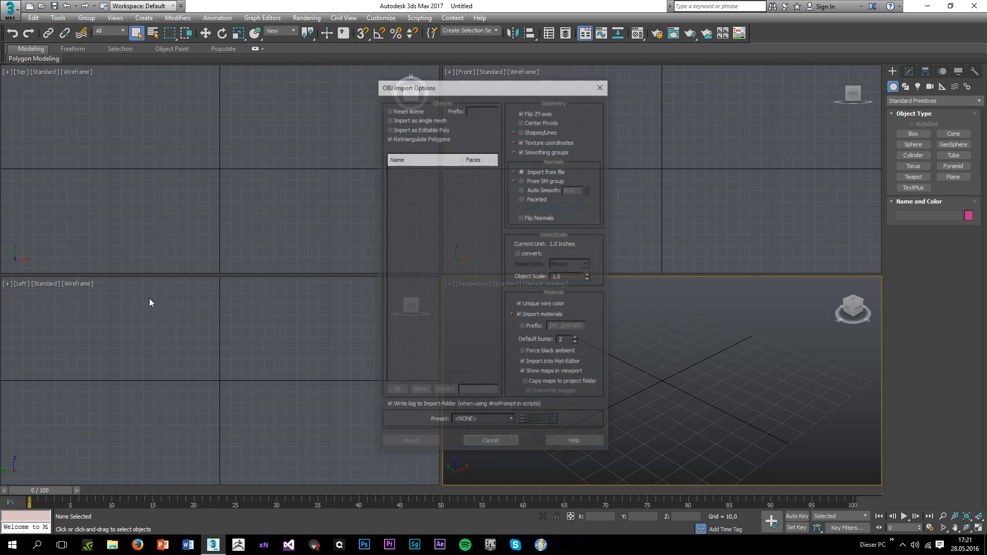
pyautogui.click(417, 441)
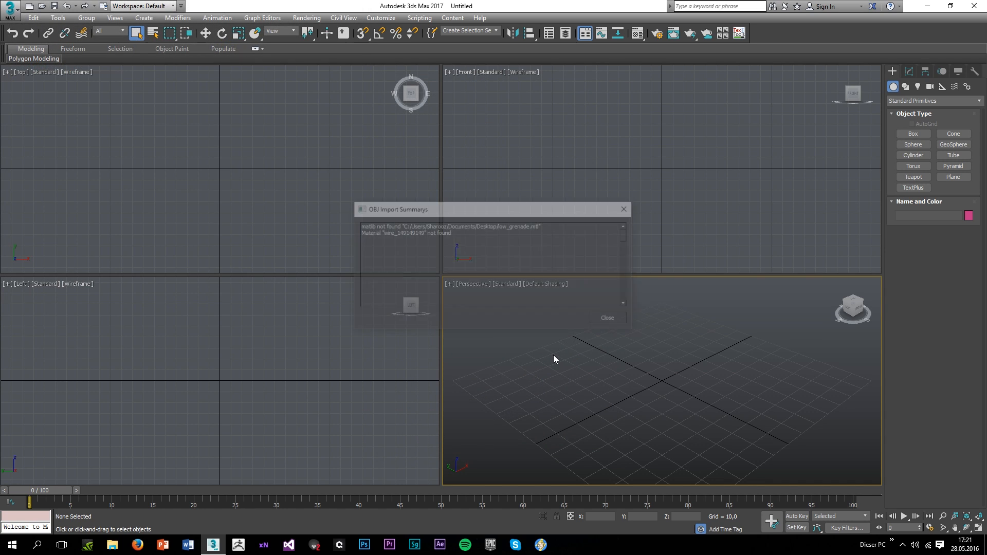
pyautogui.click(609, 320)
# Maximize the perspective view, apply an Unwrap UVW modifier to the low-poly grenade and open its UV editor
pyautogui.hotkey('alt', 'w')
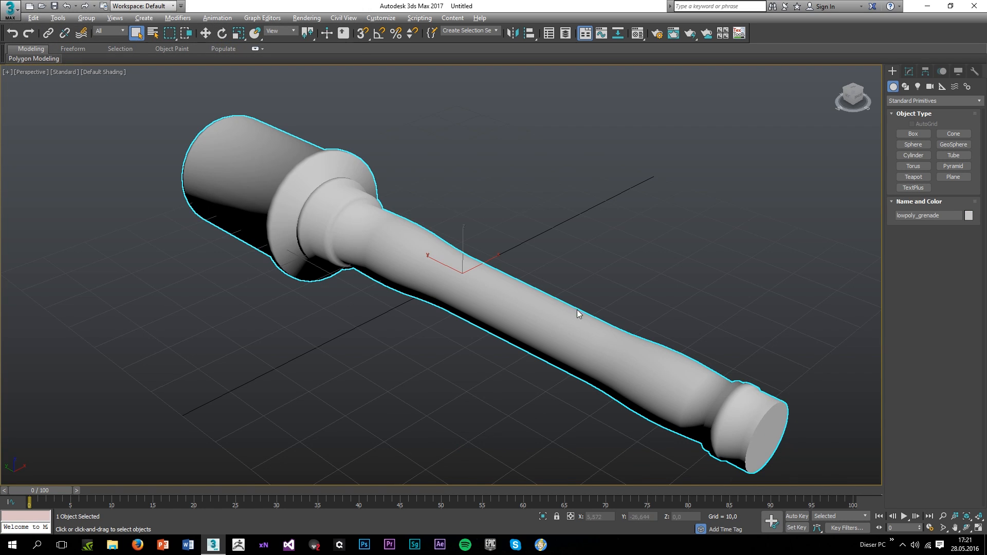
pyautogui.moveTo(519, 301); pyautogui.dragTo(340, 316)
pyautogui.click(911, 74)
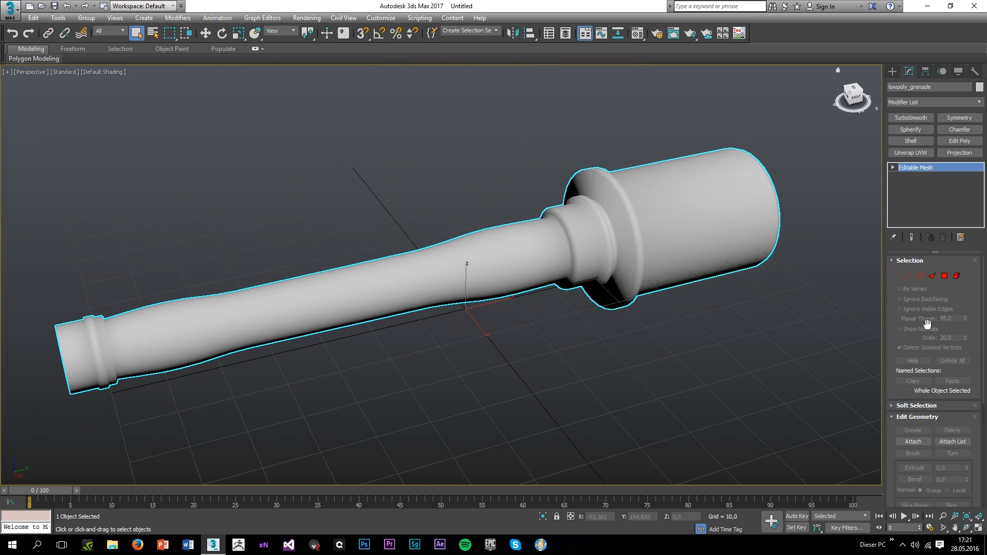
pyautogui.click(908, 153)
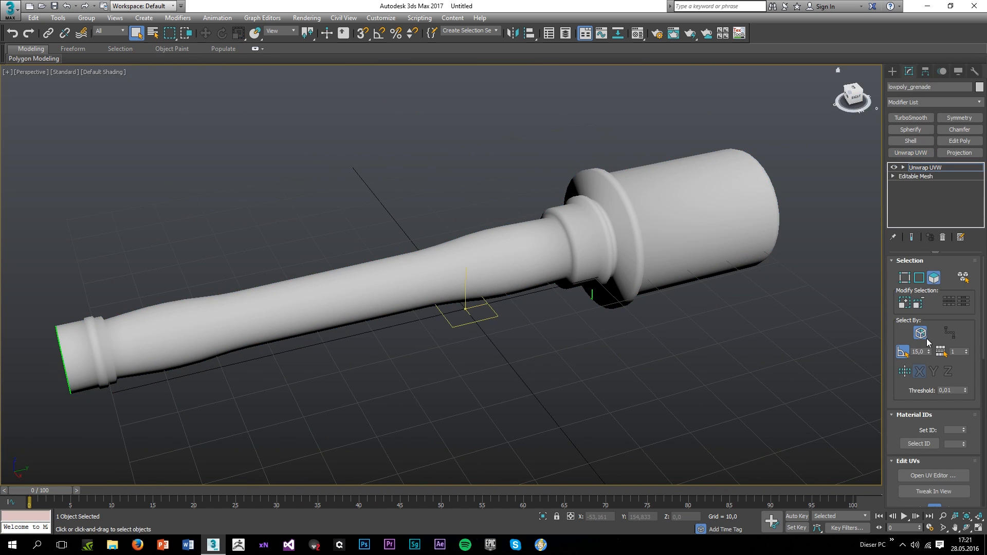
pyautogui.click(928, 475)
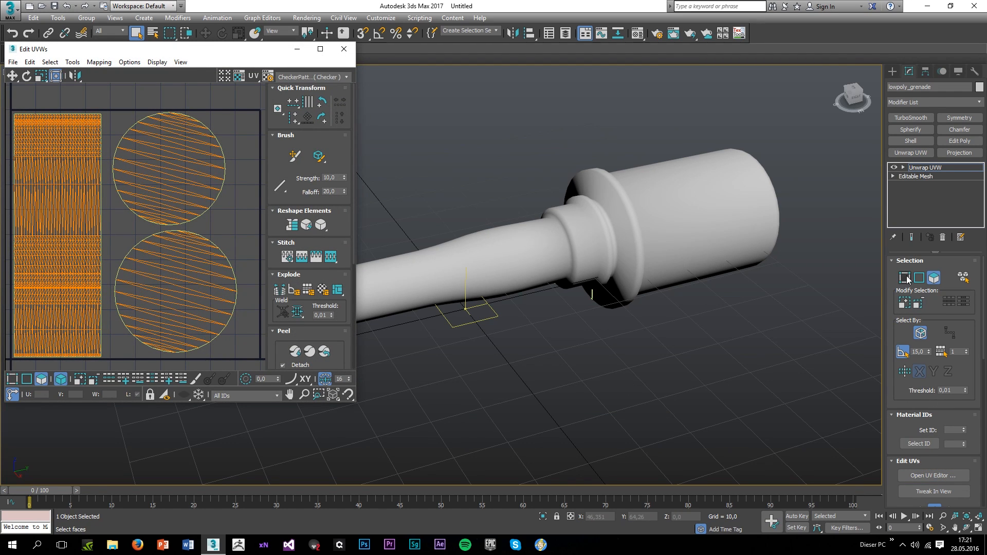
# Set the UV editor to vertex selection and turn off selecting whole UV elements
pyautogui.press('1')
pyautogui.moveTo(237, 45); pyautogui.dragTo(455, 76)
pyautogui.scroll(3, 285, 216)
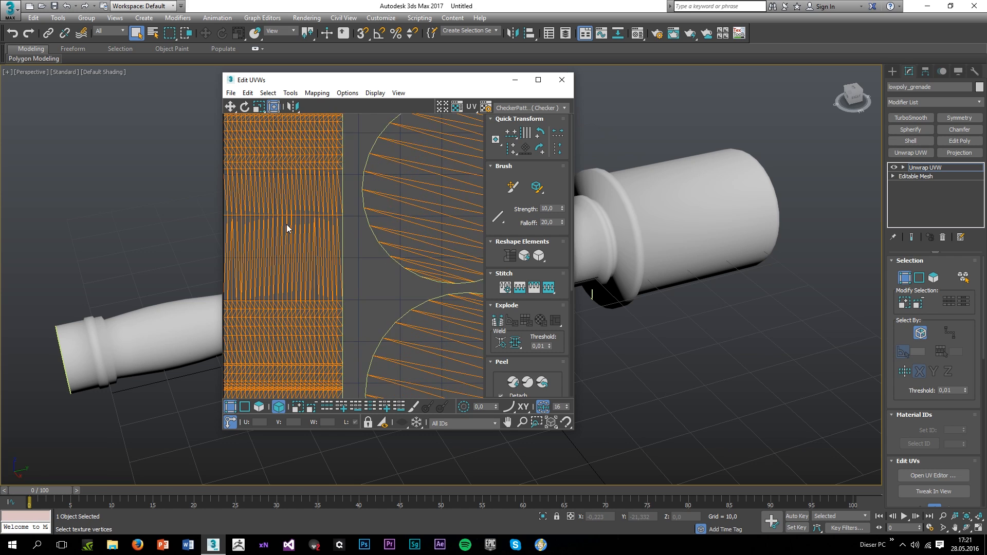
pyautogui.scroll(2, 404, 248)
pyautogui.moveTo(292, 227); pyautogui.dragTo(462, 246)
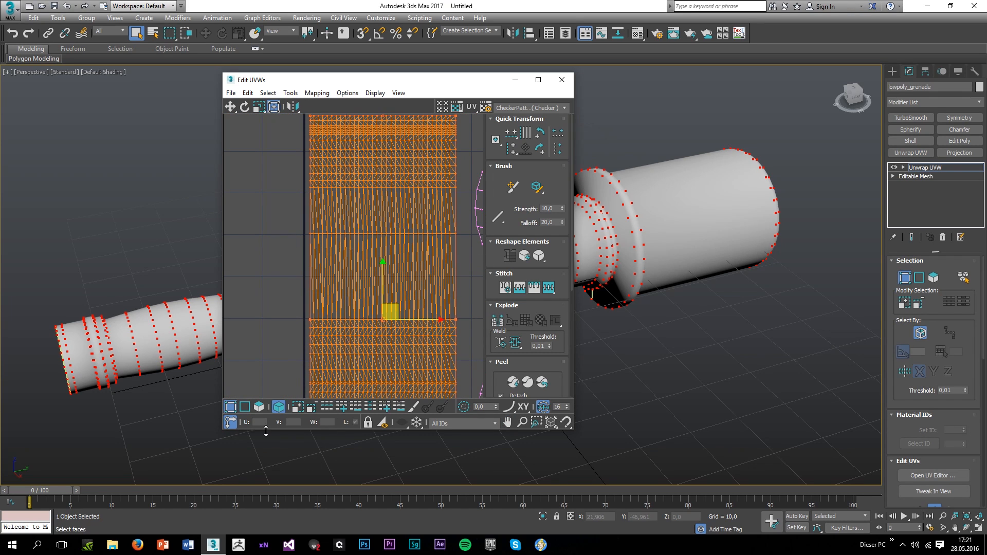
pyautogui.click(278, 406)
# Move the vertex row in the middle of the rectangular UV shell's sparse section up to the dense rows above it
pyautogui.moveTo(369, 80); pyautogui.dragTo(589, 83)
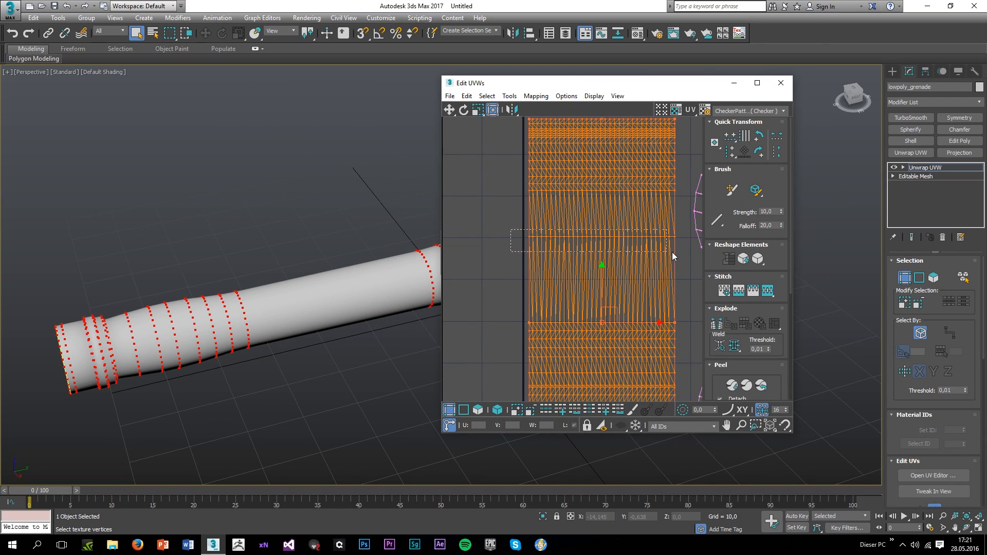
pyautogui.moveTo(672, 252); pyautogui.dragTo(678, 249)
pyautogui.moveTo(602, 213); pyautogui.dragTo(591, 170)
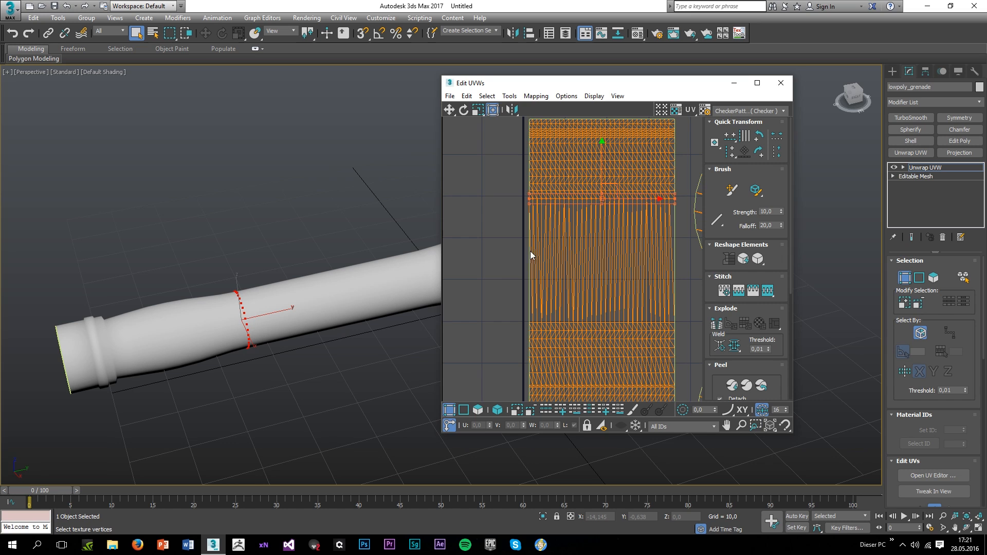
pyautogui.click(514, 244)
pyautogui.moveTo(542, 299); pyautogui.dragTo(511, 244)
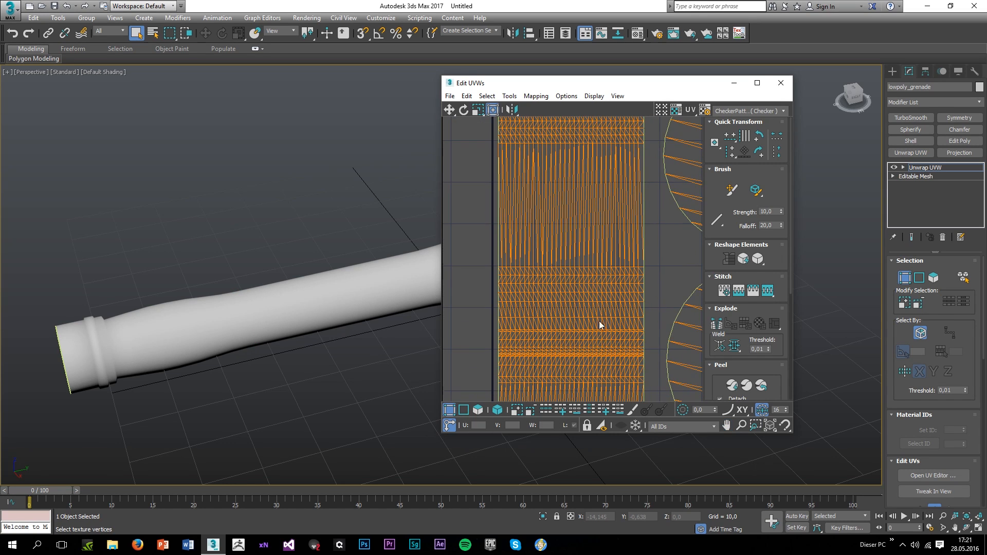
# Open 23423.JPG from the desktop and inspect the grenade handle's surface up close
pyautogui.click(927, 5)
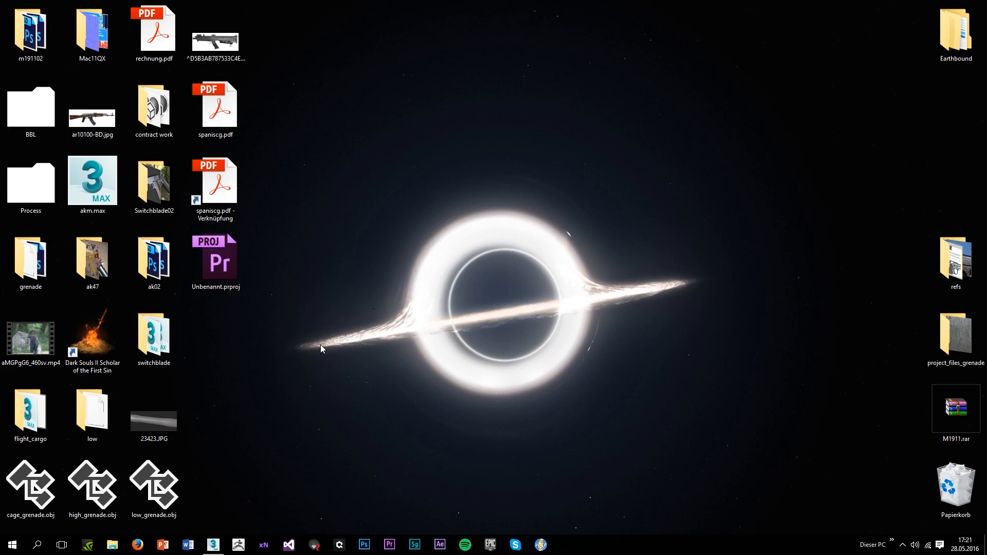
pyautogui.doubleClick(141, 425)
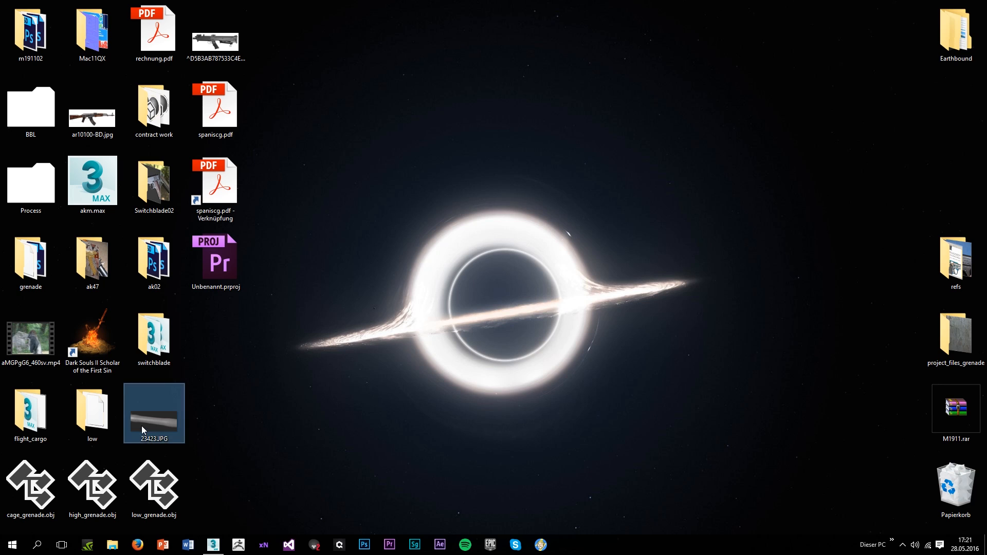
pyautogui.doubleClick(593, 274)
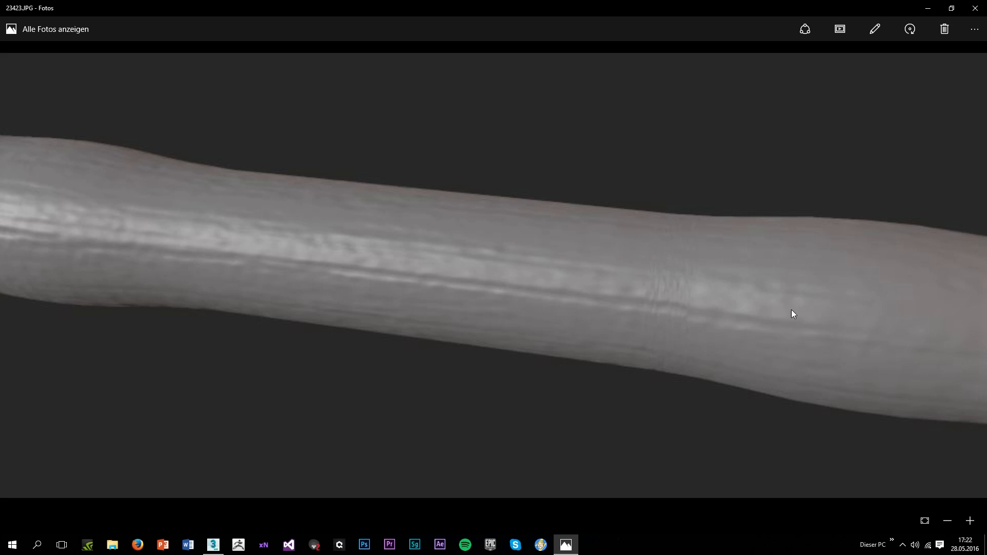
pyautogui.click(975, 7)
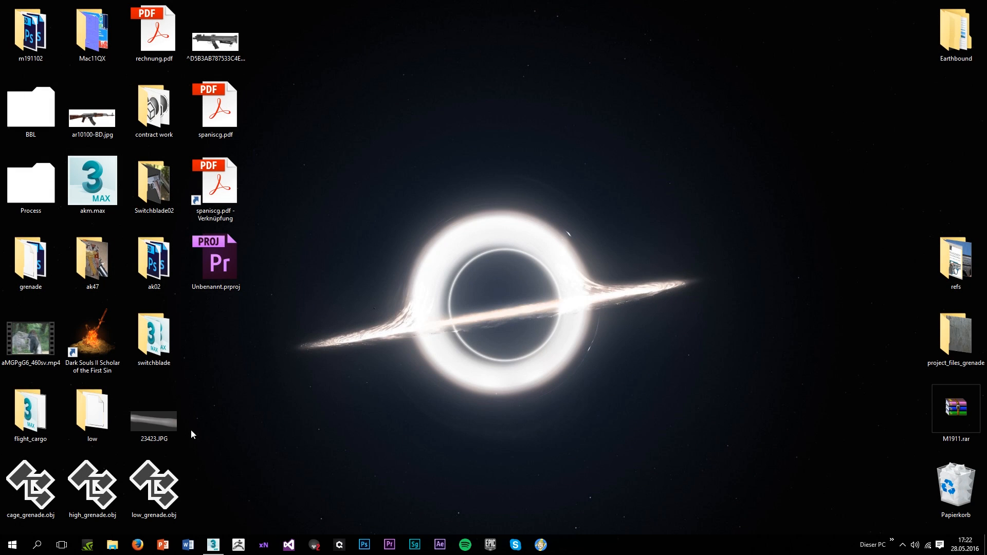
# Delete 23423.JPG from the desktop and return to 3ds Max
pyautogui.rightClick(165, 426)
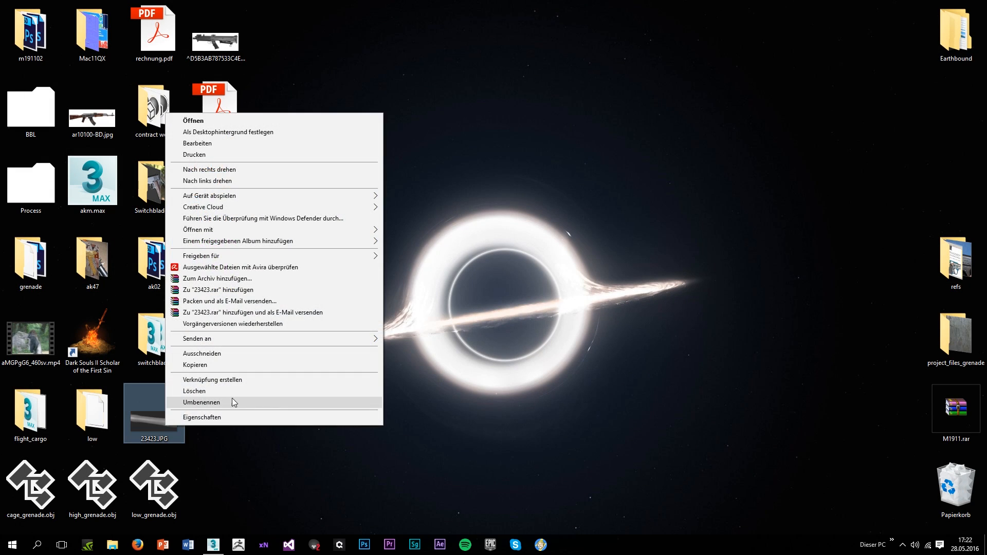
pyautogui.click(218, 391)
pyautogui.click(214, 546)
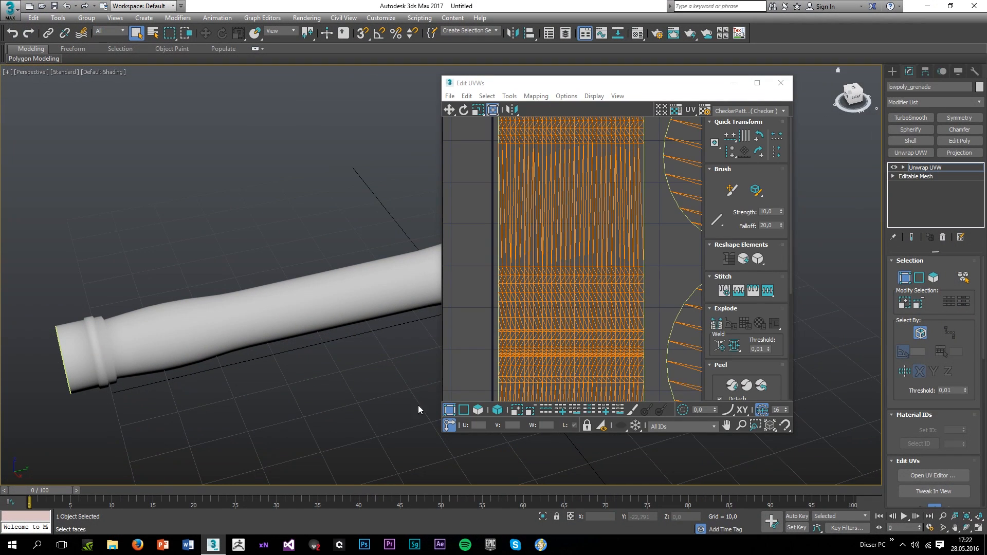
pyautogui.click(925, 5)
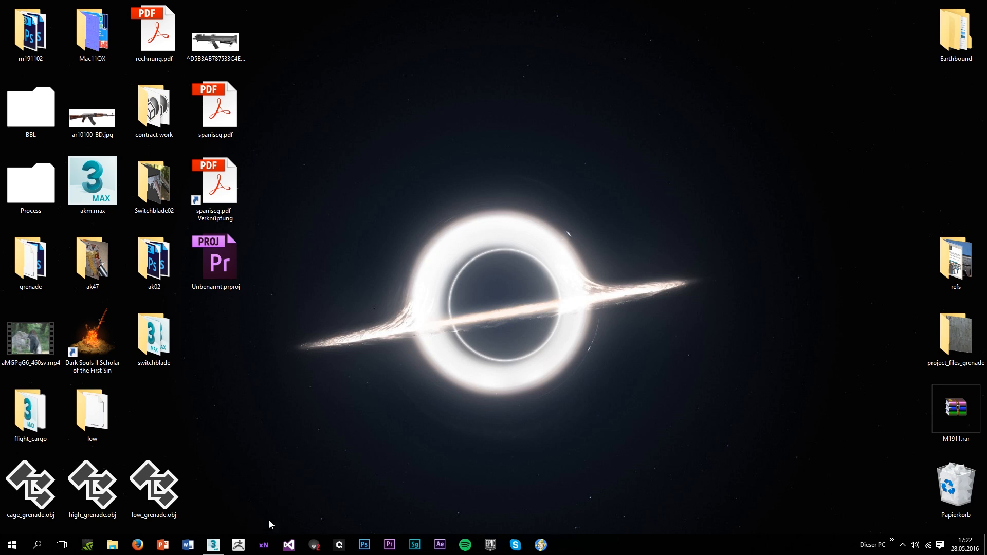
pyautogui.click(212, 545)
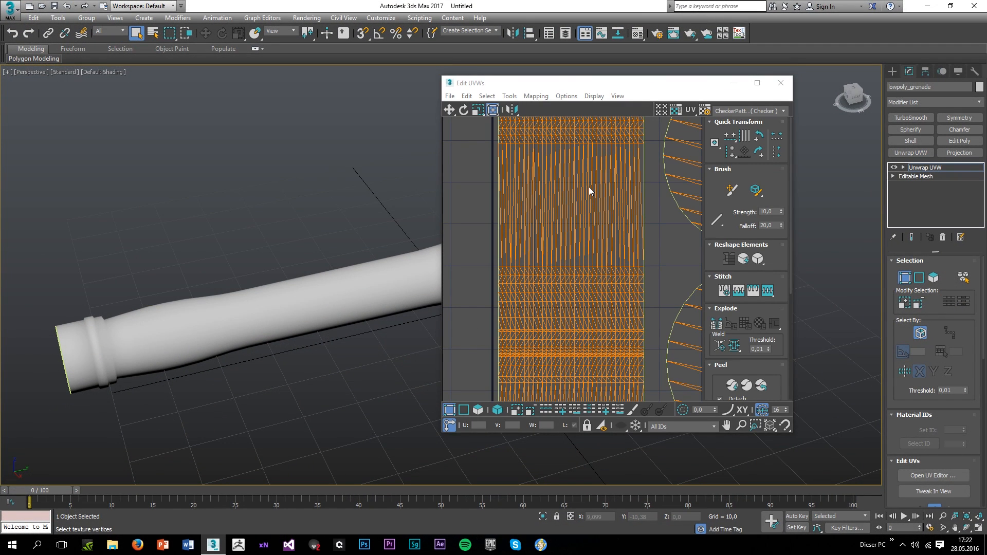
# Select one full vertex row below the rectangular UV shell's sparse middle section and move it slightly up
pyautogui.moveTo(589, 190); pyautogui.dragTo(570, 287)
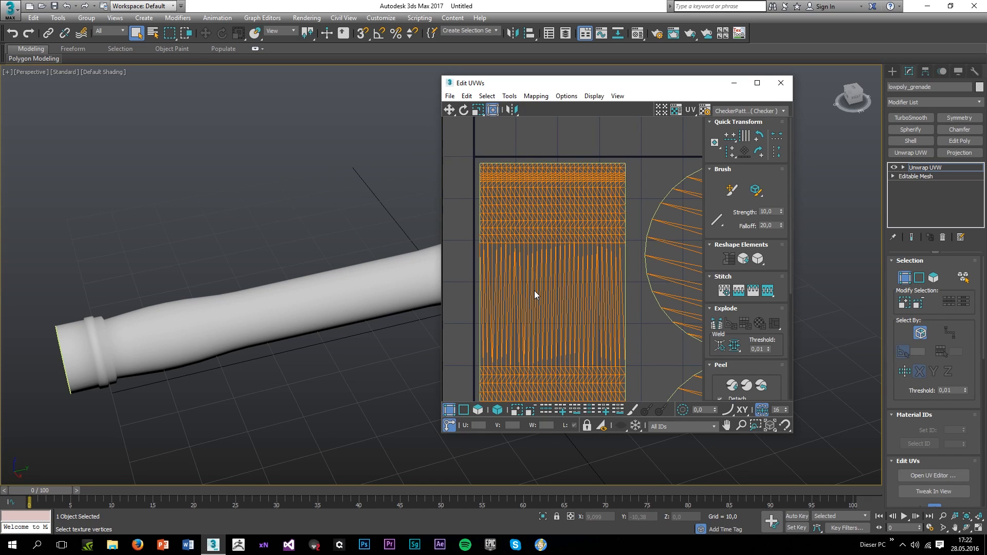
pyautogui.moveTo(544, 317); pyautogui.dragTo(559, 253)
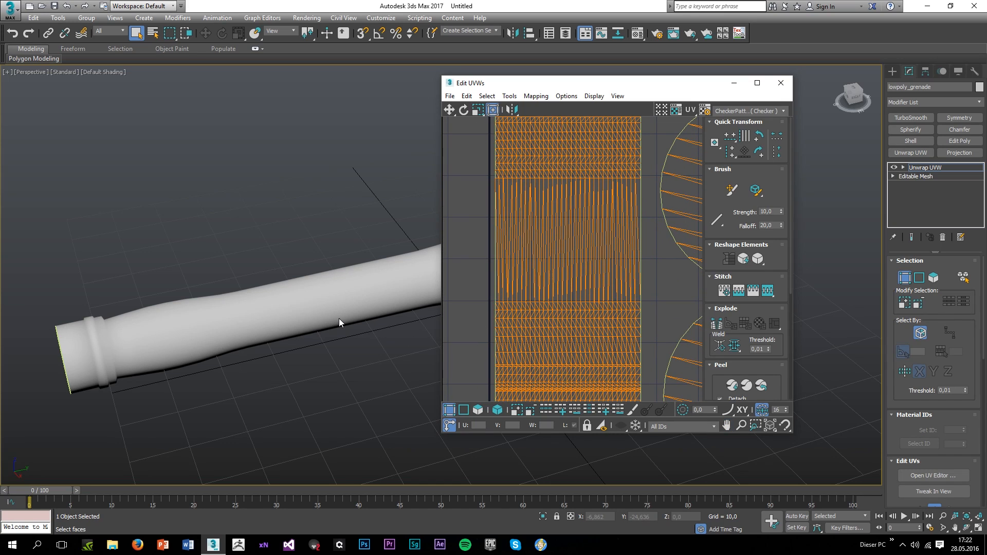
pyautogui.moveTo(338, 318); pyautogui.dragTo(280, 331)
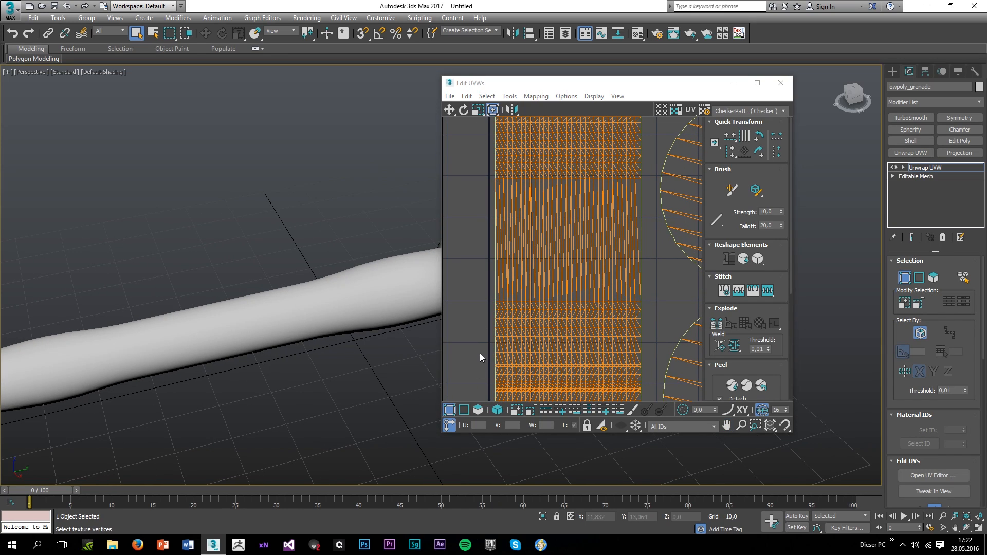
pyautogui.moveTo(480, 354); pyautogui.dragTo(646, 353)
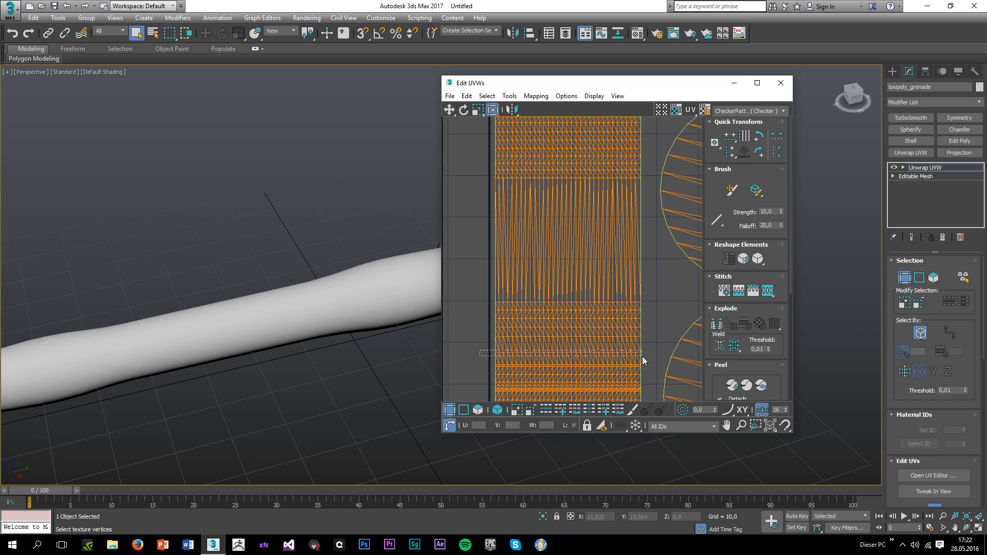
pyautogui.click(566, 327)
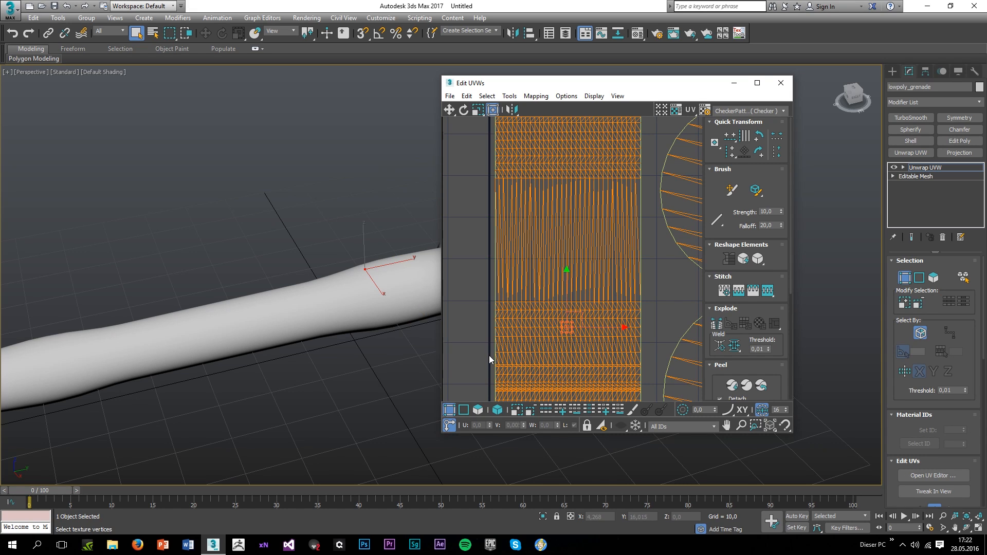
pyautogui.moveTo(653, 359); pyautogui.dragTo(485, 347)
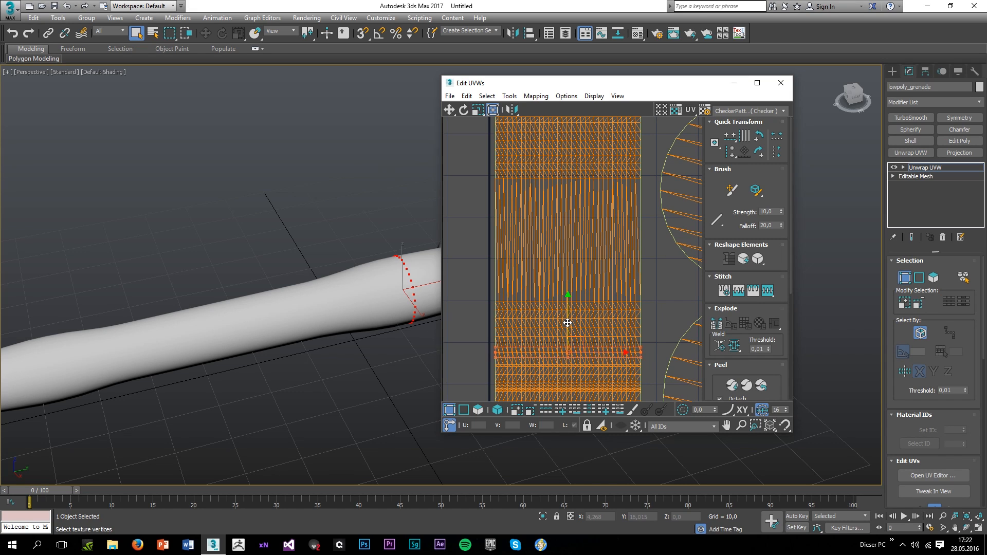
pyautogui.moveTo(567, 322); pyautogui.dragTo(544, 315)
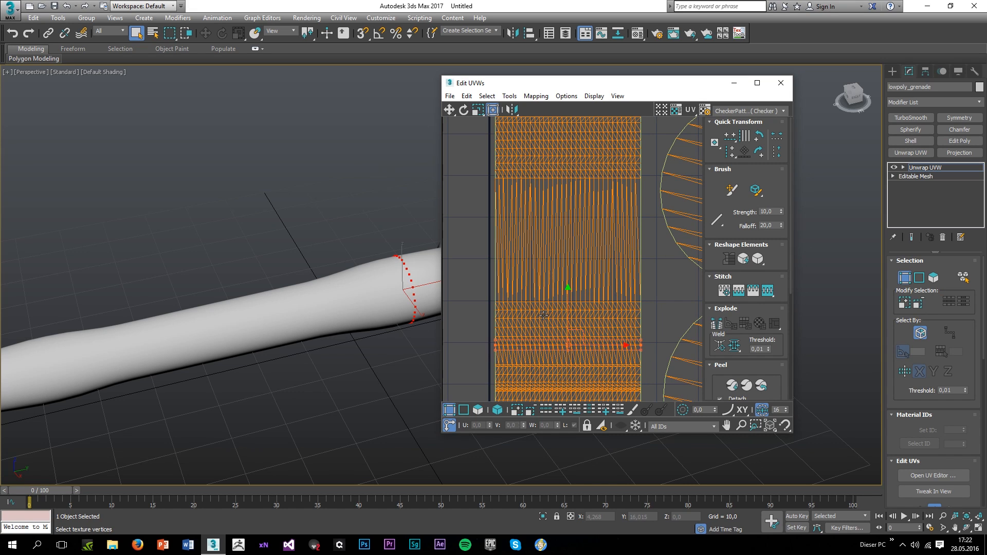
# Select the full vertex rows just below the dense band of the rectangular UV shell and locate them on the grenade model
pyautogui.click(564, 311)
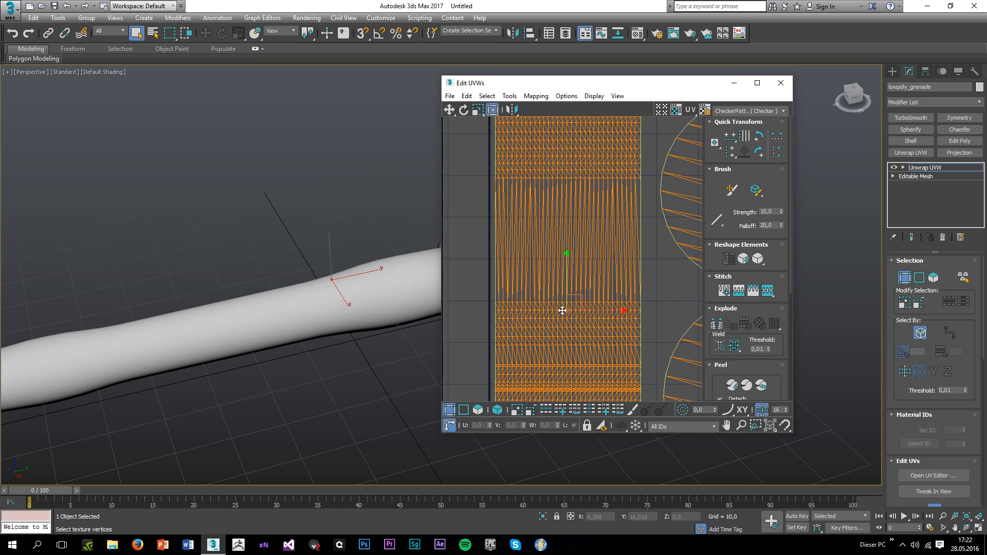
pyautogui.click(649, 304)
pyautogui.scroll(-4, 649, 304)
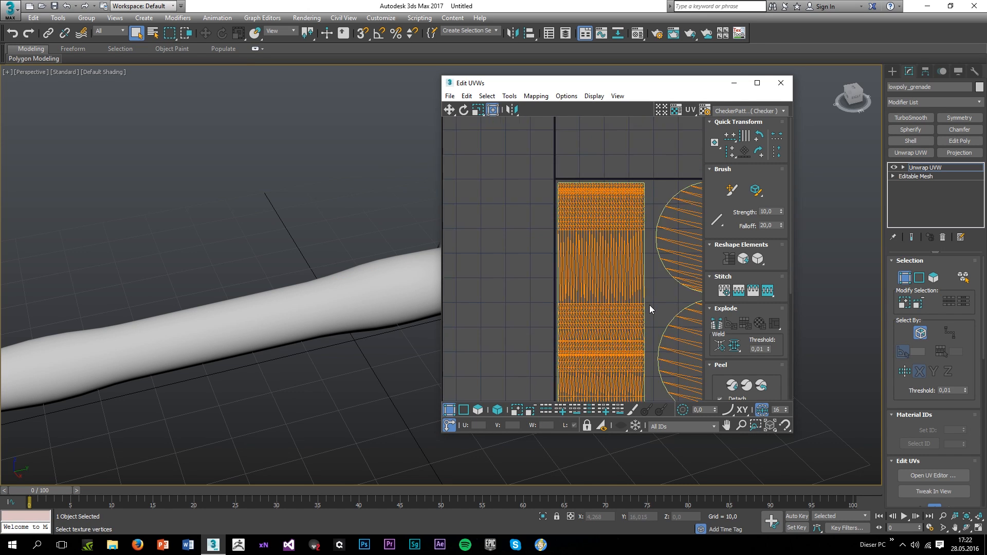
pyautogui.scroll(4, 526, 297)
pyautogui.moveTo(527, 297); pyautogui.dragTo(583, 160)
pyautogui.scroll(4, 543, 321)
pyautogui.scroll(-3, 621, 247)
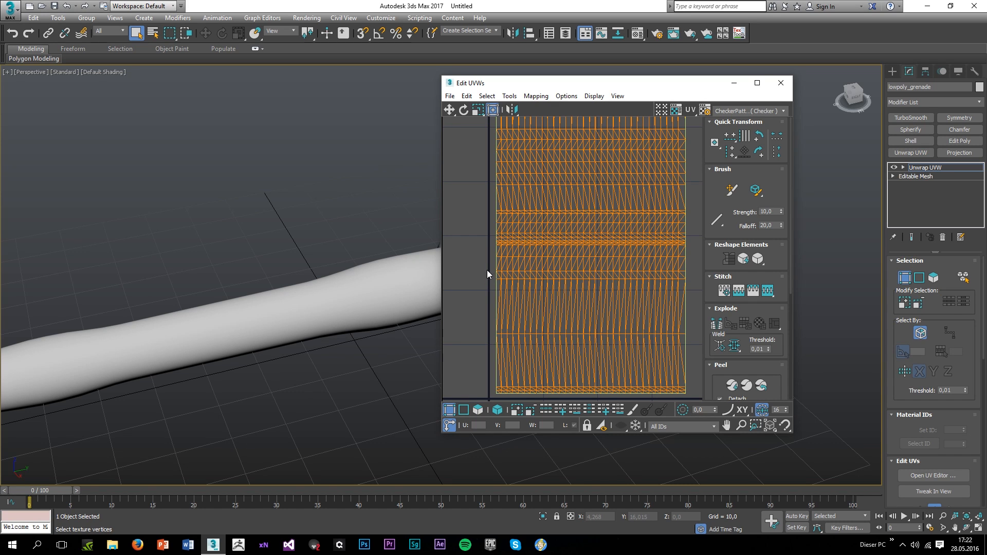
pyautogui.moveTo(487, 263); pyautogui.dragTo(692, 282)
pyautogui.moveTo(251, 267); pyautogui.dragTo(118, 286)
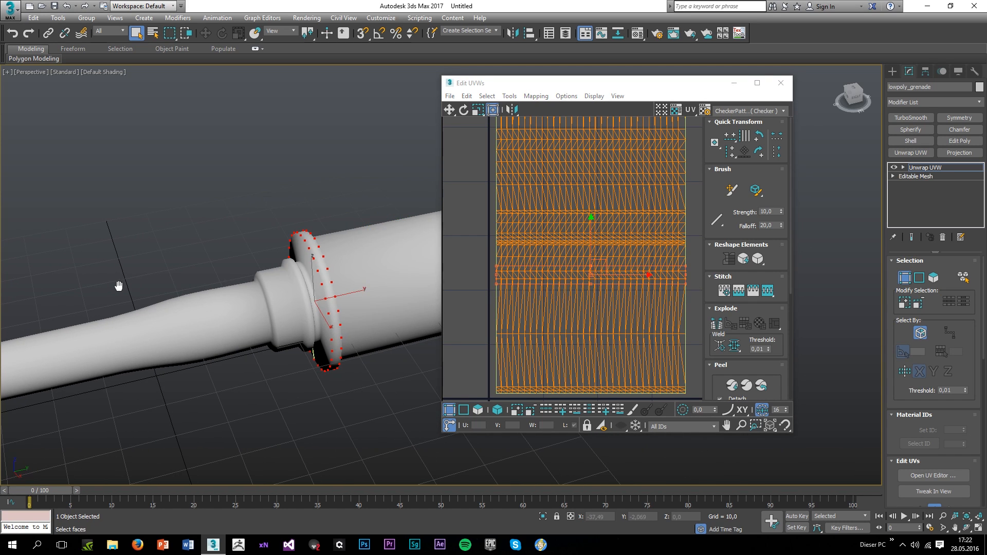
# Try to select the vertex ring on the collar's handle-side edge in the perspective view
pyautogui.scroll(3, 287, 261)
pyautogui.moveTo(287, 261); pyautogui.dragTo(307, 289)
pyautogui.moveTo(258, 258); pyautogui.dragTo(234, 247)
pyautogui.moveTo(263, 448); pyautogui.dragTo(264, 449)
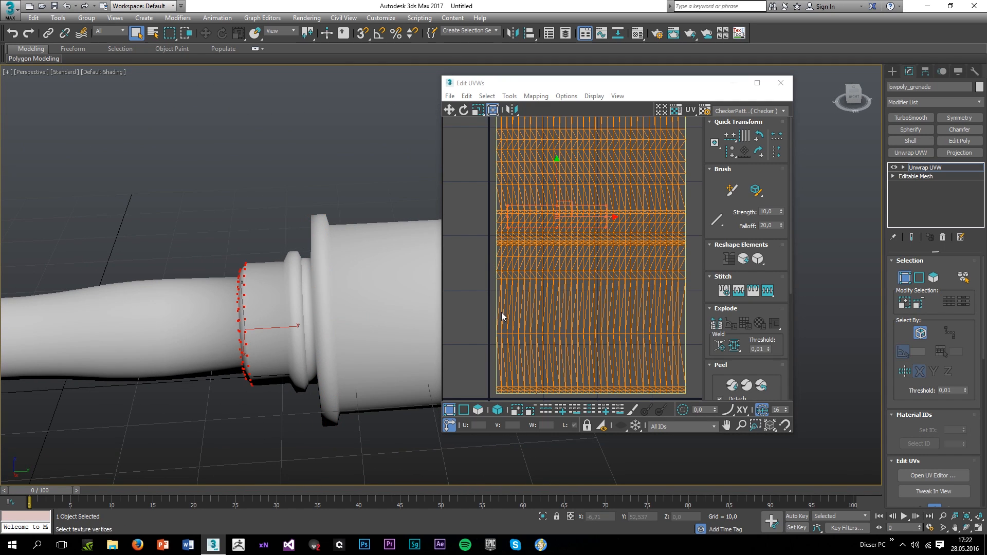
pyautogui.scroll(3, 543, 258)
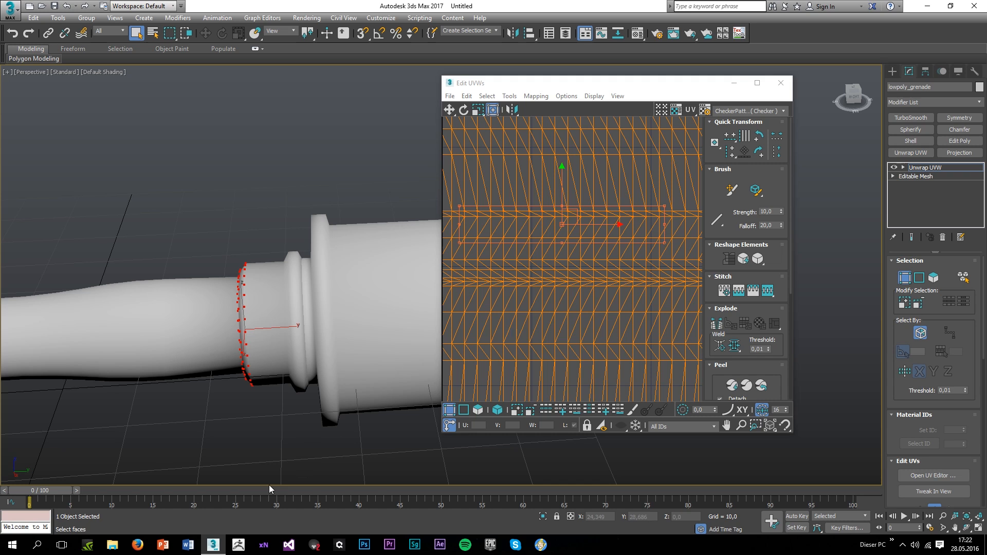
pyautogui.click(270, 468)
# Select the complete vertex ring on the collar's handle-side edge in the wireframe Left view
pyautogui.scroll(-4, 289, 408)
pyautogui.moveTo(273, 394); pyautogui.dragTo(273, 365)
pyautogui.press('l')
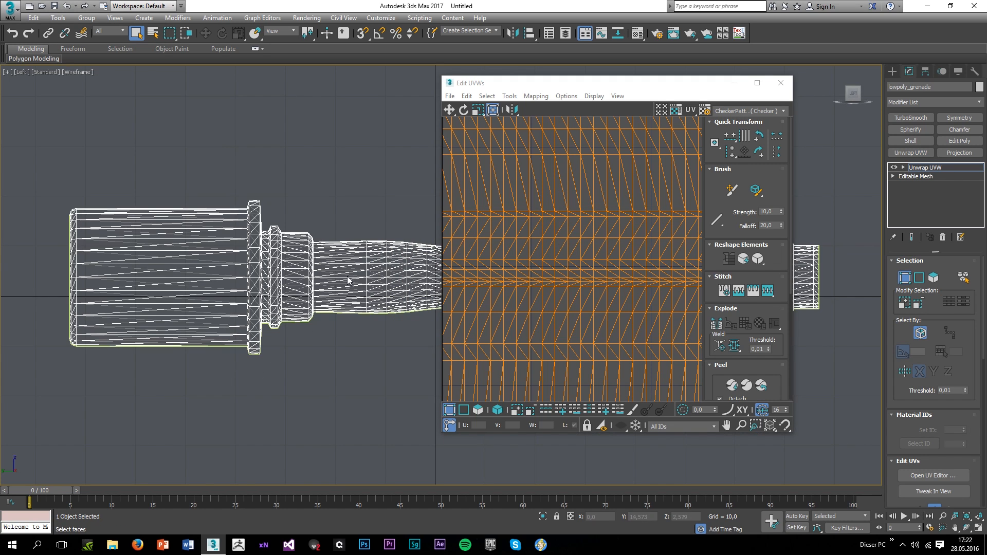
pyautogui.scroll(4, 319, 273)
pyautogui.scroll(-2, 290, 231)
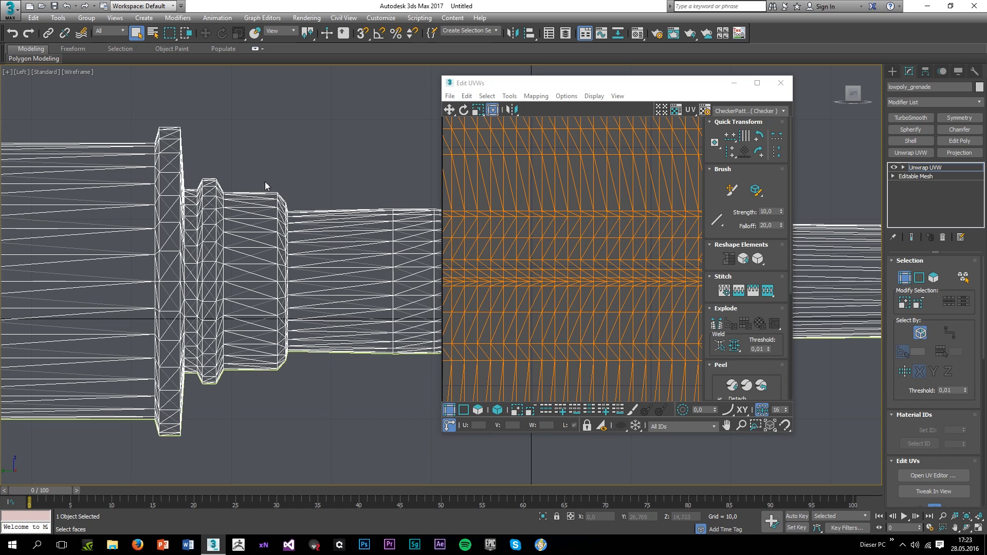
pyautogui.moveTo(267, 184); pyautogui.dragTo(316, 453)
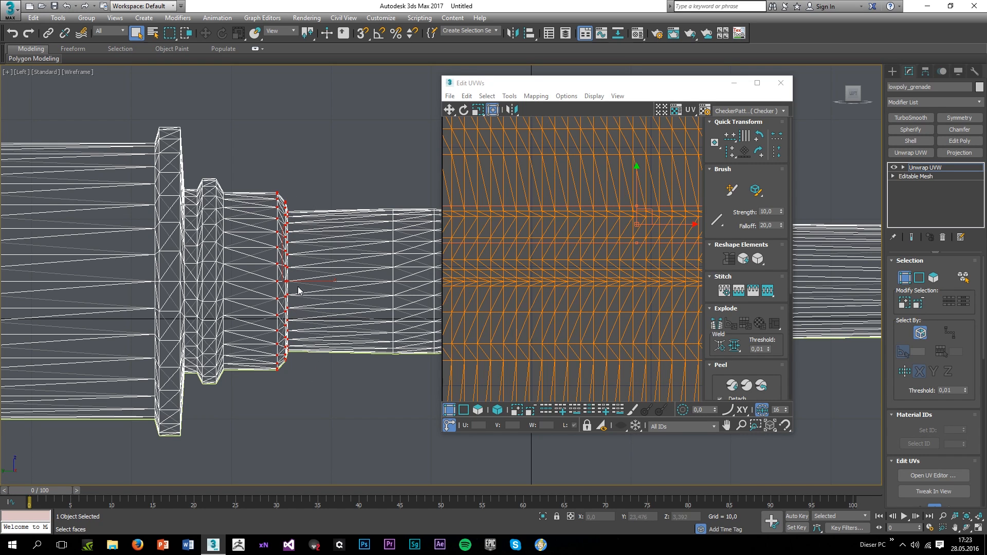
# Move the collar edge's selected vertex rows slightly up in the UV layout, away from the dense band
pyautogui.scroll(-2, 577, 242)
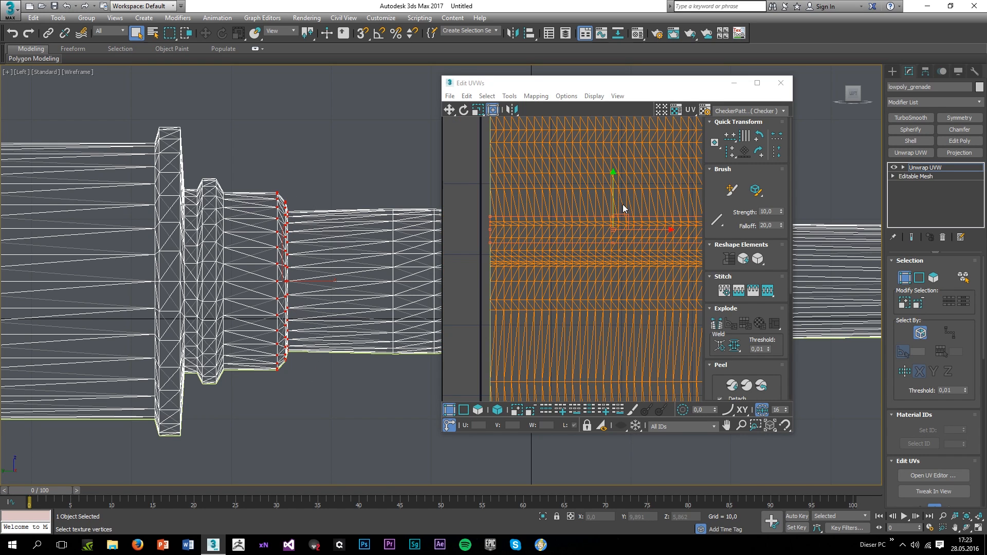
pyautogui.moveTo(614, 198); pyautogui.dragTo(608, 177)
pyautogui.rightClick(608, 176)
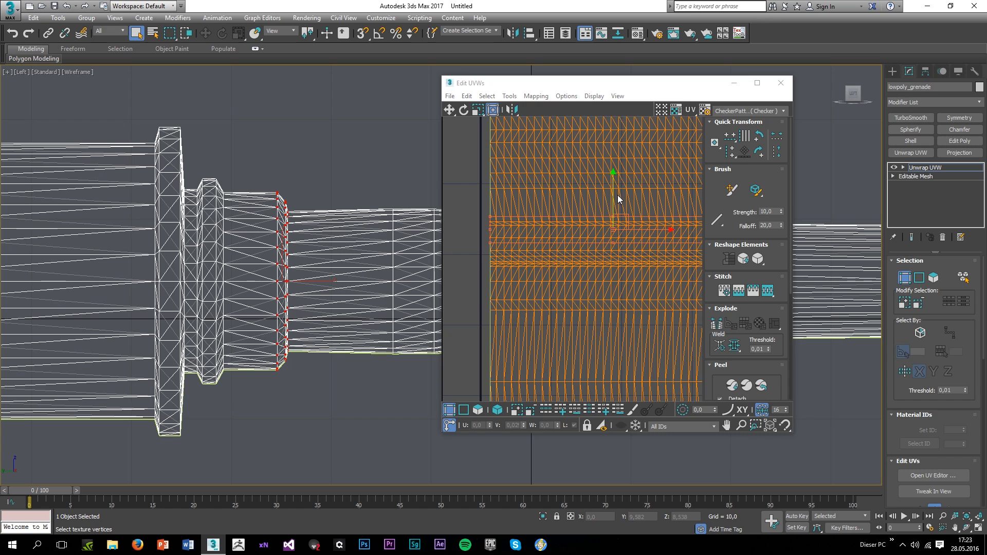
pyautogui.moveTo(614, 193)
pyautogui.mouseDown()
pyautogui.moveTo(606, 176)
pyautogui.moveTo(616, 179)
pyautogui.mouseUp()
pyautogui.scroll(-1, 571, 242)
pyautogui.moveTo(571, 243); pyautogui.dragTo(496, 247)
pyautogui.scroll(-1, 643, 291)
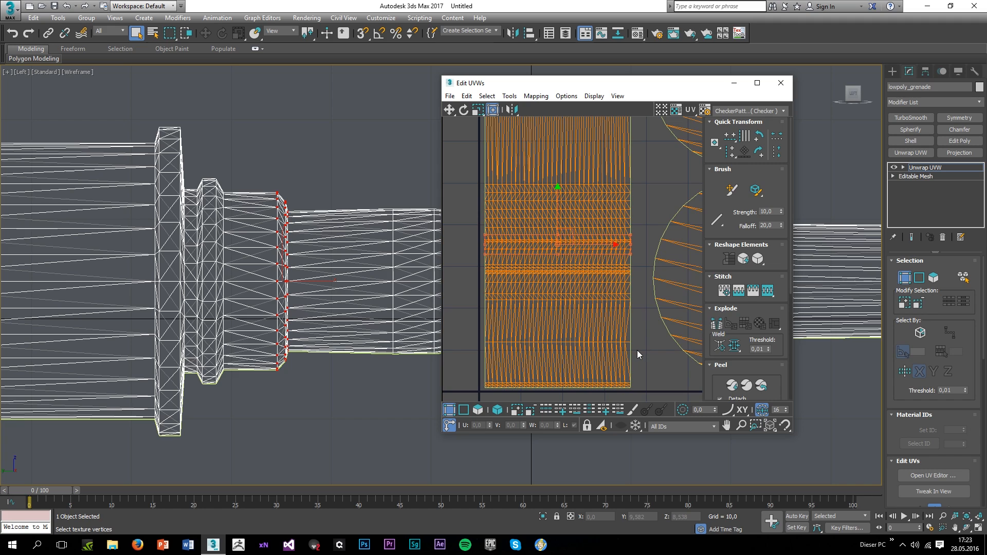
# Select the UV rows of the collar's raised ridge and of its handle-side edge in turn to check their positions
pyautogui.click(638, 355)
pyautogui.moveTo(585, 252); pyautogui.dragTo(637, 278)
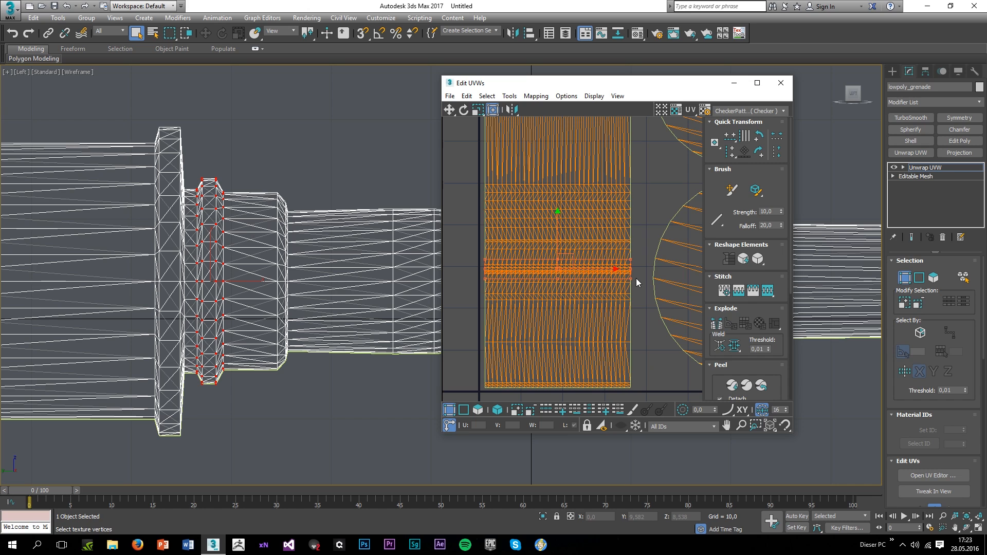
pyautogui.click(474, 244)
pyautogui.scroll(1, 477, 245)
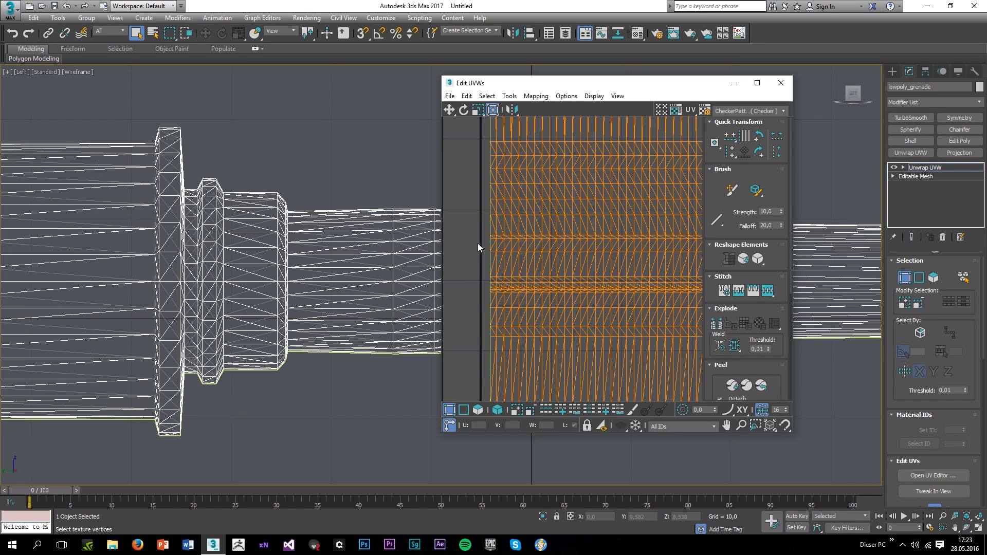
pyautogui.scroll(1, 477, 243)
pyautogui.scroll(-1, 487, 229)
pyautogui.moveTo(483, 230); pyautogui.dragTo(686, 250)
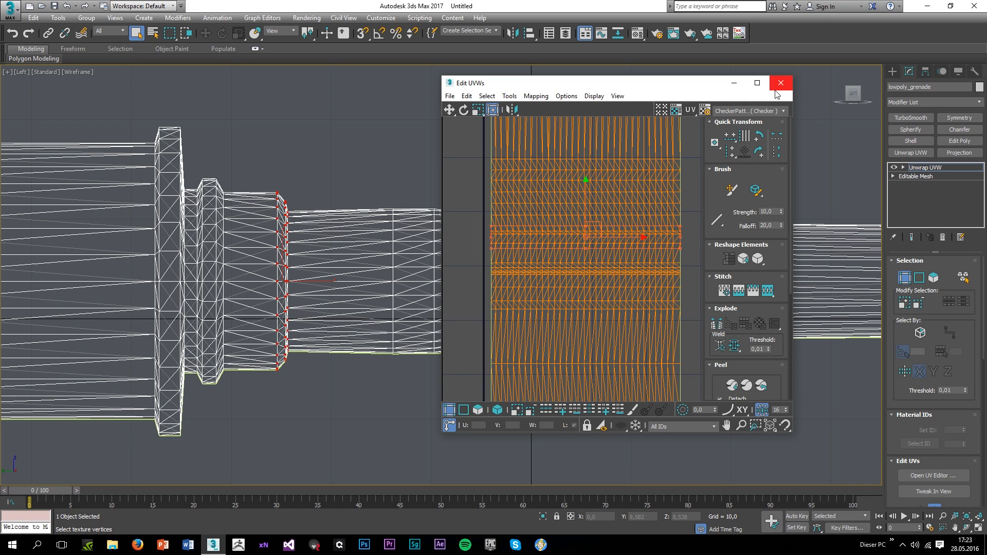
# Render the UVW template at 2048 by 2048
pyautogui.click(509, 97)
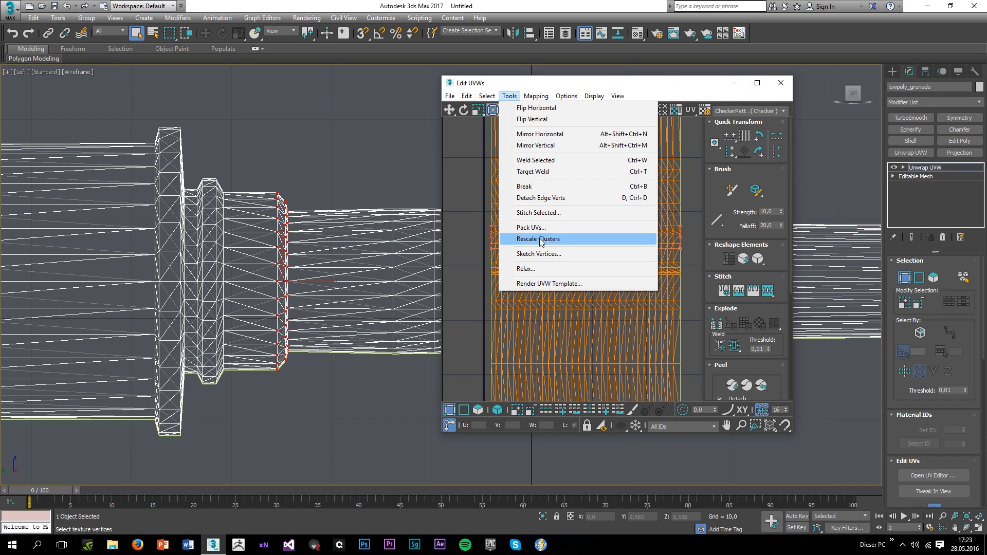
pyautogui.click(529, 283)
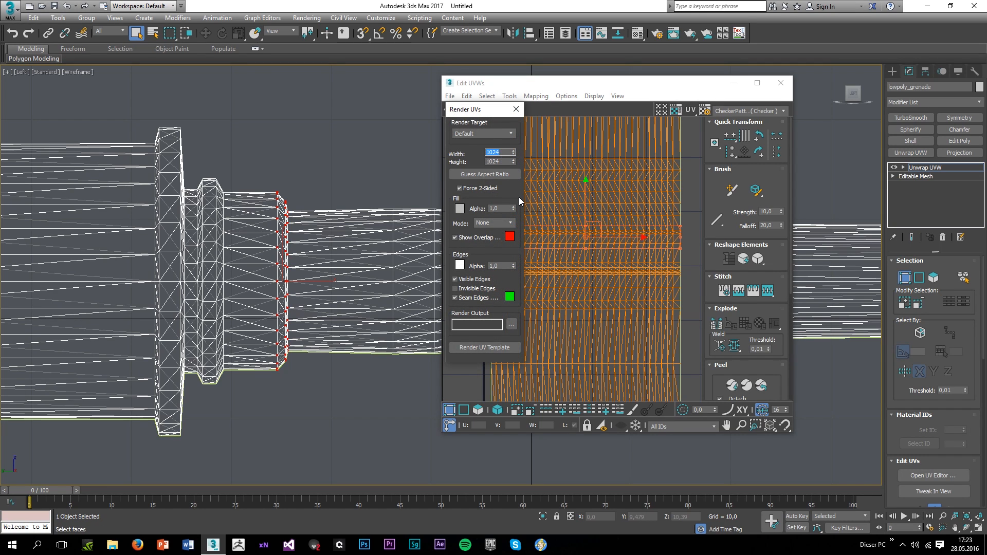
pyautogui.write('2048')
pyautogui.press('Tab')
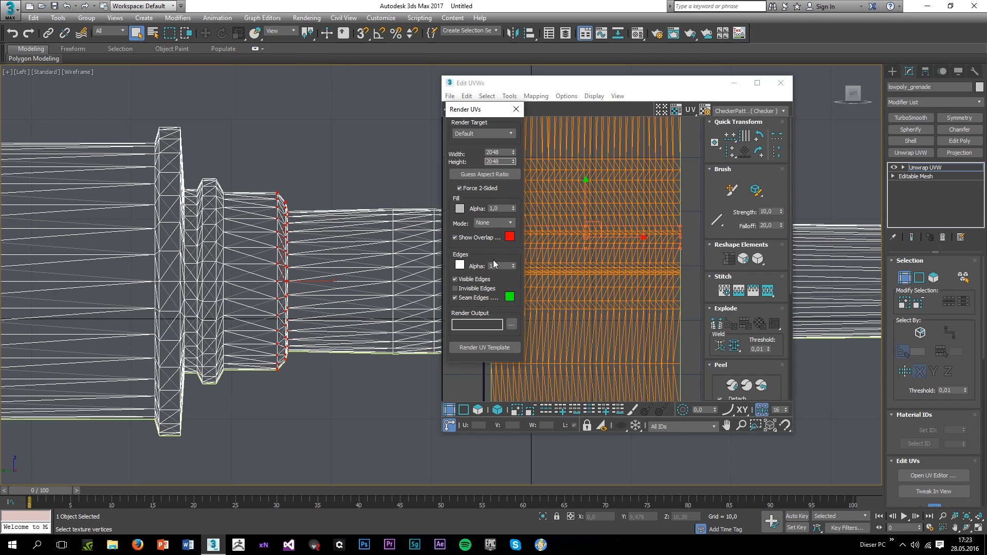
pyautogui.click(478, 348)
# Examine the rendered UV template, comparing the full layout with close-ups of the rectangular shell's vertex rows
pyautogui.scroll(2, 425, 324)
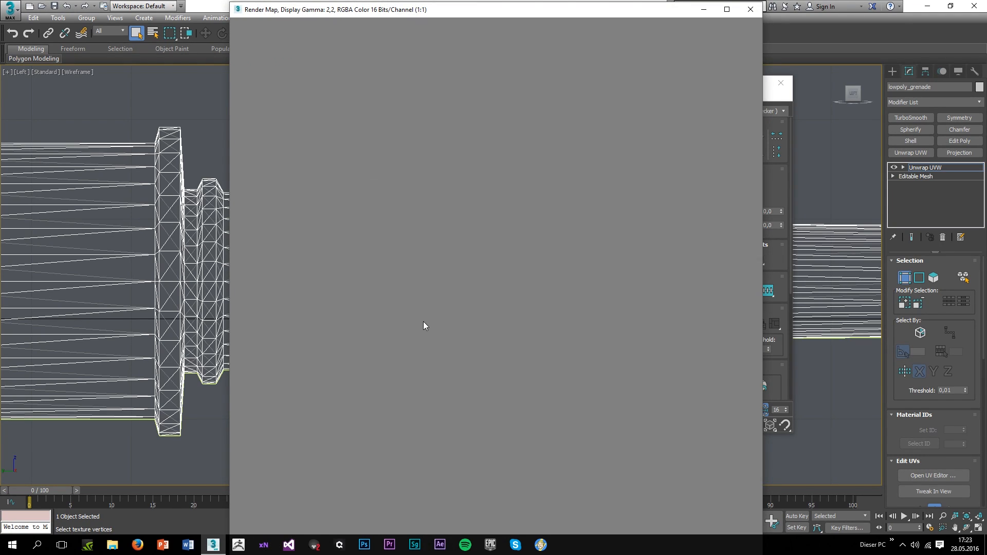
pyautogui.scroll(-2, 390, 320)
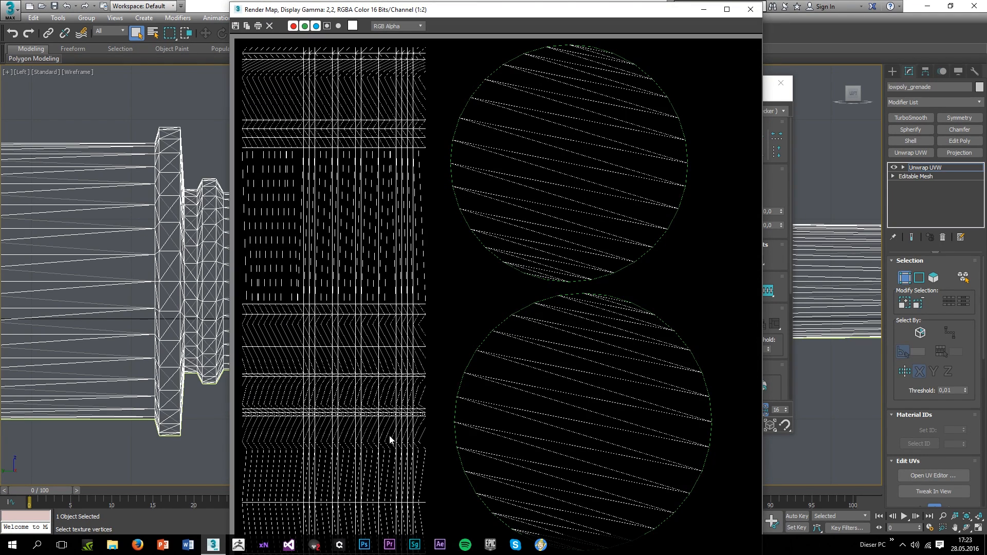
pyautogui.scroll(2, 364, 329)
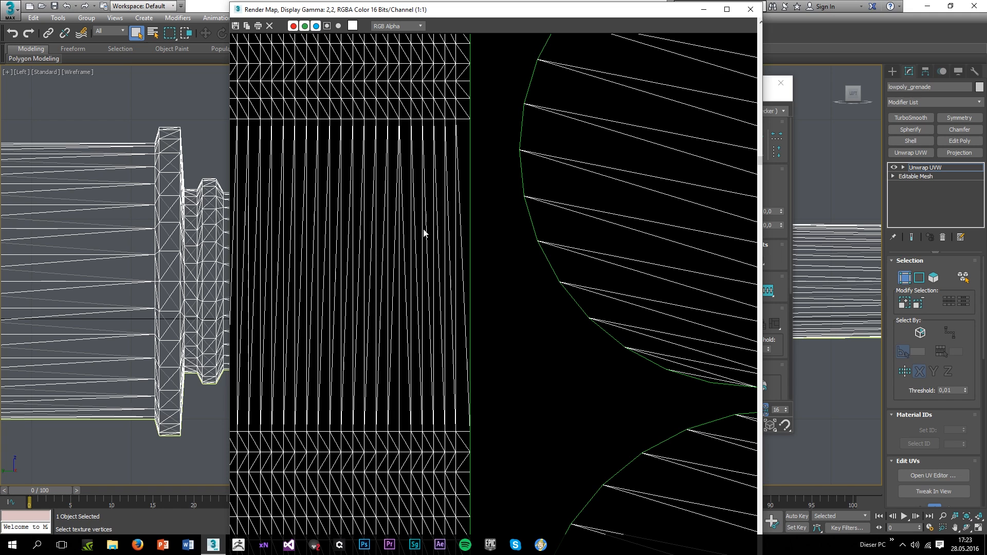
pyautogui.scroll(-2, 360, 437)
pyautogui.scroll(2, 299, 479)
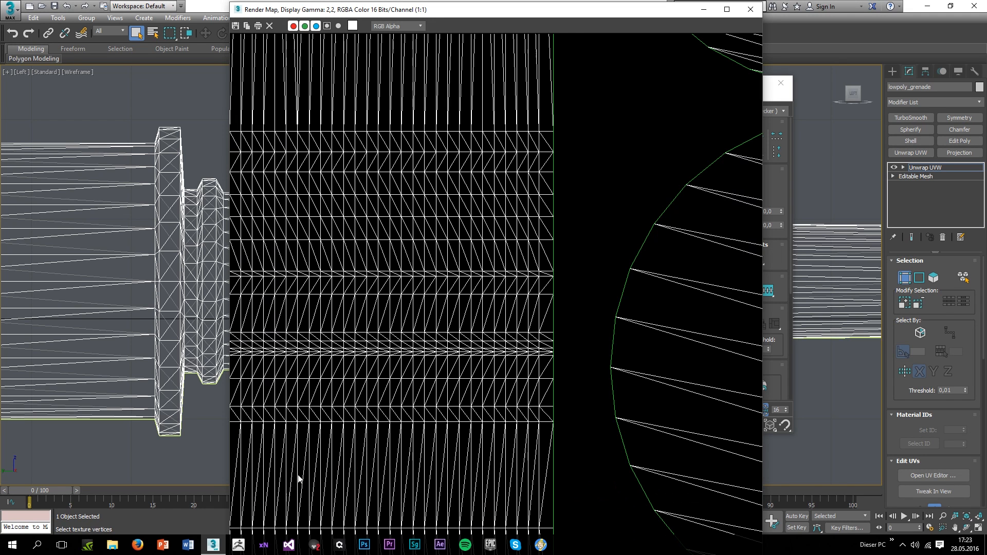
pyautogui.scroll(-1, 325, 499)
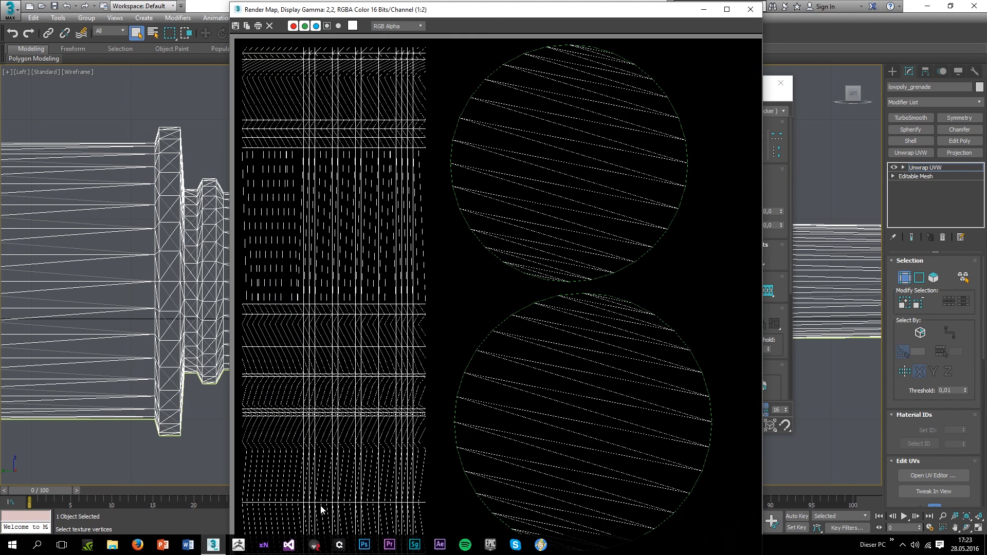
pyautogui.scroll(1, 285, 505)
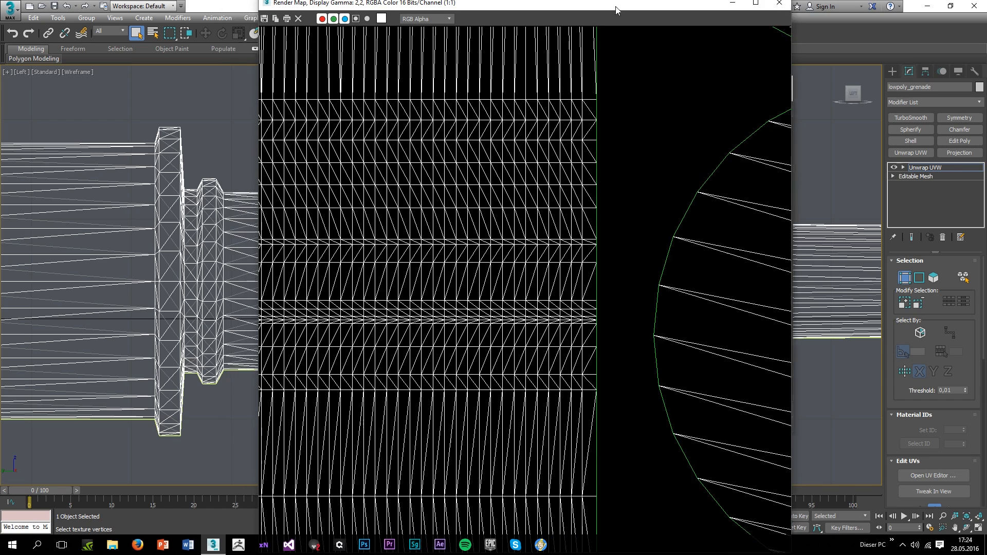
pyautogui.doubleClick(614, 10)
pyautogui.scroll(-2, 263, 460)
pyautogui.scroll(1, 250, 472)
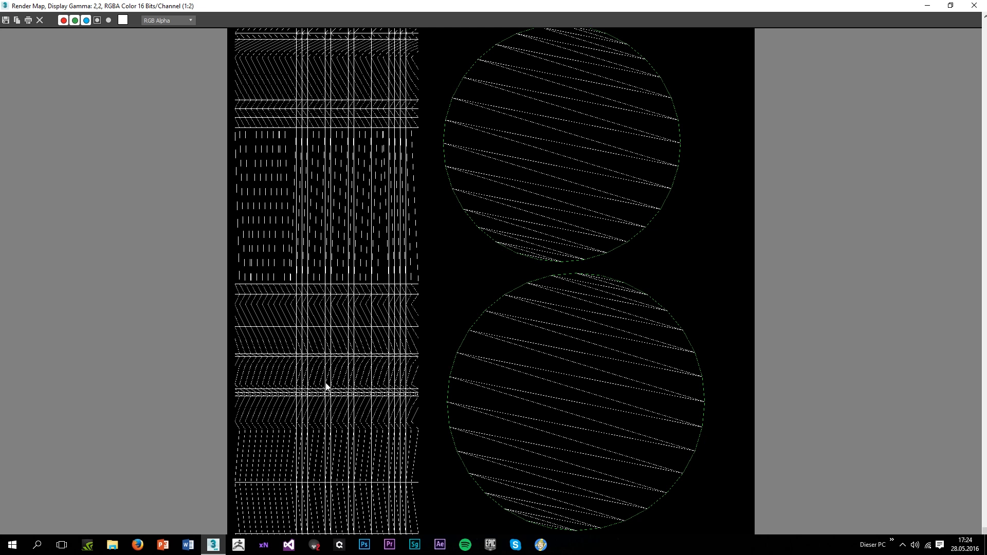
pyautogui.scroll(1, 242, 456)
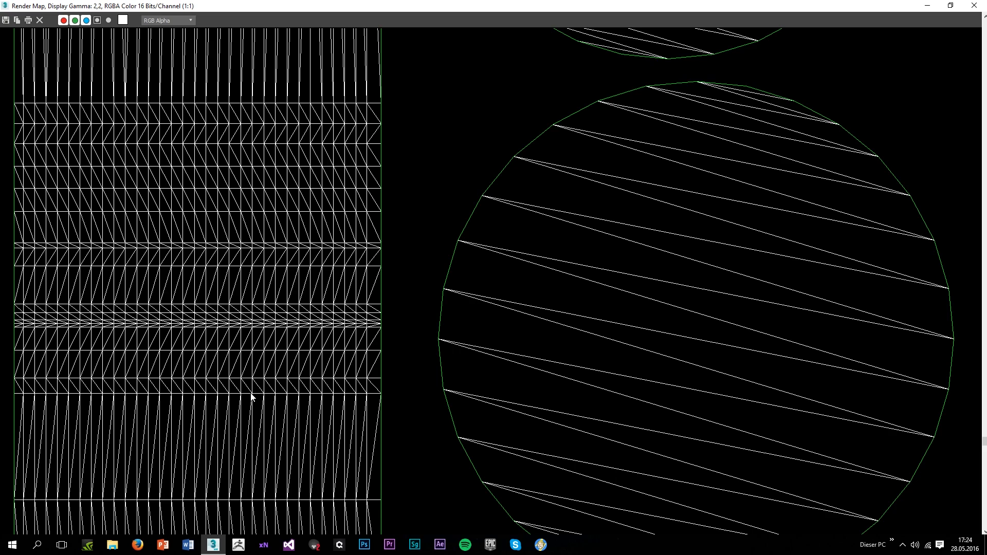
pyautogui.scroll(-2, 251, 396)
pyautogui.scroll(2, 288, 400)
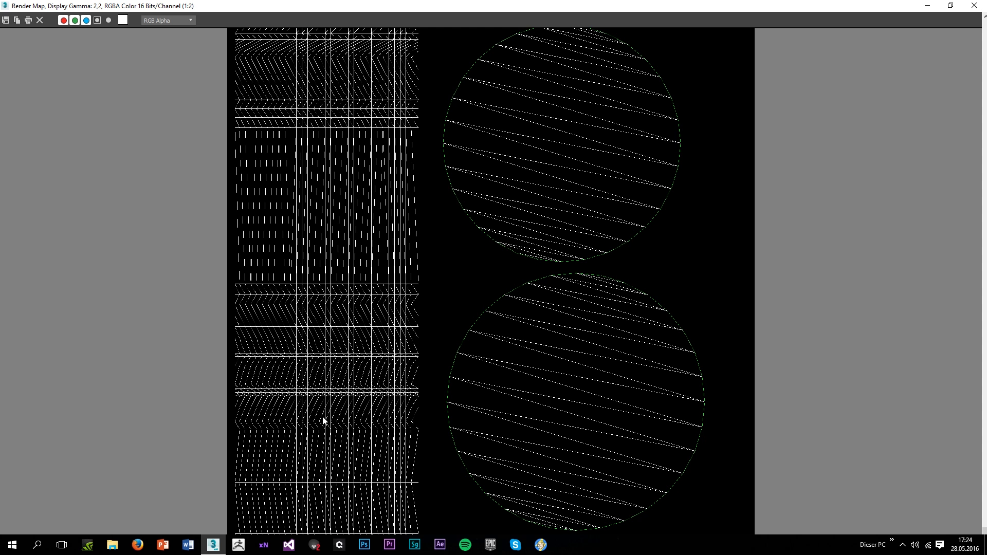
# Close the rendered map and the Render UVs dialog, leaving no UV vertices selected
pyautogui.click(950, 5)
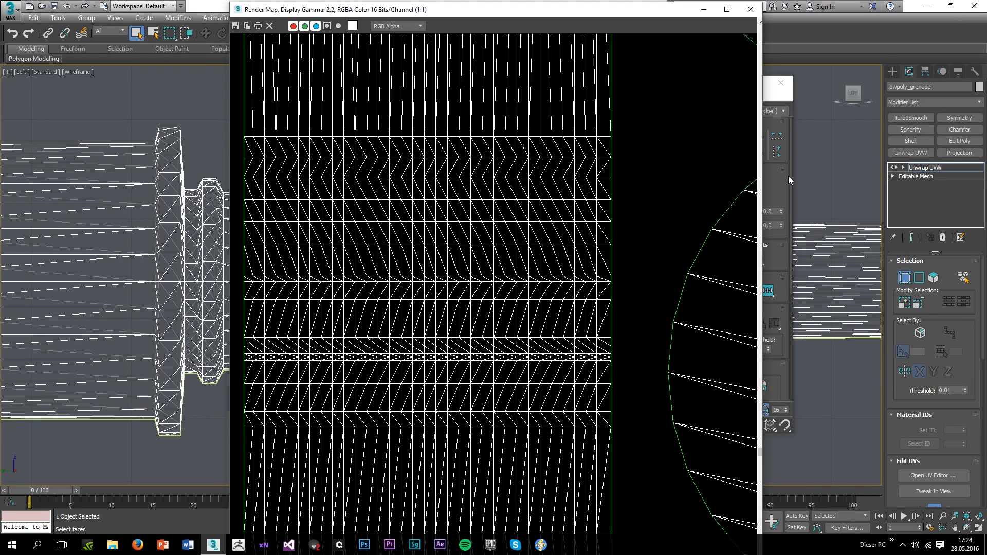
pyautogui.click(751, 8)
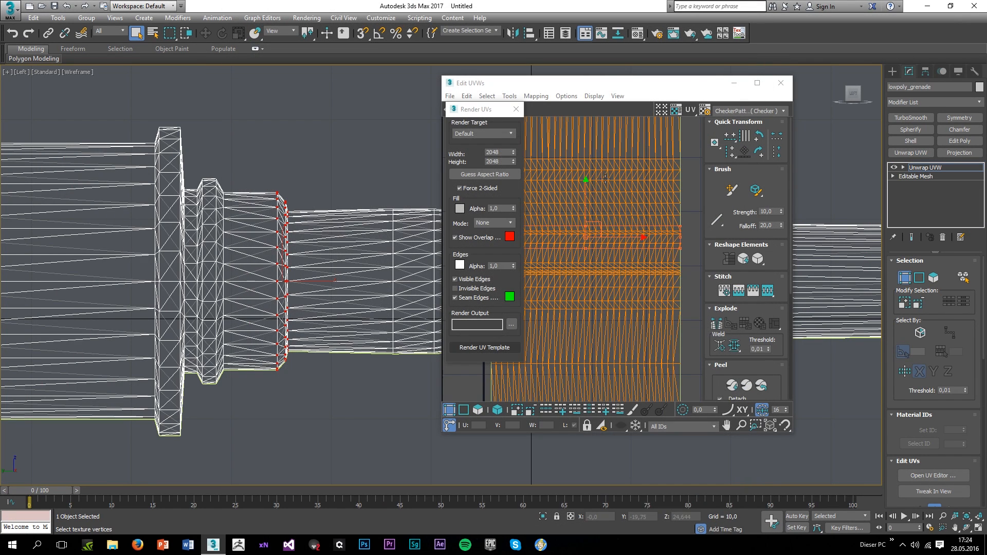
pyautogui.moveTo(619, 318); pyautogui.dragTo(661, 335)
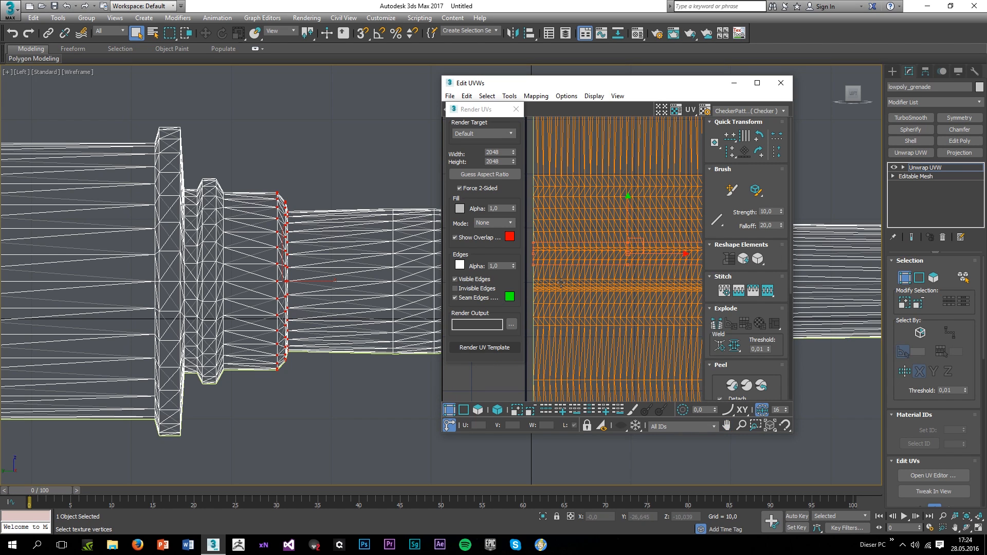
pyautogui.scroll(-1, 556, 281)
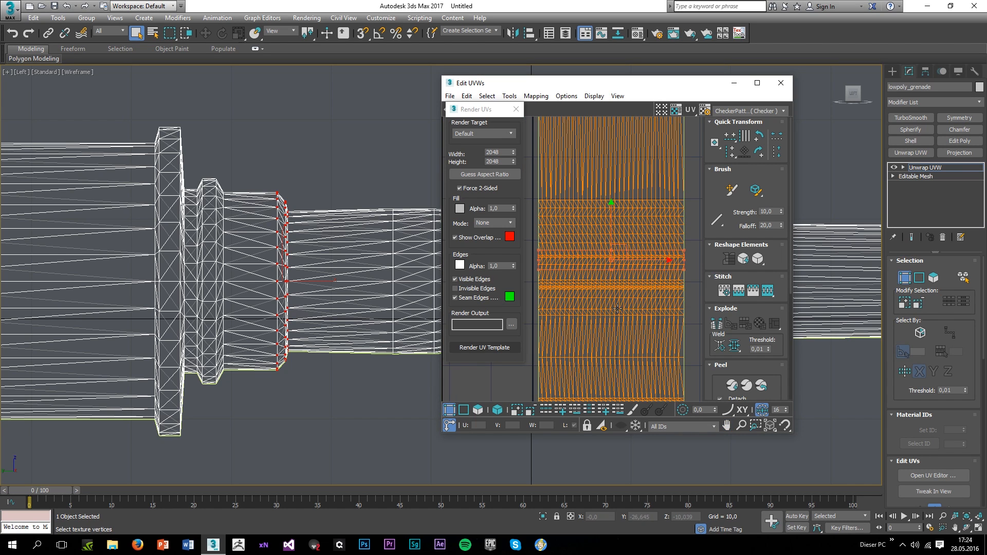
pyautogui.click(693, 284)
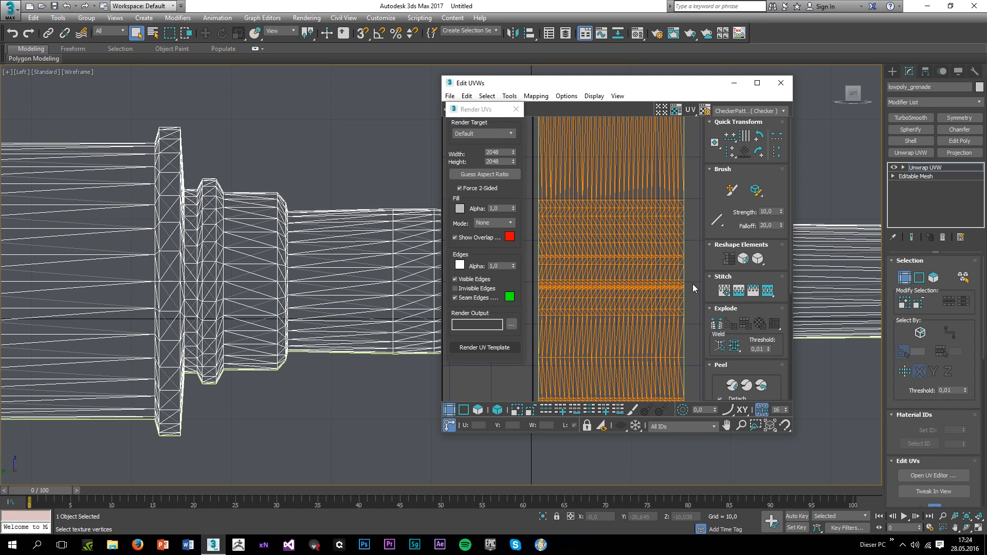
pyautogui.click(514, 110)
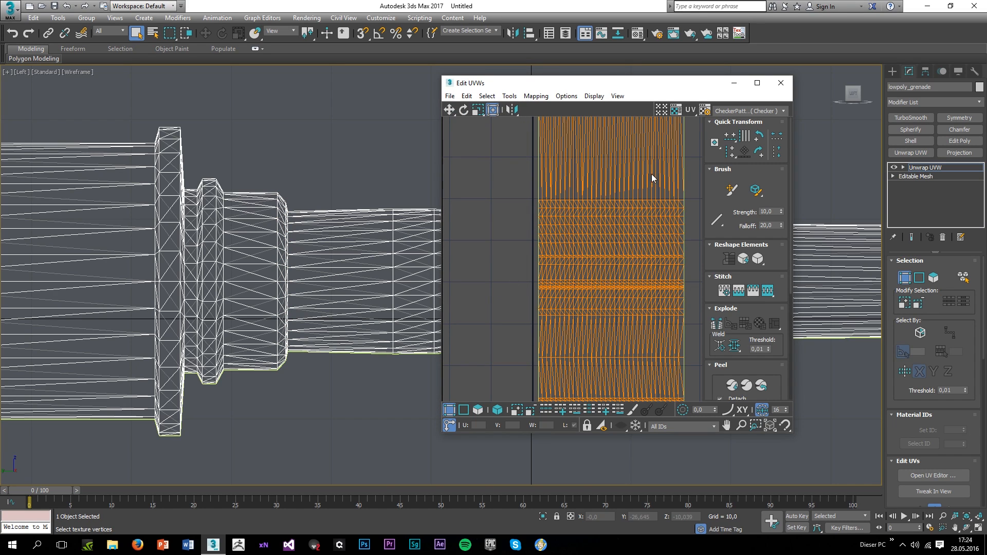
pyautogui.click(928, 6)
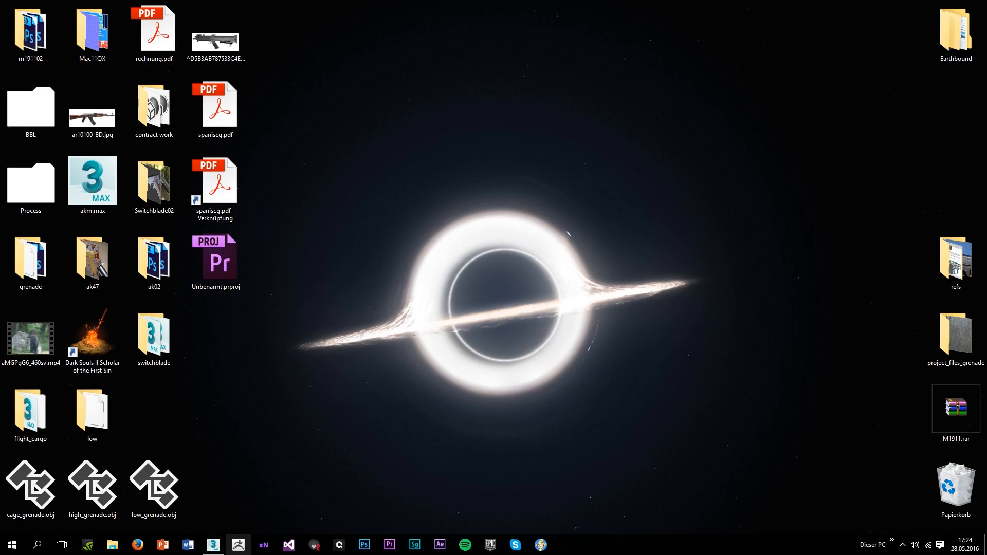
pyautogui.click(224, 548)
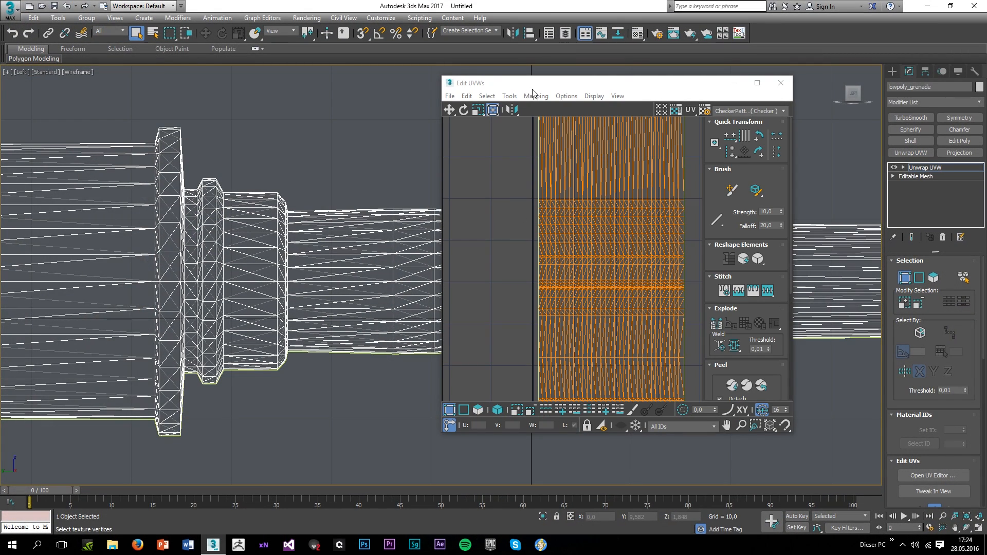
# Render the low-poly grenade's UVW template again at 2048 by 2048
pyautogui.click(569, 97)
pyautogui.click(509, 96)
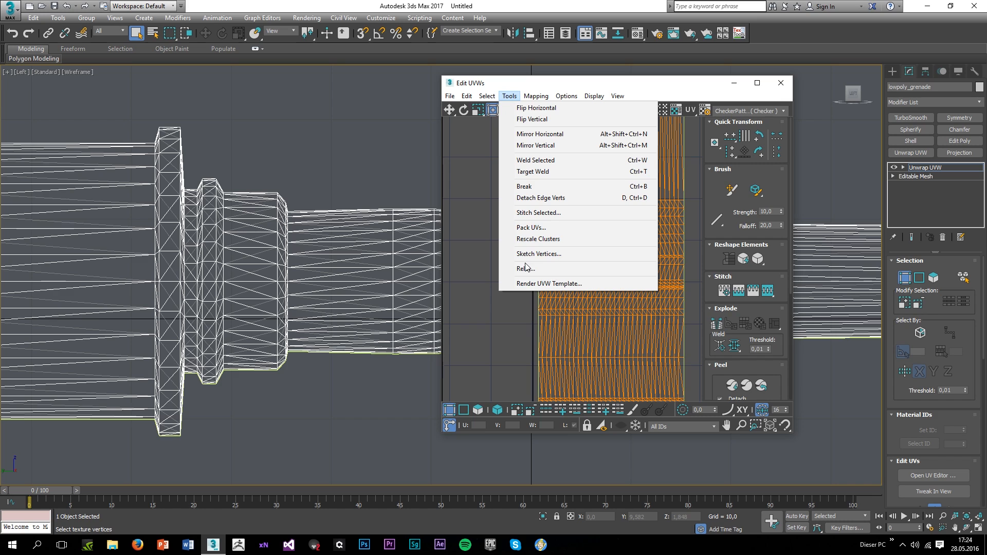
pyautogui.click(533, 284)
pyautogui.click(490, 349)
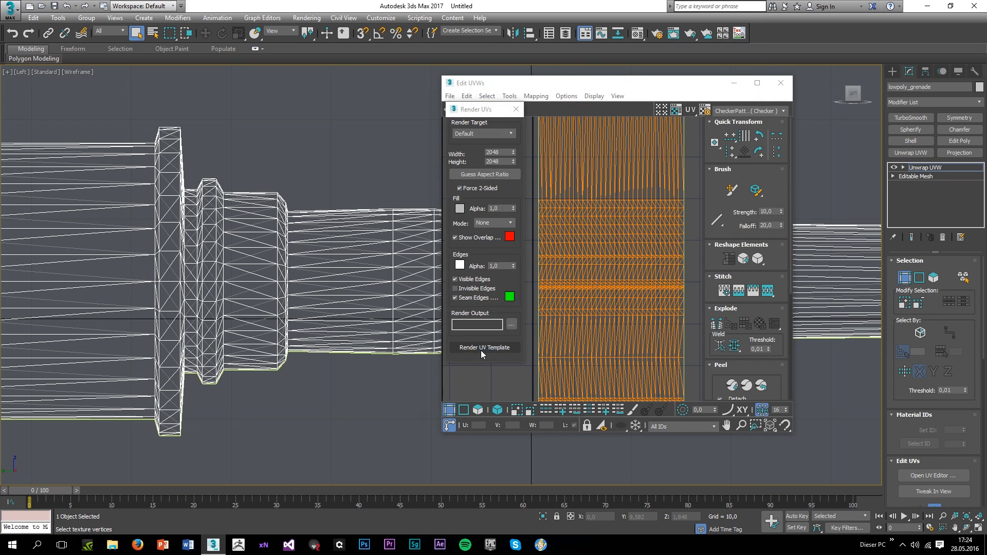
# Save the rendered template to the desktop as PNG file uv_grenade, RGB 48 bit with alpha channel, and close the rendered map
pyautogui.click(235, 25)
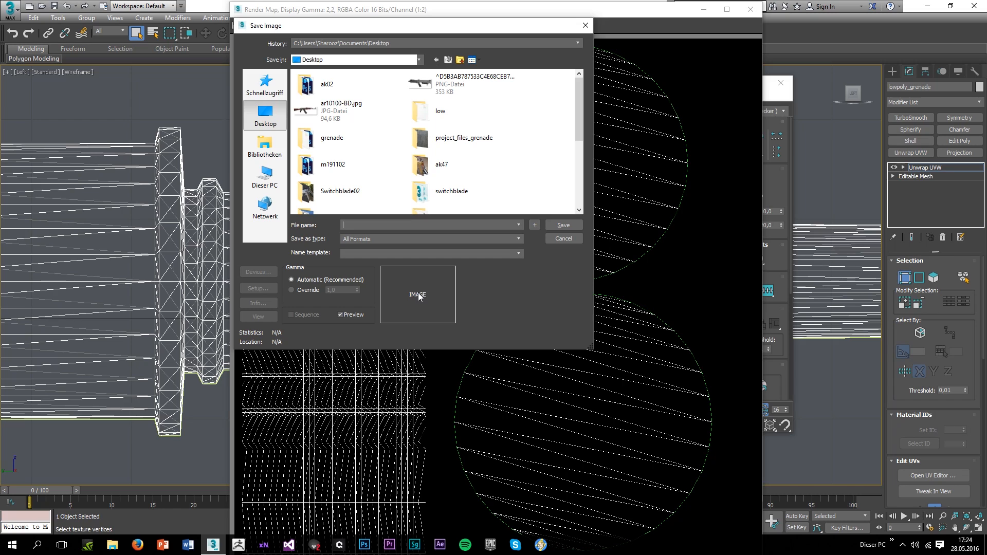
pyautogui.write('uv_grenade')
pyautogui.click(564, 226)
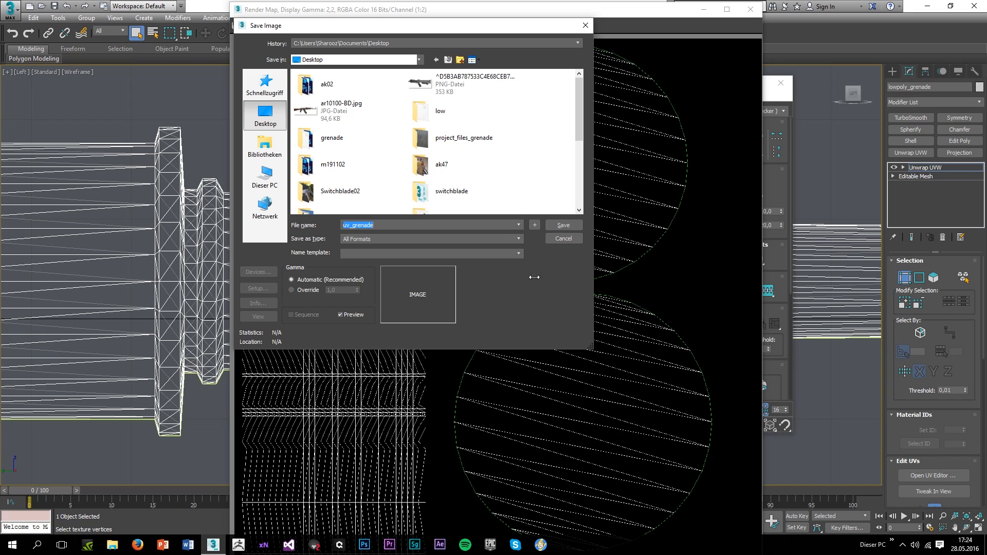
pyautogui.click(359, 239)
pyautogui.click(356, 303)
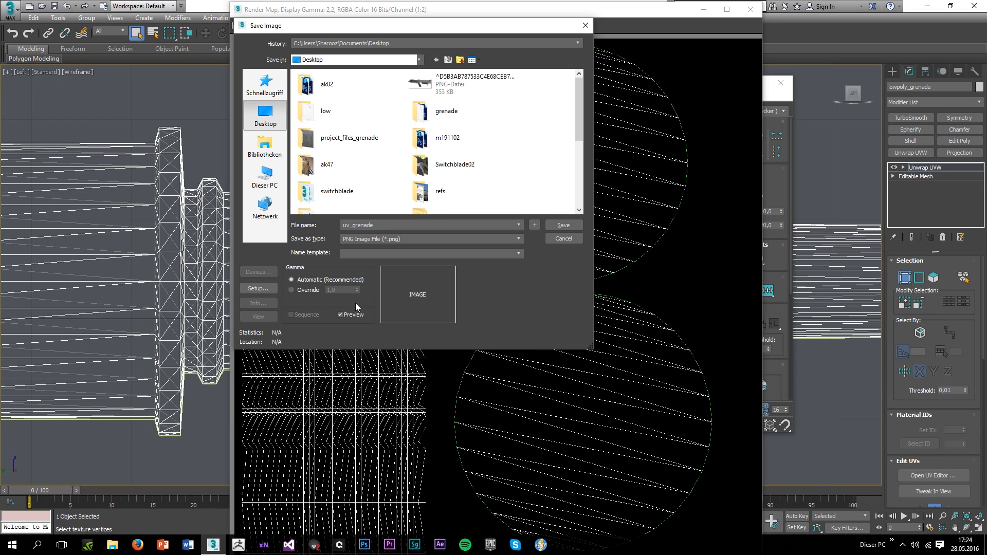
pyautogui.click(562, 227)
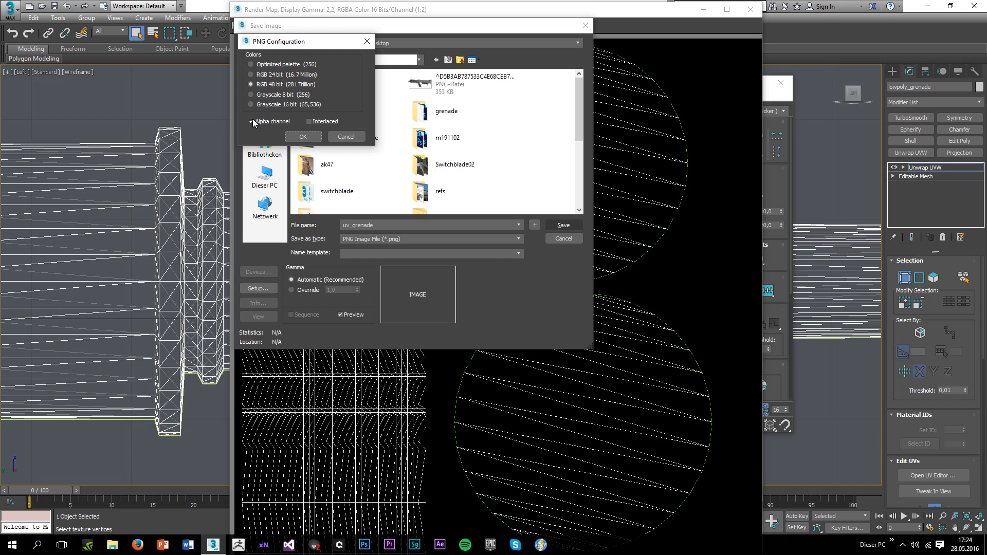
pyautogui.click(297, 135)
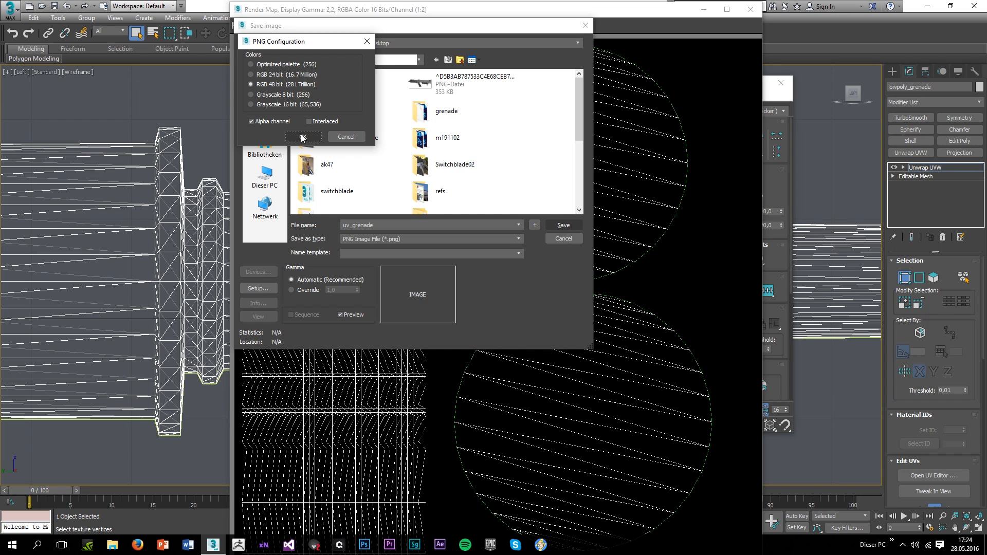
pyautogui.click(751, 9)
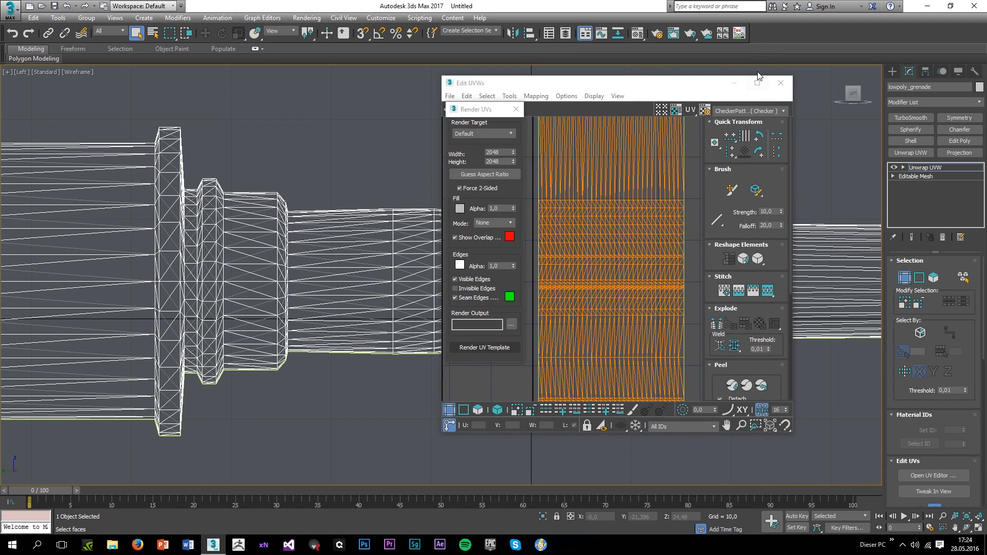
# Close the UV editor and collapse the Unwrap UVW modifier into the low-poly grenade's editable mesh
pyautogui.click(781, 84)
pyautogui.rightClick(924, 168)
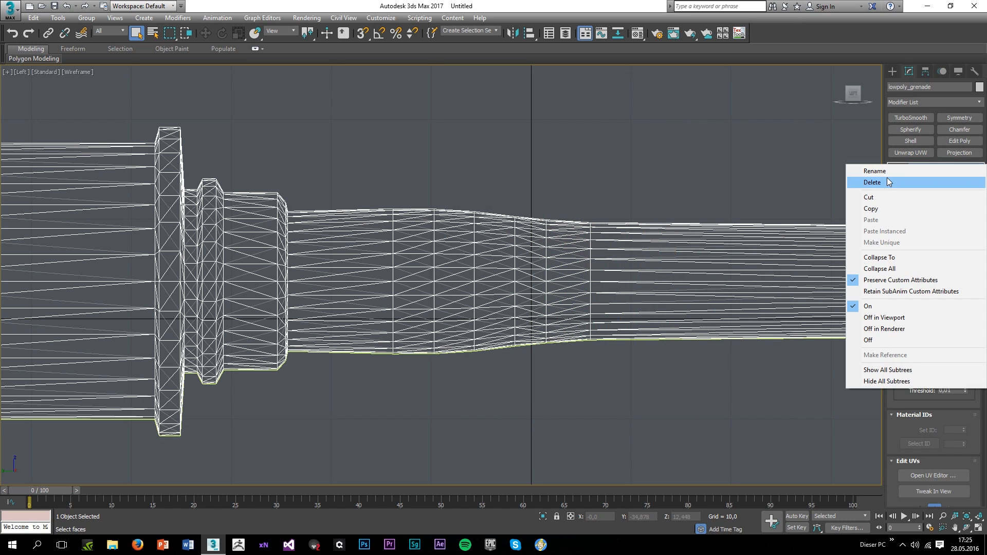
pyautogui.click(913, 172)
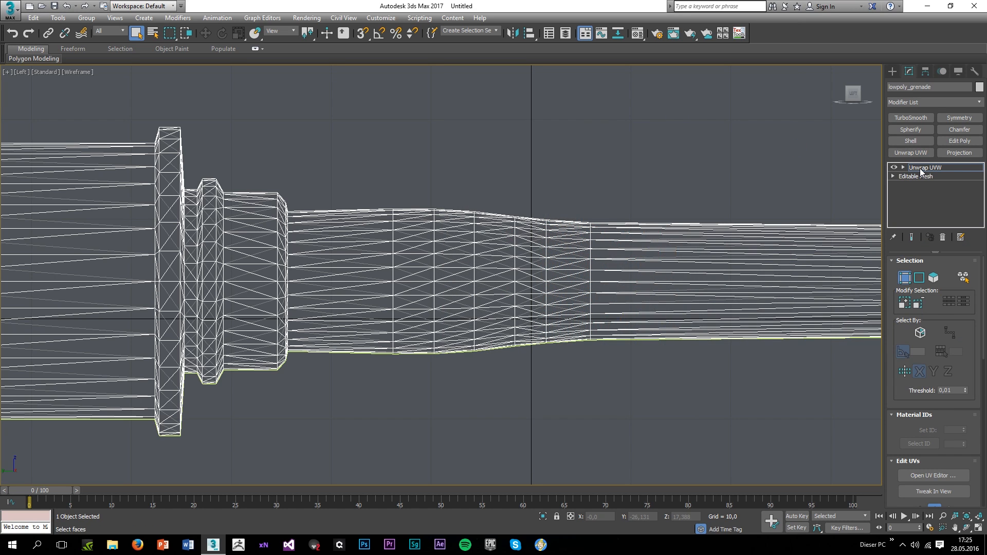
pyautogui.rightClick(922, 170)
pyautogui.click(891, 260)
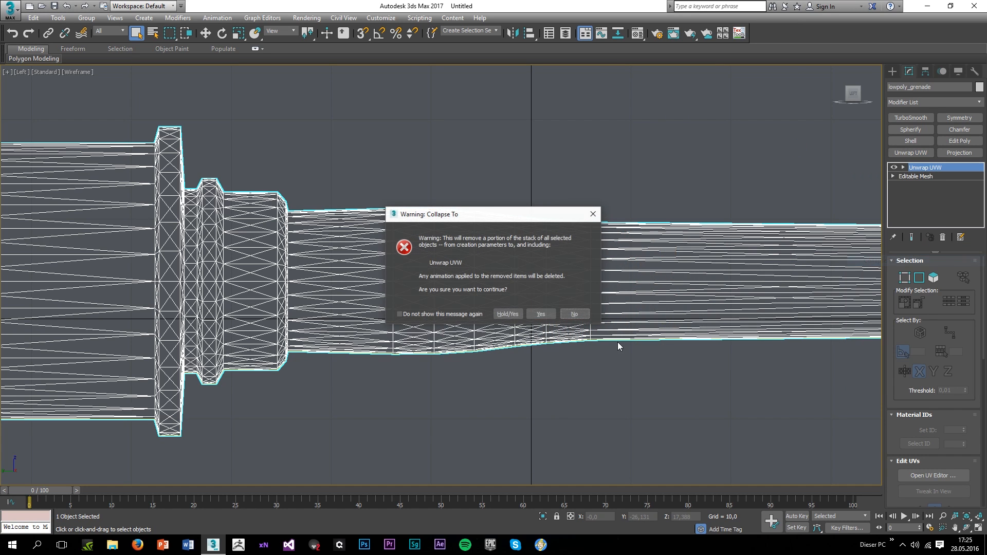
pyautogui.click(540, 315)
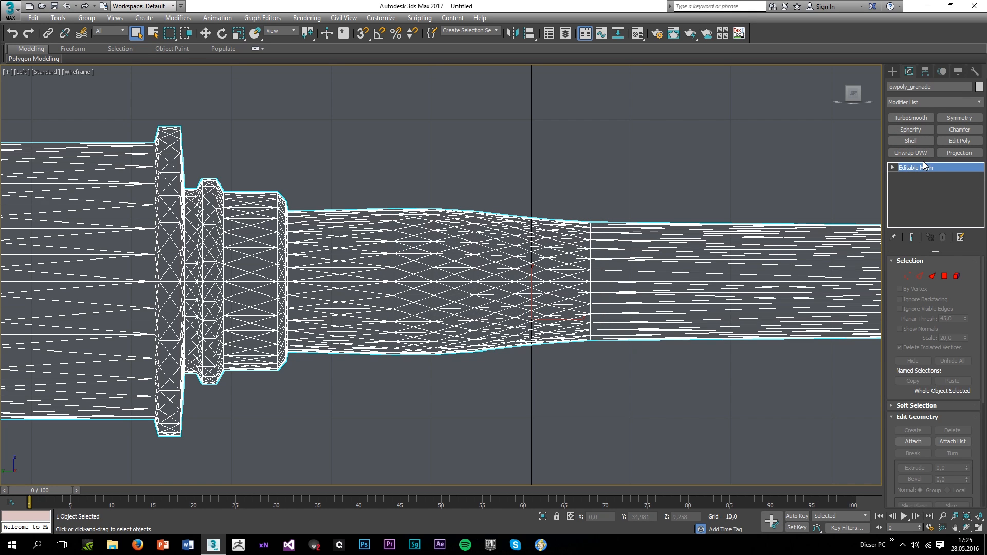
# Check the collapsed mesh's UV layout with a temporary Unwrap UVW modifier and delete that modifier
pyautogui.click(918, 155)
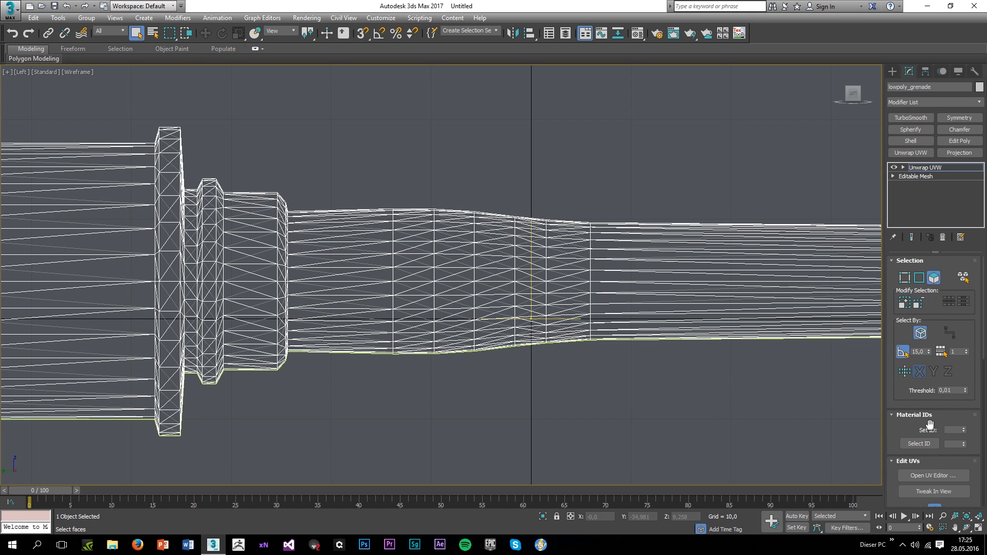
pyautogui.click(931, 476)
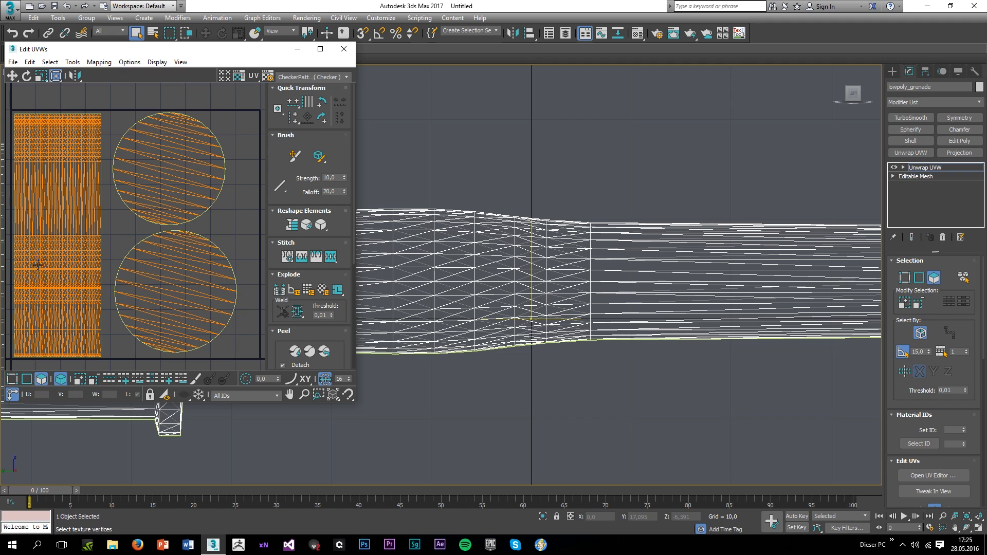
pyautogui.click(344, 48)
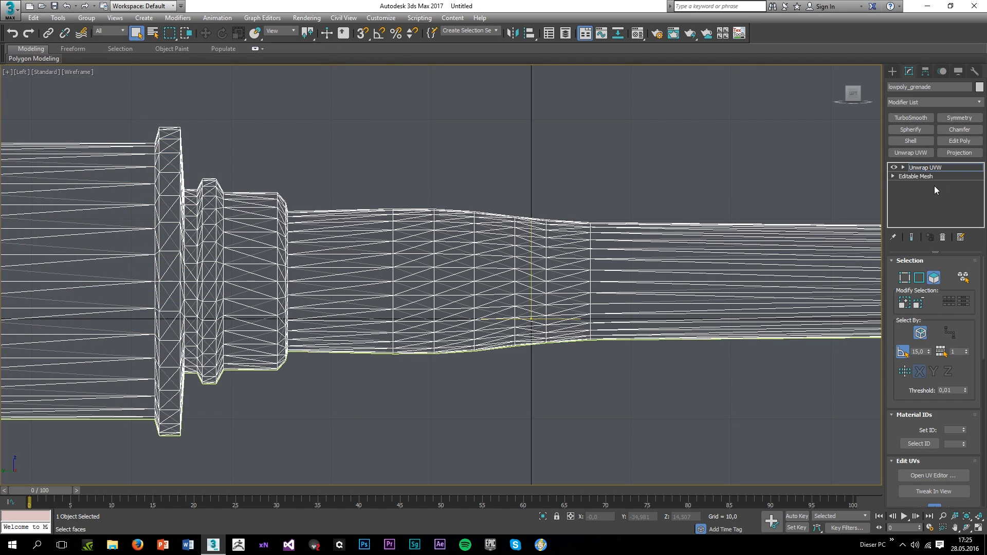
pyautogui.rightClick(935, 190)
pyautogui.click(906, 186)
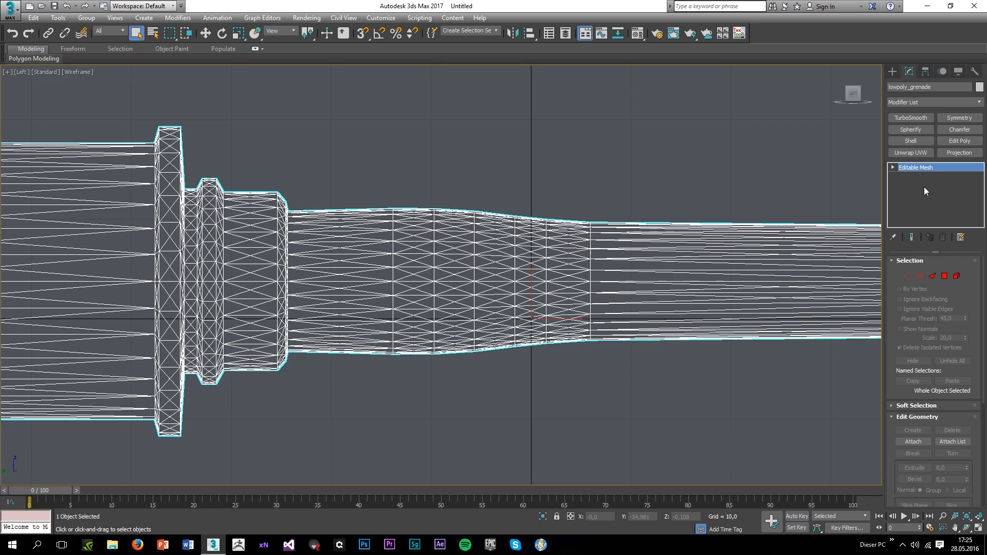
# Convert the low-poly grenade from Editable Mesh to Editable Poly
pyautogui.rightClick(908, 171)
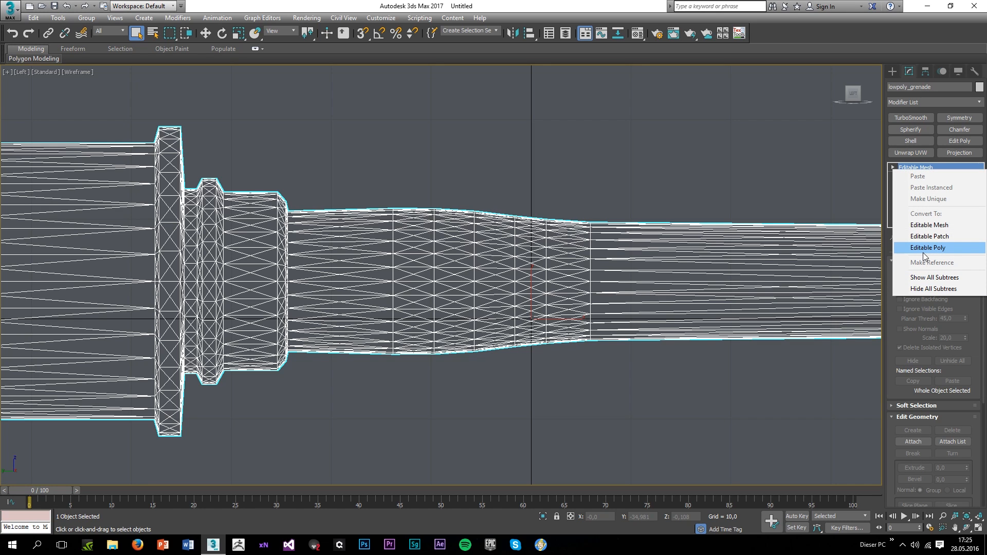
pyautogui.click(897, 311)
pyautogui.rightClick(918, 170)
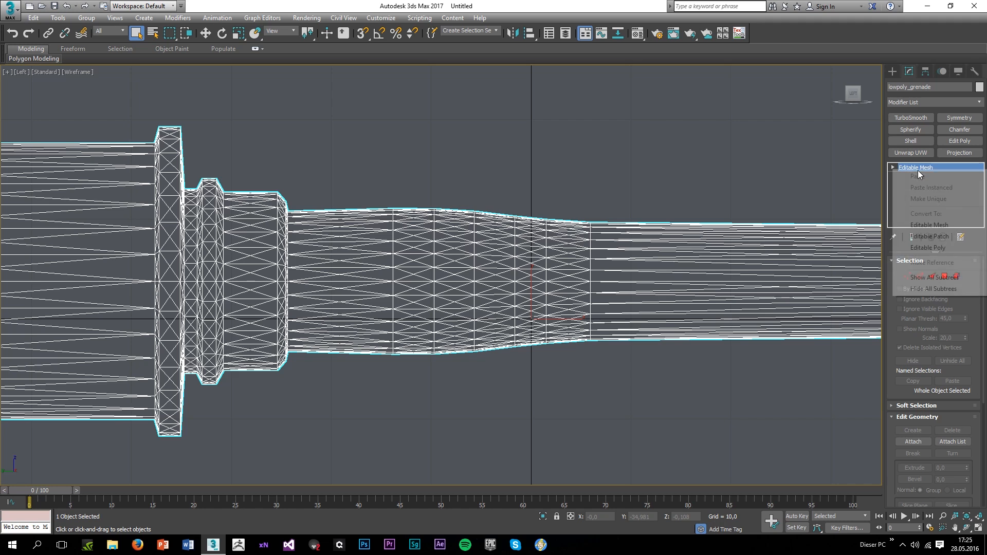
pyautogui.click(926, 249)
# Verify the UV layout of the converted Editable Poly using another Unwrap UVW modifier, and remove the modifier
pyautogui.click(909, 154)
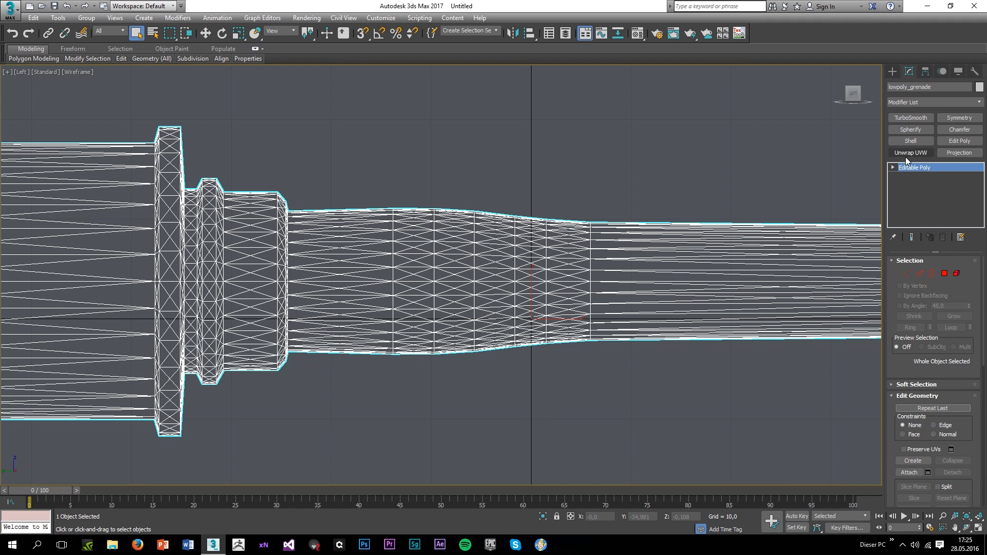
pyautogui.click(927, 476)
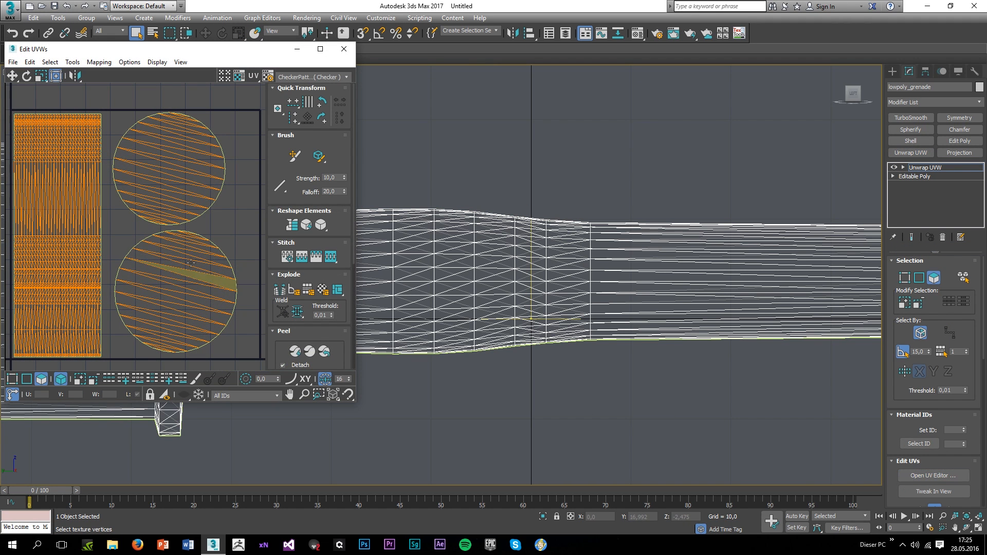
pyautogui.click(344, 49)
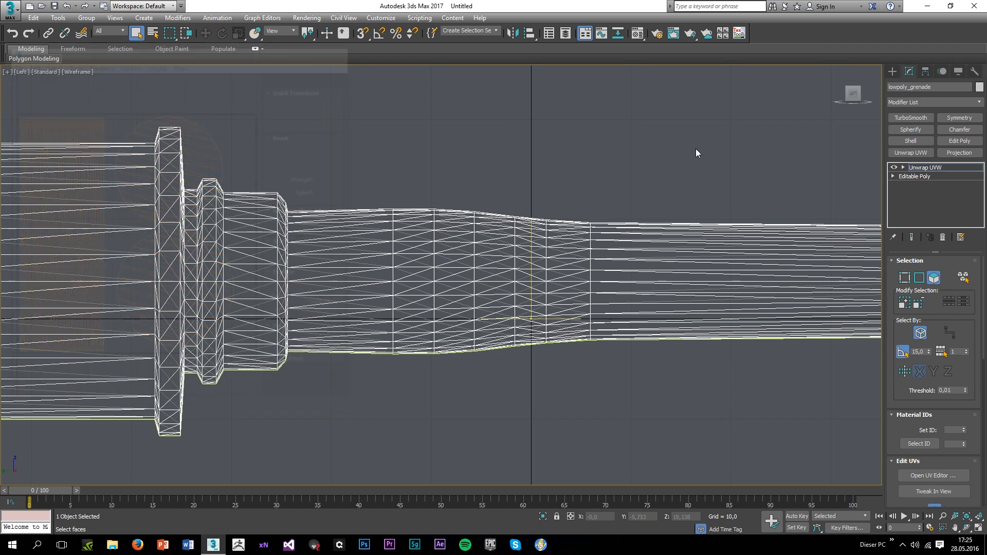
pyautogui.rightClick(920, 168)
pyautogui.click(899, 182)
# Deselect the low-poly grenade and merge high_grenade.obj from the desktop into the scene with the default OBJ import options
pyautogui.click(730, 210)
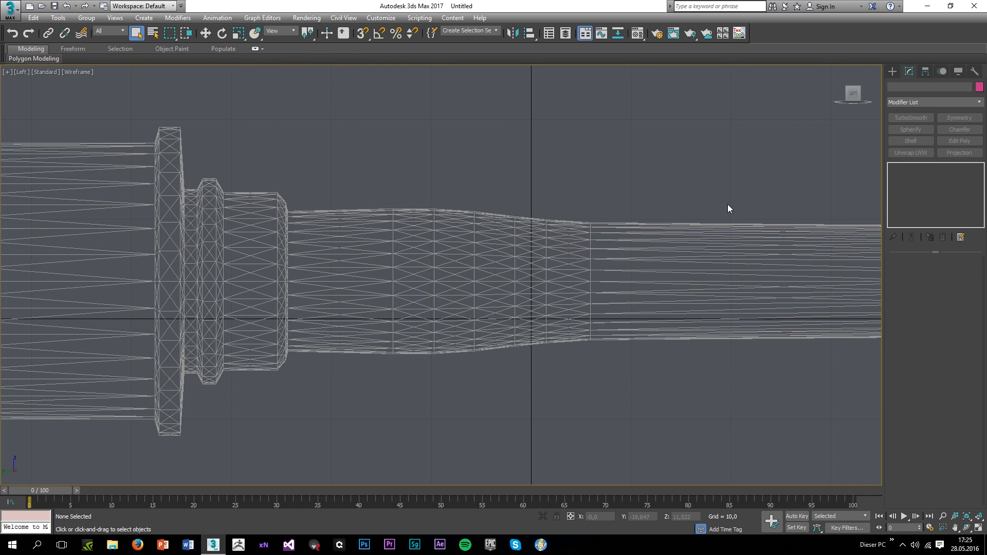
pyautogui.click(9, 10)
pyautogui.moveTo(45, 145)
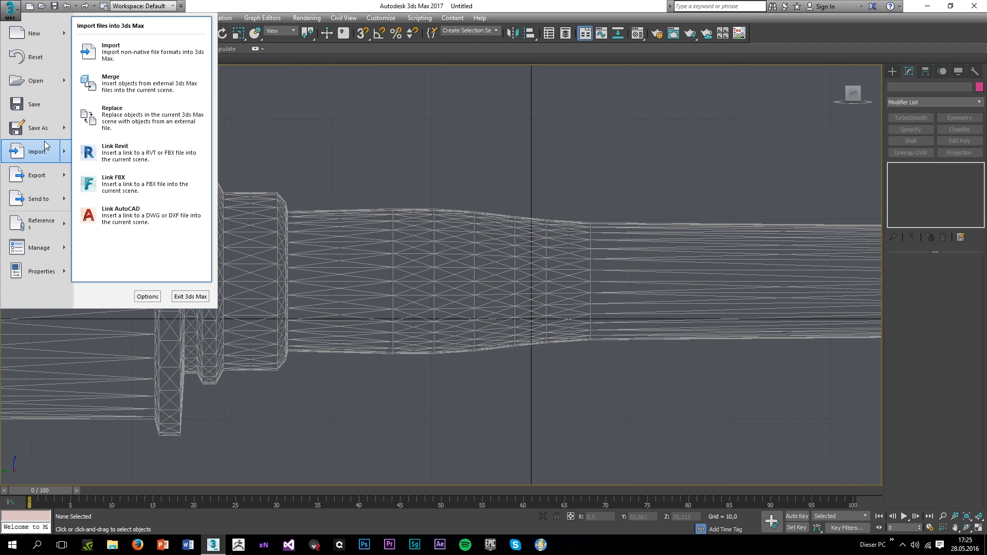
pyautogui.click(135, 83)
pyautogui.keyDown('ctrl'); pyautogui.scroll(-5, 150, 212); pyautogui.keyUp('ctrl')
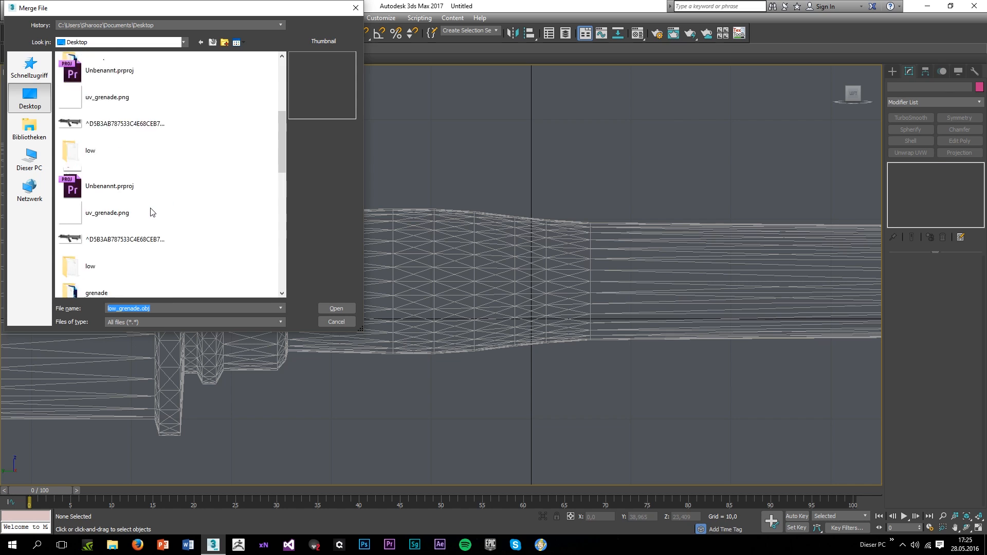
pyautogui.doubleClick(117, 148)
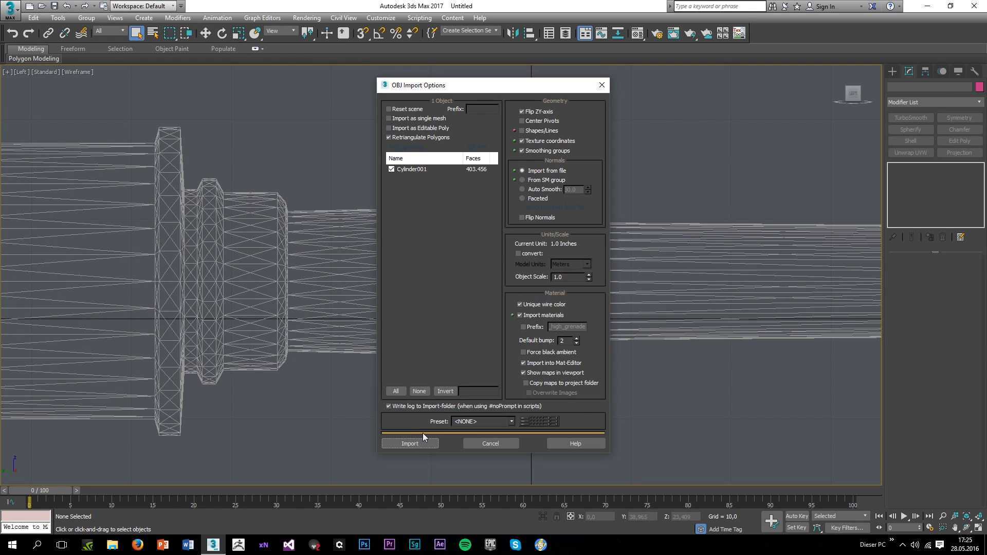
pyautogui.click(412, 443)
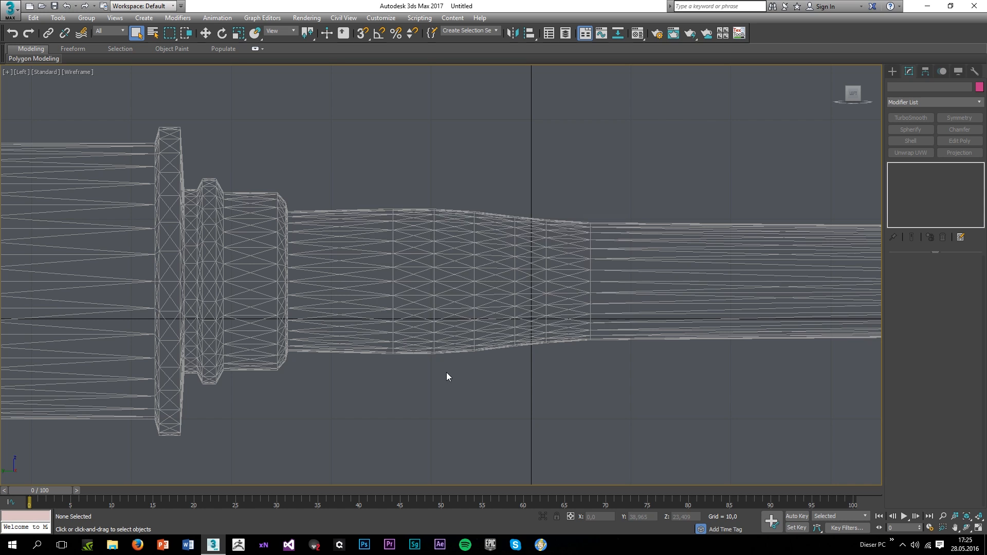
# Inspect the imported high-poly grenade in a maximized perspective view, comparing its shading with and without edged faces
pyautogui.click(626, 317)
pyautogui.click(536, 432)
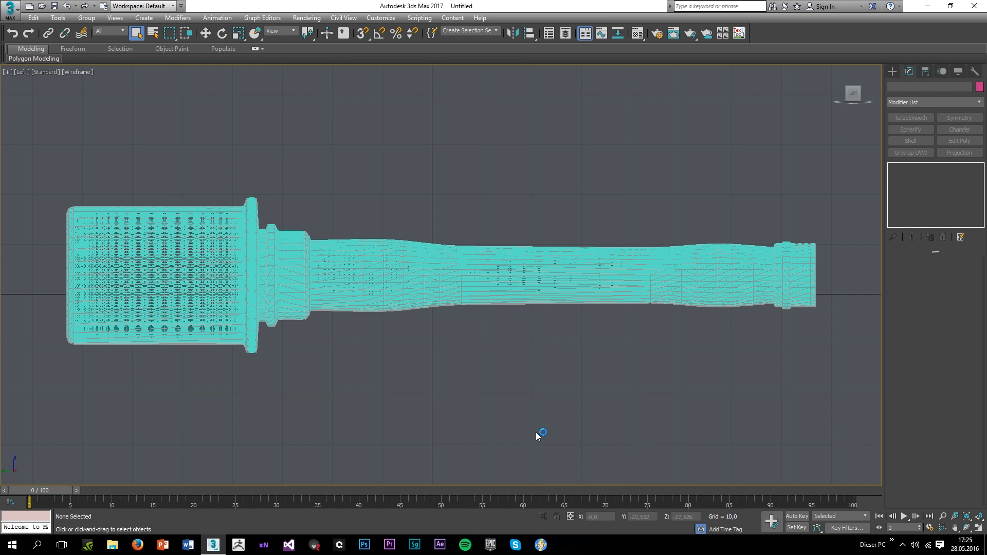
pyautogui.hotkey('alt', 'w')
pyautogui.rightClick(663, 427)
pyautogui.hotkey('alt', 'w')
pyautogui.moveTo(597, 419); pyautogui.dragTo(373, 351)
pyautogui.click(537, 339)
pyautogui.scroll(3, 481, 293)
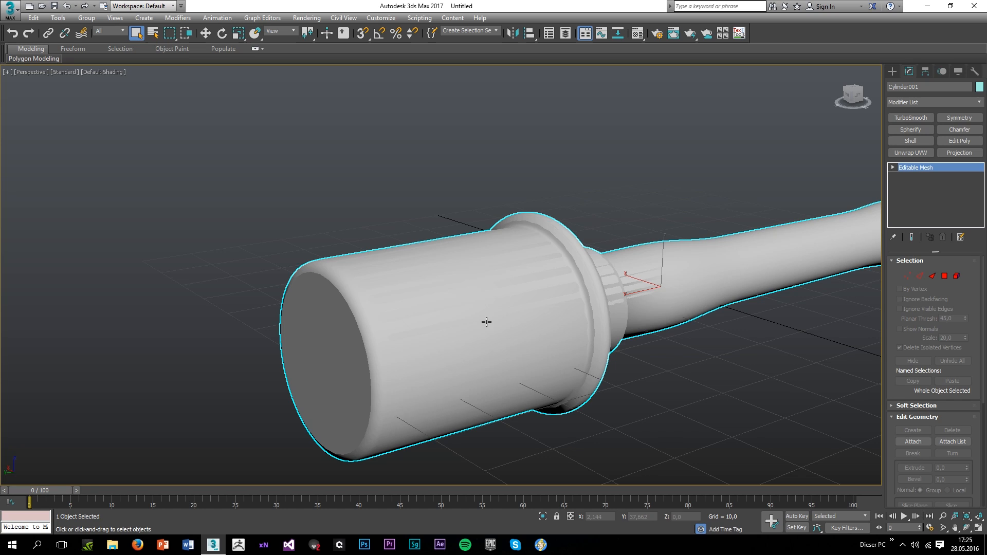
pyautogui.press('F4')
pyautogui.press('F4')
# Select the low-poly grenade, add a Projection modifier and bring up its reference geometry settings
pyautogui.click(689, 290)
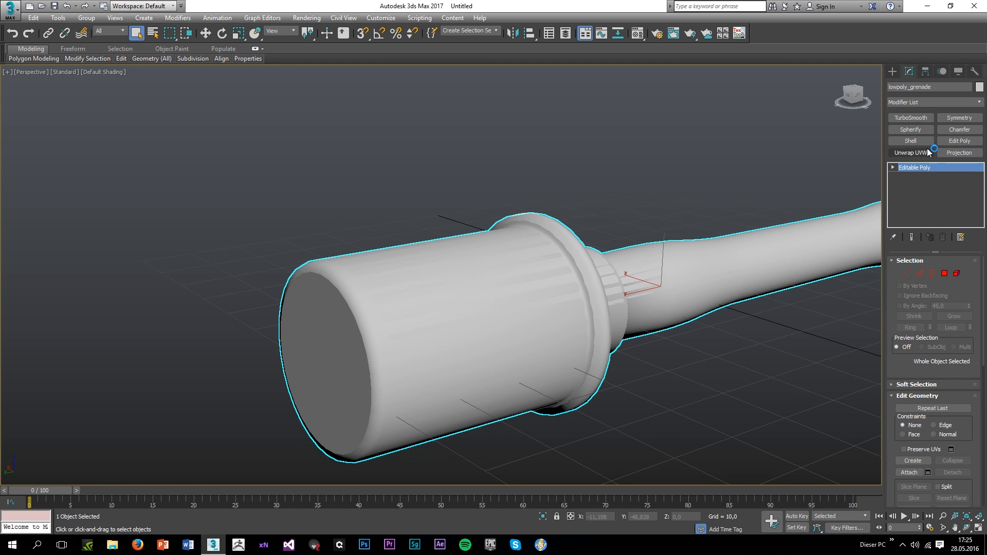
pyautogui.click(959, 153)
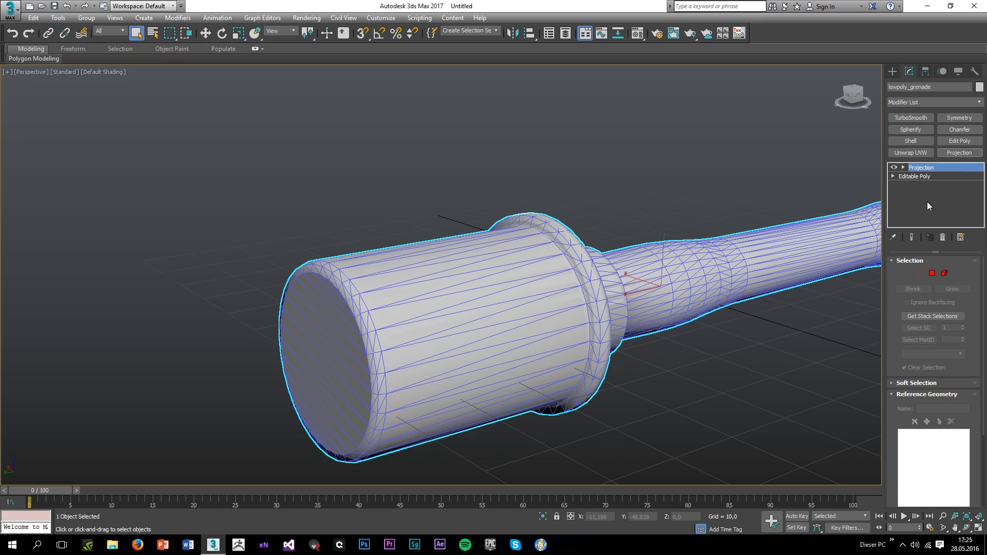
pyautogui.scroll(-3, 965, 443)
pyautogui.scroll(-2, 931, 476)
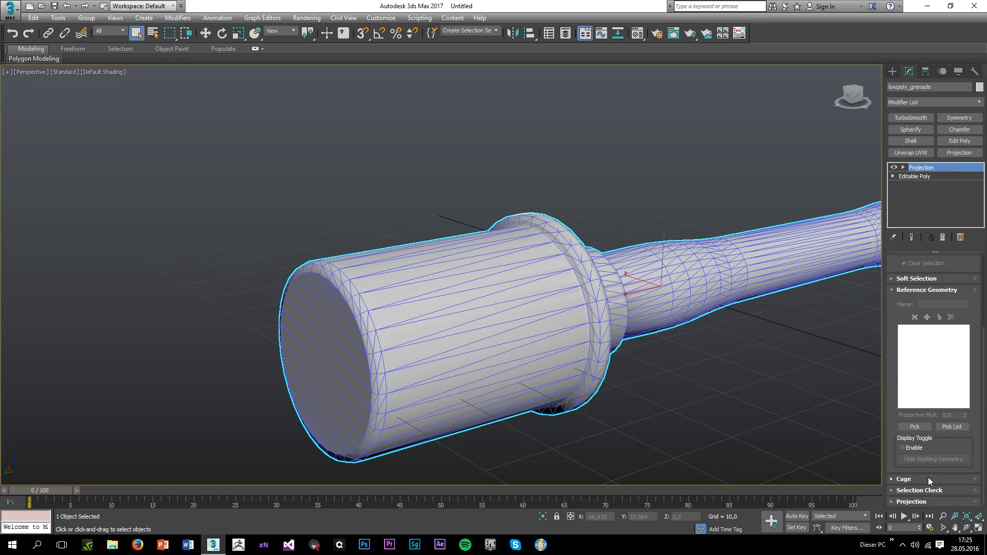
pyautogui.scroll(-3, 584, 393)
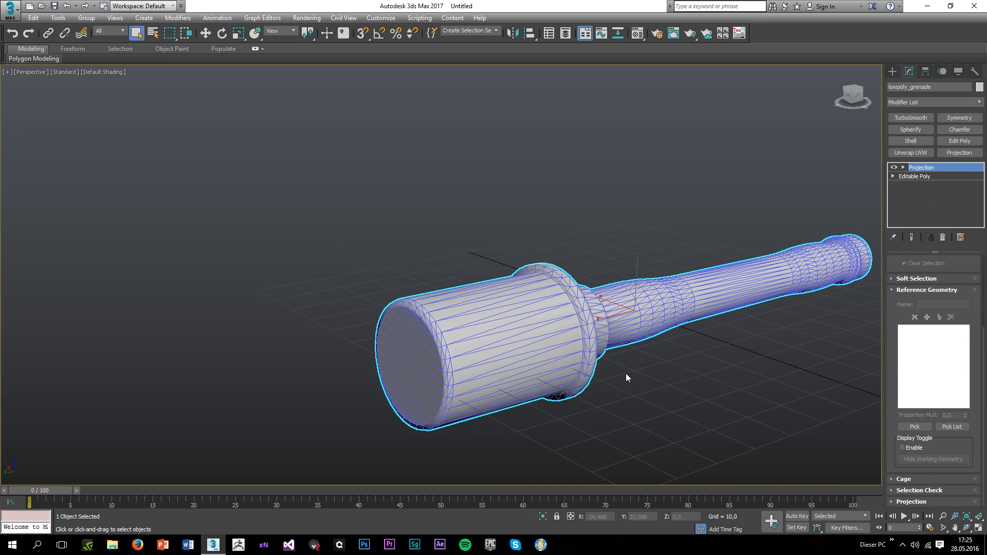
pyautogui.moveTo(676, 383); pyautogui.dragTo(637, 375)
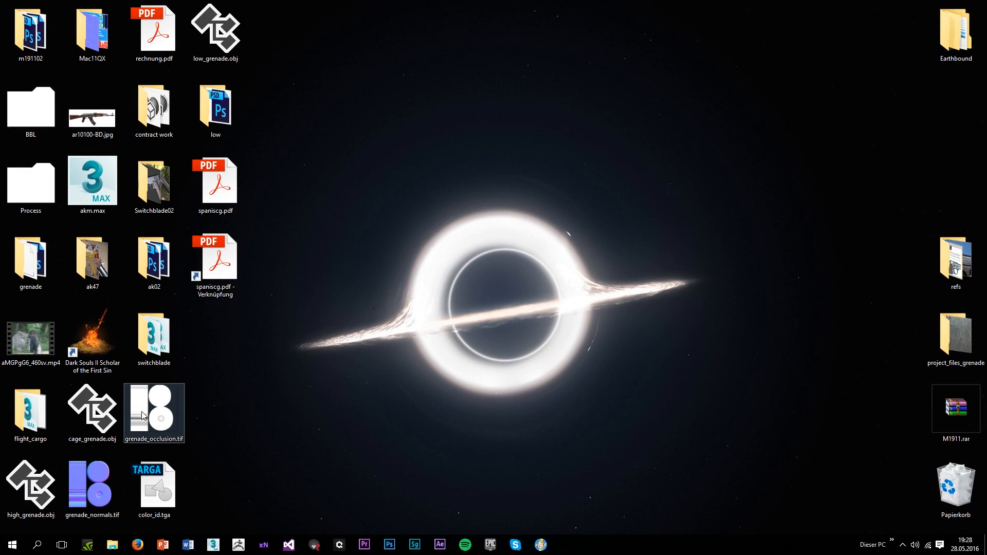
# Browse the project_files_grenade folder's textures and preview TexturesCom_WoodRough0048_2_M.jpg
pyautogui.moveTo(91, 488)
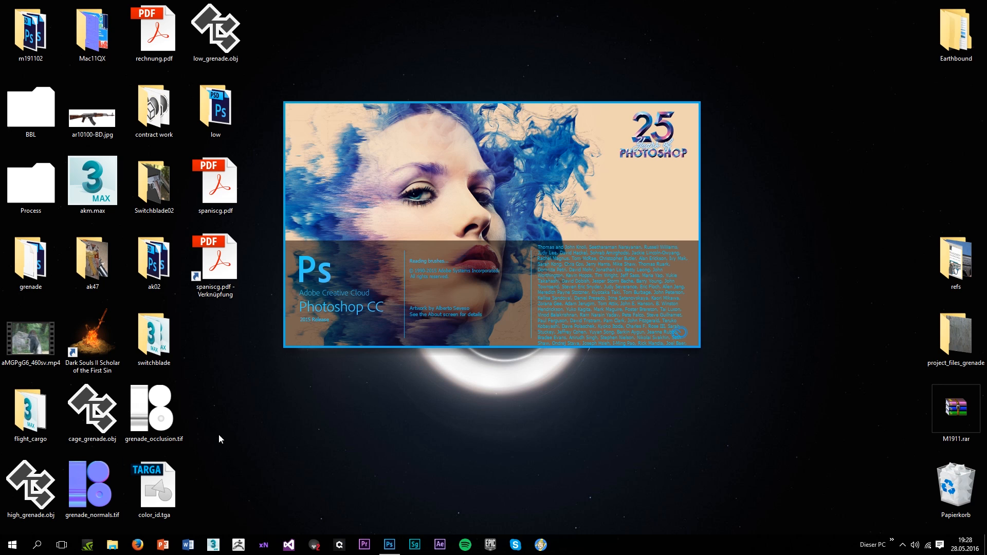
pyautogui.doubleClick(956, 335)
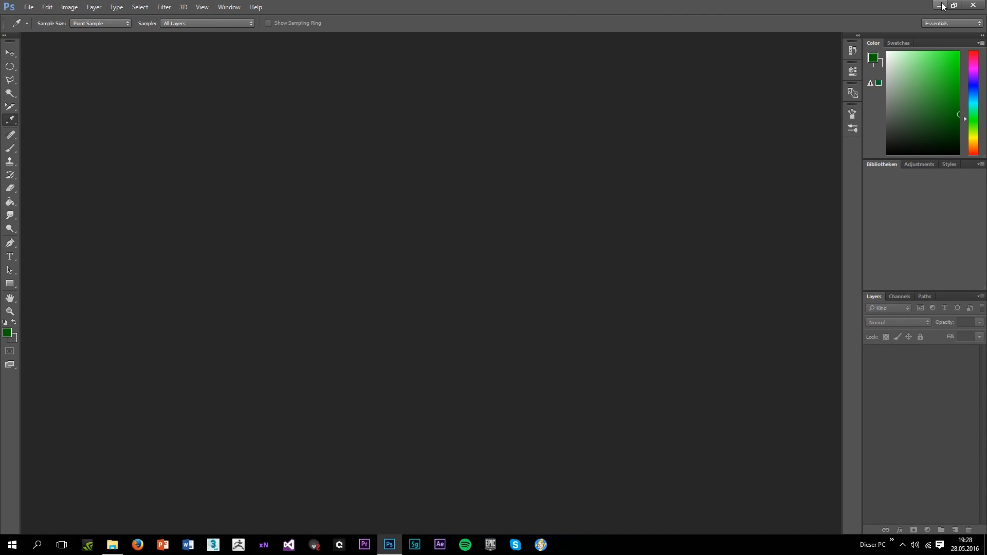
pyautogui.click(941, 4)
pyautogui.doubleClick(465, 195)
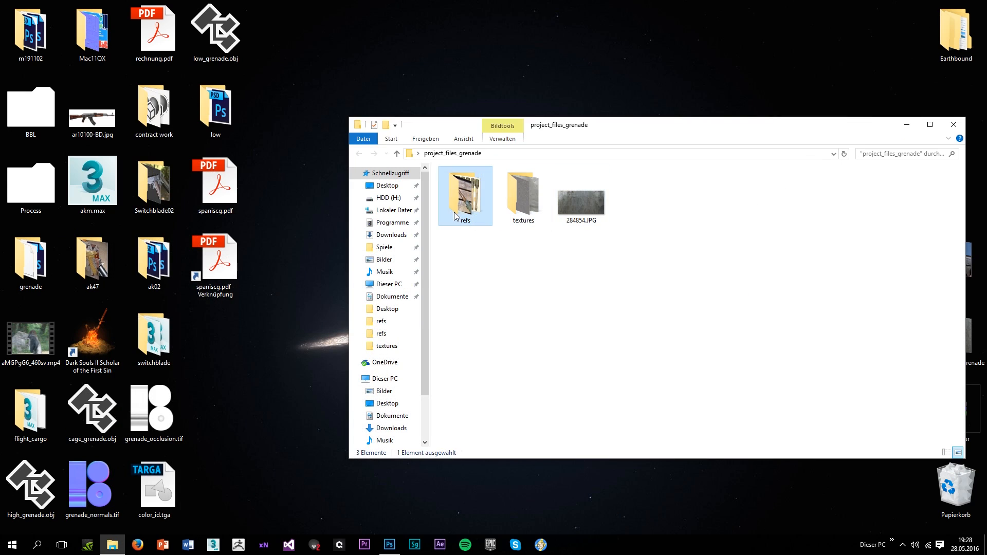
pyautogui.click(359, 154)
pyautogui.doubleClick(523, 194)
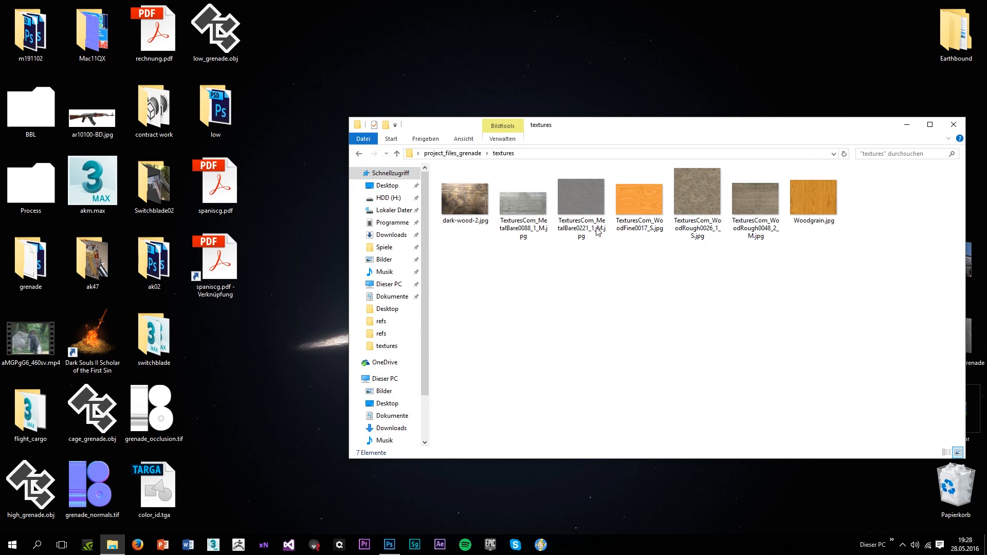
pyautogui.doubleClick(748, 192)
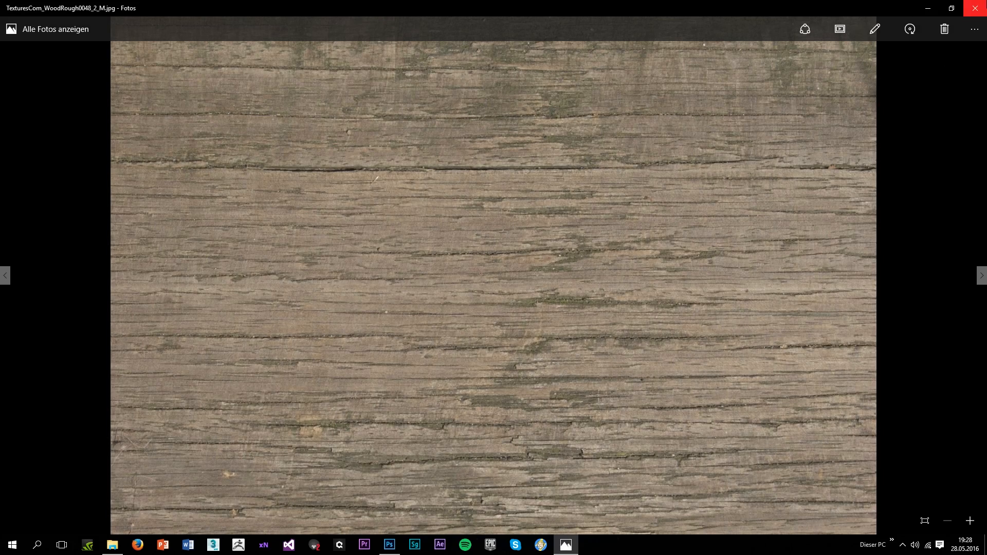
pyautogui.click(975, 8)
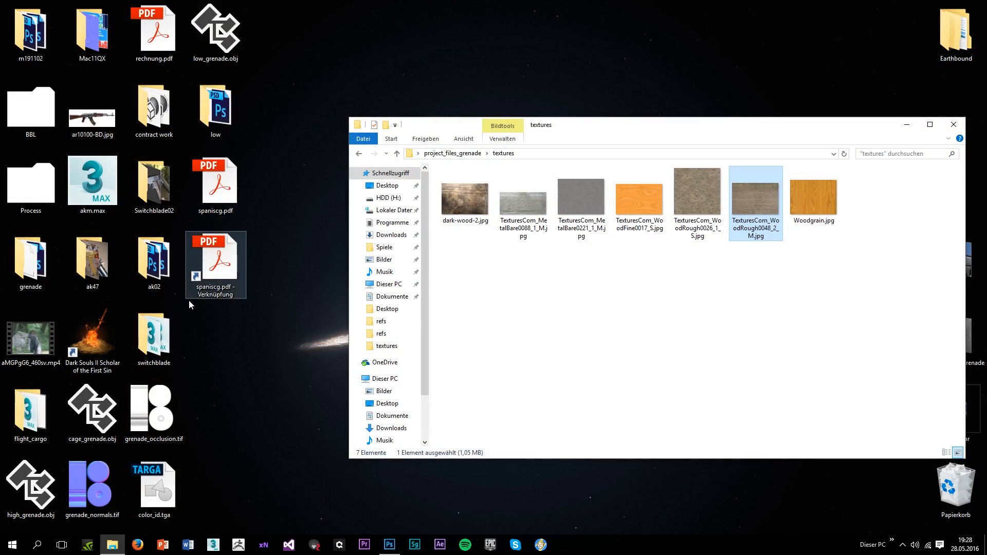
# Switch to Photoshop, dismiss the Quixel SUITE welcome window and start an NDO project with low_grenade.obj as the mesh
pyautogui.click(389, 544)
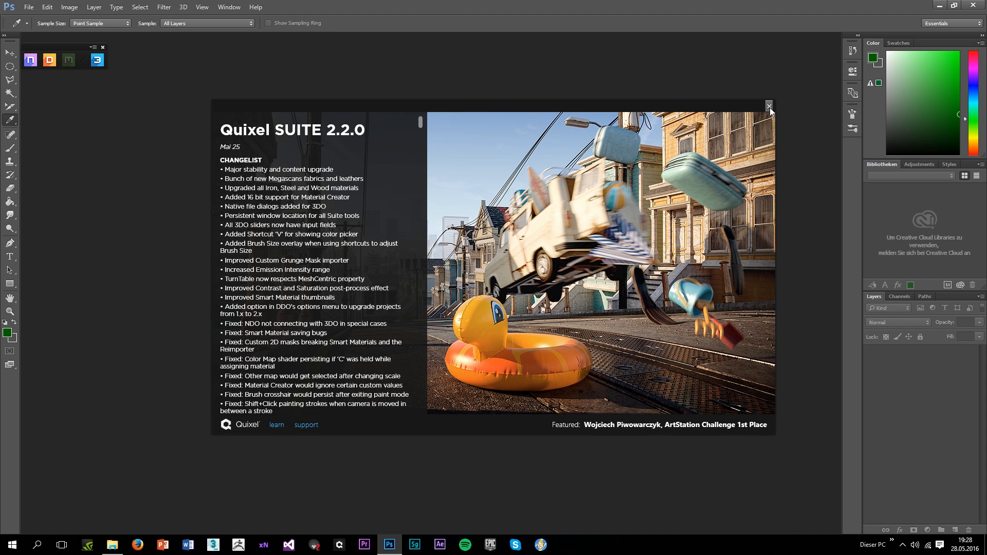
pyautogui.click(768, 106)
pyautogui.click(31, 60)
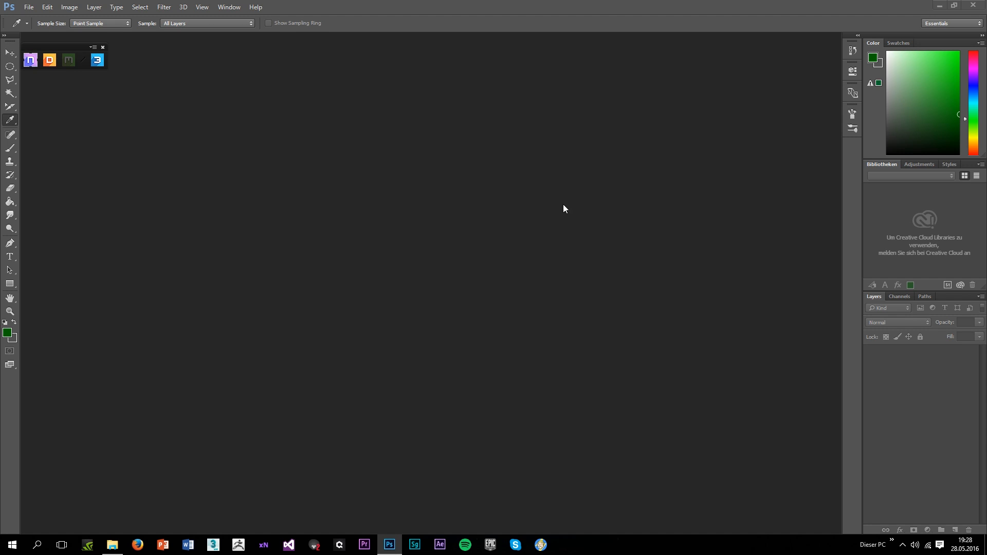
pyautogui.click(328, 318)
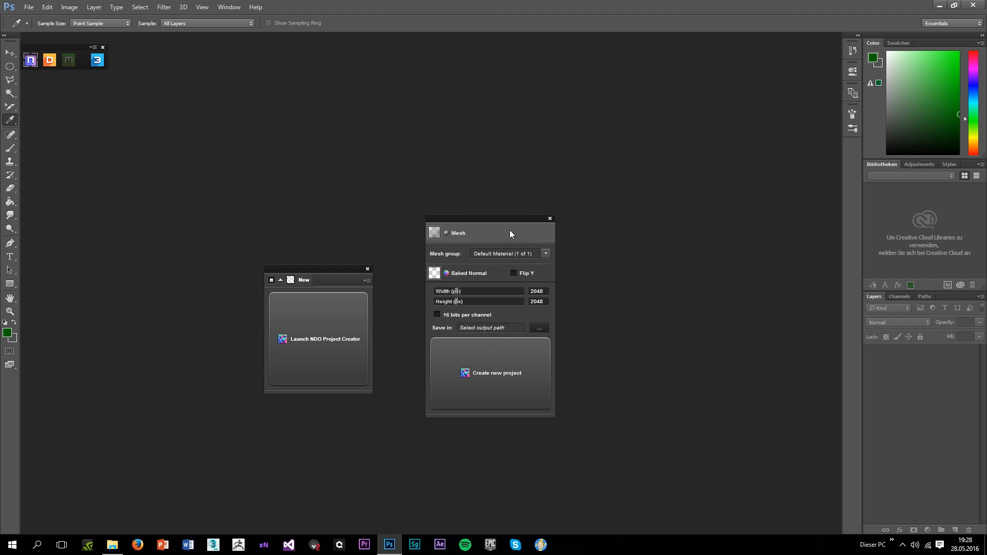
pyautogui.click(510, 230)
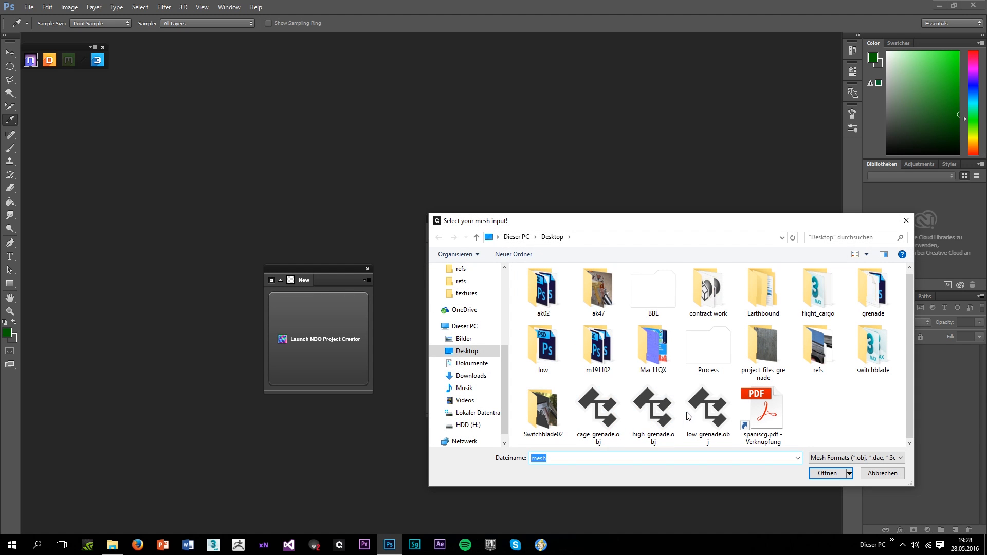
pyautogui.click(705, 417)
pyautogui.doubleClick(706, 417)
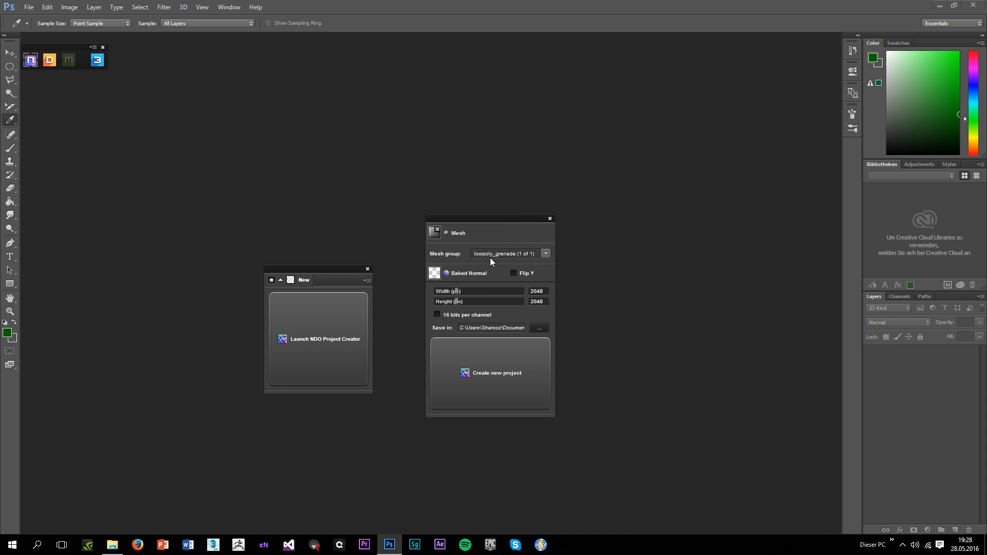
# Load grenade_normals.tif as the baked normal, create the NDO project at 2048 × 2048, and collapse Layer 0's effects
pyautogui.click(435, 273)
pyautogui.doubleClick(550, 414)
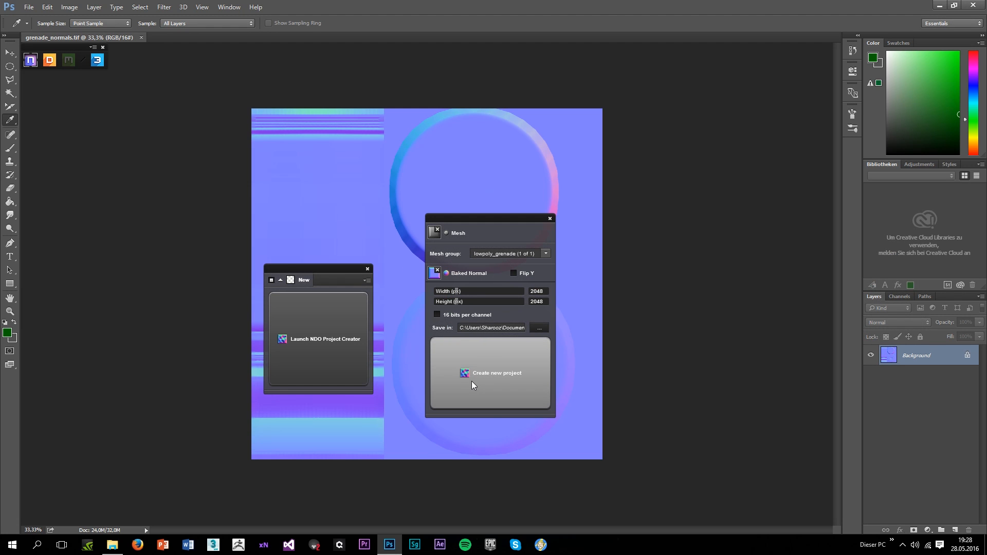
pyautogui.click(471, 380)
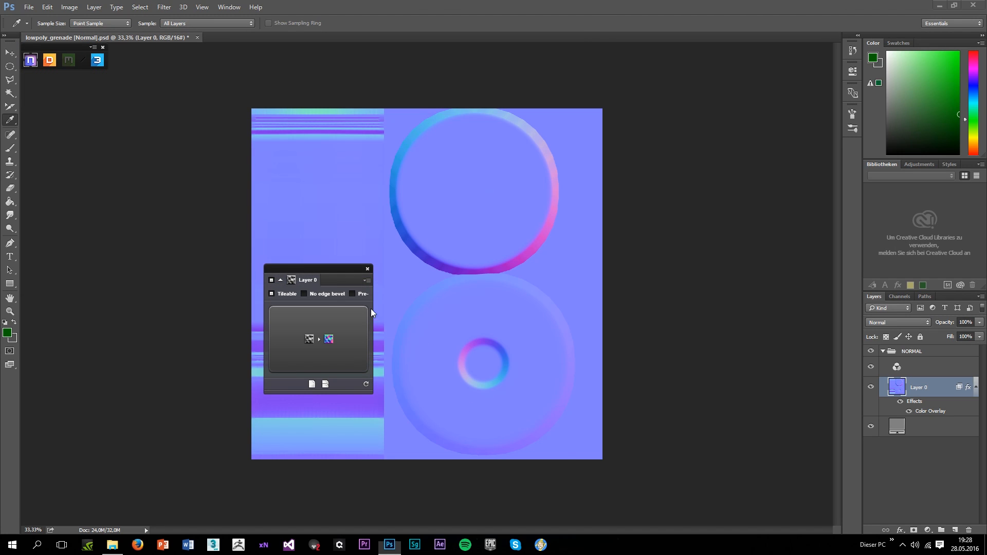
pyautogui.moveTo(317, 271); pyautogui.dragTo(177, 259)
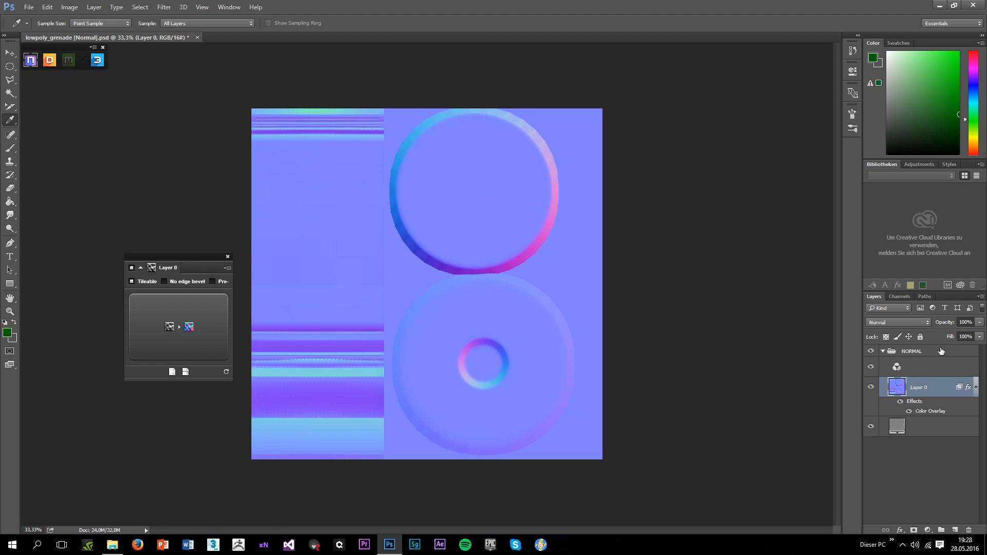
pyautogui.click(976, 392)
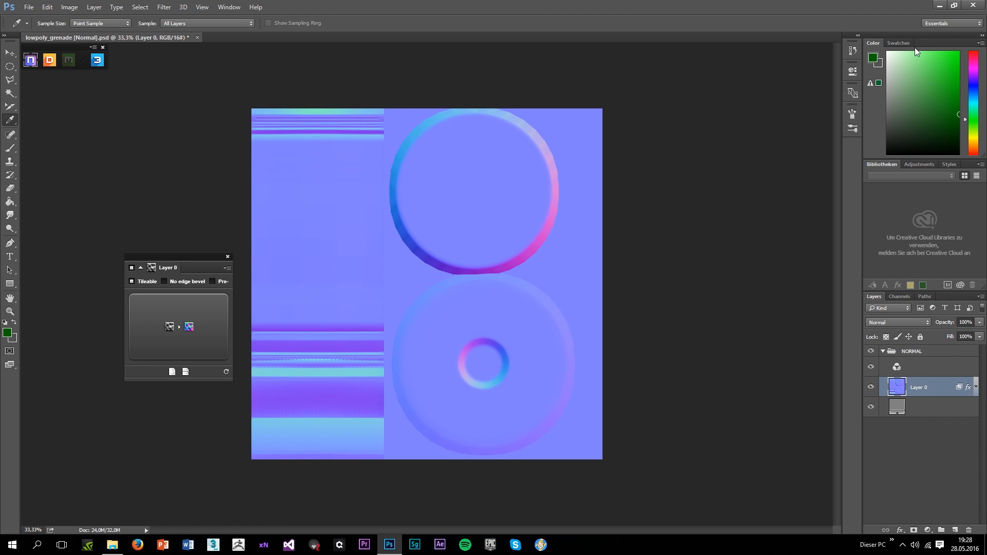
pyautogui.click(939, 6)
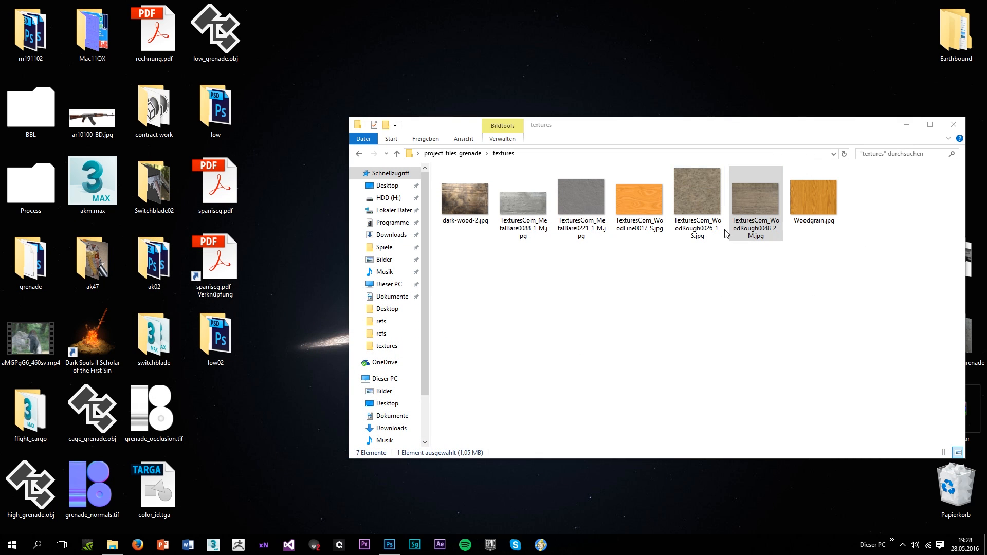
pyautogui.moveTo(752, 229); pyautogui.dragTo(347, 280)
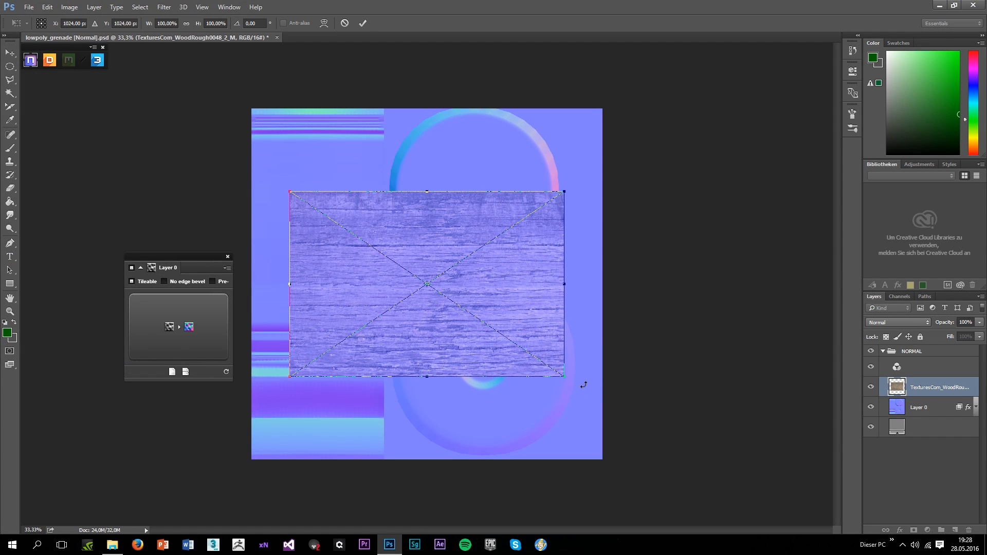
pyautogui.moveTo(583, 385); pyautogui.dragTo(348, 430)
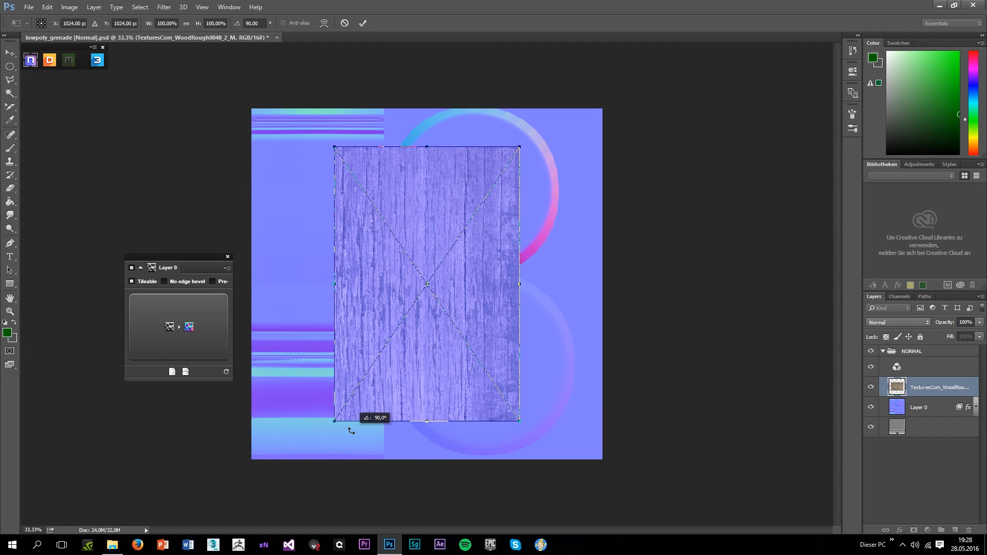
pyautogui.click(9, 52)
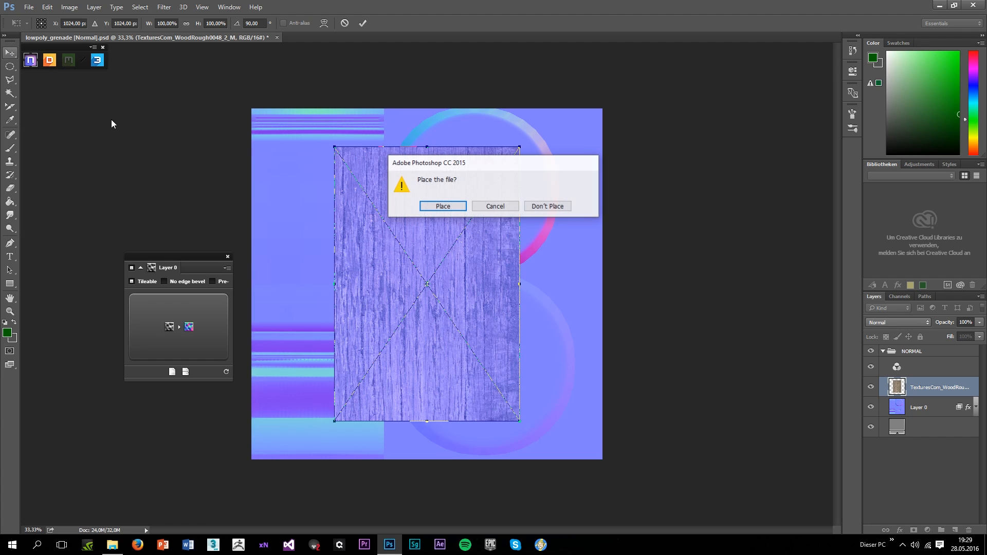
pyautogui.click(546, 206)
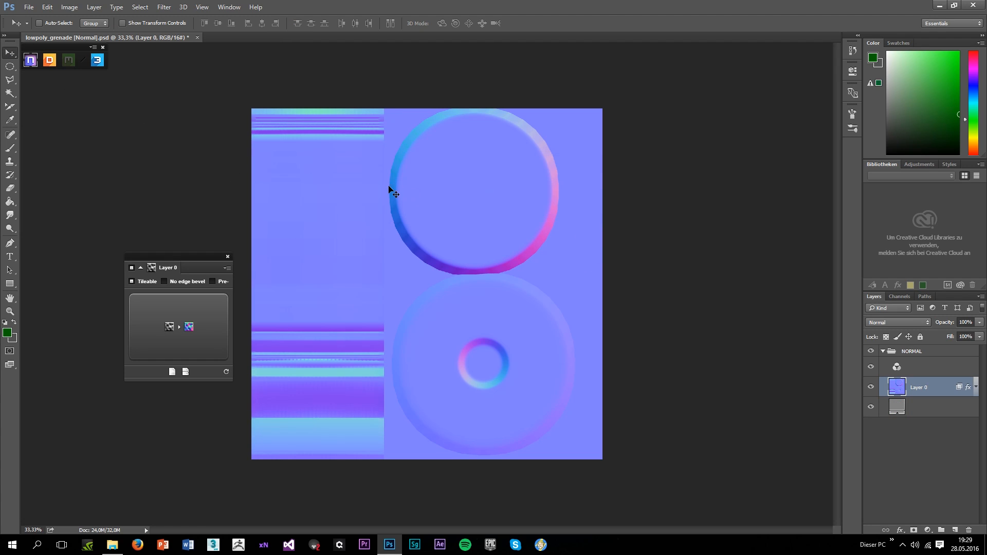
# Bring TexturesCom_WoodRough0048_2_M.jpg from the textures folder into the normal map document and rotate it 90°
pyautogui.click(939, 5)
pyautogui.moveTo(755, 205); pyautogui.dragTo(523, 438)
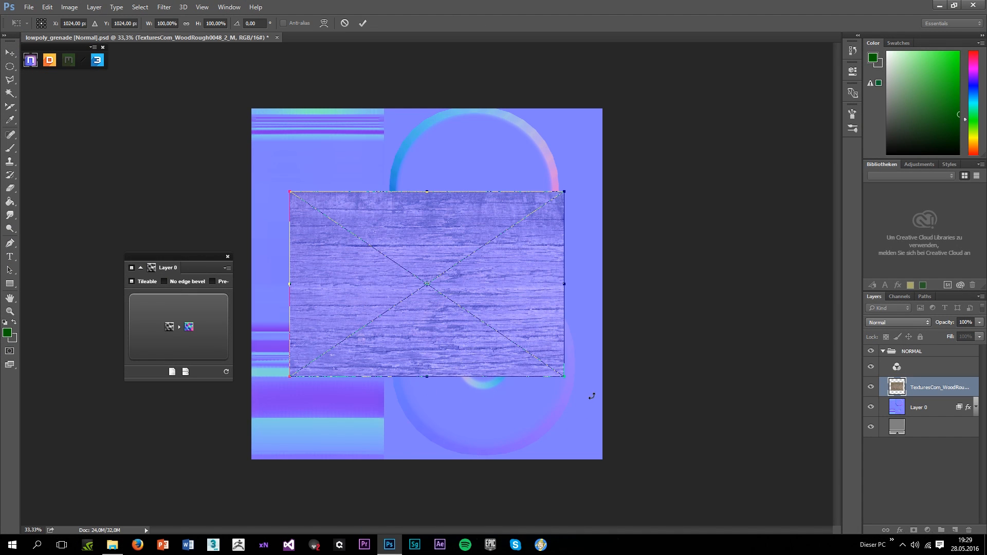
pyautogui.moveTo(591, 396); pyautogui.dragTo(340, 432)
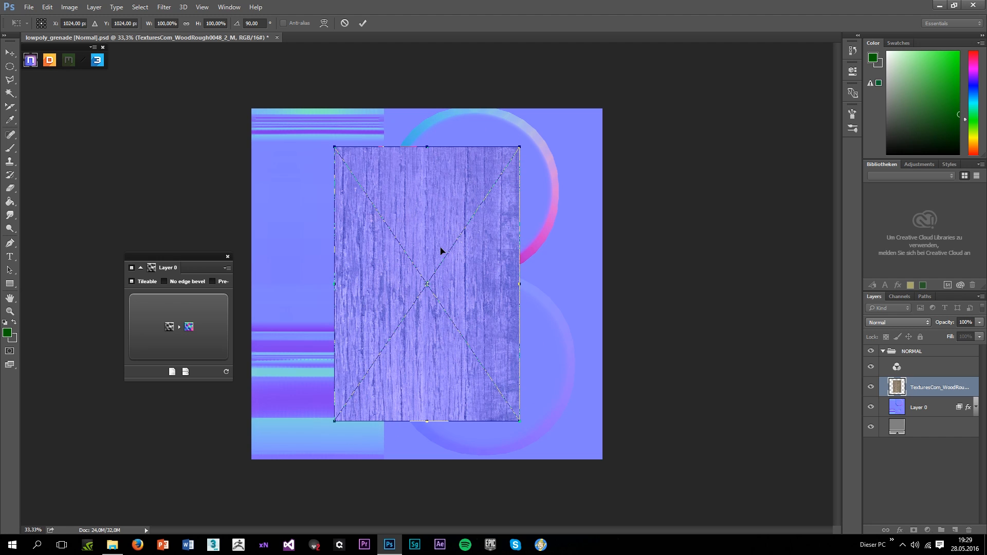
# Fit the wood texture over the handle's plain rectangular UV area, scaled to about 71.5% width and 72.3% height, and commit it
pyautogui.moveTo(440, 250); pyautogui.dragTo(358, 238)
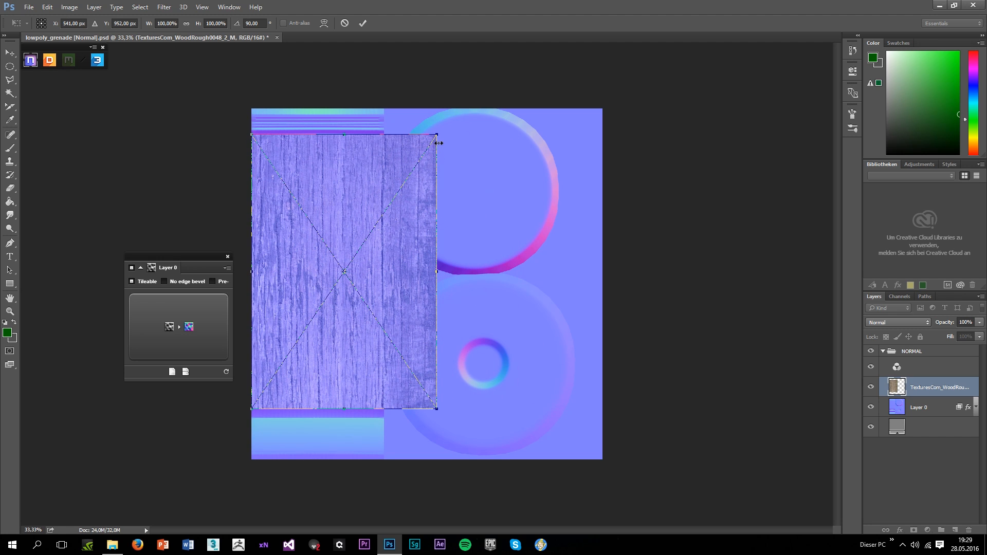
pyautogui.moveTo(439, 143); pyautogui.dragTo(384, 136)
pyautogui.moveTo(382, 408); pyautogui.dragTo(386, 332)
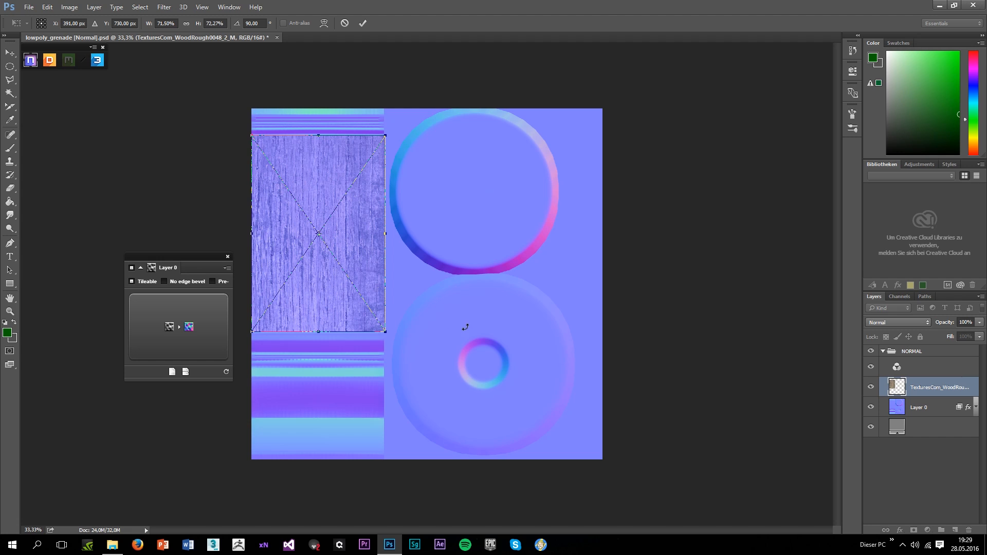
pyautogui.press('Return')
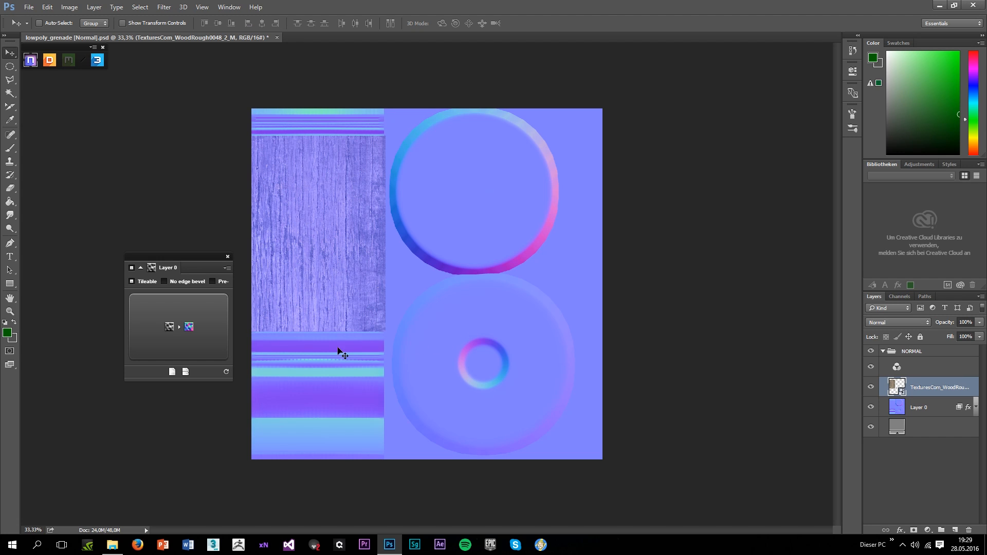
# Rasterize the placed wood texture layer and convert it to normals with NDO
pyautogui.rightClick(921, 387)
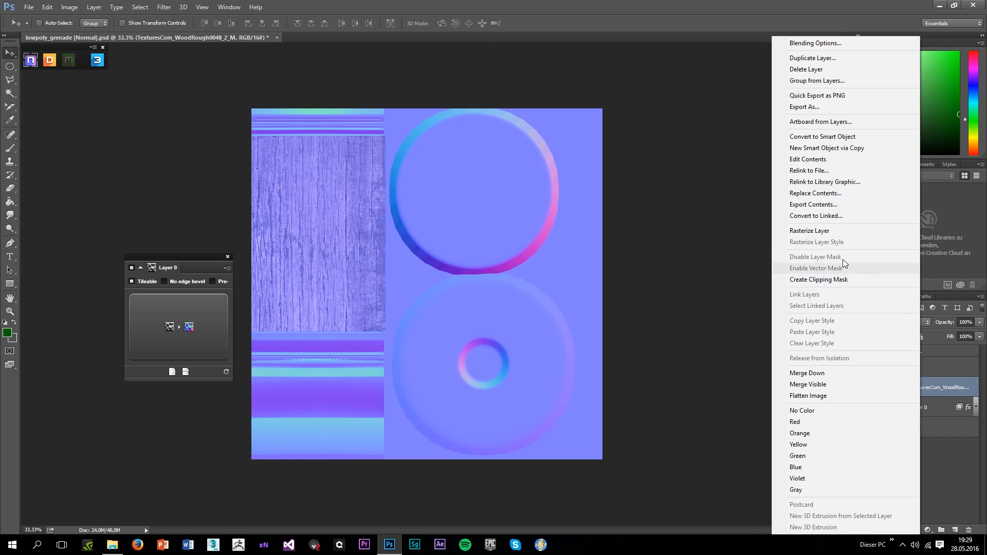
pyautogui.click(818, 230)
pyautogui.click(190, 355)
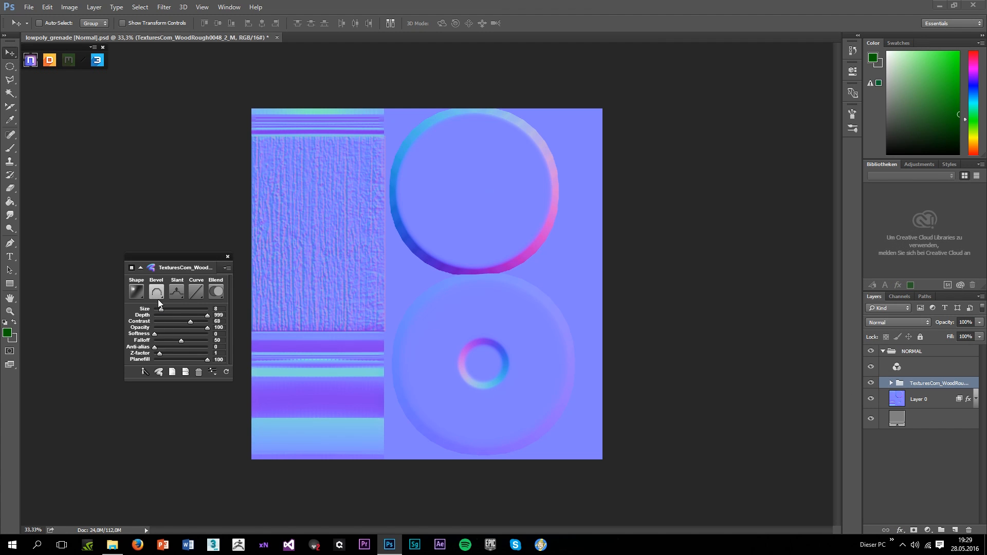
# Set the wood normal detail's NDO depth to 105, contrast to 56 and opacity to 85, with Overlay blending
pyautogui.moveTo(208, 315); pyautogui.dragTo(162, 321)
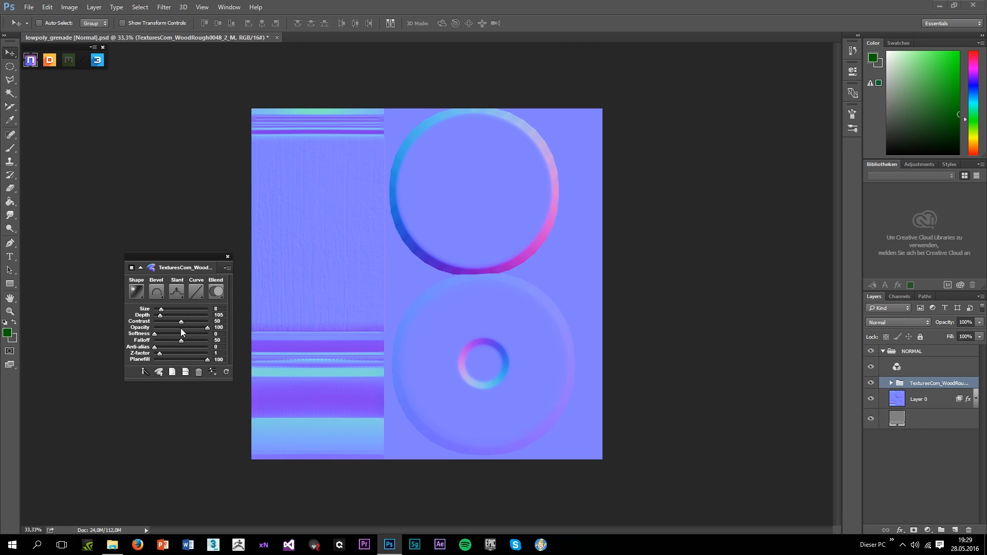
pyautogui.click(215, 298)
pyautogui.click(247, 345)
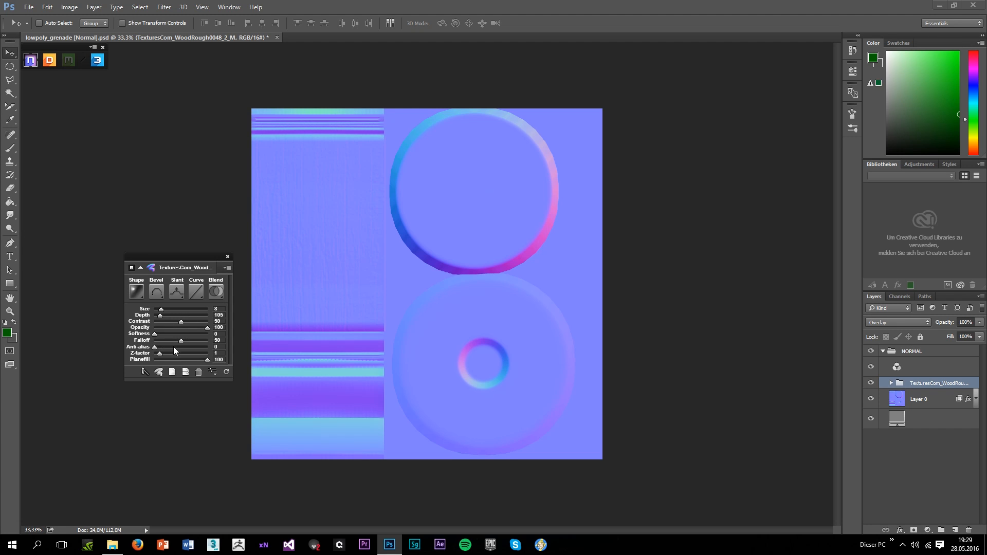
pyautogui.moveTo(159, 314); pyautogui.dragTo(162, 320)
pyautogui.moveTo(179, 323); pyautogui.dragTo(183, 325)
pyautogui.click(183, 325)
# Preview the grenade in 3DO and inspect the wood normal detail on the handle up close
pyautogui.click(97, 65)
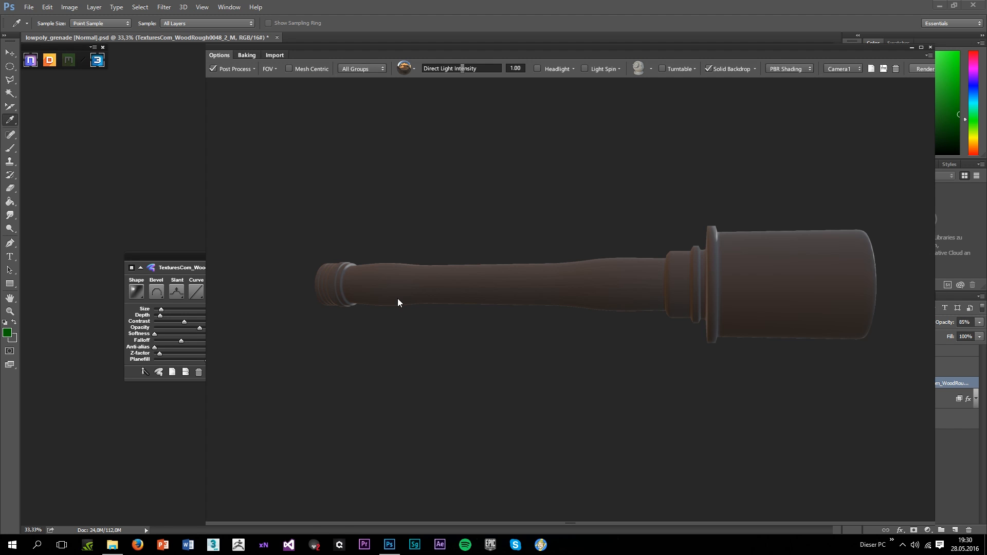
pyautogui.moveTo(397, 299); pyautogui.dragTo(462, 329)
pyautogui.scroll(3, 480, 360)
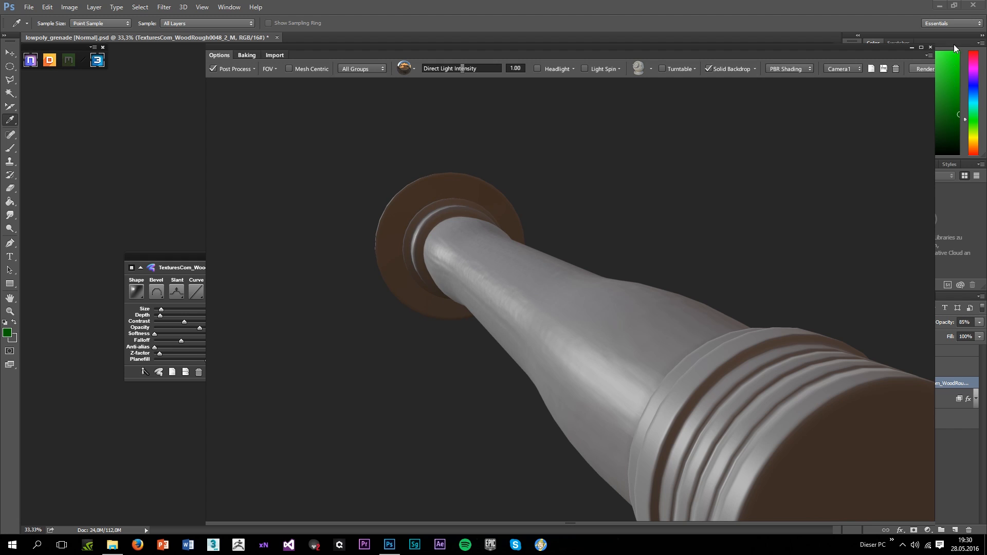
pyautogui.click(930, 47)
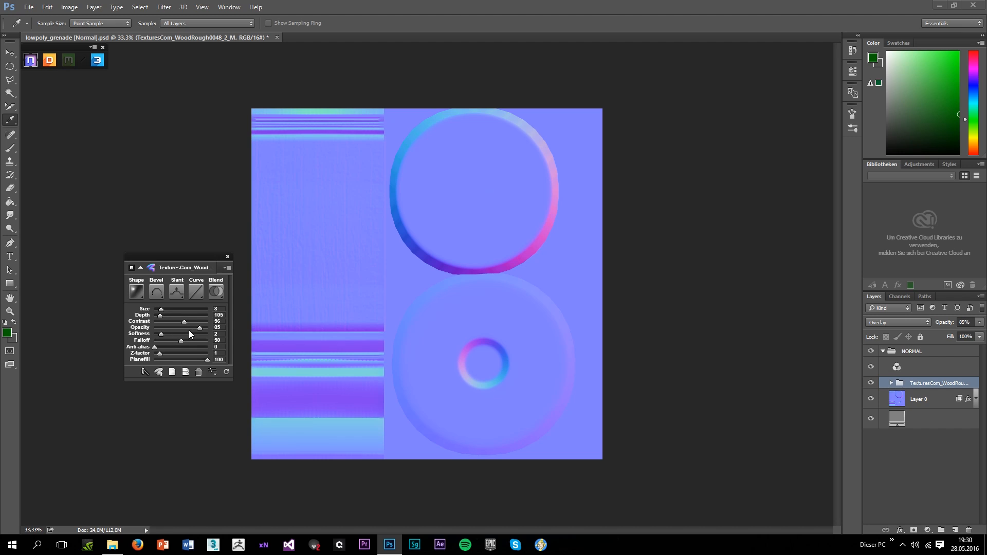
# Set the wood normal detail's opacity to 66 and softness to 4, check it in 3DO, and return to the textures folder
pyautogui.moveTo(200, 327); pyautogui.dragTo(169, 344)
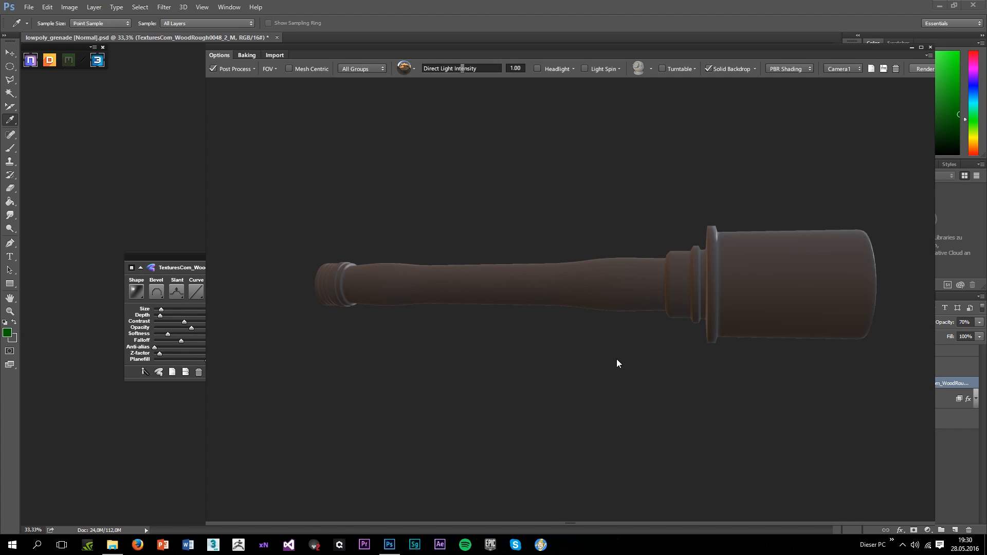
pyautogui.moveTo(591, 347); pyautogui.dragTo(514, 354)
pyautogui.click(930, 48)
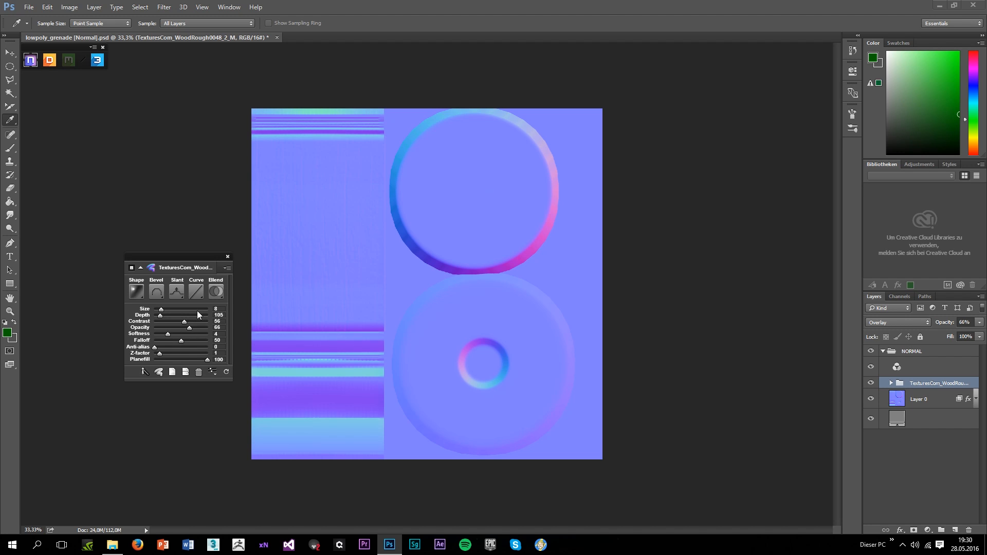
pyautogui.click(228, 256)
pyautogui.click(936, 4)
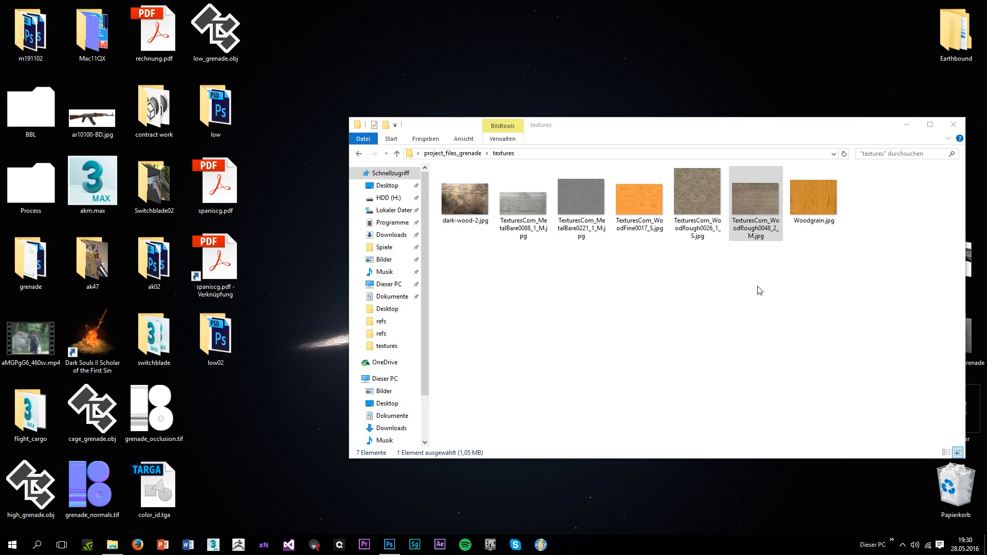
# Place TexturesCom_WoodRough0048_2_M.jpg in the normal map document, rotated -90 degrees and scaled to about 72% to cover the handle's UV area
pyautogui.moveTo(757, 214); pyautogui.dragTo(309, 293)
pyautogui.moveTo(577, 401); pyautogui.dragTo(501, 183)
pyautogui.moveTo(521, 145); pyautogui.dragTo(488, 208)
pyautogui.moveTo(409, 300); pyautogui.dragTo(332, 229)
pyautogui.moveTo(406, 346); pyautogui.dragTo(383, 331)
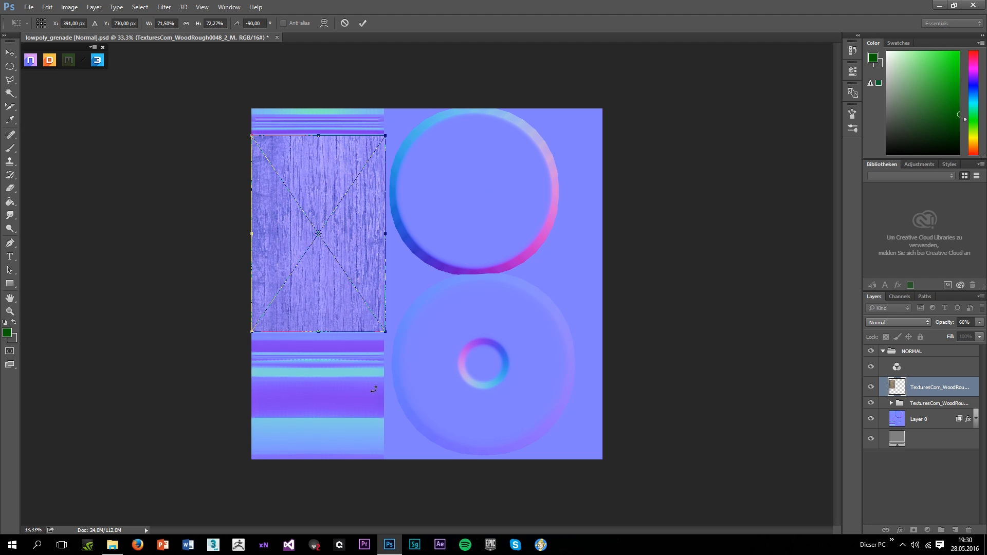
pyautogui.press('Return')
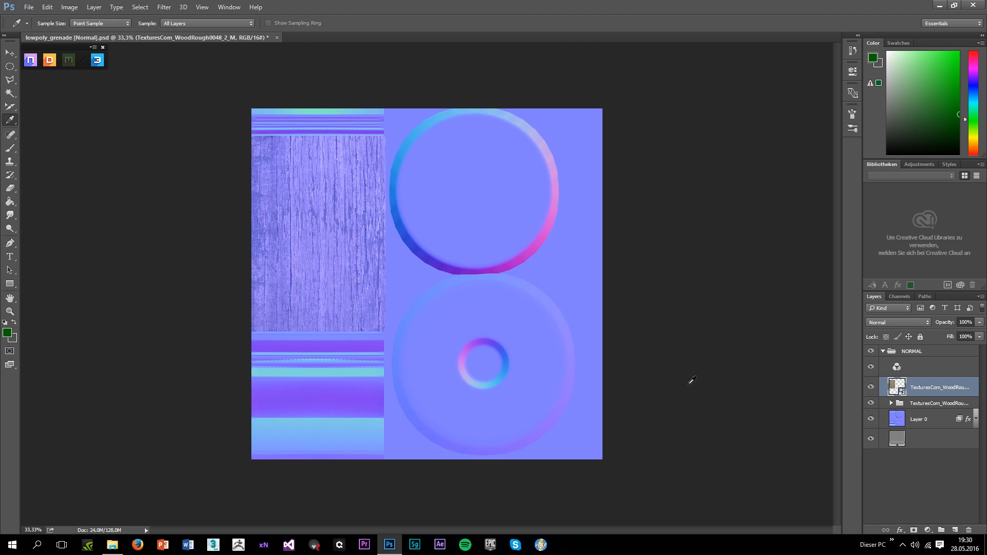
# Rasterize the newly placed rough wood layer and convert it to normals with NDO
pyautogui.rightClick(928, 391)
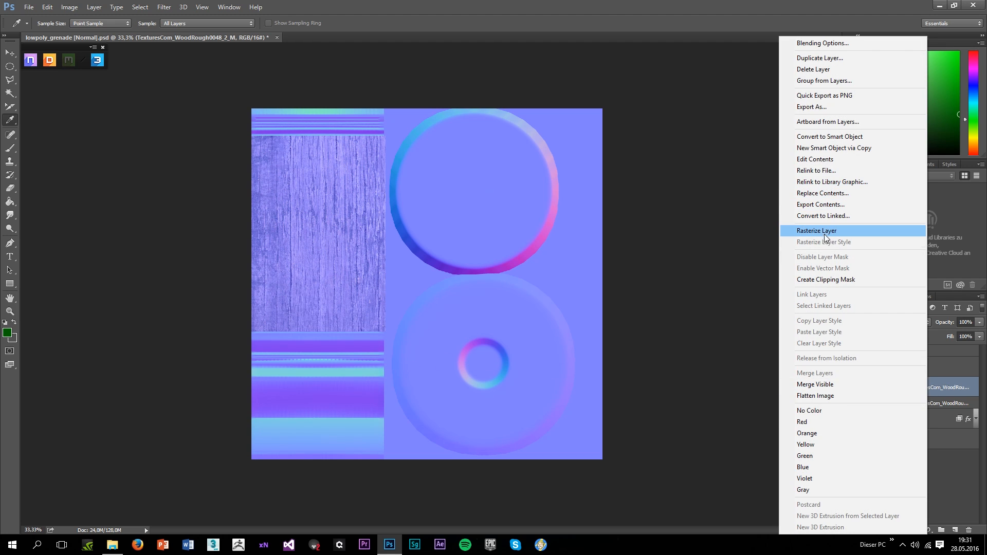
pyautogui.click(823, 231)
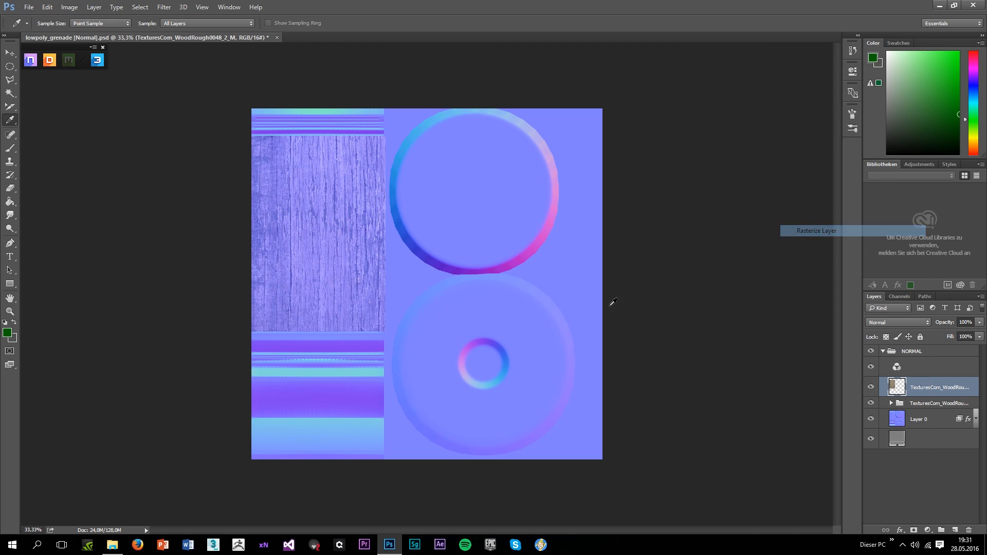
pyautogui.click(31, 60)
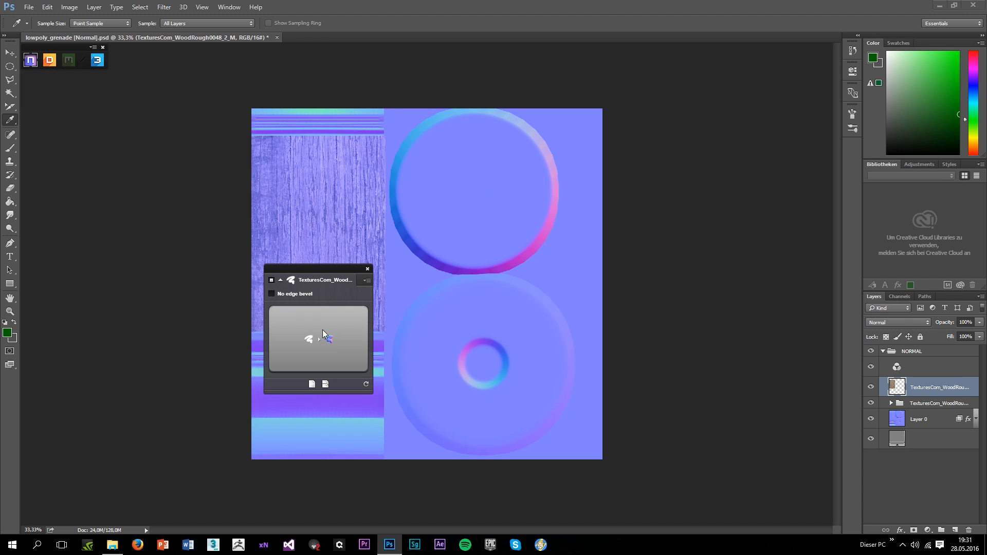
pyautogui.click(323, 331)
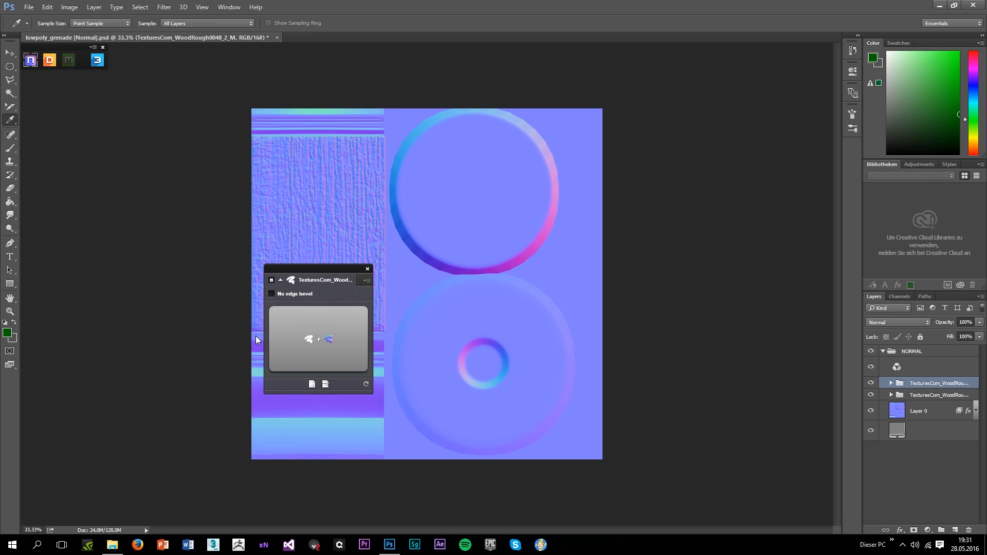
# Give the new wood normals an Outer bevel and Overlay blending, with depth 267, contrast 62 and opacity 77
pyautogui.click(301, 306)
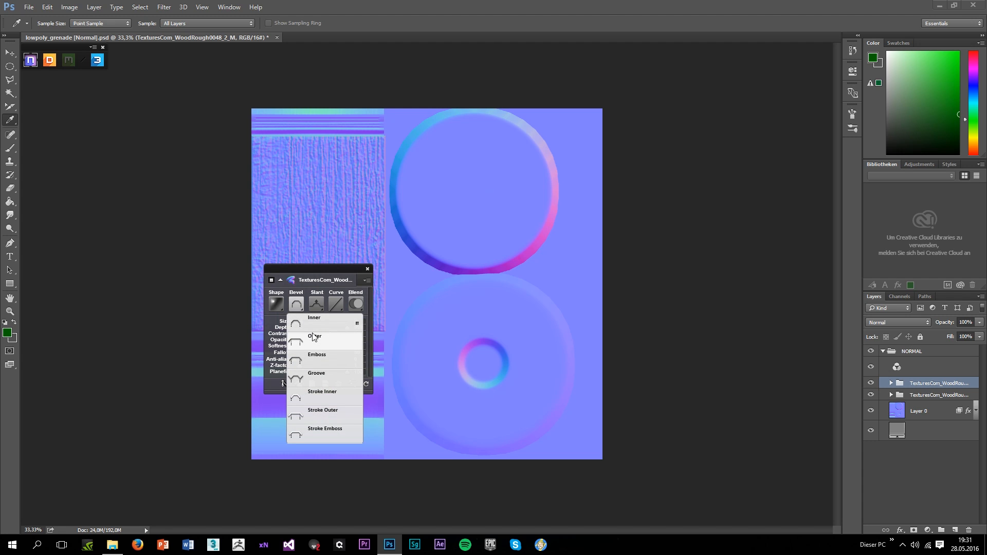
pyautogui.click(314, 339)
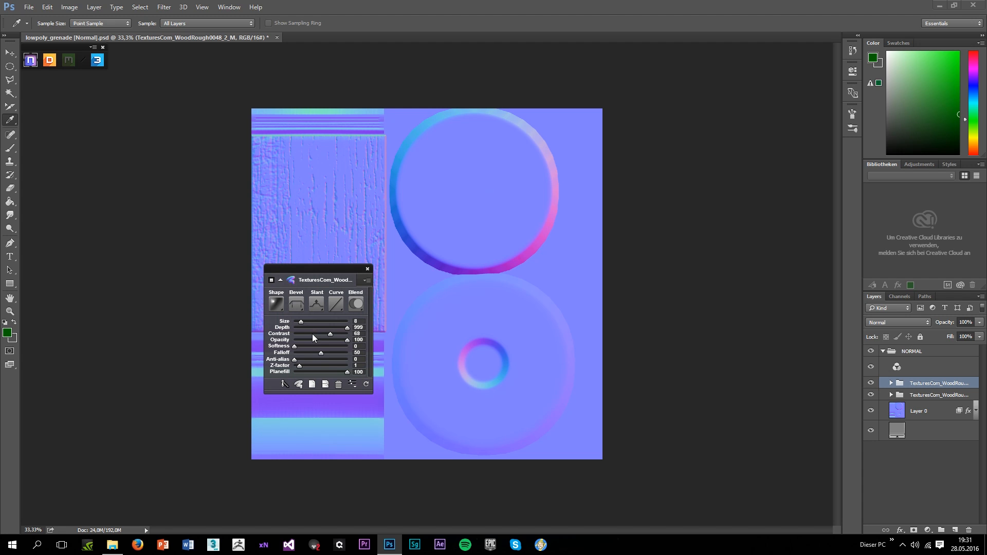
pyautogui.click(355, 304)
pyautogui.click(368, 341)
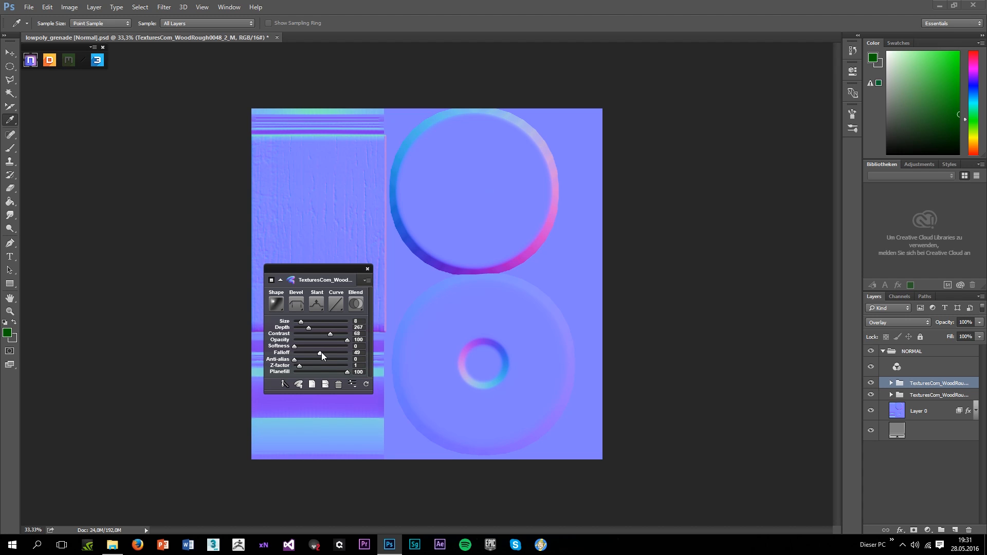
pyautogui.moveTo(330, 334); pyautogui.dragTo(322, 345)
pyautogui.moveTo(339, 340); pyautogui.dragTo(335, 350)
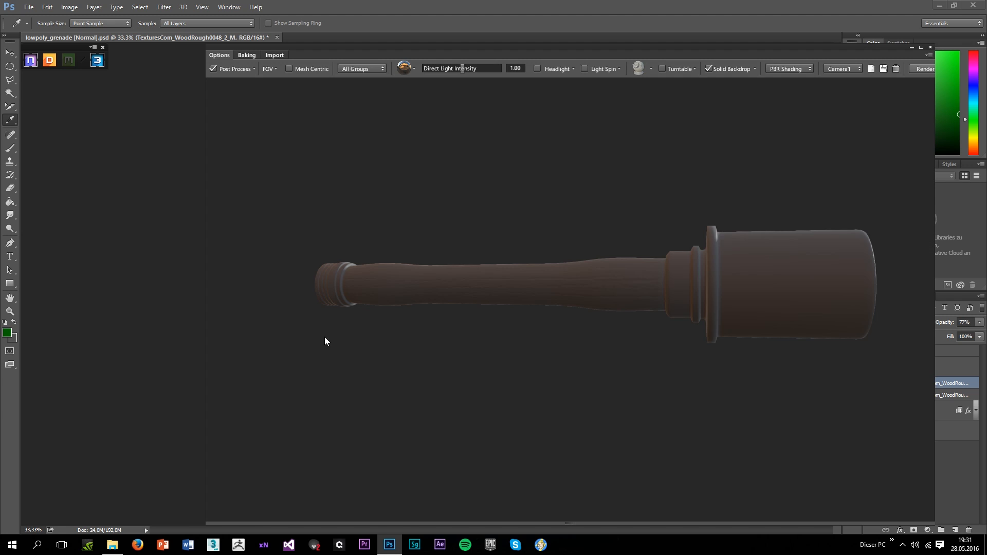
# Inspect the wood normal detail on the grenade in 3DO from several angles and close the preview
pyautogui.moveTo(476, 354); pyautogui.dragTo(328, 305)
pyautogui.scroll(10, 469, 390)
pyautogui.moveTo(463, 337); pyautogui.dragTo(425, 278)
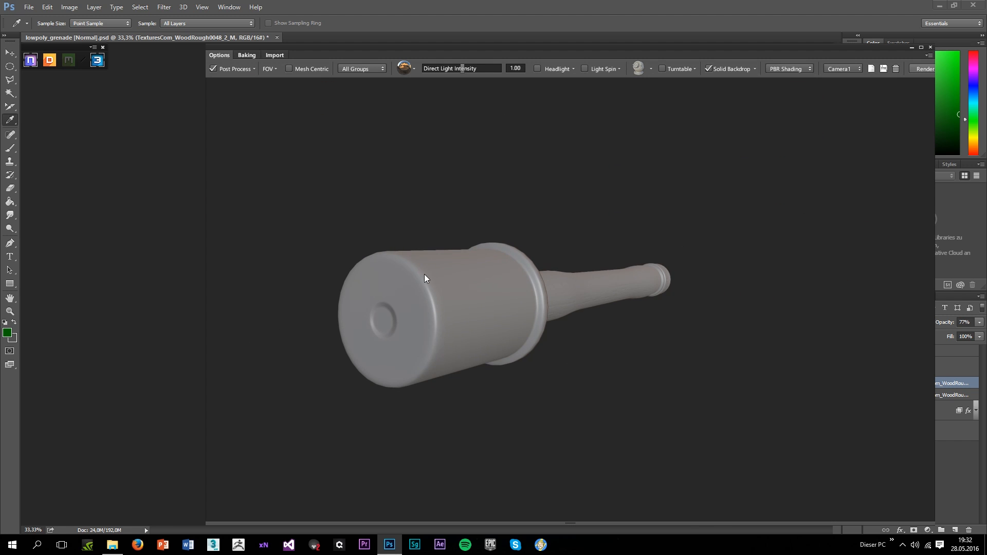
pyautogui.moveTo(411, 362); pyautogui.dragTo(486, 434)
pyautogui.moveTo(450, 307); pyautogui.dragTo(851, 196)
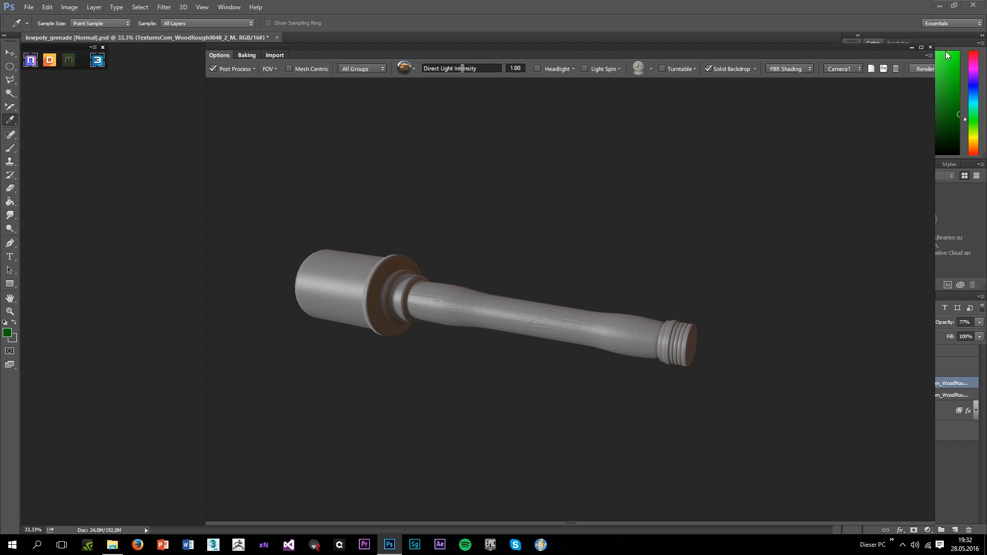
pyautogui.click(931, 47)
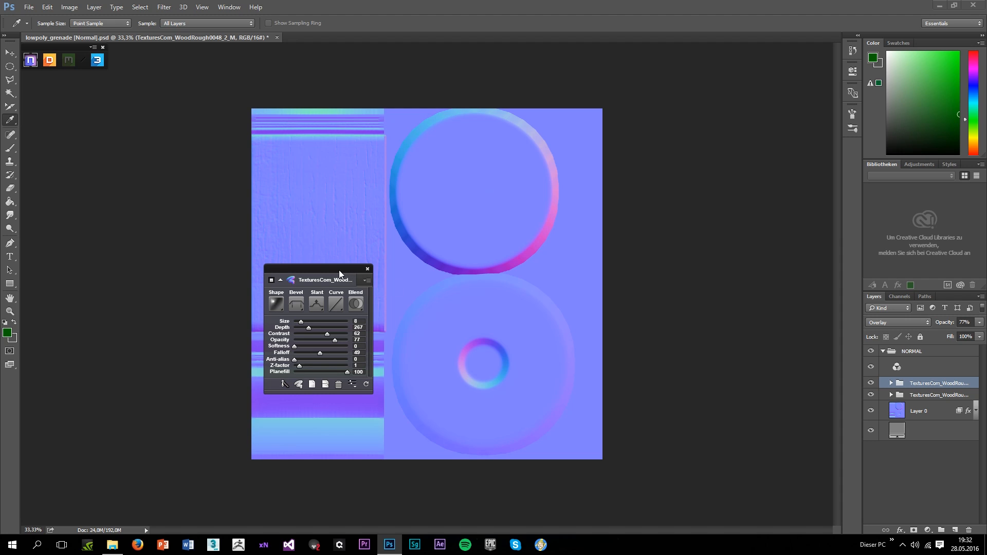
# Set the wood detail's falloff to 45 with Layer 0 hidden, and check the grenade's handle in 3DO
pyautogui.moveTo(339, 270); pyautogui.dragTo(162, 218)
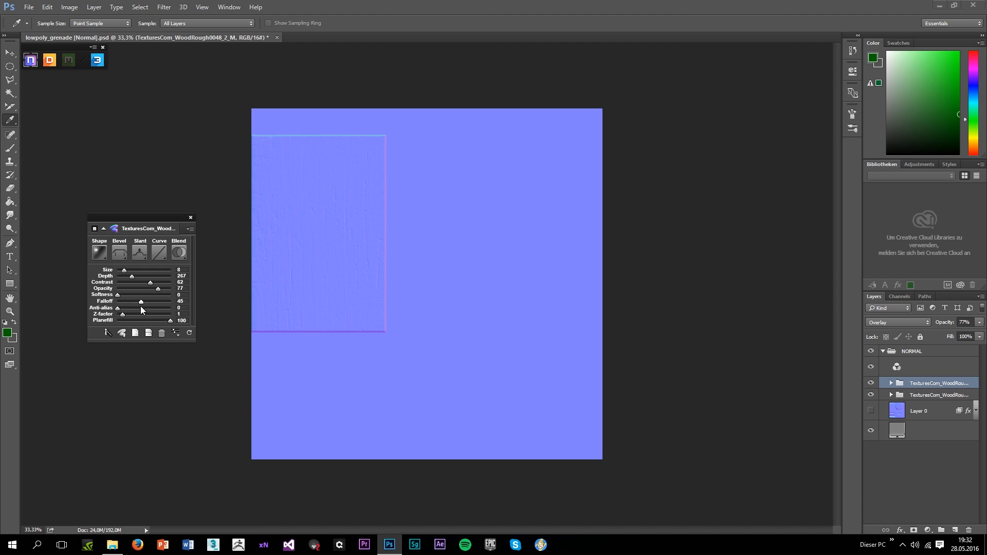
pyautogui.click(96, 65)
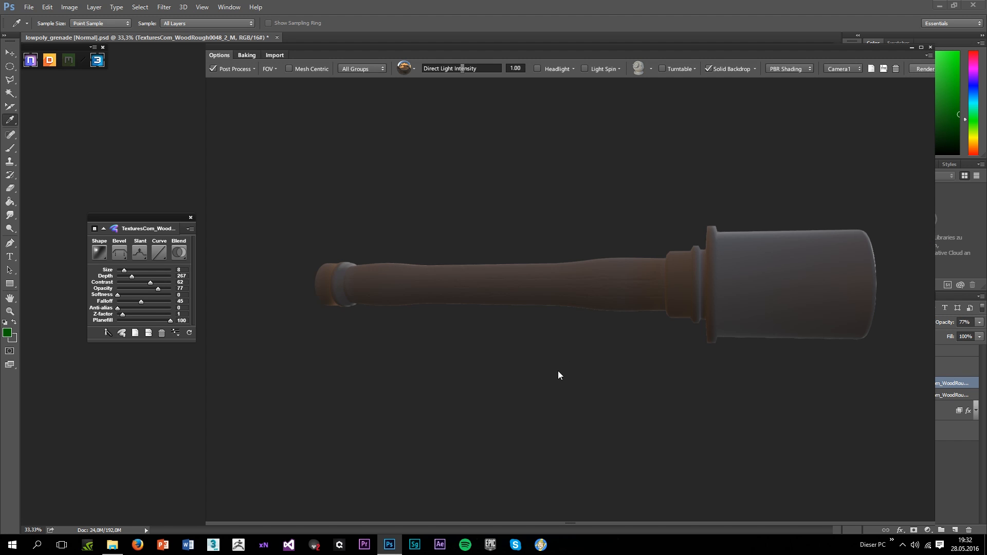
pyautogui.moveTo(559, 375); pyautogui.dragTo(892, 90)
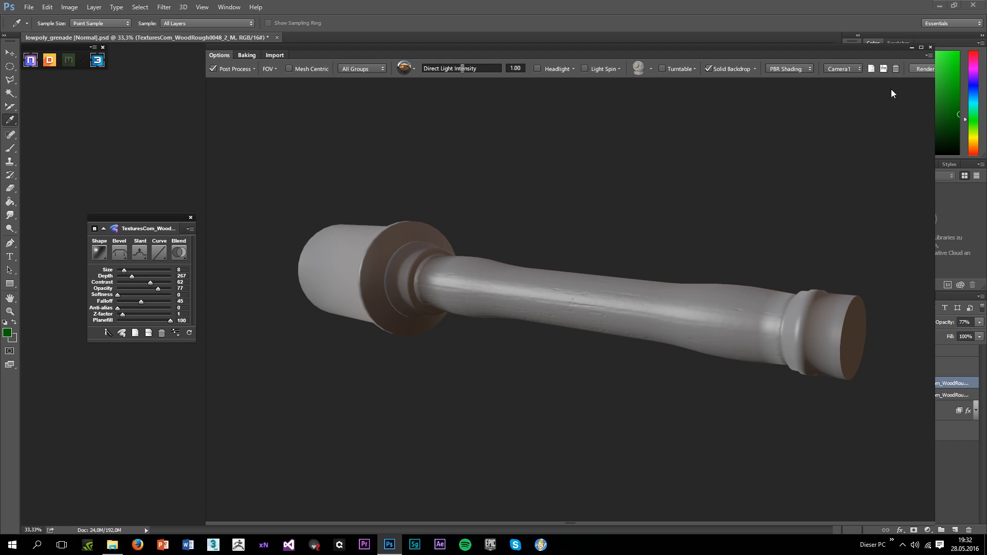
pyautogui.click(930, 48)
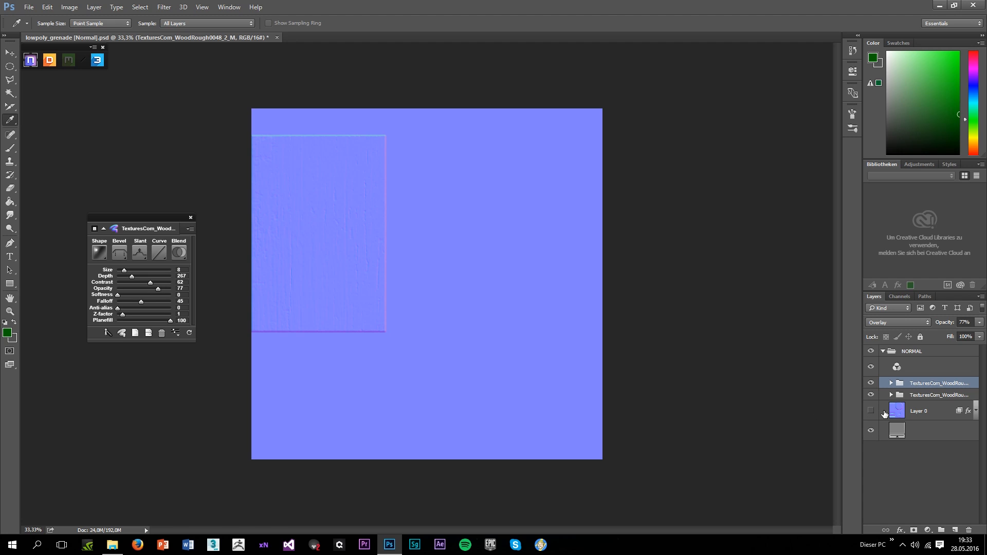
# Generate an AO map from the active document with NDO's Map Converter and reduce its fine, medium and large shadows
pyautogui.click(191, 228)
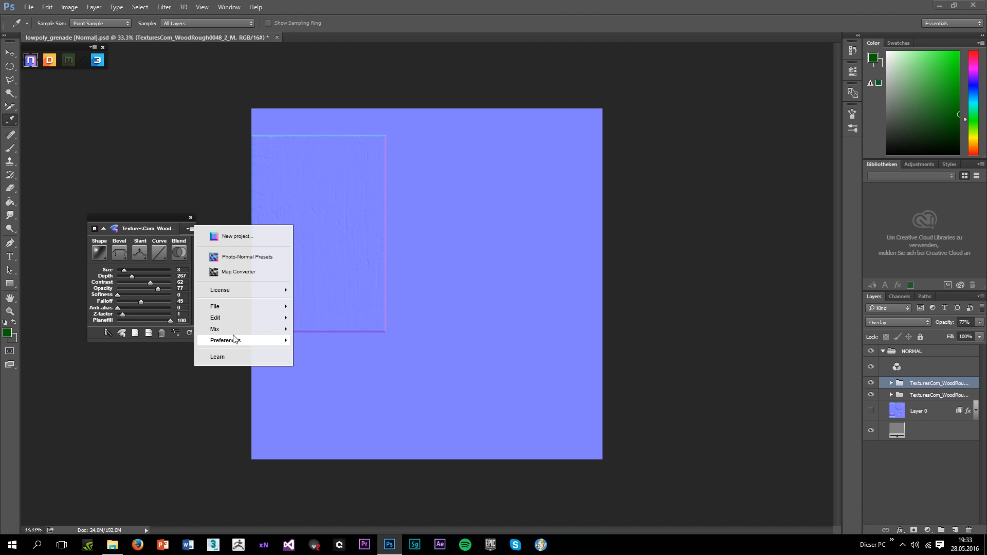
pyautogui.click(254, 275)
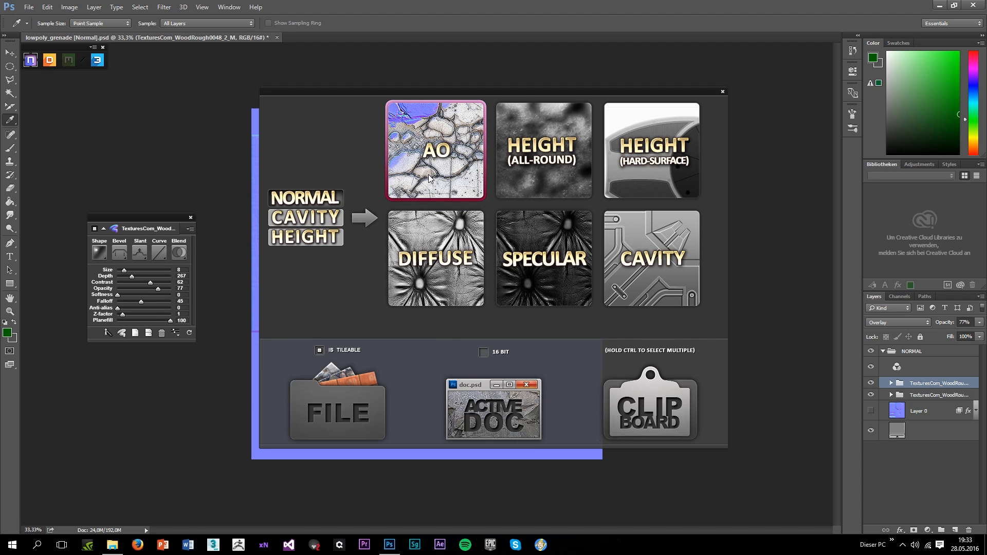
pyautogui.click(501, 404)
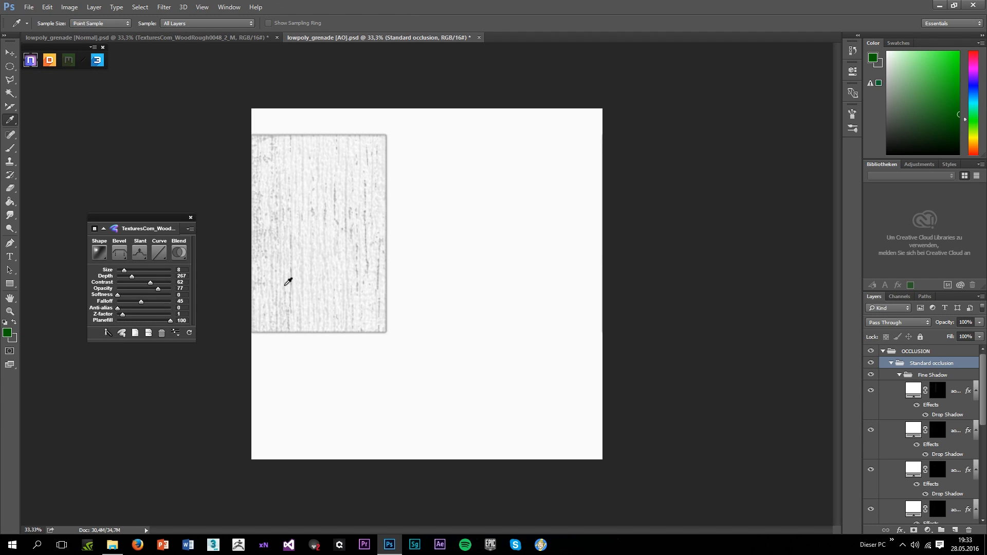
pyautogui.moveTo(139, 250); pyautogui.dragTo(126, 286)
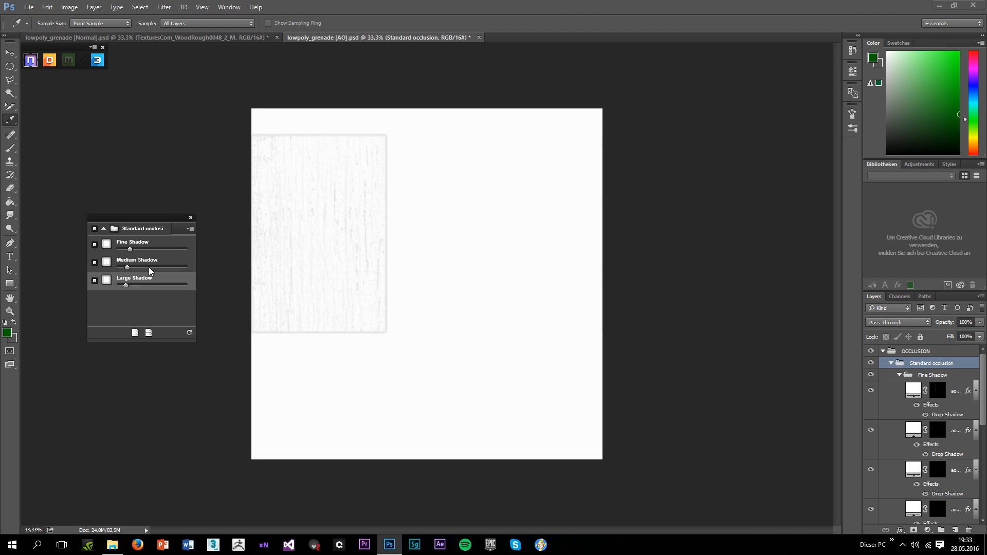
pyautogui.click(191, 218)
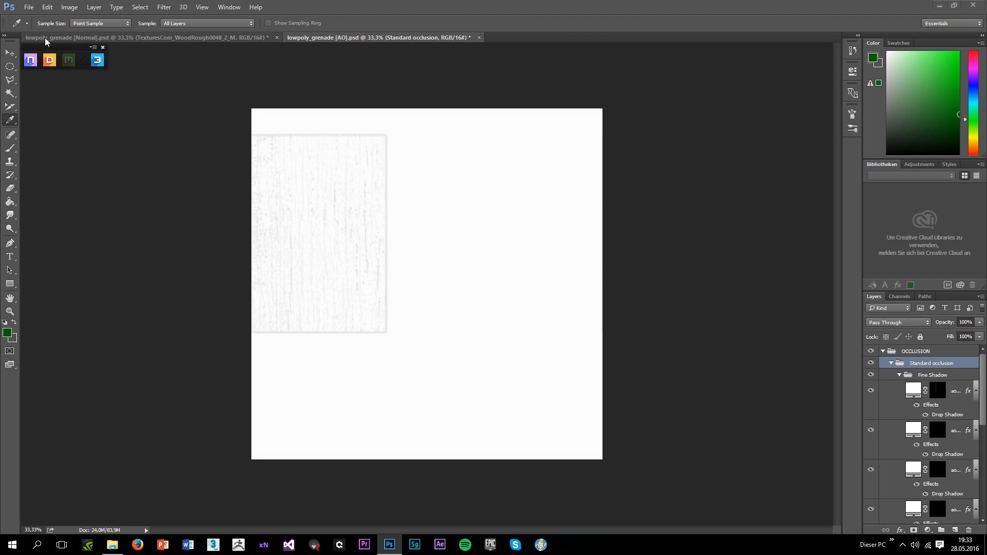
# Show Layer 0 again in the normal map document and save it to the Desktop as normal_new.tif in TIFF format, including layers
pyautogui.click(176, 39)
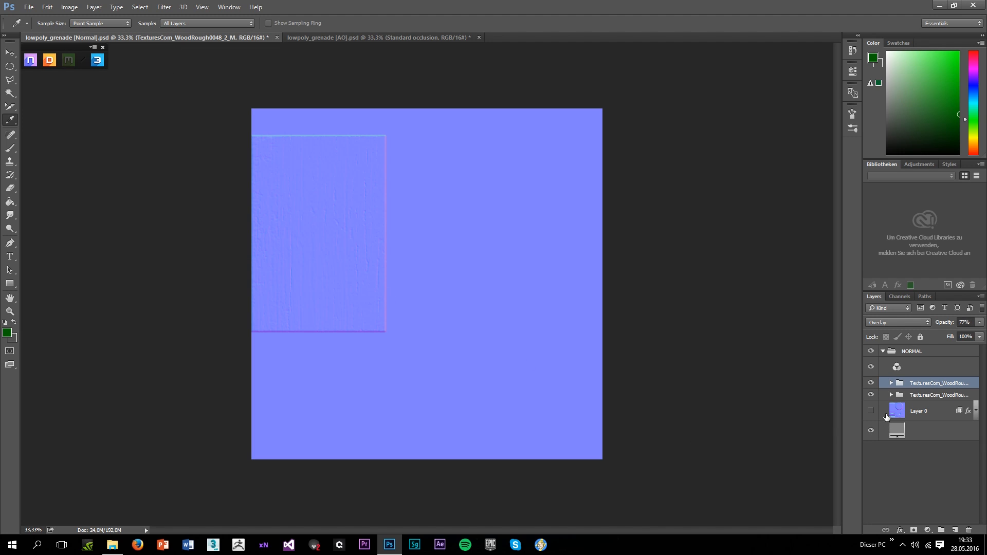
pyautogui.click(28, 7)
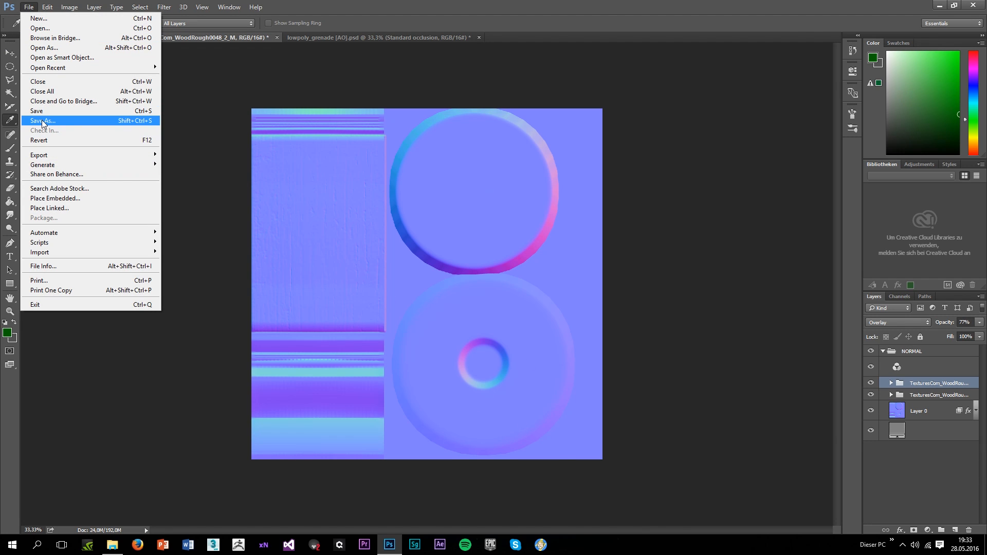
pyautogui.click(43, 122)
pyautogui.press('BackSpace')
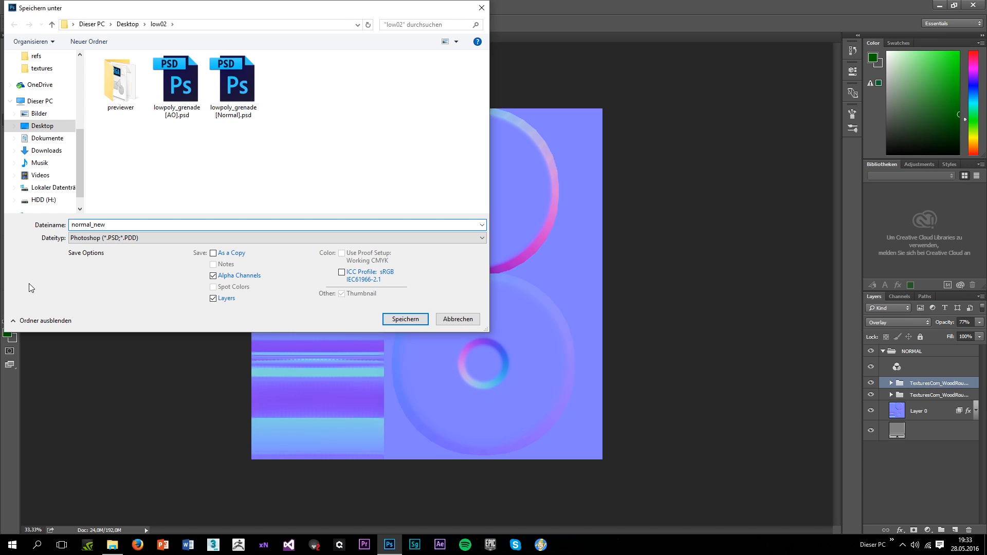
pyautogui.click(43, 126)
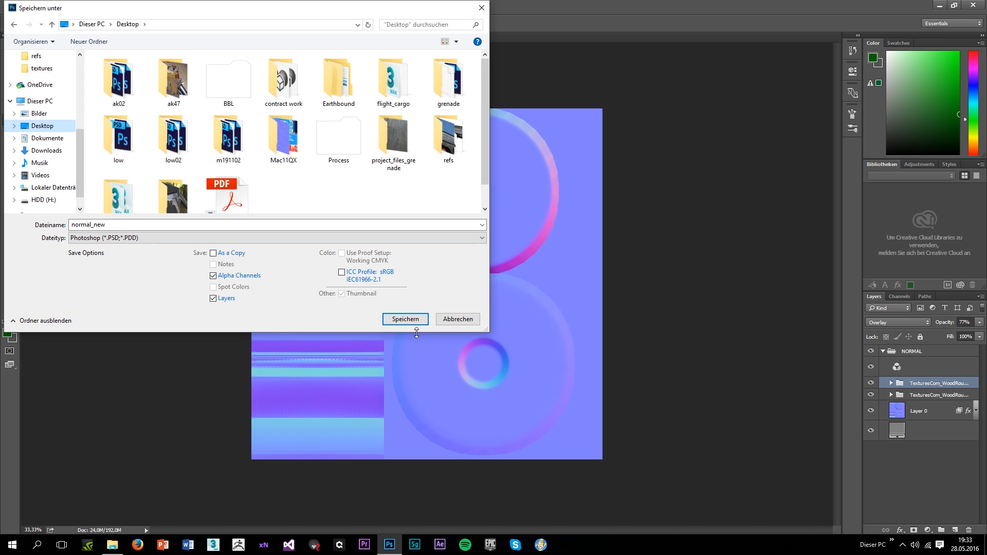
pyautogui.click(231, 237)
pyautogui.click(149, 348)
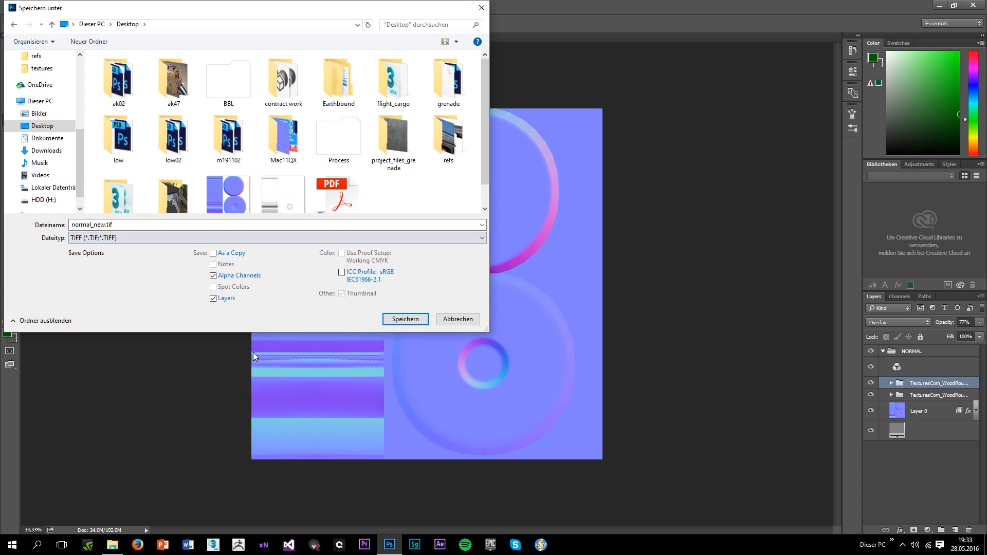
pyautogui.click(406, 322)
pyautogui.click(628, 154)
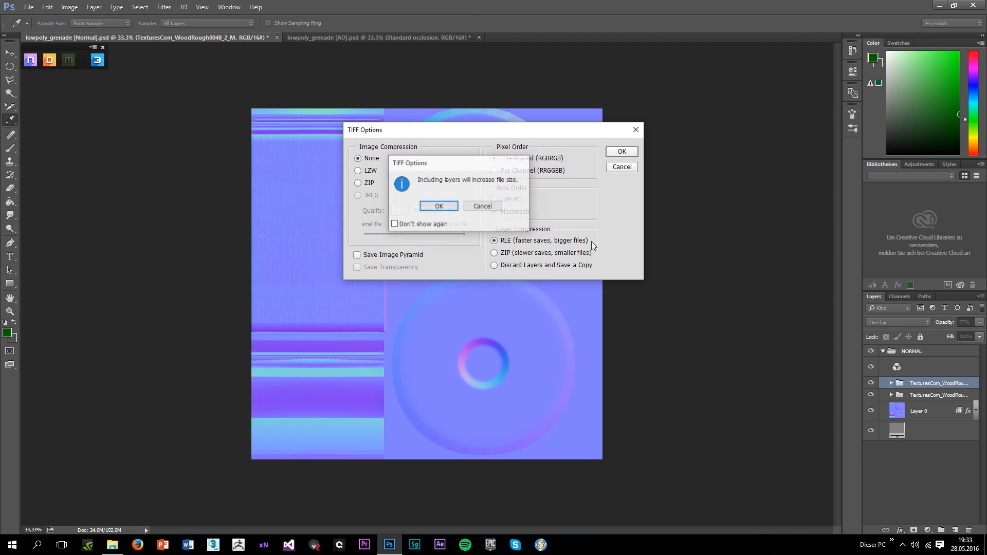
pyautogui.click(429, 208)
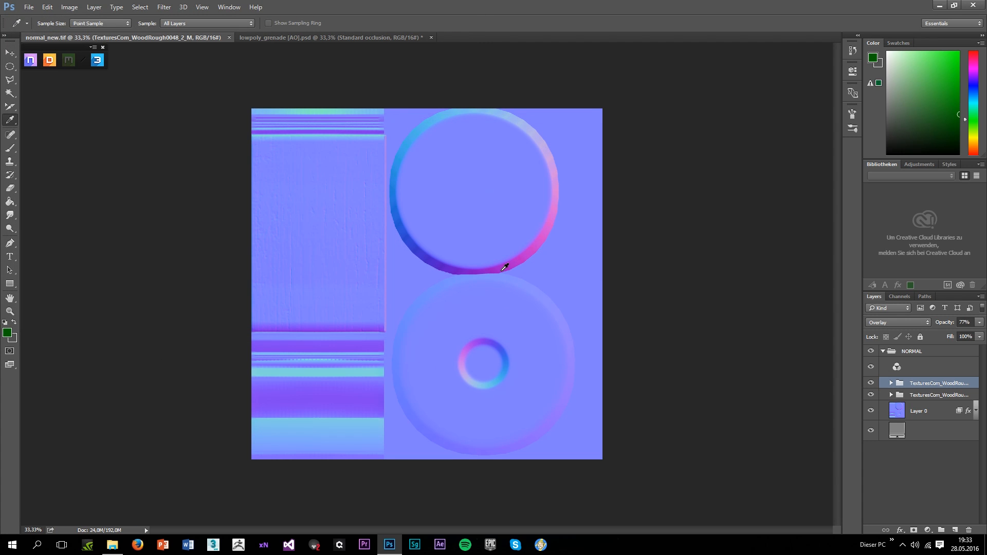
# View the exported normal_new.tif from the desktop to check its wood detail, and close the image viewer
pyautogui.click(939, 4)
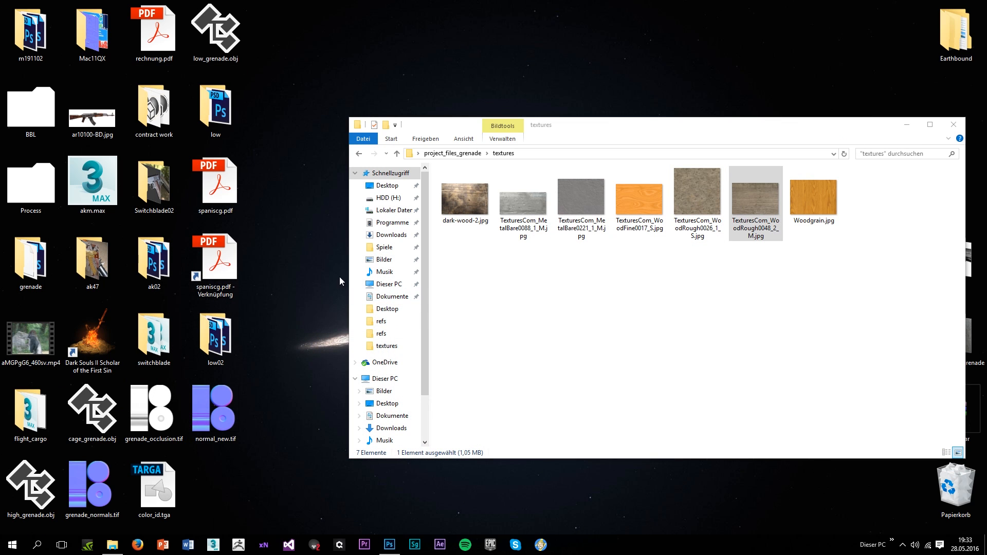
pyautogui.doubleClick(229, 420)
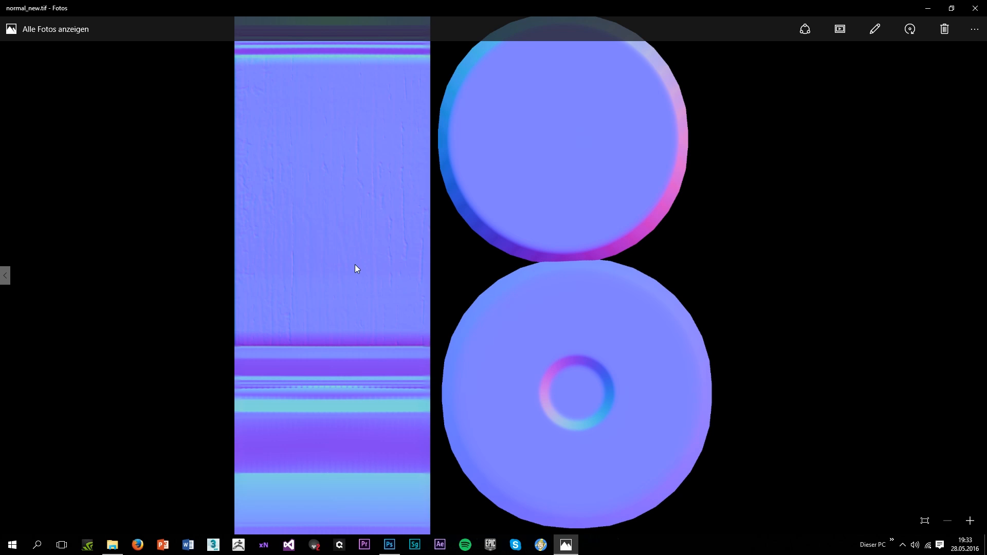
pyautogui.click(975, 8)
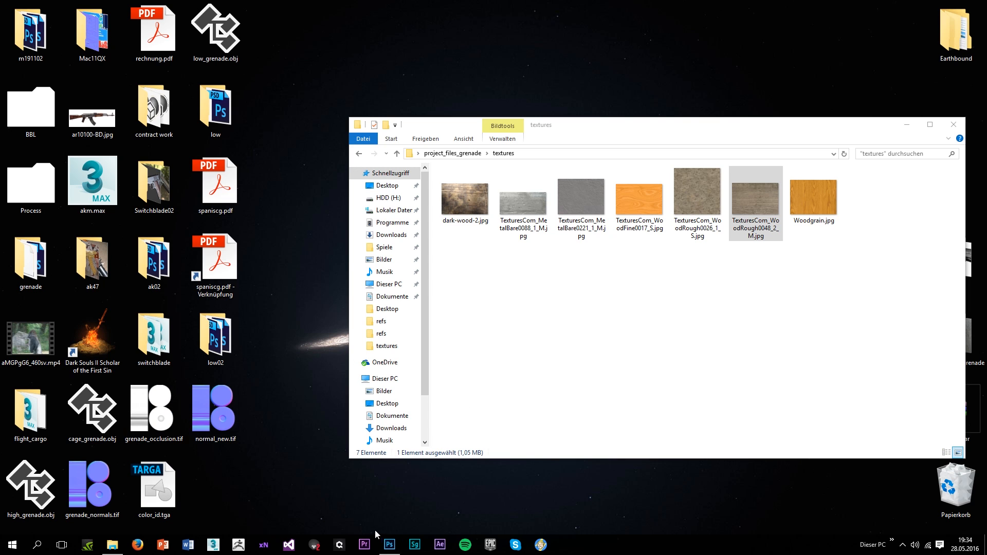
# Switch to Photoshop, close the normal_new.tif document and collapse the Standard occlusion group in the AO document
pyautogui.click(394, 550)
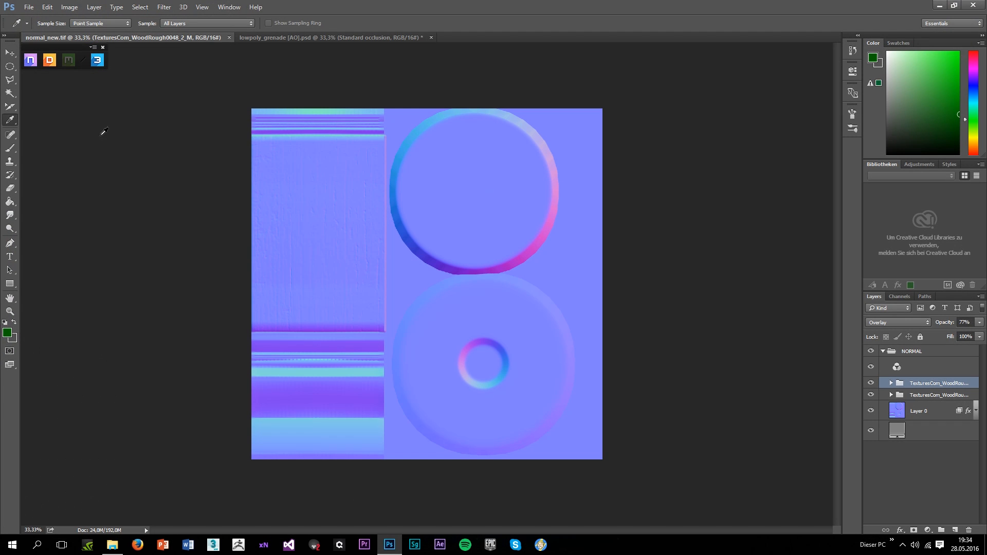
pyautogui.click(229, 37)
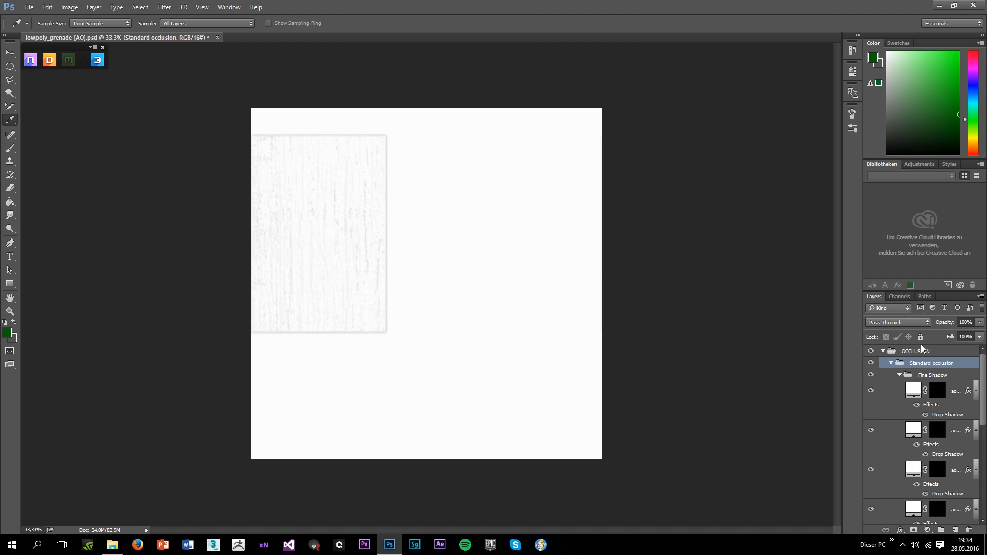
pyautogui.click(891, 364)
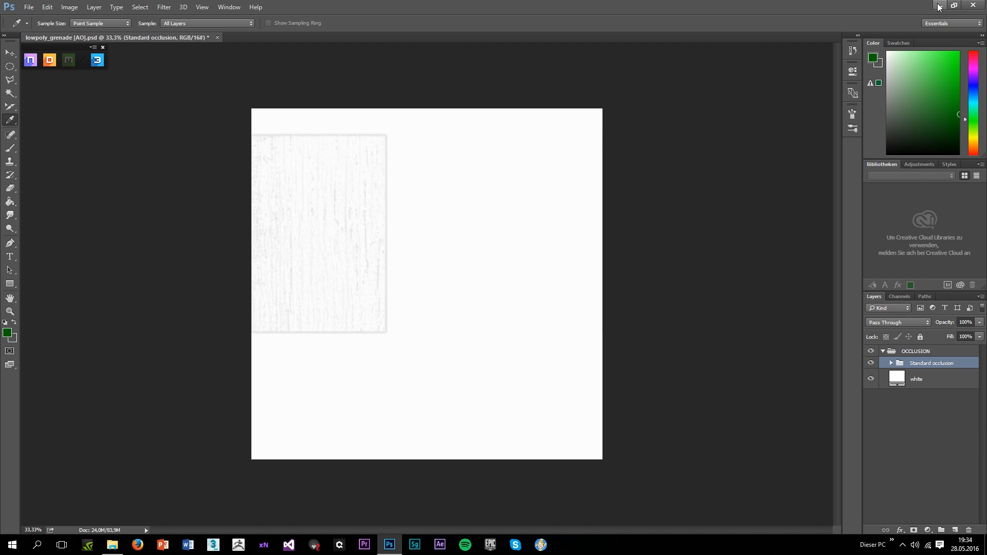
# Place grenade_occlusion.tif from the desktop into the AO document and set its layer's blend mode to Multiply
pyautogui.click(939, 5)
pyautogui.moveTo(150, 442); pyautogui.dragTo(480, 380)
pyautogui.press('Return')
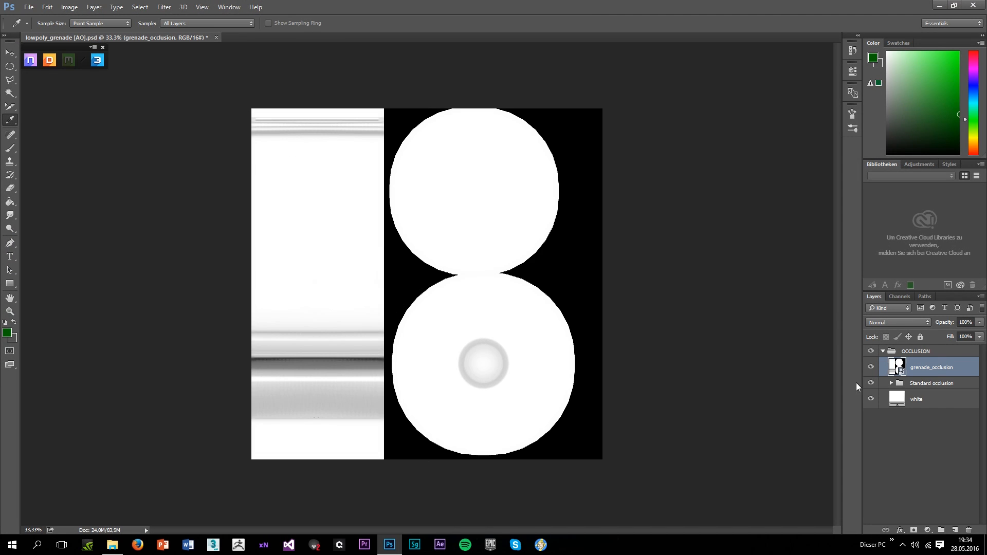
pyautogui.click(881, 324)
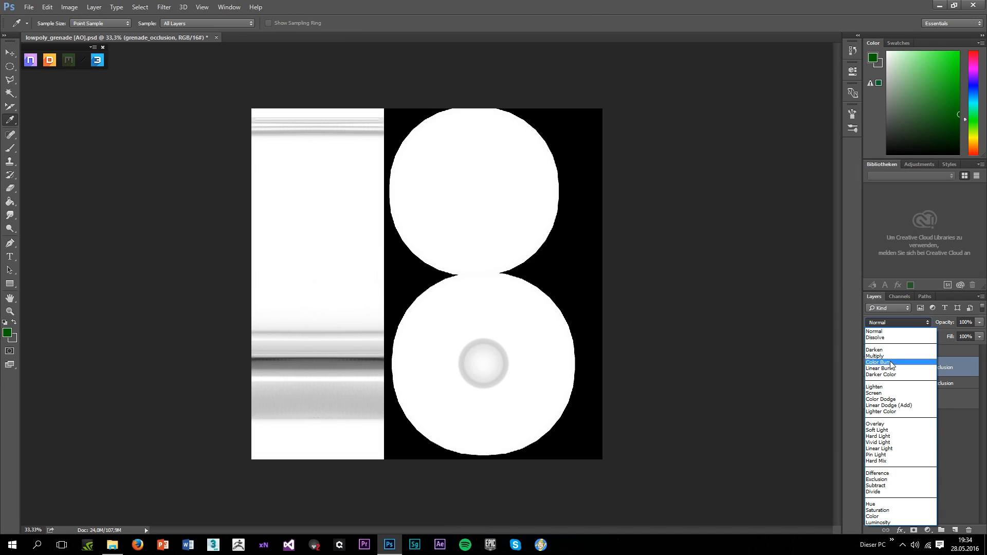
pyautogui.click(887, 354)
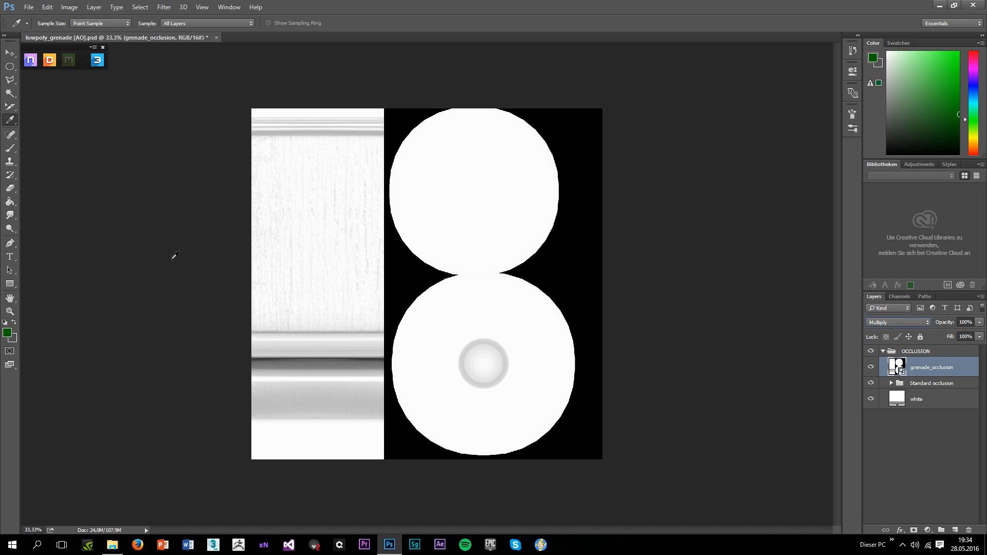
# Save the combined AO document to the Desktop as new_ao.tif in TIFF format, including layers
pyautogui.click(29, 8)
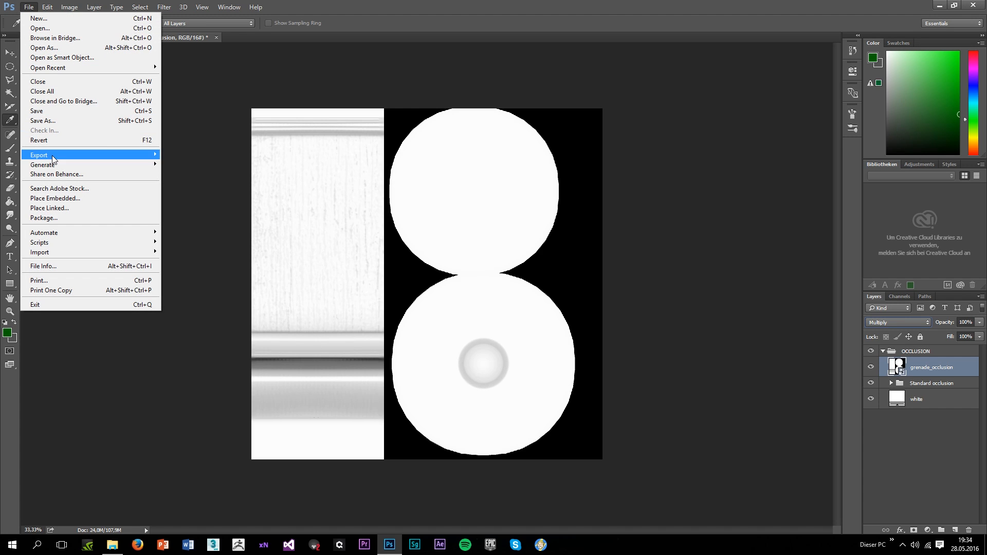
pyautogui.click(66, 121)
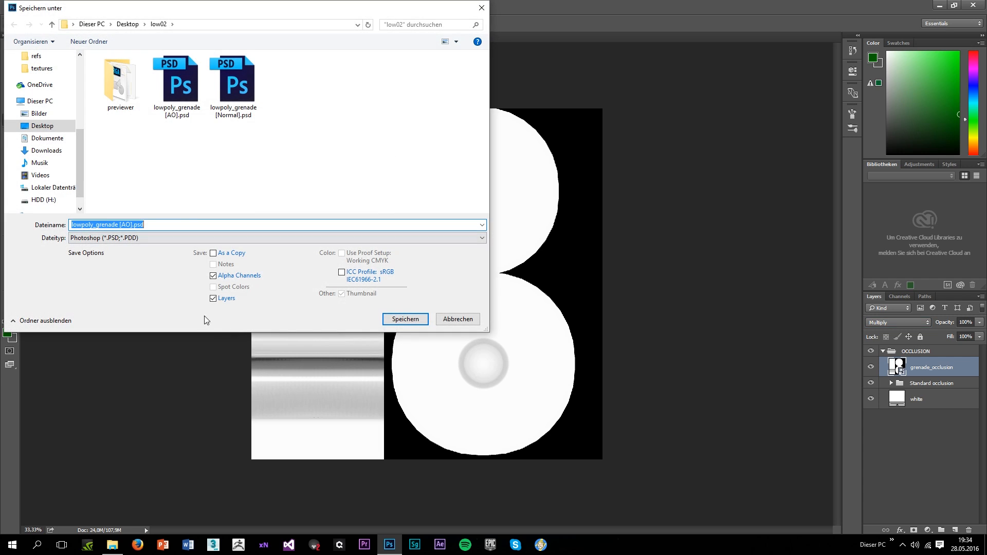
pyautogui.click(118, 238)
pyautogui.click(100, 349)
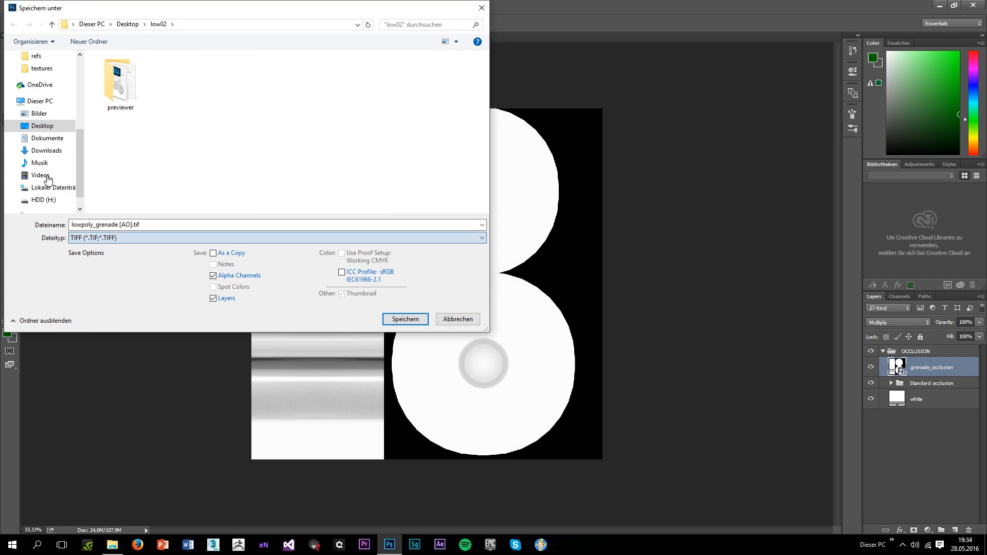
pyautogui.click(42, 126)
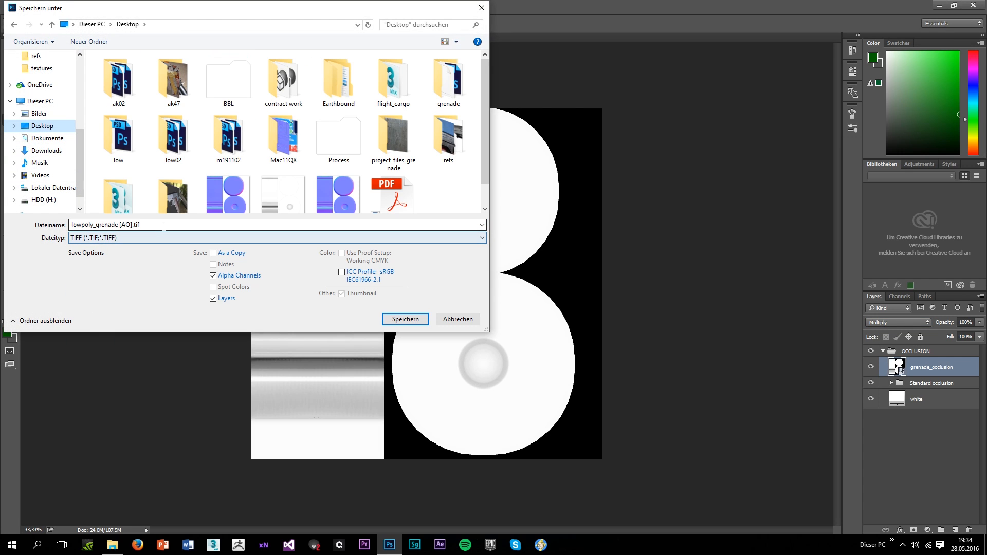
pyautogui.write('new_ap')
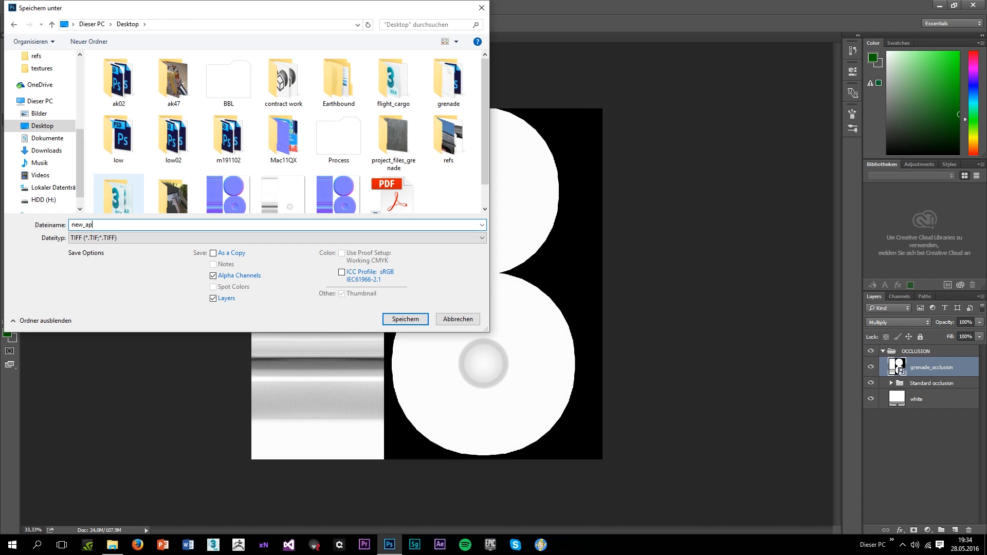
pyautogui.write('_ao')
pyautogui.press('Return')
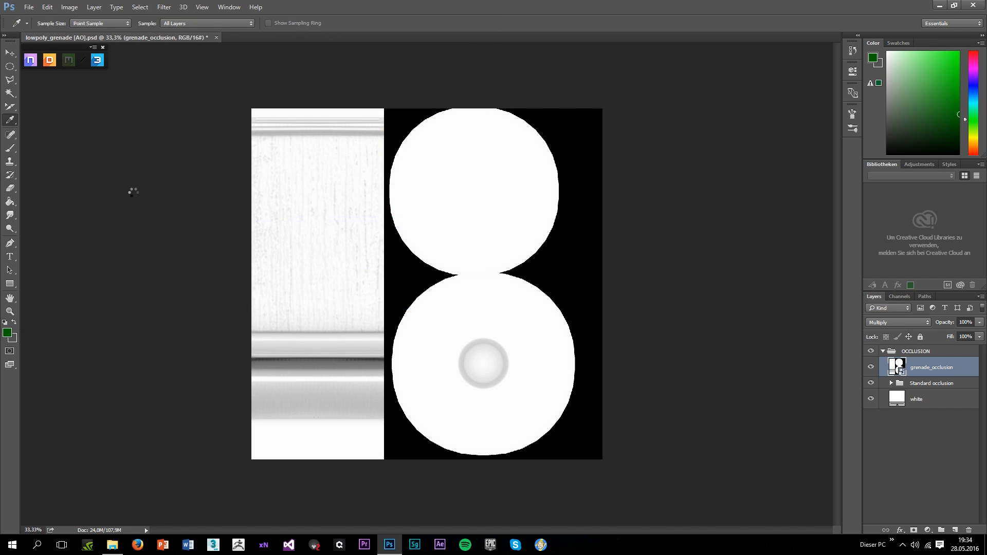
pyautogui.click(622, 151)
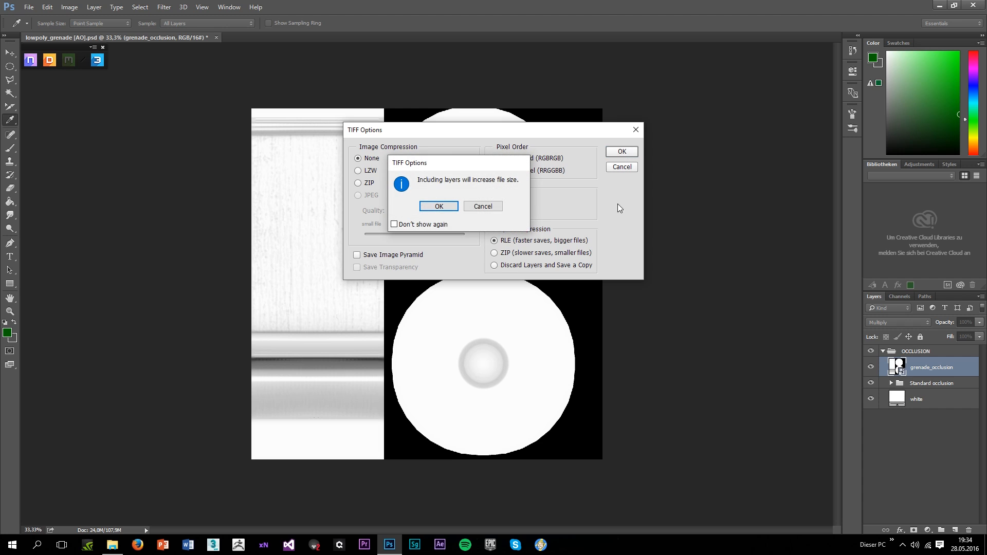
pyautogui.click(454, 210)
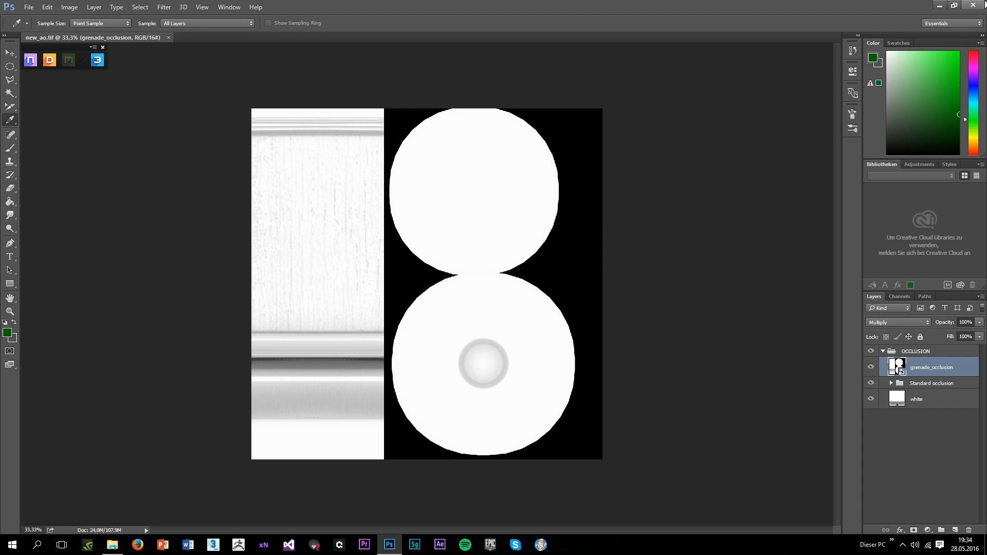
# Close Photoshop, view the TexturesCom_WoodFine0017_S.jpg wood texture from the textures folder and close the image viewer
pyautogui.click(980, 5)
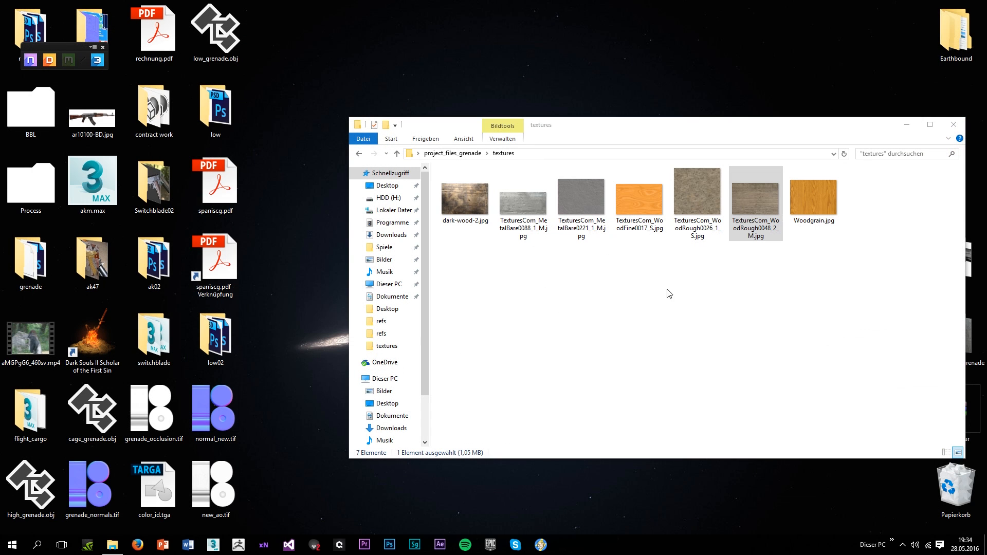
pyautogui.doubleClick(654, 221)
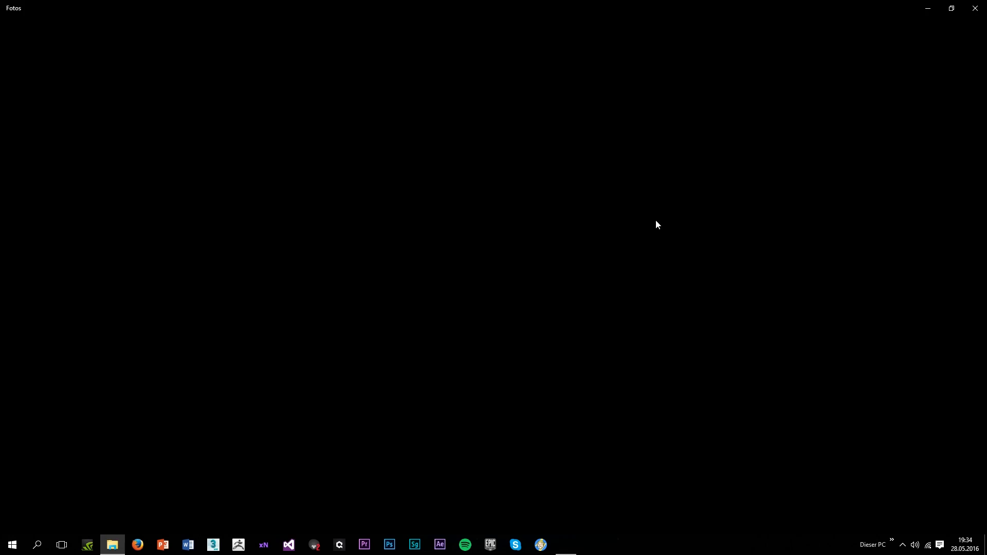
pyautogui.hotkey('alt', 'F4')
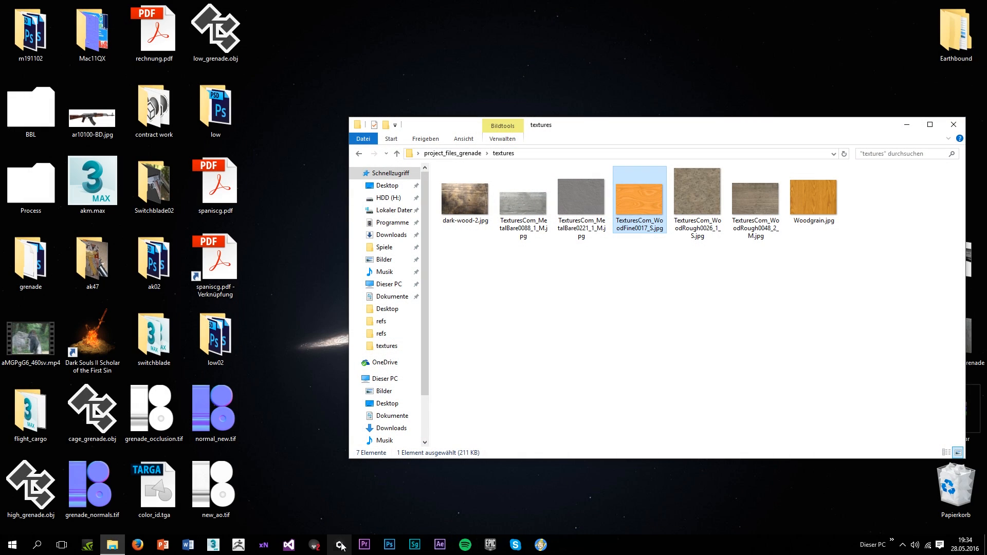
pyautogui.doubleClick(659, 222)
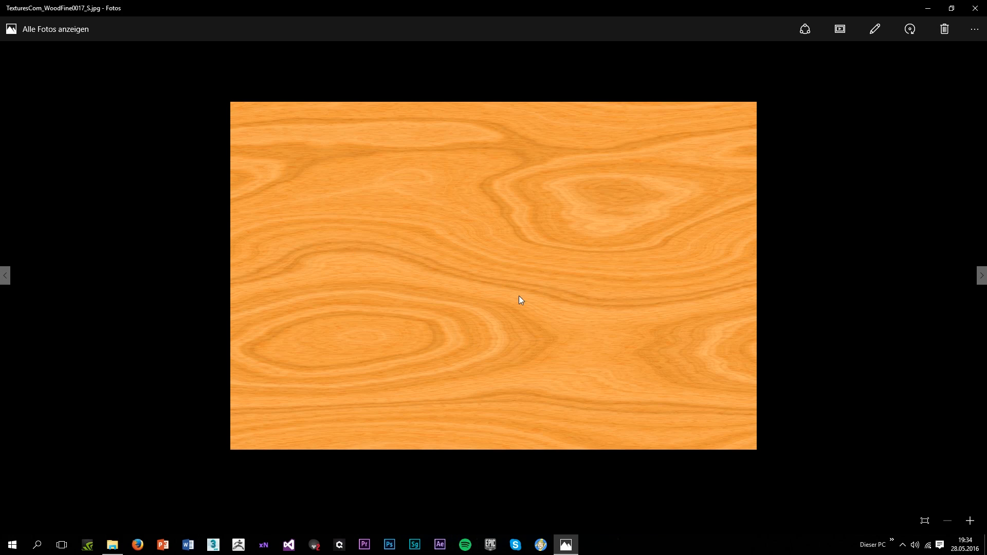
pyautogui.click(974, 8)
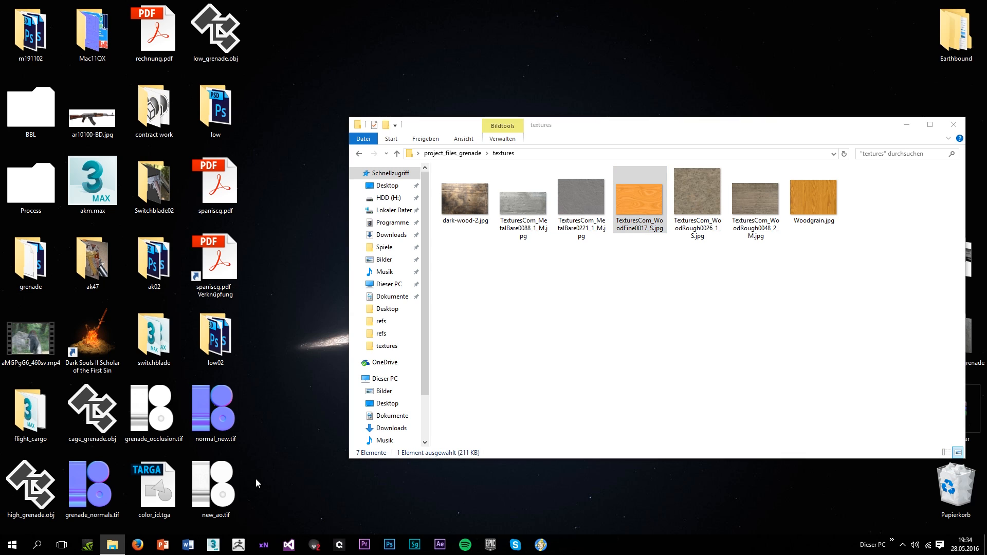
# Restart Photoshop and view normal_new.tif from the desktop in the image viewer
pyautogui.doubleClick(227, 502)
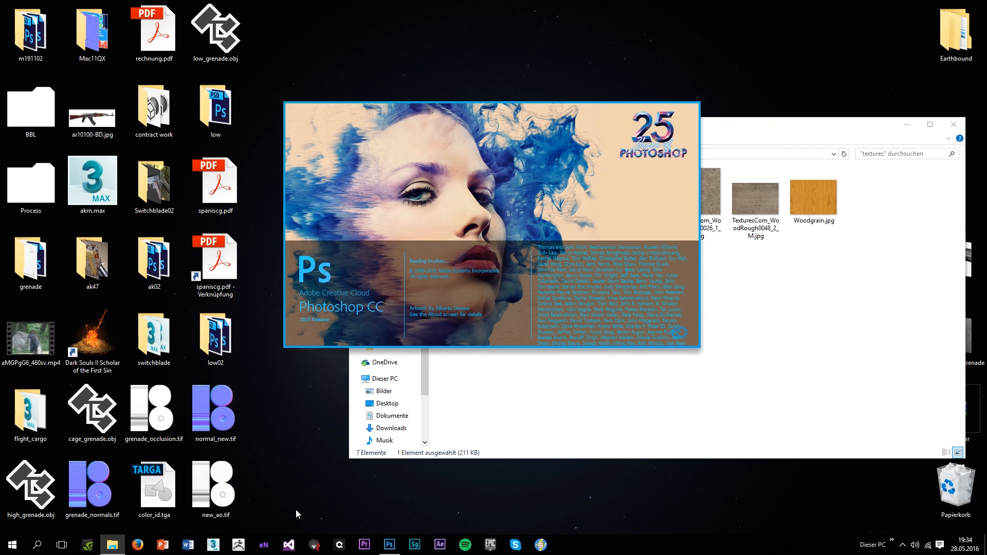
pyautogui.click(227, 418)
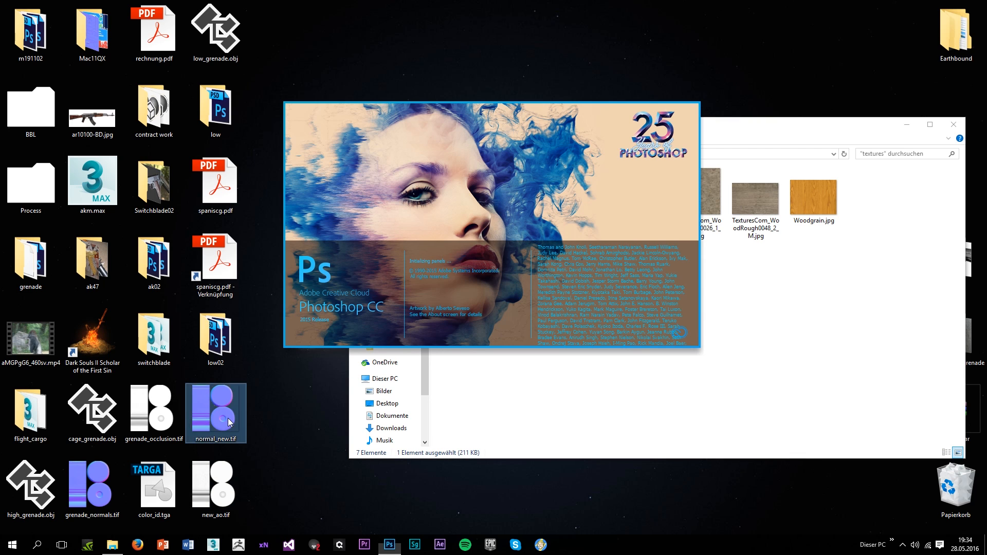
pyautogui.doubleClick(227, 418)
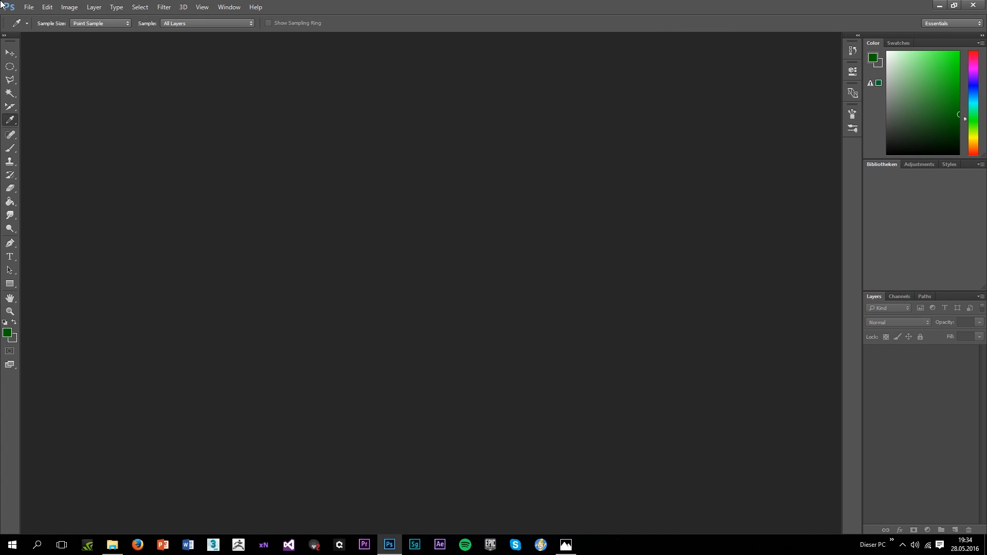
# Create a new 2048 × 2048 px document with 8-bit Grayscale color mode and transparent background
pyautogui.click(28, 7)
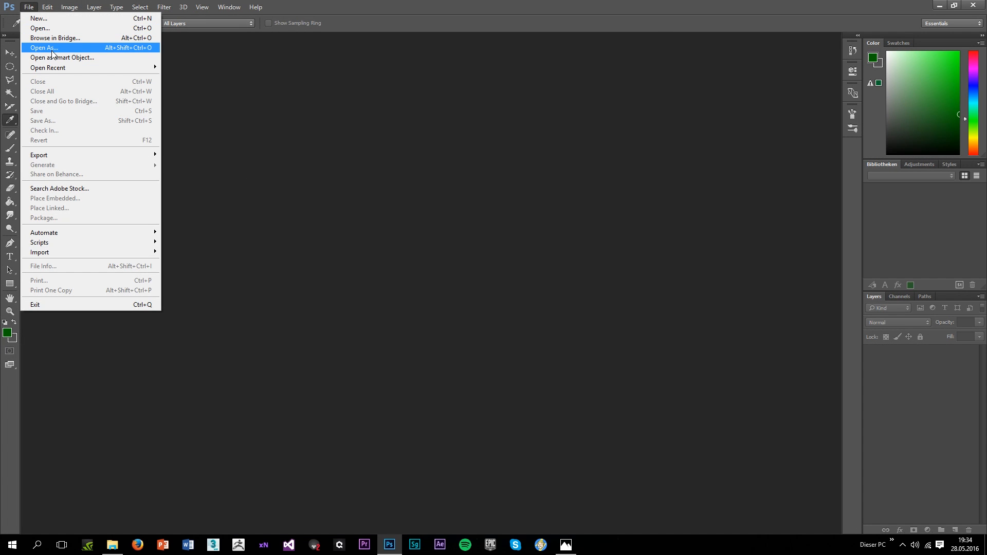
pyautogui.click(42, 30)
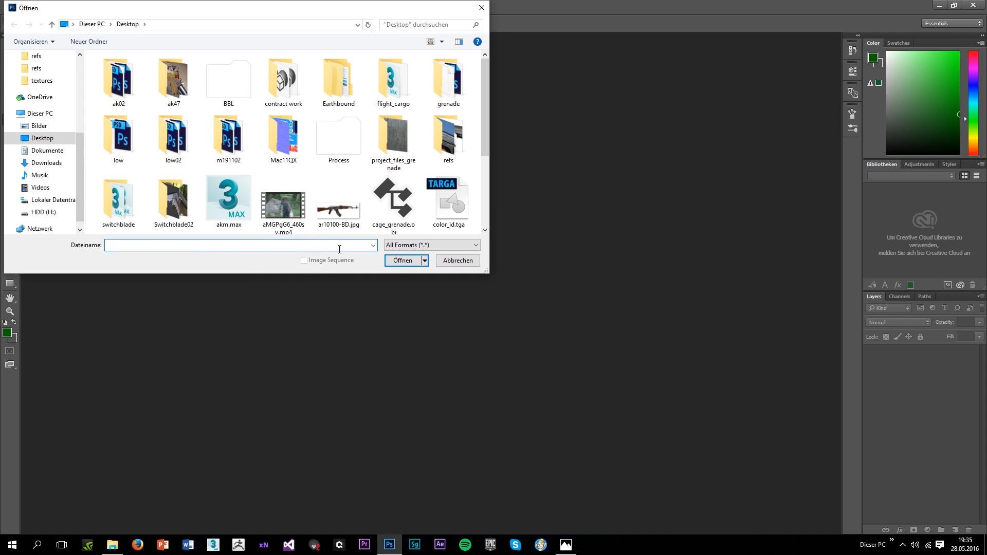
pyautogui.click(454, 261)
pyautogui.click(29, 7)
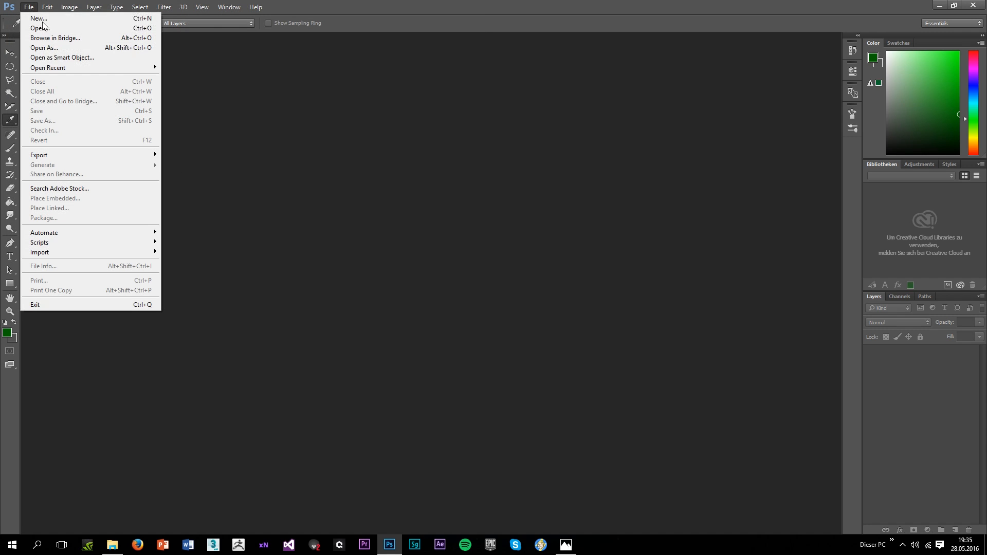
pyautogui.click(47, 19)
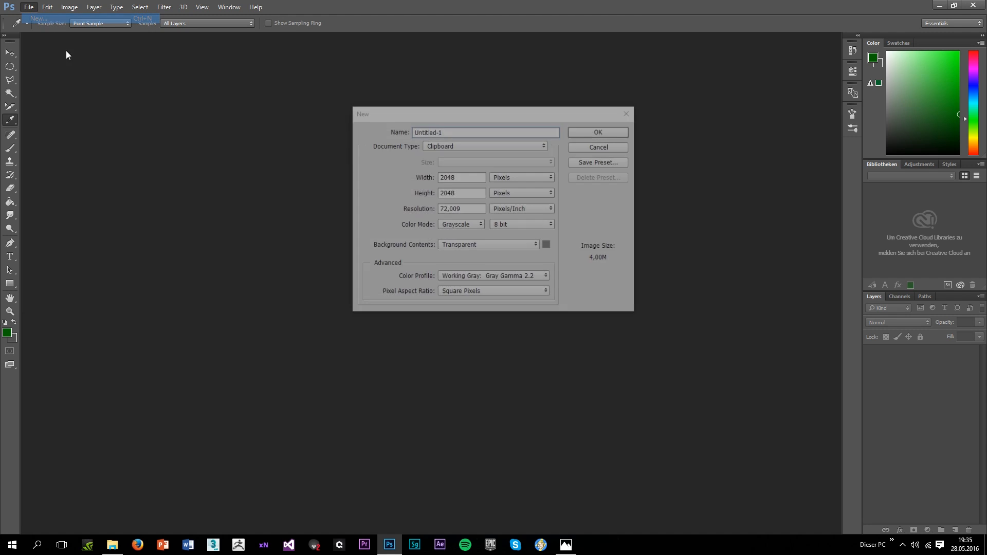
pyautogui.click(600, 132)
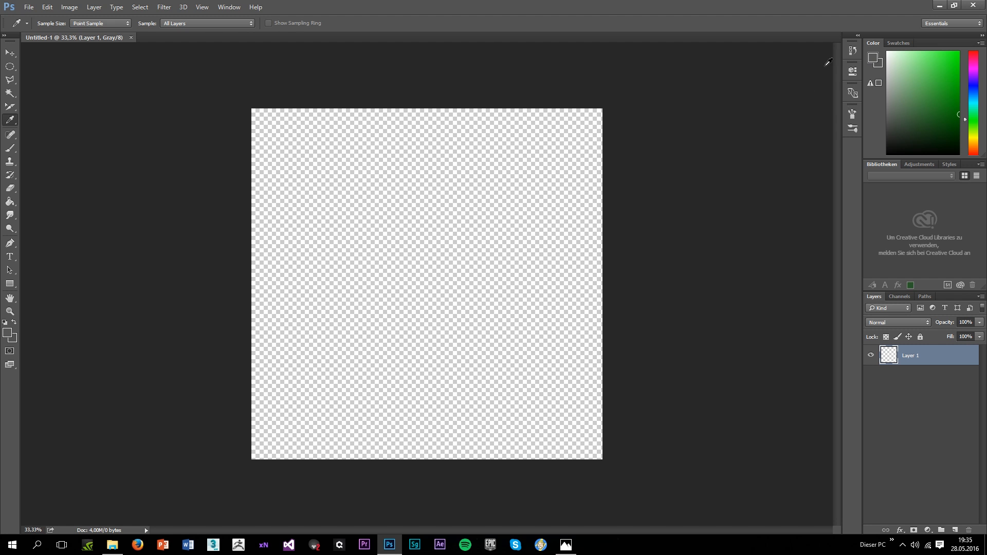
pyautogui.click(940, 5)
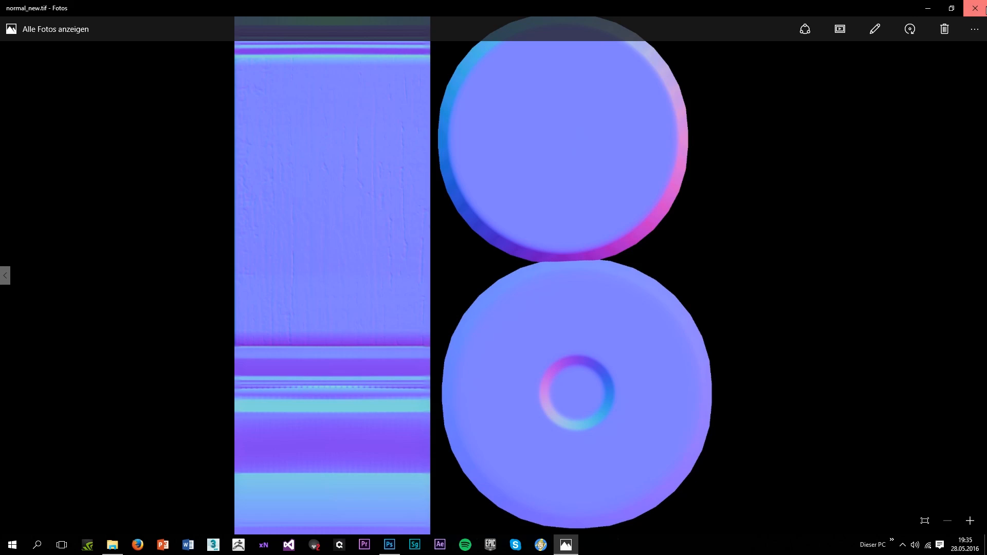
pyautogui.click(975, 6)
pyautogui.moveTo(637, 221); pyautogui.dragTo(371, 438)
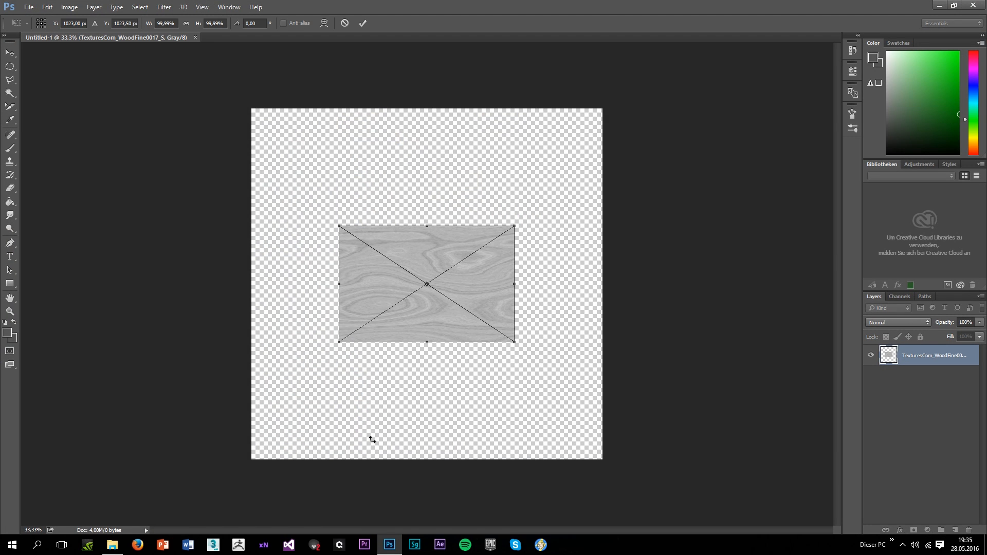
pyautogui.press('Escape')
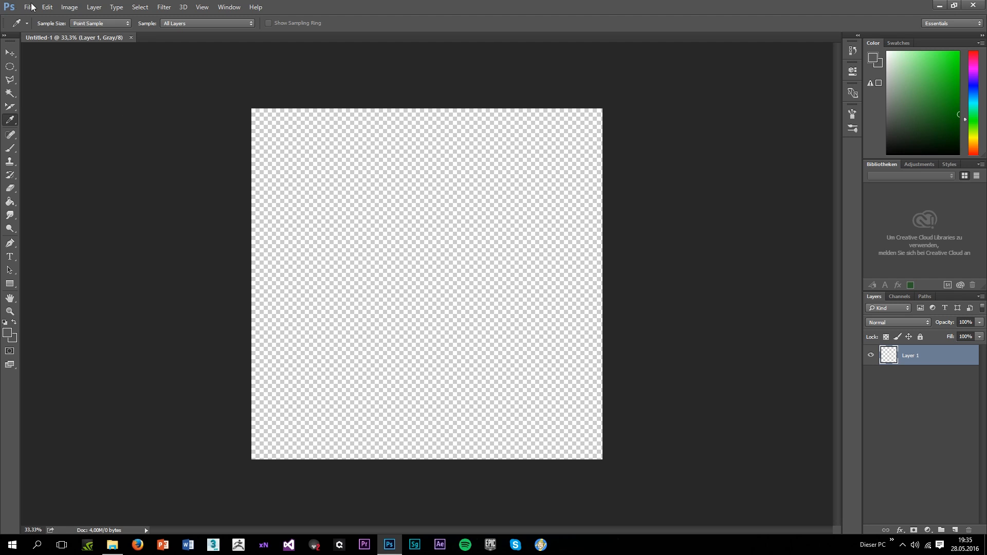
# Change the blank document's color mode to RGB Color
pyautogui.click(76, 8)
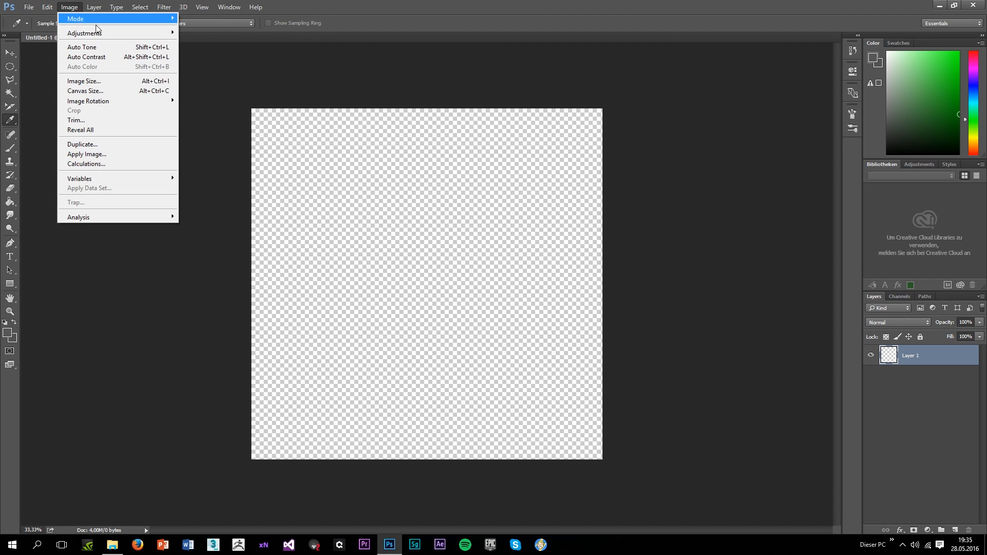
pyautogui.moveTo(70, 7)
pyautogui.moveTo(174, 22)
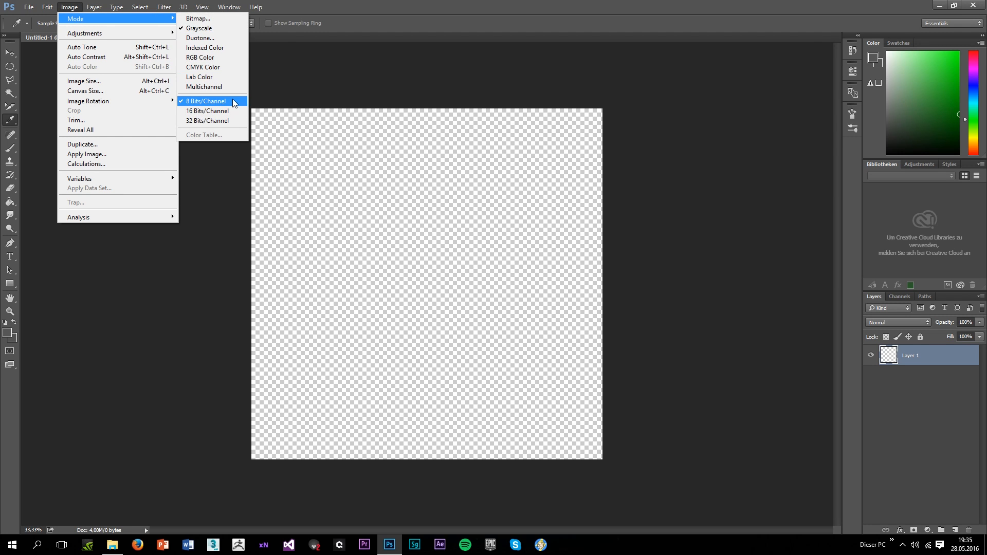
pyautogui.click(200, 57)
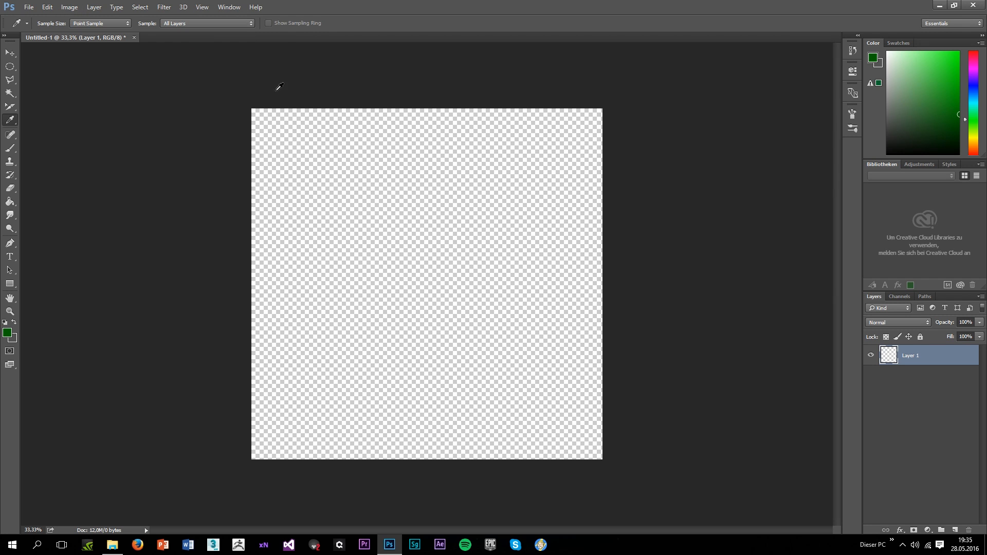
# Place TexturesCom_WoodFine0017_S.jpg in the document, fit it into the canvas's lower-right corner and commit the placement
pyautogui.click(939, 5)
pyautogui.moveTo(659, 210); pyautogui.dragTo(303, 334)
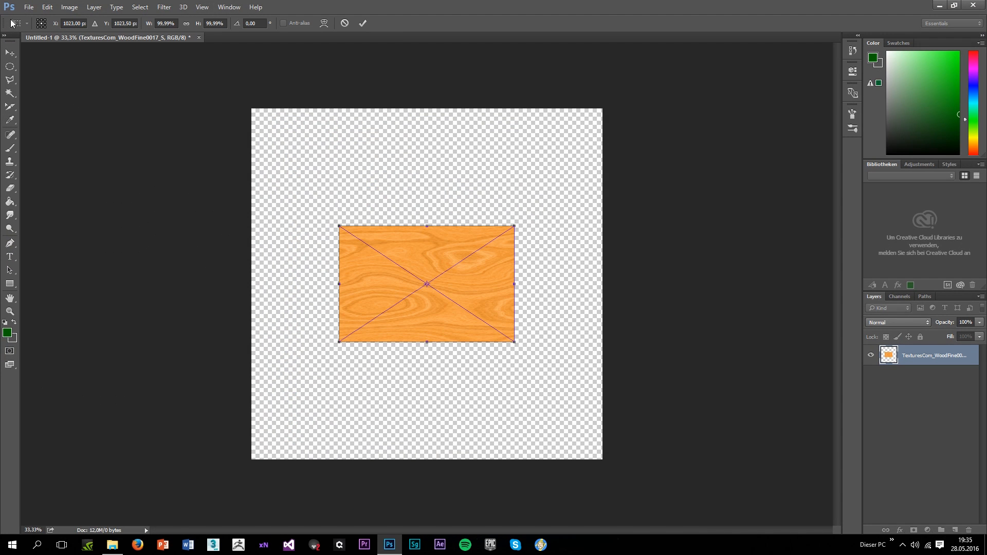
pyautogui.click(9, 52)
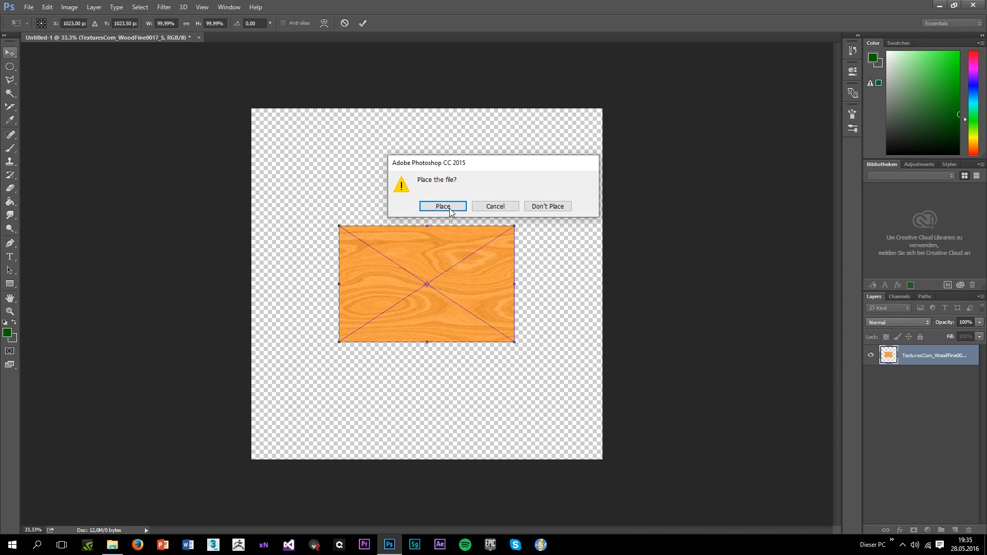
pyautogui.click(495, 207)
pyautogui.moveTo(452, 287); pyautogui.dragTo(527, 399)
pyautogui.press('Return')
pyautogui.press('i')
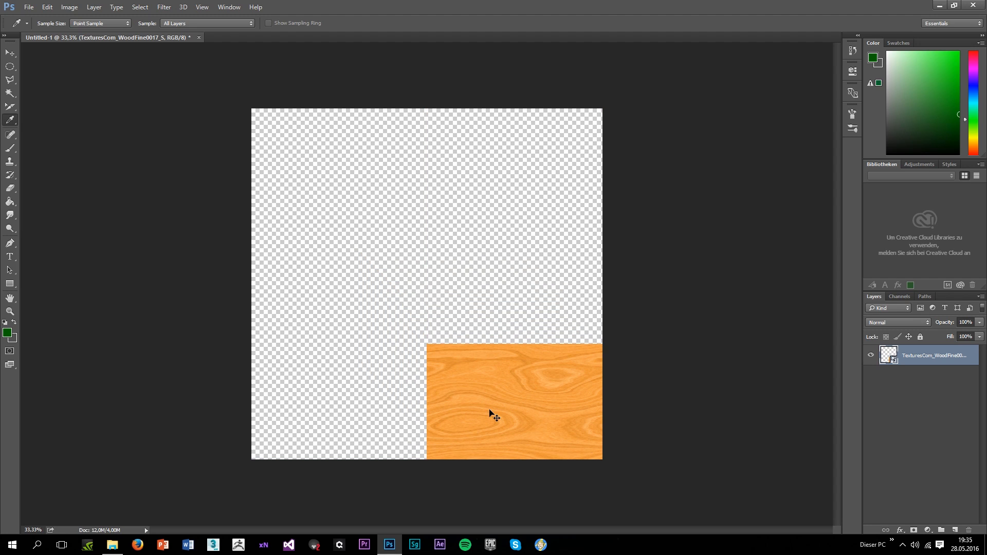
# Duplicate the wood texture layer and move the copy 1024 px left so both tiles fill the canvas's bottom strip
pyautogui.hotkey('ctrl', 'j')
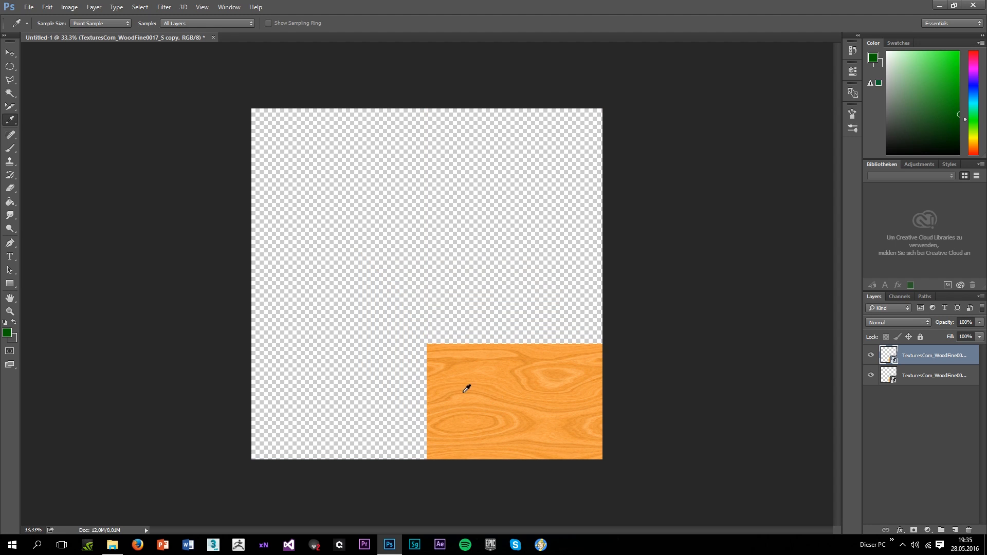
pyautogui.click(9, 53)
pyautogui.moveTo(557, 411); pyautogui.dragTo(362, 408)
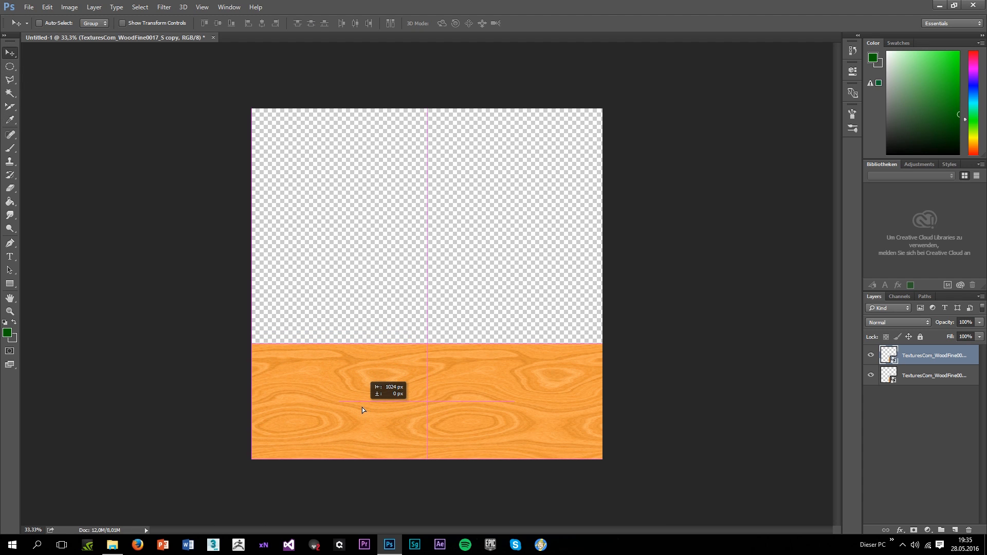
# Merge the two side-by-side wood tile layers into a single layer
pyautogui.keyDown('shift'); pyautogui.click(946, 386); pyautogui.keyUp('shift')
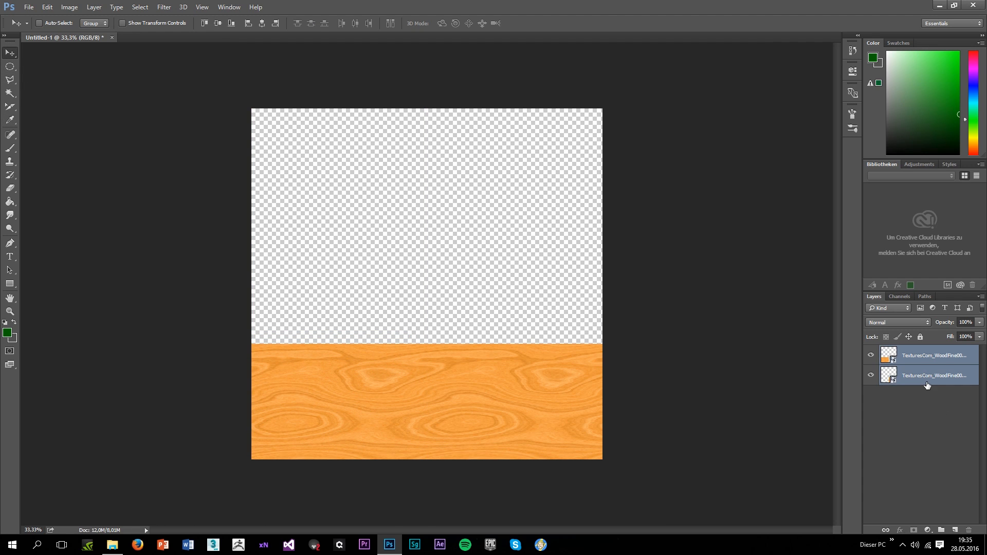
pyautogui.rightClick(931, 386)
pyautogui.click(819, 373)
# Duplicate the merged wood strip twice, stacking each copy directly above the previous one up toward the canvas's upper edge
pyautogui.hotkey('ctrl', 'j')
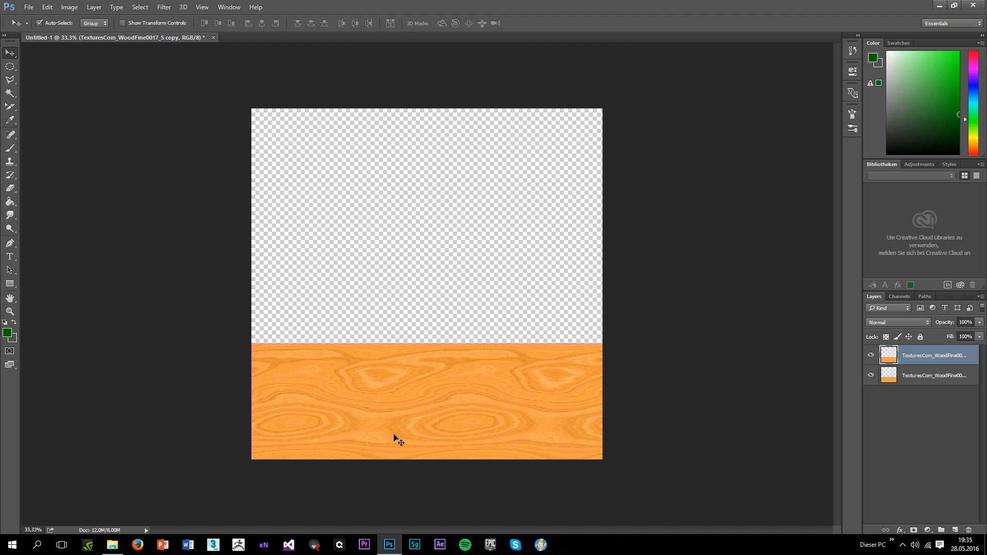
pyautogui.moveTo(421, 387); pyautogui.dragTo(419, 271)
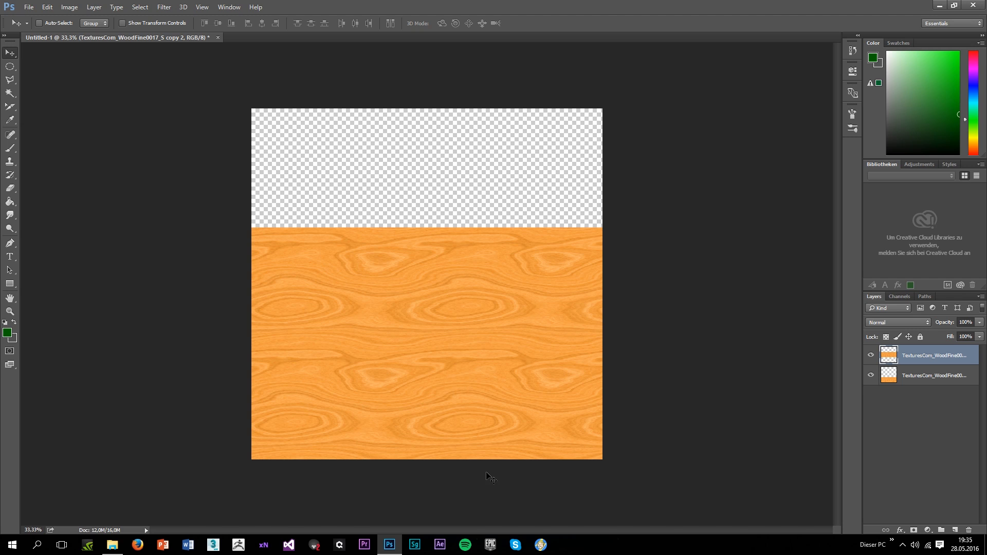
pyautogui.hotkey('ctrl', 'j')
pyautogui.moveTo(394, 309); pyautogui.dragTo(451, 198)
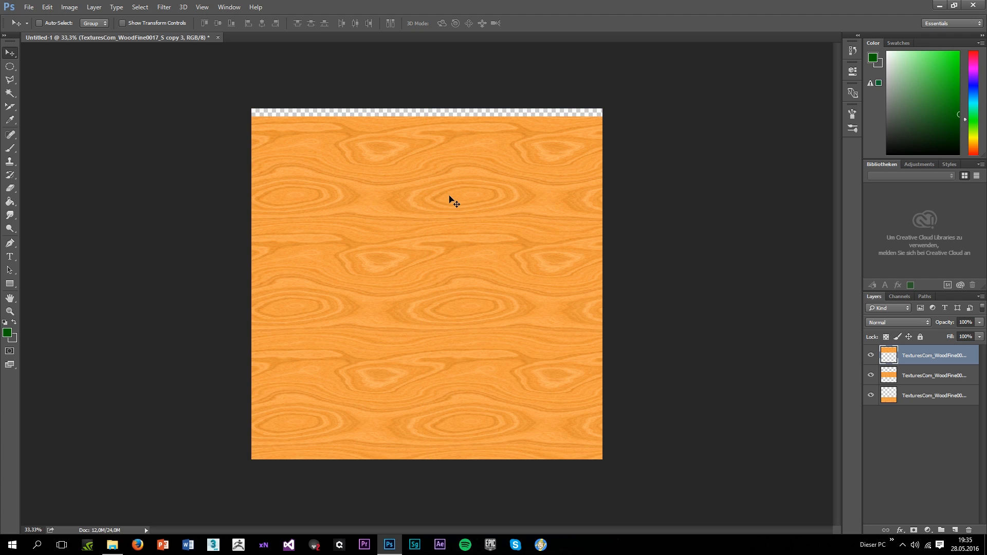
pyautogui.press('ctrl')
pyautogui.press('Tab')
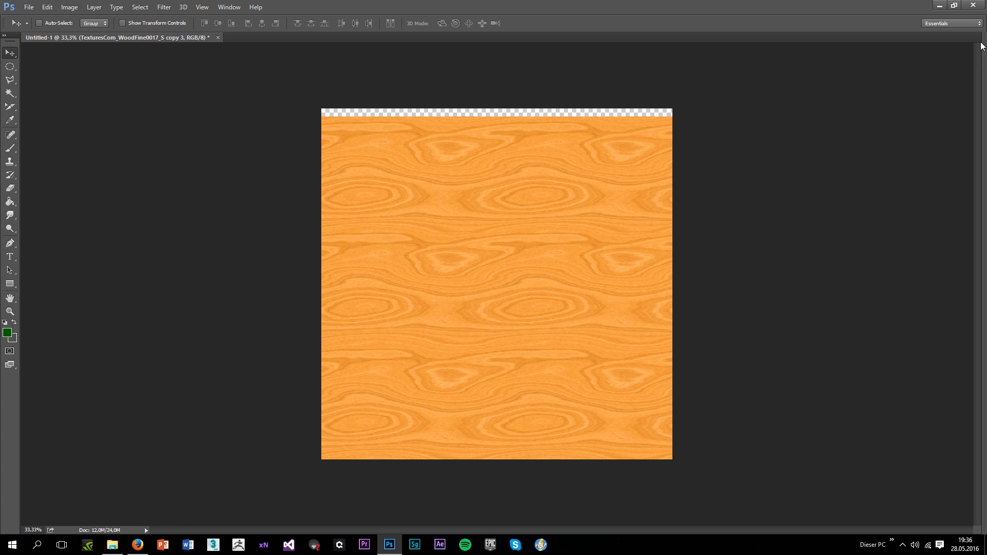
pyautogui.click(951, 23)
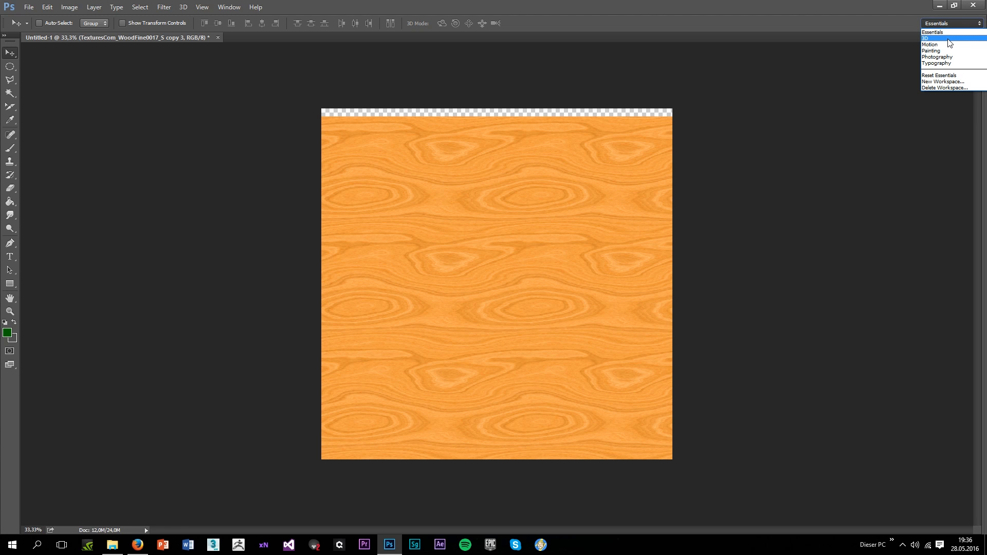
pyautogui.click(639, 121)
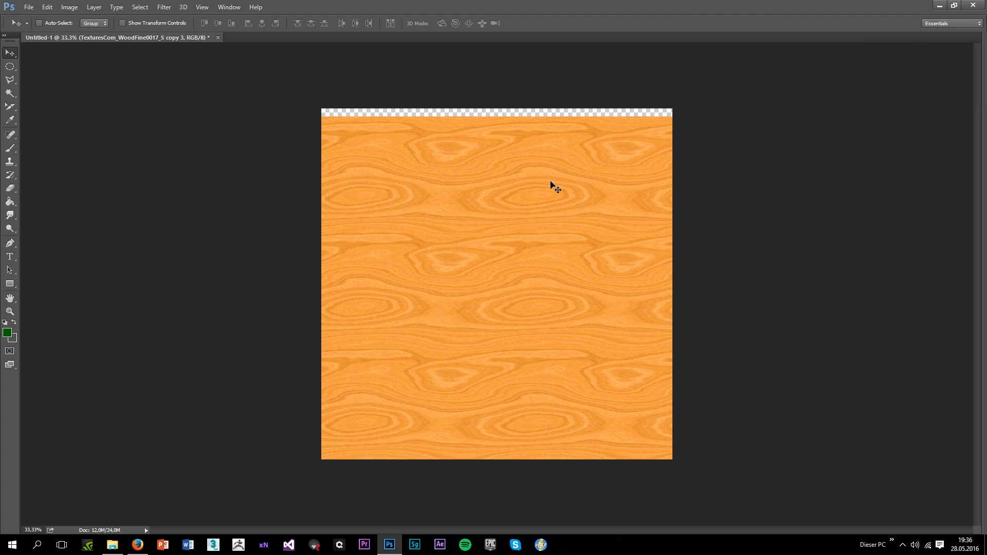
pyautogui.hotkey('ctrl', 't')
pyautogui.moveTo(497, 114); pyautogui.dragTo(497, 108)
pyautogui.press('Tab')
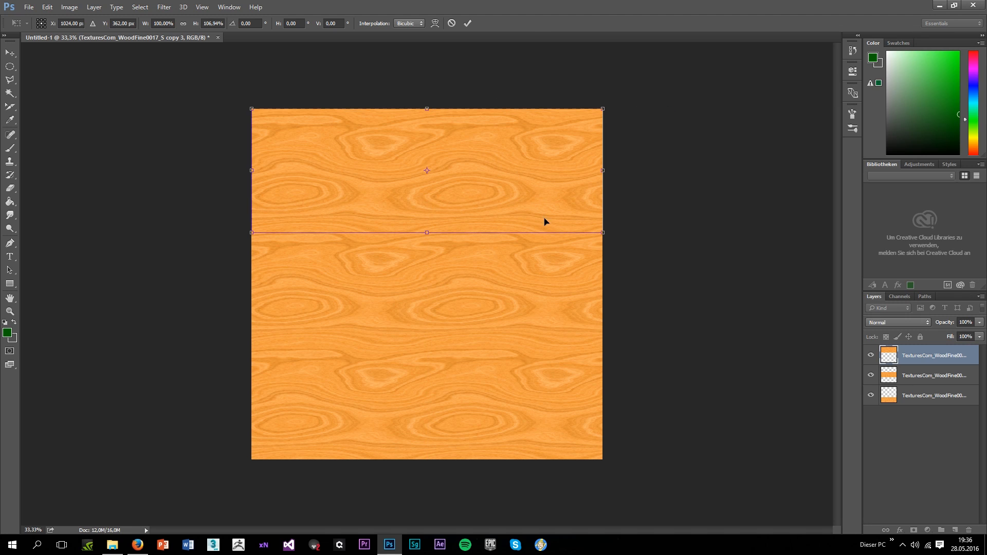
pyautogui.press('Escape')
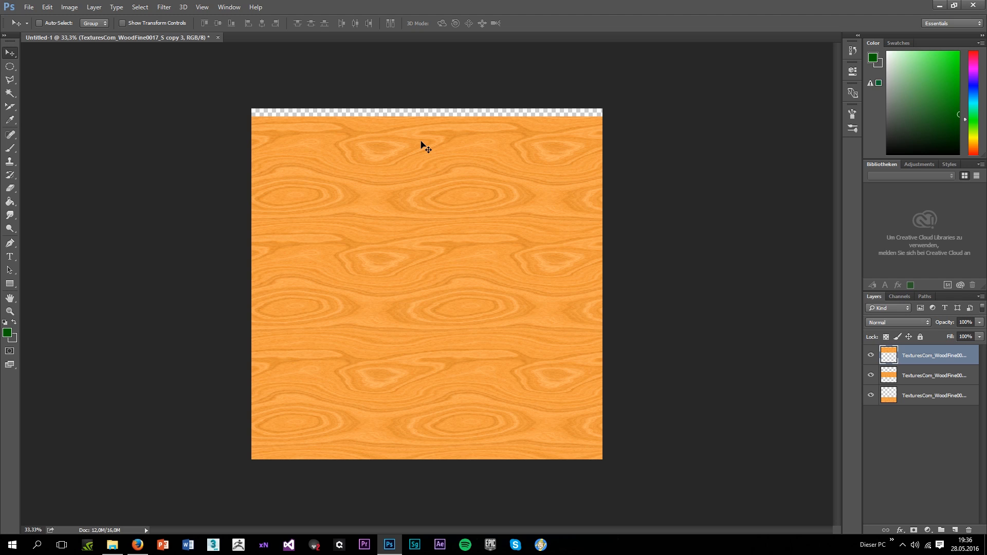
# Stretch the uppermost wood strip upward with Free Transform to cover the transparent gap at the canvas's upper edge
pyautogui.hotkey('ctrl', 't')
pyautogui.moveTo(423, 109); pyautogui.dragTo(428, 108)
pyautogui.press('Return')
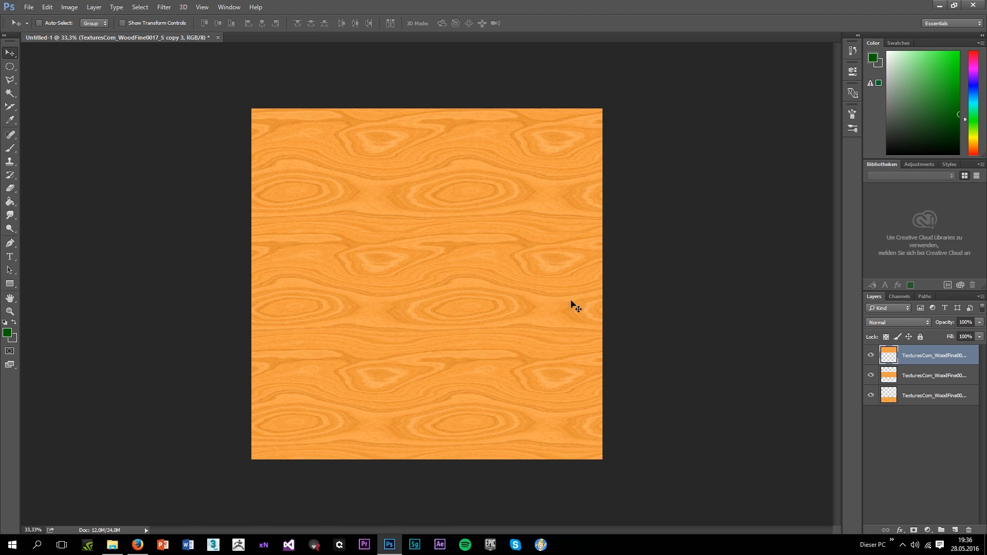
# Merge the three stacked wood strip layers into one layer
pyautogui.click(909, 374)
pyautogui.keyDown('shift'); pyautogui.click(923, 396); pyautogui.keyUp('shift')
pyautogui.moveTo(923, 397); pyautogui.dragTo(918, 347)
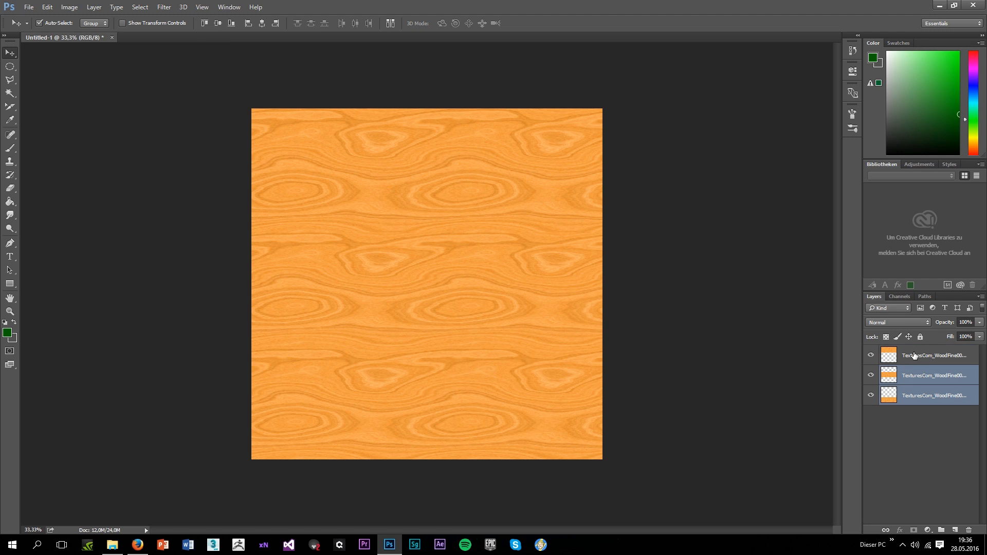
pyautogui.rightClick(914, 354)
pyautogui.click(800, 372)
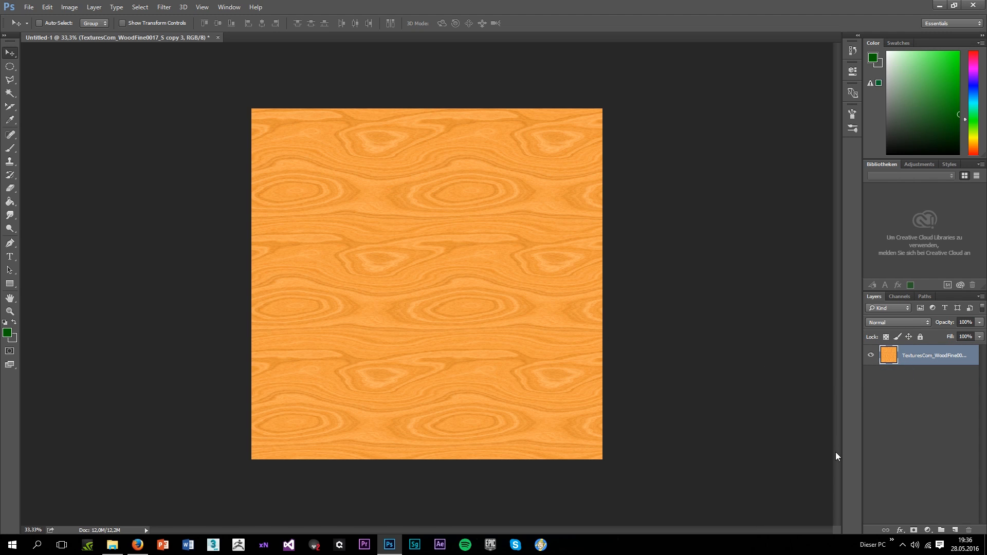
# Desaturate the merged wood layer with Hue/Saturation by setting Saturation to -100
pyautogui.hotkey('ctrl', 'u')
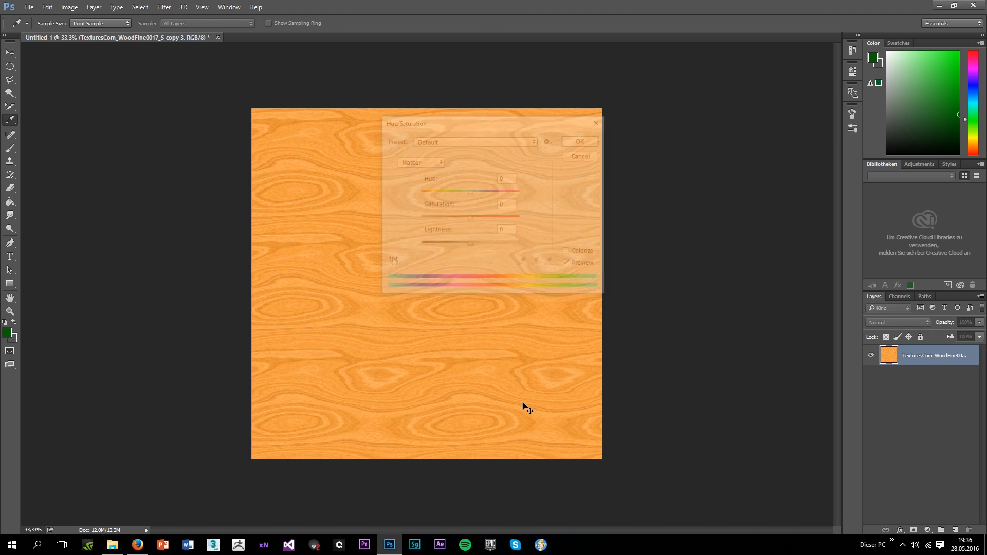
pyautogui.moveTo(446, 217); pyautogui.dragTo(417, 218)
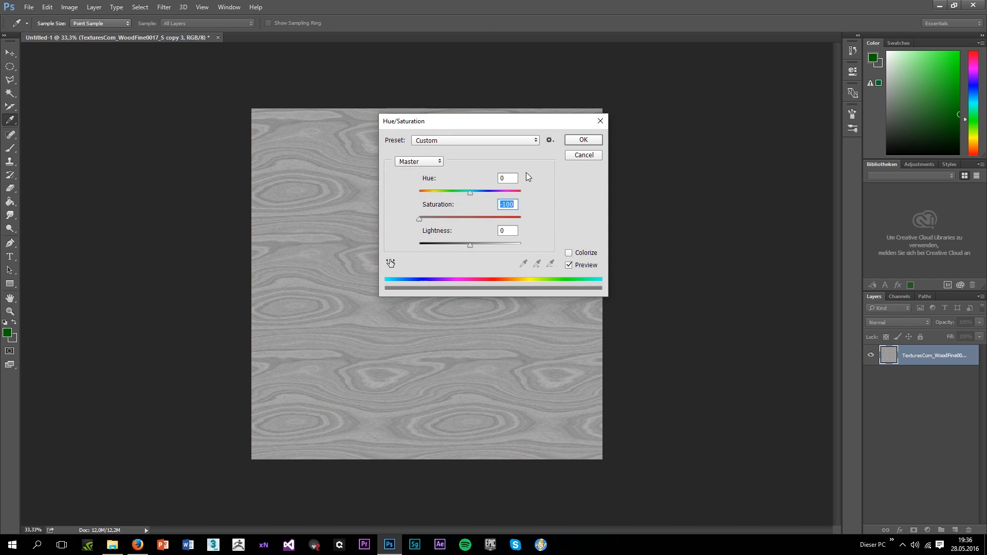
pyautogui.click(588, 143)
# Boost the grey wood's contrast with Levels, raising the black input to 134 and lowering the white input strongly
pyautogui.hotkey('ctrl', 'l')
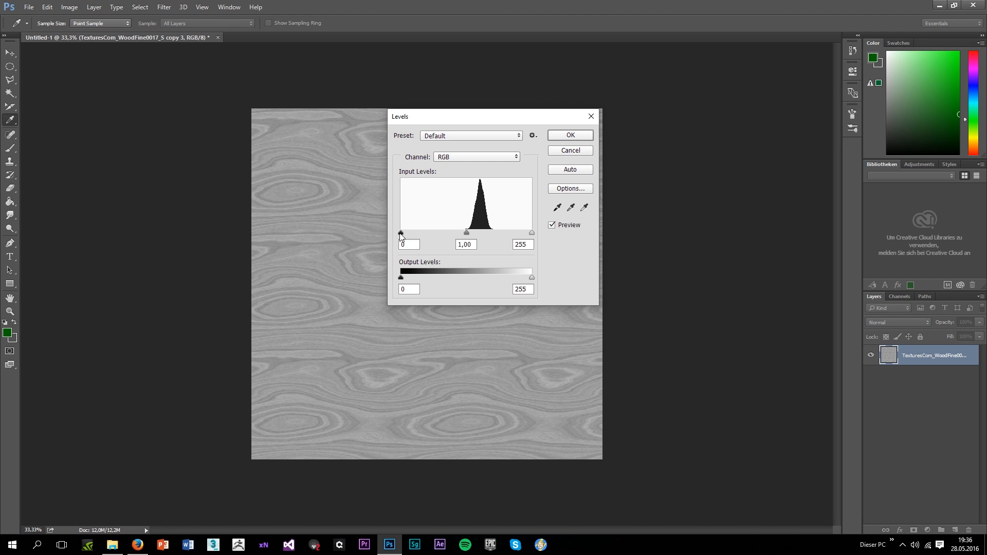
pyautogui.moveTo(402, 234); pyautogui.dragTo(470, 233)
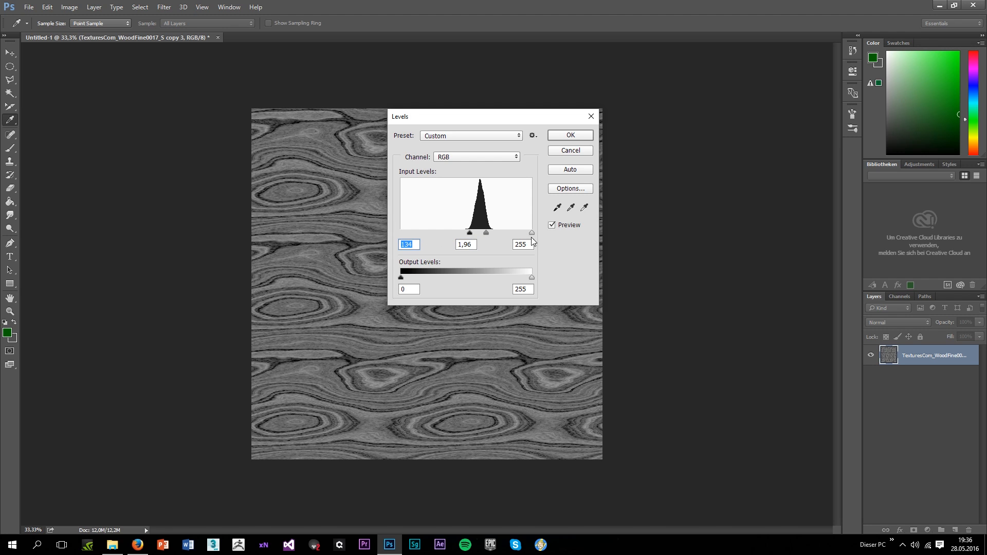
pyautogui.moveTo(532, 234); pyautogui.dragTo(477, 236)
pyautogui.click(475, 242)
pyautogui.click(580, 136)
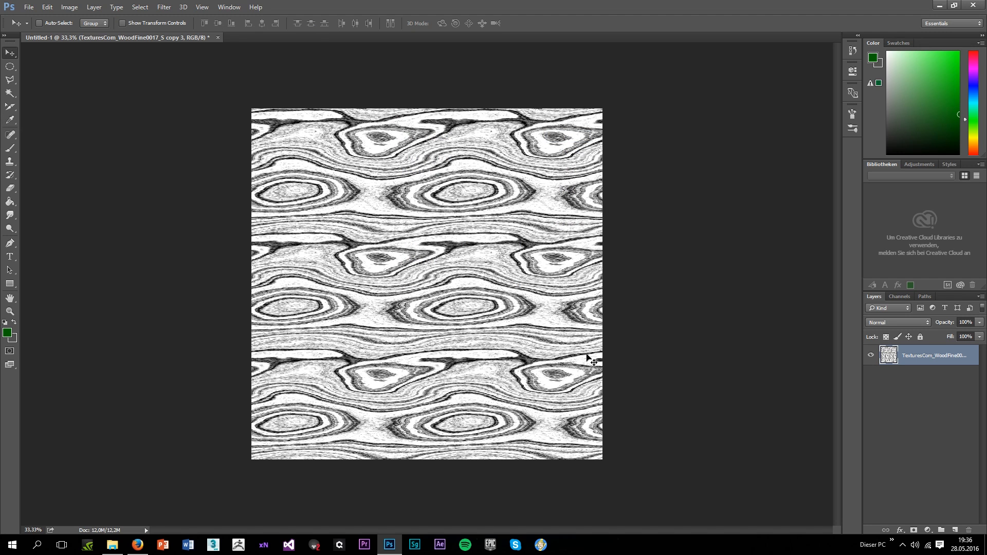
# Rotate the black-and-white wood layer 90° so the grain runs vertically, and nudge it to cover the whole canvas
pyautogui.hotkey('ctrl', 't')
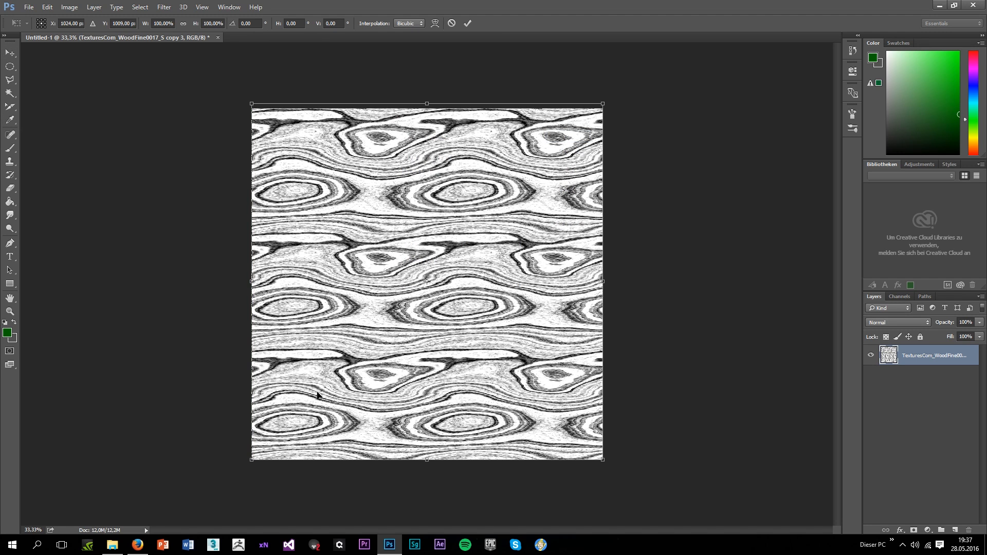
pyautogui.moveTo(680, 451); pyautogui.dragTo(282, 447)
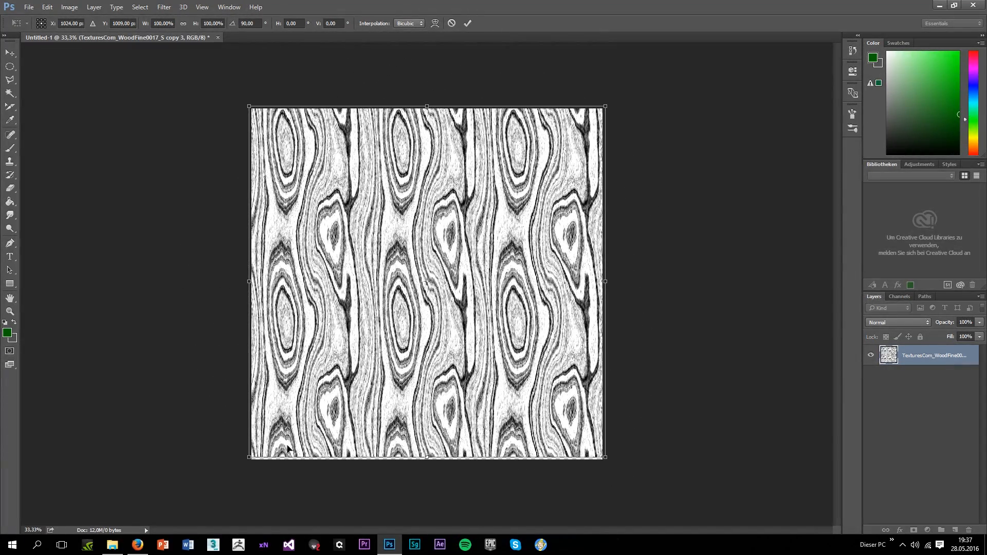
pyautogui.press('Return')
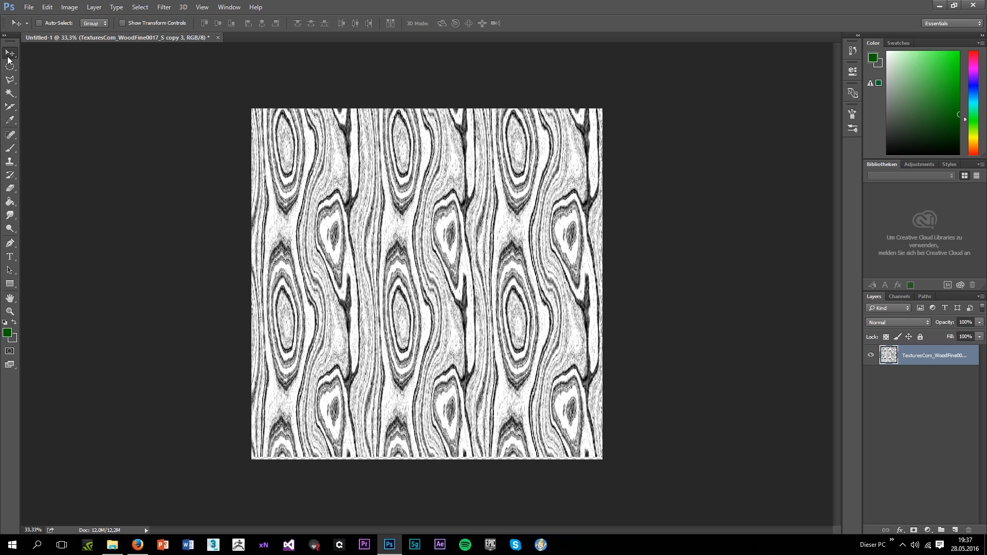
pyautogui.moveTo(446, 310); pyautogui.dragTo(449, 313)
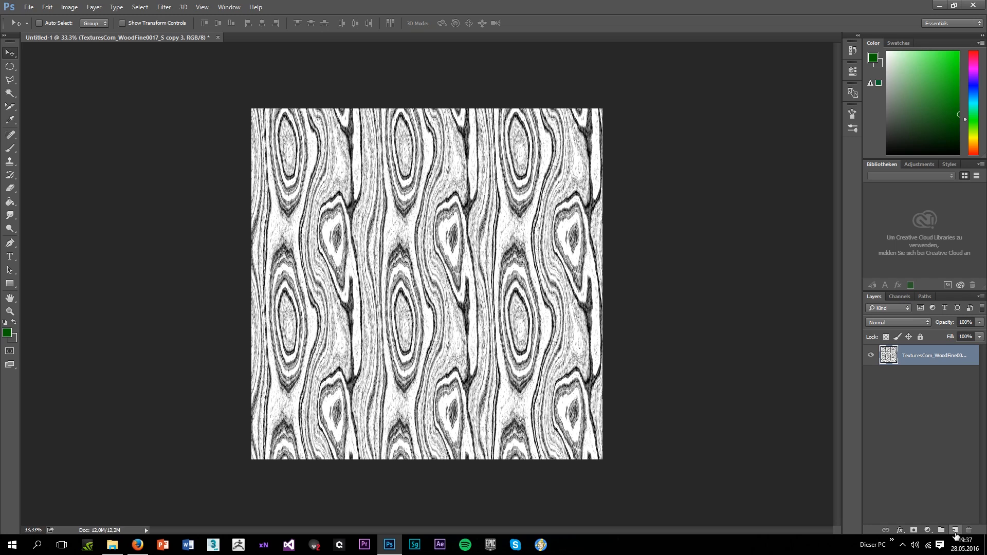
# Add a new empty layer beneath the wood texture layer and give it a layer mask
pyautogui.click(955, 530)
pyautogui.moveTo(908, 360); pyautogui.dragTo(898, 401)
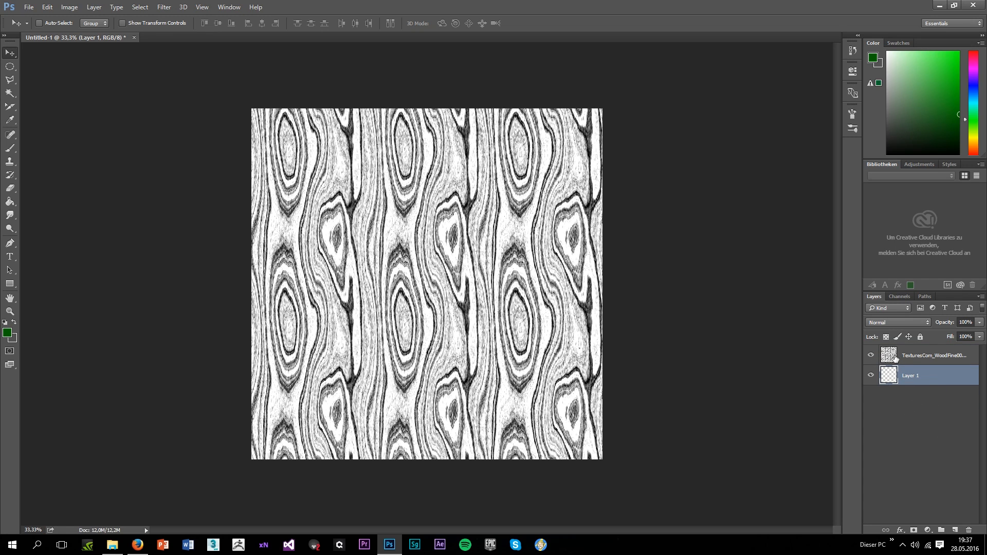
pyautogui.click(914, 530)
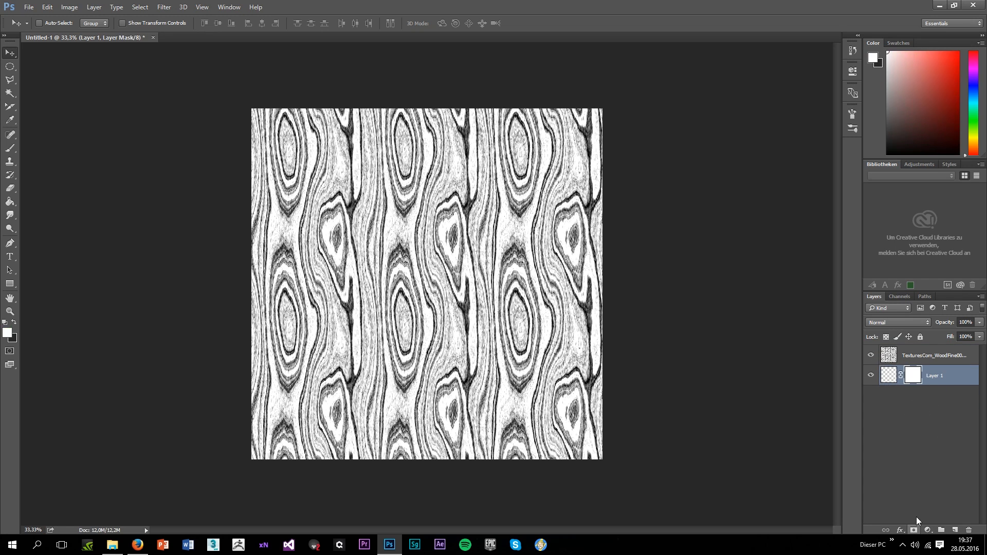
# Copy the entire black-and-white wood texture and paste it into Layer 1's mask
pyautogui.click(913, 356)
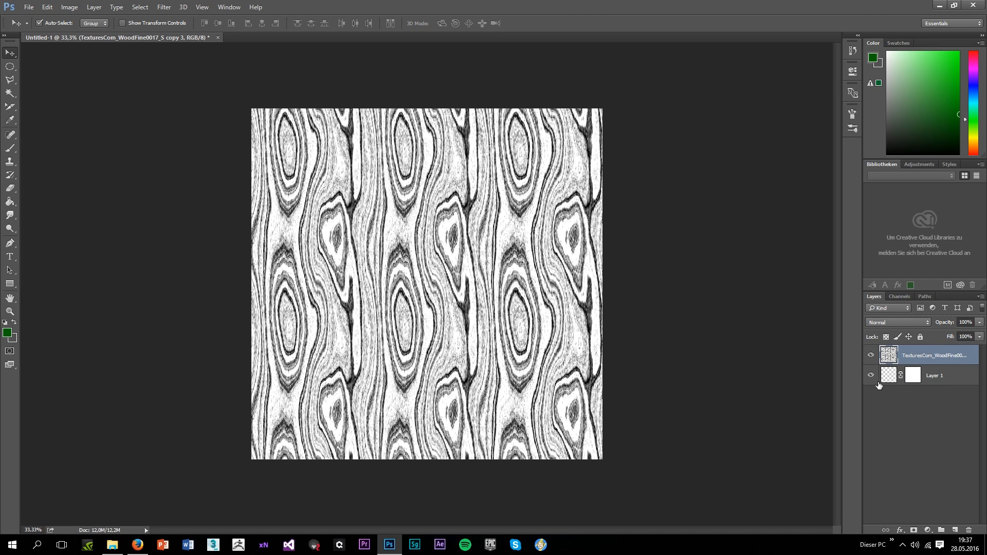
pyautogui.hotkey('ctrl', 'a')
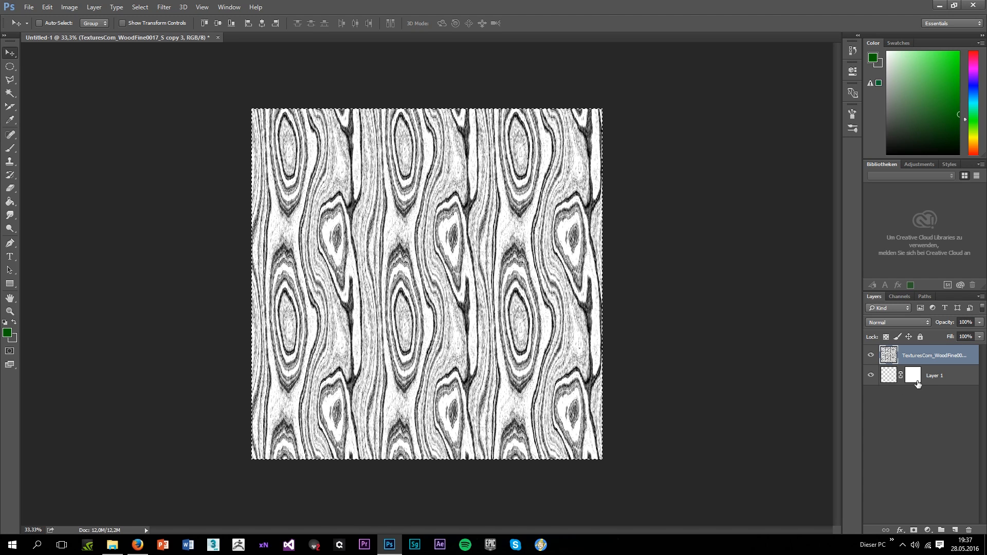
pyautogui.click(906, 406)
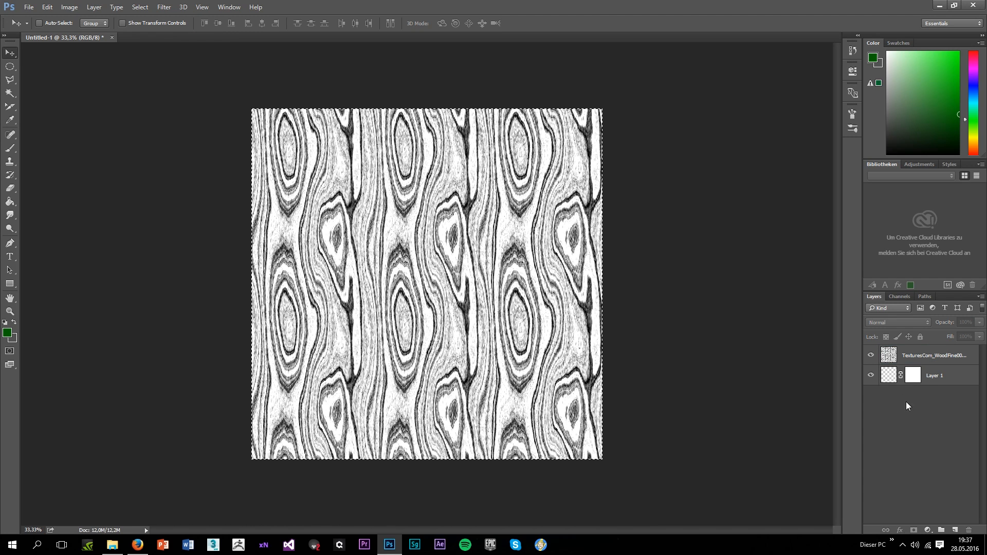
pyautogui.keyDown('alt'); pyautogui.click(913, 375); pyautogui.keyUp('alt')
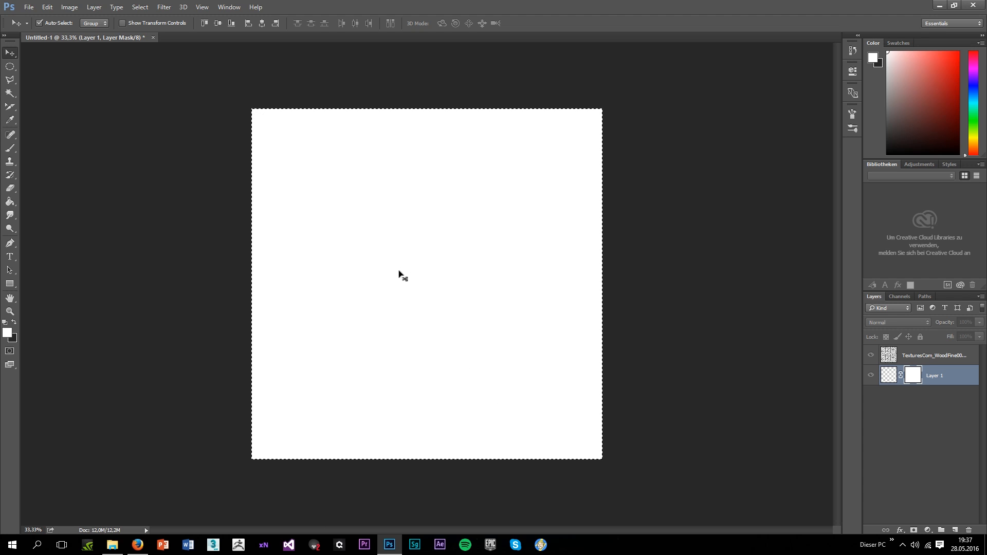
pyautogui.hotkey('ctrl', 'v')
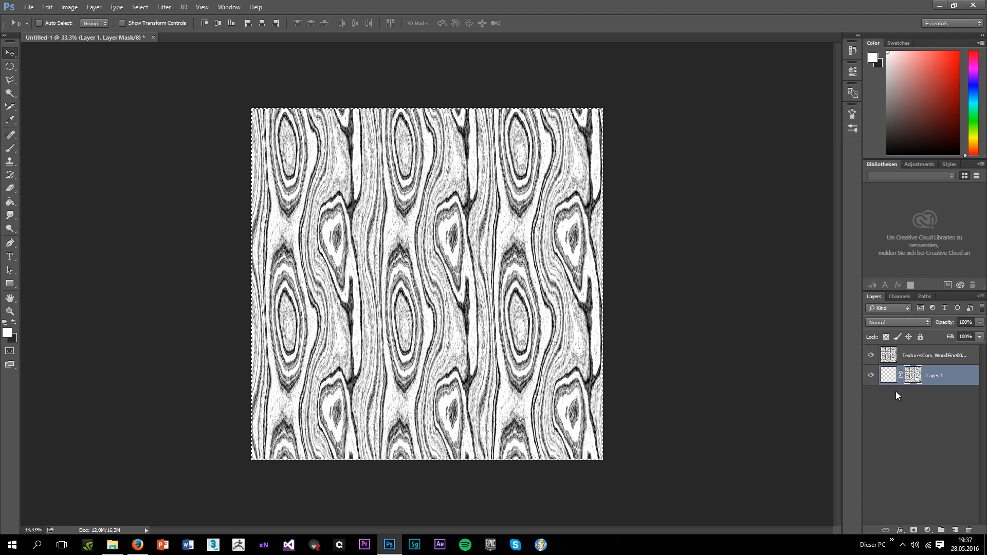
# Choose a dark brown foreground color and fill Layer 1's image area with it using the Paint Bucket
pyautogui.click(934, 356)
pyautogui.click(885, 379)
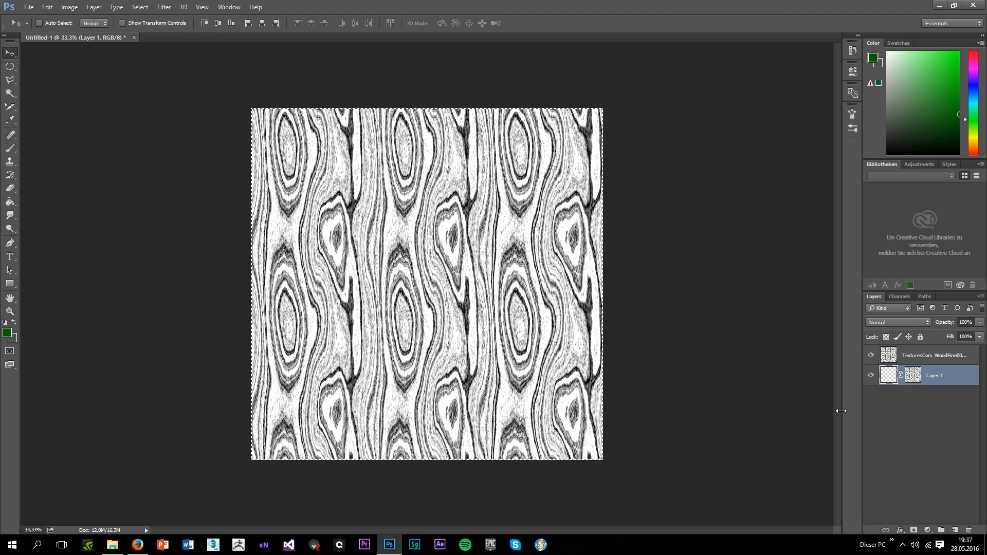
pyautogui.click(10, 202)
pyautogui.click(8, 333)
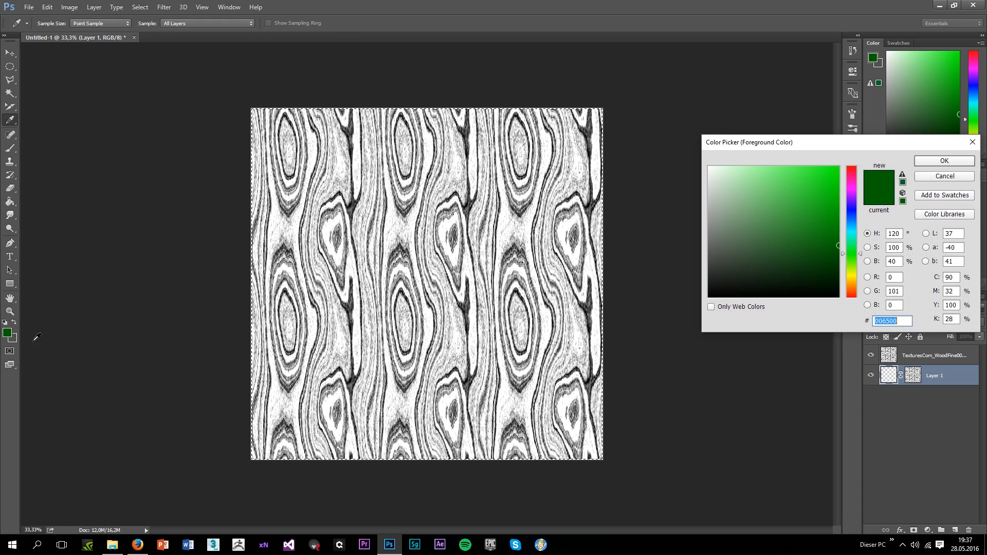
pyautogui.click(851, 287)
pyautogui.moveTo(796, 268)
pyautogui.mouseDown()
pyautogui.moveTo(840, 267)
pyautogui.moveTo(819, 278)
pyautogui.moveTo(840, 277)
pyautogui.moveTo(837, 268)
pyautogui.mouseUp()
pyautogui.click(446, 346)
pyautogui.click(851, 283)
pyautogui.click(830, 267)
pyautogui.click(928, 163)
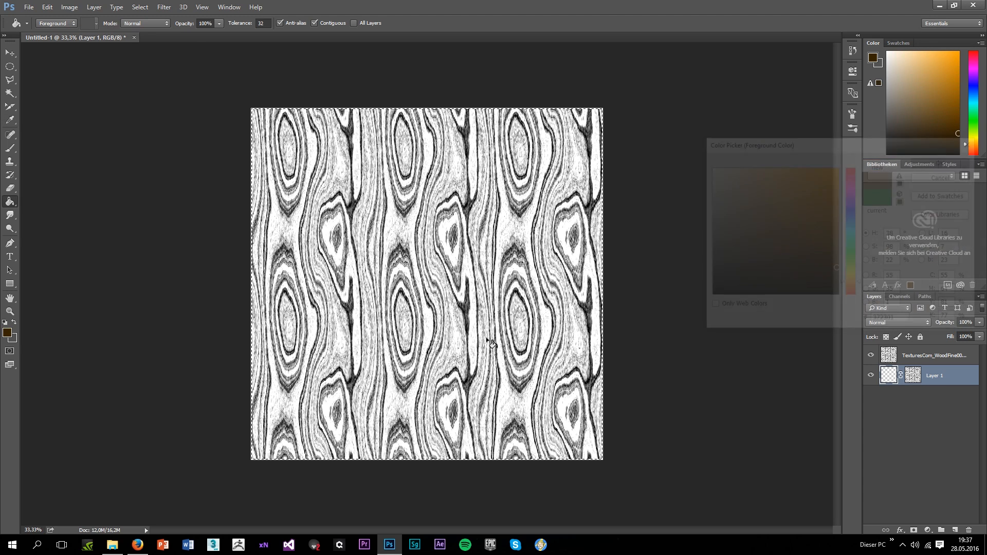
pyautogui.click(492, 344)
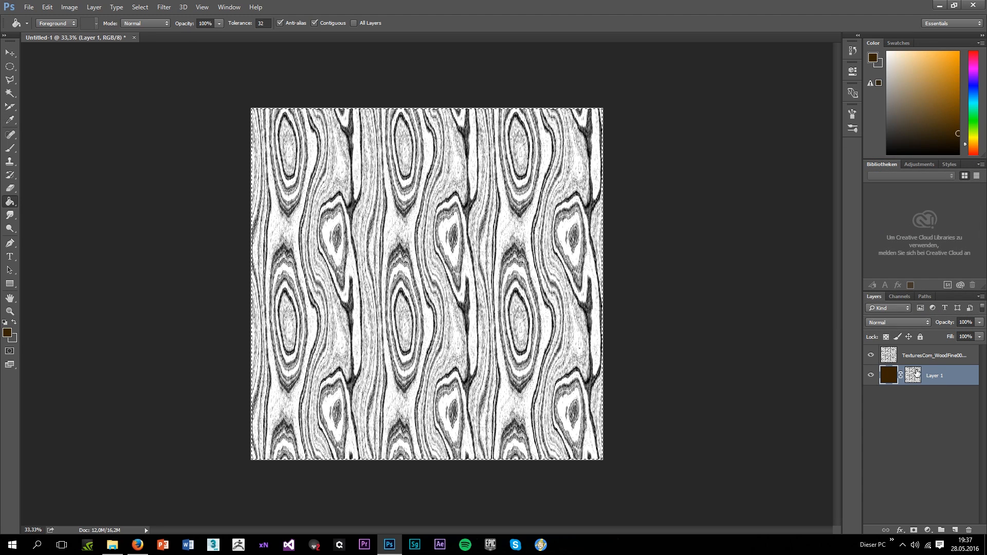
# Hide the black-and-white wood texture layer and add a new empty layer beneath the brown masked layer
pyautogui.click(870, 355)
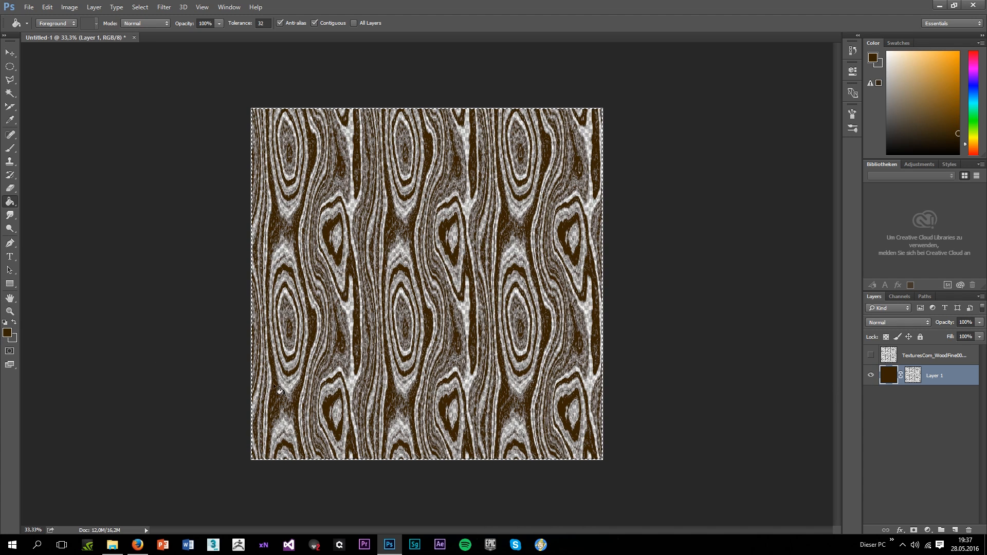
pyautogui.click(955, 529)
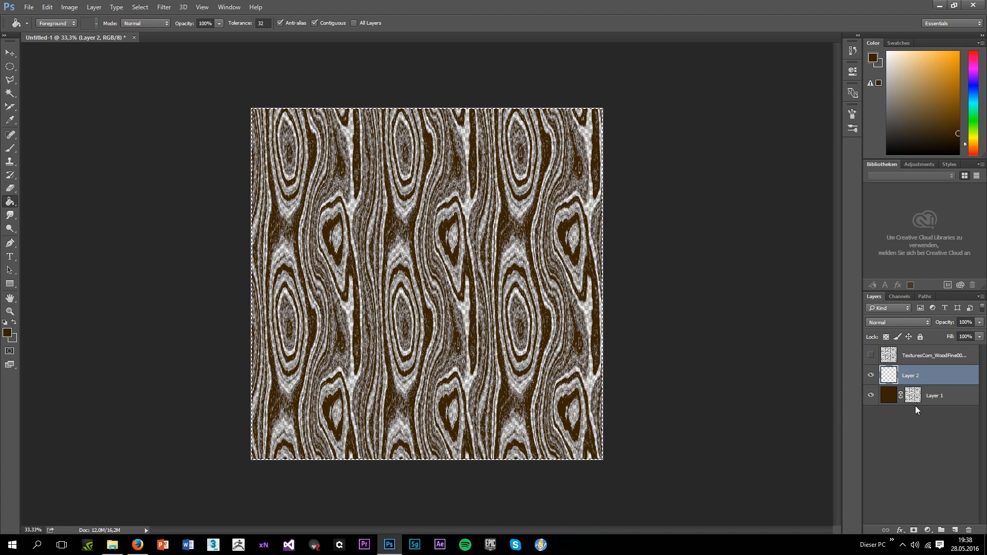
pyautogui.moveTo(910, 378); pyautogui.dragTo(910, 405)
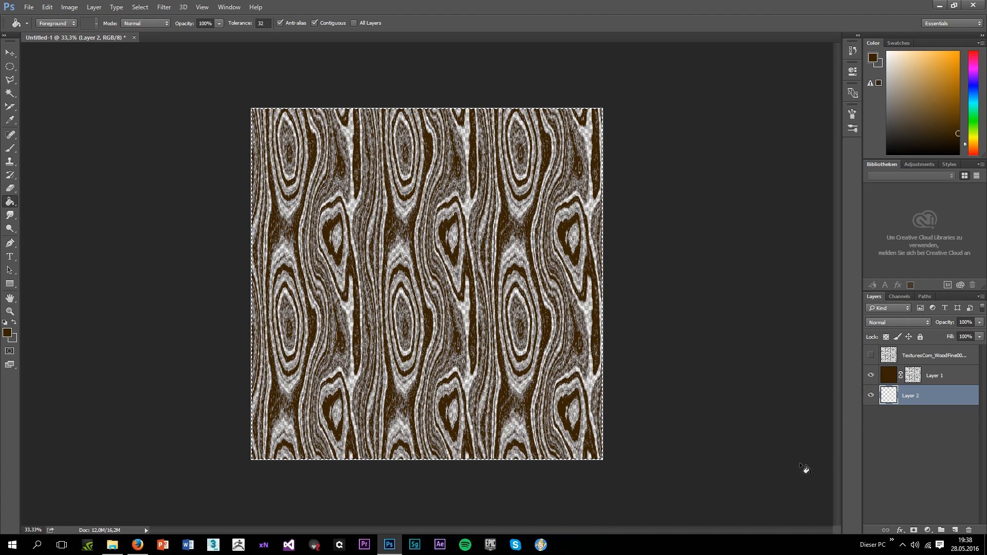
# Fill Layer 2 with the lighter brown #4b3102 using the Paint Bucket and clear the selection
pyautogui.click(7, 333)
pyautogui.click(835, 259)
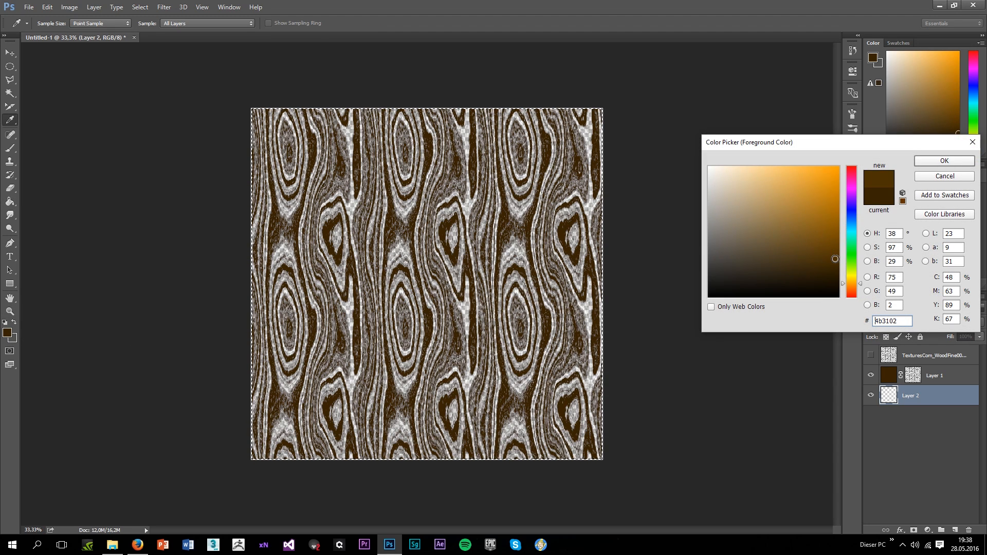
pyautogui.click(944, 160)
pyautogui.press('g')
pyautogui.click(478, 288)
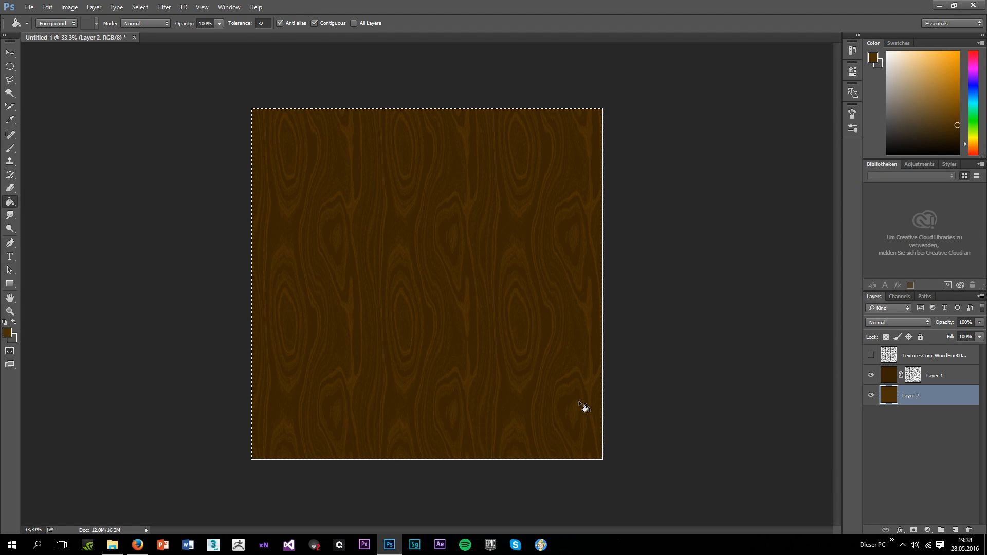
pyautogui.rightClick(620, 345)
pyautogui.click(649, 229)
pyautogui.click(9, 94)
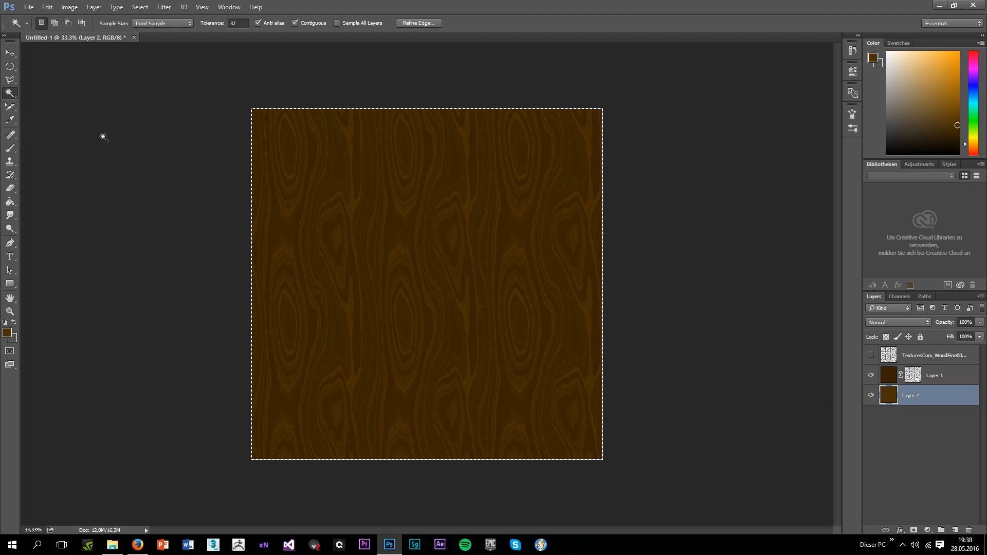
# Toggle Layer 1's visibility to compare the grain, and delete Layer 2
pyautogui.click(871, 376)
pyautogui.click(871, 376)
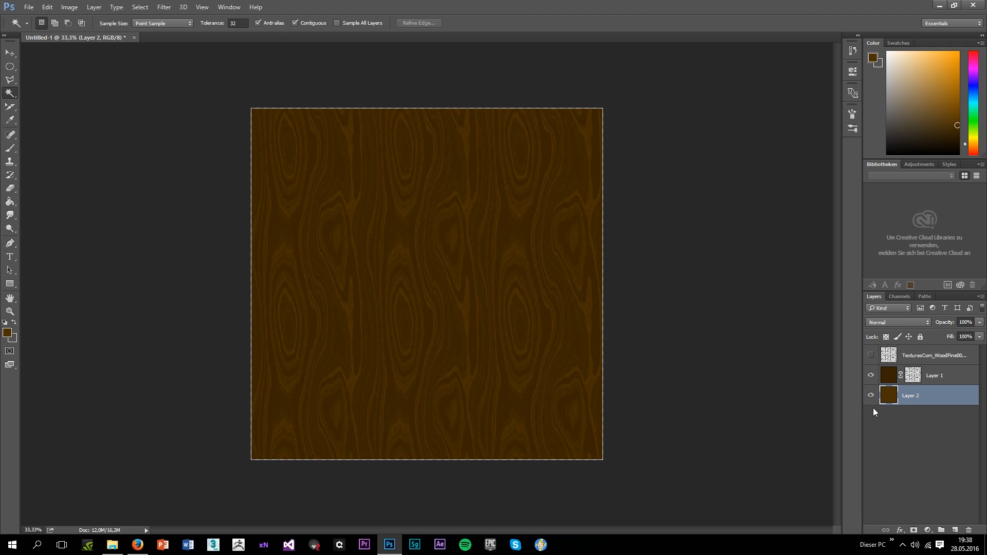
pyautogui.rightClick(918, 391)
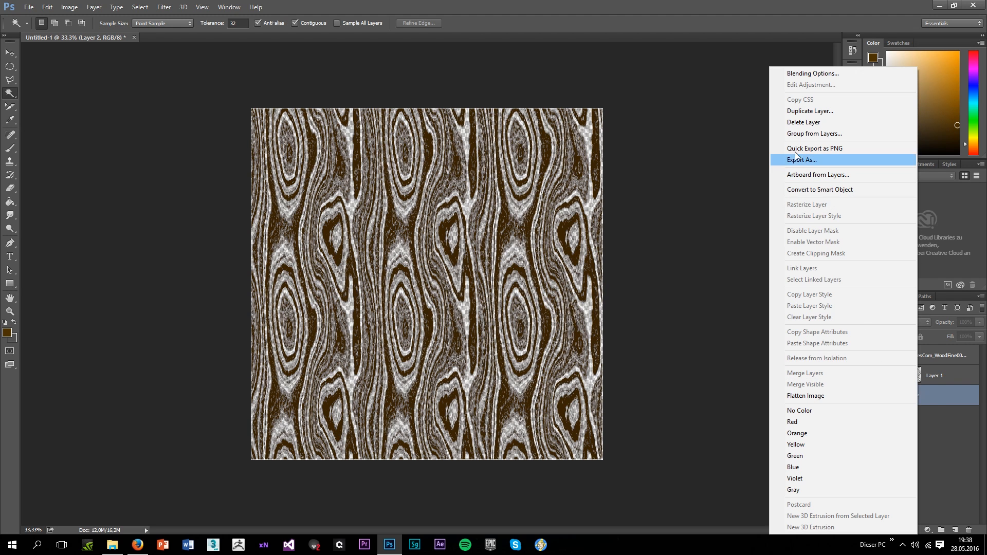
pyautogui.click(813, 122)
pyautogui.click(442, 207)
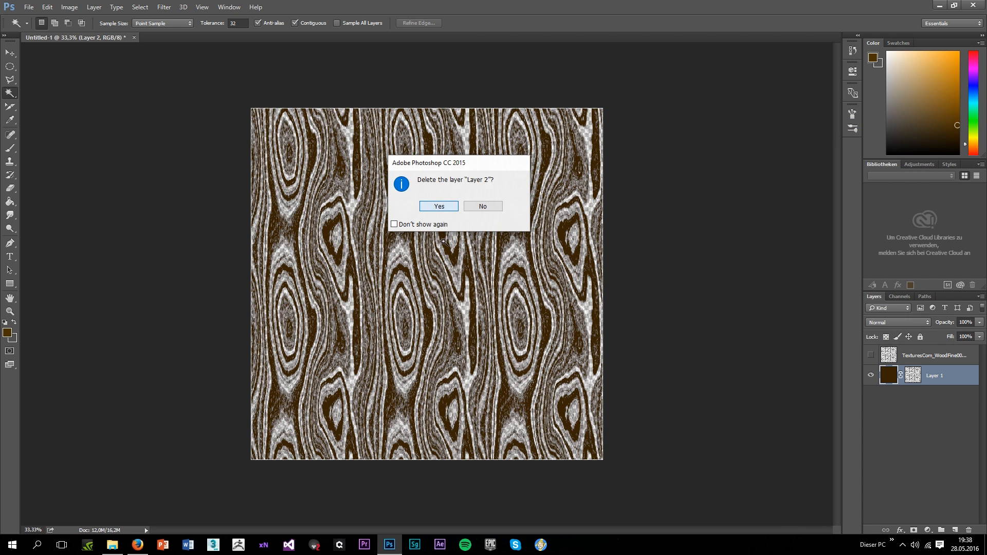
# Launch Quixel SUITE, dismissing its changelog window, and hide Layer 1
pyautogui.click(340, 544)
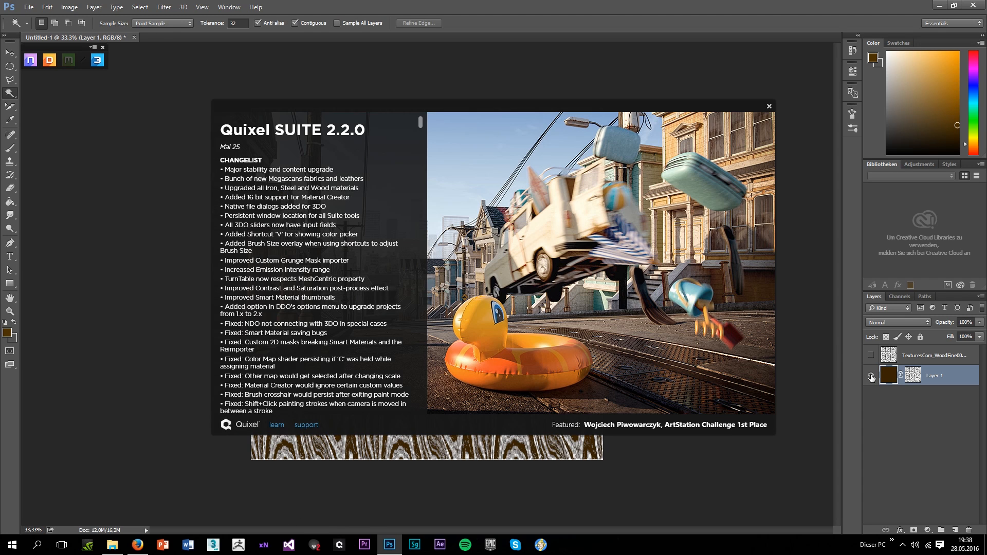
pyautogui.click(871, 375)
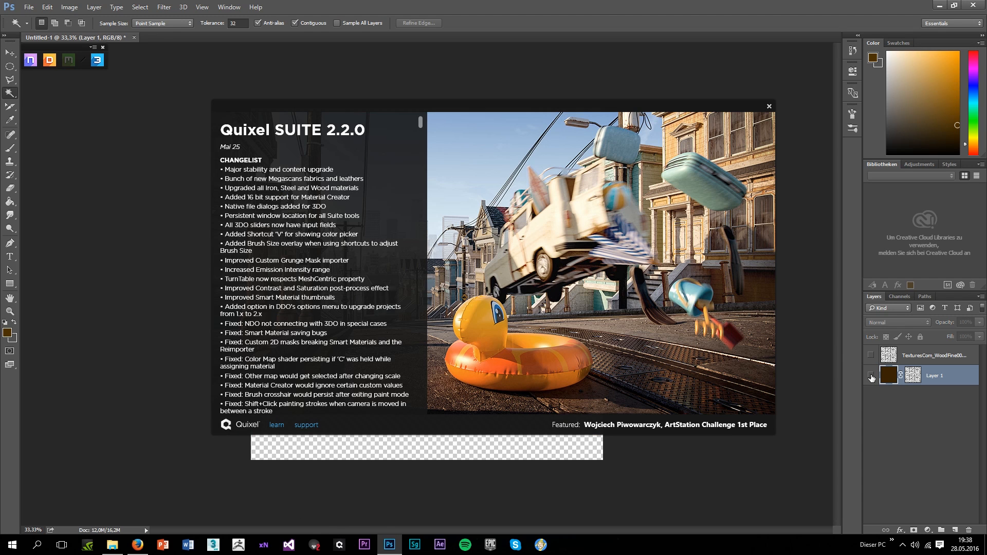
pyautogui.click(770, 107)
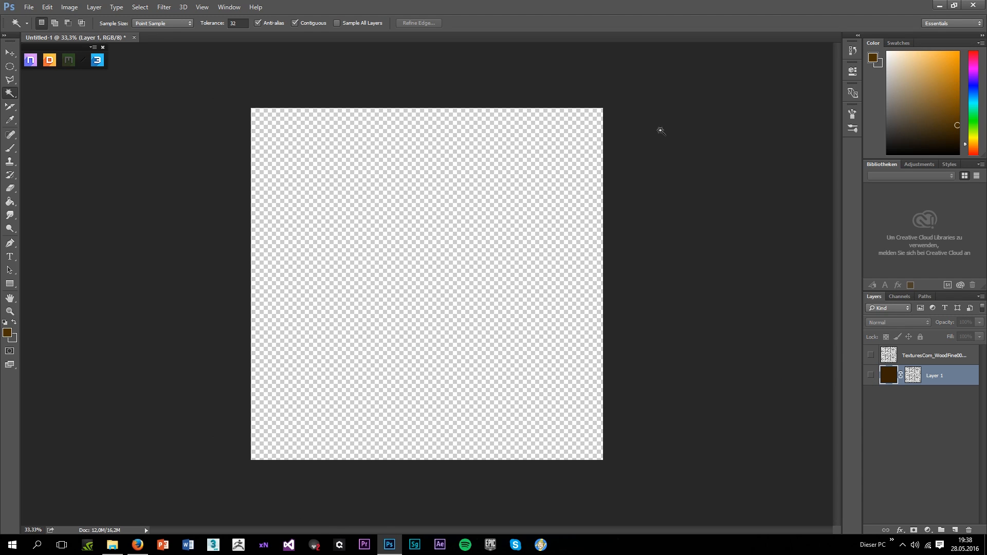
# Open the DDO Base Creator and load low_grenade.obj as the mesh and color_id.tga as the material ID map
pyautogui.click(48, 63)
pyautogui.click(54, 98)
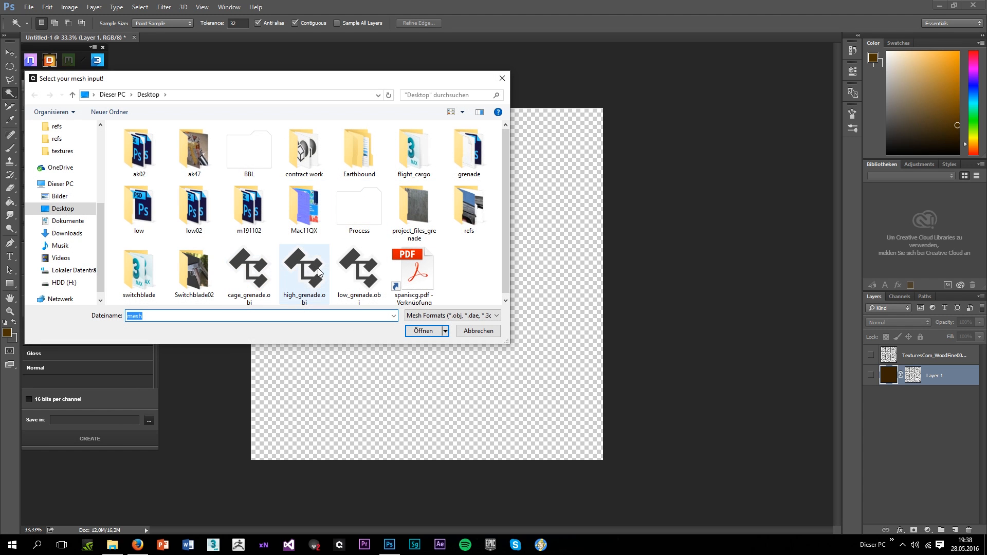
pyautogui.doubleClick(358, 270)
pyautogui.click(54, 144)
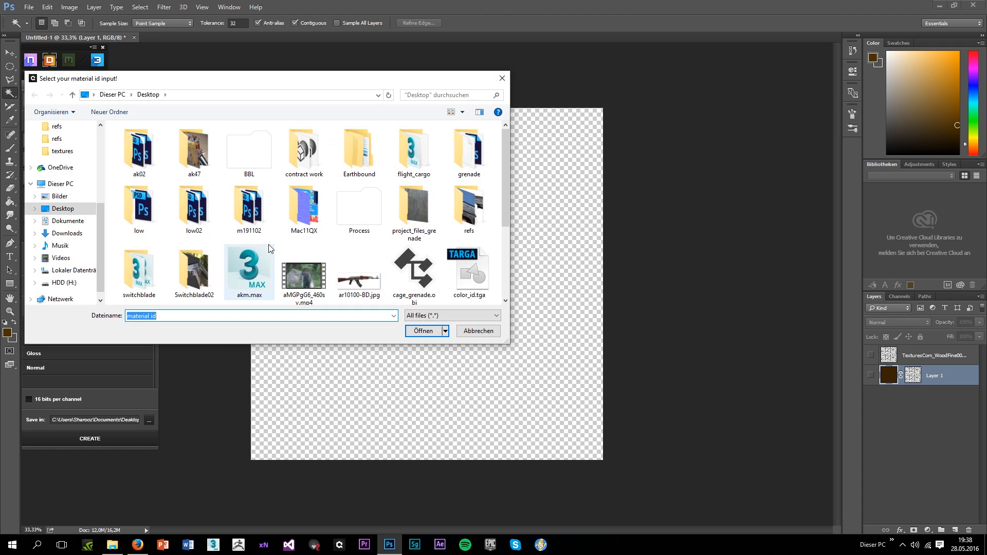
pyautogui.doubleClick(463, 283)
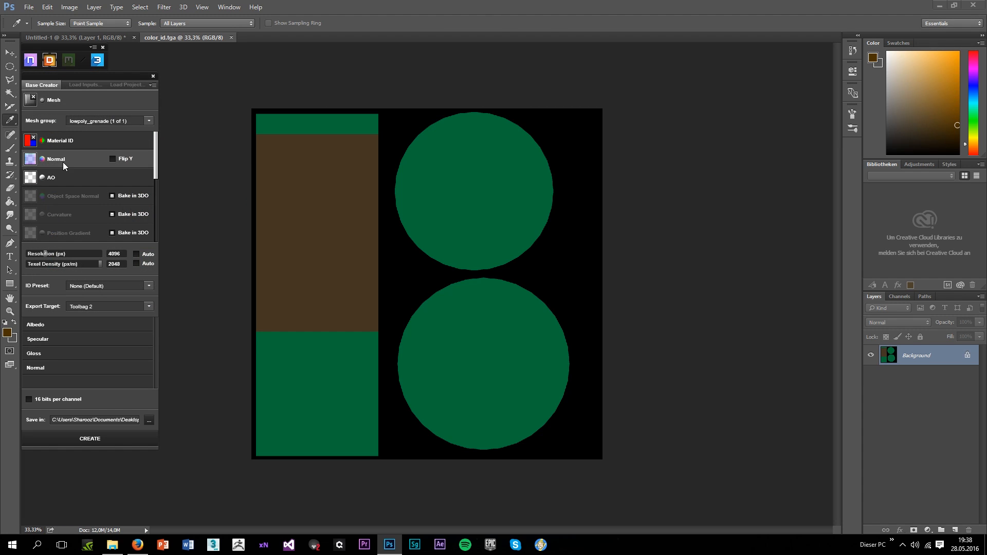
# Load grenade_normals.tif as the normal input and browse the files for an AO map without loading one
pyautogui.click(63, 162)
pyautogui.scroll(-2, 273, 255)
pyautogui.click(191, 251)
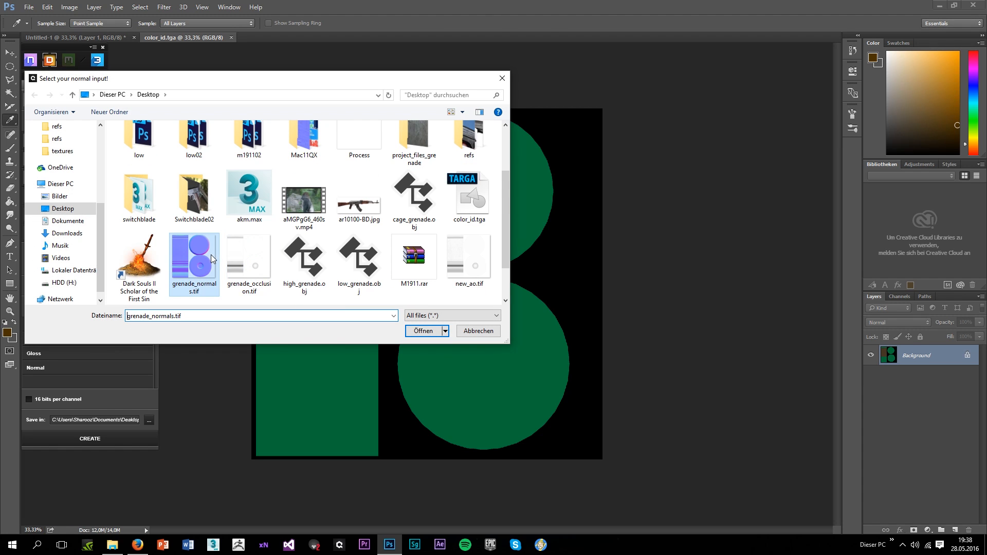
pyautogui.doubleClick(192, 252)
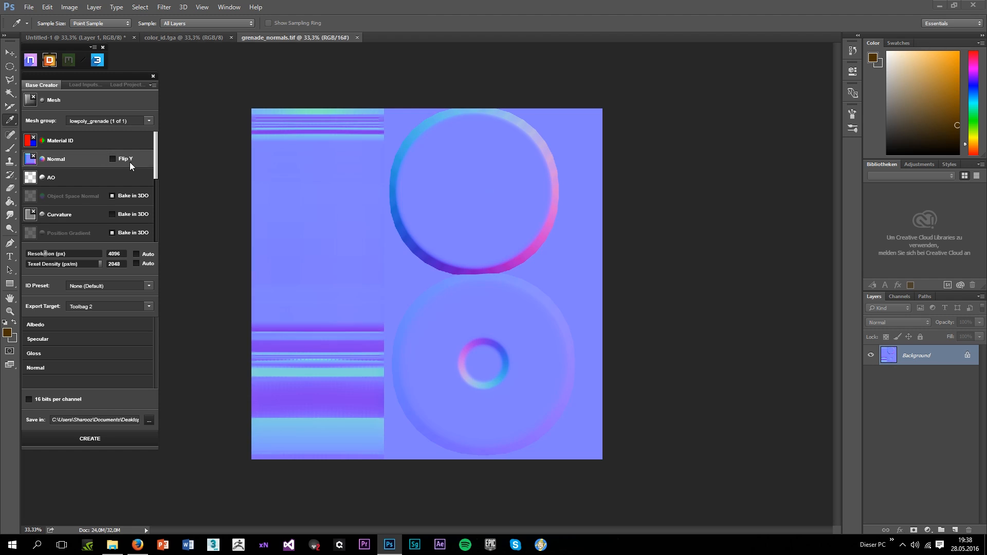
pyautogui.click(69, 175)
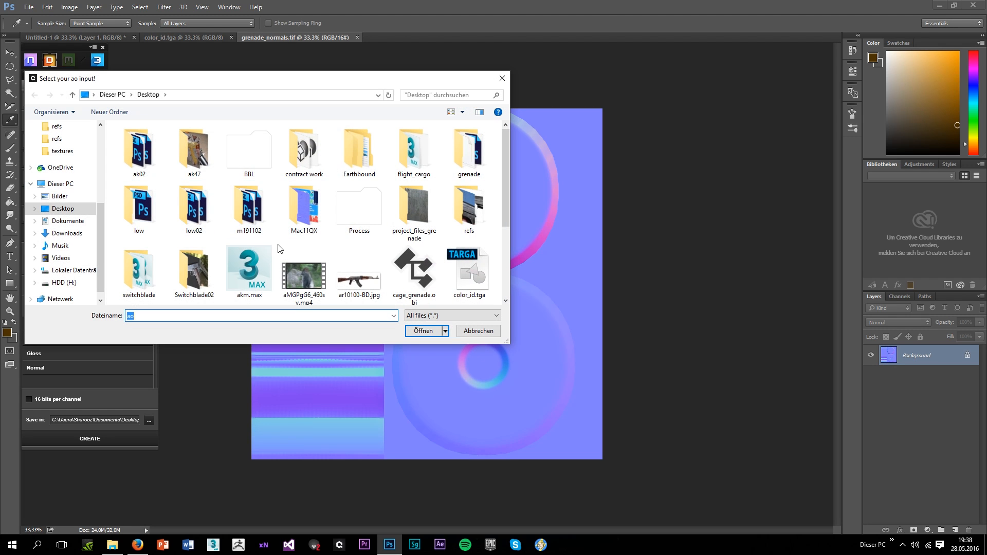
pyautogui.scroll(-4, 246, 221)
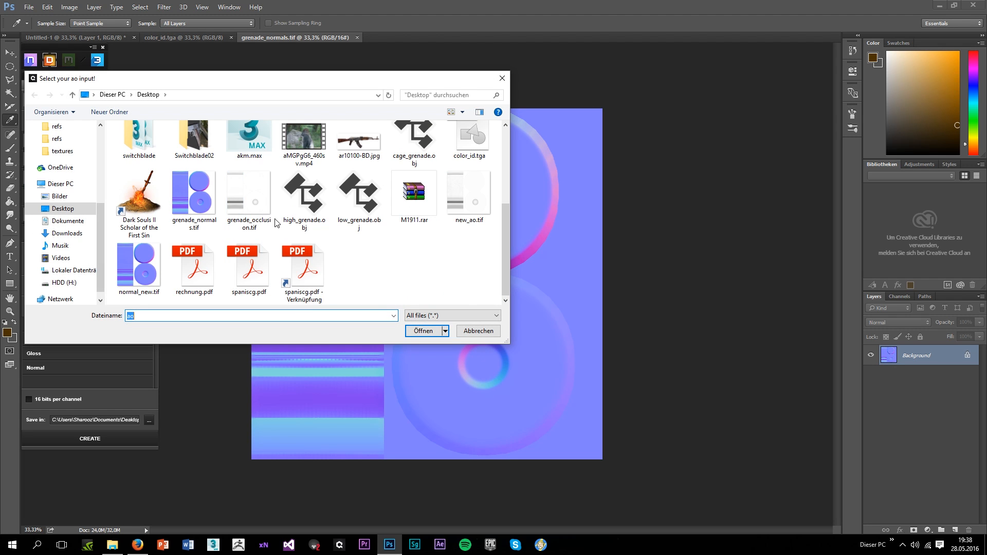
pyautogui.click(477, 330)
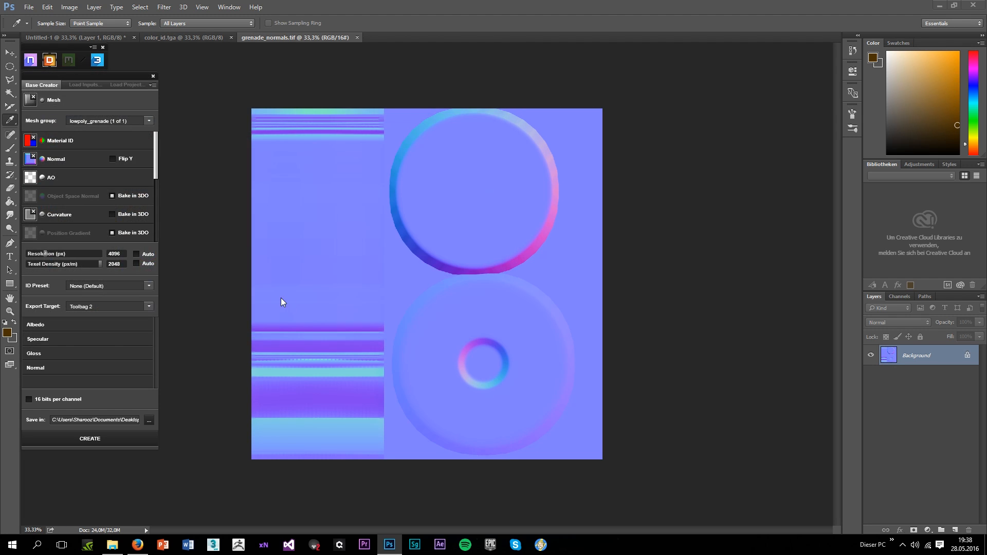
# Load normal_new.tif as the normal input in the Base Creator
pyautogui.click(69, 161)
pyautogui.scroll(-3, 173, 252)
pyautogui.doubleClick(139, 262)
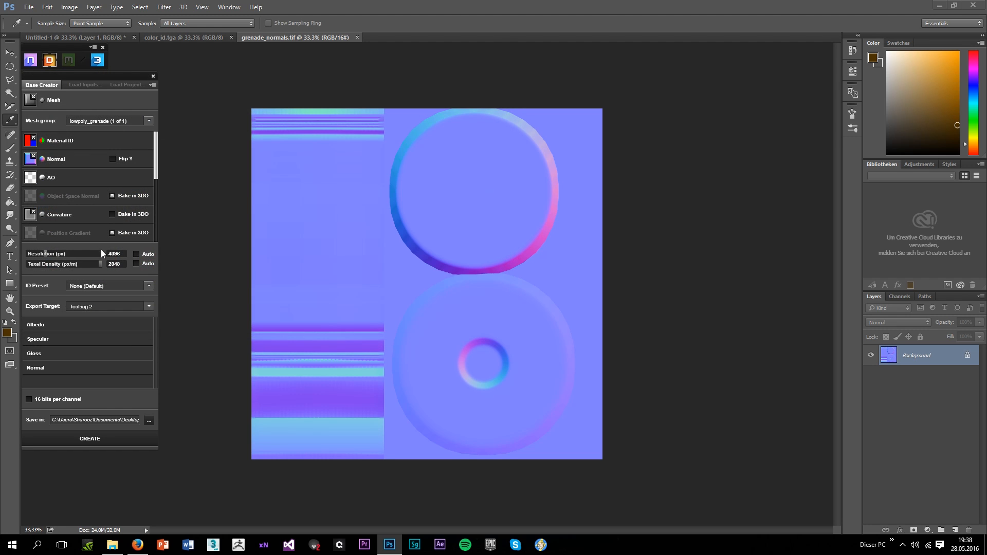
# Load new_ao.tif as the ambient occlusion input in the Base Creator
pyautogui.click(69, 177)
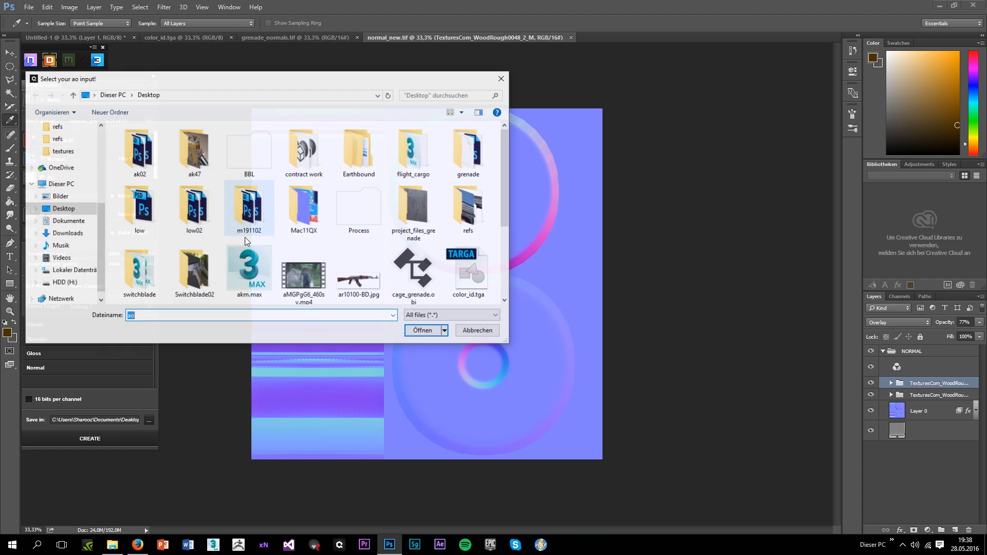
pyautogui.scroll(-2, 247, 251)
pyautogui.scroll(-2, 247, 268)
pyautogui.doubleClick(469, 198)
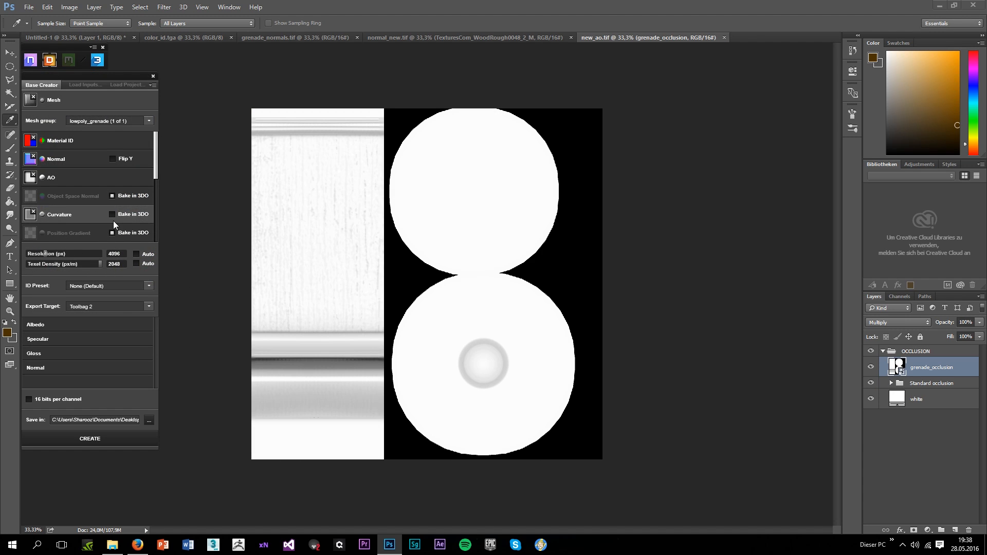
# Enable 3DO baking for the curvature map, set the resolution to 2048 px, and create the project with the Toolbag 2 export target
pyautogui.click(112, 214)
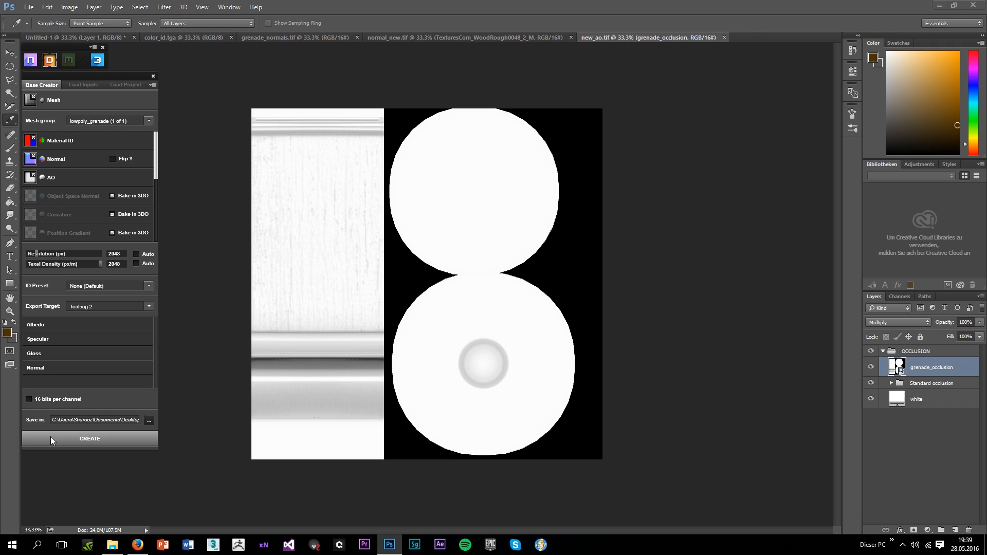
pyautogui.click(85, 307)
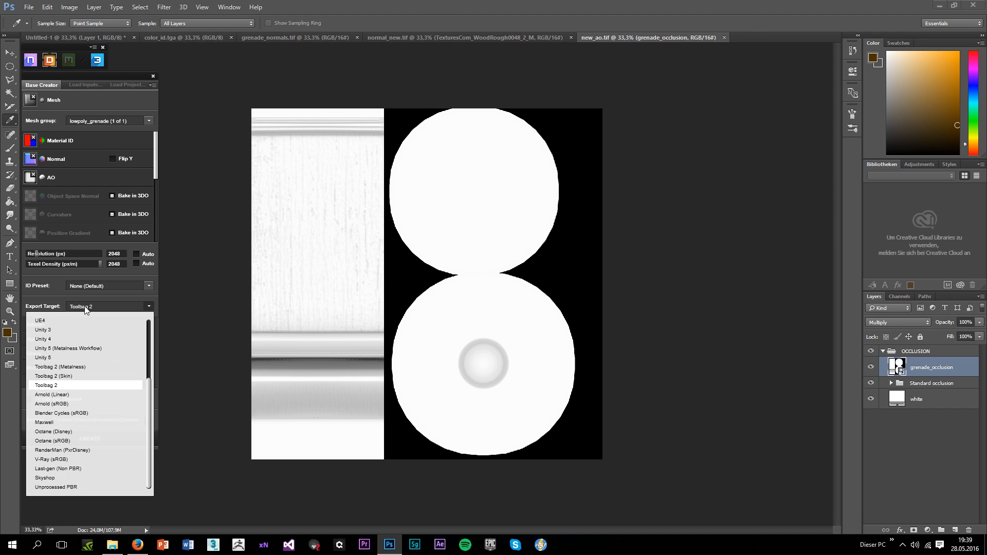
pyautogui.click(85, 307)
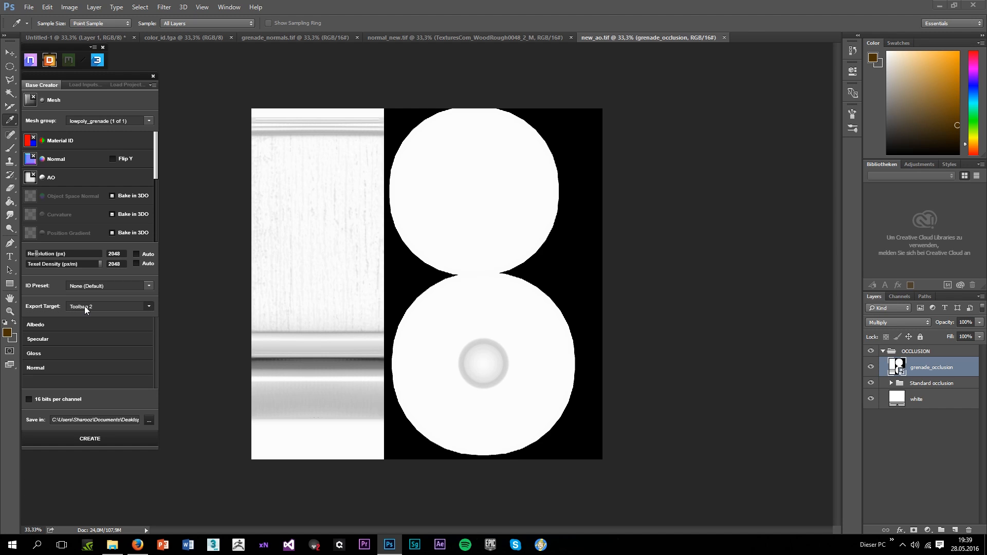
pyautogui.click(58, 439)
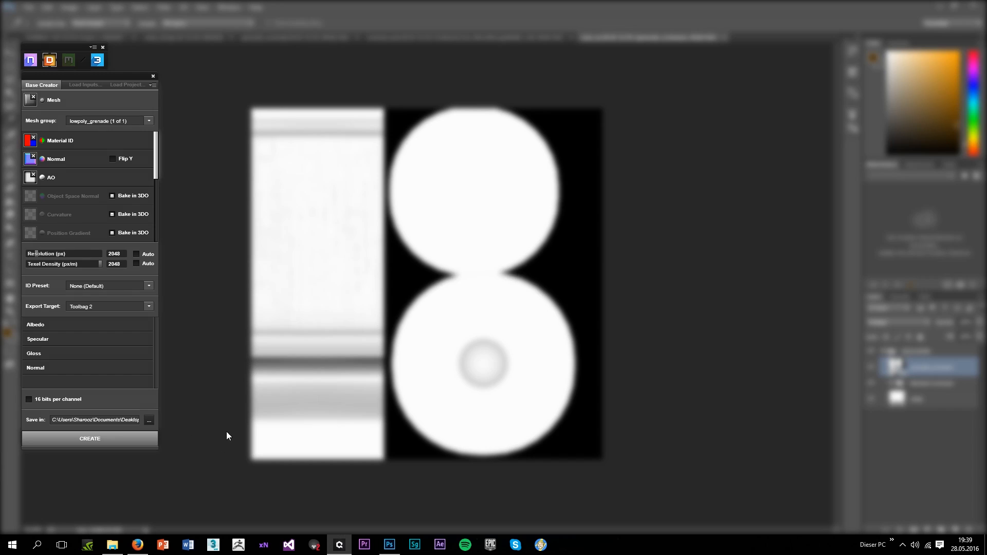
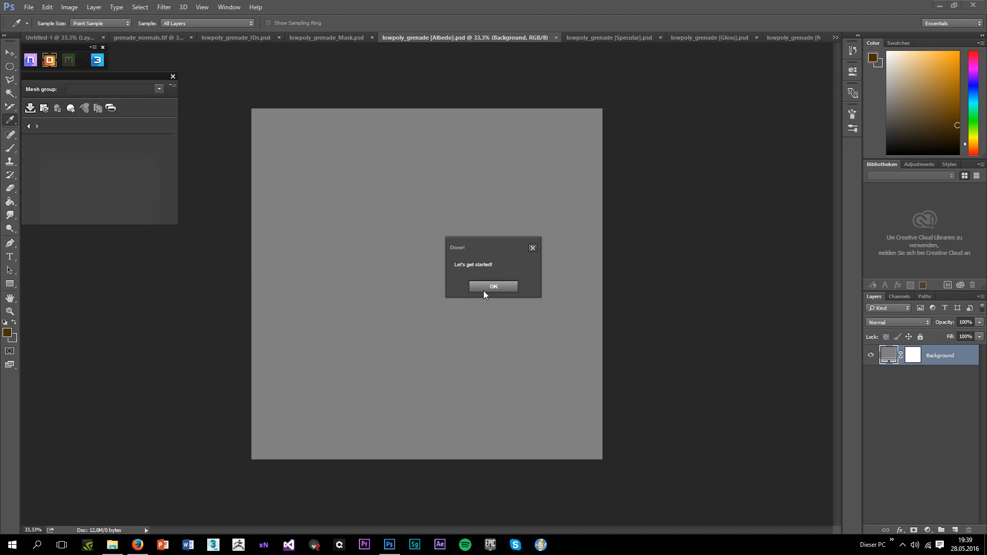
pyautogui.click(493, 286)
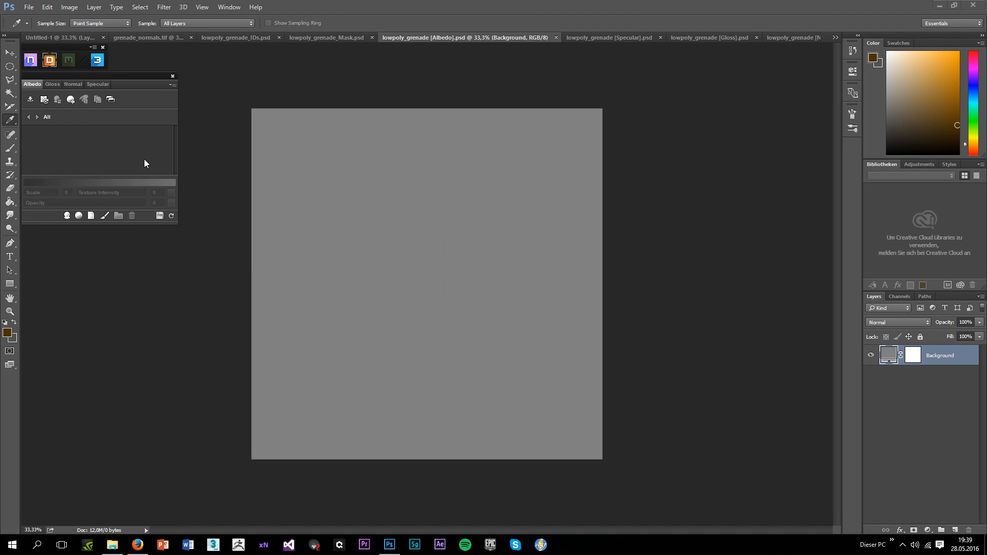
# Open the grenade in the 3DO preview and examine the wood detail along its handle from several angles
pyautogui.click(98, 65)
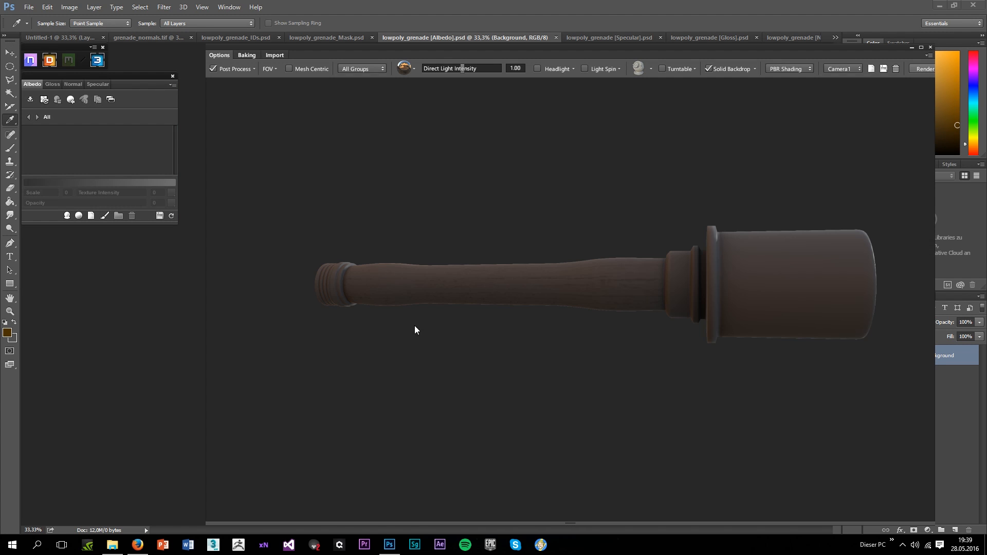
pyautogui.moveTo(415, 330); pyautogui.dragTo(657, 378)
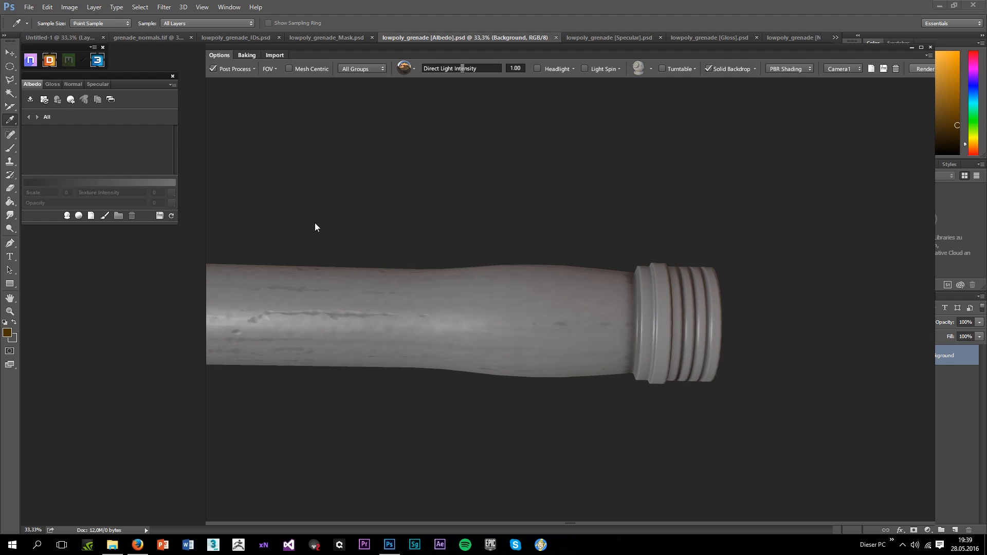
pyautogui.moveTo(316, 227); pyautogui.dragTo(787, 256)
pyautogui.moveTo(782, 322); pyautogui.dragTo(443, 337)
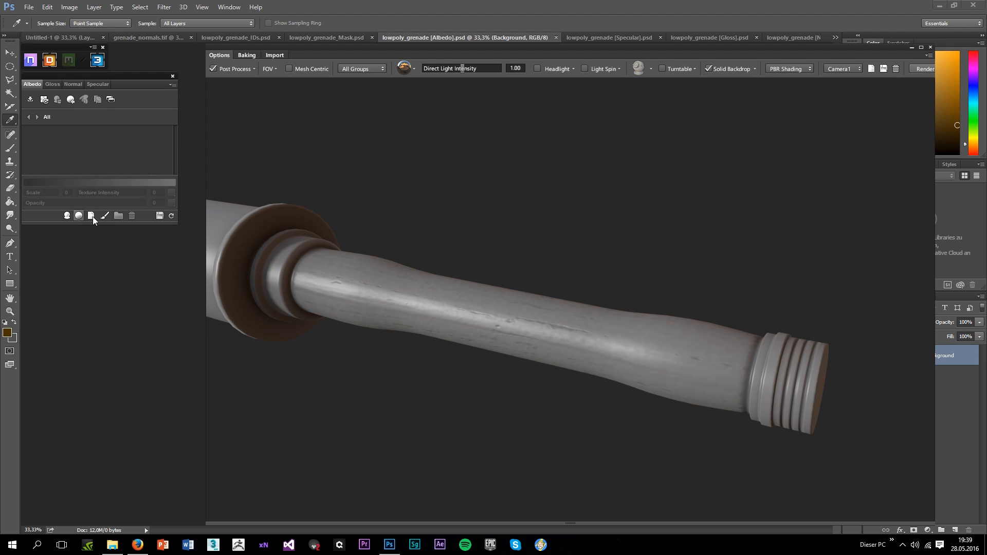
# Add a color fill folder to the Albedo map and assign it to the handle's brown material ID
pyautogui.click(91, 216)
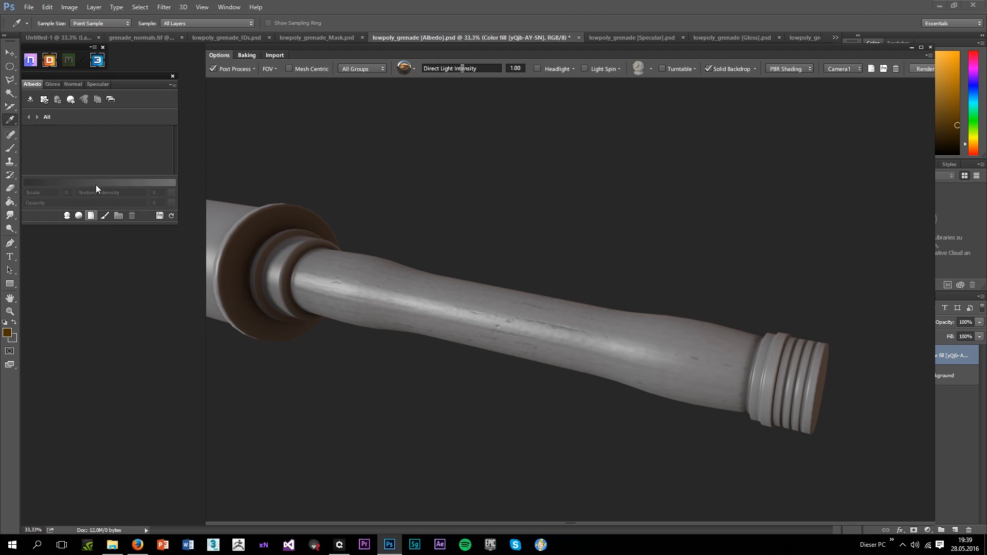
pyautogui.click(119, 216)
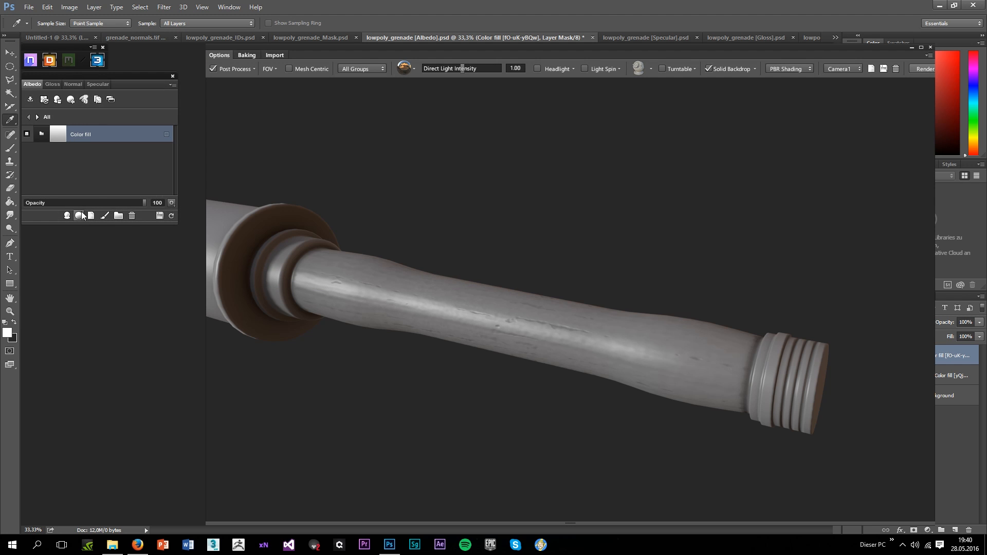
pyautogui.click(54, 135)
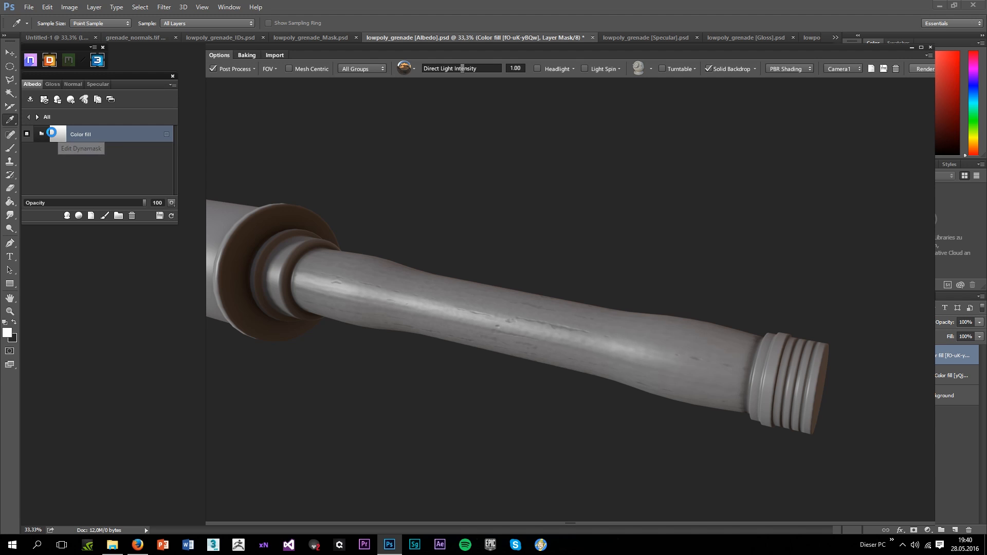
pyautogui.click(607, 316)
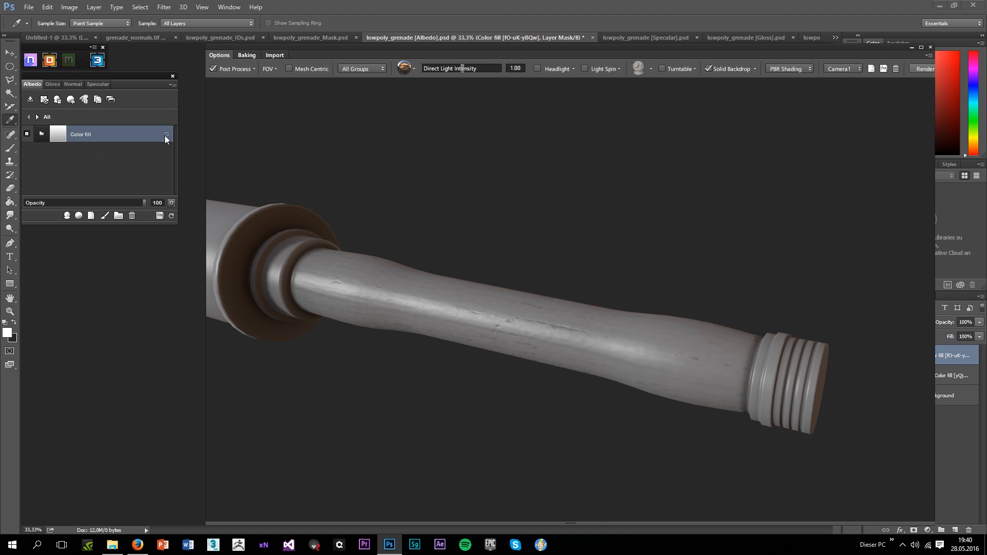
pyautogui.moveTo(168, 135)
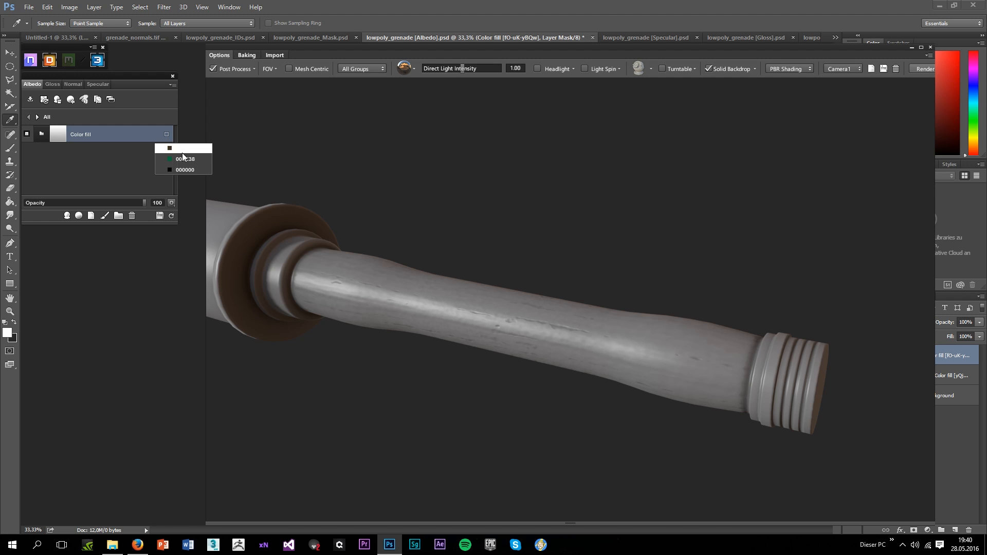
pyautogui.click(182, 153)
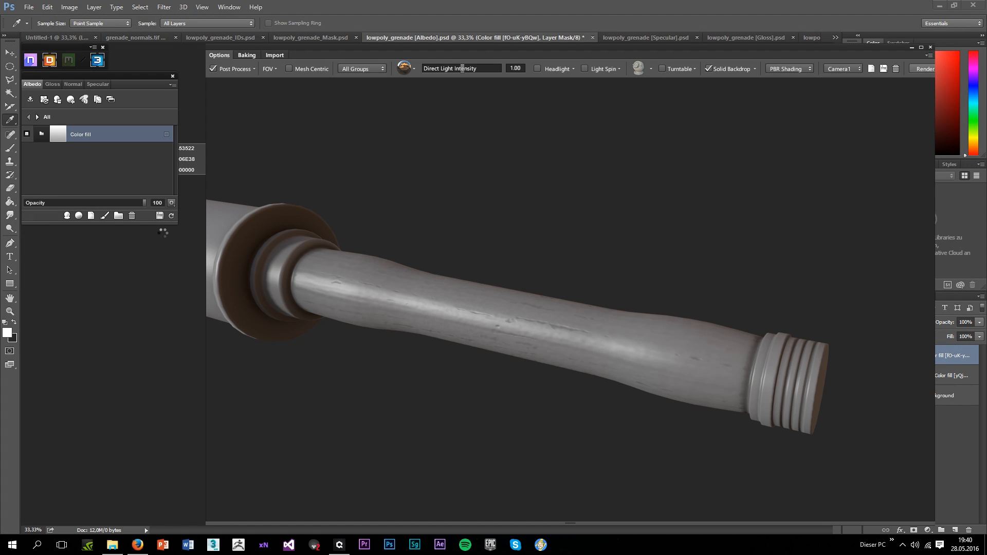
# Add another color fill folder to the Albedo map and assign it to the second material ID
pyautogui.click(91, 215)
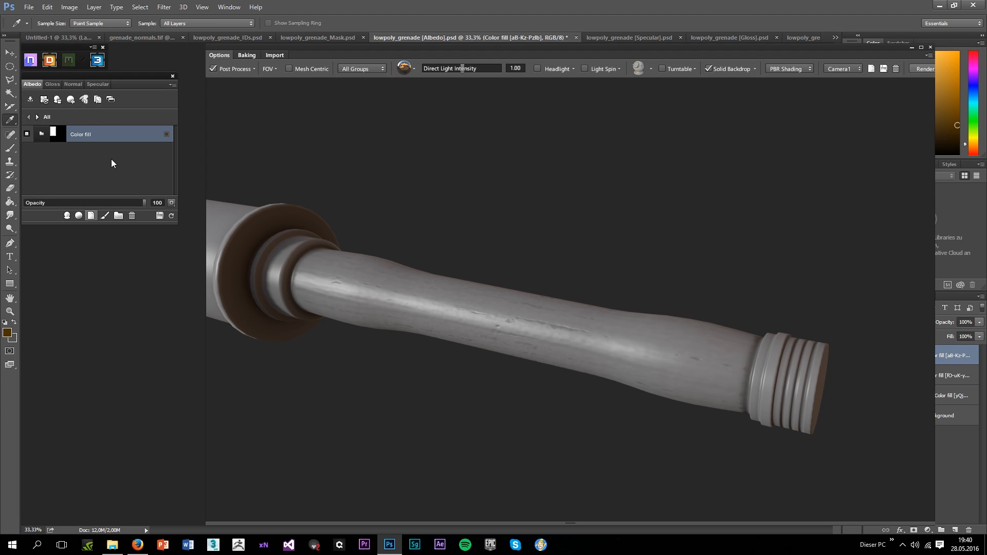
pyautogui.click(115, 215)
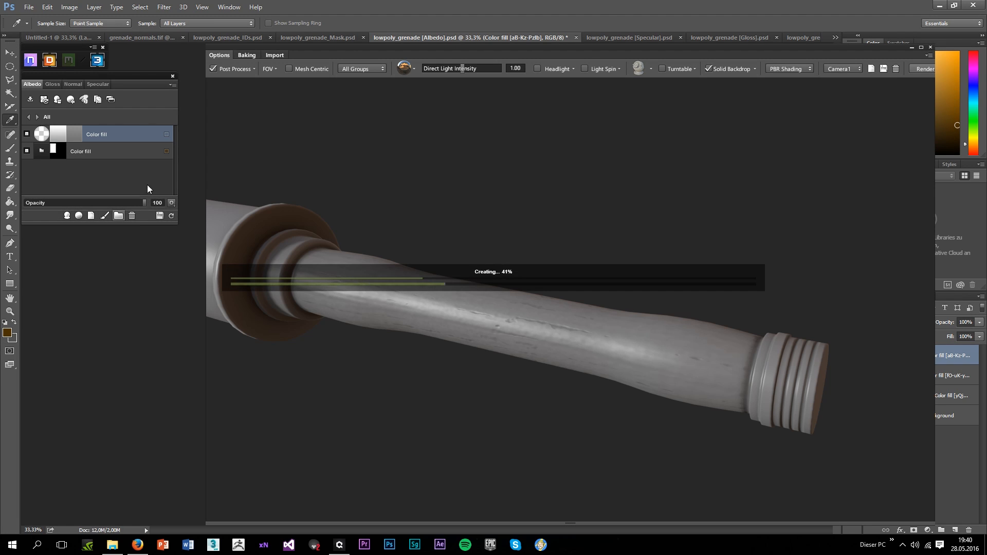
pyautogui.click(166, 137)
pyautogui.click(188, 160)
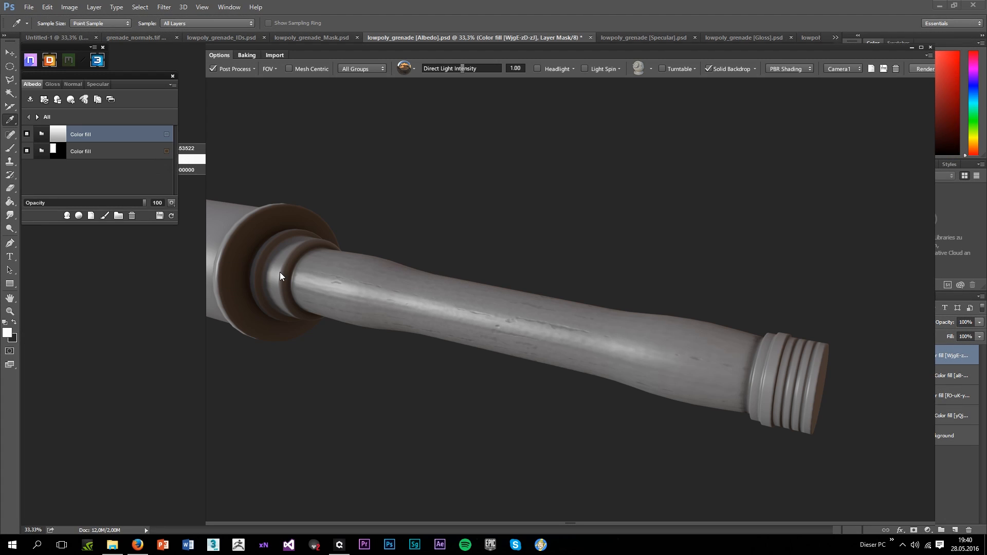
# Add a second color fill inside the handle's color fill folder
pyautogui.click(44, 148)
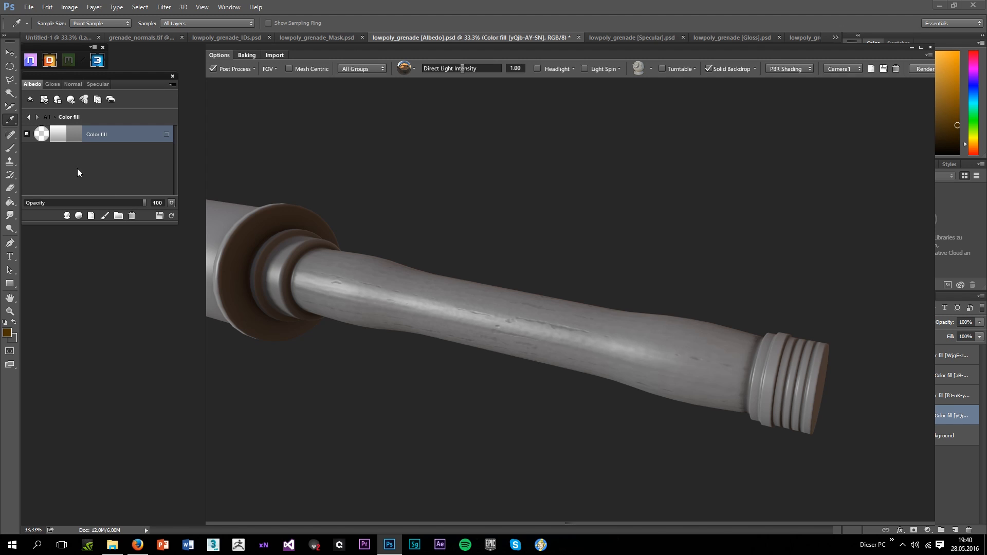
pyautogui.click(92, 216)
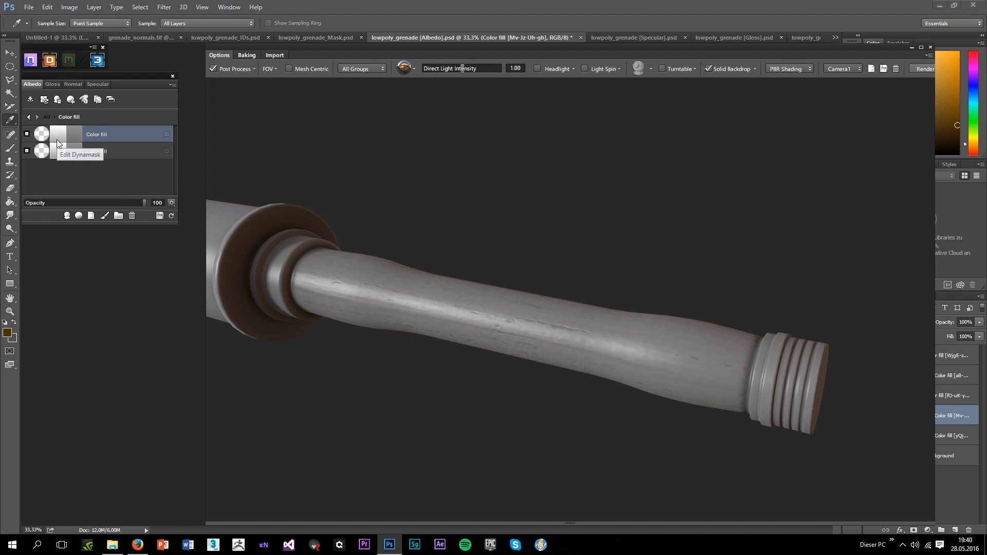
# Display Layer 1's wood-grain mask in the Untitled-1 document and select its entire canvas
pyautogui.click(62, 39)
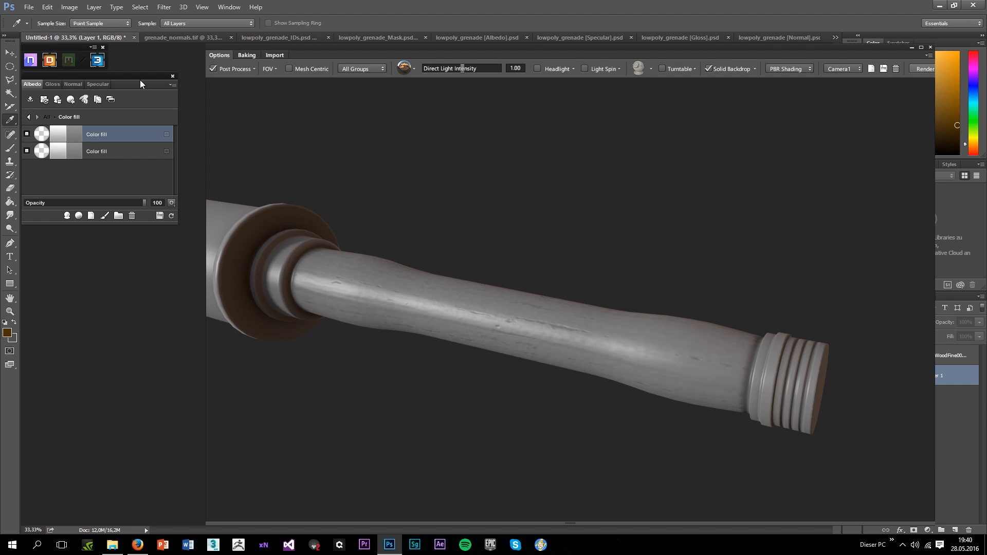
pyautogui.click(930, 48)
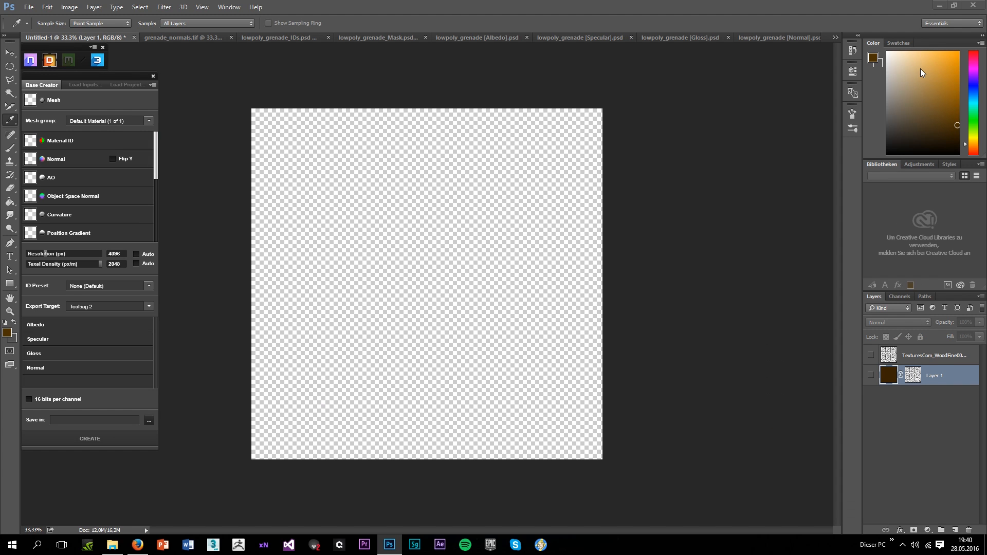
pyautogui.keyDown('alt'); pyautogui.click(913, 377); pyautogui.keyUp('alt')
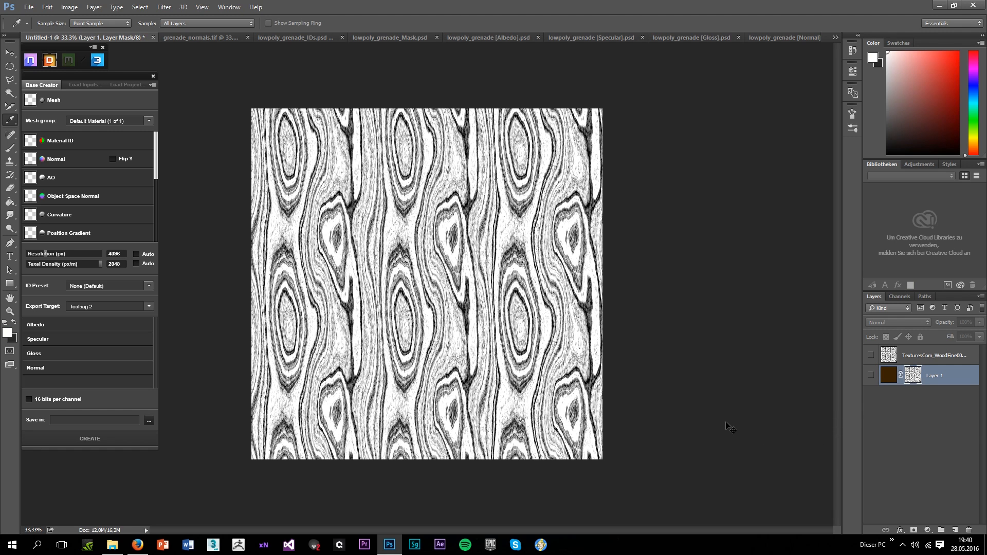
pyautogui.hotkey('ctrl', 'a')
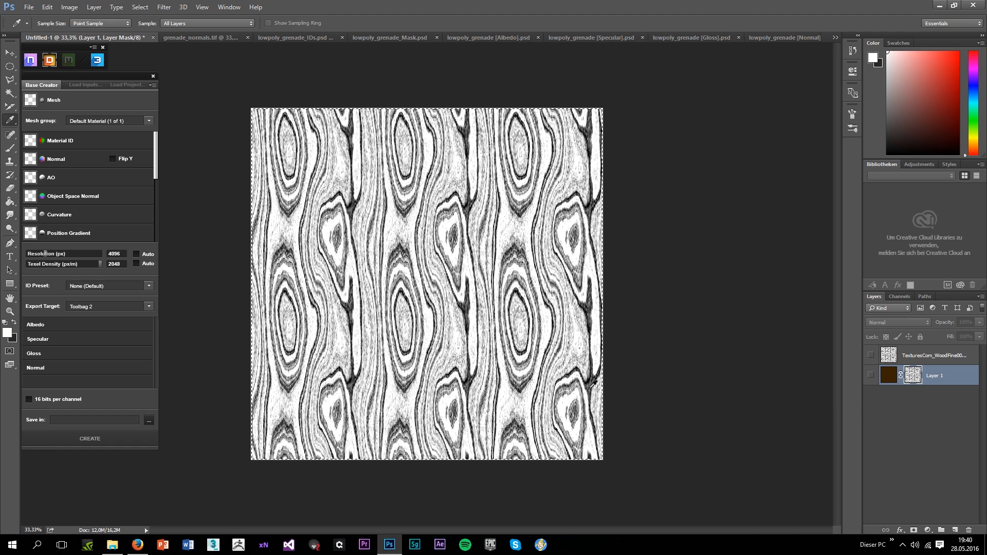
pyautogui.hotkey('ctrl', 'd')
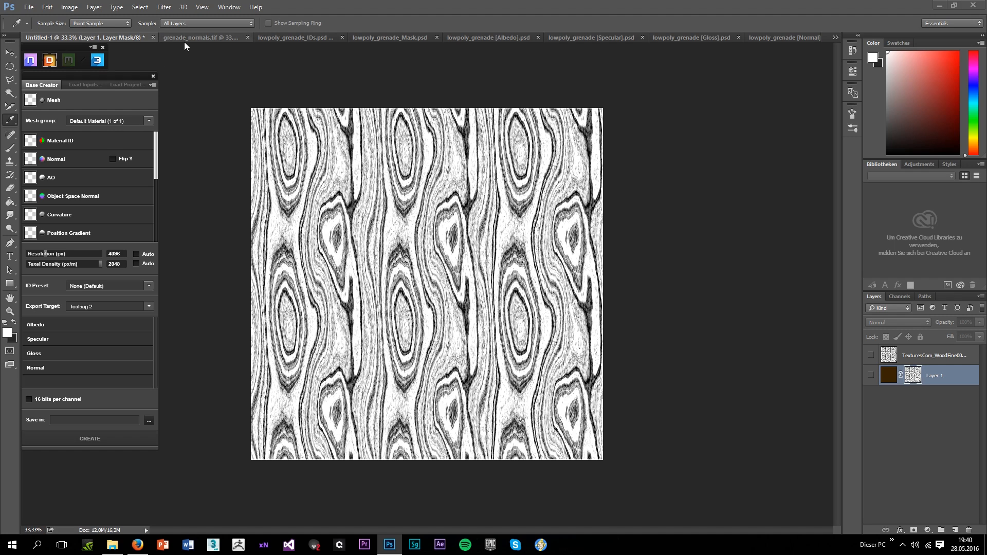
pyautogui.click(184, 41)
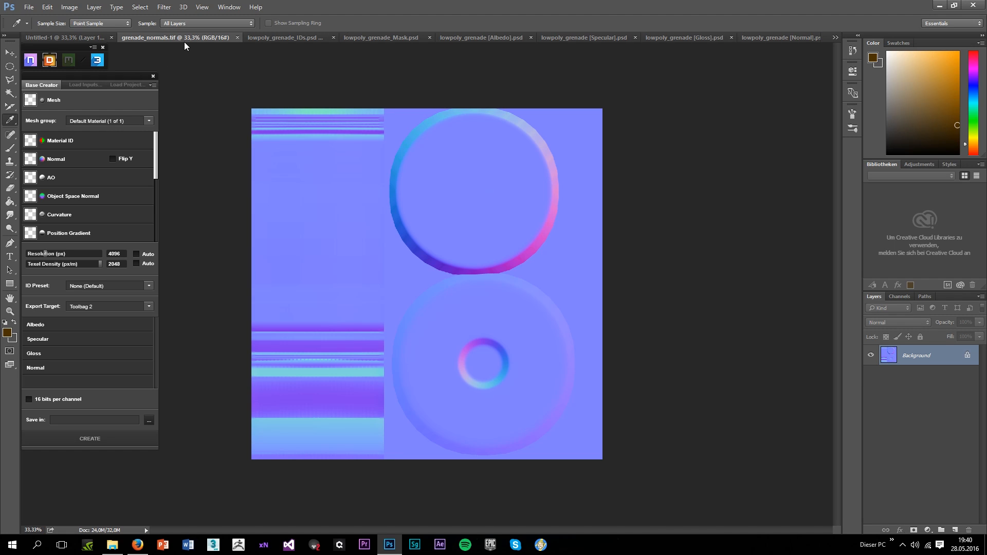
pyautogui.click(97, 60)
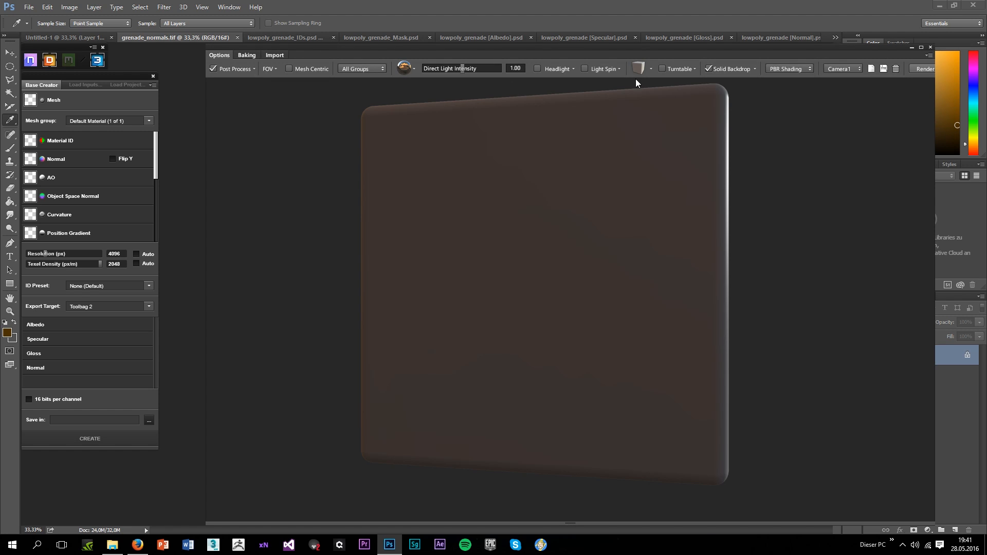
pyautogui.click(930, 47)
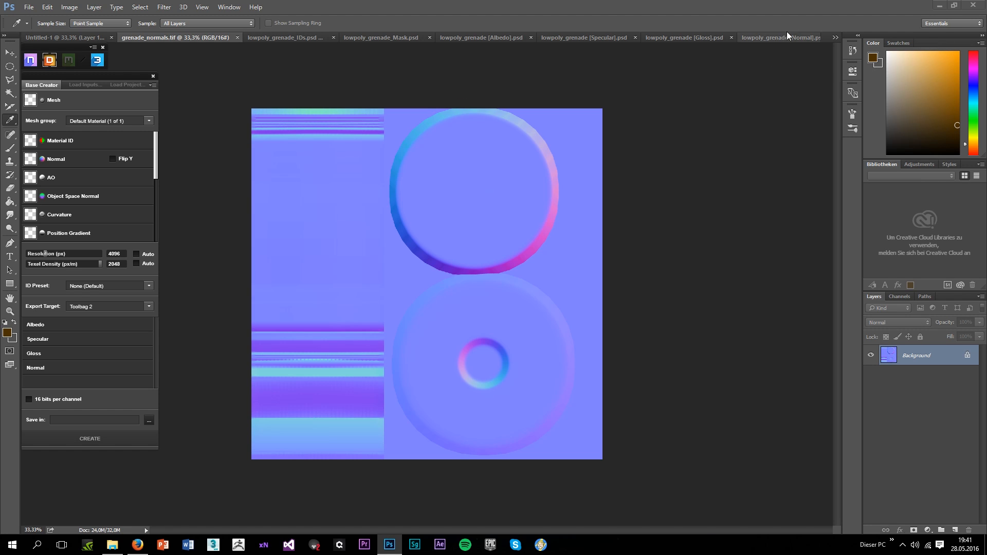
# Open the Dynamask Editor for the upper color fill in the handle folder and start a custom paint layer
pyautogui.click(770, 39)
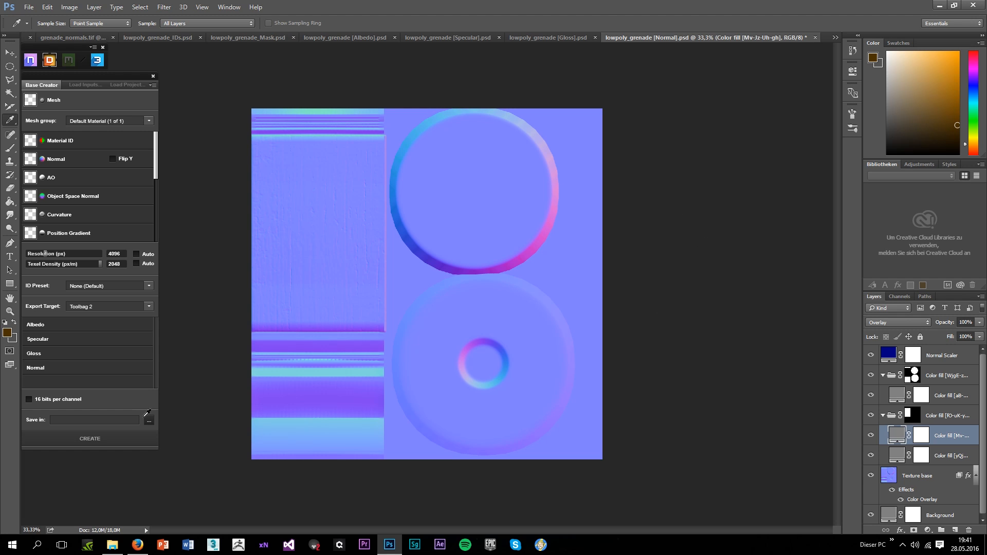
pyautogui.click(154, 76)
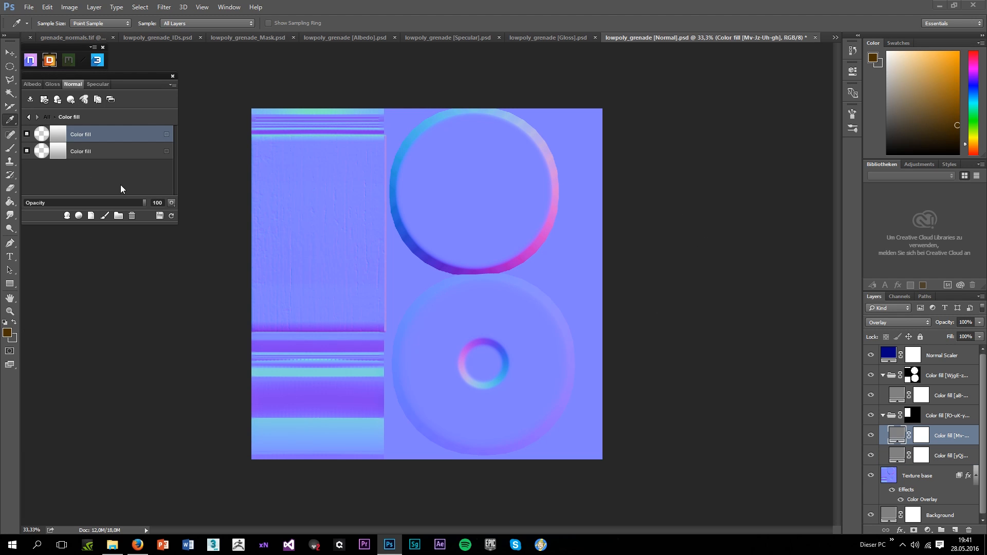
pyautogui.click(59, 143)
pyautogui.click(494, 311)
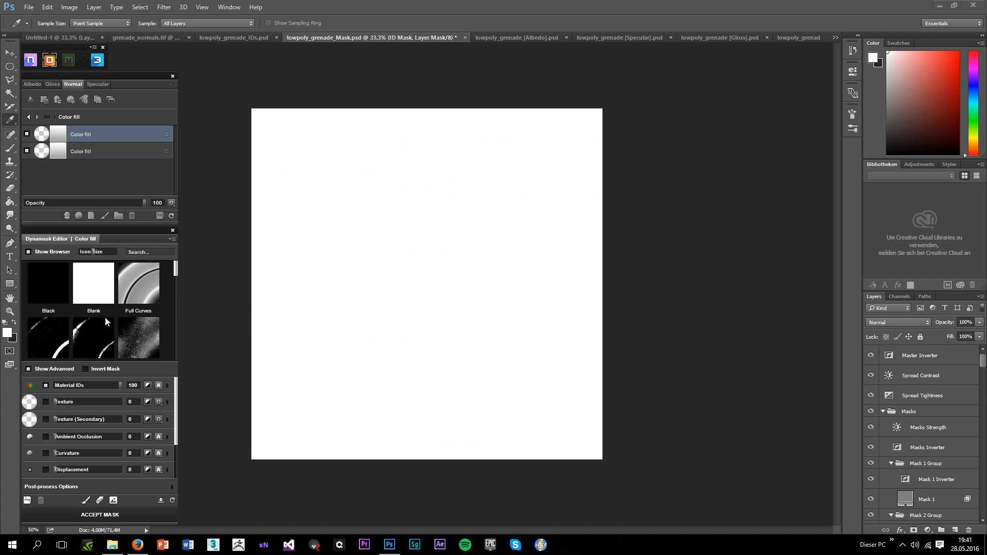
pyautogui.click(85, 502)
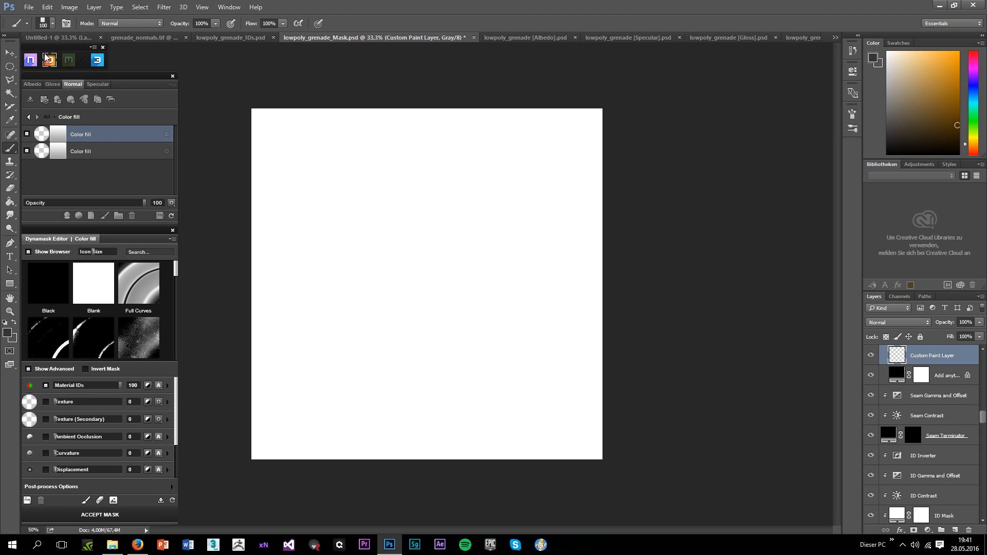
# Return to the Untitled-1 document, load Layer 1's wood-grain mask as a selection and check the mask on the canvas
pyautogui.click(58, 40)
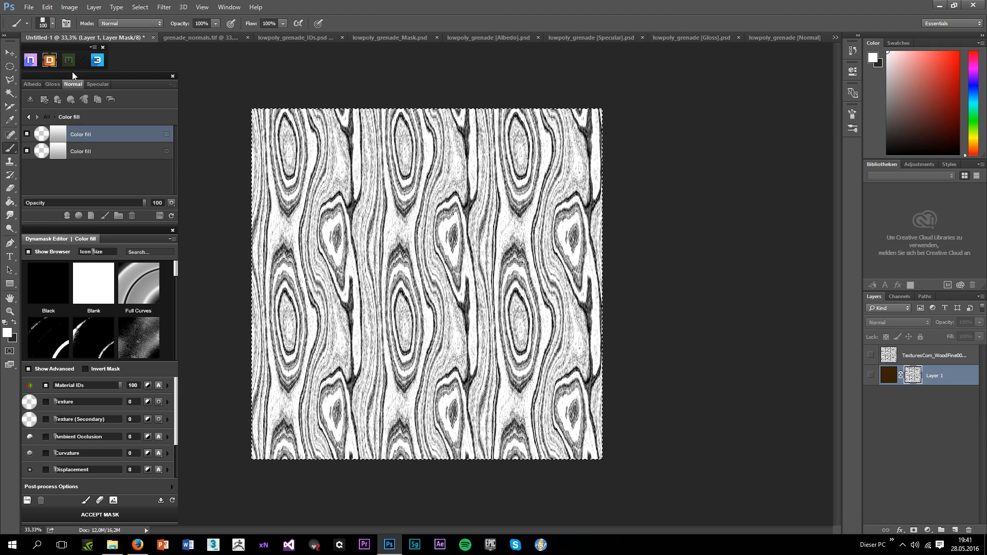
pyautogui.keyDown('ctrl'); pyautogui.click(913, 378); pyautogui.keyUp('ctrl')
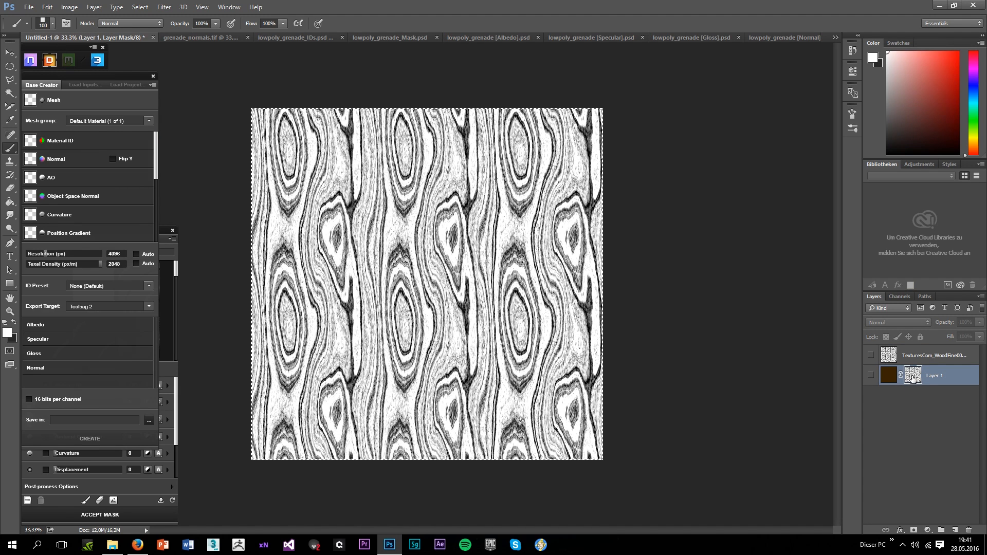
pyautogui.keyDown('alt'); pyautogui.click(912, 377); pyautogui.keyUp('alt')
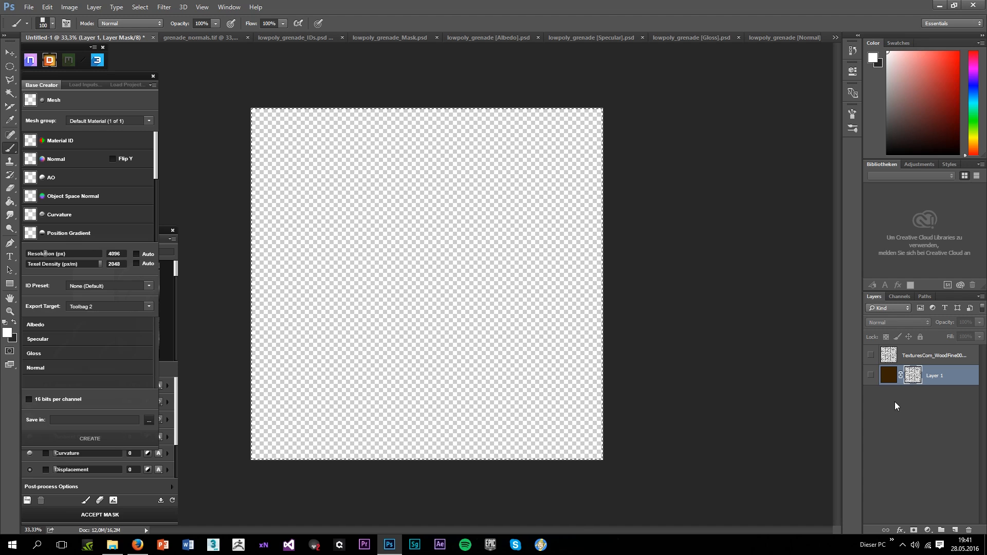
pyautogui.keyDown('alt'); pyautogui.click(912, 379); pyautogui.keyUp('alt')
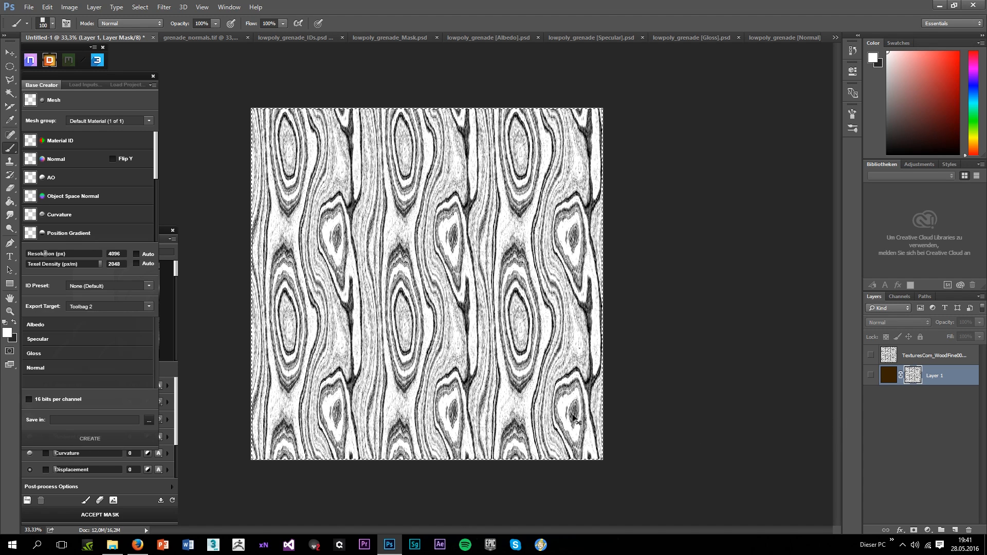
pyautogui.hotkey('ctrl', 'd')
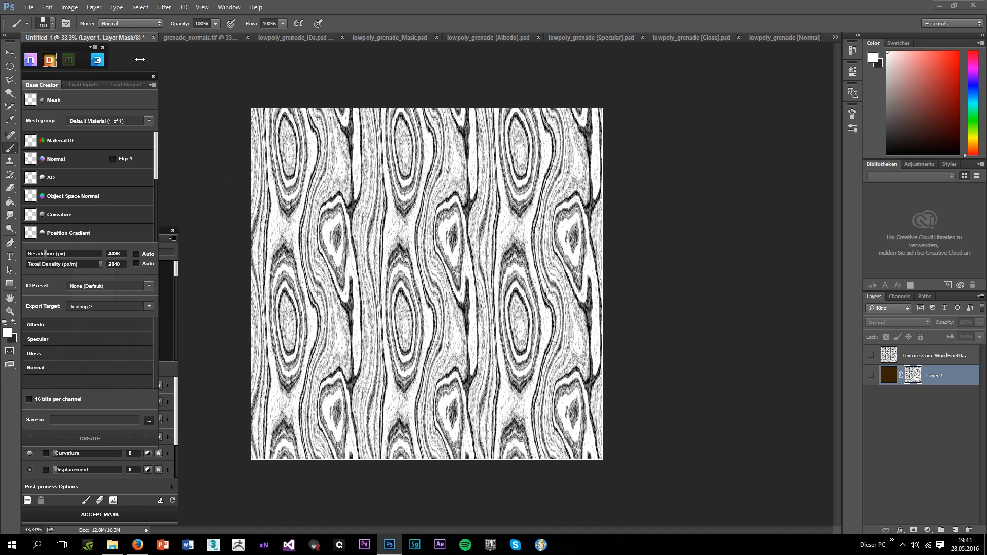
# Paint a dark test patch on the custom paint layer of lowpoly_grenade_Mask.psd and erase thin strips through it
pyautogui.click(152, 76)
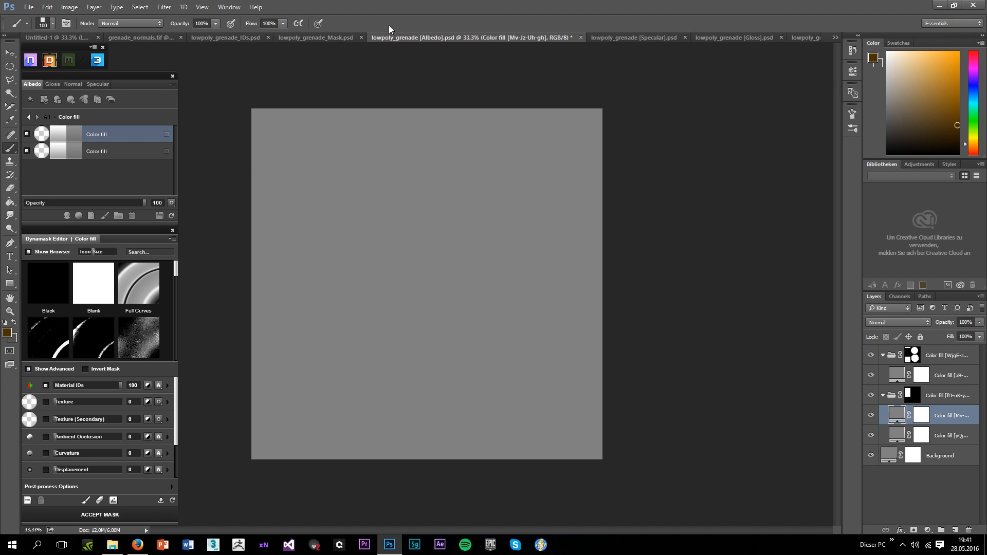
pyautogui.click(316, 39)
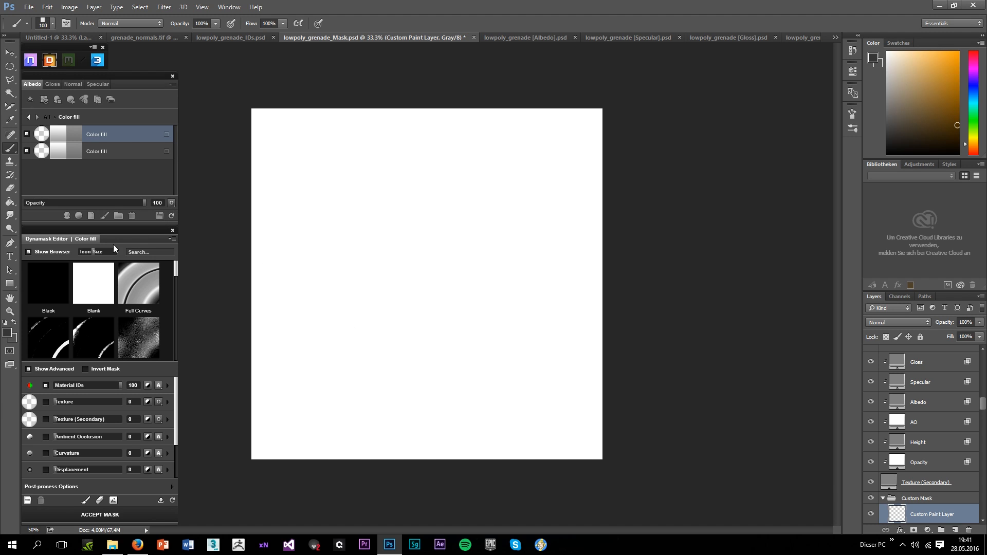
pyautogui.scroll(-3, 61, 310)
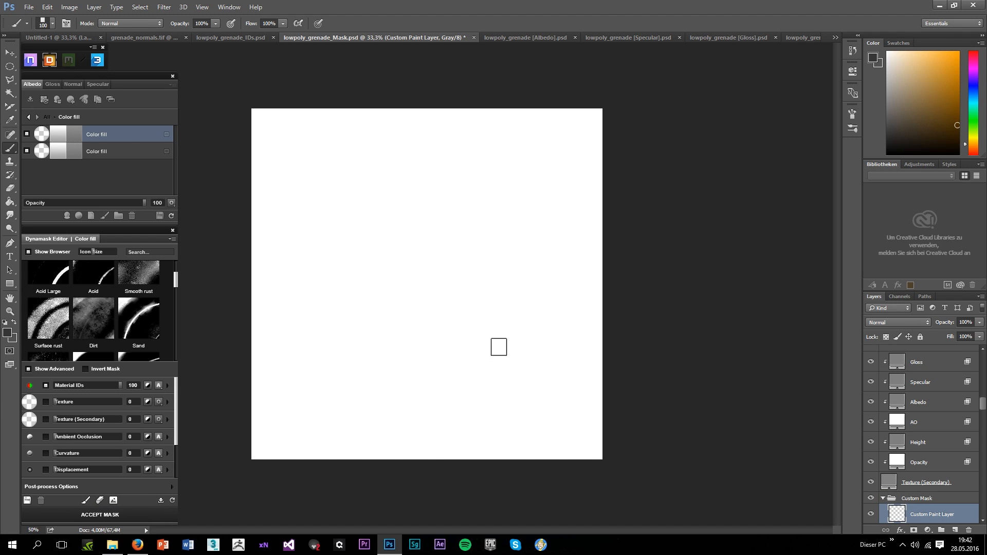
pyautogui.moveTo(441, 319)
pyautogui.mouseDown()
pyautogui.moveTo(449, 340)
pyautogui.moveTo(372, 334)
pyautogui.moveTo(427, 337)
pyautogui.mouseUp()
pyautogui.click(9, 188)
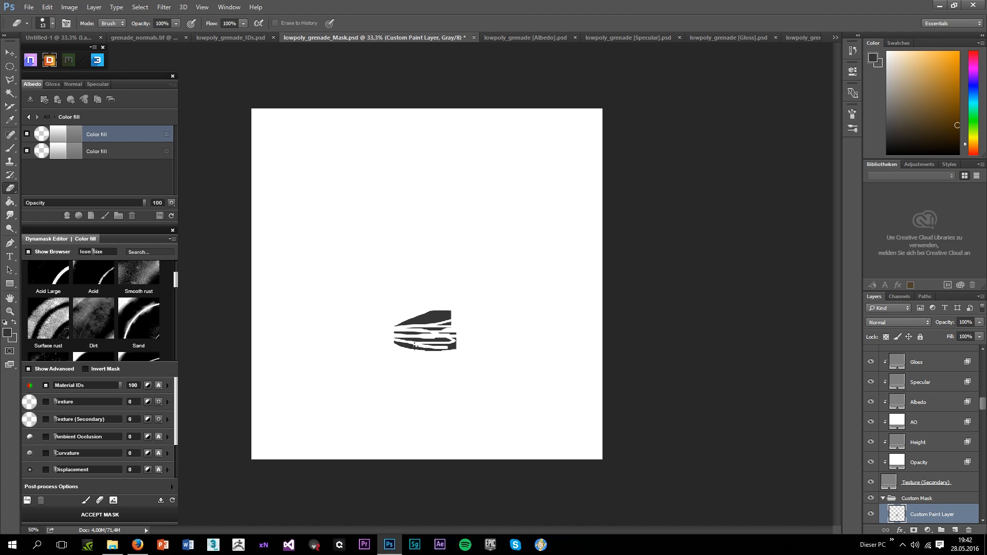
pyautogui.hotkey('ctrl', 'Tab')
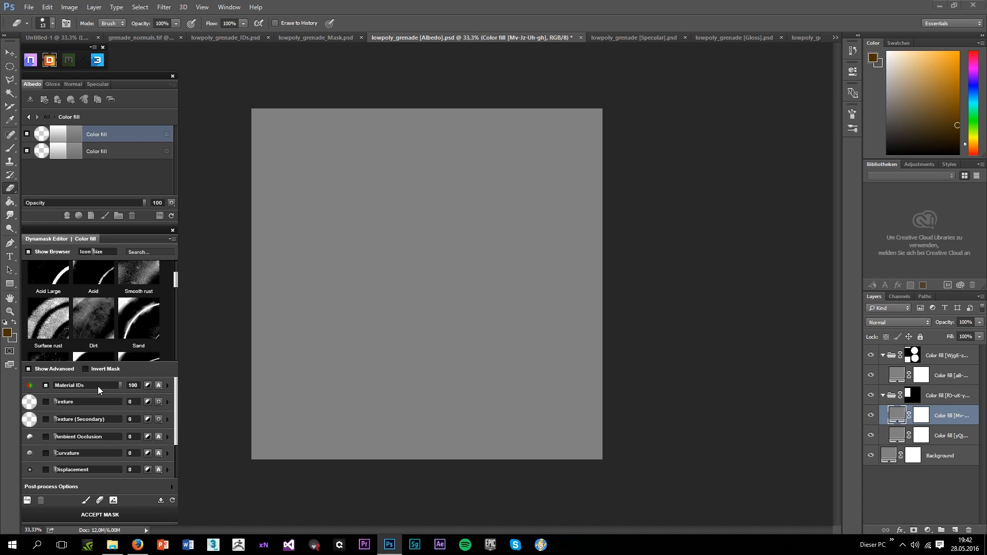
pyautogui.click(87, 500)
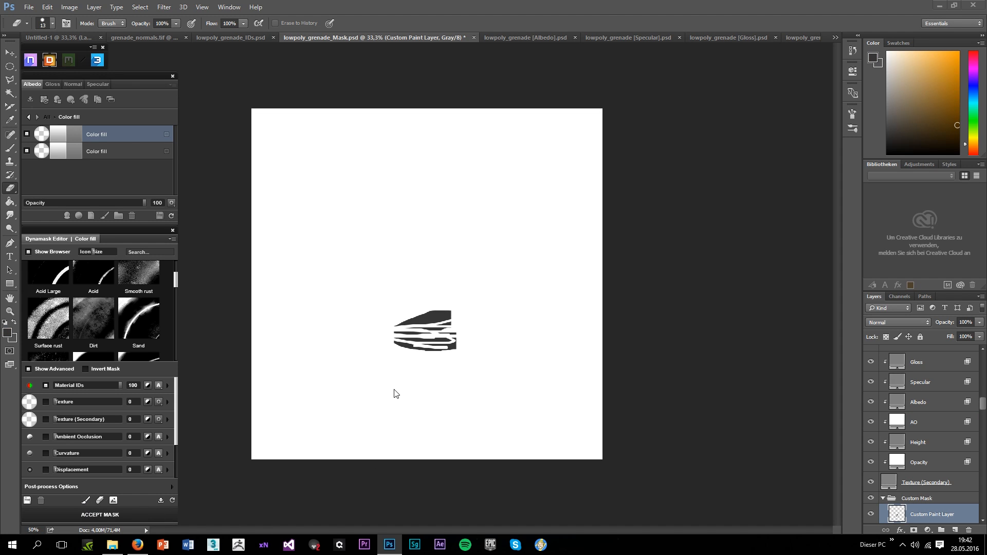
pyautogui.moveTo(400, 329); pyautogui.dragTo(410, 330)
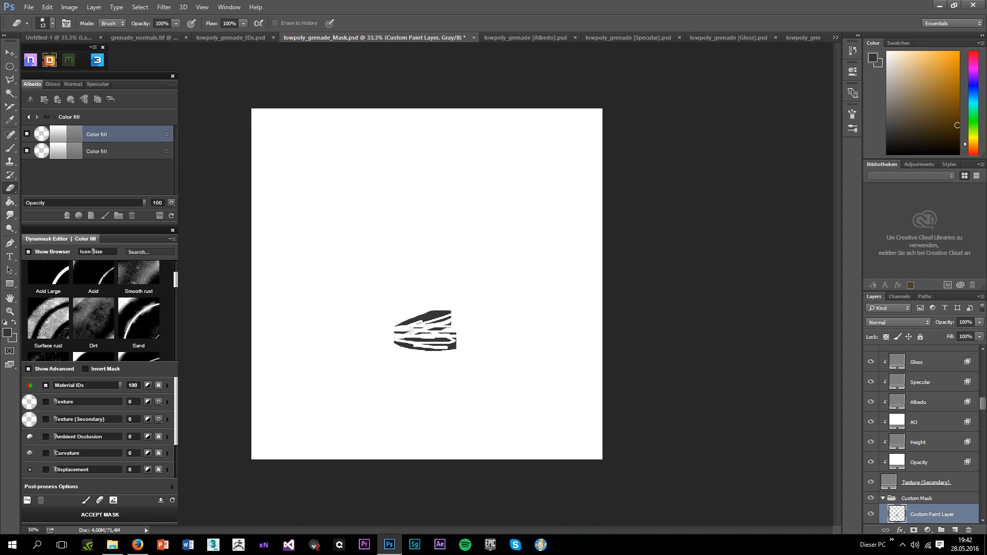
# Enlarge the eraser to 99 px and erase the whole test patch from the custom paint layer
pyautogui.click(55, 23)
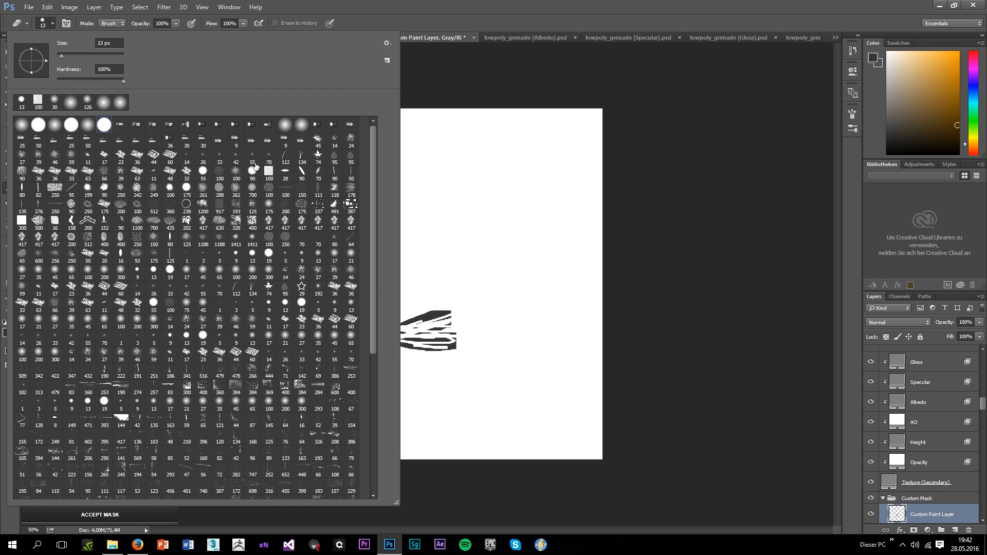
pyautogui.click(89, 56)
pyautogui.moveTo(469, 304)
pyautogui.mouseDown()
pyautogui.moveTo(499, 309)
pyautogui.moveTo(403, 330)
pyautogui.moveTo(424, 358)
pyautogui.moveTo(457, 349)
pyautogui.mouseUp()
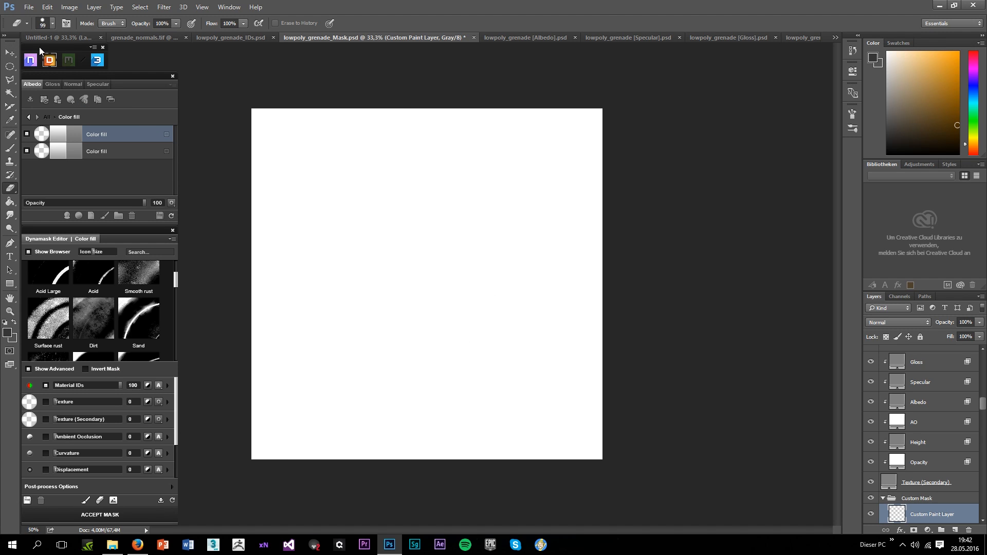
# Make Layer 1 visible in the Untitled-1 document and load its wood-grain mask as a selection, with the mask displayed on the canvas
pyautogui.click(63, 38)
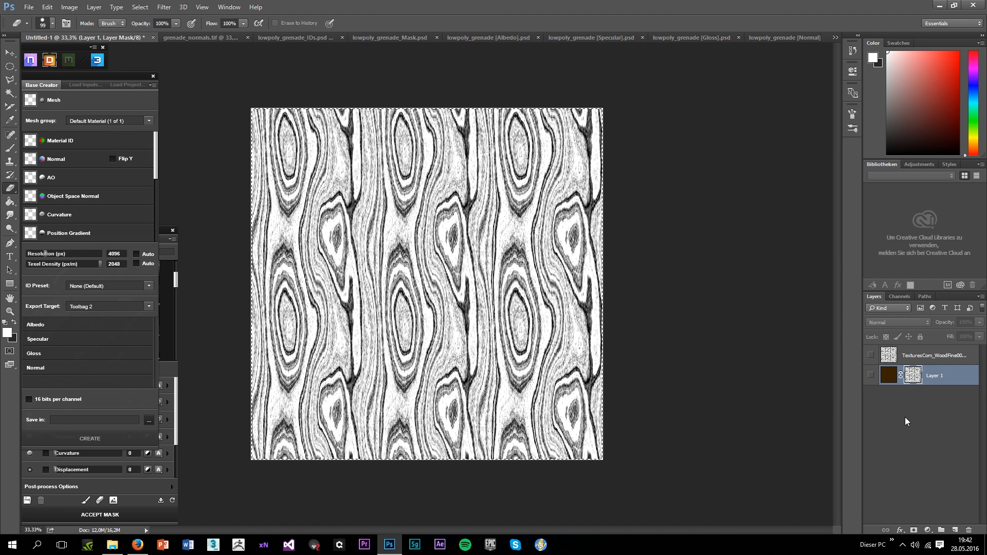
pyautogui.click(905, 418)
pyautogui.click(870, 376)
pyautogui.keyDown('ctrl'); pyautogui.click(914, 376); pyautogui.keyUp('ctrl')
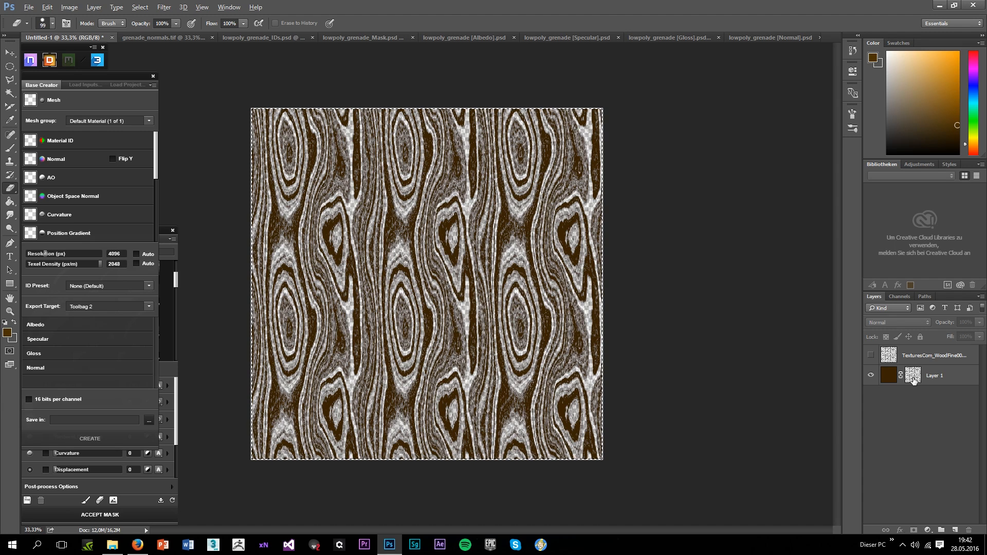
pyautogui.keyDown('alt'); pyautogui.click(913, 380); pyautogui.keyUp('alt')
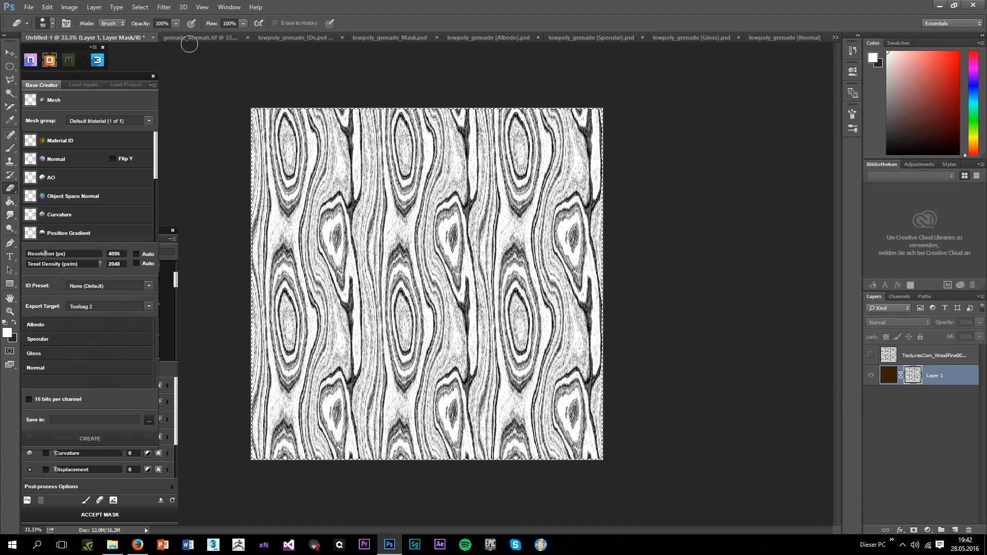
pyautogui.click(152, 76)
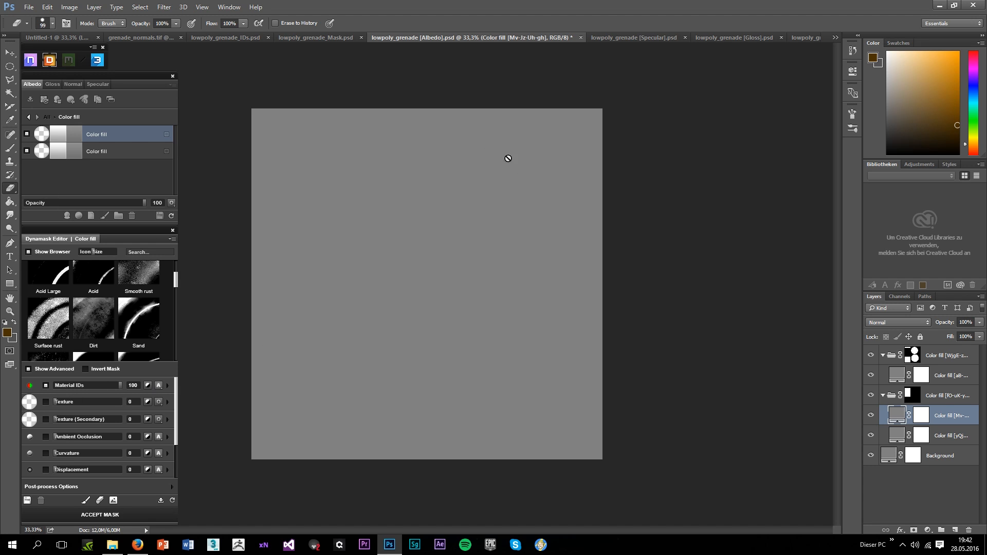
# Place the wood-grain pattern on the custom paint layer of lowpoly_grenade_Mask.psd, close Untitled-1 without saving and dismiss the Base Creator
pyautogui.click(308, 38)
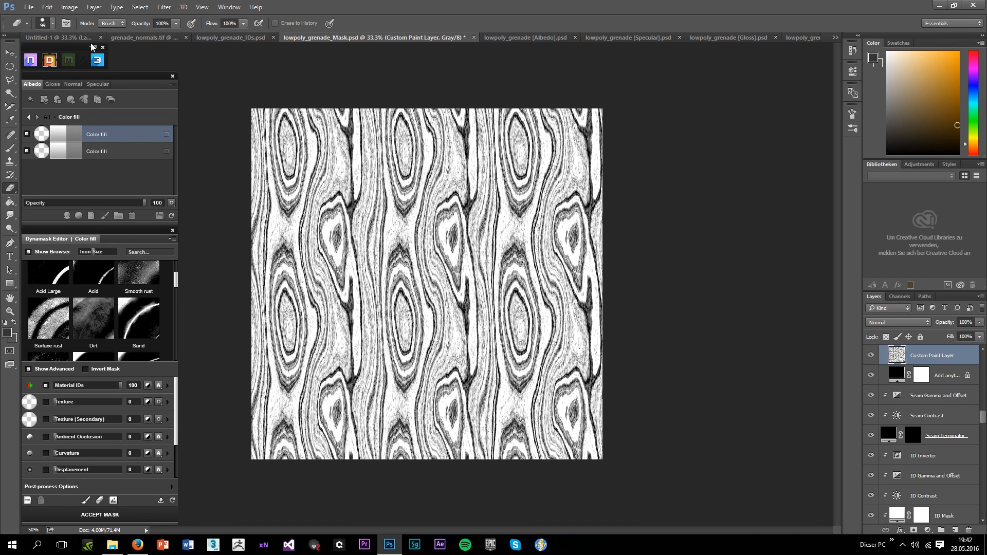
pyautogui.click(77, 38)
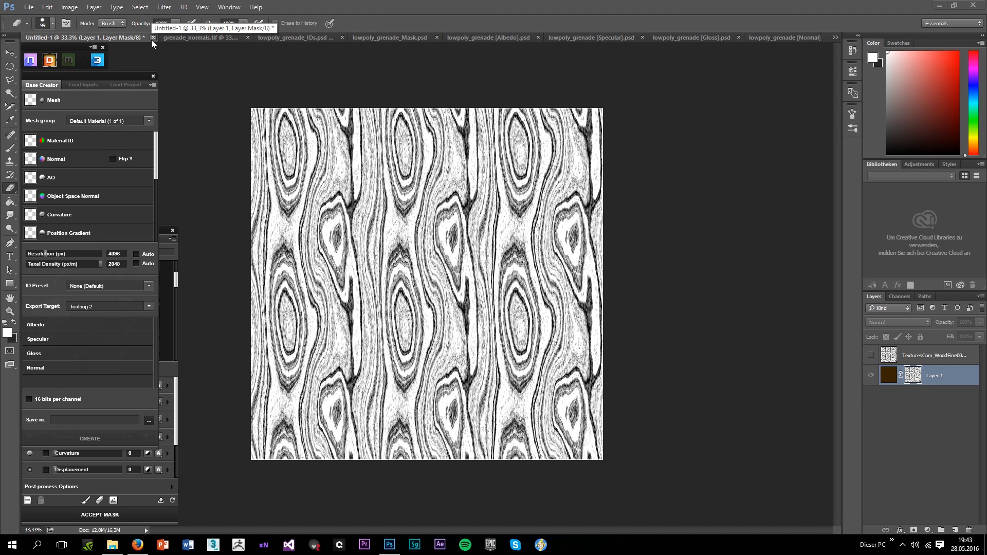
pyautogui.click(153, 37)
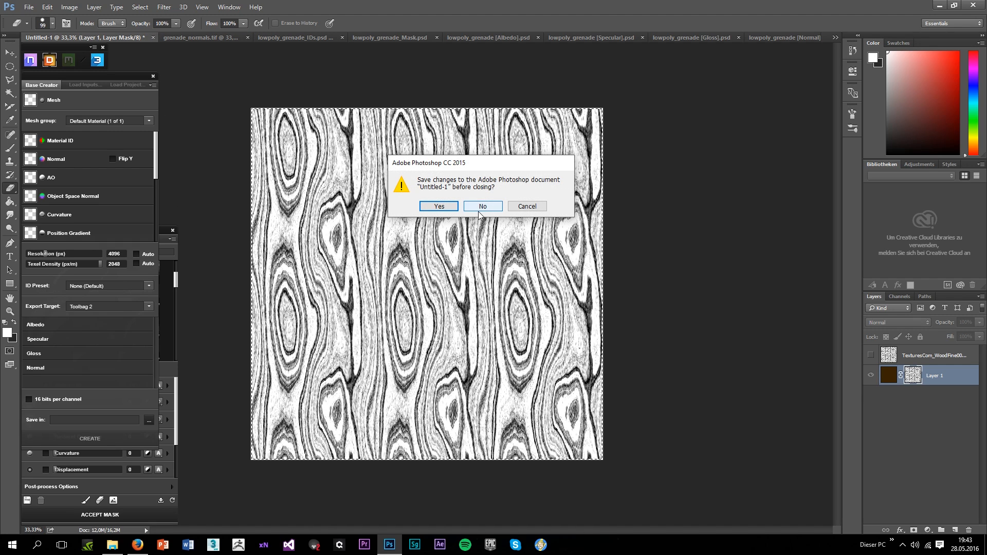
pyautogui.click(465, 207)
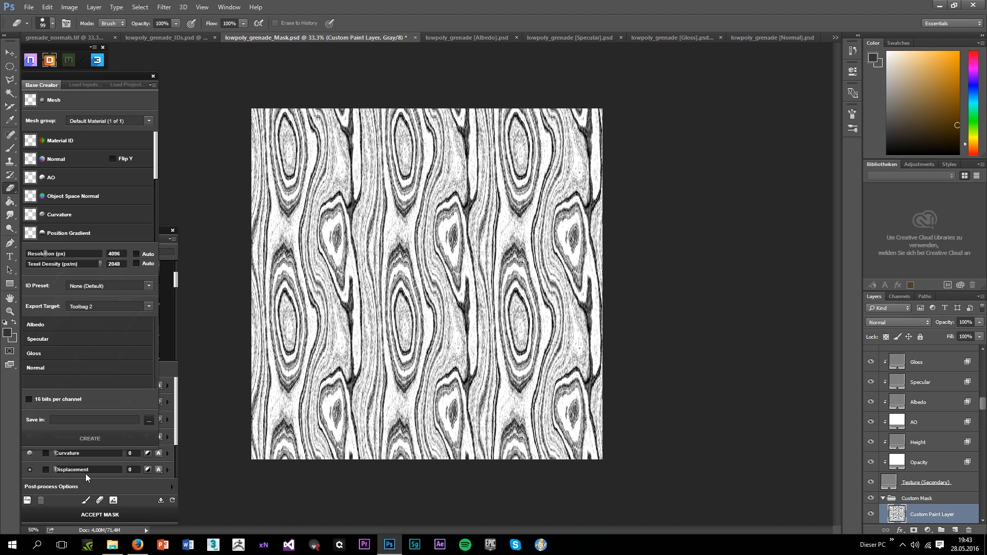
pyautogui.click(153, 78)
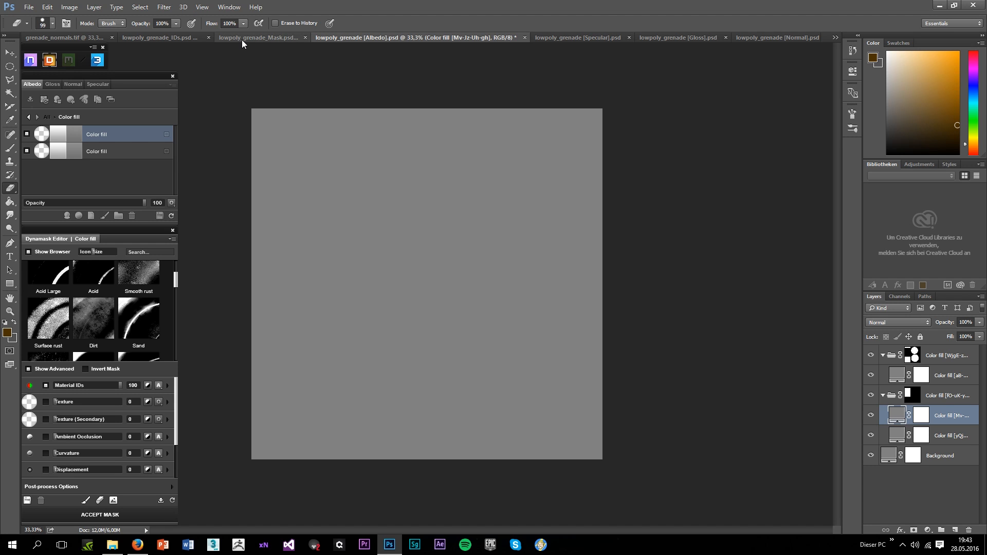
# Accept the wood-grain mask for the upper color fill and show the grenade in the 3D preview with the albedo map active
pyautogui.click(252, 38)
pyautogui.click(126, 514)
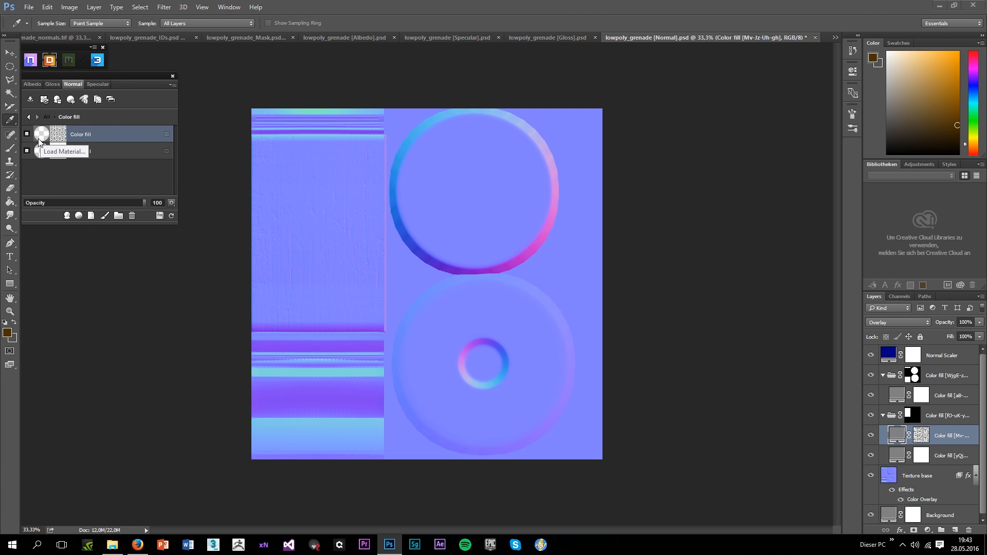
pyautogui.click(34, 87)
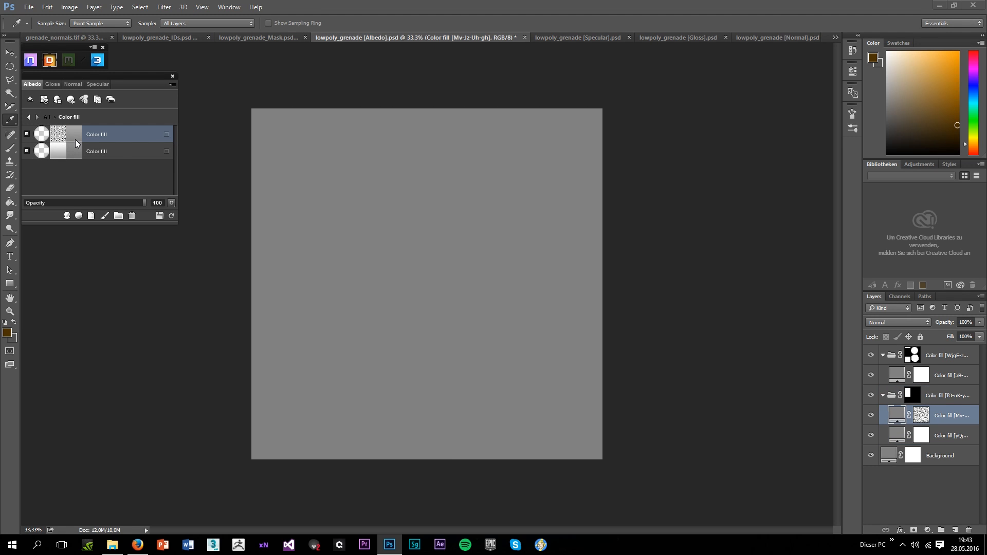
pyautogui.click(95, 61)
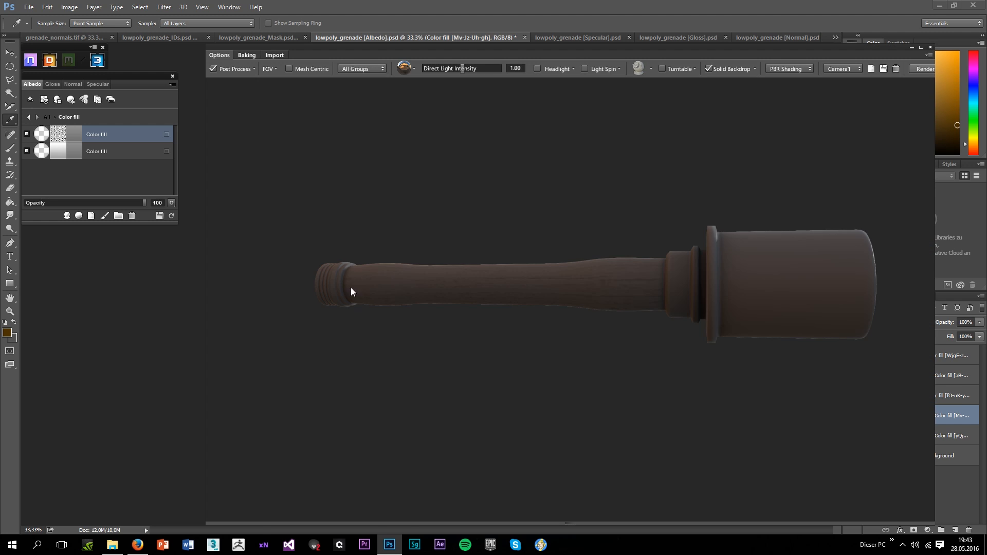
pyautogui.moveTo(445, 333); pyautogui.dragTo(727, 262)
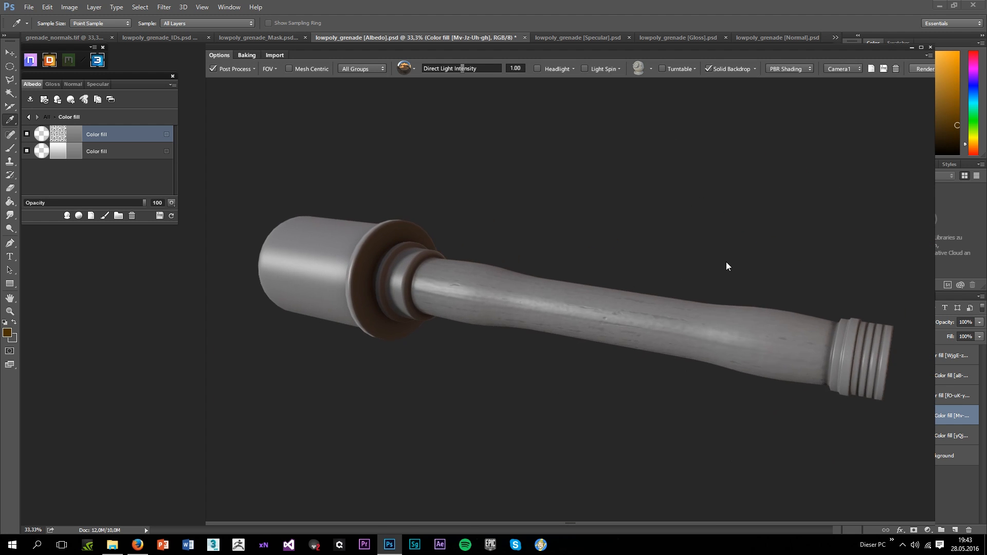
# Set the lower color fill's albedo to reddish brown 4d1801 and check it on the handle
pyautogui.doubleClick(81, 152)
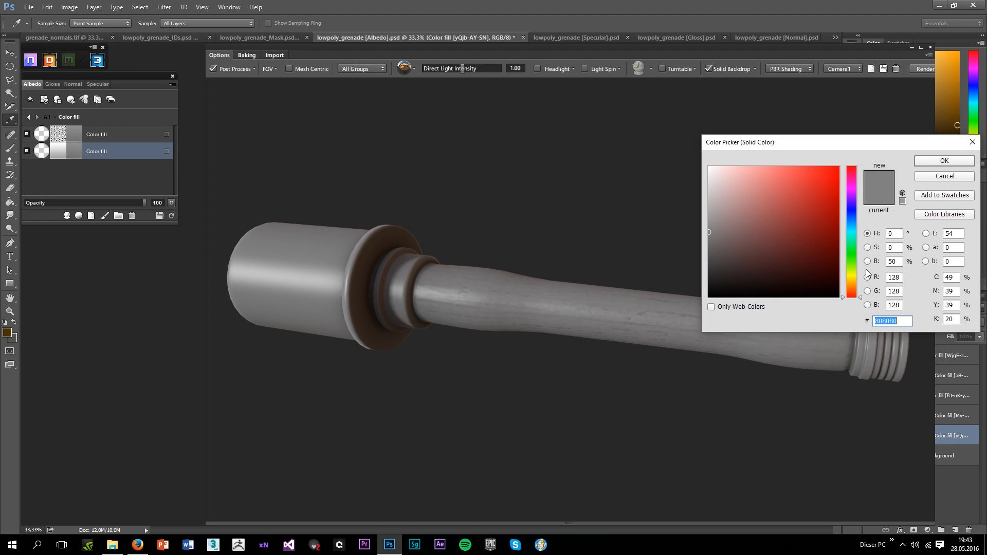
pyautogui.moveTo(851, 281); pyautogui.dragTo(851, 291)
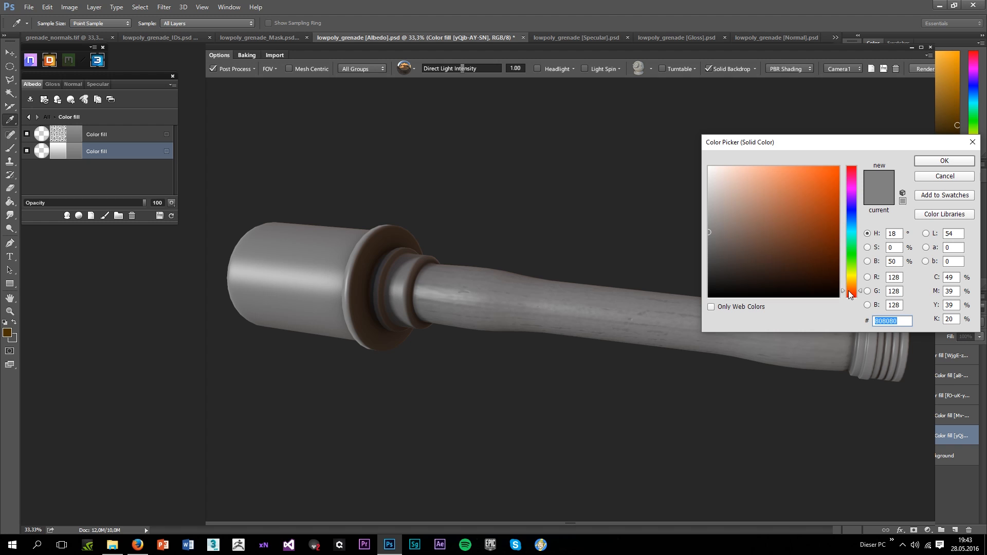
pyautogui.click(828, 259)
pyautogui.moveTo(828, 260); pyautogui.dragTo(837, 258)
pyautogui.click(925, 165)
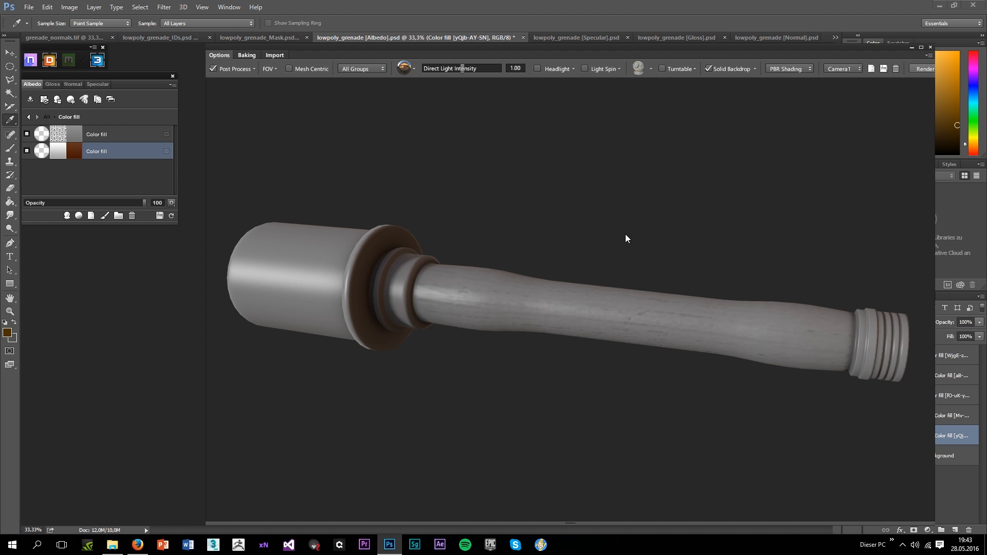
pyautogui.moveTo(623, 234); pyautogui.dragTo(565, 255)
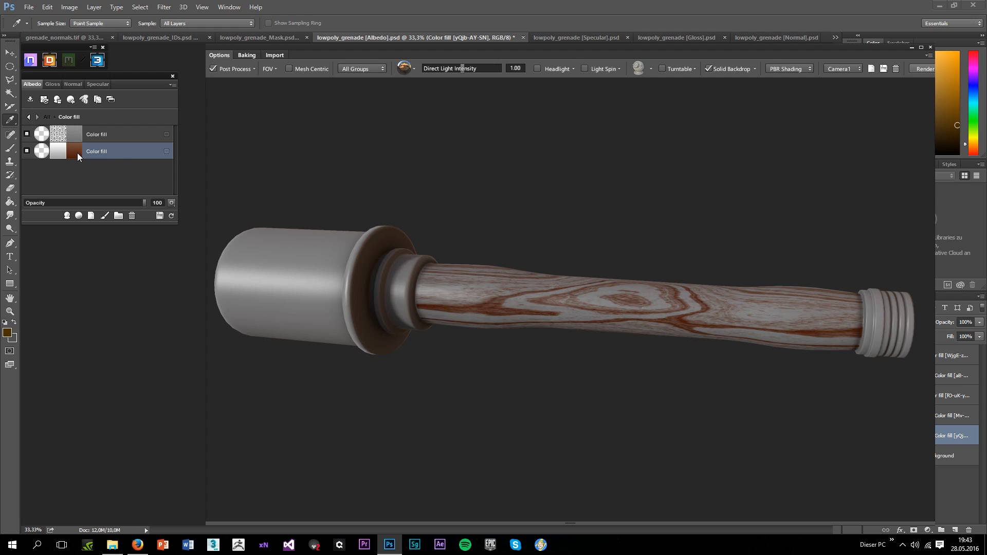
# Set the albedo of the upper color fill with the wood-grain mask to dark brown 331f02 and check the handle
pyautogui.click(58, 135)
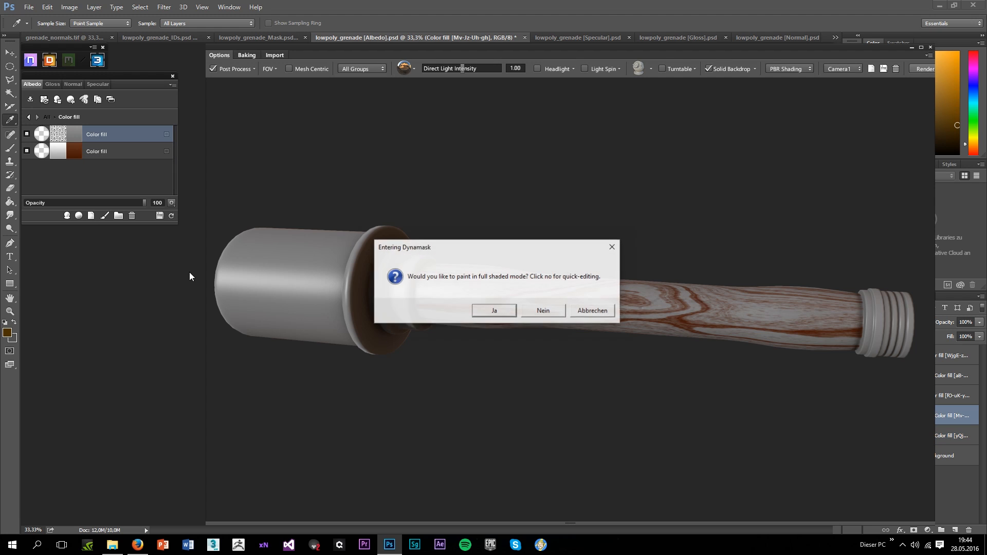
pyautogui.click(503, 313)
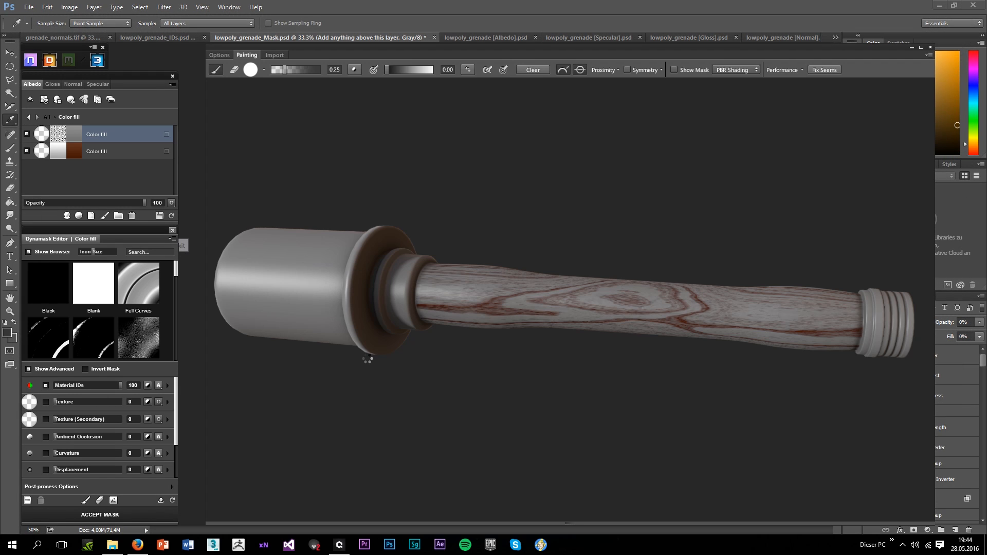
pyautogui.click(74, 138)
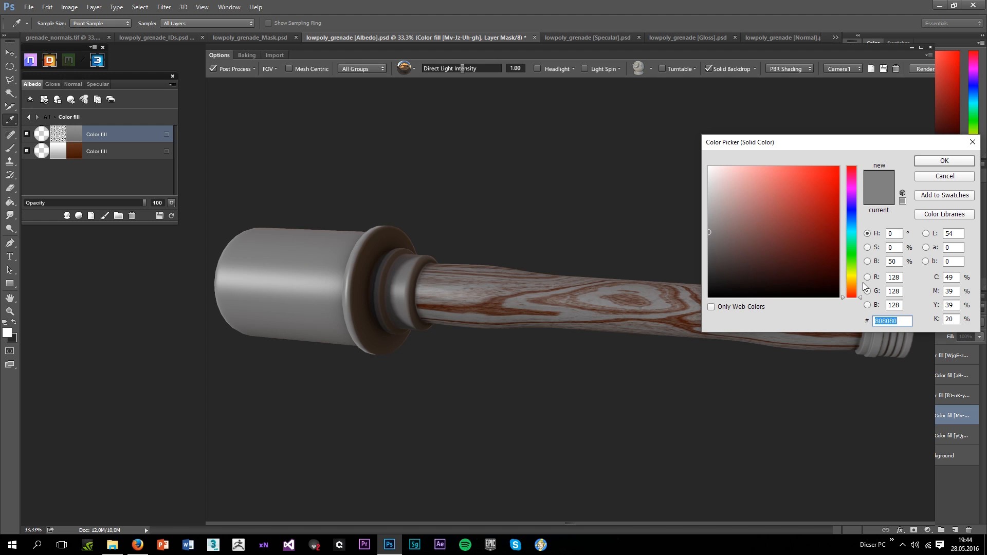
pyautogui.moveTo(852, 295); pyautogui.dragTo(835, 271)
pyautogui.click(944, 161)
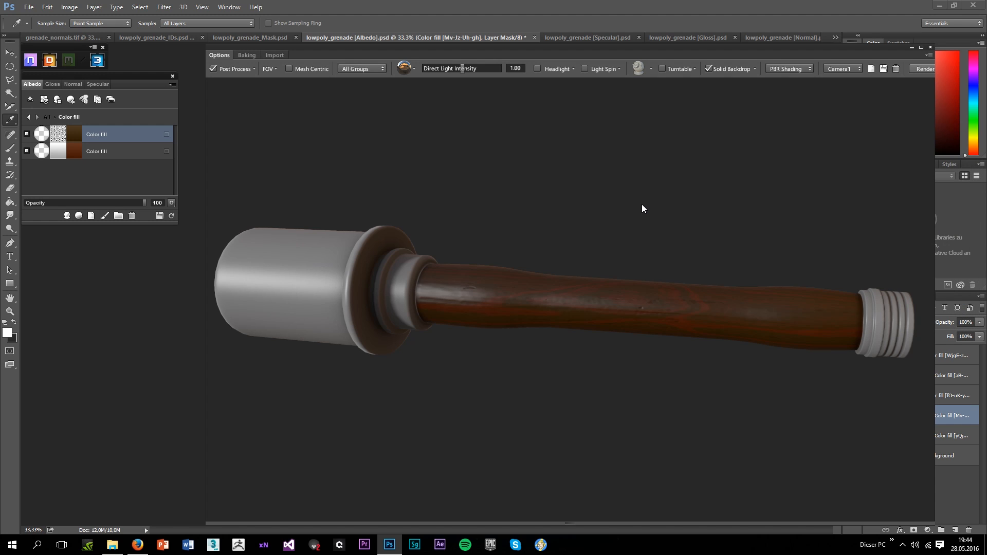
pyautogui.moveTo(626, 232); pyautogui.dragTo(612, 345)
# Change the lower color fill's albedo to orange b96400 and inspect the grain on the handle
pyautogui.doubleClick(74, 152)
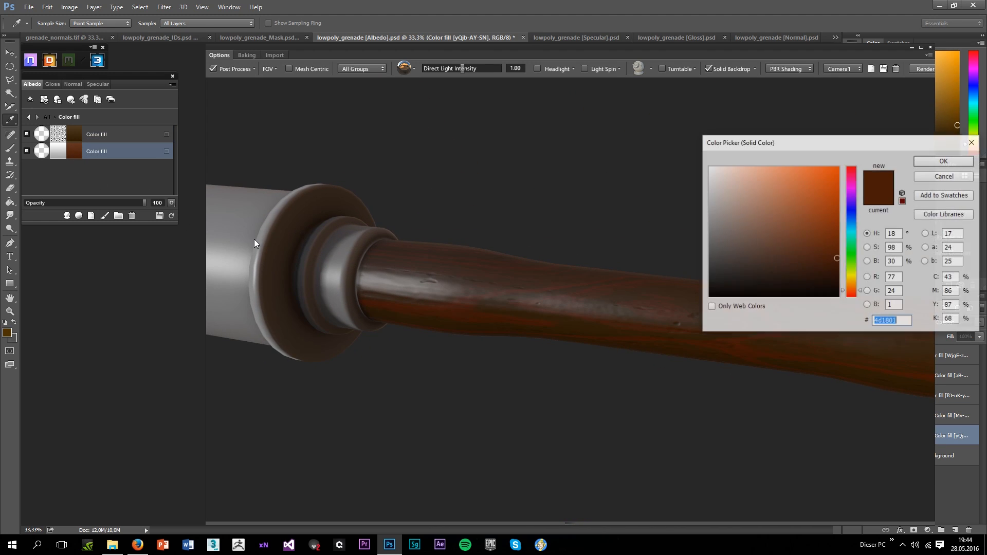
pyautogui.moveTo(854, 293)
pyautogui.mouseDown()
pyautogui.moveTo(843, 285)
pyautogui.moveTo(842, 202)
pyautogui.mouseUp()
pyautogui.click(952, 161)
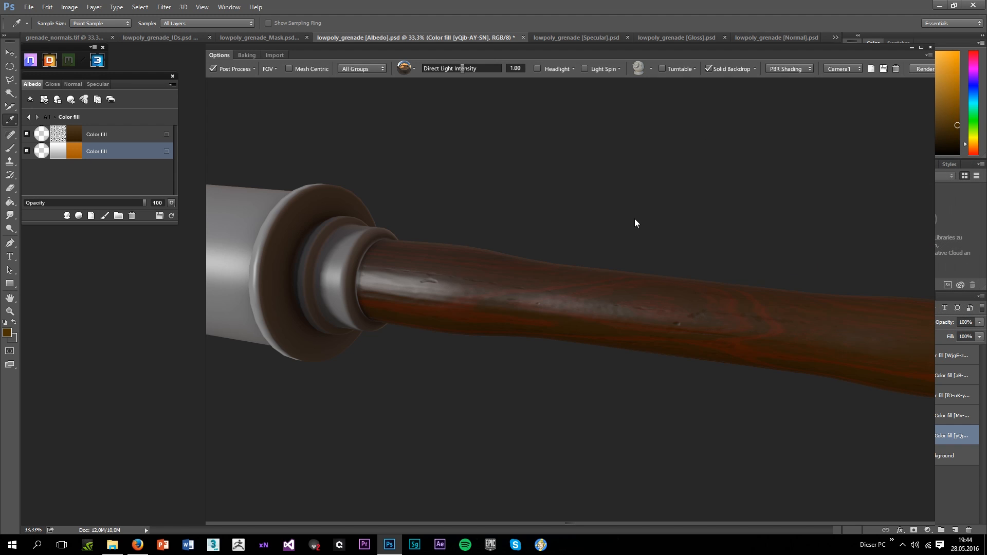
pyautogui.moveTo(635, 220)
pyautogui.mouseDown()
pyautogui.moveTo(617, 243)
pyautogui.moveTo(636, 239)
pyautogui.mouseUp()
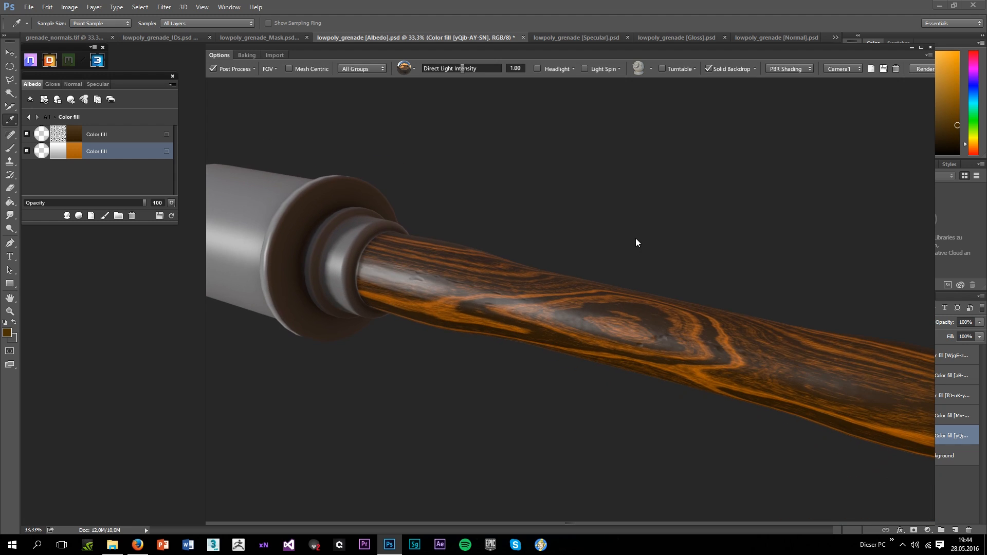
# Change the upper color fill's albedo to bright orange d37c00 and view the handle from another angle
pyautogui.doubleClick(74, 131)
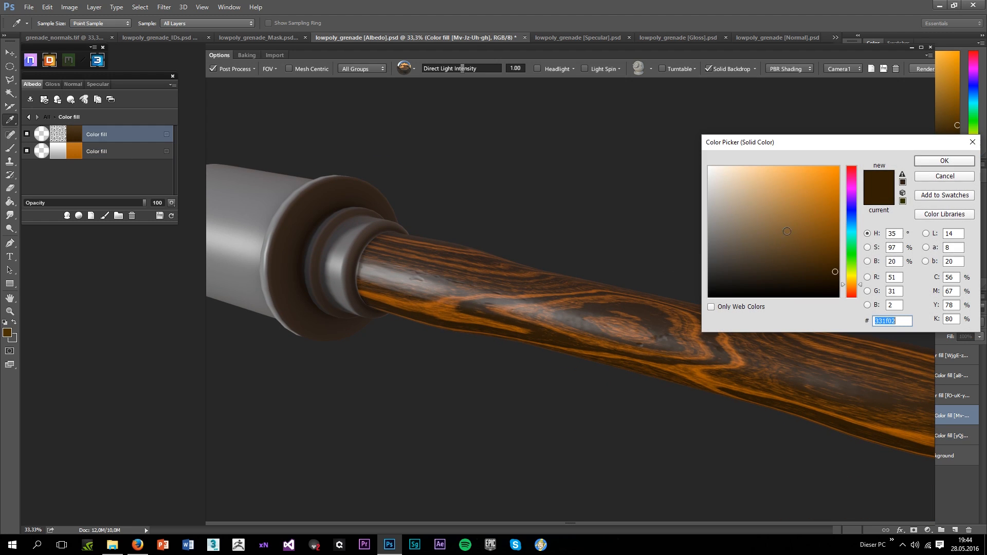
pyautogui.moveTo(834, 263); pyautogui.dragTo(842, 185)
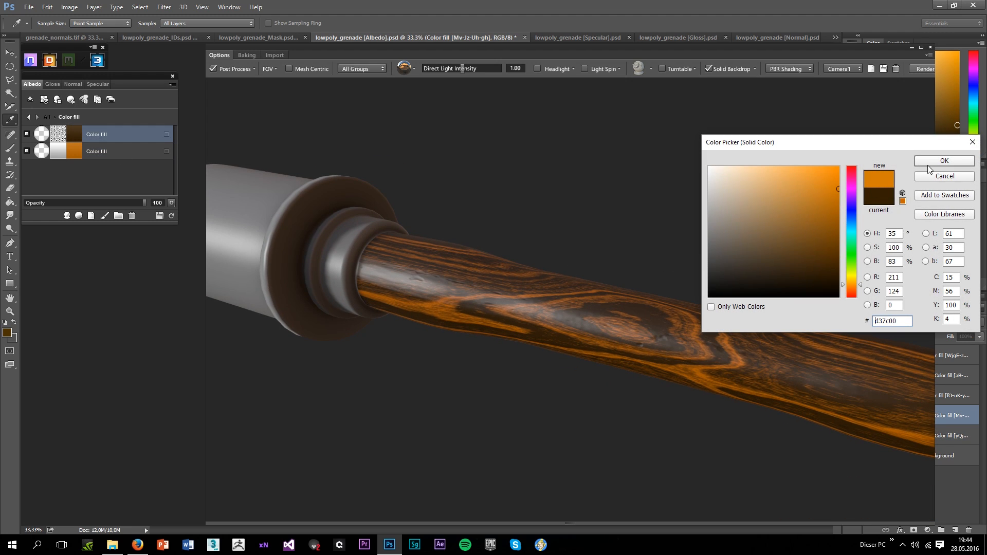
pyautogui.click(938, 162)
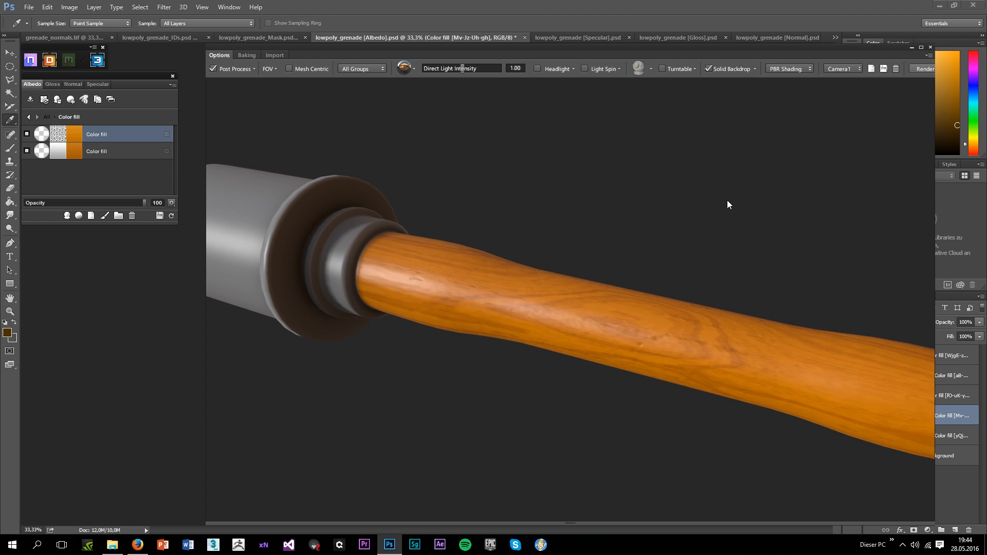
pyautogui.moveTo(726, 204); pyautogui.dragTo(570, 333)
# Examine the wood colour of the handle in the reference photo 007.jpg from the project's refs folder
pyautogui.click(112, 545)
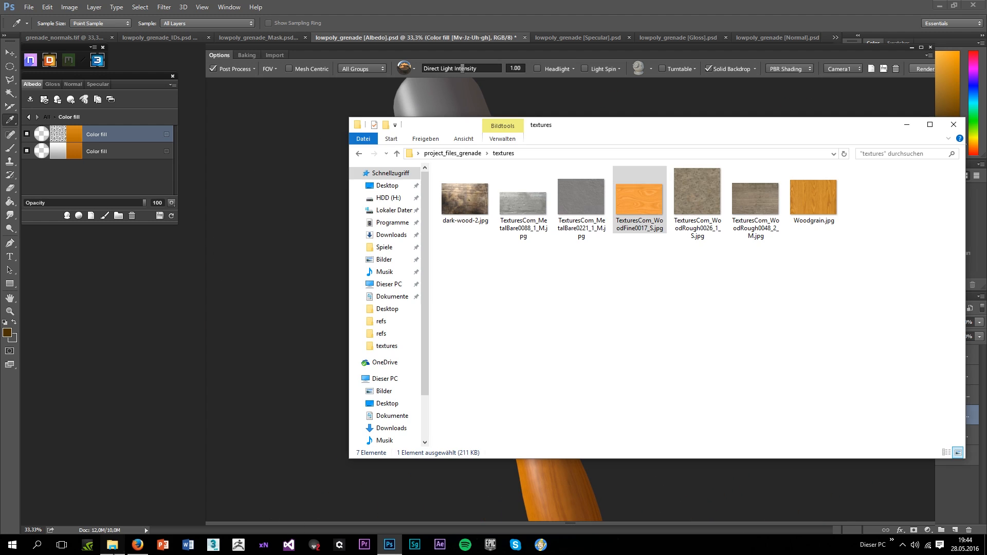
pyautogui.click(459, 154)
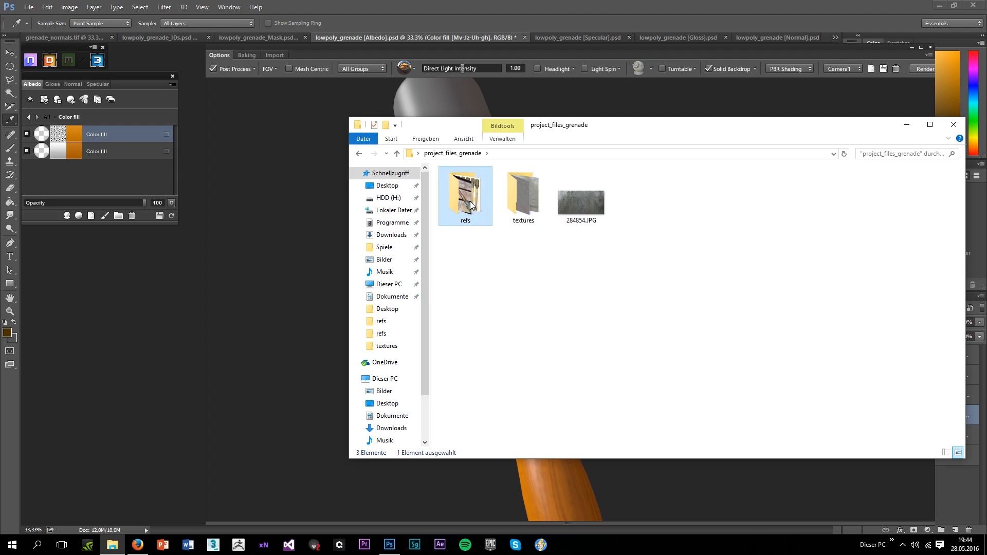
pyautogui.doubleClick(469, 199)
pyautogui.doubleClick(457, 184)
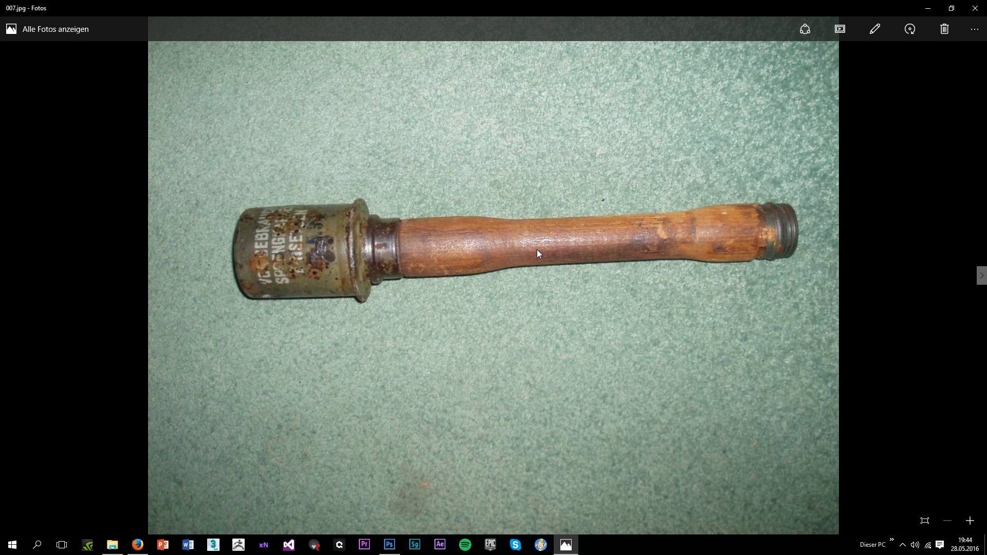
pyautogui.scroll(2, 478, 265)
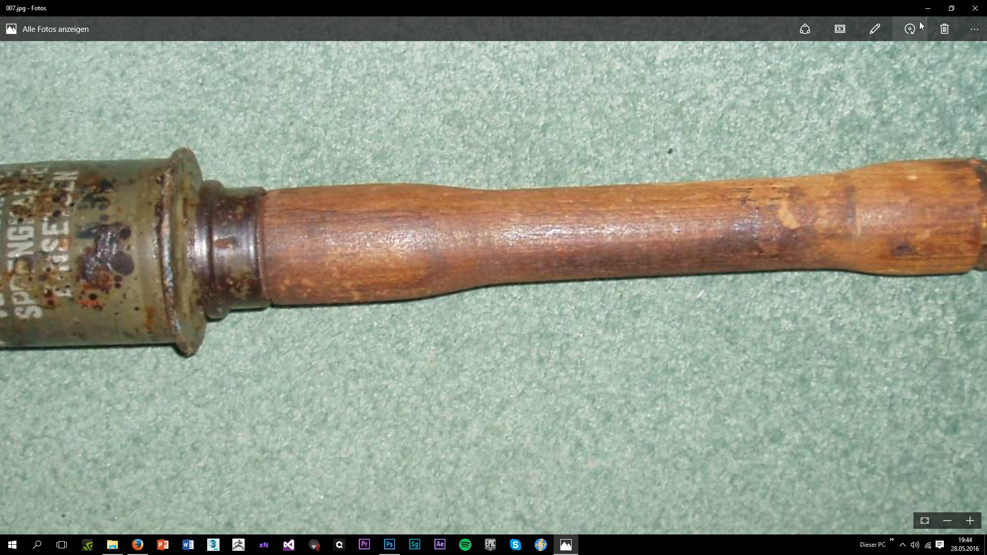
pyautogui.click(936, 8)
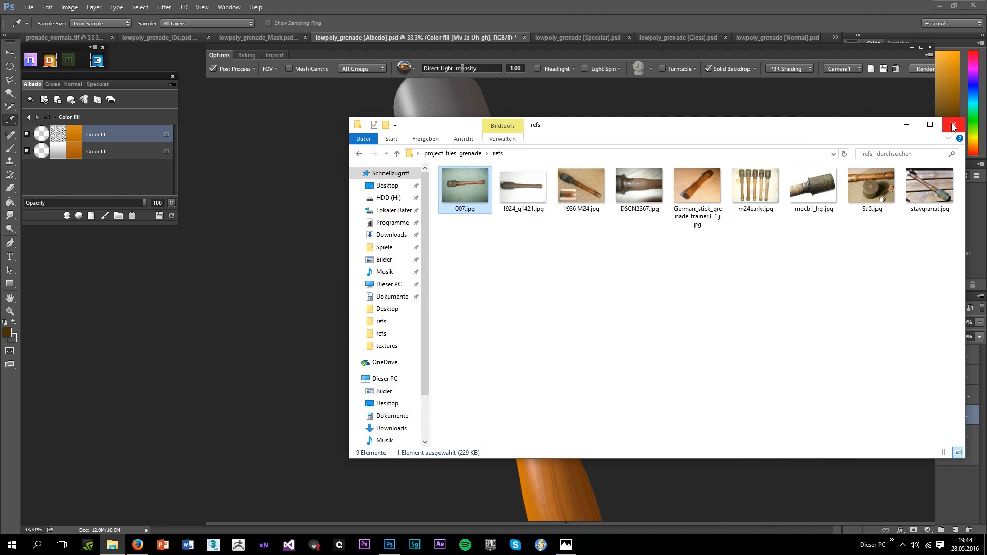
pyautogui.click(957, 125)
# Set the upper wood-grain color fill's albedo to a dark reddish brown and check the handle
pyautogui.click(75, 146)
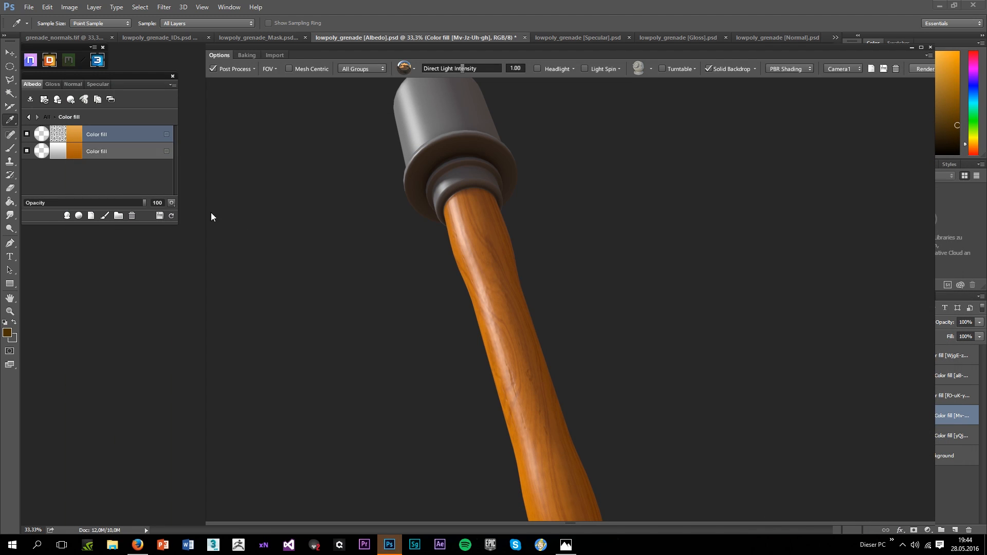
pyautogui.click(829, 264)
pyautogui.moveTo(830, 264)
pyautogui.mouseDown()
pyautogui.moveTo(836, 240)
pyautogui.moveTo(851, 289)
pyautogui.moveTo(829, 257)
pyautogui.moveTo(837, 260)
pyautogui.mouseUp()
pyautogui.click(940, 161)
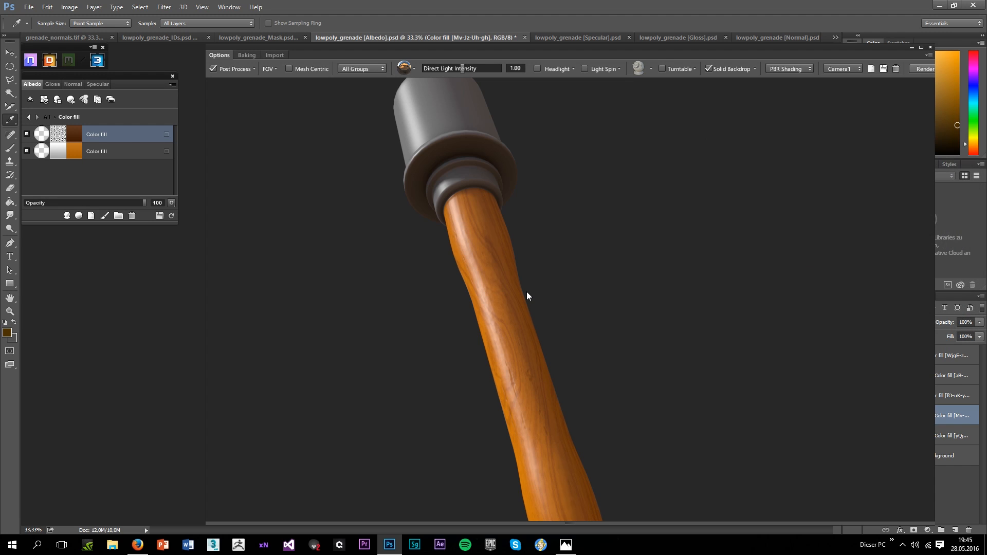
pyautogui.moveTo(527, 291); pyautogui.dragTo(242, 172)
# Set the lower color fill's albedo to very dark brown 351500
pyautogui.click(89, 155)
pyautogui.click(89, 156)
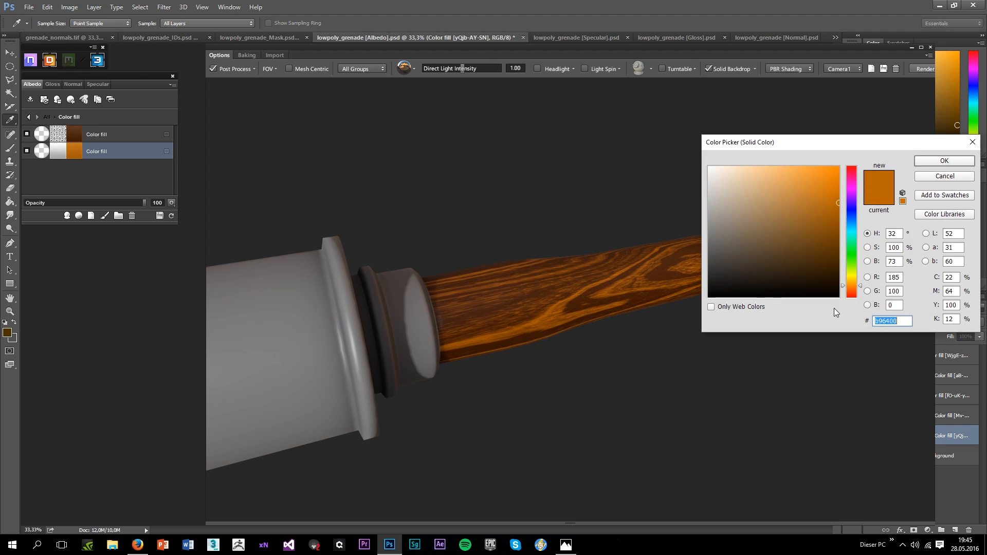
pyautogui.moveTo(848, 290); pyautogui.dragTo(839, 270)
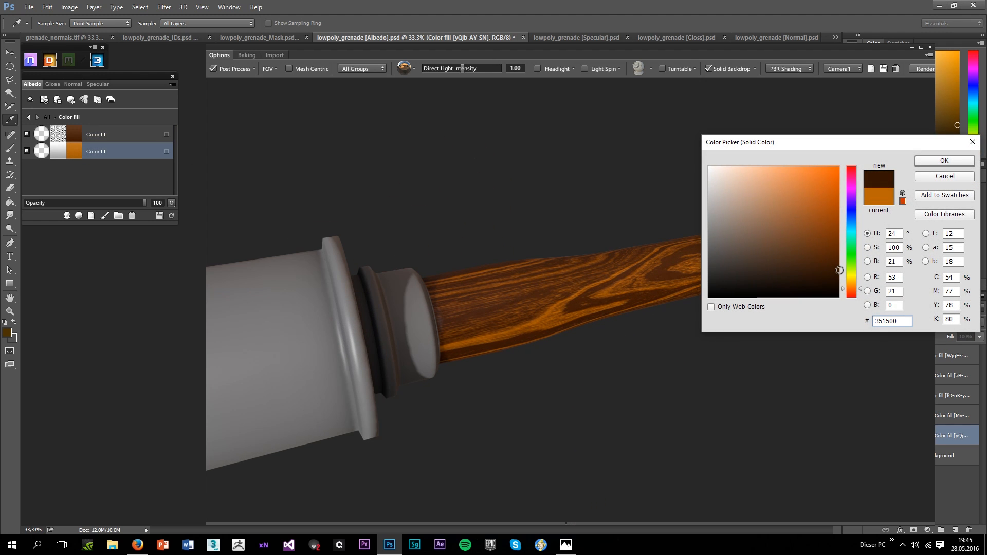
pyautogui.click(944, 161)
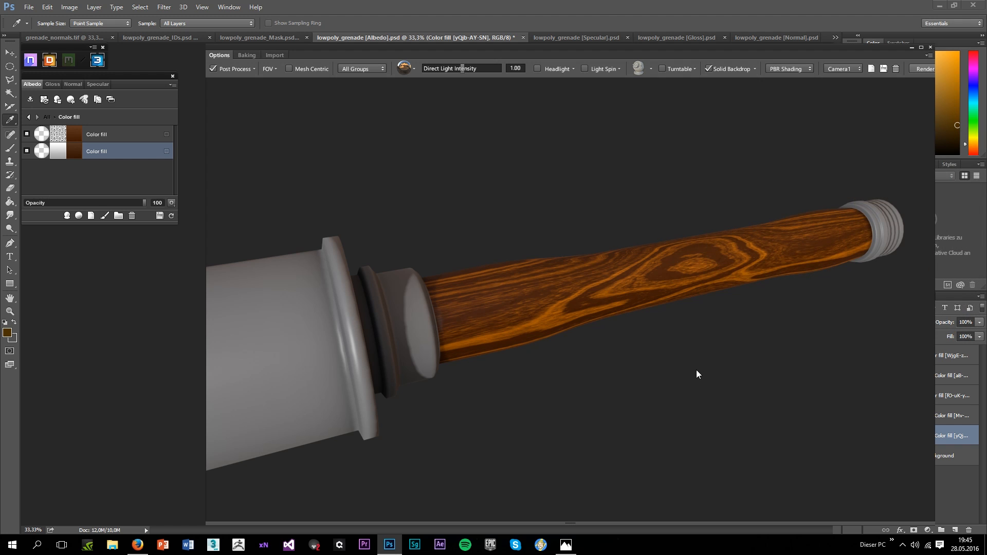
# Examine the brown wood handle in the 3D preview with the headlight on, and switch the headlight back off
pyautogui.moveTo(696, 370); pyautogui.dragTo(714, 331)
pyautogui.scroll(-3, 714, 330)
pyautogui.moveTo(709, 280); pyautogui.dragTo(574, 339)
pyautogui.click(537, 67)
pyautogui.moveTo(514, 134); pyautogui.dragTo(554, 183)
pyautogui.scroll(3, 550, 169)
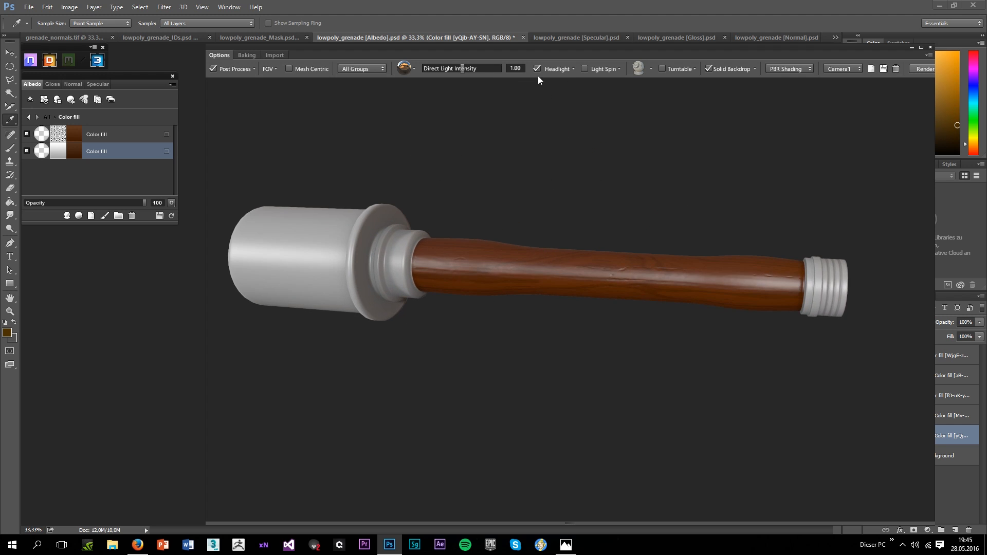
pyautogui.click(537, 67)
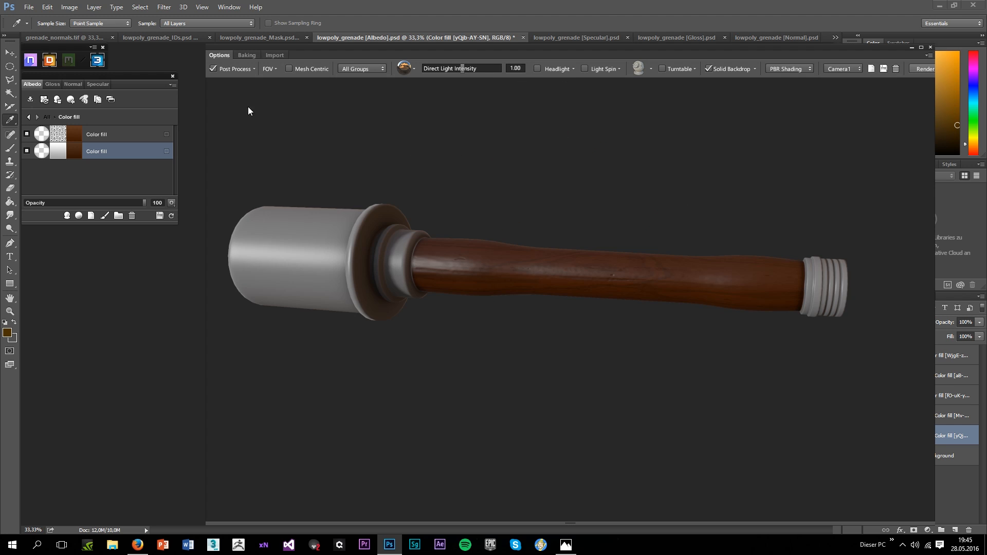
# Test the upper wood-grain color fill's gloss up to the maximum on the handle and settle on a value slightly below the middle
pyautogui.click(58, 86)
pyautogui.moveTo(506, 208); pyautogui.dragTo(617, 196)
pyautogui.scroll(5, 432, 229)
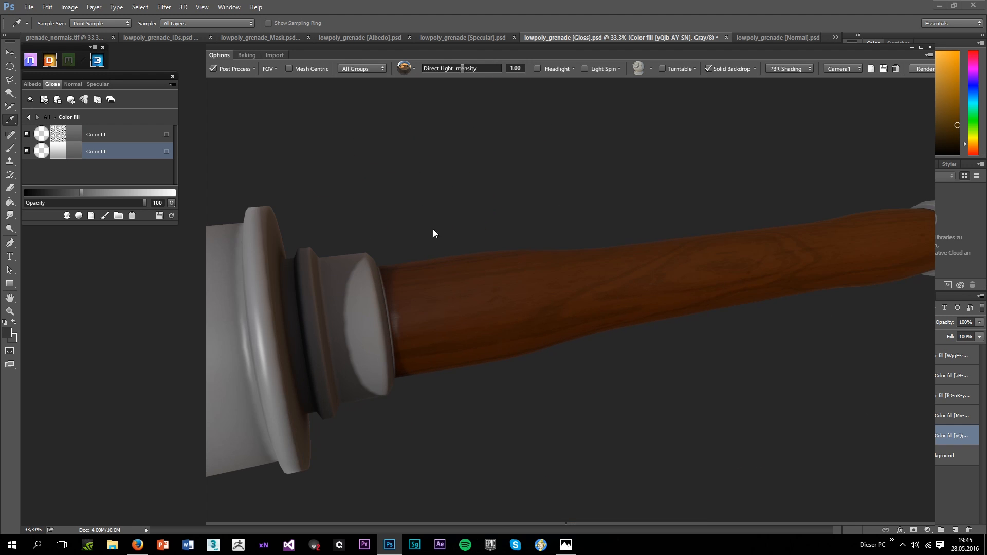
pyautogui.click(97, 133)
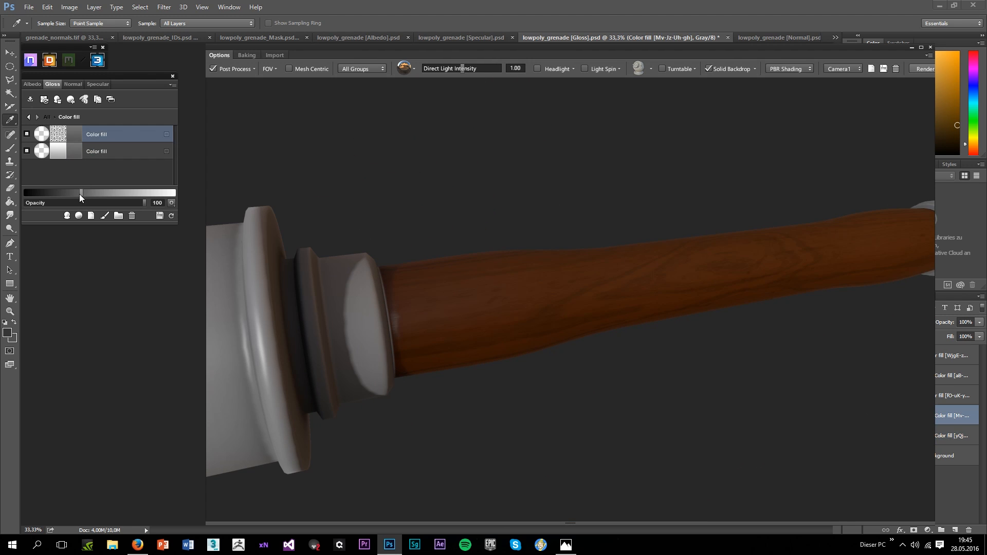
pyautogui.moveTo(82, 194); pyautogui.dragTo(105, 199)
pyautogui.moveTo(561, 177); pyautogui.dragTo(447, 184)
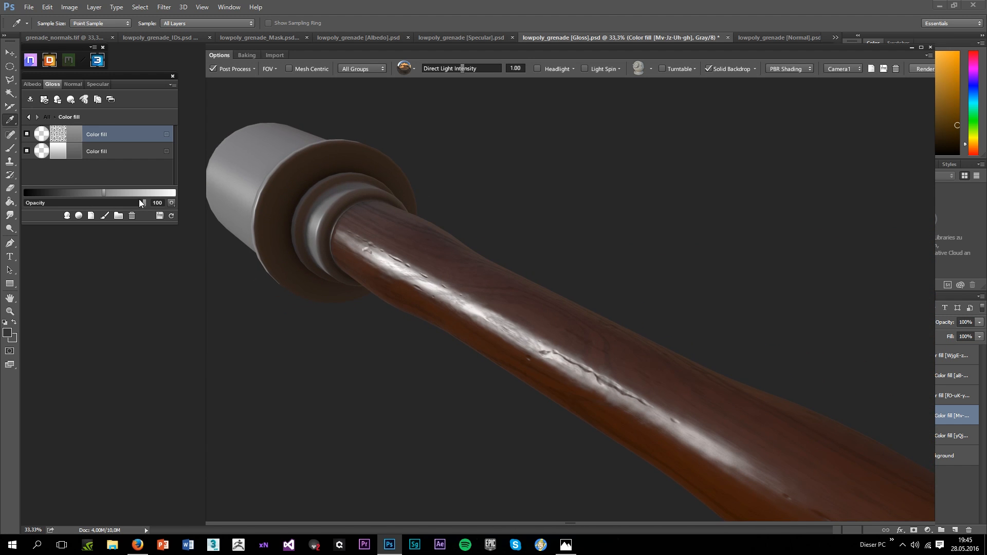
pyautogui.moveTo(107, 193); pyautogui.dragTo(175, 194)
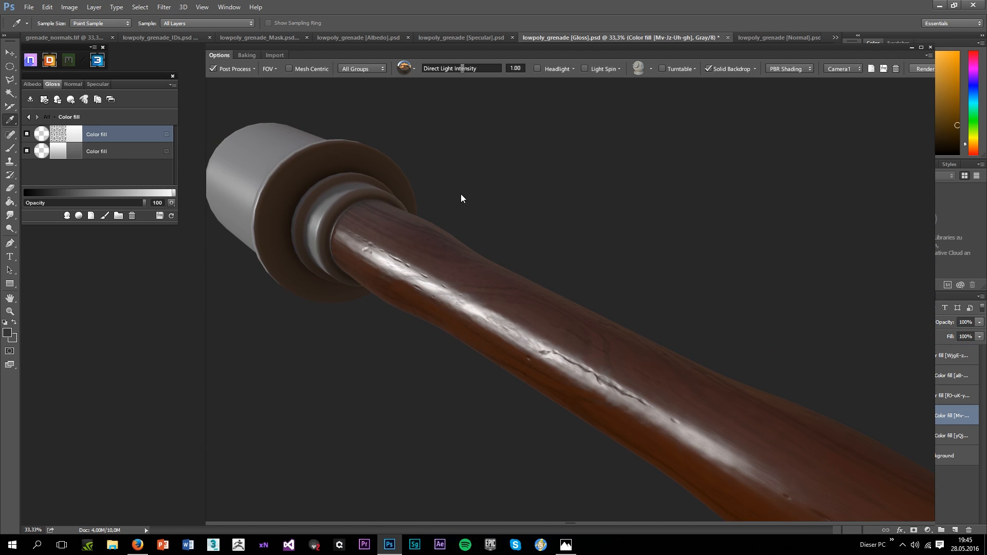
pyautogui.moveTo(452, 194); pyautogui.dragTo(327, 226)
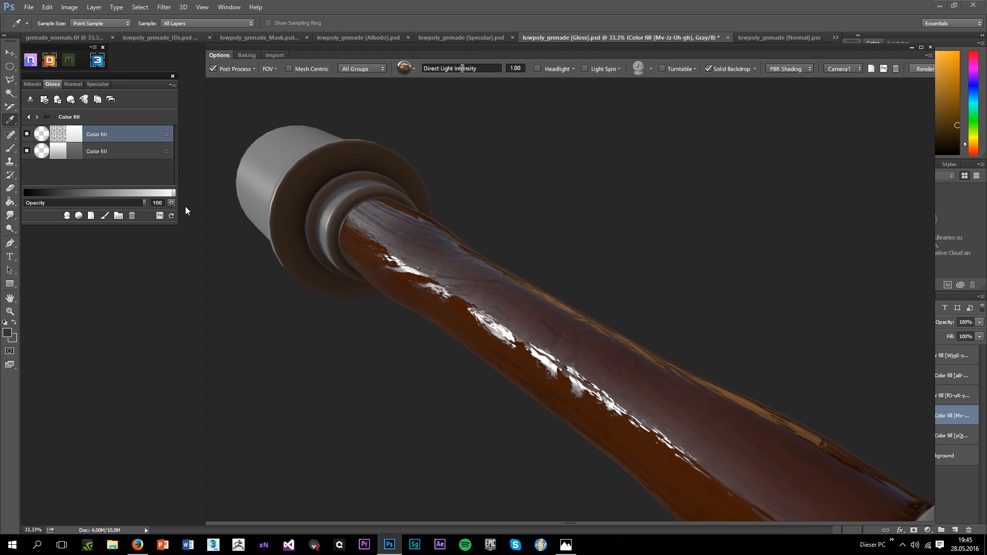
pyautogui.moveTo(174, 193); pyautogui.dragTo(80, 194)
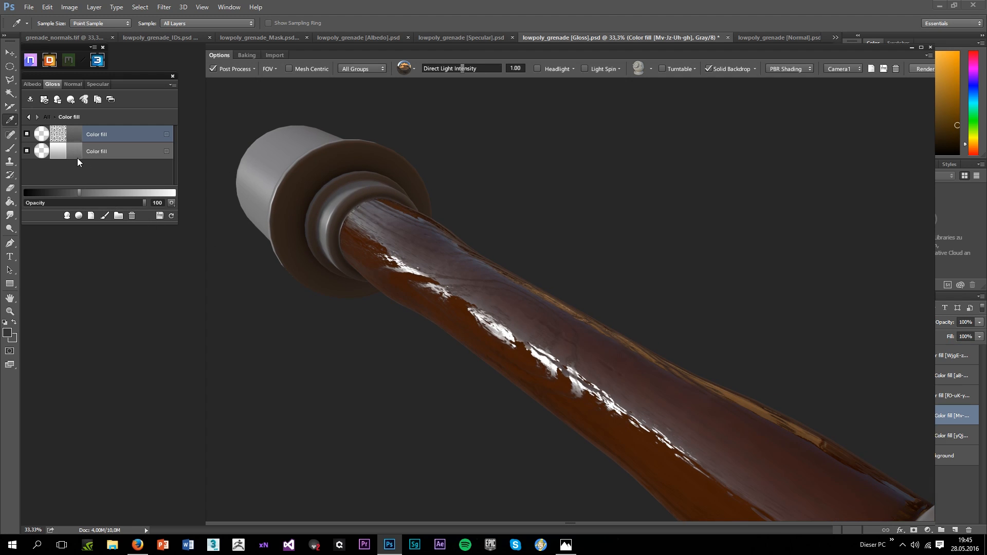
pyautogui.click(460, 257)
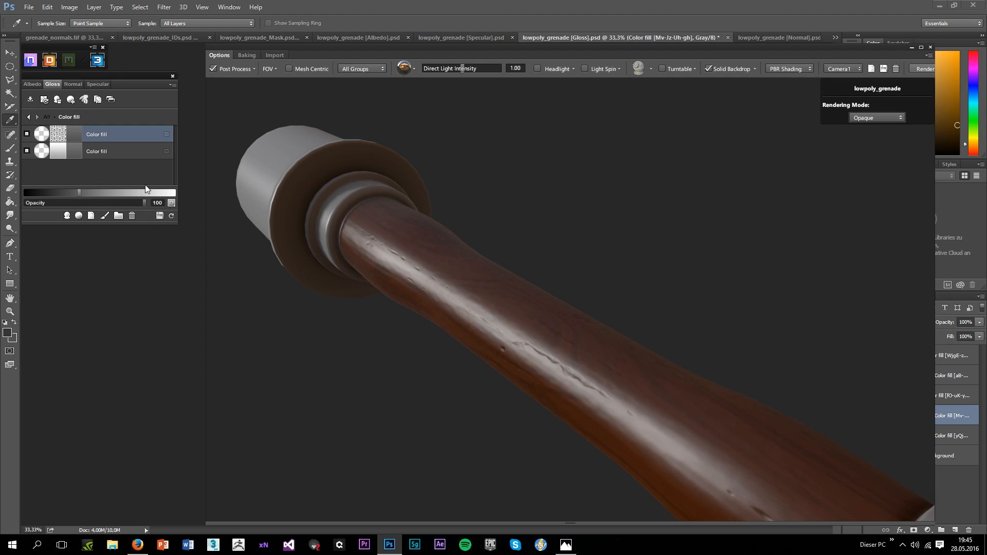
# Raise the gloss of the lower wood color fill to about the middle of the range and check the handle
pyautogui.click(100, 152)
pyautogui.click(78, 152)
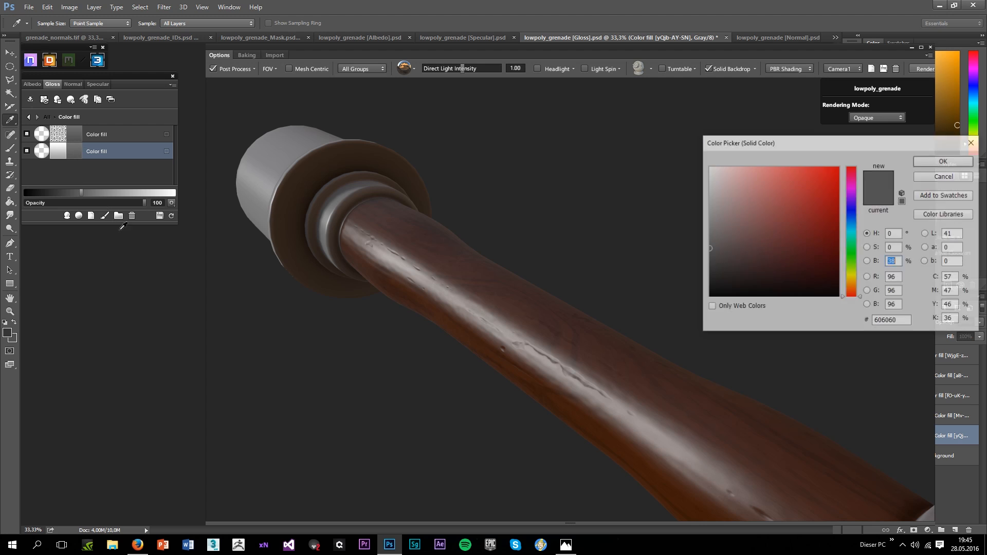
pyautogui.click(955, 177)
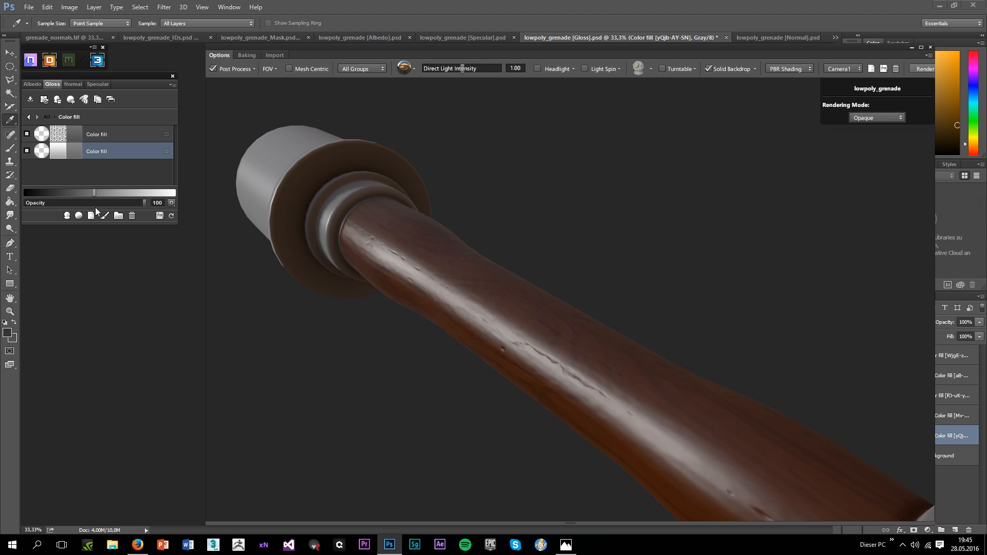
pyautogui.moveTo(280, 325); pyautogui.dragTo(470, 353)
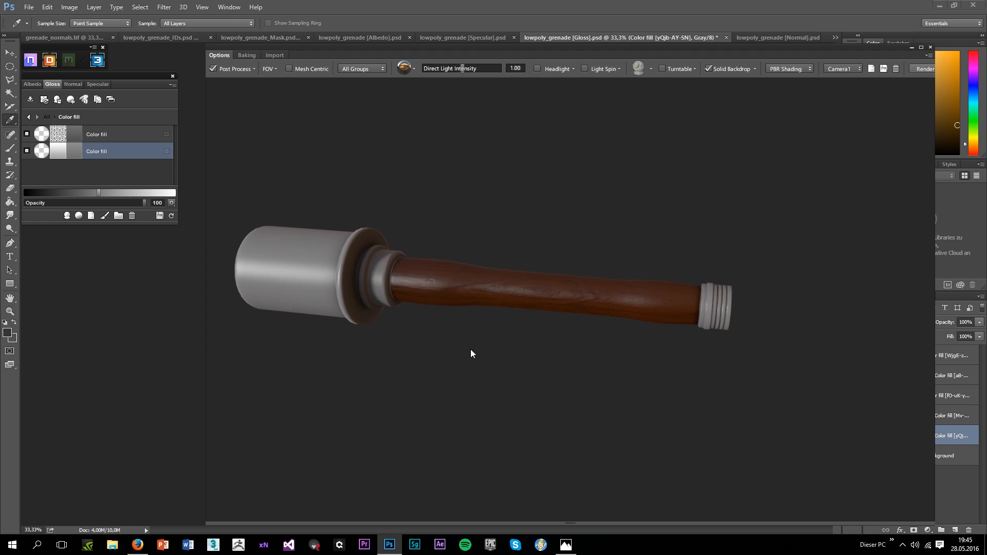
# Set the albedo of the color fill in the metal parts' group to grey-green 52574d and check the grenade
pyautogui.click(29, 117)
pyautogui.moveTo(547, 356); pyautogui.dragTo(315, 278)
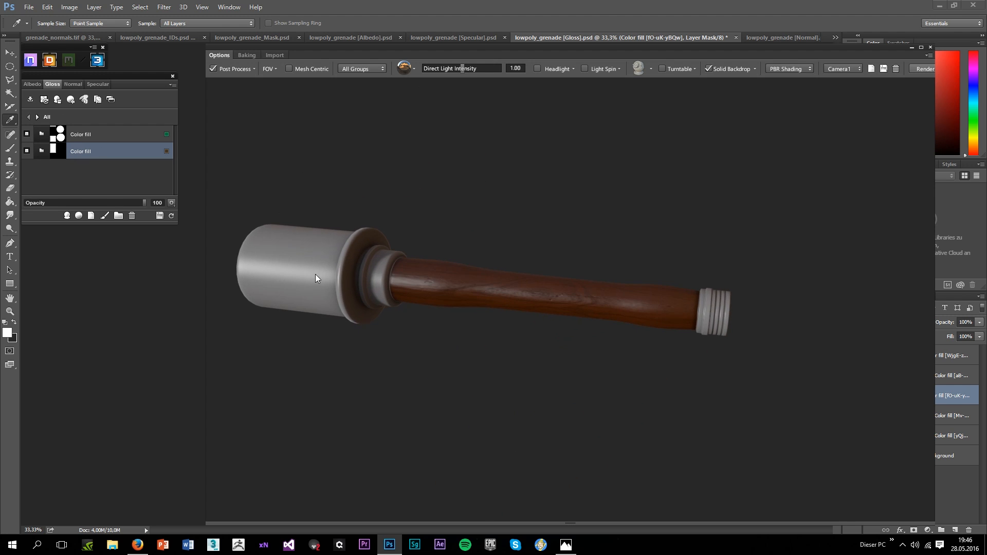
pyautogui.click(42, 137)
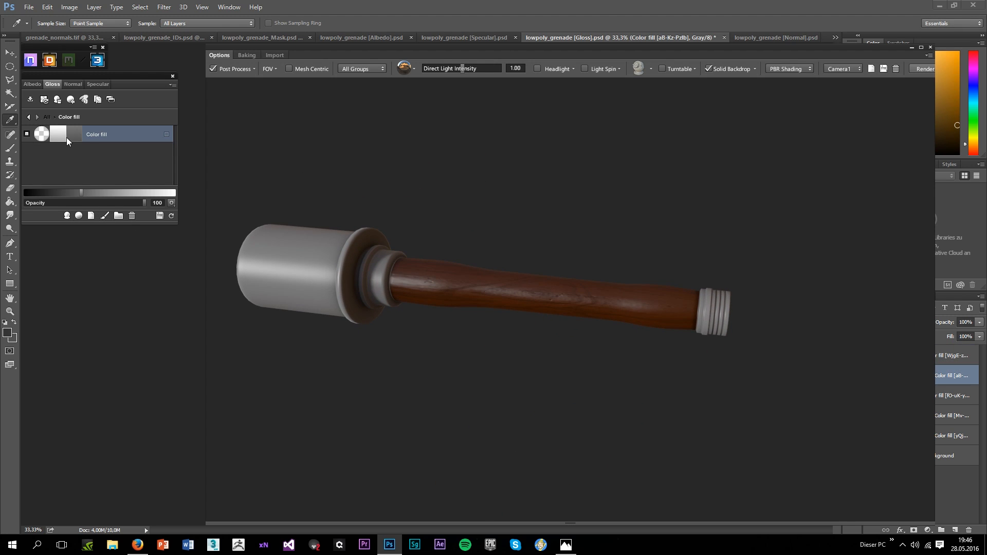
pyautogui.click(34, 85)
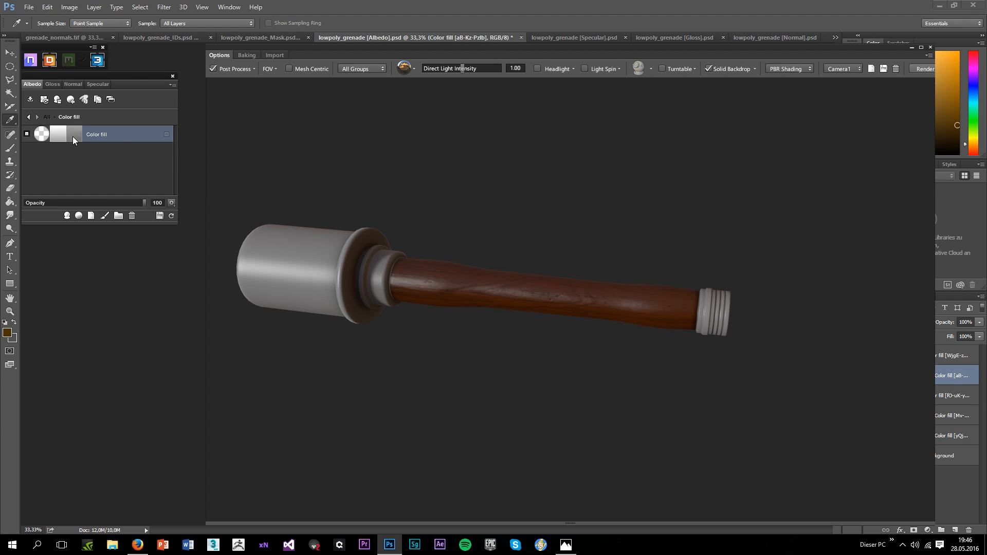
pyautogui.click(73, 137)
pyautogui.moveTo(847, 278)
pyautogui.mouseDown()
pyautogui.moveTo(846, 257)
pyautogui.moveTo(853, 266)
pyautogui.mouseUp()
pyautogui.moveTo(783, 278); pyautogui.dragTo(723, 252)
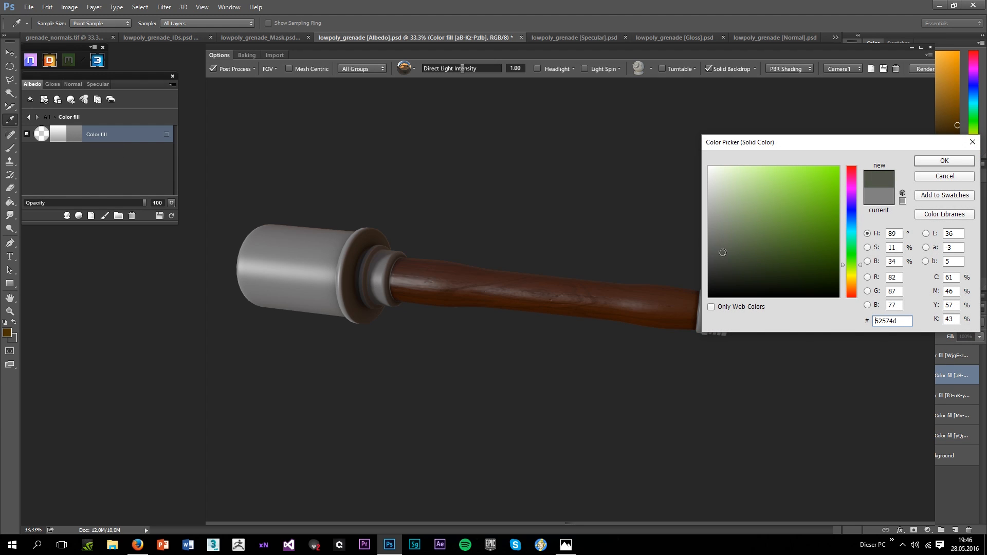
pyautogui.click(957, 161)
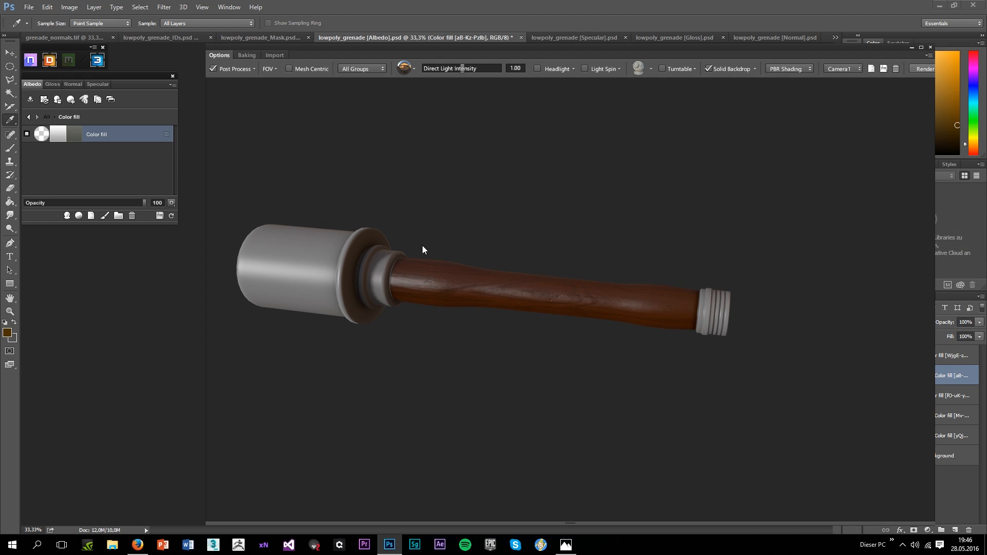
pyautogui.moveTo(422, 245); pyautogui.dragTo(406, 308)
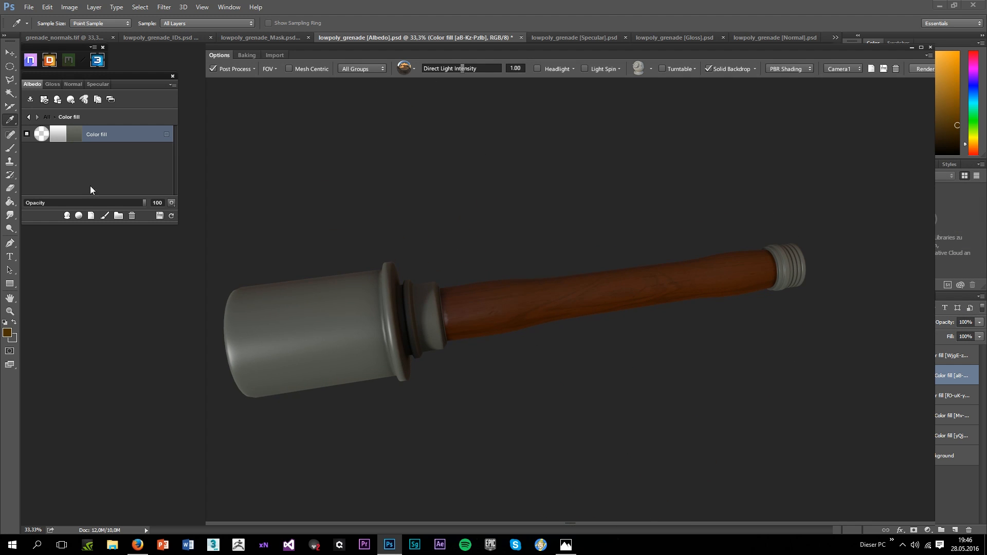
# Darken the metal color fill's albedo to a very dark grey-green and check the whole grenade
pyautogui.click(77, 134)
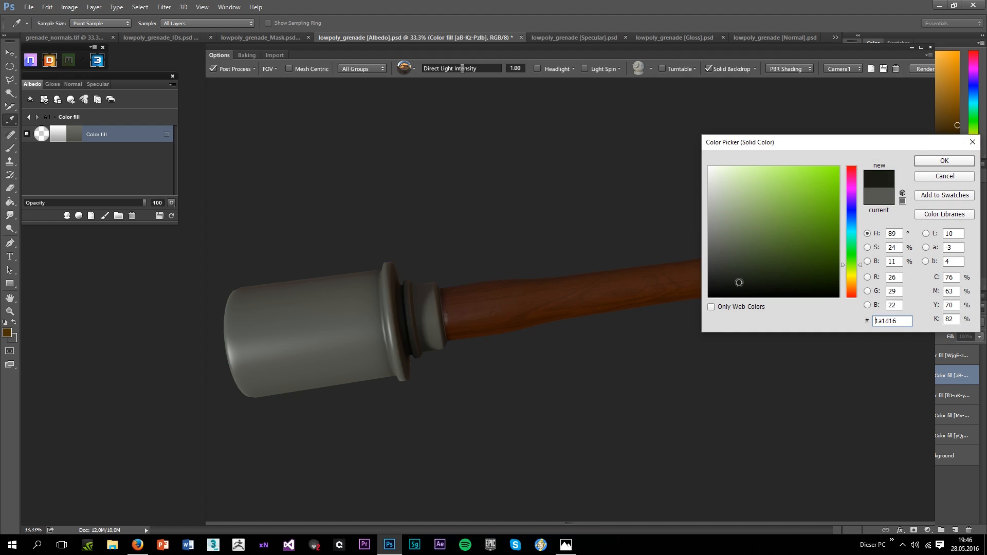
pyautogui.click(944, 160)
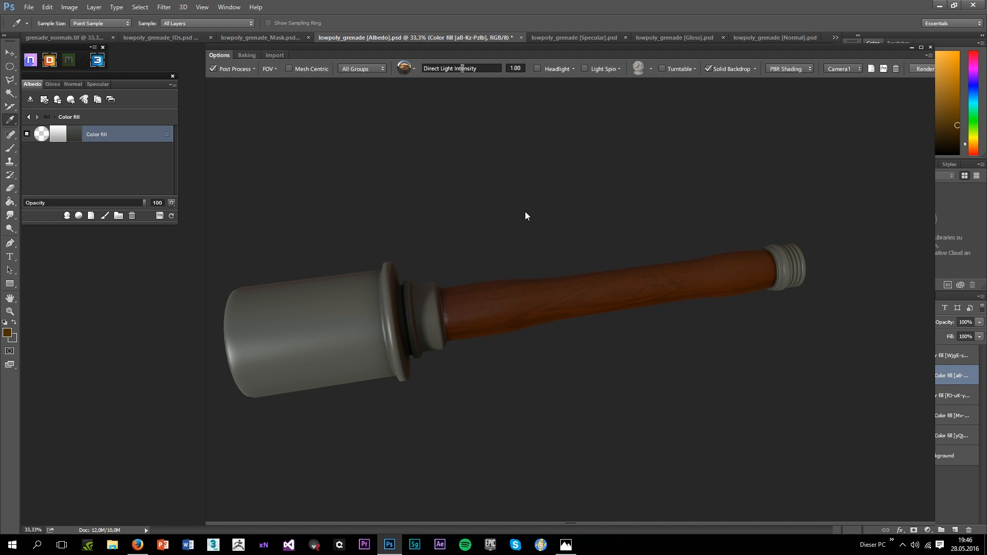
pyautogui.moveTo(506, 231); pyautogui.dragTo(452, 362)
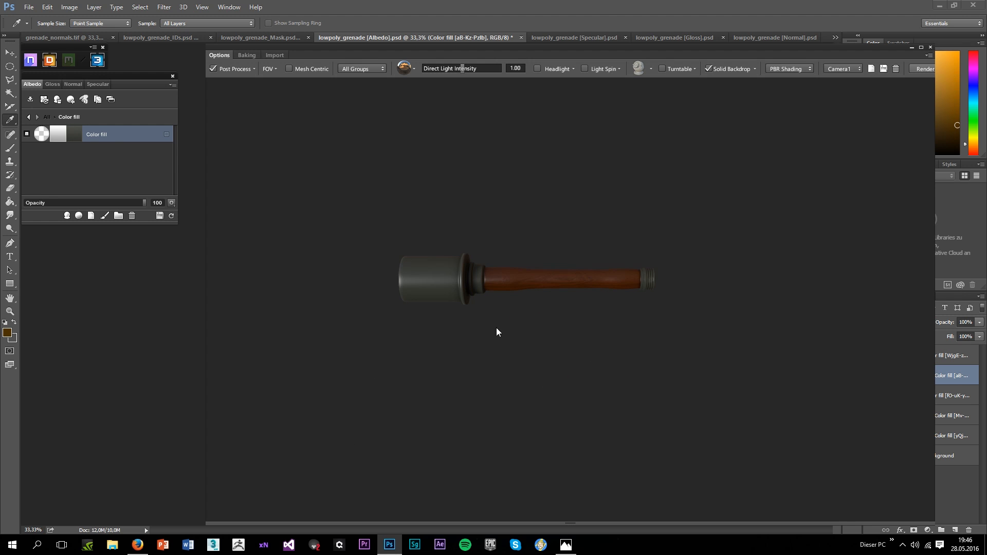
pyautogui.moveTo(497, 332); pyautogui.dragTo(727, 319)
# Examine the metal head colours in the reference photos from 007.jpg through m24early.jpg
pyautogui.click(566, 545)
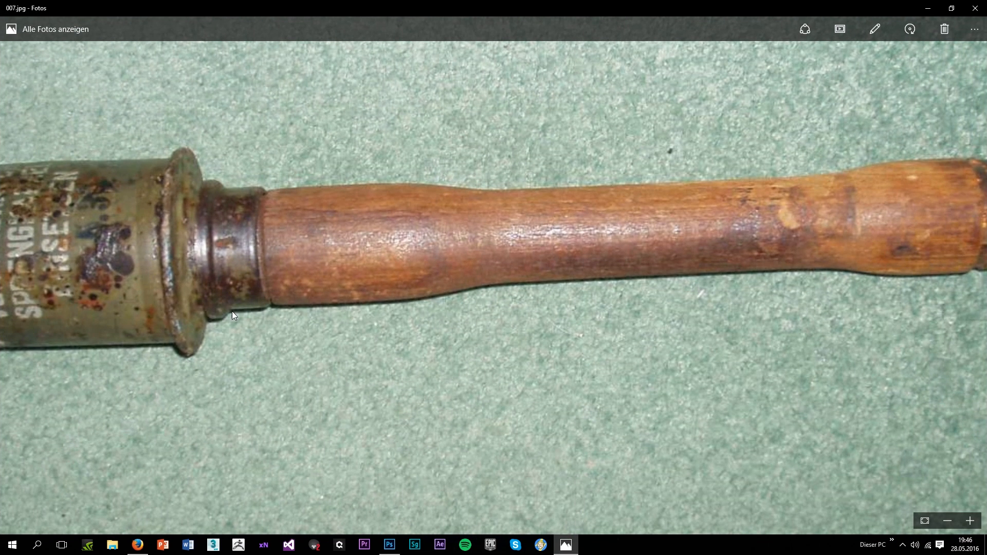
pyautogui.scroll(-3, 232, 311)
pyautogui.press('Right')
pyautogui.press('Right')
pyautogui.press('Right')
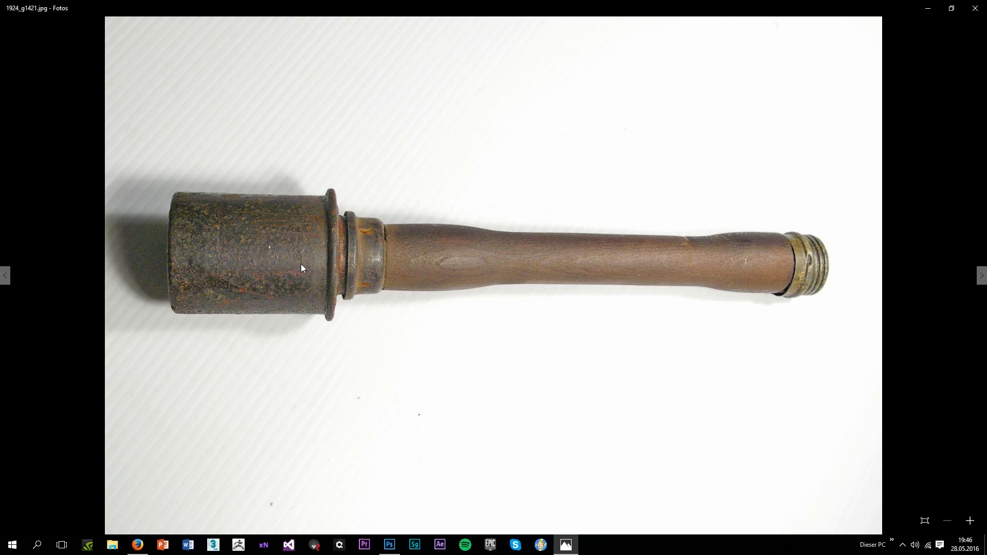
pyautogui.press('Right')
pyautogui.press('Right')
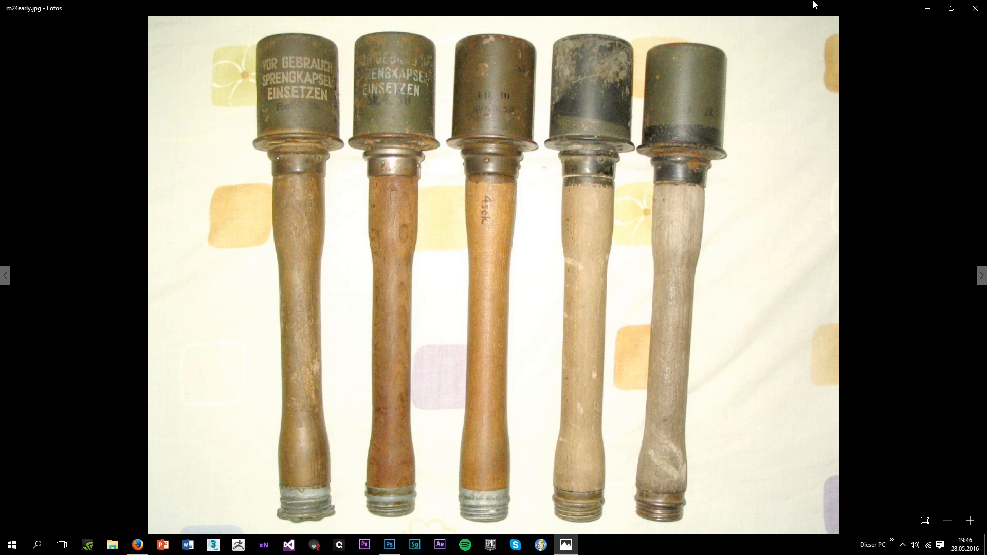
pyautogui.click(924, 14)
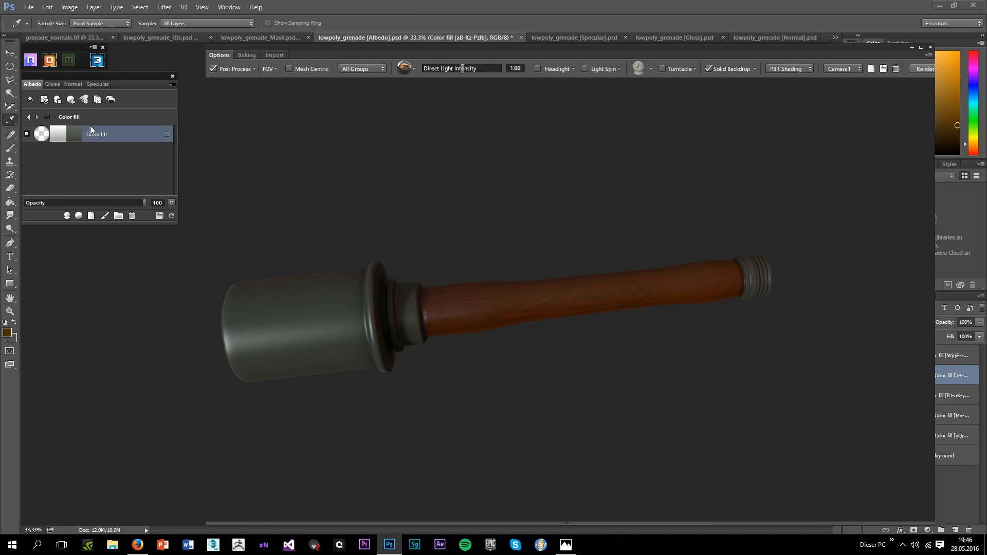
# Set the metal color fill's albedo to the more saturated green 3c4c2b and check the grenade
pyautogui.click(79, 129)
pyautogui.moveTo(725, 268); pyautogui.dragTo(764, 258)
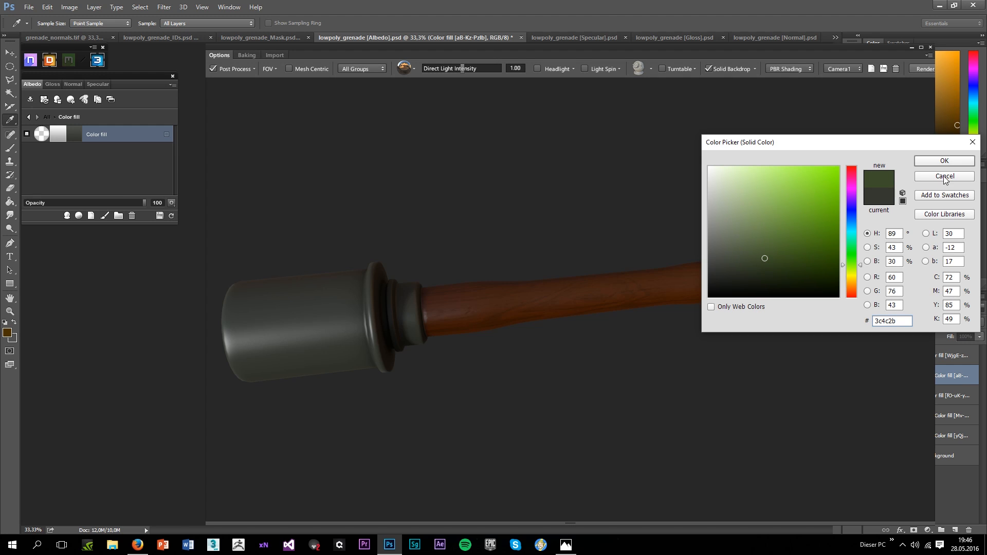
pyautogui.click(927, 165)
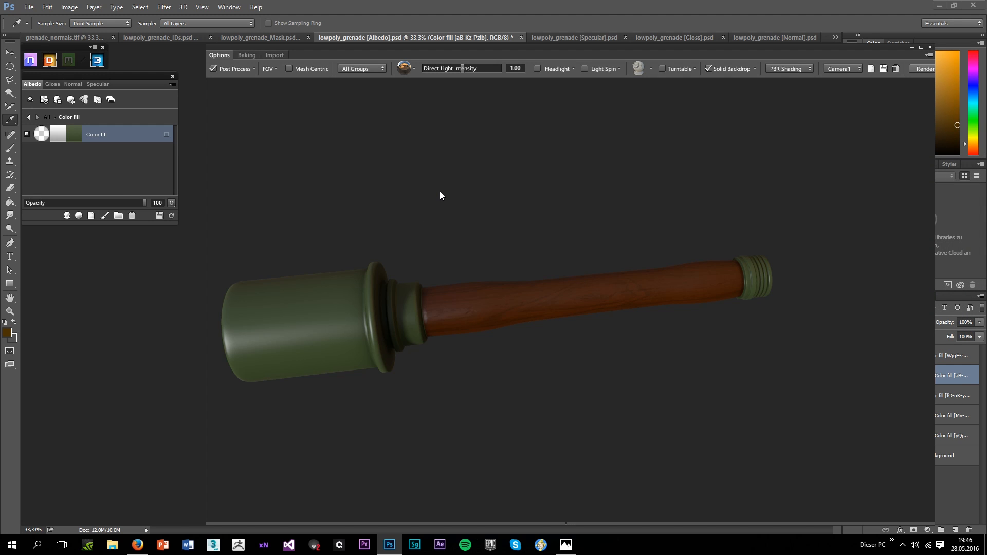
pyautogui.moveTo(440, 195); pyautogui.dragTo(467, 273)
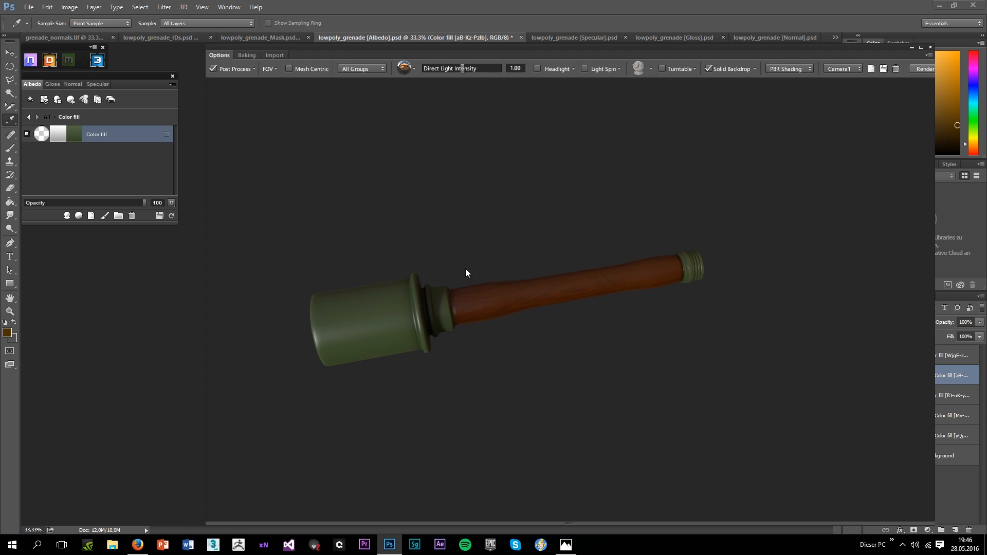
# Set the metal color fill's albedo to dark green 29361a and check the head from several angles
pyautogui.doubleClick(73, 135)
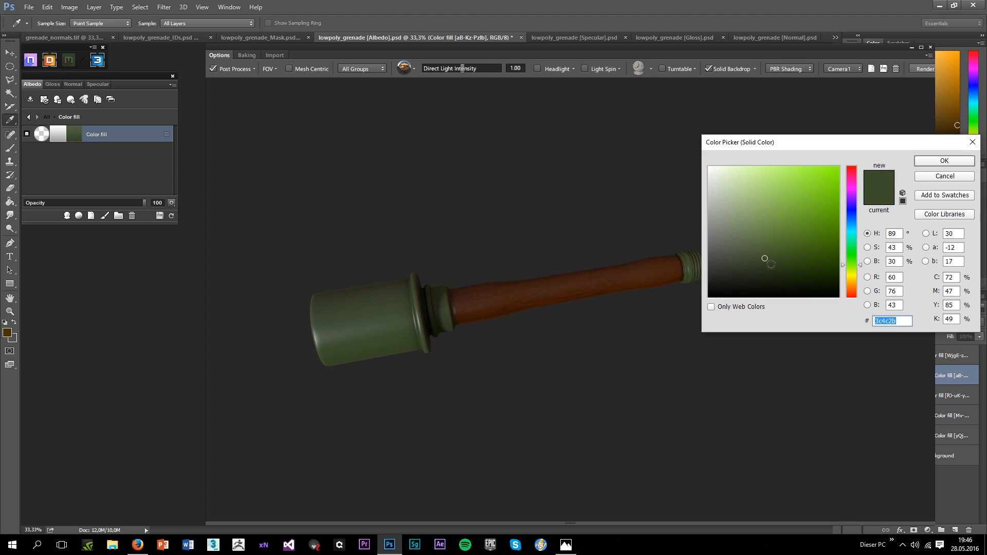
pyautogui.moveTo(773, 266); pyautogui.dragTo(775, 269)
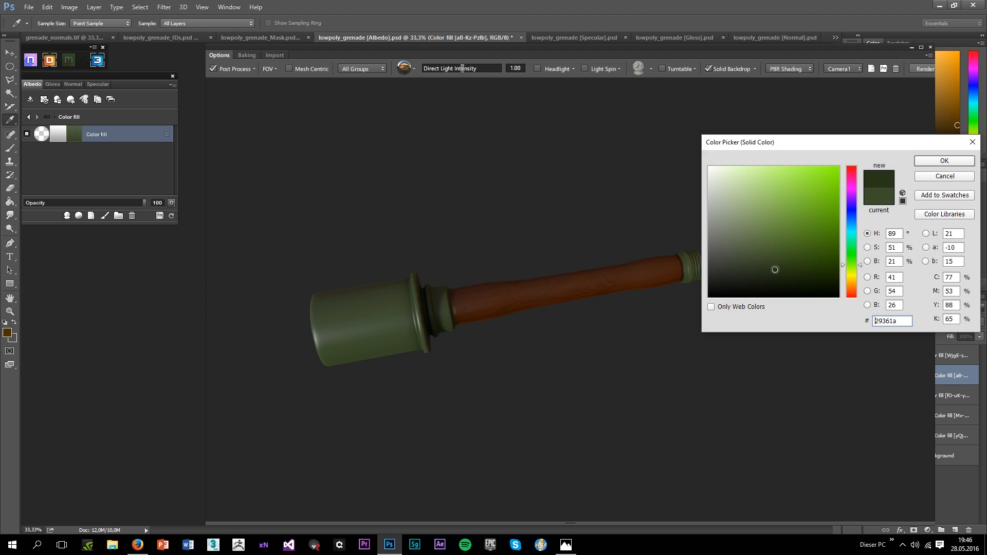
pyautogui.click(930, 160)
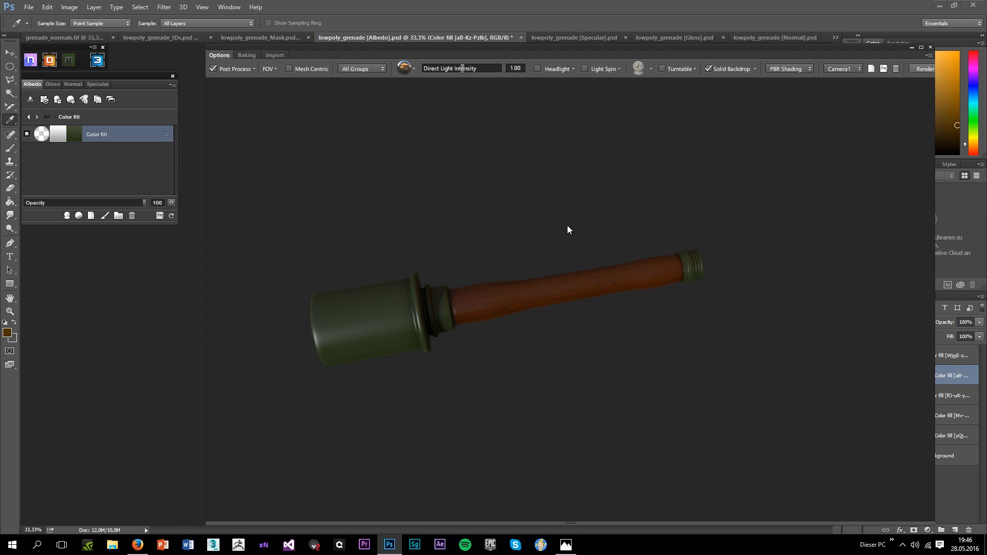
pyautogui.moveTo(568, 229); pyautogui.dragTo(720, 257)
pyautogui.scroll(5, 450, 265)
pyautogui.scroll(-5, 478, 288)
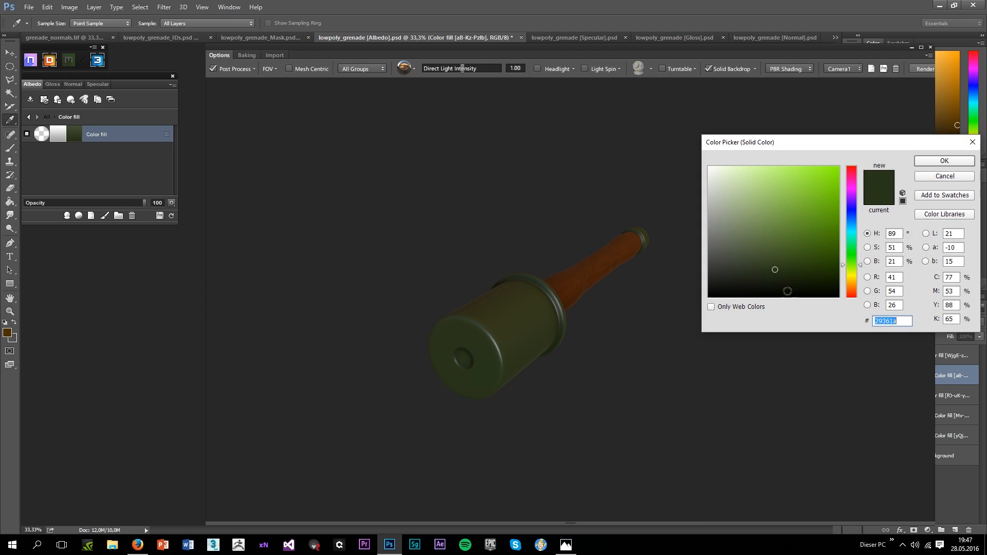
# Set the metal color fill's albedo to a slightly darker, less saturated green and check the grenade from several angles
pyautogui.moveTo(789, 292)
pyautogui.mouseDown()
pyautogui.moveTo(737, 278)
pyautogui.moveTo(760, 274)
pyautogui.mouseUp()
pyautogui.click(942, 161)
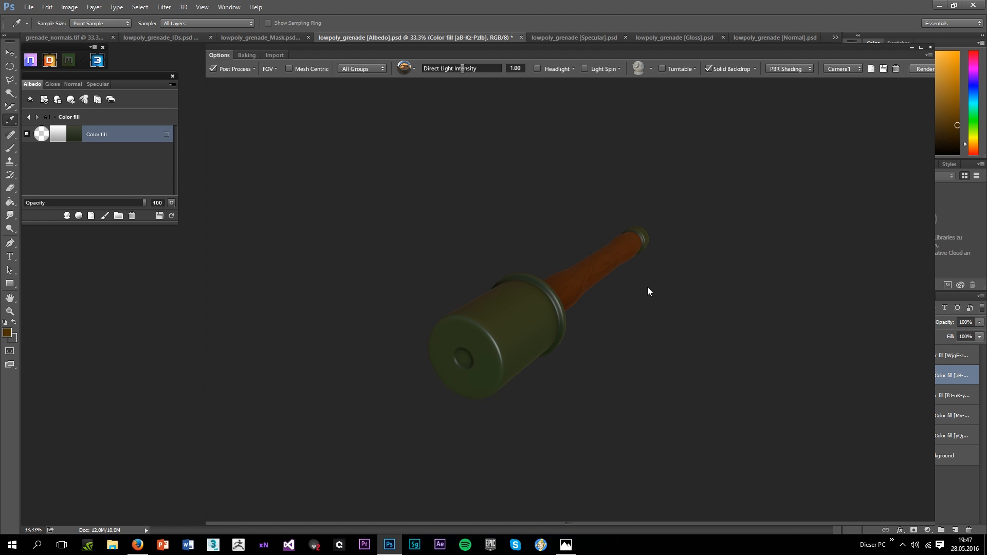
pyautogui.moveTo(627, 344); pyautogui.dragTo(366, 388)
pyautogui.scroll(5, 468, 301)
pyautogui.moveTo(467, 307); pyautogui.dragTo(207, 297)
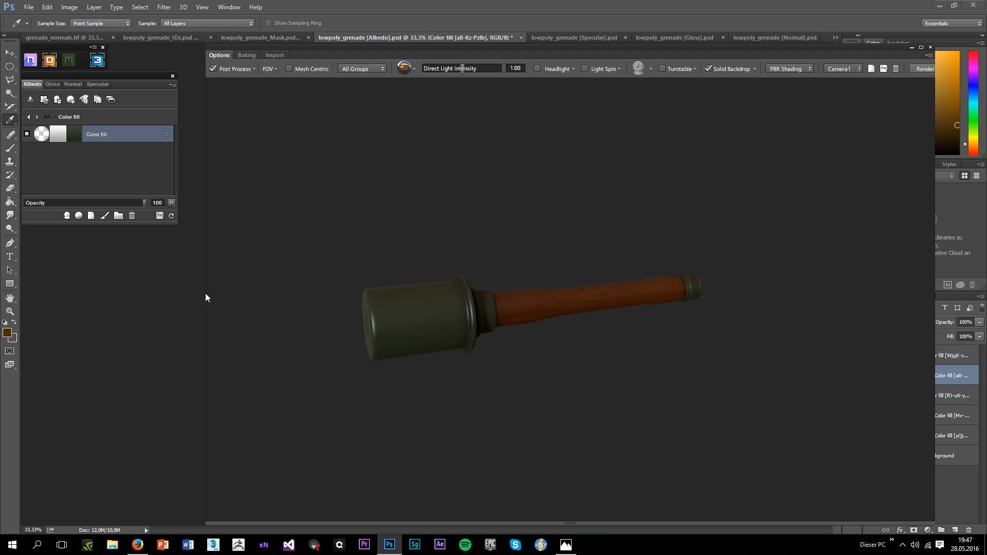
# Add a new Color fill layer above the green one
pyautogui.click(91, 216)
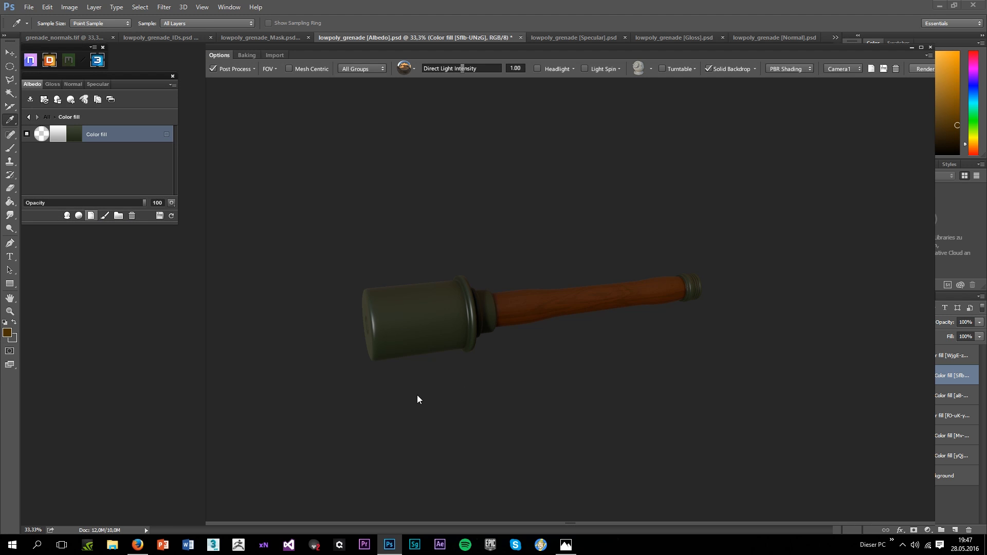
pyautogui.scroll(3, 421, 373)
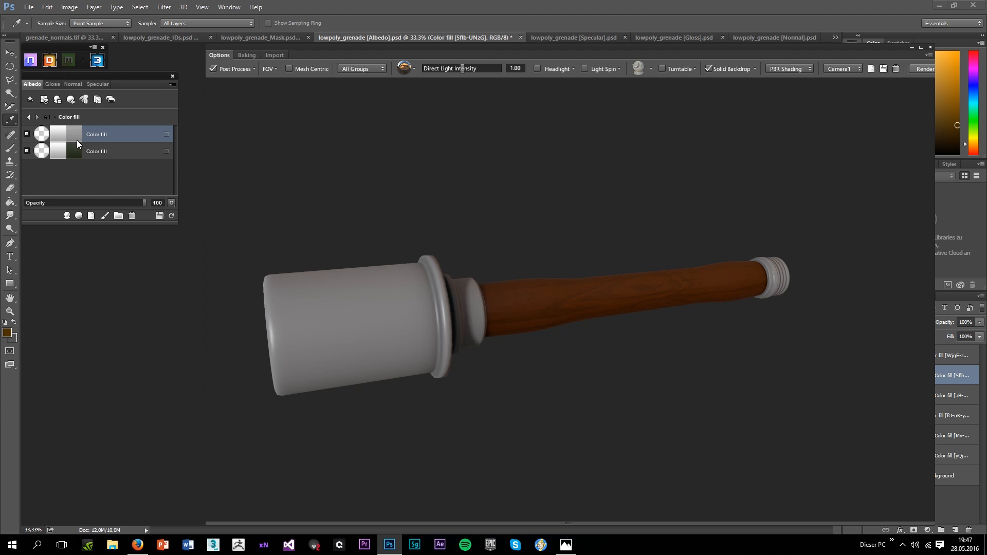
pyautogui.click(45, 136)
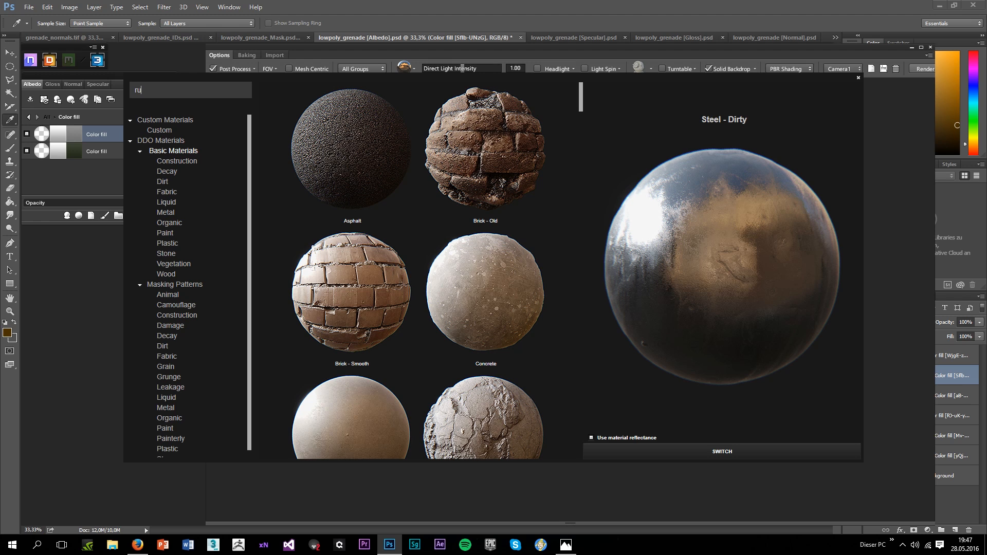
pyautogui.click(859, 75)
pyautogui.doubleClick(76, 132)
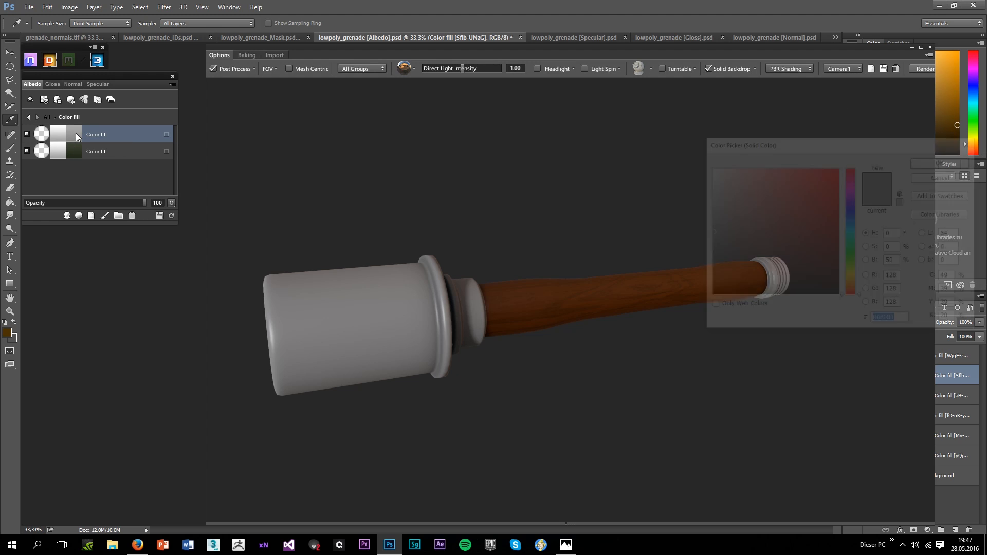
pyautogui.click(972, 142)
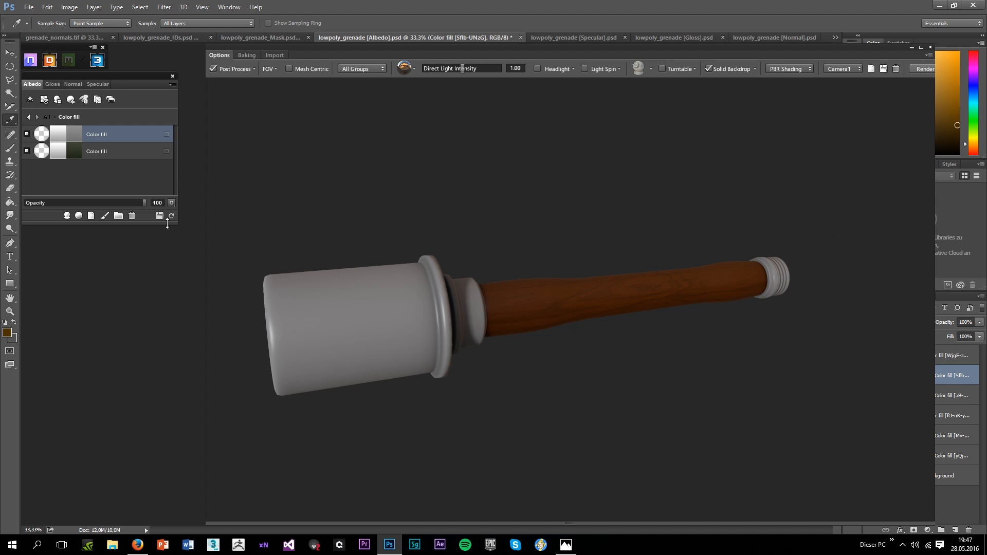
# Set the new Color fill layer's opacity to 0 in both the Albedo and Specular maps
pyautogui.moveTo(146, 204); pyautogui.dragTo(24, 203)
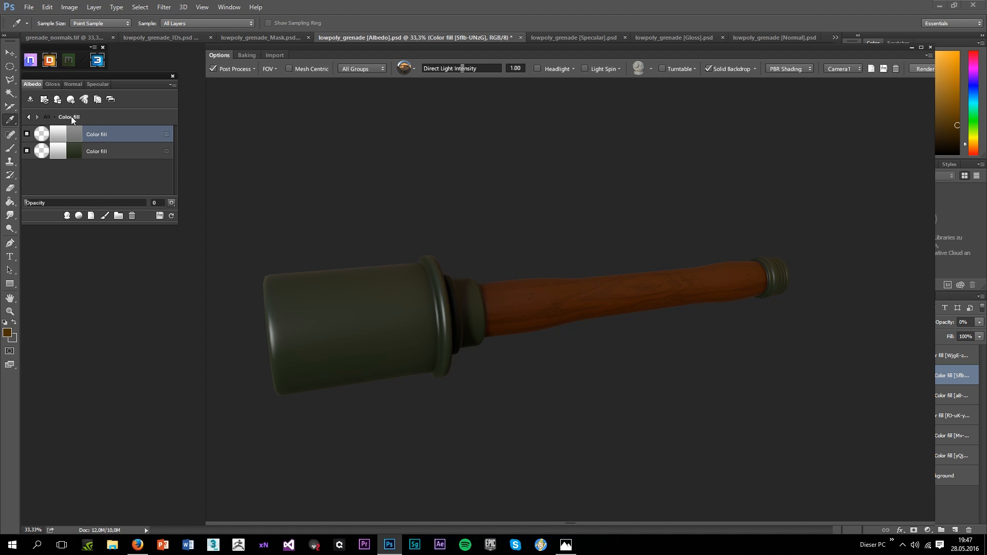
pyautogui.click(103, 83)
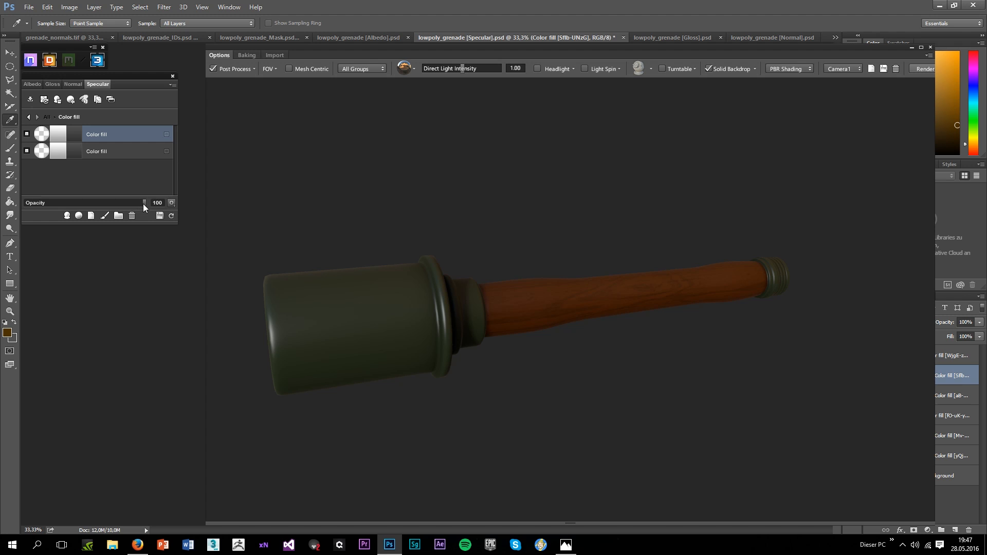
pyautogui.moveTo(143, 203); pyautogui.dragTo(25, 203)
pyautogui.moveTo(320, 190); pyautogui.dragTo(381, 229)
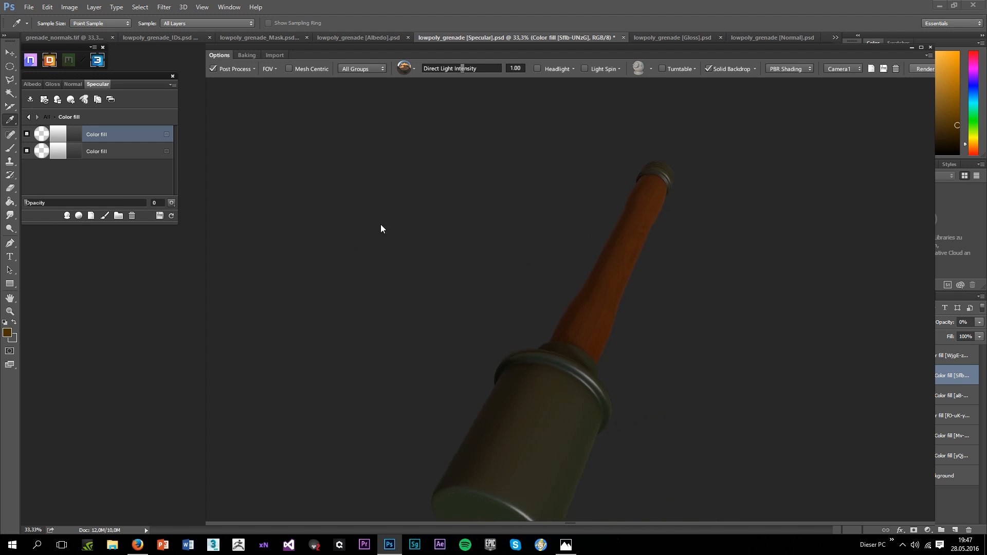
# In the Gloss map, set the new Color fill layer's gloss value to a dark grey
pyautogui.click(53, 88)
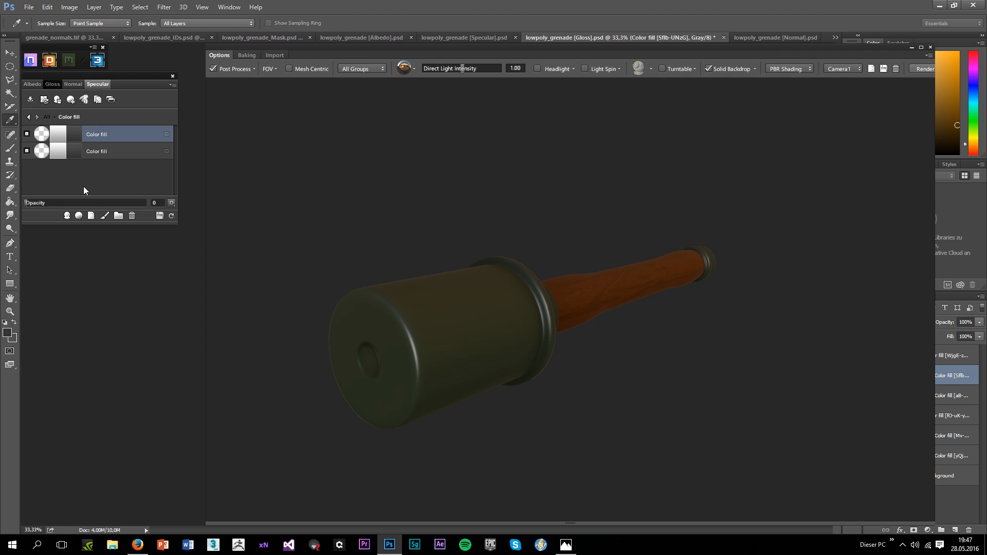
pyautogui.moveTo(84, 194); pyautogui.dragTo(189, 212)
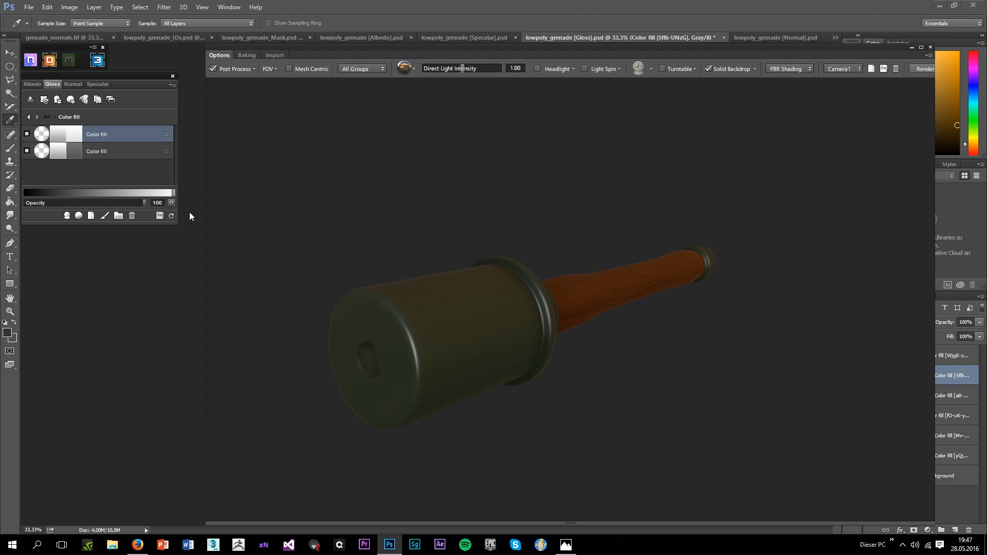
pyautogui.moveTo(368, 264); pyautogui.dragTo(389, 280)
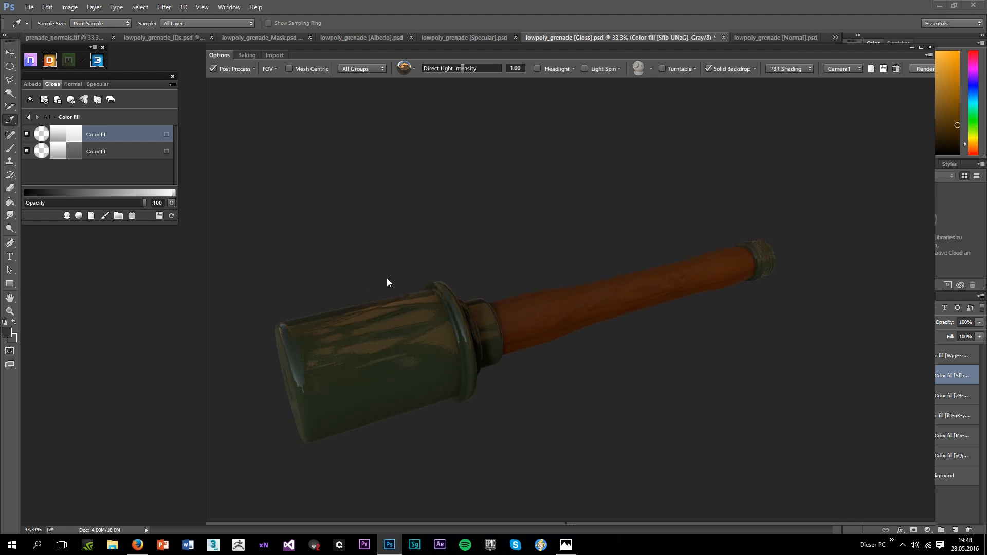
pyautogui.click(55, 193)
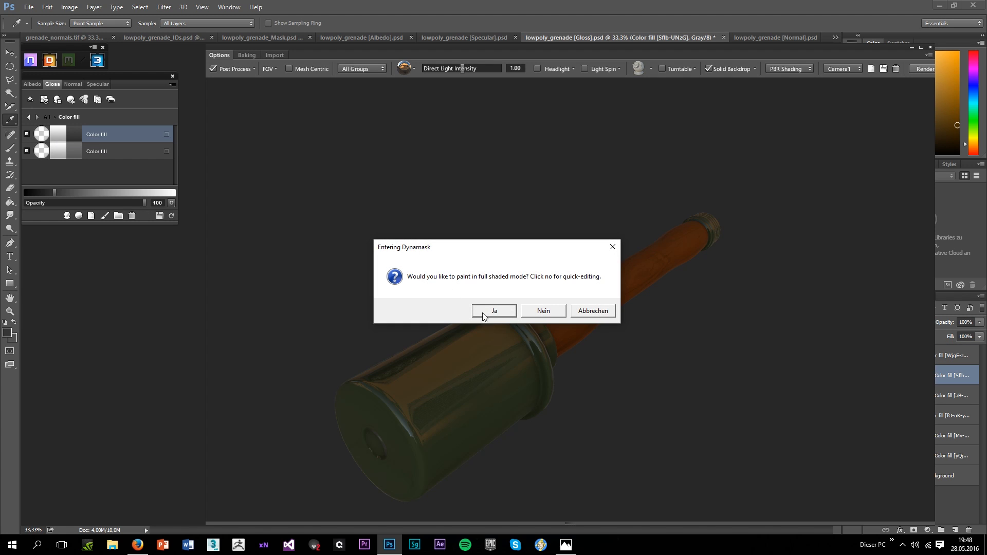
# Edit the new layer's mask in full shaded painting mode and apply the Black mask preset
pyautogui.click(484, 312)
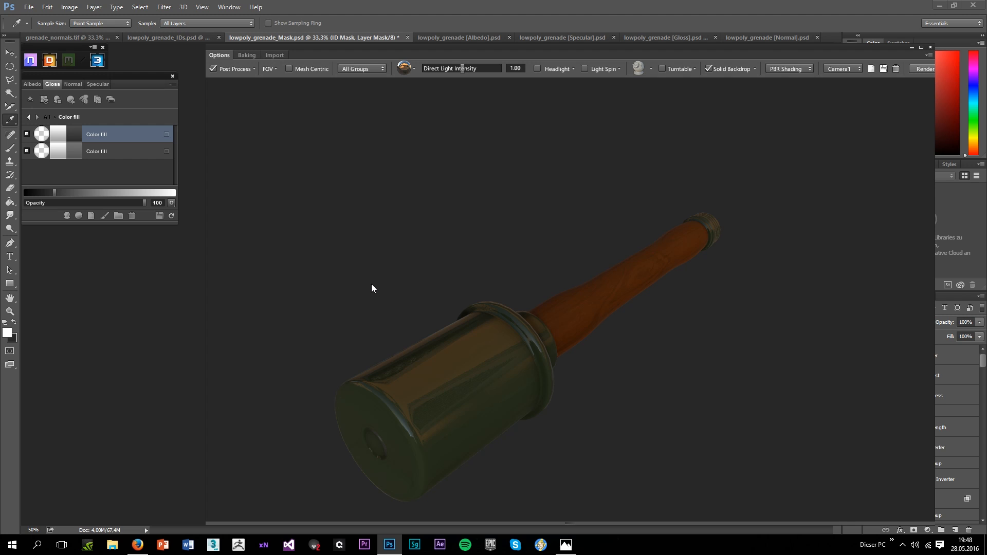
pyautogui.scroll(3, 388, 301)
pyautogui.moveTo(389, 299)
pyautogui.mouseDown()
pyautogui.moveTo(361, 322)
pyautogui.moveTo(512, 336)
pyautogui.mouseUp()
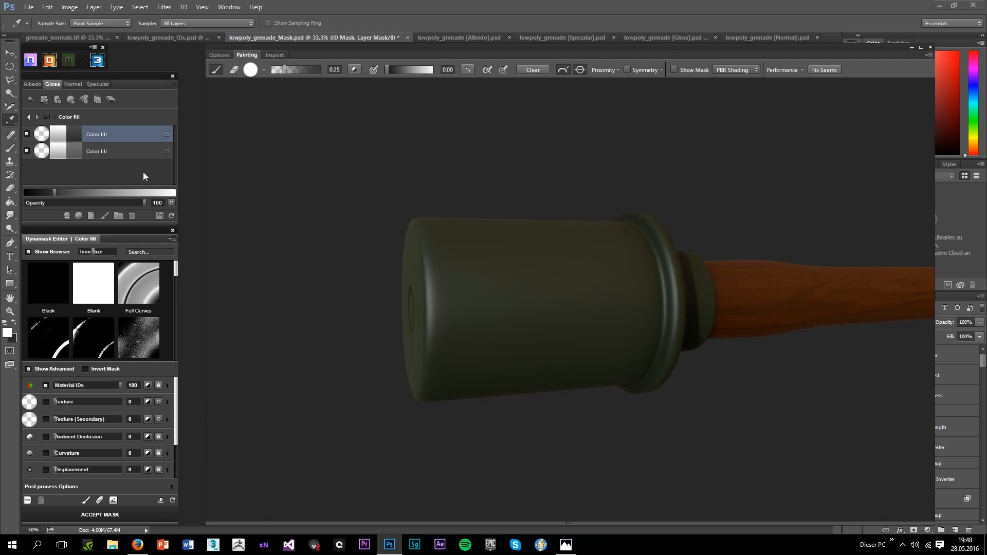
pyautogui.click(42, 273)
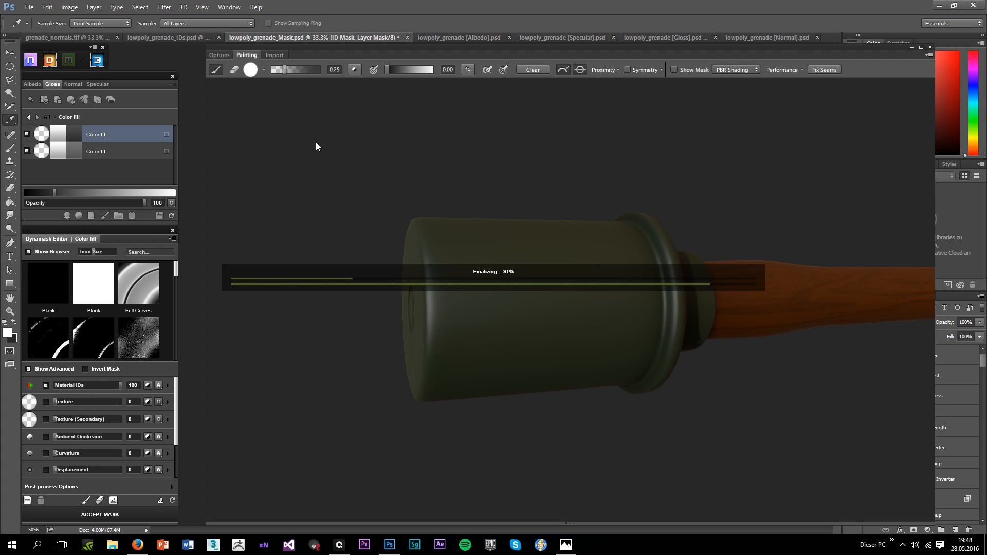
pyautogui.moveTo(328, 180); pyautogui.dragTo(309, 202)
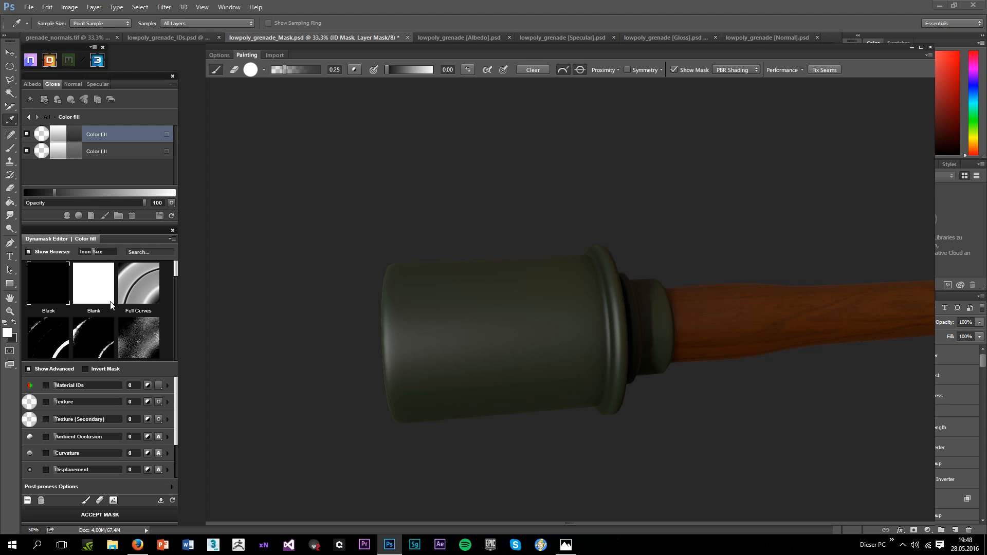
# Try the Blank mask preset with the new layer's gloss lowered to black
pyautogui.click(102, 300)
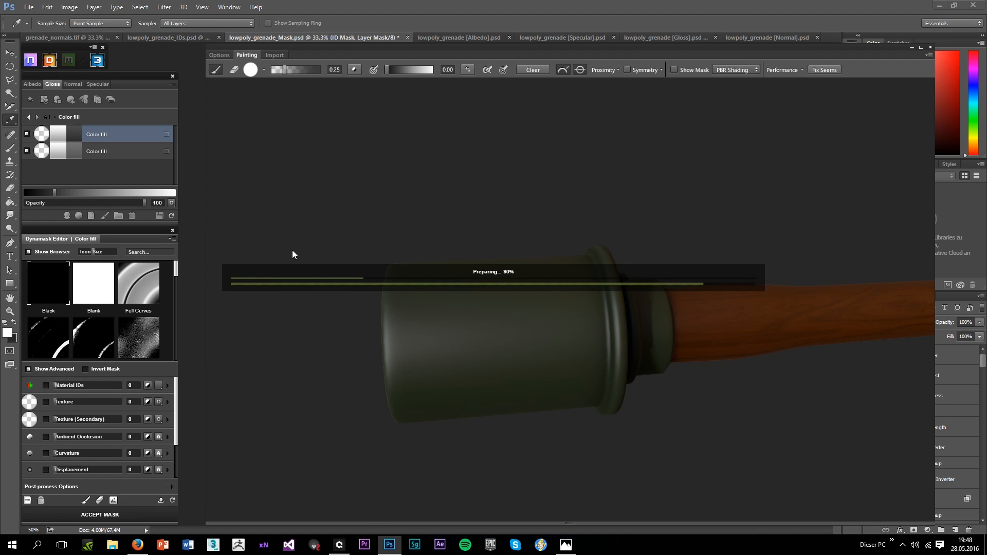
pyautogui.moveTo(297, 229); pyautogui.dragTo(345, 207)
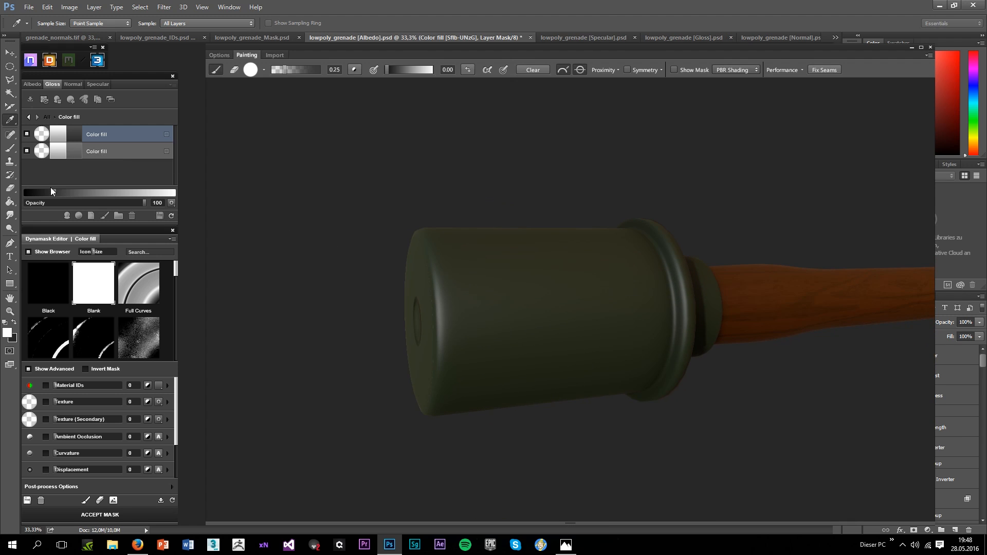
pyautogui.moveTo(54, 193); pyautogui.dragTo(24, 192)
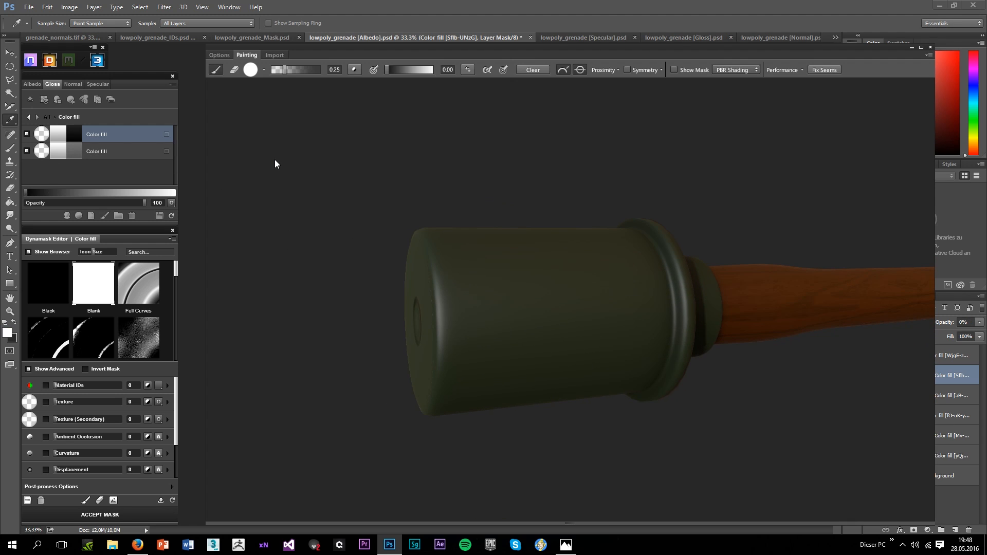
pyautogui.moveTo(275, 159); pyautogui.dragTo(207, 213)
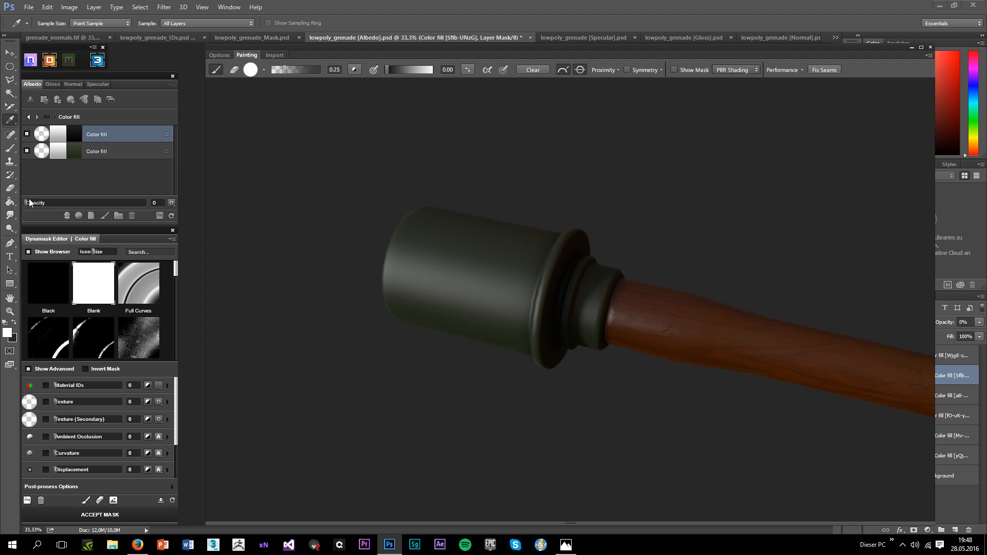
pyautogui.click(52, 83)
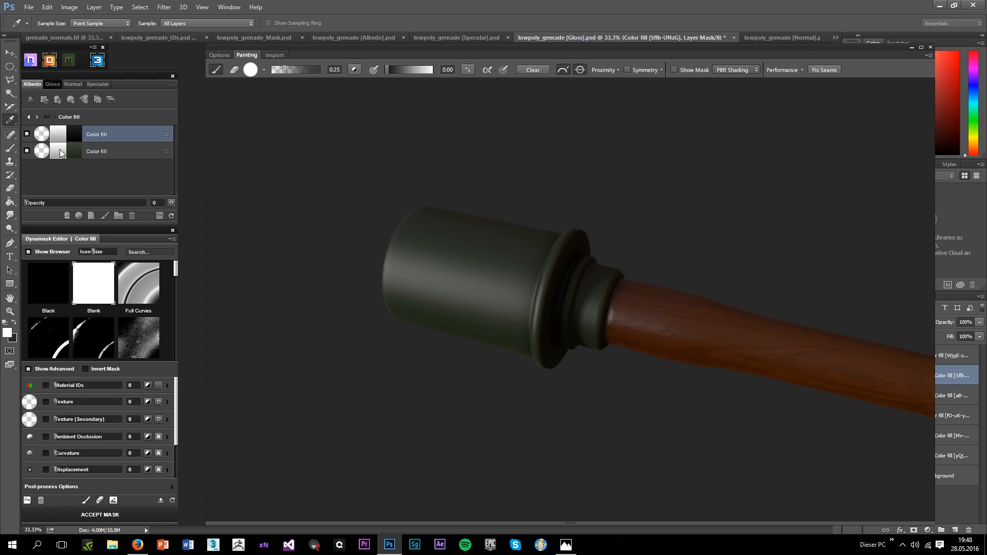
pyautogui.moveTo(53, 195); pyautogui.dragTo(24, 195)
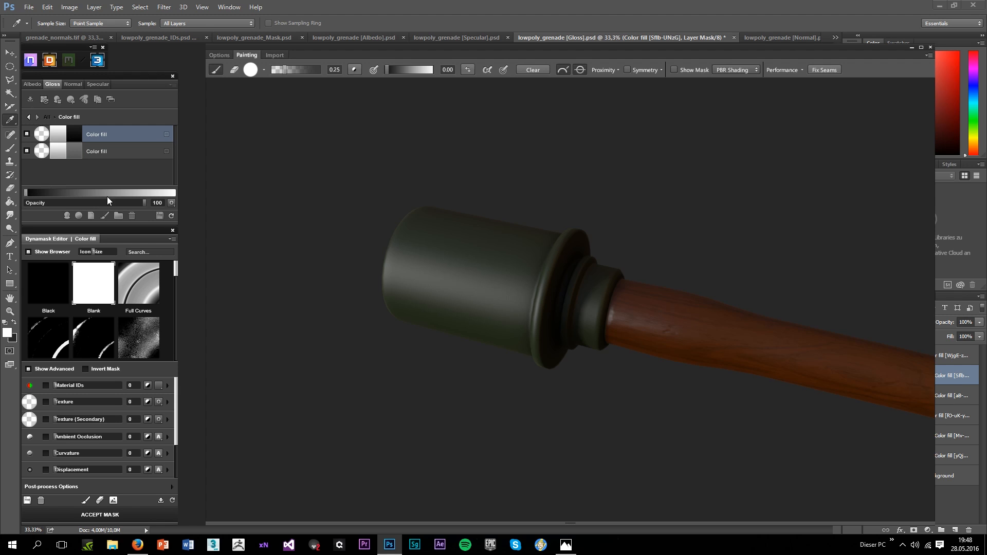
# Reapply the Black mask preset and set the new layer's gloss back to a dark grey
pyautogui.moveTo(283, 184); pyautogui.dragTo(278, 203)
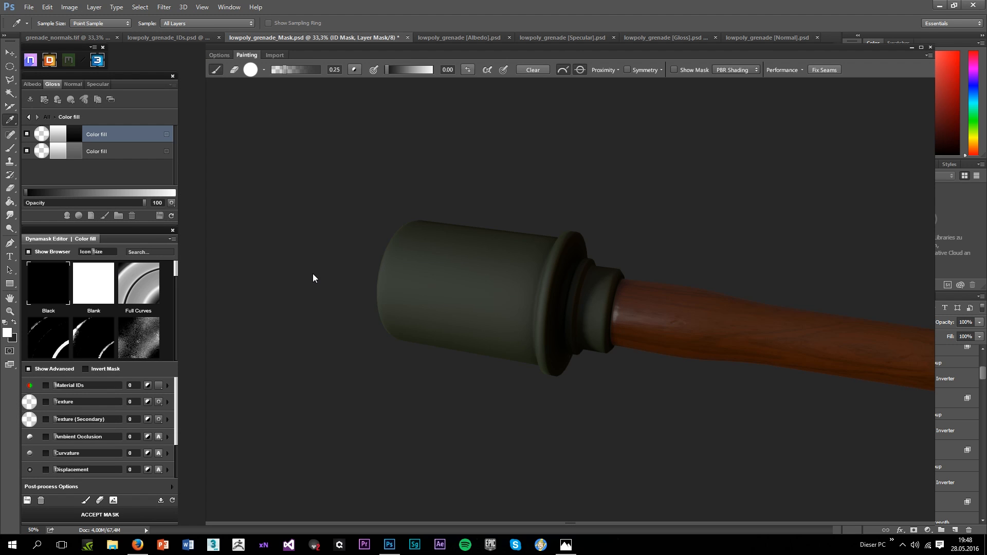
pyautogui.click(53, 195)
pyautogui.moveTo(53, 195); pyautogui.dragTo(48, 194)
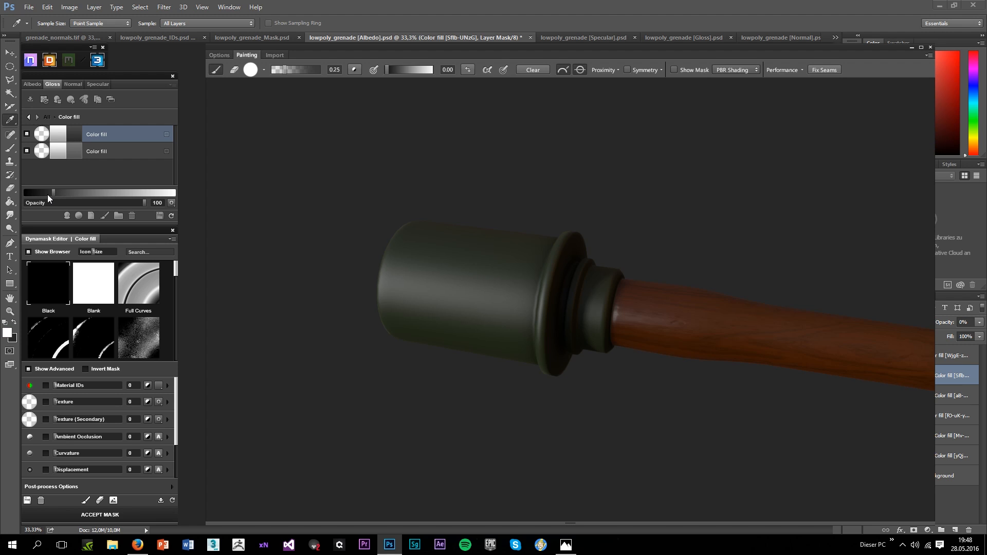
# Choose a speckled brush tip from the Grunge category and set its size to 963
pyautogui.click(249, 70)
pyautogui.scroll(2, 439, 89)
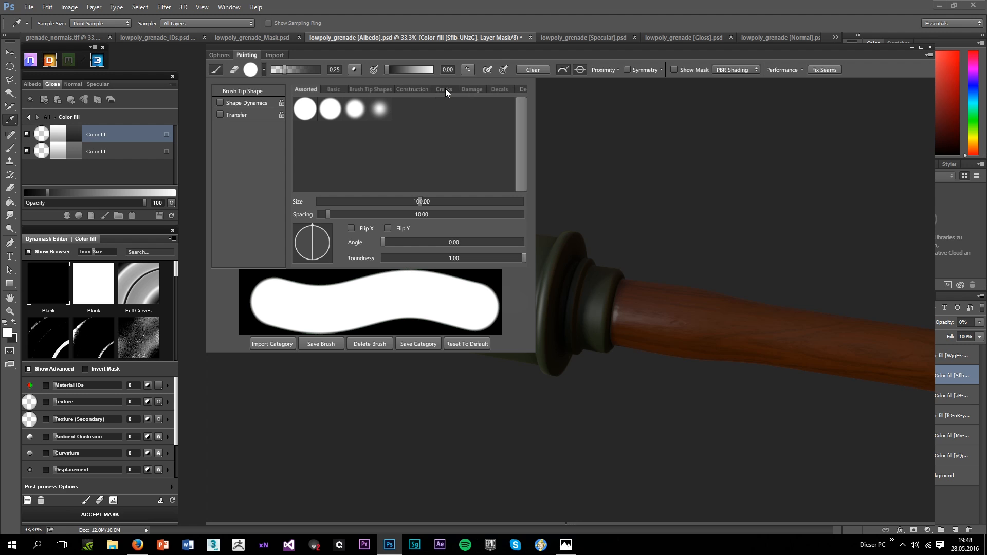
pyautogui.scroll(-3, 445, 88)
pyautogui.scroll(-3, 445, 89)
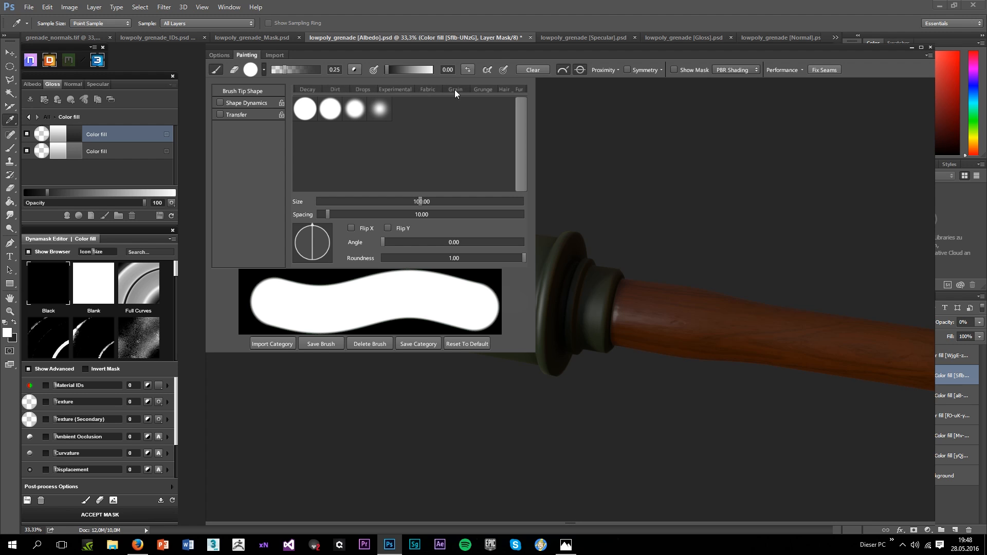
pyautogui.click(473, 89)
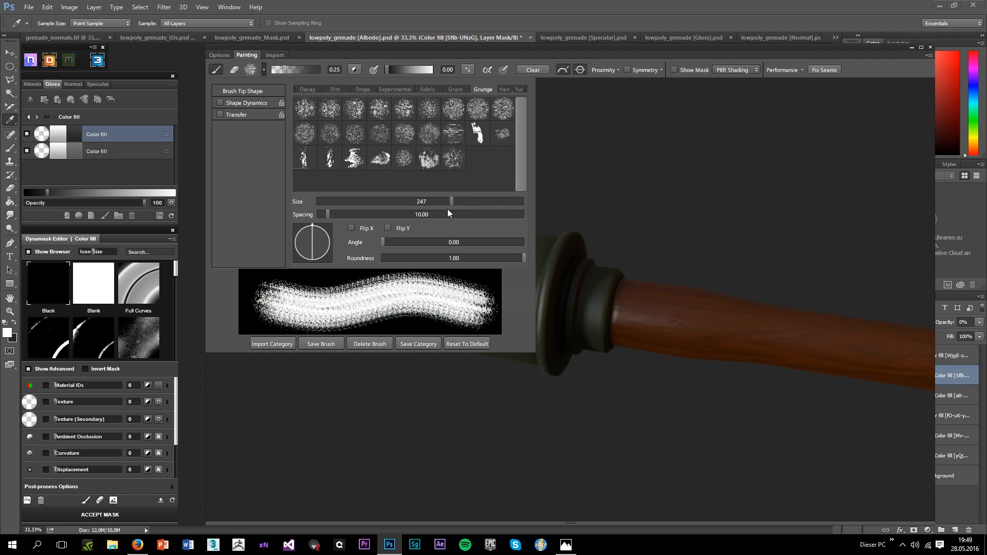
pyautogui.moveTo(492, 205); pyautogui.dragTo(509, 200)
pyautogui.click(590, 229)
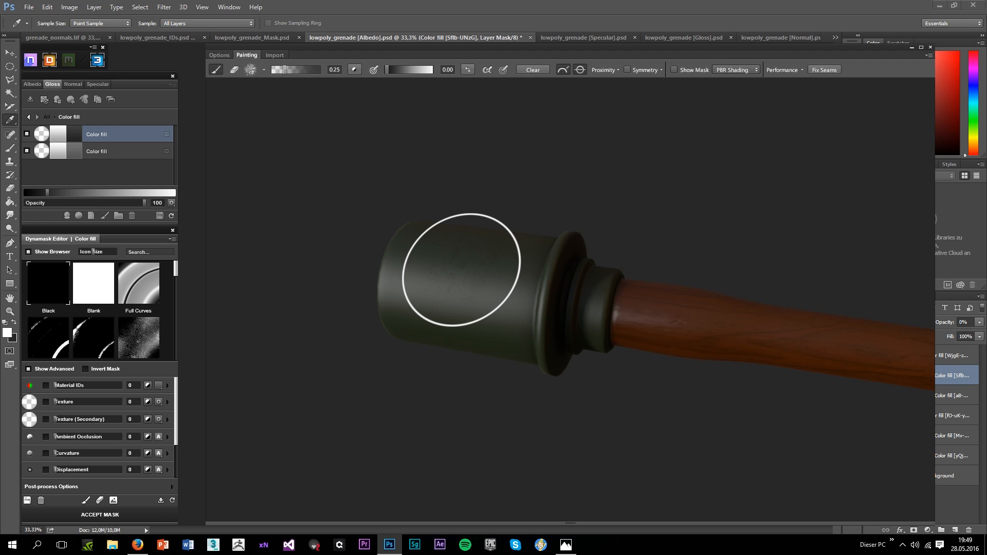
# Swap the brush's paint value to 1.00 and paint grunge marks into the mask around the grenade's green head
pyautogui.scroll(2, 458, 273)
pyautogui.click(463, 71)
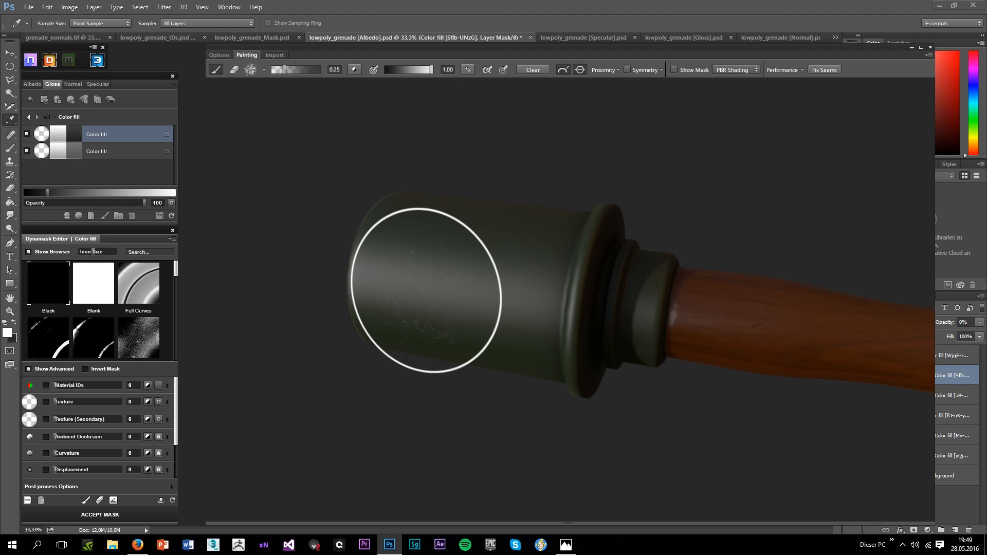
pyautogui.moveTo(423, 361)
pyautogui.mouseDown()
pyautogui.moveTo(413, 369)
pyautogui.moveTo(438, 334)
pyautogui.mouseUp()
pyautogui.moveTo(503, 350); pyautogui.dragTo(536, 301)
pyautogui.click(535, 301)
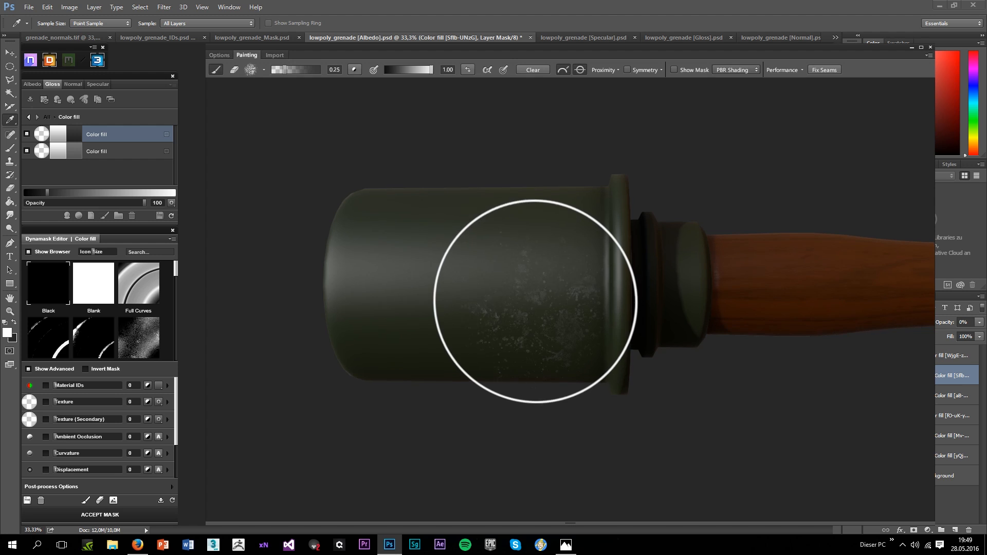
pyautogui.moveTo(406, 336); pyautogui.dragTo(319, 381)
pyautogui.scroll(2, 508, 251)
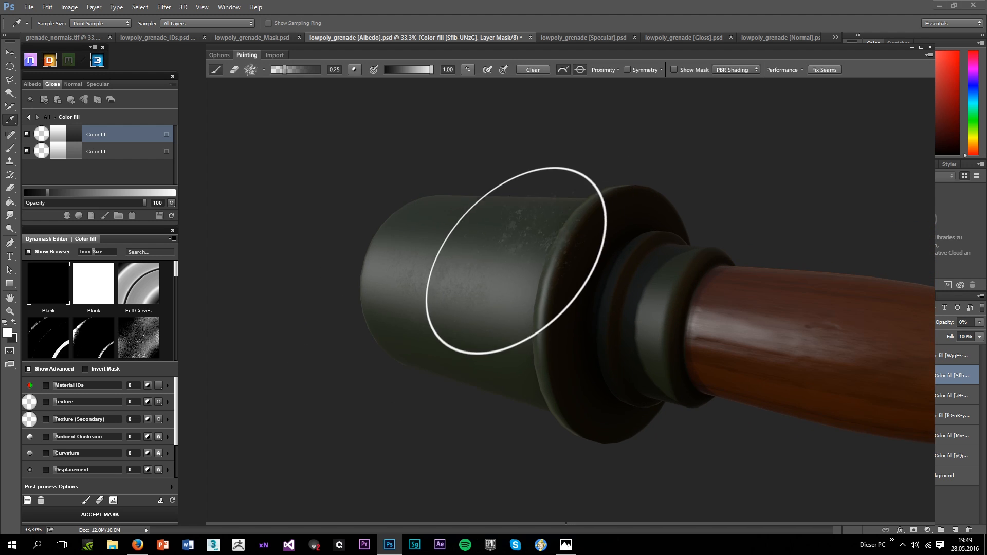
pyautogui.moveTo(418, 397); pyautogui.dragTo(483, 377)
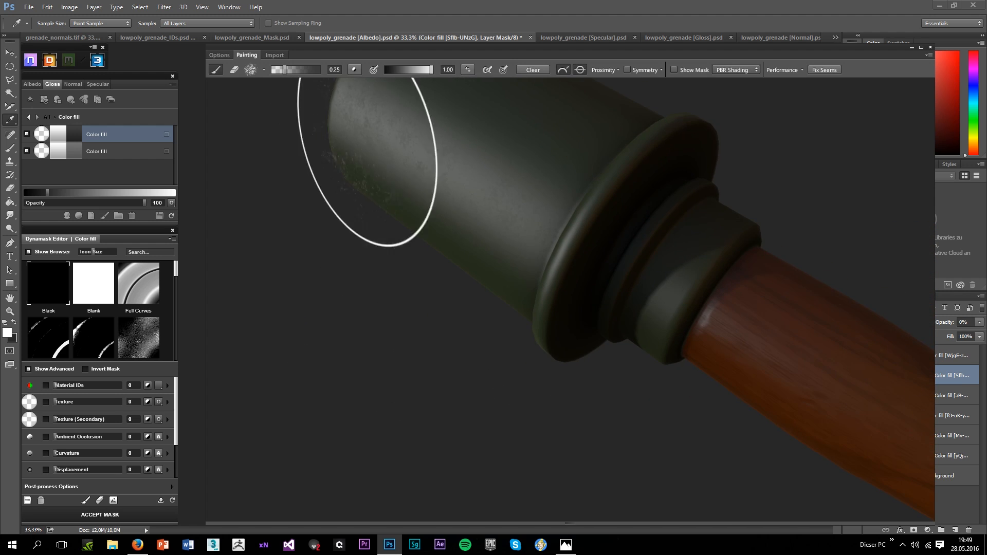
pyautogui.scroll(-2, 378, 156)
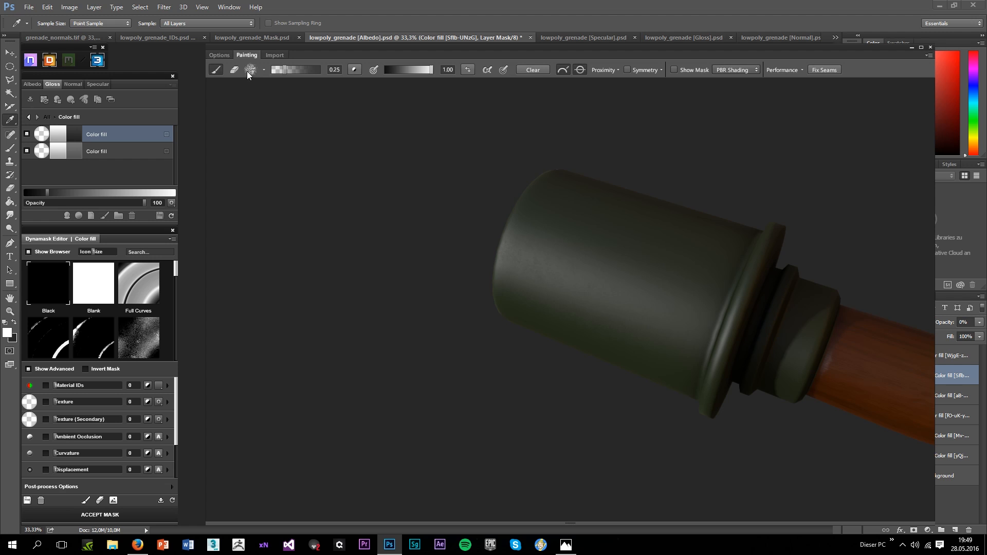
# Choose another speckled Grunge brush tip and paint wear into the mask along the side of the green head
pyautogui.click(250, 70)
pyautogui.click(447, 128)
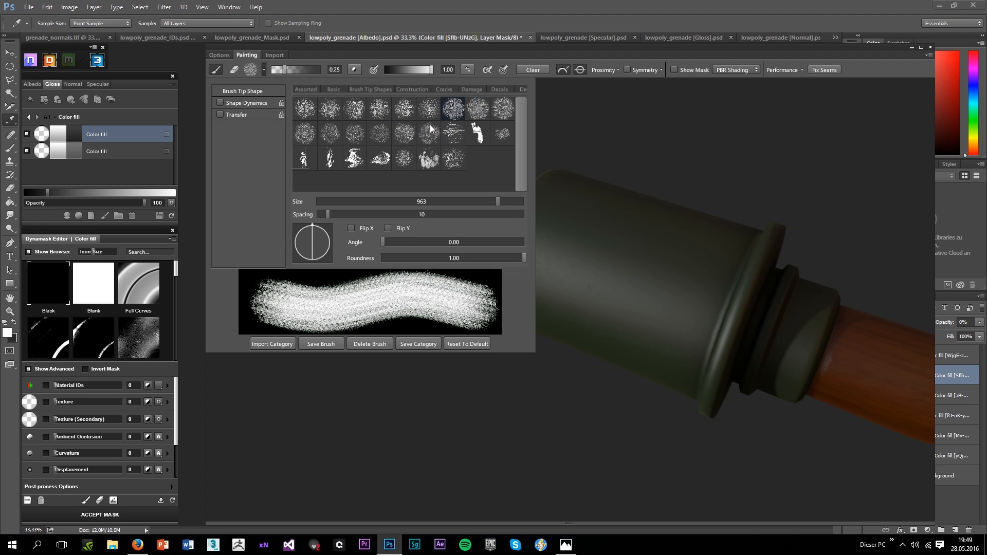
pyautogui.click(388, 116)
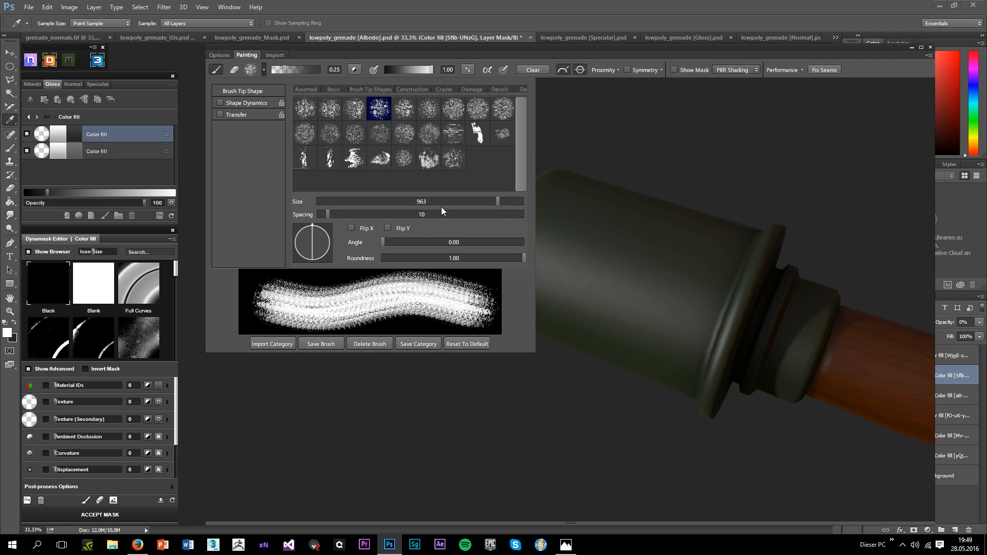
pyautogui.moveTo(621, 290); pyautogui.dragTo(656, 217)
pyautogui.scroll(3, 730, 226)
pyautogui.moveTo(628, 155)
pyautogui.mouseDown()
pyautogui.moveTo(637, 234)
pyautogui.moveTo(591, 299)
pyautogui.moveTo(497, 261)
pyautogui.mouseUp()
pyautogui.moveTo(663, 333)
pyautogui.mouseDown()
pyautogui.moveTo(642, 309)
pyautogui.moveTo(615, 372)
pyautogui.mouseUp()
pyautogui.moveTo(746, 402)
pyautogui.mouseDown()
pyautogui.moveTo(686, 402)
pyautogui.moveTo(529, 228)
pyautogui.moveTo(566, 356)
pyautogui.moveTo(476, 425)
pyautogui.mouseUp()
pyautogui.scroll(-2, 524, 252)
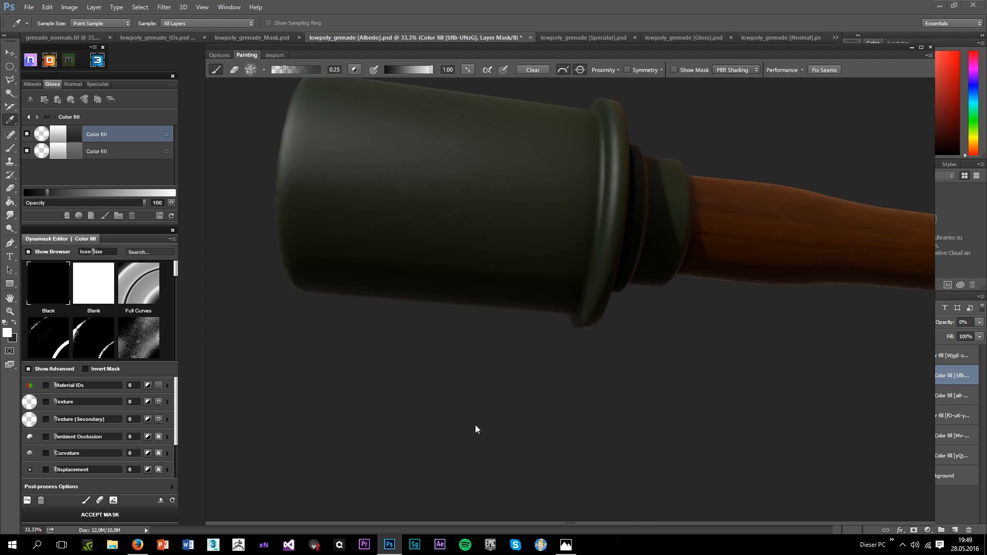
# Paint grunge marks into the mask on the head's flat end and the adjoining cylinder edge
pyautogui.scroll(4, 569, 302)
pyautogui.scroll(-3, 641, 370)
pyautogui.moveTo(641, 371)
pyautogui.mouseDown()
pyautogui.moveTo(593, 308)
pyautogui.moveTo(751, 330)
pyautogui.moveTo(672, 309)
pyautogui.mouseUp()
pyautogui.scroll(-2, 612, 284)
pyautogui.scroll(3, 649, 317)
pyautogui.moveTo(544, 329)
pyautogui.mouseDown()
pyautogui.moveTo(569, 364)
pyautogui.moveTo(621, 352)
pyautogui.mouseUp()
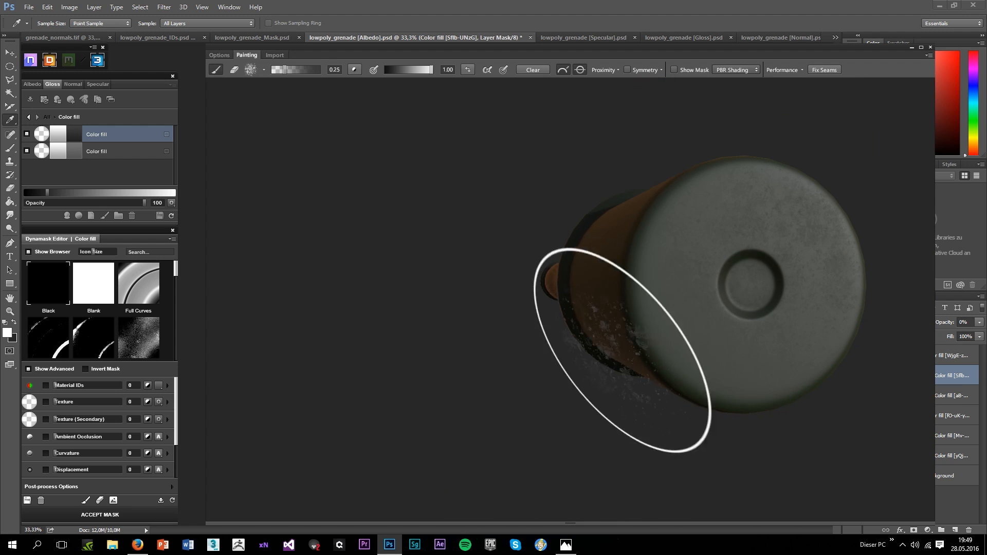
pyautogui.moveTo(727, 277)
pyautogui.mouseDown()
pyautogui.moveTo(653, 322)
pyautogui.moveTo(628, 295)
pyautogui.moveTo(559, 393)
pyautogui.moveTo(535, 395)
pyautogui.mouseUp()
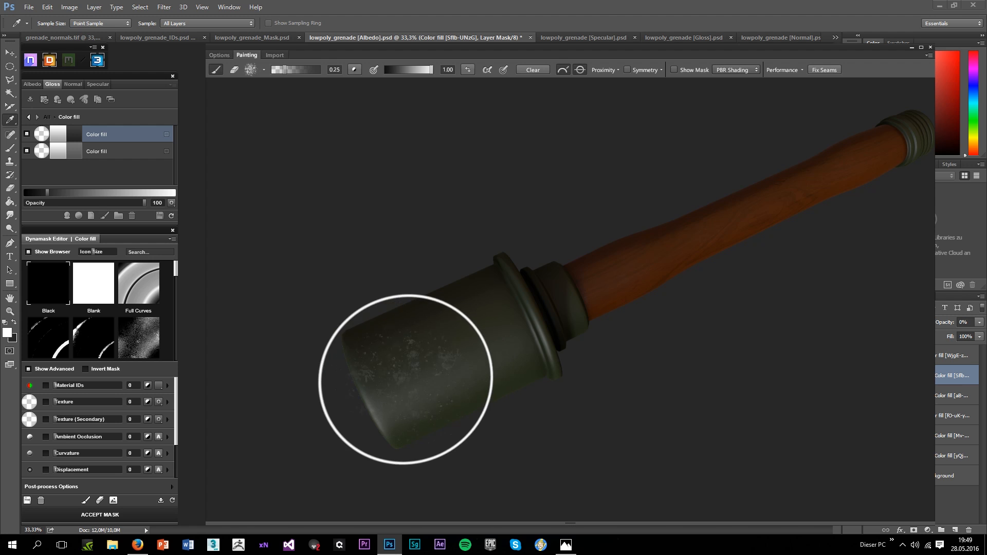
pyautogui.moveTo(385, 359); pyautogui.dragTo(353, 405)
# Paint more grunge wear into the mask around the collar where the green head meets the wooden handle
pyautogui.scroll(3, 451, 296)
pyautogui.moveTo(451, 296)
pyautogui.mouseDown()
pyautogui.moveTo(433, 203)
pyautogui.moveTo(494, 345)
pyautogui.mouseUp()
pyautogui.scroll(3, 537, 250)
pyautogui.click(576, 248)
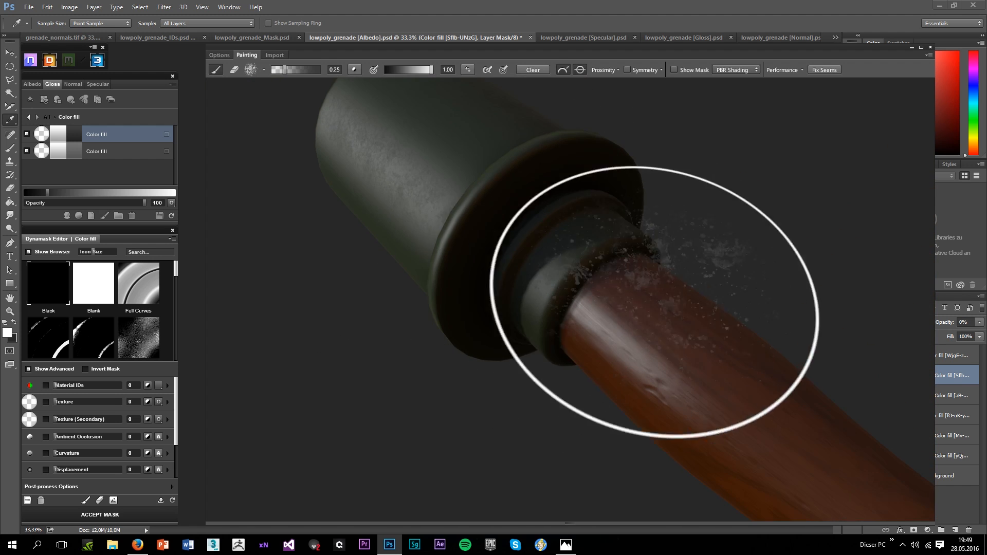
pyautogui.moveTo(654, 302)
pyautogui.mouseDown()
pyautogui.moveTo(532, 226)
pyautogui.moveTo(365, 260)
pyautogui.mouseUp()
pyautogui.scroll(3, 635, 249)
pyautogui.moveTo(673, 261); pyautogui.dragTo(466, 240)
pyautogui.scroll(-4, 467, 241)
pyautogui.moveTo(556, 363)
pyautogui.mouseDown()
pyautogui.moveTo(597, 357)
pyautogui.moveTo(467, 349)
pyautogui.mouseUp()
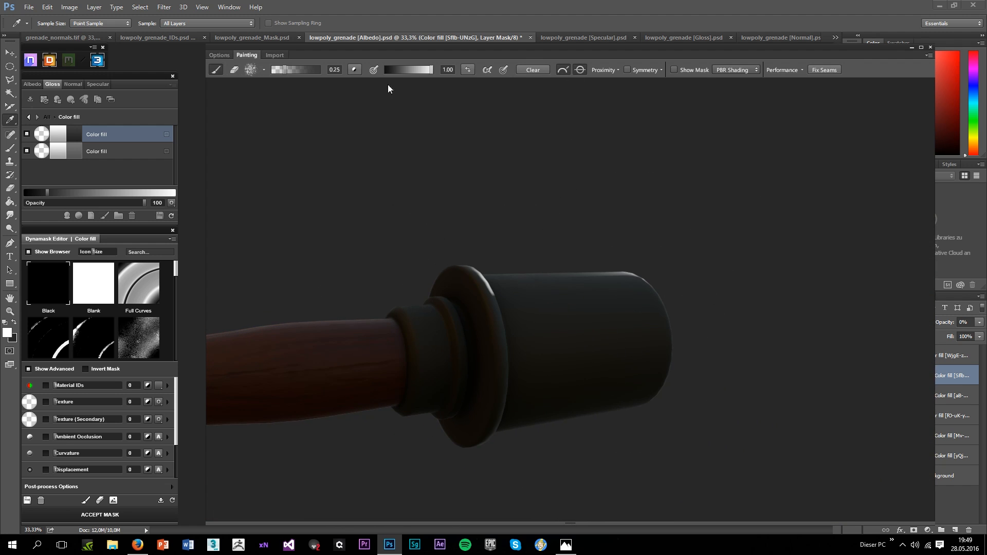
# Turn on the viewport headlight and inspect the painted gloss wear around the green head and its flat end
pyautogui.click(224, 55)
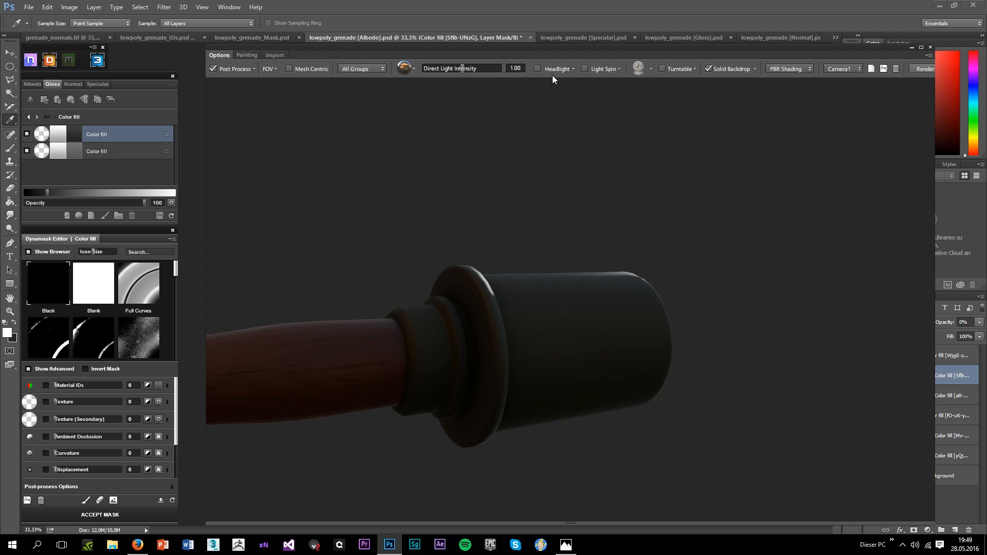
pyautogui.click(537, 68)
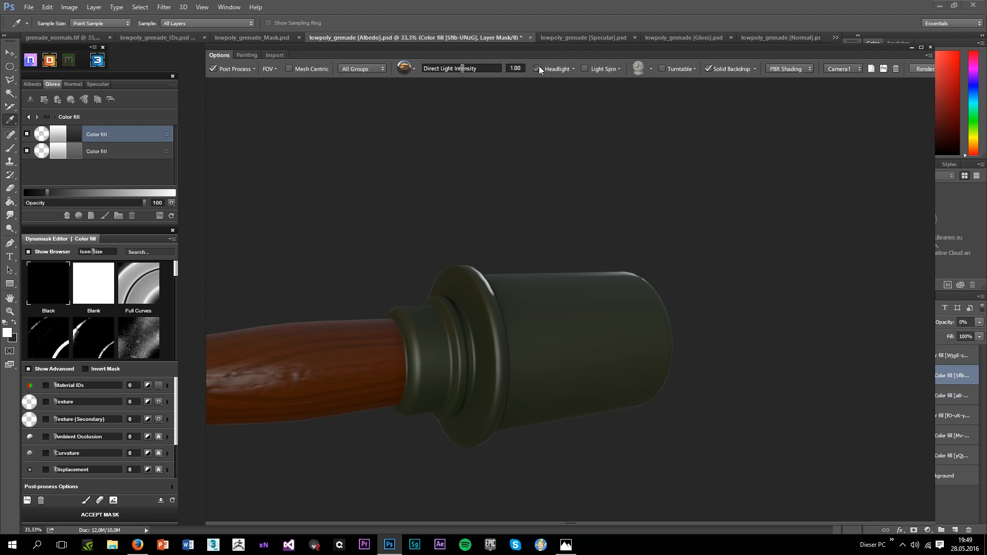
pyautogui.moveTo(537, 264)
pyautogui.mouseDown()
pyautogui.moveTo(480, 319)
pyautogui.moveTo(480, 353)
pyautogui.moveTo(584, 309)
pyautogui.moveTo(681, 306)
pyautogui.moveTo(515, 250)
pyautogui.mouseUp()
pyautogui.moveTo(402, 232)
pyautogui.mouseDown()
pyautogui.moveTo(540, 257)
pyautogui.moveTo(521, 306)
pyautogui.mouseUp()
pyautogui.moveTo(695, 169)
pyautogui.mouseDown()
pyautogui.moveTo(581, 295)
pyautogui.moveTo(509, 246)
pyautogui.mouseUp()
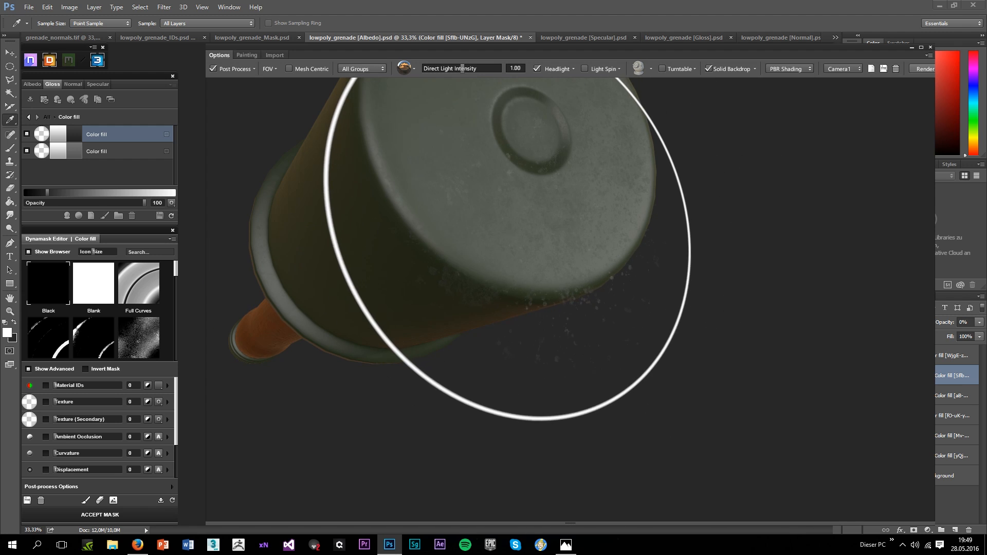
pyautogui.scroll(-3, 535, 211)
pyautogui.moveTo(535, 211)
pyautogui.mouseDown()
pyautogui.moveTo(464, 304)
pyautogui.moveTo(518, 280)
pyautogui.moveTo(472, 286)
pyautogui.moveTo(429, 249)
pyautogui.moveTo(432, 298)
pyautogui.moveTo(502, 194)
pyautogui.mouseUp()
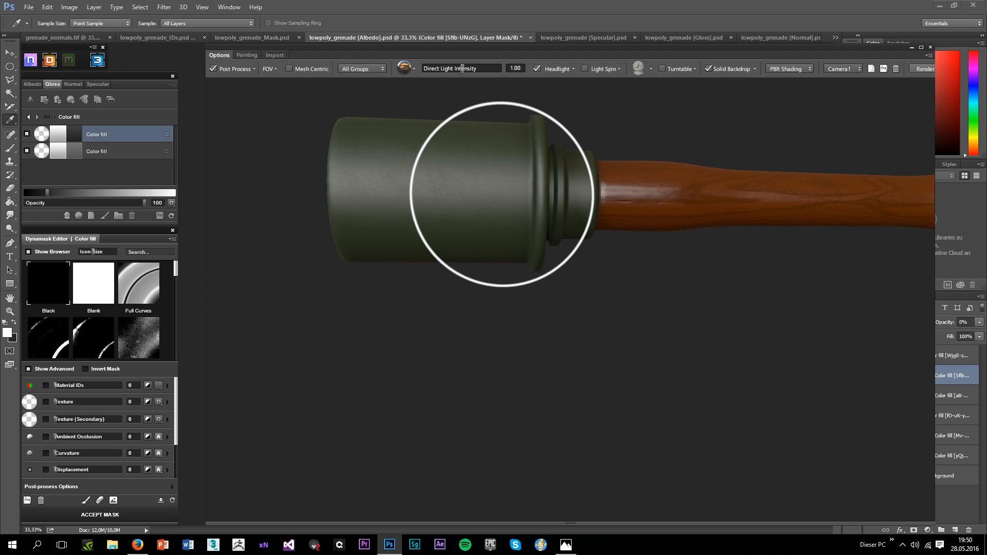
pyautogui.moveTo(575, 189); pyautogui.dragTo(511, 162)
pyautogui.moveTo(571, 150)
pyautogui.mouseDown()
pyautogui.moveTo(553, 215)
pyautogui.moveTo(527, 224)
pyautogui.moveTo(623, 247)
pyautogui.moveTo(676, 242)
pyautogui.moveTo(540, 313)
pyautogui.moveTo(662, 366)
pyautogui.moveTo(575, 346)
pyautogui.moveTo(622, 346)
pyautogui.moveTo(621, 335)
pyautogui.moveTo(715, 362)
pyautogui.moveTo(749, 319)
pyautogui.moveTo(708, 337)
pyautogui.moveTo(674, 304)
pyautogui.moveTo(632, 226)
pyautogui.moveTo(652, 331)
pyautogui.moveTo(727, 362)
pyautogui.moveTo(580, 154)
pyautogui.moveTo(661, 211)
pyautogui.moveTo(760, 255)
pyautogui.moveTo(672, 260)
pyautogui.moveTo(588, 225)
pyautogui.mouseUp()
pyautogui.scroll(3, 527, 225)
pyautogui.scroll(-1, 679, 314)
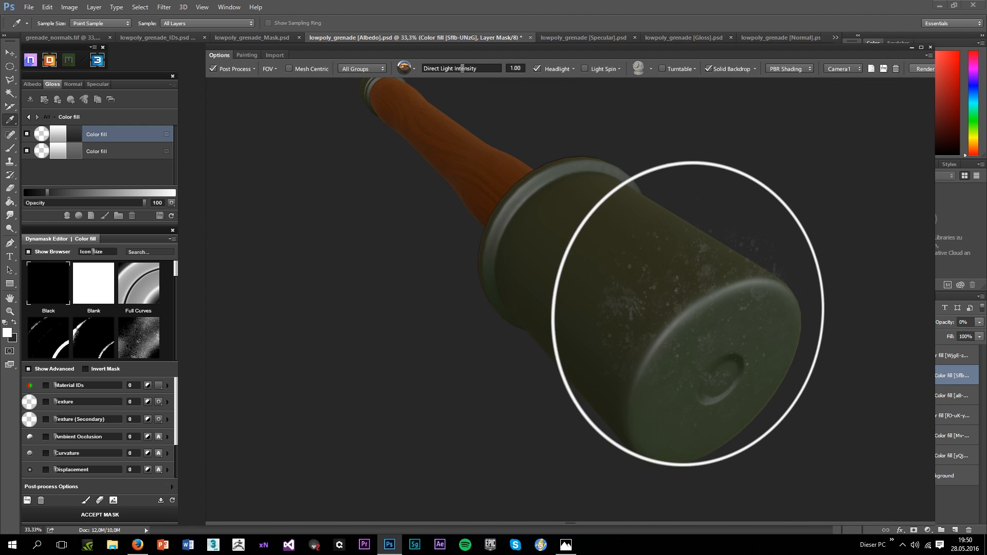
pyautogui.scroll(-1, 688, 318)
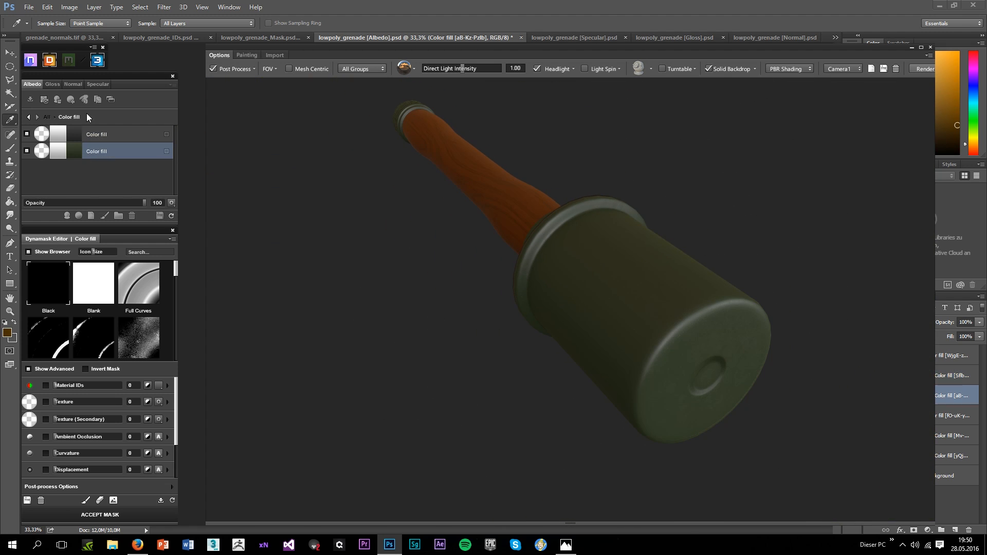
# Raise the gloss of the base green metal fill layer to a mid grey
pyautogui.click(54, 86)
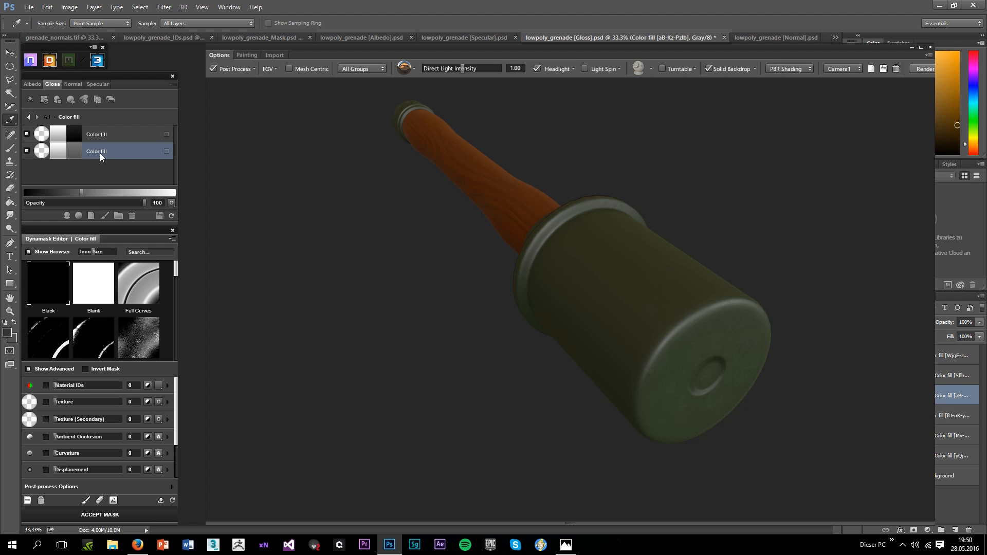
pyautogui.moveTo(82, 193); pyautogui.dragTo(99, 197)
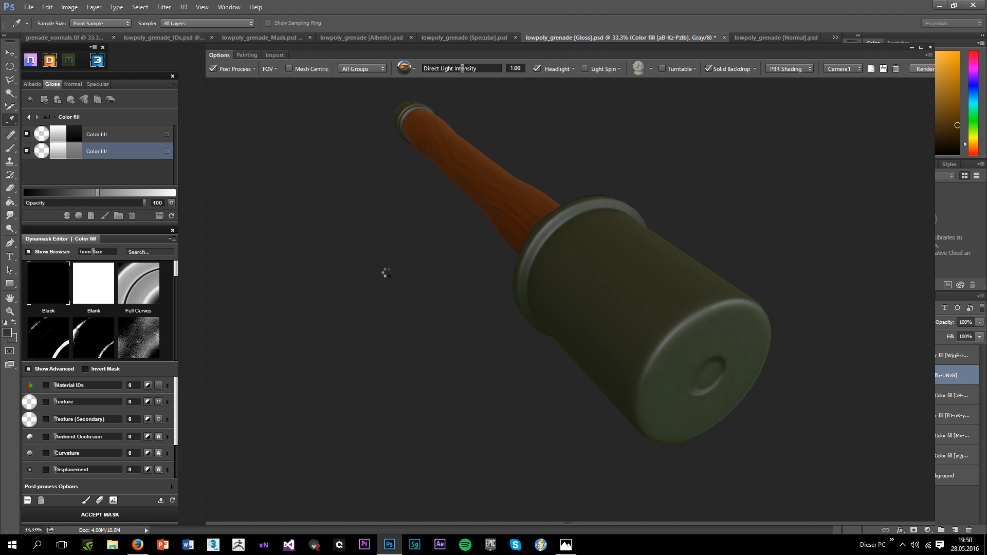
pyautogui.moveTo(434, 315); pyautogui.dragTo(669, 324)
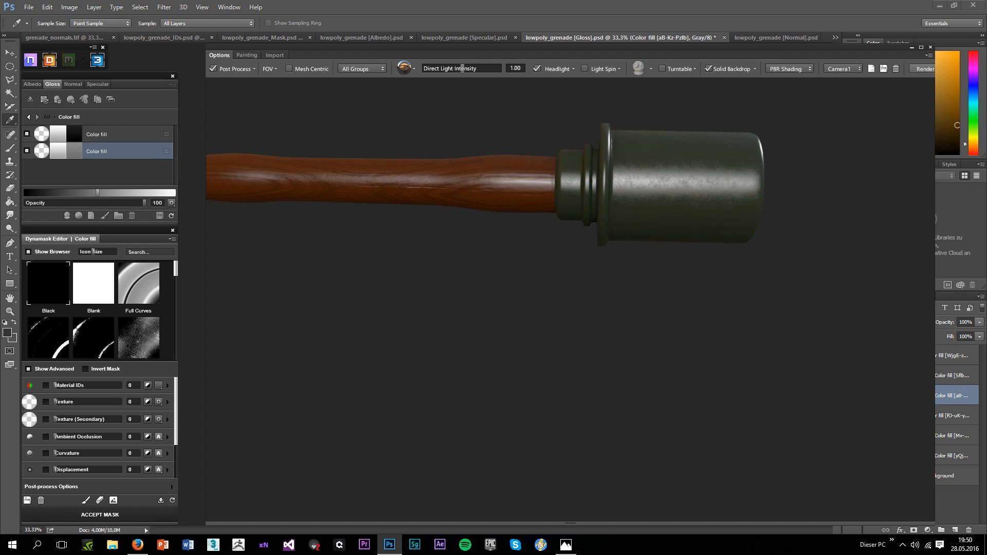
pyautogui.scroll(3, 630, 167)
pyautogui.moveTo(93, 192); pyautogui.dragTo(89, 192)
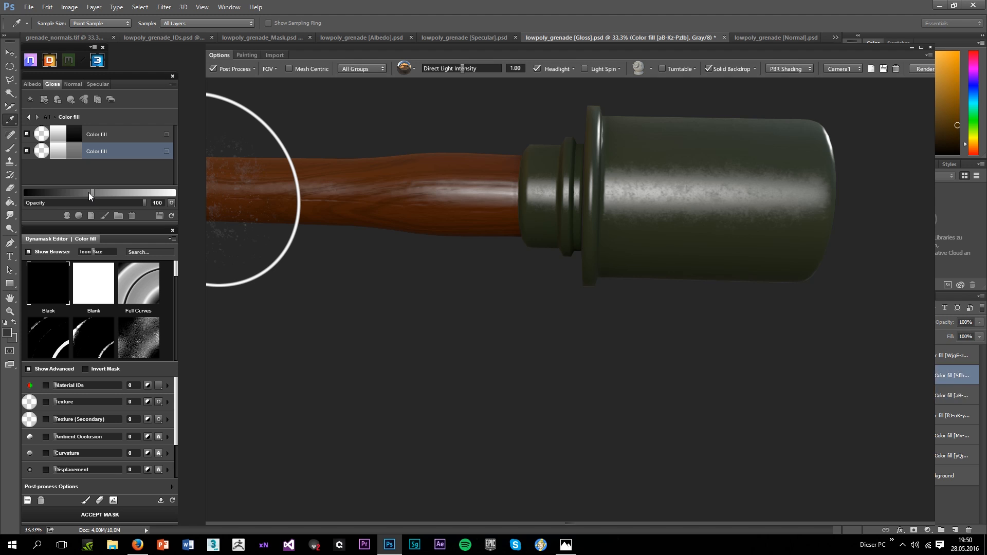
# Examine the grunge reflections on the green head from several sides under the new gloss level
pyautogui.scroll(-2, 591, 308)
pyautogui.moveTo(592, 326); pyautogui.dragTo(329, 336)
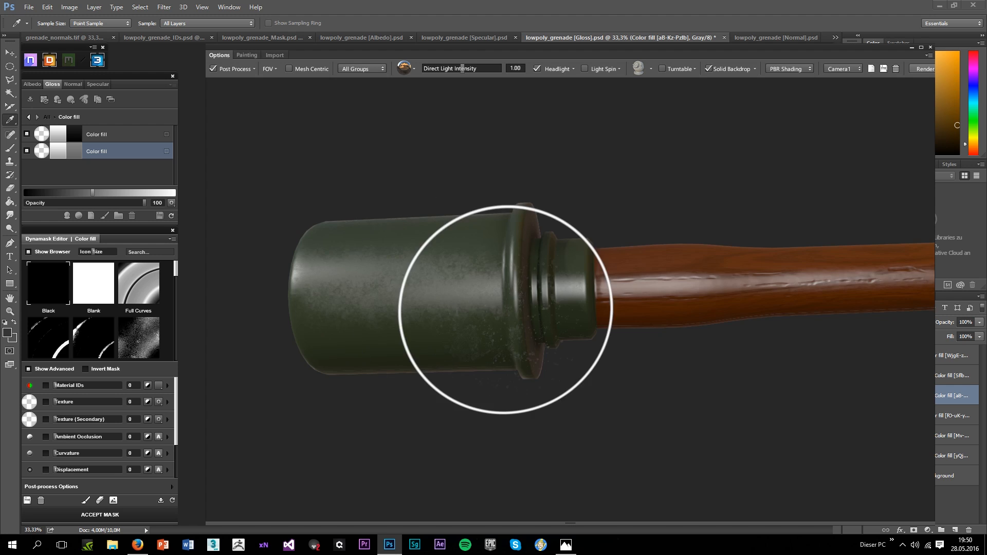
pyautogui.moveTo(506, 309); pyautogui.dragTo(513, 316)
pyautogui.moveTo(542, 359); pyautogui.dragTo(592, 183)
pyautogui.moveTo(609, 106); pyautogui.dragTo(551, 207)
pyautogui.moveTo(730, 162); pyautogui.dragTo(531, 245)
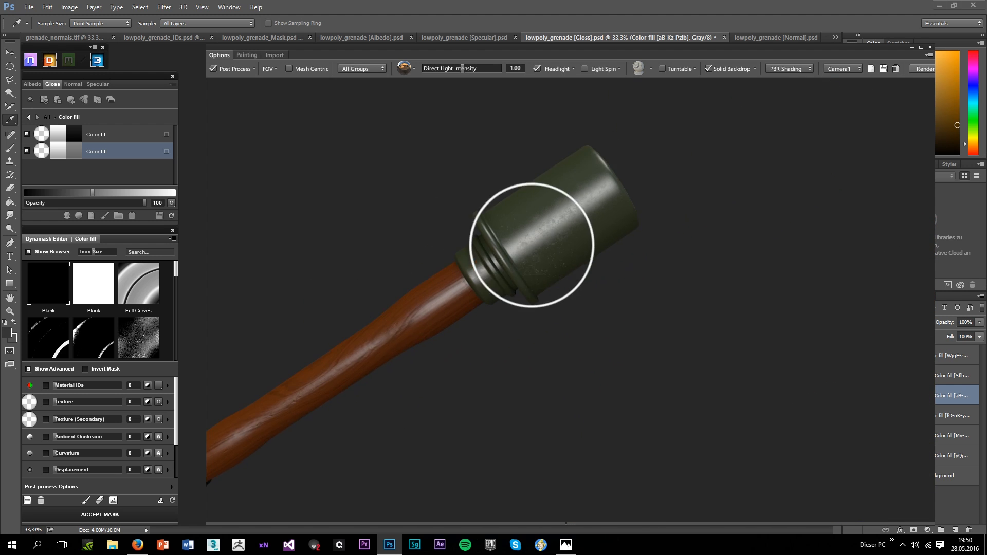
pyautogui.scroll(2, 516, 228)
pyautogui.moveTo(491, 295); pyautogui.dragTo(508, 314)
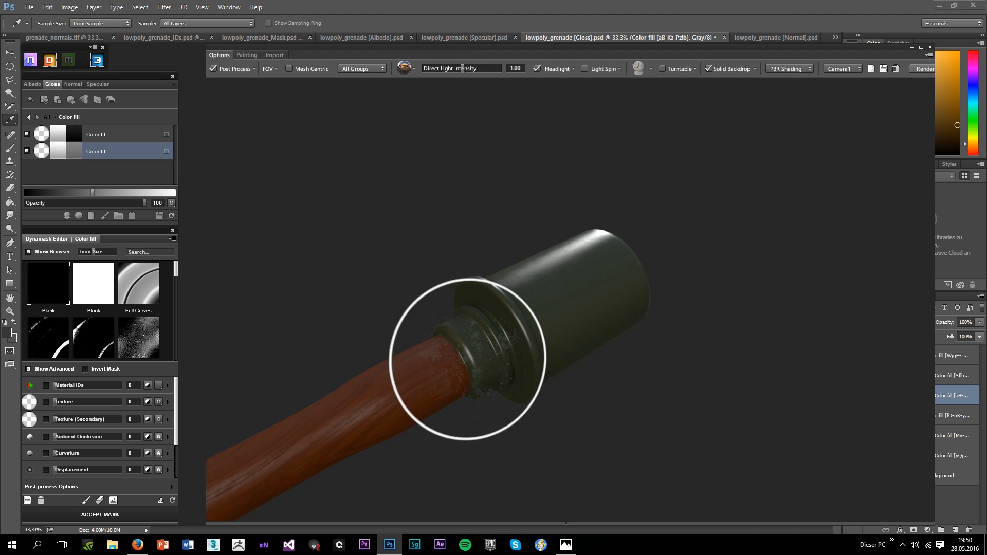
pyautogui.moveTo(467, 359)
pyautogui.mouseDown()
pyautogui.moveTo(538, 280)
pyautogui.moveTo(573, 214)
pyautogui.moveTo(524, 331)
pyautogui.moveTo(465, 381)
pyautogui.moveTo(606, 319)
pyautogui.moveTo(619, 382)
pyautogui.moveTo(656, 336)
pyautogui.moveTo(535, 388)
pyautogui.moveTo(542, 367)
pyautogui.mouseUp()
pyautogui.moveTo(646, 327)
pyautogui.mouseDown()
pyautogui.moveTo(575, 331)
pyautogui.moveTo(371, 374)
pyautogui.moveTo(529, 326)
pyautogui.moveTo(474, 245)
pyautogui.moveTo(440, 231)
pyautogui.mouseUp()
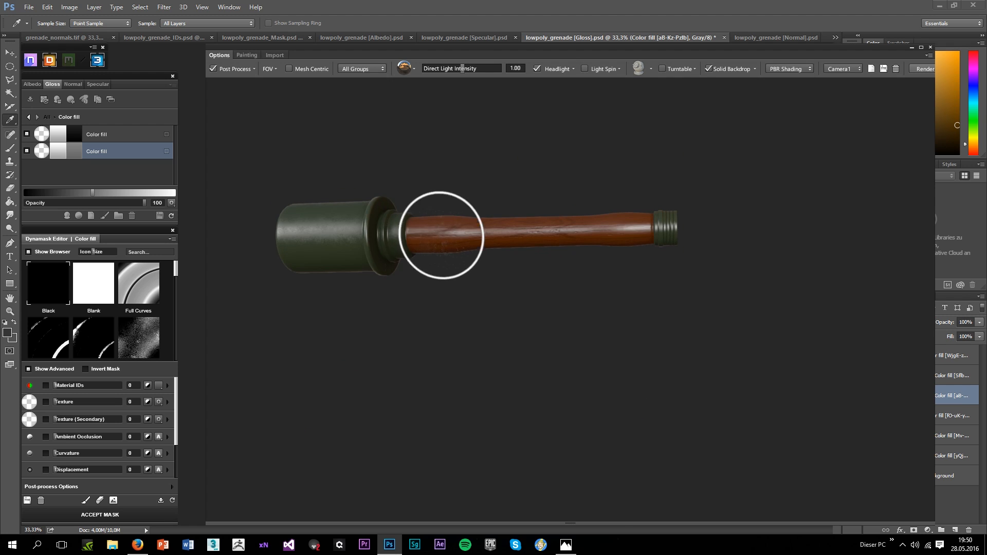
# Inspect the gloss on the ribbed metal end cap and the nearby wooden handle
pyautogui.scroll(4, 388, 214)
pyautogui.scroll(-2, 781, 253)
pyautogui.moveTo(780, 253); pyautogui.dragTo(797, 203)
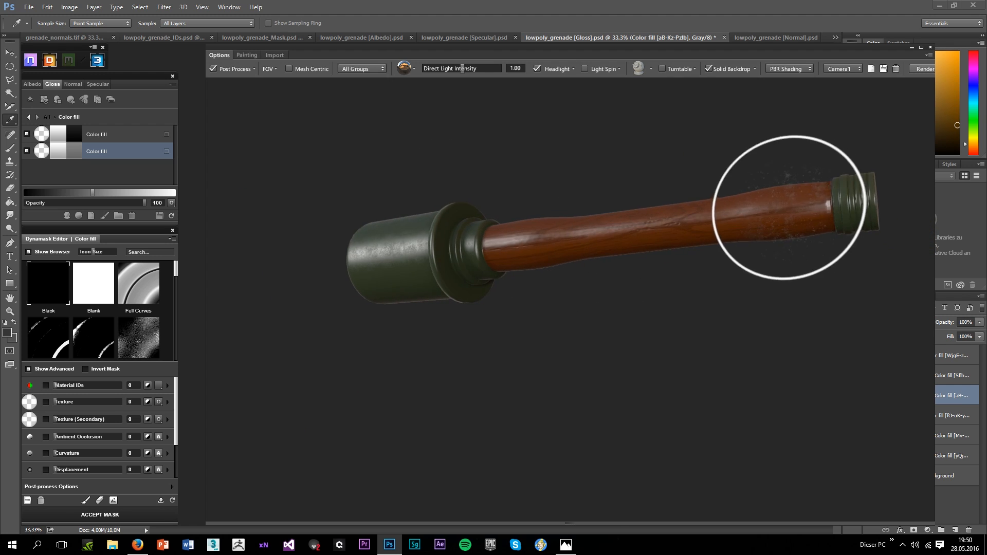
pyautogui.scroll(6, 468, 287)
pyautogui.scroll(-2, 573, 279)
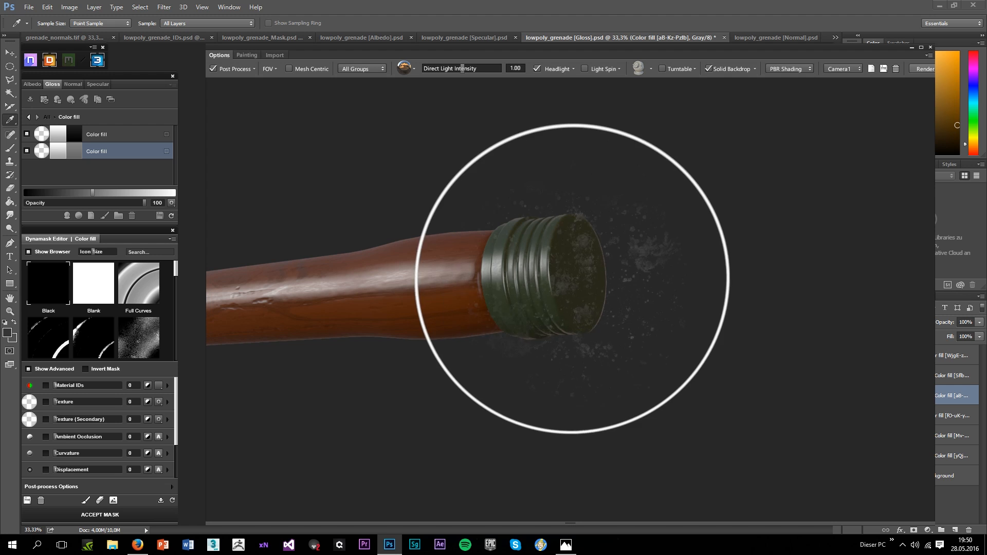
pyautogui.scroll(-2, 514, 345)
pyautogui.moveTo(535, 289)
pyautogui.mouseDown()
pyautogui.moveTo(513, 345)
pyautogui.moveTo(478, 308)
pyautogui.moveTo(519, 283)
pyautogui.mouseUp()
pyautogui.moveTo(491, 314)
pyautogui.mouseDown()
pyautogui.moveTo(423, 340)
pyautogui.moveTo(469, 318)
pyautogui.moveTo(363, 315)
pyautogui.moveTo(468, 273)
pyautogui.moveTo(336, 204)
pyautogui.mouseUp()
pyautogui.scroll(-2, 415, 297)
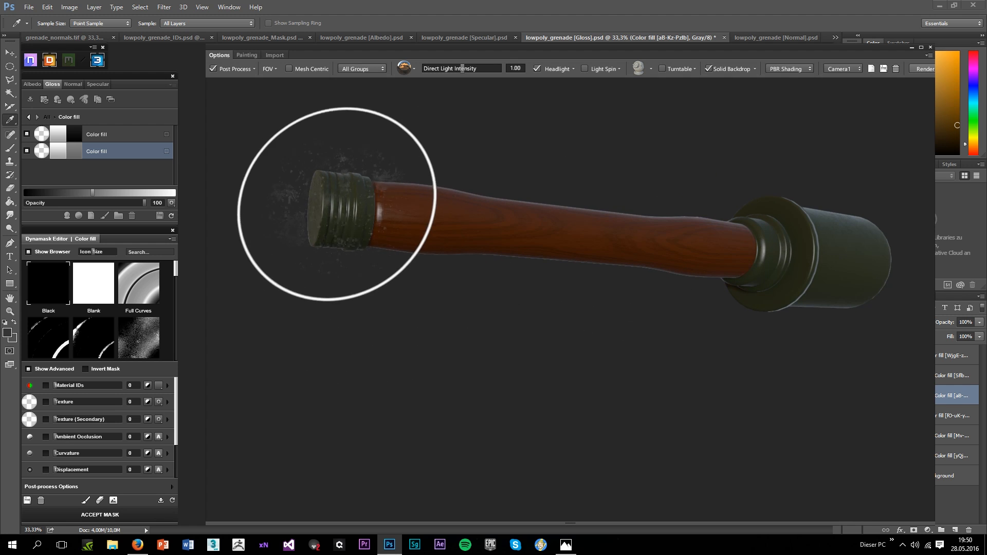
pyautogui.scroll(-1, 599, 257)
# Check the reflections along the length of the wooden handle between the head and the end cap
pyautogui.moveTo(599, 258); pyautogui.dragTo(634, 368)
pyautogui.scroll(3, 535, 473)
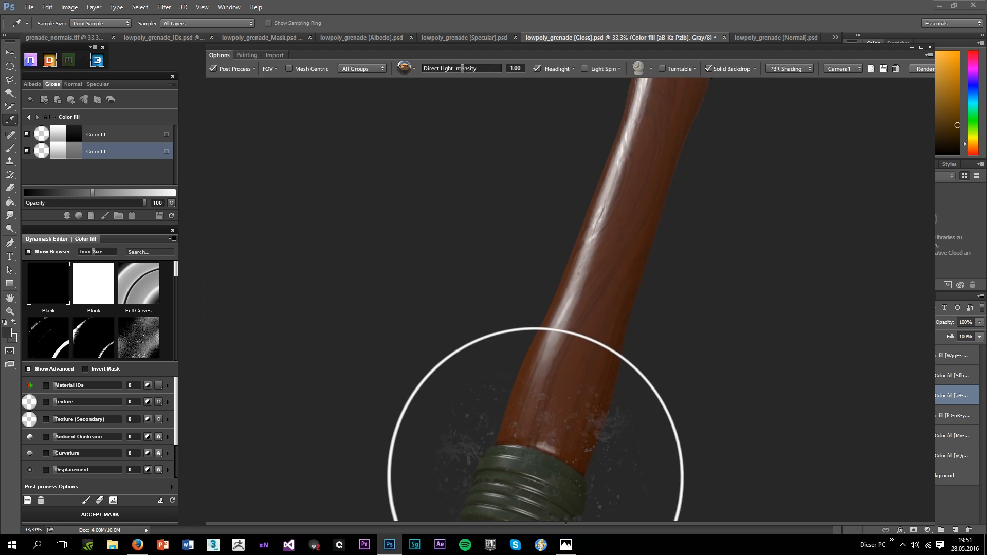
pyautogui.moveTo(535, 474); pyautogui.dragTo(563, 324)
pyautogui.scroll(1, 560, 322)
pyautogui.scroll(-6, 564, 254)
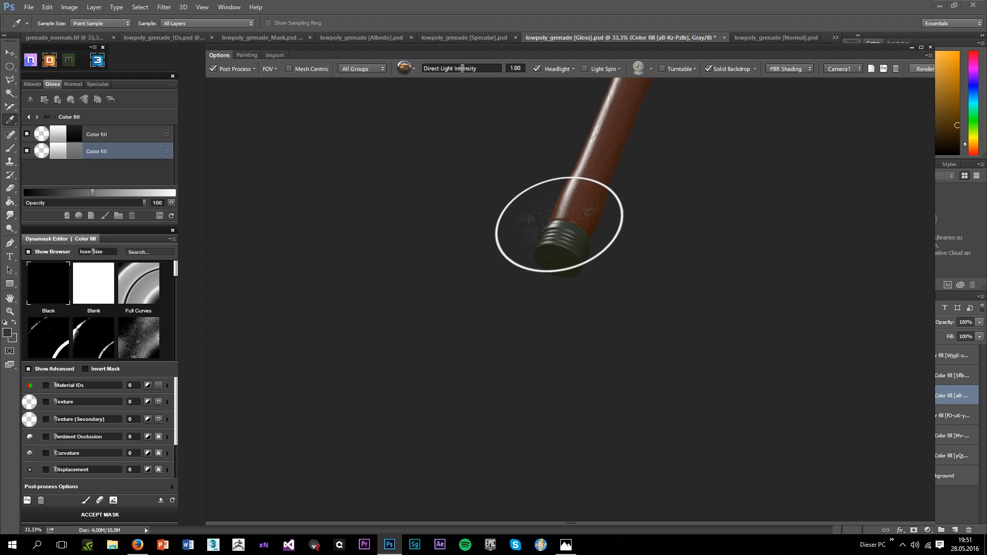
pyautogui.moveTo(633, 107); pyautogui.dragTo(628, 215)
pyautogui.scroll(3, 628, 216)
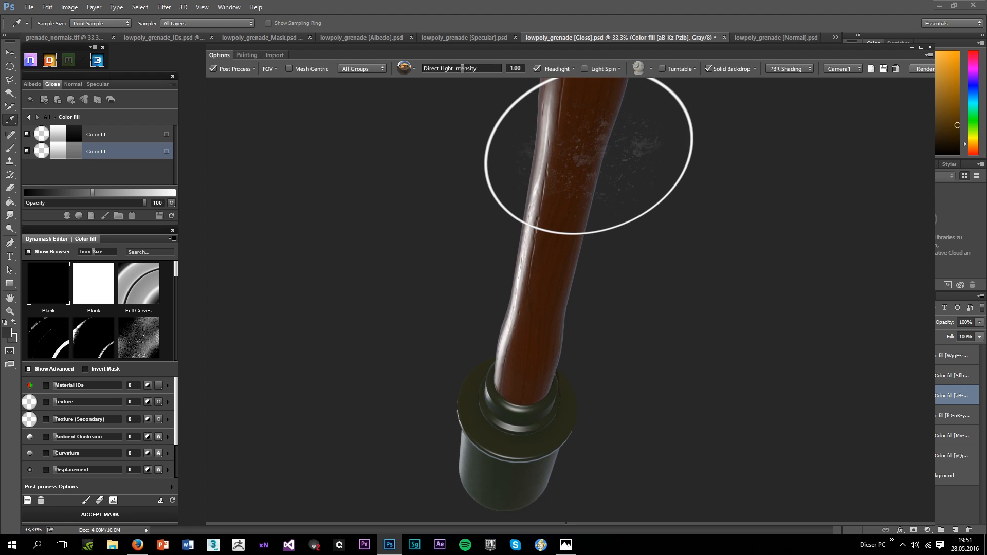
pyautogui.moveTo(588, 153)
pyautogui.mouseDown()
pyautogui.moveTo(617, 293)
pyautogui.moveTo(636, 221)
pyautogui.mouseUp()
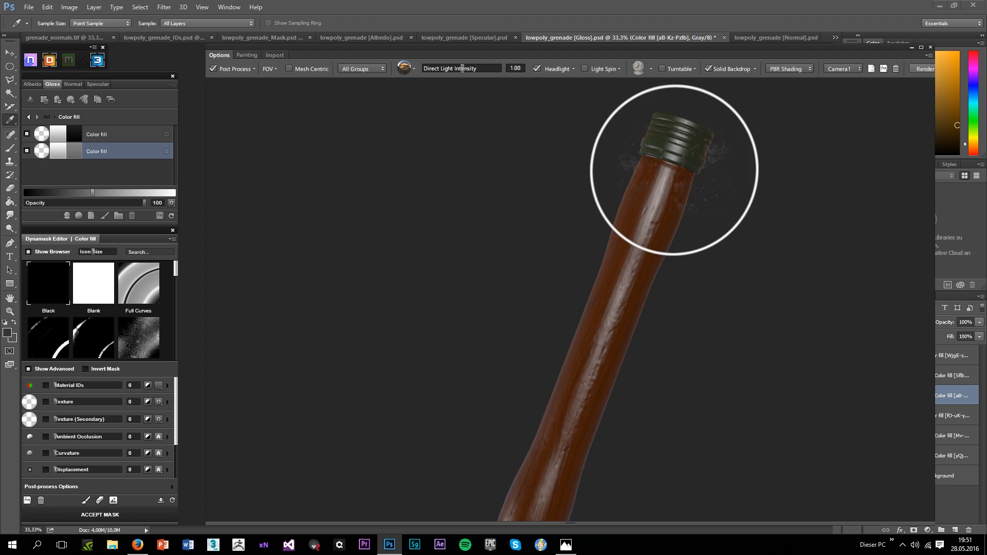
pyautogui.scroll(-4, 643, 231)
# Examine the worn gloss on the head's flange and the stepped neck around the handle
pyautogui.moveTo(582, 325)
pyautogui.mouseDown()
pyautogui.moveTo(684, 469)
pyautogui.moveTo(522, 335)
pyautogui.mouseUp()
pyautogui.scroll(5, 521, 335)
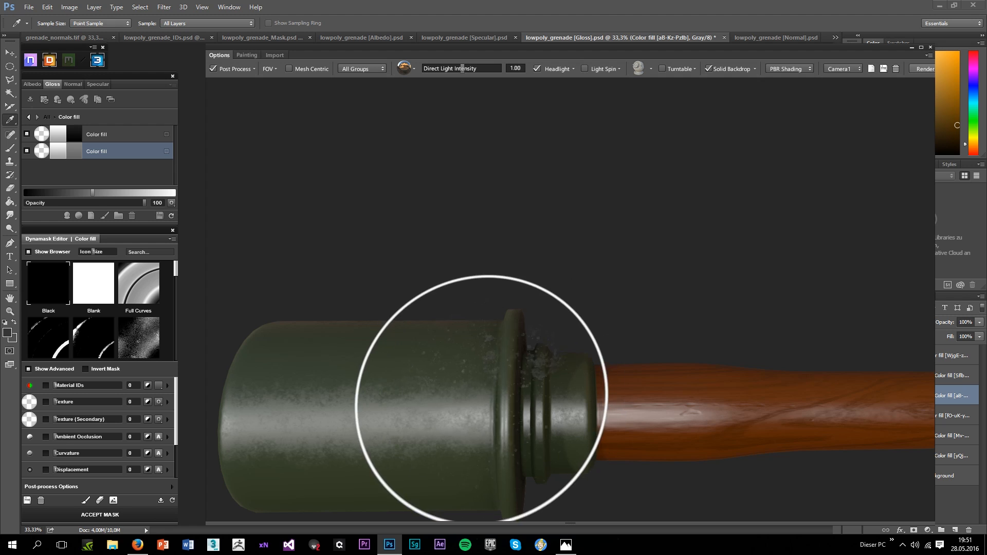
pyautogui.moveTo(530, 434)
pyautogui.mouseDown()
pyautogui.moveTo(674, 180)
pyautogui.moveTo(726, 309)
pyautogui.moveTo(727, 397)
pyautogui.moveTo(650, 460)
pyautogui.mouseUp()
pyautogui.scroll(-2, 660, 188)
pyautogui.moveTo(608, 315)
pyautogui.mouseDown()
pyautogui.moveTo(432, 279)
pyautogui.moveTo(565, 229)
pyautogui.mouseUp()
pyautogui.scroll(-3, 565, 229)
pyautogui.scroll(3, 565, 230)
pyautogui.scroll(3, 509, 242)
pyautogui.moveTo(525, 268)
pyautogui.mouseDown()
pyautogui.moveTo(570, 324)
pyautogui.moveTo(528, 282)
pyautogui.moveTo(548, 304)
pyautogui.mouseUp()
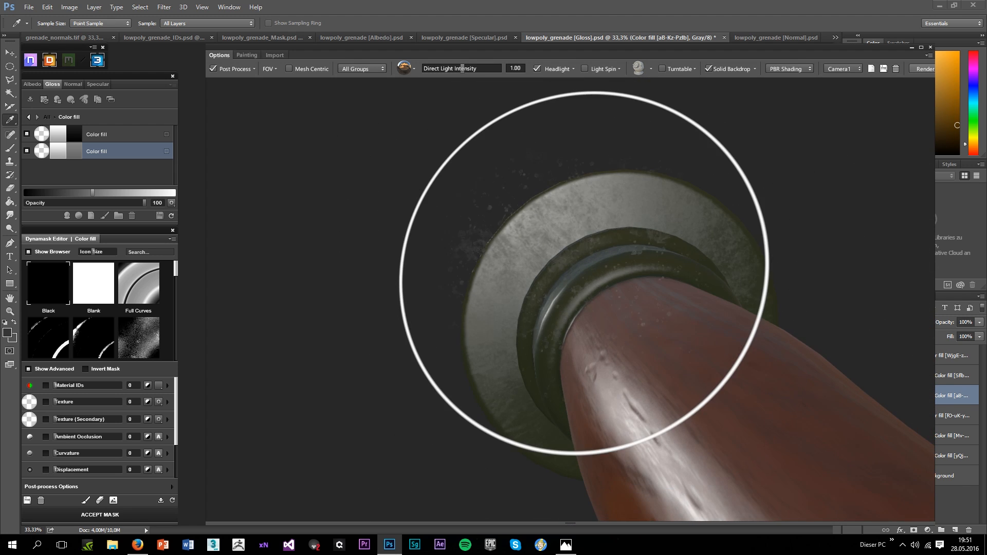
pyautogui.scroll(-3, 683, 293)
pyautogui.moveTo(697, 295); pyautogui.dragTo(779, 238)
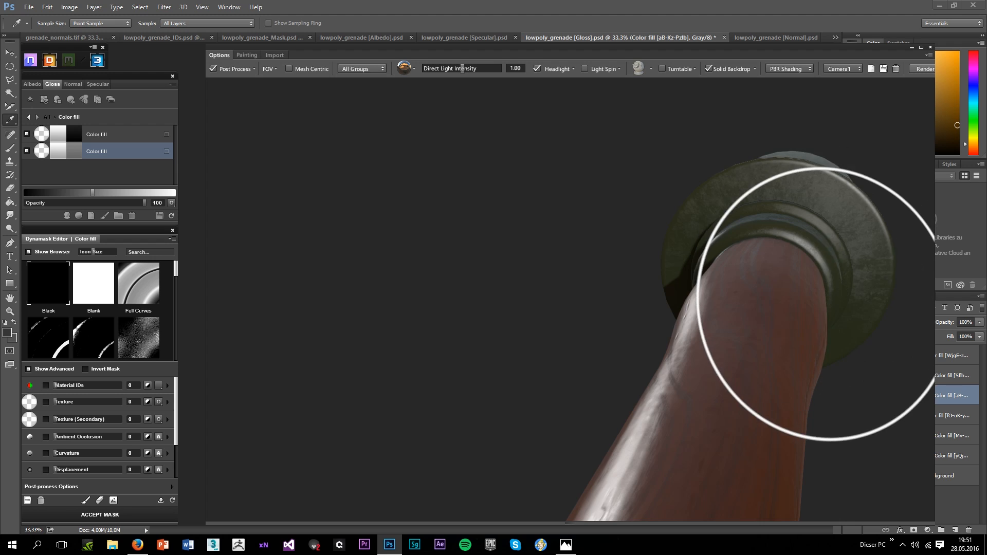
pyautogui.moveTo(815, 304); pyautogui.dragTo(688, 325)
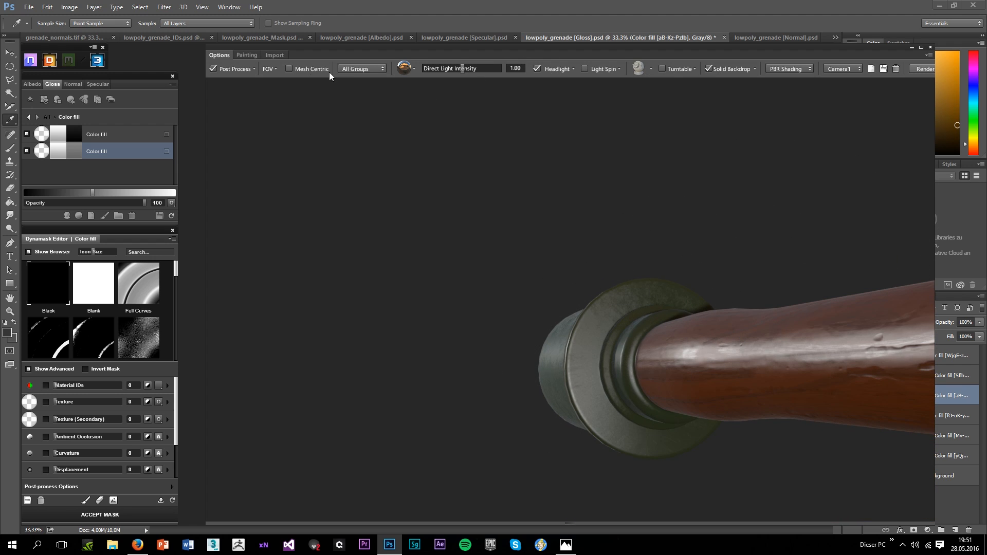
# Review the normal-aligned painting option in the 3D painting settings and look over the whole grenade
pyautogui.click(247, 54)
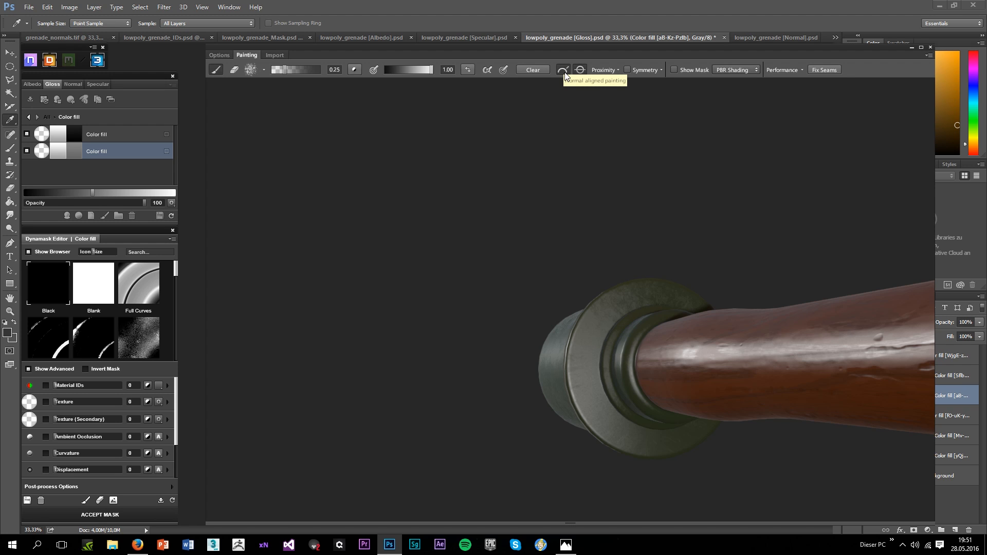
pyautogui.scroll(5, 590, 291)
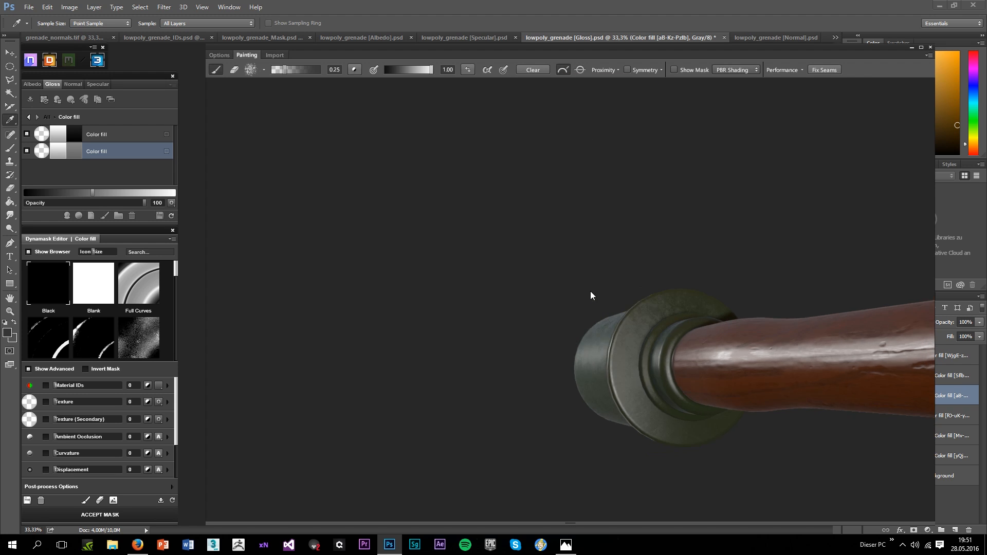
pyautogui.scroll(1, 573, 367)
pyautogui.moveTo(551, 363)
pyautogui.mouseDown()
pyautogui.moveTo(626, 382)
pyautogui.moveTo(686, 365)
pyautogui.moveTo(661, 326)
pyautogui.moveTo(525, 309)
pyautogui.moveTo(599, 309)
pyautogui.mouseUp()
pyautogui.moveTo(514, 337)
pyautogui.mouseDown()
pyautogui.moveTo(636, 339)
pyautogui.moveTo(638, 383)
pyautogui.moveTo(513, 412)
pyautogui.moveTo(589, 372)
pyautogui.moveTo(597, 290)
pyautogui.moveTo(694, 210)
pyautogui.moveTo(617, 220)
pyautogui.moveTo(844, 276)
pyautogui.moveTo(659, 228)
pyautogui.moveTo(749, 242)
pyautogui.moveTo(617, 319)
pyautogui.moveTo(551, 309)
pyautogui.moveTo(613, 352)
pyautogui.mouseUp()
pyautogui.moveTo(400, 281); pyautogui.dragTo(555, 175)
pyautogui.moveTo(732, 317); pyautogui.dragTo(292, 130)
# Select the second grunge brush tip, and set the brush opacity to 0.14 and the paint value to 0.00
pyautogui.click(253, 69)
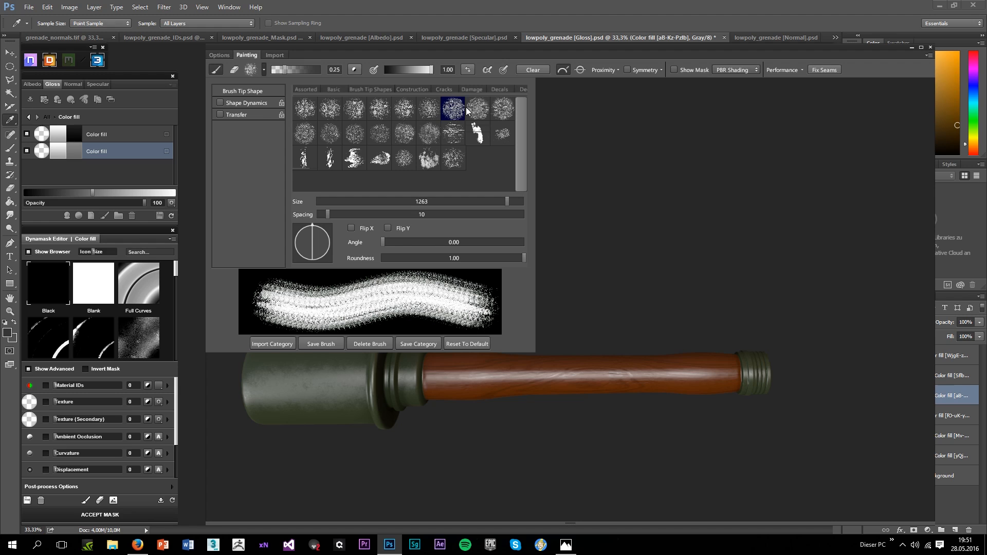
pyautogui.click(338, 107)
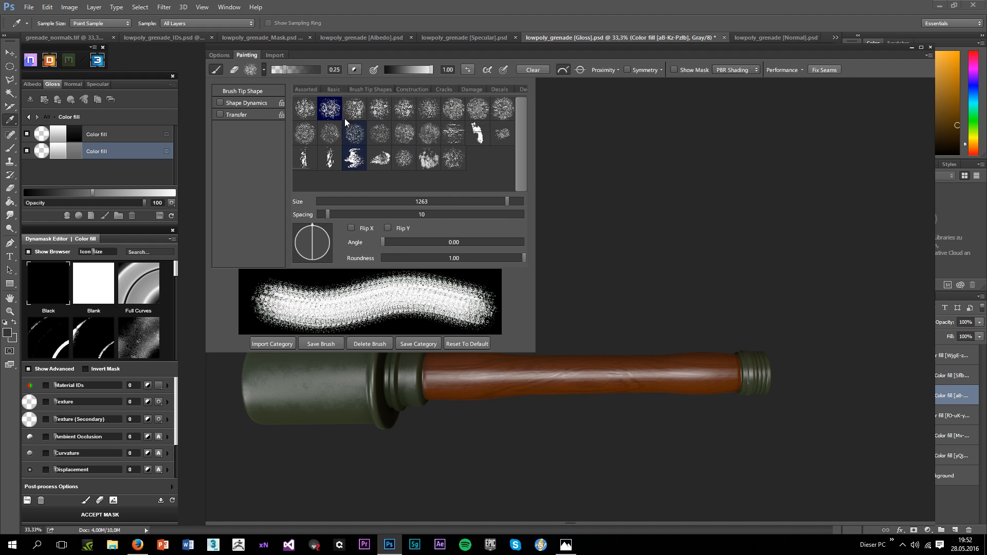
pyautogui.moveTo(283, 66); pyautogui.dragTo(277, 68)
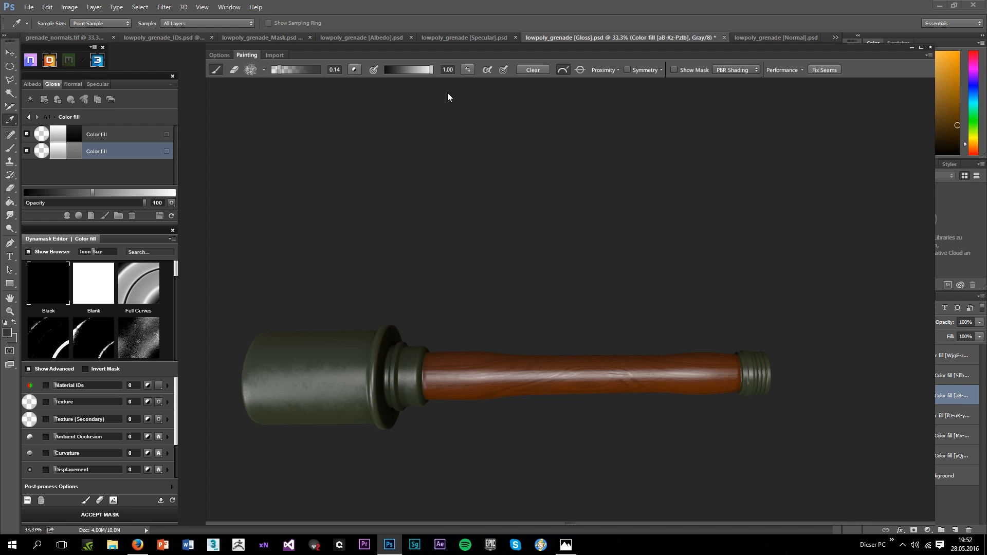
pyautogui.moveTo(377, 327)
pyautogui.mouseDown()
pyautogui.moveTo(414, 377)
pyautogui.moveTo(434, 267)
pyautogui.mouseUp()
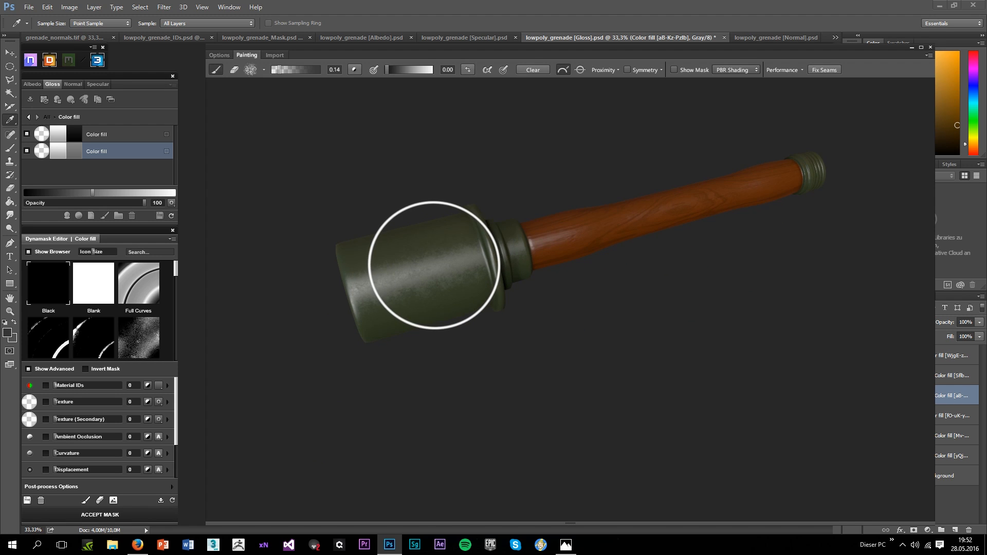
# Display the gloss layer's mask on the model and brush black grunge lightly over the head and its end face
pyautogui.press('m')
pyautogui.scroll(2, 415, 300)
pyautogui.moveTo(422, 320); pyautogui.dragTo(441, 187)
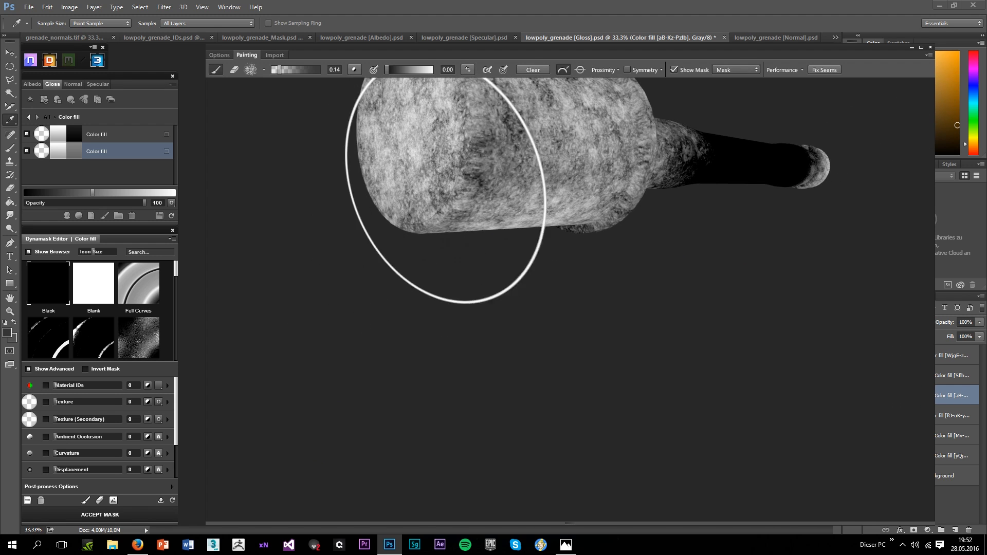
pyautogui.moveTo(444, 309); pyautogui.dragTo(519, 268)
pyautogui.scroll(2, 559, 191)
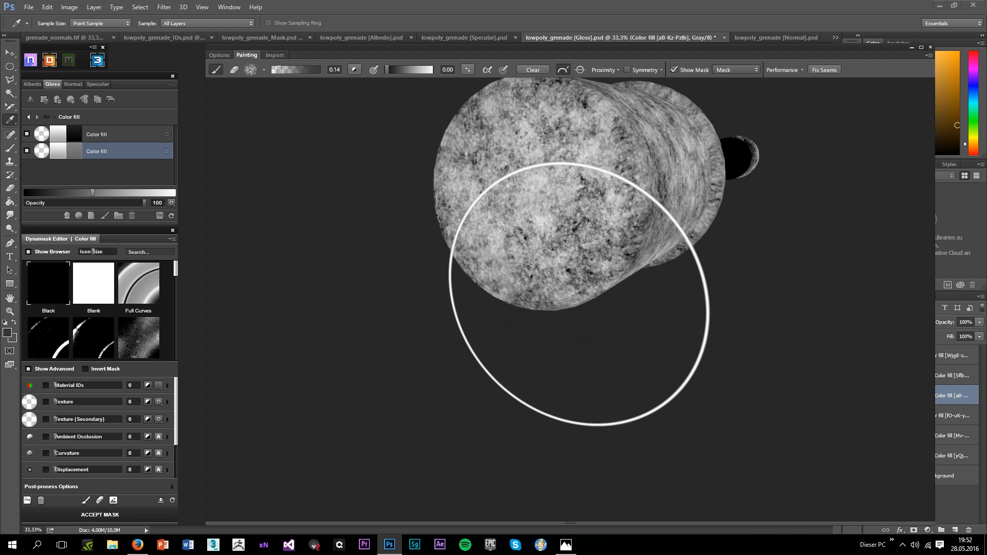
pyautogui.moveTo(579, 293)
pyautogui.mouseDown()
pyautogui.moveTo(498, 207)
pyautogui.moveTo(510, 275)
pyautogui.mouseUp()
pyautogui.moveTo(529, 319)
pyautogui.mouseDown()
pyautogui.moveTo(507, 348)
pyautogui.moveTo(522, 341)
pyautogui.mouseUp()
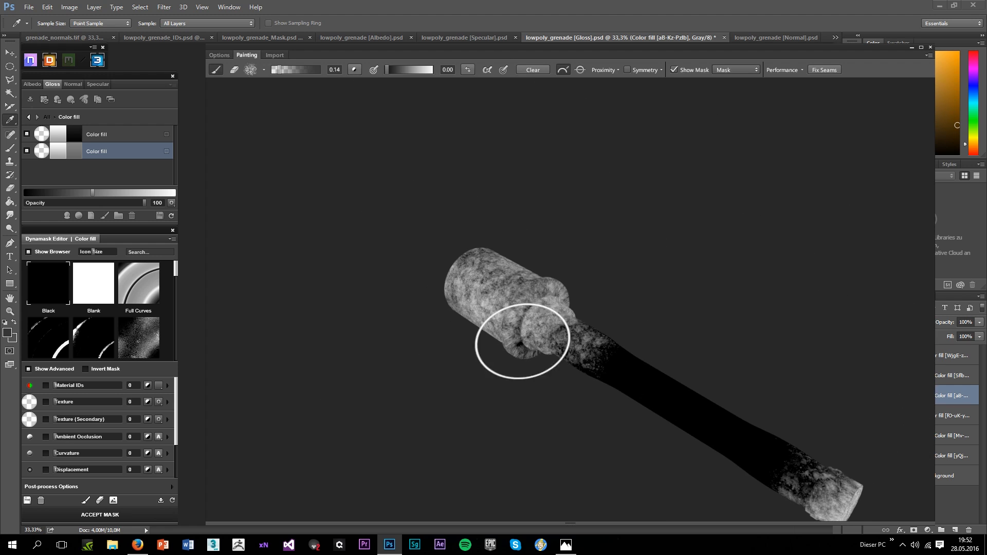
# Brush black grunge into the mask around the flange and stepped neck, and return to PBR shading
pyautogui.scroll(3, 538, 327)
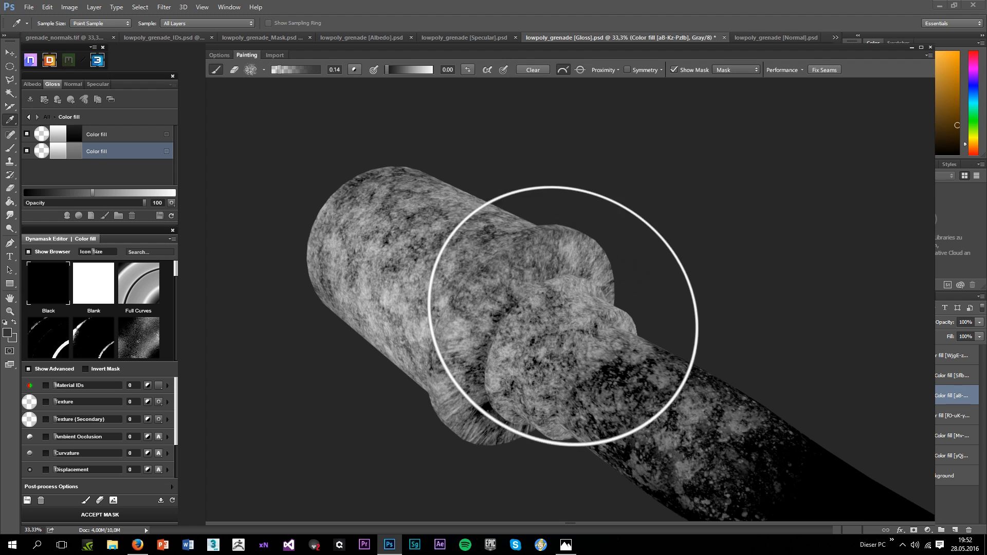
pyautogui.moveTo(564, 315); pyautogui.dragTo(576, 283)
pyautogui.moveTo(717, 265)
pyautogui.mouseDown()
pyautogui.moveTo(765, 245)
pyautogui.moveTo(680, 356)
pyautogui.mouseUp()
pyautogui.scroll(-2, 795, 316)
pyautogui.press('m')
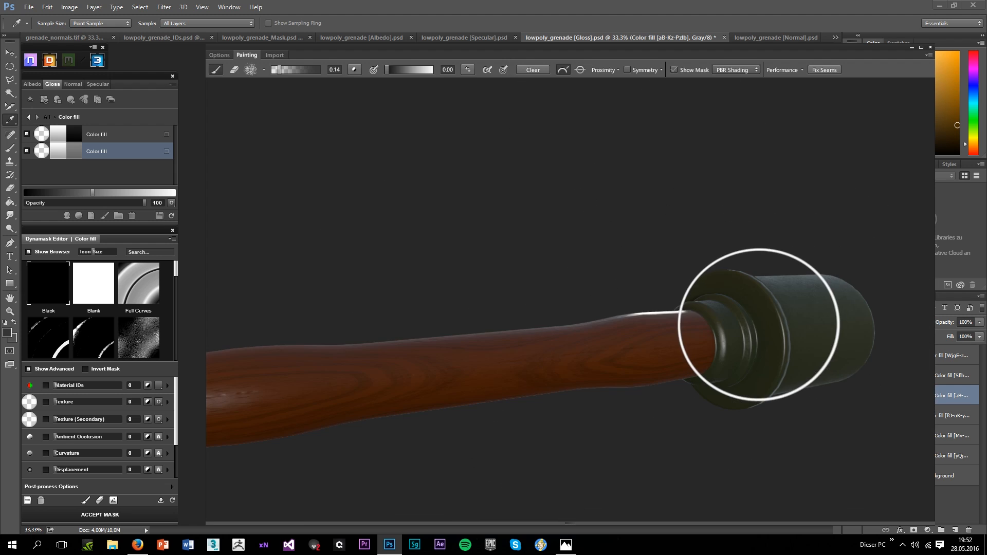
# Inspect the worn gloss along the side of the metal head and where it meets the handle
pyautogui.scroll(1, 760, 326)
pyautogui.moveTo(785, 332)
pyautogui.mouseDown()
pyautogui.moveTo(711, 340)
pyautogui.moveTo(447, 312)
pyautogui.mouseUp()
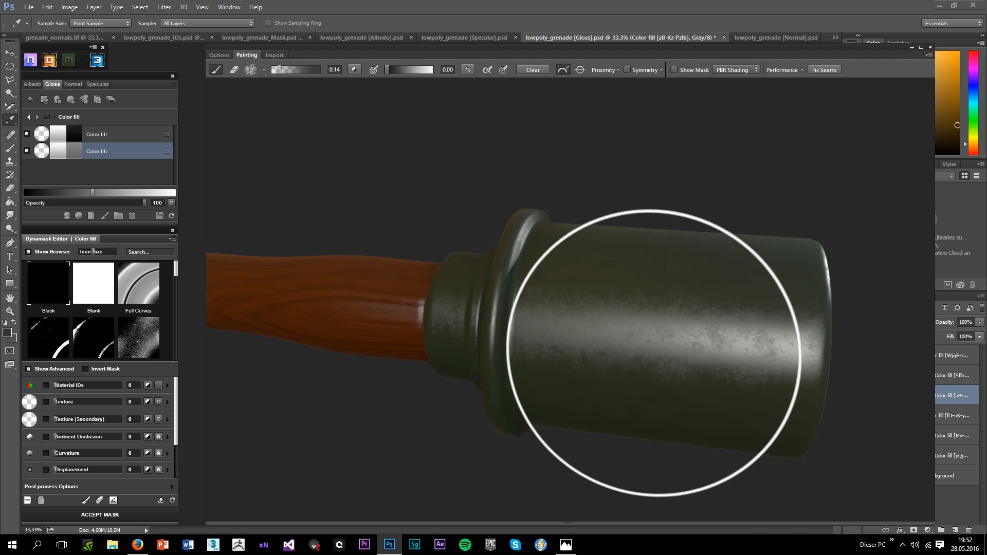
pyautogui.scroll(-1, 668, 328)
pyautogui.moveTo(668, 327)
pyautogui.mouseDown()
pyautogui.moveTo(600, 308)
pyautogui.moveTo(661, 353)
pyautogui.moveTo(701, 342)
pyautogui.moveTo(666, 368)
pyautogui.moveTo(505, 352)
pyautogui.moveTo(571, 380)
pyautogui.moveTo(626, 440)
pyautogui.moveTo(425, 467)
pyautogui.mouseUp()
pyautogui.scroll(-2, 487, 348)
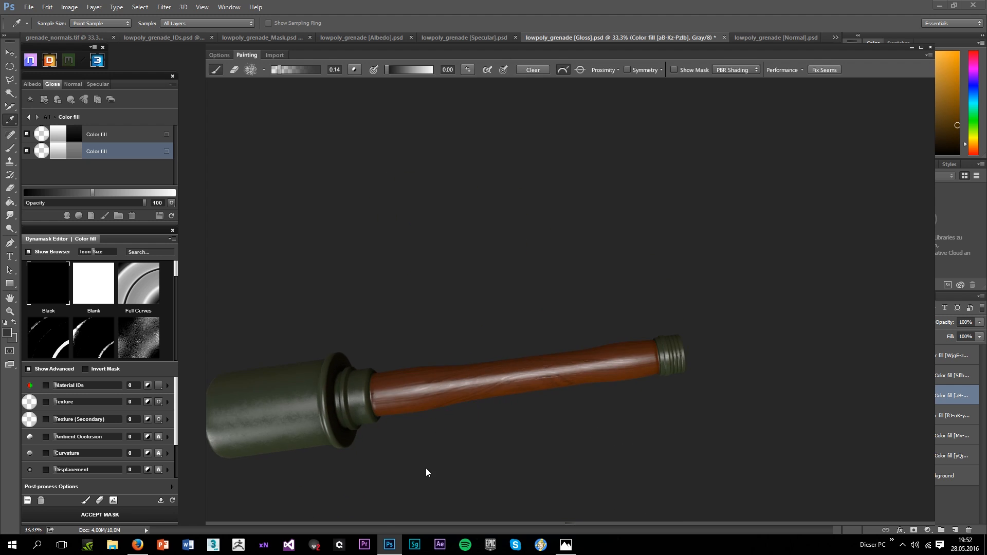
# Turn off the viewport headlight and inspect the reflections on the wooden handle and ribbed end cap
pyautogui.click(226, 58)
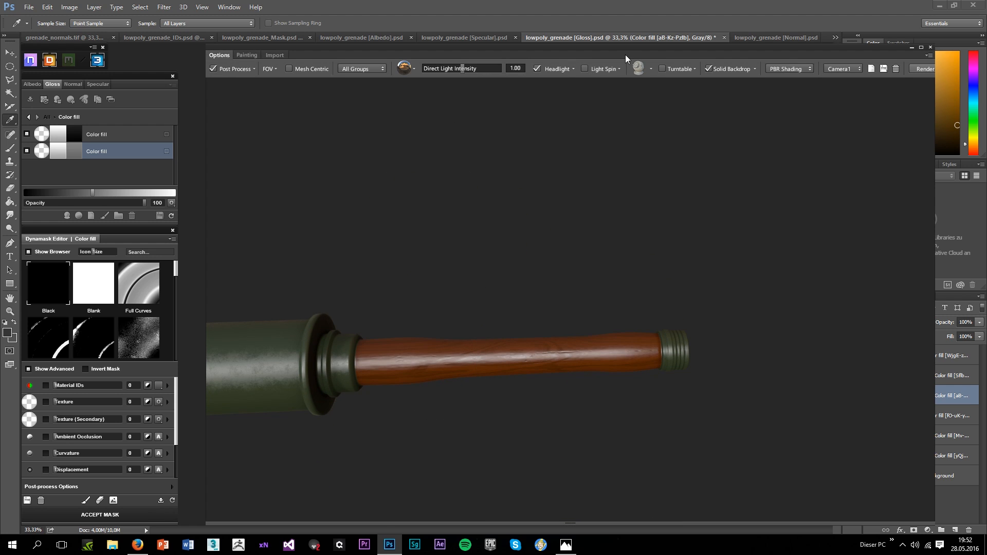
pyautogui.click(536, 69)
pyautogui.moveTo(514, 216)
pyautogui.mouseDown()
pyautogui.moveTo(507, 281)
pyautogui.moveTo(608, 267)
pyautogui.moveTo(650, 289)
pyautogui.moveTo(755, 273)
pyautogui.moveTo(925, 285)
pyautogui.moveTo(975, 270)
pyautogui.mouseUp()
pyautogui.scroll(3, 594, 366)
pyautogui.moveTo(593, 365); pyautogui.dragTo(720, 353)
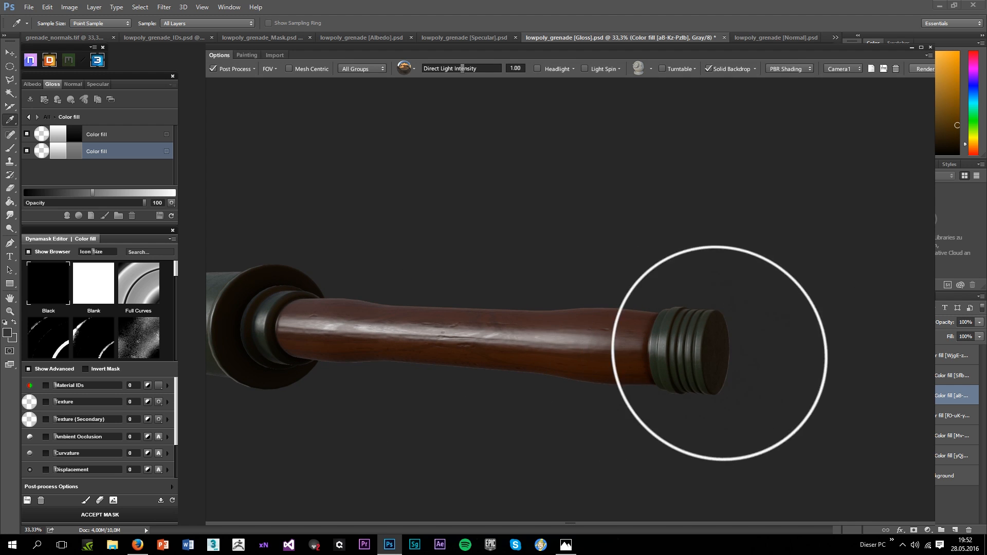
pyautogui.scroll(5, 789, 386)
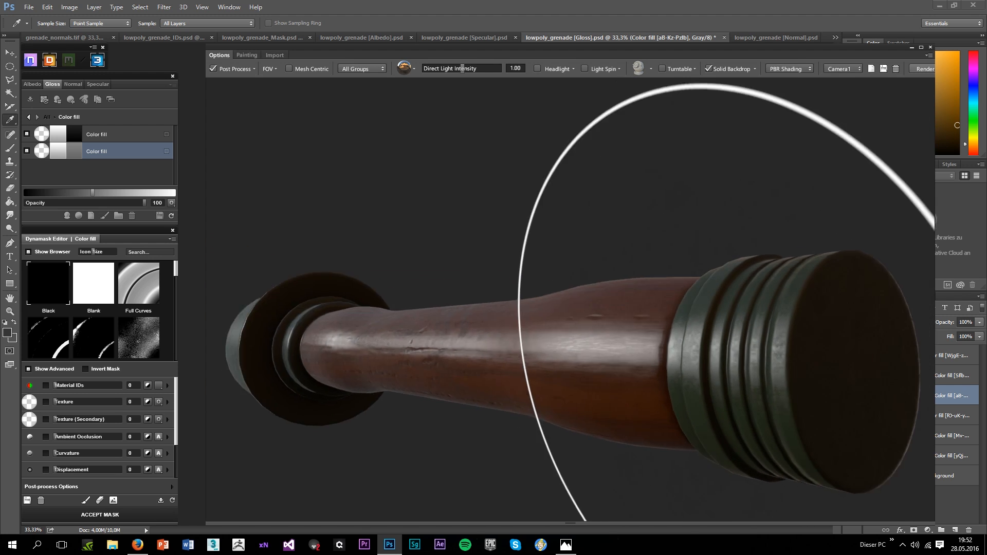
pyautogui.moveTo(761, 378); pyautogui.dragTo(668, 350)
# Check the mask coverage on the end cap and view the whole grenade in PBR shading
pyautogui.scroll(-4, 586, 302)
pyautogui.press('m')
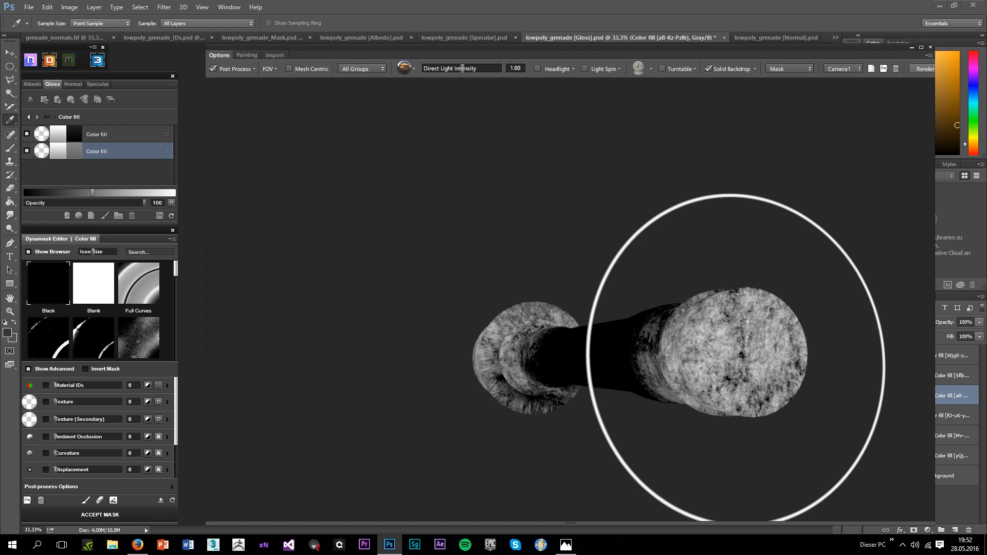
pyautogui.press('m')
pyautogui.moveTo(616, 372)
pyautogui.mouseDown()
pyautogui.moveTo(517, 375)
pyautogui.moveTo(456, 447)
pyautogui.moveTo(756, 356)
pyautogui.moveTo(818, 411)
pyautogui.moveTo(696, 415)
pyautogui.moveTo(686, 487)
pyautogui.moveTo(661, 435)
pyautogui.moveTo(672, 355)
pyautogui.moveTo(694, 320)
pyautogui.moveTo(758, 312)
pyautogui.moveTo(725, 379)
pyautogui.moveTo(696, 406)
pyautogui.moveTo(476, 368)
pyautogui.moveTo(603, 373)
pyautogui.moveTo(701, 353)
pyautogui.moveTo(781, 381)
pyautogui.moveTo(628, 374)
pyautogui.moveTo(430, 427)
pyautogui.moveTo(504, 403)
pyautogui.moveTo(634, 315)
pyautogui.moveTo(565, 343)
pyautogui.moveTo(661, 406)
pyautogui.moveTo(723, 420)
pyautogui.moveTo(539, 420)
pyautogui.moveTo(455, 440)
pyautogui.moveTo(408, 385)
pyautogui.moveTo(414, 305)
pyautogui.mouseUp()
pyautogui.moveTo(466, 265); pyautogui.dragTo(474, 329)
pyautogui.moveTo(408, 346); pyautogui.dragTo(243, 486)
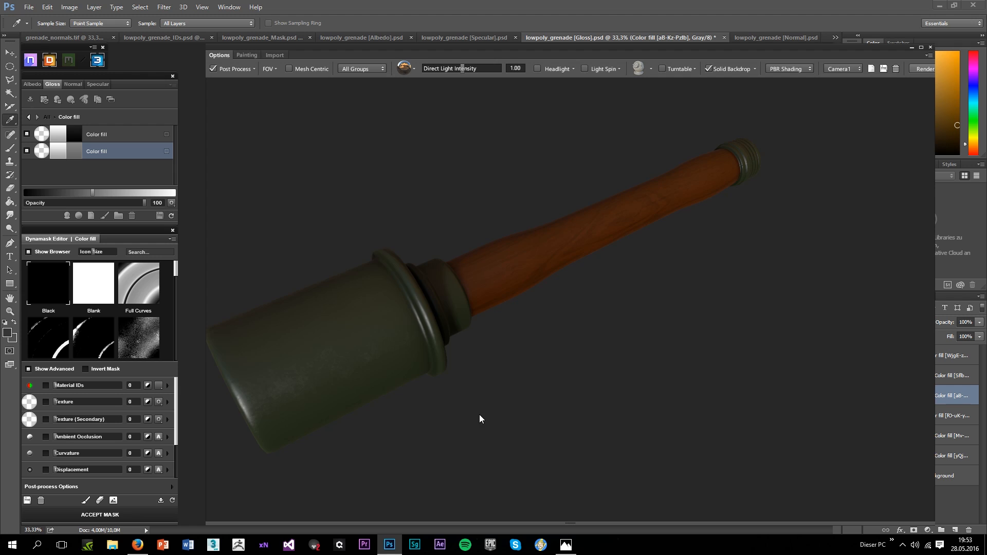
# Check the head's end face and accept the painted gloss mask
pyautogui.moveTo(480, 419); pyautogui.dragTo(575, 377)
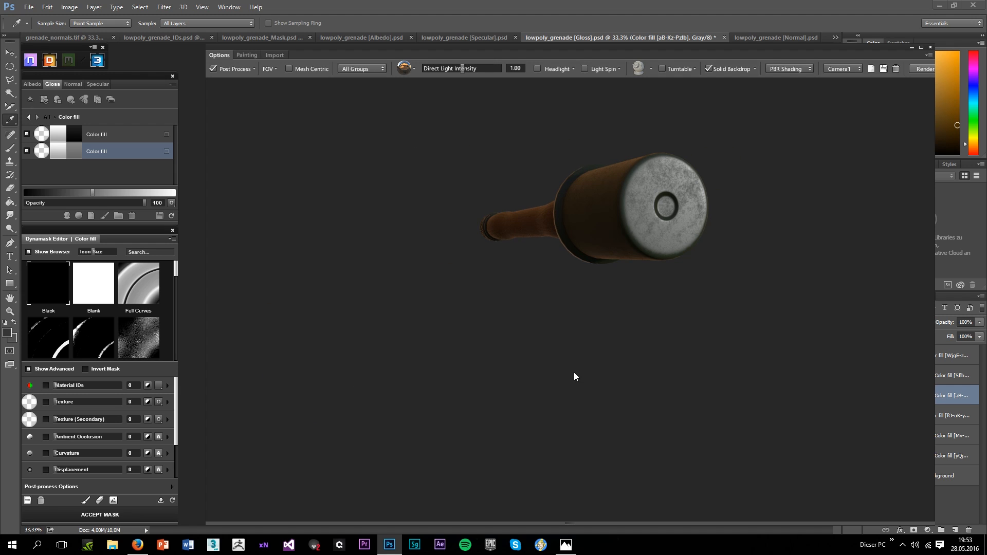
pyautogui.click(129, 514)
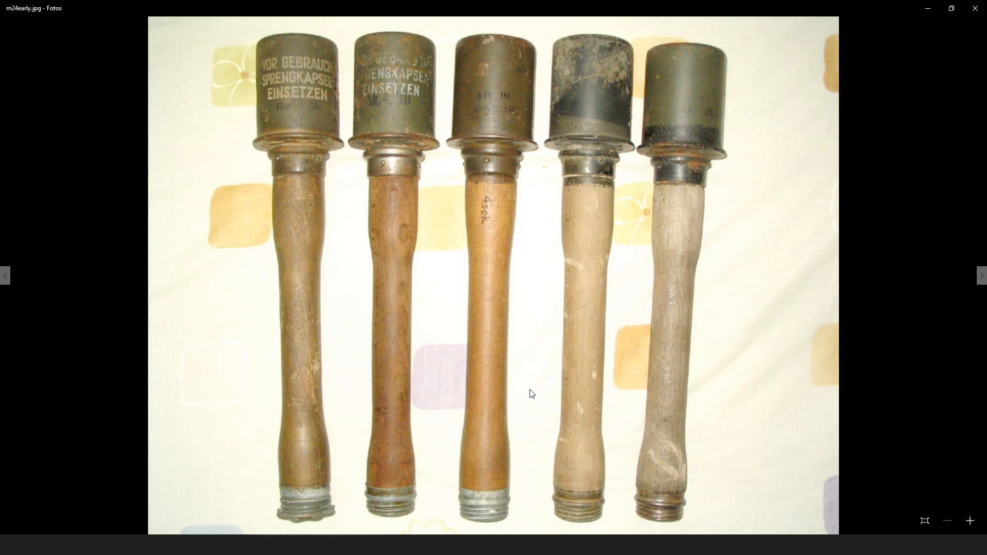
# Switch to the Photos app, examine the rust and worn paint on the grenade heads in m24early.jpg, and close the photo
pyautogui.hotkey('alt', 'Tab')
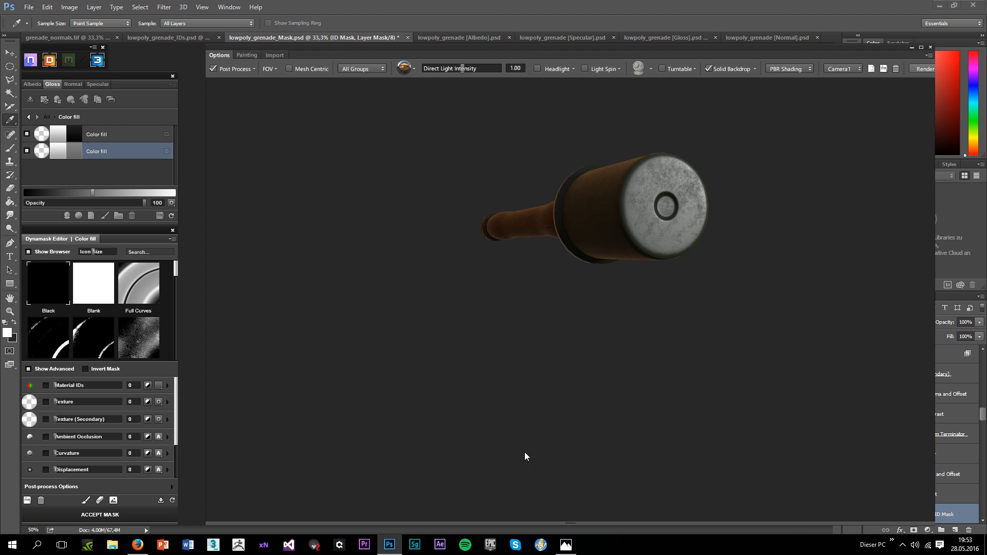
pyautogui.moveTo(579, 332); pyautogui.dragTo(500, 380)
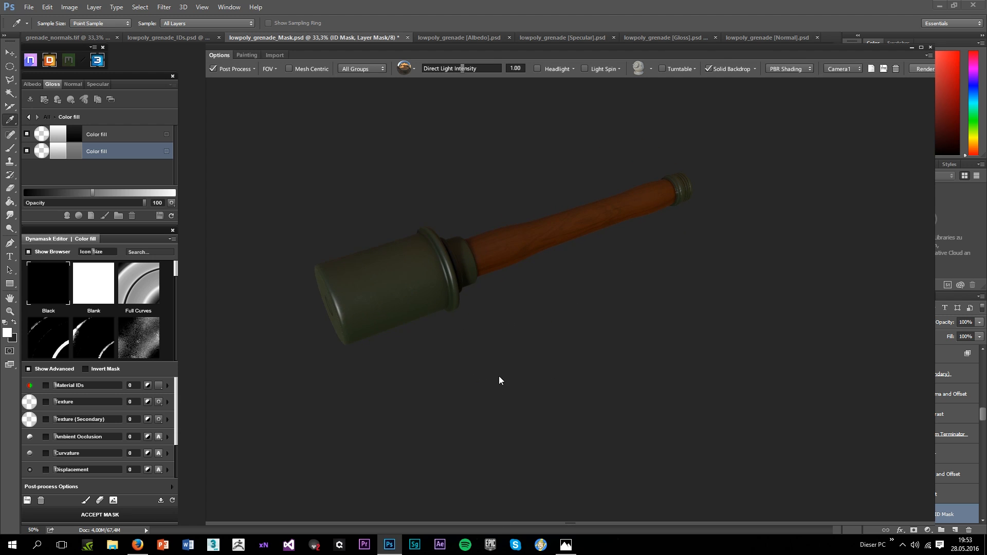
pyautogui.click(570, 548)
pyautogui.scroll(3, 448, 128)
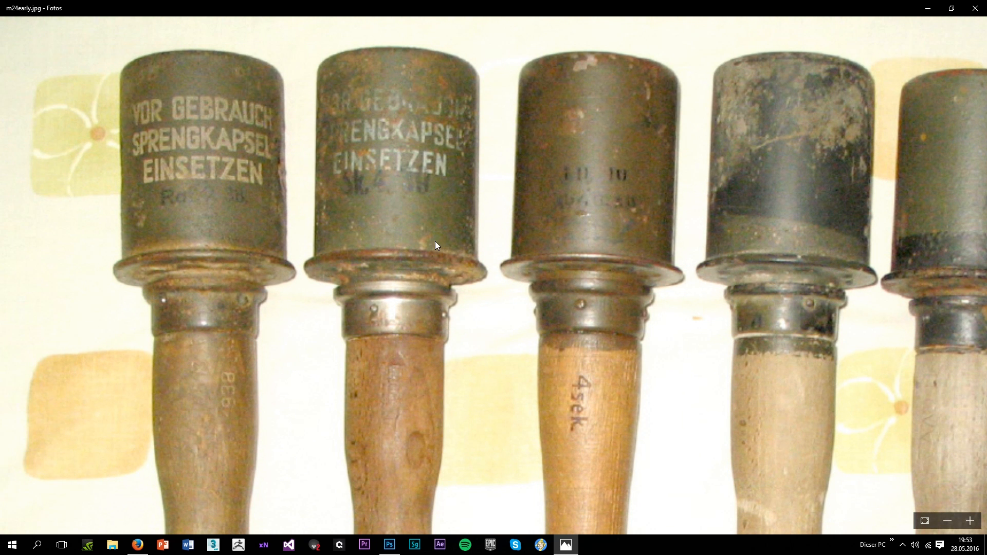
pyautogui.moveTo(660, 247); pyautogui.dragTo(506, 264)
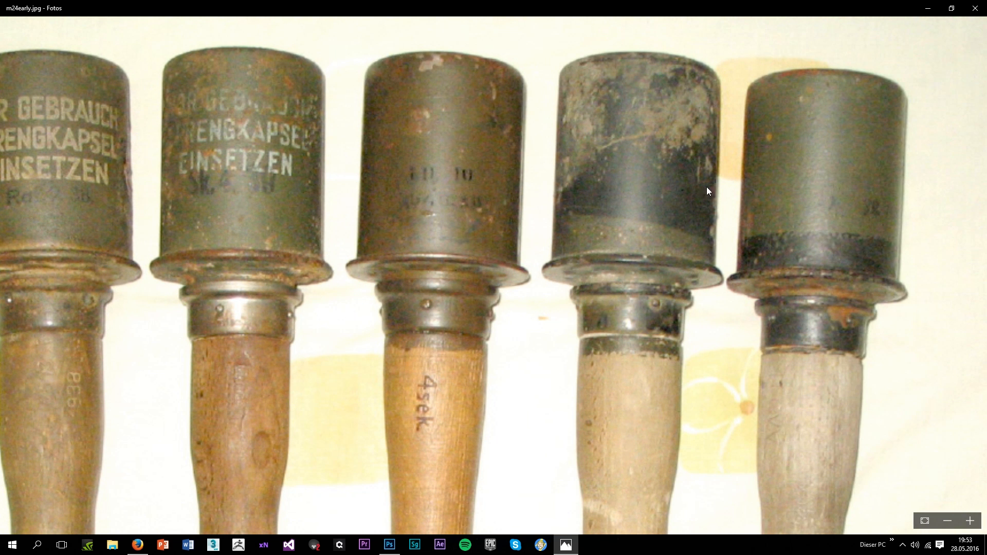
pyautogui.click(966, 5)
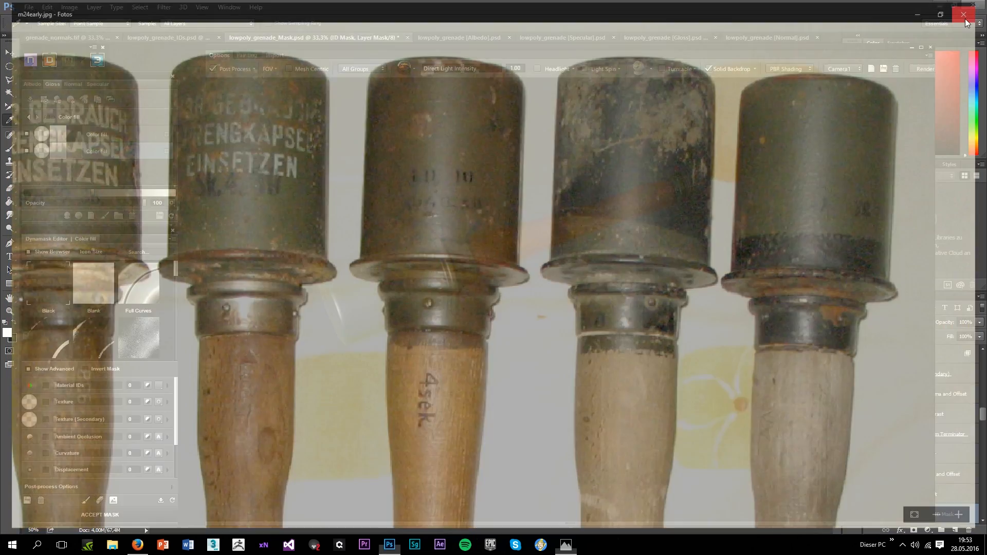
# Inspect the grenade's head, handle and end cap from several angles without the headlight
pyautogui.moveTo(512, 285); pyautogui.dragTo(707, 376)
pyautogui.scroll(4, 489, 352)
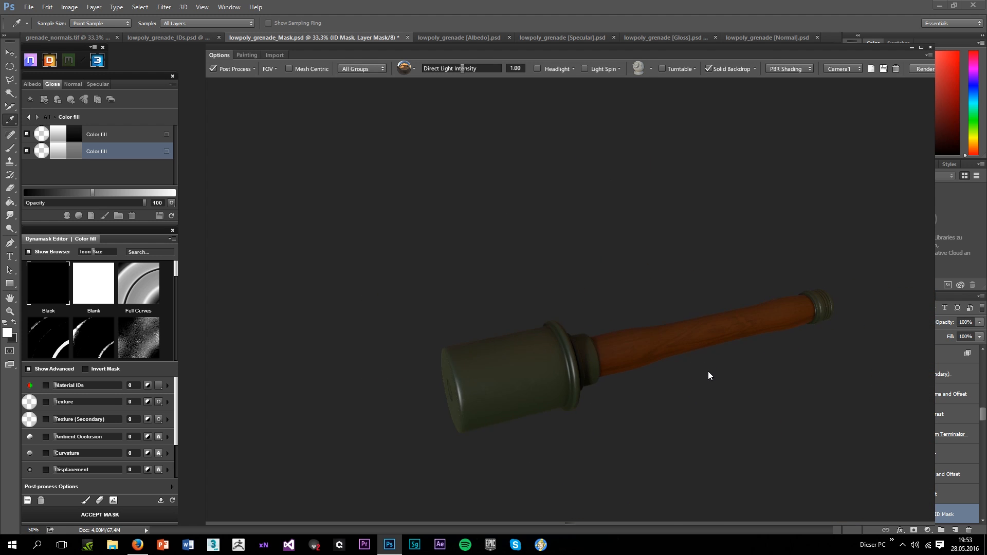
pyautogui.scroll(3, 506, 383)
pyautogui.moveTo(308, 446); pyautogui.dragTo(284, 396)
pyautogui.scroll(-3, 601, 337)
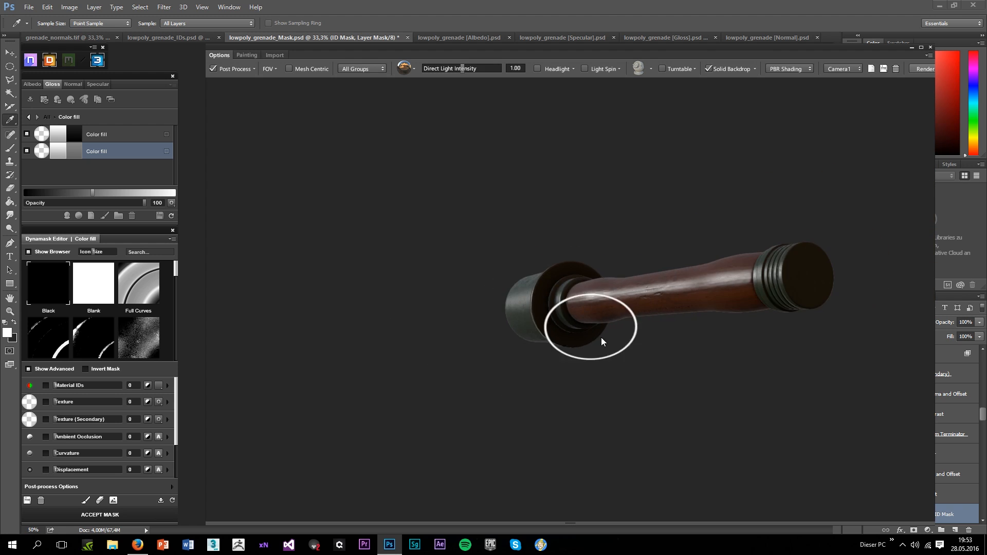
pyautogui.moveTo(601, 338); pyautogui.dragTo(547, 388)
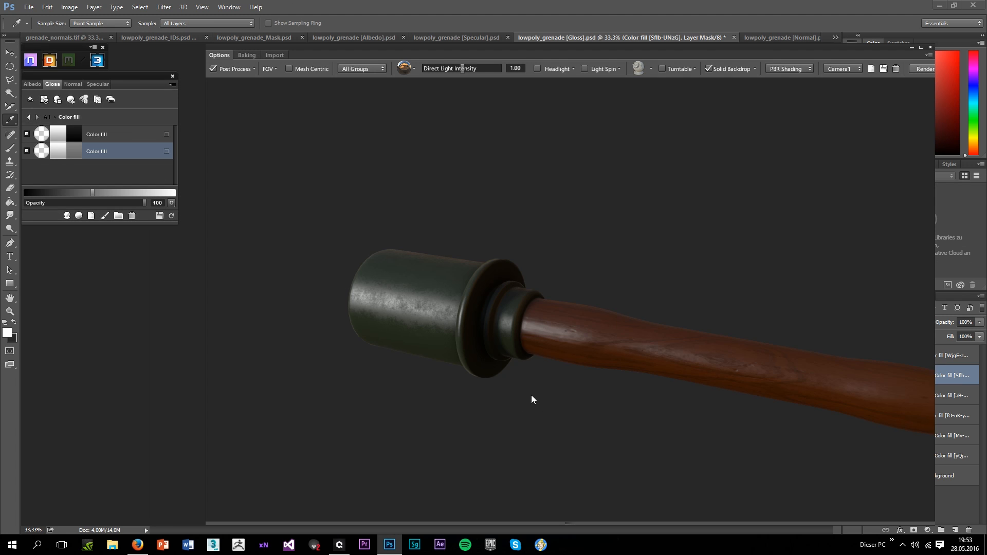
pyautogui.moveTo(532, 397); pyautogui.dragTo(196, 251)
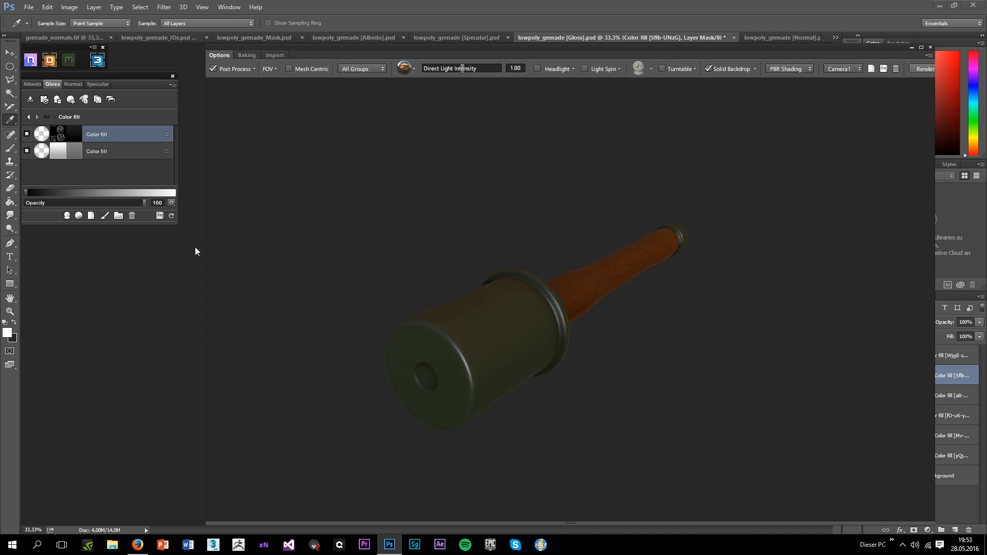
# Search the material library for "rust" and add the Rust - Fine material above the green metal's color fills
pyautogui.click(79, 216)
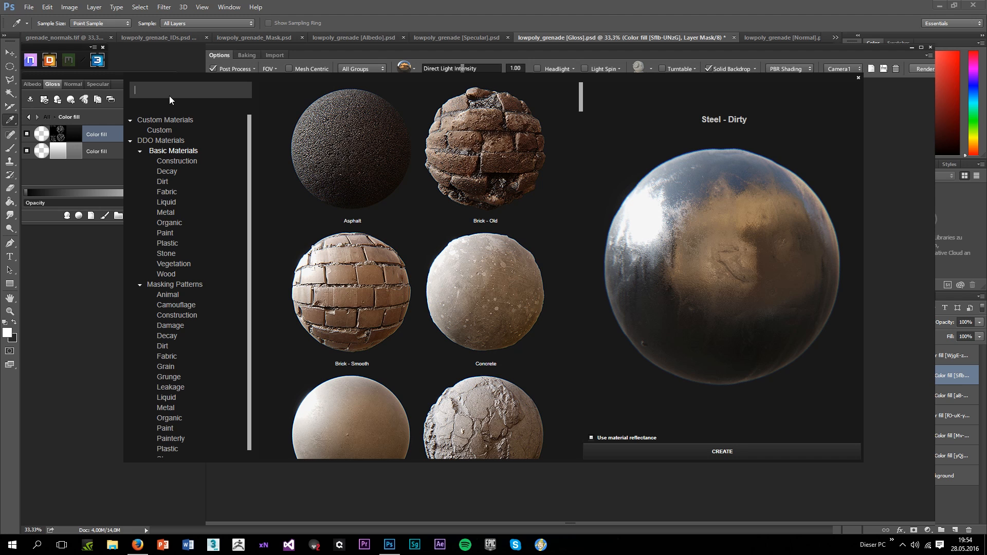
pyautogui.press('Return')
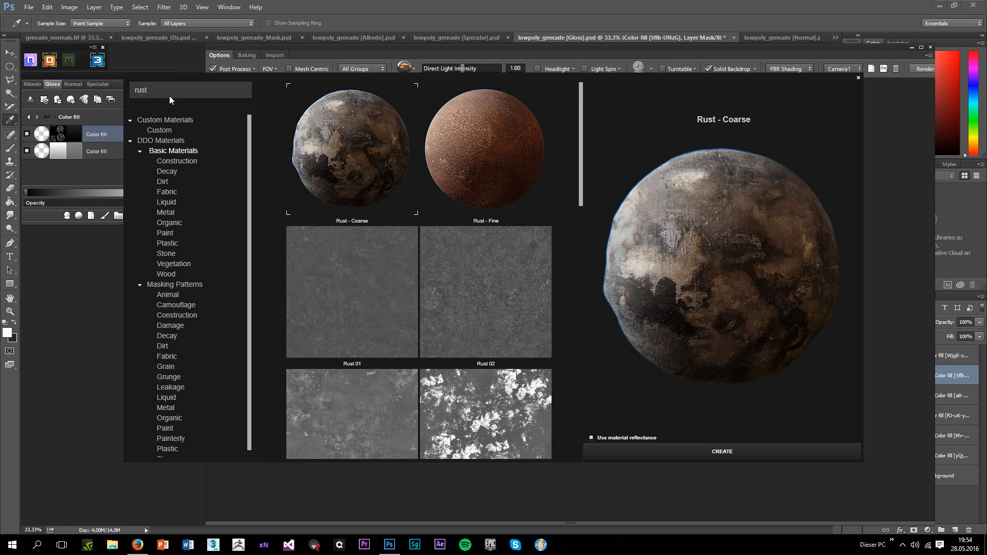
pyautogui.doubleClick(498, 164)
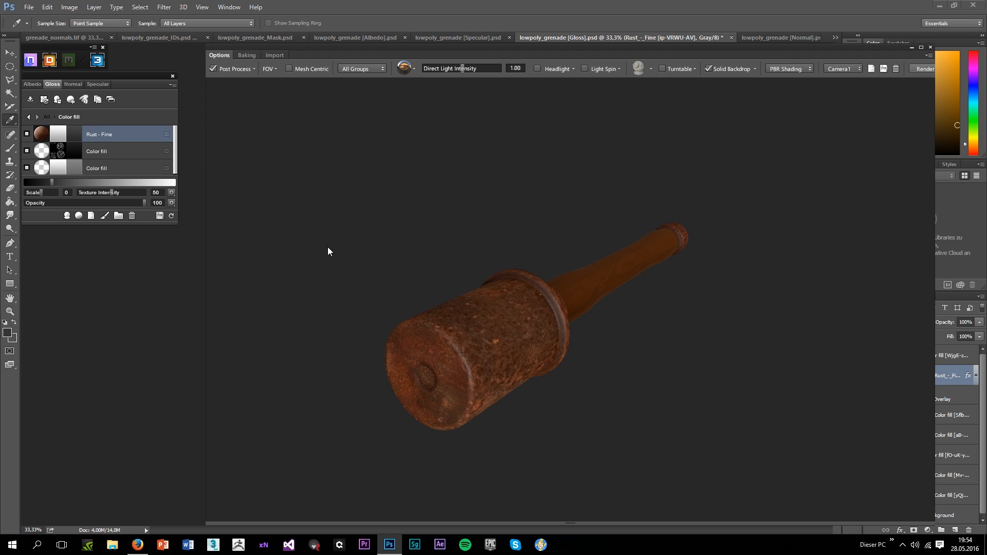
# Examine the fine rust texture on the head, flange, neck and end face at different distances
pyautogui.scroll(-3, 328, 247)
pyautogui.moveTo(328, 247); pyautogui.dragTo(314, 246)
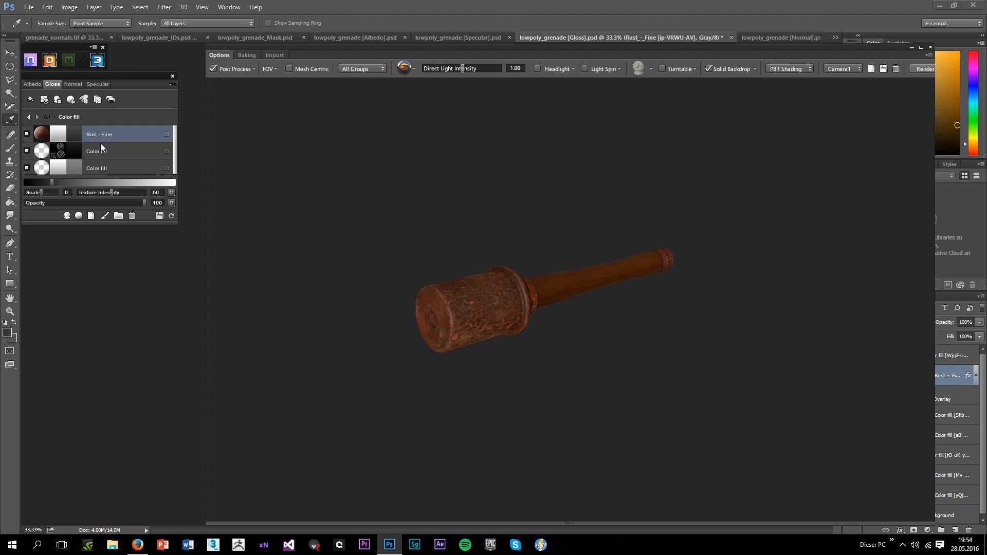
pyautogui.moveTo(257, 196); pyautogui.dragTo(421, 313)
pyautogui.scroll(3, 513, 295)
pyautogui.moveTo(514, 295); pyautogui.dragTo(484, 293)
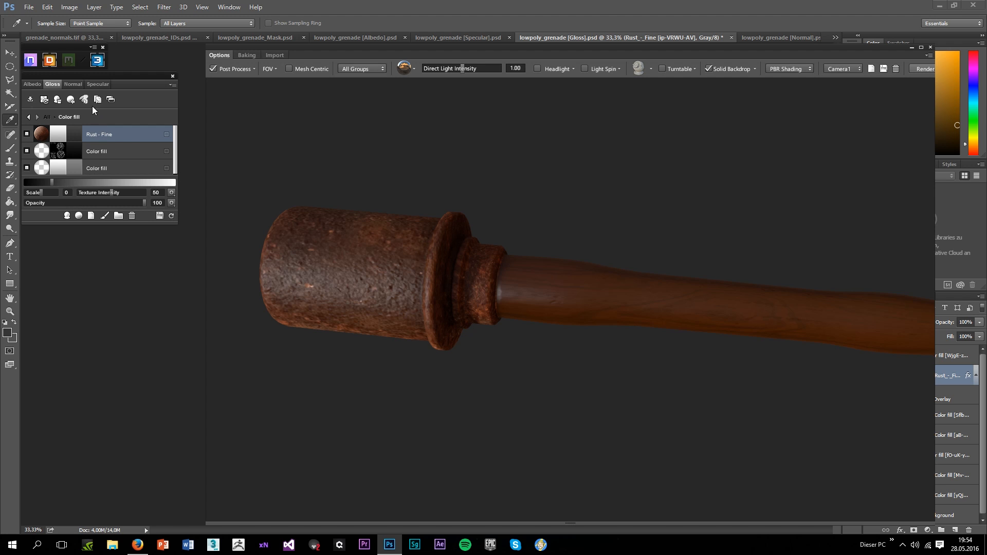
pyautogui.moveTo(380, 188); pyautogui.dragTo(447, 291)
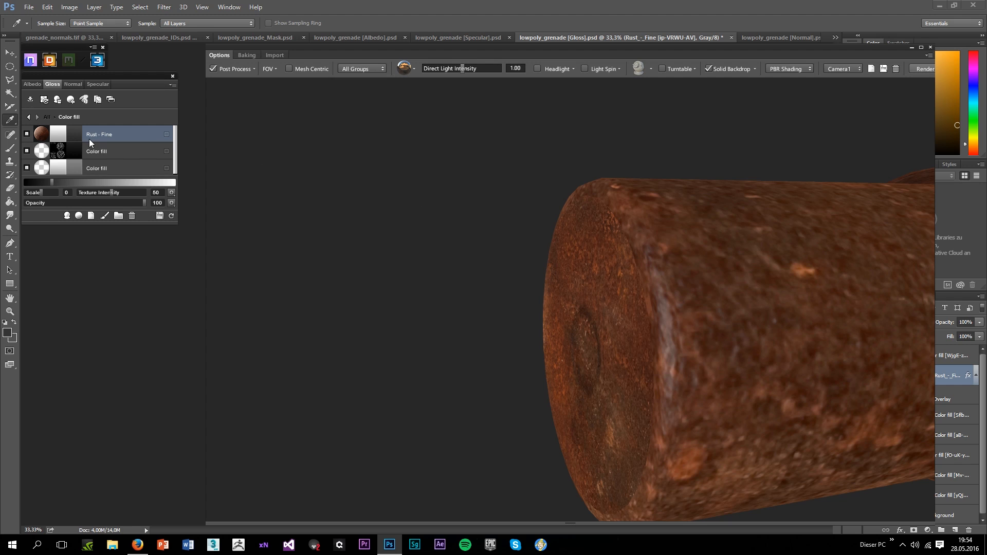
# Set the Rust - Fine layer's albedo color to 401d0e and its texture scale to -1
pyautogui.click(33, 83)
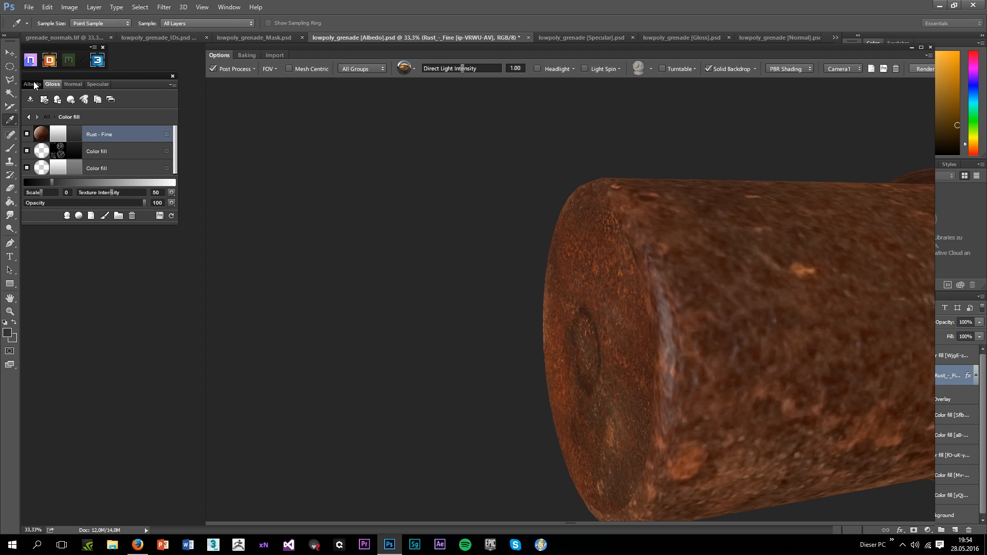
pyautogui.click(73, 133)
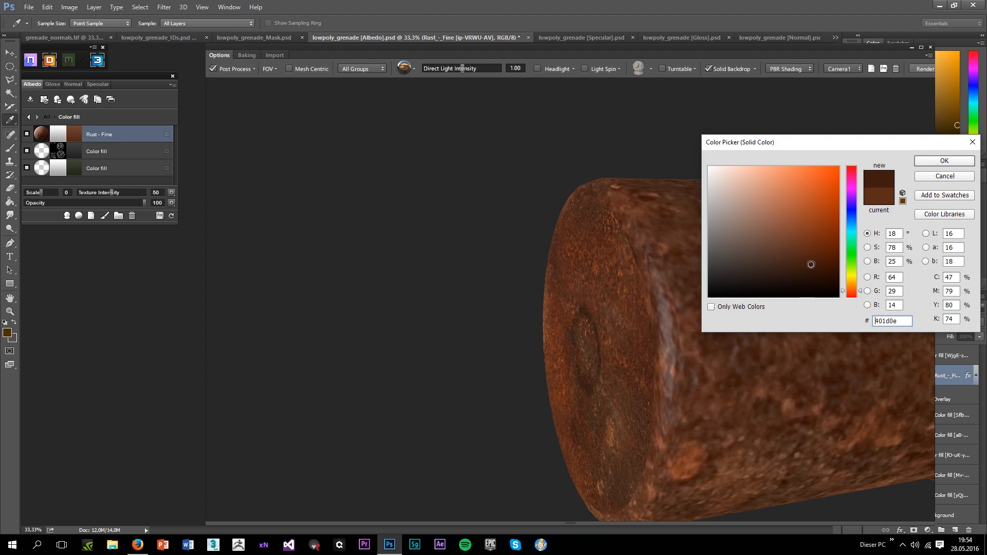
pyautogui.click(921, 164)
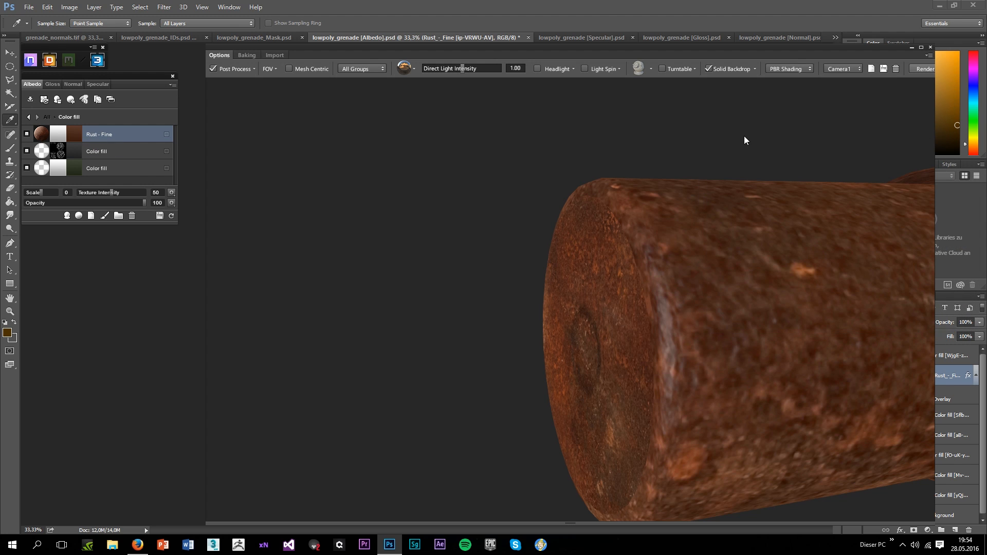
pyautogui.moveTo(744, 136); pyautogui.dragTo(631, 146)
pyautogui.scroll(-3, 631, 146)
pyautogui.moveTo(553, 279)
pyautogui.mouseDown()
pyautogui.moveTo(519, 305)
pyautogui.moveTo(550, 282)
pyautogui.mouseUp()
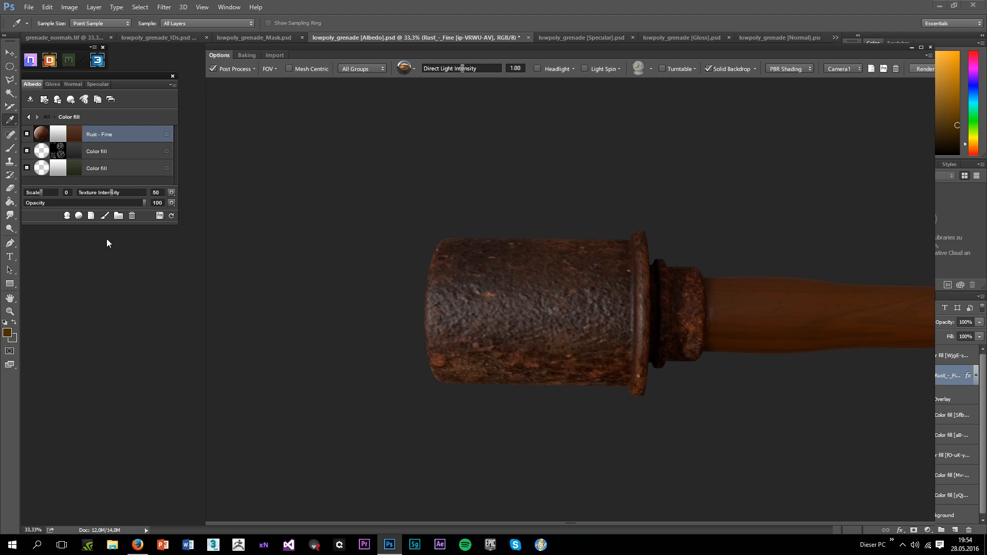
pyautogui.moveTo(42, 196); pyautogui.dragTo(38, 196)
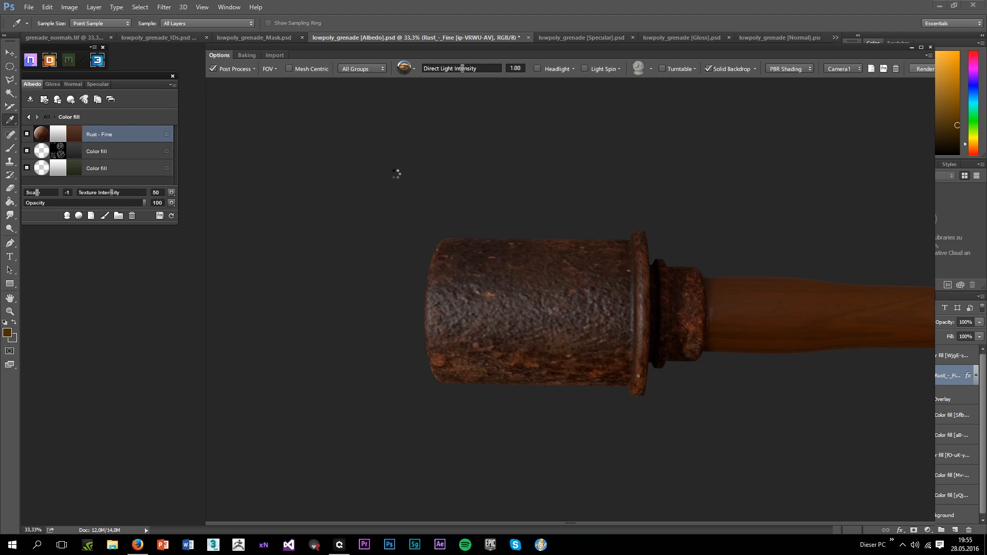
pyautogui.moveTo(396, 174)
pyautogui.mouseDown()
pyautogui.moveTo(452, 183)
pyautogui.moveTo(486, 166)
pyautogui.moveTo(394, 183)
pyautogui.moveTo(409, 185)
pyautogui.mouseUp()
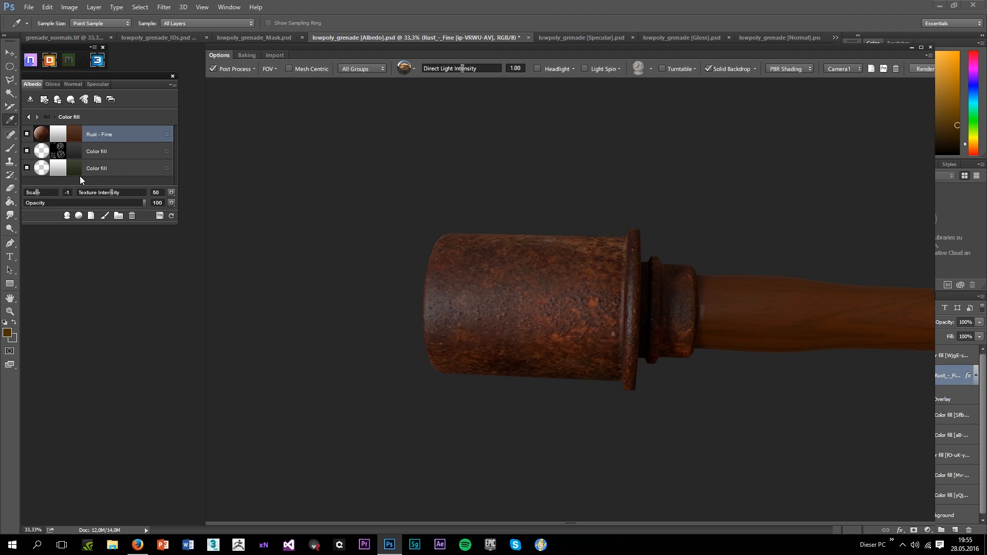
# Open the Rust - Fine layer's mask for dynamic editing and apply the Edges preset to it
pyautogui.click(53, 134)
pyautogui.click(494, 309)
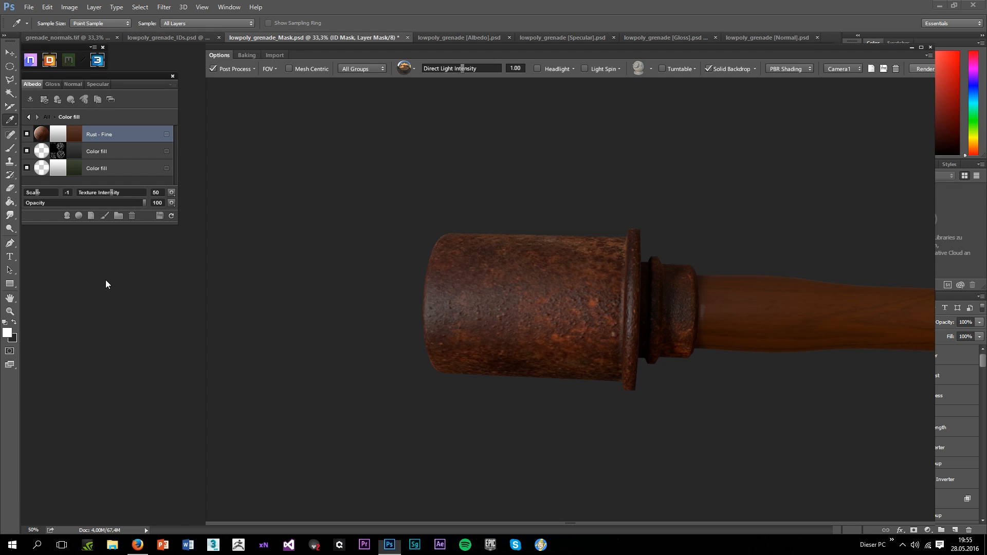
pyautogui.scroll(-5, 107, 284)
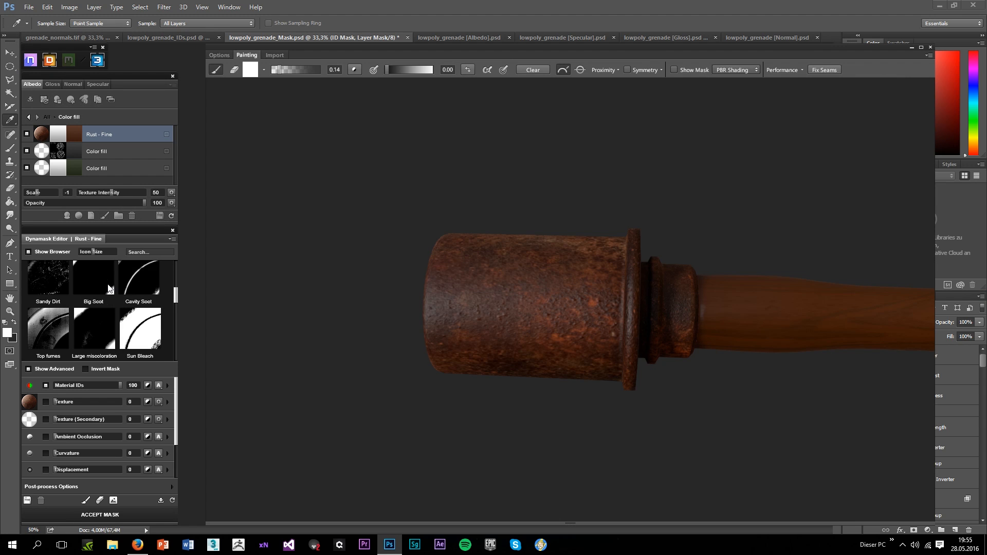
pyautogui.scroll(-5, 109, 288)
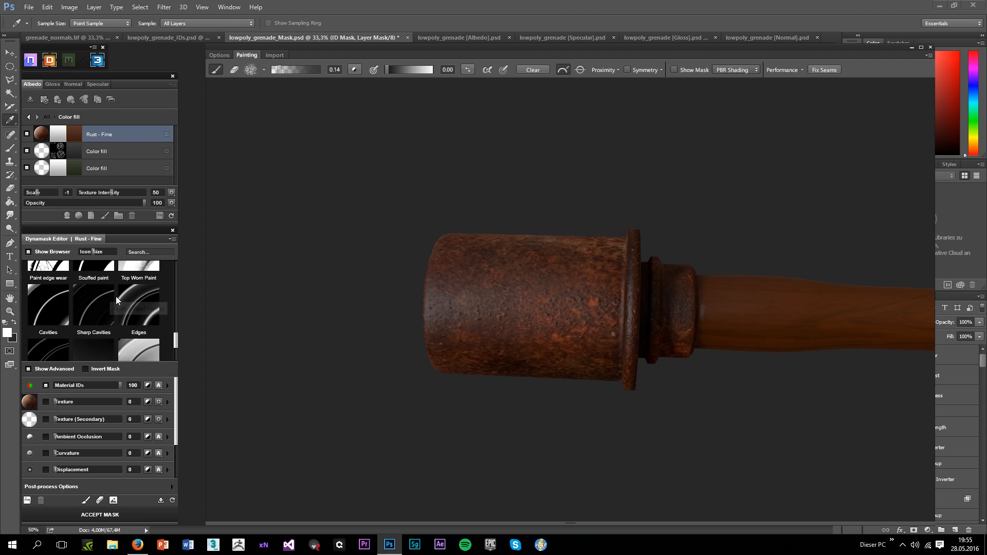
pyautogui.scroll(-2, 91, 318)
pyautogui.scroll(1, 90, 322)
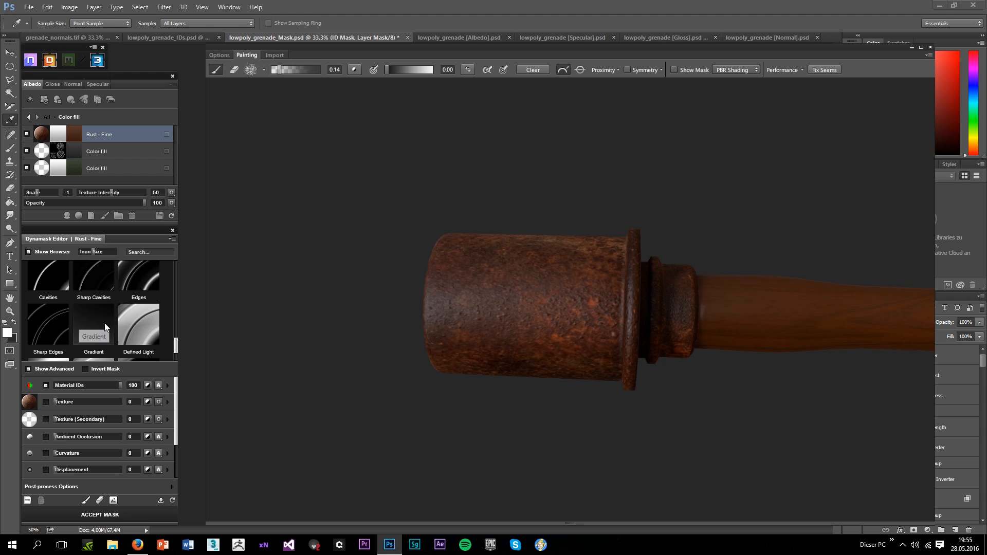
pyautogui.click(141, 282)
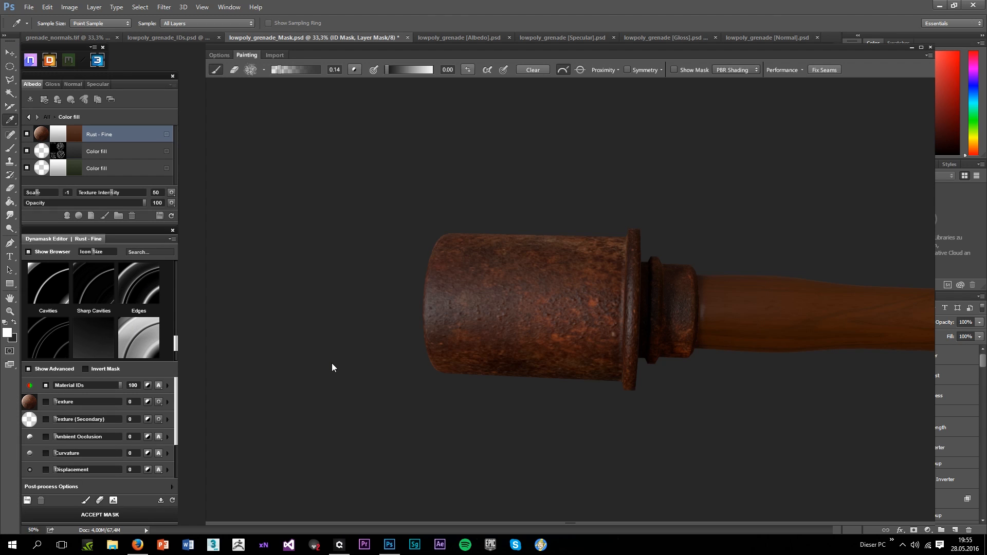
pyautogui.moveTo(528, 382)
pyautogui.mouseDown()
pyautogui.moveTo(523, 363)
pyautogui.moveTo(591, 335)
pyautogui.moveTo(510, 345)
pyautogui.moveTo(413, 260)
pyautogui.moveTo(471, 255)
pyautogui.moveTo(517, 369)
pyautogui.moveTo(547, 391)
pyautogui.moveTo(618, 325)
pyautogui.moveTo(496, 319)
pyautogui.moveTo(486, 331)
pyautogui.moveTo(501, 257)
pyautogui.mouseUp()
pyautogui.scroll(3, 518, 368)
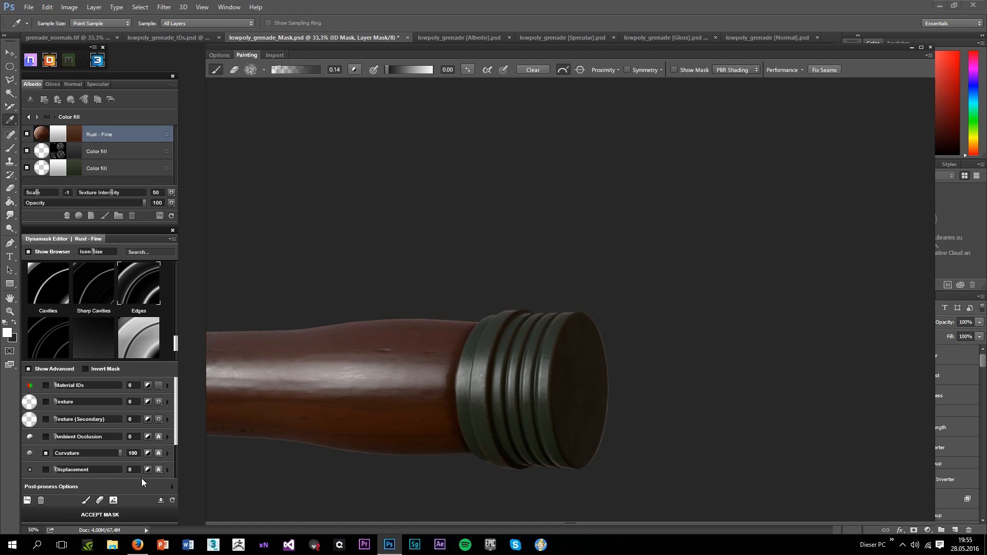
# Set the rust mask's post-process tightness to 21, checking the edge coverage in the mask preview and on the head
pyautogui.click(171, 487)
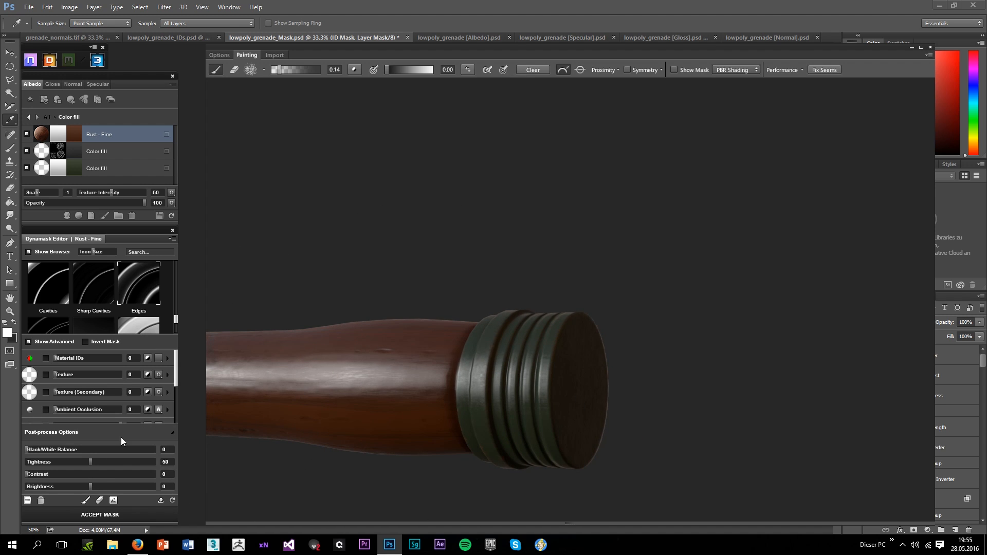
pyautogui.press('m')
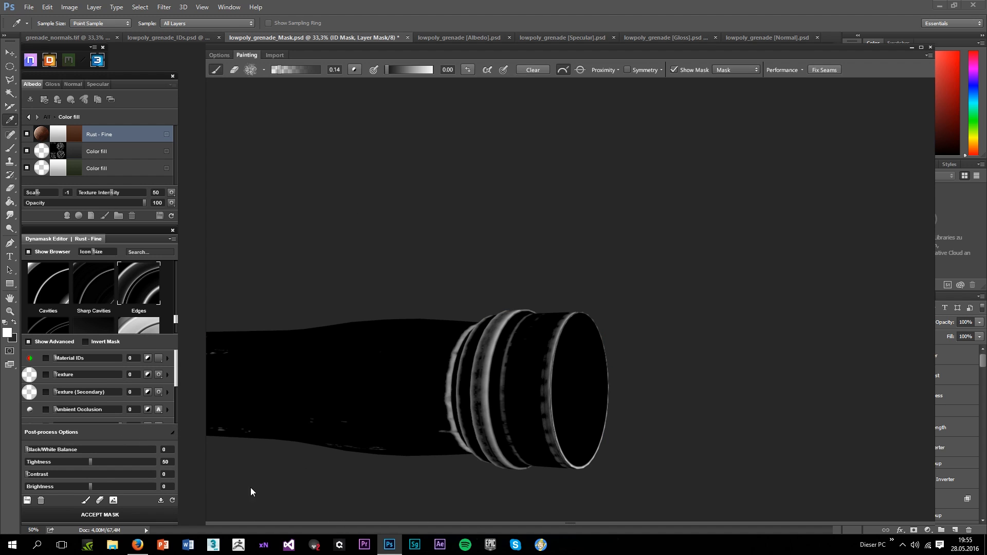
pyautogui.moveTo(89, 464); pyautogui.dragTo(71, 466)
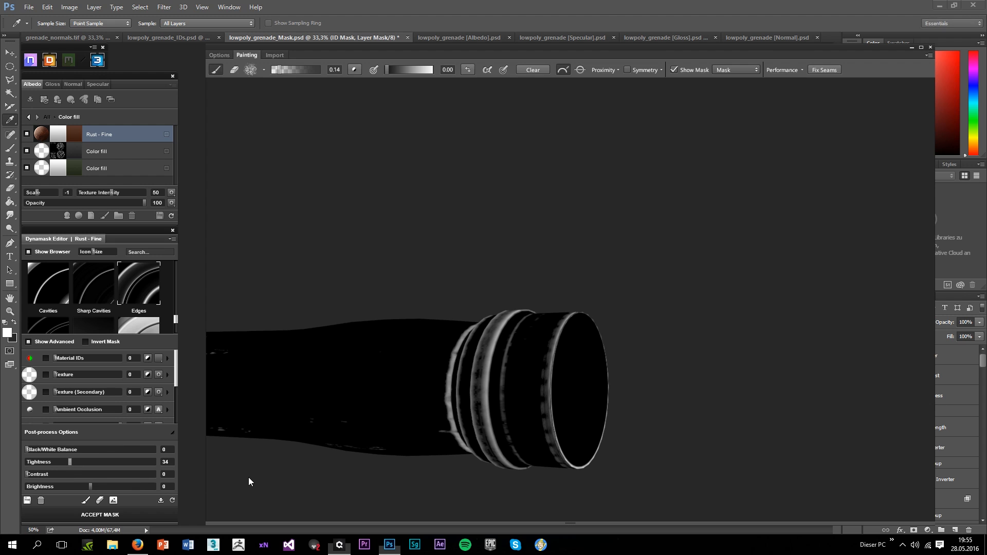
pyautogui.moveTo(249, 478)
pyautogui.mouseDown()
pyautogui.moveTo(407, 348)
pyautogui.moveTo(555, 440)
pyautogui.moveTo(533, 414)
pyautogui.moveTo(560, 284)
pyautogui.moveTo(572, 379)
pyautogui.moveTo(586, 392)
pyautogui.moveTo(609, 282)
pyautogui.mouseUp()
pyautogui.press('m')
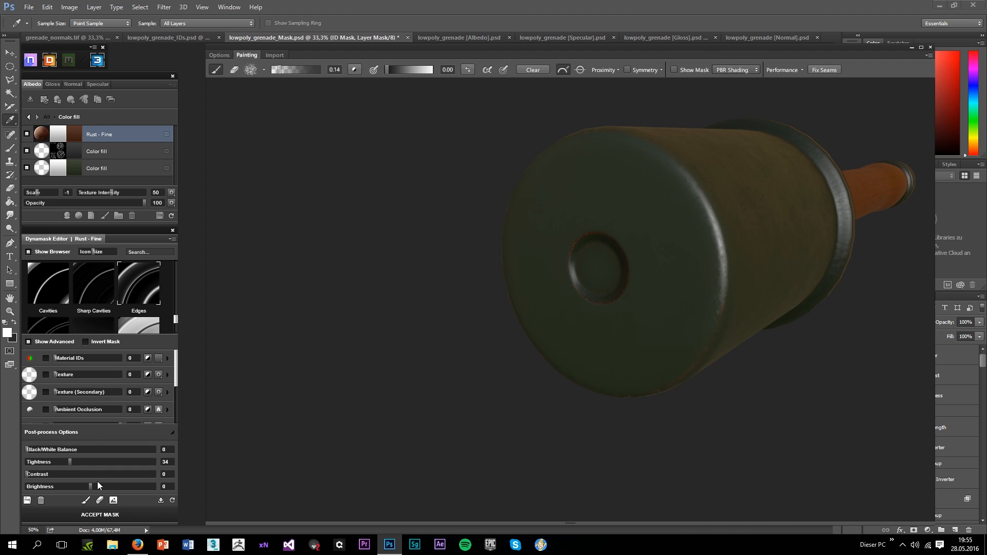
pyautogui.click(66, 463)
pyautogui.moveTo(69, 464); pyautogui.dragTo(60, 463)
pyautogui.moveTo(431, 380)
pyautogui.mouseDown()
pyautogui.moveTo(349, 417)
pyautogui.moveTo(343, 502)
pyautogui.moveTo(460, 414)
pyautogui.moveTo(424, 385)
pyautogui.moveTo(331, 377)
pyautogui.moveTo(253, 445)
pyautogui.moveTo(273, 404)
pyautogui.moveTo(473, 265)
pyautogui.mouseUp()
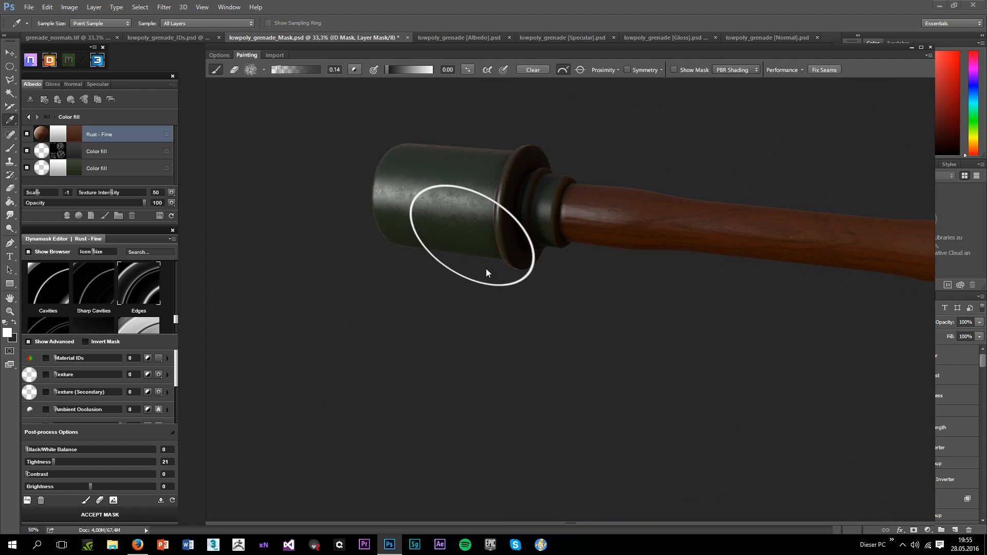
pyautogui.moveTo(559, 264)
pyautogui.mouseDown()
pyautogui.moveTo(591, 253)
pyautogui.moveTo(625, 265)
pyautogui.mouseUp()
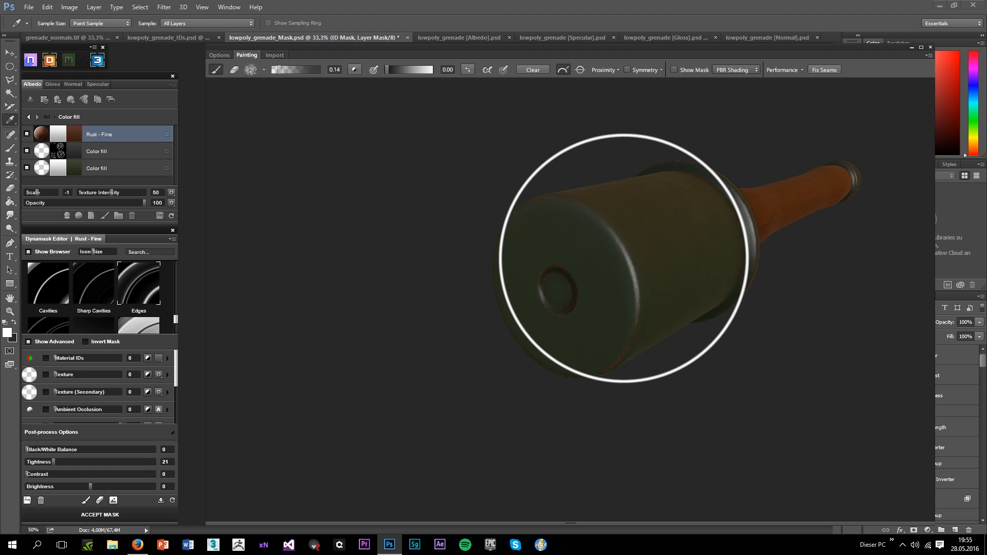
# Set the mask brush value to 1.00 and paint rust specks along the end rim of the grenade head
pyautogui.click(220, 53)
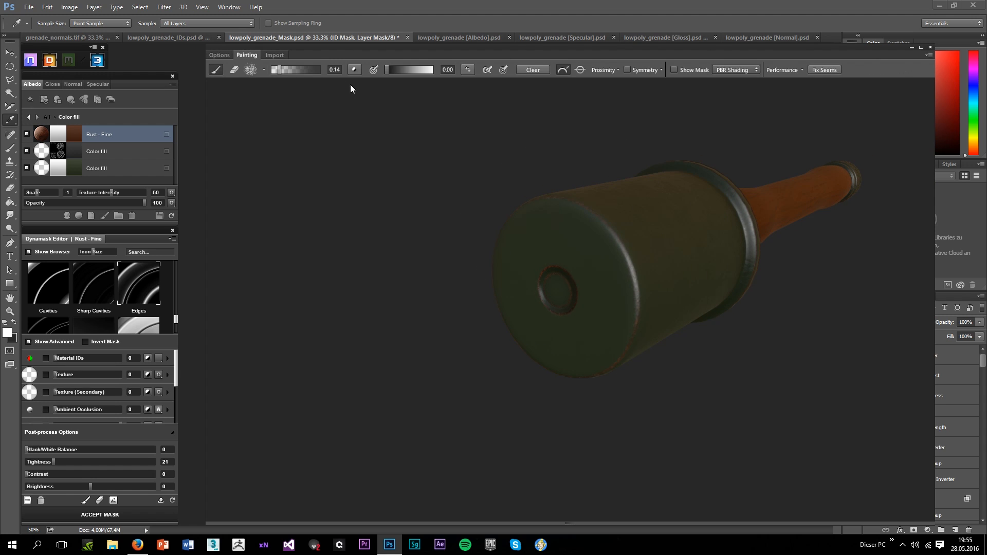
pyautogui.click(469, 70)
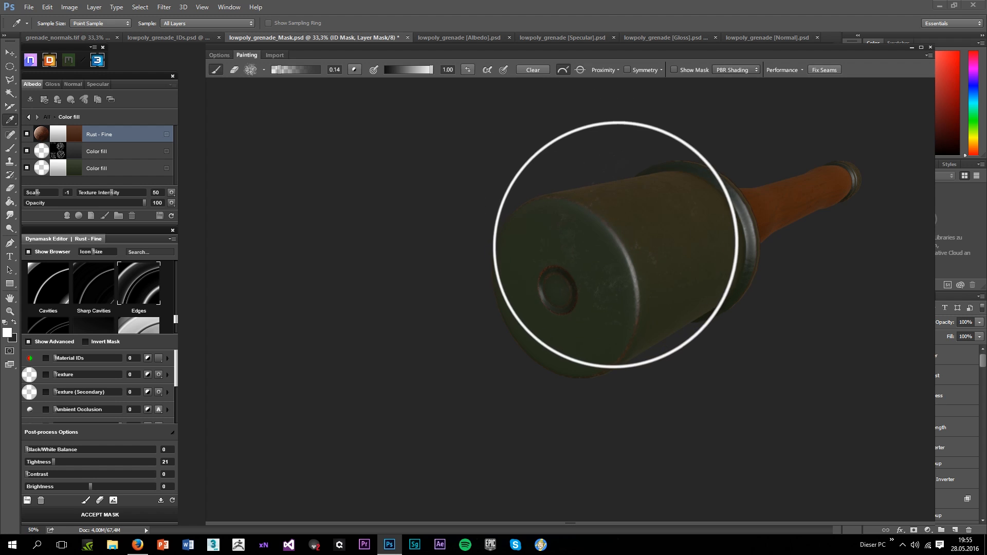
pyautogui.scroll(3, 622, 248)
pyautogui.scroll(5, 627, 251)
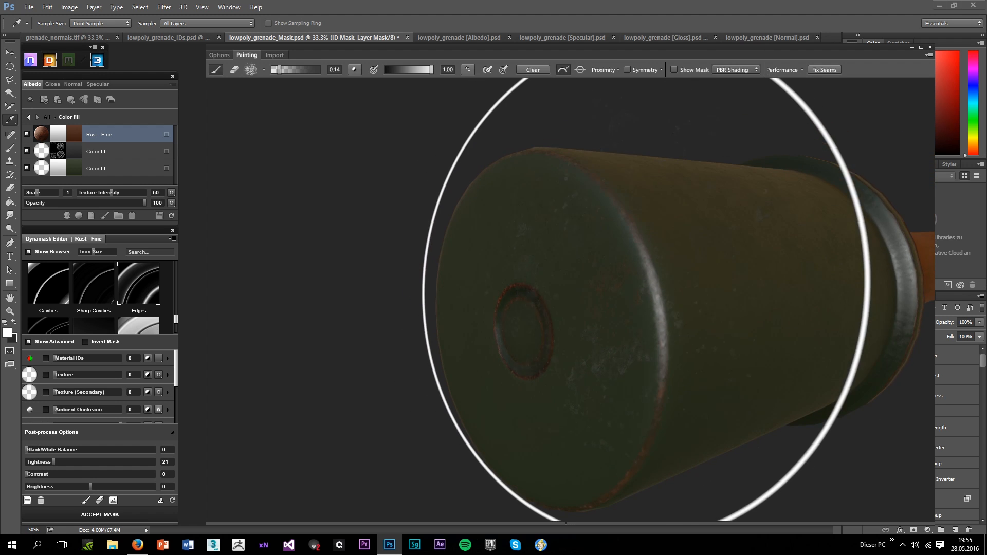
pyautogui.moveTo(666, 312)
pyautogui.mouseDown()
pyautogui.moveTo(680, 260)
pyautogui.moveTo(643, 210)
pyautogui.moveTo(653, 288)
pyautogui.moveTo(639, 288)
pyautogui.moveTo(677, 288)
pyautogui.moveTo(667, 301)
pyautogui.mouseUp()
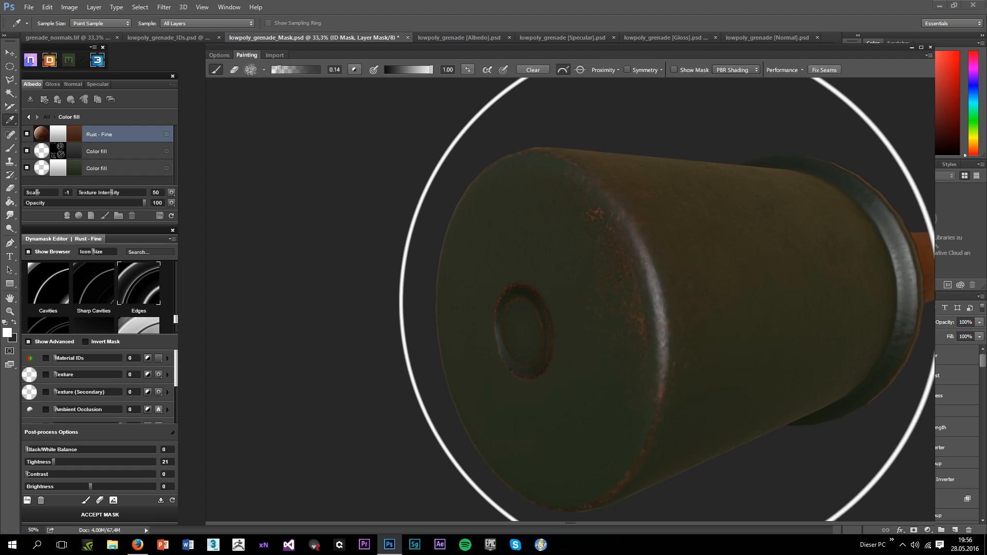
# Paint a rust patch on the side of the head, directly behind the end rim
pyautogui.scroll(-3, 654, 291)
pyautogui.scroll(-2, 654, 291)
pyautogui.scroll(2, 417, 374)
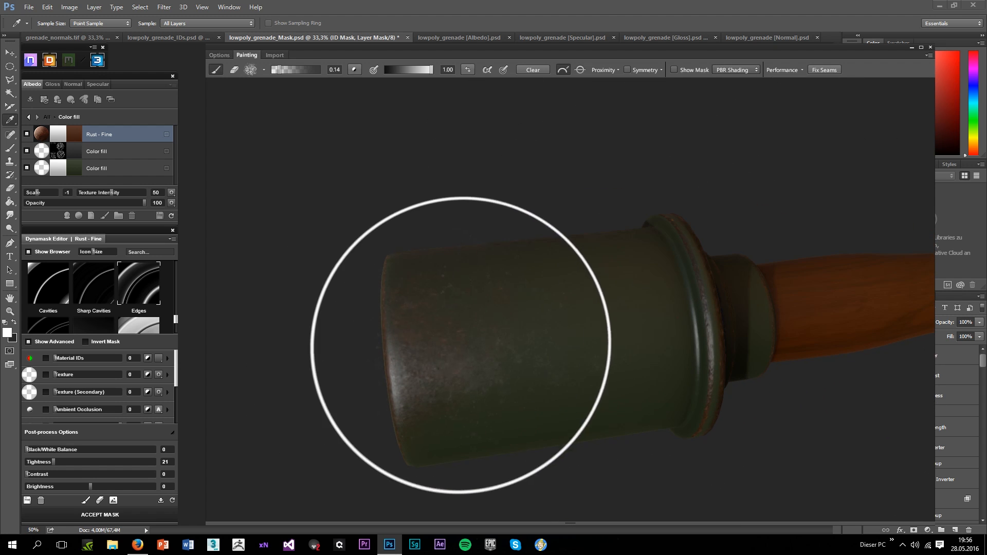
pyautogui.moveTo(461, 345)
pyautogui.mouseDown()
pyautogui.moveTo(517, 287)
pyautogui.moveTo(485, 342)
pyautogui.moveTo(614, 280)
pyautogui.mouseUp()
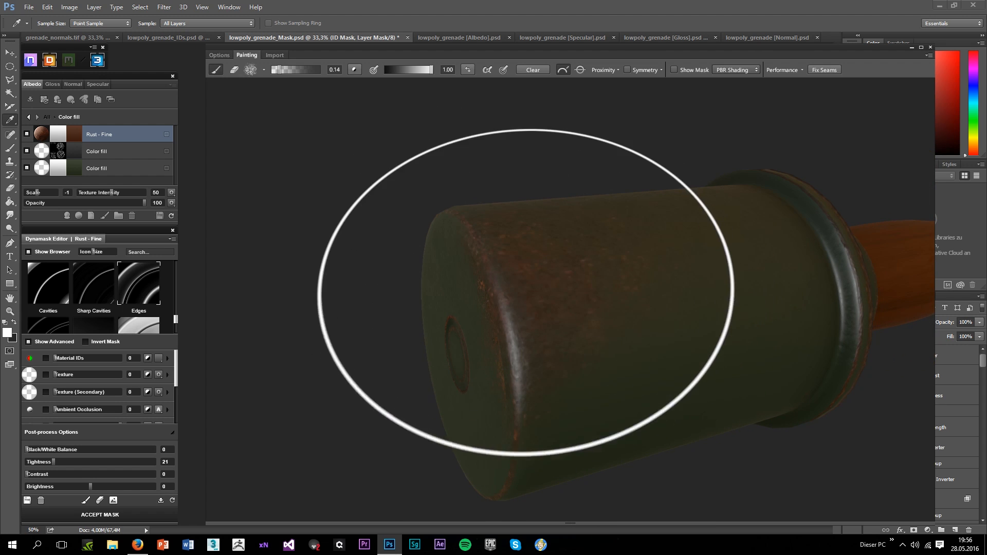
# Paint faint rust patches on the head's end face around the central recess
pyautogui.scroll(-3, 534, 313)
pyautogui.moveTo(562, 323)
pyautogui.mouseDown()
pyautogui.moveTo(480, 419)
pyautogui.moveTo(547, 390)
pyautogui.moveTo(535, 370)
pyautogui.moveTo(717, 351)
pyautogui.mouseUp()
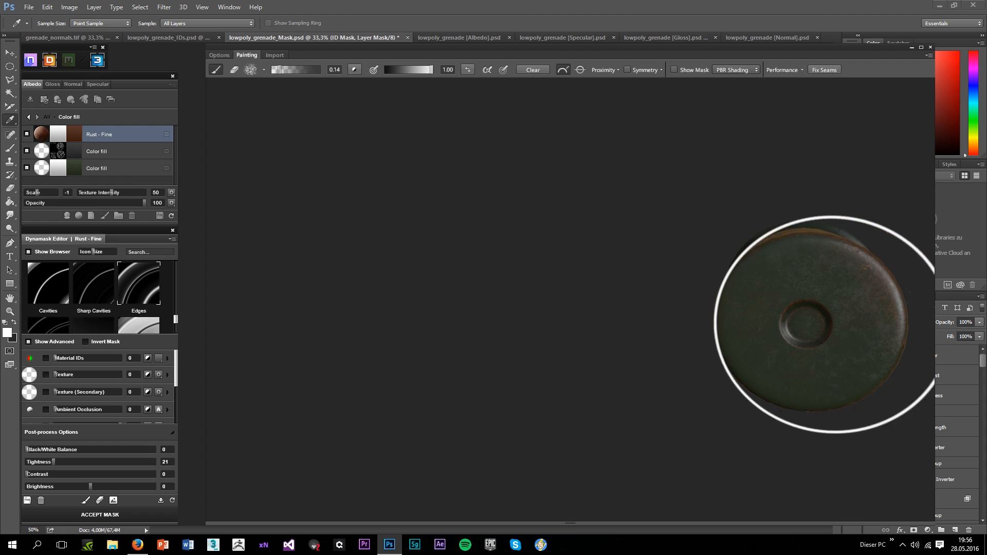
pyautogui.moveTo(802, 348)
pyautogui.mouseDown()
pyautogui.moveTo(828, 315)
pyautogui.moveTo(663, 341)
pyautogui.mouseUp()
pyautogui.scroll(3, 606, 353)
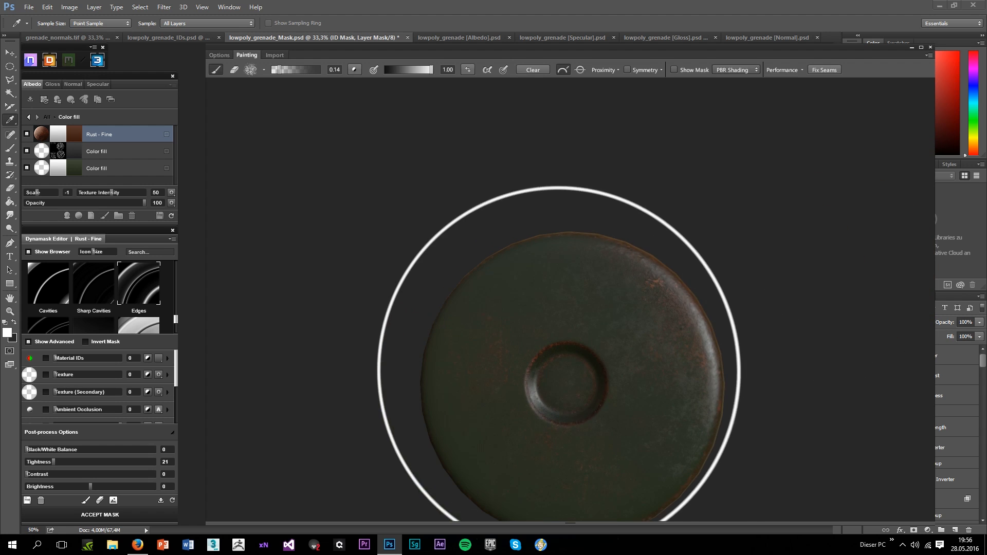
pyautogui.scroll(-2, 560, 352)
# Turn on the headlight and build up the painted rust on the head's end face and rim
pyautogui.moveTo(573, 364)
pyautogui.mouseDown()
pyautogui.moveTo(661, 348)
pyautogui.moveTo(804, 286)
pyautogui.mouseUp()
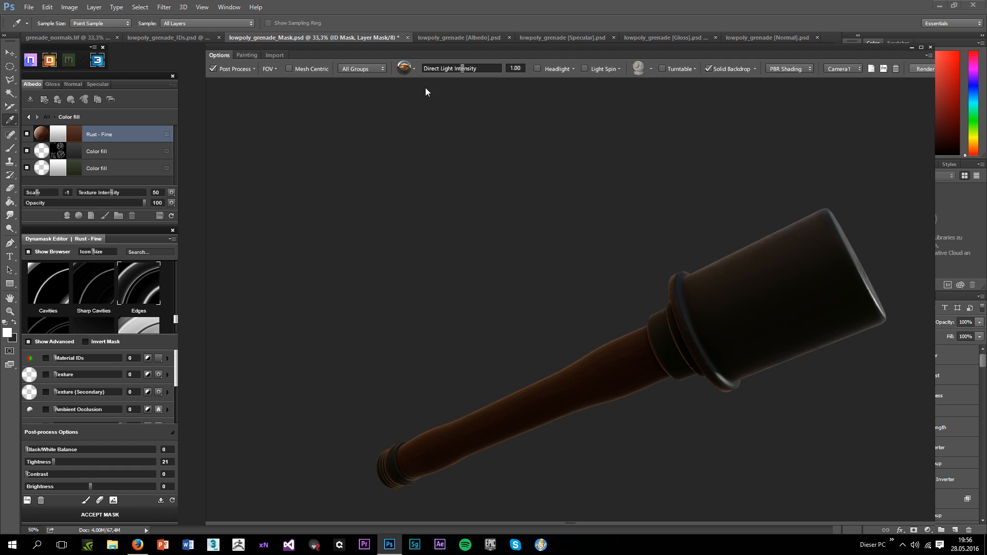
pyautogui.click(557, 69)
pyautogui.moveTo(682, 309); pyautogui.dragTo(639, 341)
pyautogui.scroll(3, 660, 186)
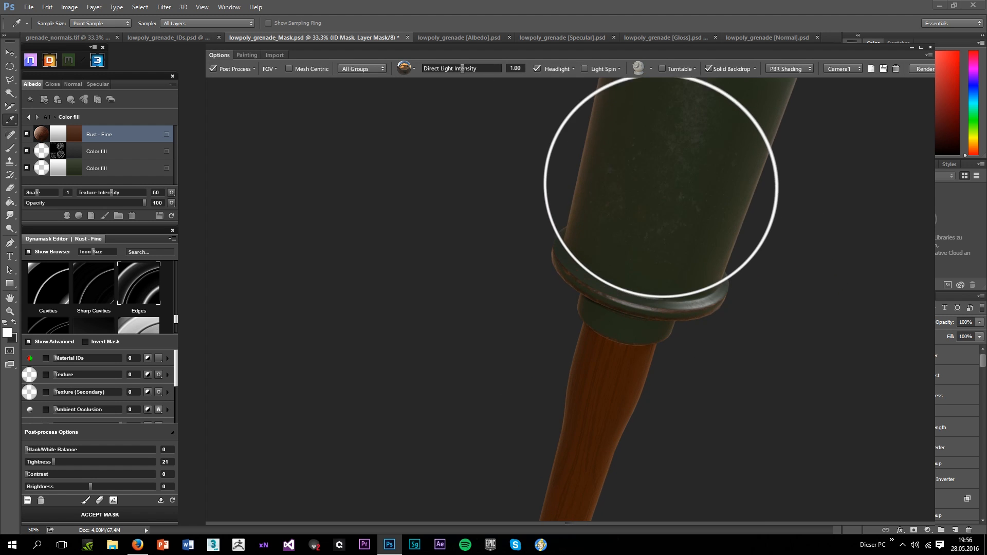
pyautogui.moveTo(681, 184); pyautogui.dragTo(598, 363)
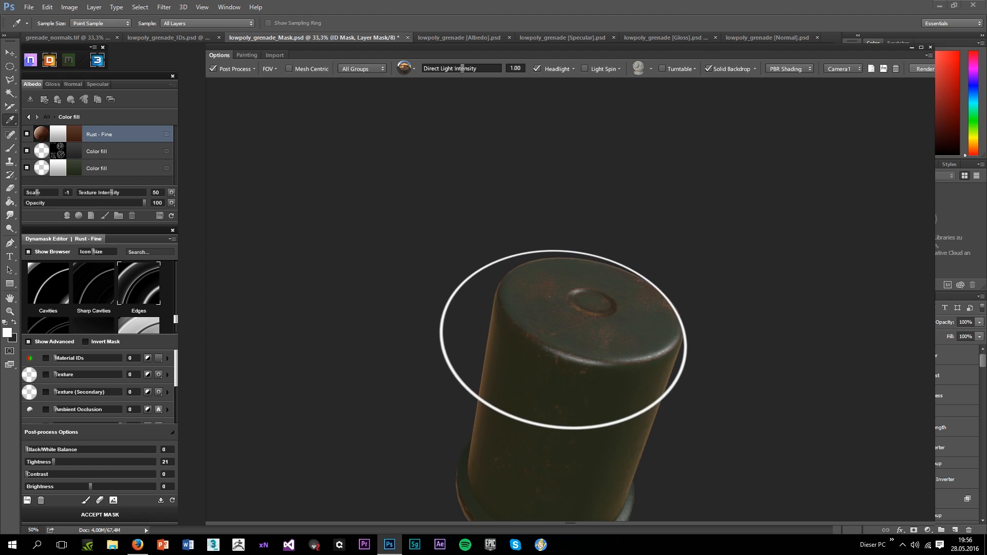
pyautogui.moveTo(563, 339)
pyautogui.mouseDown()
pyautogui.moveTo(566, 385)
pyautogui.moveTo(588, 267)
pyautogui.moveTo(539, 330)
pyautogui.moveTo(541, 318)
pyautogui.moveTo(522, 305)
pyautogui.mouseUp()
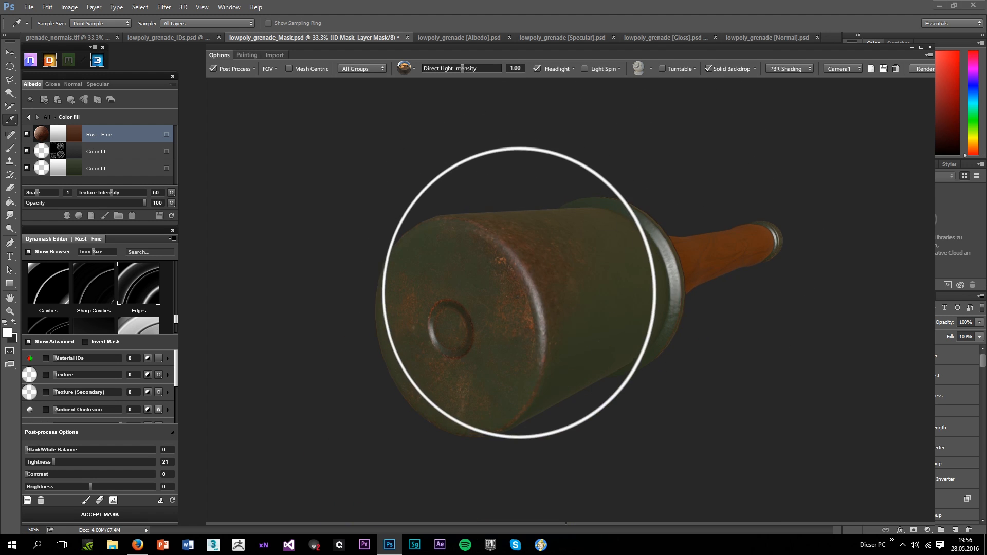
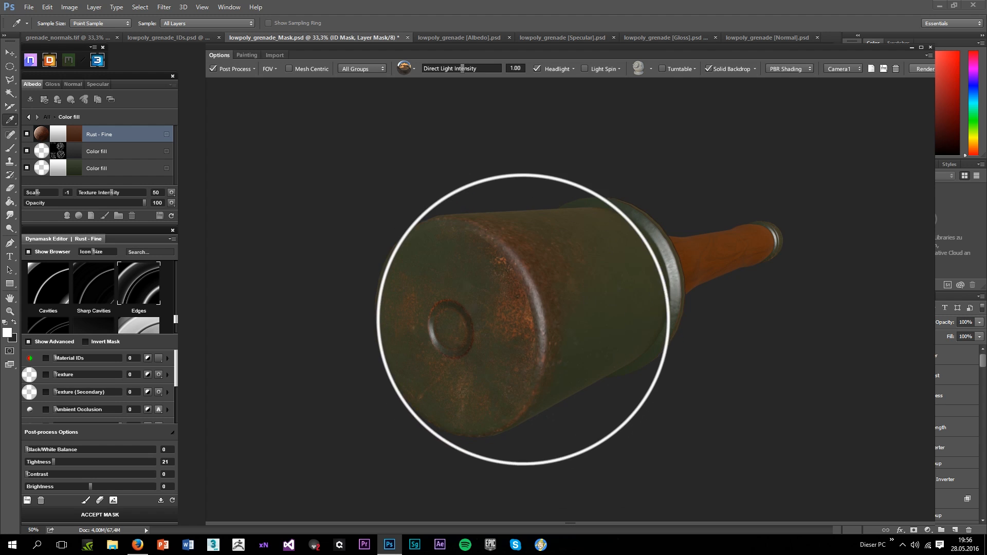
# Strengthen the rust on the side of the head near the end rim and check the head from the opposite side
pyautogui.moveTo(528, 329); pyautogui.dragTo(480, 360)
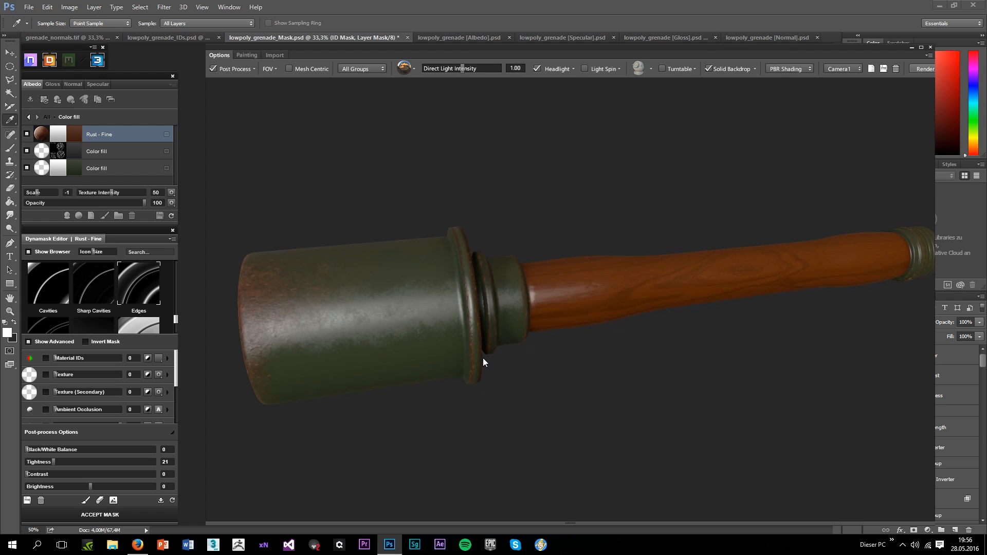
pyautogui.scroll(3, 314, 302)
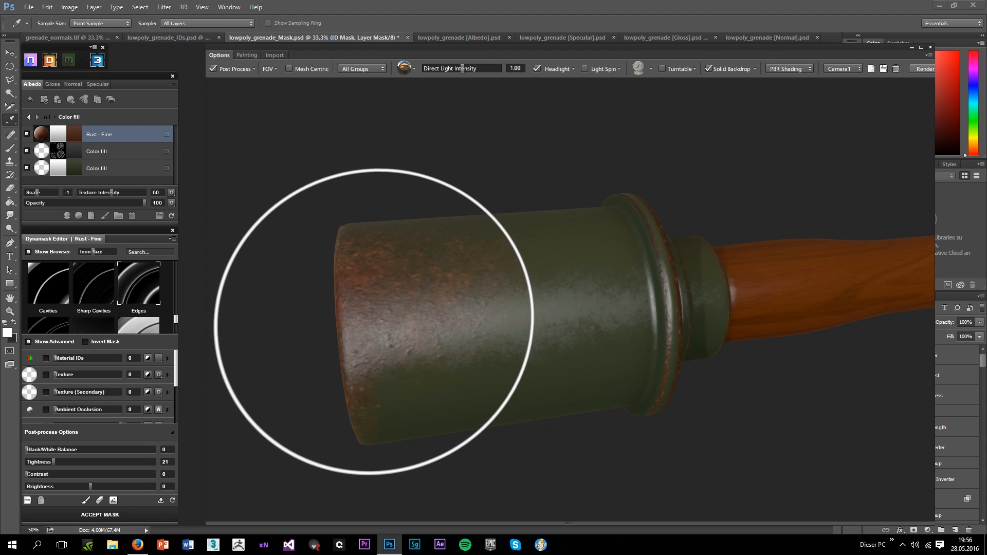
pyautogui.scroll(-2, 422, 326)
pyautogui.moveTo(425, 329)
pyautogui.mouseDown()
pyautogui.moveTo(683, 341)
pyautogui.moveTo(716, 363)
pyautogui.moveTo(769, 341)
pyautogui.mouseUp()
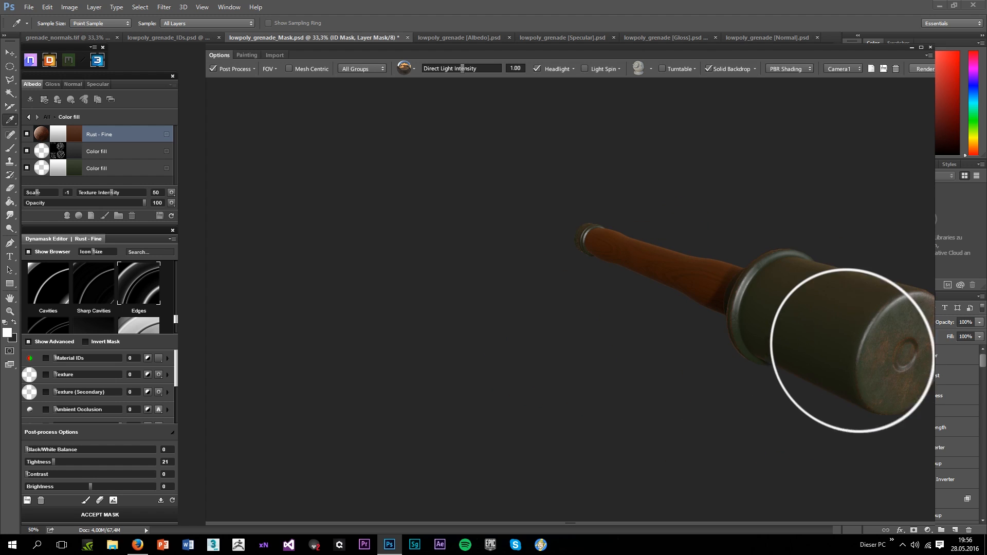
pyautogui.press('f')
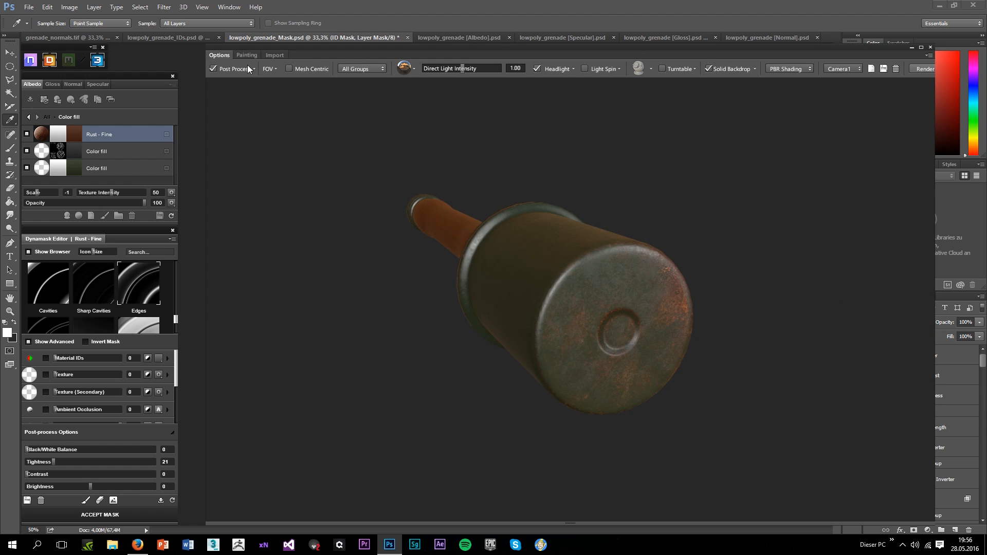
# Choose a splatter brush, raise its opacity to 0.31, and paint stronger rust patches over the head's end face and rim
pyautogui.click(242, 58)
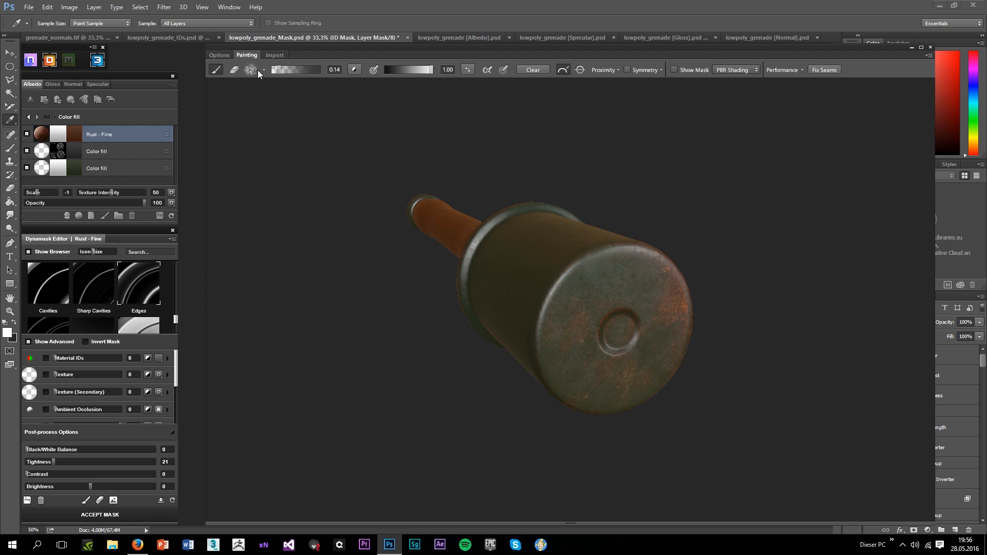
pyautogui.click(258, 70)
pyautogui.click(408, 126)
pyautogui.click(683, 150)
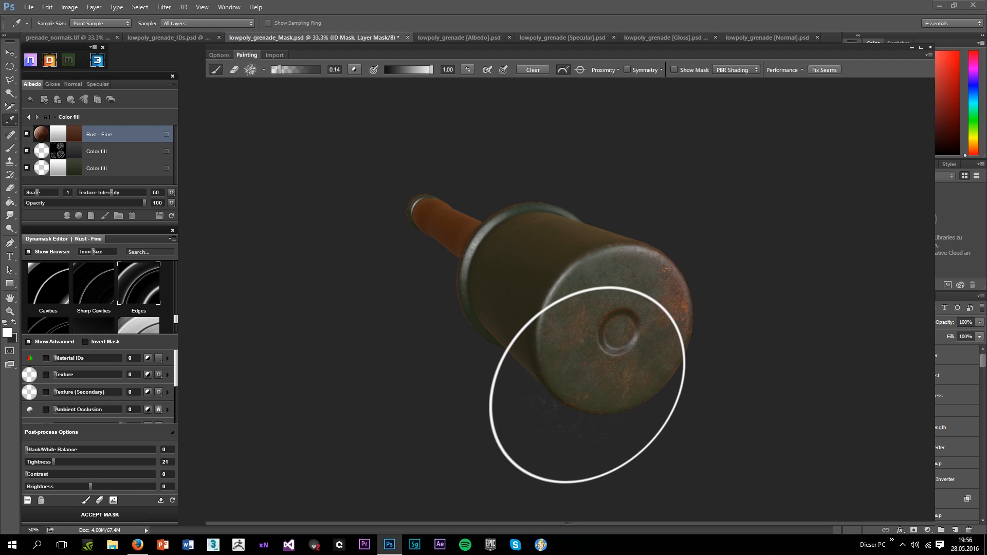
pyautogui.moveTo(587, 385); pyautogui.dragTo(631, 330)
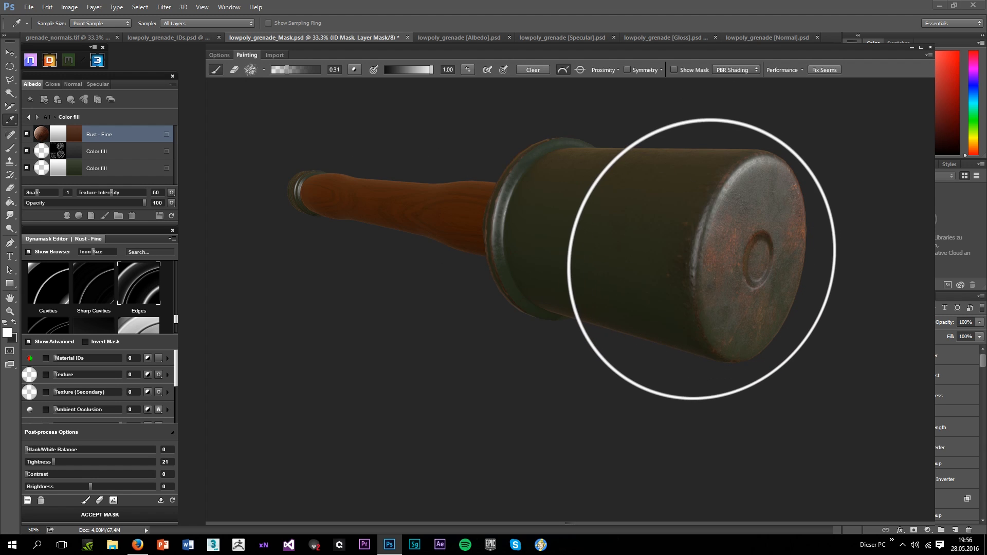
pyautogui.moveTo(684, 257)
pyautogui.mouseDown()
pyautogui.moveTo(706, 257)
pyautogui.moveTo(738, 312)
pyautogui.moveTo(834, 314)
pyautogui.moveTo(700, 359)
pyautogui.moveTo(595, 440)
pyautogui.moveTo(242, 103)
pyautogui.mouseUp()
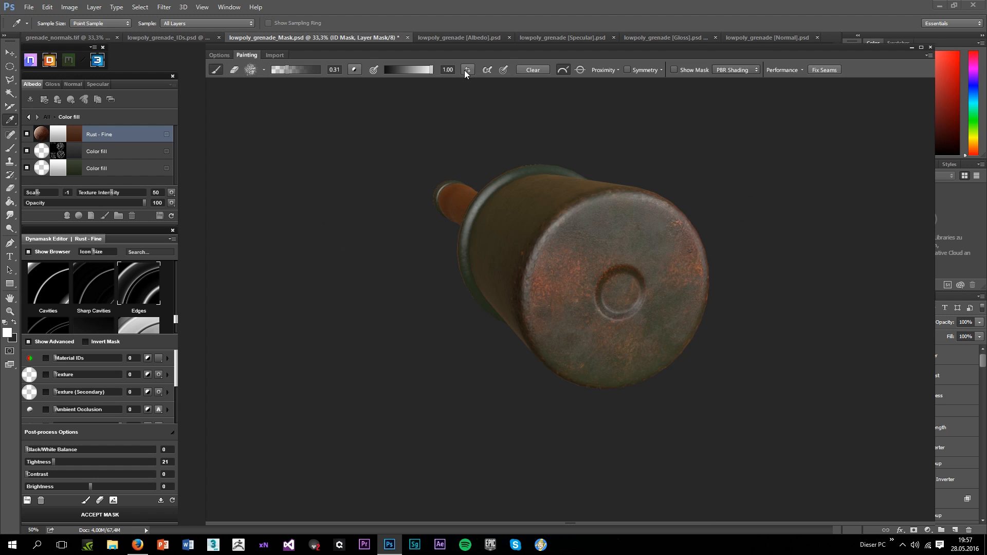
# Switch the brush value to 0.00 and thin out the painted rust on the head's end face
pyautogui.scroll(2, 621, 306)
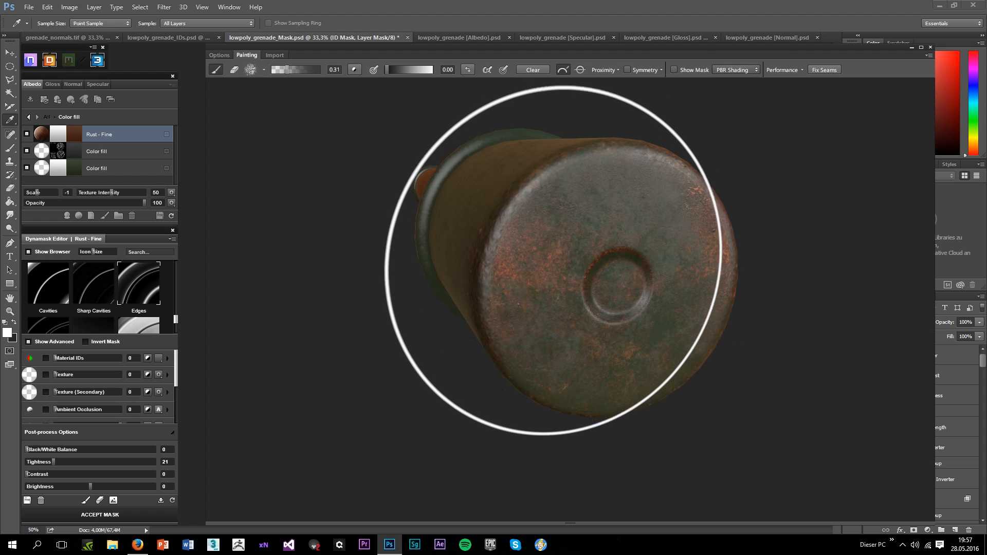
pyautogui.moveTo(576, 282)
pyautogui.mouseDown()
pyautogui.moveTo(548, 311)
pyautogui.moveTo(435, 348)
pyautogui.moveTo(294, 350)
pyautogui.mouseUp()
pyautogui.scroll(-2, 399, 335)
pyautogui.moveTo(377, 365)
pyautogui.mouseDown()
pyautogui.moveTo(538, 318)
pyautogui.moveTo(476, 327)
pyautogui.moveTo(446, 227)
pyautogui.moveTo(527, 283)
pyautogui.moveTo(699, 335)
pyautogui.moveTo(711, 262)
pyautogui.moveTo(688, 183)
pyautogui.mouseUp()
pyautogui.scroll(1, 439, 191)
pyautogui.scroll(-3, 496, 289)
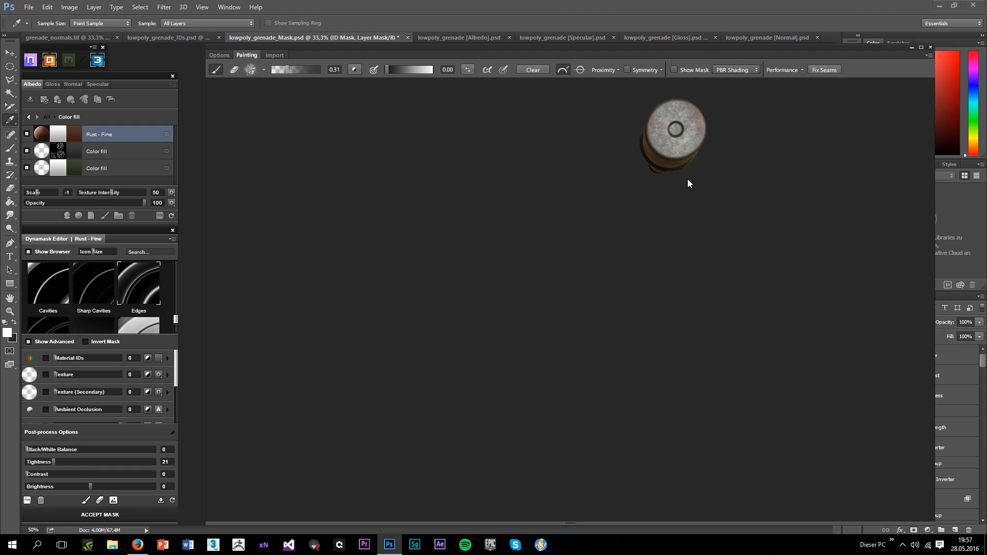
# Set the brush value back to 1.00 and paint rust around the flange and the adjoining side of the head
pyautogui.moveTo(627, 286)
pyautogui.mouseDown()
pyautogui.moveTo(705, 309)
pyautogui.moveTo(760, 403)
pyautogui.moveTo(646, 418)
pyautogui.moveTo(622, 406)
pyautogui.moveTo(719, 357)
pyautogui.mouseUp()
pyautogui.scroll(3, 720, 241)
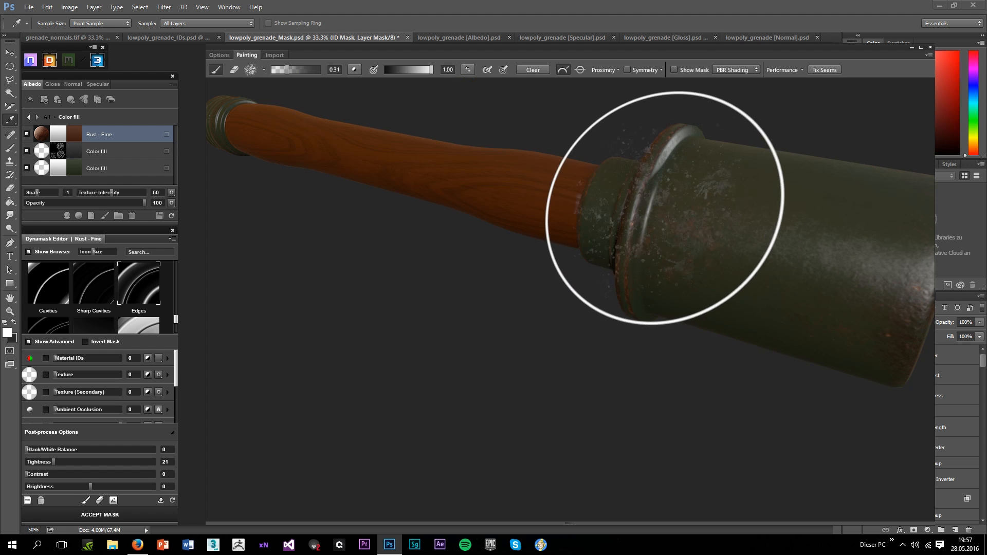
pyautogui.moveTo(643, 228)
pyautogui.mouseDown()
pyautogui.moveTo(621, 271)
pyautogui.moveTo(647, 186)
pyautogui.moveTo(661, 280)
pyautogui.moveTo(587, 218)
pyautogui.moveTo(624, 396)
pyautogui.moveTo(548, 403)
pyautogui.moveTo(566, 344)
pyautogui.moveTo(436, 338)
pyautogui.moveTo(508, 309)
pyautogui.moveTo(469, 359)
pyautogui.moveTo(552, 299)
pyautogui.mouseUp()
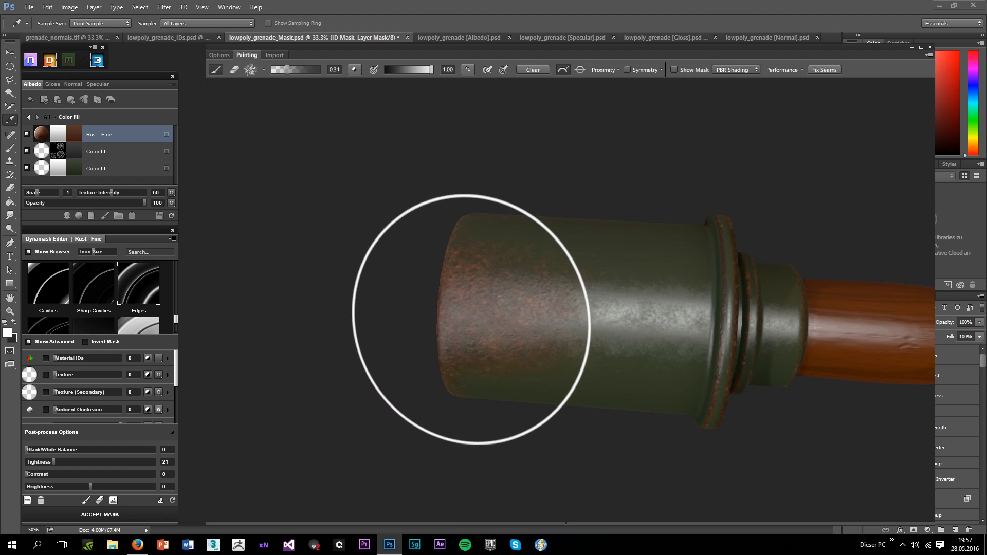
# Paint rust on the side of the head behind the end rim and spread patches towards the flange
pyautogui.moveTo(471, 318); pyautogui.dragTo(694, 293)
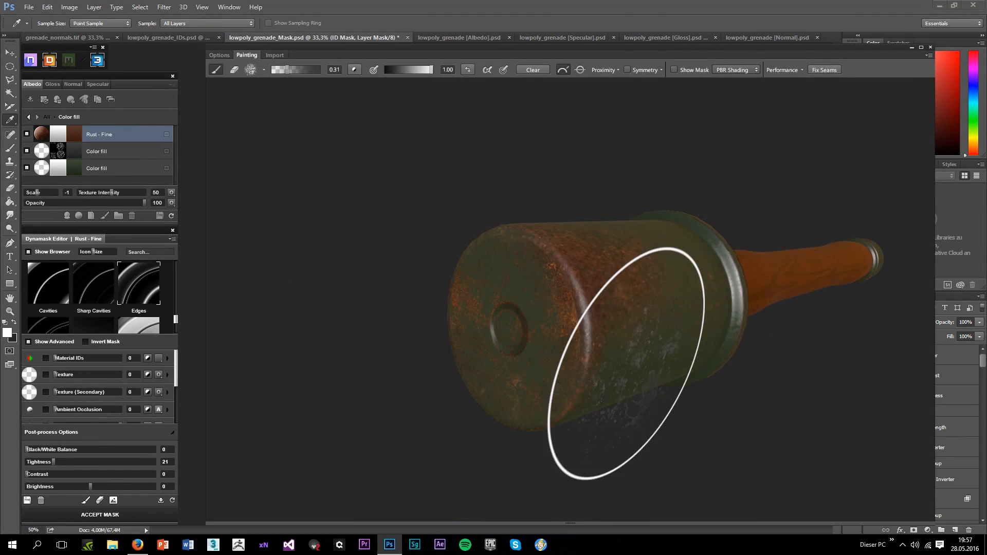
pyautogui.moveTo(626, 364); pyautogui.dragTo(562, 272)
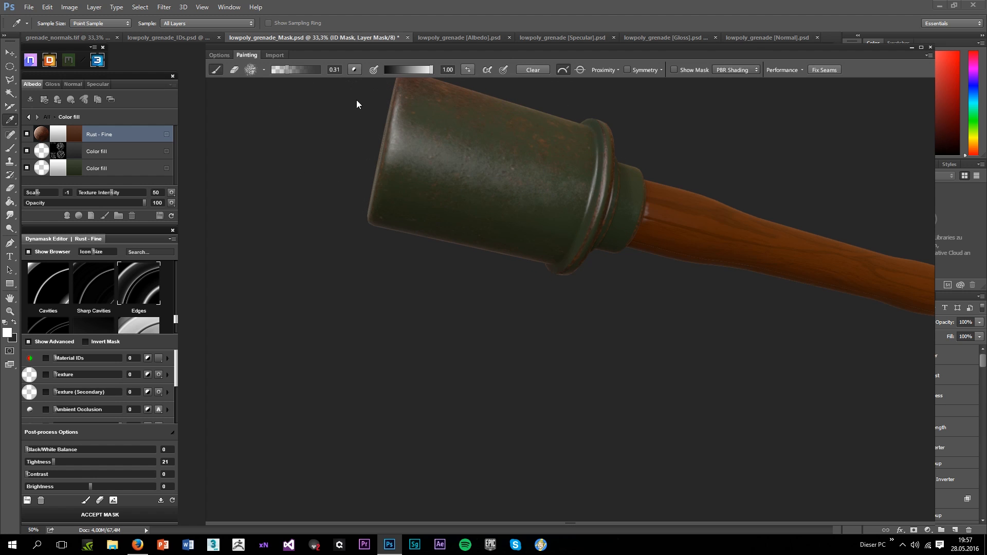
pyautogui.moveTo(412, 178); pyautogui.dragTo(360, 216)
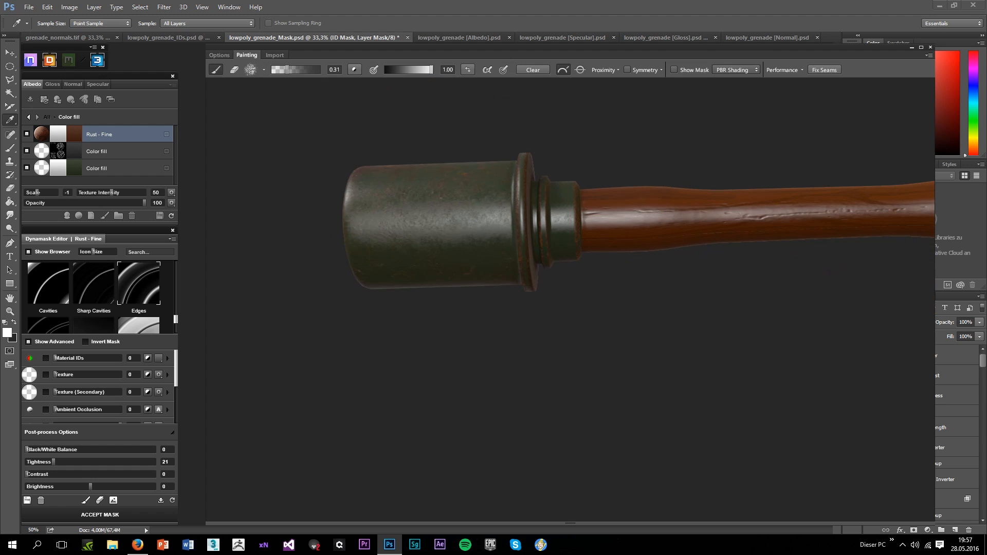
pyautogui.moveTo(497, 242); pyautogui.dragTo(538, 279)
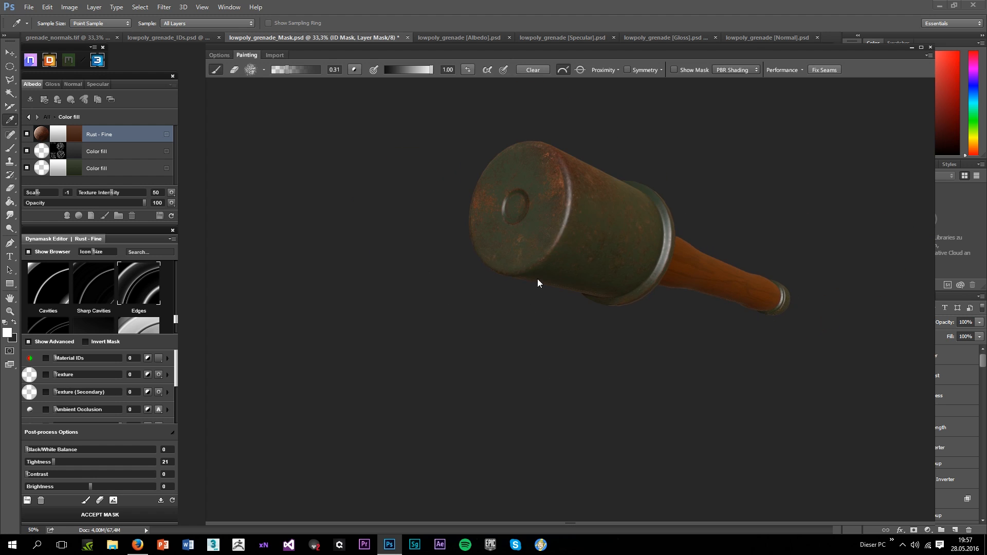
# Scatter light rust over the remaining clean sides of the head, from the end rim to the flange
pyautogui.scroll(3, 549, 240)
pyautogui.moveTo(548, 241)
pyautogui.mouseDown()
pyautogui.moveTo(567, 353)
pyautogui.moveTo(452, 481)
pyautogui.moveTo(337, 360)
pyautogui.mouseUp()
pyautogui.scroll(3, 337, 359)
pyautogui.moveTo(455, 282); pyautogui.dragTo(451, 368)
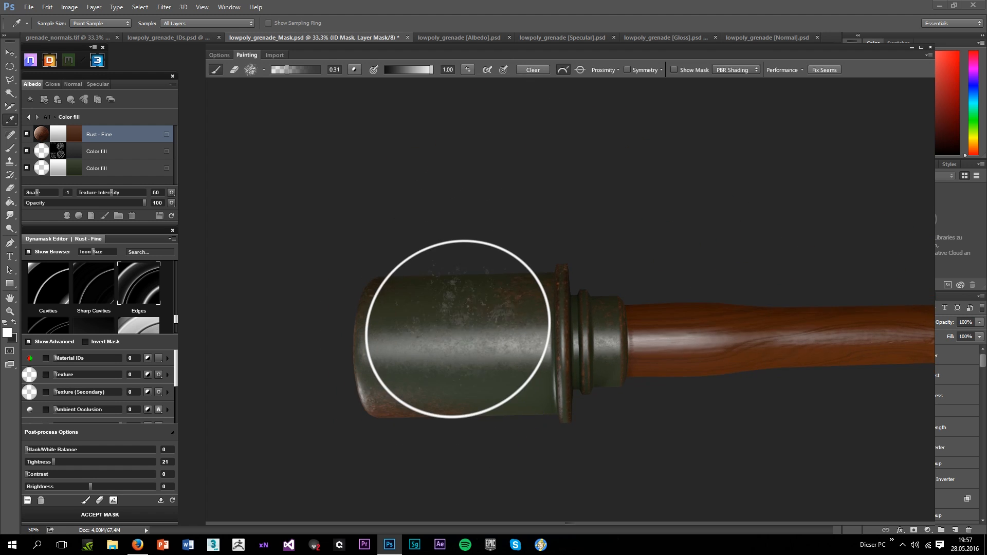
pyautogui.moveTo(406, 345); pyautogui.dragTo(768, 251)
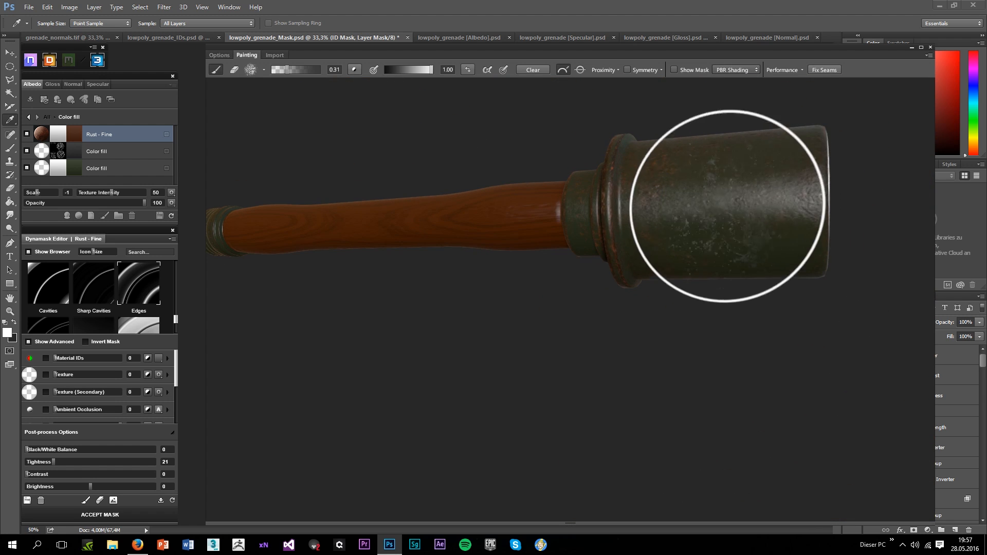
pyautogui.moveTo(732, 198); pyautogui.dragTo(645, 238)
# Paint light rust on the flange and the neck rings where the head meets the wooden handle
pyautogui.scroll(3, 620, 249)
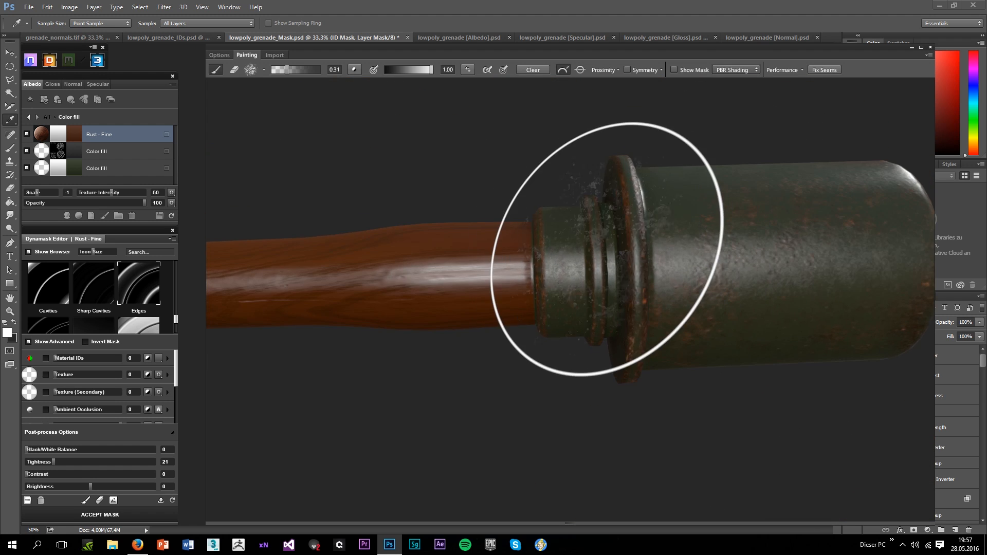
pyautogui.scroll(-2, 544, 236)
pyautogui.moveTo(544, 236)
pyautogui.mouseDown()
pyautogui.moveTo(641, 328)
pyautogui.moveTo(639, 423)
pyautogui.mouseUp()
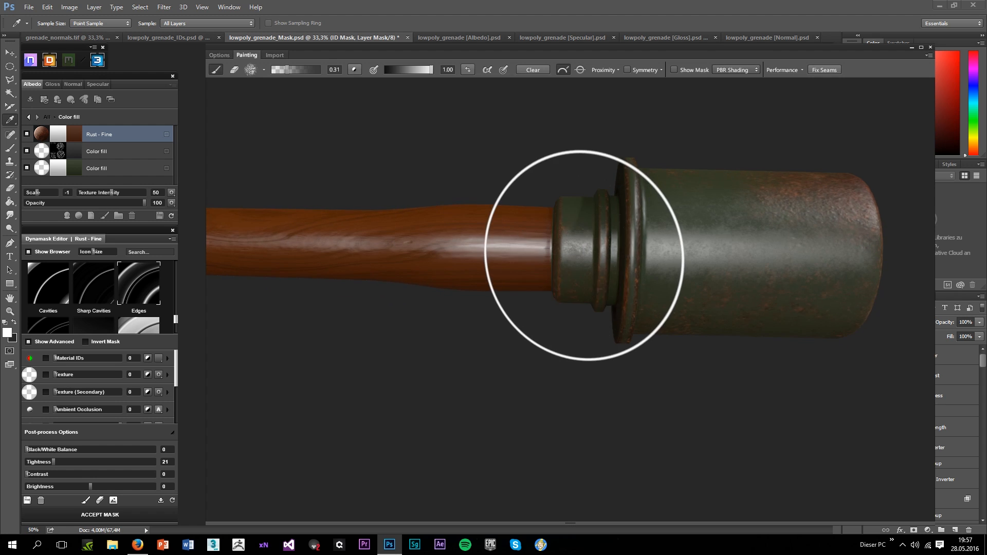
pyautogui.scroll(-2, 584, 256)
pyautogui.moveTo(584, 256); pyautogui.dragTo(511, 379)
pyautogui.scroll(-2, 653, 364)
pyautogui.scroll(3, 519, 334)
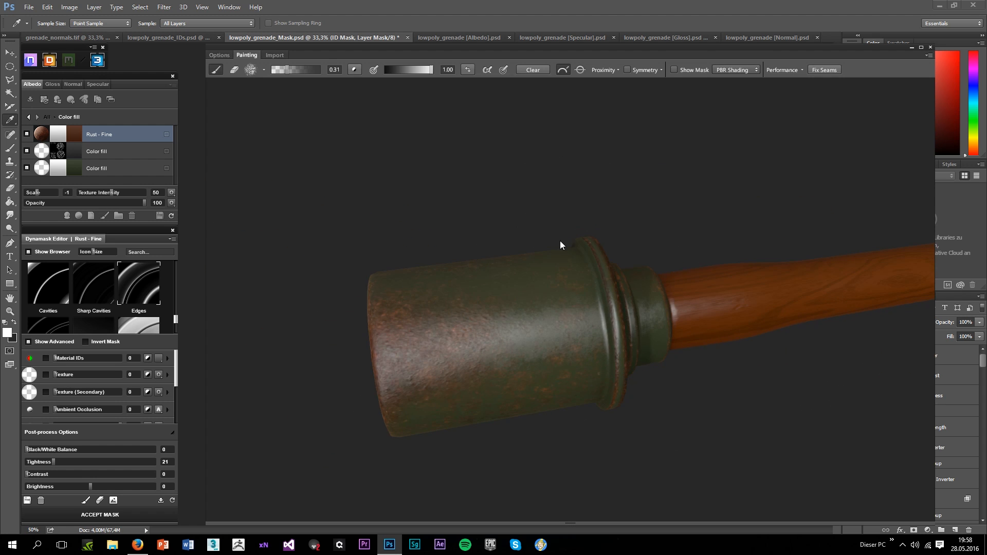
# Add more rust speckles to the side of the head next to the flange
pyautogui.moveTo(532, 324)
pyautogui.mouseDown()
pyautogui.moveTo(494, 388)
pyautogui.moveTo(492, 514)
pyautogui.moveTo(507, 432)
pyautogui.moveTo(492, 286)
pyautogui.mouseUp()
pyautogui.moveTo(573, 298)
pyautogui.mouseDown()
pyautogui.moveTo(606, 296)
pyautogui.moveTo(600, 159)
pyautogui.mouseUp()
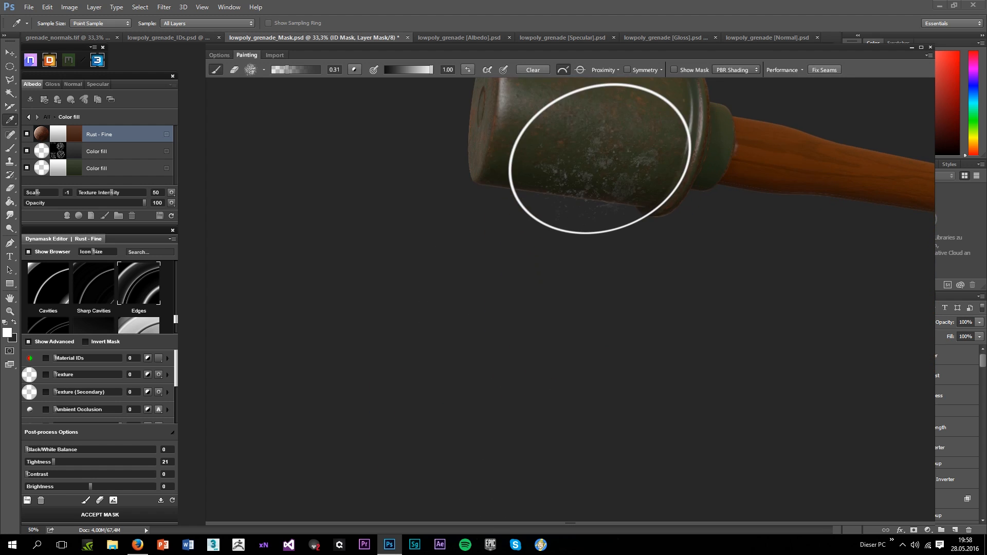
pyautogui.scroll(-4, 625, 252)
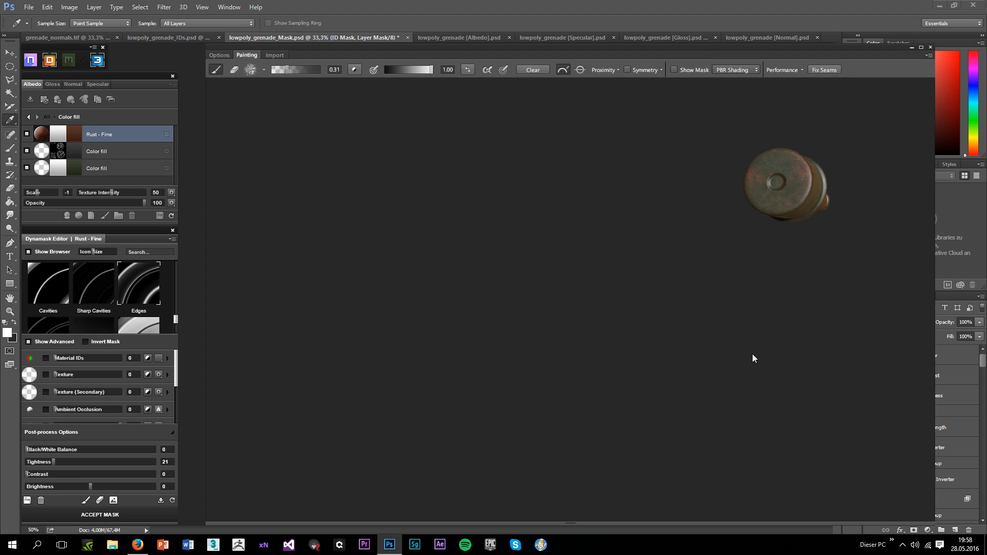
# Paint rust speckles on the ribbed metal cap at the end of the handle
pyautogui.moveTo(761, 413)
pyautogui.mouseDown()
pyautogui.moveTo(557, 449)
pyautogui.moveTo(502, 415)
pyautogui.mouseUp()
pyautogui.scroll(5, 800, 288)
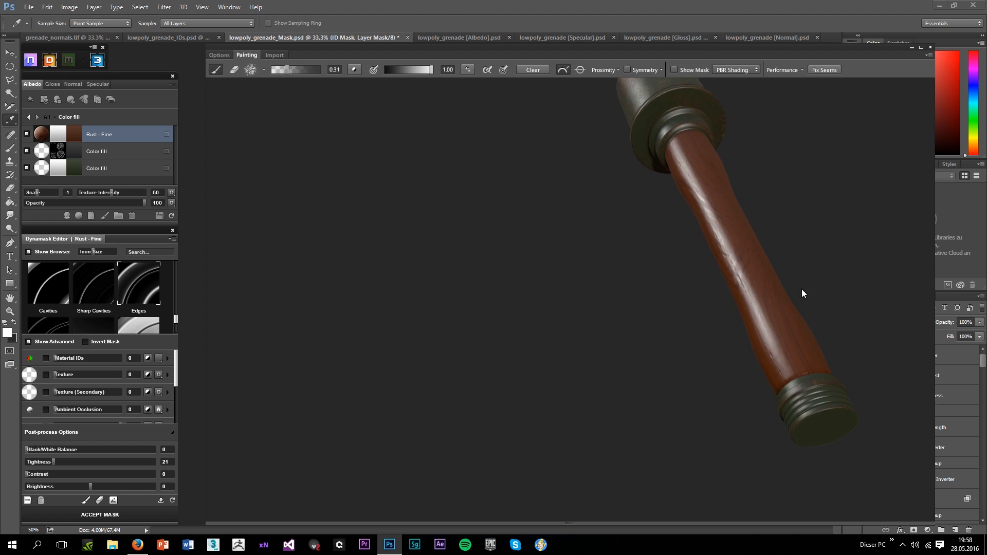
pyautogui.moveTo(803, 382); pyautogui.dragTo(733, 263)
pyautogui.click(732, 263)
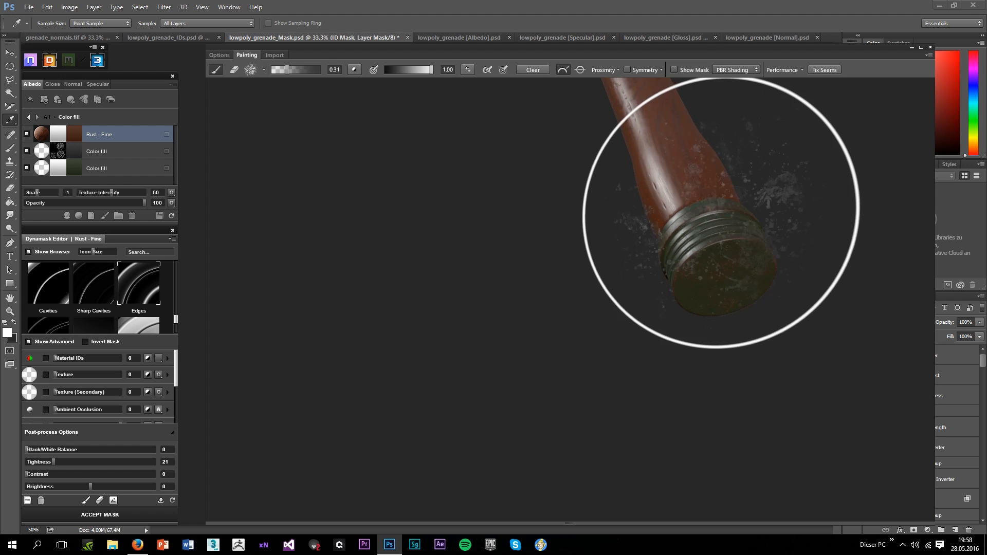
pyautogui.scroll(-3, 655, 344)
# Build up the rust along the side of the head between the rusted end and the flange
pyautogui.moveTo(723, 295)
pyautogui.mouseDown()
pyautogui.moveTo(656, 342)
pyautogui.moveTo(487, 374)
pyautogui.moveTo(588, 319)
pyautogui.mouseUp()
pyautogui.scroll(-3, 721, 347)
pyautogui.scroll(4, 596, 303)
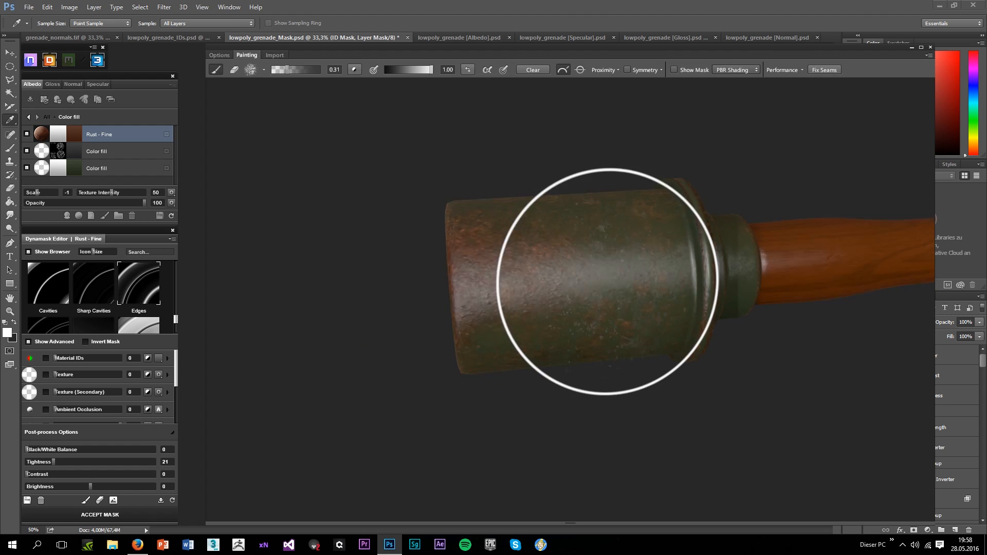
pyautogui.moveTo(607, 280); pyautogui.dragTo(597, 226)
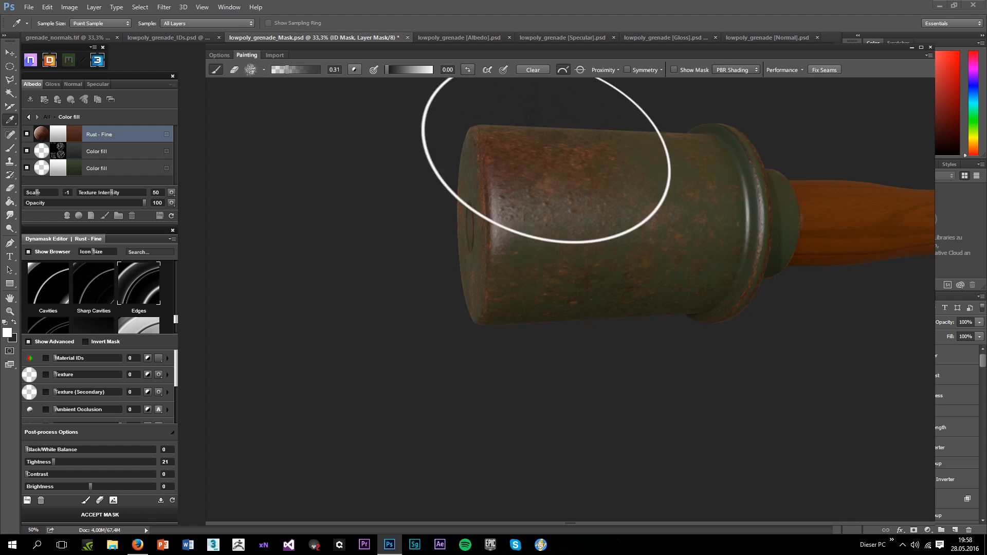
# Switch the brush value to 0.00 and thin the excess rust on the head's sides and end face
pyautogui.scroll(-3, 619, 231)
pyautogui.moveTo(619, 231); pyautogui.dragTo(547, 219)
pyautogui.scroll(-2, 581, 278)
pyautogui.scroll(5, 540, 187)
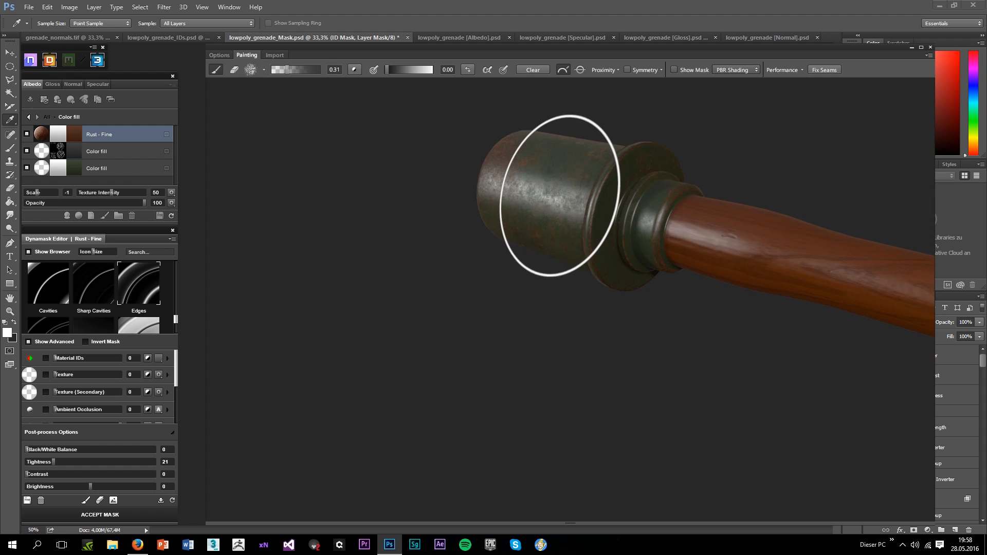
pyautogui.moveTo(563, 341); pyautogui.dragTo(526, 251)
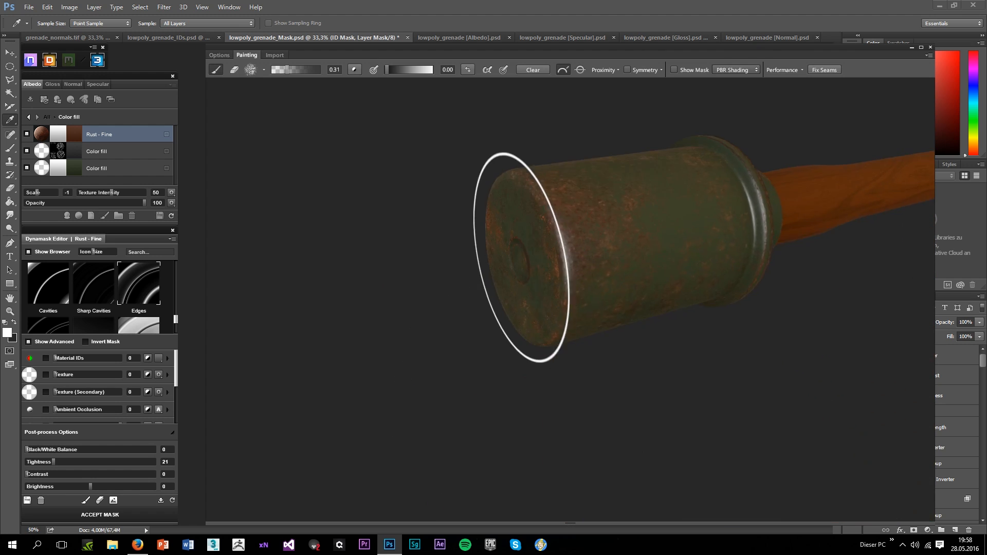
pyautogui.scroll(-5, 527, 252)
pyautogui.moveTo(673, 332); pyautogui.dragTo(625, 205)
pyautogui.scroll(-3, 625, 205)
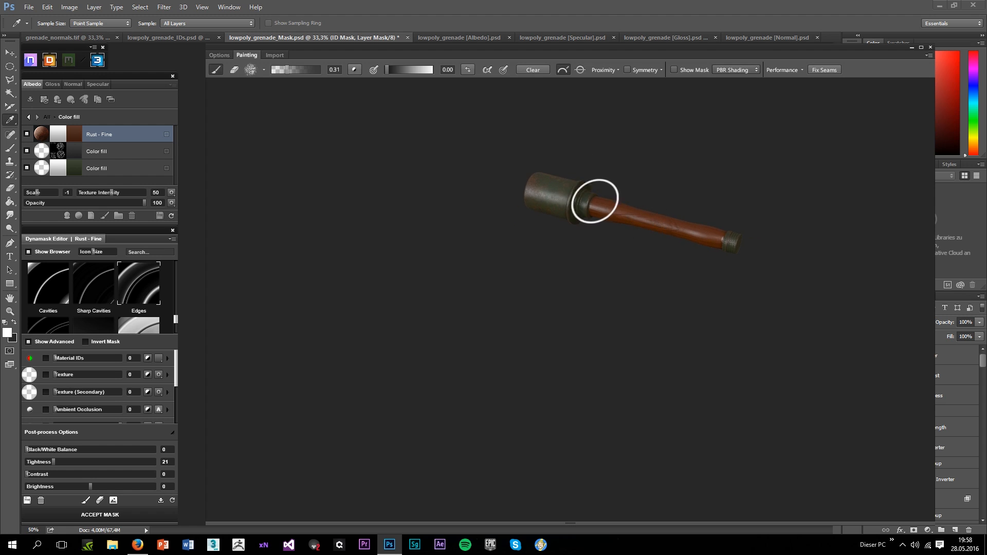
# Paint rust over the flange and neck rings at brush value 1.00, then thin it out at 0.00
pyautogui.scroll(6, 595, 200)
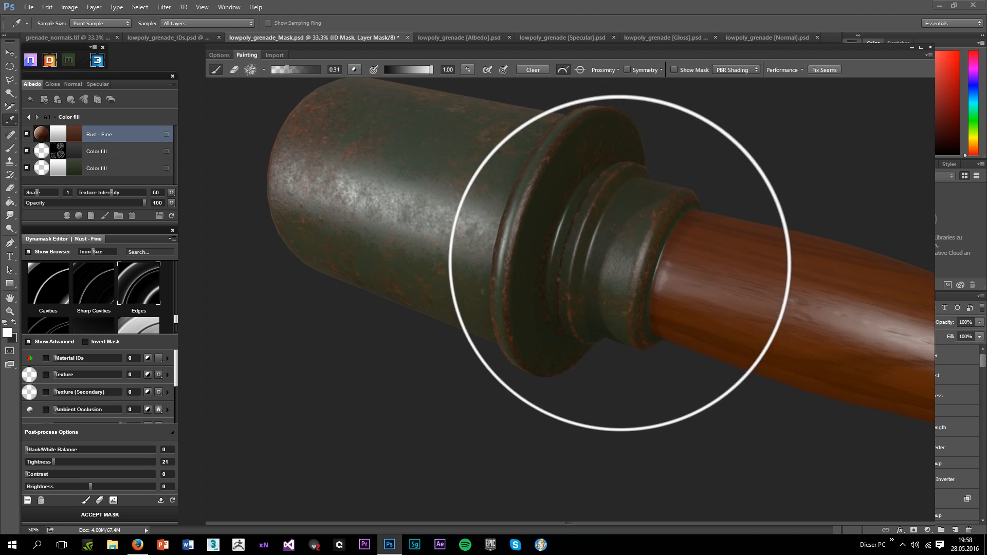
pyautogui.moveTo(608, 255)
pyautogui.mouseDown()
pyautogui.moveTo(612, 290)
pyautogui.moveTo(628, 215)
pyautogui.moveTo(531, 303)
pyautogui.moveTo(643, 264)
pyautogui.mouseUp()
pyautogui.moveTo(637, 276); pyautogui.dragTo(817, 403)
pyautogui.moveTo(663, 234); pyautogui.dragTo(498, 263)
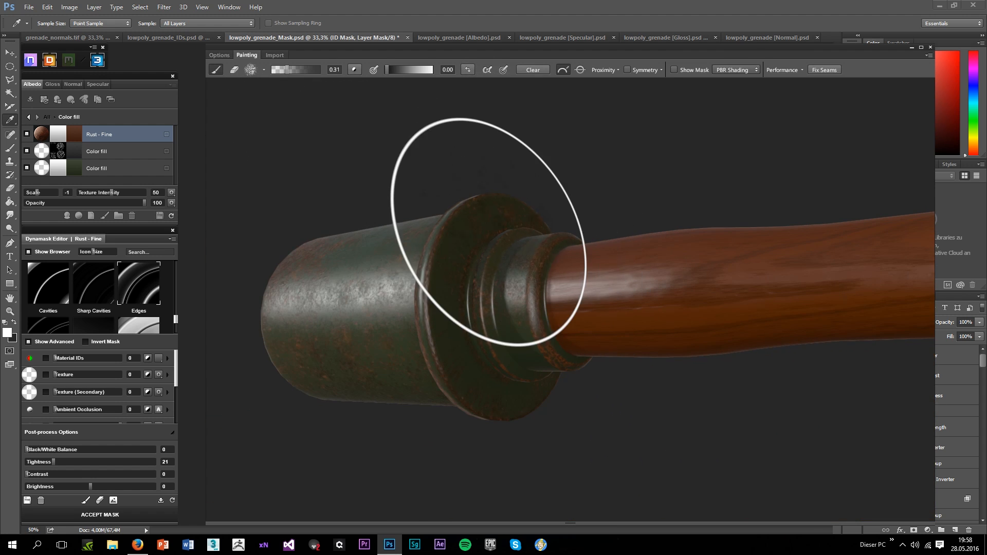
pyautogui.moveTo(488, 231)
pyautogui.mouseDown()
pyautogui.moveTo(462, 308)
pyautogui.moveTo(474, 364)
pyautogui.moveTo(471, 355)
pyautogui.mouseUp()
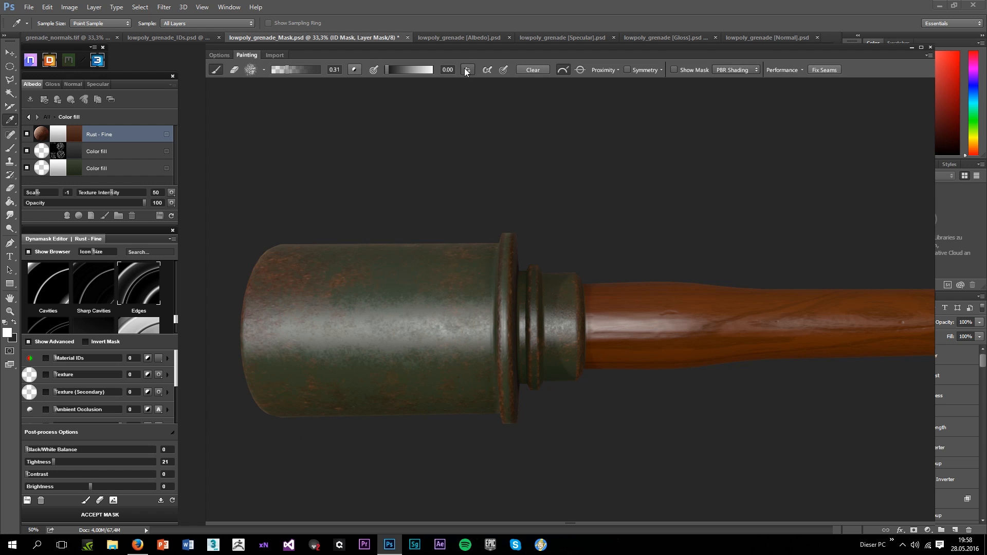
# Add rust to the head's end face at brush value 1.00, then soften it at 0.00
pyautogui.moveTo(411, 347); pyautogui.dragTo(754, 204)
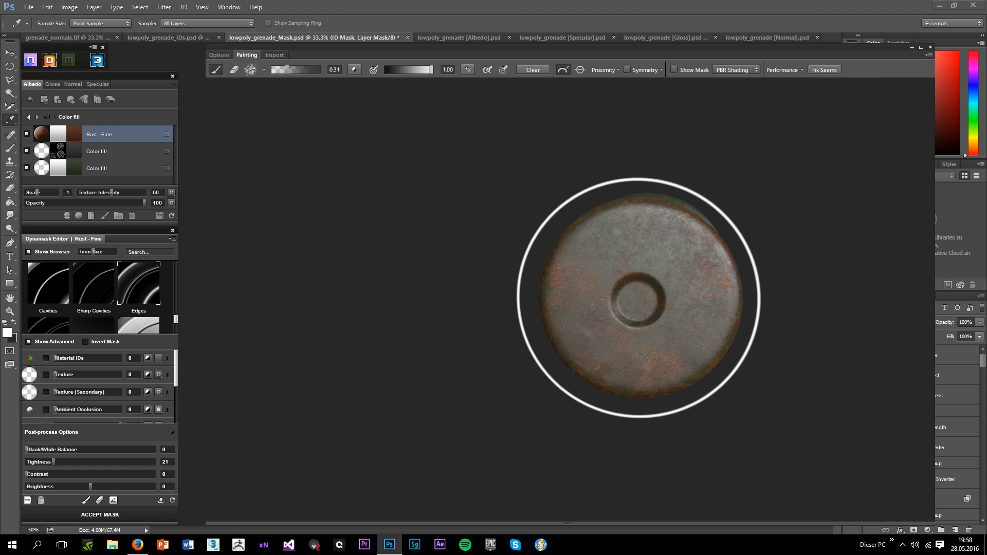
pyautogui.moveTo(638, 298); pyautogui.dragTo(775, 400)
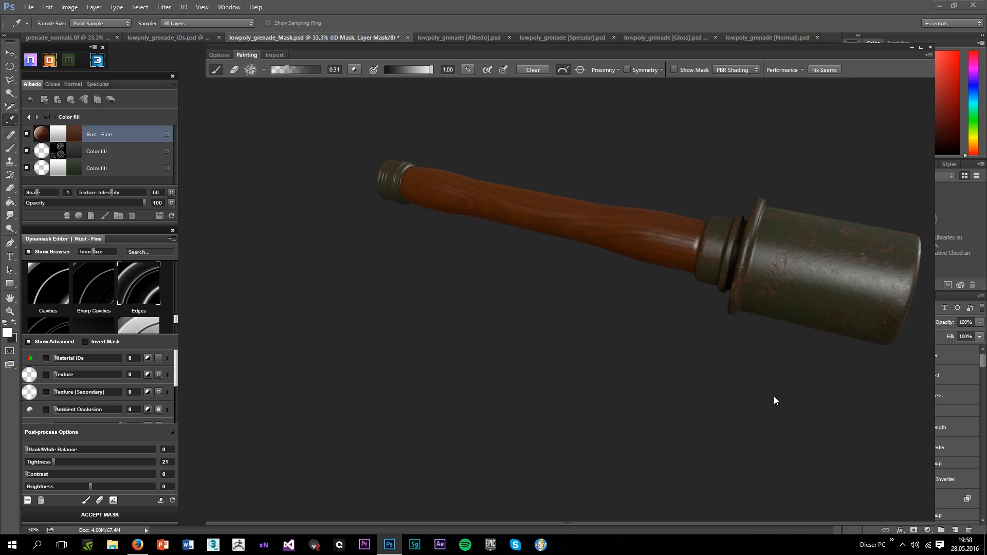
pyautogui.click(467, 72)
pyautogui.moveTo(632, 268)
pyautogui.mouseDown()
pyautogui.moveTo(672, 311)
pyautogui.moveTo(513, 278)
pyautogui.moveTo(594, 267)
pyautogui.mouseUp()
pyautogui.scroll(3, 616, 269)
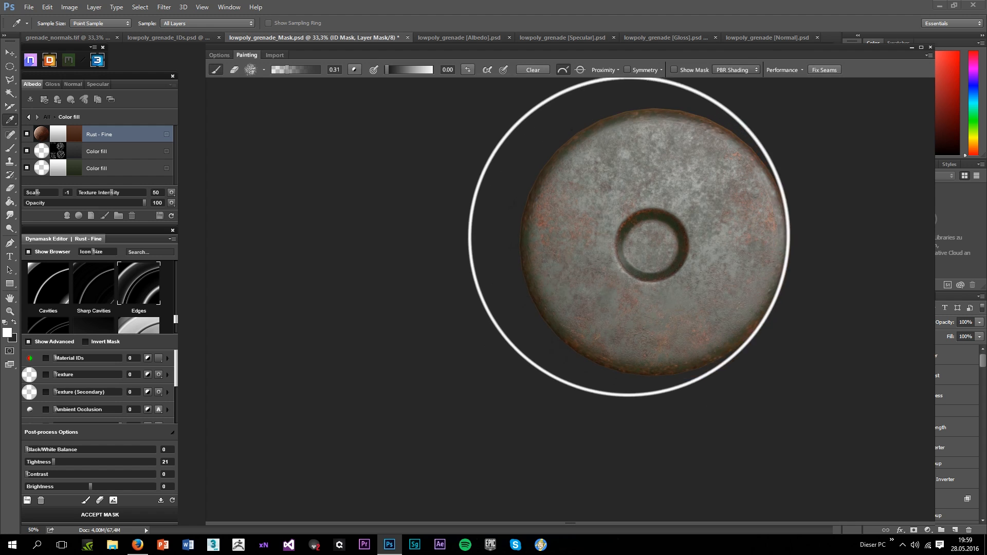
pyautogui.scroll(-3, 628, 238)
pyautogui.moveTo(629, 239); pyautogui.dragTo(461, 281)
# Soften the rust on the handle's end cap and the head's end face with brush value 0.00
pyautogui.moveTo(354, 242); pyautogui.dragTo(259, 312)
pyautogui.scroll(2, 600, 291)
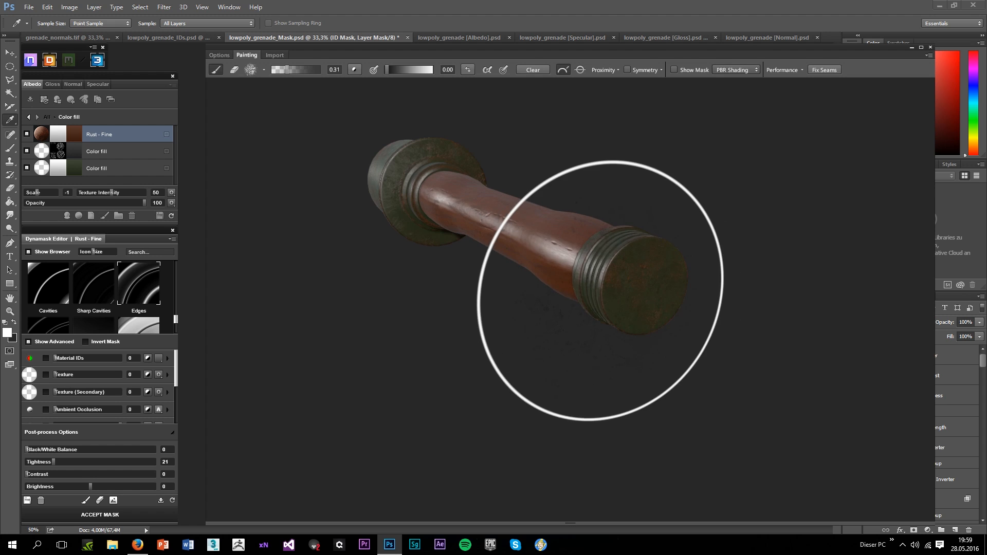
pyautogui.scroll(-2, 625, 259)
pyautogui.moveTo(625, 260)
pyautogui.mouseDown()
pyautogui.moveTo(716, 366)
pyautogui.moveTo(586, 309)
pyautogui.moveTo(641, 329)
pyautogui.moveTo(749, 326)
pyautogui.moveTo(699, 249)
pyautogui.mouseUp()
pyautogui.scroll(3, 699, 249)
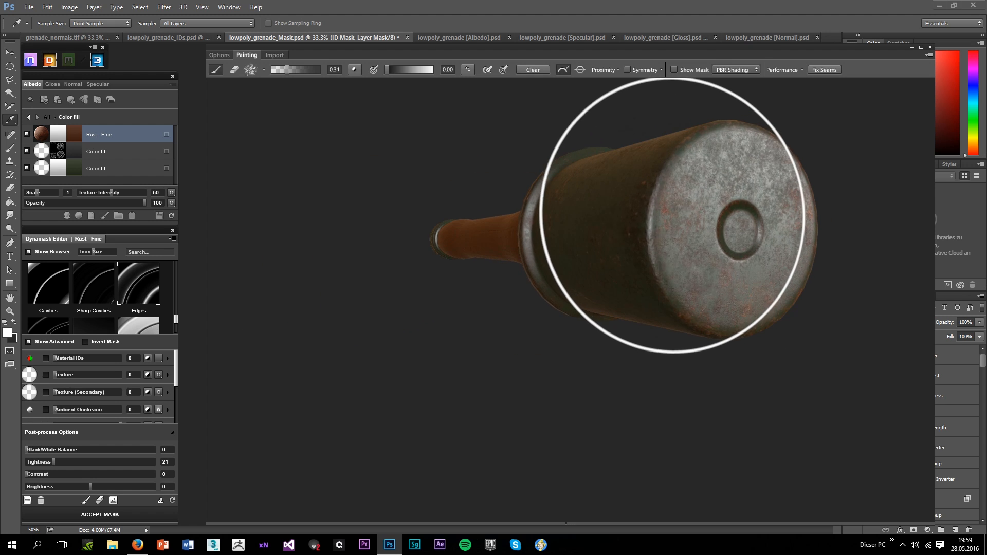
# Switch the brush value to 1.00 and touch up the rust along the head's sides
pyautogui.scroll(-1, 676, 215)
pyautogui.moveTo(717, 292)
pyautogui.mouseDown()
pyautogui.moveTo(804, 327)
pyautogui.moveTo(767, 297)
pyautogui.moveTo(575, 344)
pyautogui.moveTo(474, 218)
pyautogui.mouseUp()
pyautogui.scroll(3, 457, 326)
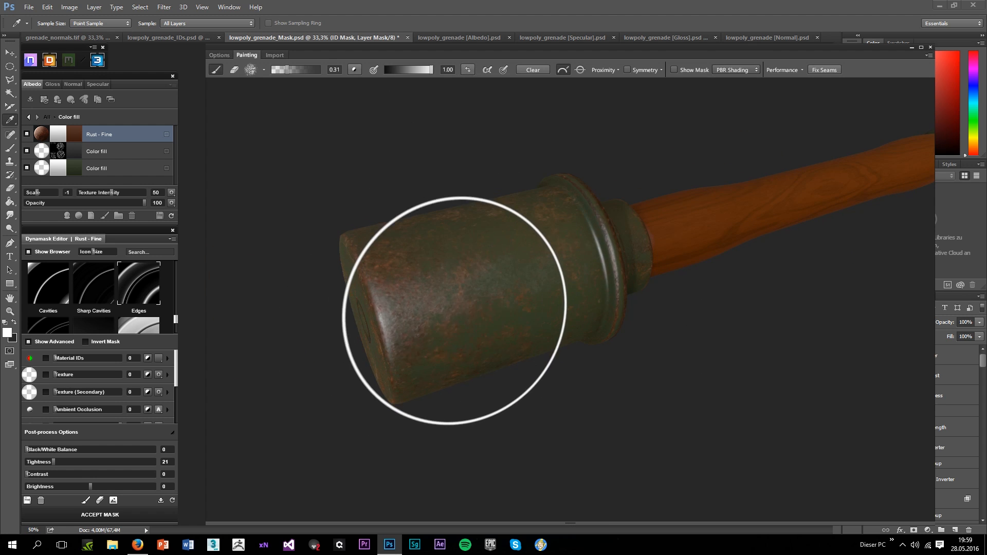
pyautogui.moveTo(451, 327); pyautogui.dragTo(687, 390)
pyautogui.scroll(-3, 797, 330)
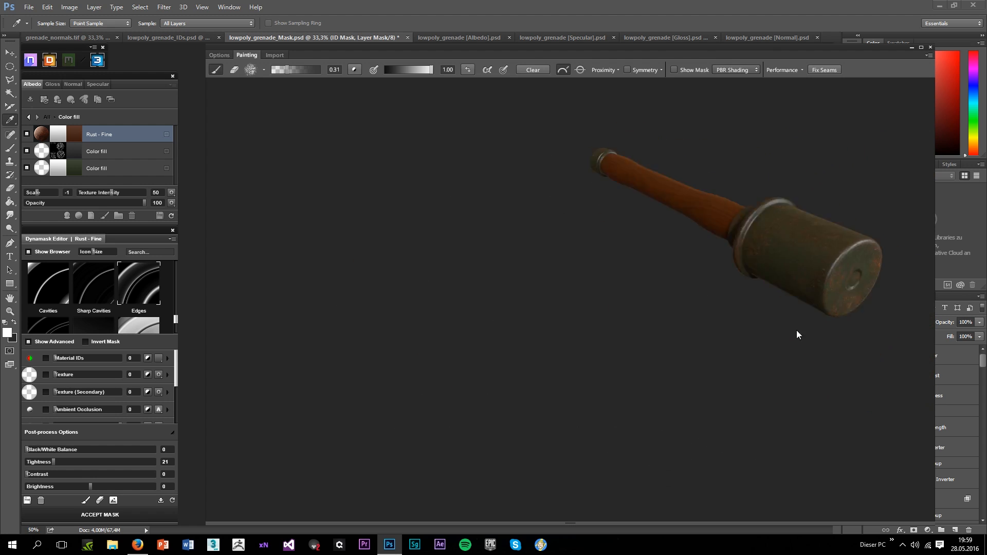
pyautogui.moveTo(797, 330)
pyautogui.mouseDown()
pyautogui.moveTo(786, 211)
pyautogui.moveTo(566, 301)
pyautogui.mouseUp()
pyautogui.scroll(3, 606, 298)
pyautogui.moveTo(611, 403)
pyautogui.mouseDown()
pyautogui.moveTo(670, 353)
pyautogui.moveTo(601, 458)
pyautogui.moveTo(692, 410)
pyautogui.mouseUp()
pyautogui.scroll(3, 464, 324)
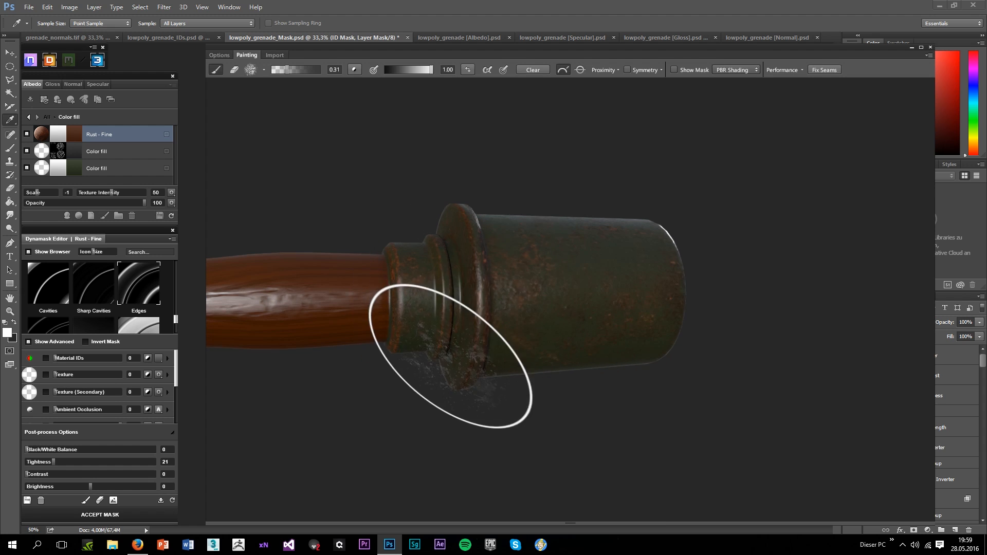
# Paint more rust over the flange, neck rings and adjoining part of the head at brush value 1.00
pyautogui.moveTo(450, 356); pyautogui.dragTo(576, 386)
pyautogui.scroll(3, 398, 322)
pyautogui.scroll(-2, 349, 319)
pyautogui.moveTo(350, 319); pyautogui.dragTo(588, 467)
pyautogui.scroll(-3, 492, 281)
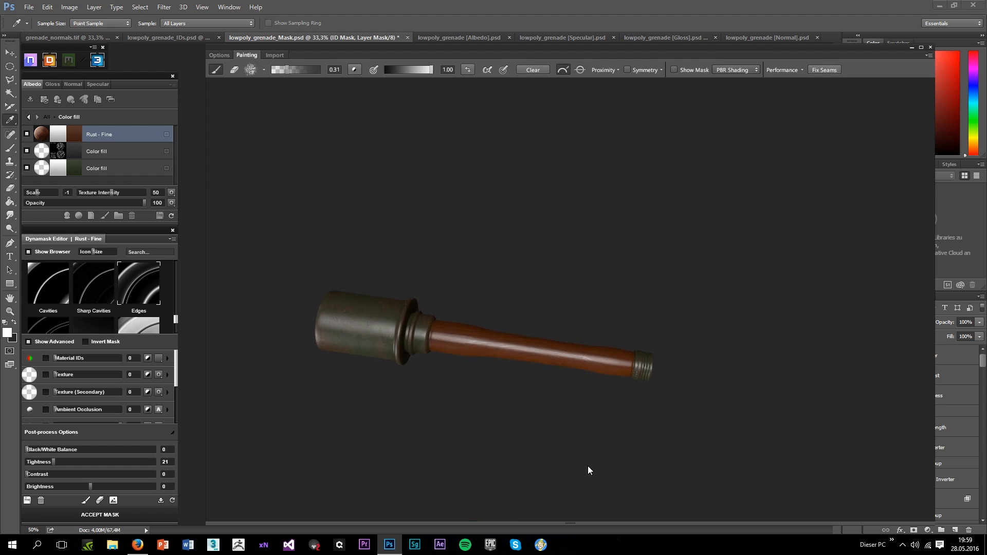
pyautogui.moveTo(595, 308)
pyautogui.mouseDown()
pyautogui.moveTo(767, 280)
pyautogui.moveTo(759, 350)
pyautogui.moveTo(705, 480)
pyautogui.moveTo(608, 395)
pyautogui.moveTo(529, 417)
pyautogui.mouseUp()
pyautogui.scroll(3, 419, 286)
pyautogui.scroll(3, 419, 286)
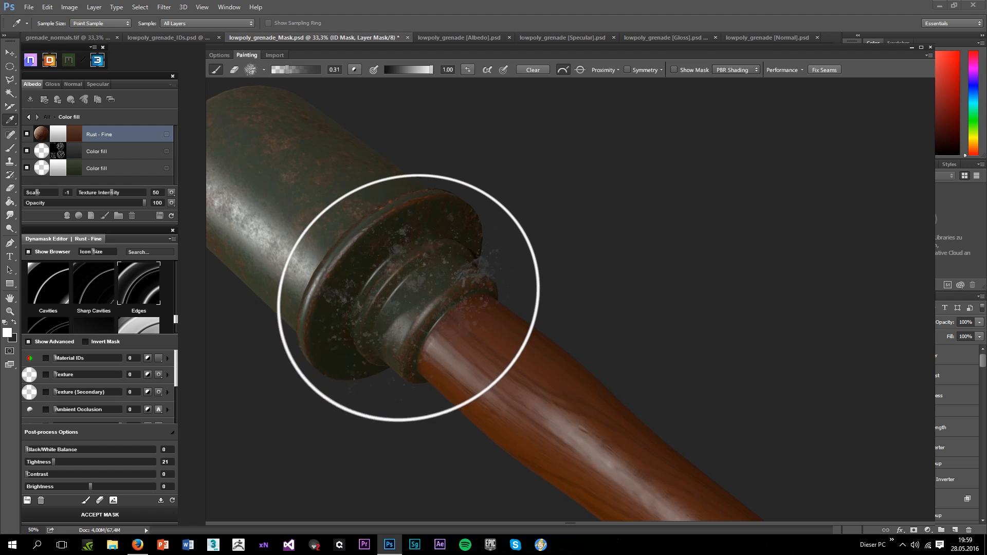
pyautogui.moveTo(408, 286)
pyautogui.mouseDown()
pyautogui.moveTo(418, 308)
pyautogui.moveTo(600, 340)
pyautogui.moveTo(561, 331)
pyautogui.moveTo(540, 264)
pyautogui.moveTo(553, 322)
pyautogui.moveTo(606, 375)
pyautogui.moveTo(511, 385)
pyautogui.mouseUp()
pyautogui.scroll(2, 584, 293)
pyautogui.scroll(-3, 585, 297)
pyautogui.scroll(3, 509, 360)
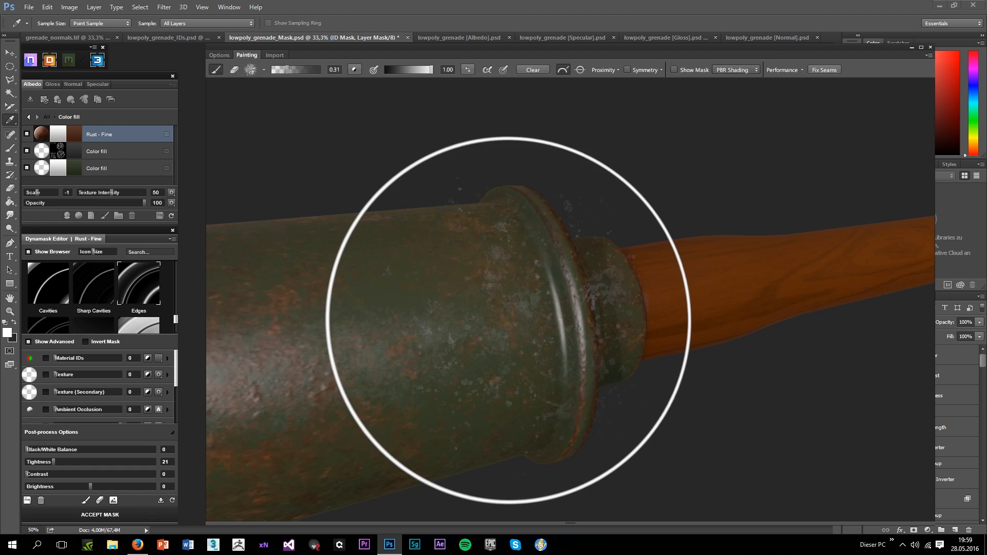
# Switch the brush value to 0.00 and thin the rust around the flange and the head's sides
pyautogui.click(464, 71)
pyautogui.moveTo(529, 326); pyautogui.dragTo(615, 354)
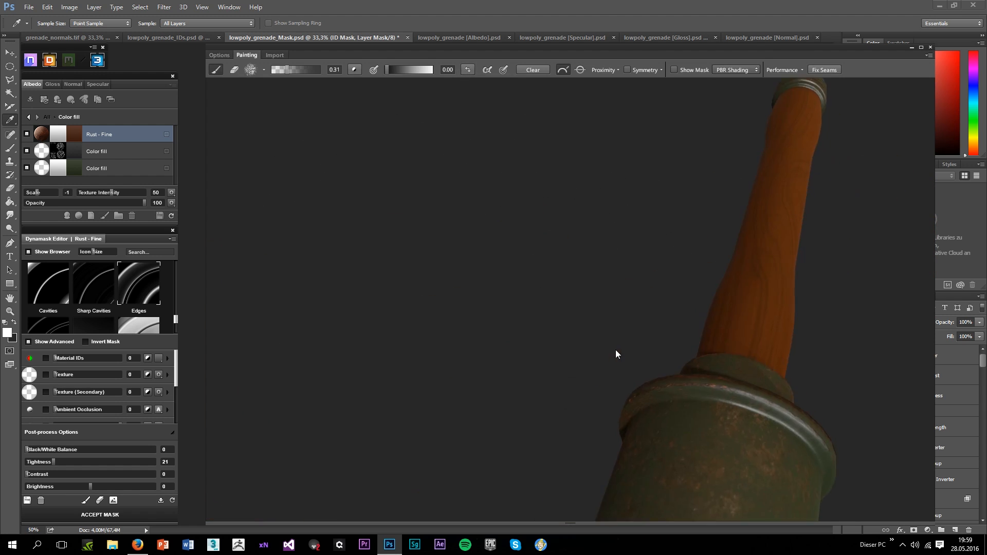
pyautogui.moveTo(709, 415); pyautogui.dragTo(630, 343)
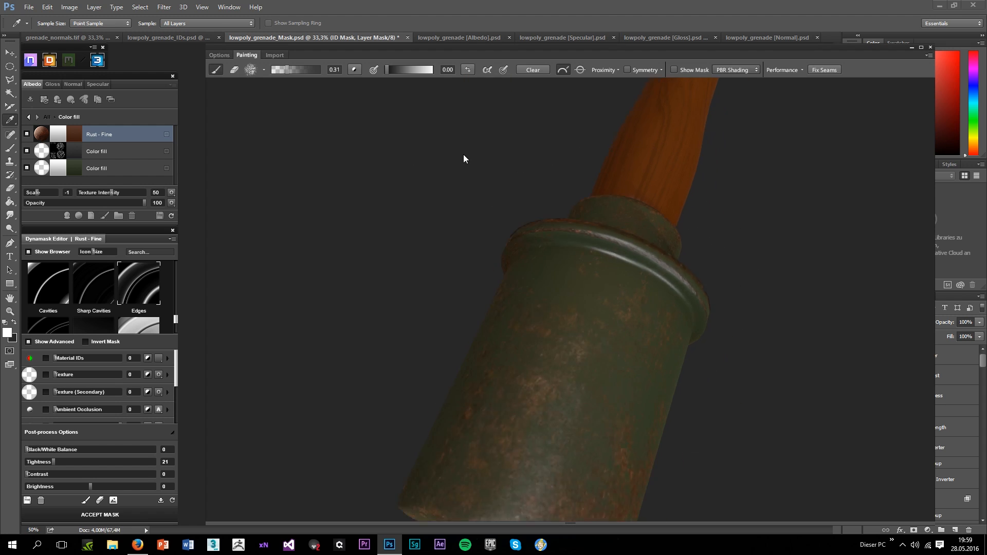
pyautogui.moveTo(463, 158)
pyautogui.mouseDown()
pyautogui.moveTo(621, 286)
pyautogui.moveTo(370, 274)
pyautogui.mouseUp()
pyautogui.moveTo(436, 325)
pyautogui.mouseDown()
pyautogui.moveTo(488, 263)
pyautogui.moveTo(572, 276)
pyautogui.moveTo(557, 322)
pyautogui.moveTo(563, 347)
pyautogui.moveTo(458, 372)
pyautogui.moveTo(436, 422)
pyautogui.moveTo(388, 373)
pyautogui.mouseUp()
pyautogui.scroll(-3, 489, 263)
pyautogui.scroll(3, 568, 308)
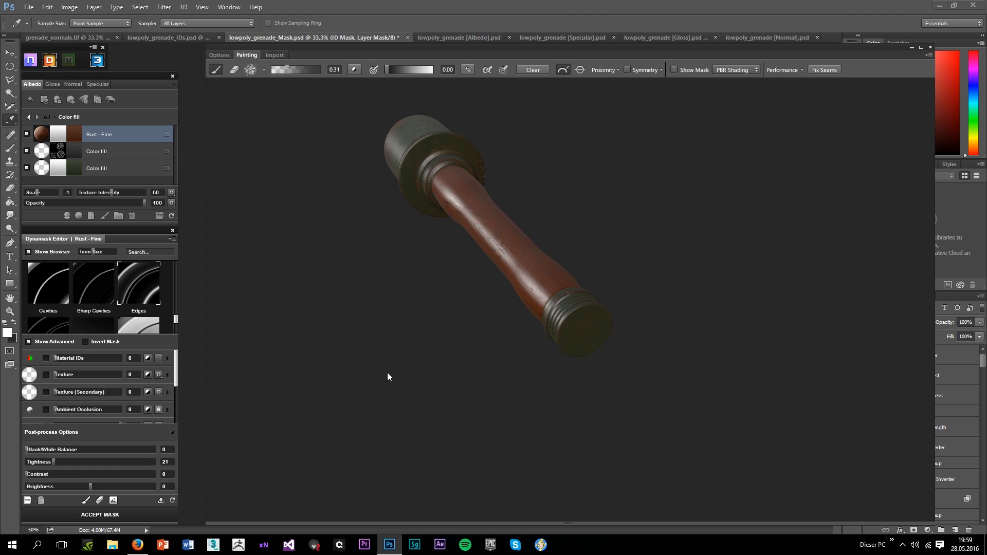
# Add rust to the handle's ribbed end cap at brush value 1.00, then soften it at 0.00
pyautogui.scroll(3, 562, 315)
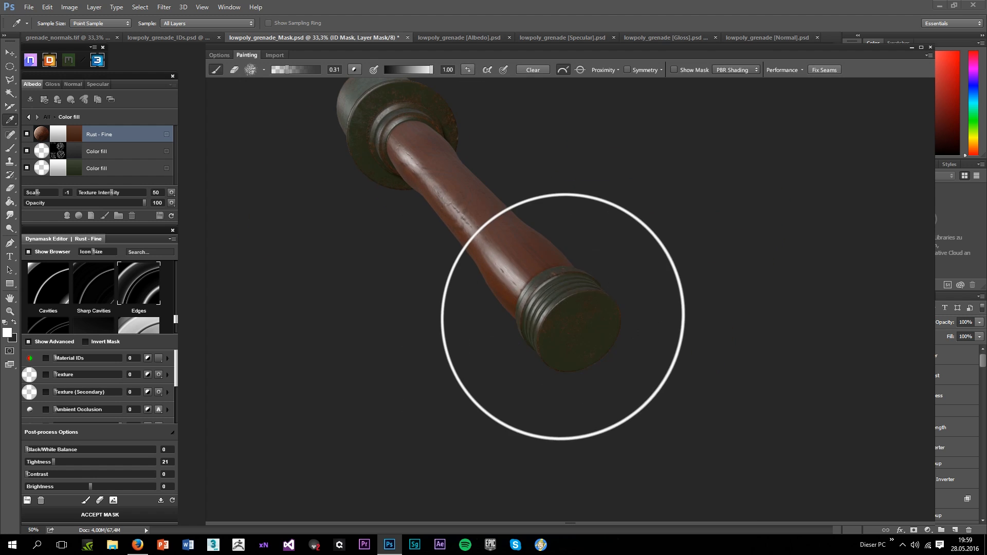
pyautogui.scroll(3, 558, 320)
pyautogui.moveTo(557, 321)
pyautogui.mouseDown()
pyautogui.moveTo(635, 267)
pyautogui.moveTo(611, 347)
pyautogui.mouseUp()
pyautogui.scroll(3, 610, 347)
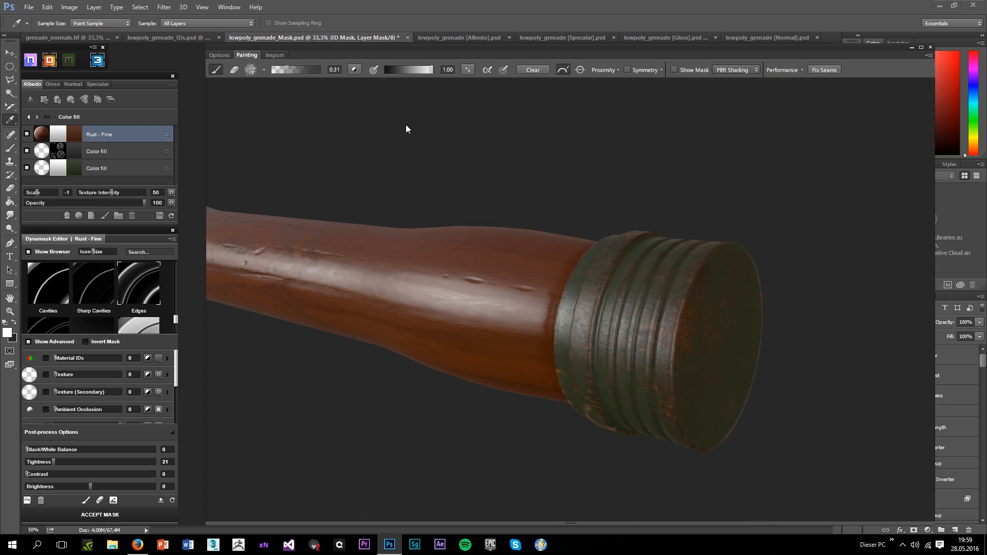
pyautogui.scroll(-5, 516, 329)
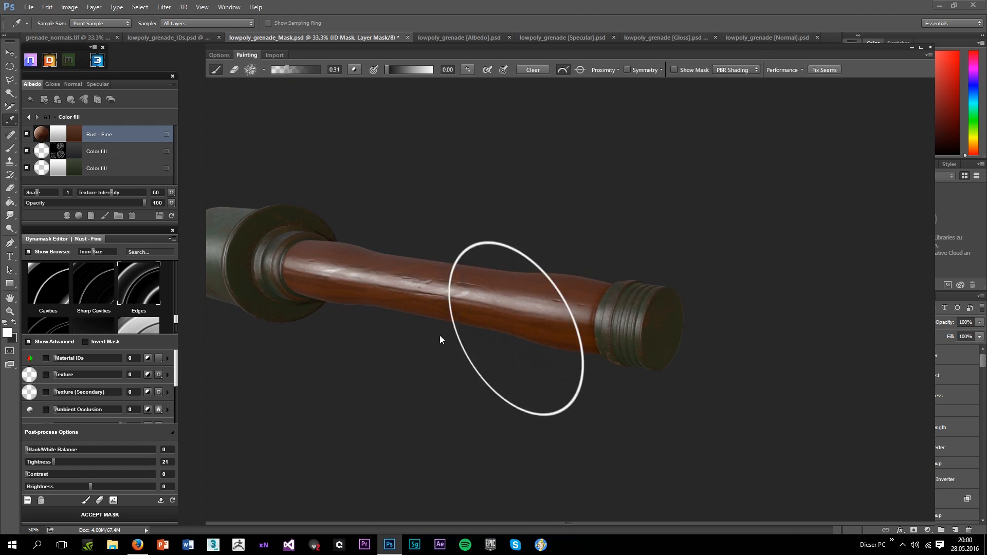
pyautogui.moveTo(439, 337)
pyautogui.mouseDown()
pyautogui.moveTo(523, 354)
pyautogui.moveTo(584, 353)
pyautogui.mouseUp()
pyautogui.scroll(5, 551, 353)
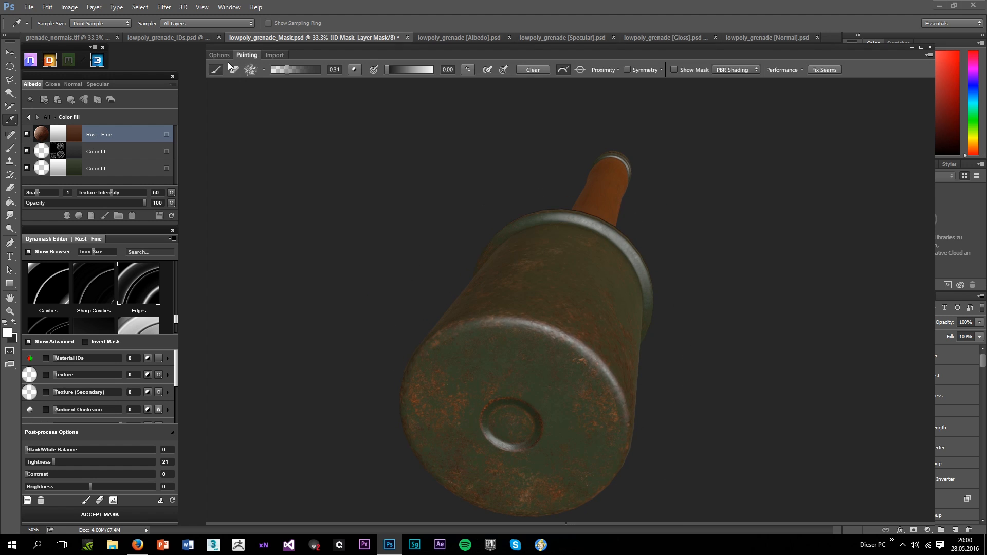
# Turn off the headlight and preview the grenade from several angles under the second lighting environment
pyautogui.click(214, 56)
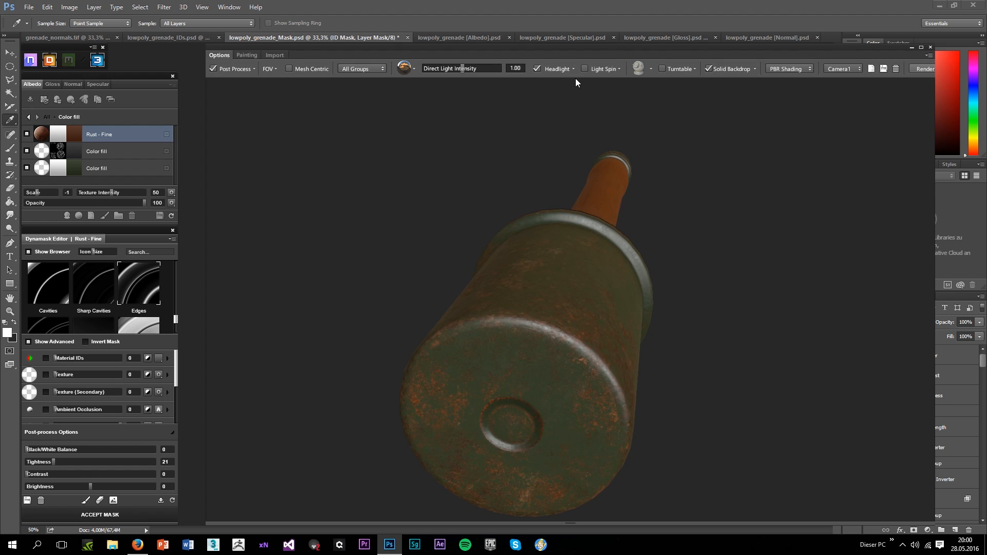
pyautogui.click(538, 70)
pyautogui.moveTo(566, 145); pyautogui.dragTo(559, 351)
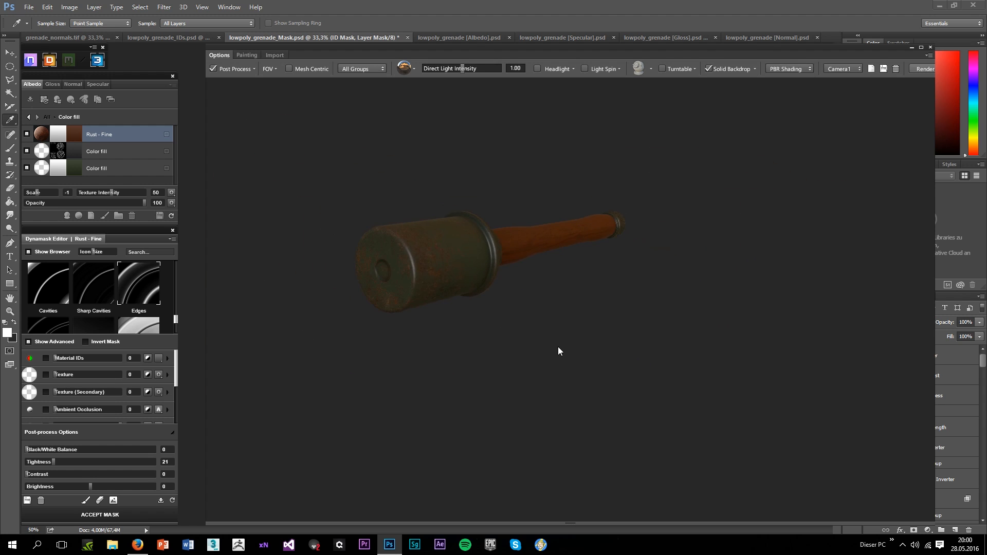
pyautogui.click(419, 98)
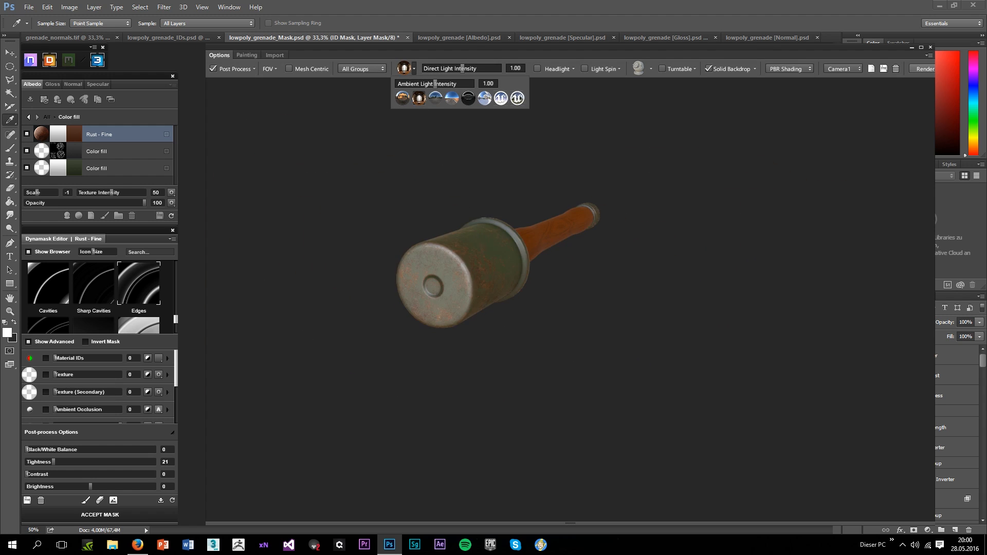
pyautogui.moveTo(591, 308); pyautogui.dragTo(548, 86)
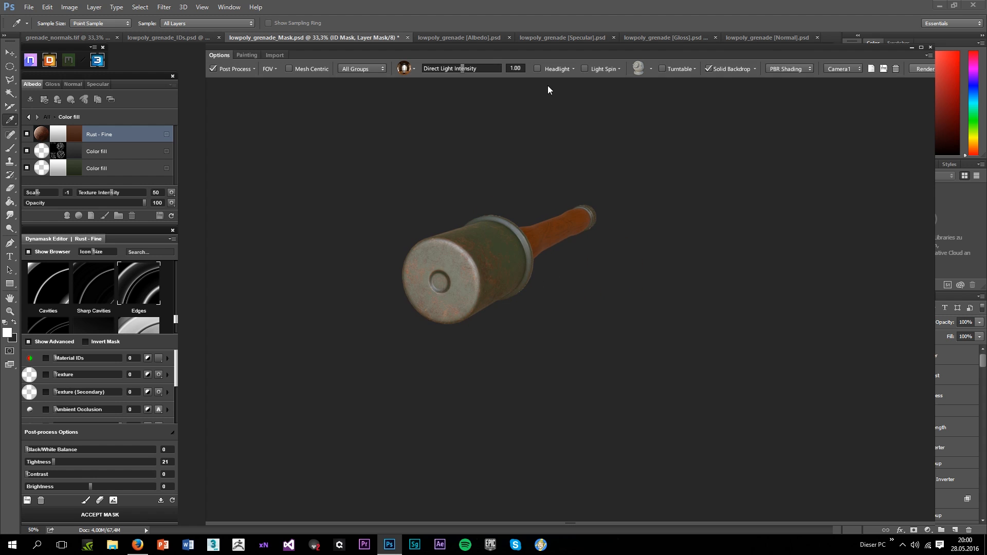
pyautogui.click(585, 69)
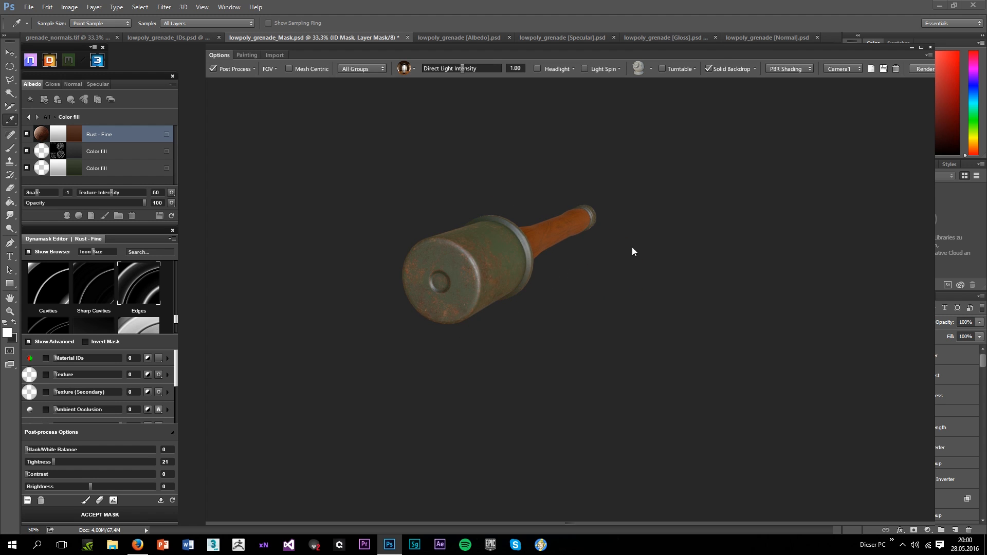
pyautogui.moveTo(631, 247); pyautogui.dragTo(534, 256)
pyautogui.scroll(3, 443, 223)
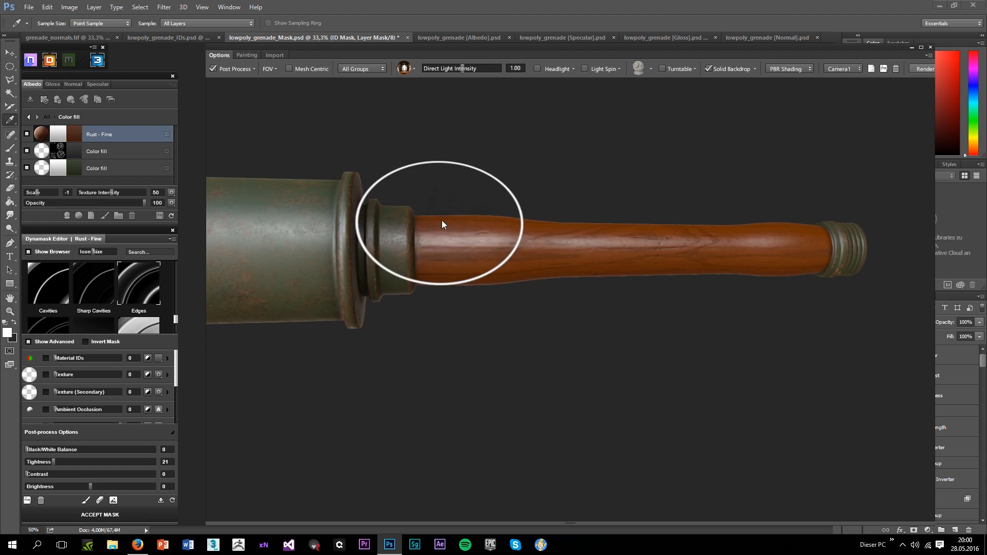
pyautogui.moveTo(443, 223); pyautogui.dragTo(518, 264)
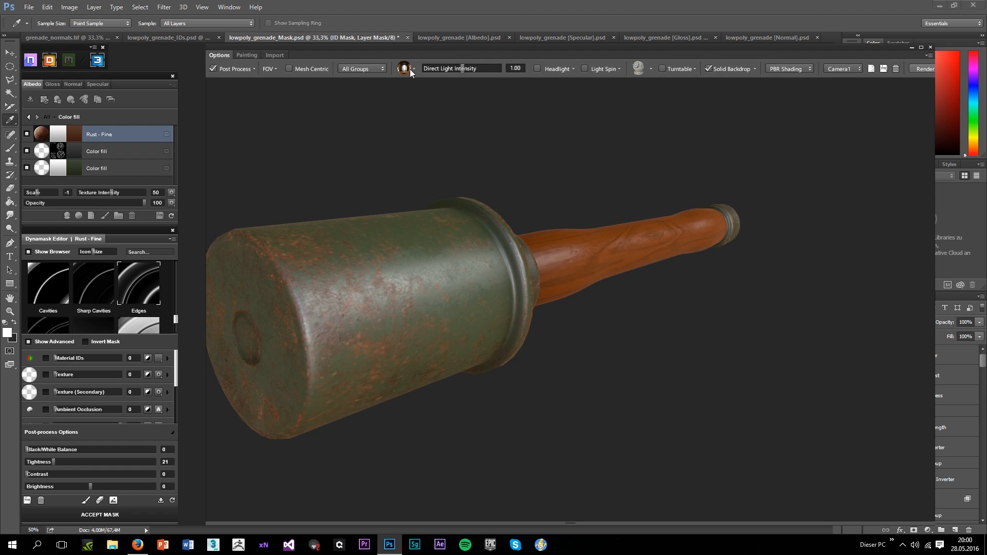
# Switch to the third lighting environment and preview the grenade with Light Spin turned on, then off
pyautogui.click(435, 96)
pyautogui.moveTo(451, 144); pyautogui.dragTo(782, 321)
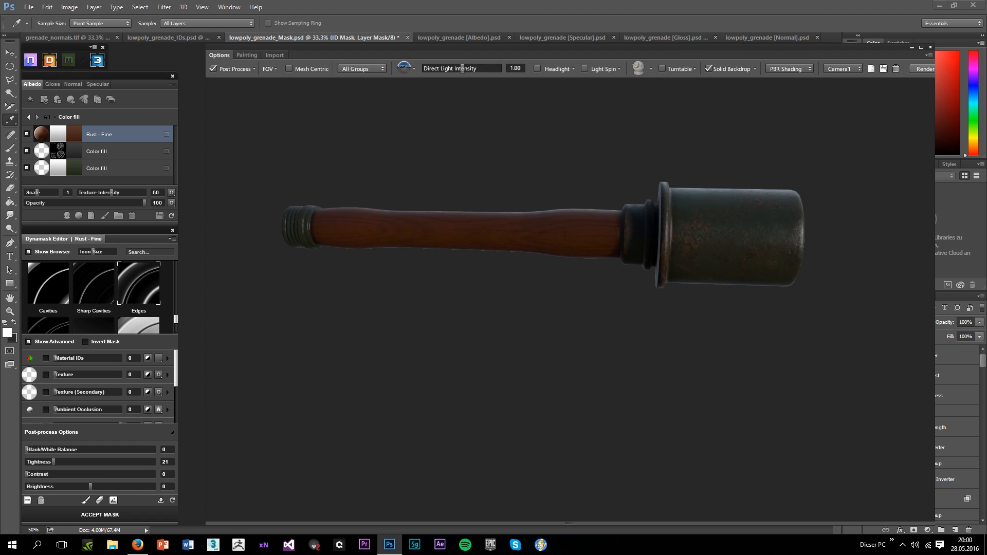
pyautogui.click(583, 68)
pyautogui.moveTo(570, 324); pyautogui.dragTo(325, 423)
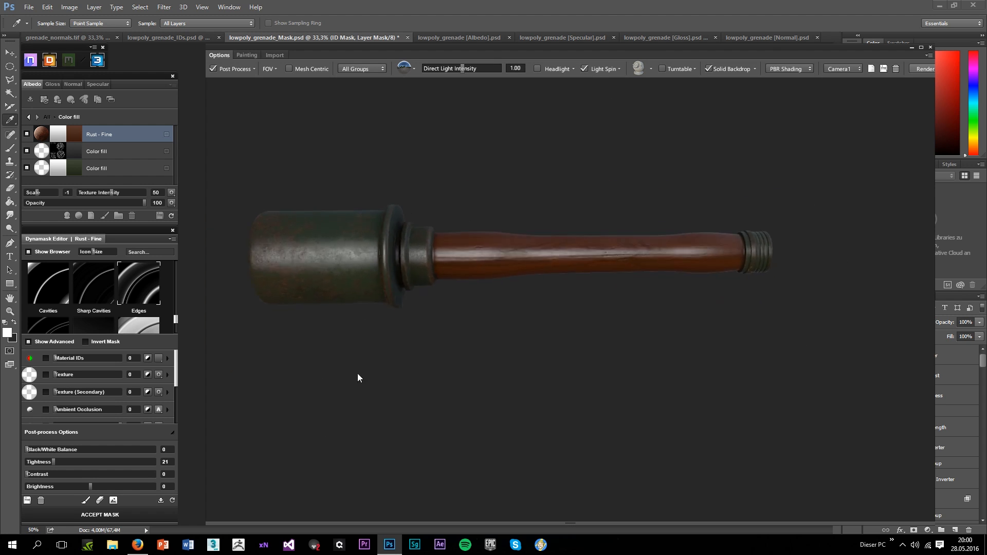
pyautogui.moveTo(359, 378)
pyautogui.mouseDown()
pyautogui.moveTo(410, 388)
pyautogui.moveTo(348, 378)
pyautogui.mouseUp()
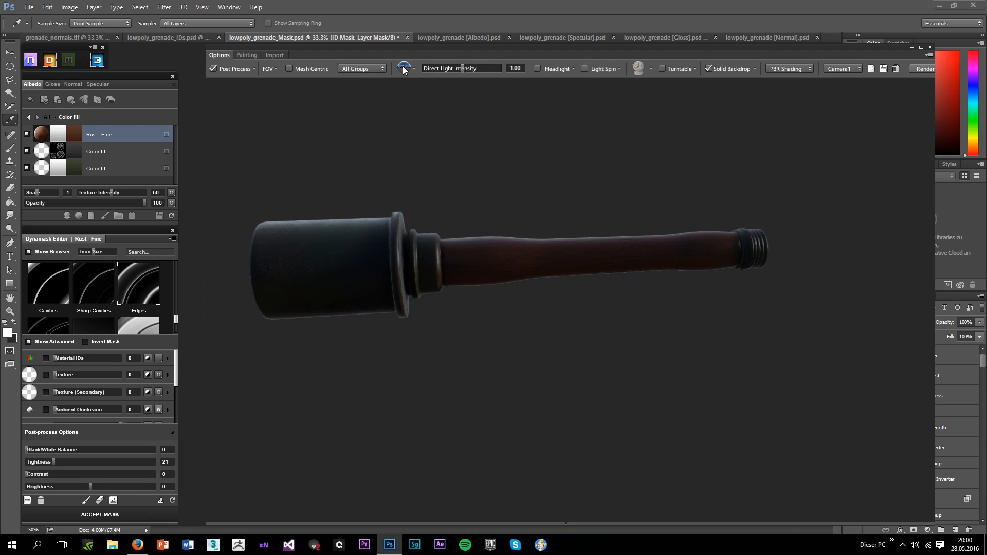
# Preview the grenade under the fourth lighting environment, with the headlight on and then off
pyautogui.click(452, 97)
pyautogui.moveTo(451, 189); pyautogui.dragTo(785, 259)
pyautogui.click(547, 69)
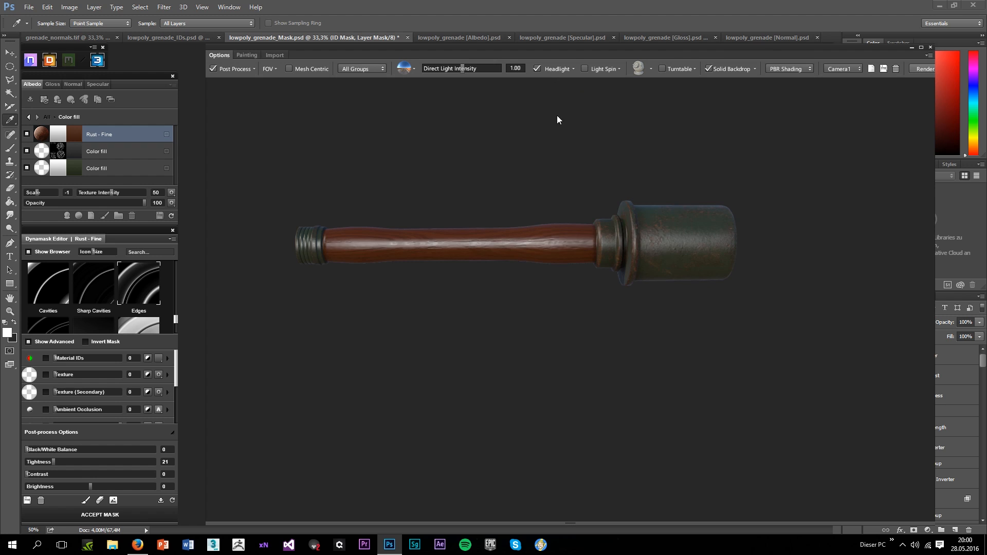
pyautogui.moveTo(557, 115); pyautogui.dragTo(513, 199)
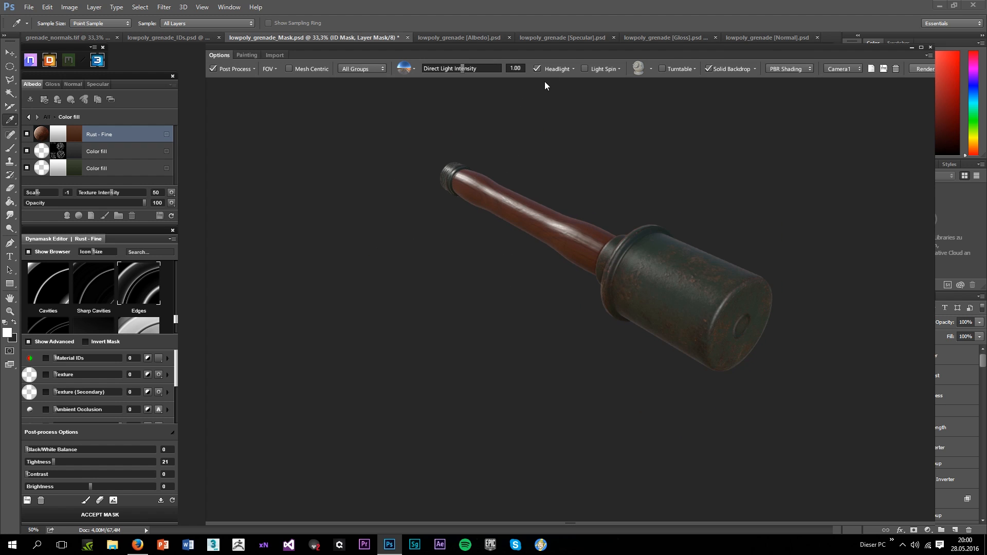
pyautogui.click(537, 69)
pyautogui.moveTo(552, 87); pyautogui.dragTo(564, 399)
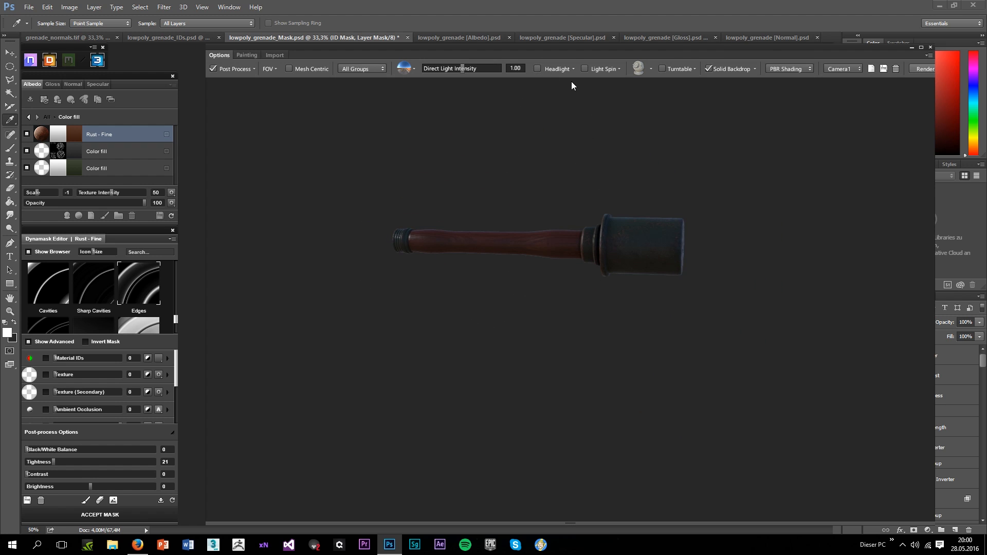
pyautogui.moveTo(641, 260); pyautogui.dragTo(447, 303)
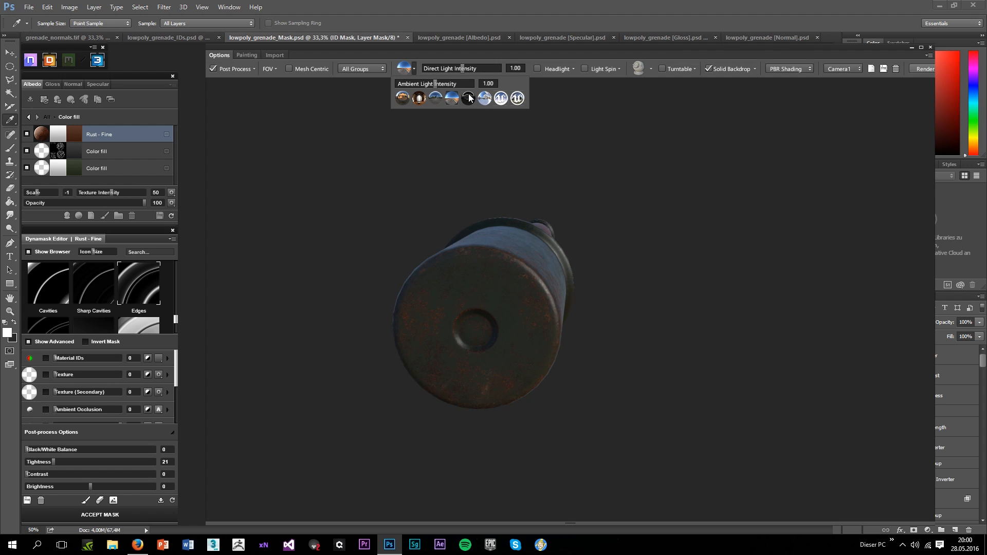
# Compare the grenade's materials under the fifth, sixth and seventh lighting environments
pyautogui.click(468, 98)
pyautogui.moveTo(486, 288); pyautogui.dragTo(646, 305)
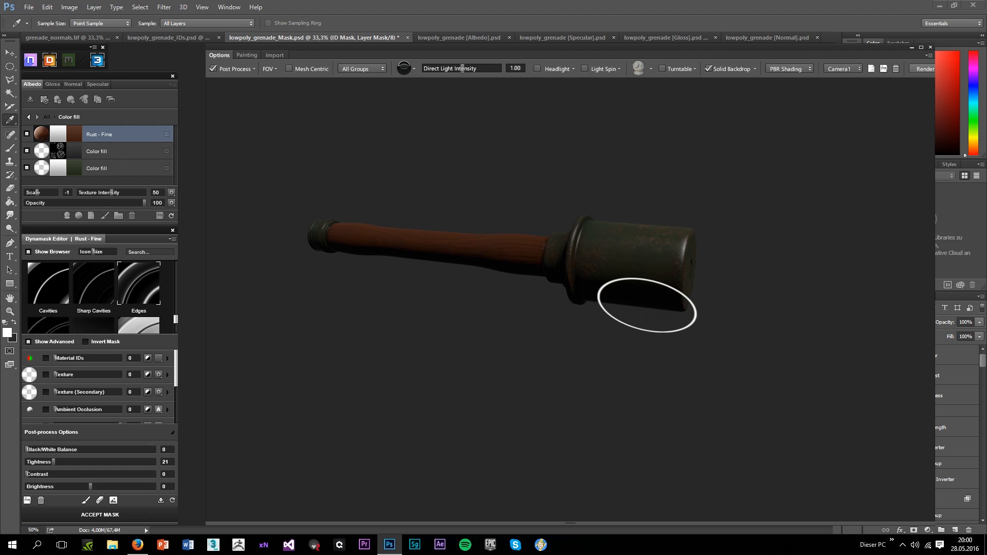
pyautogui.click(399, 69)
pyautogui.click(483, 100)
pyautogui.moveTo(556, 226); pyautogui.dragTo(370, 257)
pyautogui.click(500, 99)
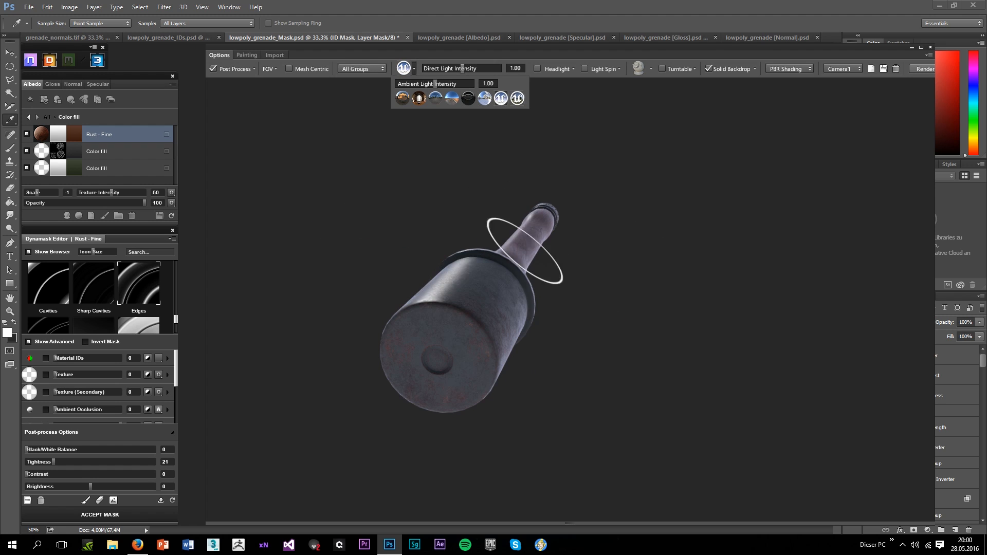
pyautogui.moveTo(527, 251); pyautogui.dragTo(535, 276)
# Light the grenade with the eighth environment and disable Solid Backdrop to show the environment behind it
pyautogui.click(406, 70)
pyautogui.click(517, 100)
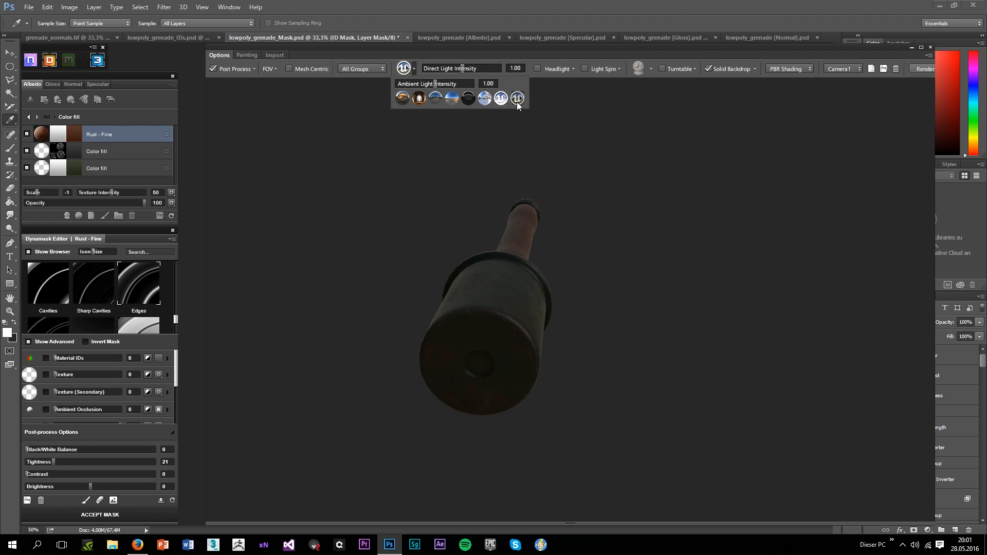
pyautogui.moveTo(532, 206); pyautogui.dragTo(597, 209)
pyautogui.click(721, 68)
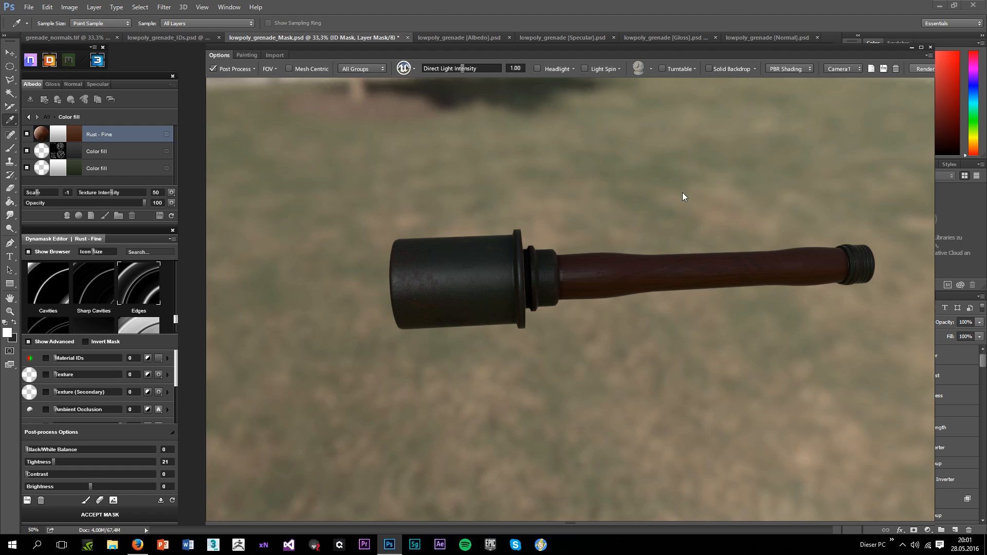
pyautogui.moveTo(683, 192); pyautogui.dragTo(597, 110)
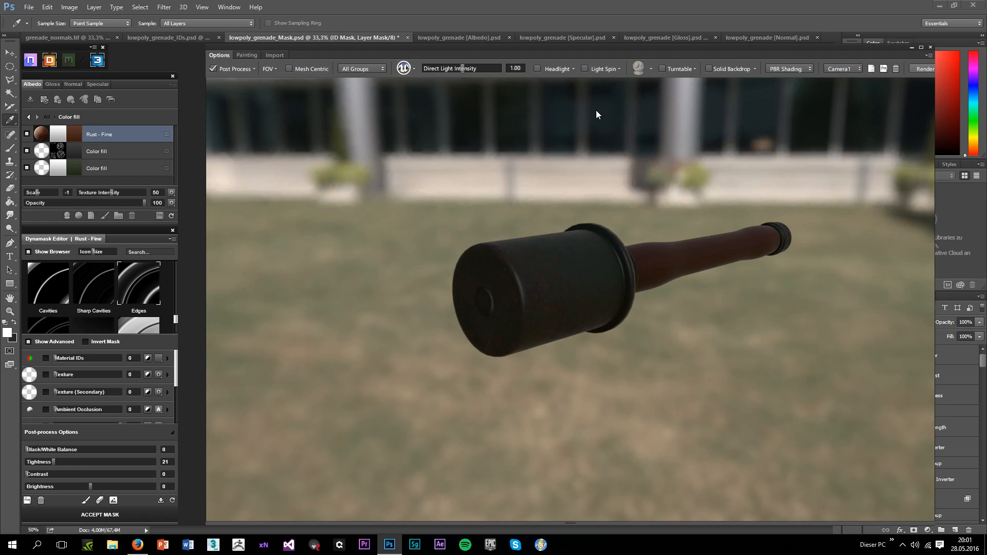
# Turn the headlight on and inspect the grenade up close and from afar against the environment backdrop
pyautogui.click(538, 68)
pyautogui.moveTo(594, 238); pyautogui.dragTo(694, 349)
pyautogui.scroll(3, 497, 288)
pyautogui.scroll(-3, 472, 288)
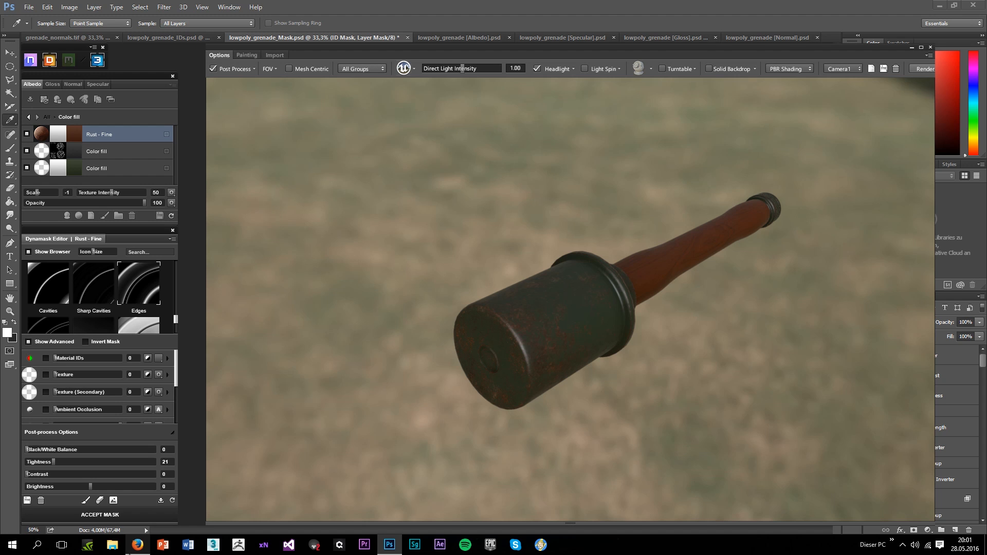
pyautogui.click(119, 552)
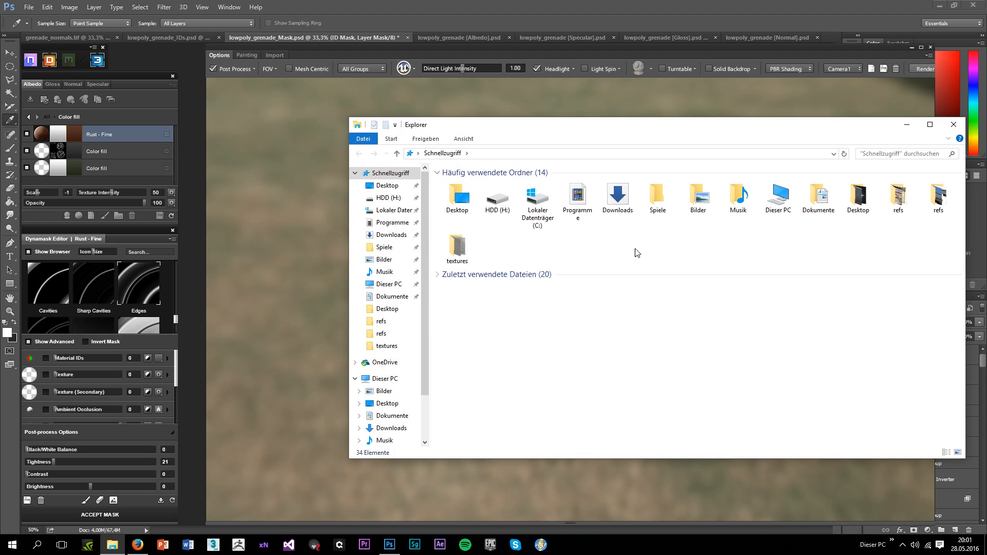
pyautogui.click(951, 128)
pyautogui.moveTo(596, 346); pyautogui.dragTo(522, 359)
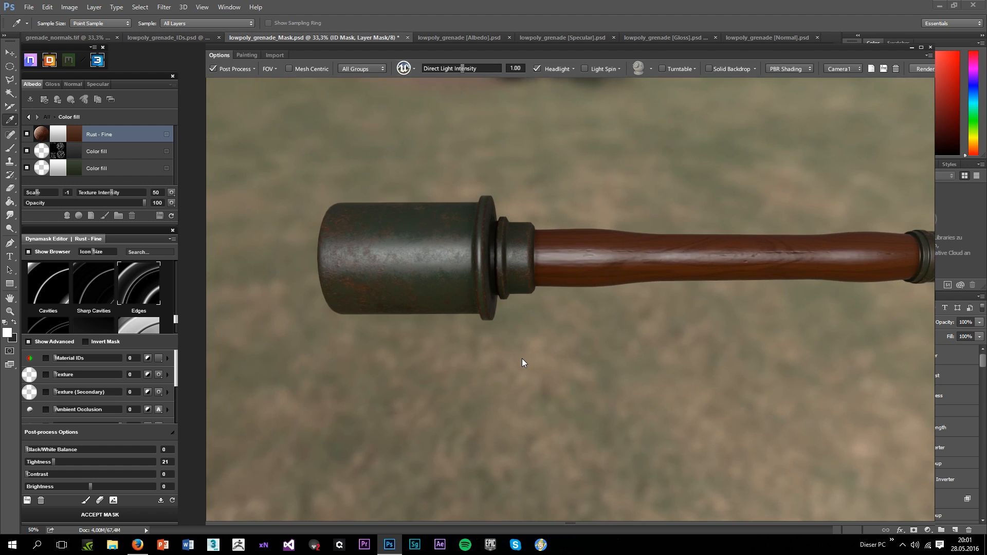
# Examine the fine rust on the grenade's head, base and collar from several sides, using the painting preview
pyautogui.scroll(2, 435, 304)
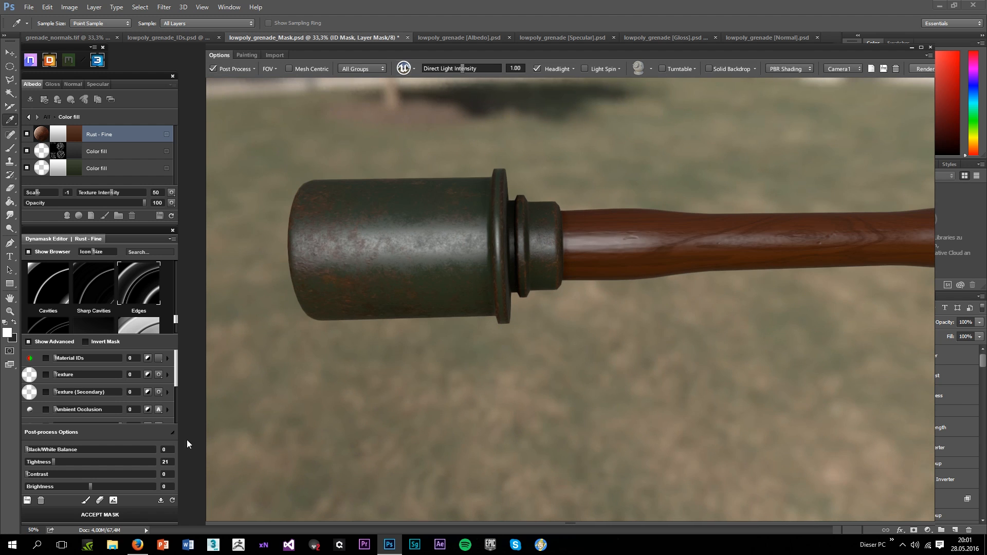
pyautogui.click(123, 514)
pyautogui.moveTo(486, 341)
pyautogui.mouseDown()
pyautogui.moveTo(618, 384)
pyautogui.moveTo(609, 363)
pyautogui.moveTo(559, 403)
pyautogui.moveTo(391, 421)
pyautogui.moveTo(350, 402)
pyautogui.moveTo(631, 403)
pyautogui.moveTo(739, 365)
pyautogui.moveTo(578, 415)
pyautogui.moveTo(650, 399)
pyautogui.mouseUp()
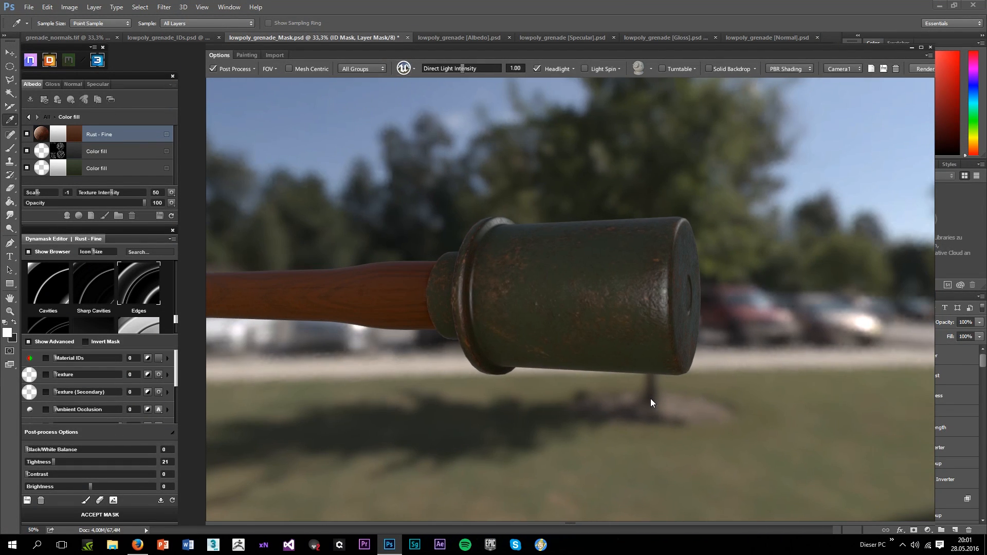
pyautogui.click(248, 54)
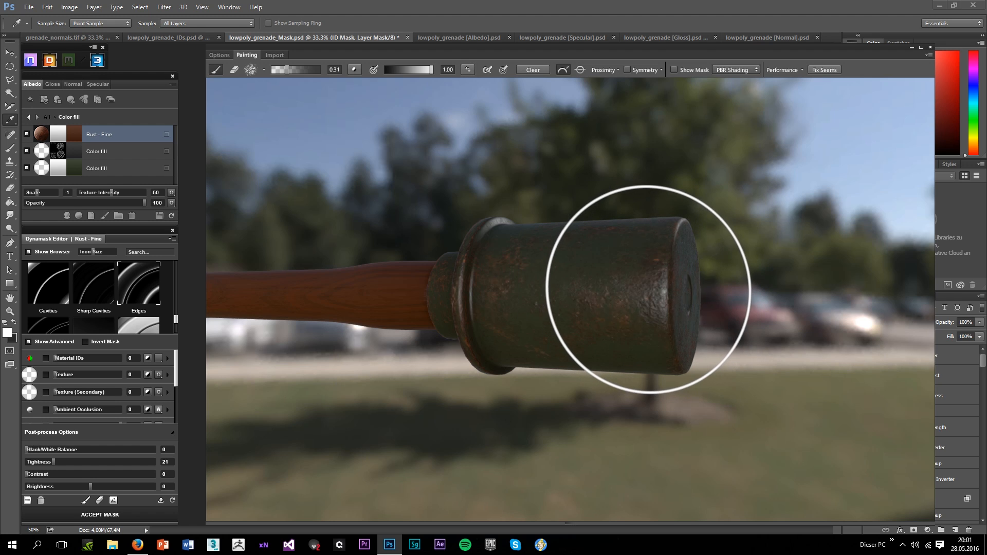
pyautogui.moveTo(648, 289)
pyautogui.mouseDown()
pyautogui.moveTo(613, 320)
pyautogui.moveTo(532, 354)
pyautogui.mouseUp()
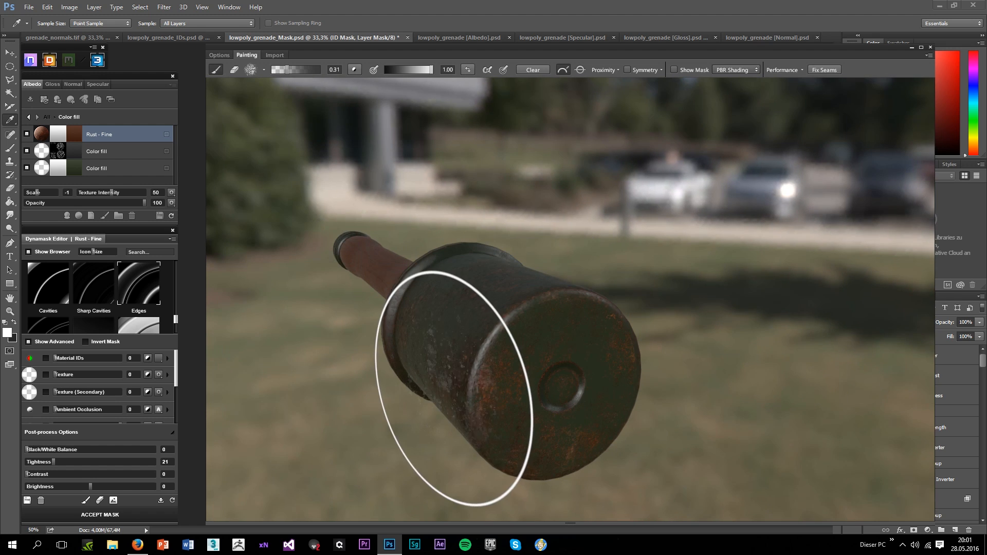
pyautogui.moveTo(471, 392); pyautogui.dragTo(452, 353)
pyautogui.moveTo(447, 338)
pyautogui.mouseDown()
pyautogui.moveTo(373, 431)
pyautogui.moveTo(381, 394)
pyautogui.moveTo(509, 383)
pyautogui.moveTo(492, 393)
pyautogui.moveTo(448, 386)
pyautogui.mouseUp()
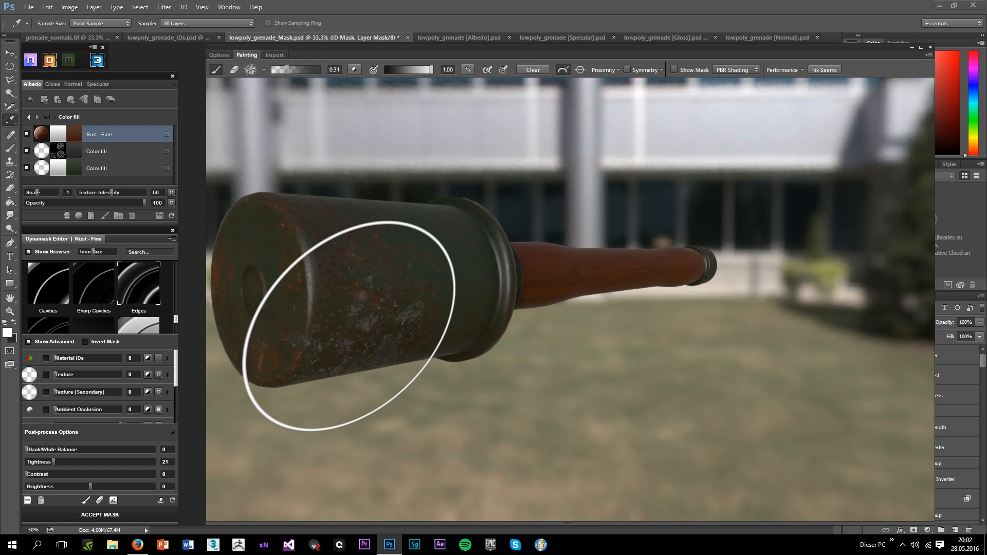
pyautogui.scroll(-2, 347, 381)
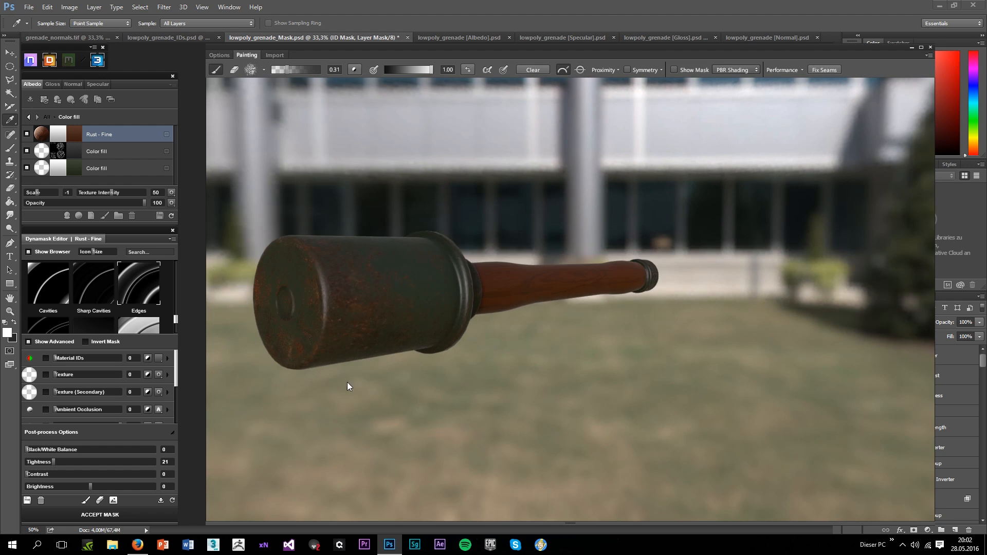
pyautogui.moveTo(347, 381)
pyautogui.mouseDown()
pyautogui.moveTo(295, 402)
pyautogui.moveTo(466, 443)
pyautogui.moveTo(576, 360)
pyautogui.mouseUp()
pyautogui.scroll(-2, 467, 443)
pyautogui.scroll(4, 468, 344)
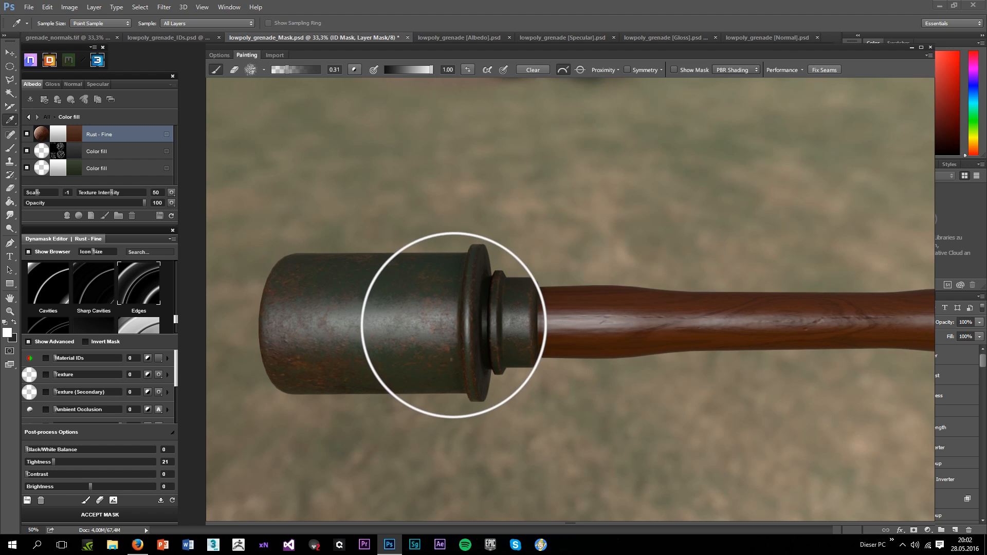
pyautogui.scroll(-2, 453, 325)
pyautogui.moveTo(454, 325); pyautogui.dragTo(461, 246)
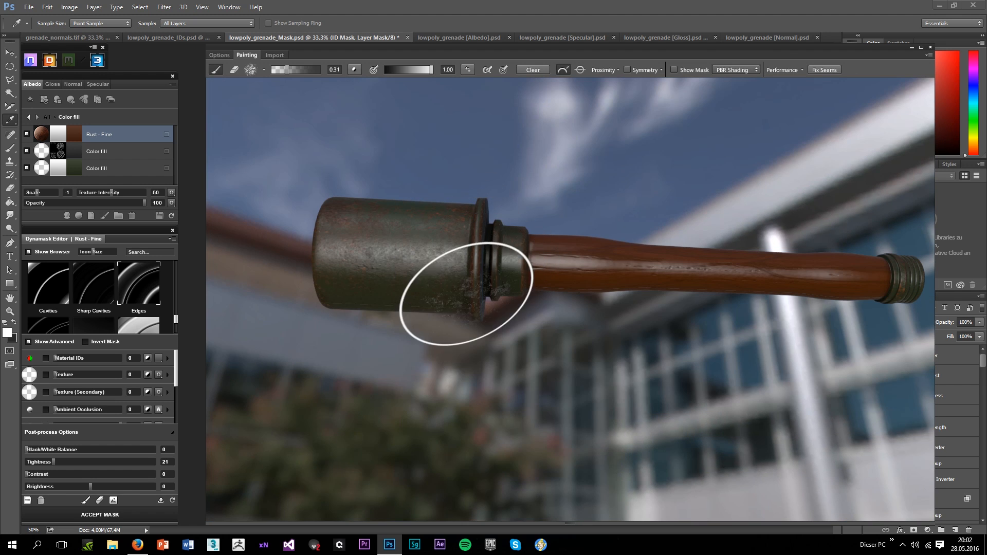
pyautogui.scroll(-2, 467, 294)
pyautogui.moveTo(466, 294); pyautogui.dragTo(720, 379)
pyautogui.scroll(3, 678, 313)
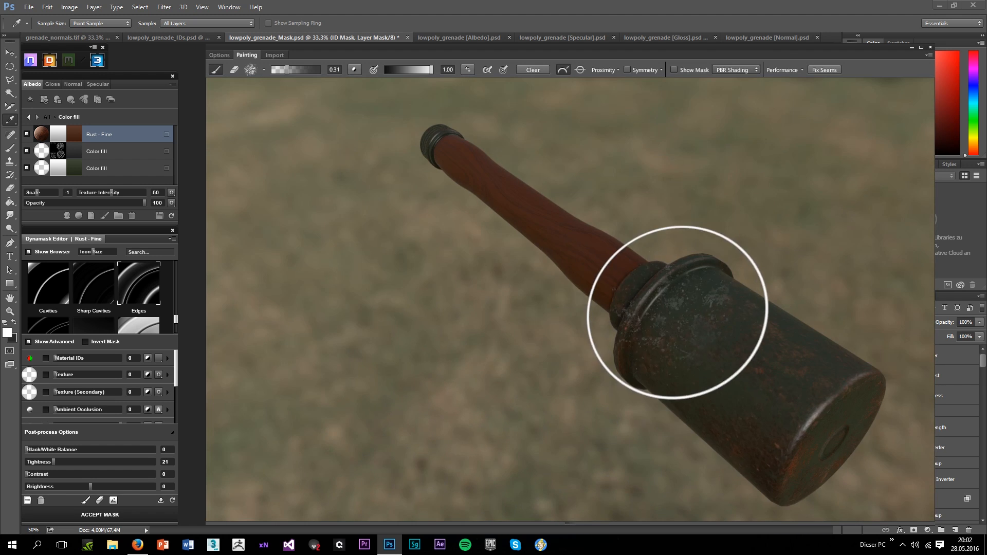
# Switch the brush value to 0.00, check the rust on the grenade's end cap, and accept the Rust - Fine mask
pyautogui.moveTo(670, 310)
pyautogui.mouseDown()
pyautogui.moveTo(701, 363)
pyautogui.moveTo(671, 353)
pyautogui.moveTo(676, 311)
pyautogui.mouseUp()
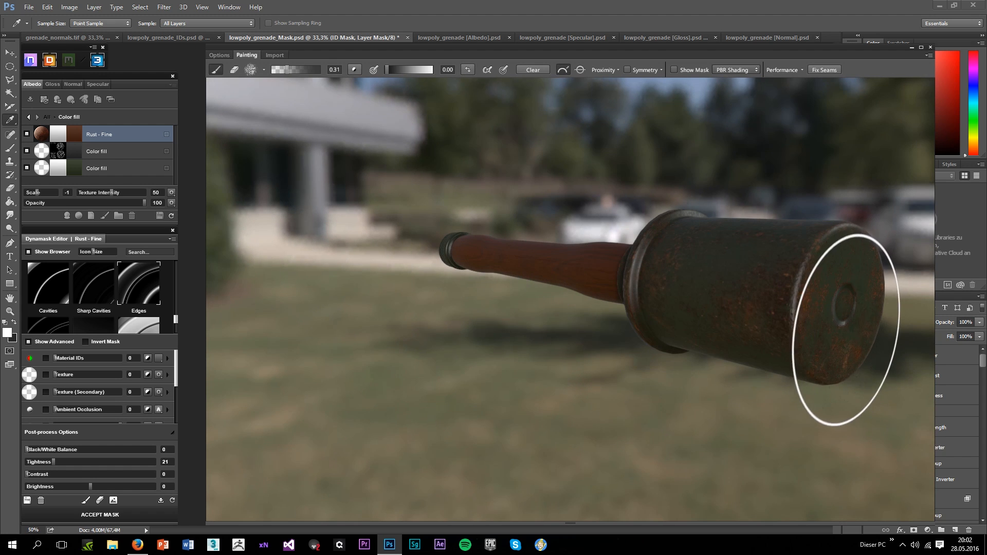
pyautogui.moveTo(792, 329); pyautogui.dragTo(649, 320)
pyautogui.scroll(-2, 433, 341)
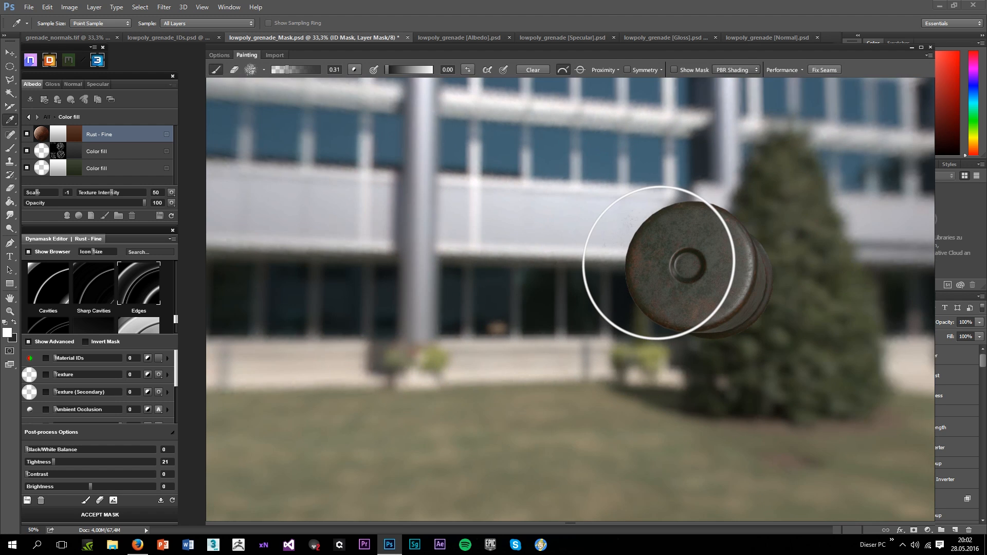
pyautogui.moveTo(659, 263); pyautogui.dragTo(427, 439)
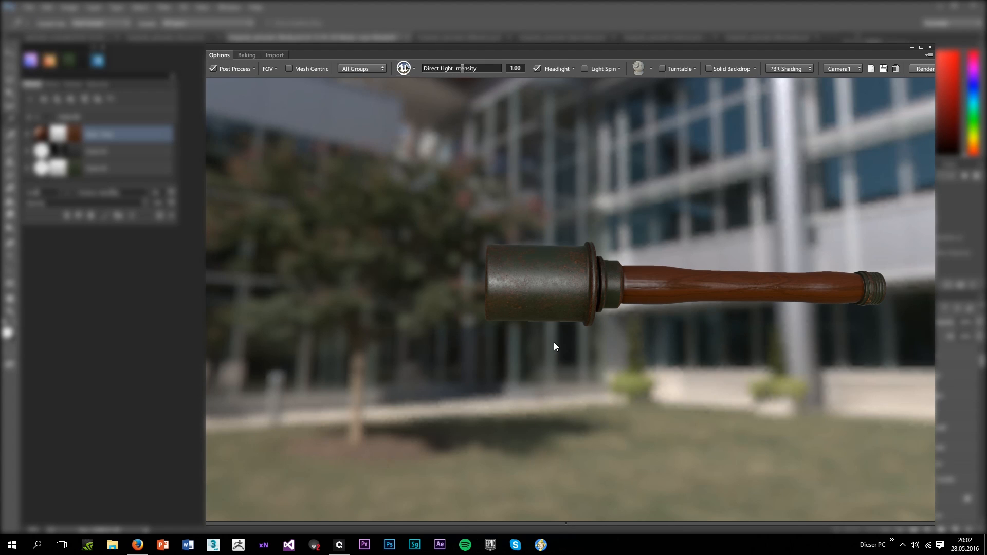
# Turn the headlight off and enable Light Spin to view the grenade under rotating environment light
pyautogui.moveTo(545, 335); pyautogui.dragTo(551, 153)
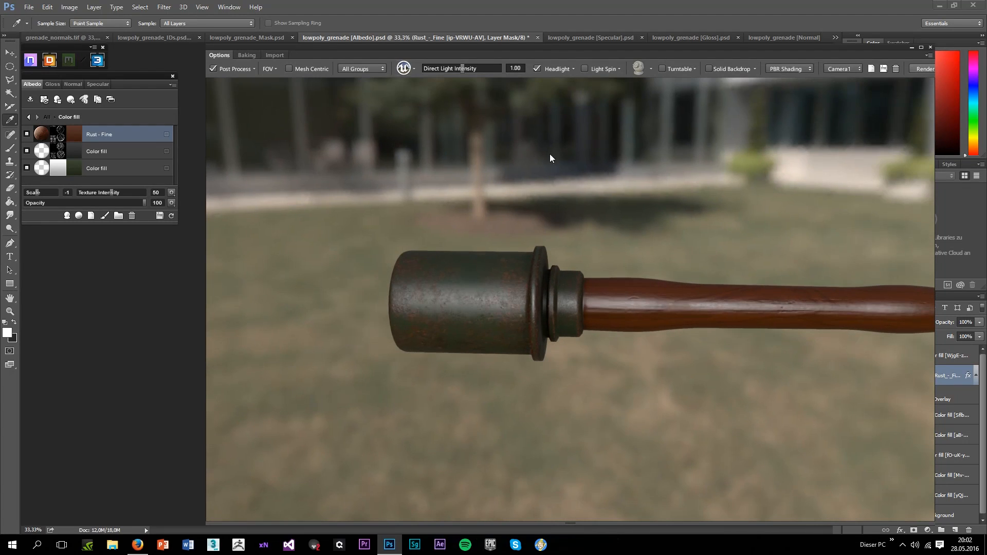
pyautogui.click(538, 69)
pyautogui.moveTo(552, 233); pyautogui.dragTo(606, 134)
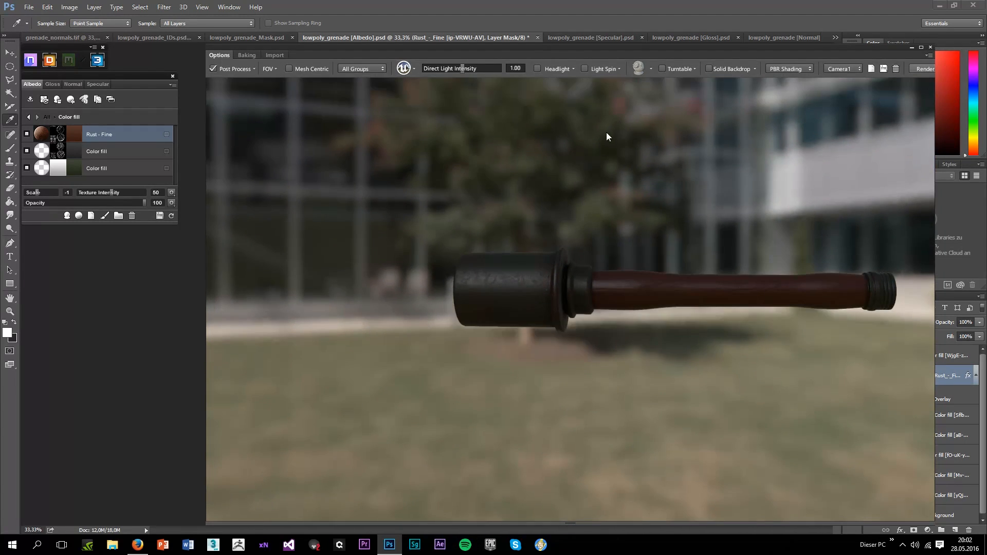
pyautogui.click(588, 69)
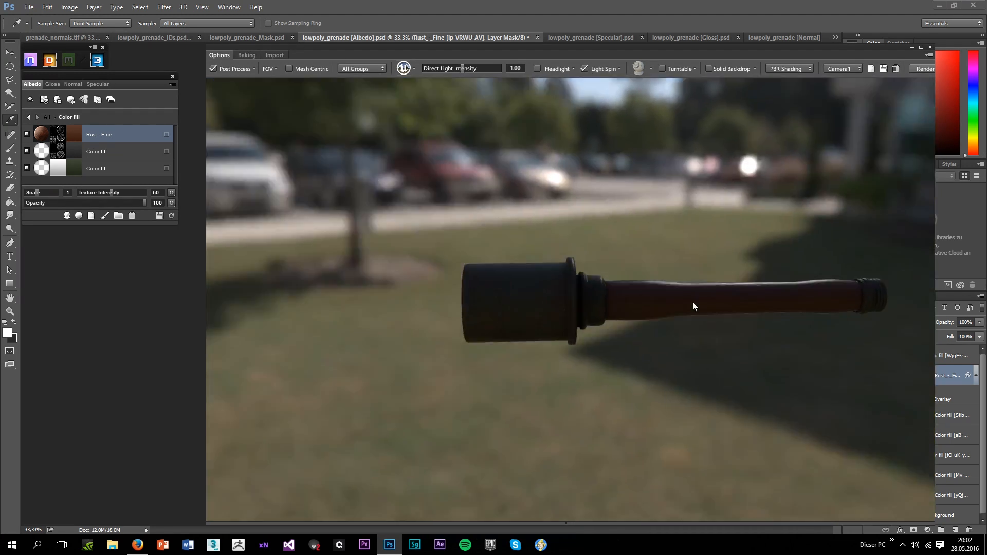
pyautogui.moveTo(693, 301); pyautogui.dragTo(871, 271)
# Compare the grenade's materials under the sixth, fourth, fifth and third lighting environments with the light spinning
pyautogui.click(414, 69)
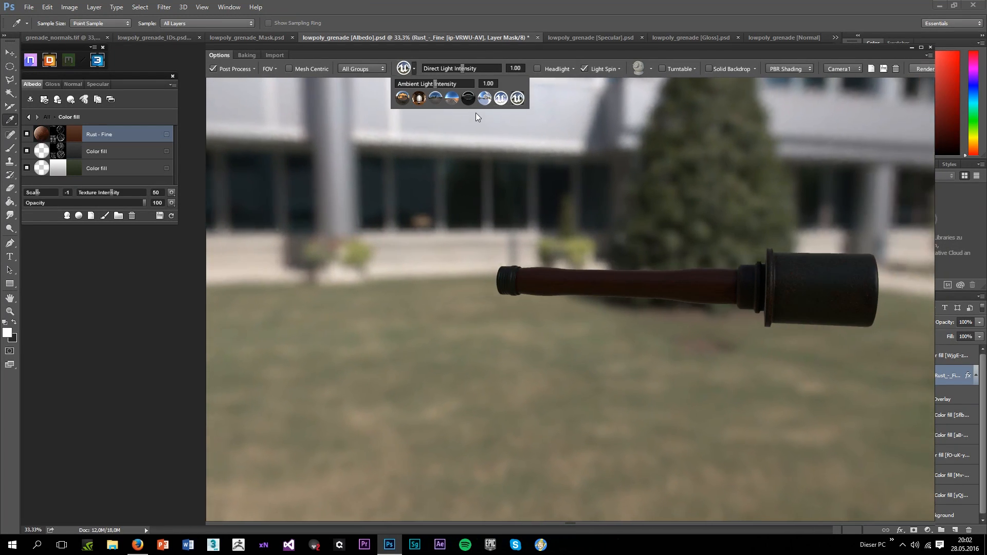
pyautogui.click(484, 100)
pyautogui.click(452, 98)
pyautogui.click(467, 99)
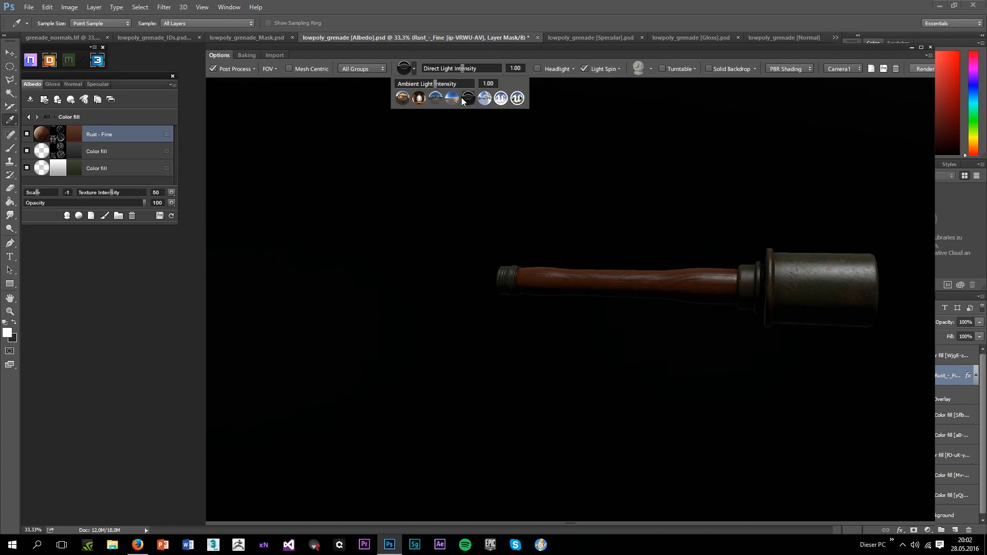
pyautogui.click(432, 98)
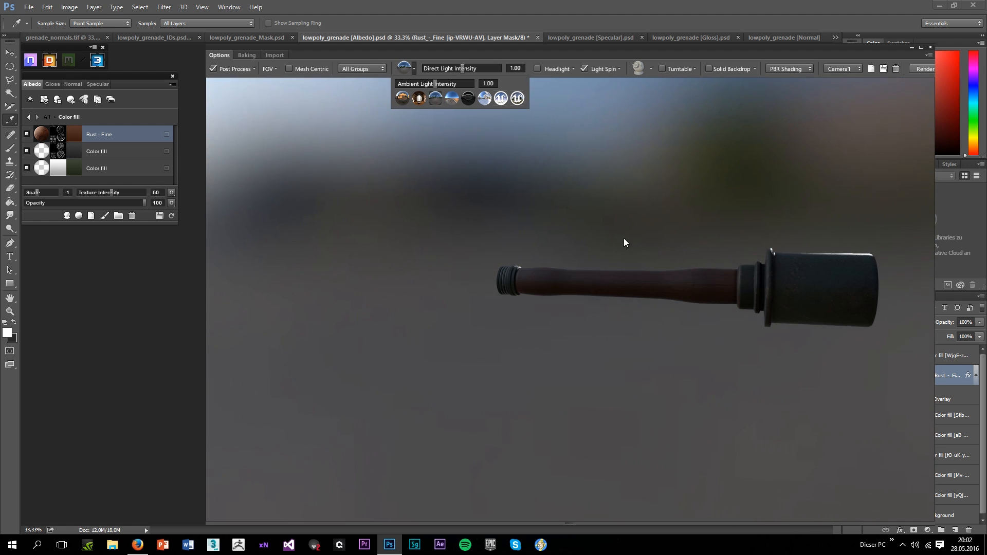
pyautogui.moveTo(624, 238); pyautogui.dragTo(940, 264)
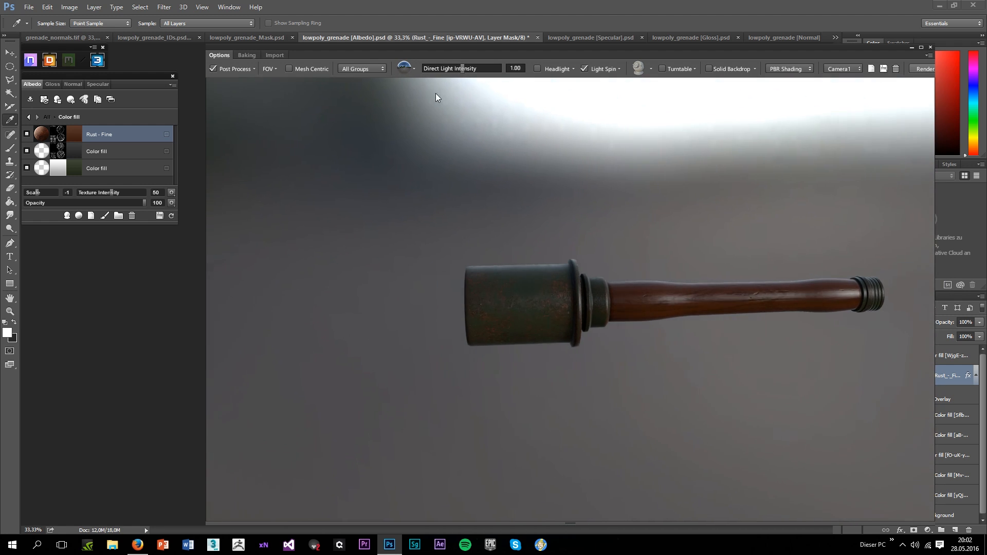
# Light the grenade with the second environment, disable Light Spin, and inspect the head up close
pyautogui.click(411, 68)
pyautogui.click(419, 97)
pyautogui.moveTo(443, 133); pyautogui.dragTo(527, 144)
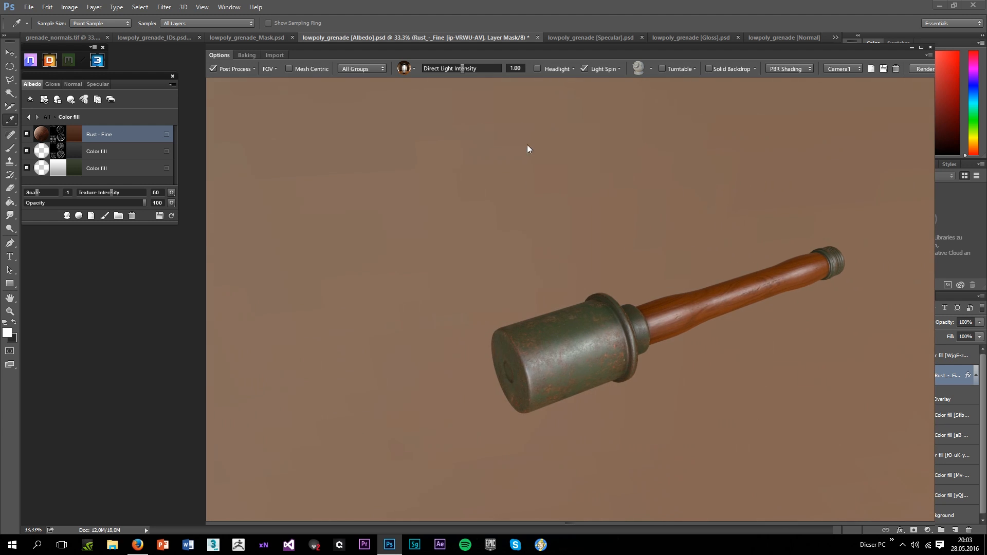
pyautogui.click(587, 72)
pyautogui.moveTo(604, 195); pyautogui.dragTo(626, 267)
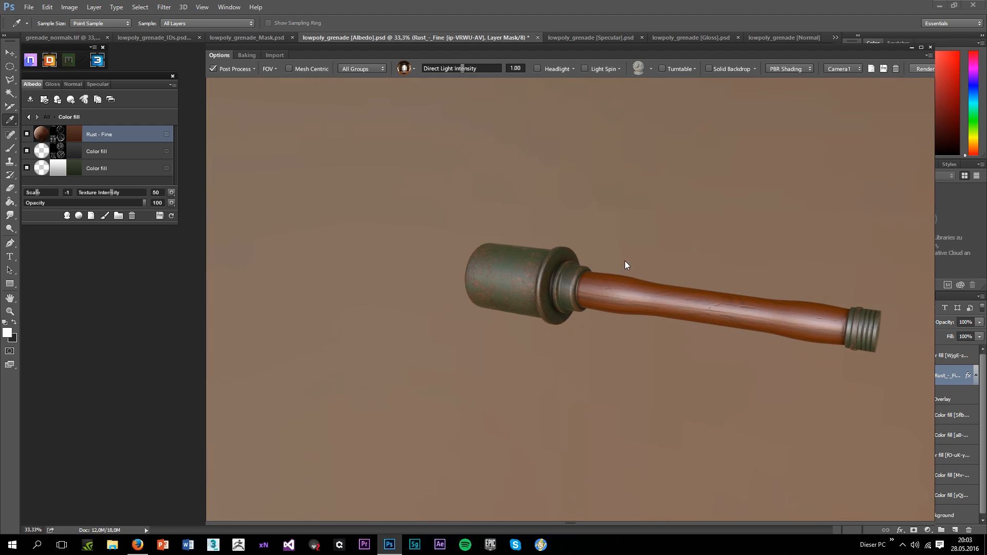
pyautogui.scroll(6, 626, 257)
pyautogui.scroll(-5, 662, 255)
pyautogui.moveTo(555, 295); pyautogui.dragTo(484, 288)
# Add a color fill layer directly above the base green fill and give it a saturated dark green
pyautogui.click(107, 170)
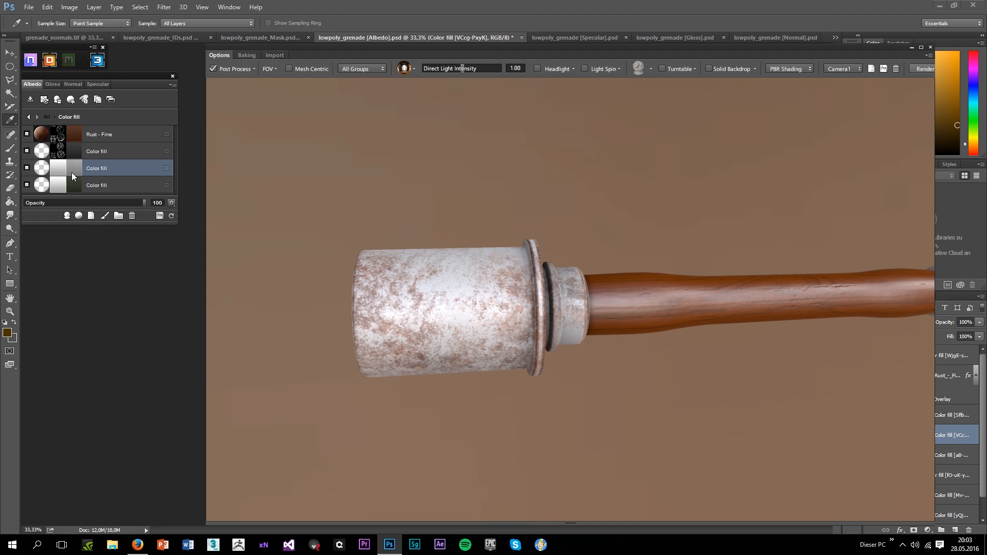
pyautogui.moveTo(853, 256); pyautogui.dragTo(850, 265)
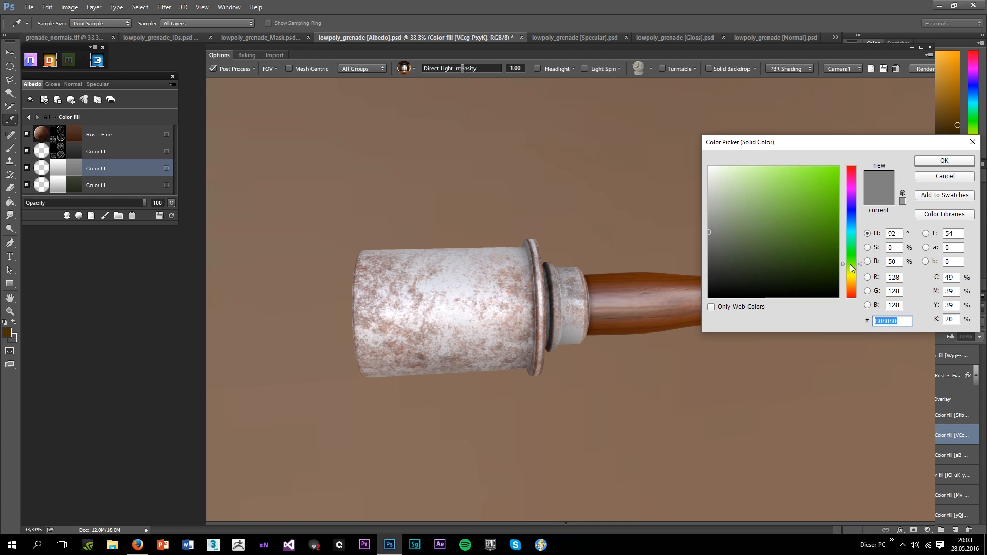
pyautogui.click(809, 258)
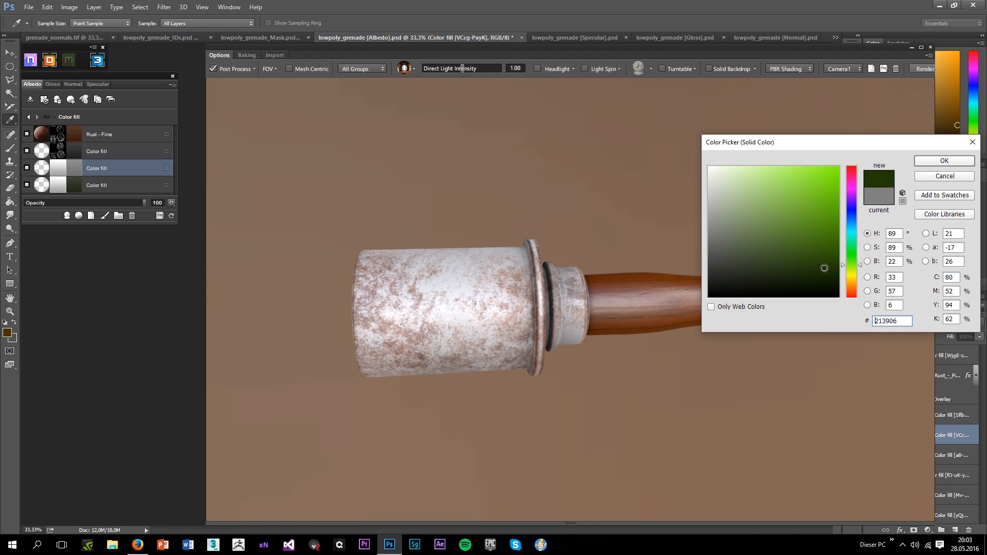
pyautogui.click(929, 163)
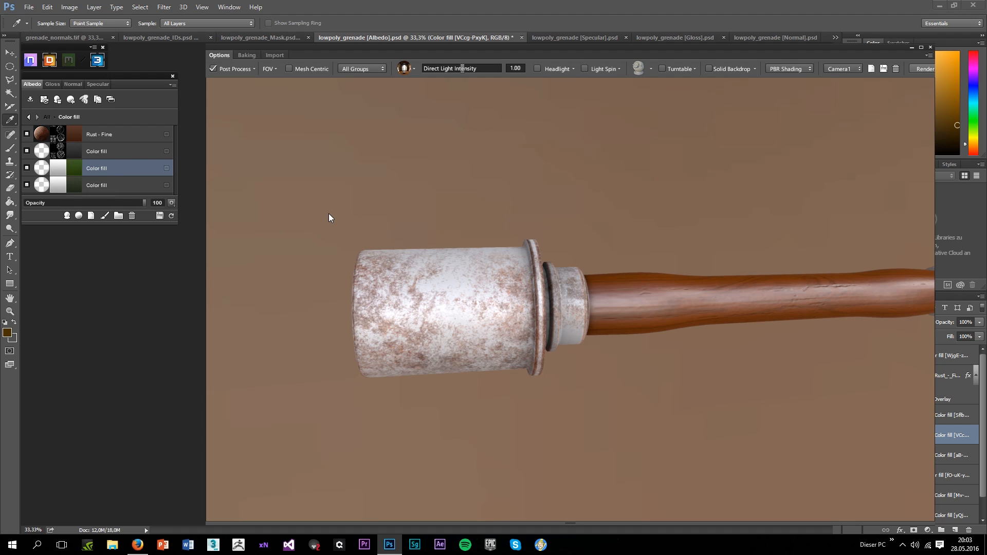
# Edit the new green fill's mask in full shaded painting mode and apply the Black mask preset
pyautogui.click(62, 175)
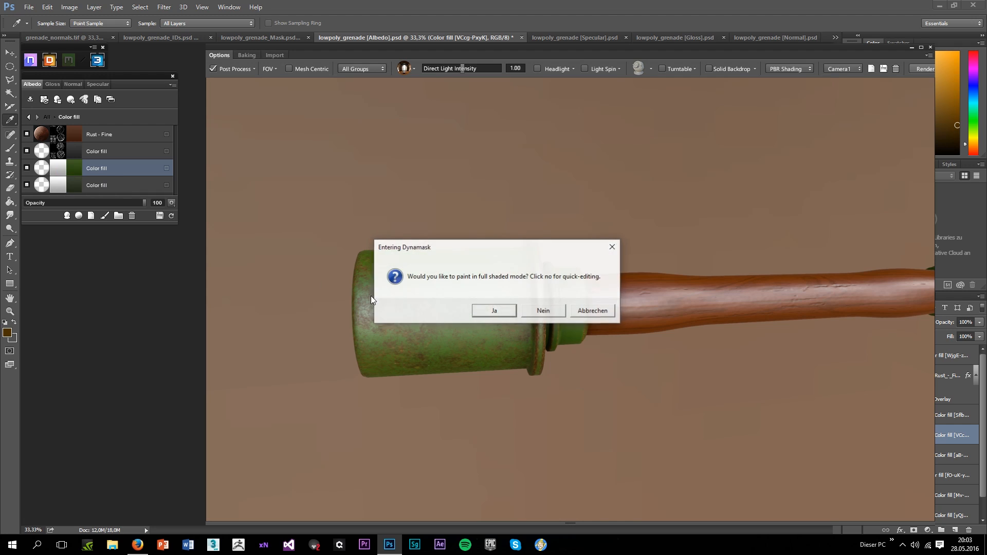
pyautogui.click(490, 309)
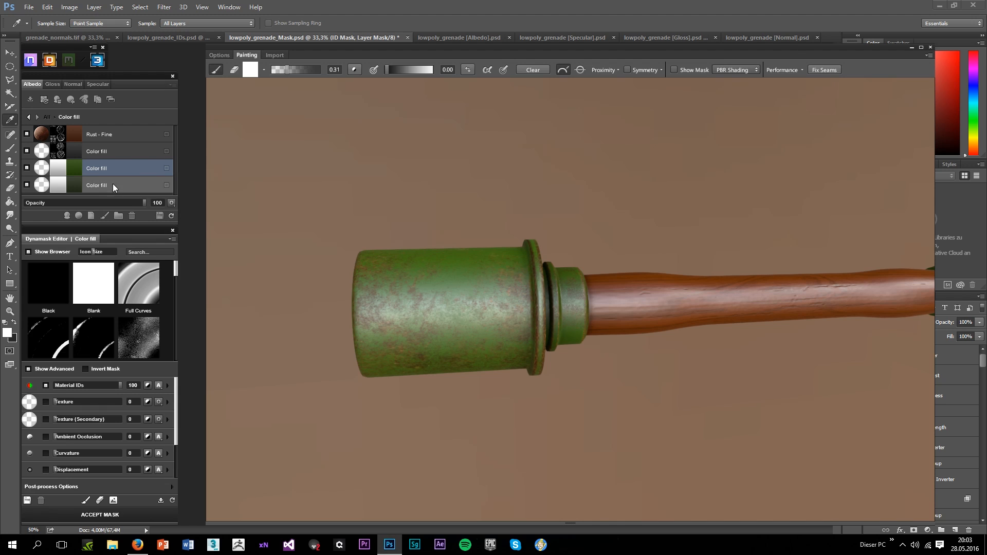
pyautogui.click(61, 294)
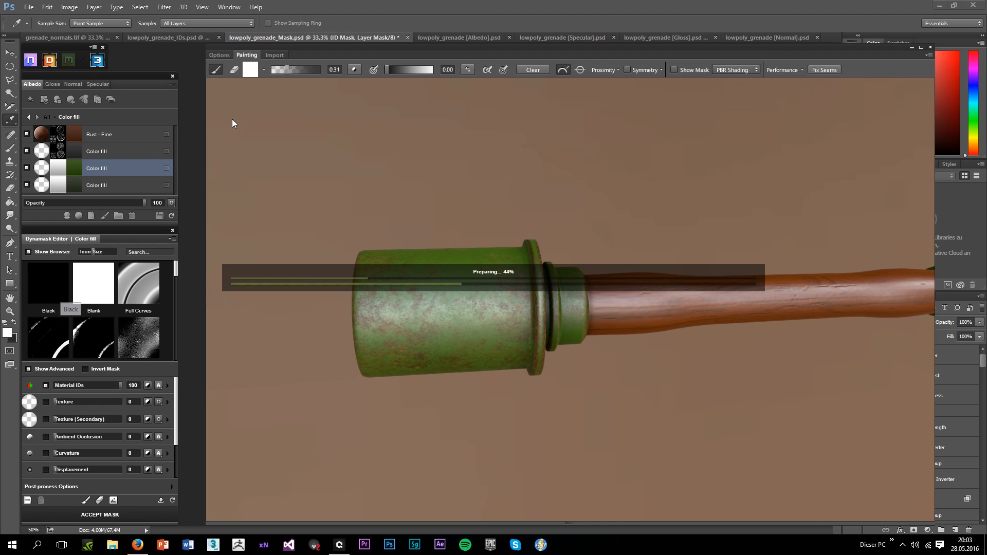
# Choose a fine speckled brush tip, switch the brush value to 1.00, and raise the brush opacity to 0.76
pyautogui.click(247, 70)
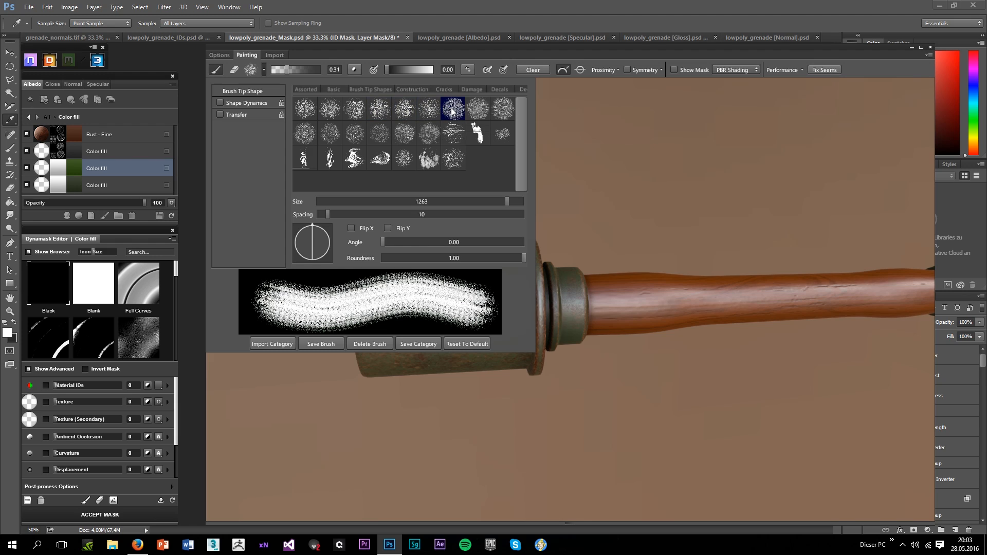
pyautogui.click(437, 127)
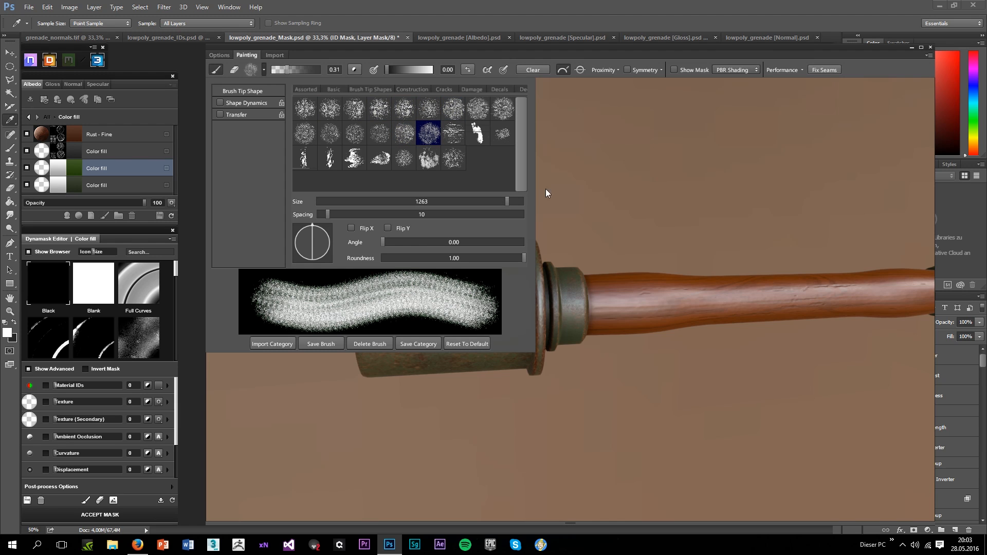
pyautogui.click(628, 201)
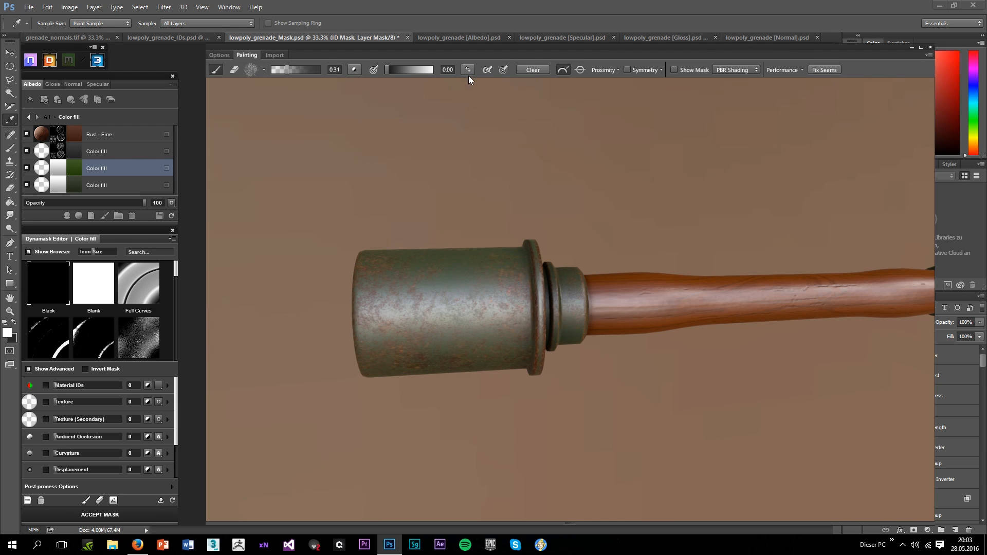
pyautogui.scroll(3, 441, 331)
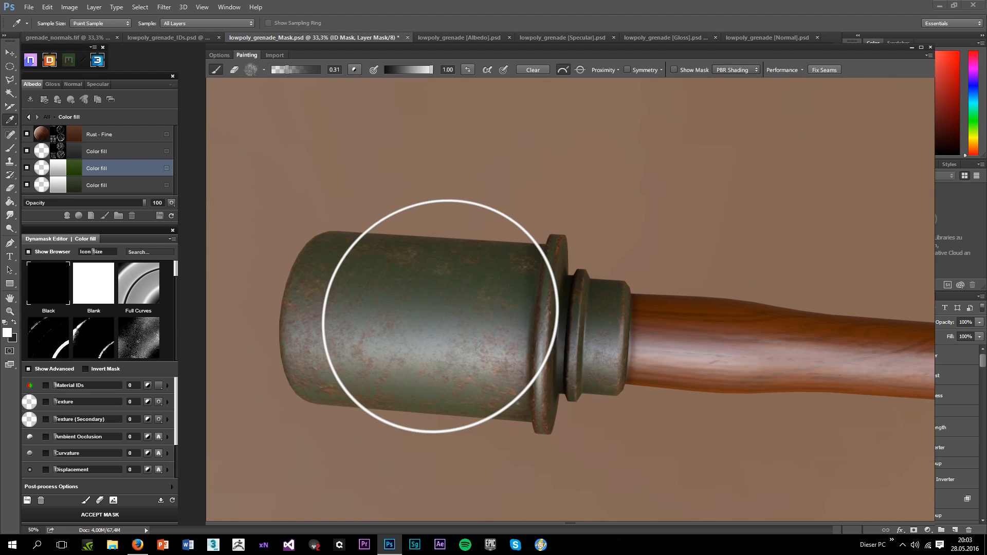
pyautogui.moveTo(295, 70); pyautogui.dragTo(308, 69)
pyautogui.moveTo(413, 355)
pyautogui.mouseDown()
pyautogui.moveTo(441, 460)
pyautogui.moveTo(464, 387)
pyautogui.moveTo(439, 325)
pyautogui.mouseUp()
# Choose a coarser speckled Grunge brush tip and paint patches of the saturated green across the grenade head
pyautogui.click(252, 68)
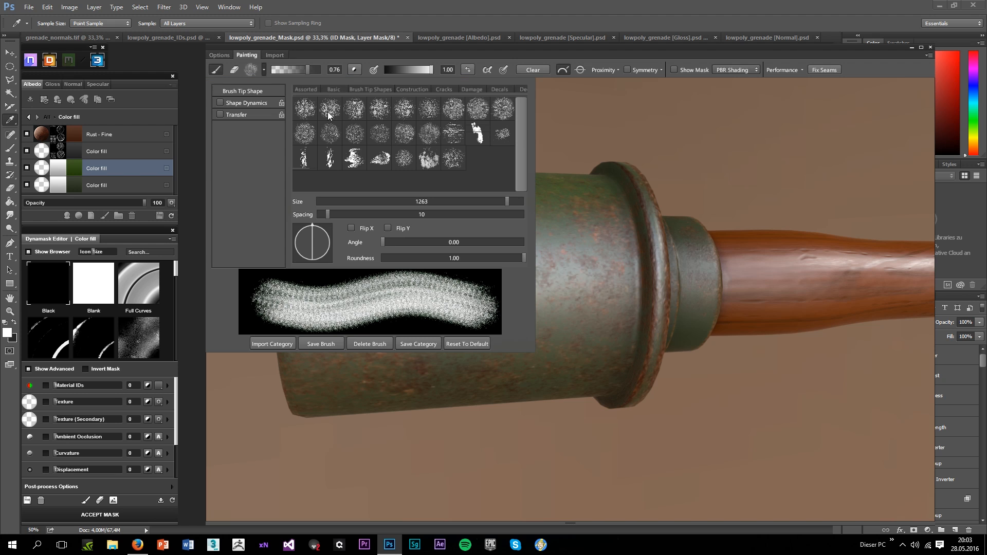
pyautogui.click(362, 115)
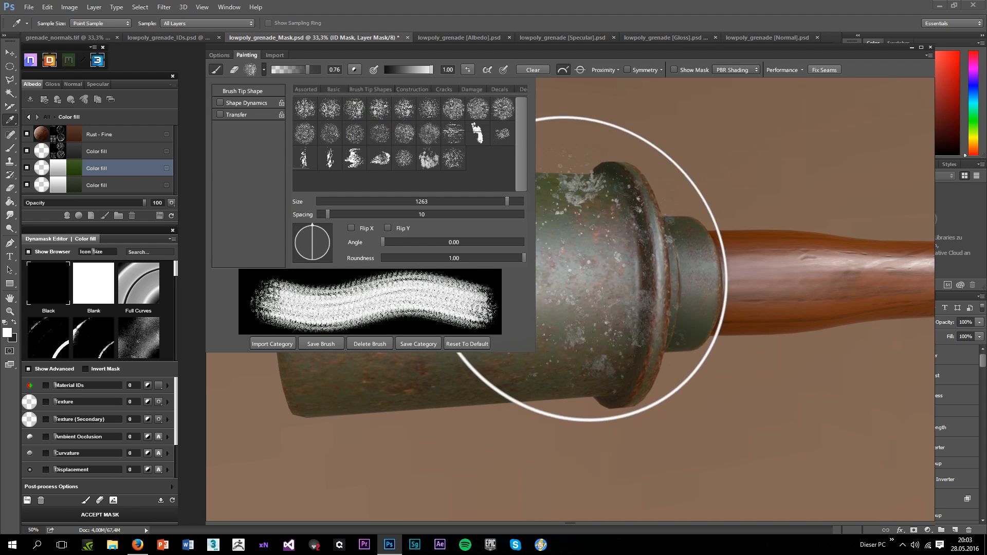
pyautogui.moveTo(591, 269); pyautogui.dragTo(566, 334)
pyautogui.click(340, 360)
pyautogui.moveTo(340, 382)
pyautogui.mouseDown()
pyautogui.moveTo(418, 424)
pyautogui.moveTo(458, 314)
pyautogui.mouseUp()
pyautogui.click(489, 415)
pyautogui.click(514, 378)
pyautogui.click(559, 399)
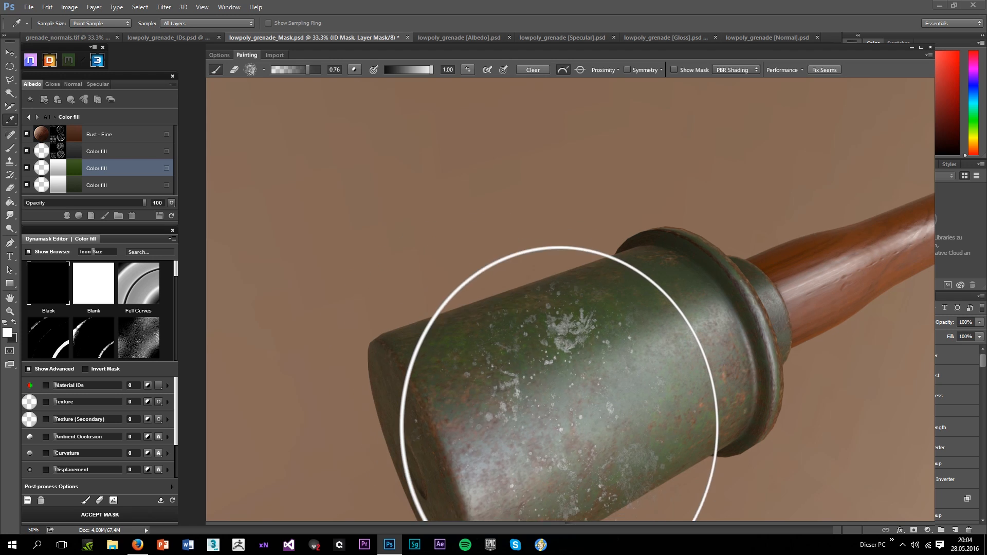
pyautogui.moveTo(560, 399); pyautogui.dragTo(558, 376)
pyautogui.moveTo(471, 234); pyautogui.dragTo(435, 272)
pyautogui.moveTo(424, 316)
pyautogui.mouseDown()
pyautogui.moveTo(610, 417)
pyautogui.moveTo(595, 315)
pyautogui.moveTo(581, 475)
pyautogui.moveTo(622, 350)
pyautogui.mouseUp()
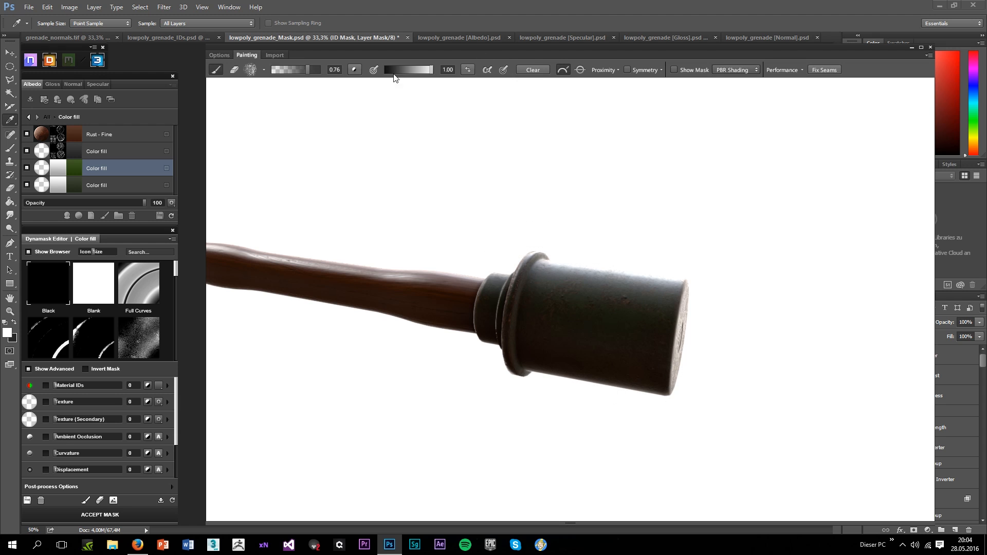
# Examine the painted green variation on the head, flange and end cap from several angles against different parts of the environment
pyautogui.click(219, 55)
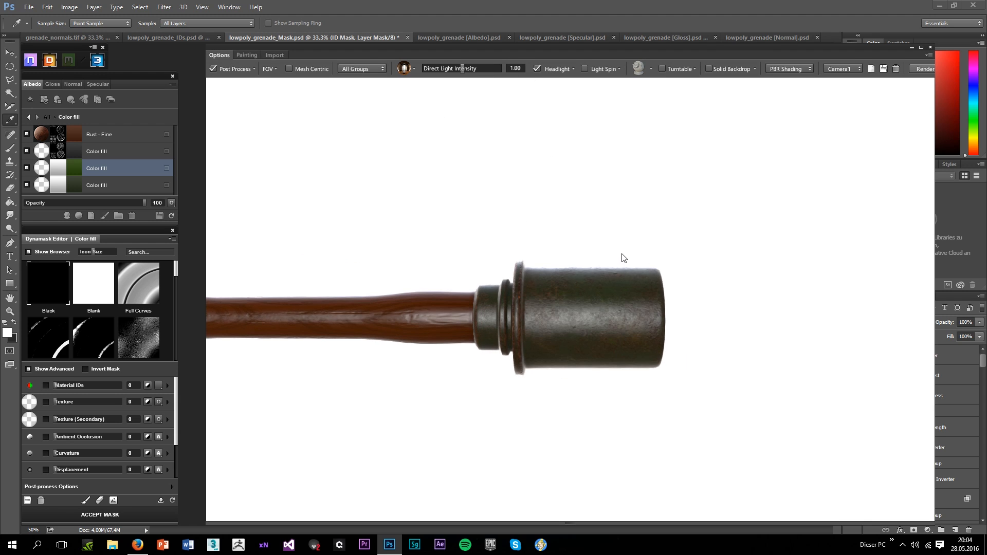
pyautogui.moveTo(470, 321)
pyautogui.mouseDown()
pyautogui.moveTo(481, 348)
pyautogui.moveTo(330, 352)
pyautogui.moveTo(524, 287)
pyautogui.moveTo(410, 401)
pyautogui.moveTo(393, 458)
pyautogui.moveTo(432, 314)
pyautogui.moveTo(535, 313)
pyautogui.moveTo(564, 275)
pyautogui.moveTo(588, 315)
pyautogui.mouseUp()
pyautogui.scroll(3, 472, 282)
pyautogui.scroll(-2, 439, 307)
pyautogui.moveTo(632, 342)
pyautogui.mouseDown()
pyautogui.moveTo(705, 368)
pyautogui.moveTo(668, 396)
pyautogui.mouseUp()
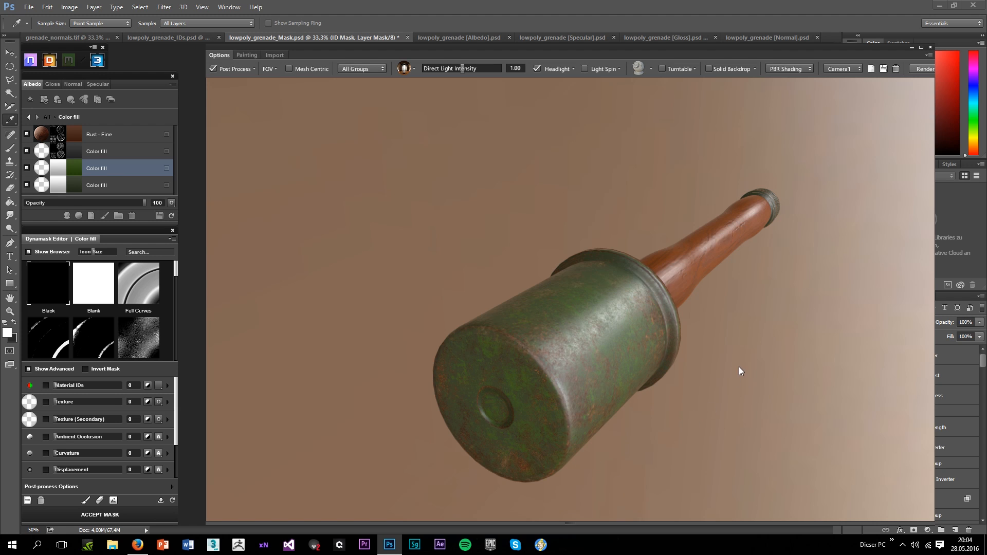
pyautogui.moveTo(739, 368)
pyautogui.mouseDown()
pyautogui.moveTo(542, 375)
pyautogui.moveTo(756, 390)
pyautogui.mouseUp()
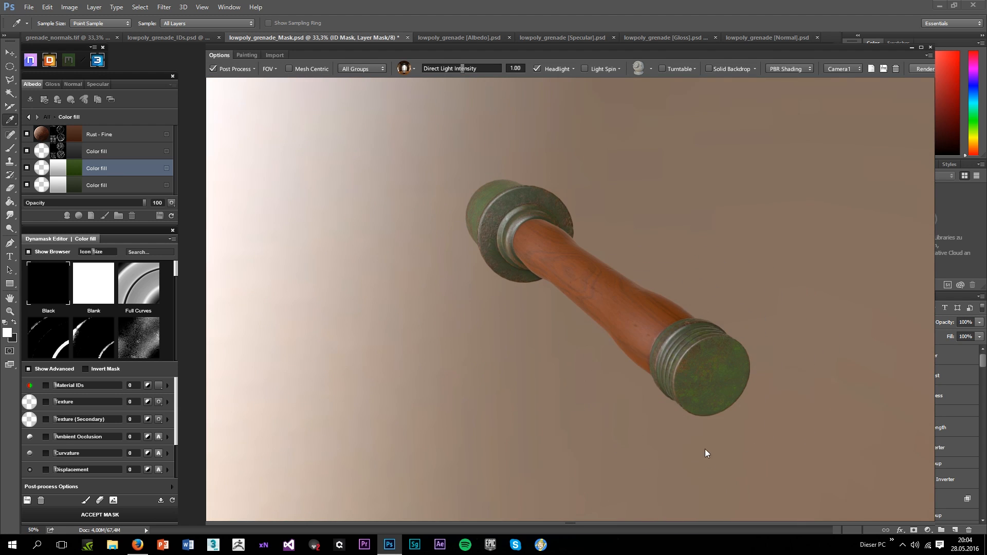
pyautogui.moveTo(705, 449)
pyautogui.mouseDown()
pyautogui.moveTo(729, 488)
pyautogui.moveTo(702, 329)
pyautogui.moveTo(751, 288)
pyautogui.mouseUp()
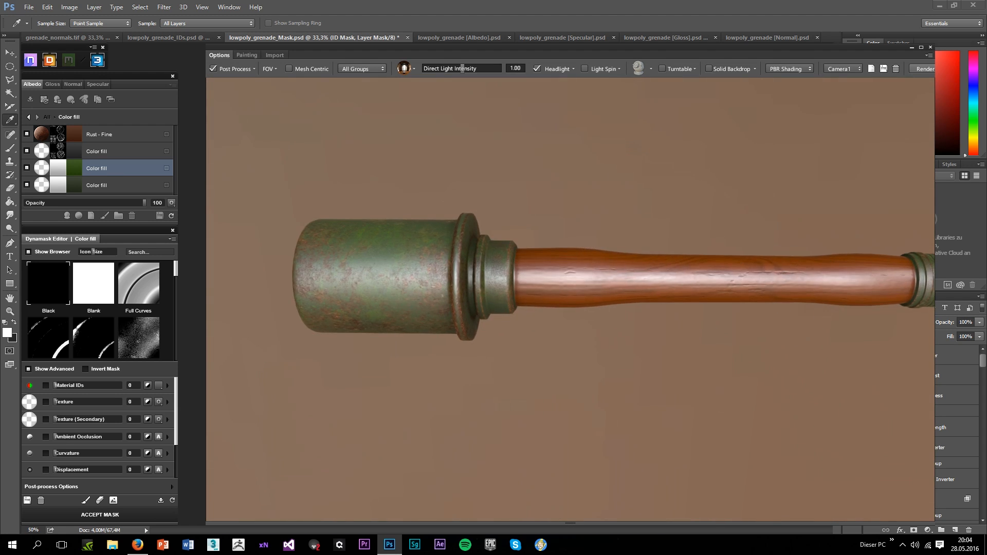
pyautogui.scroll(-4, 532, 347)
pyautogui.moveTo(533, 347)
pyautogui.mouseDown()
pyautogui.moveTo(644, 362)
pyautogui.moveTo(591, 487)
pyautogui.moveTo(563, 374)
pyautogui.moveTo(511, 287)
pyautogui.mouseUp()
pyautogui.scroll(5, 493, 306)
pyautogui.scroll(3, 564, 240)
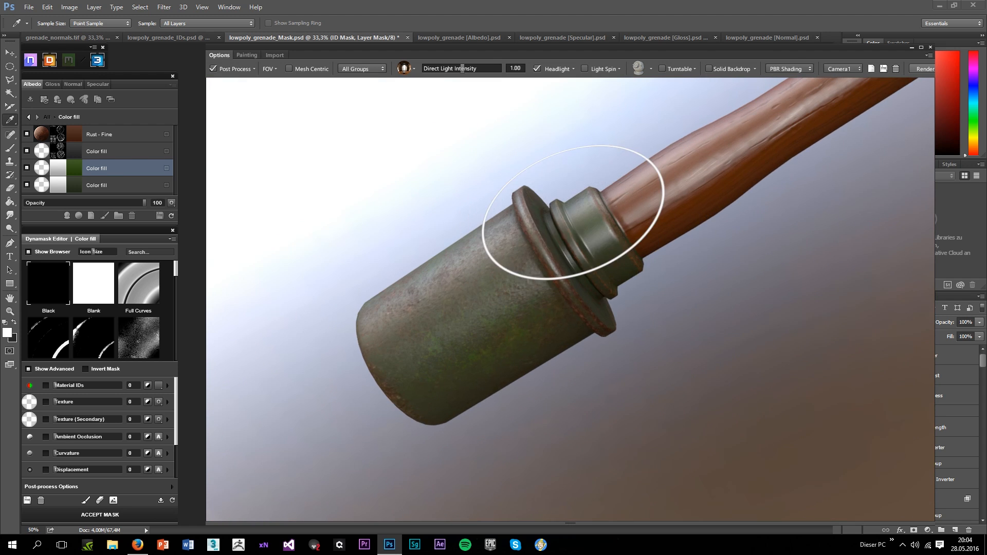
pyautogui.scroll(-3, 612, 255)
pyautogui.moveTo(613, 255)
pyautogui.mouseDown()
pyautogui.moveTo(564, 379)
pyautogui.moveTo(571, 360)
pyautogui.mouseUp()
pyautogui.scroll(-5, 577, 183)
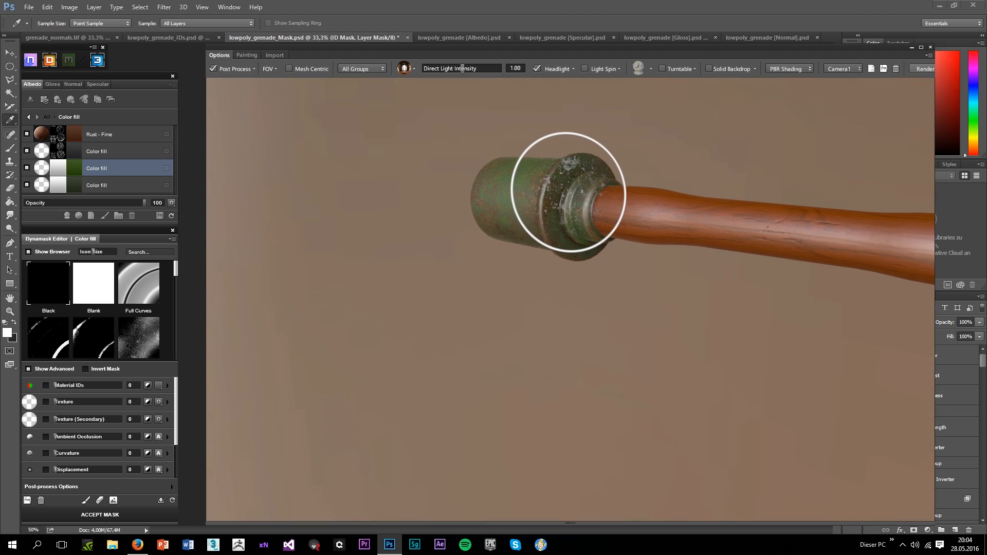
pyautogui.moveTo(574, 319)
pyautogui.mouseDown()
pyautogui.moveTo(688, 357)
pyautogui.moveTo(568, 394)
pyautogui.moveTo(710, 352)
pyautogui.moveTo(517, 385)
pyautogui.moveTo(545, 301)
pyautogui.moveTo(456, 322)
pyautogui.moveTo(582, 359)
pyautogui.moveTo(648, 358)
pyautogui.moveTo(568, 415)
pyautogui.moveTo(554, 194)
pyautogui.mouseUp()
pyautogui.scroll(4, 628, 260)
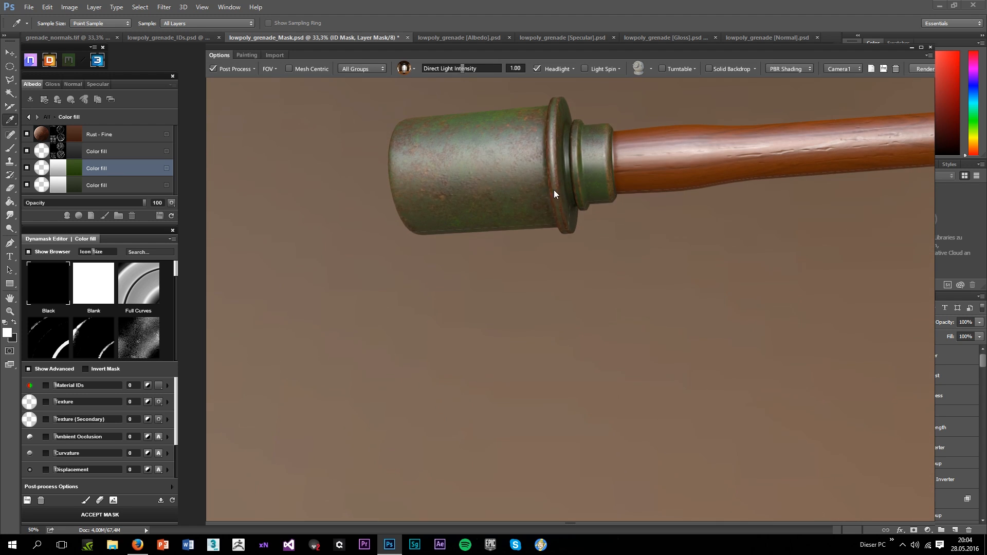
pyautogui.moveTo(623, 248); pyautogui.dragTo(683, 372)
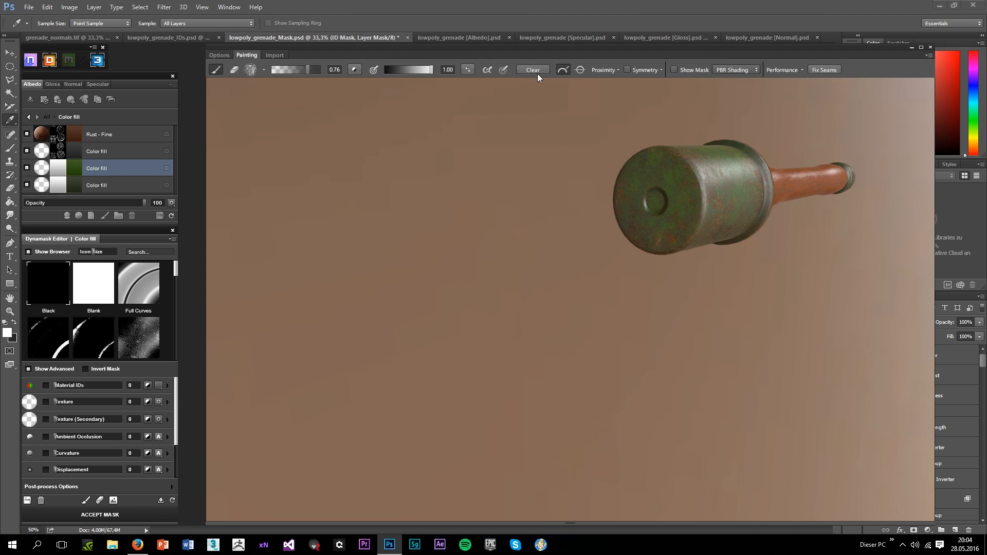
# Set the brush value to 0.00, paint out part of the green on the grenade head, and accept the mask
pyautogui.click(474, 70)
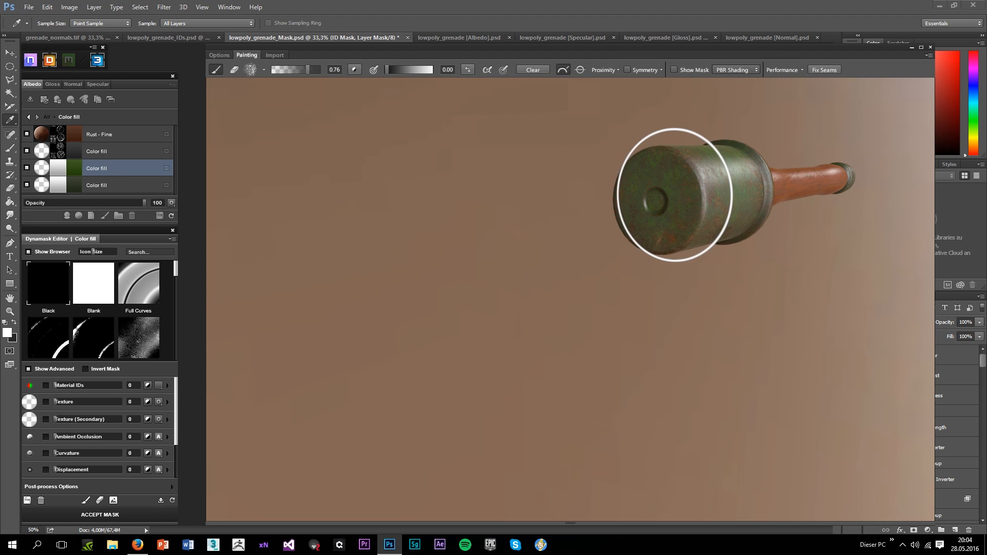
pyautogui.moveTo(672, 200); pyautogui.dragTo(649, 227)
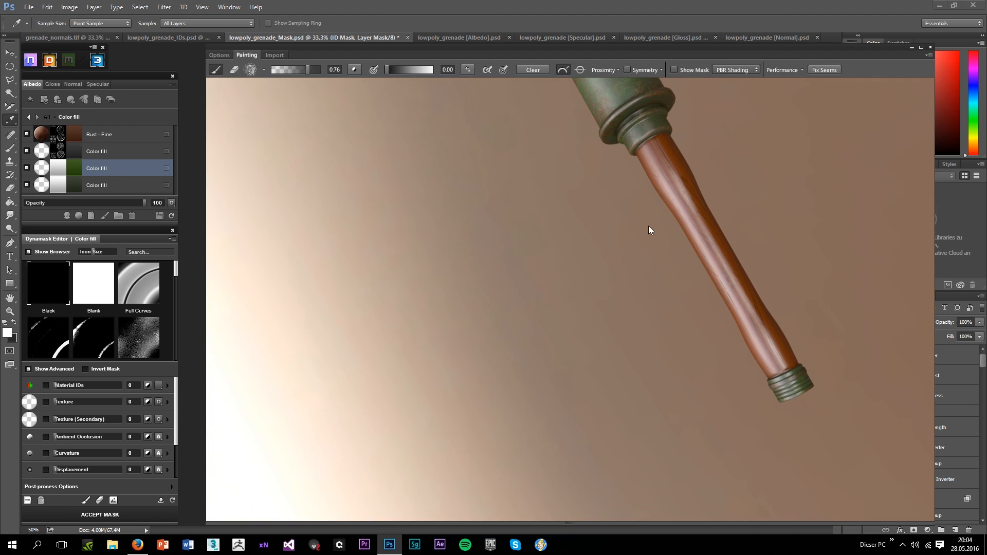
pyautogui.moveTo(625, 125)
pyautogui.mouseDown()
pyautogui.moveTo(652, 256)
pyautogui.moveTo(654, 183)
pyautogui.moveTo(606, 249)
pyautogui.moveTo(522, 242)
pyautogui.moveTo(650, 210)
pyautogui.moveTo(440, 276)
pyautogui.moveTo(788, 257)
pyautogui.moveTo(442, 241)
pyautogui.moveTo(547, 281)
pyautogui.moveTo(555, 269)
pyautogui.moveTo(533, 266)
pyautogui.mouseUp()
pyautogui.scroll(3, 455, 281)
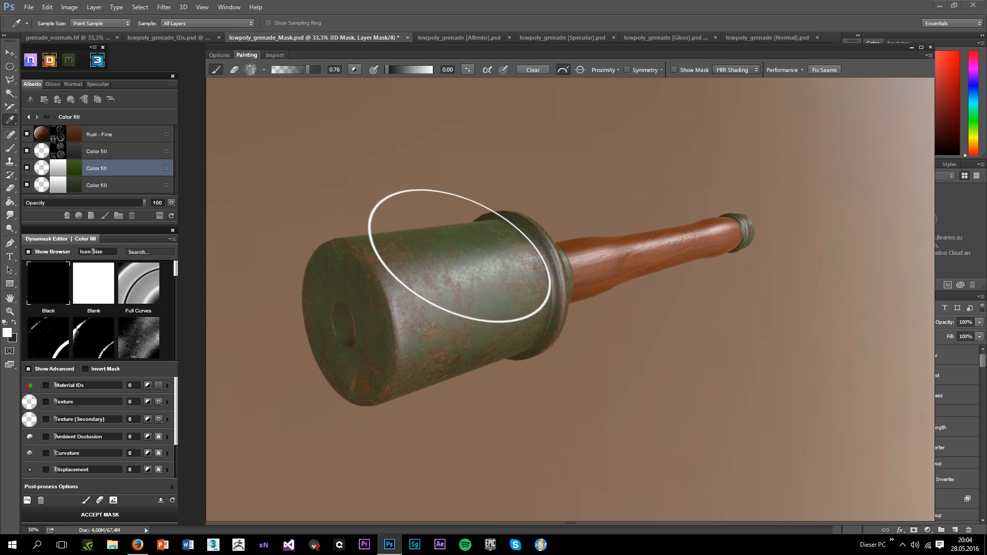
pyautogui.moveTo(459, 255); pyautogui.dragTo(452, 340)
pyautogui.moveTo(440, 407); pyautogui.dragTo(538, 284)
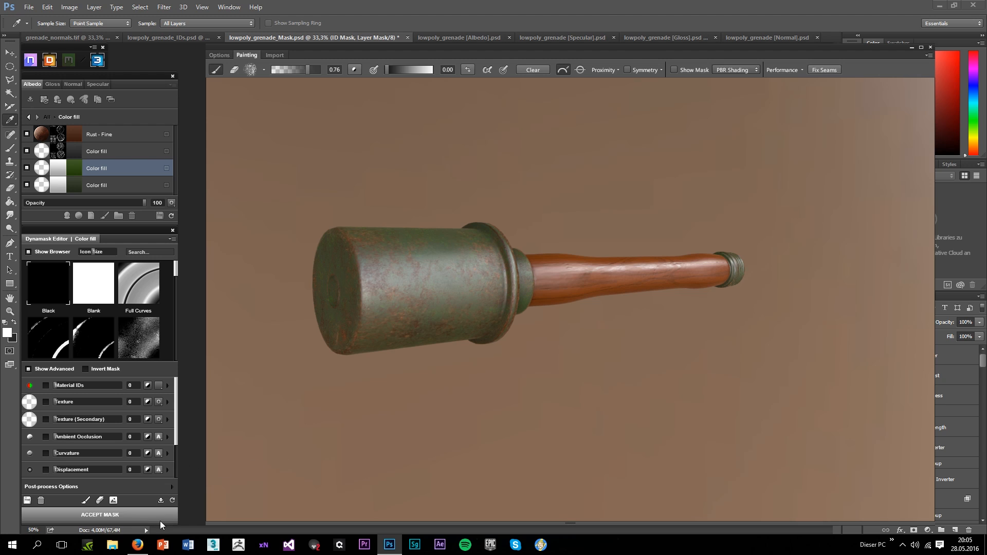
pyautogui.click(159, 519)
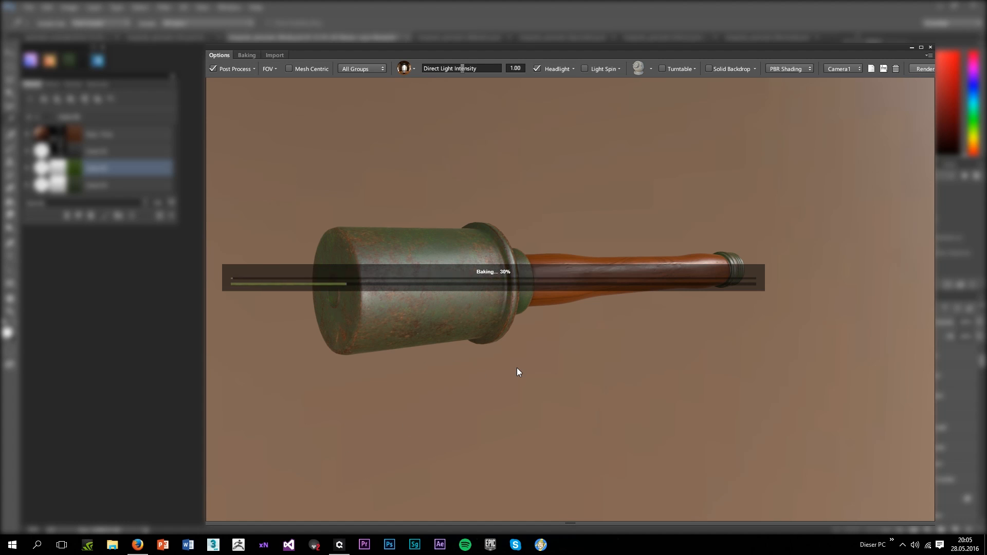
# Confirm the painted green fill's color as #243f08 and inspect the grenade head
pyautogui.click(78, 167)
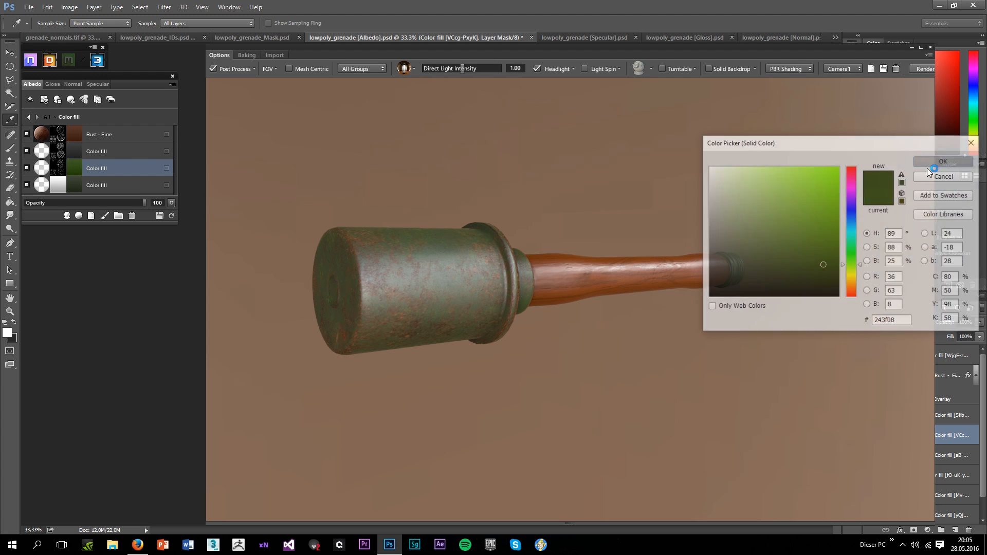
pyautogui.click(930, 162)
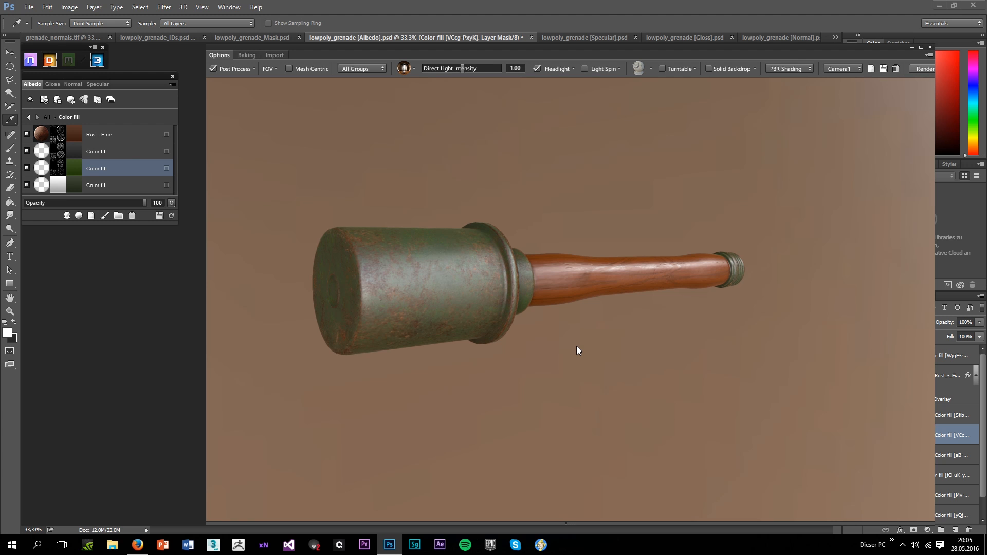
pyautogui.moveTo(576, 347); pyautogui.dragTo(556, 383)
pyautogui.moveTo(544, 421); pyautogui.dragTo(572, 363)
# Check the dark color fill above the green one in the gloss and albedo maps, and view the grenade again
pyautogui.click(100, 147)
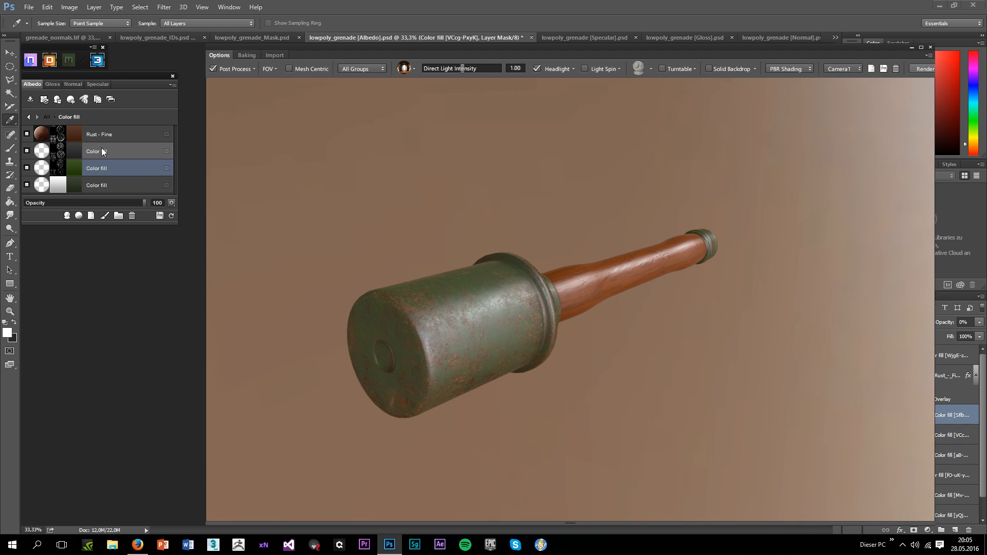
pyautogui.click(53, 85)
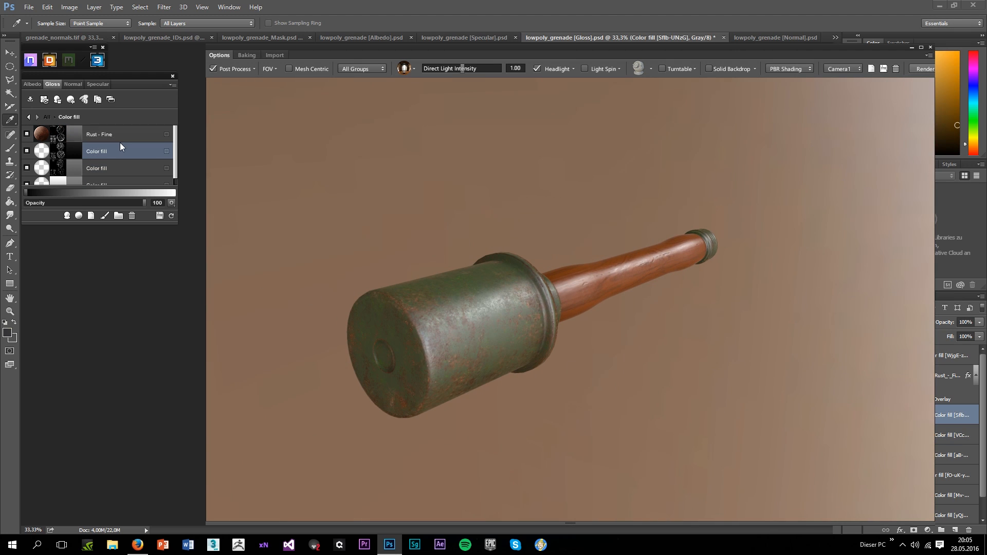
pyautogui.click(32, 88)
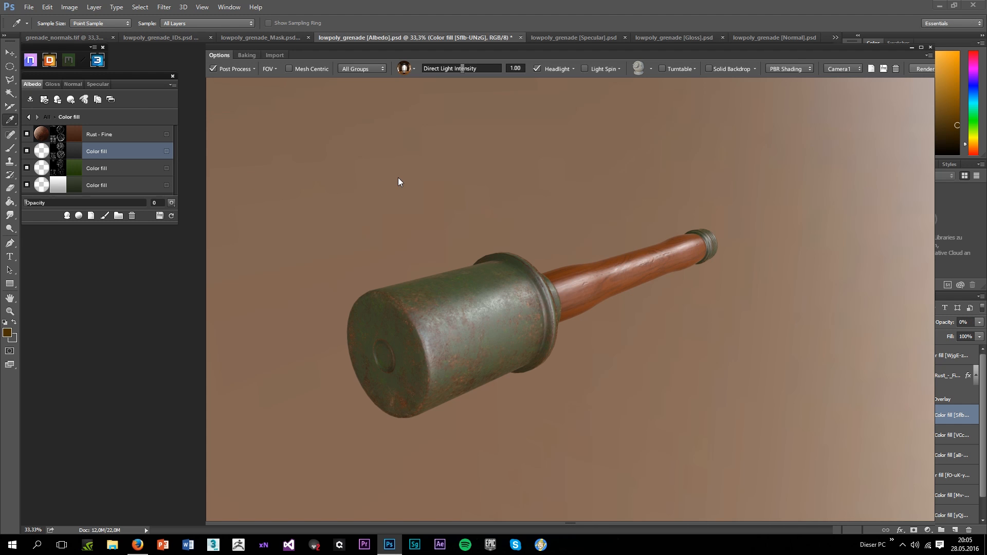
pyautogui.moveTo(398, 178); pyautogui.dragTo(438, 214)
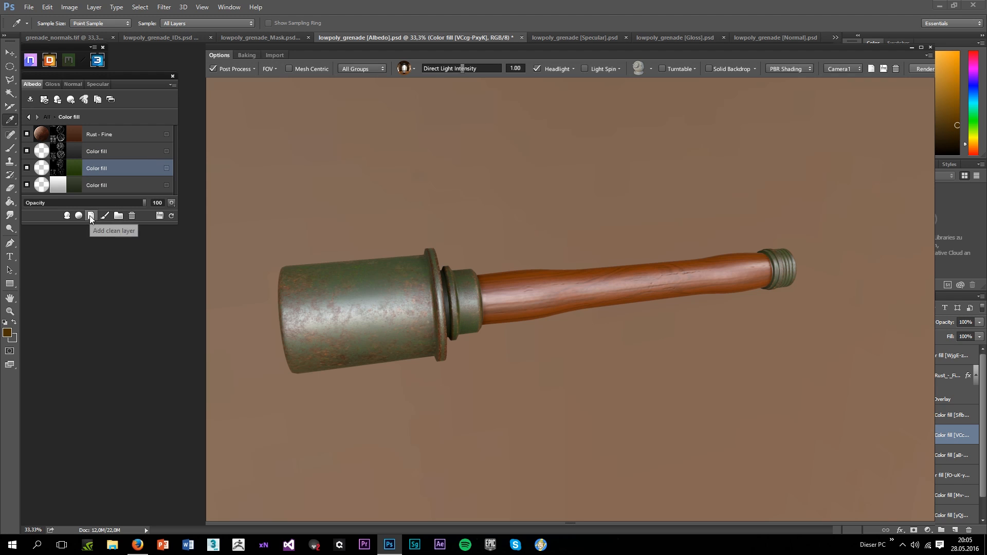
# Add a color fill layer directly above the painted green fill and give it the very dark green #0c2702
pyautogui.click(90, 216)
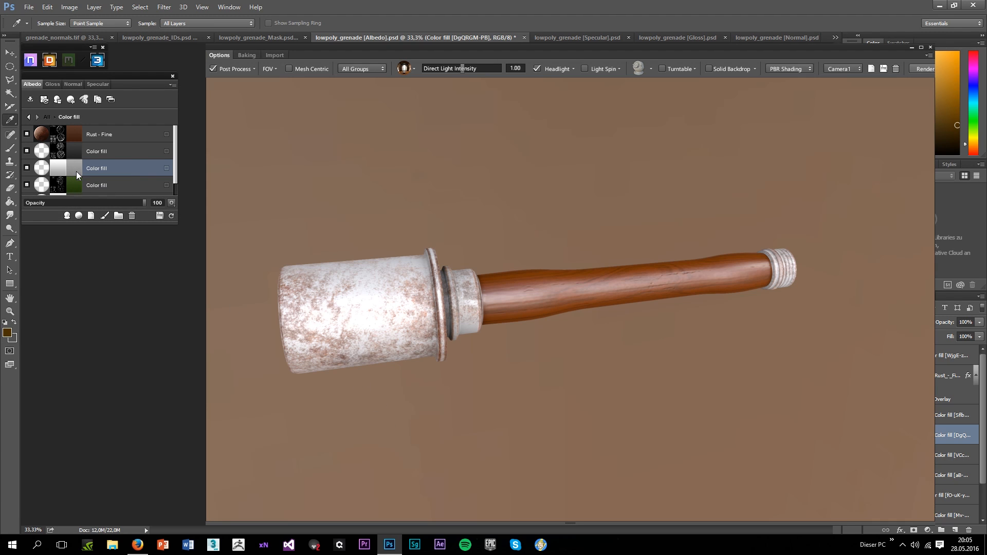
pyautogui.click(75, 170)
pyautogui.click(851, 260)
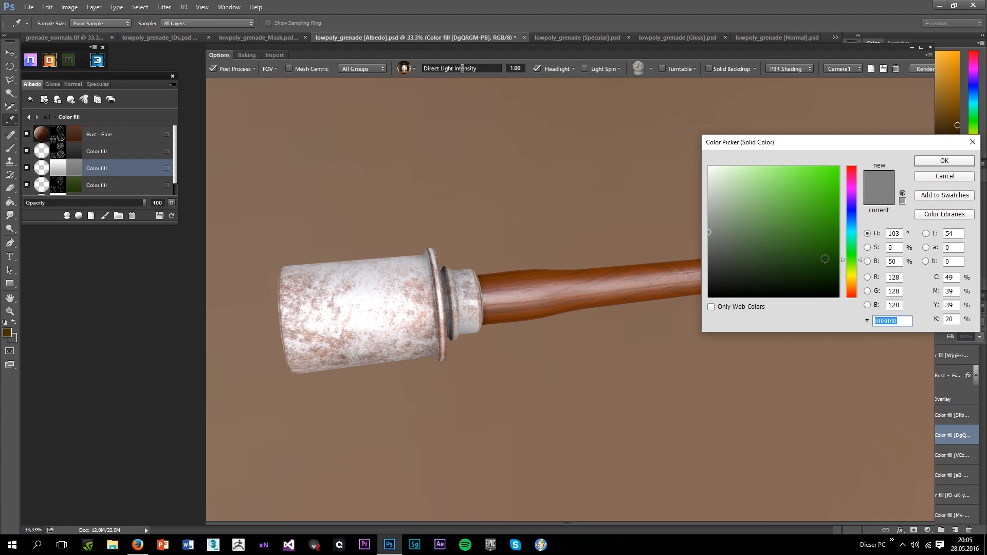
pyautogui.click(830, 261)
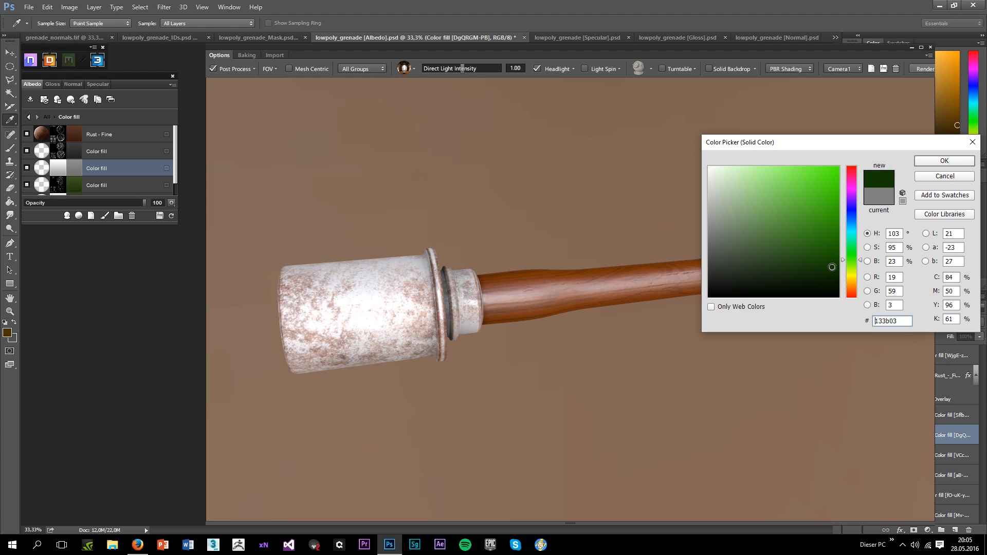
pyautogui.click(925, 163)
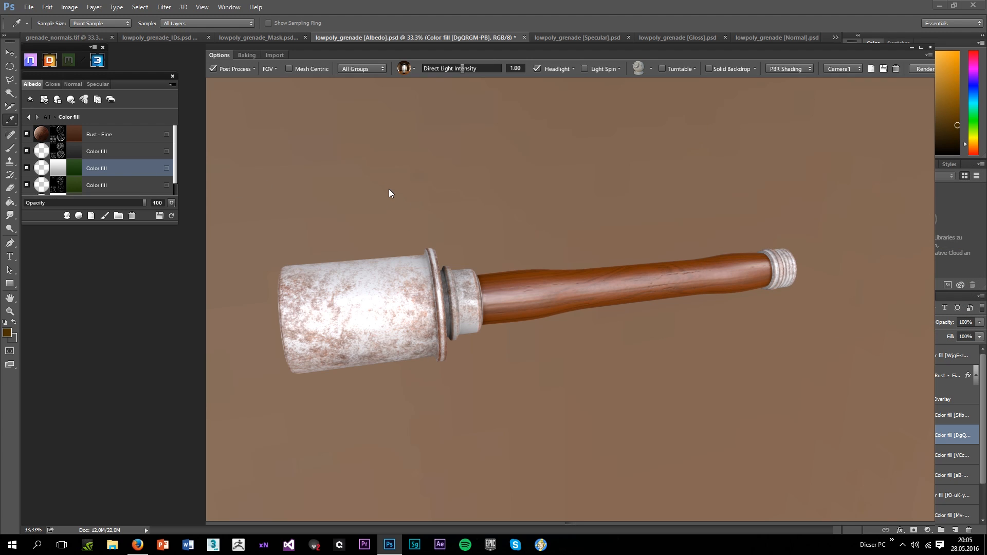
pyautogui.doubleClick(82, 174)
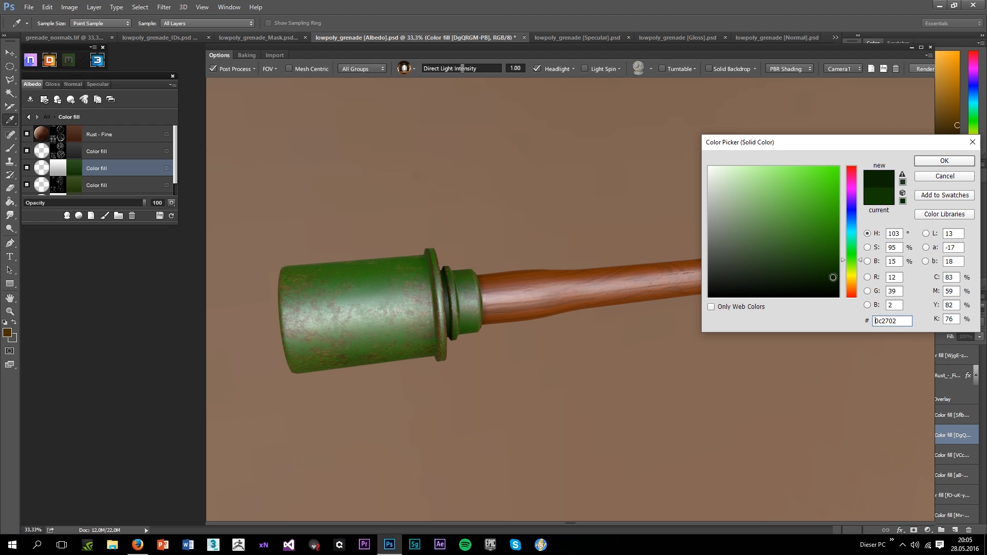
pyautogui.click(945, 177)
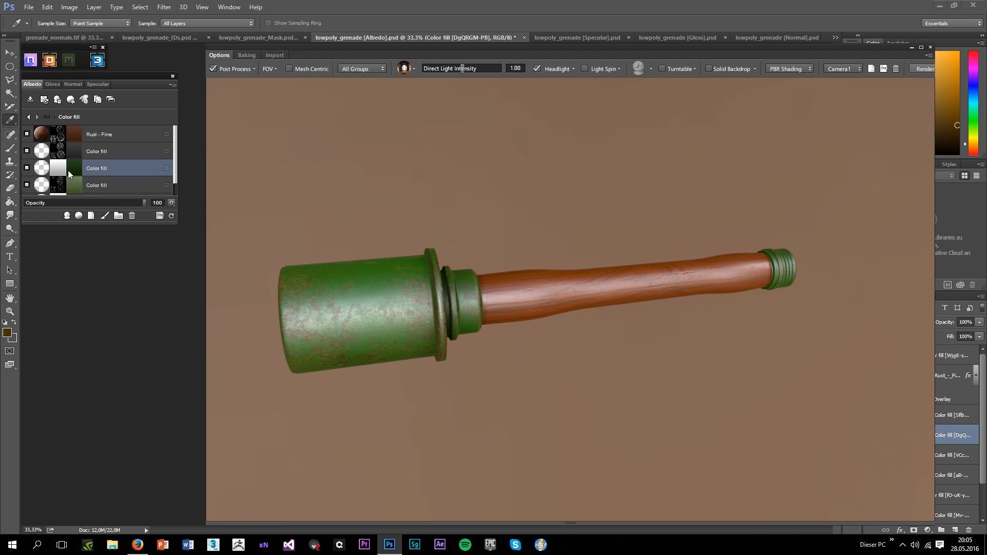
# Edit the new dark green fill's mask in painting mode and apply the Black mask preset
pyautogui.click(498, 312)
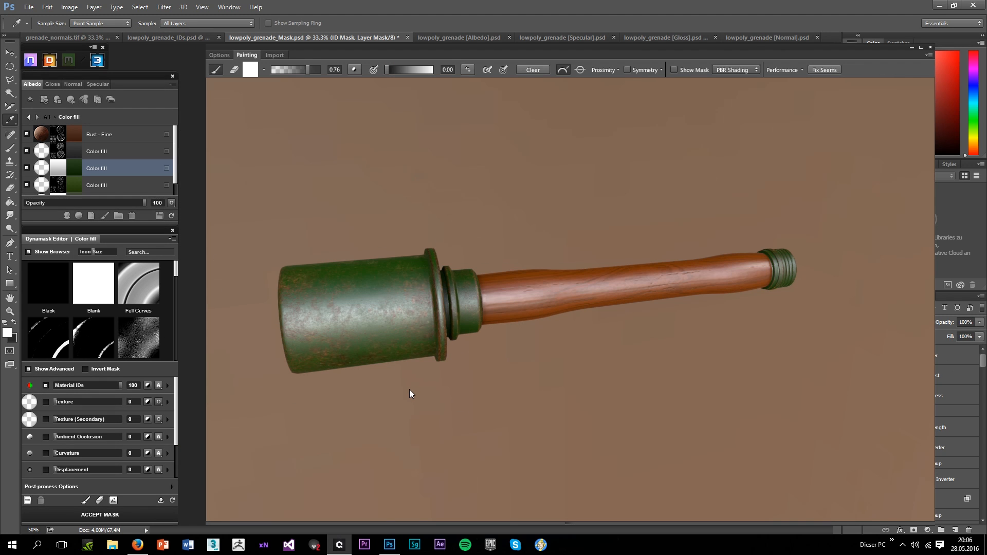
pyautogui.moveTo(432, 375)
pyautogui.mouseDown()
pyautogui.moveTo(559, 395)
pyautogui.moveTo(412, 411)
pyautogui.moveTo(348, 374)
pyautogui.mouseUp()
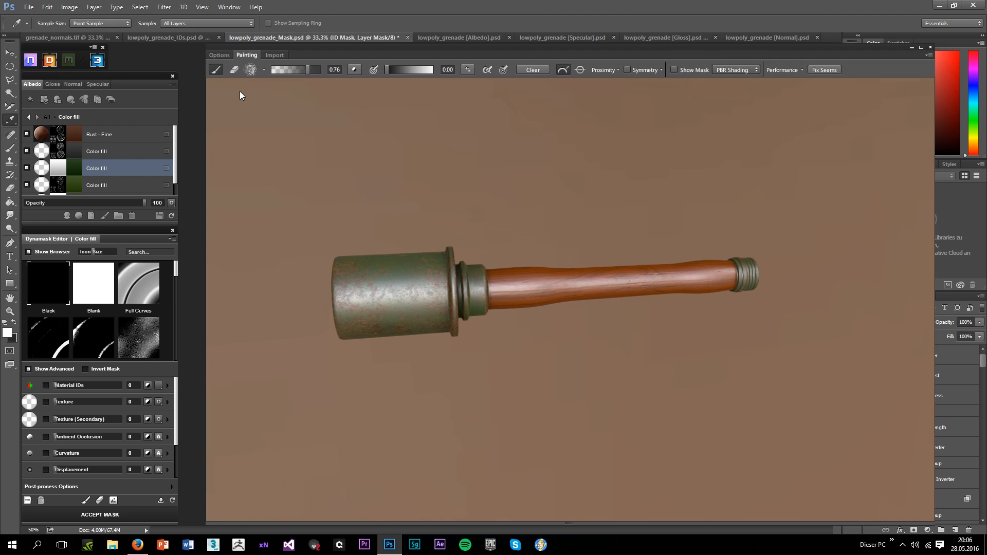
# Choose a speckled brush from the Grunge brush category for painting the dark green fill's mask
pyautogui.click(253, 70)
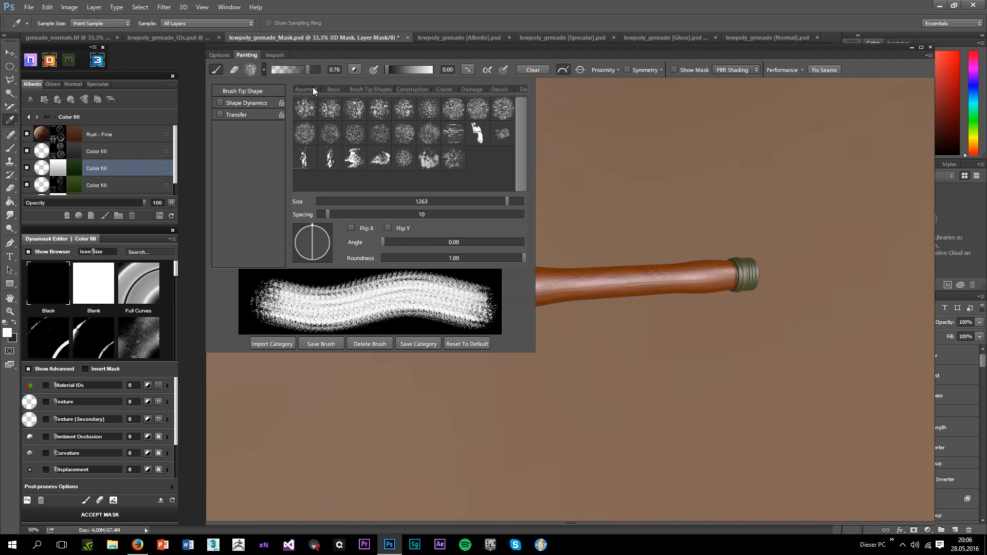
pyautogui.click(334, 89)
pyautogui.click(371, 90)
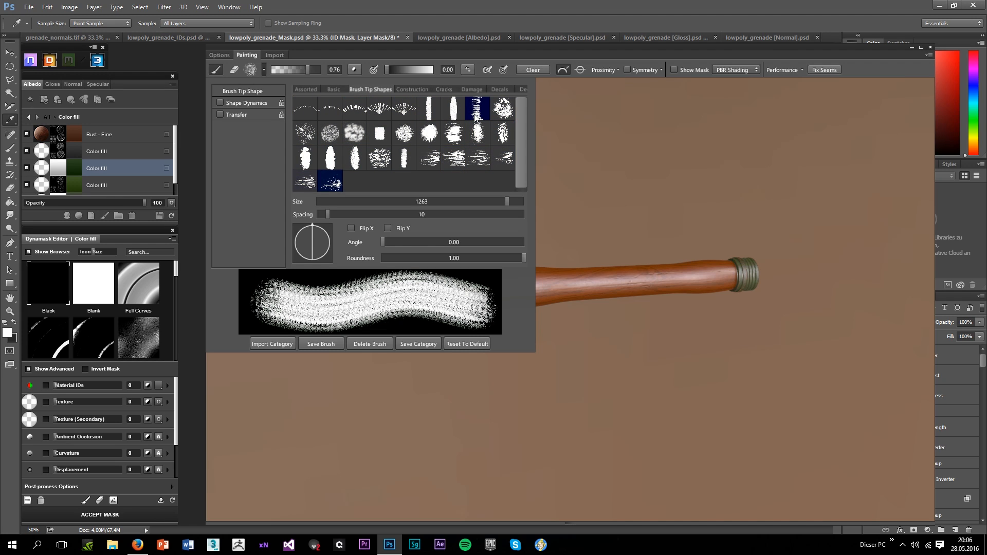
pyautogui.scroll(-3, 484, 91)
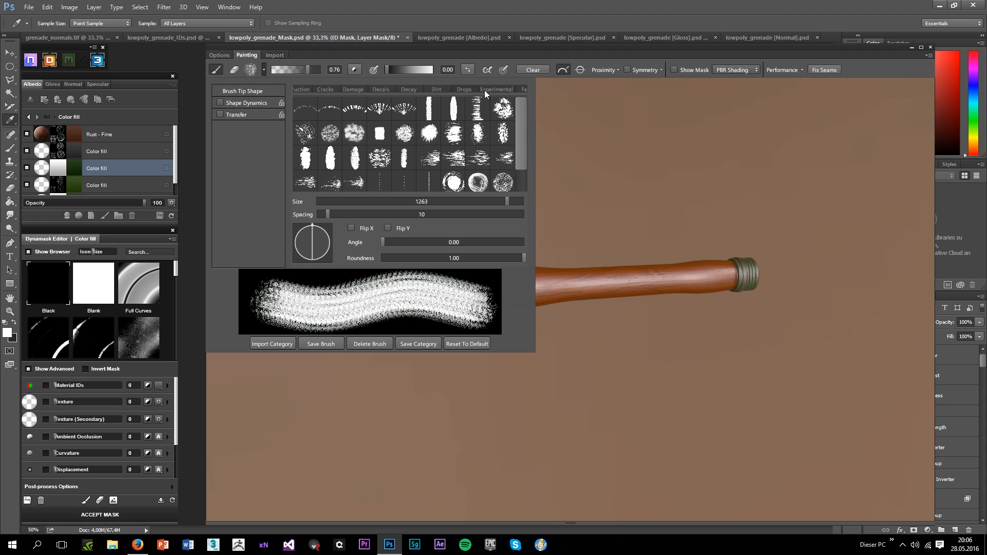
pyautogui.scroll(-1, 501, 90)
pyautogui.click(500, 91)
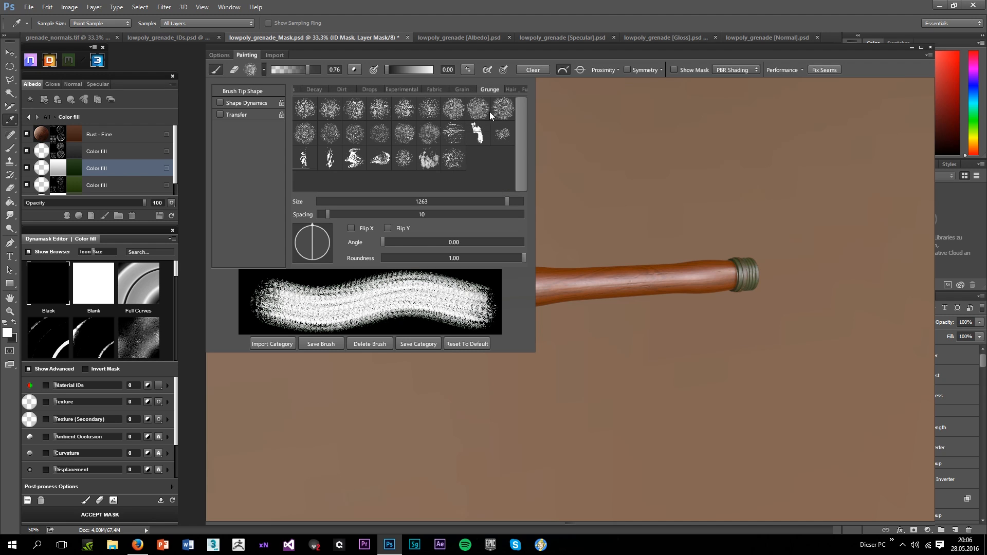
pyautogui.click(408, 120)
# Paint the dark green fill onto the grenade head with mask value 1.00 and check the coverage in the mask view
pyautogui.scroll(4, 425, 284)
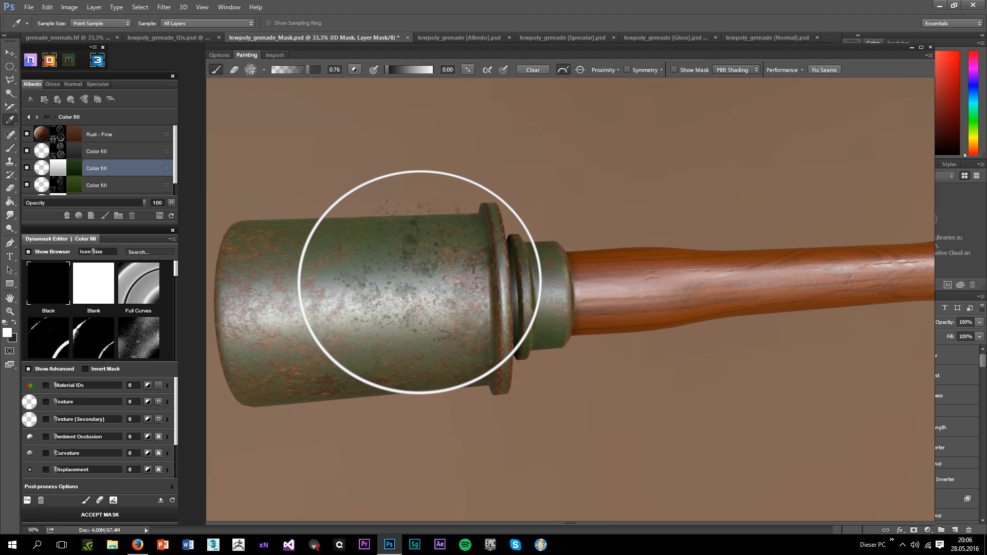
pyautogui.moveTo(404, 319)
pyautogui.mouseDown()
pyautogui.moveTo(366, 390)
pyautogui.moveTo(435, 122)
pyautogui.mouseUp()
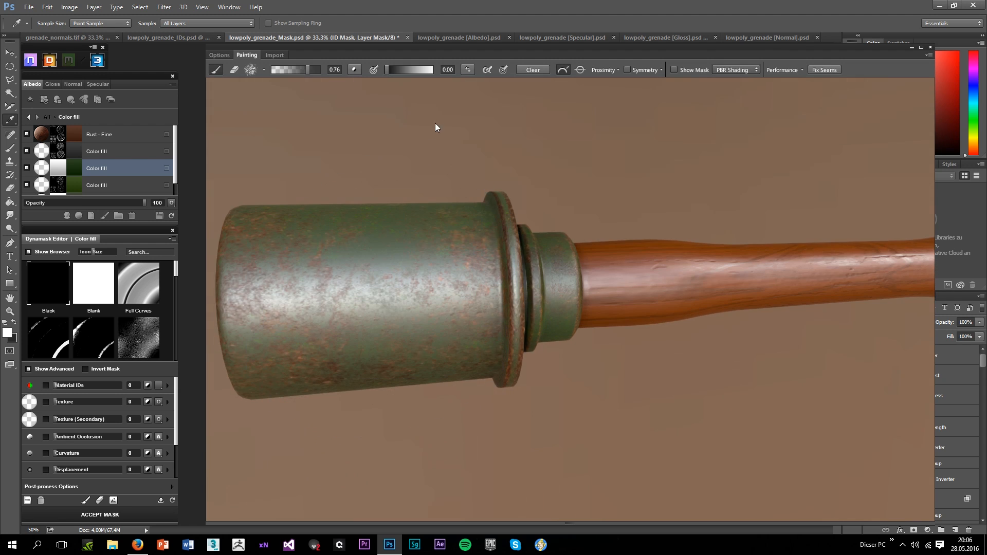
pyautogui.click(466, 72)
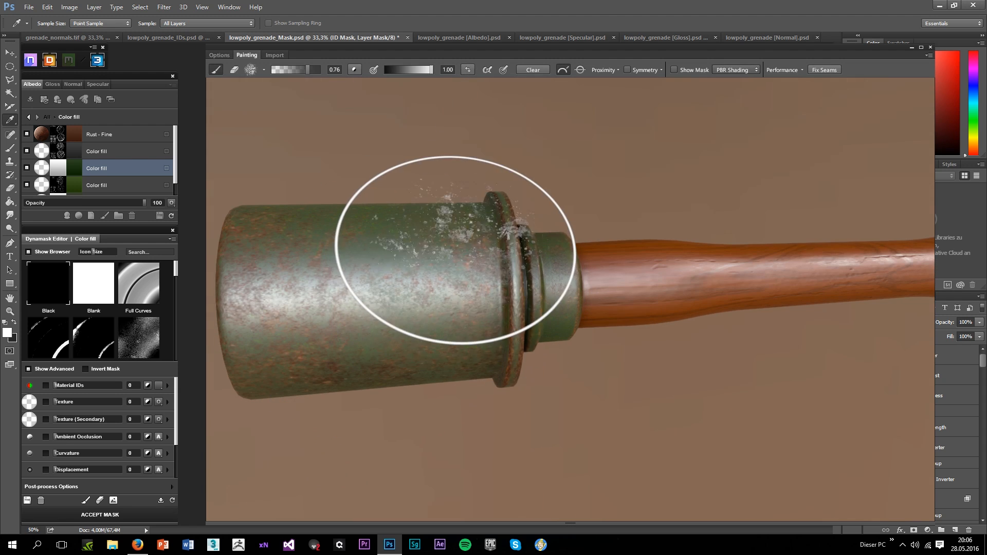
pyautogui.moveTo(436, 268)
pyautogui.mouseDown()
pyautogui.moveTo(417, 356)
pyautogui.moveTo(440, 265)
pyautogui.moveTo(475, 321)
pyautogui.moveTo(587, 315)
pyautogui.moveTo(689, 291)
pyautogui.moveTo(759, 244)
pyautogui.moveTo(547, 303)
pyautogui.moveTo(614, 312)
pyautogui.moveTo(731, 312)
pyautogui.moveTo(753, 269)
pyautogui.moveTo(736, 239)
pyautogui.moveTo(687, 260)
pyautogui.moveTo(683, 225)
pyautogui.moveTo(701, 291)
pyautogui.moveTo(709, 242)
pyautogui.moveTo(668, 249)
pyautogui.moveTo(672, 286)
pyautogui.moveTo(553, 269)
pyautogui.moveTo(536, 224)
pyautogui.moveTo(542, 234)
pyautogui.moveTo(470, 261)
pyautogui.moveTo(433, 303)
pyautogui.moveTo(384, 321)
pyautogui.moveTo(511, 319)
pyautogui.moveTo(570, 286)
pyautogui.moveTo(517, 291)
pyautogui.moveTo(405, 333)
pyautogui.moveTo(442, 347)
pyautogui.moveTo(428, 360)
pyautogui.moveTo(434, 271)
pyautogui.moveTo(445, 392)
pyautogui.moveTo(354, 437)
pyautogui.moveTo(380, 438)
pyautogui.moveTo(383, 383)
pyautogui.moveTo(390, 465)
pyautogui.moveTo(357, 427)
pyautogui.mouseUp()
pyautogui.press('m')
pyautogui.scroll(-3, 386, 447)
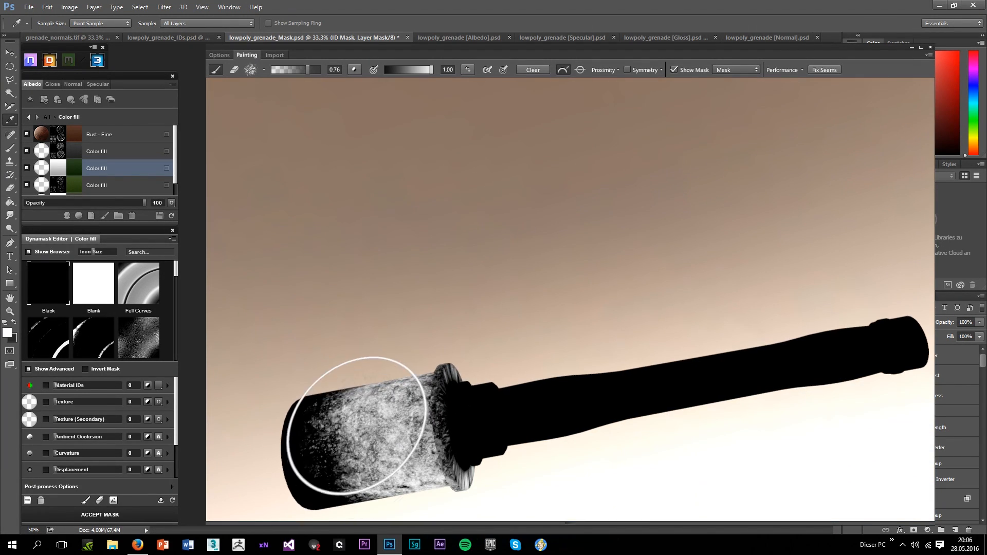
pyautogui.press('m')
pyautogui.moveTo(451, 322); pyautogui.dragTo(461, 181)
# Darken the color of the dark green fill
pyautogui.click(124, 183)
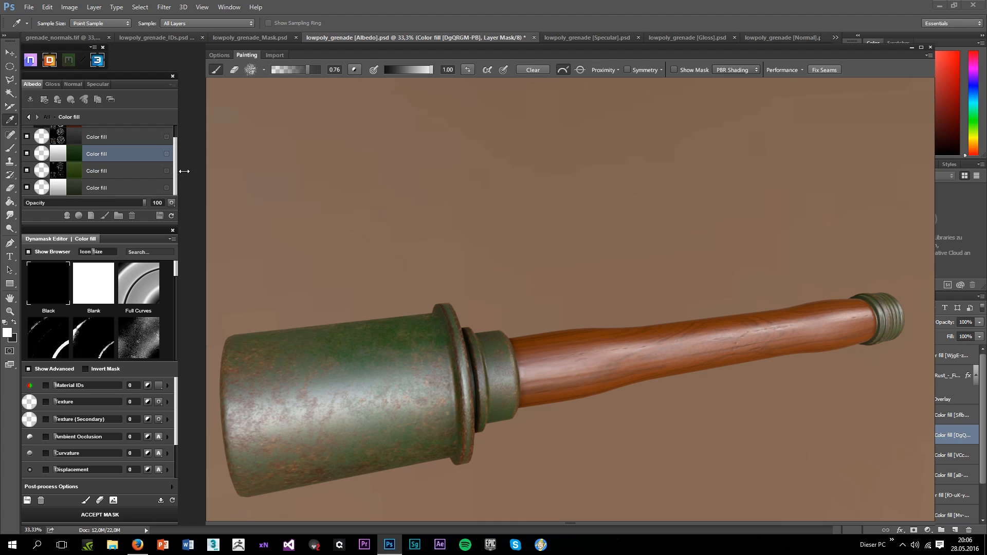
pyautogui.click(77, 156)
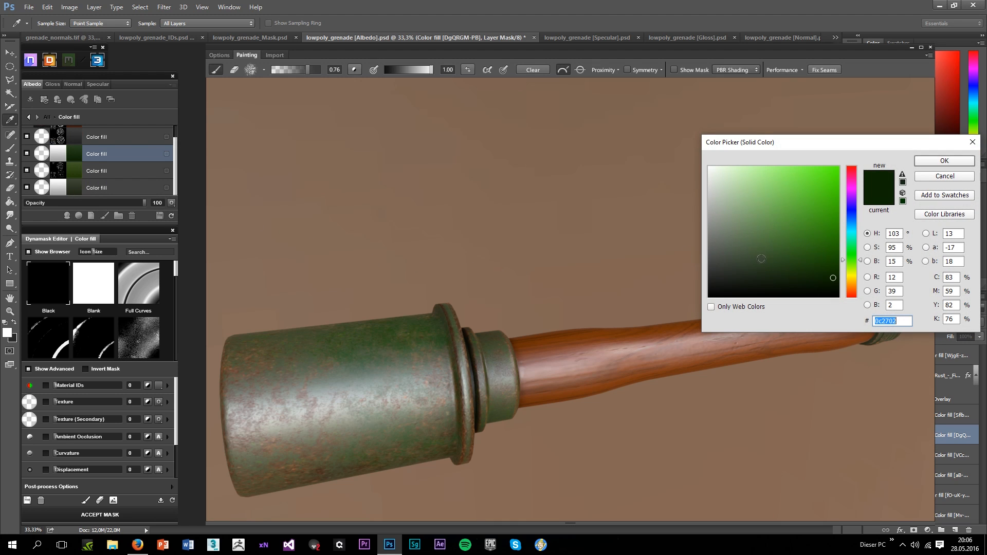
pyautogui.click(931, 162)
# Brush more dark green onto the grenade head, its rim and the collar beside the handle
pyautogui.moveTo(608, 199)
pyautogui.mouseDown()
pyautogui.moveTo(514, 239)
pyautogui.moveTo(430, 297)
pyautogui.moveTo(432, 284)
pyautogui.mouseUp()
pyautogui.scroll(3, 432, 298)
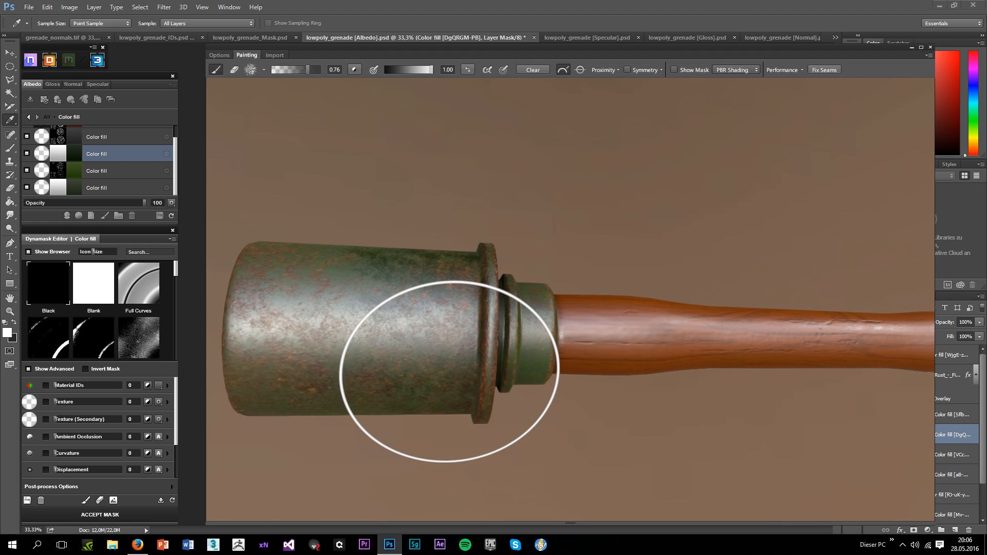
pyautogui.moveTo(451, 231); pyautogui.dragTo(434, 398)
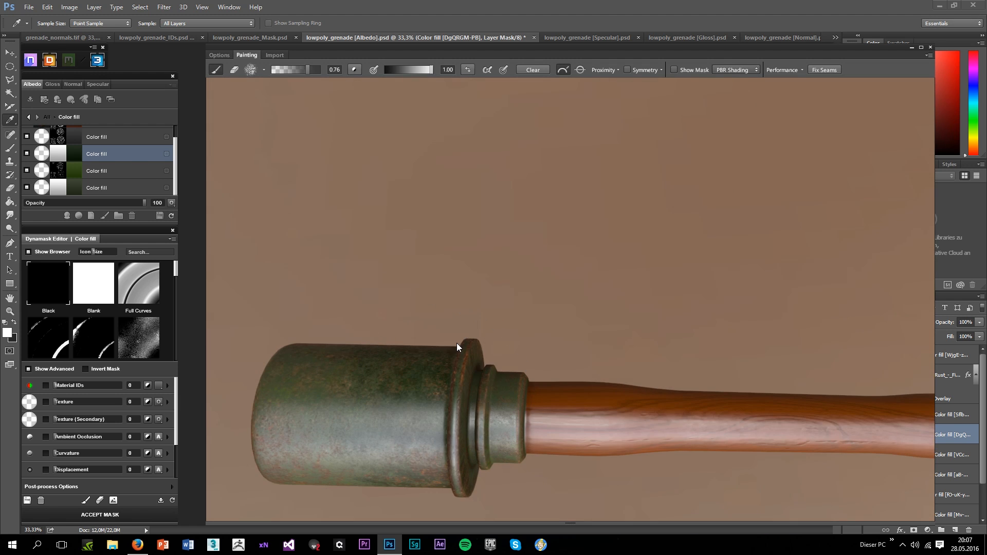
pyautogui.scroll(-2, 457, 348)
pyautogui.moveTo(457, 347)
pyautogui.mouseDown()
pyautogui.moveTo(489, 377)
pyautogui.moveTo(480, 406)
pyautogui.mouseUp()
pyautogui.moveTo(492, 320); pyautogui.dragTo(546, 339)
pyautogui.scroll(3, 498, 375)
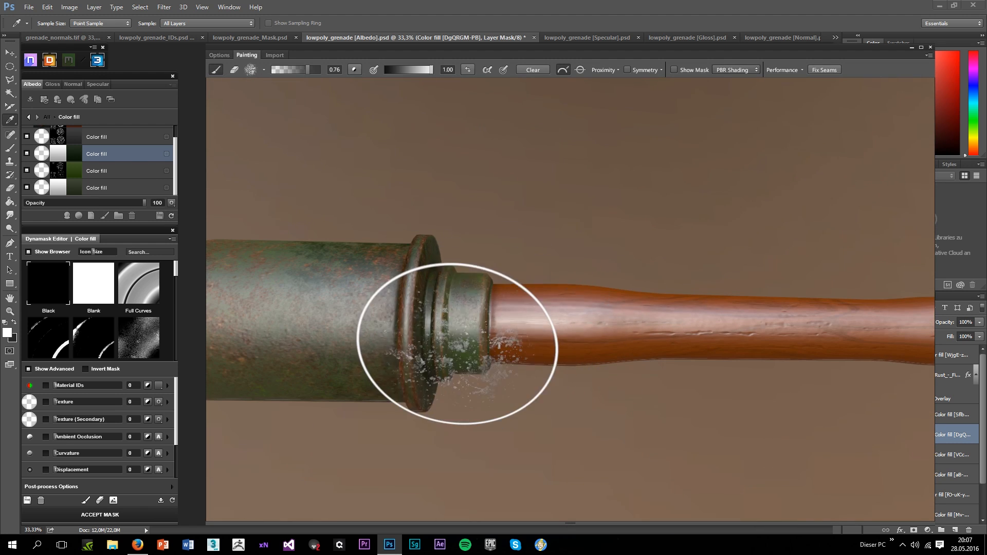
pyautogui.moveTo(458, 322); pyautogui.dragTo(395, 379)
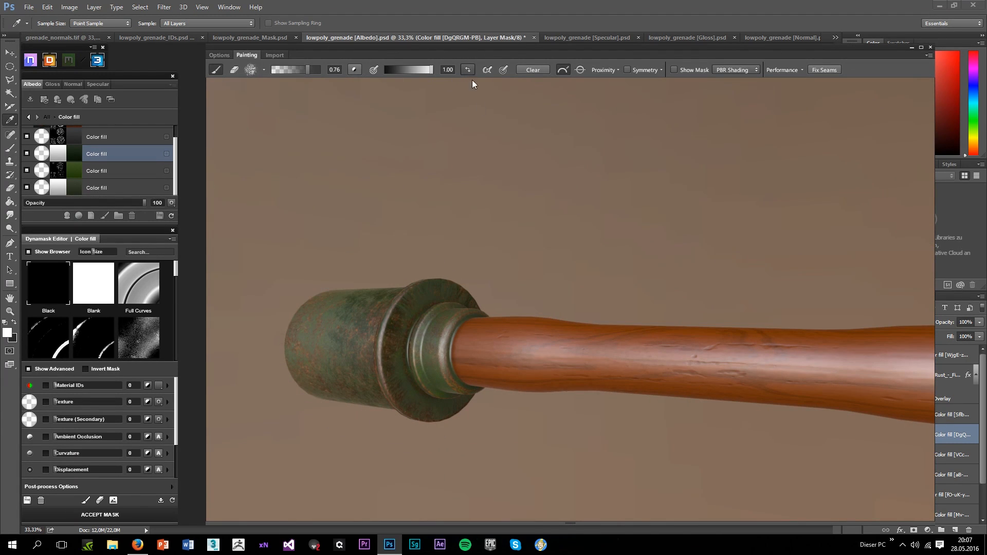
# Break up the dark green on the collar, rim and head by painting the mask with value 0.00
pyautogui.scroll(2, 435, 328)
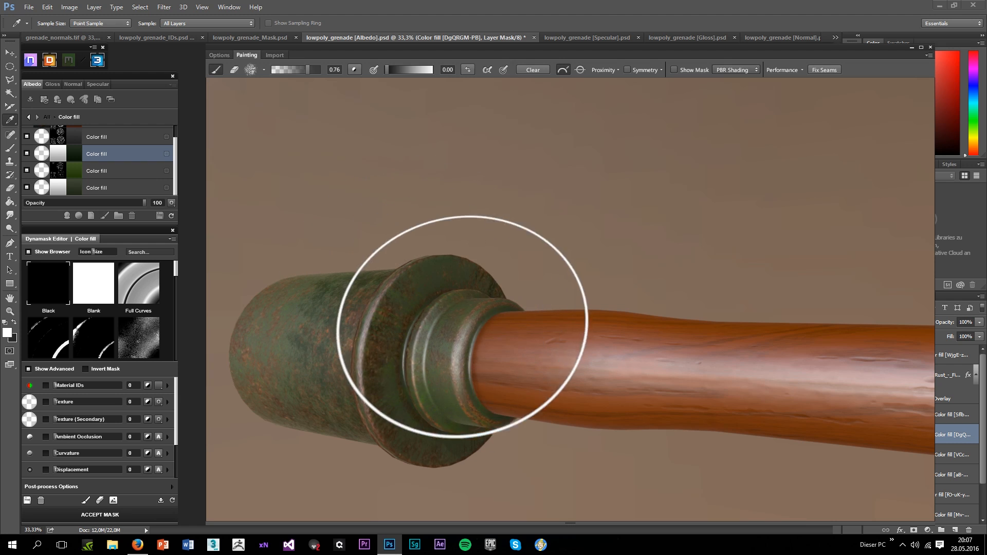
pyautogui.scroll(-2, 458, 372)
pyautogui.moveTo(458, 372)
pyautogui.mouseDown()
pyautogui.moveTo(363, 418)
pyautogui.moveTo(331, 410)
pyautogui.moveTo(400, 402)
pyautogui.moveTo(448, 363)
pyautogui.mouseUp()
pyautogui.scroll(3, 447, 364)
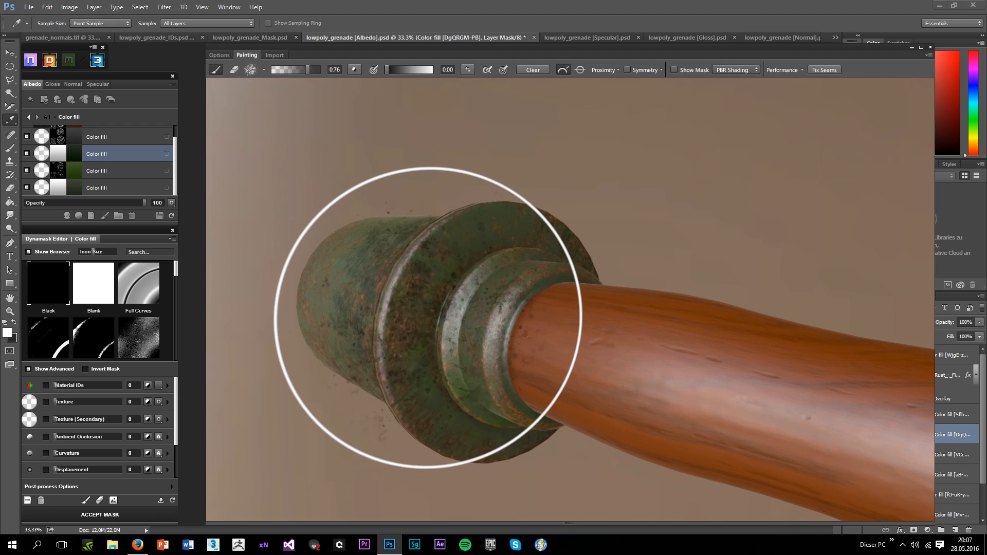
pyautogui.scroll(-2, 446, 330)
pyautogui.moveTo(445, 330)
pyautogui.mouseDown()
pyautogui.moveTo(507, 363)
pyautogui.moveTo(542, 298)
pyautogui.moveTo(495, 281)
pyautogui.mouseUp()
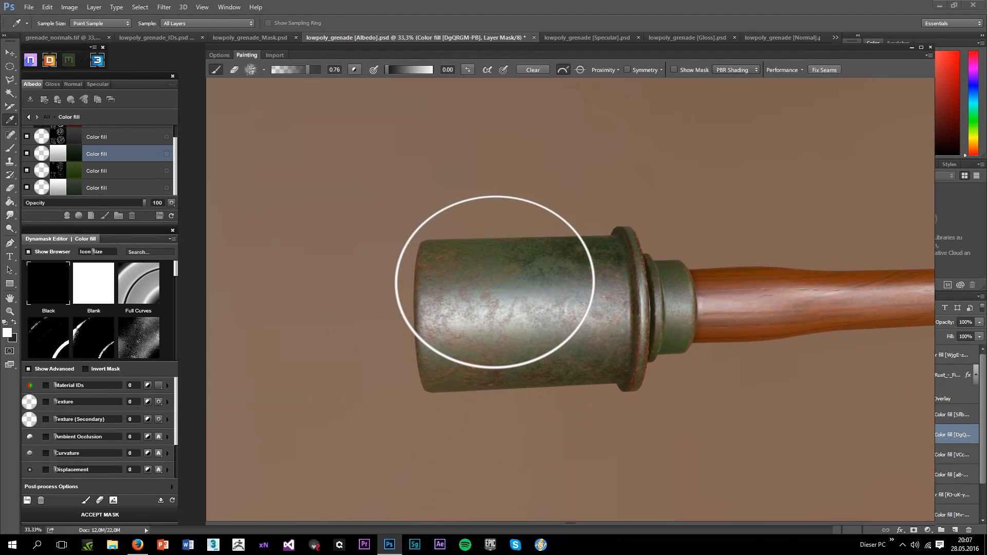
pyautogui.moveTo(484, 358); pyautogui.dragTo(462, 451)
pyautogui.moveTo(499, 292); pyautogui.dragTo(513, 222)
pyautogui.scroll(-2, 526, 271)
pyautogui.moveTo(526, 273); pyautogui.dragTo(465, 451)
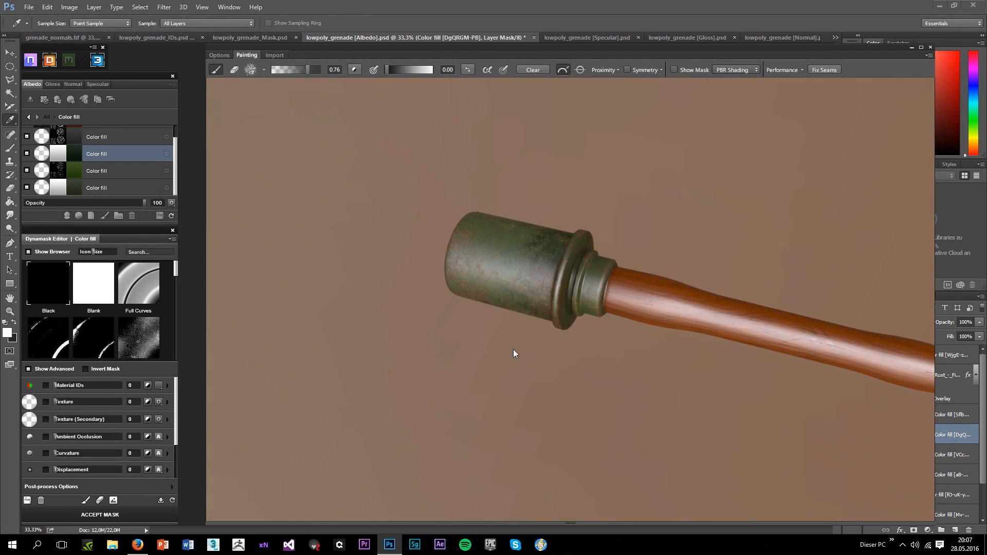
pyautogui.scroll(2, 525, 253)
pyautogui.moveTo(534, 244); pyautogui.dragTo(536, 306)
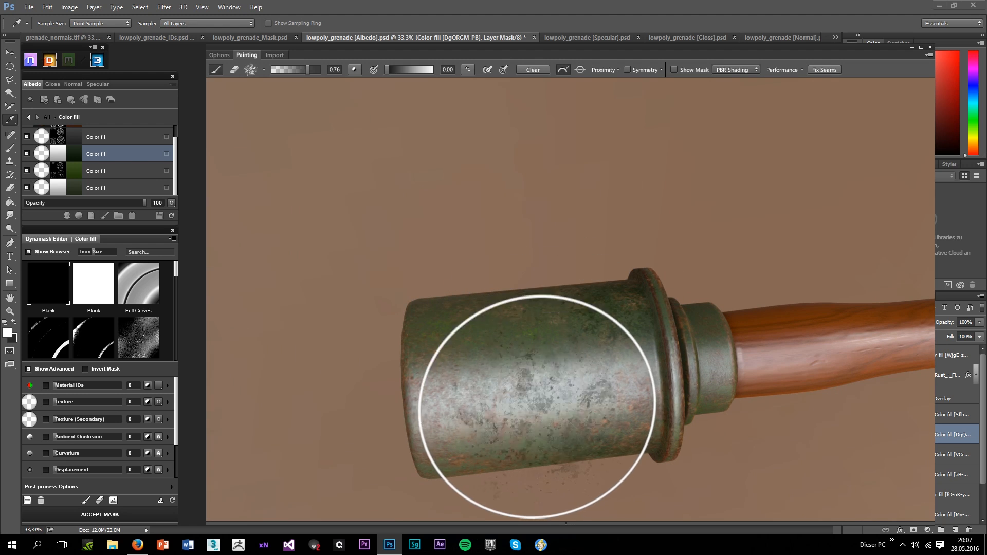
pyautogui.moveTo(529, 409)
pyautogui.mouseDown()
pyautogui.moveTo(504, 233)
pyautogui.moveTo(507, 286)
pyautogui.moveTo(511, 264)
pyautogui.moveTo(566, 341)
pyautogui.moveTo(528, 219)
pyautogui.moveTo(568, 422)
pyautogui.mouseUp()
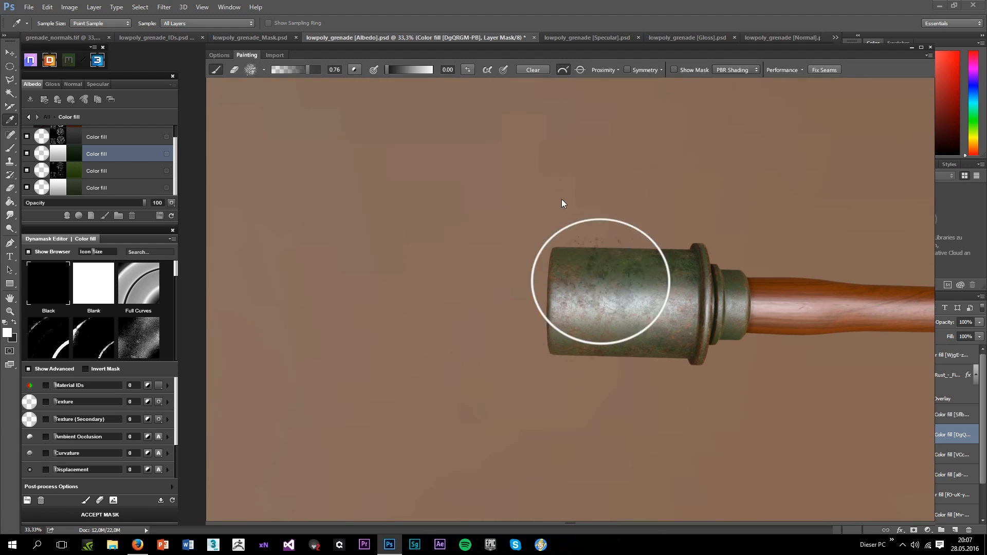
# Restore the mask paint value to 1.00 and add dark green patches around the head's sides and rim
pyautogui.click(467, 68)
pyautogui.scroll(2, 644, 302)
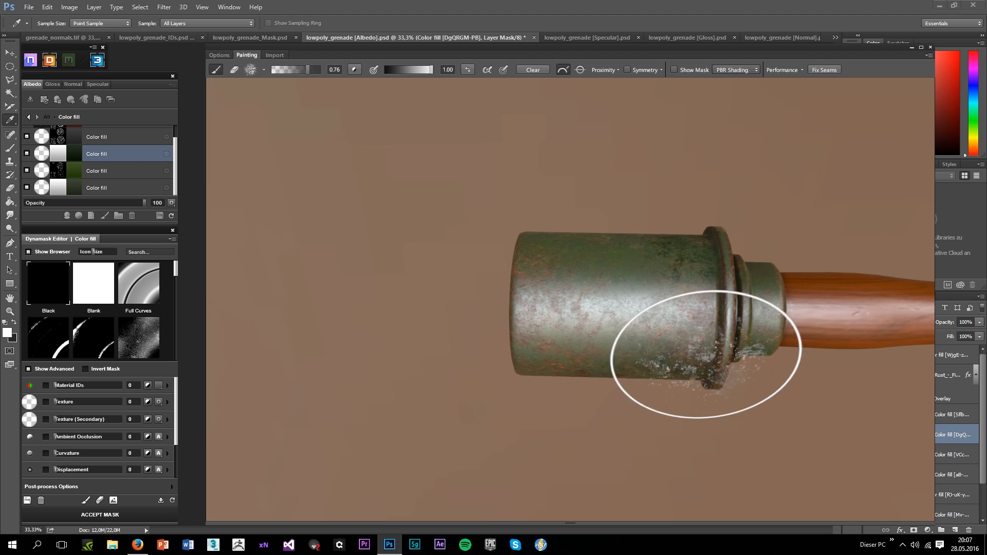
pyautogui.moveTo(691, 337)
pyautogui.mouseDown()
pyautogui.moveTo(659, 277)
pyautogui.moveTo(638, 270)
pyautogui.mouseUp()
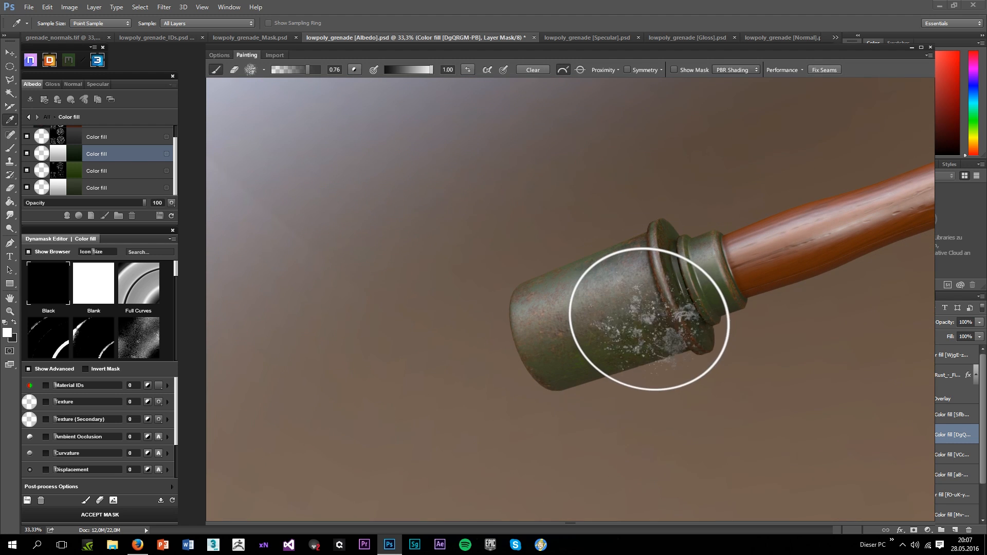
pyautogui.moveTo(646, 320)
pyautogui.mouseDown()
pyautogui.moveTo(682, 340)
pyautogui.moveTo(500, 377)
pyautogui.moveTo(566, 344)
pyautogui.moveTo(761, 319)
pyautogui.mouseUp()
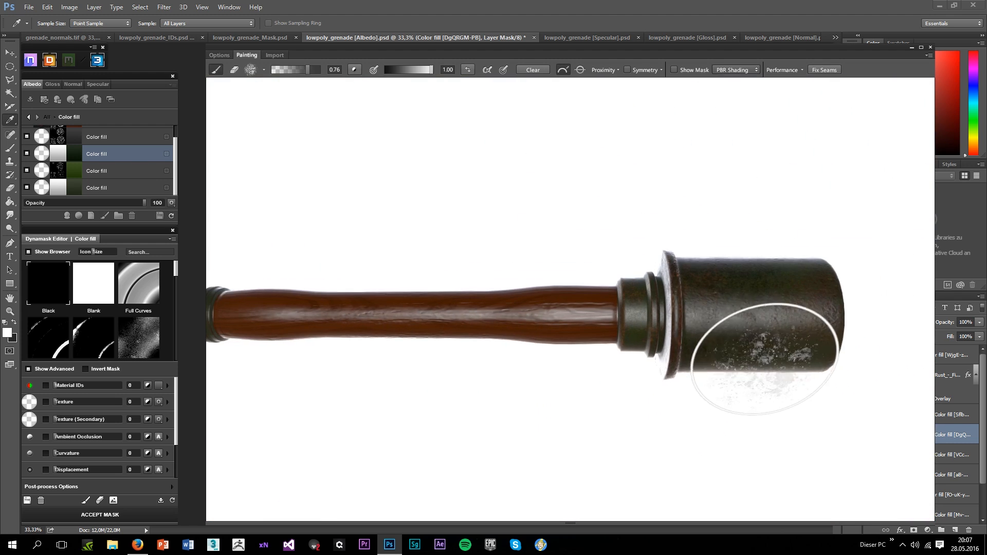
pyautogui.scroll(2, 683, 323)
pyautogui.scroll(-2, 712, 271)
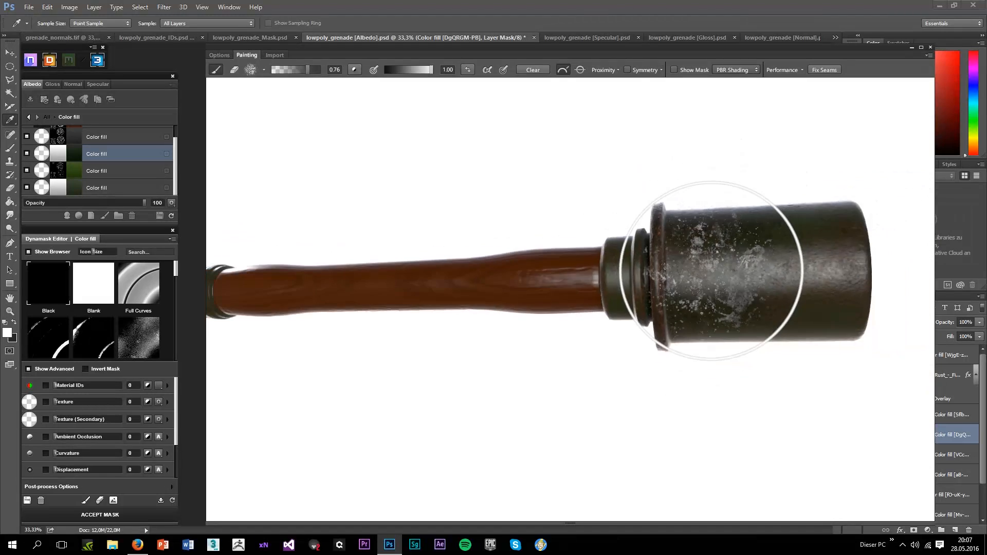
pyautogui.moveTo(713, 271)
pyautogui.mouseDown()
pyautogui.moveTo(495, 365)
pyautogui.moveTo(502, 313)
pyautogui.moveTo(579, 350)
pyautogui.moveTo(562, 302)
pyautogui.mouseUp()
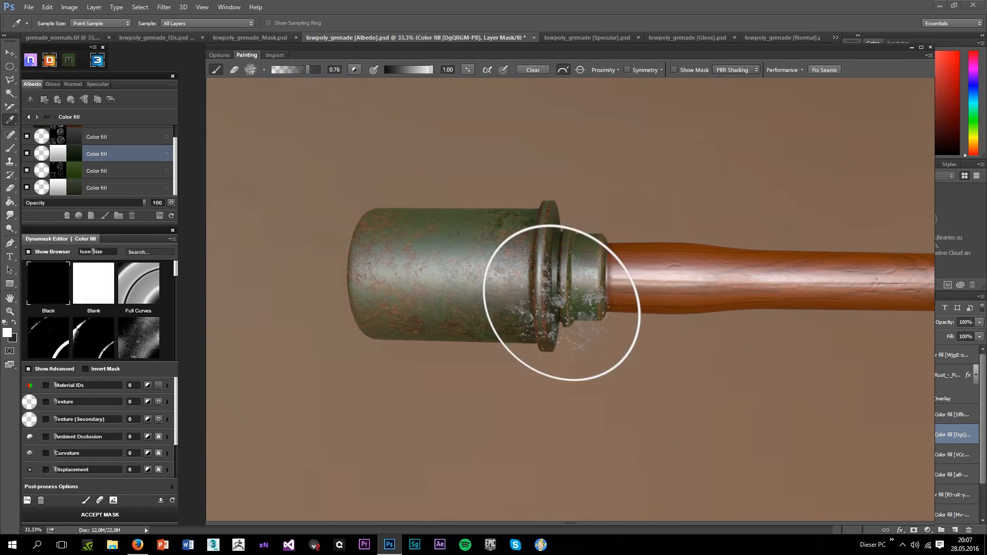
# Set the dark green fill's color to #091f01
pyautogui.click(76, 153)
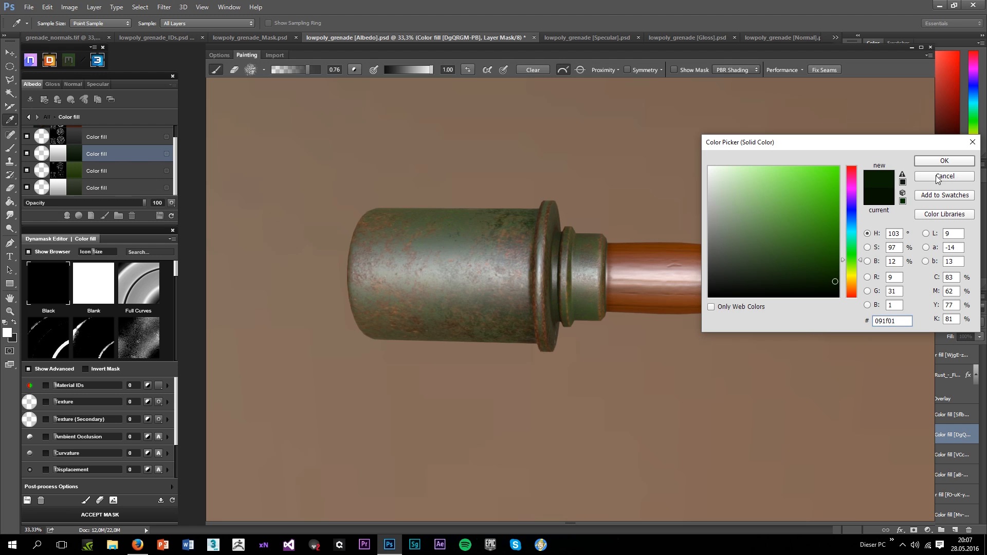
pyautogui.click(932, 164)
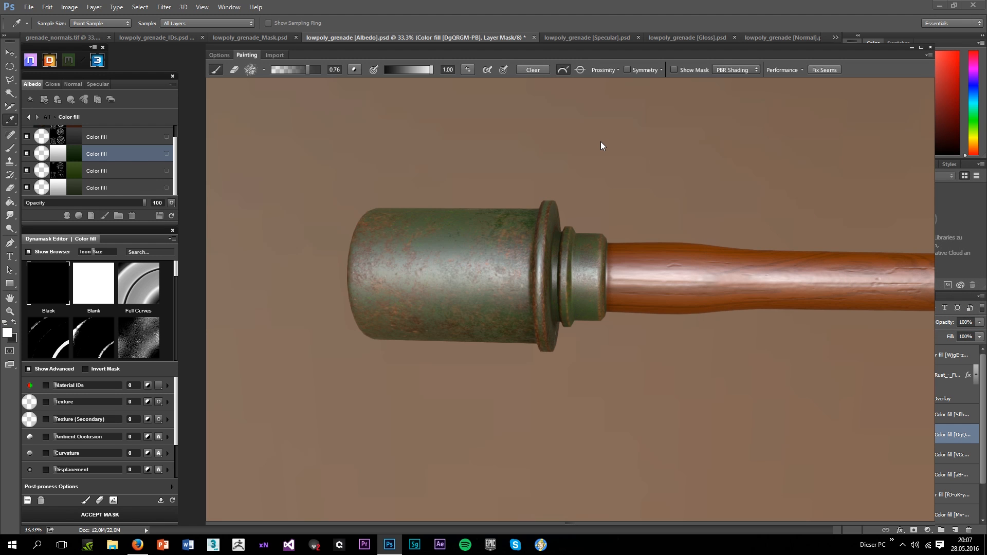
pyautogui.moveTo(597, 149)
pyautogui.mouseDown()
pyautogui.moveTo(586, 308)
pyautogui.moveTo(603, 371)
pyautogui.moveTo(529, 234)
pyautogui.moveTo(526, 307)
pyautogui.moveTo(582, 353)
pyautogui.moveTo(648, 237)
pyautogui.mouseUp()
# Touch up the dark green around the rim and collar, using mask value 1.00 to add and 0.00 to thin it
pyautogui.scroll(3, 653, 275)
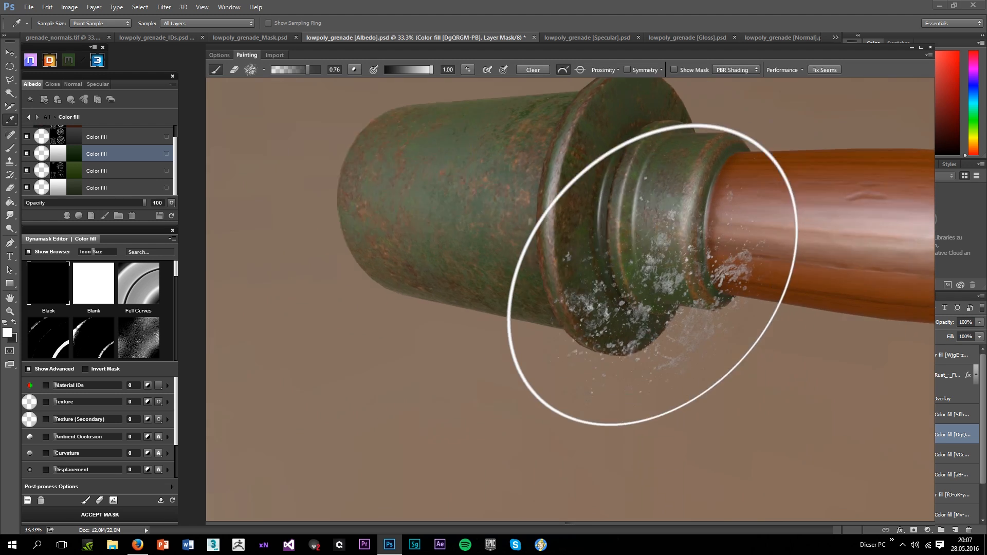
pyautogui.scroll(-2, 653, 275)
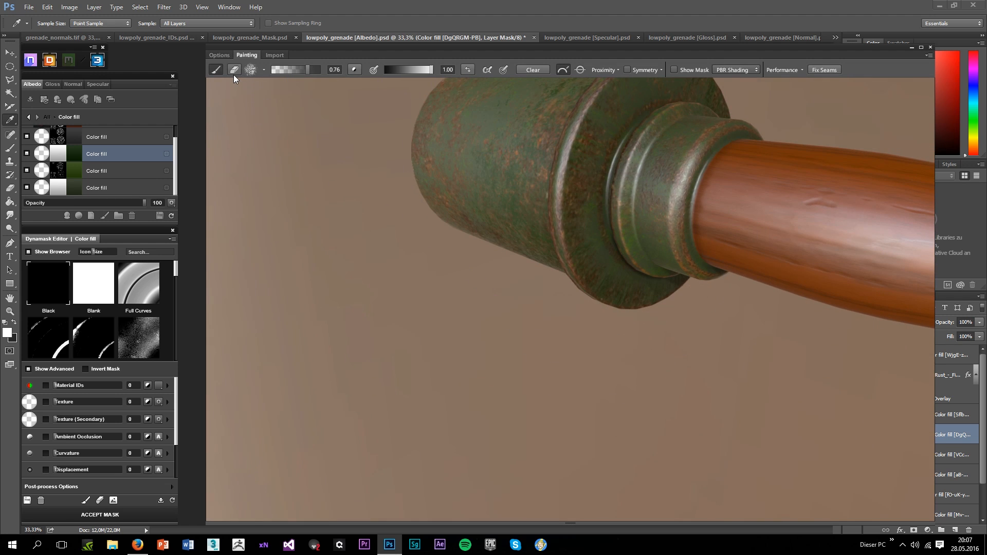
pyautogui.click(468, 70)
pyautogui.moveTo(504, 200)
pyautogui.mouseDown()
pyautogui.moveTo(540, 218)
pyautogui.moveTo(612, 298)
pyautogui.mouseUp()
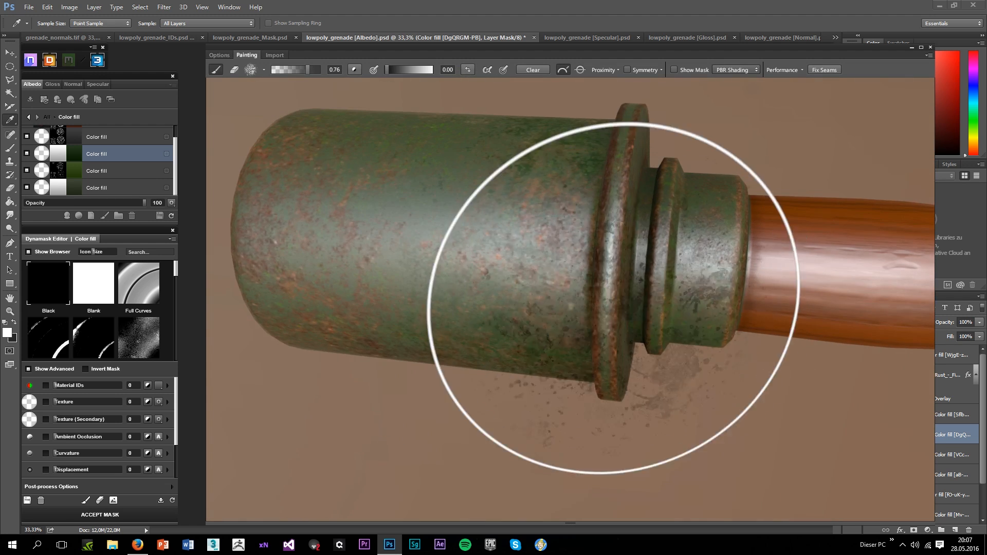
pyautogui.scroll(-2, 609, 300)
pyautogui.moveTo(464, 304)
pyautogui.mouseDown()
pyautogui.moveTo(513, 414)
pyautogui.moveTo(460, 348)
pyautogui.moveTo(559, 253)
pyautogui.moveTo(586, 210)
pyautogui.moveTo(630, 298)
pyautogui.moveTo(672, 206)
pyautogui.moveTo(628, 258)
pyautogui.moveTo(738, 326)
pyautogui.moveTo(690, 418)
pyautogui.moveTo(692, 443)
pyautogui.moveTo(628, 337)
pyautogui.moveTo(639, 325)
pyautogui.moveTo(732, 398)
pyautogui.moveTo(736, 421)
pyautogui.moveTo(707, 425)
pyautogui.moveTo(575, 375)
pyautogui.moveTo(629, 411)
pyautogui.moveTo(612, 474)
pyautogui.moveTo(472, 411)
pyautogui.moveTo(416, 450)
pyautogui.moveTo(505, 370)
pyautogui.mouseUp()
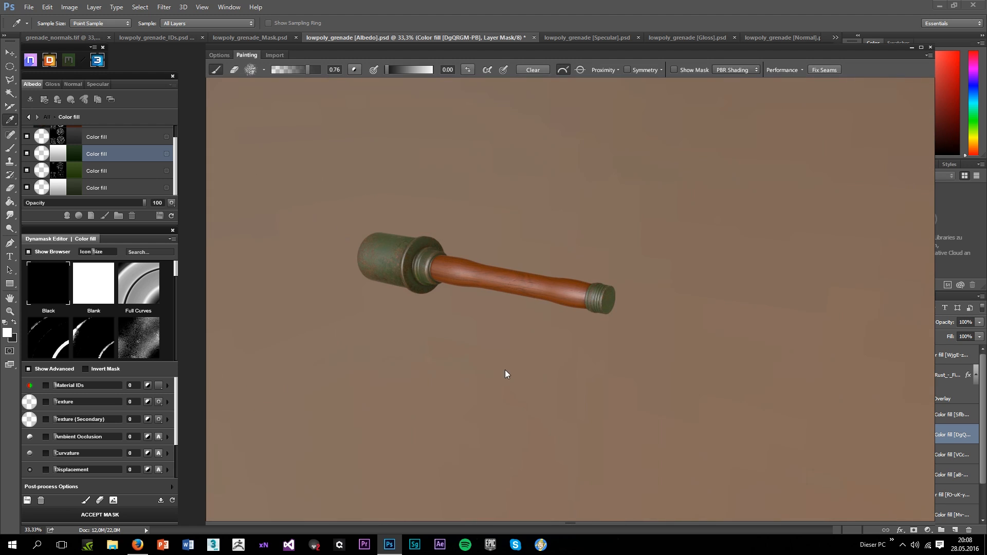
# Brush dark green with mask value 1.00 onto the grooved metal cap at the end of the handle
pyautogui.scroll(8, 505, 369)
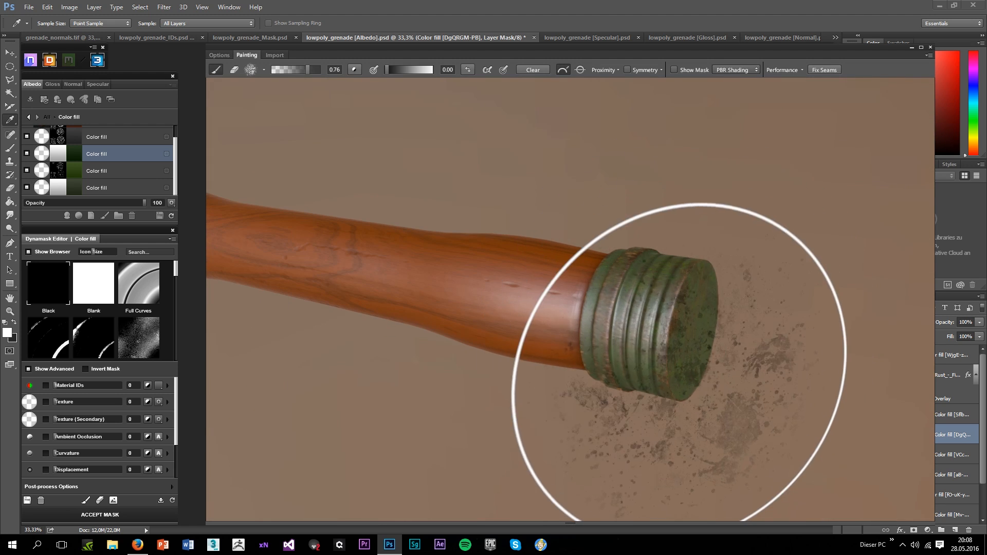
pyautogui.click(468, 70)
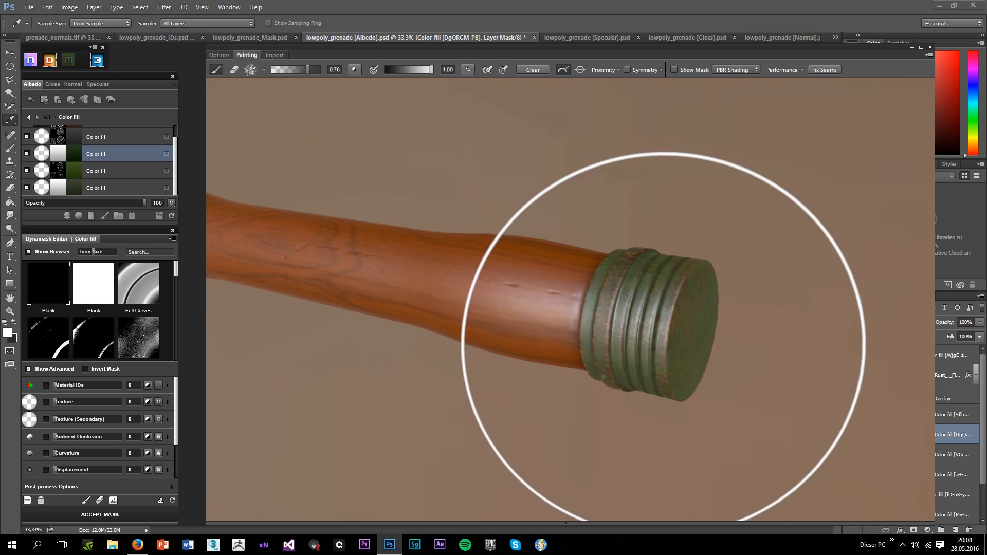
pyautogui.moveTo(664, 353)
pyautogui.mouseDown()
pyautogui.moveTo(611, 385)
pyautogui.moveTo(588, 382)
pyautogui.mouseUp()
pyautogui.scroll(-5, 289, 254)
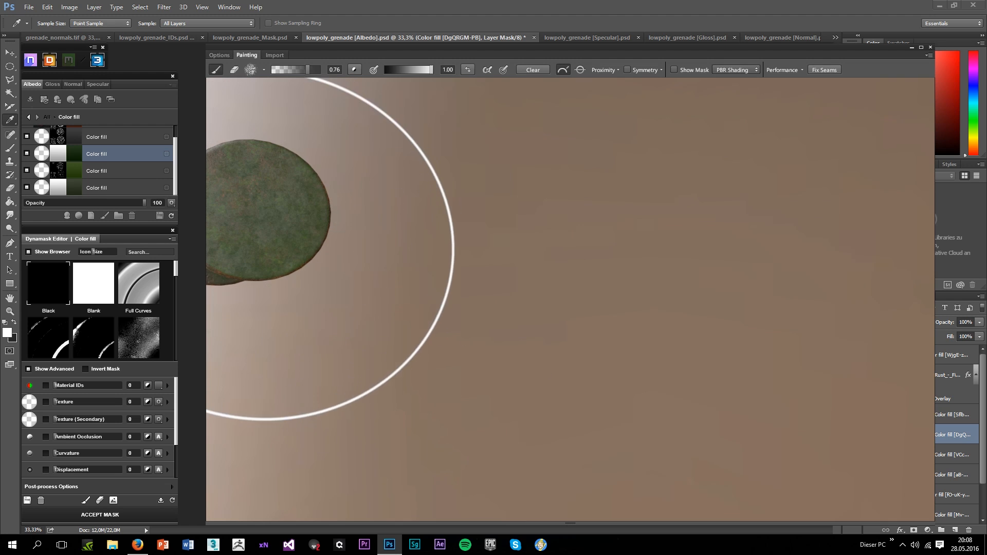
pyautogui.moveTo(434, 294)
pyautogui.mouseDown()
pyautogui.moveTo(464, 379)
pyautogui.moveTo(445, 377)
pyautogui.moveTo(522, 379)
pyautogui.moveTo(582, 299)
pyautogui.moveTo(495, 265)
pyautogui.moveTo(509, 369)
pyautogui.moveTo(628, 360)
pyautogui.moveTo(572, 323)
pyautogui.moveTo(706, 335)
pyautogui.moveTo(676, 295)
pyautogui.moveTo(766, 320)
pyautogui.moveTo(441, 275)
pyautogui.moveTo(627, 338)
pyautogui.mouseUp()
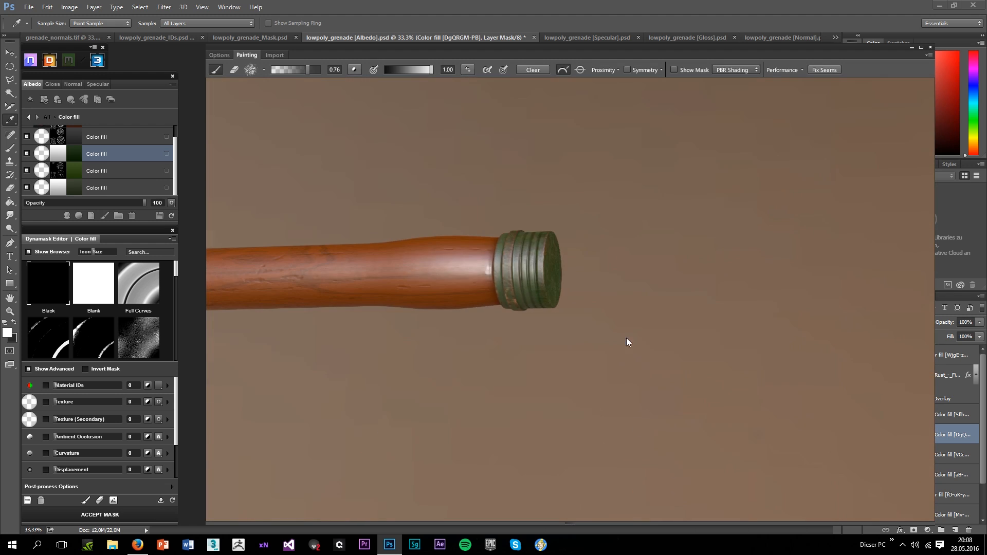
# Check the dark green paint from the end cap to the head and accept the fill's mask
pyautogui.moveTo(521, 284); pyautogui.dragTo(684, 376)
pyautogui.moveTo(458, 352)
pyautogui.mouseDown()
pyautogui.moveTo(490, 413)
pyautogui.moveTo(482, 472)
pyautogui.moveTo(480, 373)
pyautogui.moveTo(461, 356)
pyautogui.moveTo(533, 393)
pyautogui.moveTo(440, 371)
pyautogui.moveTo(442, 354)
pyautogui.moveTo(464, 379)
pyautogui.mouseUp()
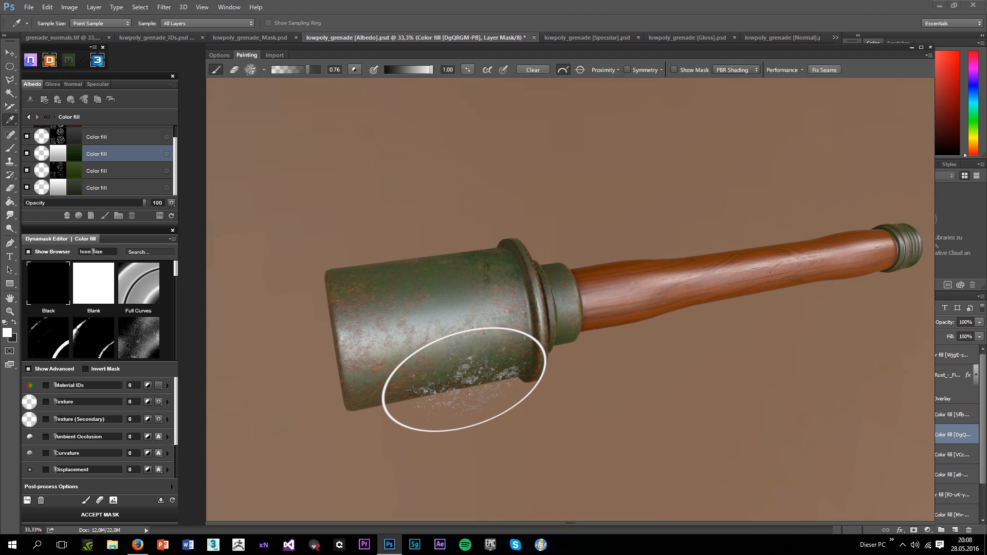
pyautogui.click(83, 515)
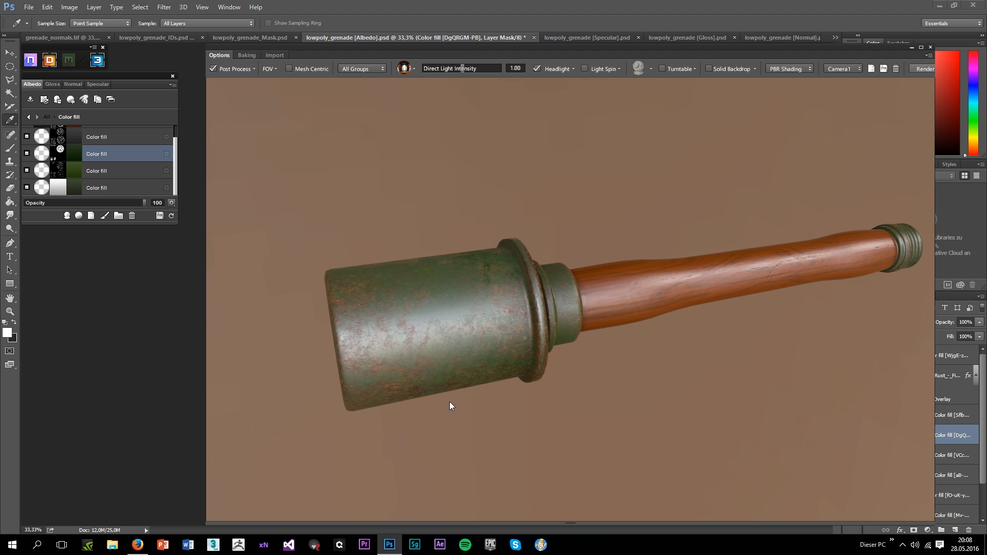
# Raise the dark green fill's gloss gradually to a light grey at about two thirds of the range, checking the head's reflections
pyautogui.moveTo(449, 402); pyautogui.dragTo(503, 441)
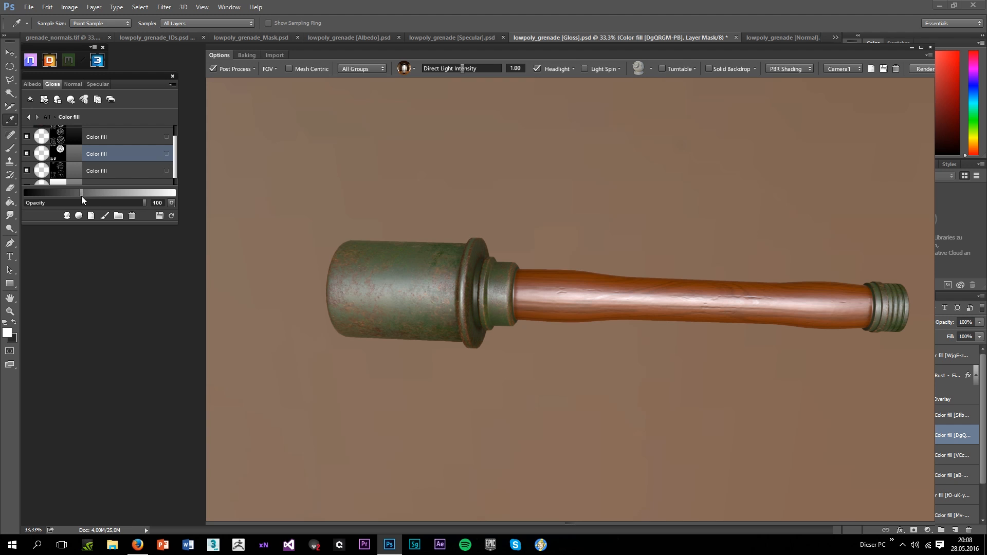
pyautogui.moveTo(82, 194); pyautogui.dragTo(96, 203)
pyautogui.scroll(3, 321, 297)
pyautogui.moveTo(353, 355); pyautogui.dragTo(308, 381)
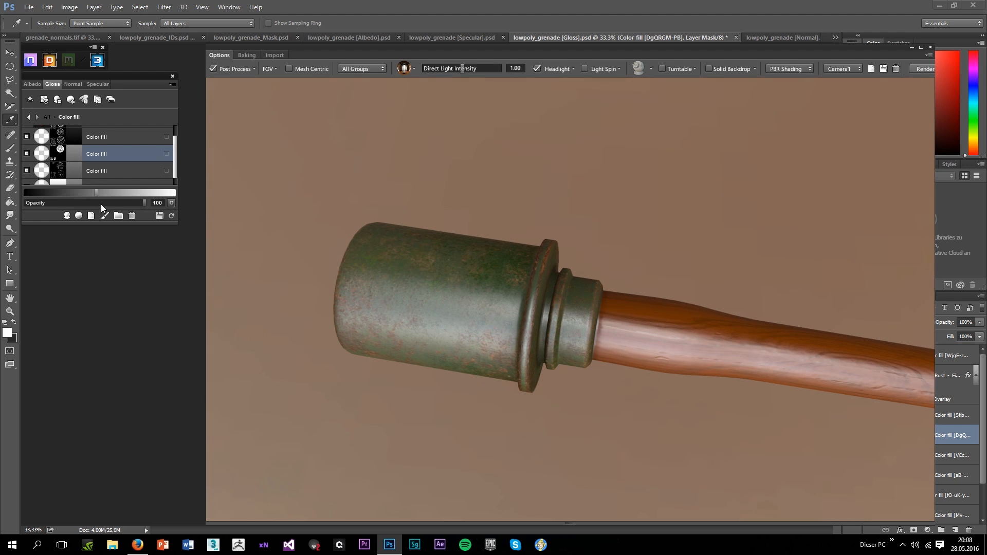
pyautogui.moveTo(102, 199); pyautogui.dragTo(112, 197)
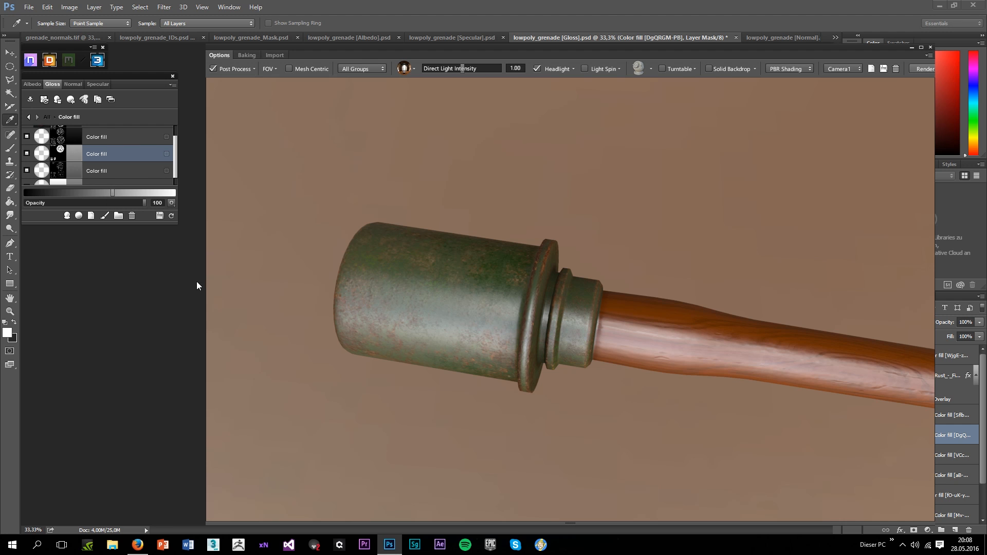
pyautogui.moveTo(321, 384); pyautogui.dragTo(351, 272)
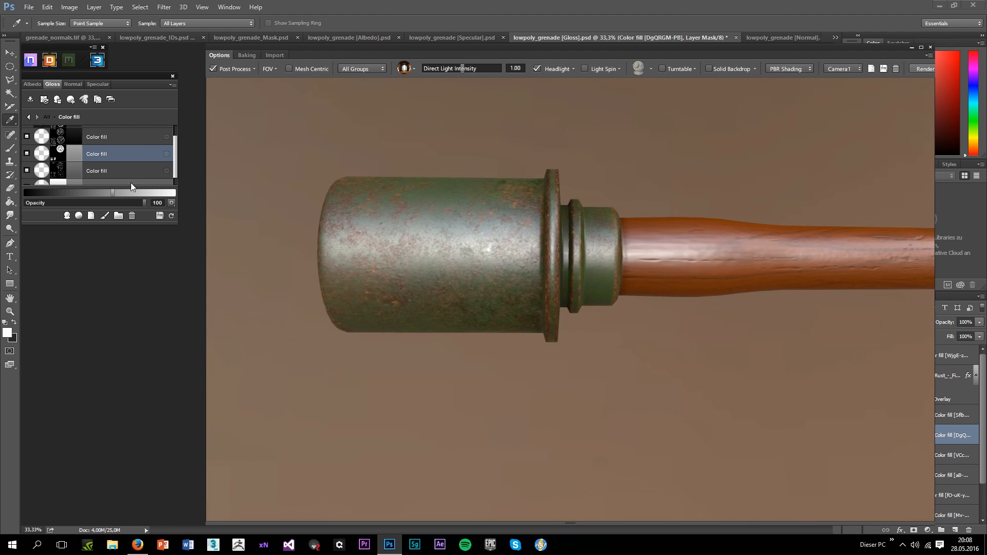
pyautogui.moveTo(115, 194); pyautogui.dragTo(123, 194)
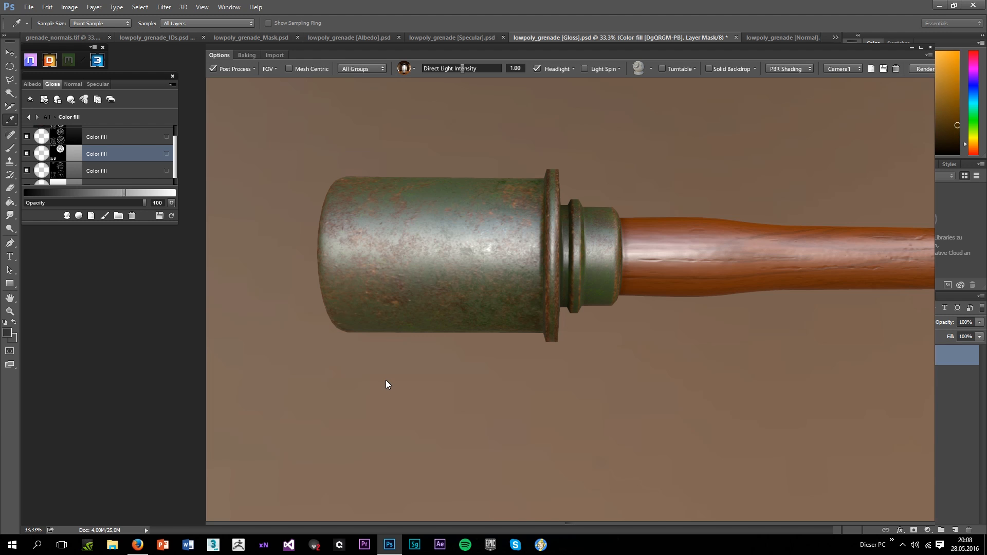
pyautogui.moveTo(385, 375); pyautogui.dragTo(422, 283)
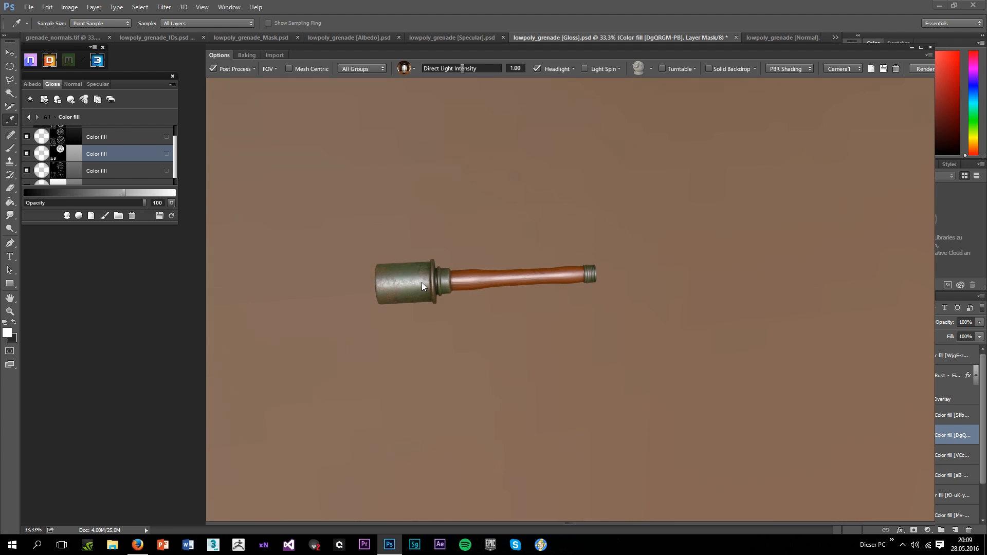
# Turn off the headlight and examine the metal head's shading from its end face and its side
pyautogui.scroll(5, 422, 283)
pyautogui.moveTo(418, 379); pyautogui.dragTo(518, 112)
pyautogui.click(547, 68)
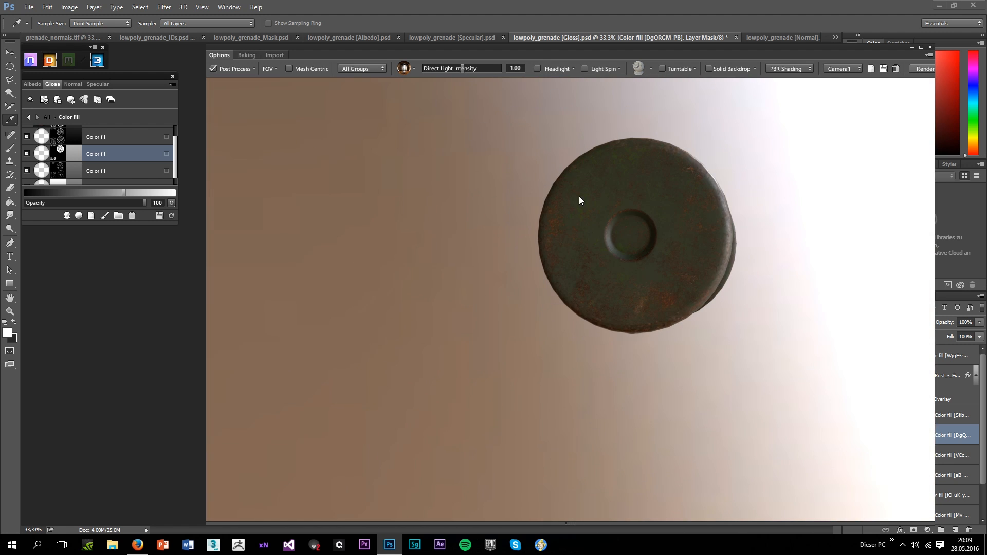
pyautogui.moveTo(580, 198); pyautogui.dragTo(507, 340)
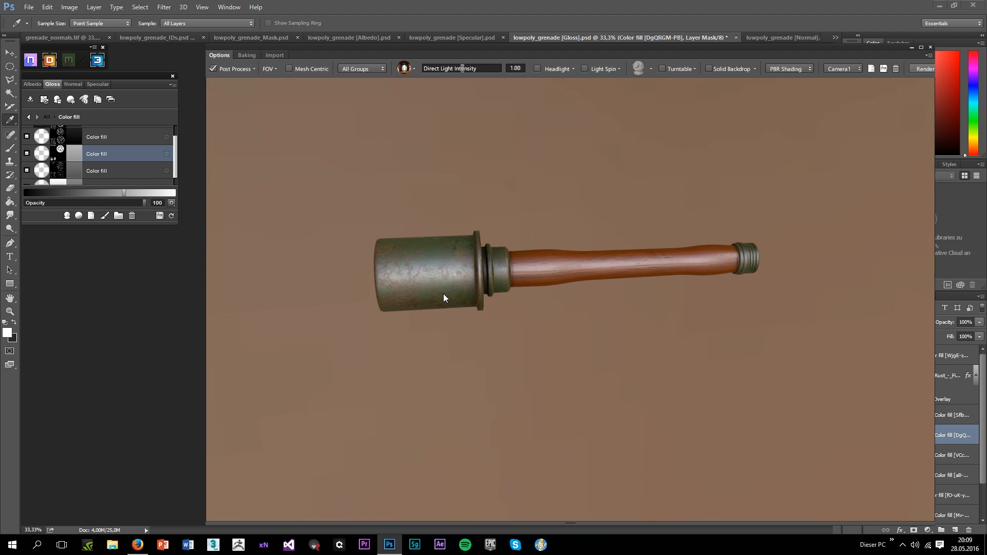
pyautogui.scroll(6, 443, 294)
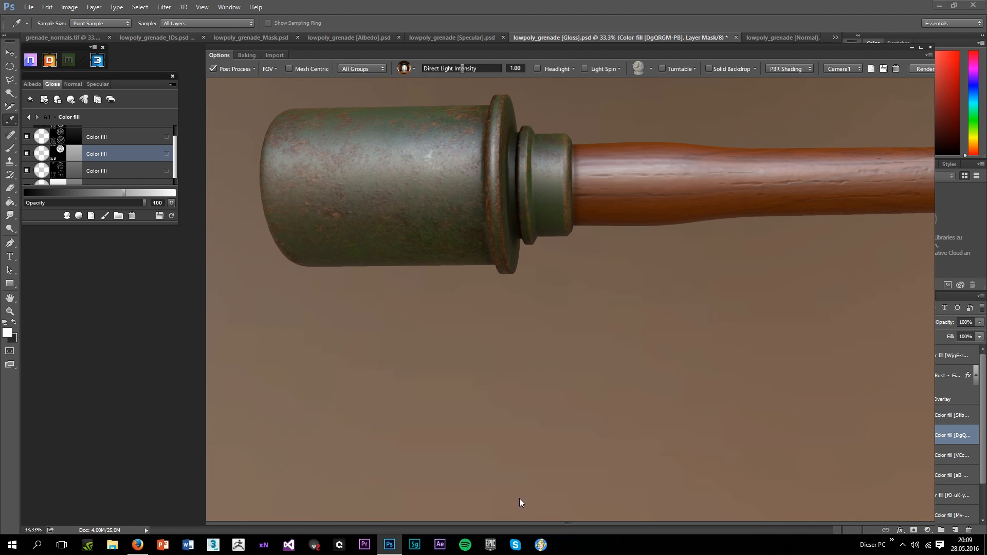
# Browse the grenade reference photos in project_files_grenade/refs from 1936 M24.jpg to m24early.jpg, and close the photo viewer
pyautogui.click(115, 546)
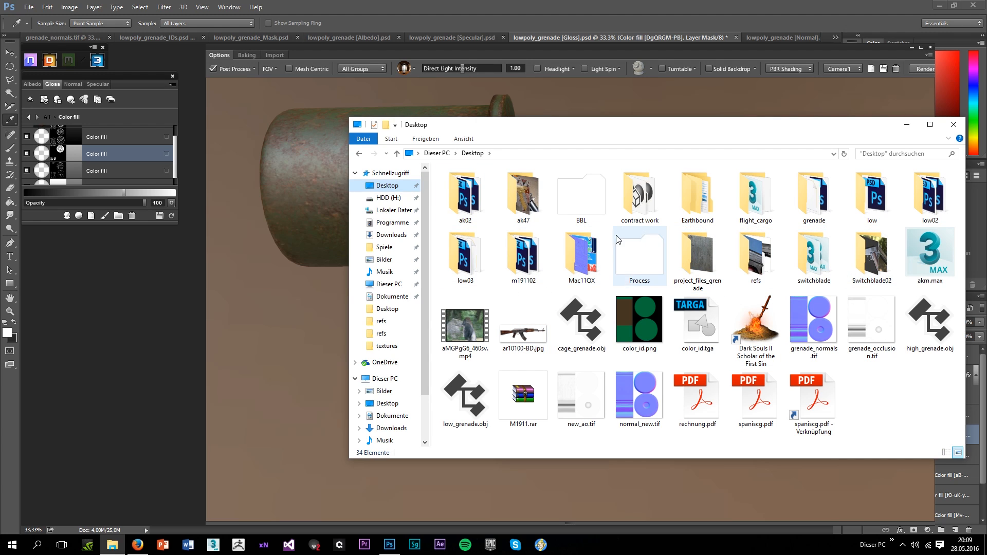
pyautogui.doubleClick(691, 267)
pyautogui.doubleClick(473, 189)
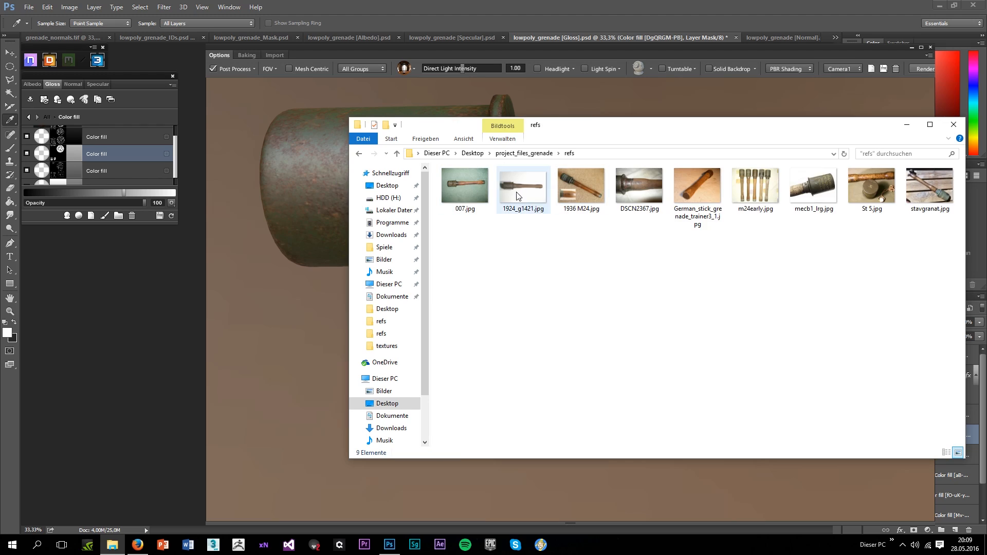
pyautogui.click(577, 187)
pyautogui.doubleClick(577, 185)
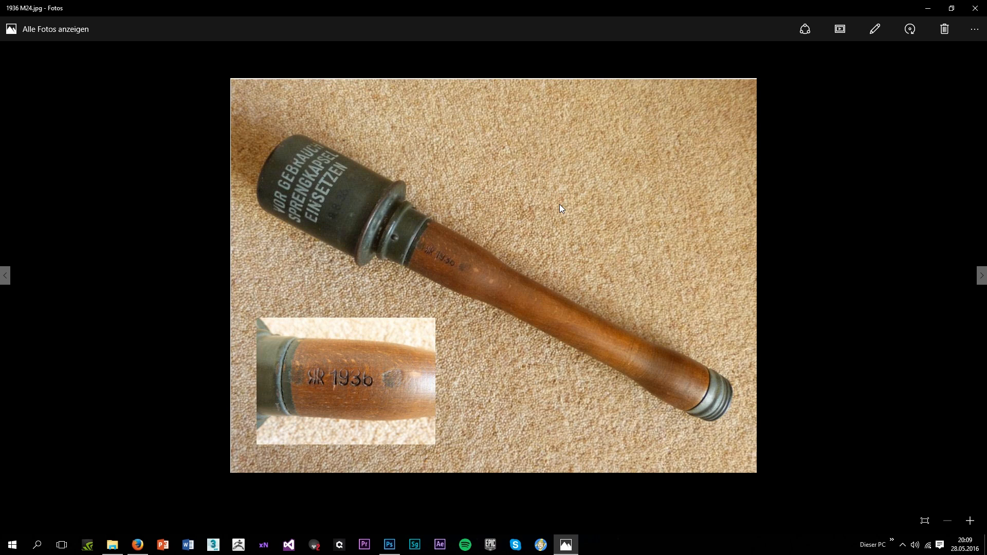
pyautogui.scroll(-3, 556, 217)
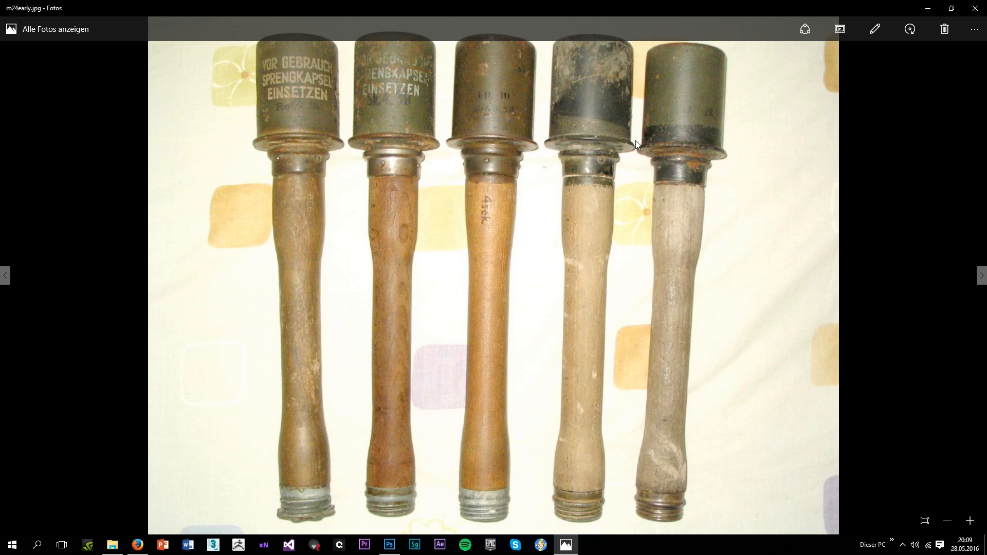
pyautogui.click(974, 8)
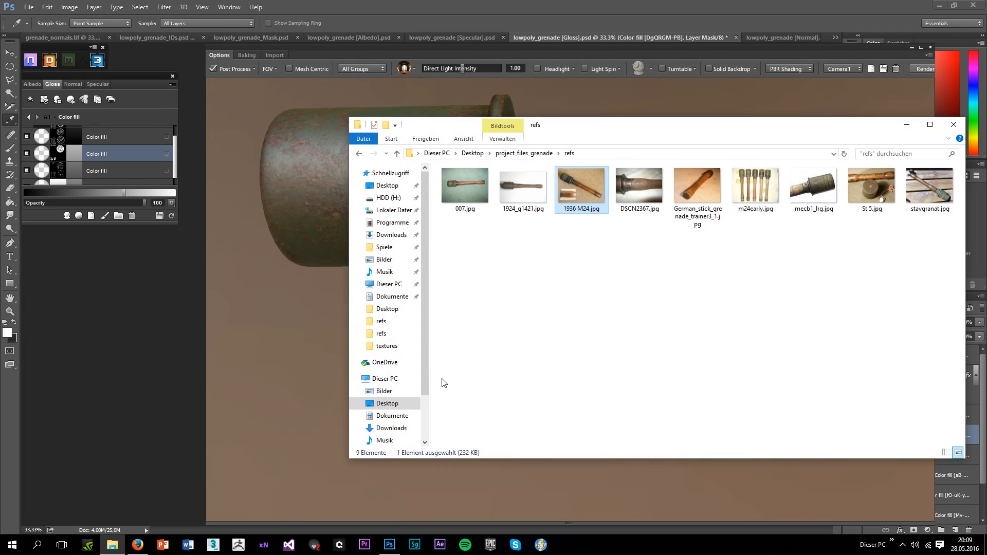
# Add a new color fill above the Rust - Fine layer and set its gloss to a light grey at about two thirds
pyautogui.click(337, 309)
pyautogui.scroll(-4, 452, 296)
pyautogui.moveTo(622, 352); pyautogui.dragTo(159, 279)
pyautogui.scroll(3, 527, 329)
pyautogui.scroll(1, 116, 153)
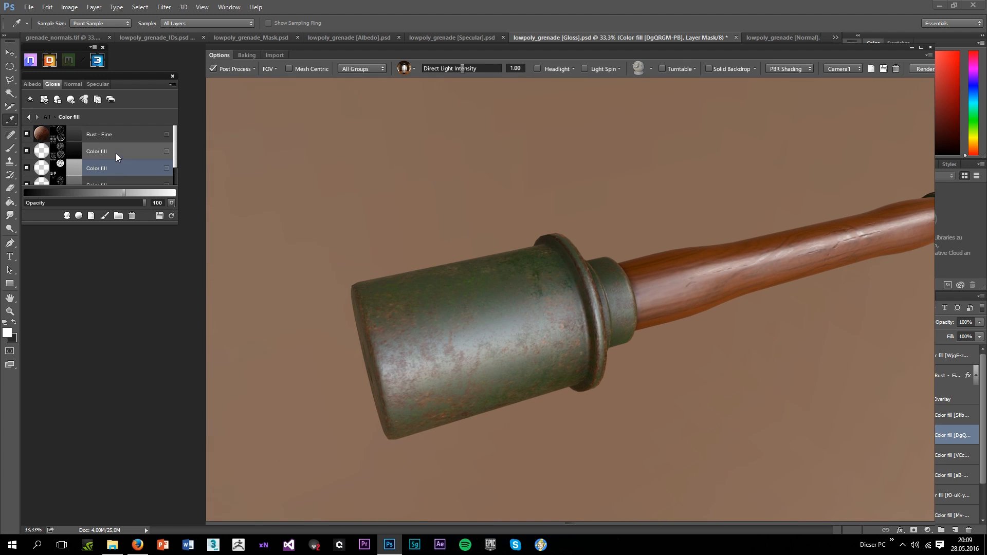
pyautogui.click(94, 138)
pyautogui.click(91, 215)
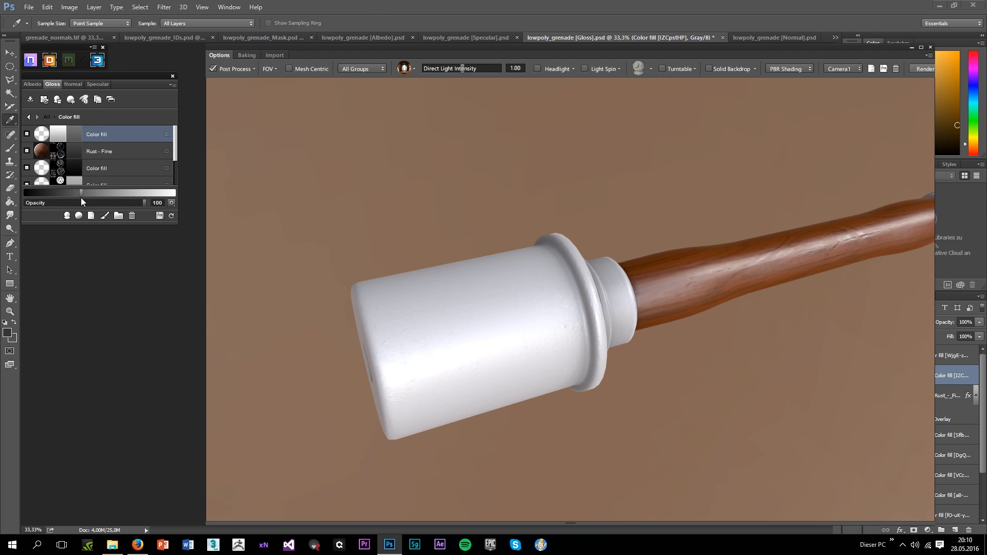
pyautogui.moveTo(82, 196); pyautogui.dragTo(17, 194)
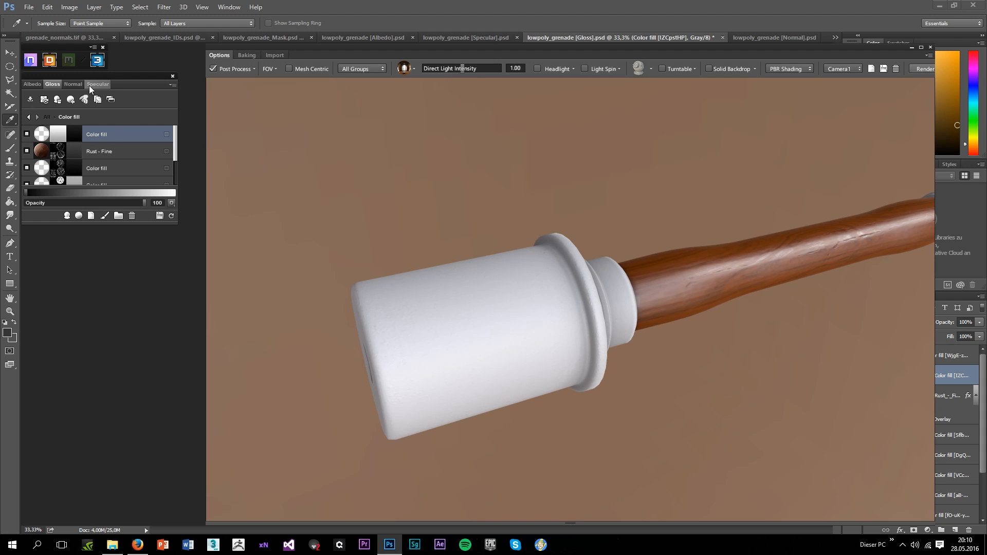
pyautogui.moveTo(81, 190); pyautogui.dragTo(124, 193)
# Set the new fill's opacity to 0 in the albedo and specular maps so it affects only gloss, and inspect the head
pyautogui.click(32, 83)
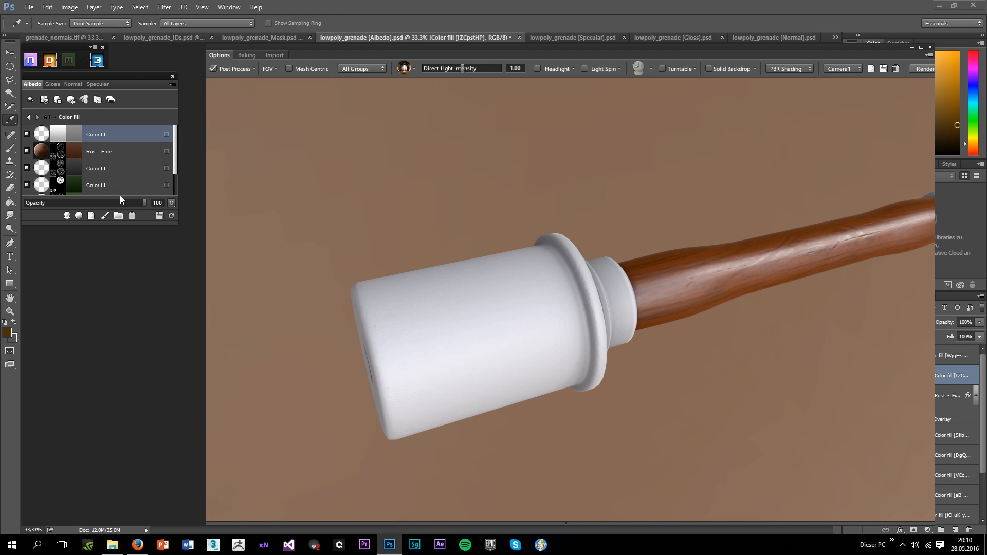
pyautogui.moveTo(139, 205); pyautogui.dragTo(24, 205)
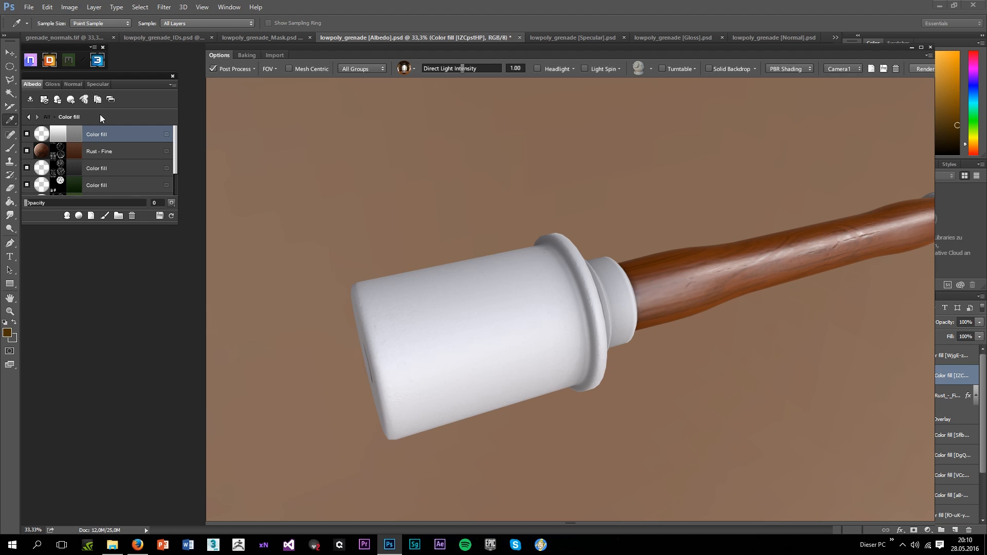
pyautogui.click(96, 85)
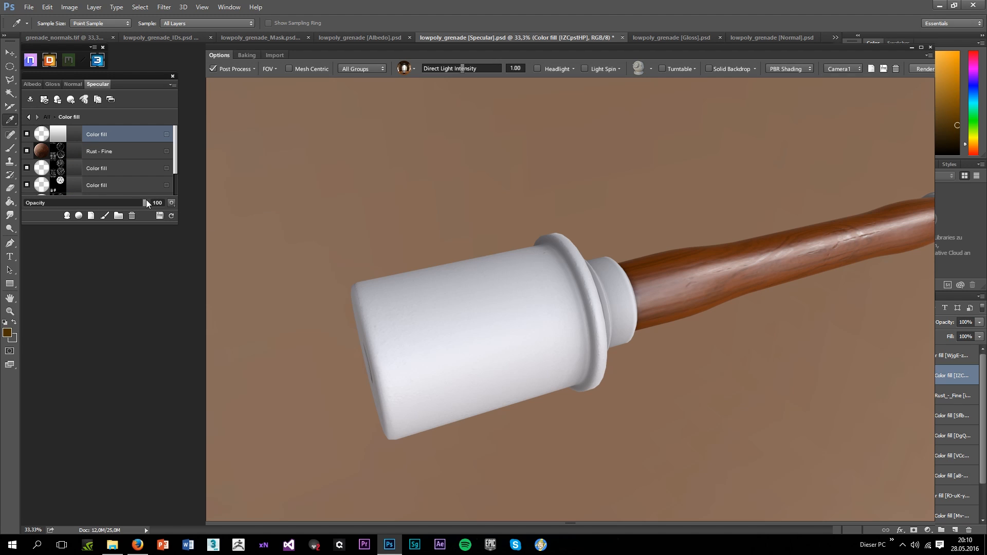
pyautogui.moveTo(147, 202); pyautogui.dragTo(20, 204)
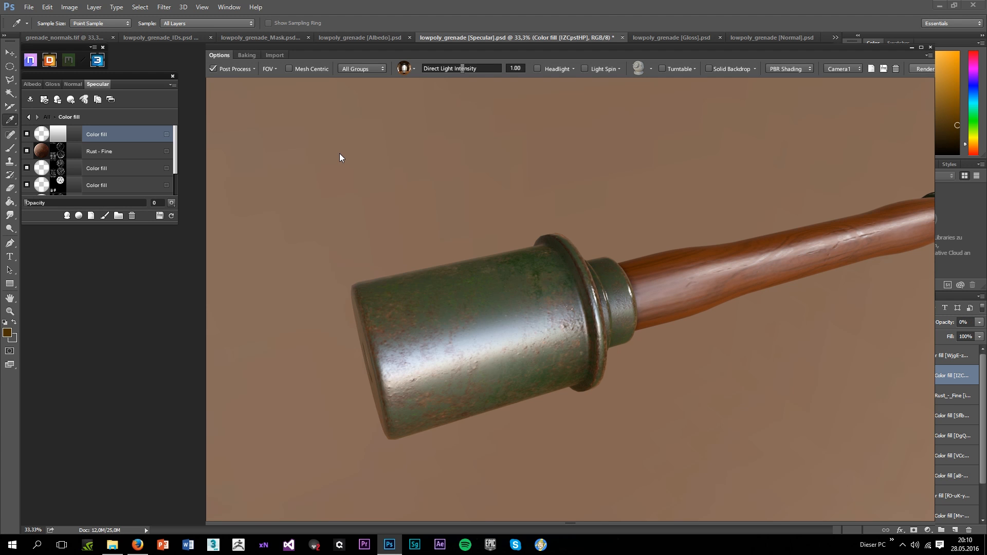
pyautogui.scroll(-3, 339, 153)
pyautogui.moveTo(380, 176); pyautogui.dragTo(355, 327)
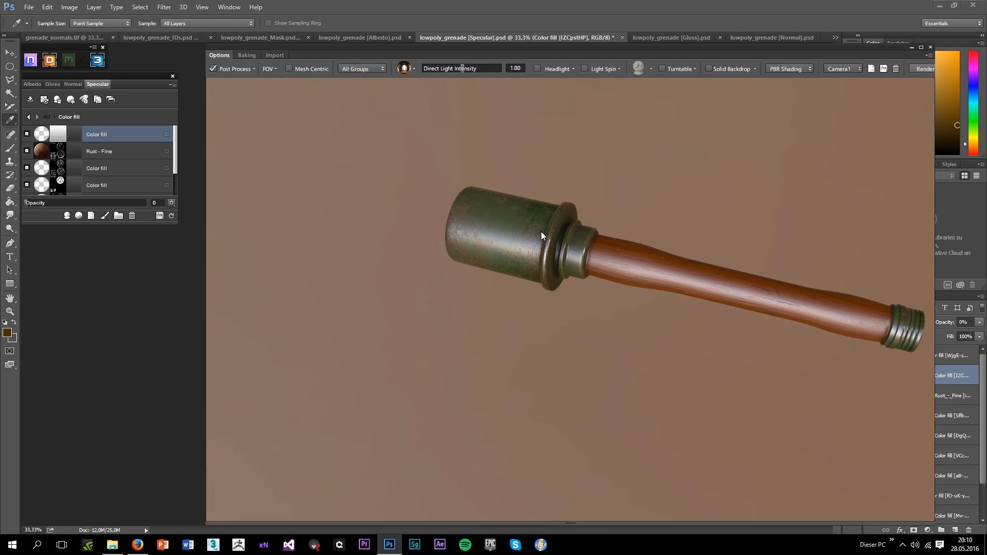
pyautogui.scroll(4, 544, 231)
pyautogui.moveTo(570, 236); pyautogui.dragTo(451, 262)
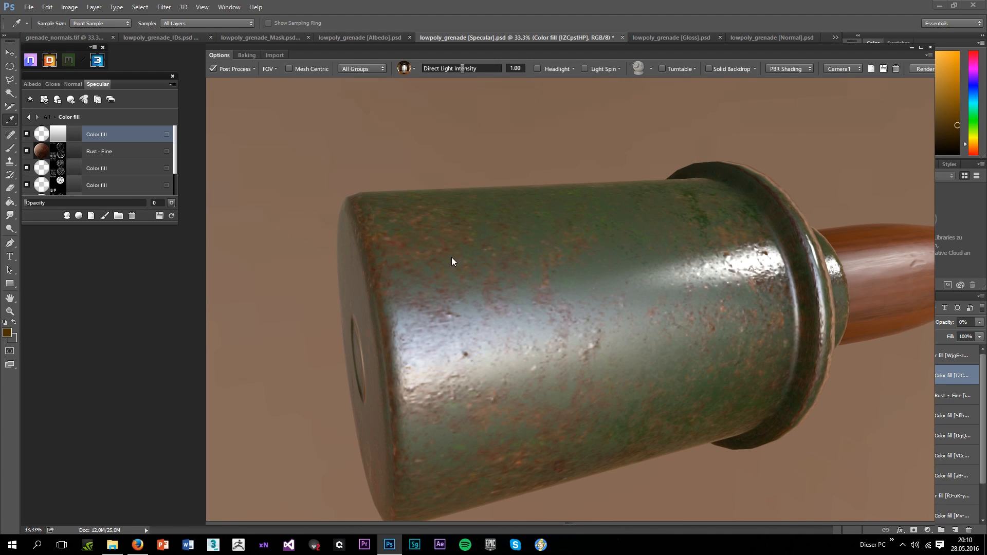
# Open the new gloss fill's mask for painting, starting from a black mask
pyautogui.click(53, 85)
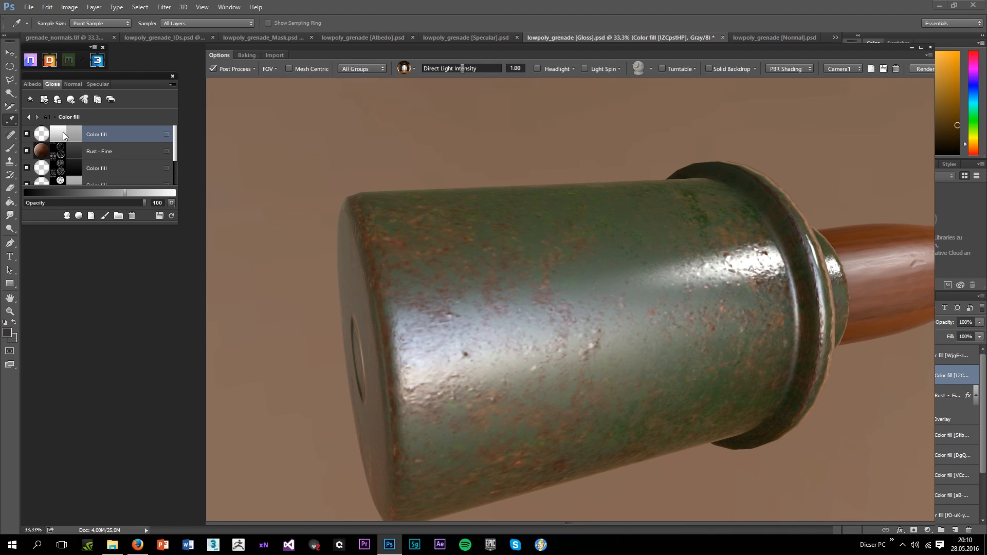
pyautogui.click(63, 134)
pyautogui.click(475, 313)
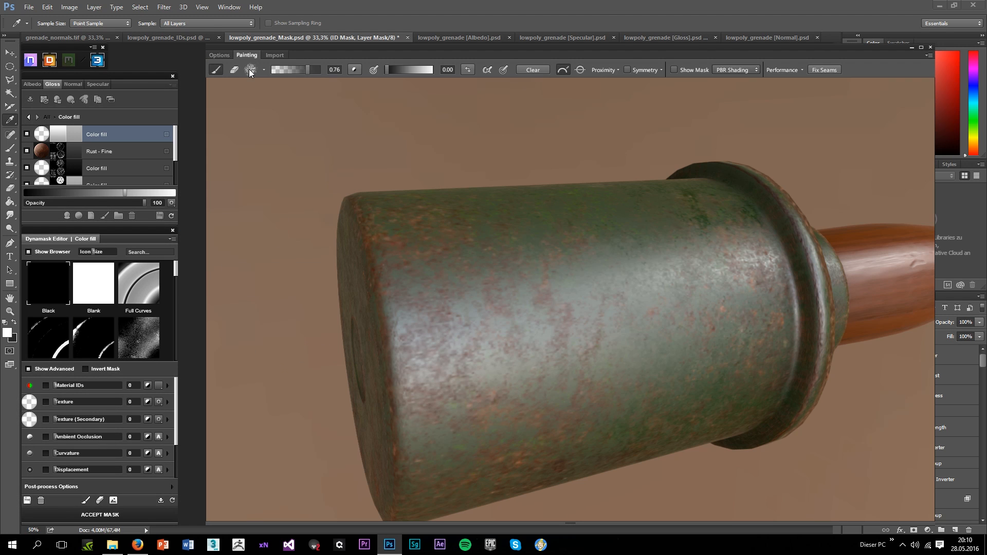
# Choose the scattered splatter brush from the Drops category and reduce its size to suit the head
pyautogui.click(250, 69)
pyautogui.click(442, 89)
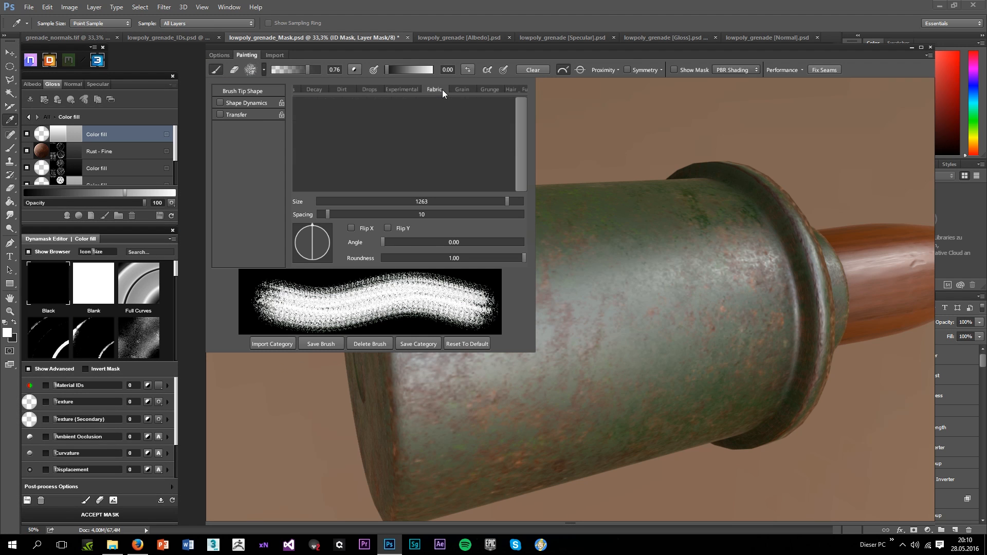
pyautogui.click(363, 91)
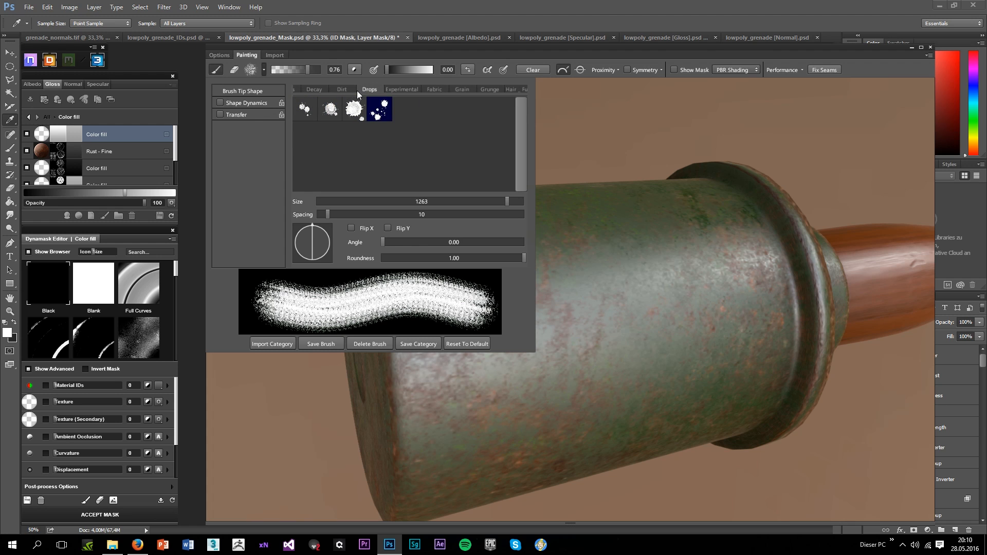
pyautogui.click(385, 113)
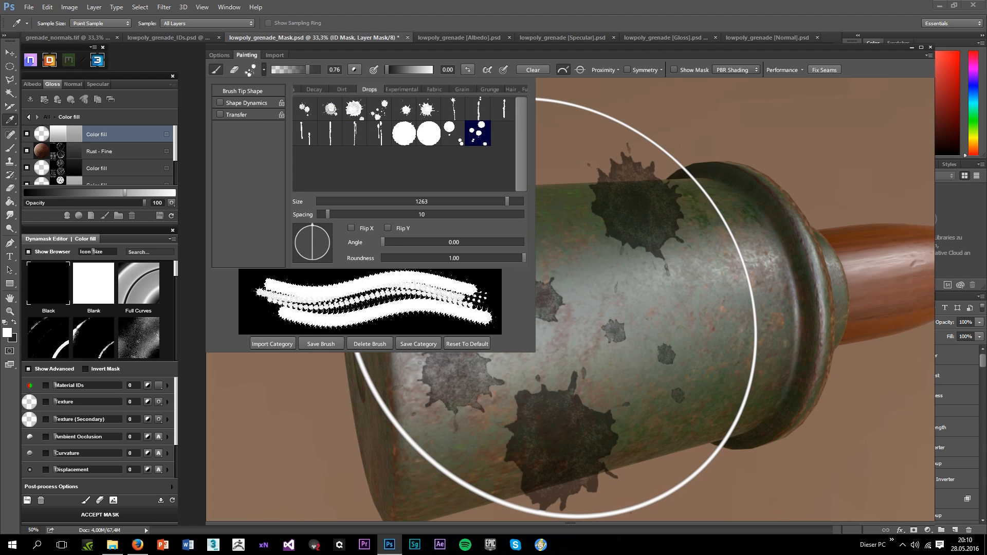
pyautogui.moveTo(392, 203); pyautogui.dragTo(443, 200)
pyautogui.click(569, 314)
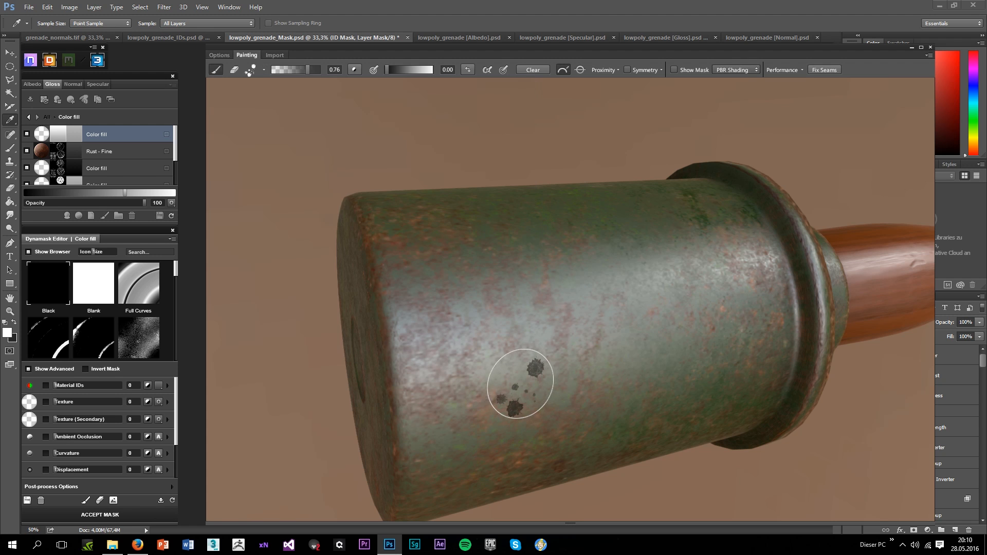
# Set the mask paint value to 1.00 and stamp glossy drop splatters onto the side of the head
pyautogui.moveTo(519, 382); pyautogui.dragTo(465, 380)
pyautogui.click(468, 70)
pyautogui.click(675, 365)
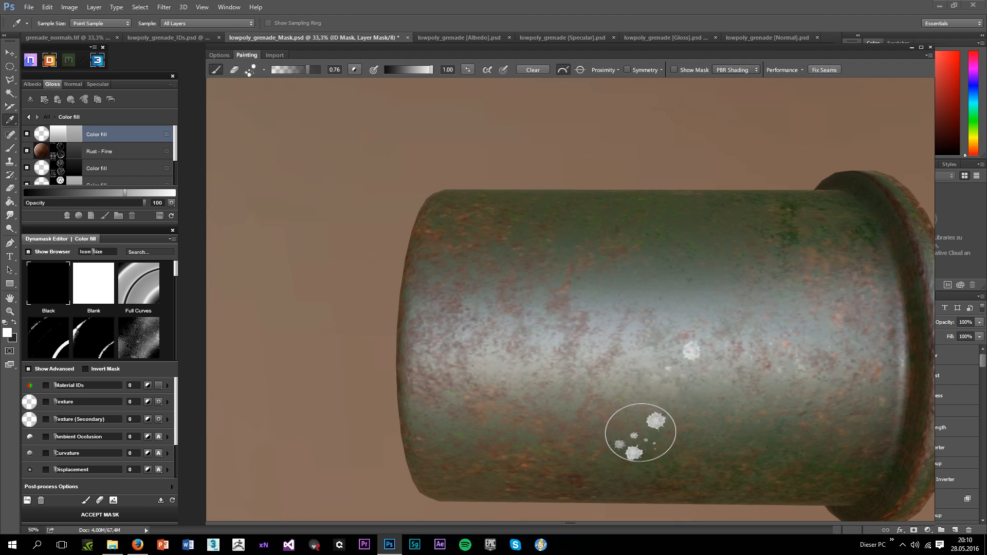
pyautogui.moveTo(641, 433)
pyautogui.mouseDown()
pyautogui.moveTo(602, 411)
pyautogui.moveTo(525, 403)
pyautogui.moveTo(478, 463)
pyautogui.moveTo(524, 485)
pyautogui.moveTo(473, 423)
pyautogui.moveTo(478, 382)
pyautogui.moveTo(469, 469)
pyautogui.moveTo(502, 419)
pyautogui.moveTo(500, 452)
pyautogui.mouseUp()
# Lower the splatter fill's brightness slightly to a mid-light grey in the gloss map, judging the highlights on the head
pyautogui.click(112, 193)
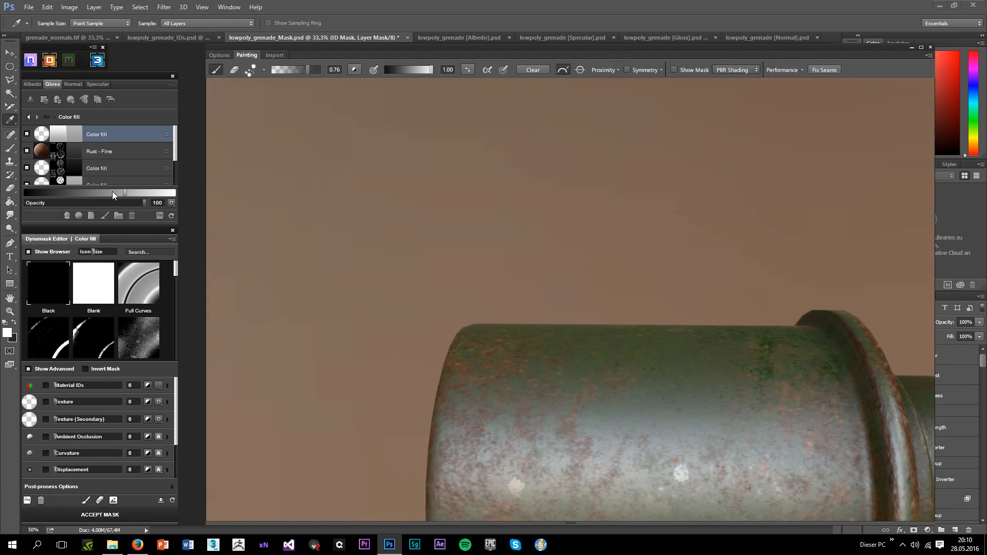
pyautogui.moveTo(424, 250); pyautogui.dragTo(325, 265)
pyautogui.scroll(-3, 432, 265)
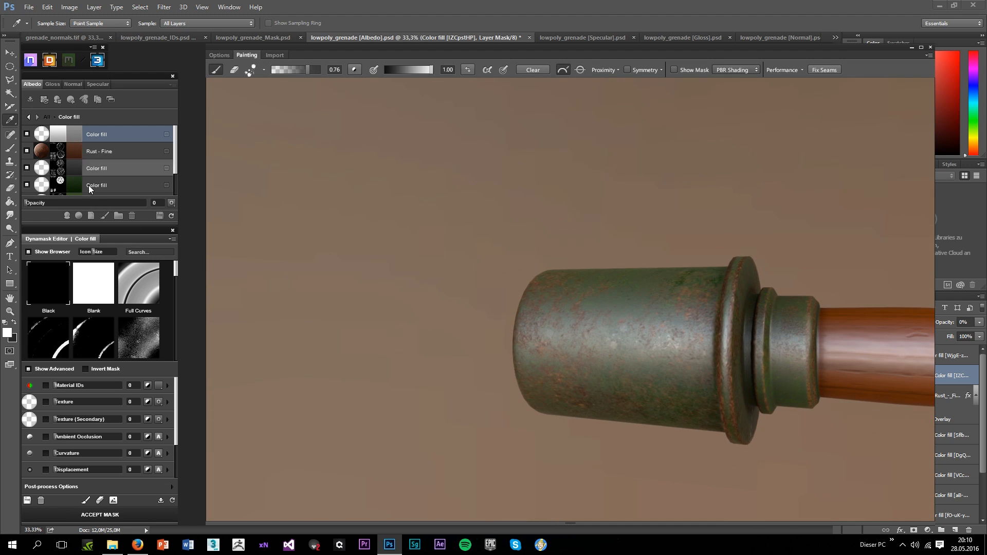
pyautogui.click(51, 84)
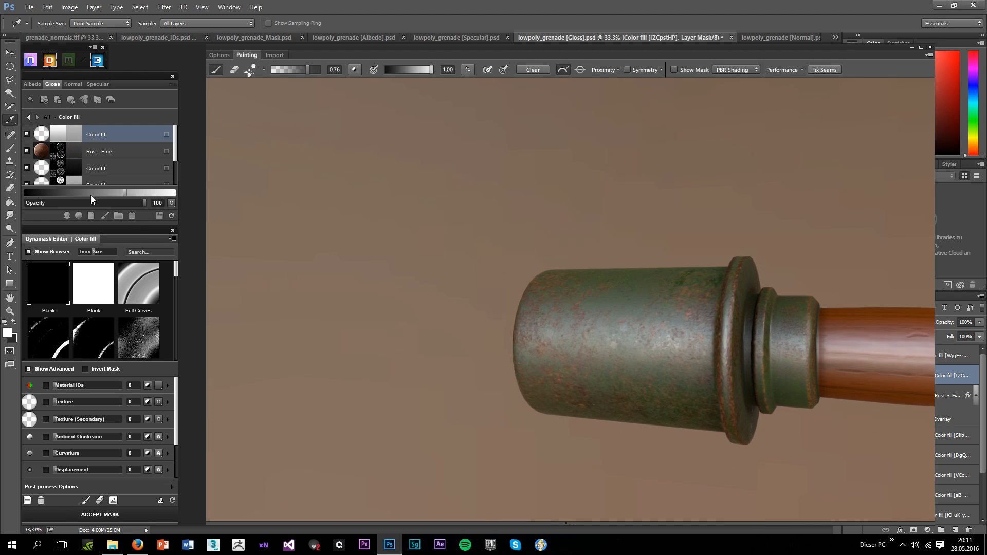
pyautogui.click(109, 193)
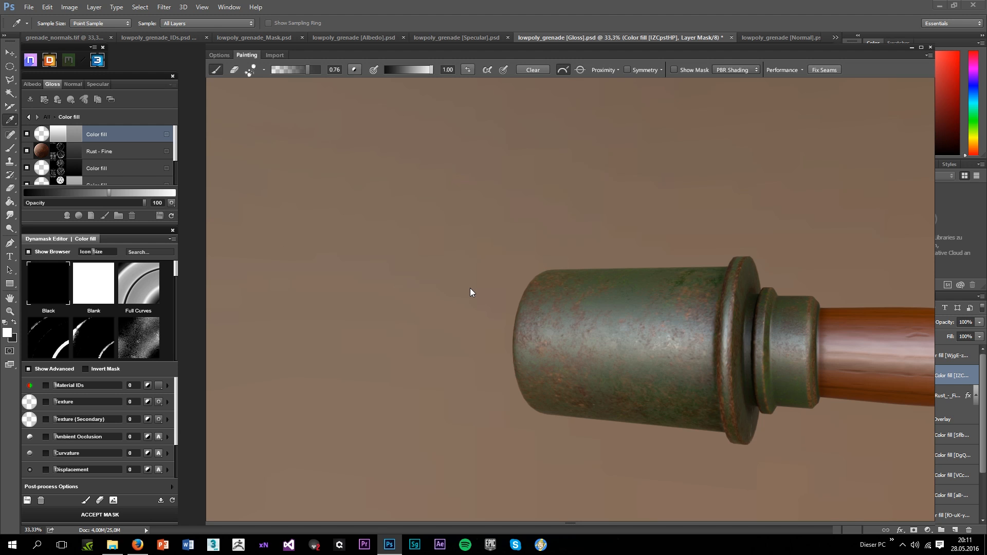
pyautogui.scroll(5, 551, 332)
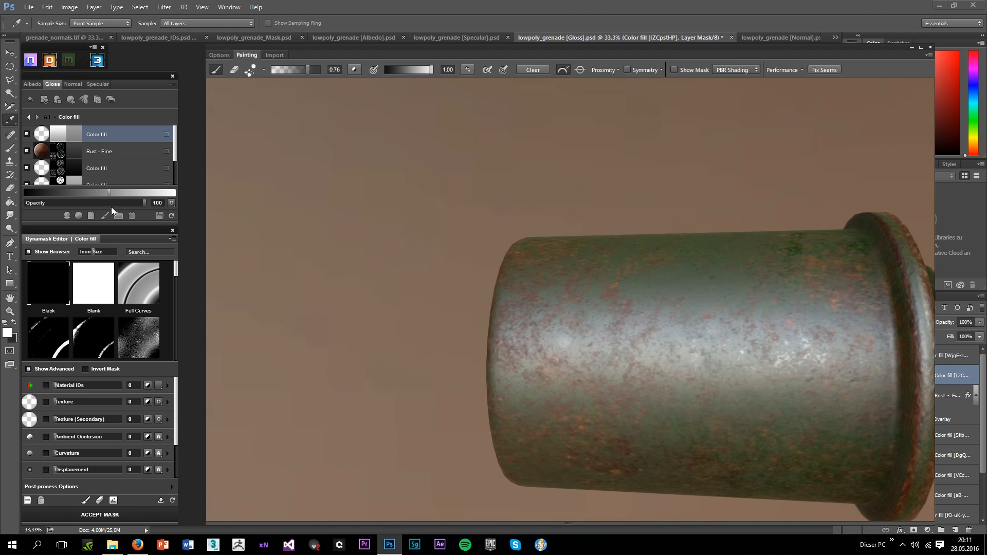
pyautogui.click(115, 193)
pyautogui.moveTo(403, 290); pyautogui.dragTo(379, 286)
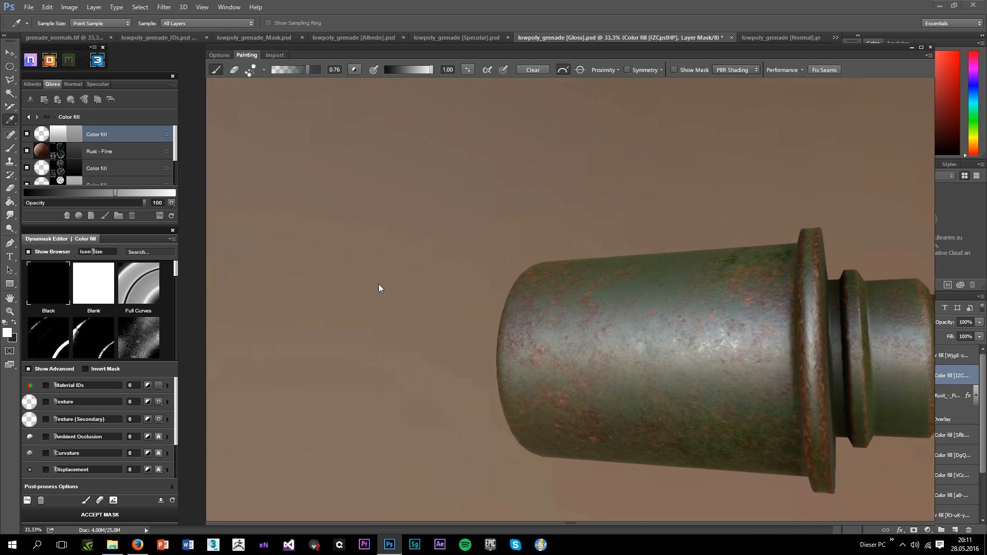
pyautogui.click(120, 194)
# Examine the glossy drop splatters on the head from close up, from a distance and from several angles
pyautogui.scroll(3, 432, 277)
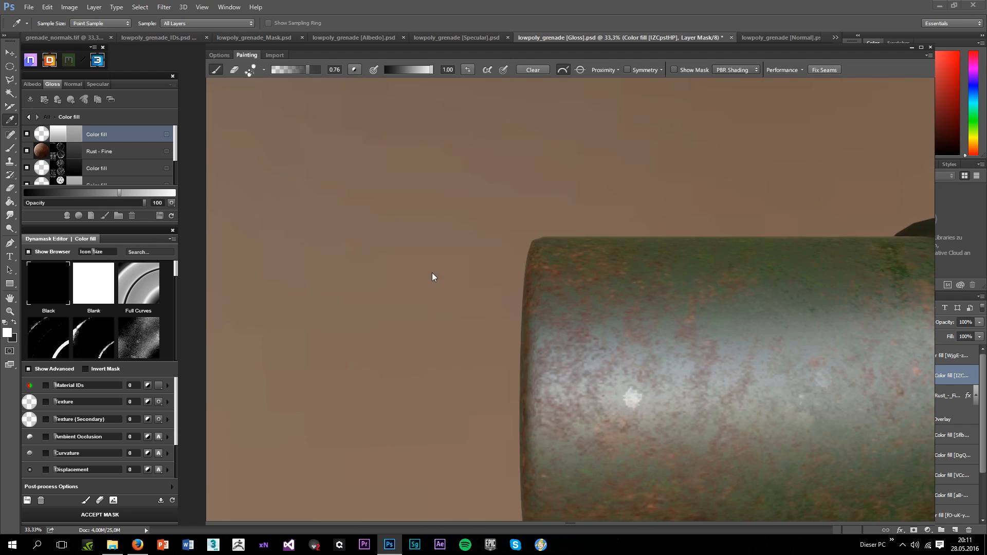
pyautogui.scroll(-4, 432, 277)
pyautogui.moveTo(547, 354); pyautogui.dragTo(374, 303)
pyautogui.scroll(2, 514, 306)
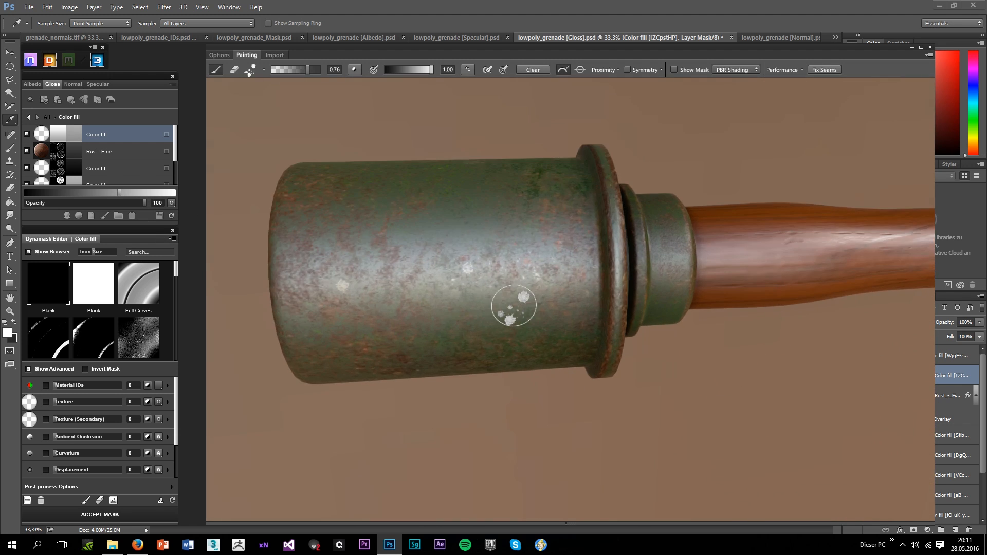
pyautogui.scroll(-3, 514, 306)
pyautogui.moveTo(514, 306)
pyautogui.mouseDown()
pyautogui.moveTo(421, 348)
pyautogui.moveTo(470, 335)
pyautogui.mouseUp()
pyautogui.scroll(3, 469, 335)
pyautogui.scroll(2, 470, 335)
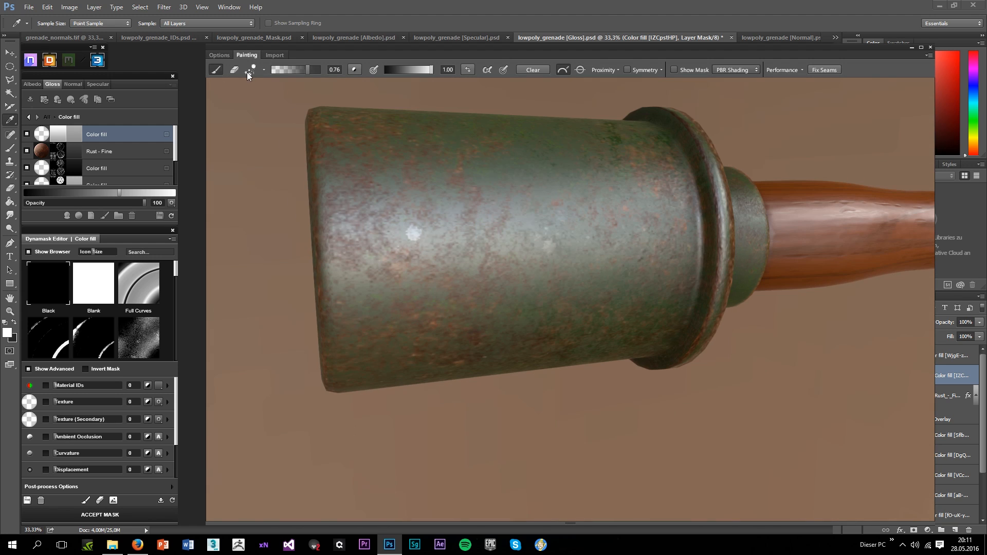
# Choose a fine speckled brush from the Decay category, enlarge it to size 828 and hold it against the head
pyautogui.click(248, 71)
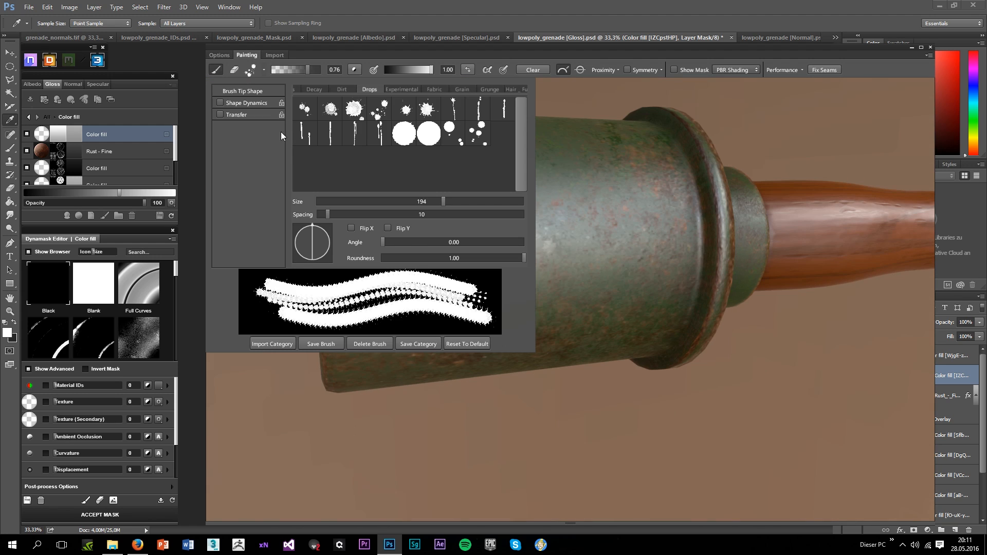
pyautogui.click(335, 91)
pyautogui.click(323, 88)
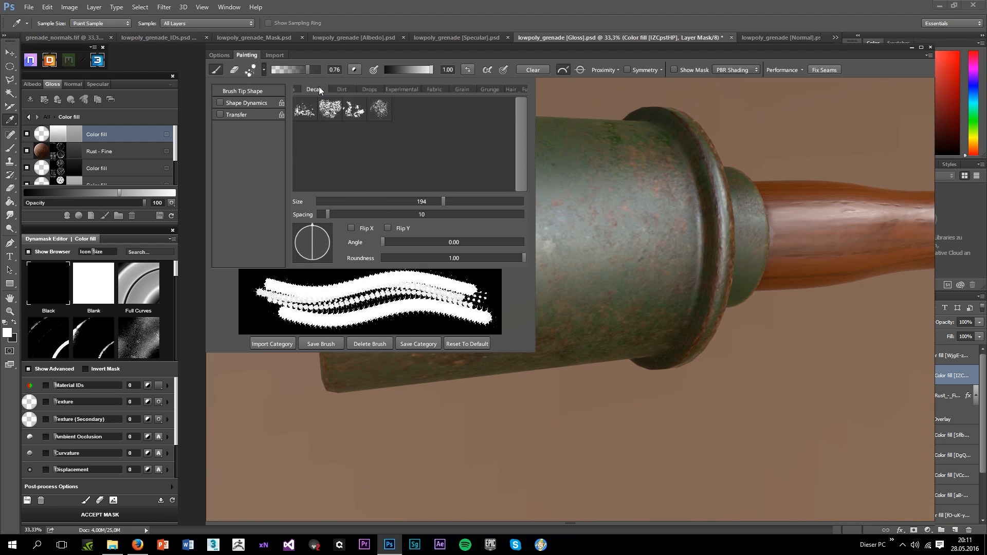
pyautogui.click(308, 116)
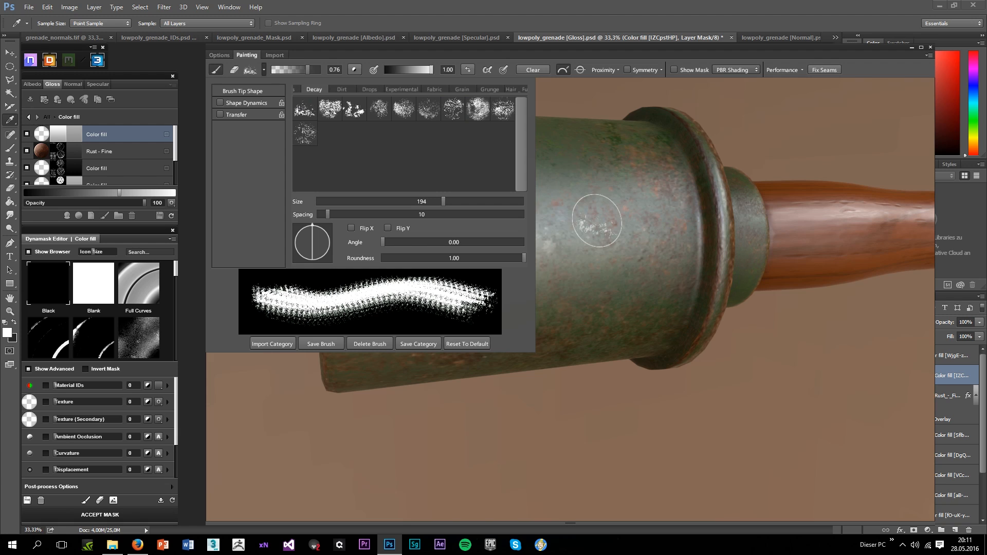
pyautogui.click(474, 203)
pyautogui.click(396, 133)
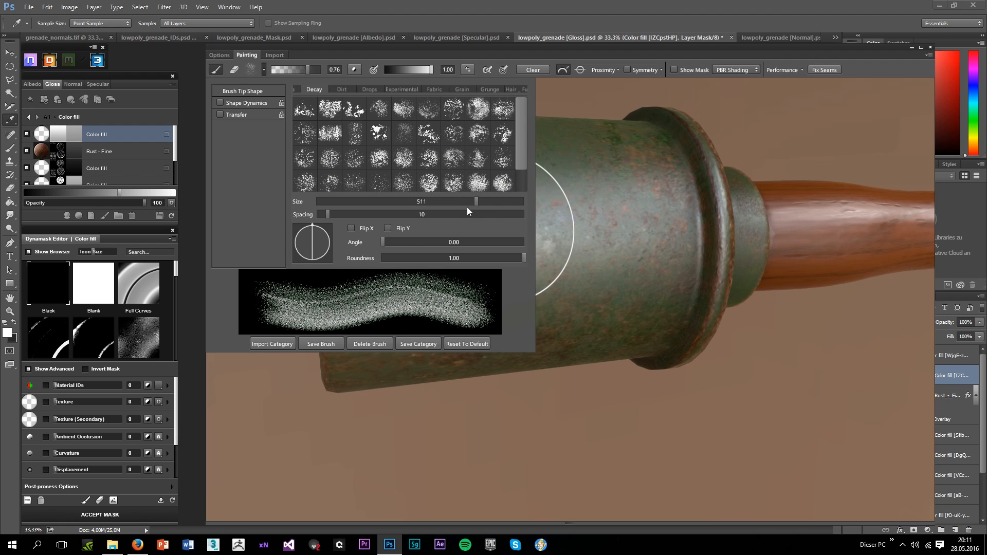
pyautogui.click(584, 234)
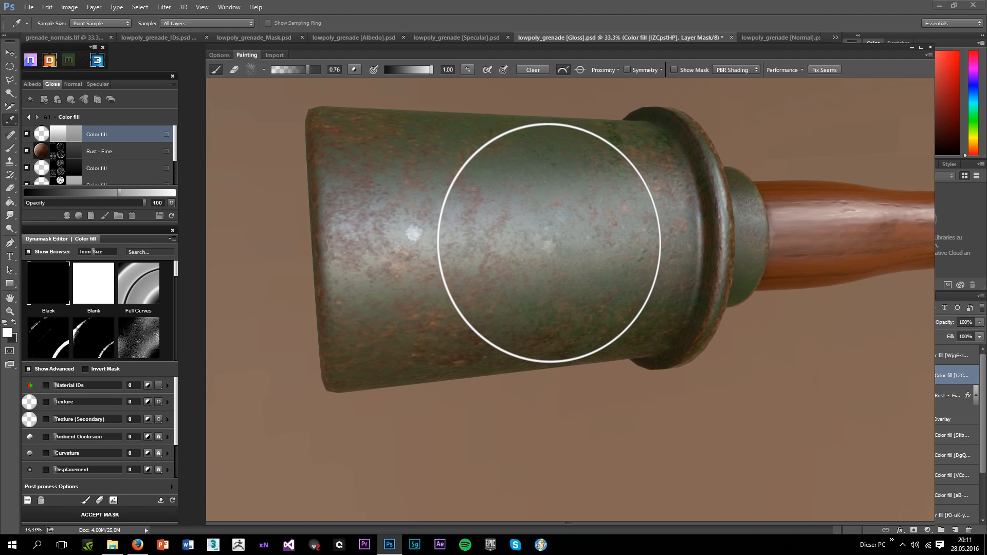
pyautogui.moveTo(521, 247); pyautogui.dragTo(465, 270)
pyautogui.moveTo(396, 315)
pyautogui.mouseDown()
pyautogui.moveTo(382, 389)
pyautogui.moveTo(434, 360)
pyautogui.mouseUp()
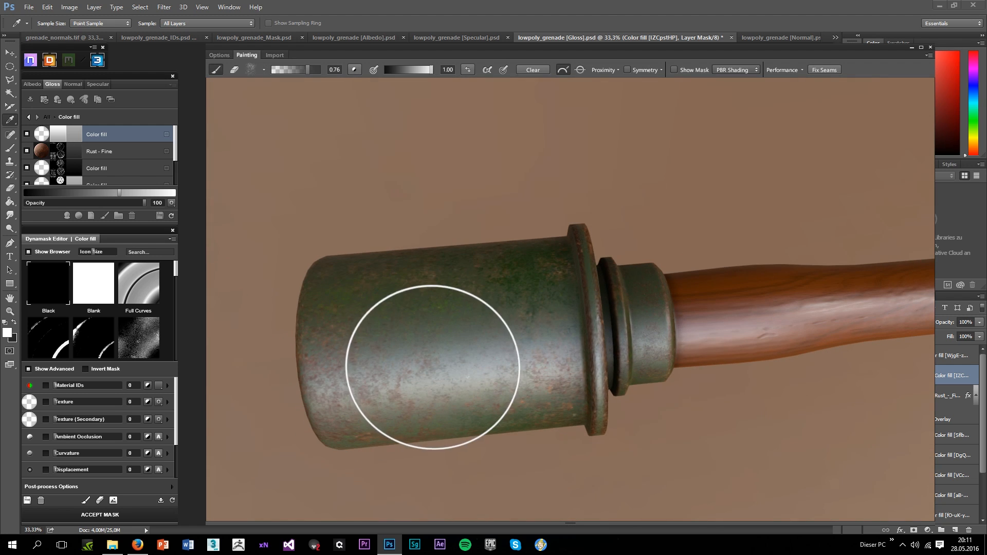
# Switch to the Damage brush category and try its third, lightly speckled brush on the head
pyautogui.click(251, 72)
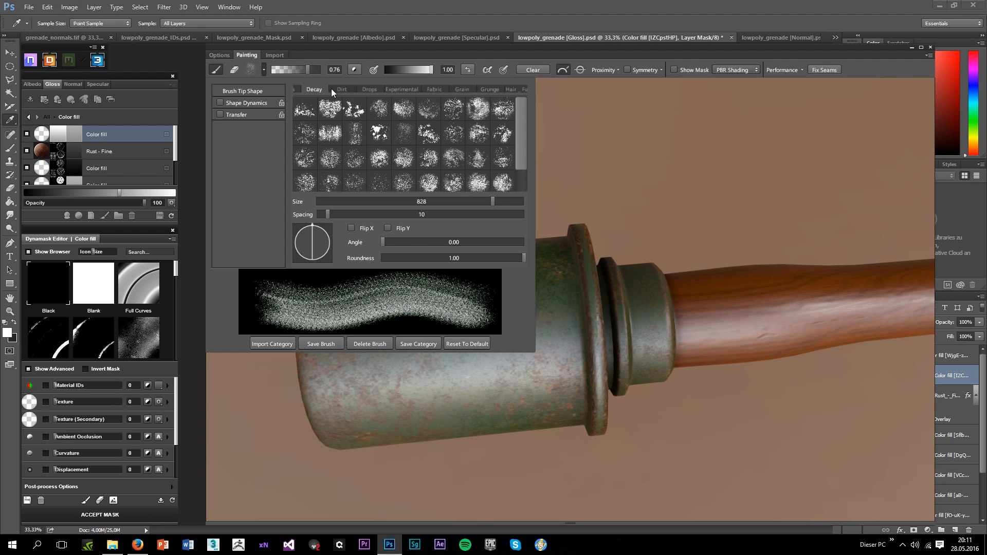
pyautogui.scroll(3, 311, 87)
pyautogui.click(311, 86)
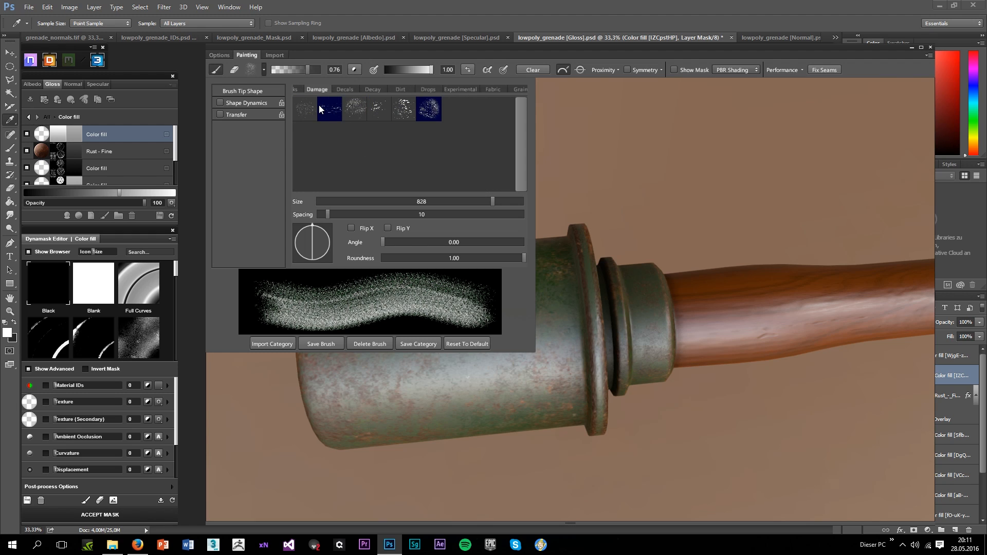
pyautogui.click(352, 115)
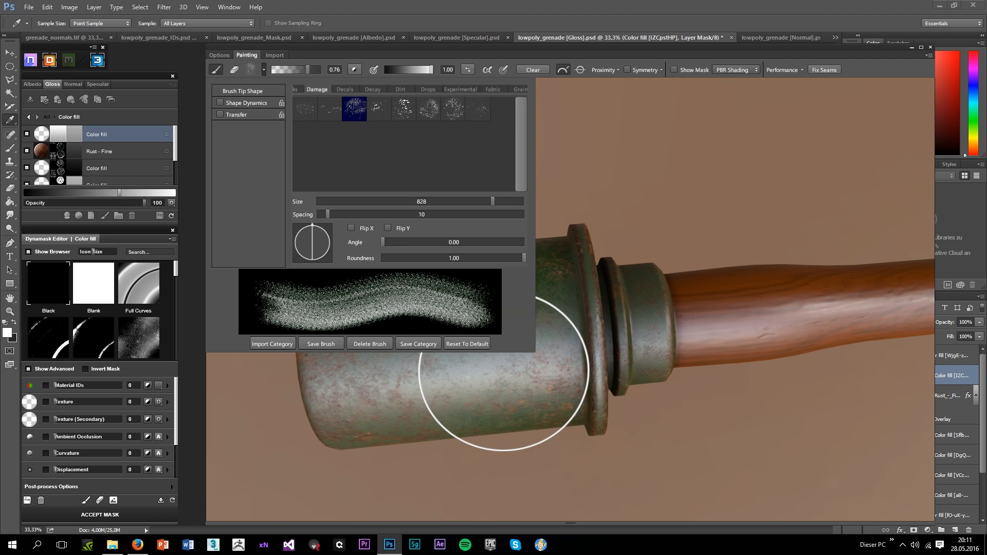
pyautogui.click(503, 373)
pyautogui.moveTo(423, 351); pyautogui.dragTo(428, 331)
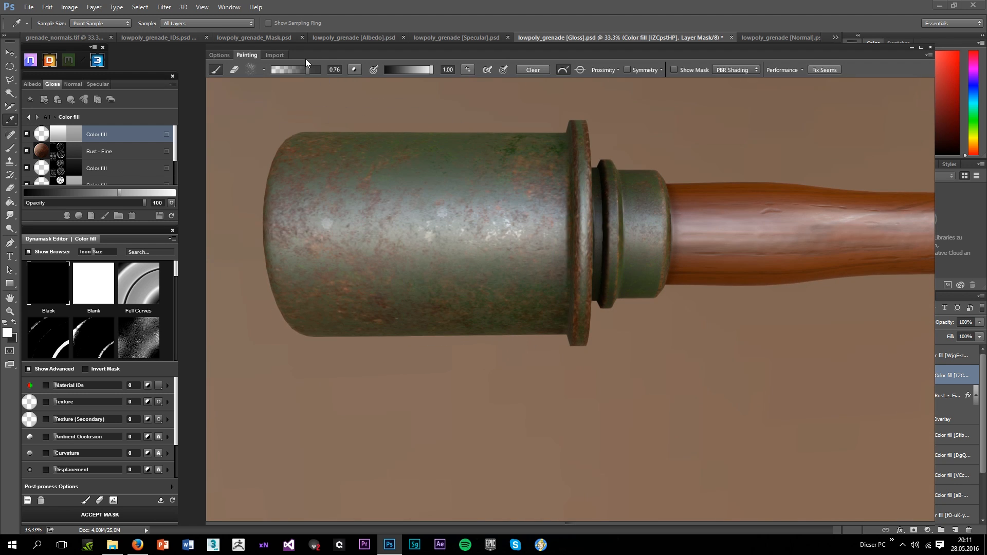
# Try the fifth Damage brush, with its coarser streaky marks, and check the head and handle
pyautogui.click(250, 68)
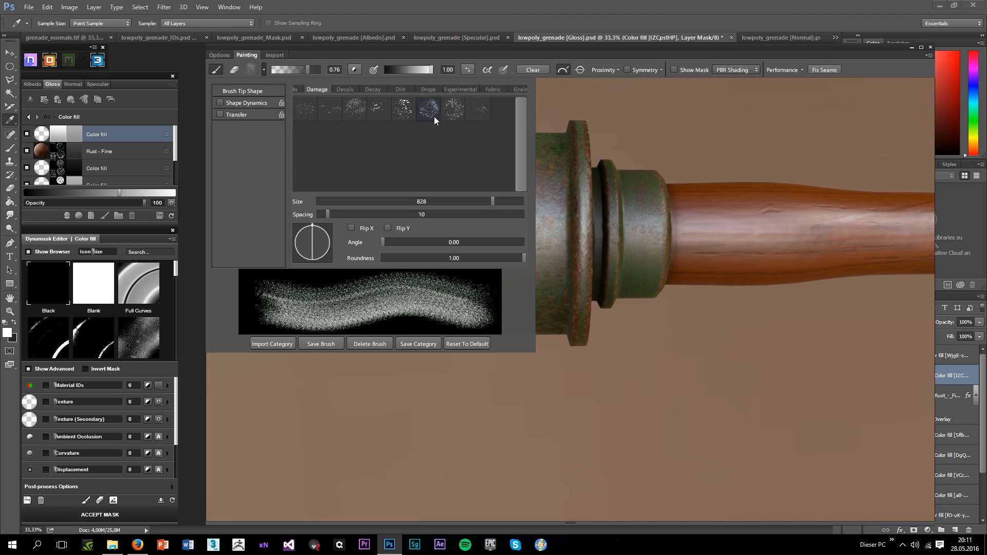
pyautogui.click(403, 108)
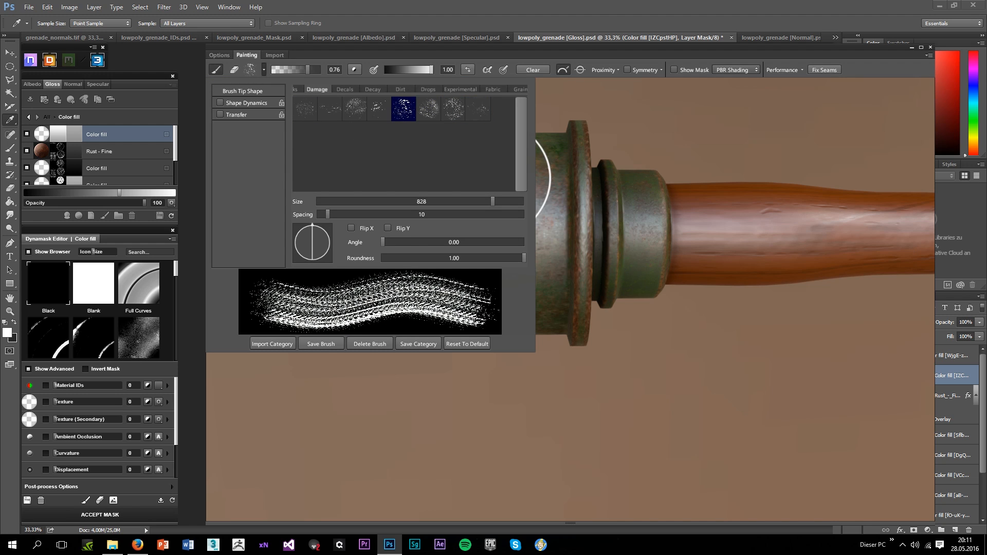
pyautogui.click(554, 415)
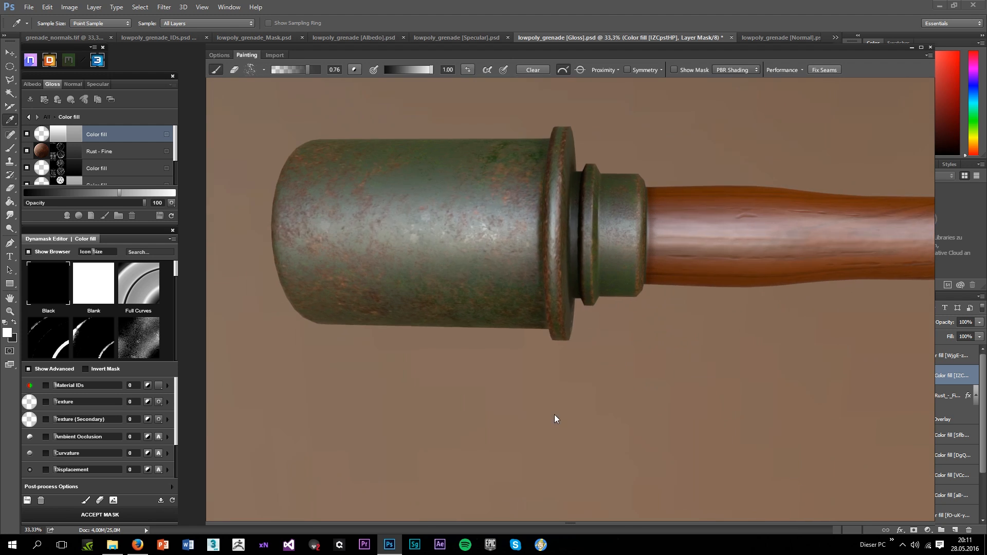
pyautogui.moveTo(554, 414); pyautogui.dragTo(568, 416)
pyautogui.moveTo(473, 375)
pyautogui.mouseDown()
pyautogui.moveTo(496, 346)
pyautogui.moveTo(474, 318)
pyautogui.moveTo(480, 401)
pyautogui.moveTo(462, 353)
pyautogui.moveTo(480, 348)
pyautogui.moveTo(553, 408)
pyautogui.moveTo(629, 419)
pyautogui.moveTo(549, 362)
pyautogui.moveTo(578, 309)
pyautogui.moveTo(582, 352)
pyautogui.mouseUp()
pyautogui.scroll(1, 578, 309)
pyautogui.moveTo(732, 244)
pyautogui.mouseDown()
pyautogui.moveTo(583, 346)
pyautogui.moveTo(489, 368)
pyautogui.moveTo(571, 334)
pyautogui.moveTo(542, 273)
pyautogui.mouseUp()
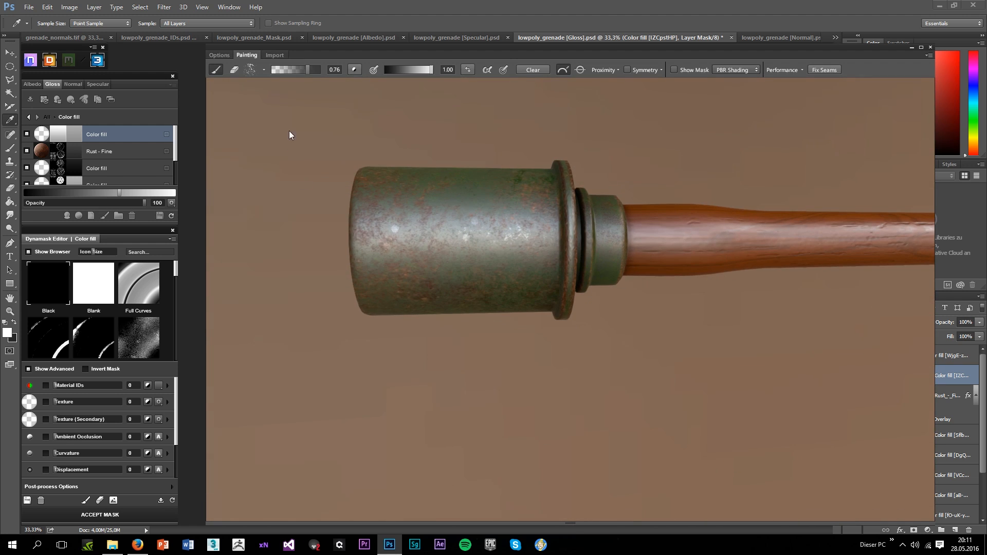
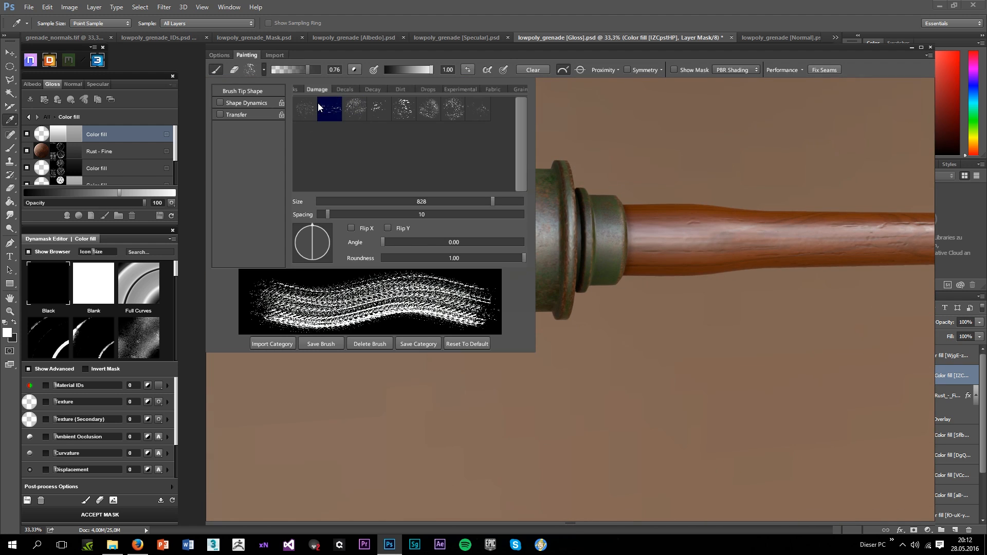
# Choose the sixth Damage brush, with fine crossing scratches, for the gloss mask and return to the head
pyautogui.click(426, 116)
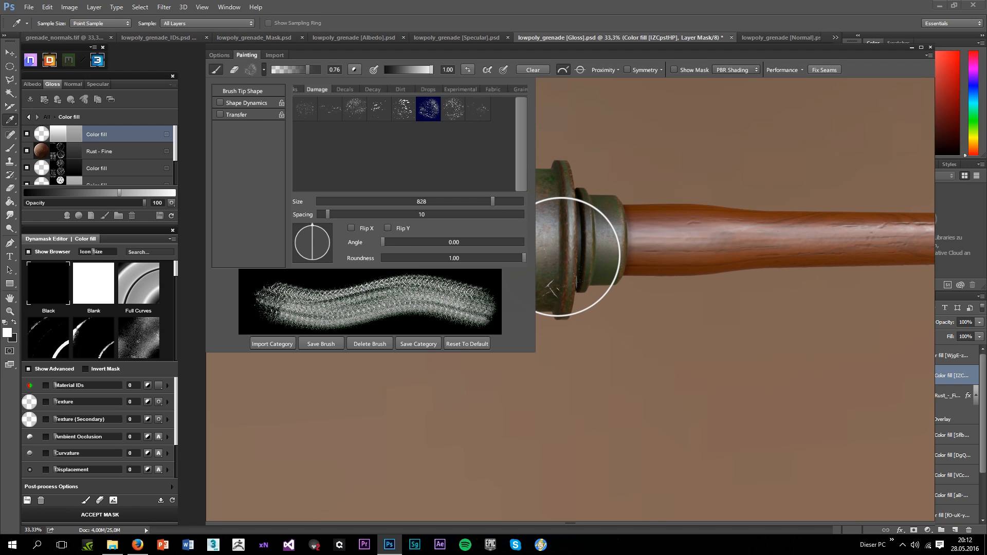
pyautogui.moveTo(496, 207); pyautogui.dragTo(499, 203)
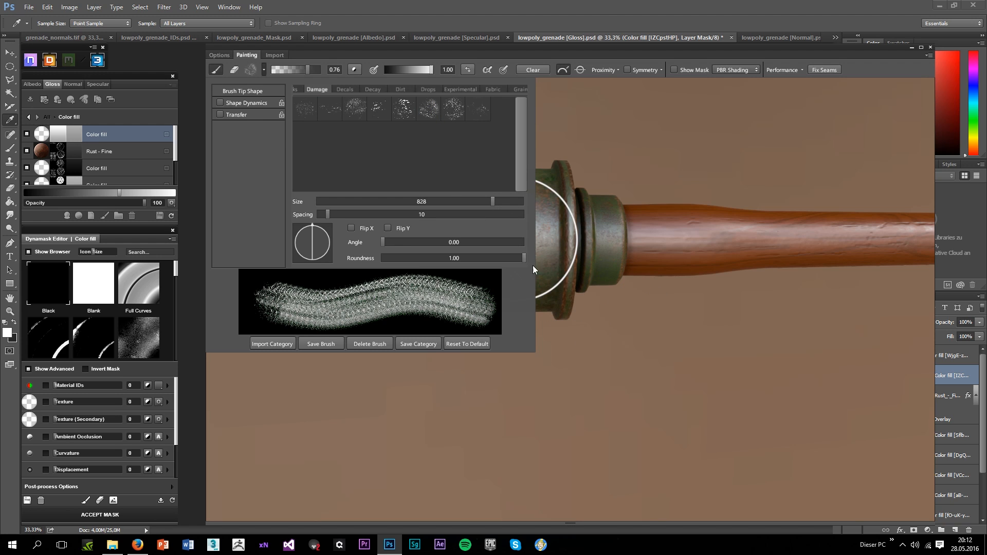
pyautogui.moveTo(580, 328); pyautogui.dragTo(551, 365)
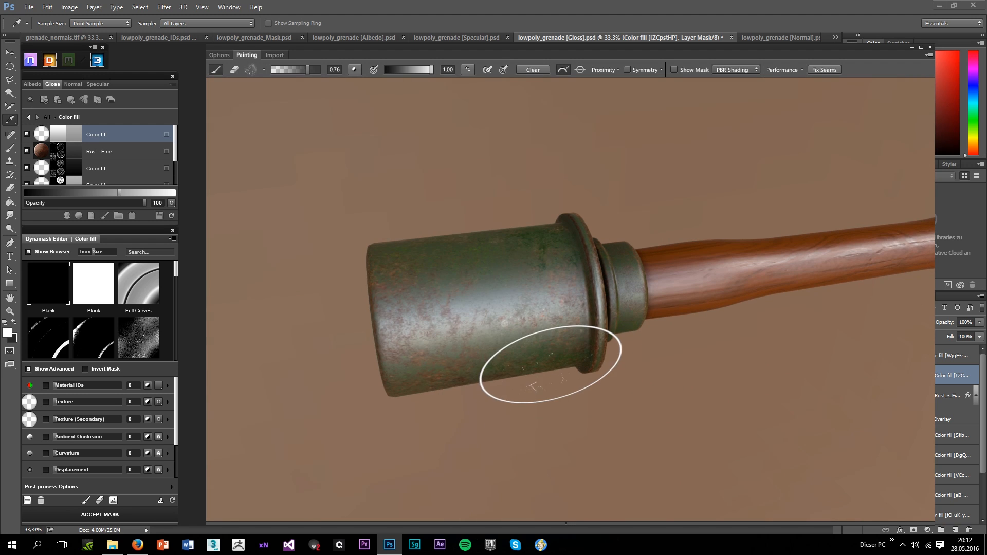
pyautogui.moveTo(469, 281)
pyautogui.mouseDown()
pyautogui.moveTo(483, 394)
pyautogui.moveTo(483, 333)
pyautogui.moveTo(457, 320)
pyautogui.moveTo(450, 247)
pyautogui.moveTo(483, 285)
pyautogui.moveTo(441, 165)
pyautogui.moveTo(511, 199)
pyautogui.moveTo(514, 294)
pyautogui.moveTo(562, 291)
pyautogui.mouseUp()
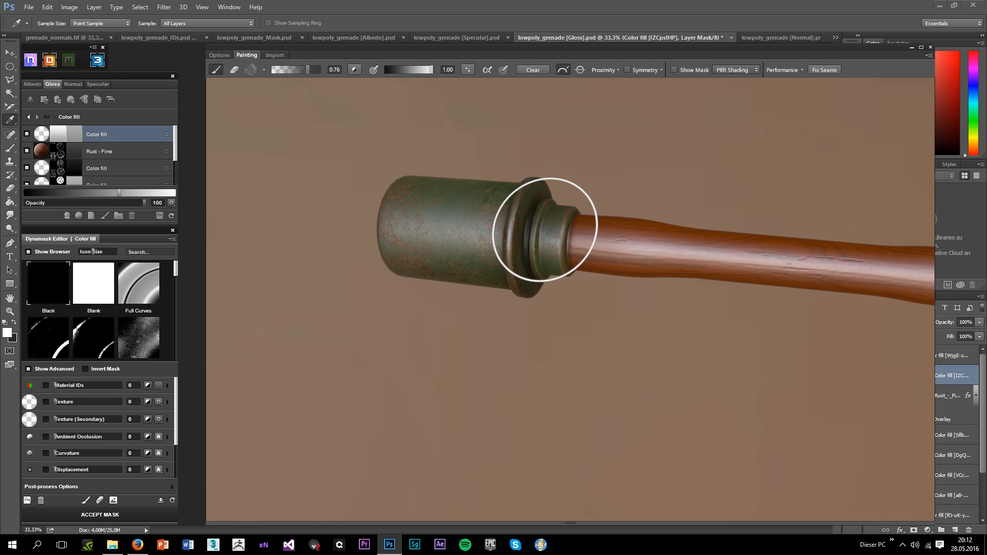
# Examine how the scratch brush's pattern would fall on the rim, the collar and the start of the wooden handle
pyautogui.scroll(3, 564, 201)
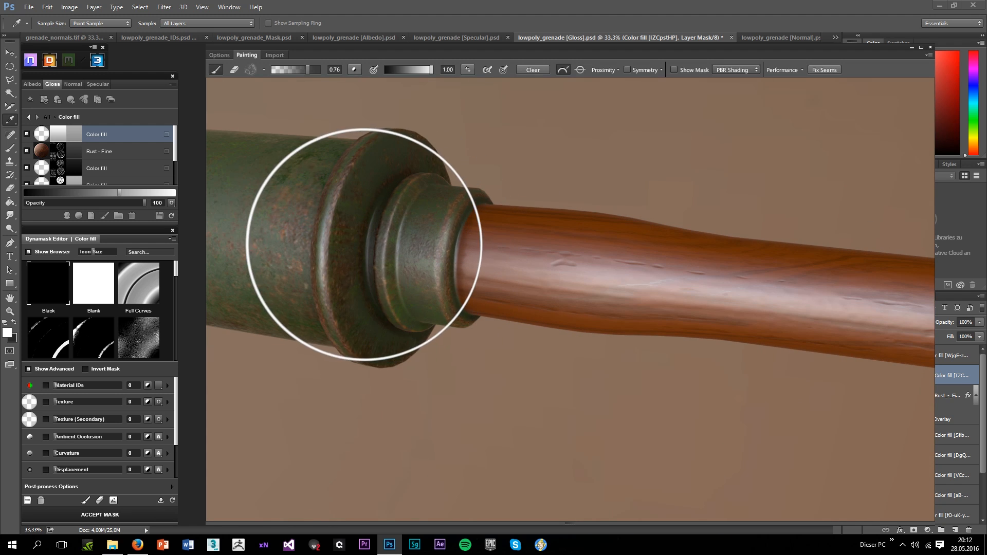
pyautogui.moveTo(390, 225); pyautogui.dragTo(325, 228)
pyautogui.scroll(4, 436, 146)
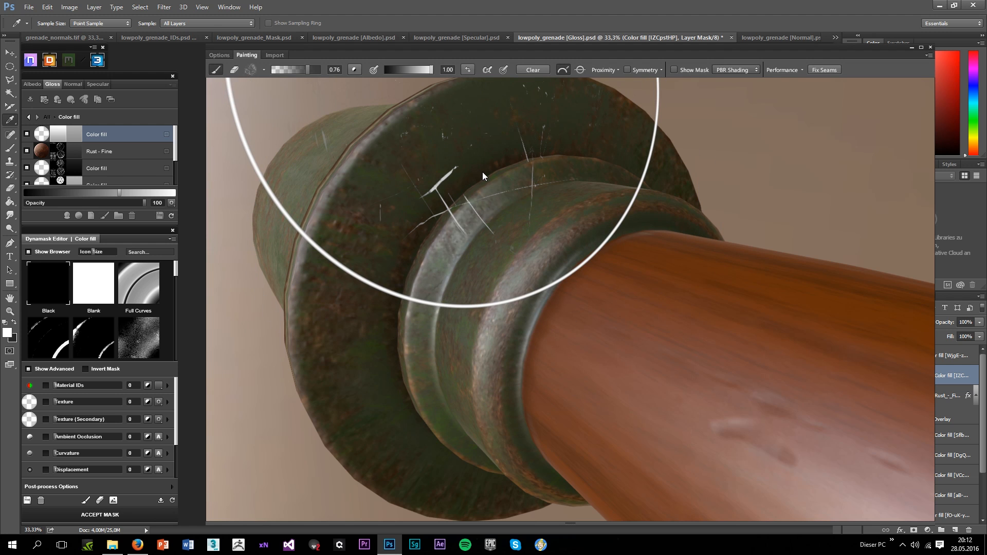
pyautogui.scroll(-3, 482, 276)
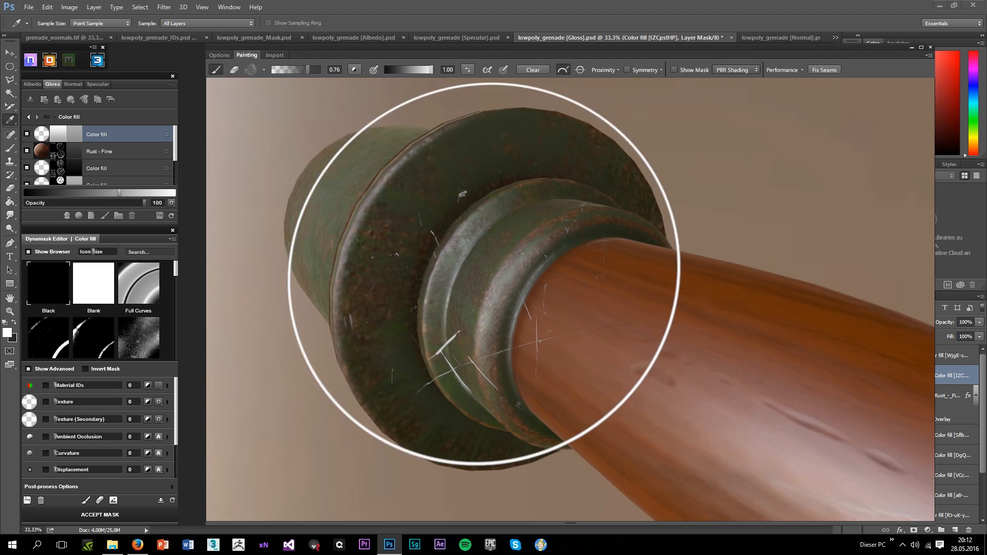
pyautogui.moveTo(482, 276); pyautogui.dragTo(441, 234)
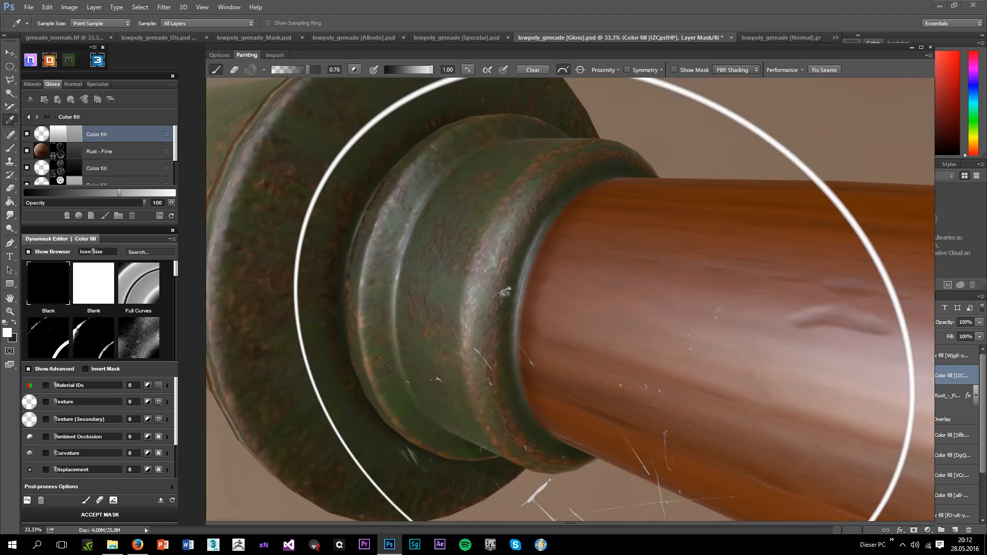
pyautogui.moveTo(524, 298); pyautogui.dragTo(535, 287)
pyautogui.scroll(-3, 535, 286)
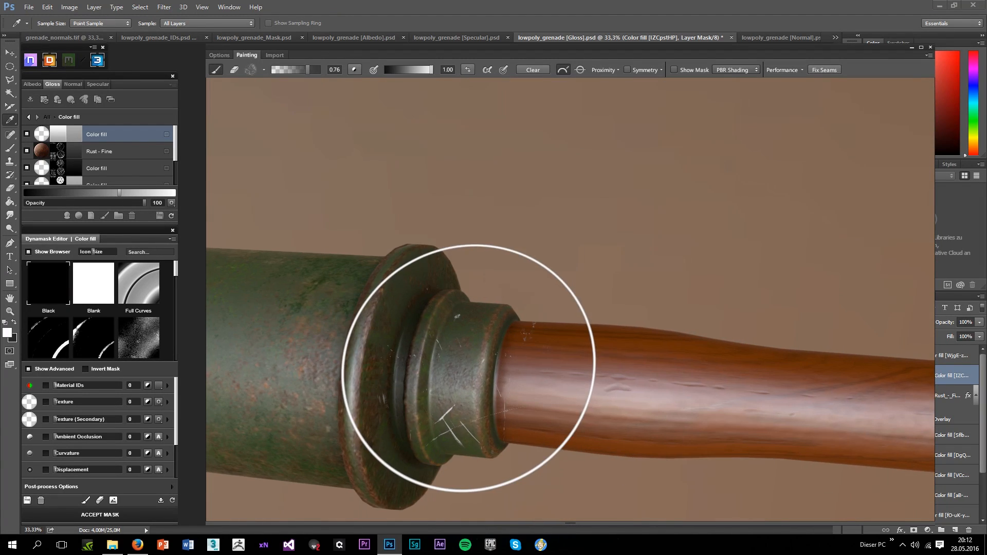
# Examine the scratch brush's pattern against the side of the head to find suitable spots for scratches
pyautogui.moveTo(468, 368)
pyautogui.mouseDown()
pyautogui.moveTo(468, 319)
pyautogui.moveTo(436, 324)
pyautogui.mouseUp()
pyautogui.scroll(3, 440, 326)
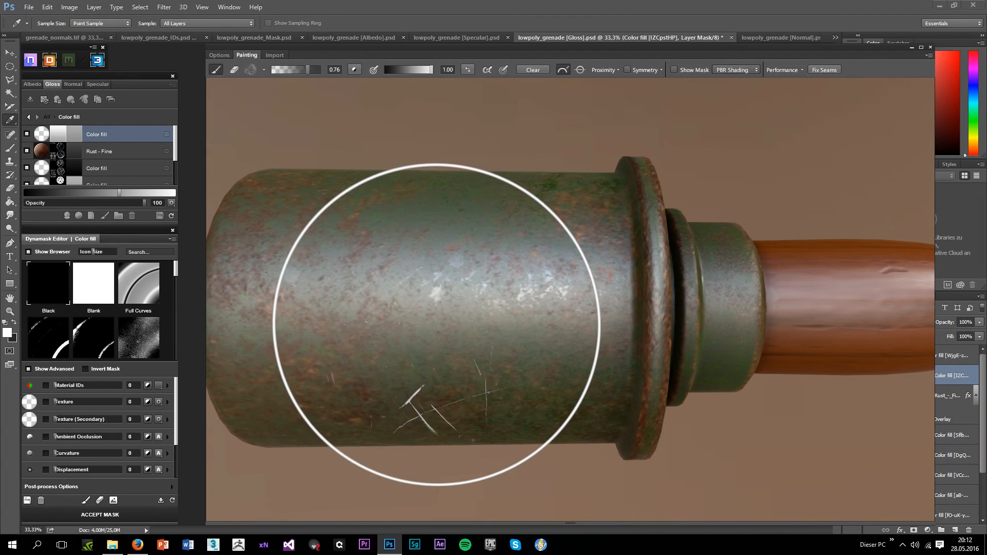
pyautogui.moveTo(454, 377); pyautogui.dragTo(506, 381)
pyautogui.moveTo(396, 344)
pyautogui.mouseDown()
pyautogui.moveTo(429, 303)
pyautogui.moveTo(435, 326)
pyautogui.moveTo(424, 314)
pyautogui.mouseUp()
pyautogui.moveTo(399, 260)
pyautogui.mouseDown()
pyautogui.moveTo(405, 313)
pyautogui.moveTo(390, 357)
pyautogui.moveTo(396, 379)
pyautogui.moveTo(432, 410)
pyautogui.mouseUp()
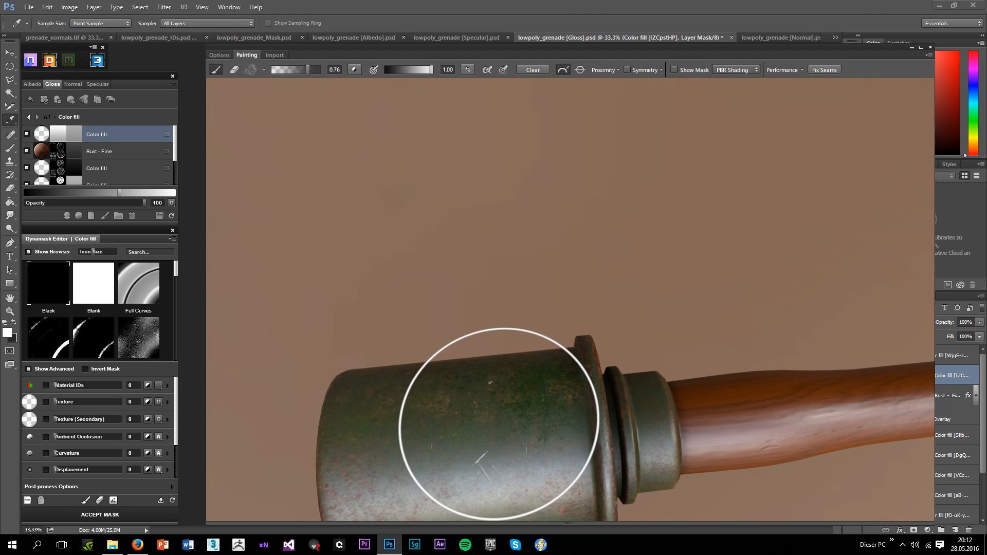
# Set the top colour fill's opacity to 35% in the specular map and change its colour to grey 5e5e5e
pyautogui.moveTo(399, 446)
pyautogui.mouseDown()
pyautogui.moveTo(452, 453)
pyautogui.moveTo(432, 341)
pyautogui.moveTo(402, 305)
pyautogui.moveTo(409, 273)
pyautogui.moveTo(434, 265)
pyautogui.moveTo(449, 319)
pyautogui.moveTo(406, 288)
pyautogui.mouseUp()
pyautogui.click(101, 83)
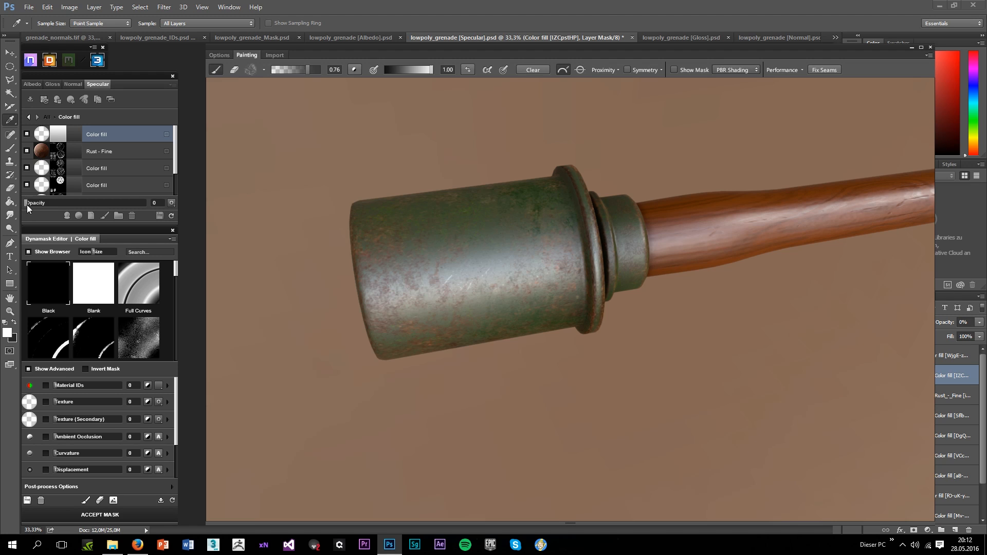
pyautogui.moveTo(24, 204); pyautogui.dragTo(67, 204)
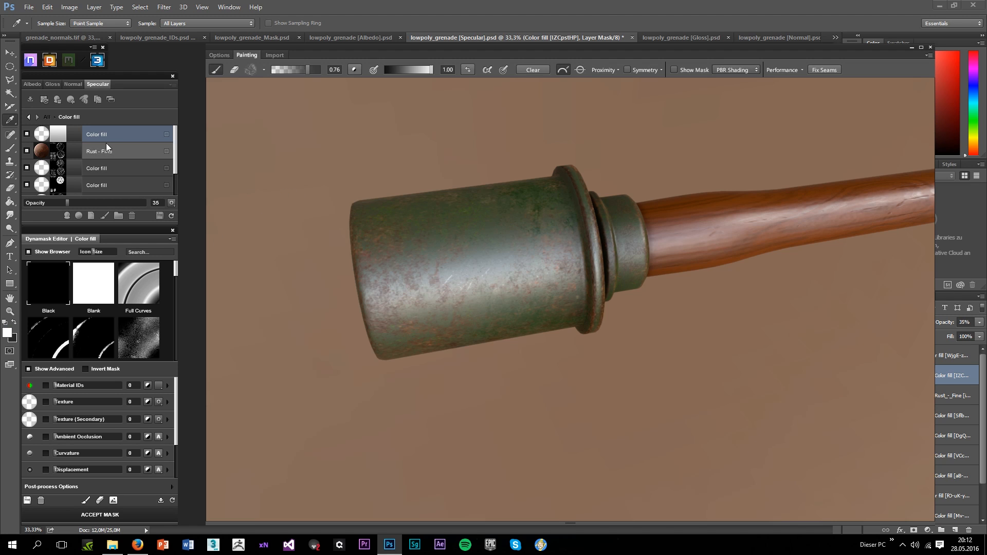
pyautogui.doubleClick(72, 137)
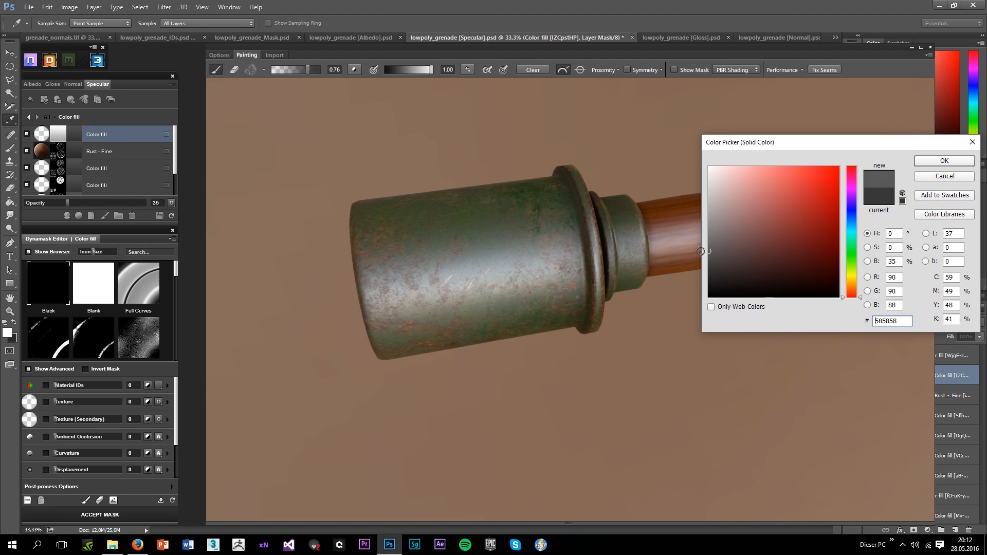
pyautogui.click(930, 162)
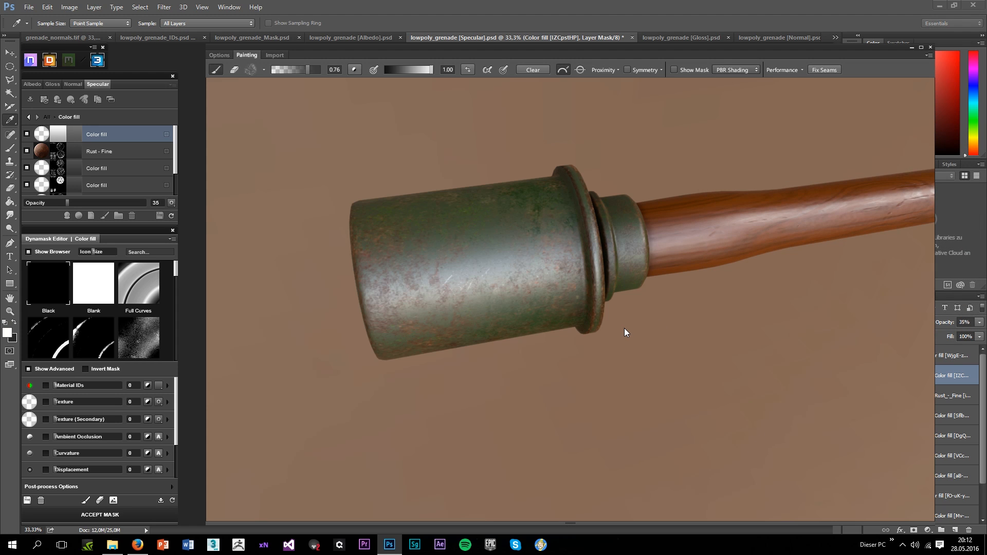
# Recheck the specular fill's grey in the colour picker against the grenade seen from its bottom end and accept it
pyautogui.moveTo(624, 328)
pyautogui.mouseDown()
pyautogui.moveTo(492, 281)
pyautogui.moveTo(519, 336)
pyautogui.moveTo(531, 277)
pyautogui.moveTo(564, 264)
pyautogui.moveTo(601, 288)
pyautogui.moveTo(567, 356)
pyautogui.moveTo(663, 364)
pyautogui.moveTo(375, 421)
pyautogui.mouseUp()
pyautogui.doubleClick(82, 140)
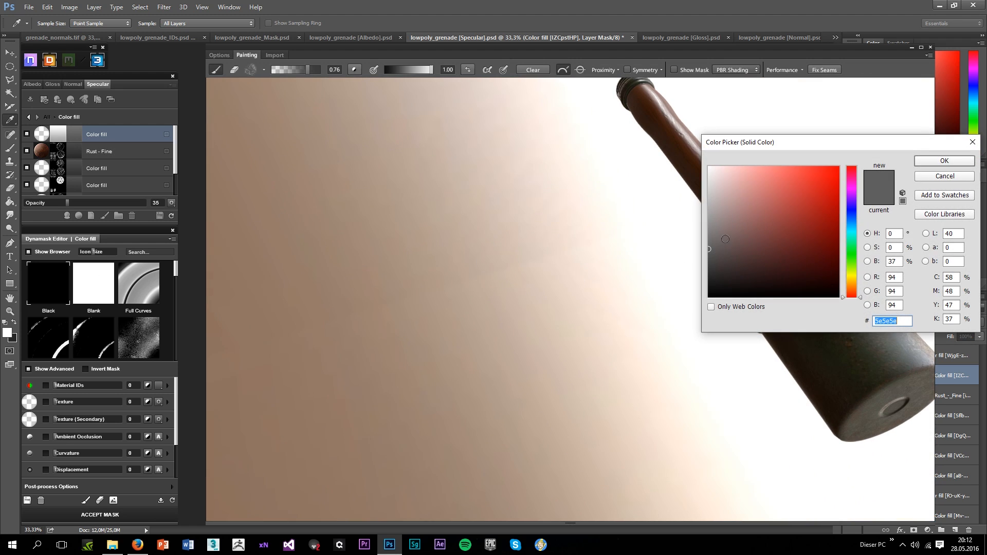
pyautogui.click(921, 164)
pyautogui.moveTo(643, 331); pyautogui.dragTo(477, 60)
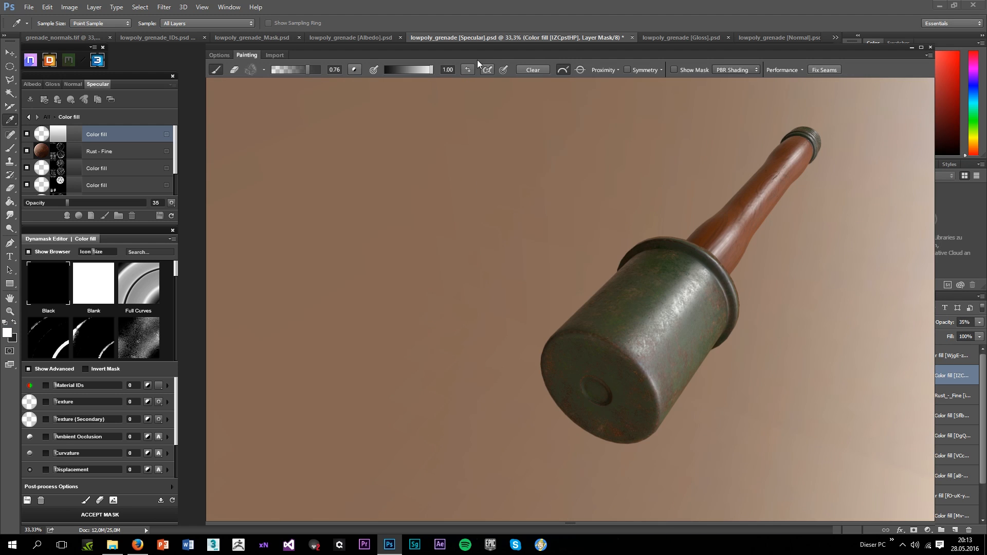
# Inspect the flat end of the head and paint out its crossing scratches in the mask with a paint value of 0.00
pyautogui.click(225, 55)
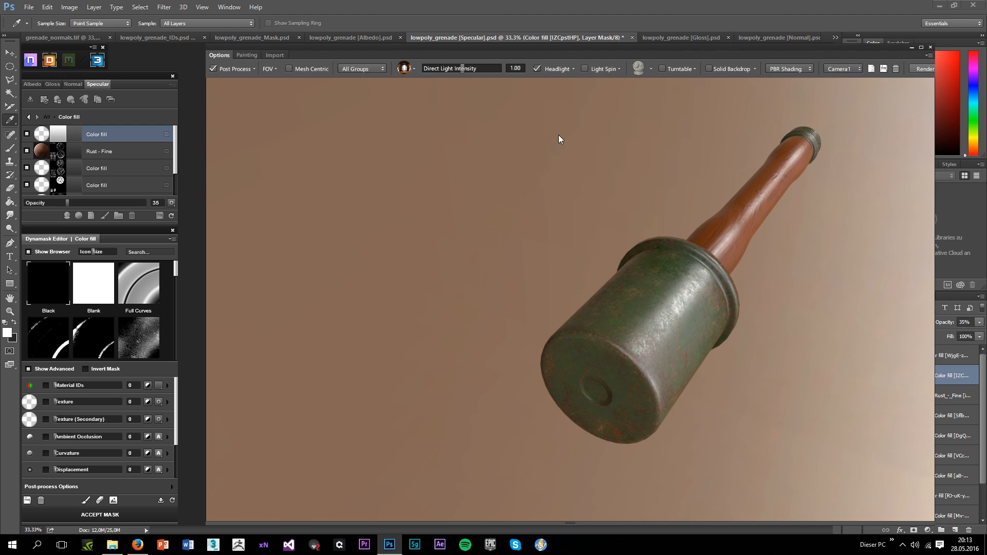
pyautogui.moveTo(559, 134)
pyautogui.mouseDown()
pyautogui.moveTo(698, 297)
pyautogui.moveTo(881, 249)
pyautogui.moveTo(694, 287)
pyautogui.moveTo(752, 302)
pyautogui.moveTo(693, 230)
pyautogui.mouseUp()
pyautogui.moveTo(730, 257); pyautogui.dragTo(703, 223)
pyautogui.scroll(-2, 670, 269)
pyautogui.moveTo(669, 268)
pyautogui.mouseDown()
pyautogui.moveTo(533, 294)
pyautogui.moveTo(502, 330)
pyautogui.moveTo(564, 285)
pyautogui.moveTo(584, 254)
pyautogui.moveTo(594, 282)
pyautogui.mouseUp()
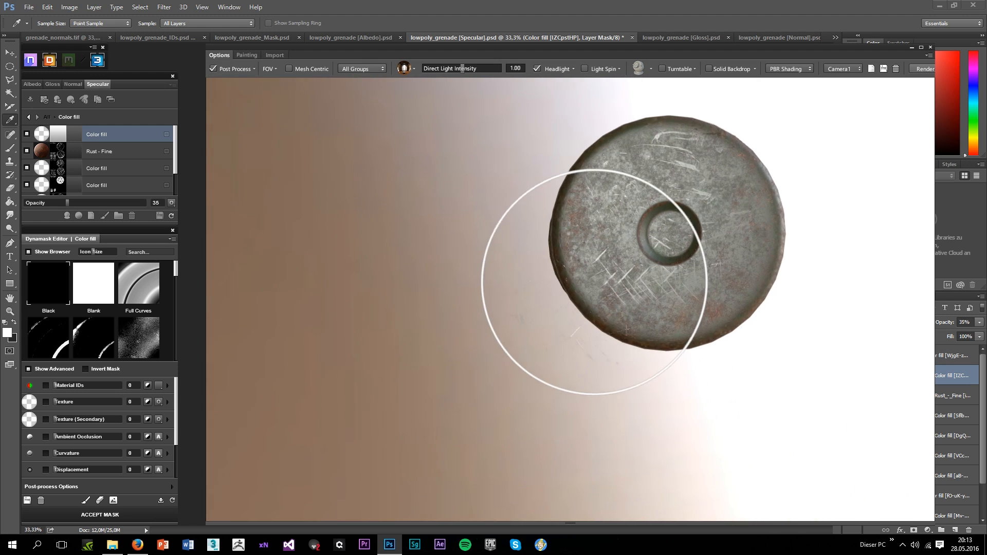
pyautogui.click(247, 56)
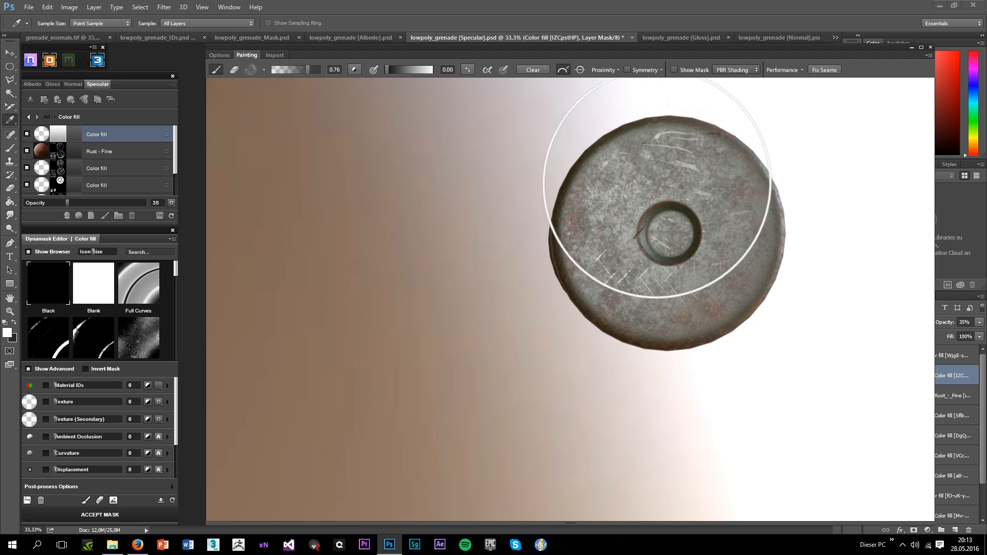
pyautogui.moveTo(655, 194)
pyautogui.mouseDown()
pyautogui.moveTo(606, 308)
pyautogui.moveTo(480, 319)
pyautogui.moveTo(447, 298)
pyautogui.mouseUp()
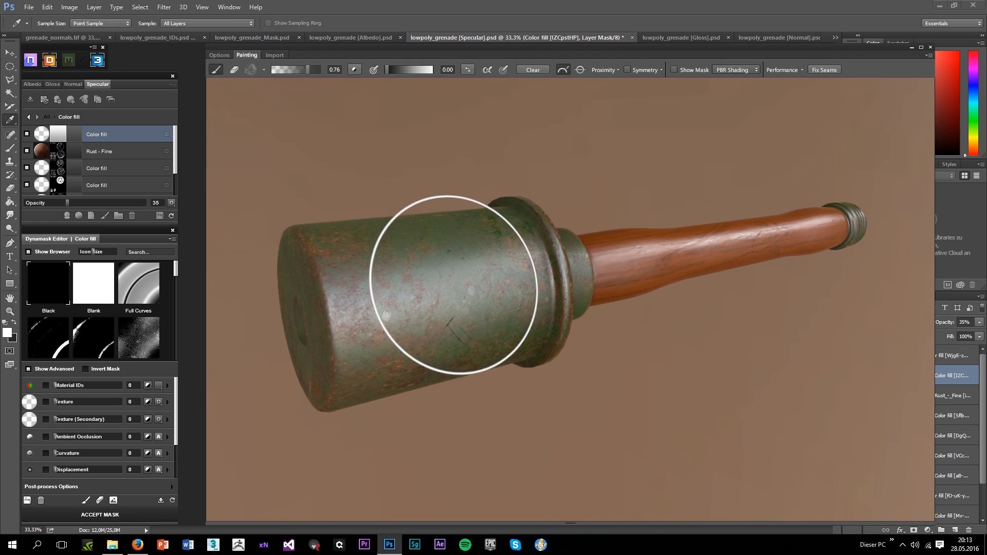
# Choose another brush and switch the mask paint value back to 1.00 for work on the flat end of the head
pyautogui.click(263, 70)
pyautogui.click(575, 144)
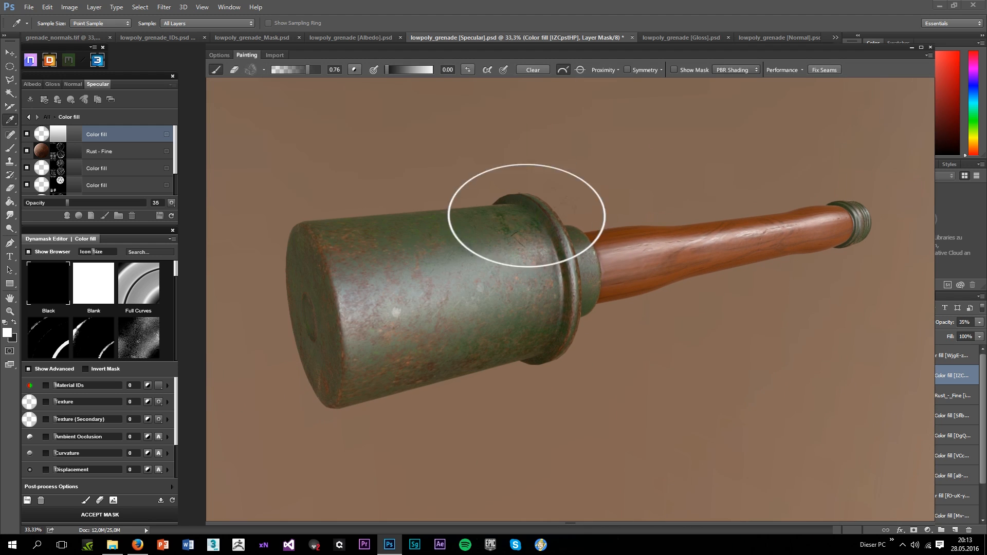
pyautogui.click(467, 71)
pyautogui.moveTo(377, 291)
pyautogui.mouseDown()
pyautogui.moveTo(332, 343)
pyautogui.moveTo(394, 303)
pyautogui.moveTo(452, 286)
pyautogui.moveTo(441, 417)
pyautogui.moveTo(470, 414)
pyautogui.moveTo(648, 316)
pyautogui.mouseUp()
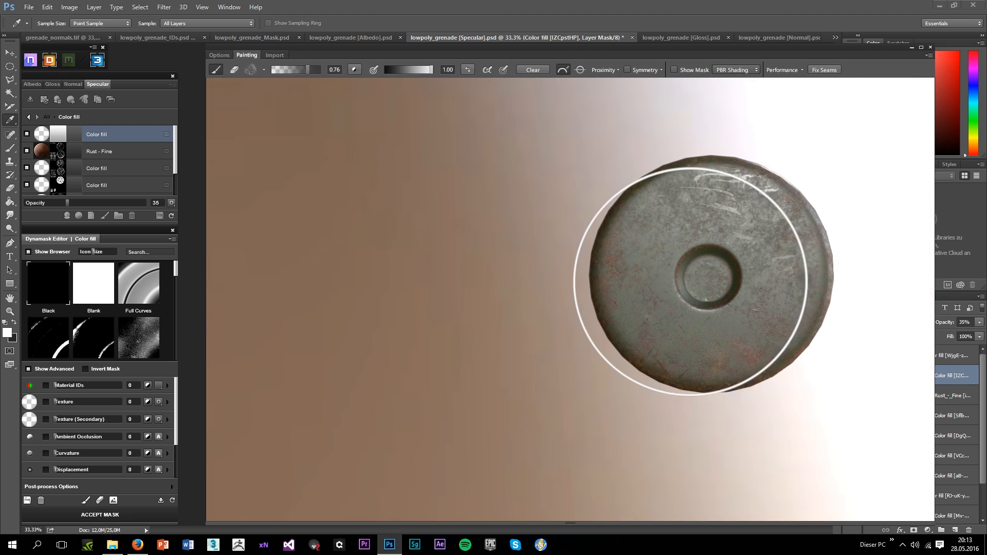
# Paint scratch marks at value 1.00 over the grenade head, base and collar in the Color fill layer's specular mask
pyautogui.moveTo(690, 281)
pyautogui.mouseDown()
pyautogui.moveTo(727, 276)
pyautogui.moveTo(760, 308)
pyautogui.mouseUp()
pyautogui.moveTo(735, 209)
pyautogui.mouseDown()
pyautogui.moveTo(750, 257)
pyautogui.moveTo(727, 283)
pyautogui.moveTo(727, 196)
pyautogui.moveTo(760, 247)
pyautogui.moveTo(854, 222)
pyautogui.moveTo(639, 309)
pyautogui.moveTo(668, 308)
pyautogui.moveTo(586, 302)
pyautogui.mouseUp()
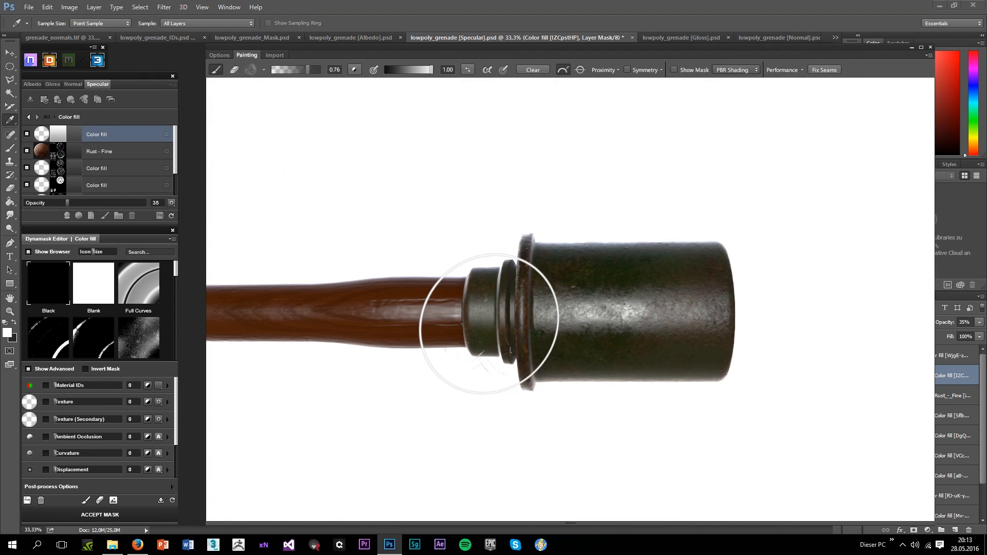
pyautogui.moveTo(510, 299); pyautogui.dragTo(611, 258)
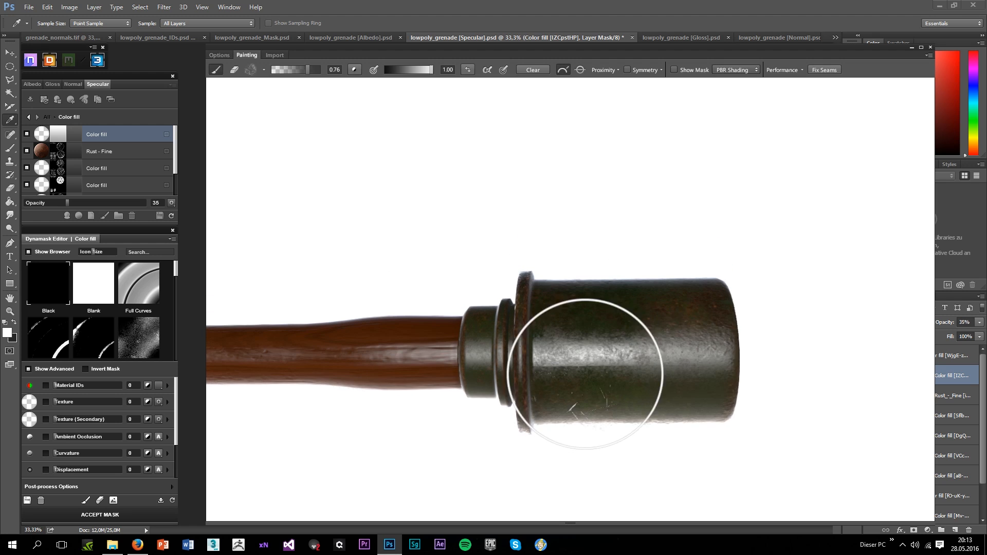
pyautogui.moveTo(585, 374)
pyautogui.mouseDown()
pyautogui.moveTo(611, 308)
pyautogui.moveTo(671, 326)
pyautogui.moveTo(550, 348)
pyautogui.moveTo(536, 380)
pyautogui.moveTo(531, 320)
pyautogui.moveTo(434, 375)
pyautogui.moveTo(500, 376)
pyautogui.moveTo(522, 436)
pyautogui.moveTo(515, 484)
pyautogui.moveTo(483, 415)
pyautogui.moveTo(488, 357)
pyautogui.mouseUp()
pyautogui.scroll(3, 488, 358)
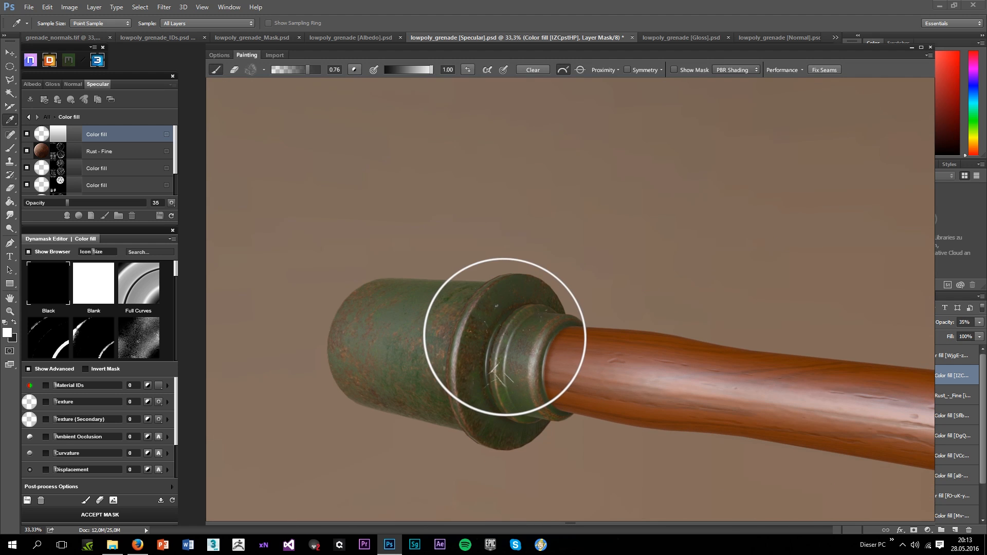
pyautogui.moveTo(463, 290); pyautogui.dragTo(493, 344)
pyautogui.scroll(-2, 391, 409)
pyautogui.moveTo(501, 389); pyautogui.dragTo(472, 323)
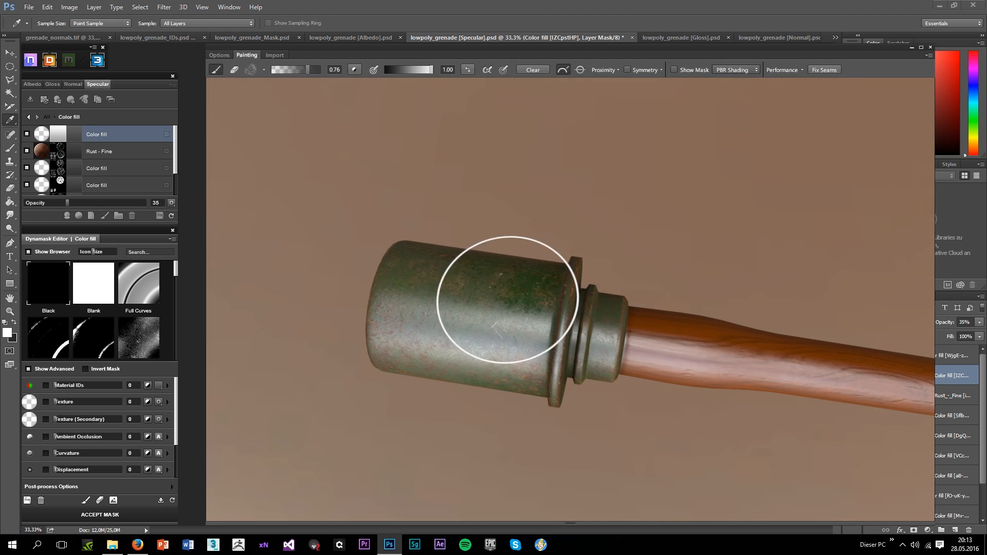
pyautogui.scroll(-3, 507, 299)
pyautogui.moveTo(590, 280); pyautogui.dragTo(684, 245)
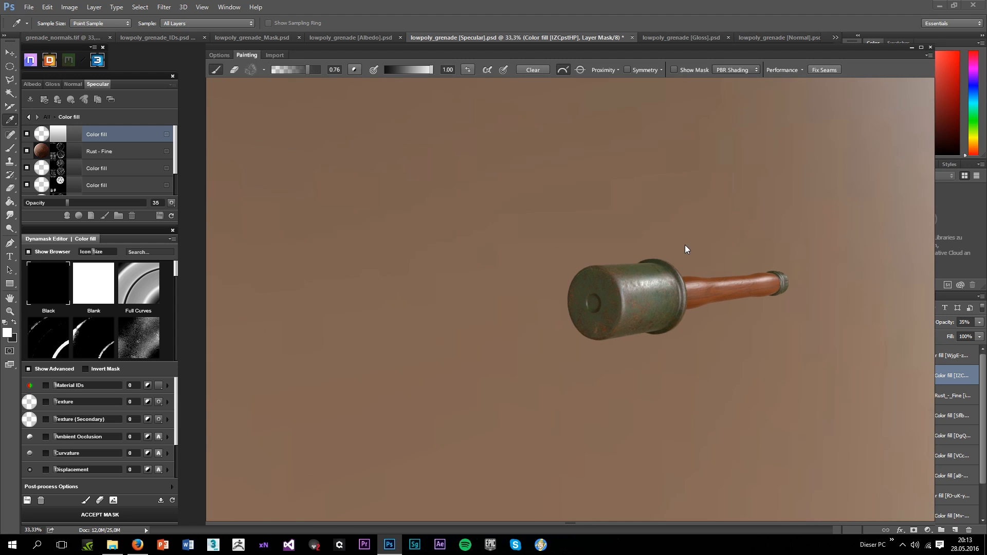
# Continue the scratch marks on the metal cap at the end of the wooden handle
pyautogui.scroll(4, 649, 275)
pyautogui.scroll(-1, 579, 375)
pyautogui.moveTo(579, 375)
pyautogui.mouseDown()
pyautogui.moveTo(626, 366)
pyautogui.moveTo(748, 290)
pyautogui.moveTo(486, 339)
pyautogui.moveTo(339, 328)
pyautogui.mouseUp()
pyautogui.scroll(-1, 750, 278)
pyautogui.scroll(2, 463, 346)
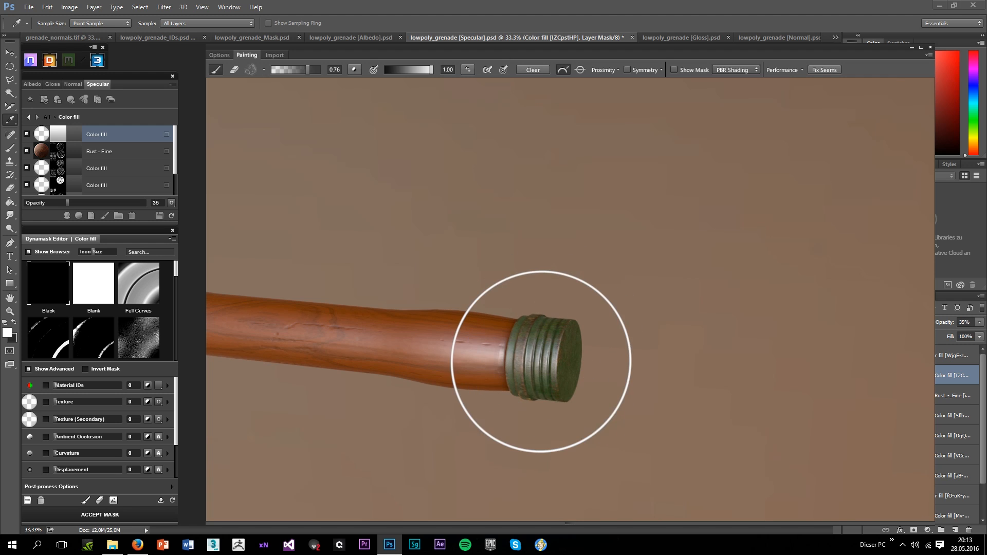
pyautogui.moveTo(541, 361); pyautogui.dragTo(506, 332)
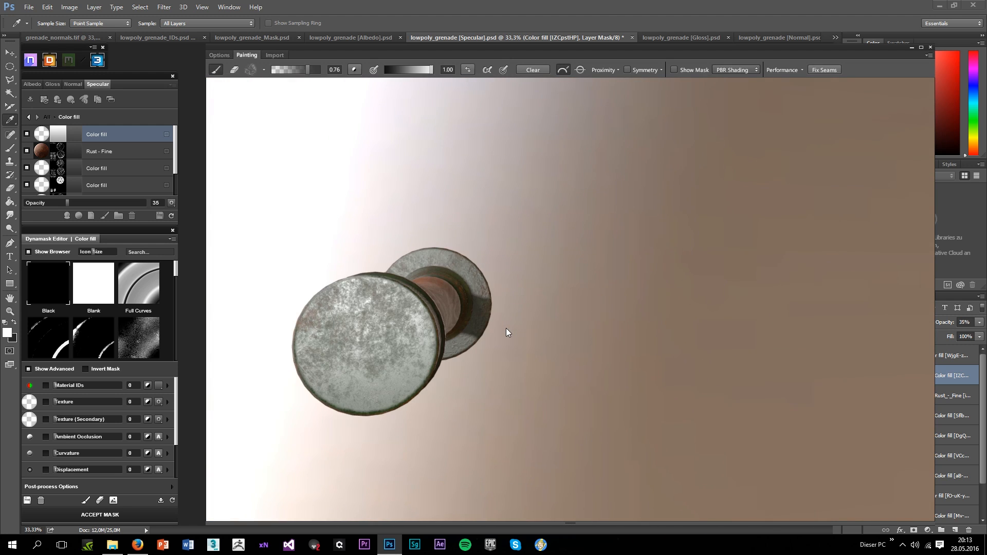
pyautogui.scroll(-1, 378, 359)
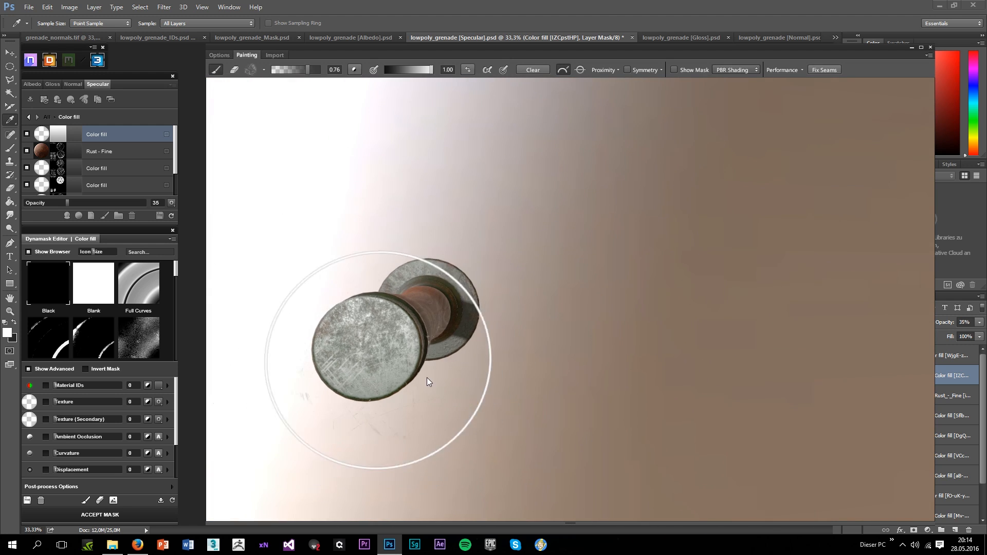
pyautogui.moveTo(427, 377); pyautogui.dragTo(301, 391)
pyautogui.scroll(-1, 547, 289)
pyautogui.moveTo(594, 331); pyautogui.dragTo(682, 329)
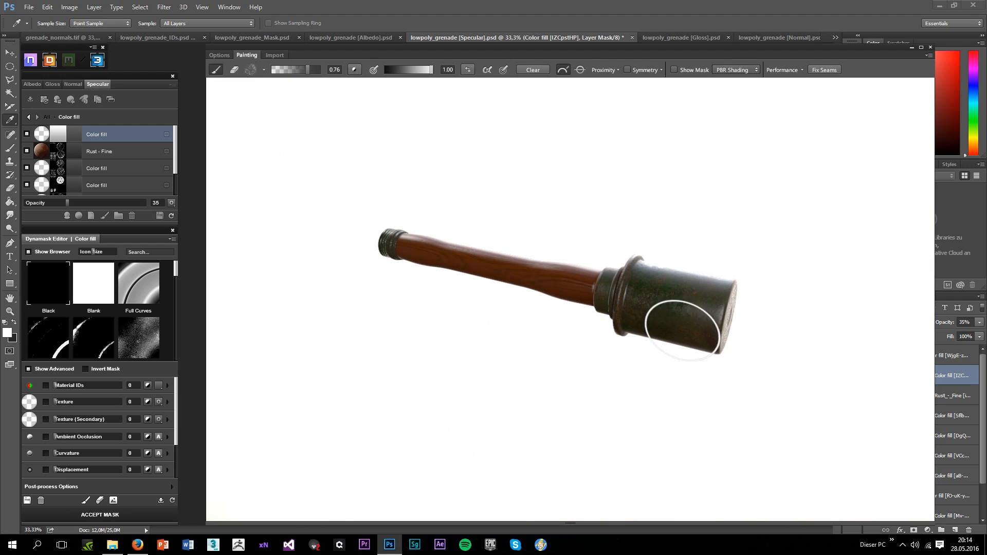
pyautogui.click(220, 56)
pyautogui.moveTo(513, 238)
pyautogui.mouseDown()
pyautogui.moveTo(729, 243)
pyautogui.moveTo(350, 317)
pyautogui.moveTo(458, 319)
pyautogui.moveTo(424, 364)
pyautogui.mouseUp()
pyautogui.scroll(2, 443, 306)
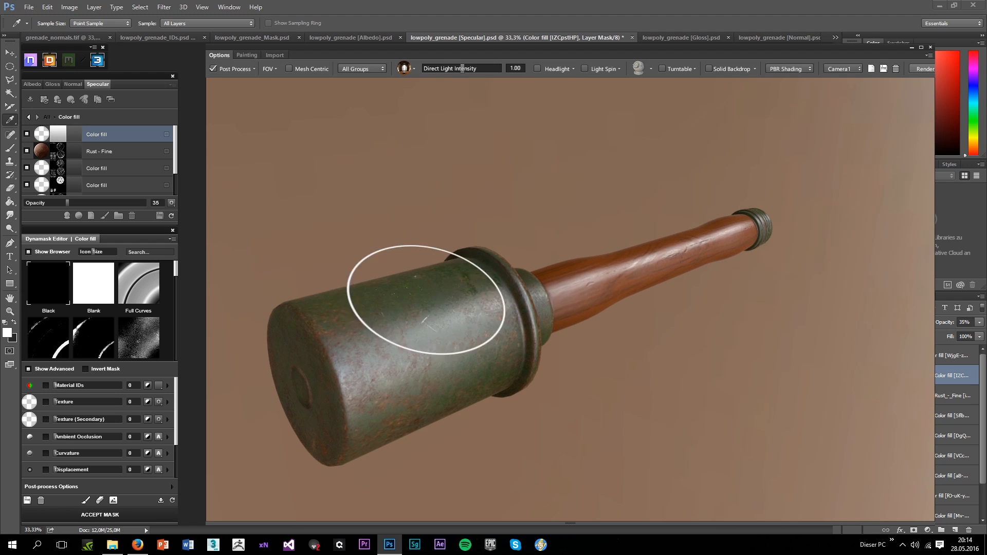
pyautogui.moveTo(426, 299)
pyautogui.mouseDown()
pyautogui.moveTo(291, 301)
pyautogui.moveTo(391, 331)
pyautogui.mouseUp()
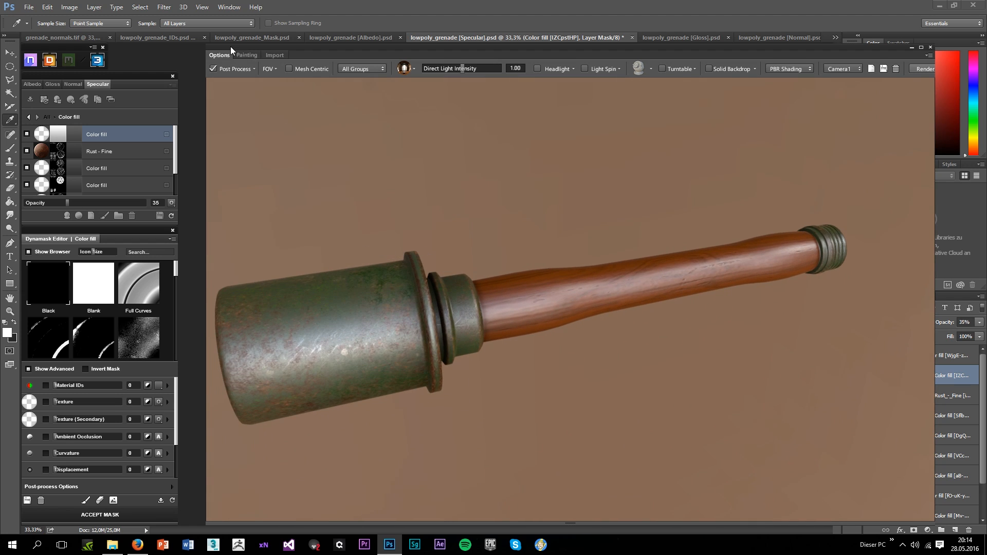
# Choose a splatter brush tip from the Grunge category and swap the paint value to 0.00
pyautogui.click(248, 55)
pyautogui.click(252, 69)
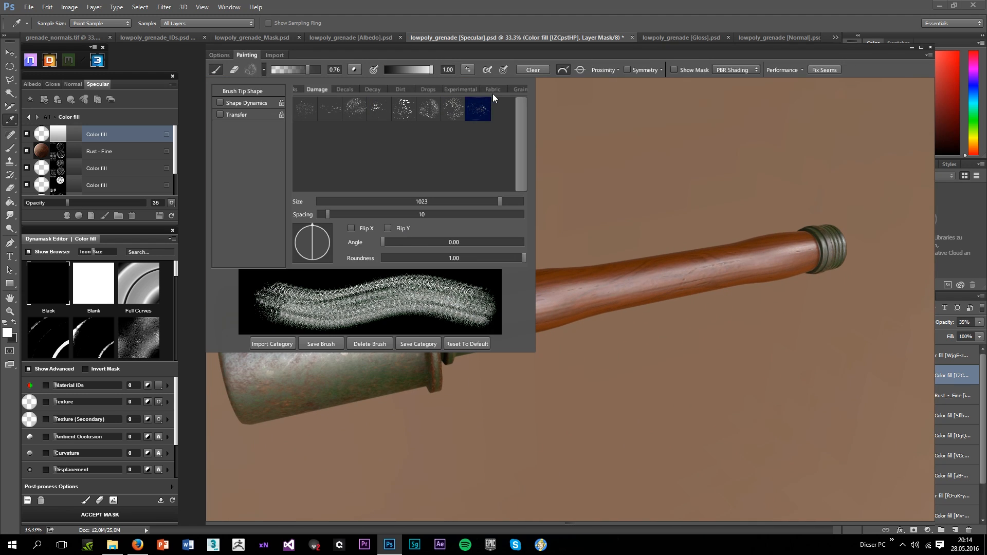
pyautogui.scroll(3, 484, 90)
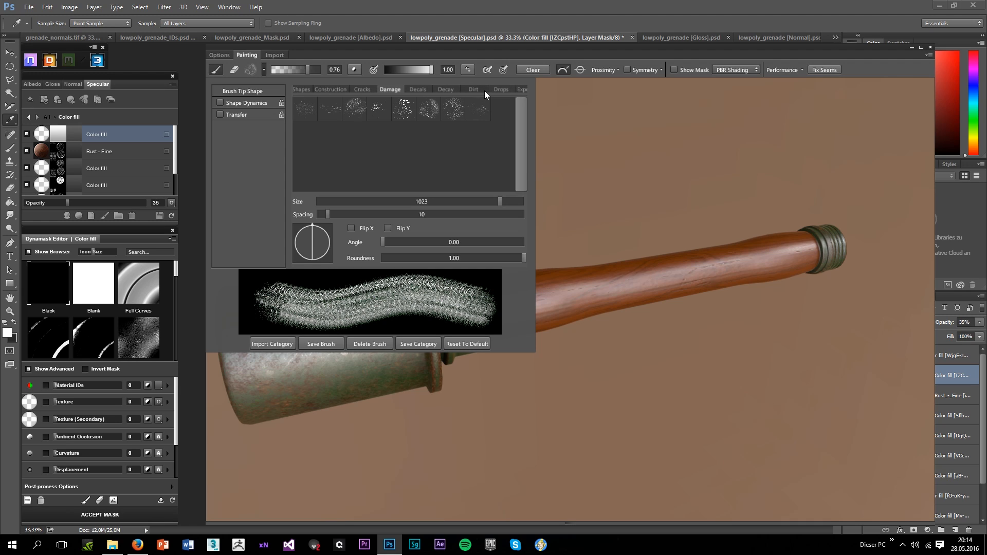
pyautogui.scroll(4, 484, 90)
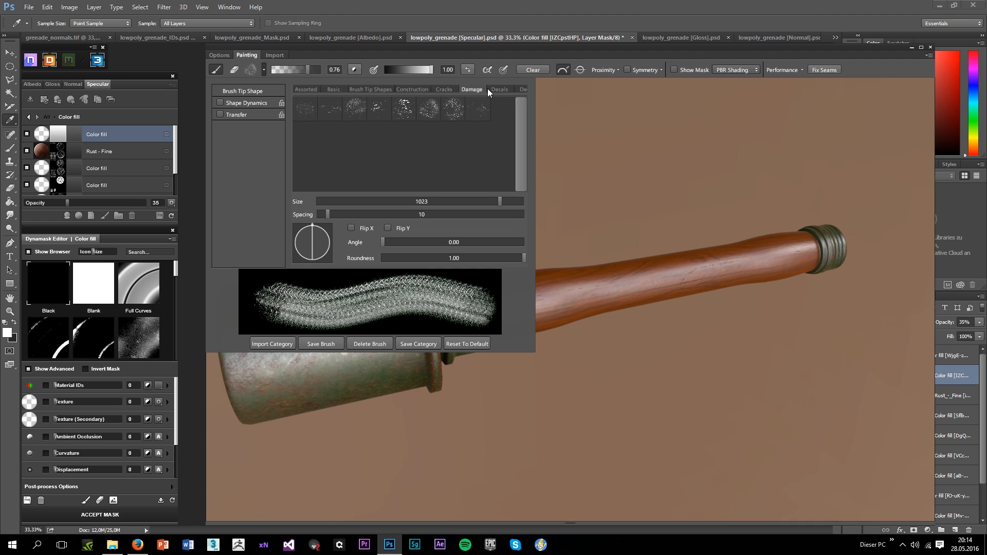
pyautogui.scroll(-4, 487, 91)
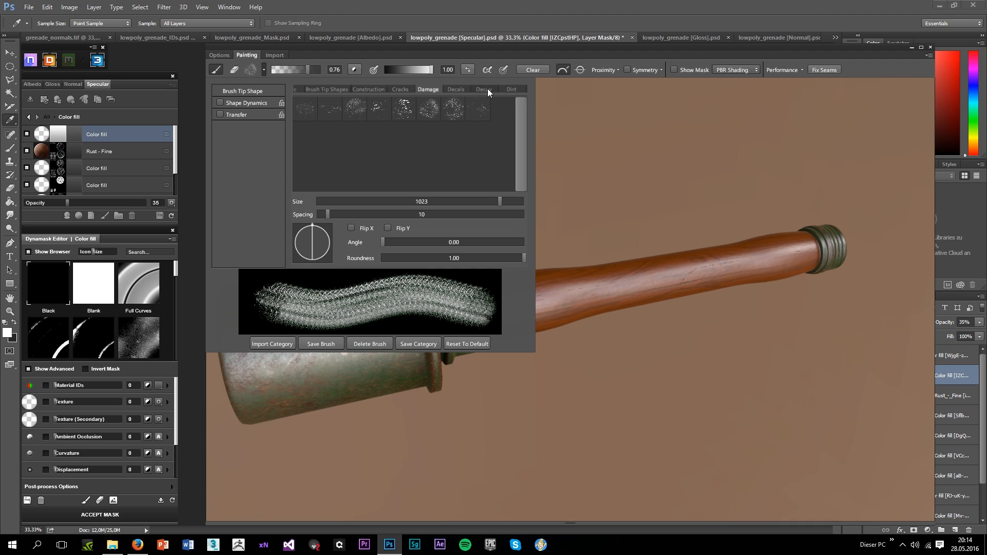
pyautogui.scroll(-4, 488, 88)
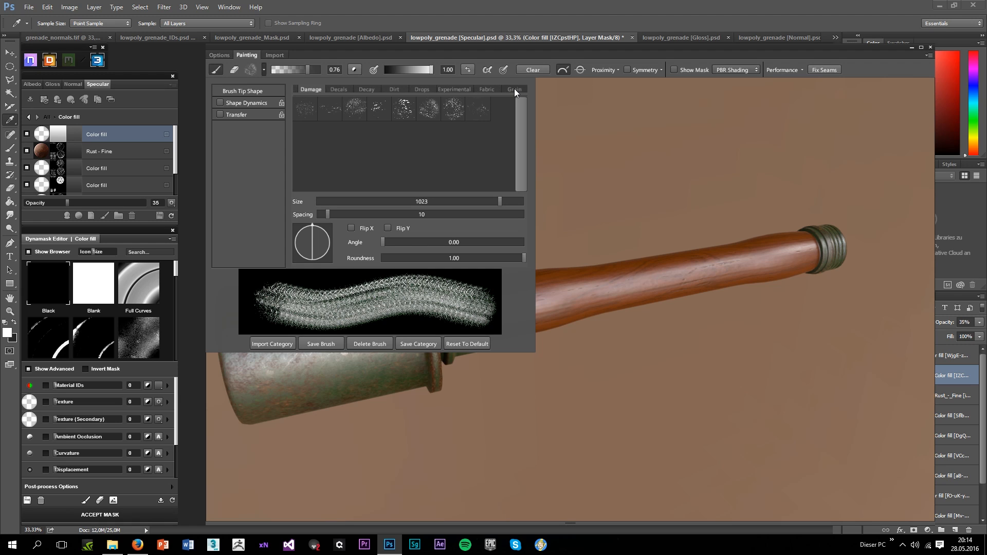
pyautogui.scroll(-1, 514, 88)
pyautogui.click(514, 89)
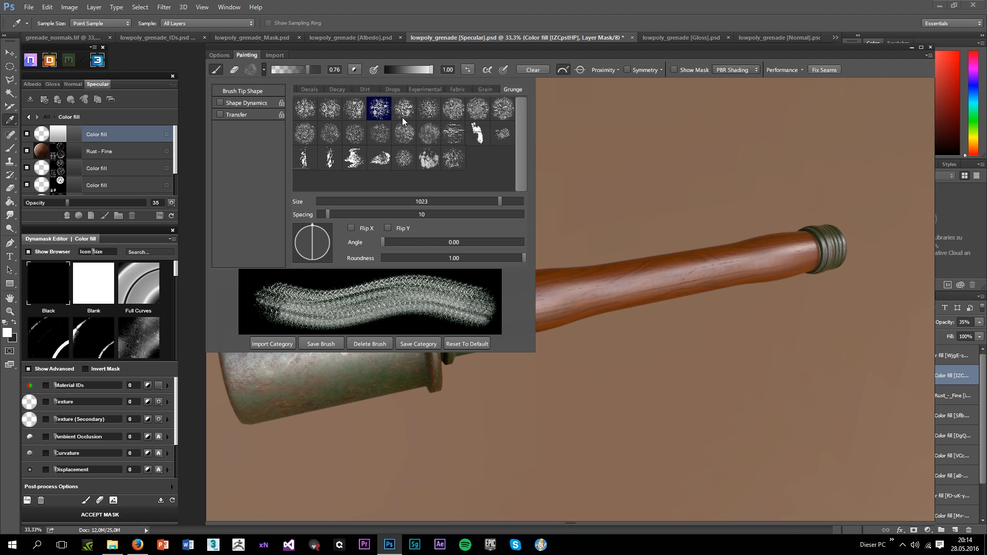
pyautogui.click(451, 122)
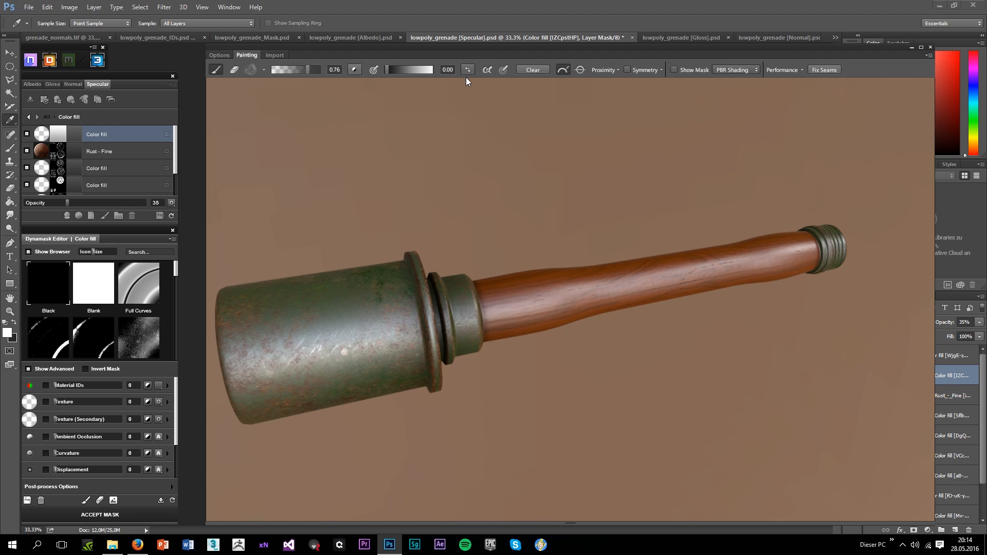
pyautogui.click(263, 72)
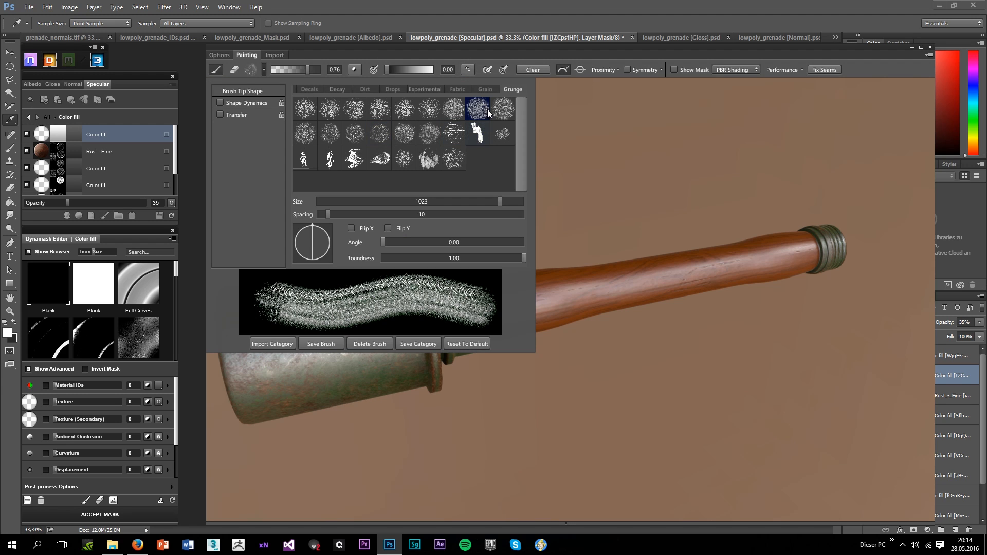
pyautogui.click(436, 104)
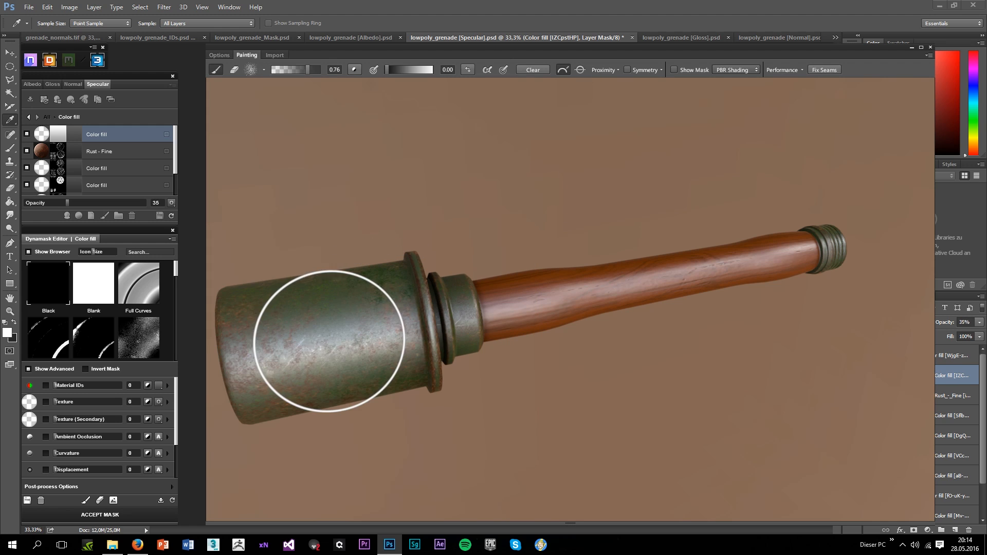
# Lower the brush opacity to 0.45 and paint grunge at value 0.00 around the grenade head to break up its reflections
pyautogui.moveTo(342, 389)
pyautogui.mouseDown()
pyautogui.moveTo(464, 290)
pyautogui.moveTo(488, 337)
pyautogui.moveTo(653, 285)
pyautogui.mouseUp()
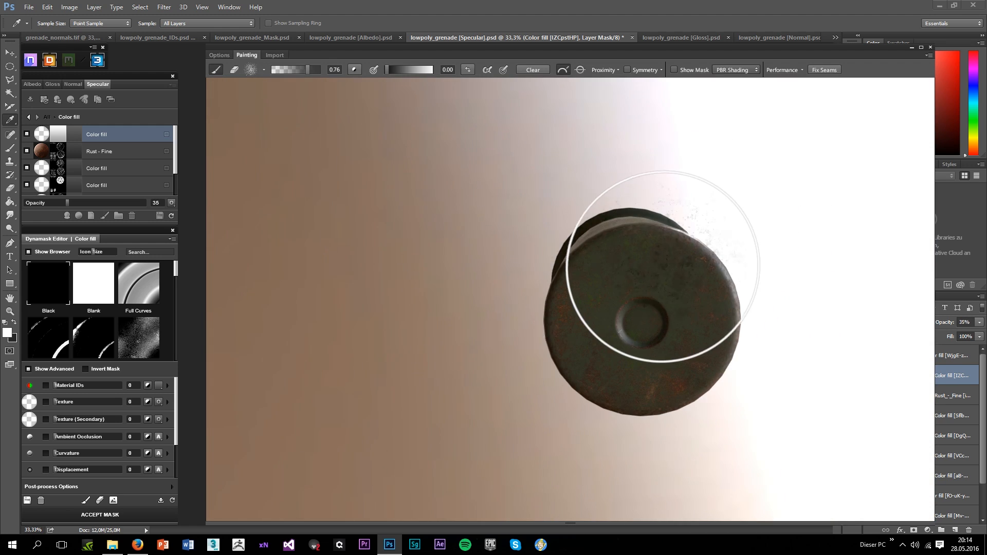
pyautogui.click(293, 70)
pyautogui.moveTo(594, 303)
pyautogui.mouseDown()
pyautogui.moveTo(478, 341)
pyautogui.moveTo(415, 343)
pyautogui.moveTo(351, 386)
pyautogui.moveTo(440, 403)
pyautogui.mouseUp()
pyautogui.scroll(3, 383, 363)
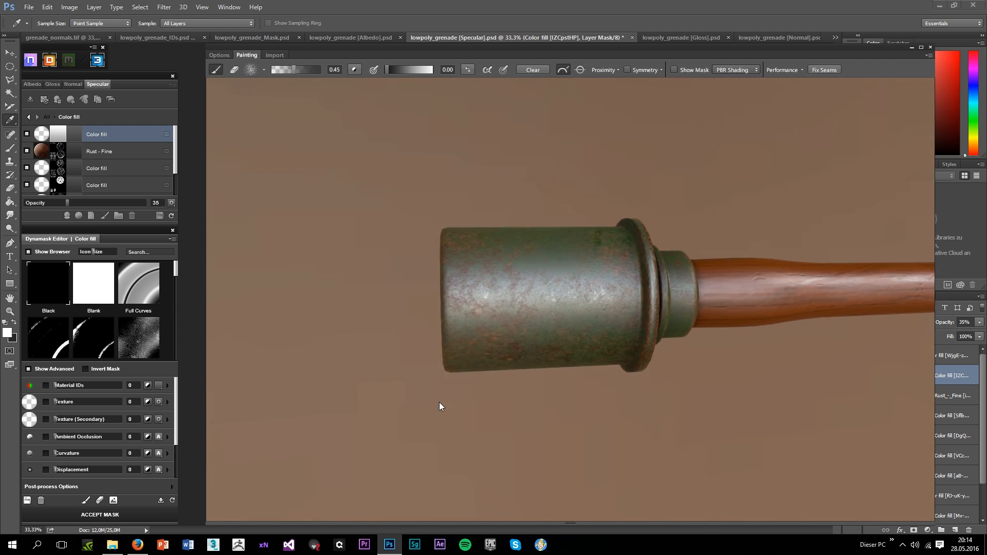
pyautogui.scroll(-2, 427, 386)
pyautogui.moveTo(406, 357)
pyautogui.mouseDown()
pyautogui.moveTo(493, 336)
pyautogui.moveTo(471, 193)
pyautogui.mouseUp()
pyautogui.scroll(3, 617, 277)
pyautogui.moveTo(548, 281)
pyautogui.mouseDown()
pyautogui.moveTo(779, 335)
pyautogui.moveTo(369, 374)
pyautogui.mouseUp()
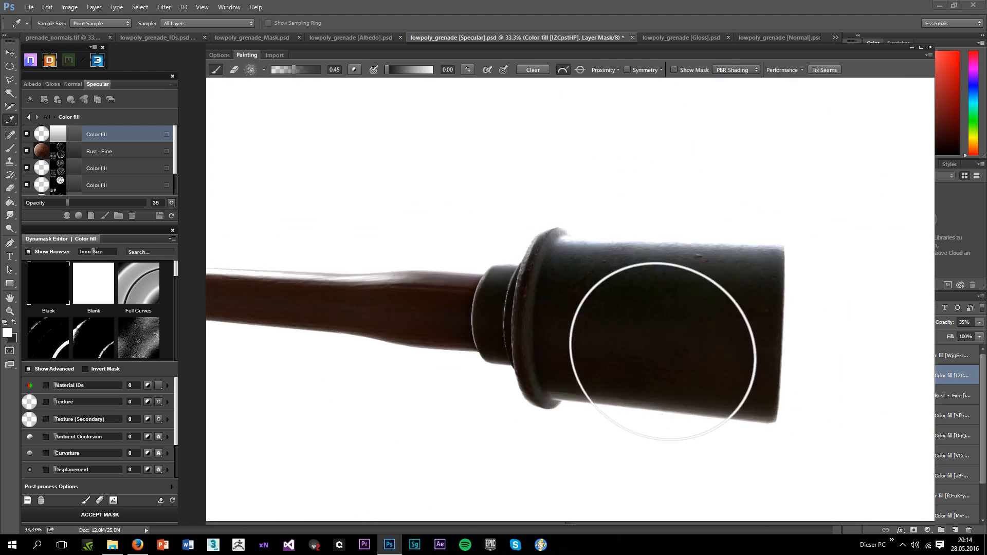
pyautogui.moveTo(639, 352); pyautogui.dragTo(518, 249)
pyautogui.moveTo(515, 207)
pyautogui.mouseDown()
pyautogui.moveTo(515, 336)
pyautogui.moveTo(379, 298)
pyautogui.moveTo(452, 322)
pyautogui.moveTo(335, 355)
pyautogui.moveTo(433, 358)
pyautogui.moveTo(370, 467)
pyautogui.moveTo(386, 341)
pyautogui.mouseUp()
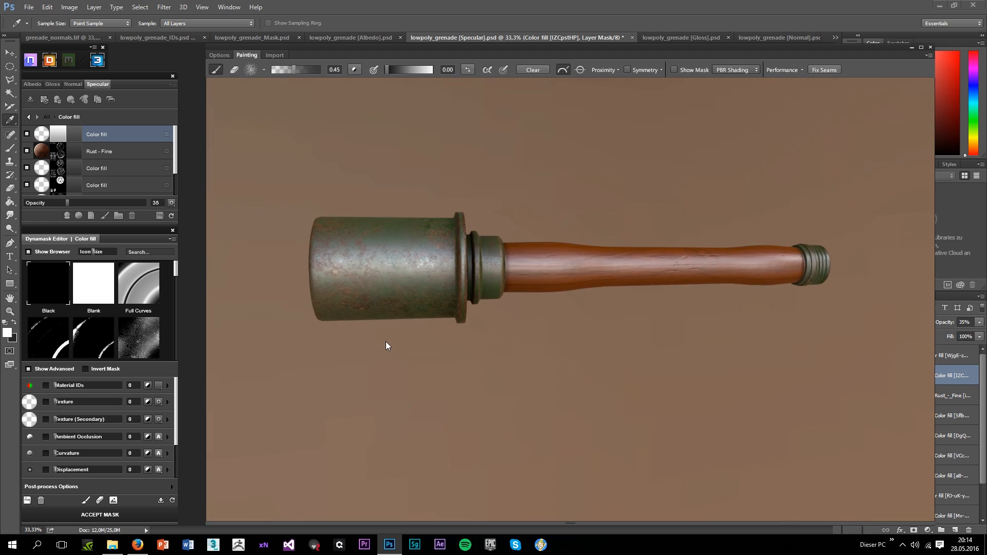
pyautogui.moveTo(415, 270)
pyautogui.mouseDown()
pyautogui.moveTo(384, 330)
pyautogui.moveTo(317, 304)
pyautogui.moveTo(661, 298)
pyautogui.moveTo(540, 326)
pyautogui.moveTo(399, 302)
pyautogui.moveTo(390, 269)
pyautogui.moveTo(437, 276)
pyautogui.moveTo(531, 403)
pyautogui.moveTo(487, 366)
pyautogui.moveTo(609, 339)
pyautogui.moveTo(526, 359)
pyautogui.moveTo(517, 331)
pyautogui.mouseUp()
pyautogui.scroll(-5, 516, 331)
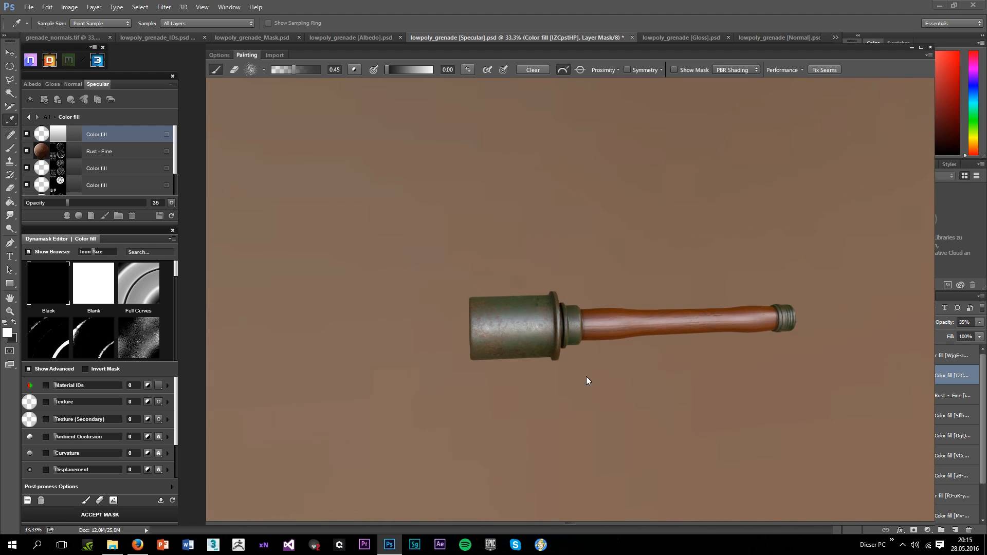
pyautogui.moveTo(588, 381); pyautogui.dragTo(446, 403)
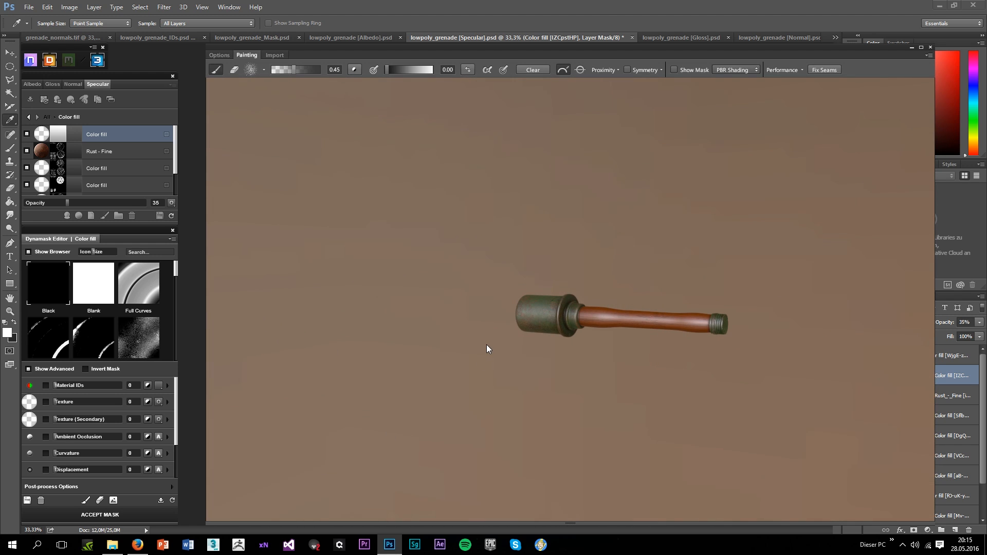
pyautogui.moveTo(486, 344)
pyautogui.mouseDown()
pyautogui.moveTo(553, 375)
pyautogui.moveTo(549, 310)
pyautogui.moveTo(516, 332)
pyautogui.moveTo(598, 368)
pyautogui.mouseUp()
# Swap the paint value back to 1.00 and paint grunge over the head and the collar where it meets the handle
pyautogui.scroll(5, 520, 327)
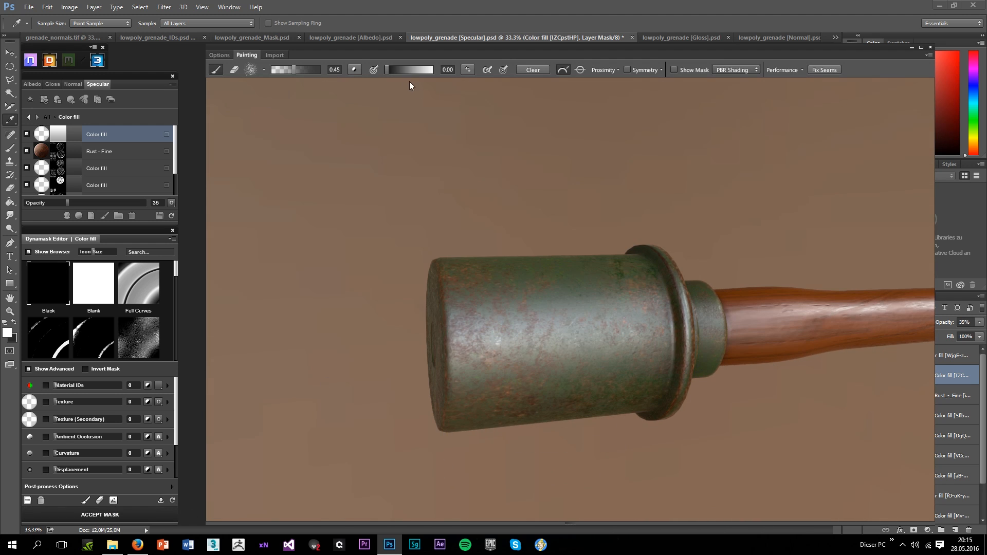
pyautogui.moveTo(515, 286); pyautogui.dragTo(480, 421)
pyautogui.scroll(4, 510, 315)
pyautogui.moveTo(443, 293)
pyautogui.mouseDown()
pyautogui.moveTo(480, 273)
pyautogui.moveTo(422, 354)
pyautogui.moveTo(431, 334)
pyautogui.mouseUp()
pyautogui.moveTo(639, 287)
pyautogui.mouseDown()
pyautogui.moveTo(661, 342)
pyautogui.moveTo(705, 309)
pyautogui.mouseUp()
pyautogui.moveTo(595, 164); pyautogui.dragTo(614, 211)
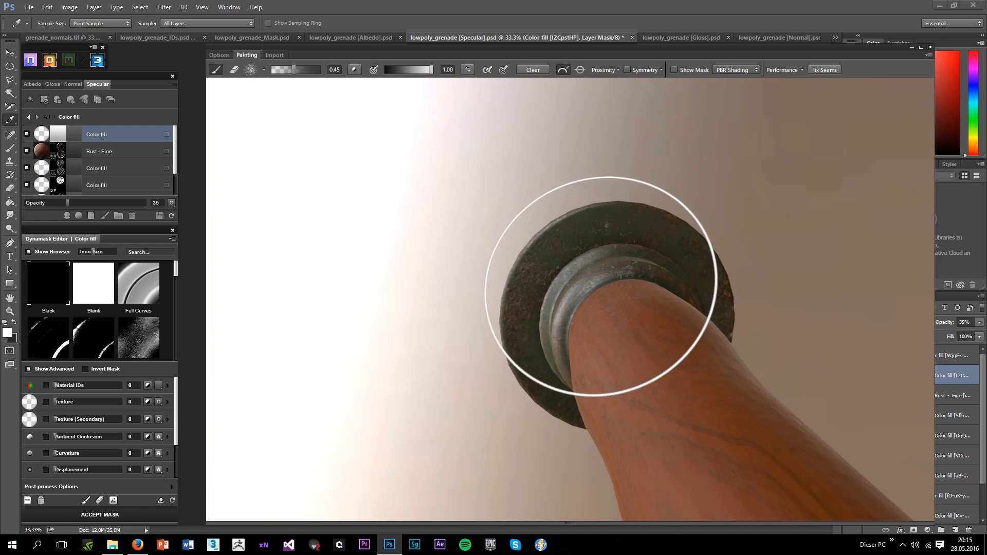
pyautogui.moveTo(601, 286)
pyautogui.mouseDown()
pyautogui.moveTo(680, 324)
pyautogui.moveTo(662, 341)
pyautogui.mouseUp()
pyautogui.moveTo(766, 236)
pyautogui.mouseDown()
pyautogui.moveTo(787, 353)
pyautogui.moveTo(436, 356)
pyautogui.moveTo(546, 357)
pyautogui.moveTo(703, 278)
pyautogui.moveTo(505, 294)
pyautogui.moveTo(632, 319)
pyautogui.moveTo(500, 353)
pyautogui.moveTo(638, 337)
pyautogui.moveTo(566, 291)
pyautogui.mouseUp()
pyautogui.moveTo(679, 245)
pyautogui.mouseDown()
pyautogui.moveTo(579, 322)
pyautogui.moveTo(647, 309)
pyautogui.moveTo(566, 278)
pyautogui.mouseUp()
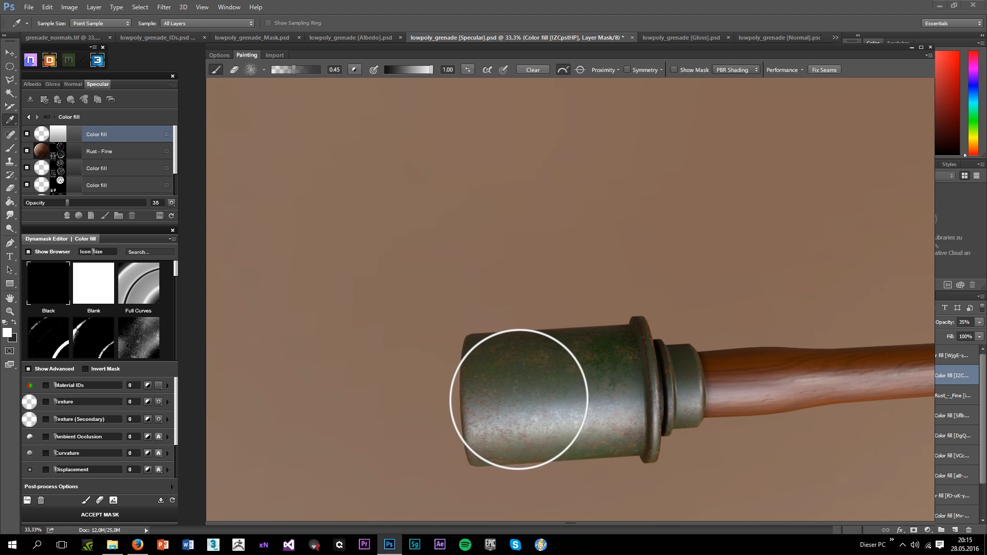
pyautogui.moveTo(608, 366)
pyautogui.mouseDown()
pyautogui.moveTo(628, 282)
pyautogui.moveTo(652, 433)
pyautogui.moveTo(630, 385)
pyautogui.moveTo(696, 421)
pyautogui.moveTo(694, 320)
pyautogui.moveTo(794, 366)
pyautogui.mouseUp()
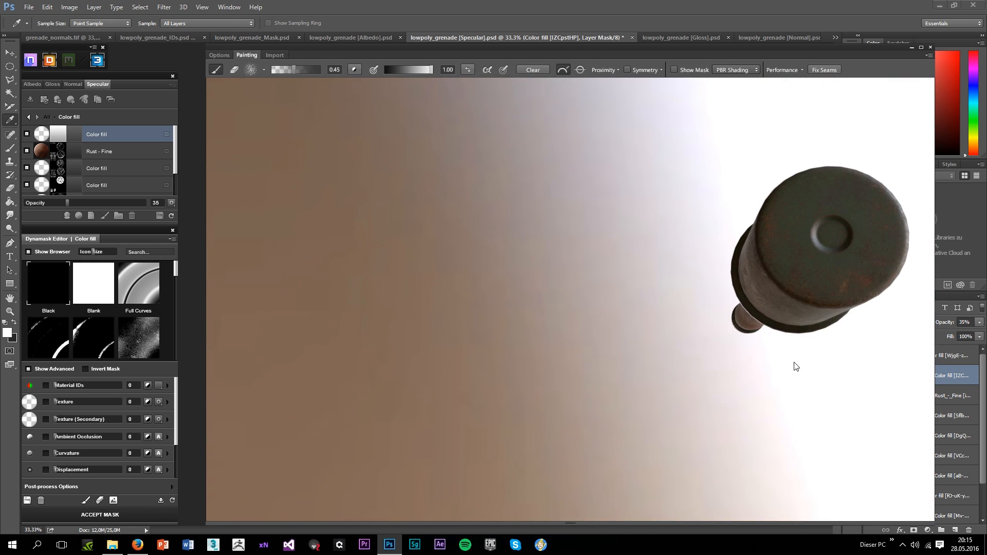
# Check the grenade's head and handle cap with the headlight enabled, and disable the headlight again
pyautogui.click(218, 55)
pyautogui.click(556, 69)
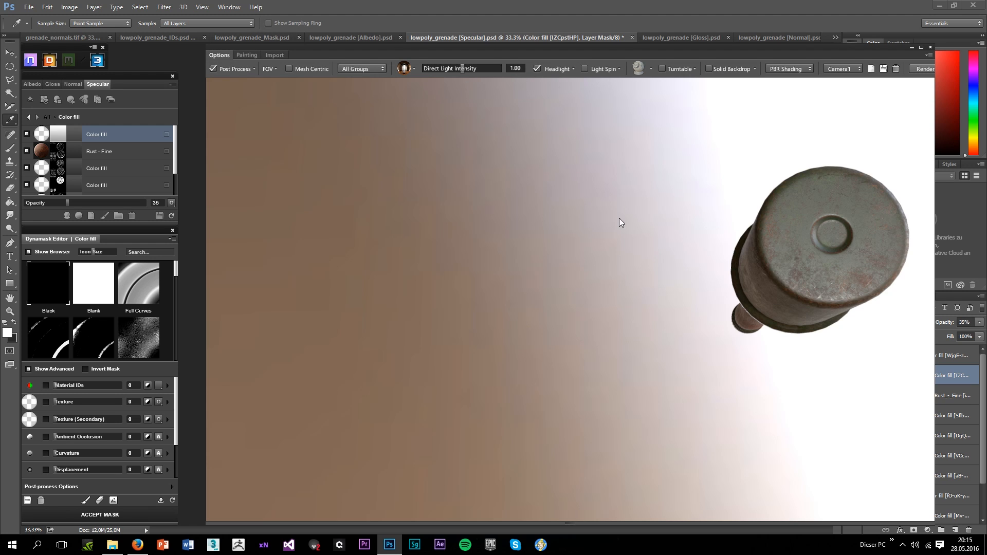
pyautogui.moveTo(619, 220)
pyautogui.mouseDown()
pyautogui.moveTo(624, 260)
pyautogui.moveTo(739, 256)
pyautogui.moveTo(731, 341)
pyautogui.moveTo(853, 412)
pyautogui.moveTo(678, 375)
pyautogui.moveTo(660, 331)
pyautogui.moveTo(562, 286)
pyautogui.moveTo(586, 335)
pyautogui.moveTo(314, 399)
pyautogui.moveTo(274, 332)
pyautogui.moveTo(335, 374)
pyautogui.moveTo(370, 346)
pyautogui.moveTo(499, 335)
pyautogui.moveTo(486, 292)
pyautogui.moveTo(611, 273)
pyautogui.mouseUp()
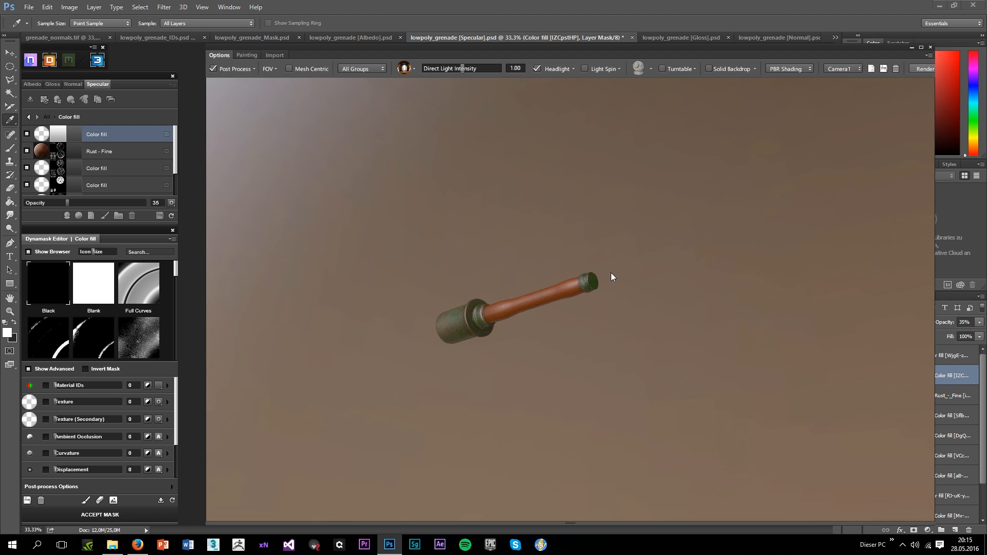
pyautogui.scroll(5, 611, 272)
pyautogui.scroll(1, 598, 298)
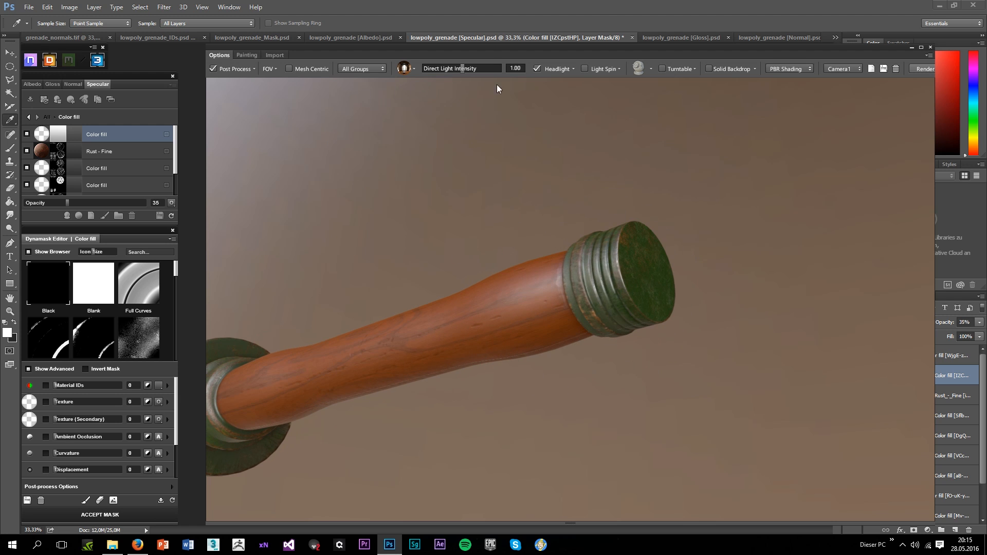
pyautogui.click(547, 68)
# Switch the 3D preview to a different lighting environment and view the whole grenade in it
pyautogui.scroll(-4, 390, 352)
pyautogui.moveTo(391, 352); pyautogui.dragTo(463, 360)
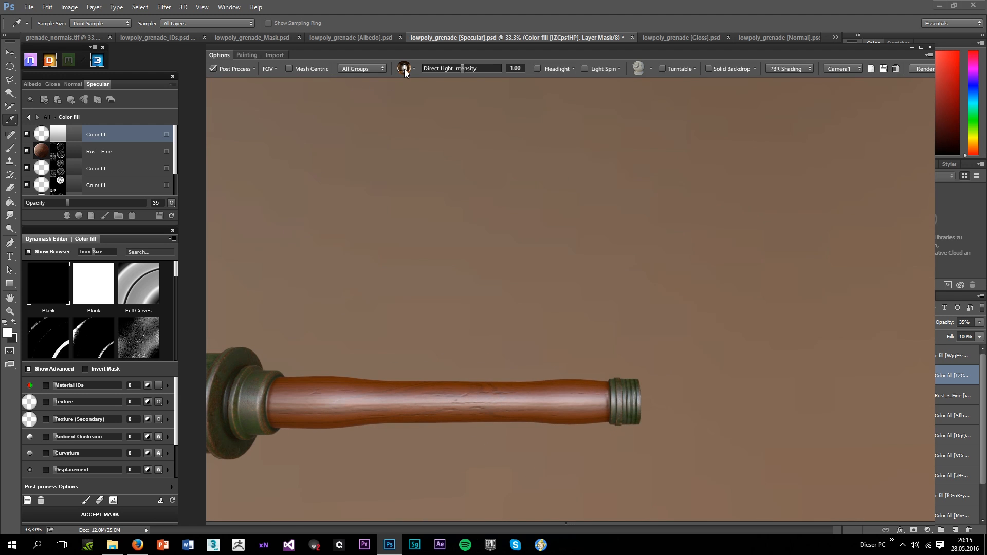
pyautogui.click(404, 98)
pyautogui.moveTo(362, 292); pyautogui.dragTo(450, 200)
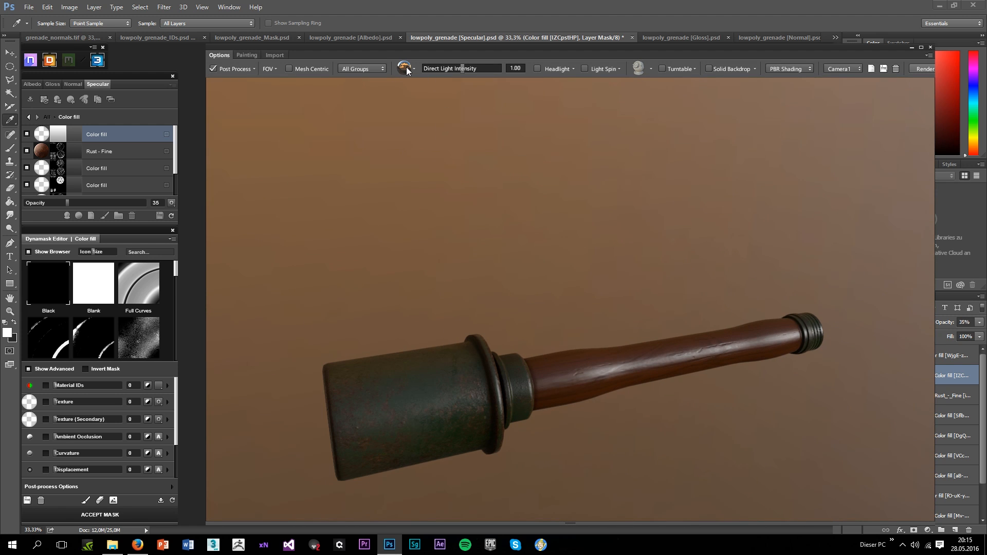
# Switch the 3D preview to the blue sky lighting environment and view the grenade from several angles
pyautogui.click(452, 98)
pyautogui.moveTo(485, 341); pyautogui.dragTo(557, 310)
pyautogui.click(584, 69)
pyautogui.click(585, 69)
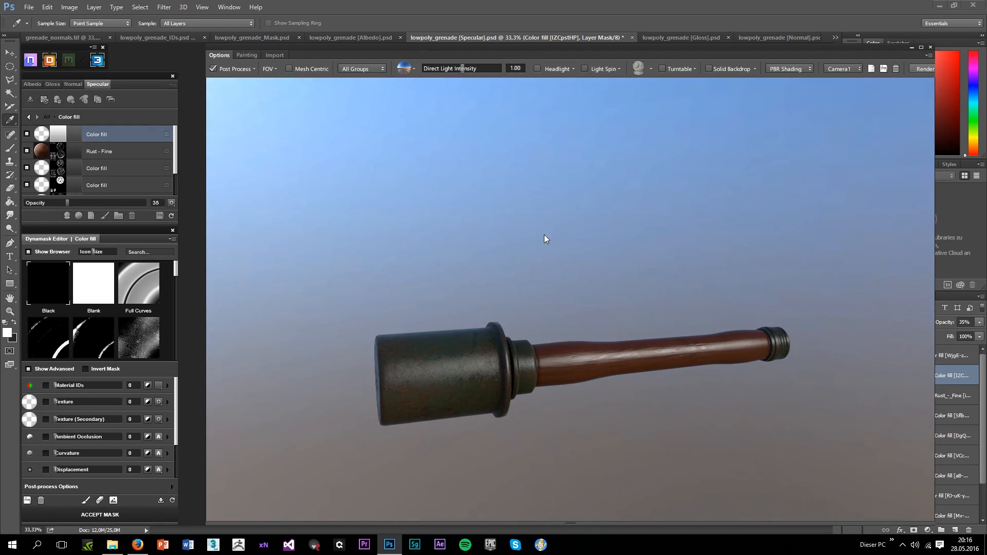
pyautogui.moveTo(544, 236); pyautogui.dragTo(527, 91)
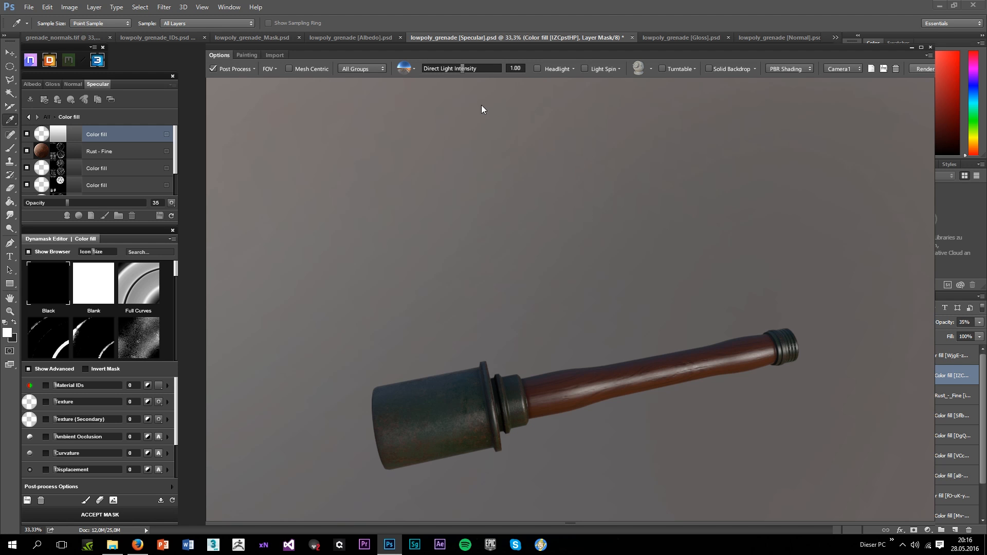
pyautogui.moveTo(350, 90); pyautogui.dragTo(406, 247)
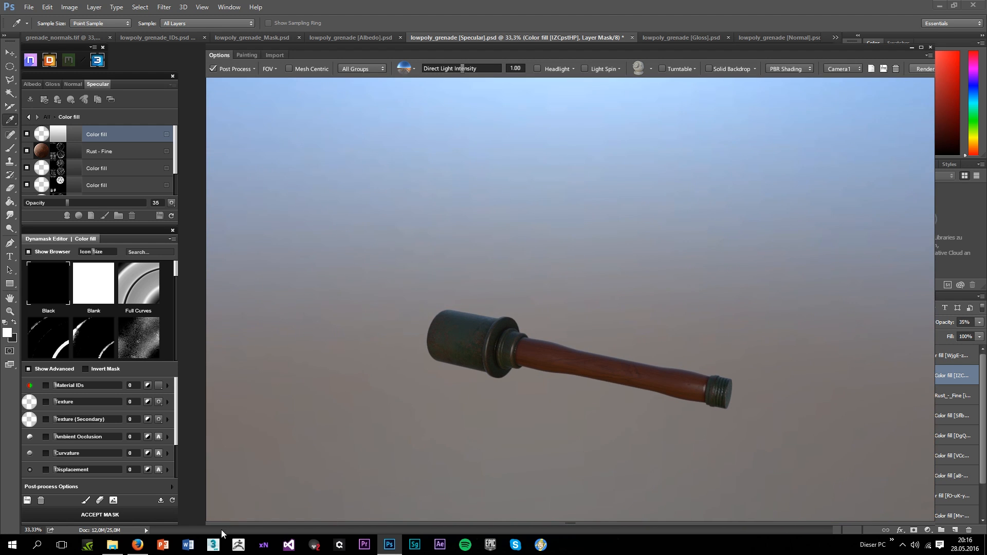
pyautogui.moveTo(354, 442); pyautogui.dragTo(523, 366)
pyautogui.scroll(4, 530, 331)
pyautogui.moveTo(458, 317)
pyautogui.mouseDown()
pyautogui.moveTo(459, 347)
pyautogui.moveTo(401, 377)
pyautogui.moveTo(425, 360)
pyautogui.moveTo(502, 379)
pyautogui.moveTo(447, 381)
pyautogui.moveTo(366, 437)
pyautogui.moveTo(352, 470)
pyautogui.moveTo(310, 387)
pyautogui.moveTo(412, 401)
pyautogui.moveTo(434, 379)
pyautogui.moveTo(529, 397)
pyautogui.moveTo(434, 401)
pyautogui.moveTo(371, 461)
pyautogui.moveTo(430, 386)
pyautogui.moveTo(434, 423)
pyautogui.moveTo(355, 483)
pyautogui.moveTo(435, 416)
pyautogui.moveTo(564, 353)
pyautogui.moveTo(630, 388)
pyautogui.moveTo(597, 337)
pyautogui.moveTo(503, 355)
pyautogui.moveTo(422, 389)
pyautogui.moveTo(520, 376)
pyautogui.moveTo(567, 391)
pyautogui.moveTo(673, 344)
pyautogui.moveTo(617, 365)
pyautogui.mouseUp()
# Open the reference photo m24early.jpg from the refs folder, examine the metal collars and wooden handles, and close it
pyautogui.click(118, 547)
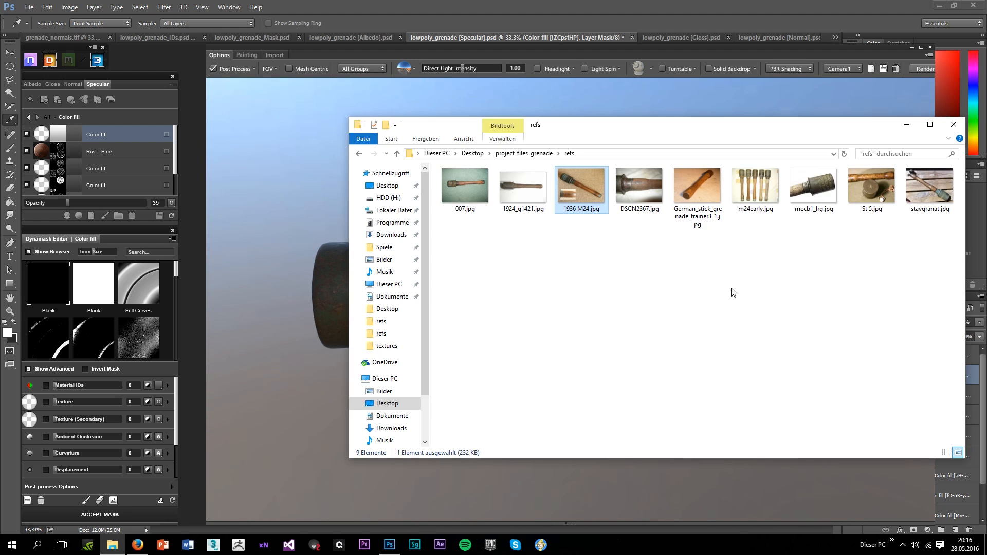
pyautogui.doubleClick(780, 191)
pyautogui.scroll(2, 540, 146)
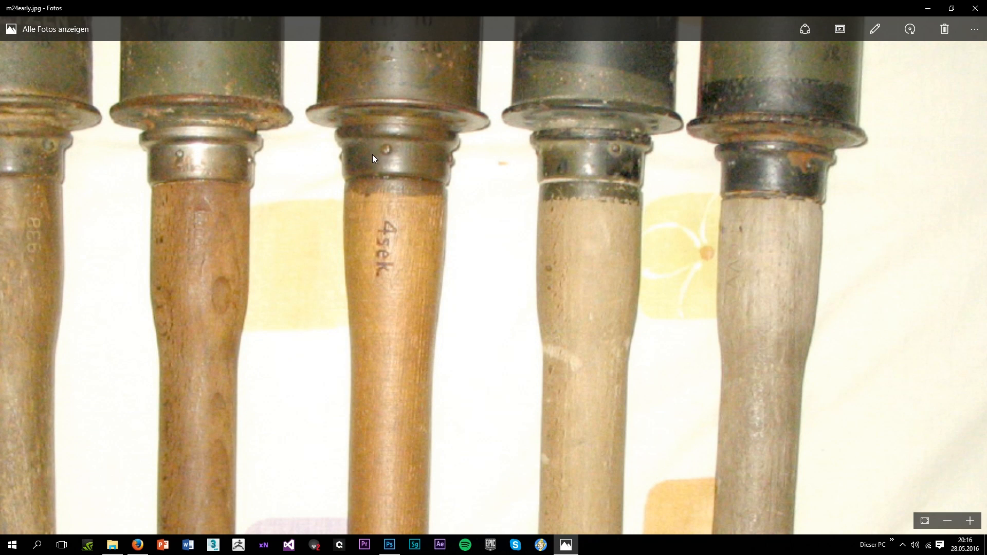
pyautogui.moveTo(373, 155); pyautogui.dragTo(427, 185)
pyautogui.click(982, 8)
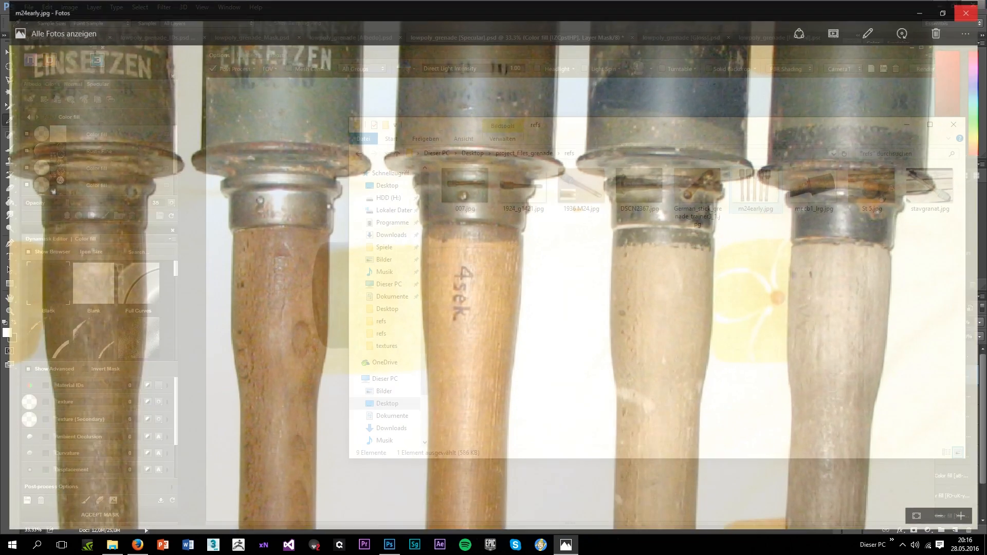
pyautogui.click(945, 129)
# Accept the edited mask of the specular Color fill layer
pyautogui.moveTo(590, 264); pyautogui.dragTo(553, 281)
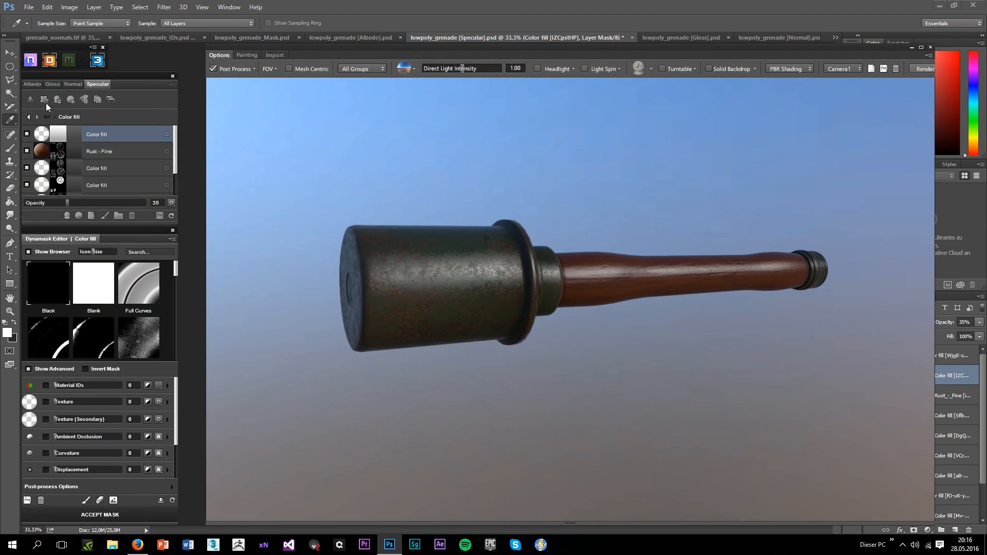
pyautogui.click(62, 516)
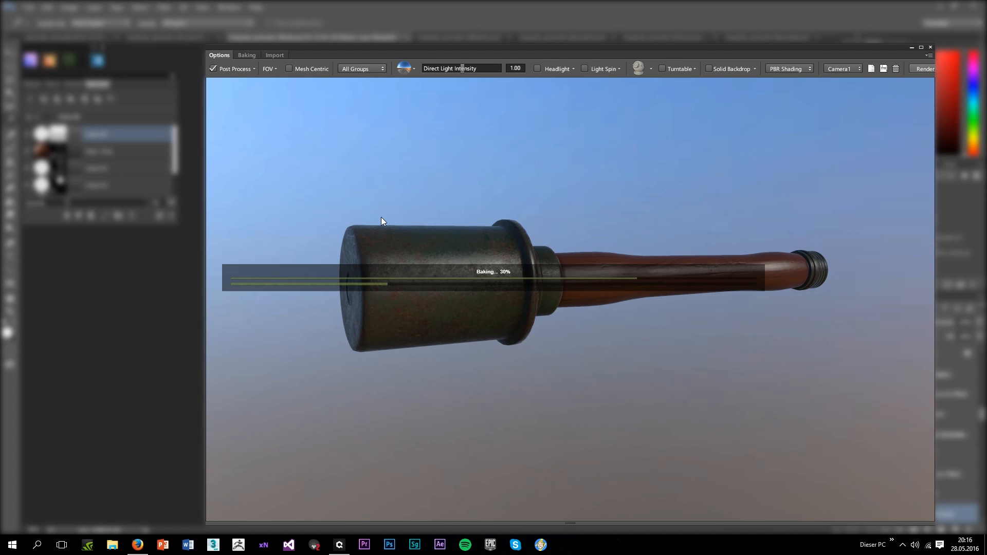
pyautogui.moveTo(381, 173); pyautogui.dragTo(286, 246)
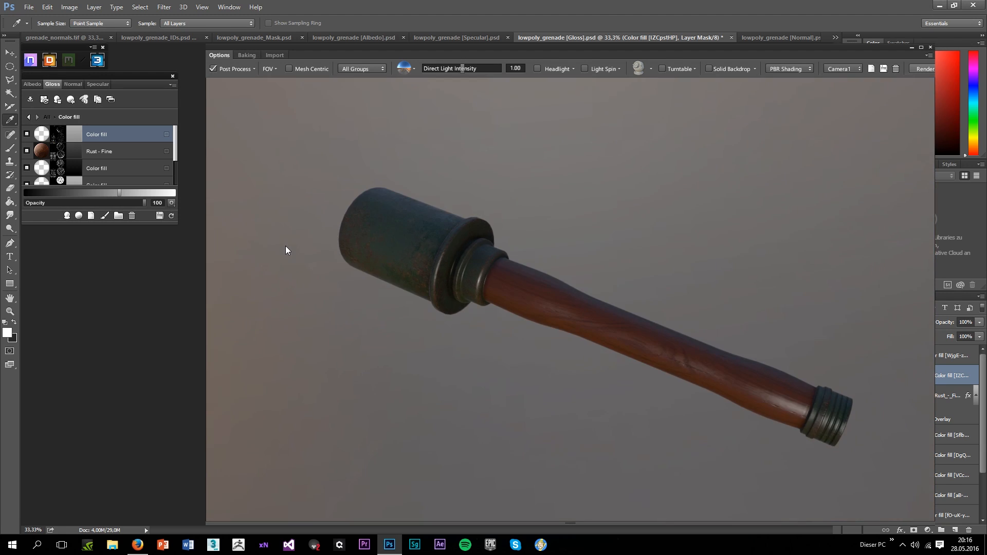
# Try different green tones for the albedo of the lowest Color fill layer in the metal group
pyautogui.scroll(-3, 103, 149)
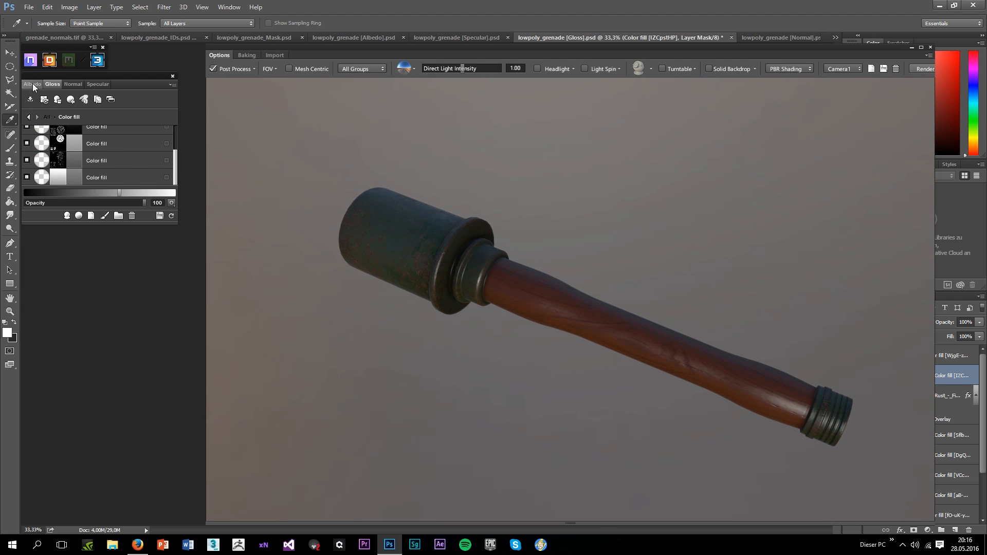
pyautogui.scroll(-3, 97, 168)
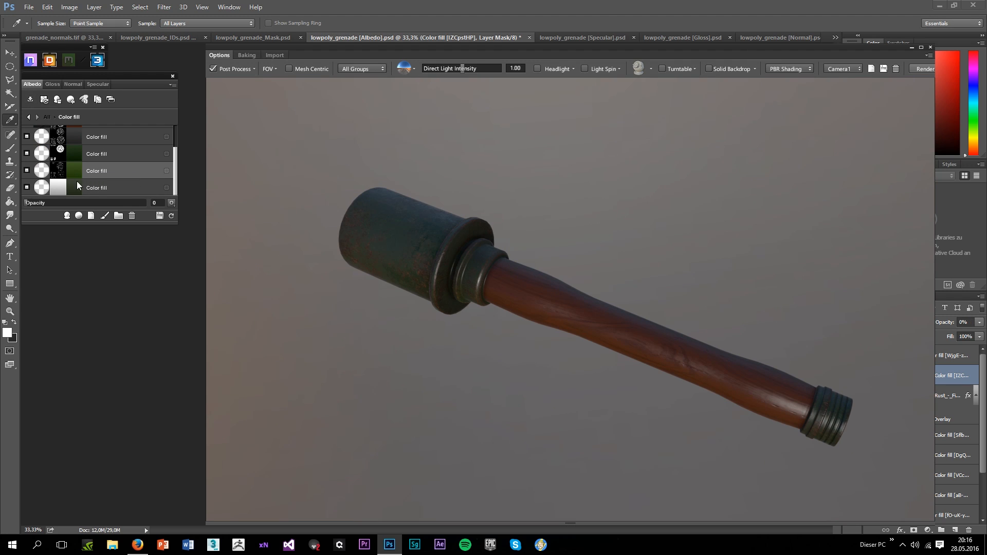
pyautogui.click(76, 184)
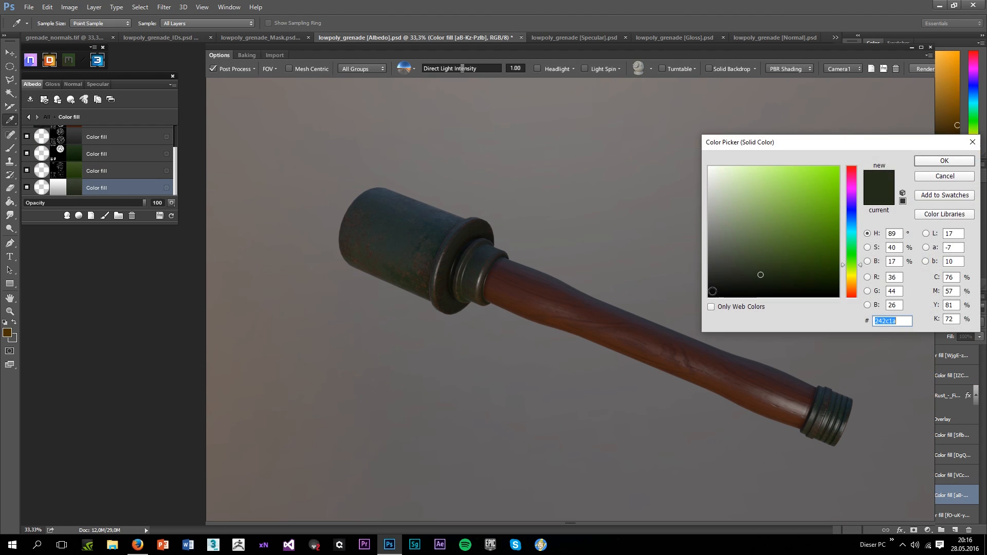
pyautogui.click(936, 164)
pyautogui.moveTo(563, 192)
pyautogui.mouseDown()
pyautogui.moveTo(524, 201)
pyautogui.moveTo(581, 158)
pyautogui.moveTo(634, 148)
pyautogui.moveTo(557, 175)
pyautogui.mouseUp()
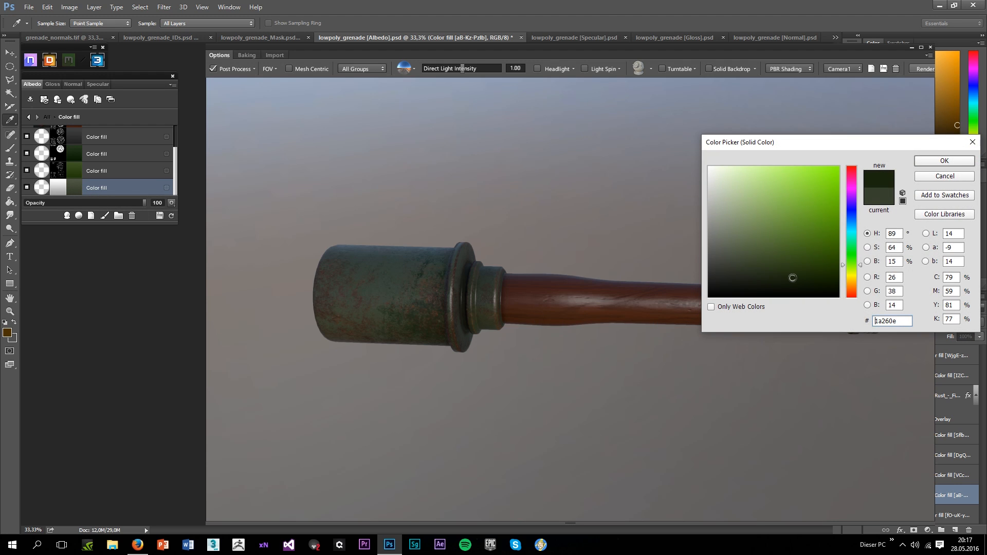
pyautogui.click(930, 162)
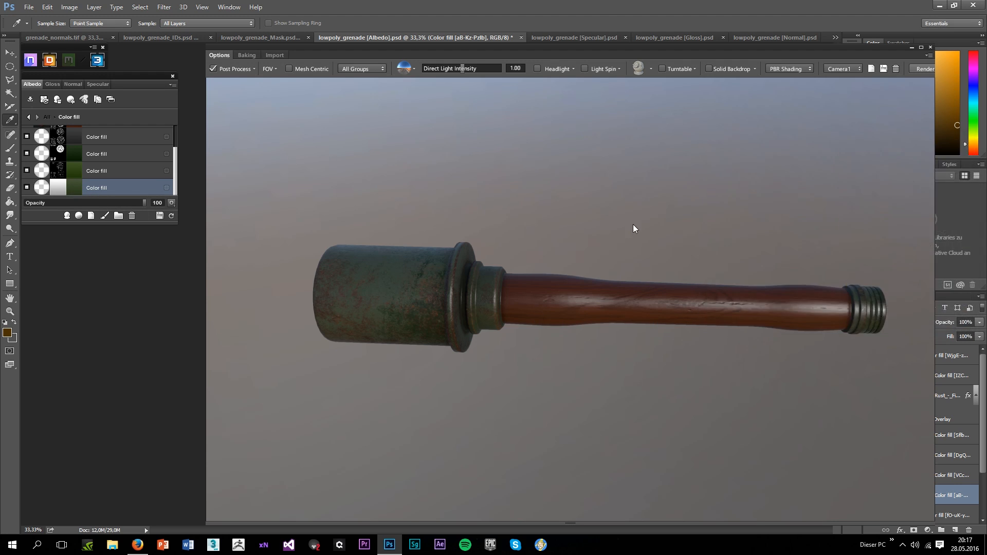
pyautogui.moveTo(557, 231); pyautogui.dragTo(338, 249)
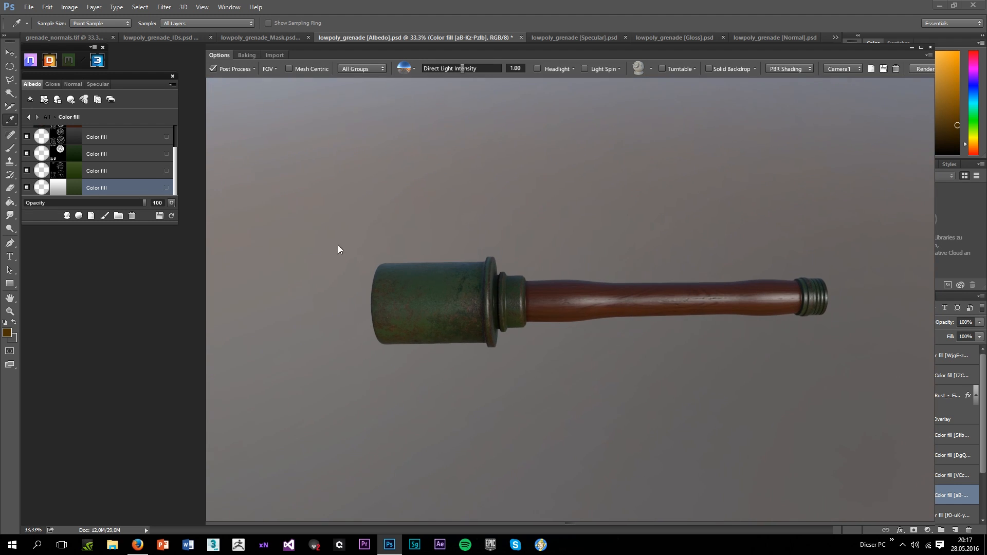
# Set the albedo of the metal group's lowest Color fill layer to the muted green #303828
pyautogui.doubleClick(78, 187)
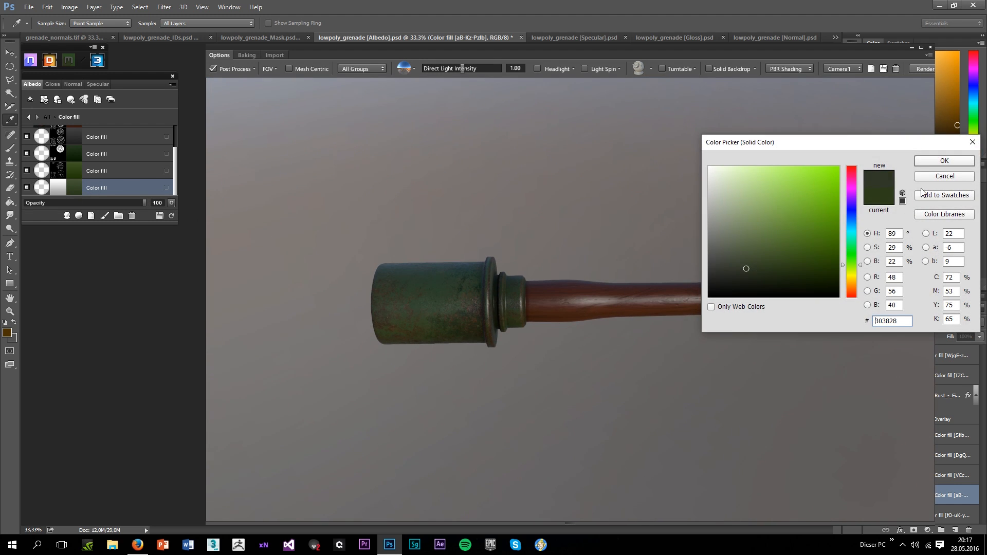
pyautogui.click(934, 161)
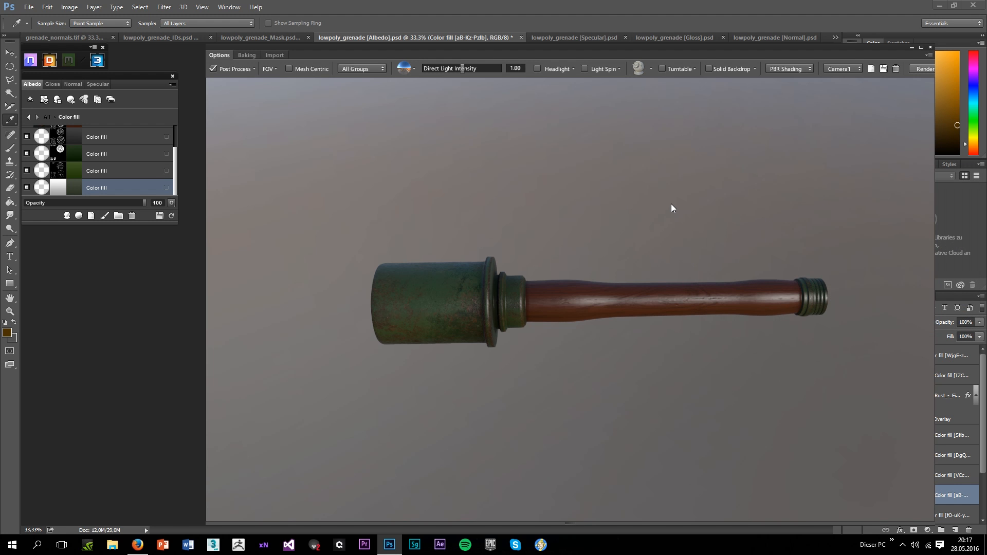
pyautogui.moveTo(643, 216)
pyautogui.mouseDown()
pyautogui.moveTo(540, 326)
pyautogui.moveTo(513, 207)
pyautogui.moveTo(649, 199)
pyautogui.moveTo(647, 243)
pyautogui.moveTo(461, 231)
pyautogui.moveTo(446, 295)
pyautogui.moveTo(441, 210)
pyautogui.moveTo(598, 210)
pyautogui.moveTo(680, 268)
pyautogui.moveTo(564, 240)
pyautogui.moveTo(455, 289)
pyautogui.moveTo(403, 346)
pyautogui.moveTo(456, 215)
pyautogui.moveTo(525, 163)
pyautogui.moveTo(612, 183)
pyautogui.mouseUp()
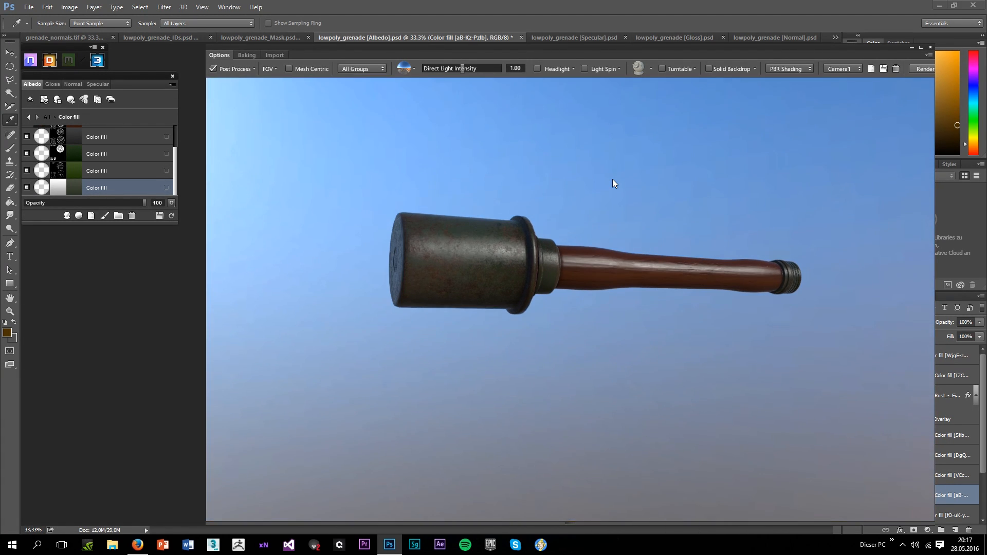
# Raise the gloss value of the metal group's lowest Color fill layer slightly and check the reflections on the head
pyautogui.click(52, 84)
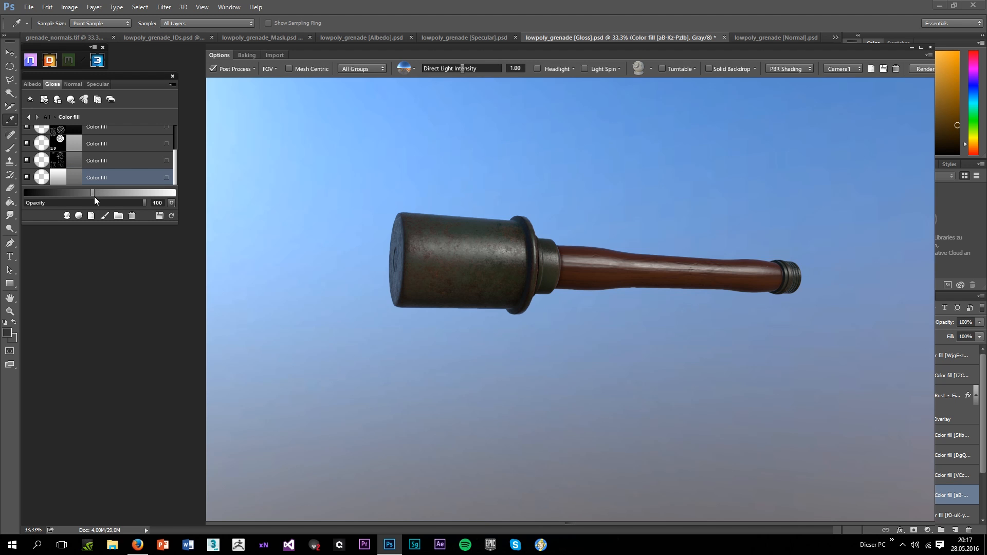
pyautogui.moveTo(317, 280); pyautogui.dragTo(382, 318)
pyautogui.scroll(3, 411, 313)
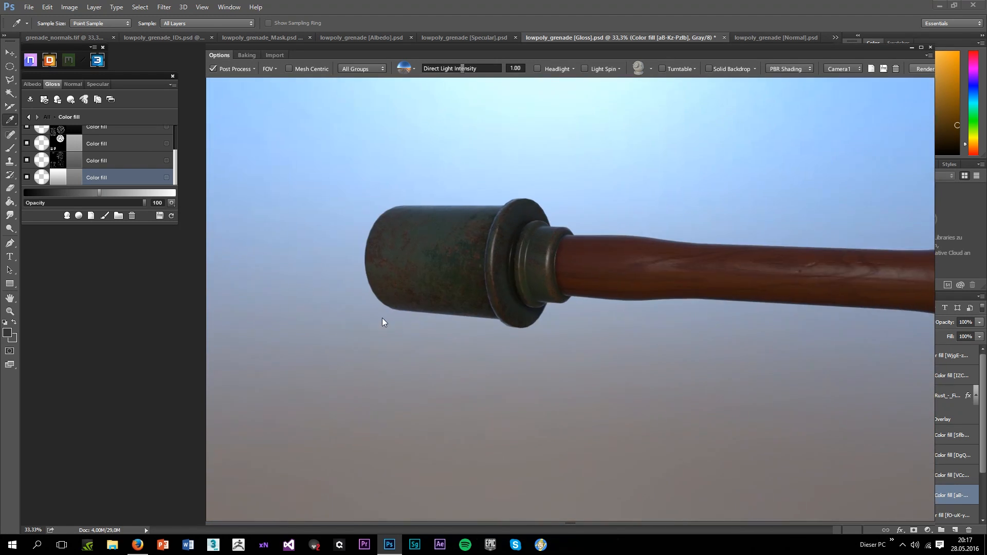
pyautogui.scroll(-3, 381, 317)
pyautogui.moveTo(559, 368); pyautogui.dragTo(608, 377)
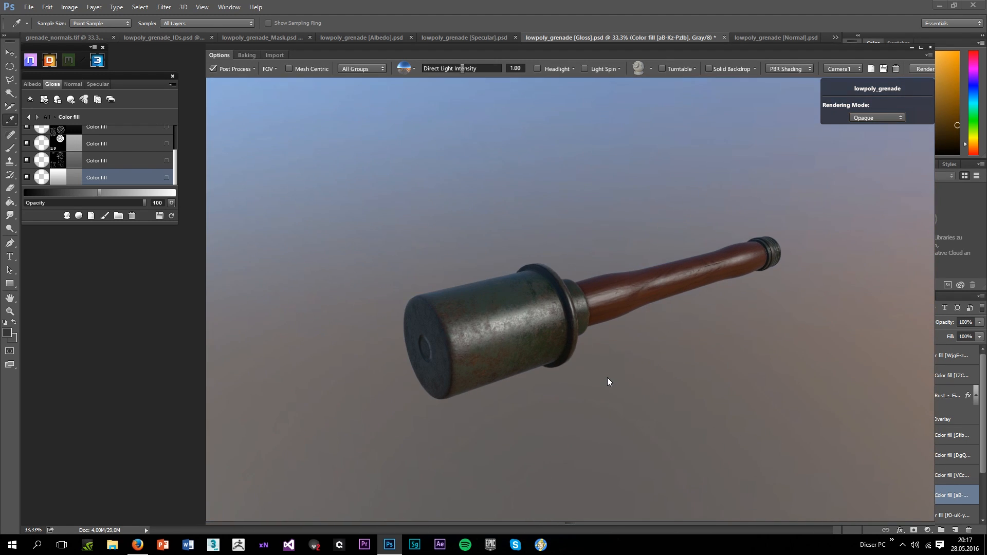
# Switch the preview to the warm brown lighting environment and view the grenade from the opposite side
pyautogui.click(403, 70)
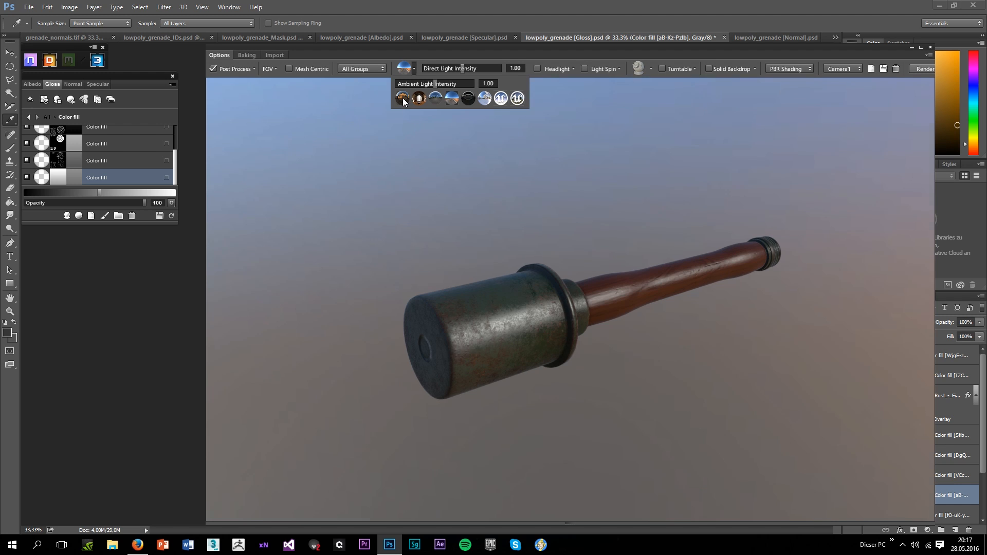
pyautogui.click(402, 98)
pyautogui.moveTo(464, 277); pyautogui.dragTo(660, 229)
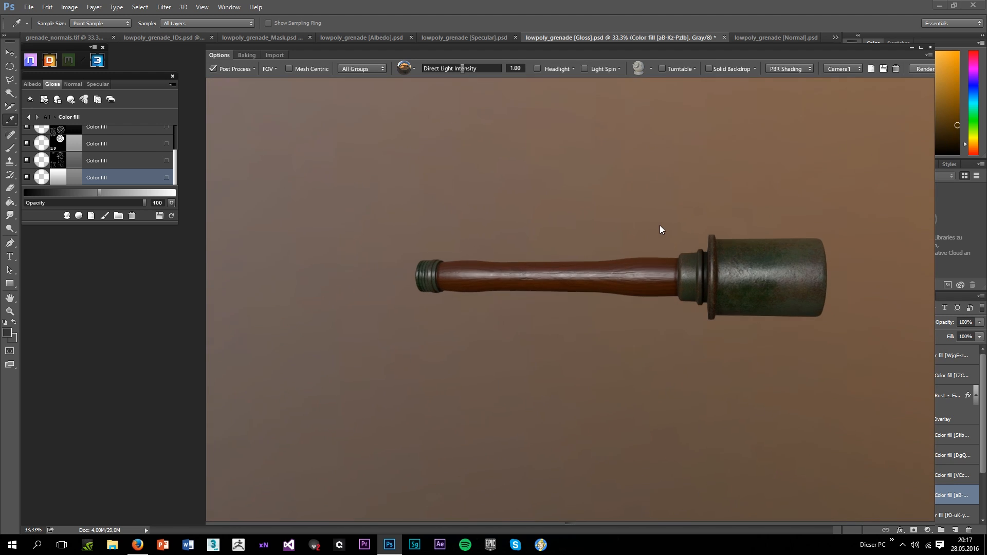
# Brighten the albedo of the metal's dark green Color fill layer to around #0e2c03 and view the grenade
pyautogui.click(35, 87)
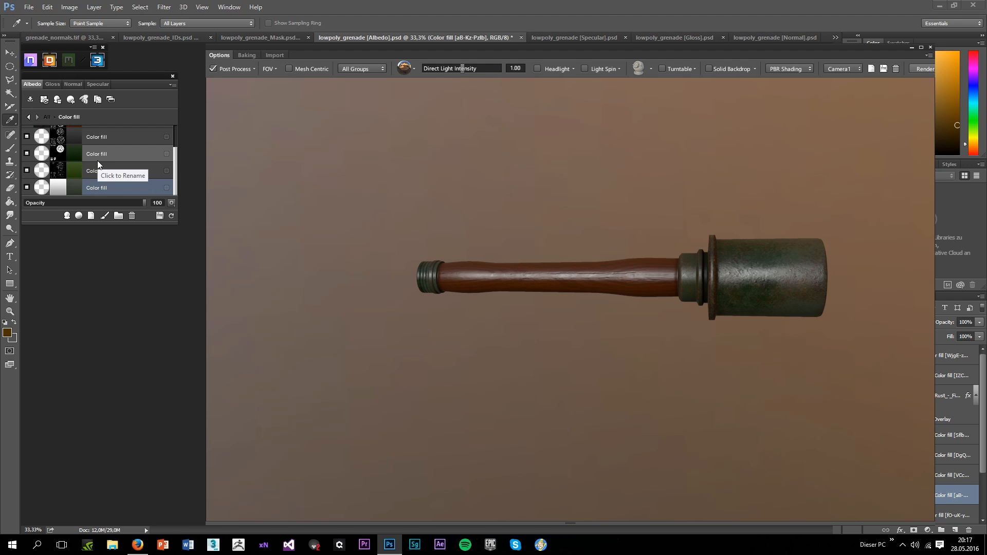
pyautogui.click(97, 157)
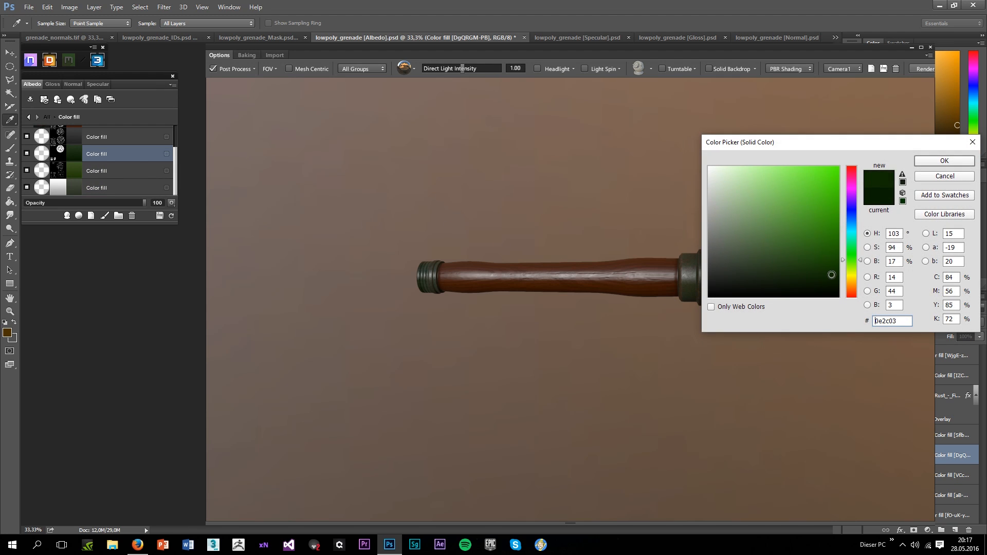
pyautogui.click(929, 163)
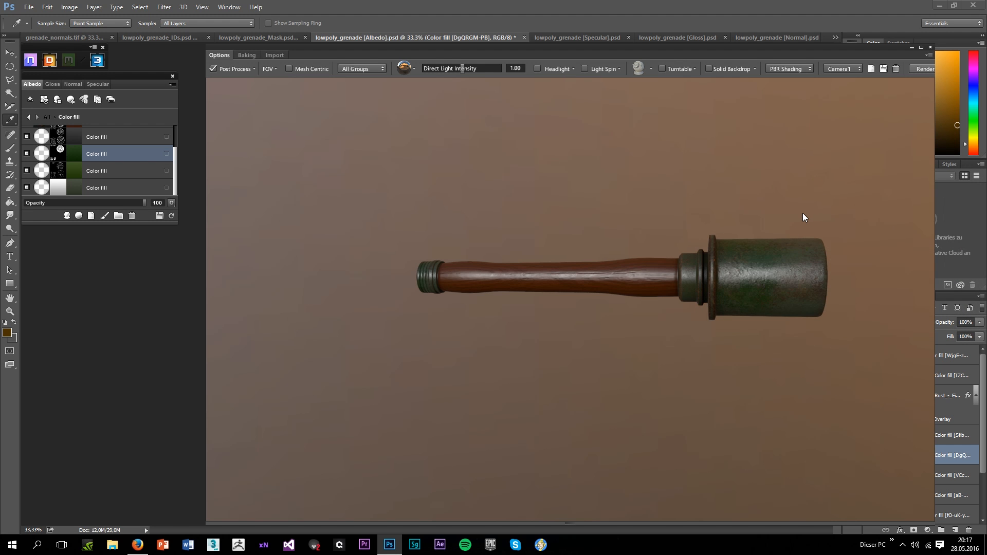
pyautogui.moveTo(803, 213); pyautogui.dragTo(796, 335)
pyautogui.scroll(5, 680, 248)
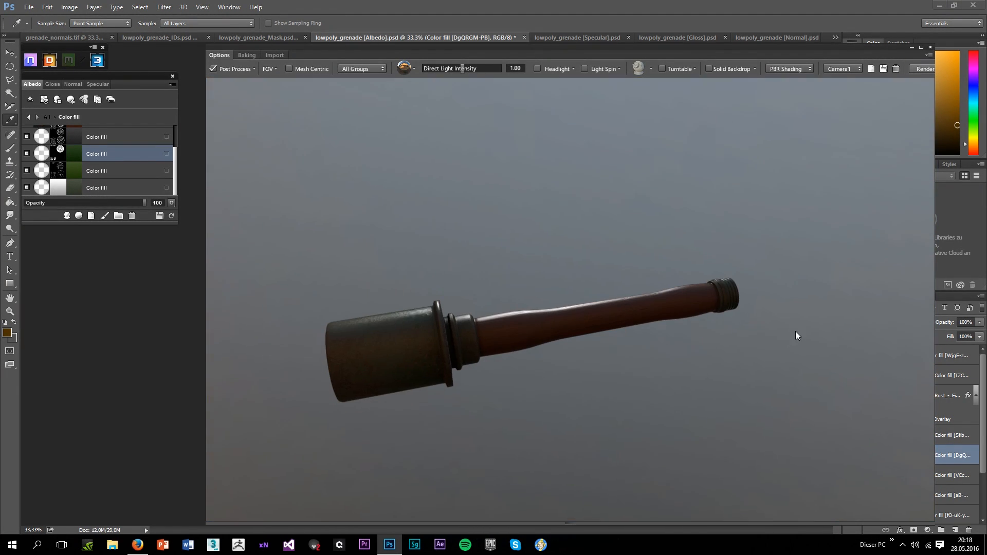
# Leave the metal group, inspect the wooden handle up close, and enter the handle's Color fill group
pyautogui.click(32, 116)
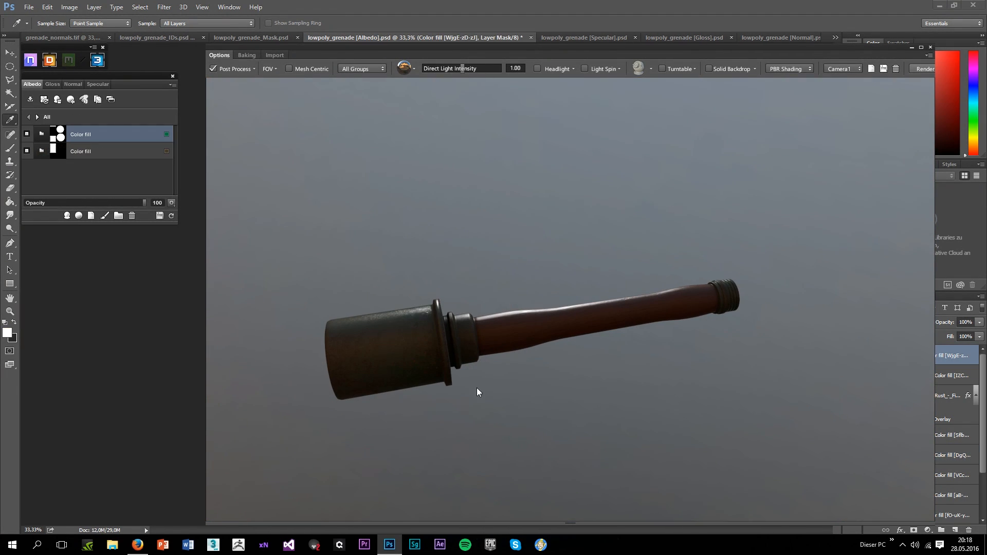
pyautogui.moveTo(489, 371); pyautogui.dragTo(564, 322)
pyautogui.scroll(3, 564, 322)
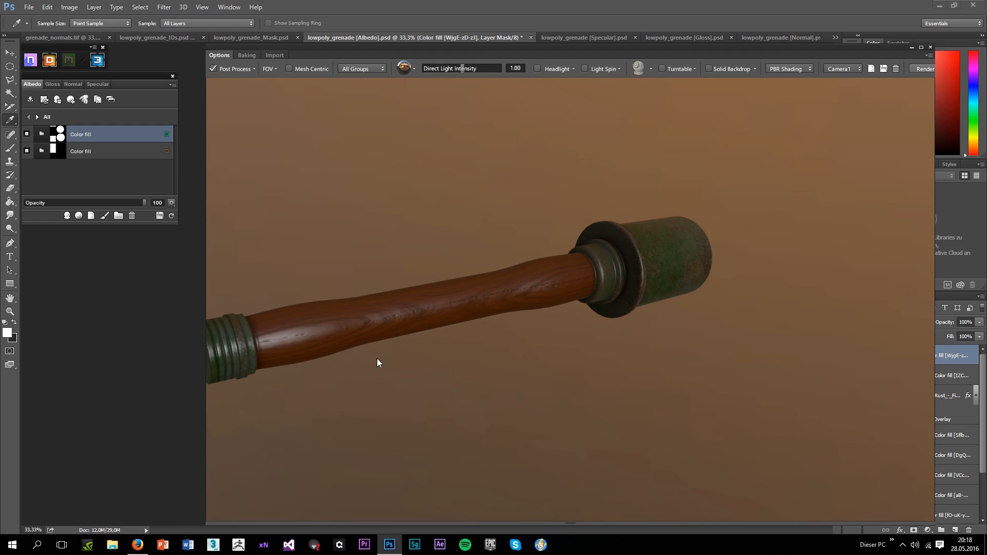
pyautogui.moveTo(377, 360); pyautogui.dragTo(498, 359)
pyautogui.moveTo(675, 314); pyautogui.dragTo(540, 303)
pyautogui.click(46, 153)
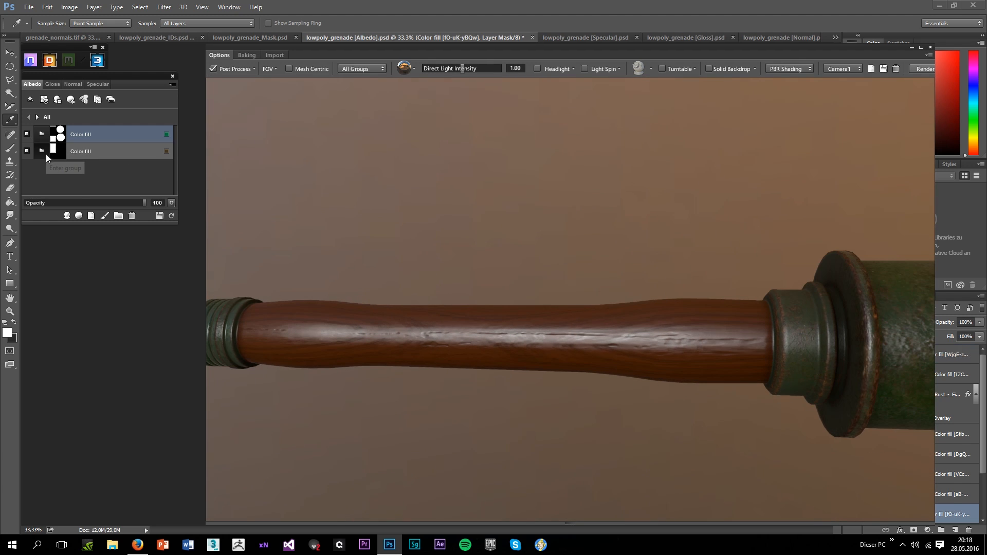
# Add a Color fill layer at the top of the handle's group with 0 opacity in the albedo and specular maps
pyautogui.click(93, 215)
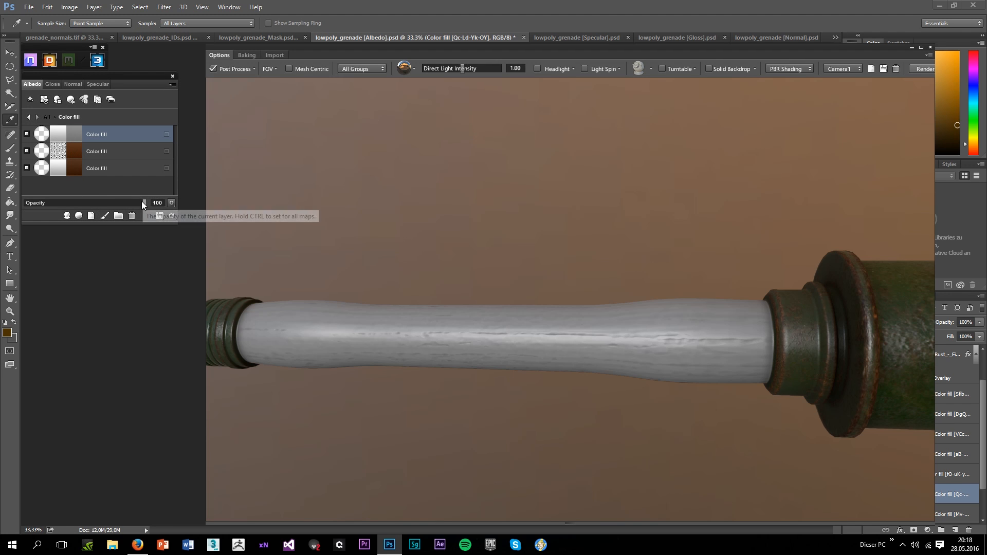
pyautogui.moveTo(141, 202); pyautogui.dragTo(25, 203)
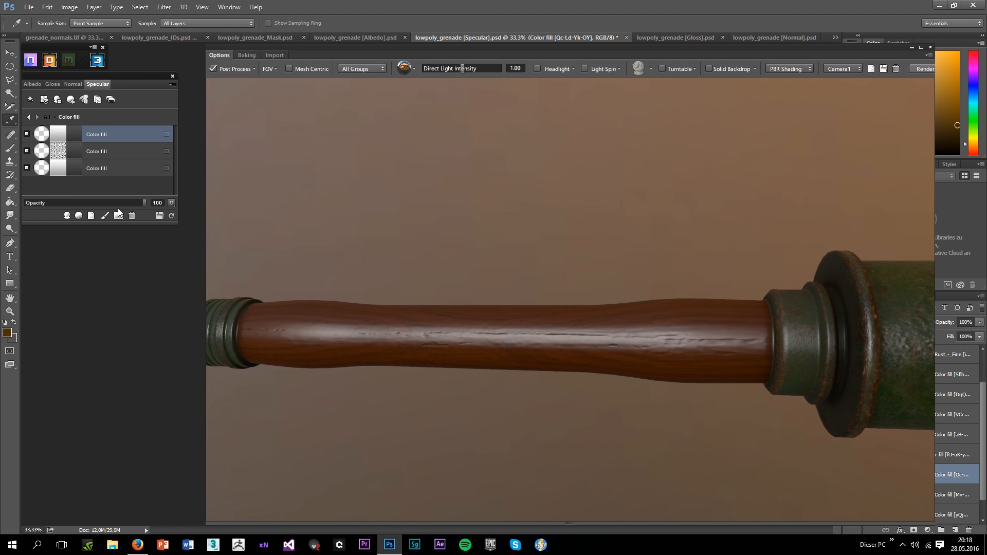
pyautogui.moveTo(97, 199); pyautogui.dragTo(24, 202)
# View the grenade in a second warm environment and in the outdoor lawn environment, with the headlight enabled in the latter
pyautogui.scroll(-4, 437, 189)
pyautogui.moveTo(564, 351); pyautogui.dragTo(459, 81)
pyautogui.click(419, 98)
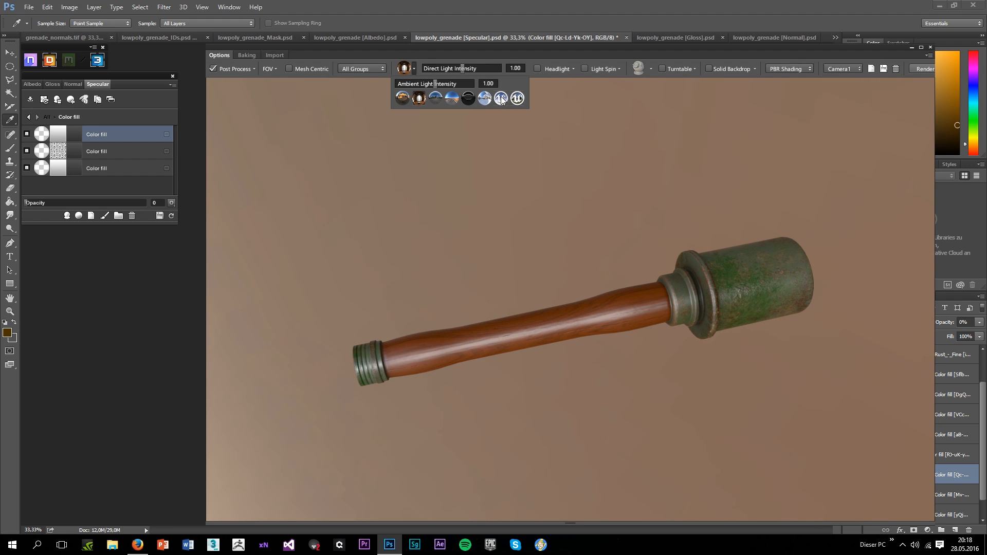
pyautogui.click(501, 99)
pyautogui.moveTo(345, 182); pyautogui.dragTo(304, 210)
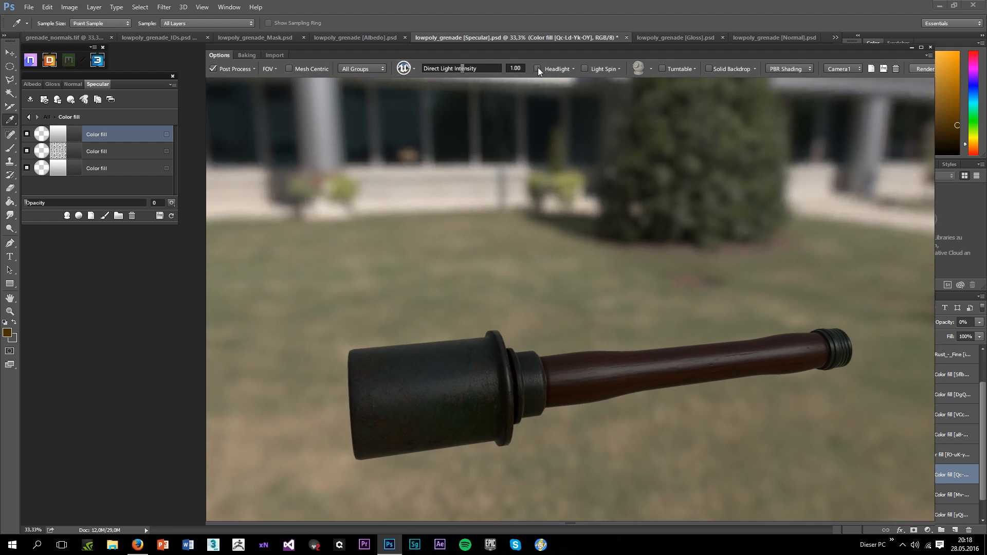
pyautogui.click(537, 68)
pyautogui.moveTo(520, 270); pyautogui.dragTo(554, 117)
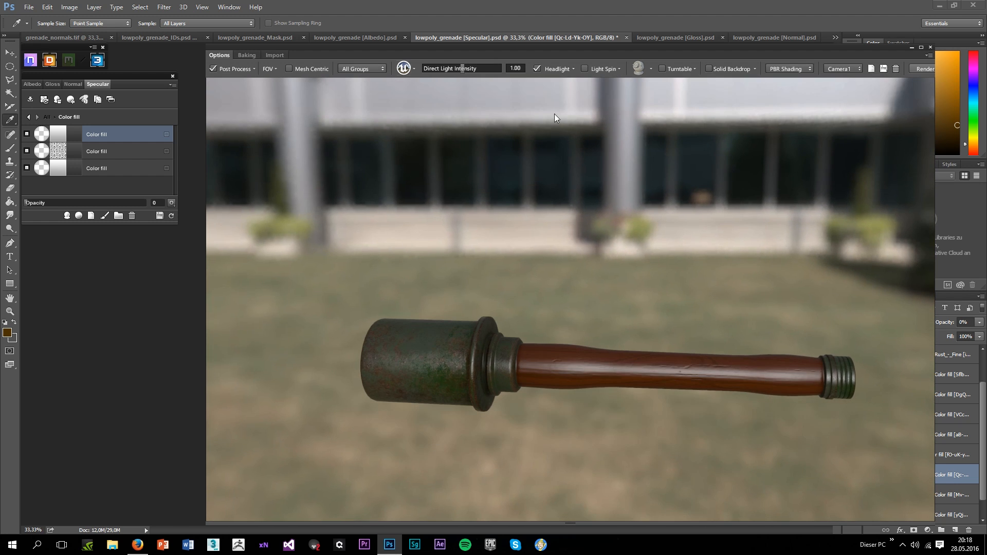
# Turn off the headlight in the lawn environment and set the direct light intensity to 1.37
pyautogui.click(537, 69)
pyautogui.moveTo(465, 72); pyautogui.dragTo(566, 209)
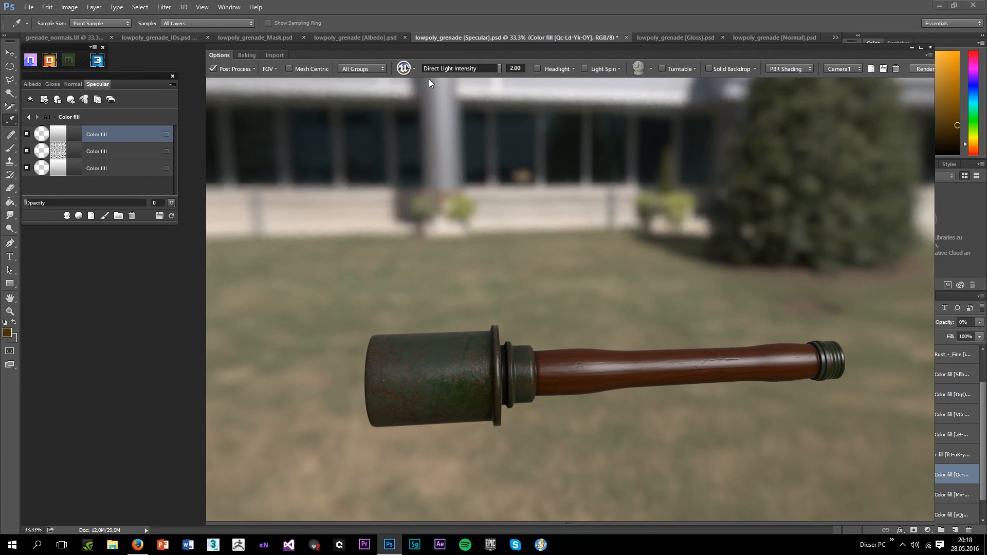
pyautogui.moveTo(481, 70)
pyautogui.mouseDown()
pyautogui.moveTo(463, 70)
pyautogui.moveTo(474, 76)
pyautogui.mouseUp()
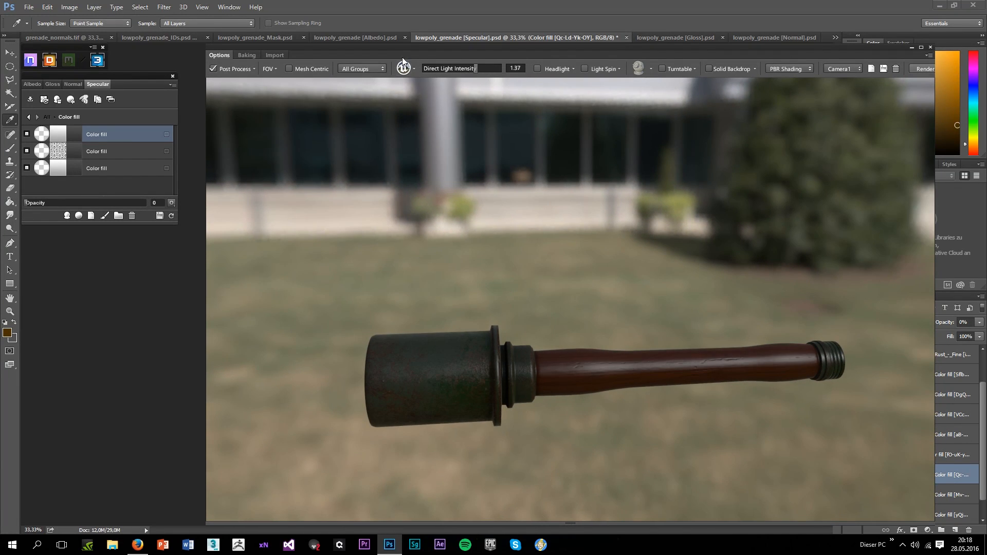
# View the grenade from several angles in the dark environment with the headlight enabled
pyautogui.click(465, 100)
pyautogui.moveTo(487, 169); pyautogui.dragTo(520, 205)
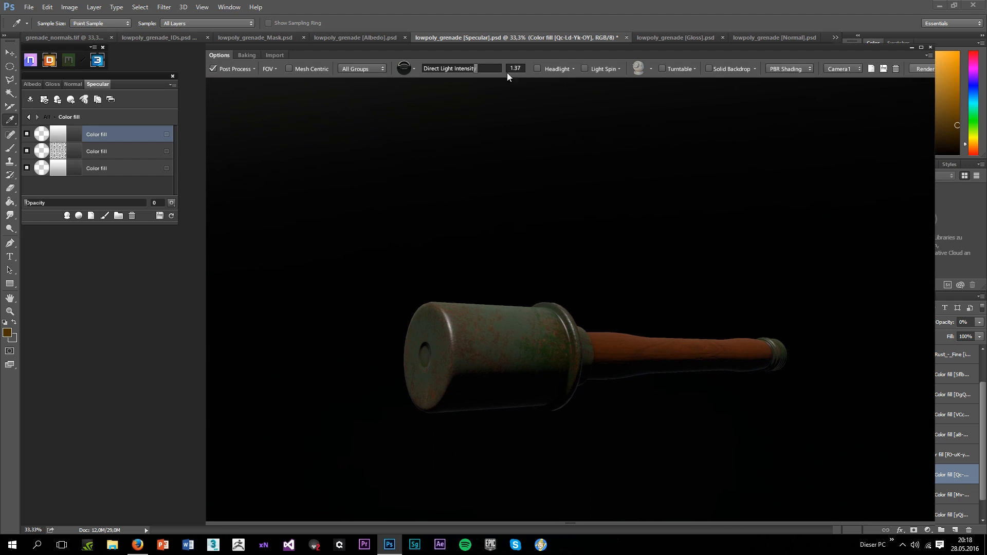
pyautogui.click(537, 68)
pyautogui.moveTo(536, 118); pyautogui.dragTo(597, 49)
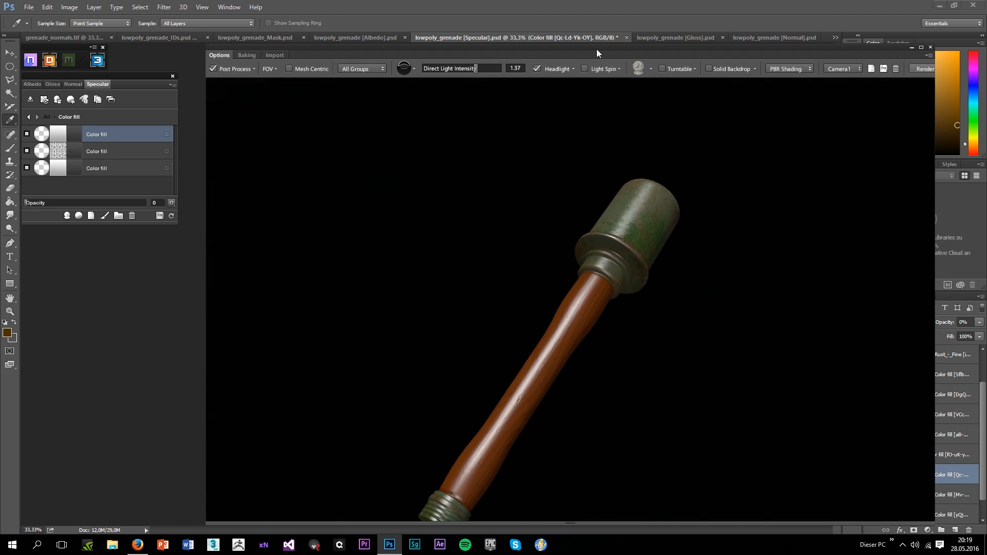
# Turn off the headlight, switch the preview to the first warm brown environment and view the whole grenade lengthwise
pyautogui.click(544, 70)
pyautogui.click(402, 97)
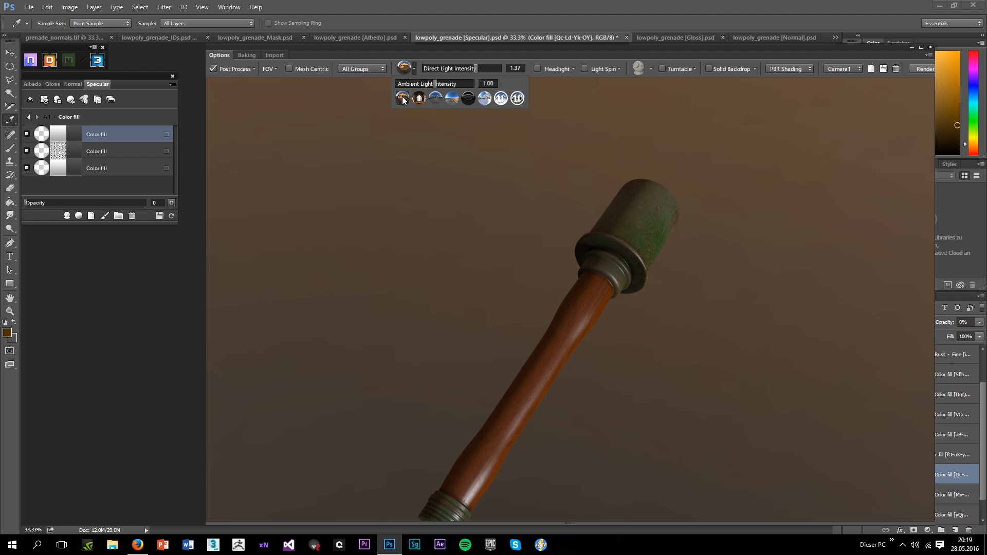
pyautogui.moveTo(514, 231); pyautogui.dragTo(900, 139)
pyautogui.scroll(3, 382, 335)
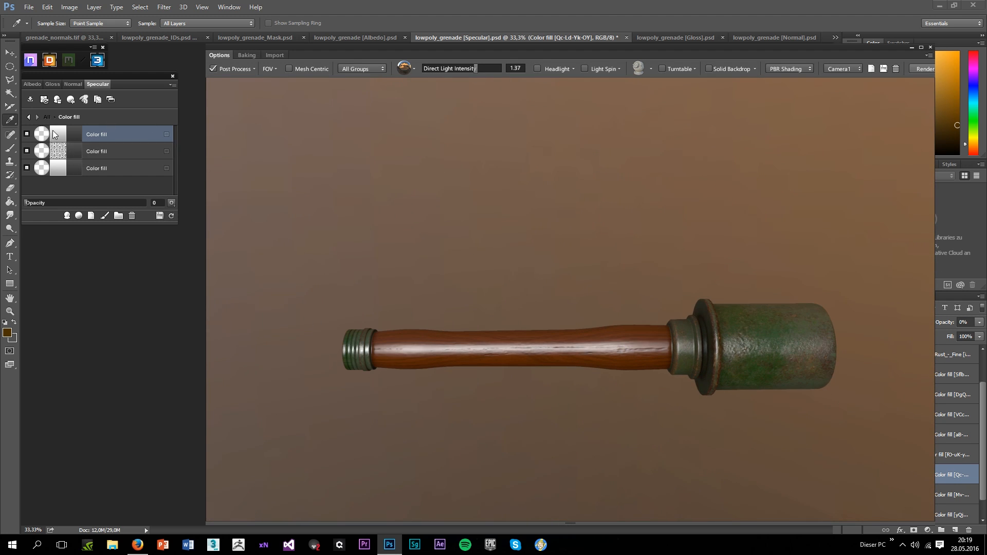
# Darken the gloss value of the handle's top Color fill layer to a dark grey
pyautogui.click(33, 85)
pyautogui.click(52, 84)
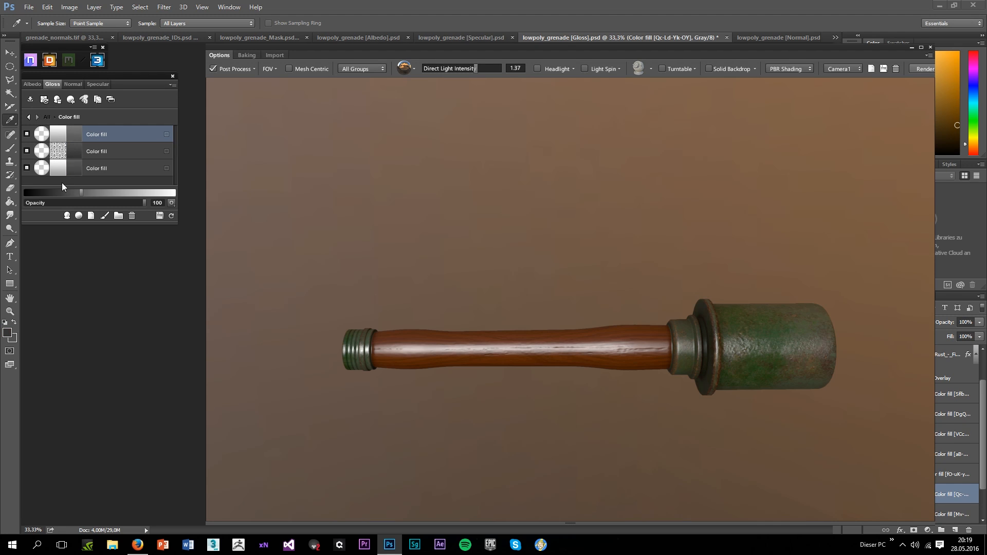
pyautogui.moveTo(80, 192); pyautogui.dragTo(55, 193)
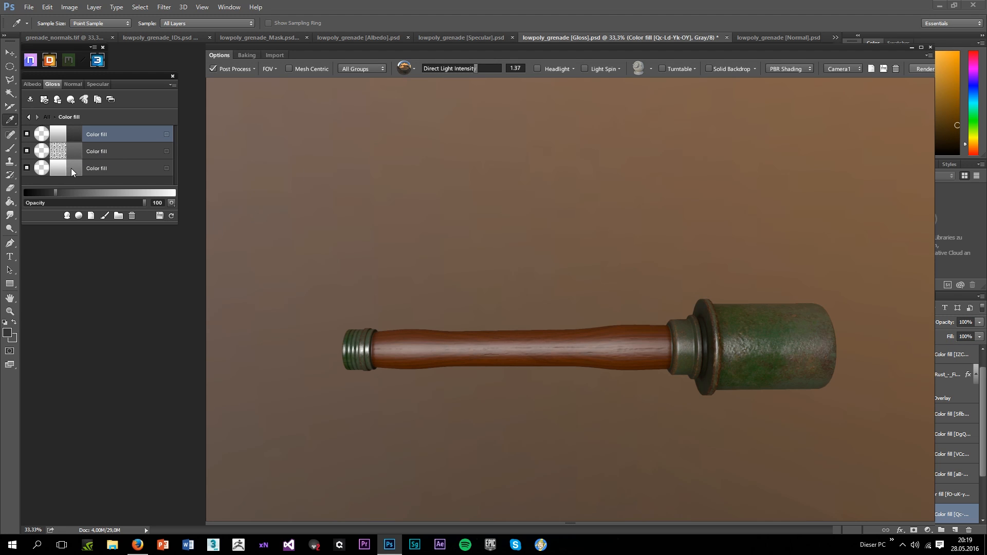
# Open the top Color fill layer's Dynamask for painting in full shaded mode and apply the Black mask preset
pyautogui.click(57, 138)
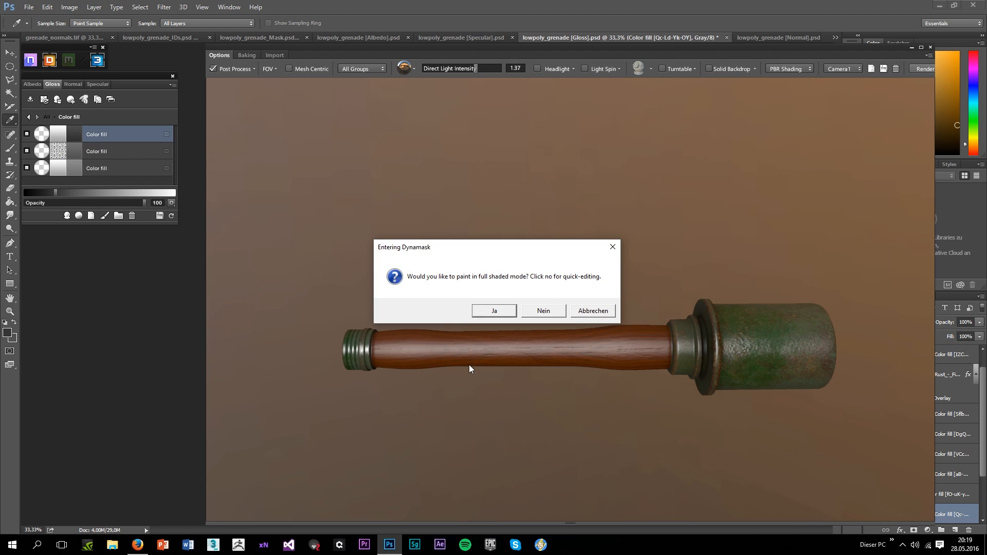
pyautogui.click(484, 312)
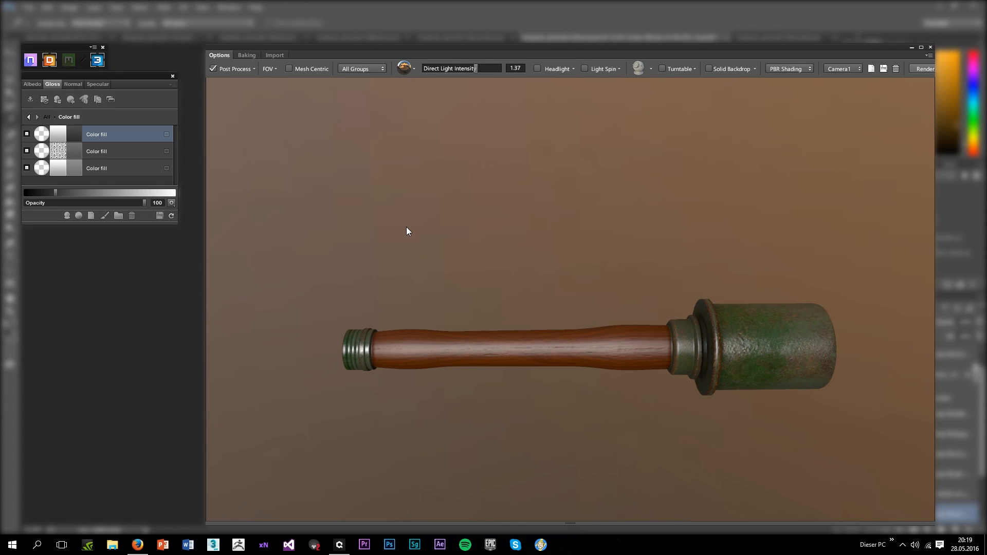
pyautogui.moveTo(467, 279); pyautogui.dragTo(301, 298)
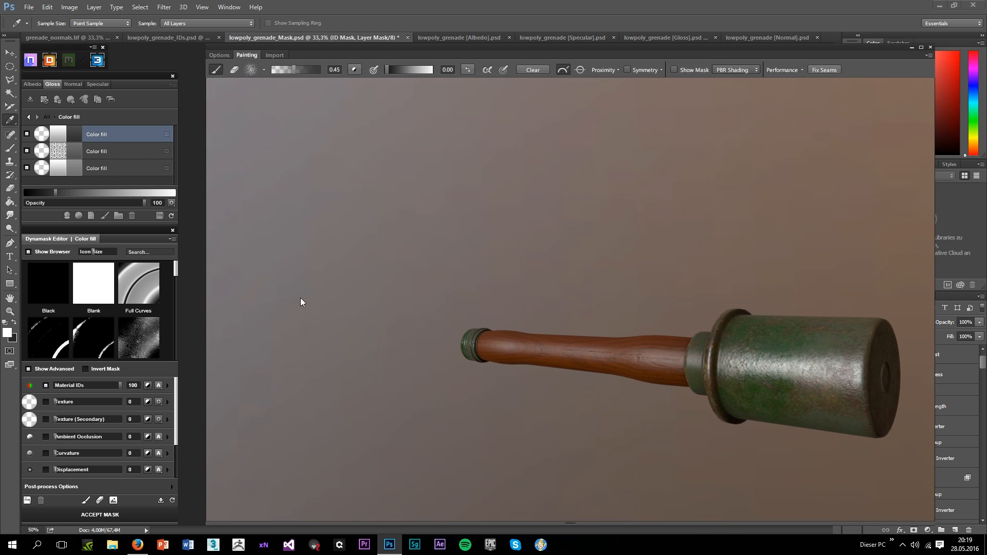
pyautogui.click(48, 284)
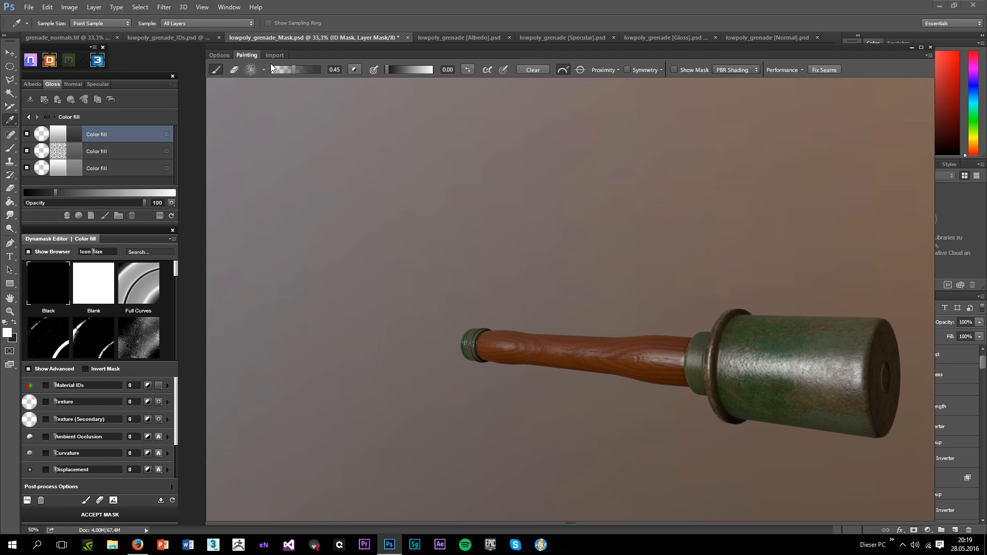
# Choose another speckled Grunge brush tip for mask painting and leave the brush value at 0.00
pyautogui.click(256, 67)
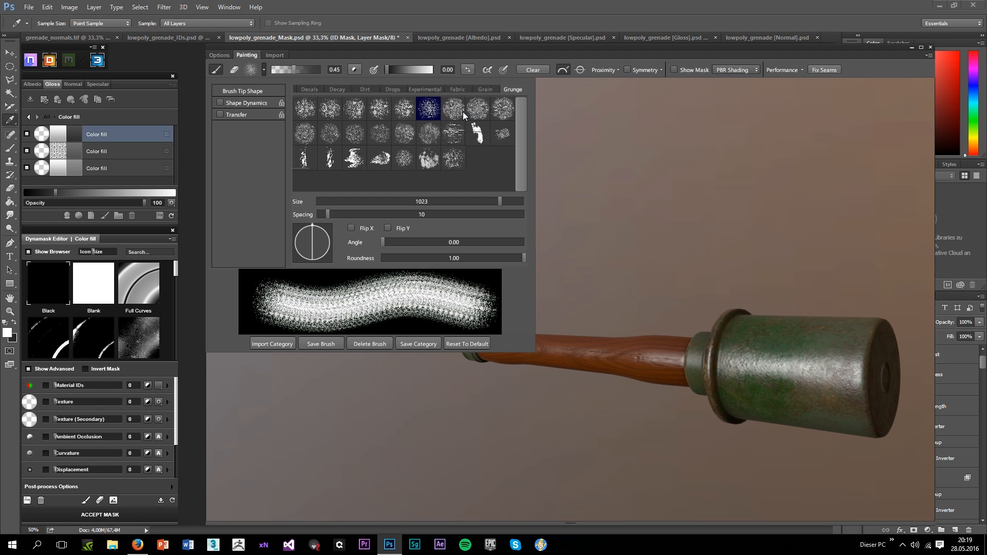
pyautogui.click(425, 163)
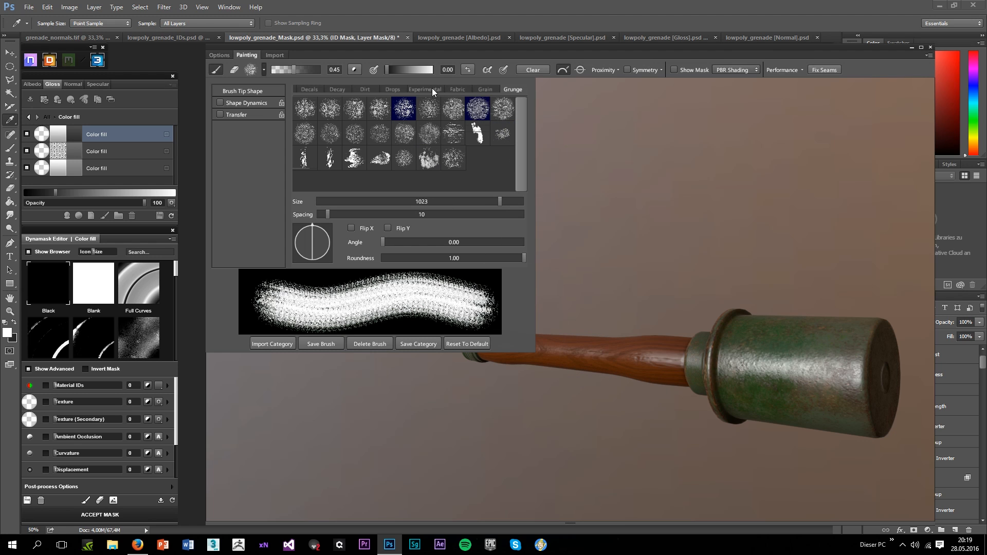
pyautogui.click(466, 69)
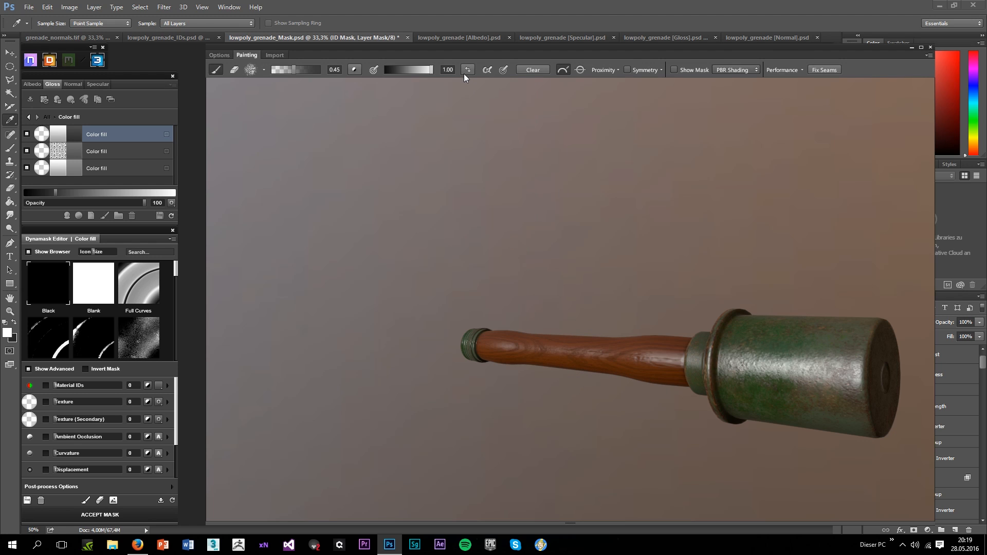
pyautogui.click(467, 69)
# Try painting grunge onto the wooden handle near the end cap with the 0.00 brush value
pyautogui.scroll(5, 536, 307)
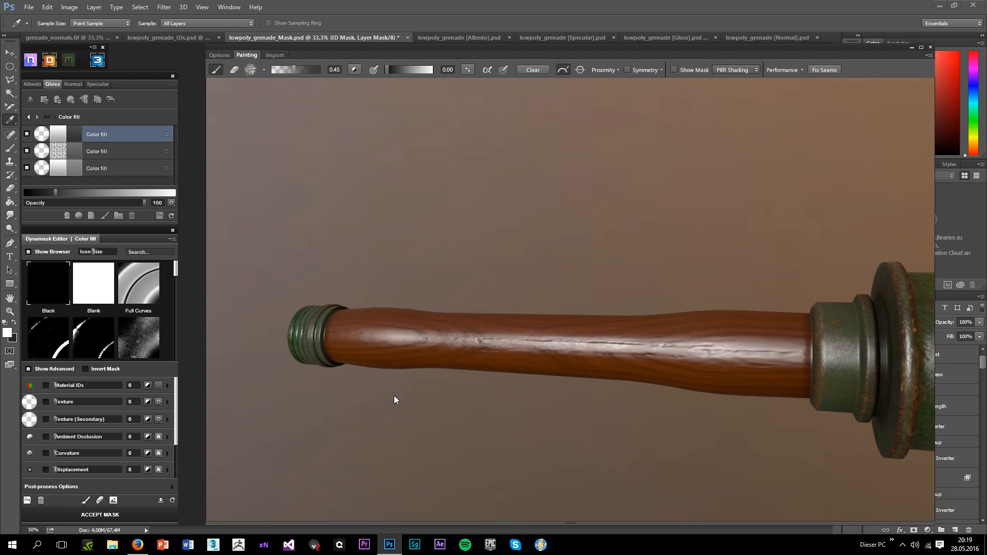
pyautogui.moveTo(394, 395); pyautogui.dragTo(437, 367)
pyautogui.scroll(4, 437, 367)
pyautogui.moveTo(353, 333); pyautogui.dragTo(477, 357)
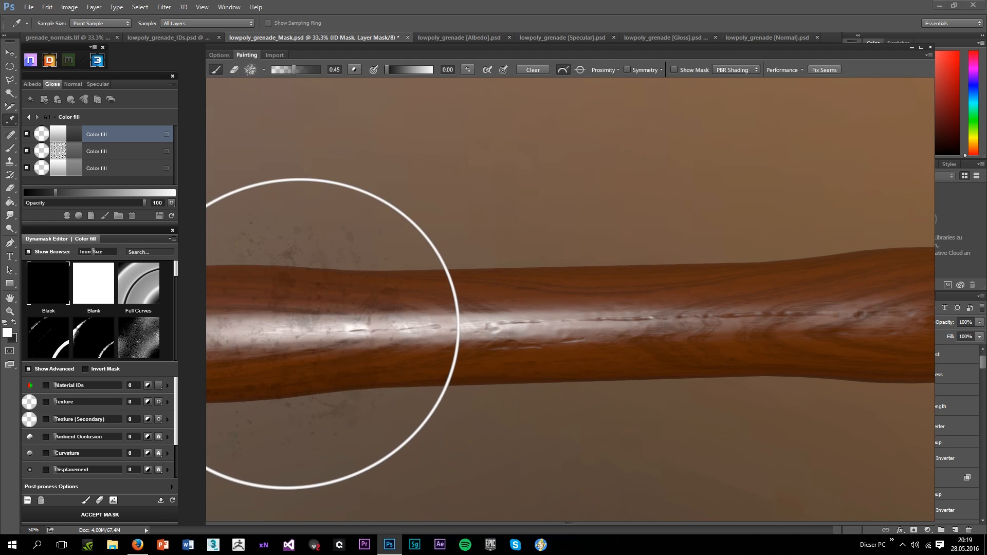
pyautogui.moveTo(300, 333); pyautogui.dragTo(452, 342)
pyautogui.scroll(-3, 509, 300)
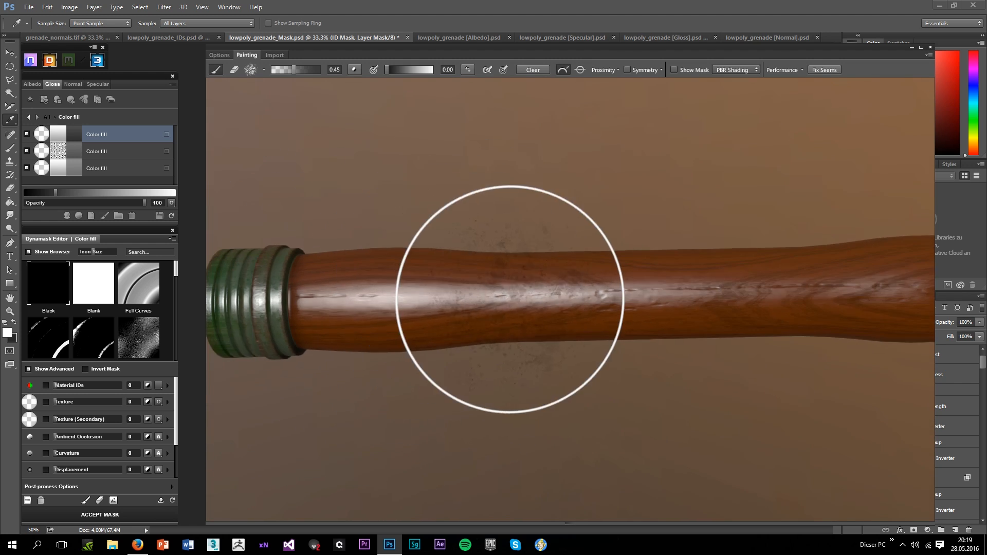
pyautogui.moveTo(509, 300); pyautogui.dragTo(485, 286)
# Check the mask display, set the brush value to 1.00 and paint grunge patches along the wooden handle
pyautogui.press('m')
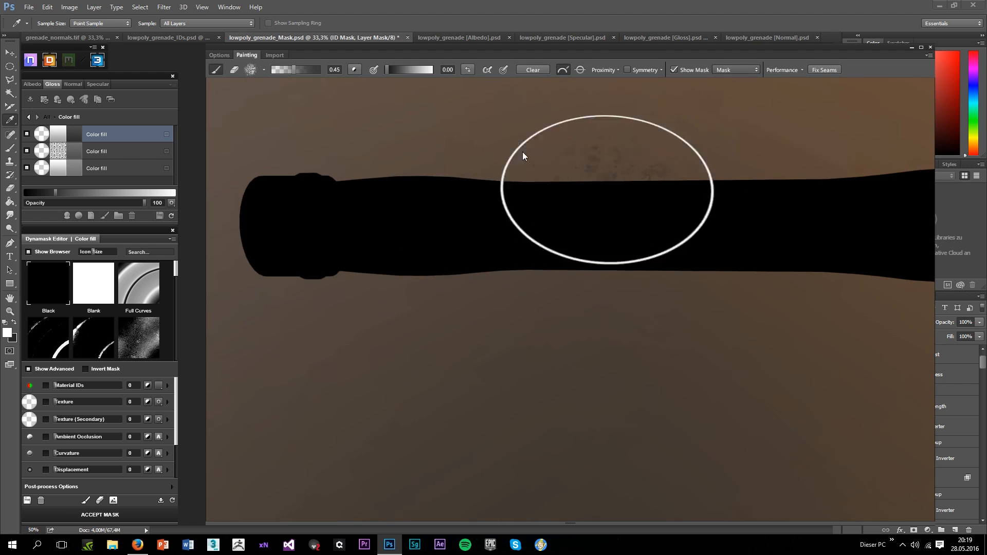
pyautogui.press('m')
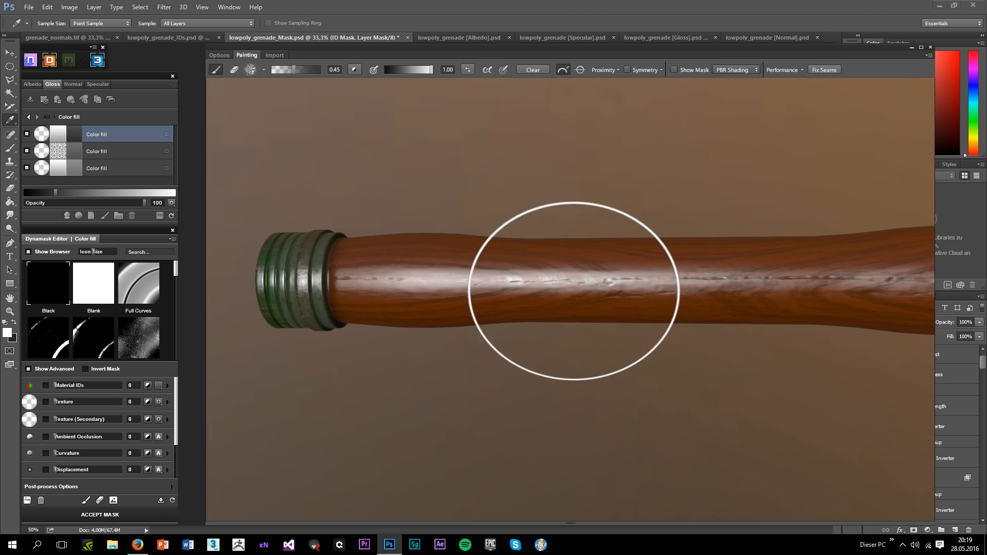
pyautogui.moveTo(574, 291); pyautogui.dragTo(552, 280)
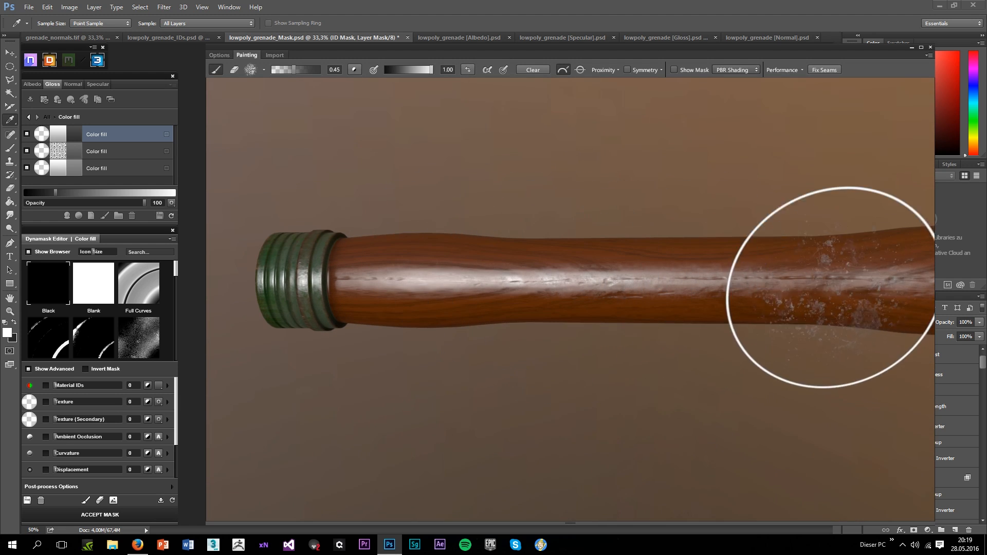
pyautogui.moveTo(833, 288); pyautogui.dragTo(612, 199)
pyautogui.click(572, 311)
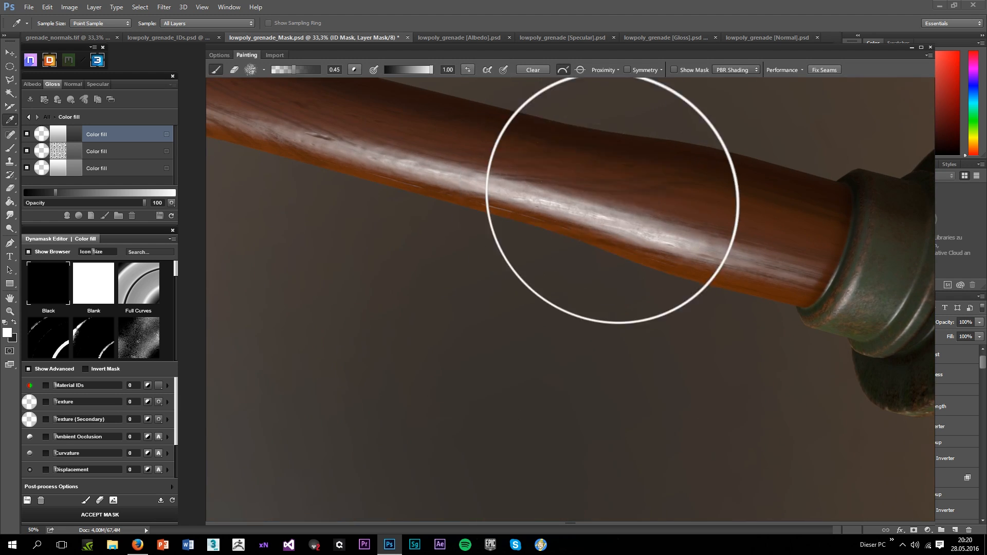
pyautogui.moveTo(465, 161); pyautogui.dragTo(472, 124)
pyautogui.moveTo(553, 167); pyautogui.dragTo(619, 147)
pyautogui.moveTo(435, 358)
pyautogui.mouseDown()
pyautogui.moveTo(560, 304)
pyautogui.moveTo(736, 249)
pyautogui.mouseUp()
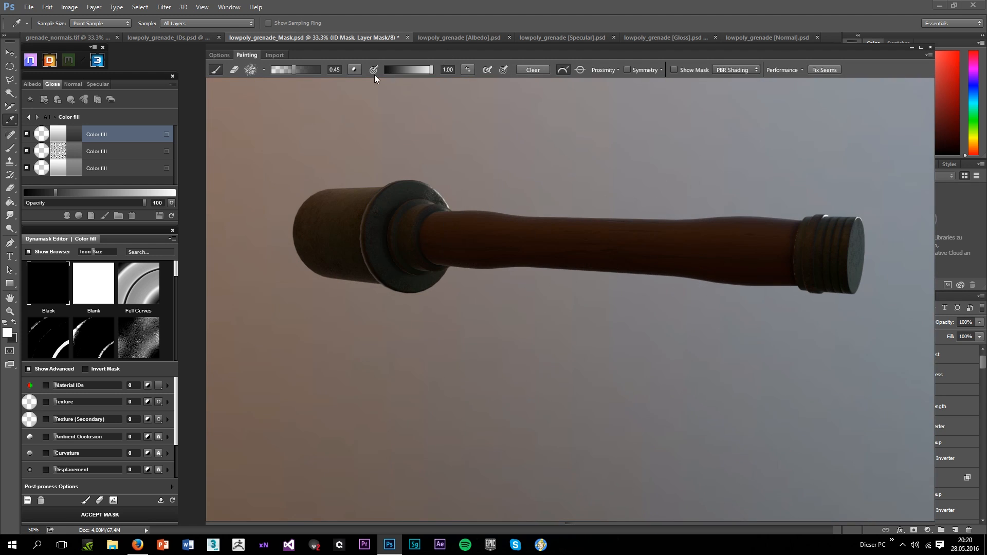
# Enable the headlight and paint grunge onto the wooden handle where it meets the grenade's head
pyautogui.click(551, 69)
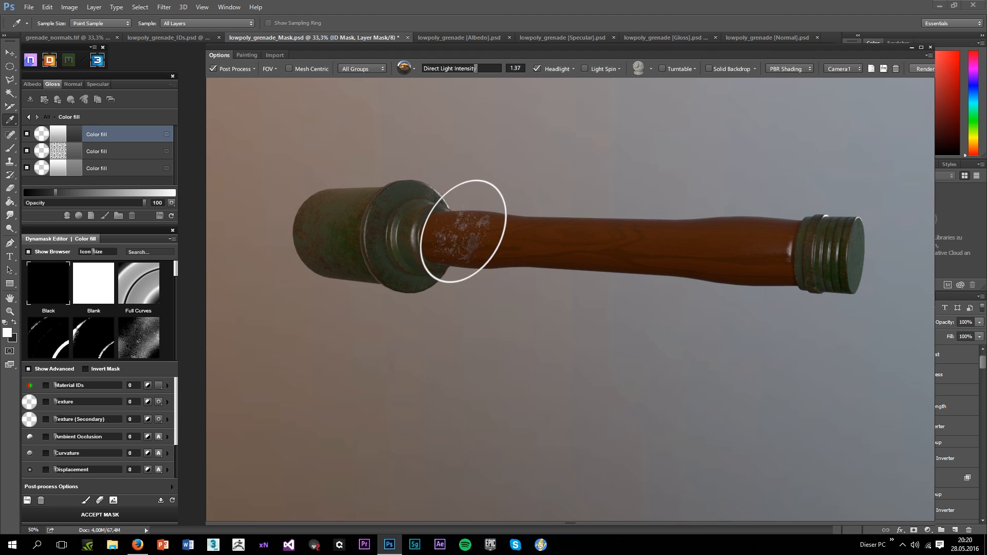
pyautogui.moveTo(463, 231); pyautogui.dragTo(499, 222)
pyautogui.scroll(3, 498, 222)
pyautogui.moveTo(560, 224)
pyautogui.mouseDown()
pyautogui.moveTo(606, 186)
pyautogui.moveTo(474, 215)
pyautogui.mouseUp()
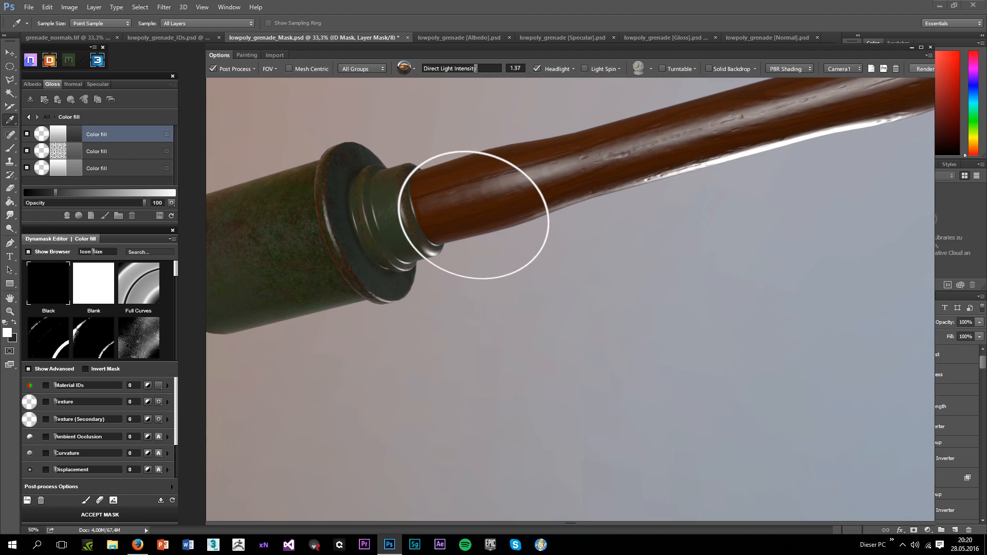
pyautogui.scroll(-4, 683, 154)
pyautogui.moveTo(683, 154); pyautogui.dragTo(707, 215)
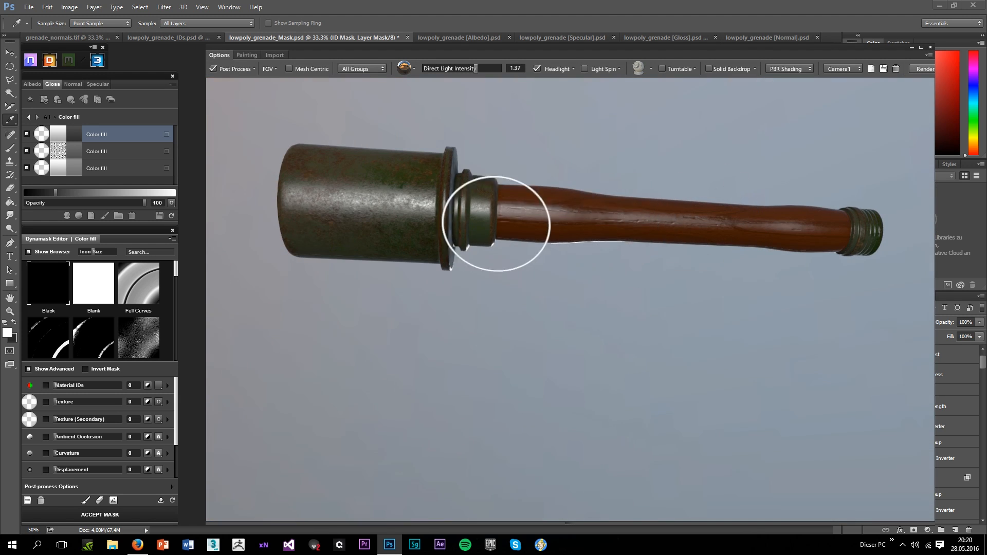
pyautogui.moveTo(503, 213); pyautogui.dragTo(419, 334)
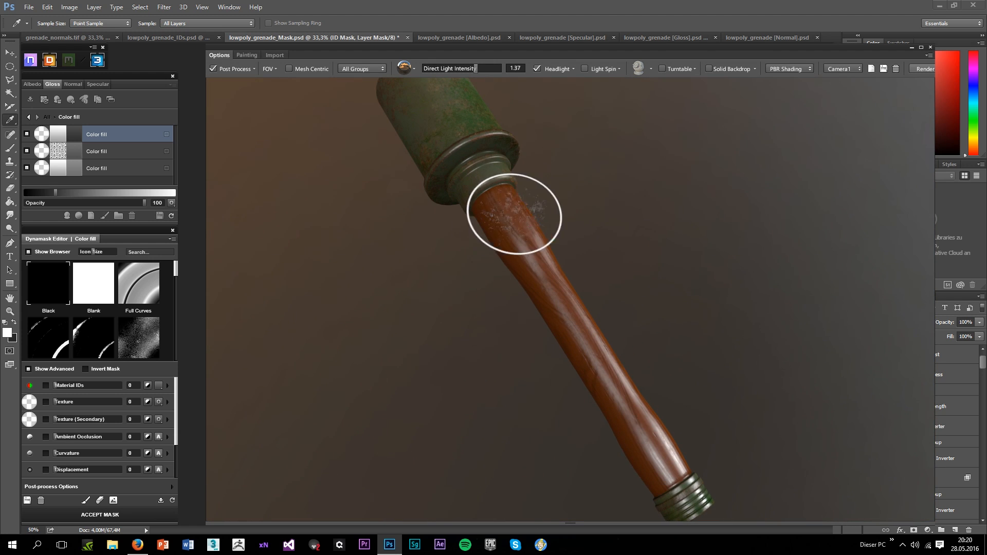
# Paint grunge onto the part of the wooden handle next to the ribbed end cap
pyautogui.scroll(-2, 553, 242)
pyautogui.moveTo(554, 242); pyautogui.dragTo(322, 168)
pyautogui.scroll(5, 509, 193)
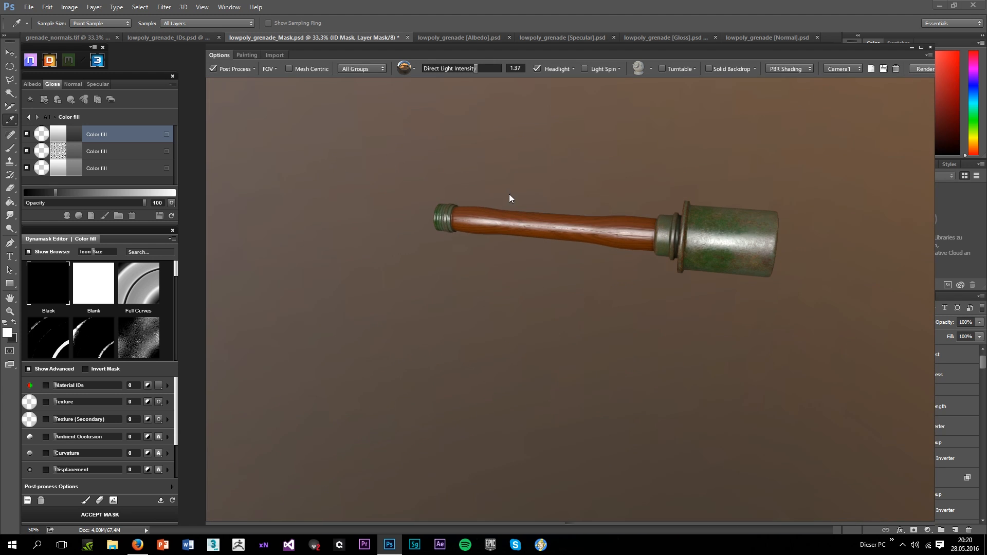
pyautogui.moveTo(488, 194); pyautogui.dragTo(539, 294)
pyautogui.moveTo(798, 209)
pyautogui.mouseDown()
pyautogui.moveTo(645, 273)
pyautogui.moveTo(639, 232)
pyautogui.moveTo(705, 275)
pyautogui.moveTo(730, 326)
pyautogui.moveTo(288, 257)
pyautogui.moveTo(463, 264)
pyautogui.mouseUp()
pyautogui.scroll(3, 462, 264)
pyautogui.scroll(-2, 608, 237)
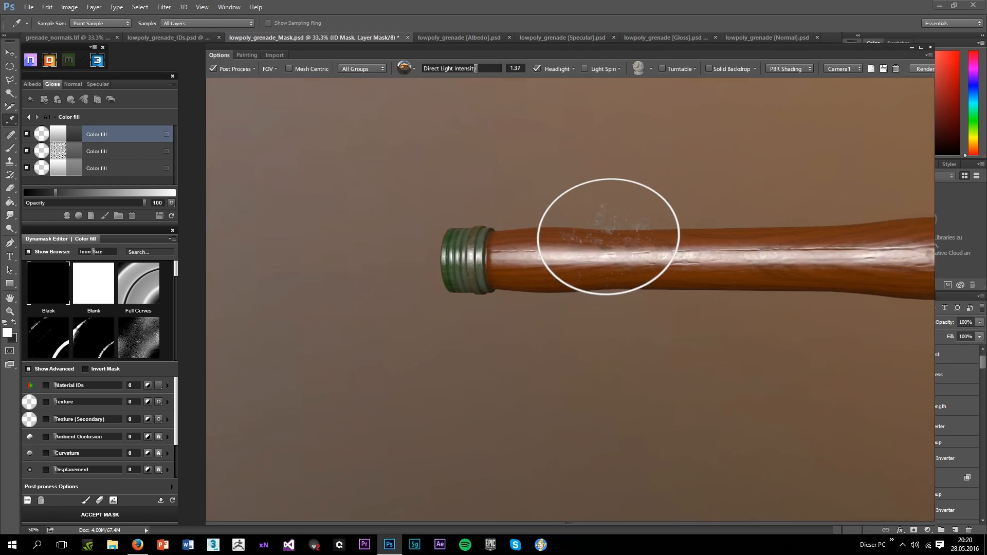
pyautogui.moveTo(574, 248); pyautogui.dragTo(598, 227)
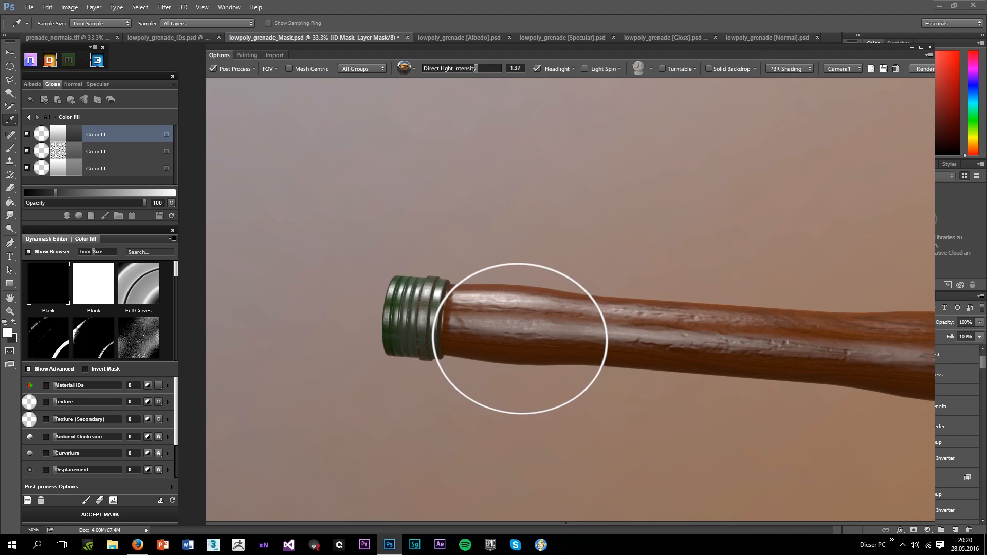
# Paint grunge from the handle's head end towards its middle, working around the wood
pyautogui.scroll(-2, 718, 354)
pyautogui.moveTo(687, 370); pyautogui.dragTo(509, 311)
pyautogui.scroll(2, 710, 344)
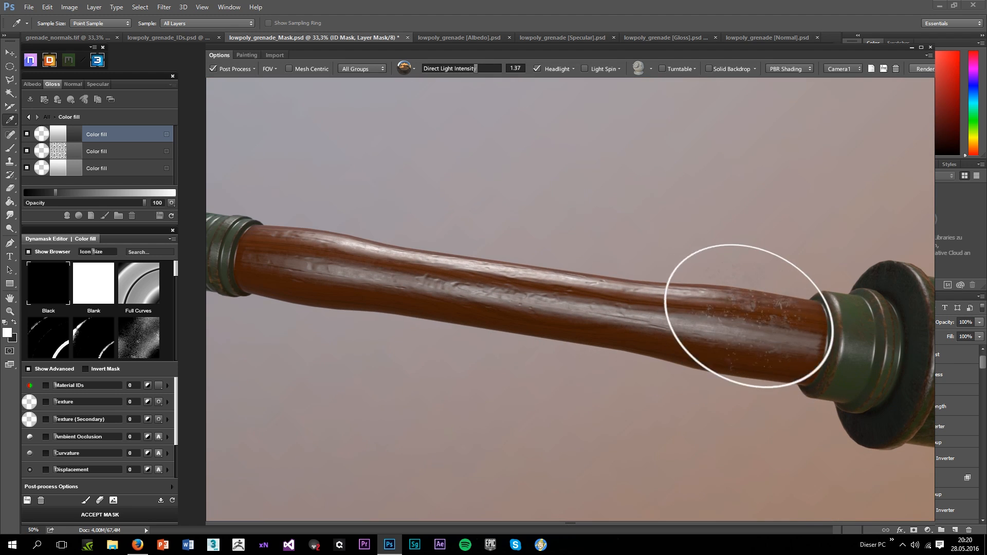
pyautogui.scroll(-2, 569, 223)
pyautogui.moveTo(568, 223)
pyautogui.mouseDown()
pyautogui.moveTo(502, 489)
pyautogui.moveTo(569, 227)
pyautogui.mouseUp()
pyautogui.scroll(2, 581, 285)
pyautogui.moveTo(581, 281)
pyautogui.mouseDown()
pyautogui.moveTo(739, 199)
pyautogui.moveTo(684, 242)
pyautogui.mouseUp()
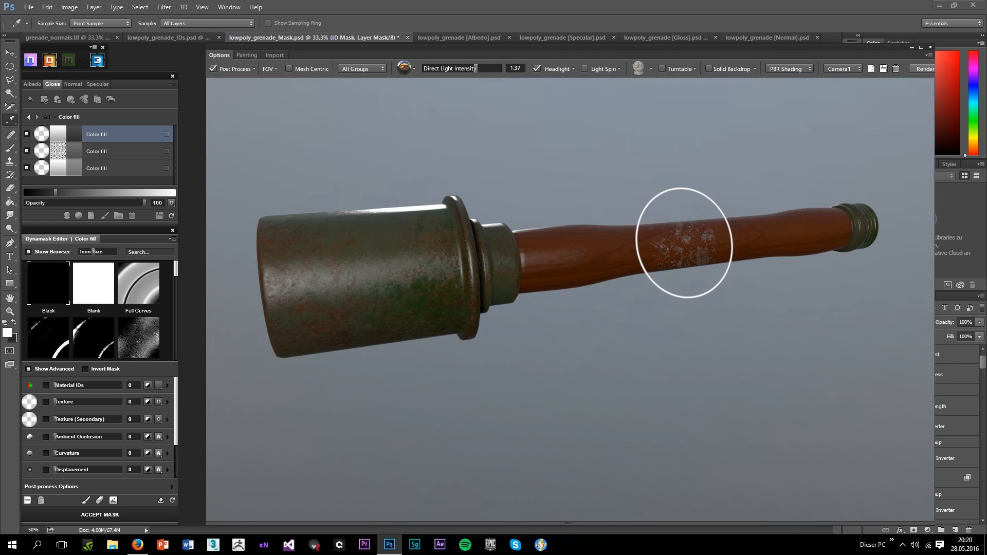
# Paint grunge onto the wooden handle near the ribbed end cap and around its joint with the metal collar
pyautogui.moveTo(609, 218); pyautogui.dragTo(498, 276)
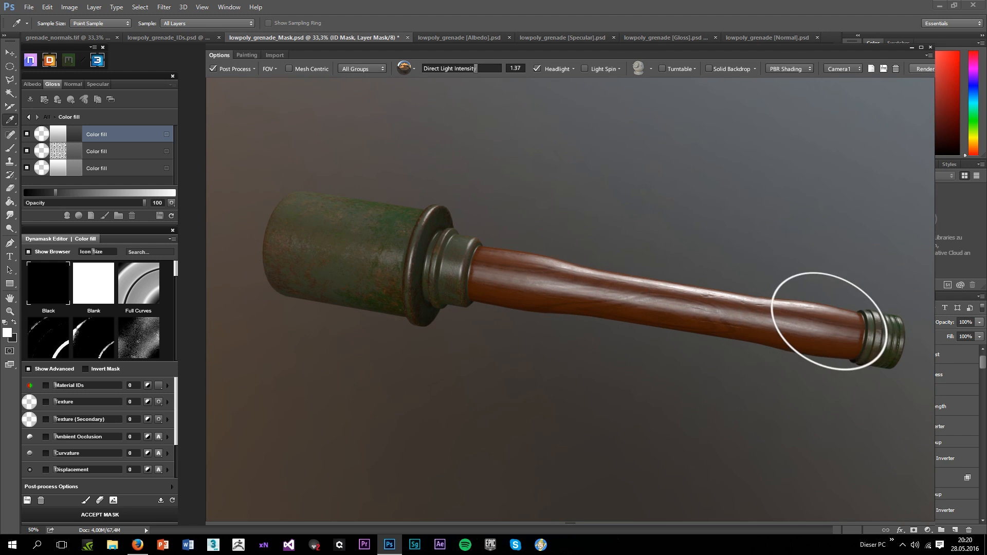
pyautogui.moveTo(767, 372); pyautogui.dragTo(786, 226)
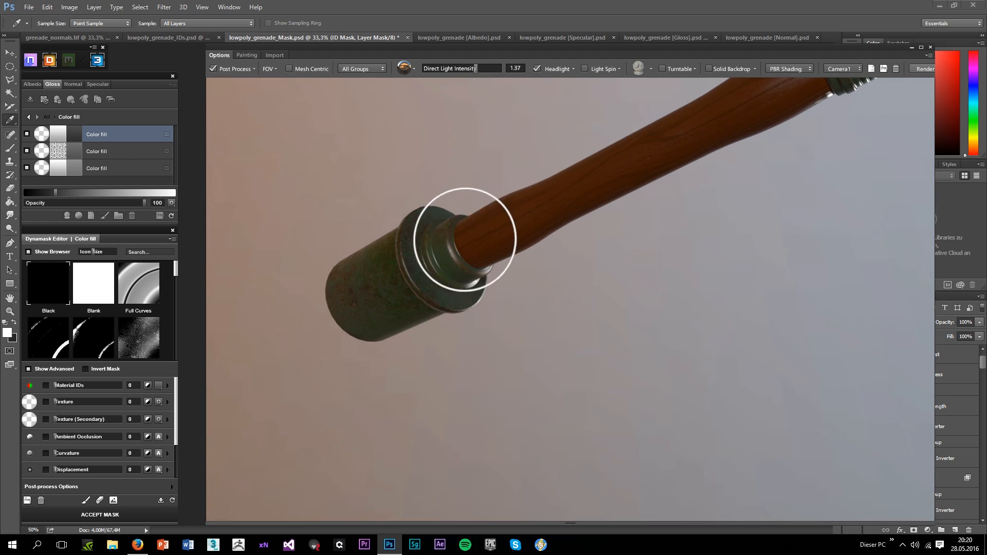
pyautogui.moveTo(544, 230); pyautogui.dragTo(709, 334)
pyautogui.scroll(3, 653, 339)
pyautogui.moveTo(595, 346); pyautogui.dragTo(493, 405)
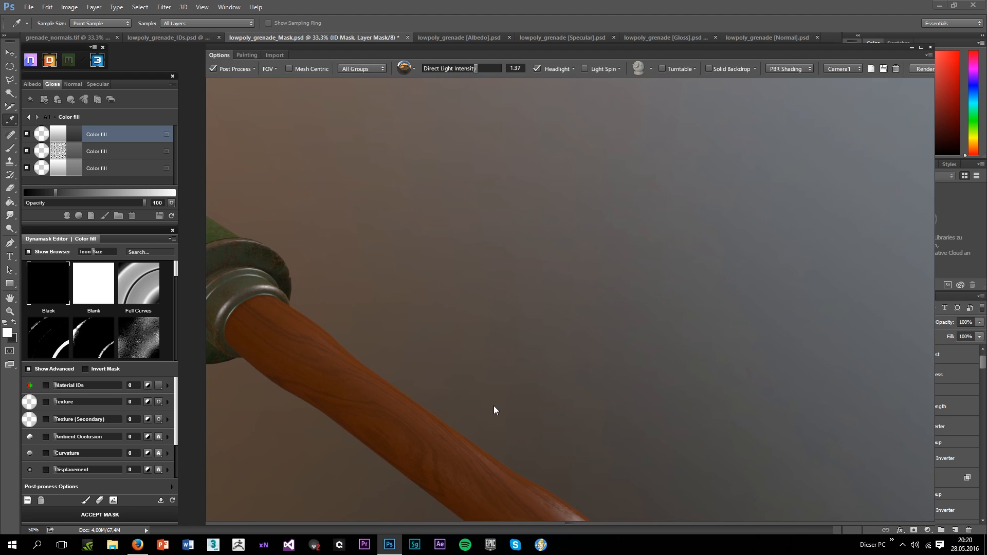
# Paint grunge along another side of the wood, from the end-cap half across the middle of the handle
pyautogui.scroll(-3, 493, 406)
pyautogui.moveTo(691, 354)
pyautogui.mouseDown()
pyautogui.moveTo(451, 319)
pyautogui.moveTo(456, 304)
pyautogui.mouseUp()
pyautogui.scroll(3, 530, 240)
pyautogui.moveTo(607, 294); pyautogui.dragTo(685, 264)
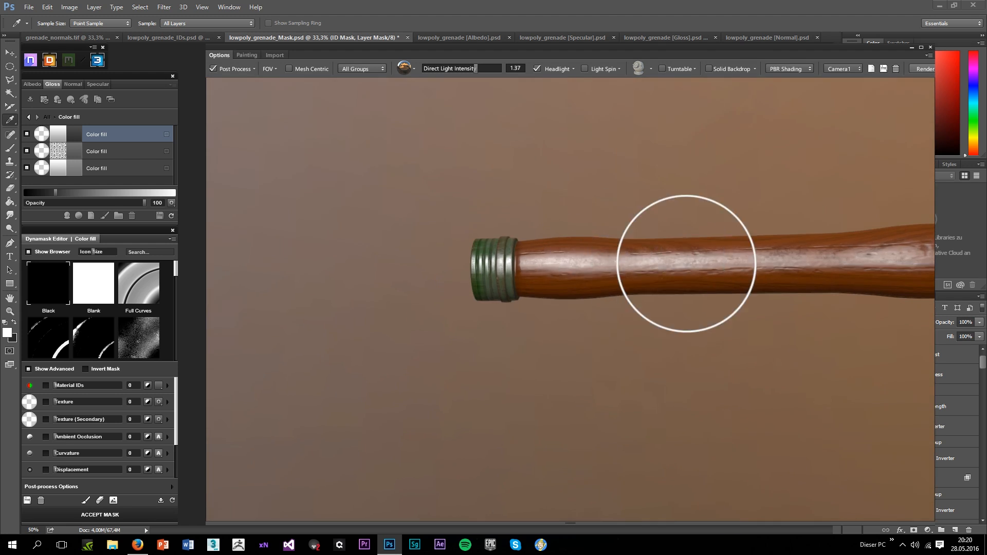
pyautogui.click(588, 289)
pyautogui.moveTo(588, 289); pyautogui.dragTo(530, 263)
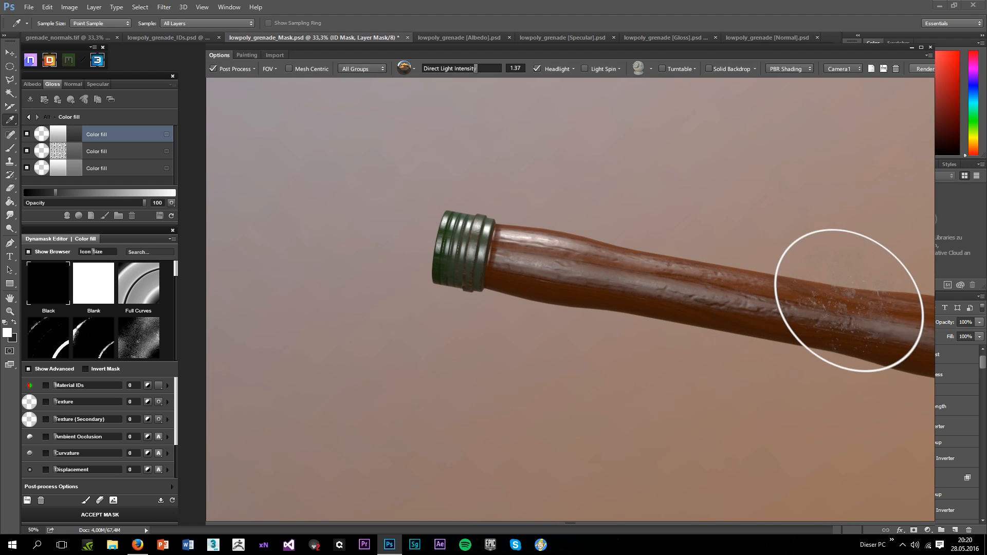
pyautogui.moveTo(848, 301); pyautogui.dragTo(677, 300)
pyautogui.scroll(-3, 597, 349)
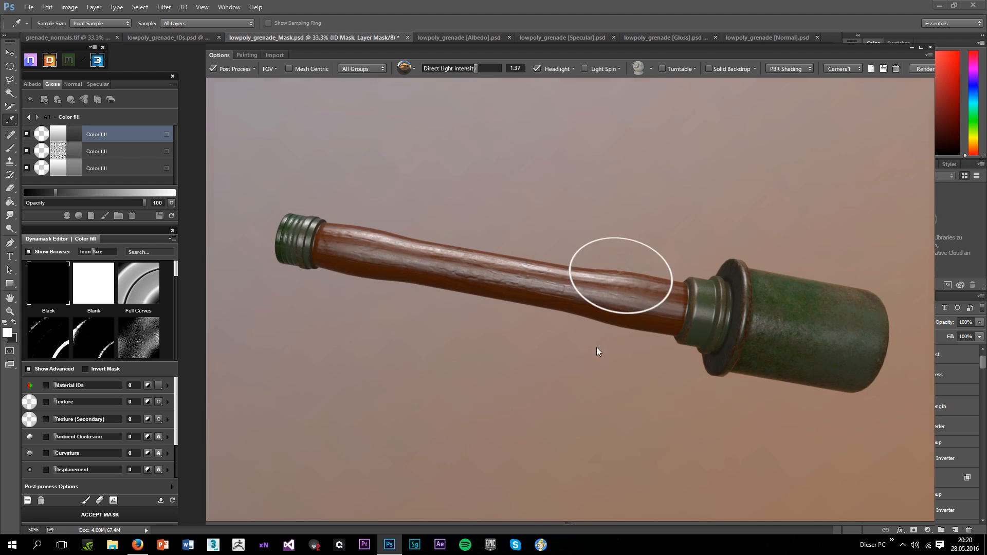
# Continue painting grunge around the head half of the handle and across the thicker wood beside the end cap
pyautogui.moveTo(597, 348)
pyautogui.mouseDown()
pyautogui.moveTo(575, 359)
pyautogui.moveTo(579, 350)
pyautogui.mouseUp()
pyautogui.scroll(2, 689, 177)
pyautogui.moveTo(690, 172); pyautogui.dragTo(746, 159)
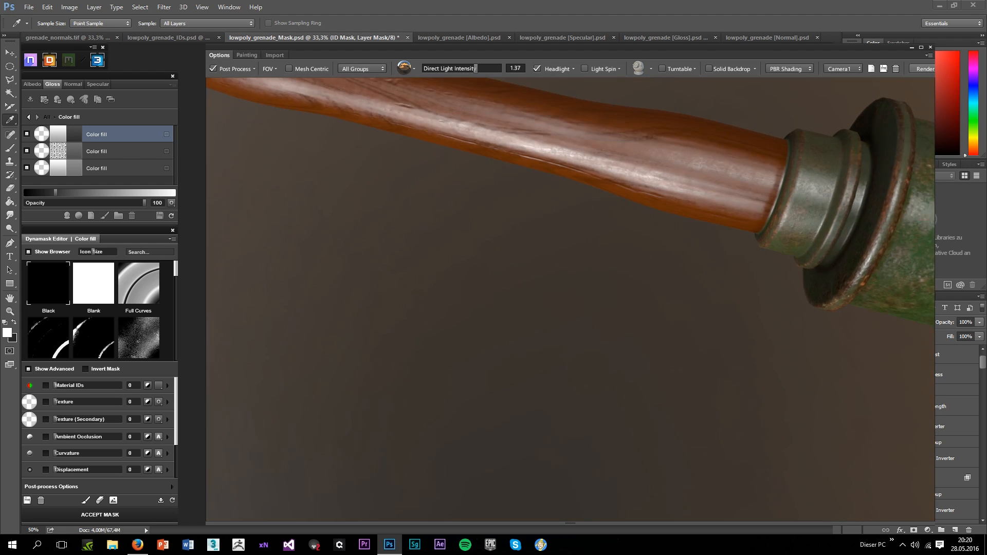
pyautogui.scroll(-3, 553, 256)
pyautogui.moveTo(553, 255)
pyautogui.mouseDown()
pyautogui.moveTo(784, 205)
pyautogui.moveTo(523, 254)
pyautogui.moveTo(584, 235)
pyautogui.moveTo(539, 298)
pyautogui.mouseUp()
pyautogui.scroll(2, 522, 253)
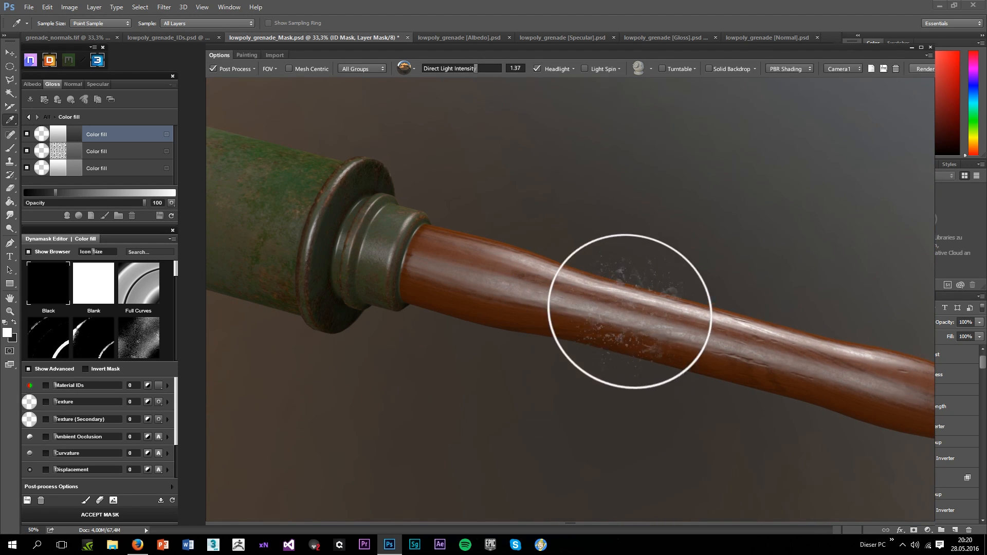
pyautogui.moveTo(630, 311)
pyautogui.mouseDown()
pyautogui.moveTo(915, 388)
pyautogui.moveTo(760, 291)
pyautogui.moveTo(568, 260)
pyautogui.moveTo(596, 260)
pyautogui.moveTo(498, 180)
pyautogui.mouseUp()
pyautogui.moveTo(680, 163); pyautogui.dragTo(433, 297)
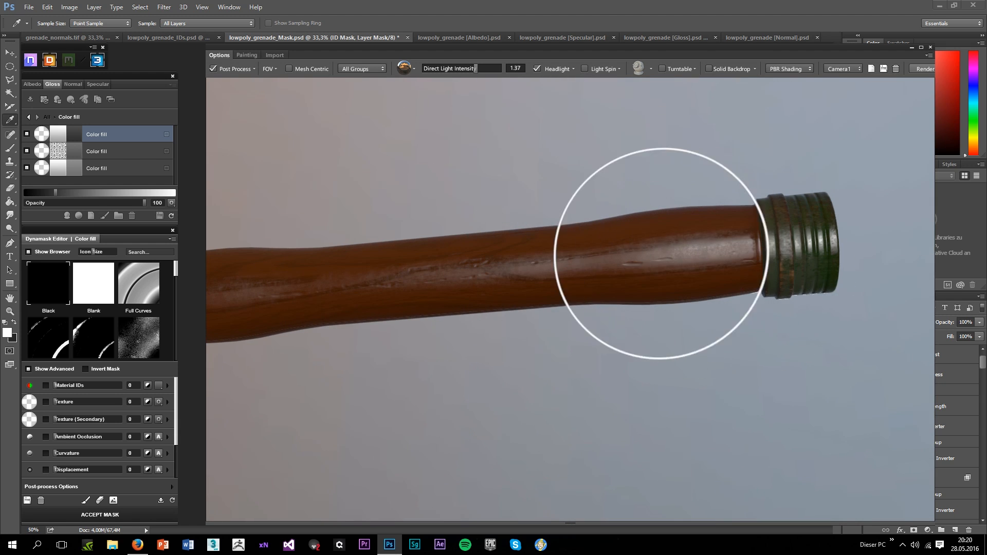
pyautogui.moveTo(363, 302)
pyautogui.mouseDown()
pyautogui.moveTo(485, 425)
pyautogui.moveTo(348, 378)
pyautogui.moveTo(374, 272)
pyautogui.moveTo(368, 212)
pyautogui.moveTo(583, 324)
pyautogui.moveTo(728, 357)
pyautogui.mouseUp()
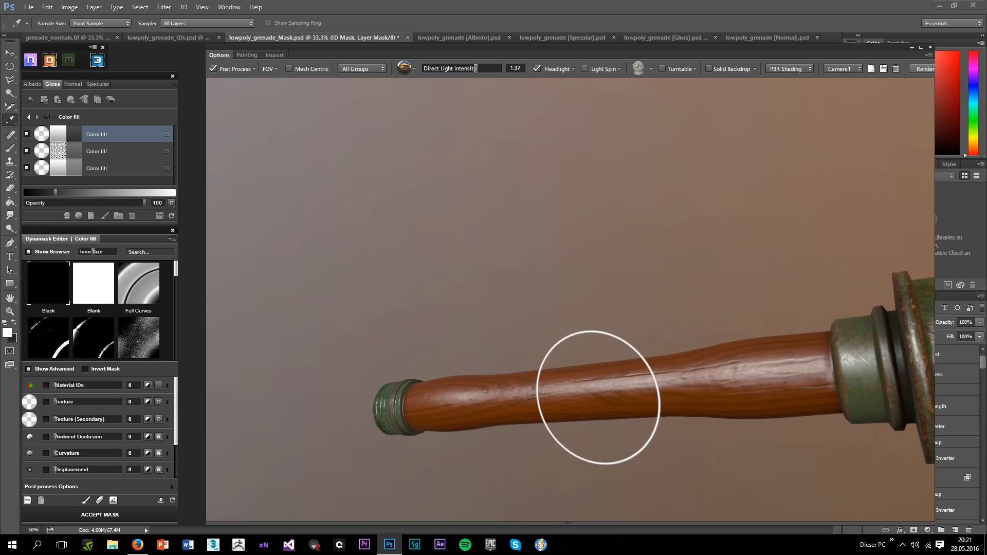
# Paint grunge onto the handle's middle and collar end, checking the gloss along the full length of the wood
pyautogui.moveTo(597, 397); pyautogui.dragTo(501, 364)
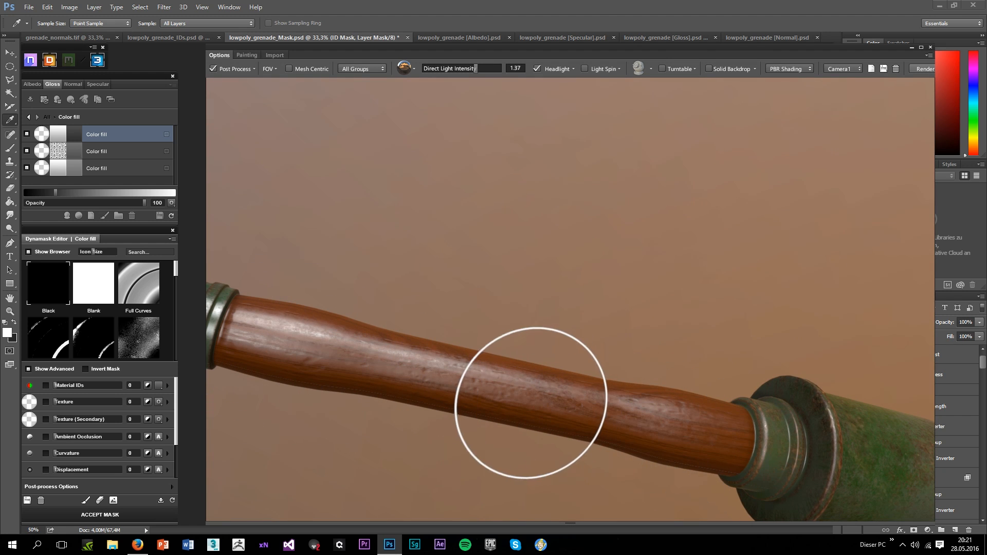
pyautogui.scroll(-3, 677, 428)
pyautogui.moveTo(677, 428); pyautogui.dragTo(642, 404)
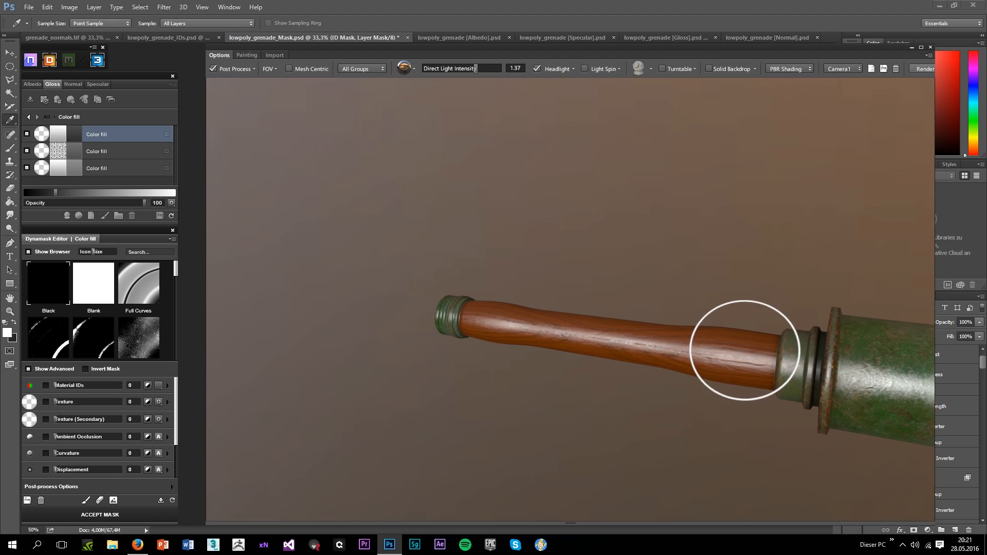
pyautogui.scroll(-2, 638, 313)
pyautogui.moveTo(615, 304); pyautogui.dragTo(772, 344)
pyautogui.scroll(3, 753, 351)
pyautogui.scroll(-2, 617, 349)
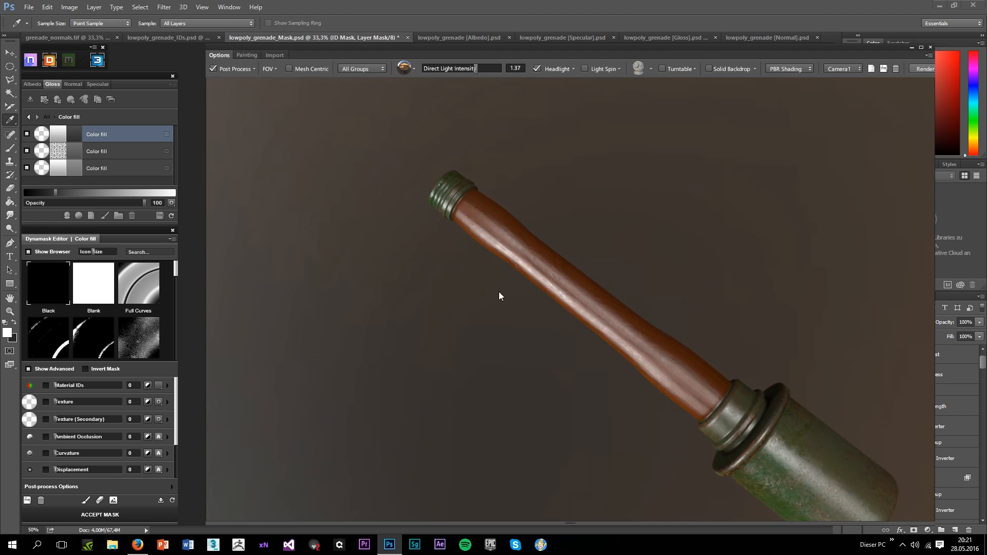
pyautogui.moveTo(499, 296); pyautogui.dragTo(650, 269)
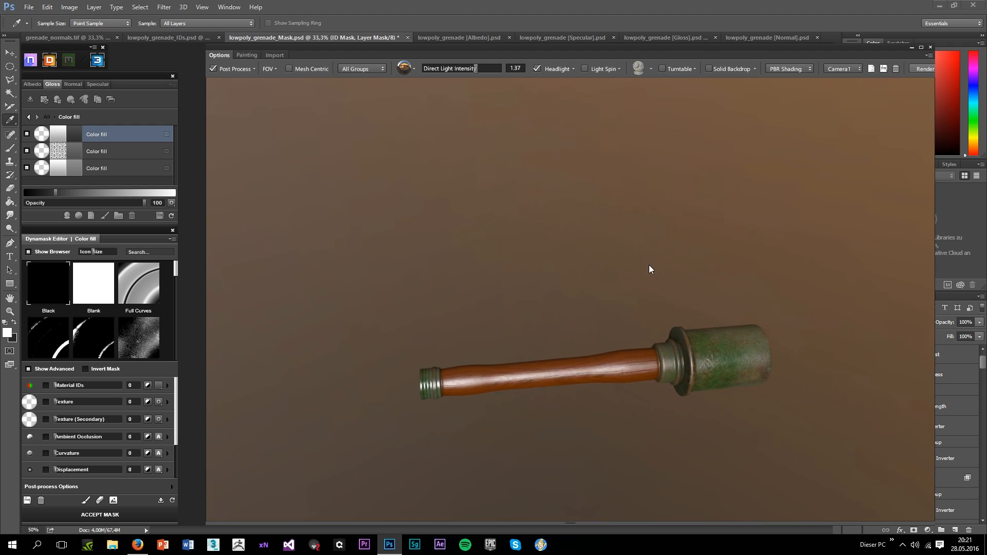
# Disable the headlight and check the grunge gloss along the wooden handle under the environment lighting
pyautogui.click(539, 68)
pyautogui.moveTo(522, 245)
pyautogui.mouseDown()
pyautogui.moveTo(402, 411)
pyautogui.moveTo(474, 213)
pyautogui.moveTo(575, 396)
pyautogui.mouseUp()
pyautogui.scroll(5, 575, 396)
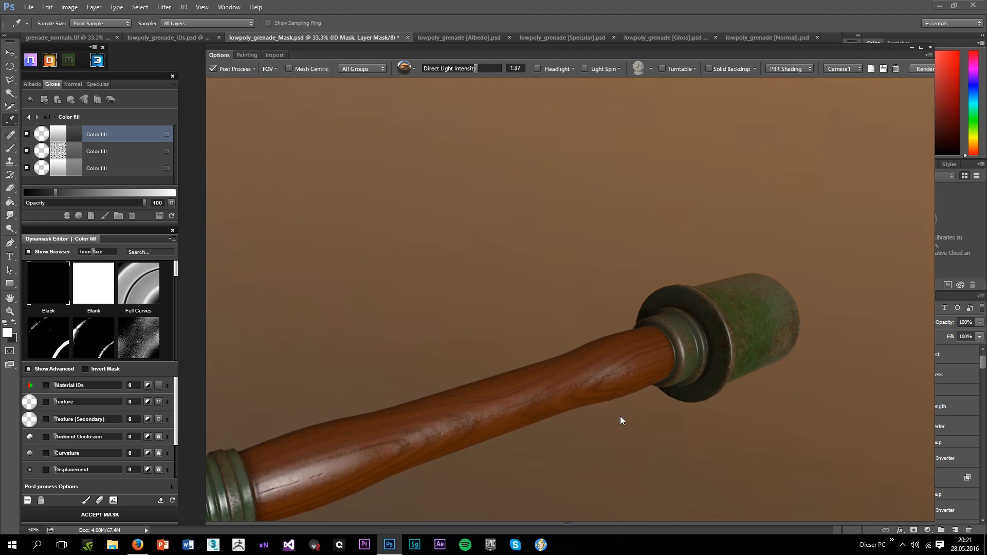
pyautogui.moveTo(621, 417)
pyautogui.mouseDown()
pyautogui.moveTo(668, 423)
pyautogui.moveTo(689, 448)
pyautogui.moveTo(690, 359)
pyautogui.mouseUp()
pyautogui.scroll(3, 667, 424)
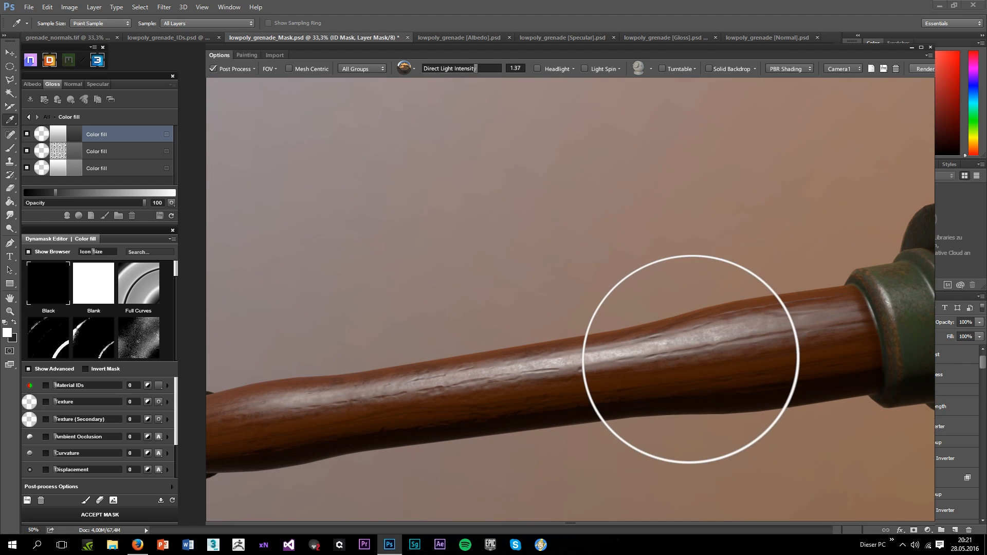
pyautogui.scroll(-3, 343, 418)
pyautogui.moveTo(343, 418); pyautogui.dragTo(661, 346)
# Display the mask and paint grunge over the darker patches all around the wooden handle
pyautogui.press('m')
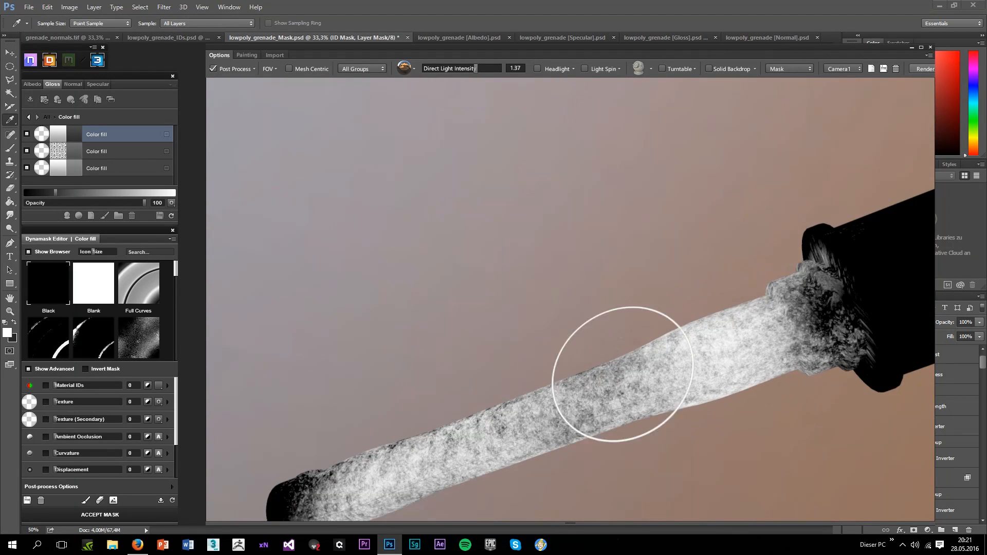
pyautogui.moveTo(622, 374); pyautogui.dragTo(543, 402)
pyautogui.moveTo(556, 308); pyautogui.dragTo(634, 111)
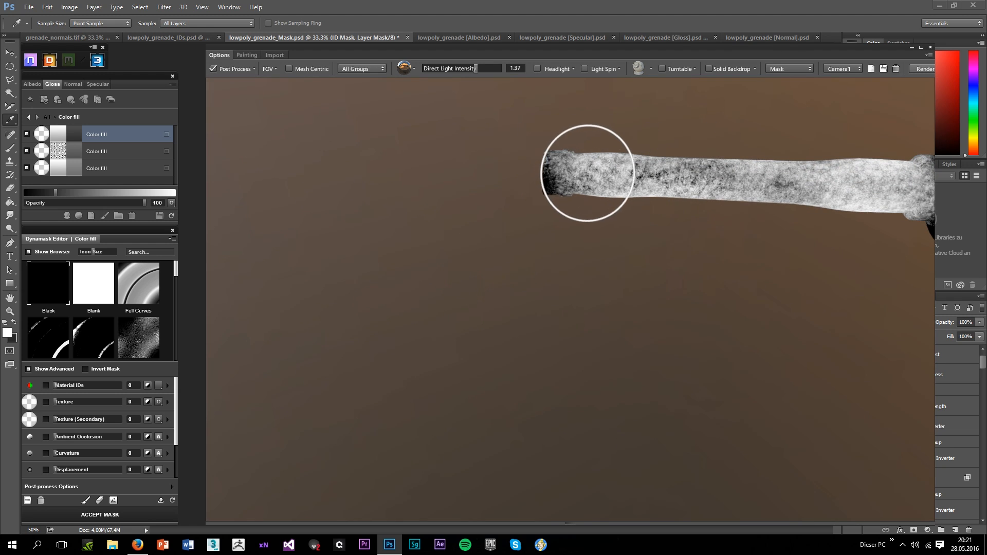
pyautogui.moveTo(897, 176); pyautogui.dragTo(666, 206)
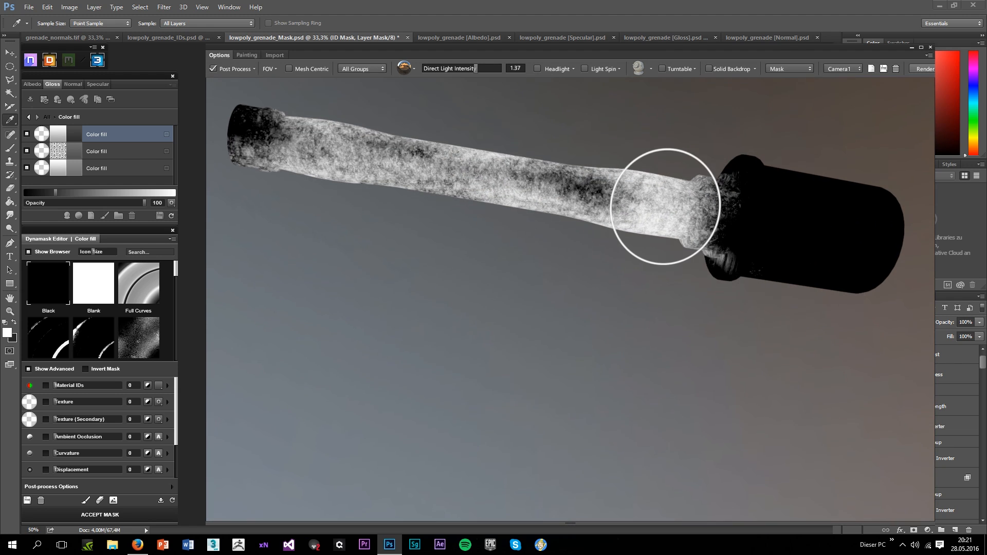
pyautogui.moveTo(423, 159); pyautogui.dragTo(632, 282)
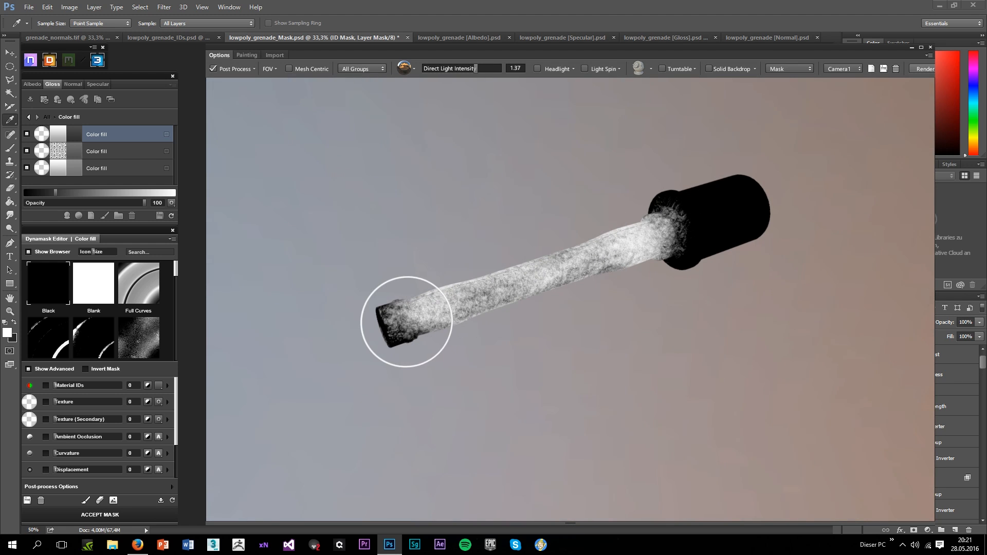
pyautogui.moveTo(660, 236); pyautogui.dragTo(344, 249)
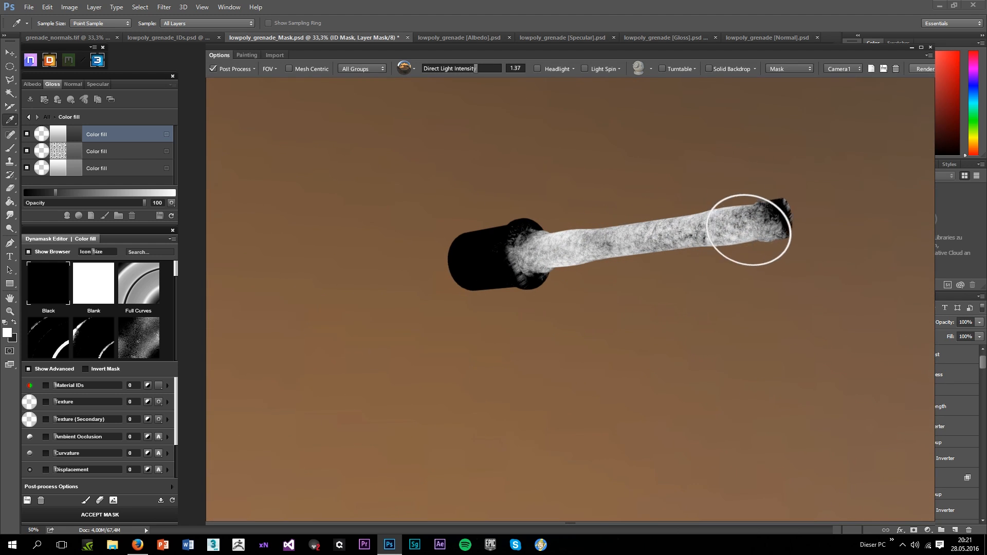
# Set the grunge brush to opacity 0.18 and value 0.00, and paint subtle dark variation along the handle's mask
pyautogui.click(247, 55)
pyautogui.click(252, 71)
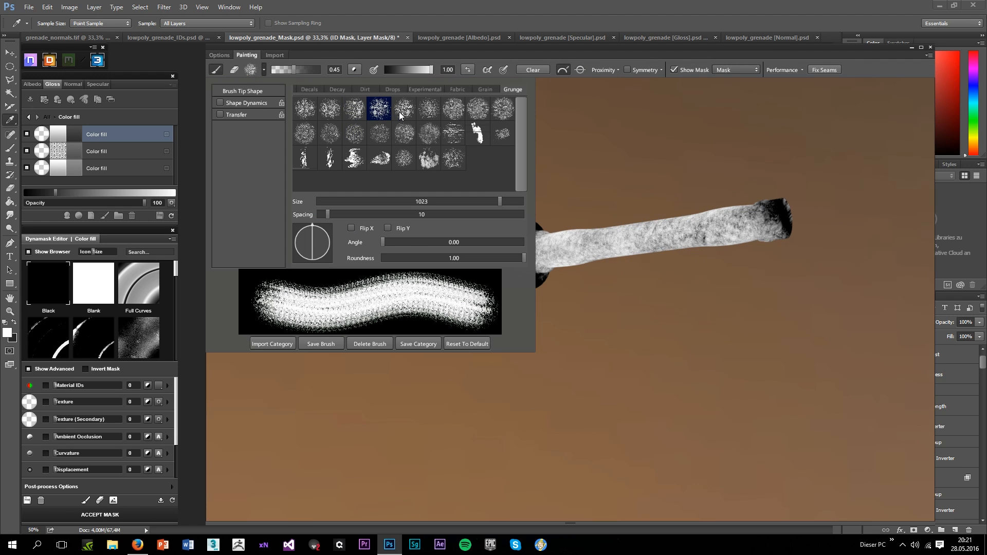
pyautogui.click(585, 154)
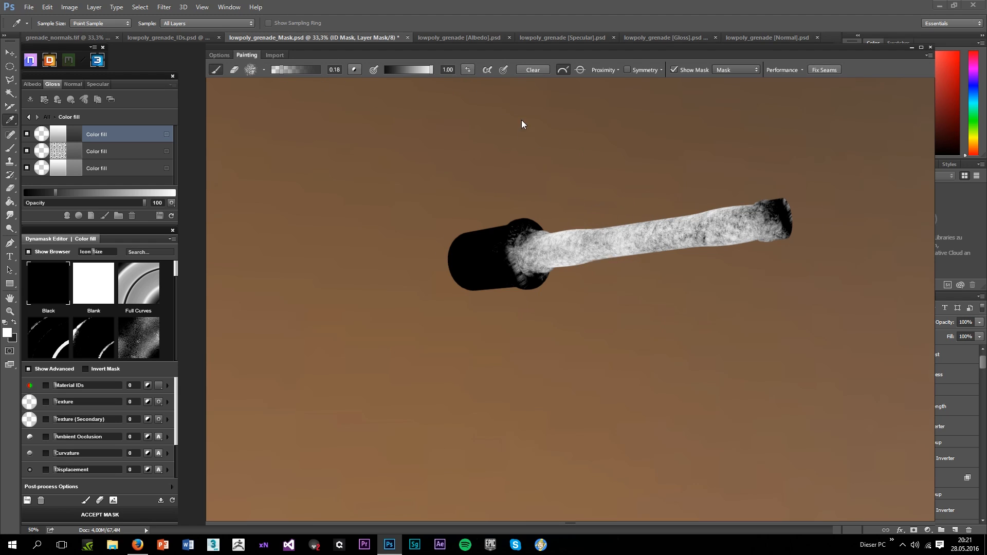
pyautogui.scroll(1, 521, 125)
pyautogui.click(469, 72)
pyautogui.scroll(4, 626, 222)
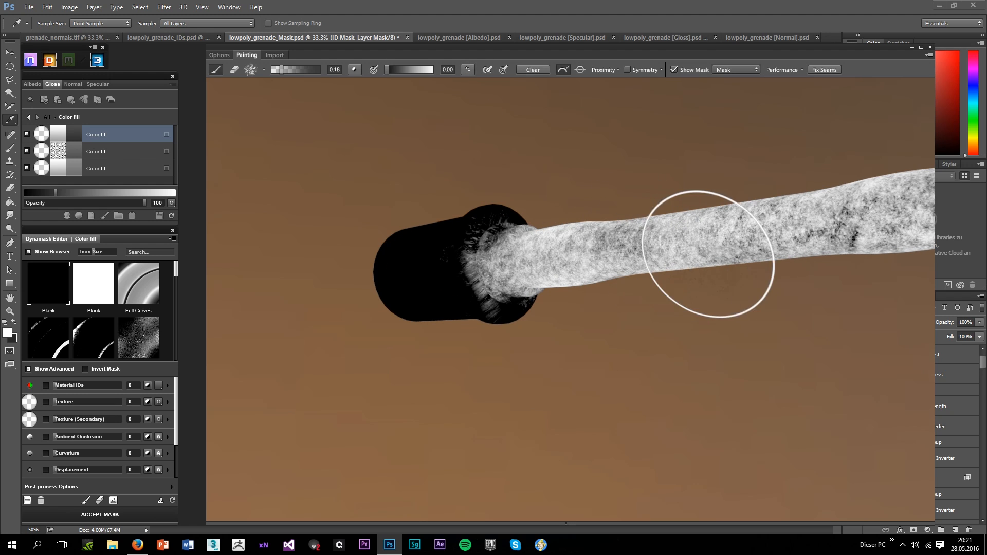
pyautogui.moveTo(682, 232); pyautogui.dragTo(691, 159)
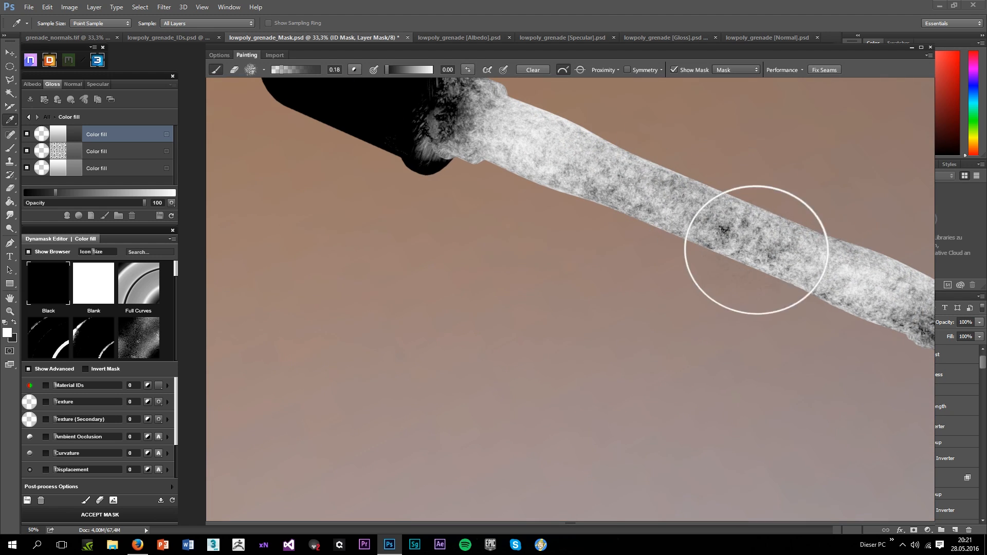
pyautogui.moveTo(756, 250); pyautogui.dragTo(466, 313)
pyautogui.moveTo(446, 345)
pyautogui.mouseDown()
pyautogui.moveTo(419, 316)
pyautogui.moveTo(517, 302)
pyautogui.moveTo(507, 218)
pyautogui.mouseUp()
pyautogui.moveTo(465, 252); pyautogui.dragTo(568, 264)
# Return to PBR shading and examine the gloss variation on the wooden handle from several sides and distances
pyautogui.press('m')
pyautogui.press('m')
pyautogui.scroll(-2, 561, 307)
pyautogui.moveTo(561, 308)
pyautogui.mouseDown()
pyautogui.moveTo(335, 381)
pyautogui.moveTo(252, 279)
pyautogui.moveTo(280, 308)
pyautogui.mouseUp()
pyautogui.moveTo(823, 277)
pyautogui.mouseDown()
pyautogui.moveTo(550, 306)
pyautogui.moveTo(499, 271)
pyautogui.moveTo(551, 318)
pyautogui.moveTo(538, 274)
pyautogui.mouseUp()
pyautogui.scroll(3, 498, 271)
pyautogui.scroll(2, 529, 346)
pyautogui.scroll(-2, 536, 299)
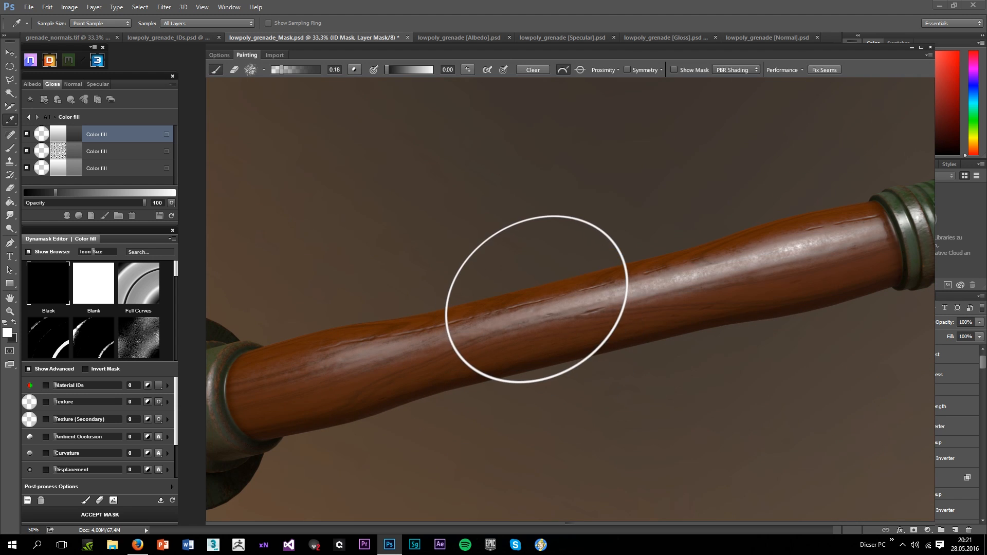
pyautogui.scroll(-3, 485, 331)
pyautogui.moveTo(467, 339)
pyautogui.mouseDown()
pyautogui.moveTo(485, 486)
pyautogui.moveTo(505, 420)
pyautogui.moveTo(465, 279)
pyautogui.moveTo(459, 166)
pyautogui.mouseUp()
pyautogui.moveTo(739, 229); pyautogui.dragTo(562, 224)
pyautogui.scroll(6, 353, 243)
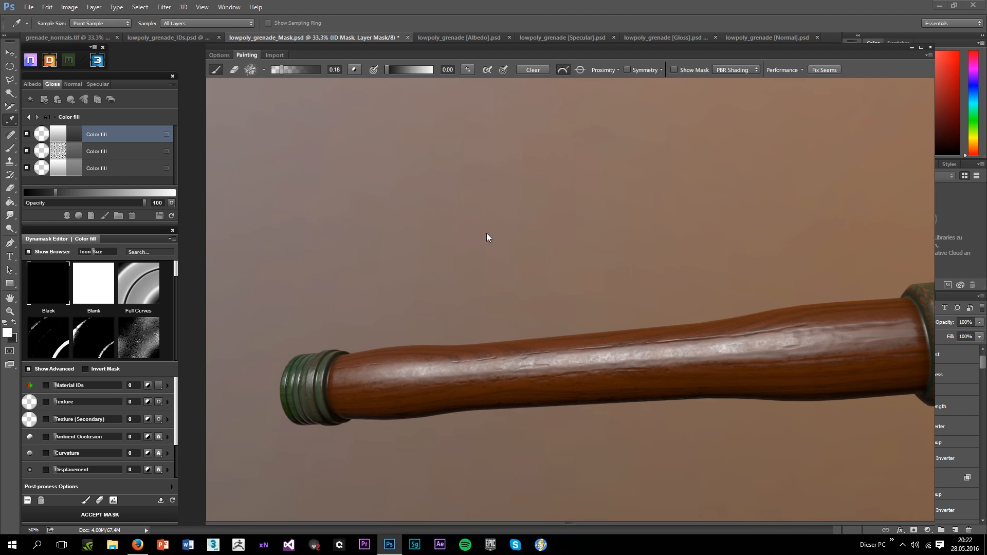
pyautogui.moveTo(487, 237); pyautogui.dragTo(534, 355)
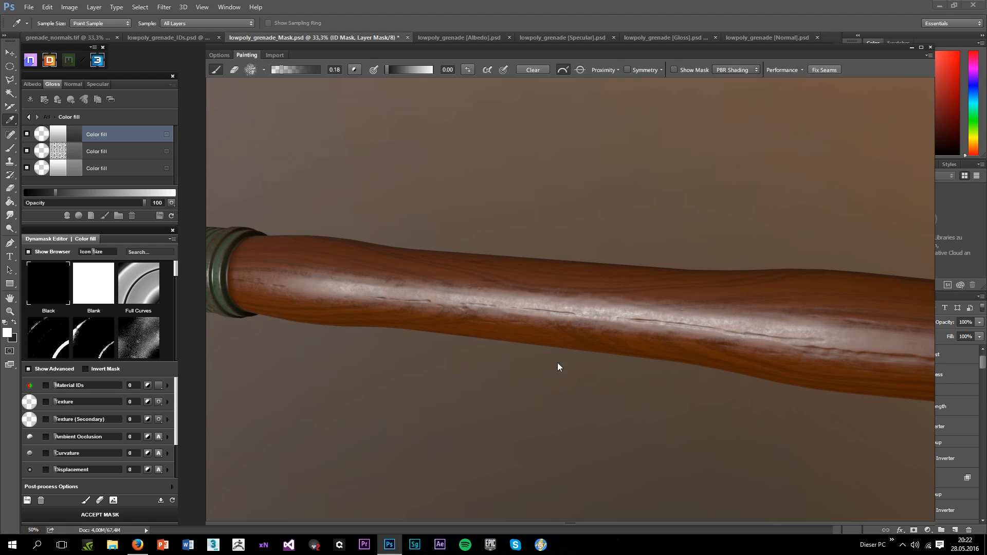
# Accept the painted grunge mask for the handle's gloss color fill and view the result on the wood
pyautogui.click(103, 514)
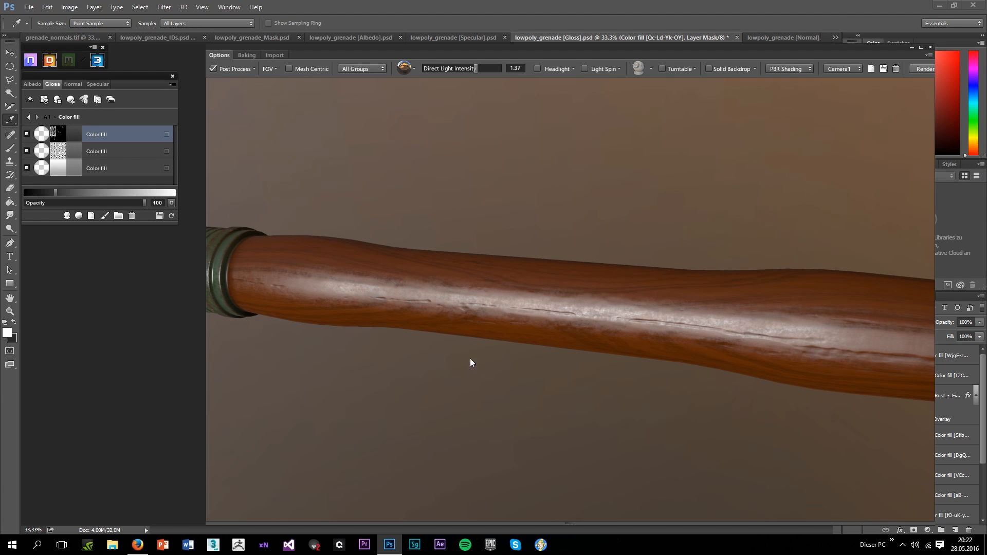
pyautogui.moveTo(470, 362); pyautogui.dragTo(668, 343)
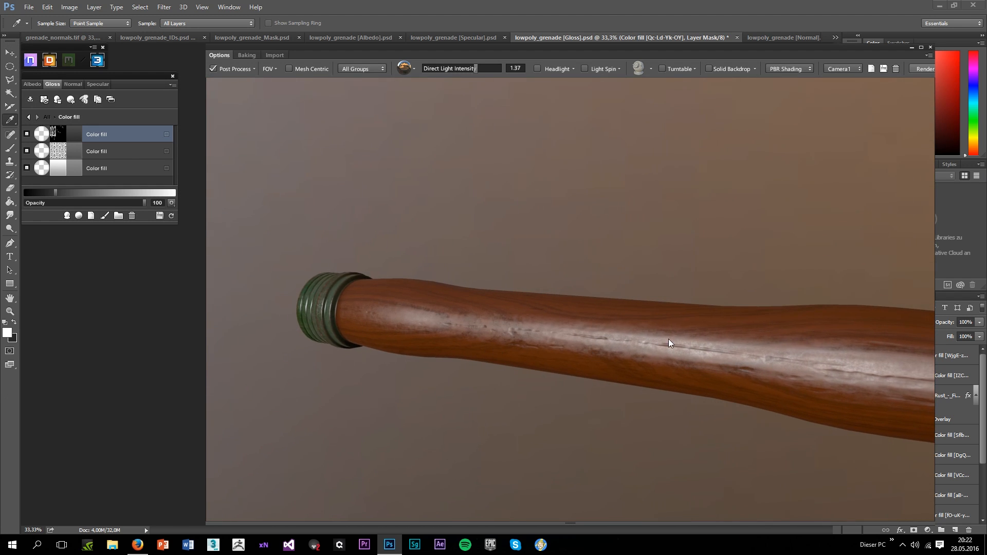
# Add a color fill above the masked brown fill in the handle's albedo and set it to dark brown 2f1a05
pyautogui.click(30, 85)
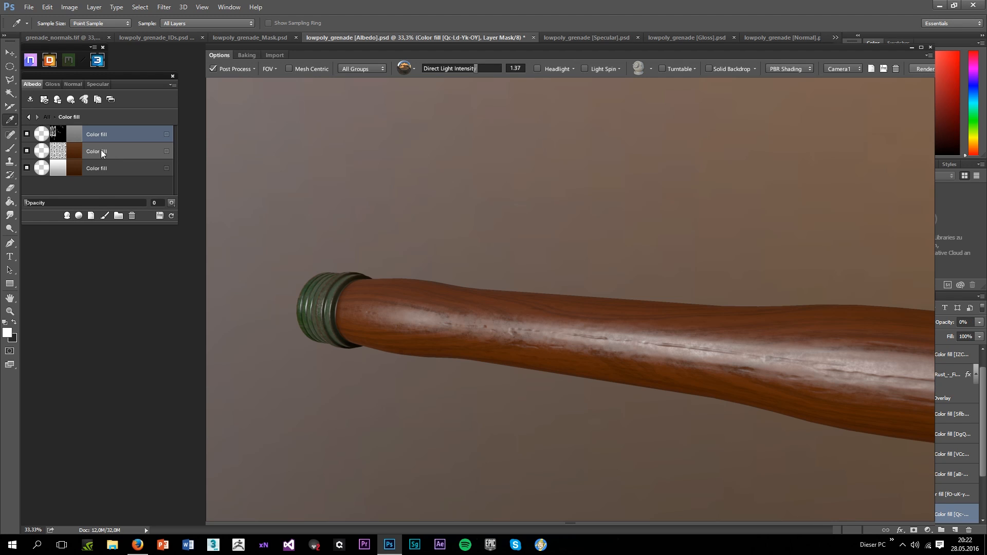
pyautogui.click(101, 149)
pyautogui.click(91, 216)
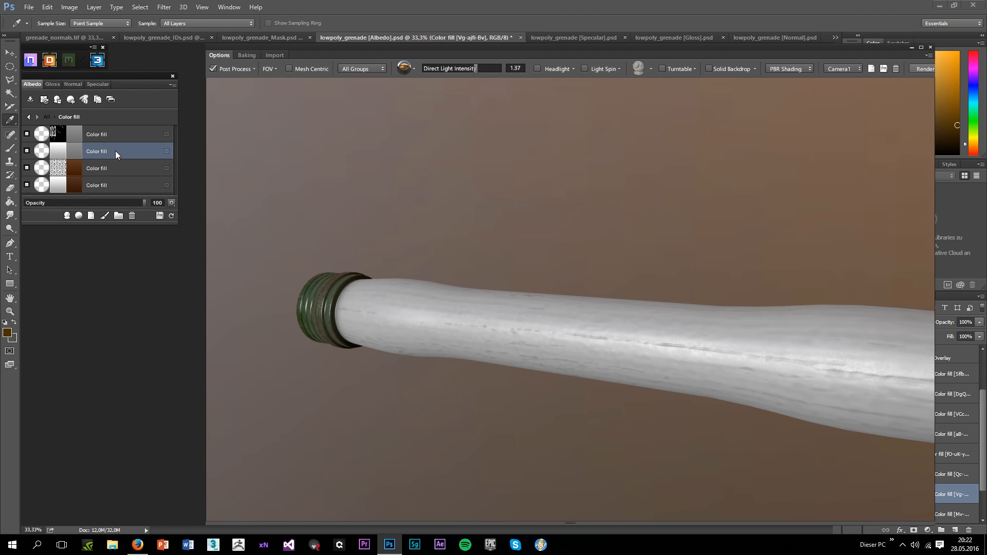
pyautogui.click(80, 147)
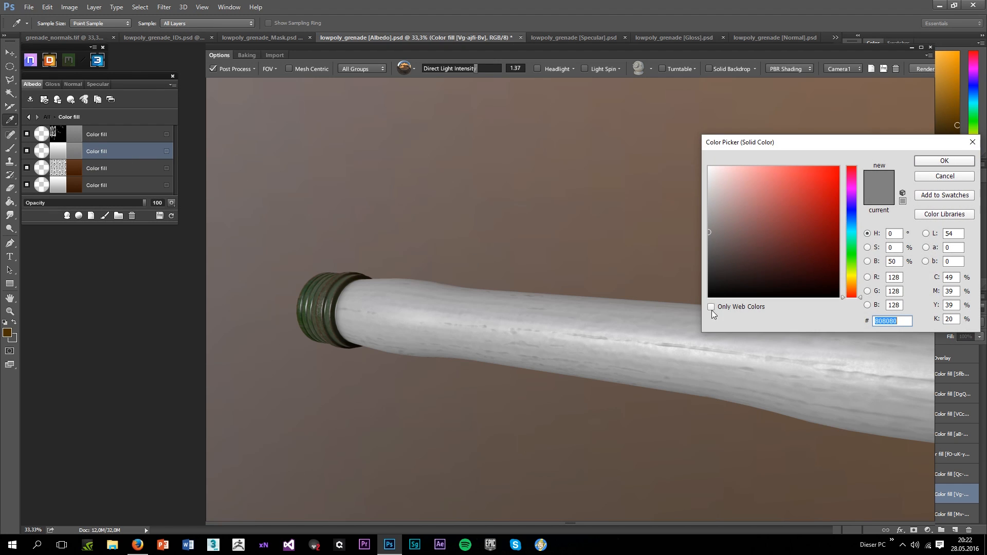
pyautogui.moveTo(851, 296); pyautogui.dragTo(852, 287)
pyautogui.moveTo(830, 278)
pyautogui.mouseDown()
pyautogui.moveTo(818, 269)
pyautogui.moveTo(826, 273)
pyautogui.mouseUp()
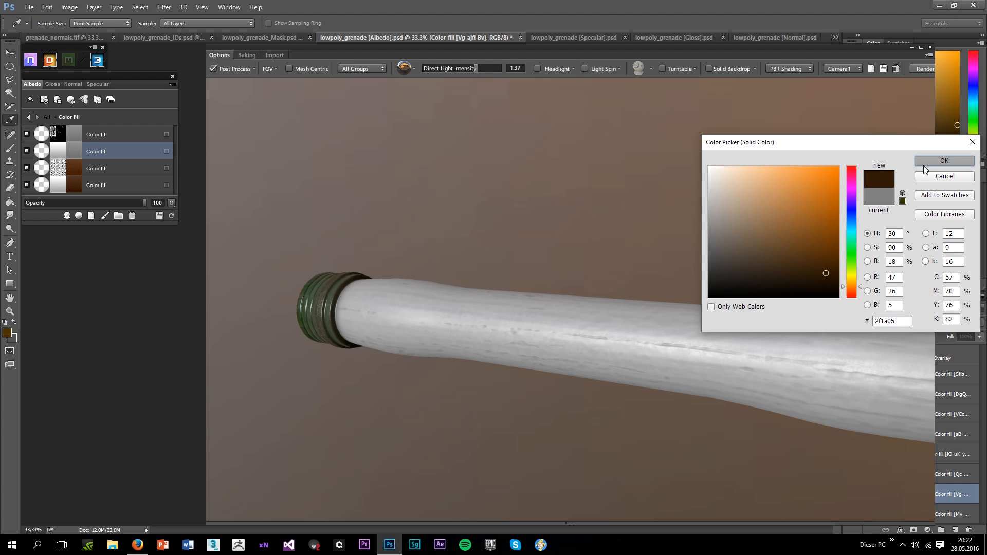
pyautogui.click(924, 162)
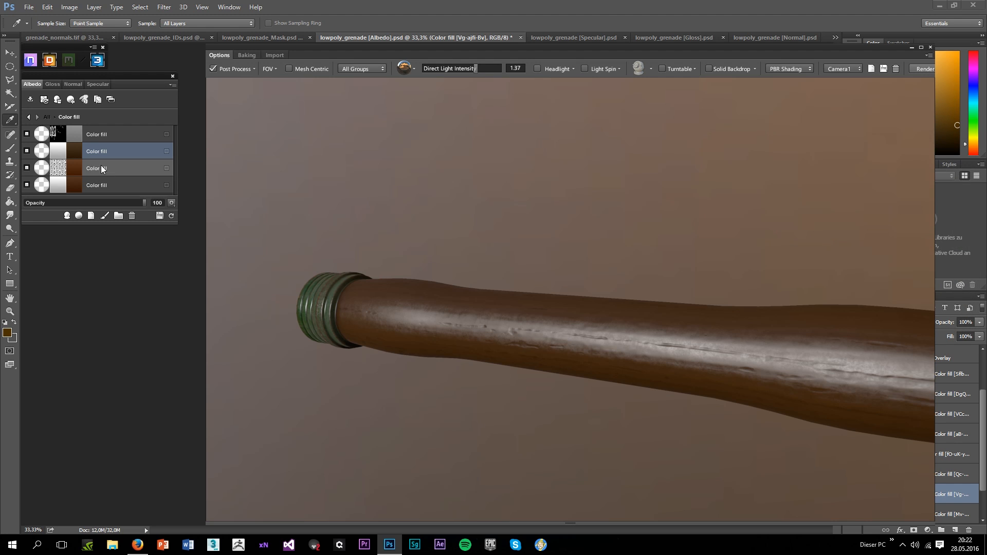
# Open a mask for the dark brown albedo fill and try the Rich Occlusion preset on it
pyautogui.click(58, 151)
pyautogui.click(483, 309)
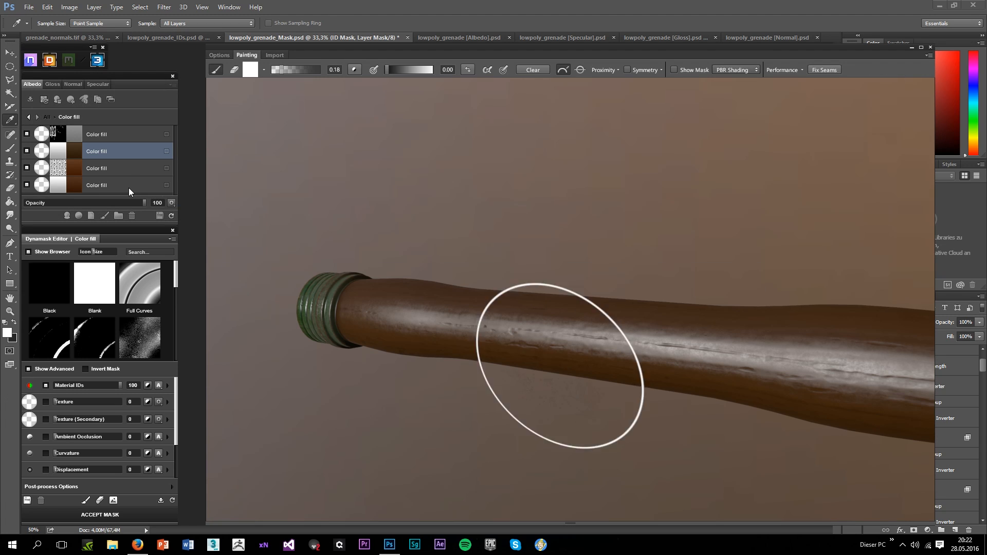
pyautogui.scroll(-4, 123, 292)
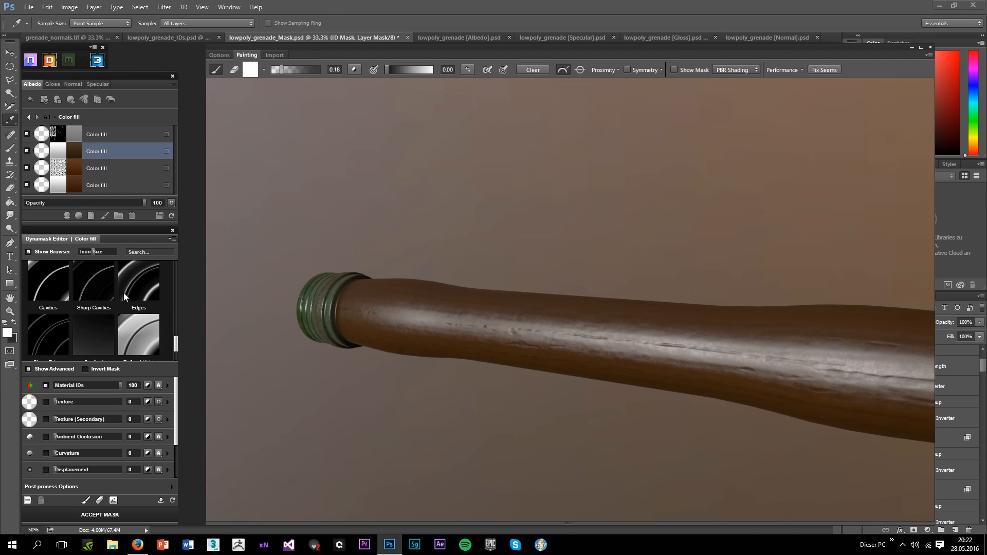
pyautogui.click(138, 330)
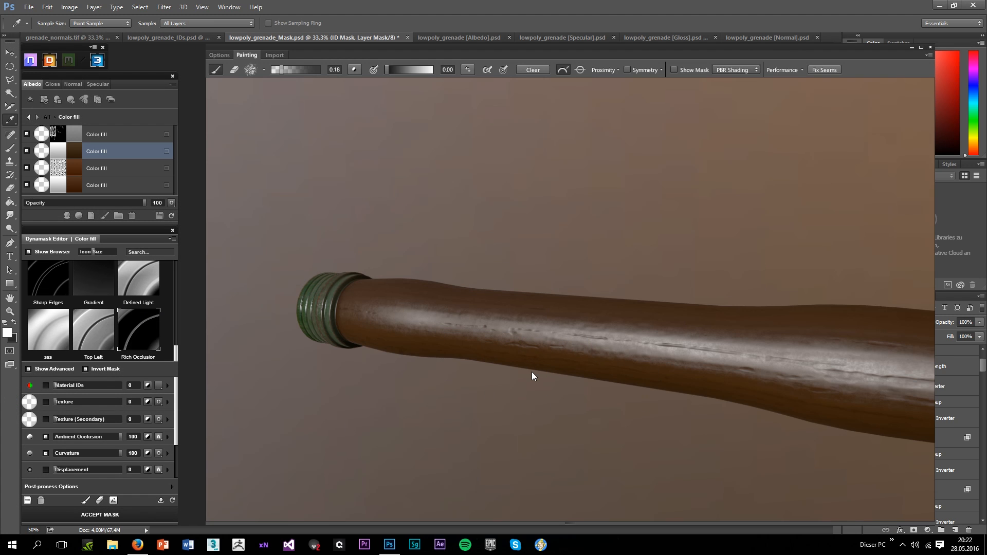
# Examine the effect of the occlusion mask along the wooden handle and where it meets the metal collar
pyautogui.moveTo(530, 387); pyautogui.dragTo(611, 477)
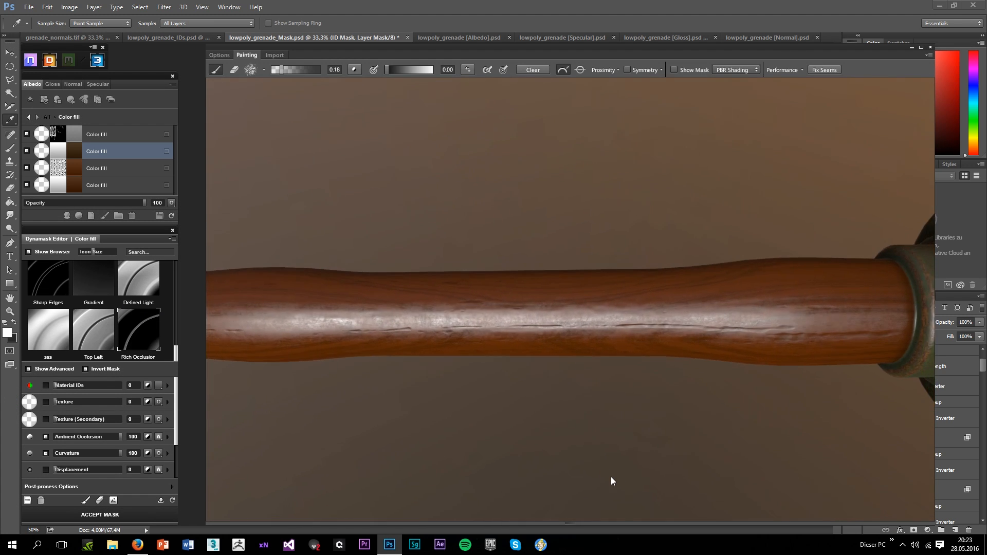
pyautogui.press('m')
pyautogui.scroll(2, 506, 380)
pyautogui.press('m')
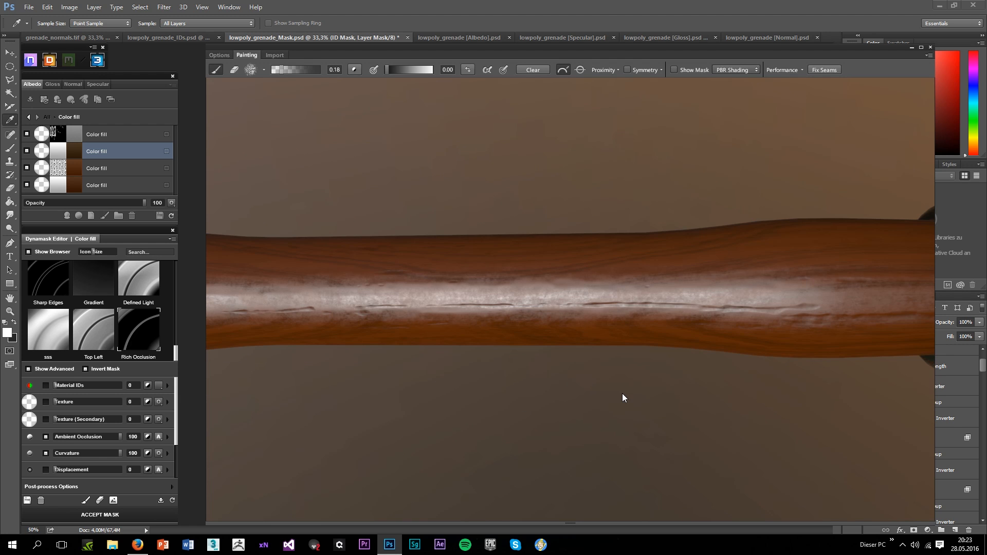
pyautogui.moveTo(622, 394); pyautogui.dragTo(465, 381)
pyautogui.scroll(-1, 465, 380)
pyautogui.moveTo(532, 387)
pyautogui.mouseDown()
pyautogui.moveTo(519, 382)
pyautogui.moveTo(531, 366)
pyautogui.moveTo(480, 372)
pyautogui.moveTo(500, 421)
pyautogui.moveTo(537, 415)
pyautogui.moveTo(593, 358)
pyautogui.moveTo(610, 369)
pyautogui.mouseUp()
pyautogui.scroll(4, 610, 368)
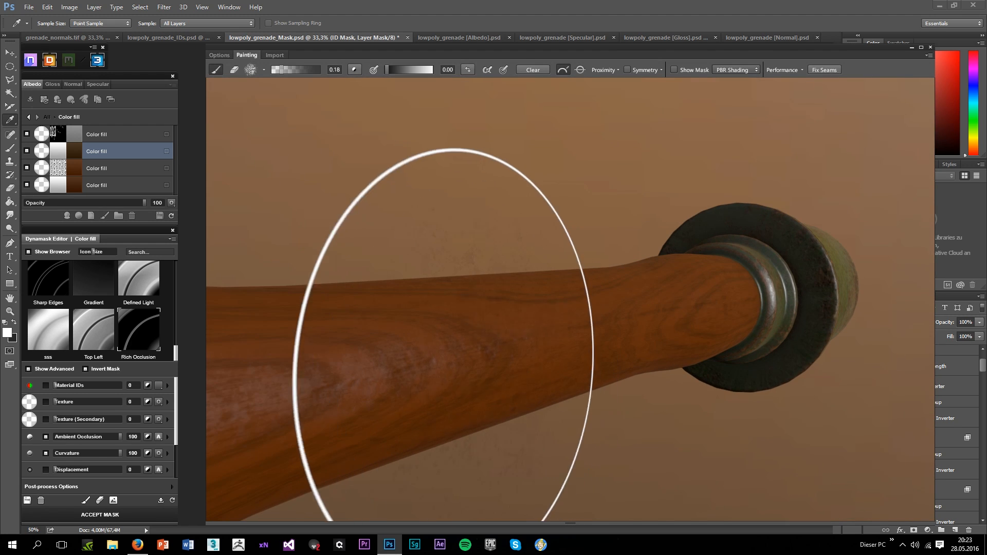
# Set the occlusion mask's Tightness to 24 and Contrast to 30 in the post-process options, checking the mask on the handle
pyautogui.scroll(-2, 54, 406)
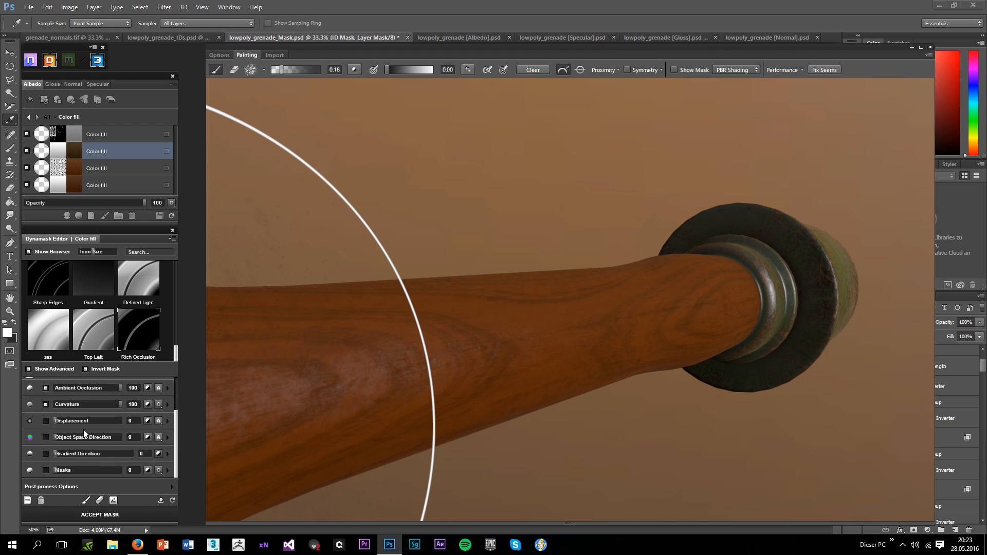
pyautogui.click(171, 487)
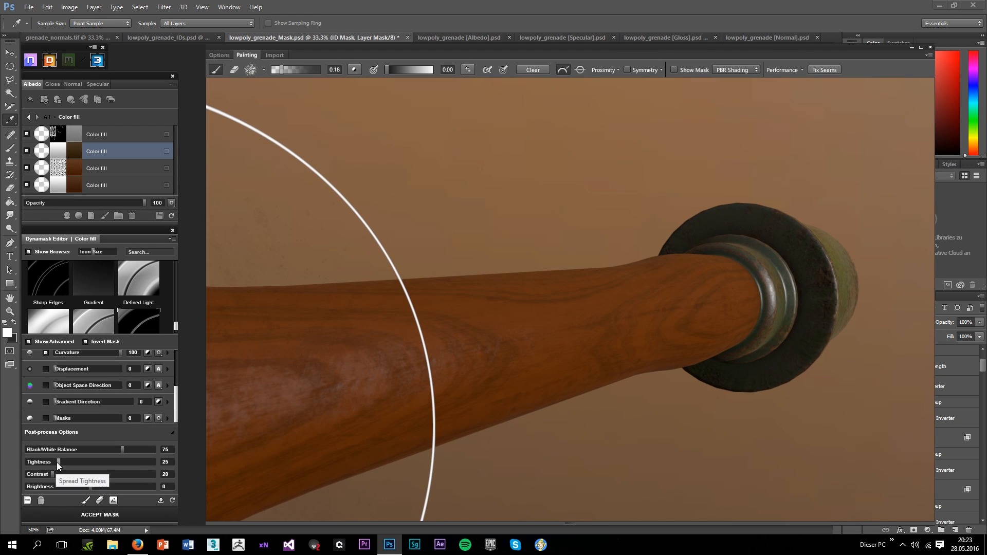
pyautogui.moveTo(58, 462); pyautogui.dragTo(32, 463)
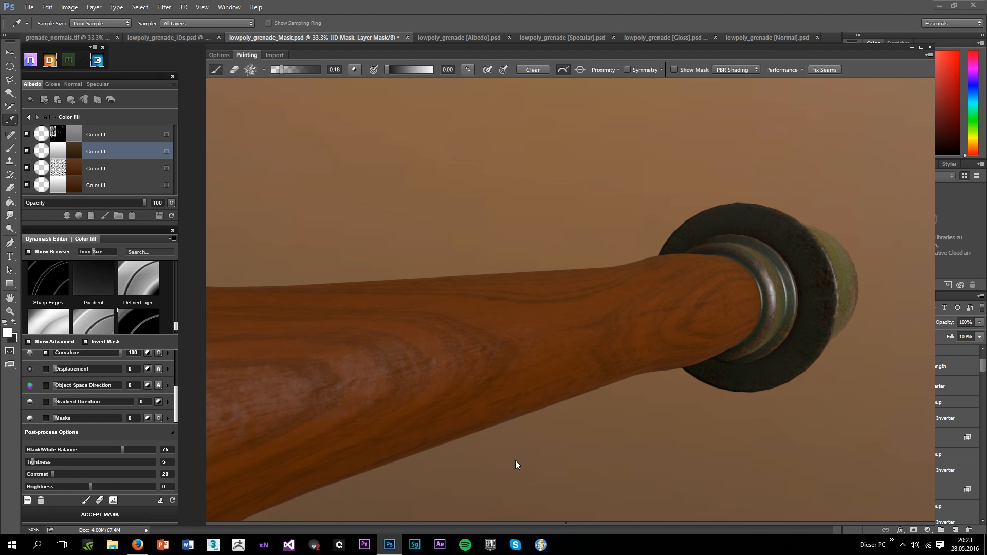
pyautogui.moveTo(515, 460); pyautogui.dragTo(501, 462)
pyautogui.press('m')
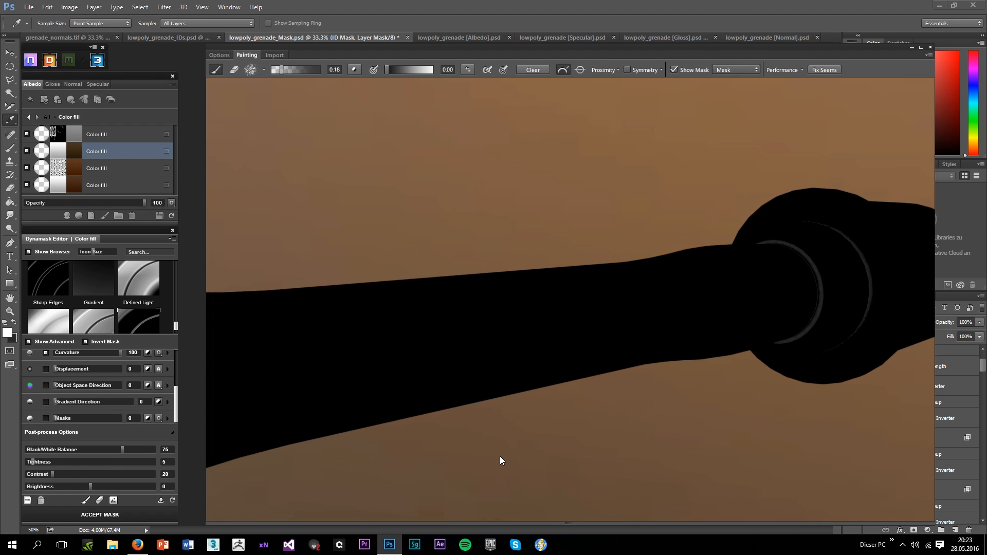
pyautogui.moveTo(32, 462); pyautogui.dragTo(58, 463)
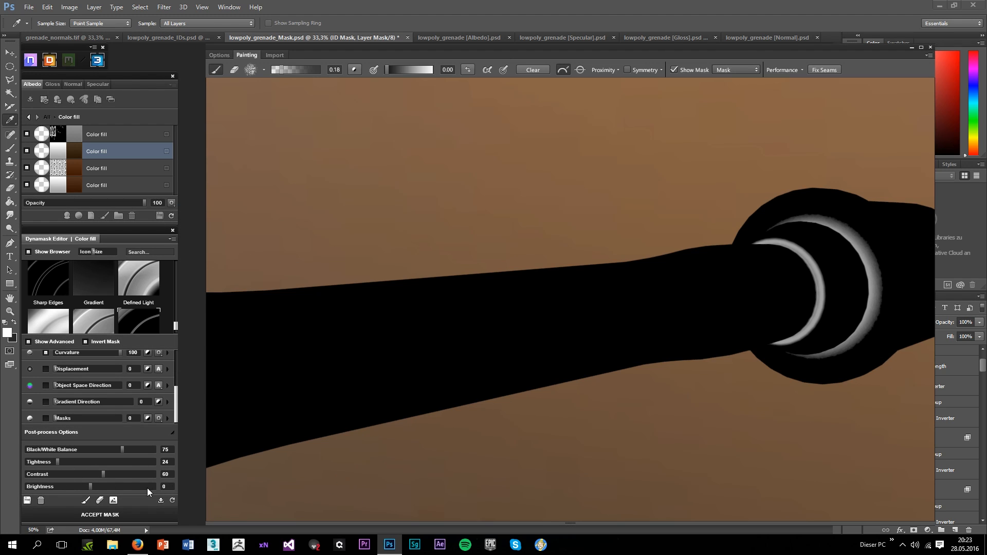
pyautogui.moveTo(103, 474); pyautogui.dragTo(65, 475)
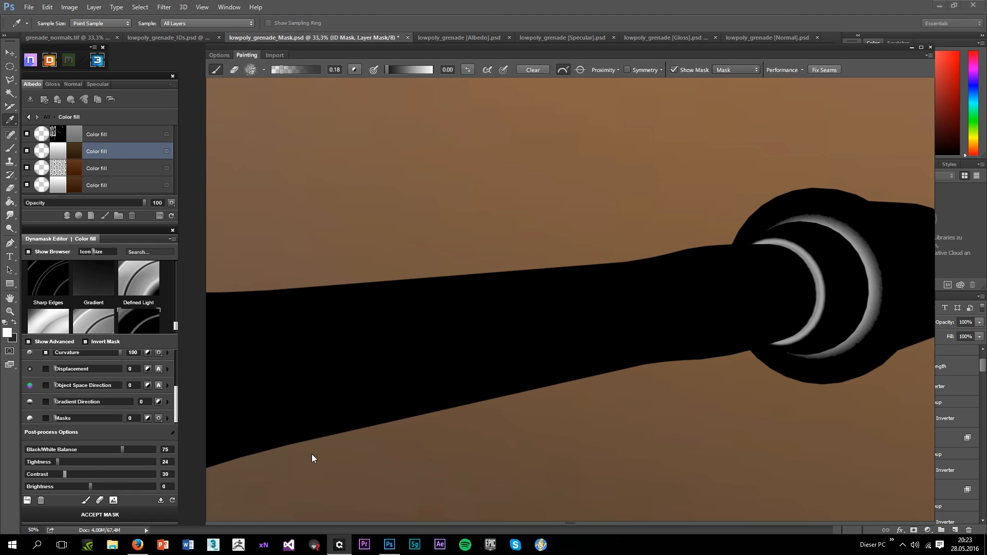
pyautogui.press('m')
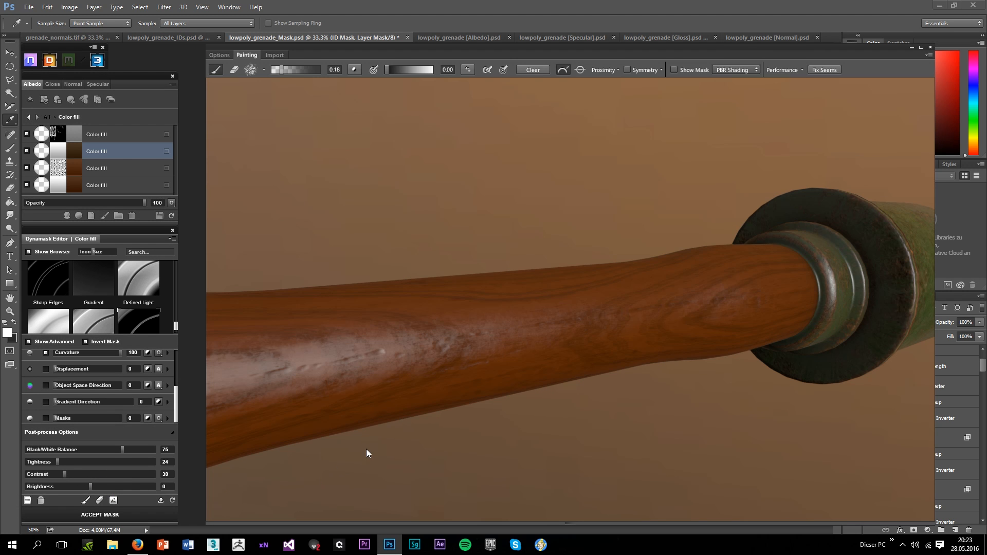
pyautogui.moveTo(366, 450)
pyautogui.mouseDown()
pyautogui.moveTo(408, 426)
pyautogui.moveTo(397, 418)
pyautogui.moveTo(444, 365)
pyautogui.mouseUp()
pyautogui.scroll(2, 444, 365)
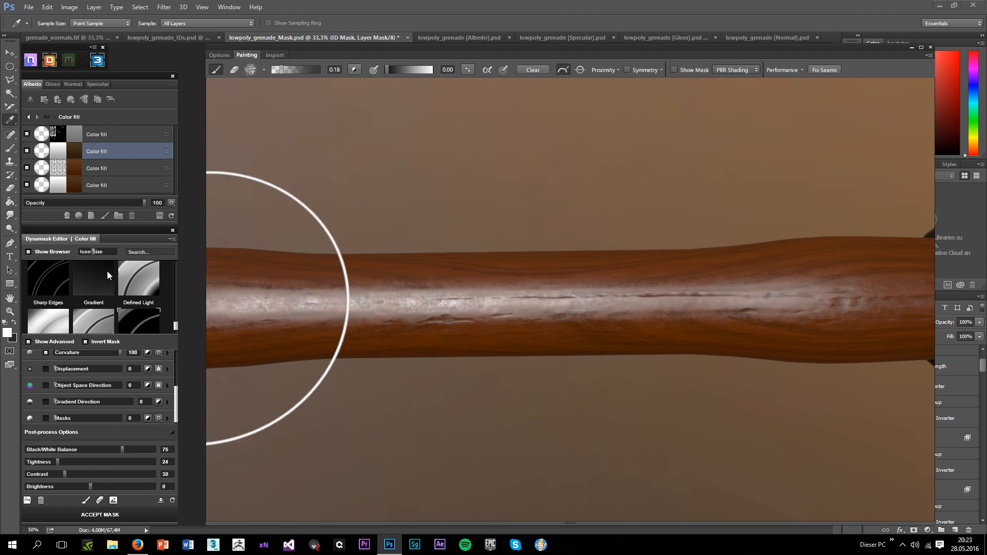
# Move the dark brown fill below the grain-masked brown fill, and set the grain-masked fill's color to black 000000
pyautogui.click(79, 165)
pyautogui.moveTo(78, 165); pyautogui.dragTo(77, 152)
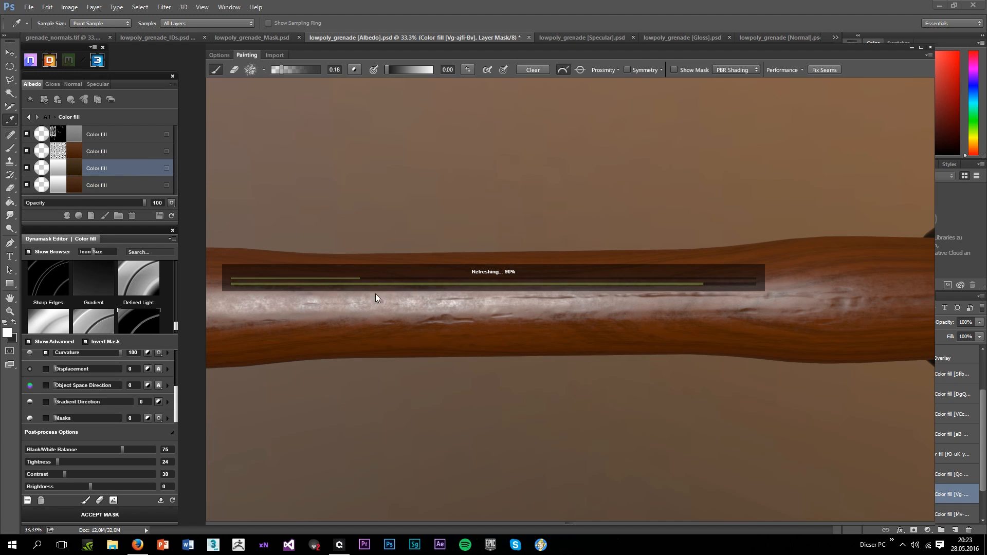
pyautogui.click(77, 154)
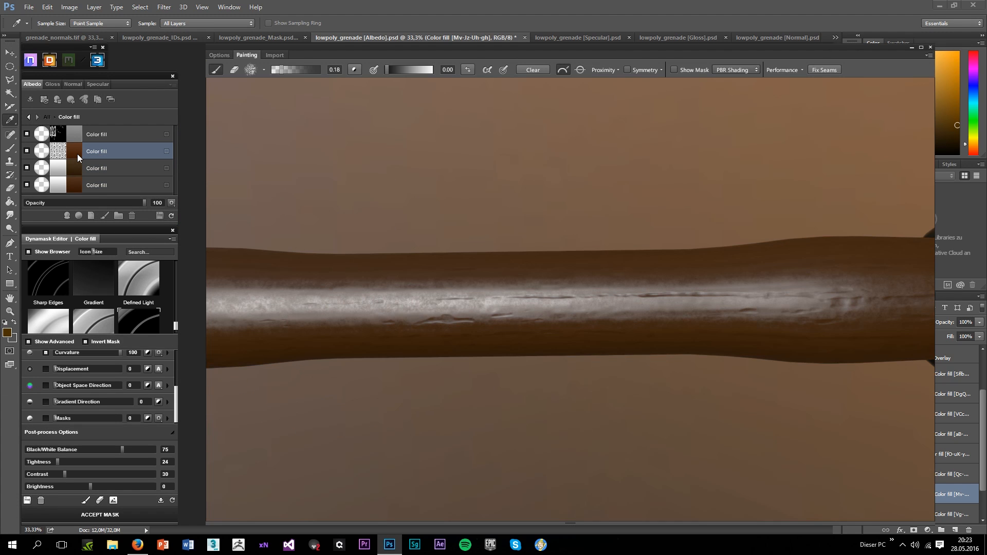
pyautogui.click(74, 153)
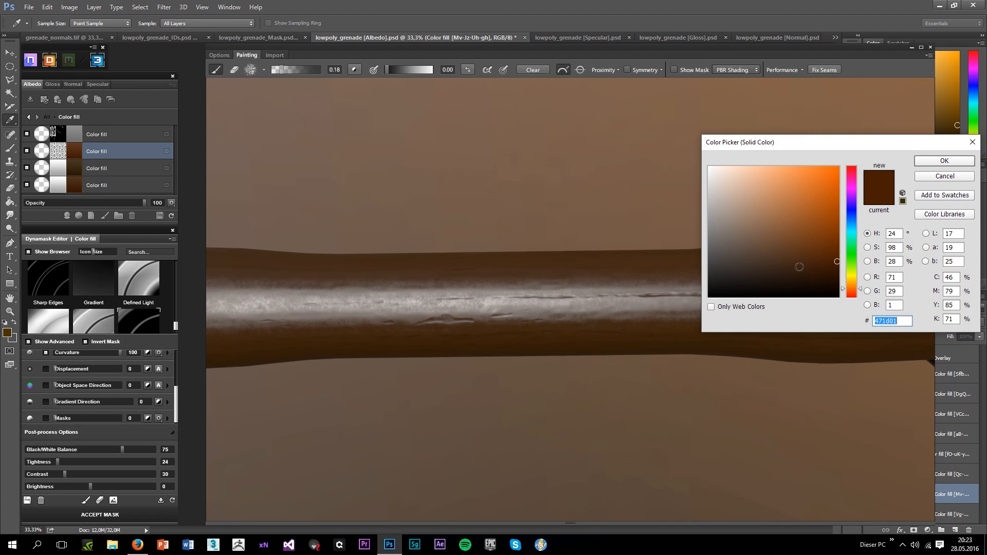
pyautogui.write('000000')
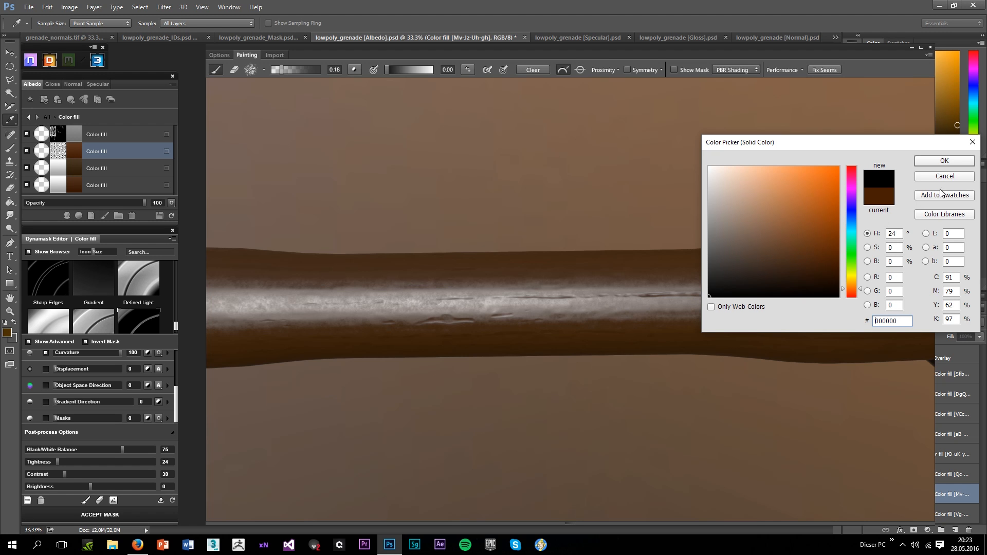
pyautogui.click(932, 163)
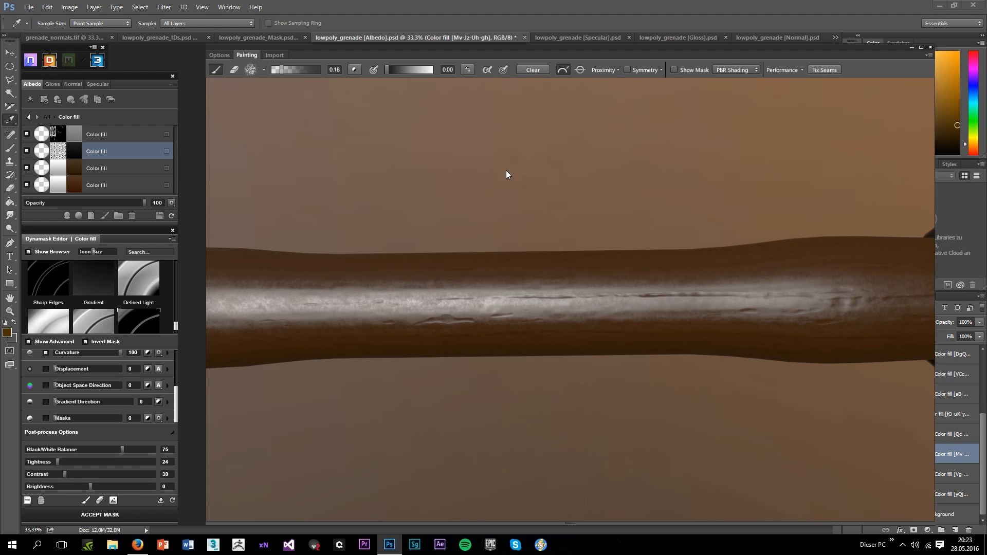
# Compare the displayed mask with the PBR-shaded black wood grain on the handle
pyautogui.moveTo(506, 171); pyautogui.dragTo(591, 239)
pyautogui.press('m')
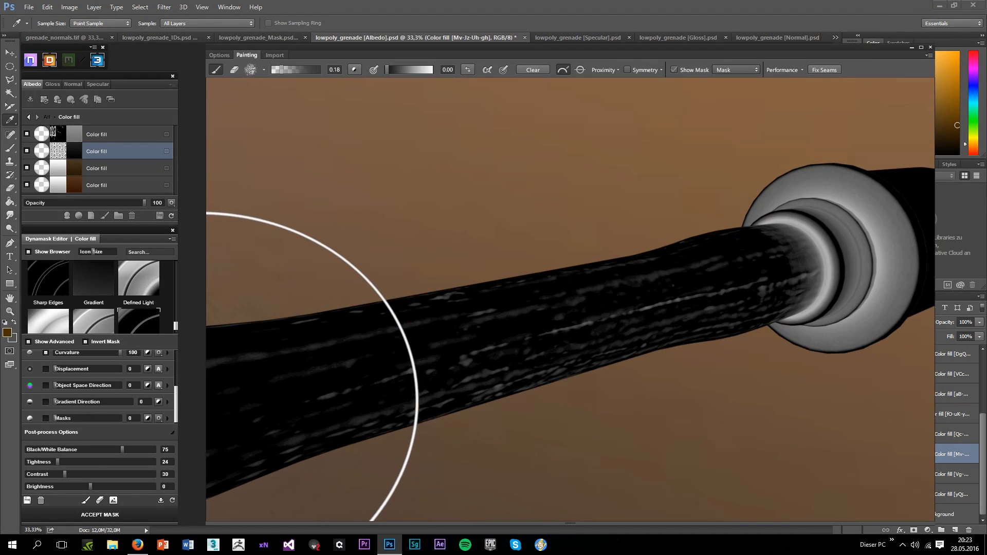
pyautogui.press('m')
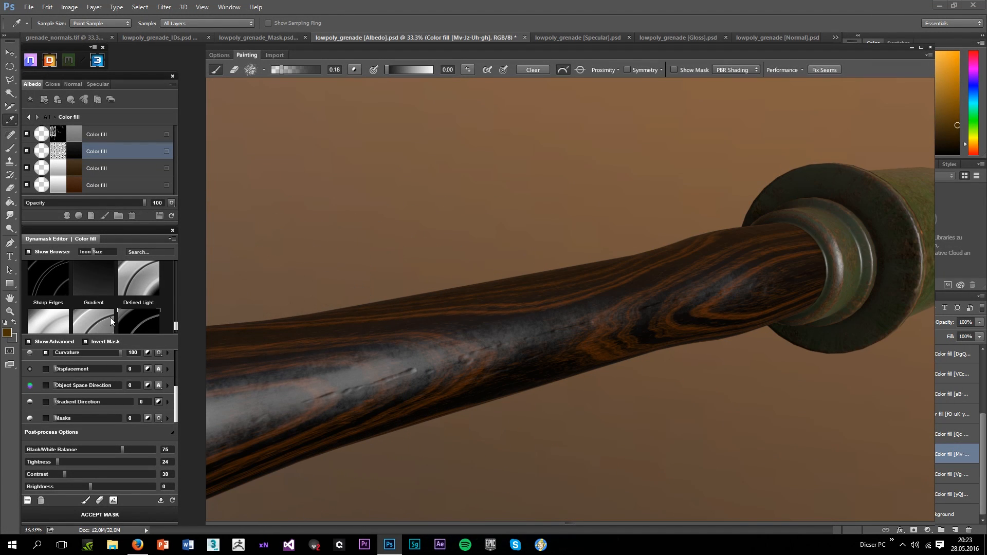
# Turn mask inversion off and back on, comparing the handle's mask and wood coloring under each setting
pyautogui.click(86, 344)
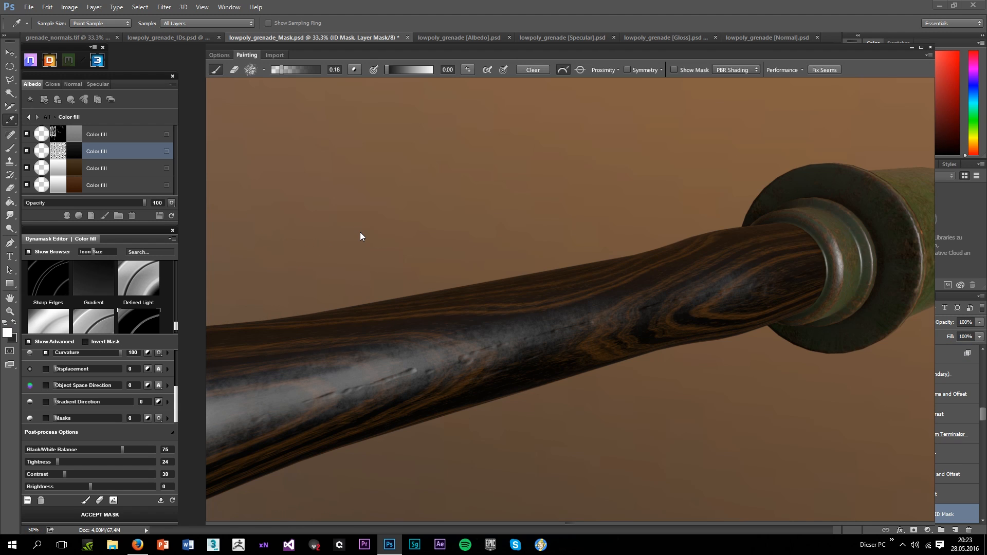
pyautogui.moveTo(366, 246); pyautogui.dragTo(288, 303)
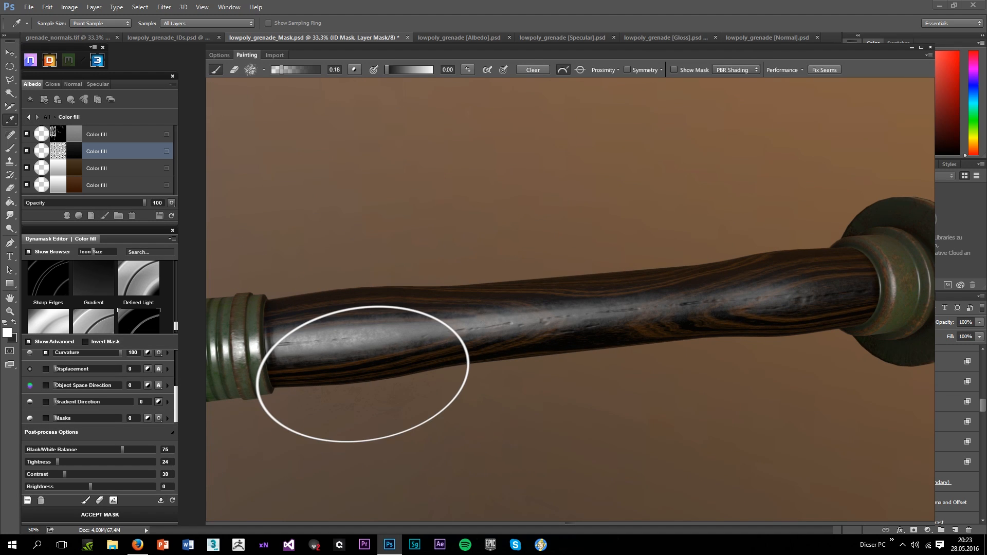
pyautogui.moveTo(487, 421)
pyautogui.mouseDown()
pyautogui.moveTo(460, 396)
pyautogui.moveTo(653, 395)
pyautogui.moveTo(629, 386)
pyautogui.moveTo(533, 408)
pyautogui.mouseUp()
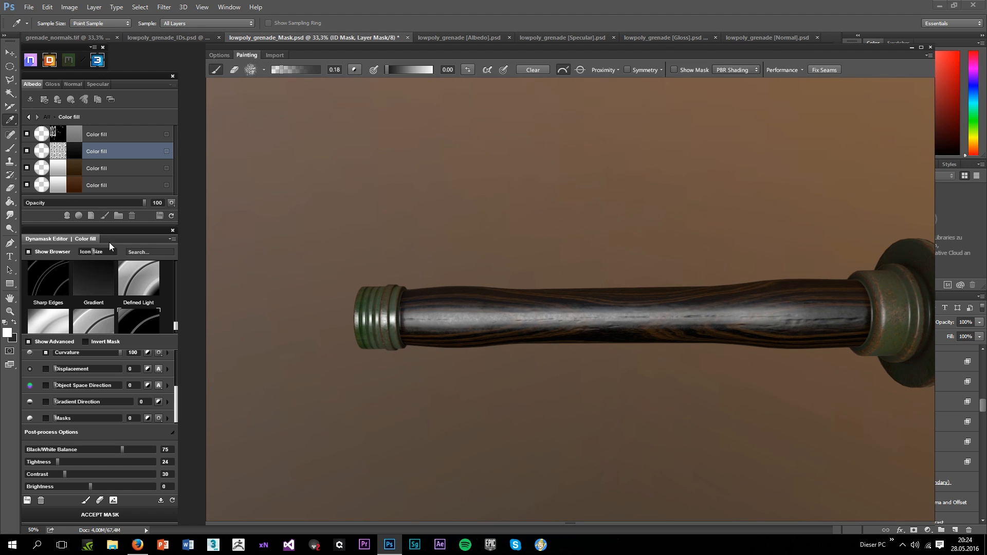
pyautogui.click(86, 344)
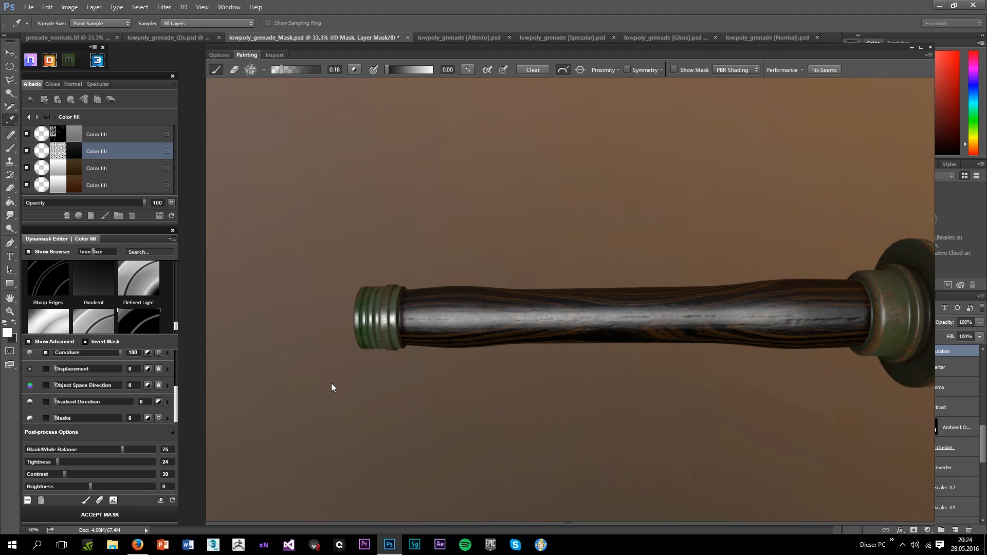
pyautogui.moveTo(583, 351); pyautogui.dragTo(612, 386)
pyautogui.press('m')
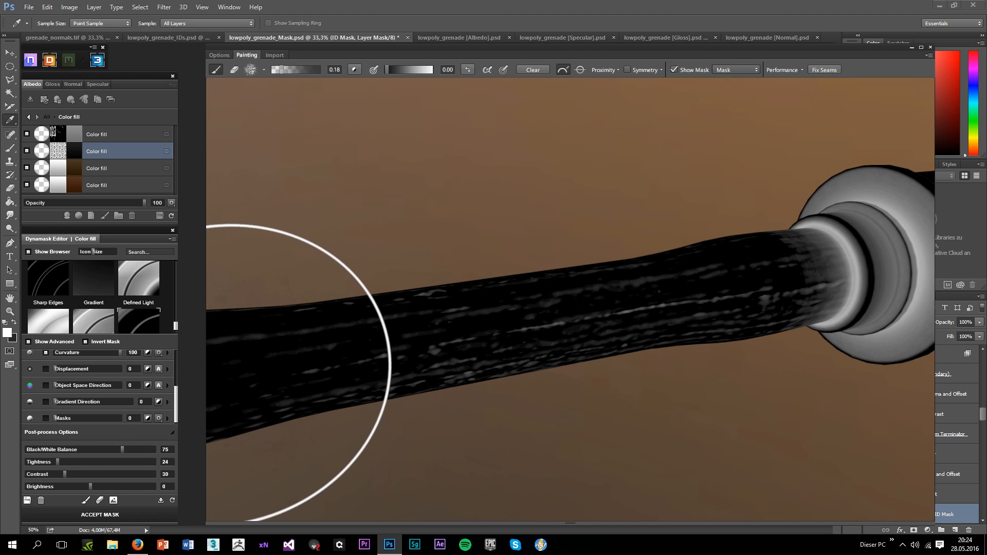
pyautogui.press('m')
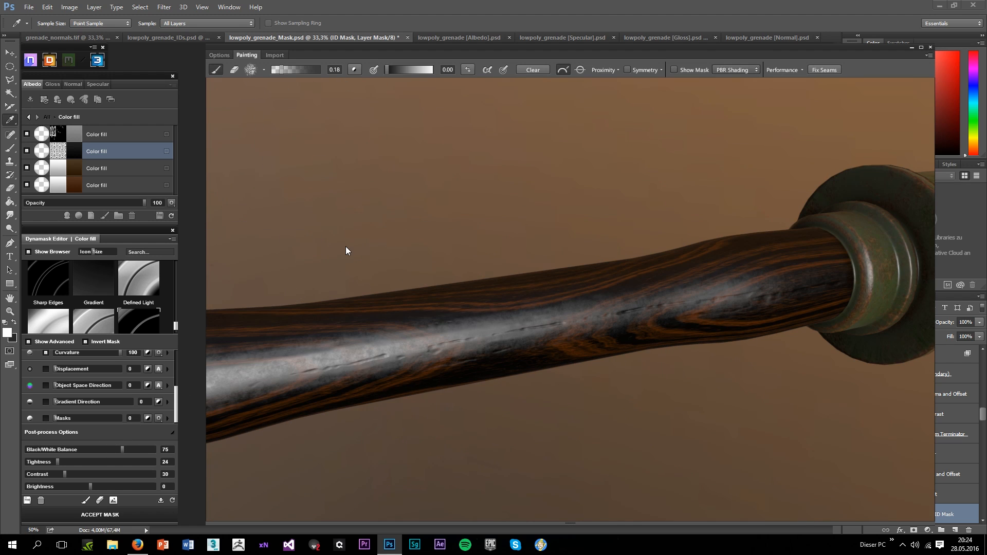
pyautogui.moveTo(370, 258); pyautogui.dragTo(477, 312)
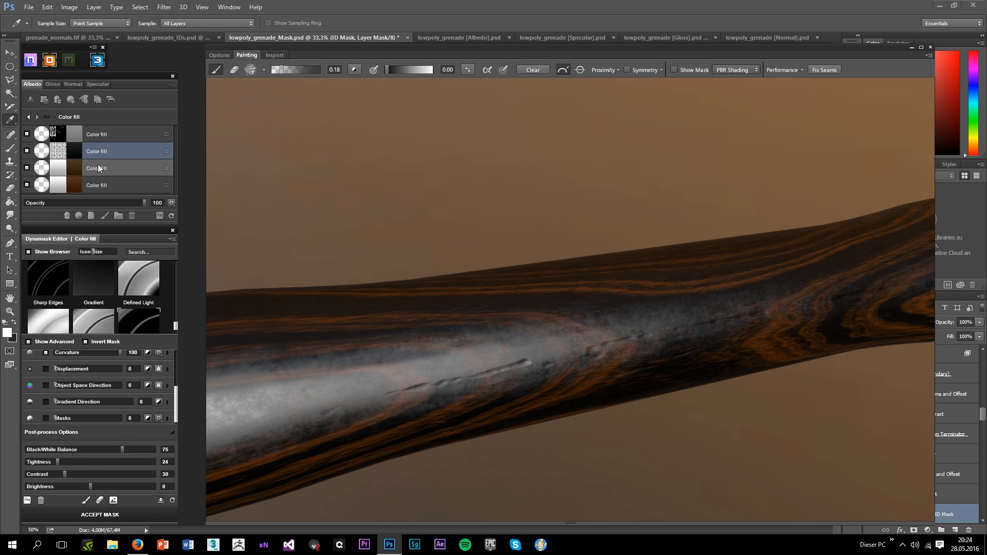
# Close the mask editor without accepting the occlusion mask, select the black grain fill, and inspect the wood along the handle
pyautogui.click(55, 153)
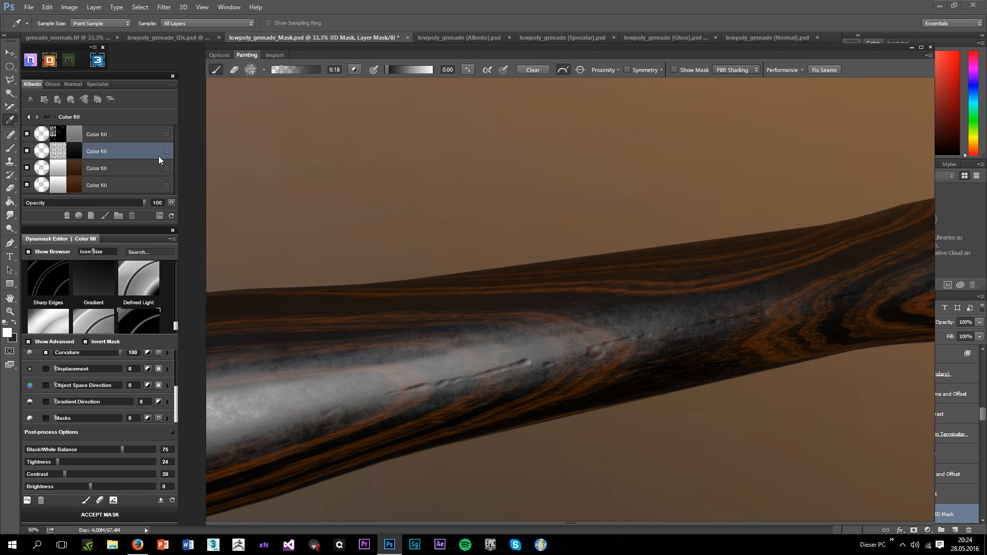
pyautogui.click(172, 232)
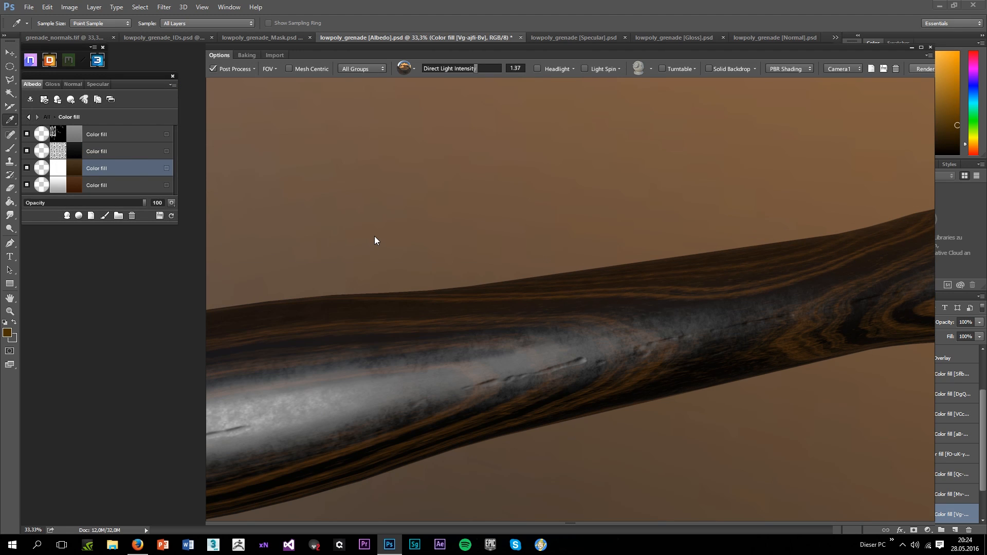
pyautogui.click(101, 152)
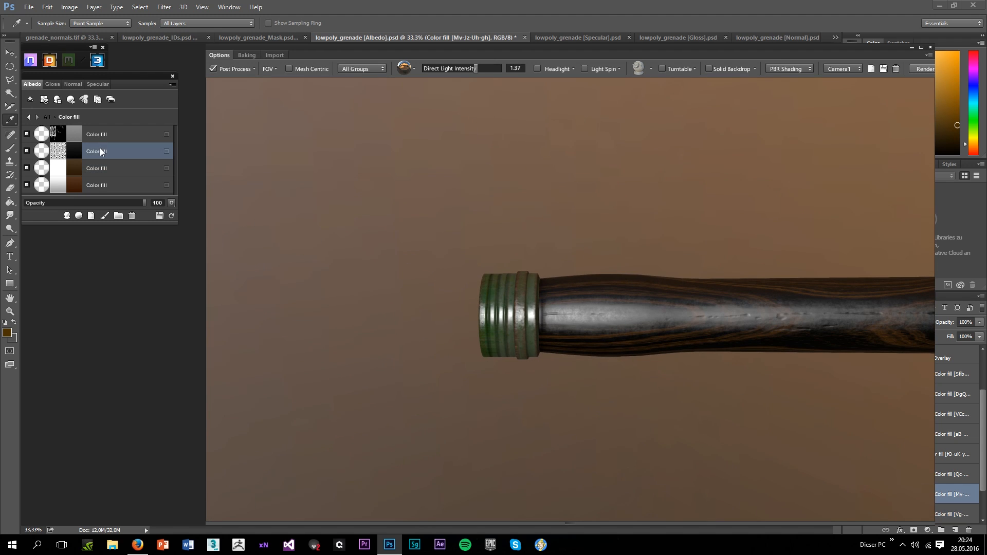
pyautogui.moveTo(665, 152); pyautogui.dragTo(571, 226)
pyautogui.scroll(3, 571, 228)
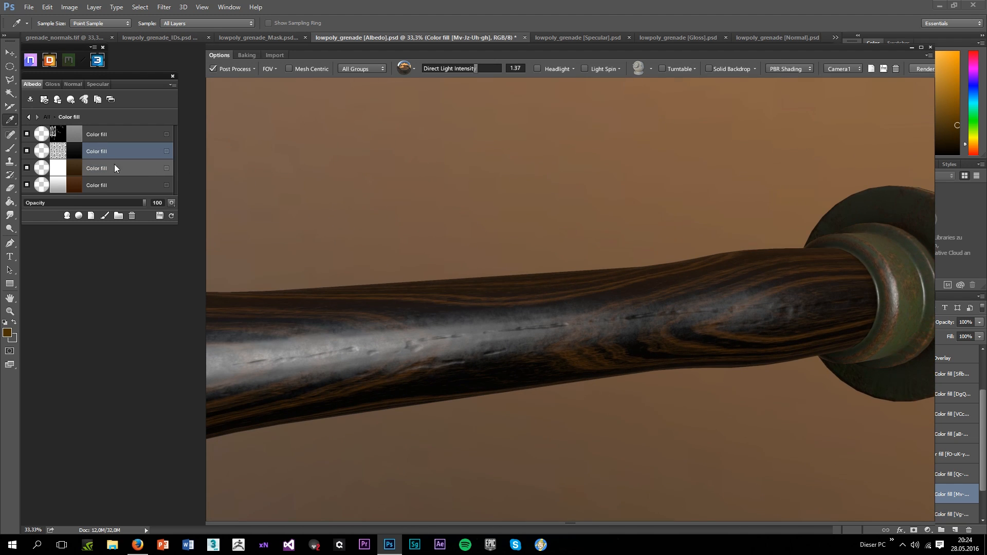
pyautogui.moveTo(330, 210); pyautogui.dragTo(506, 218)
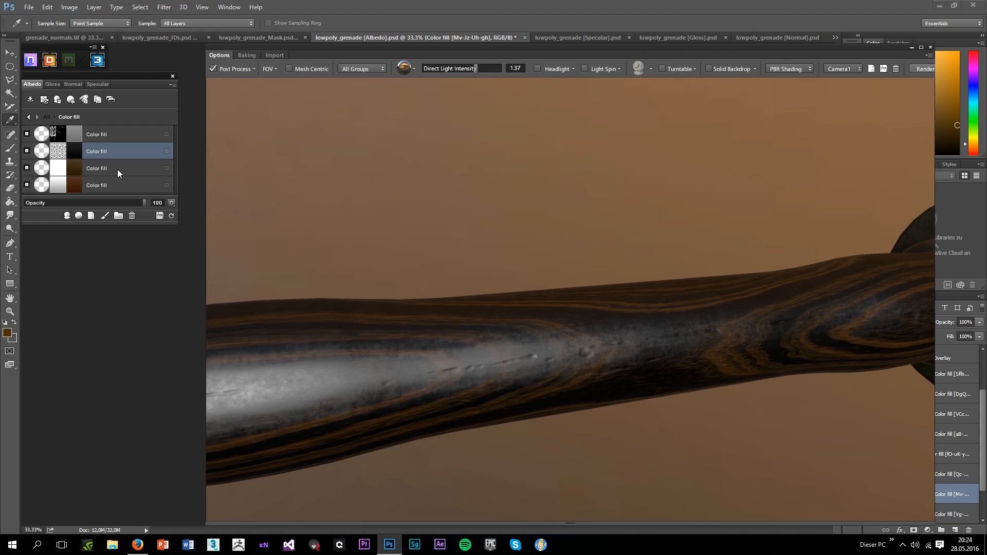
# Open the grain-masked fill's mask for editing and set the fill's color to dark brown 372307
pyautogui.click(56, 154)
pyautogui.click(494, 312)
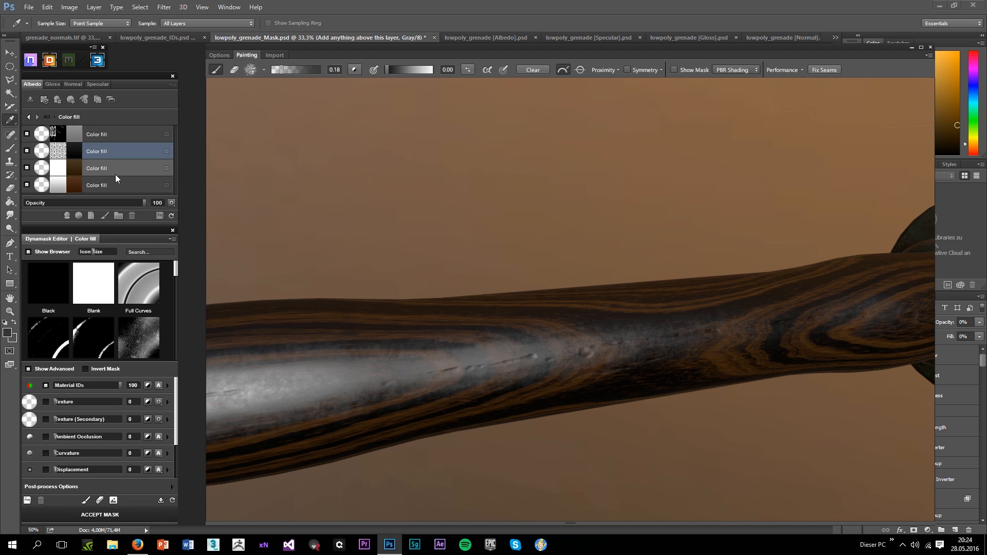
pyautogui.click(171, 203)
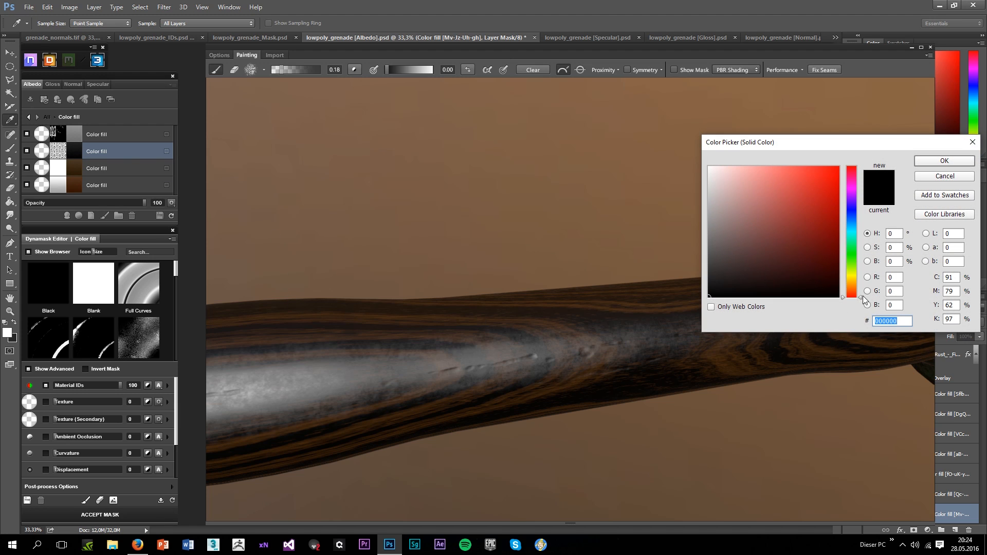
pyautogui.moveTo(864, 301); pyautogui.dragTo(856, 285)
pyautogui.click(821, 269)
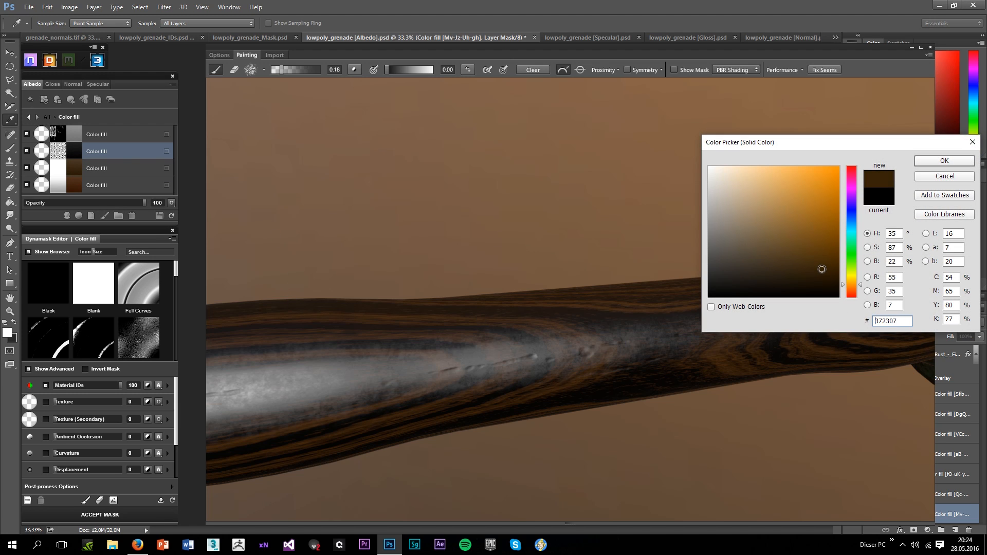
pyautogui.click(943, 161)
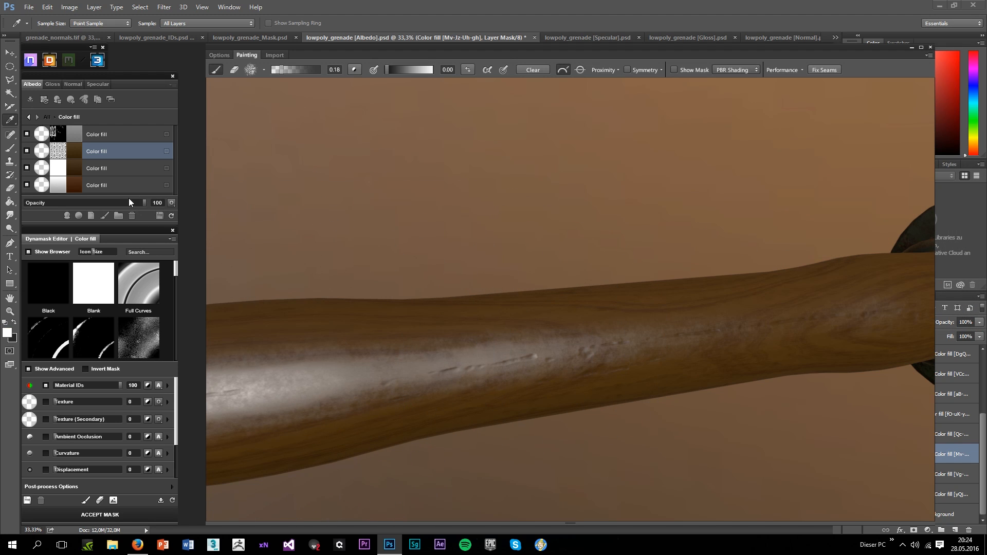
# Change the grain-masked fill's color to the more reddish brown 471e03 and check it on the handle
pyautogui.doubleClick(73, 150)
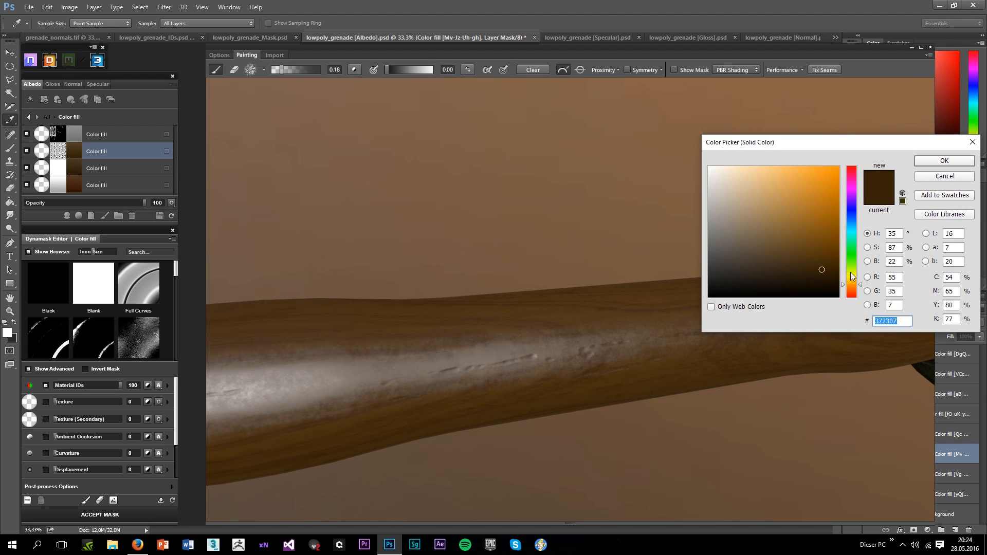
pyautogui.moveTo(850, 291); pyautogui.dragTo(832, 261)
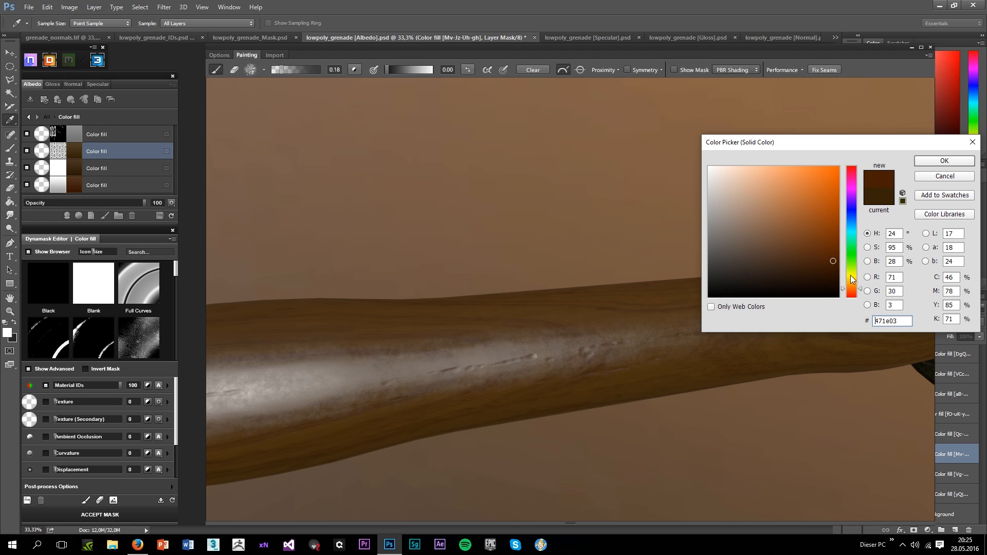
pyautogui.click(944, 160)
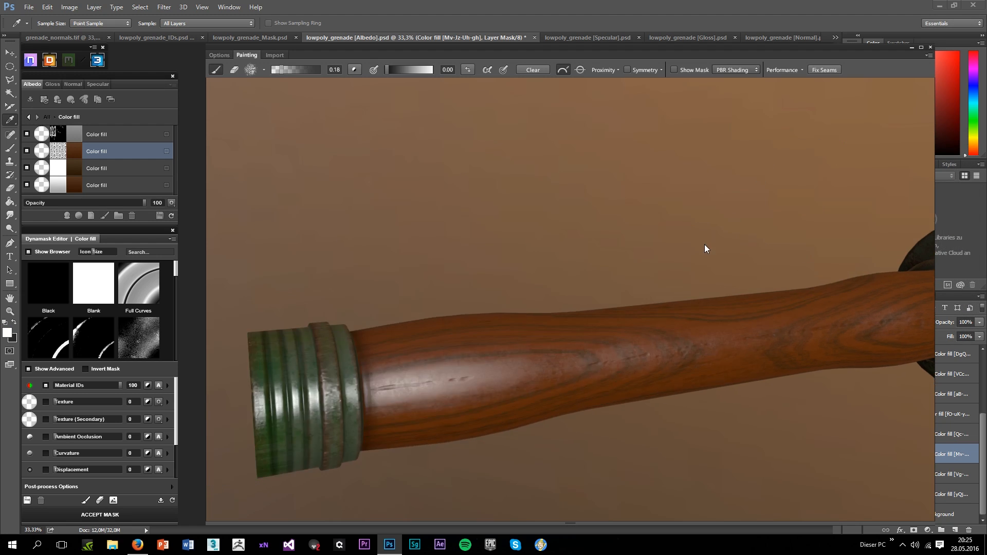
pyautogui.moveTo(705, 249); pyautogui.dragTo(547, 384)
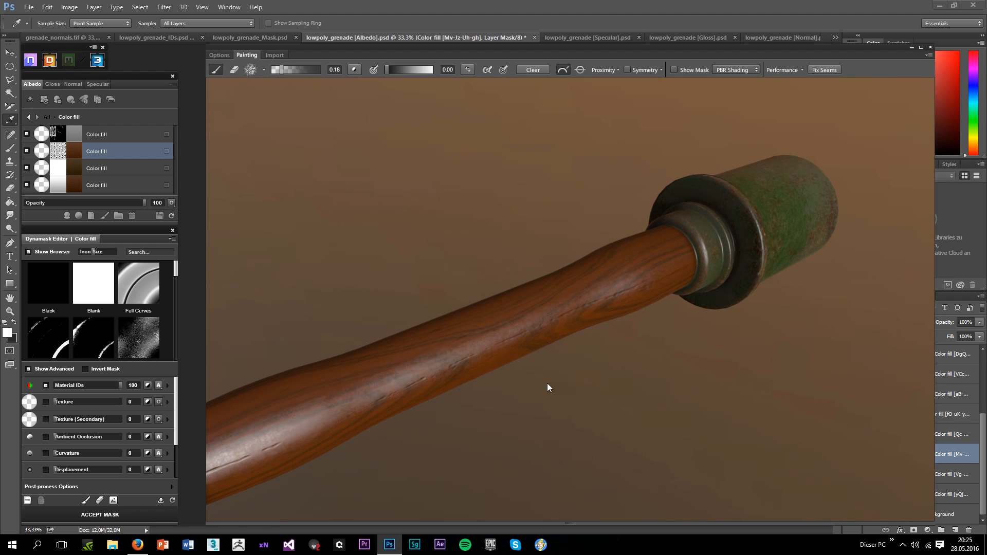
# Darken the grain-masked fill's color to 391802 and inspect the wood along the handle
pyautogui.click(76, 156)
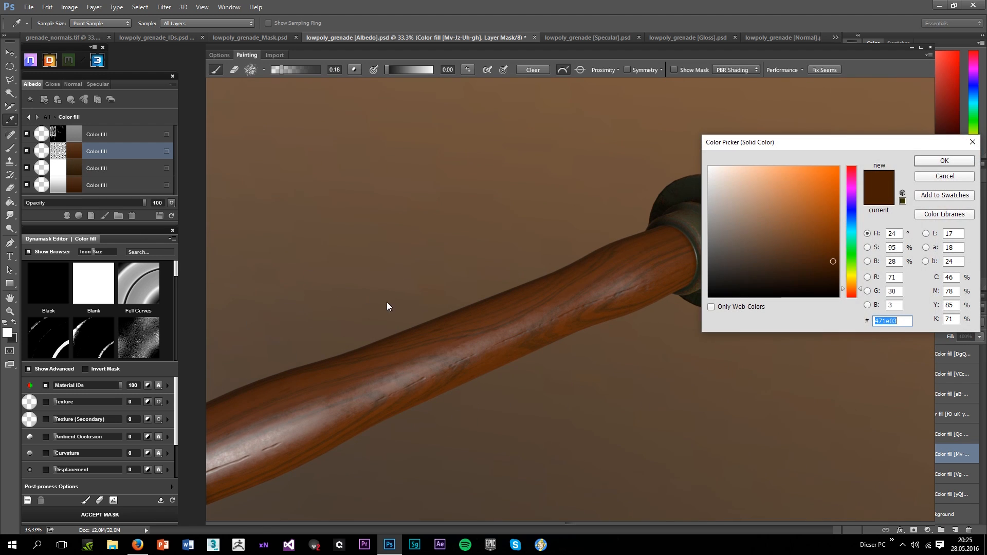
pyautogui.click(834, 268)
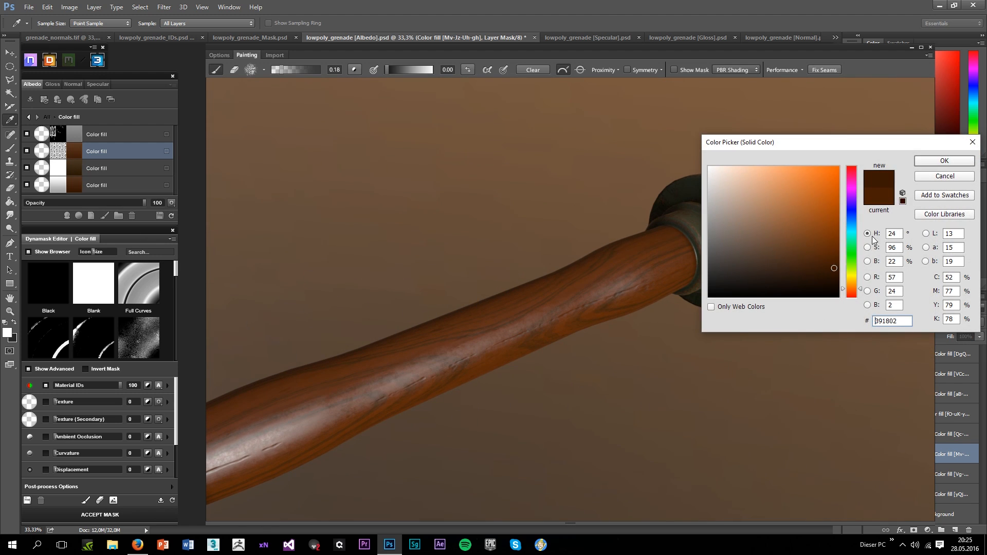
pyautogui.click(932, 161)
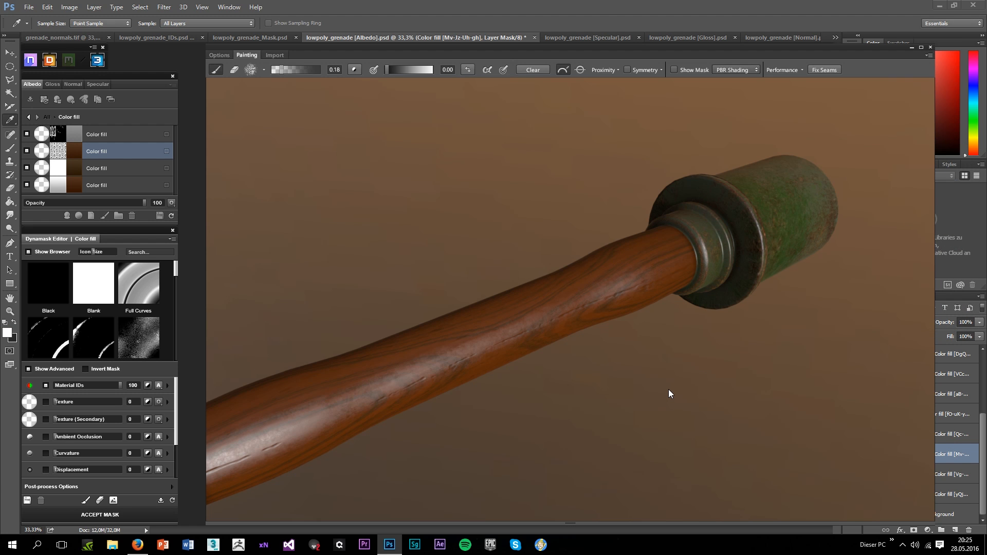
pyautogui.moveTo(669, 390); pyautogui.dragTo(697, 318)
pyautogui.scroll(3, 697, 319)
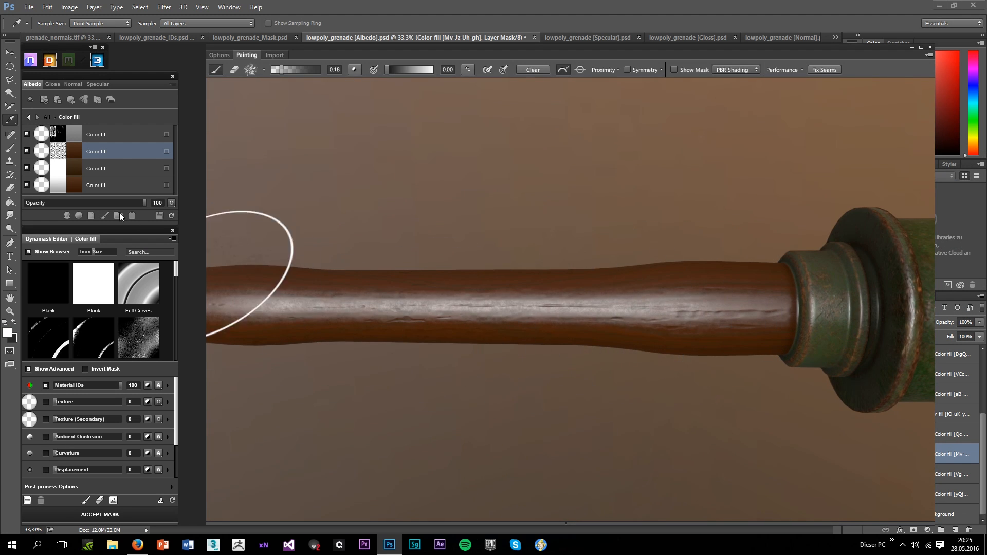
# Check the gray masked fill's effect on the handle and close the mask editor without accepting the mask
pyautogui.click(80, 150)
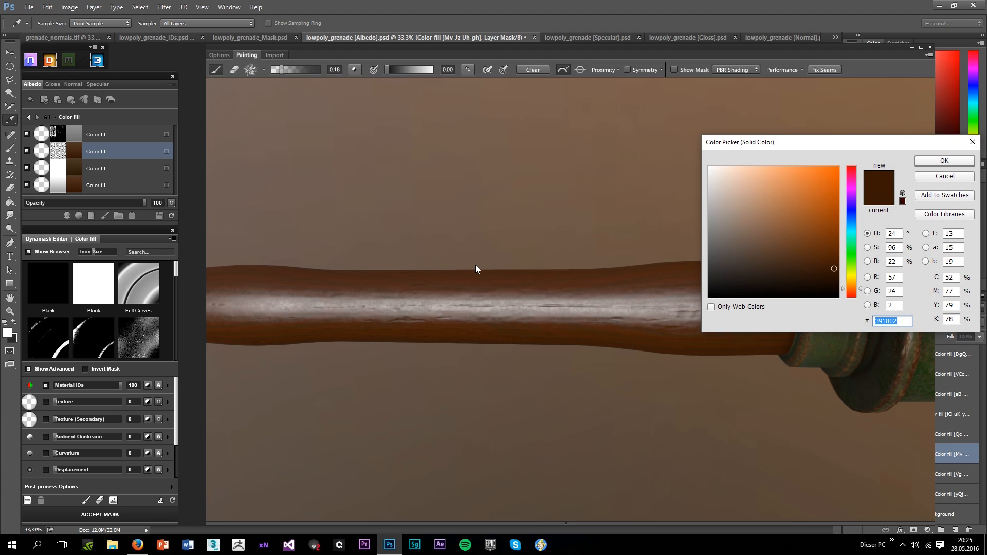
pyautogui.click(946, 177)
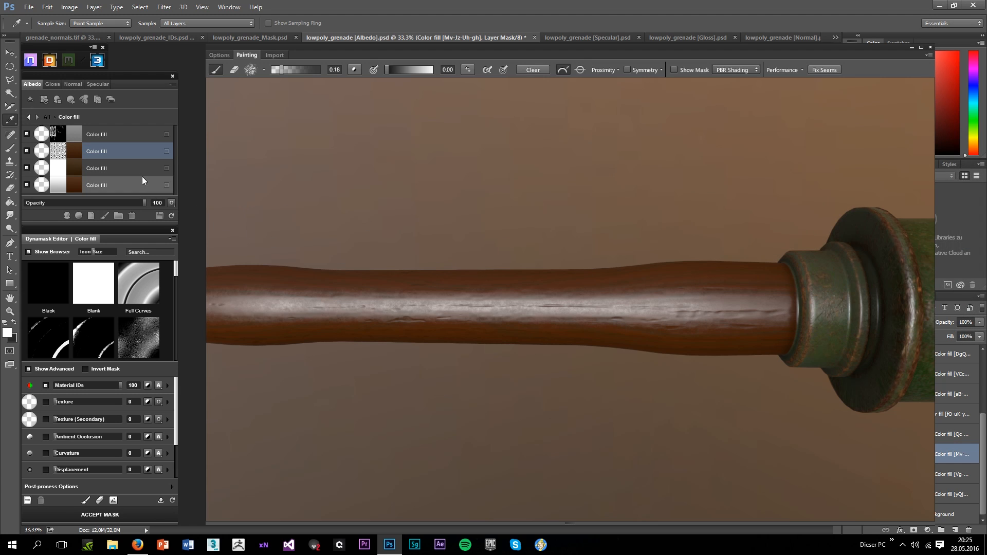
pyautogui.click(98, 132)
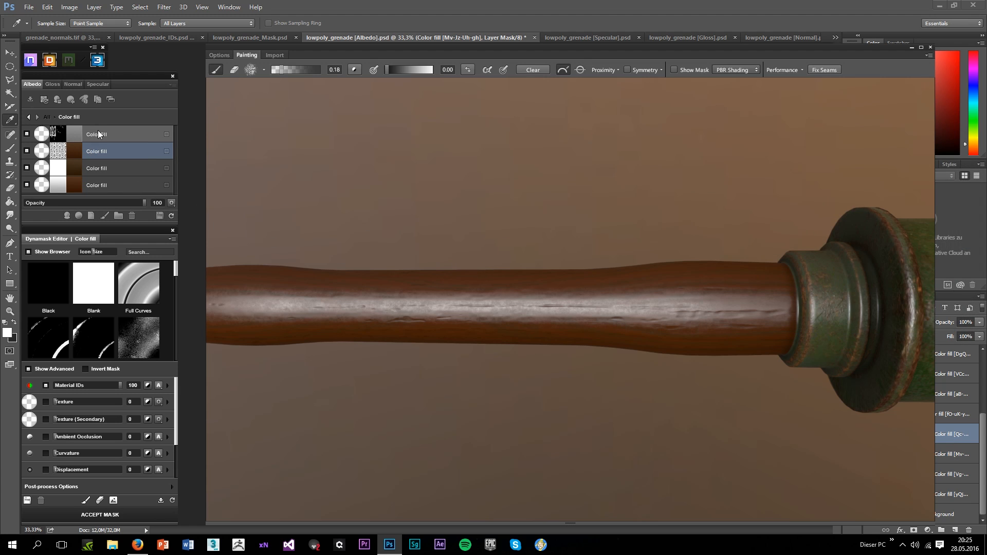
pyautogui.click(27, 134)
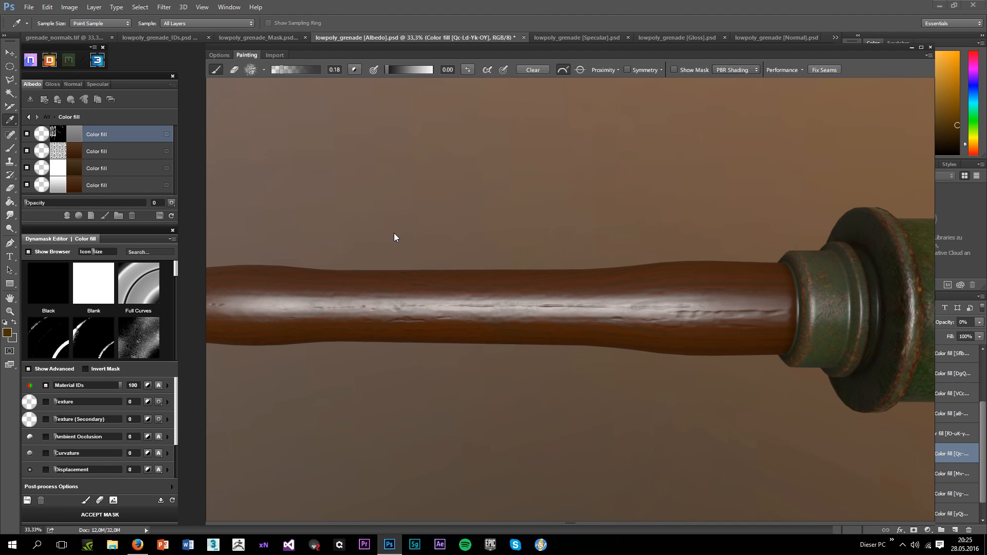
pyautogui.scroll(2, 432, 251)
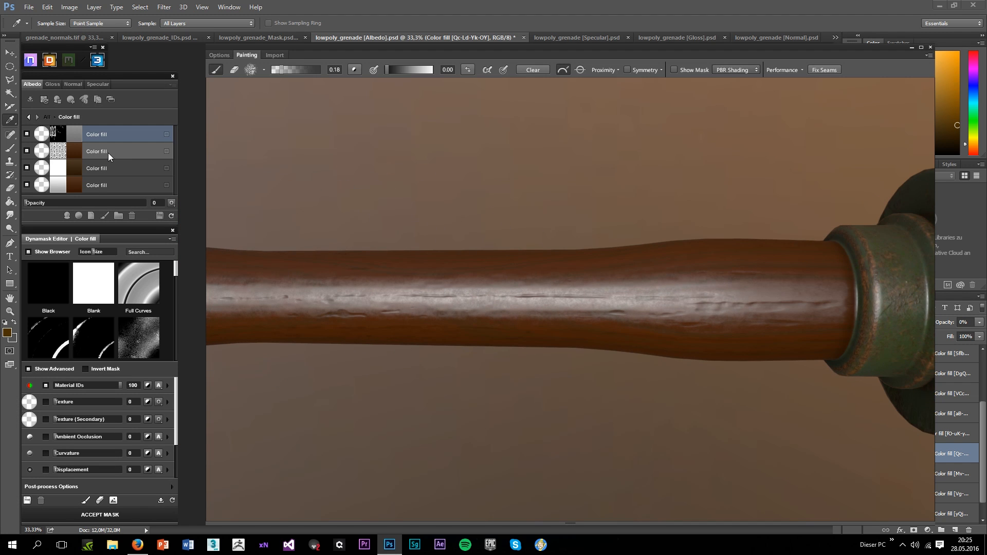
pyautogui.moveTo(399, 232); pyautogui.dragTo(532, 230)
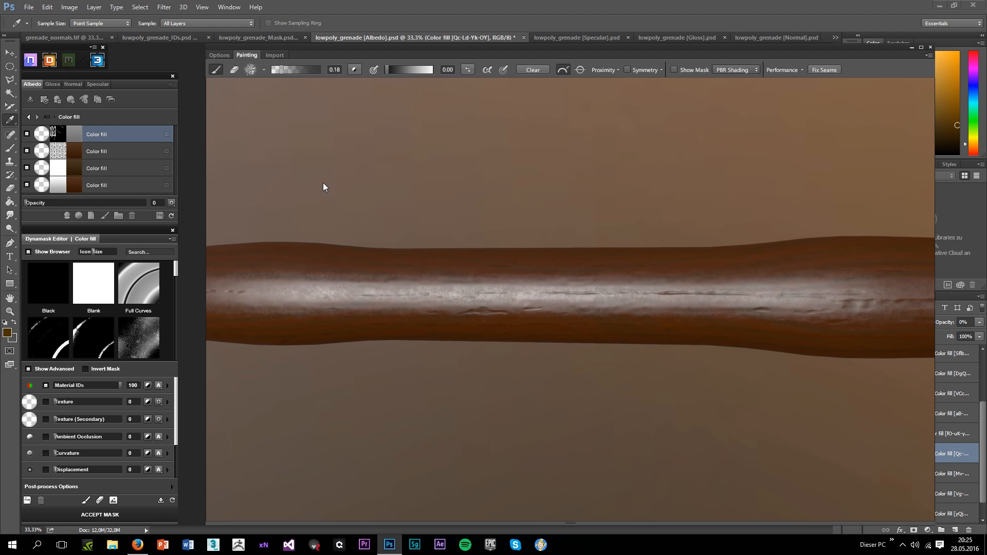
pyautogui.click(173, 230)
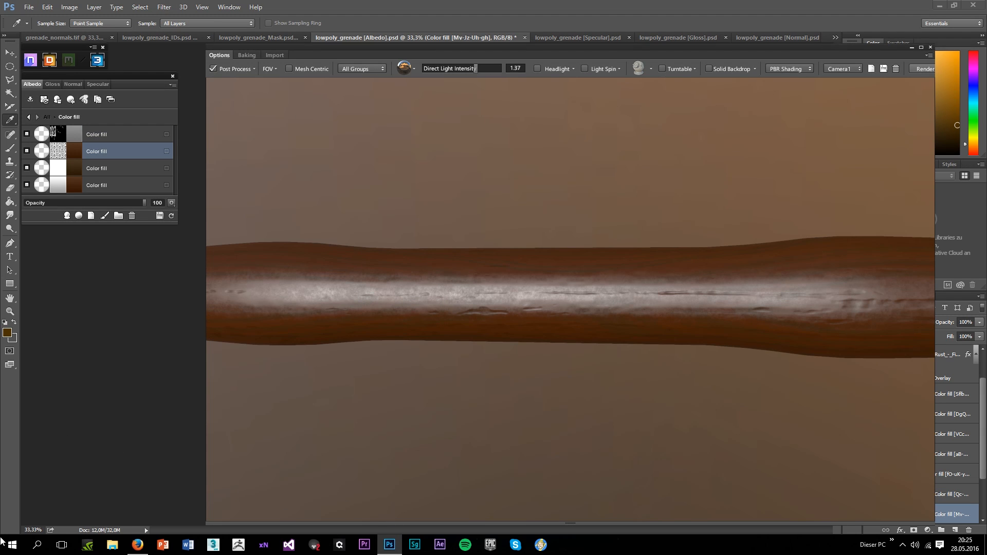
# Hide the unmasked dark brown fill and show it again, comparing the handle's wood coloring
pyautogui.moveTo(254, 232); pyautogui.dragTo(591, 374)
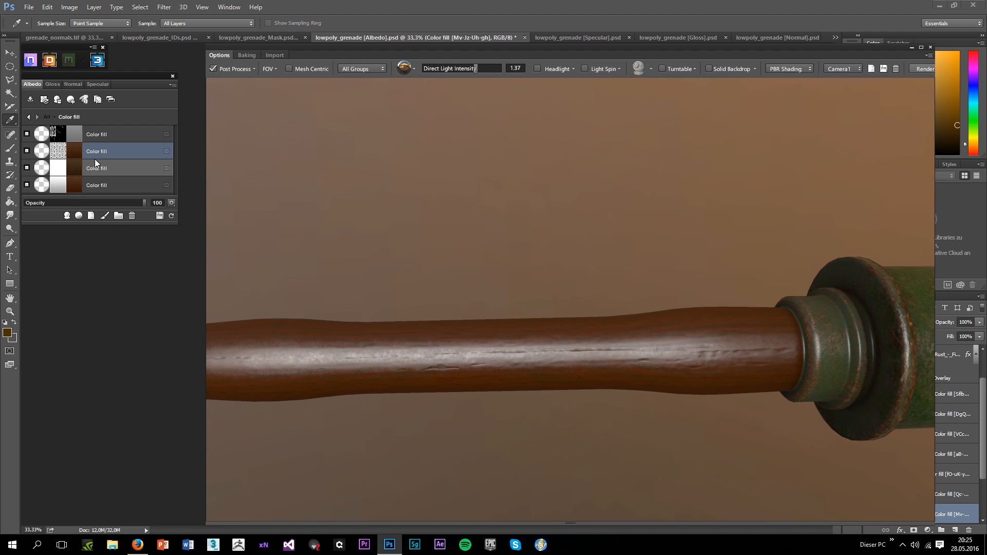
pyautogui.moveTo(502, 331); pyautogui.dragTo(364, 234)
pyautogui.click(42, 168)
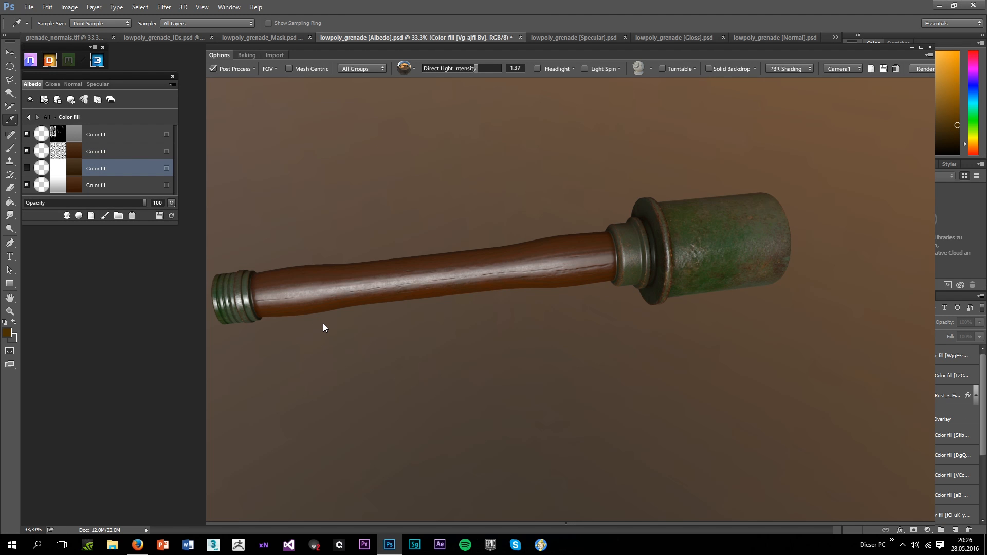
pyautogui.scroll(3, 380, 312)
pyautogui.moveTo(405, 312); pyautogui.dragTo(501, 344)
pyautogui.click(27, 168)
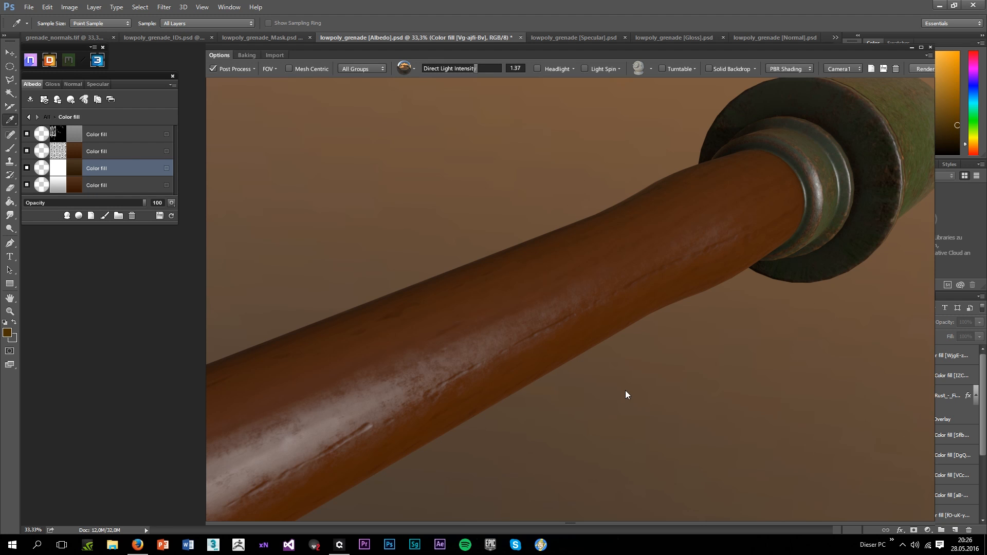
pyautogui.moveTo(358, 257); pyautogui.dragTo(576, 388)
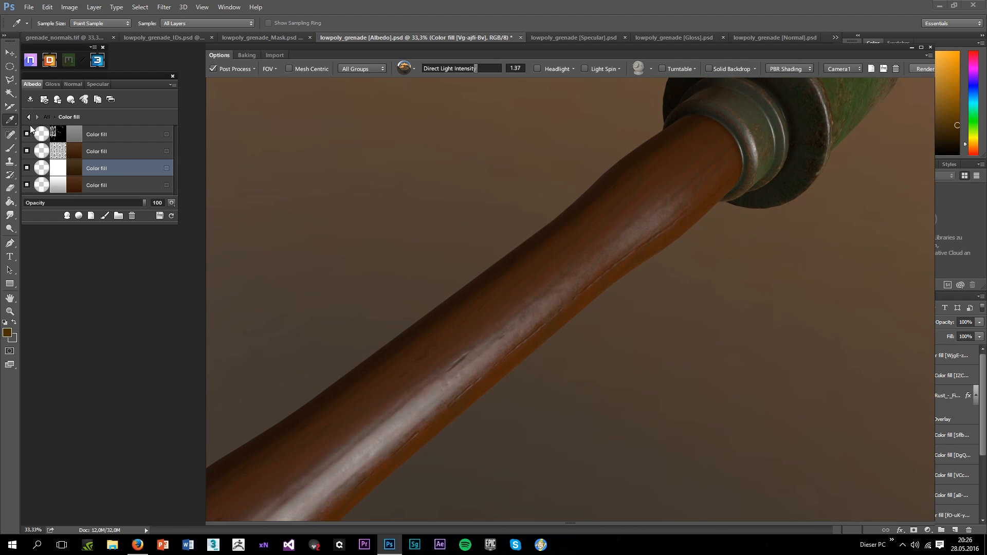
# Hide the grain-masked fill and inspect the handle's remaining brown coloring from several angles
pyautogui.click(27, 151)
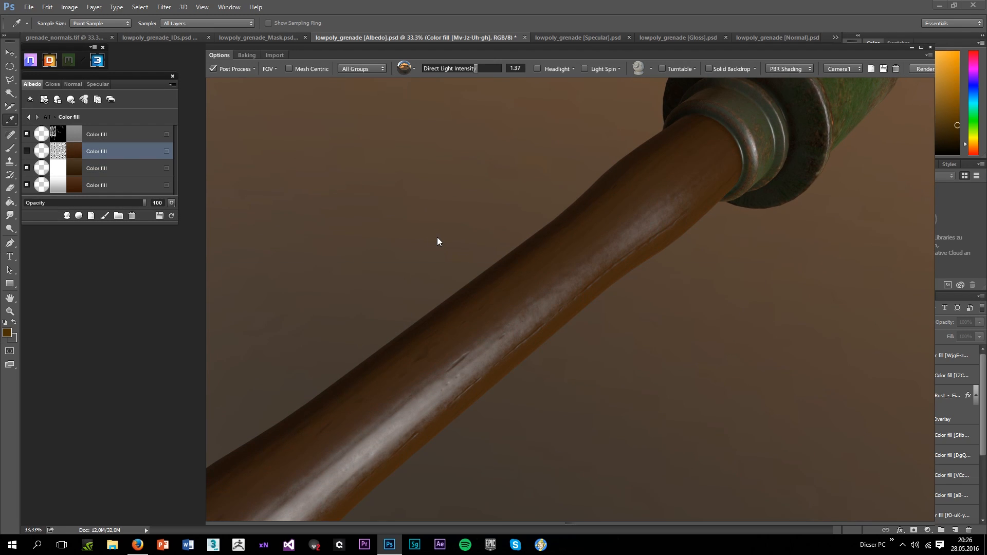
pyautogui.moveTo(437, 238); pyautogui.dragTo(331, 183)
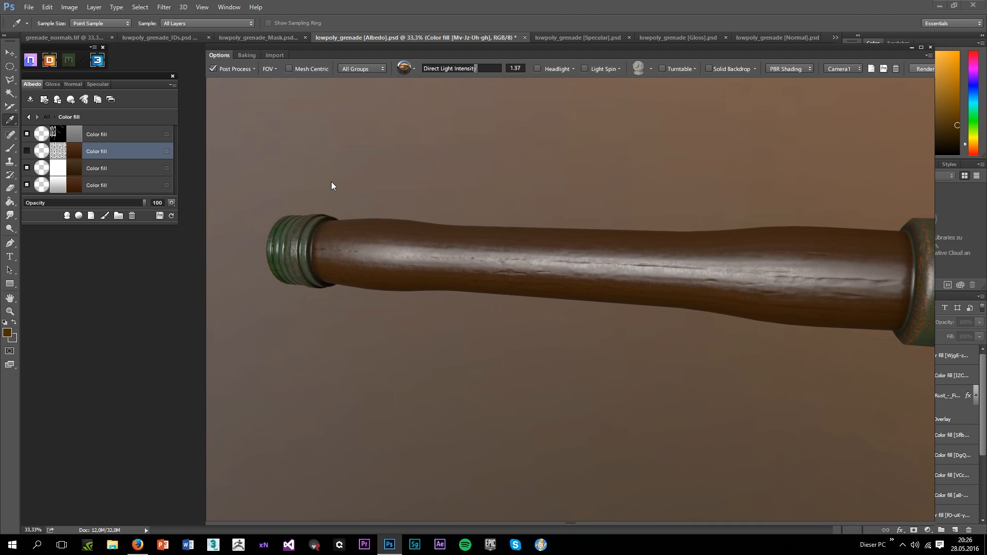
pyautogui.scroll(-1, 418, 225)
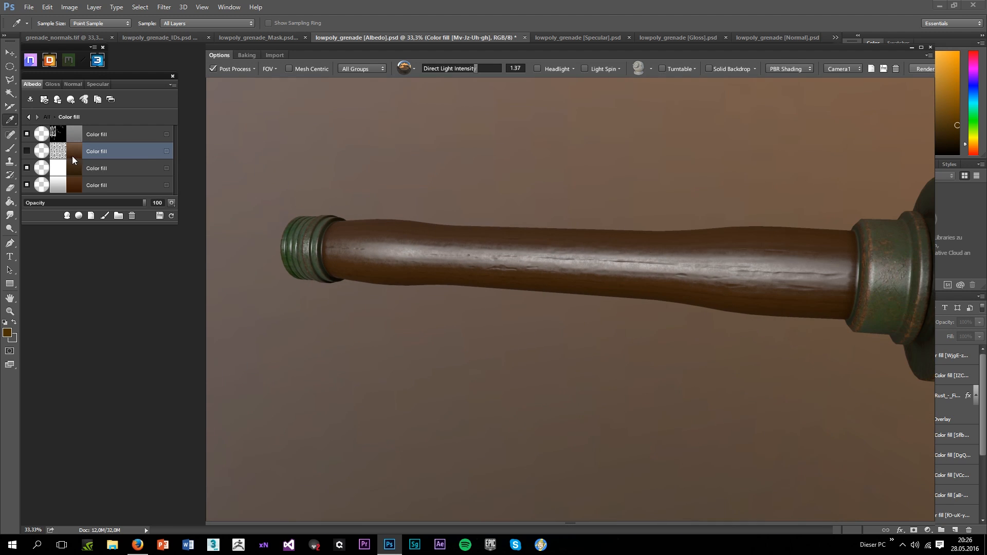
pyautogui.rightClick(142, 149)
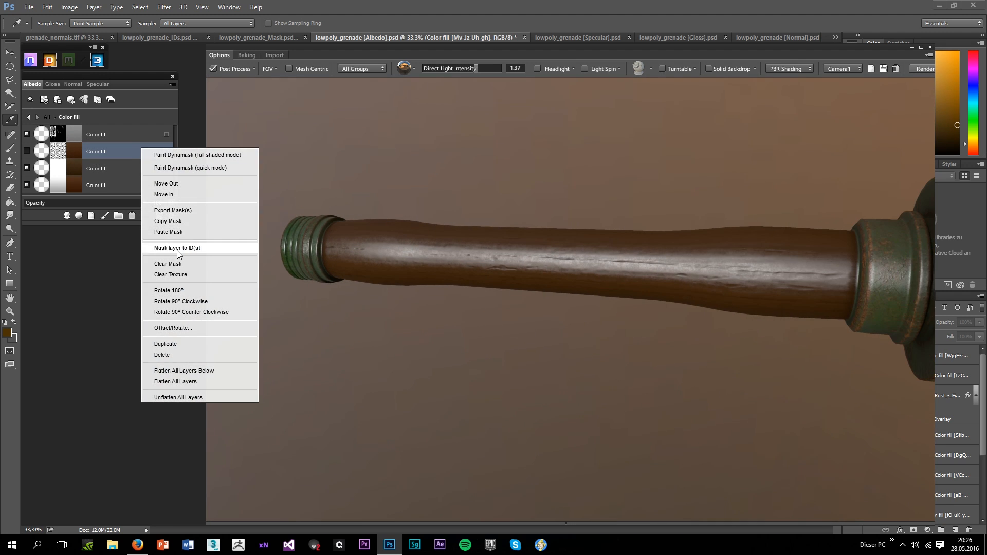
pyautogui.click(338, 265)
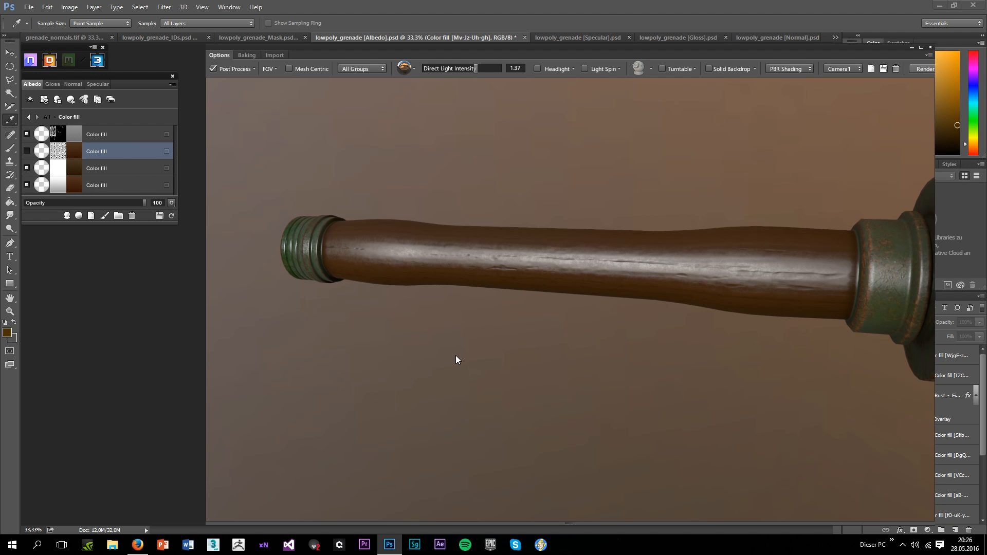
pyautogui.moveTo(456, 356); pyautogui.dragTo(502, 366)
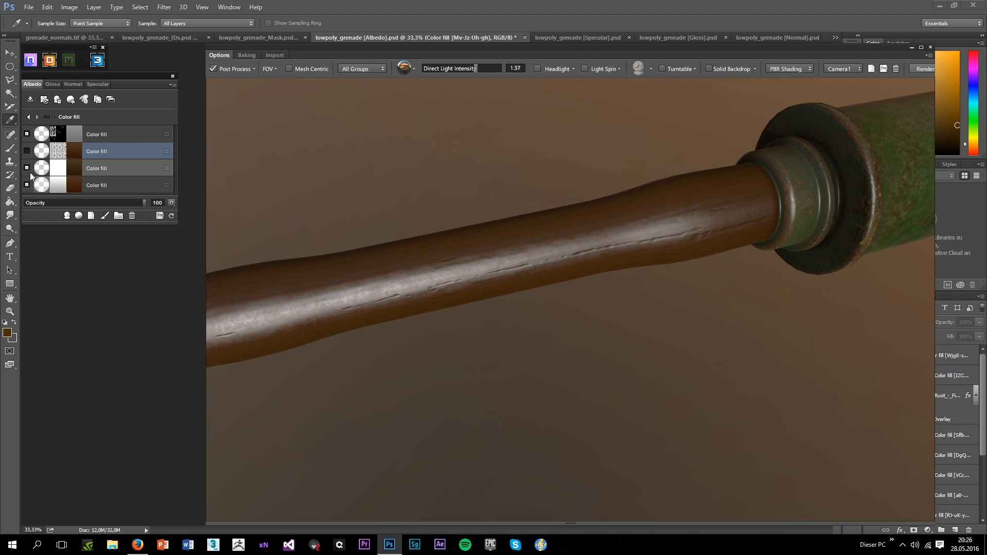
# Compare the handle with the dark brown fill hidden and the grain-masked fill shown, ending with both fills visible
pyautogui.click(26, 168)
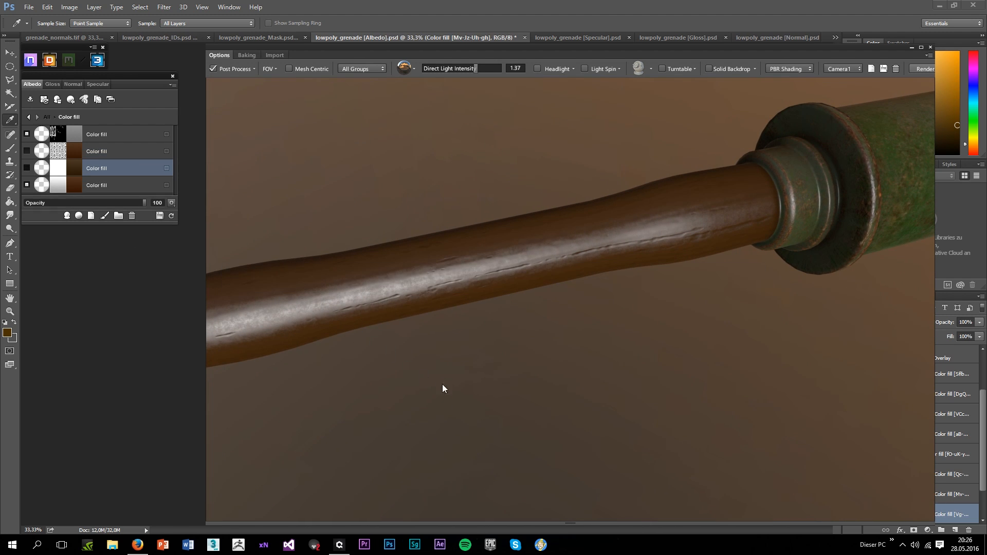
pyautogui.click(26, 152)
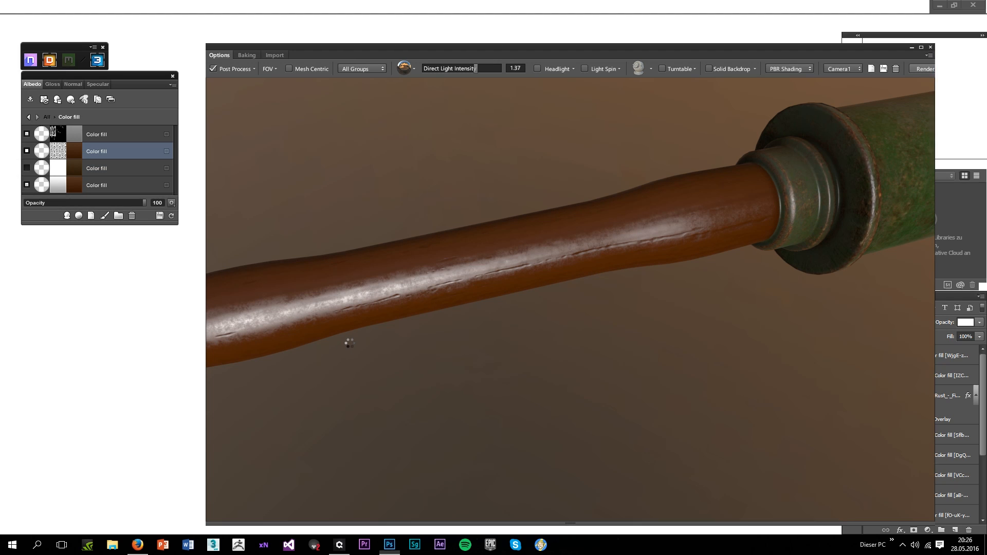
pyautogui.moveTo(349, 343); pyautogui.dragTo(487, 320)
pyautogui.click(124, 168)
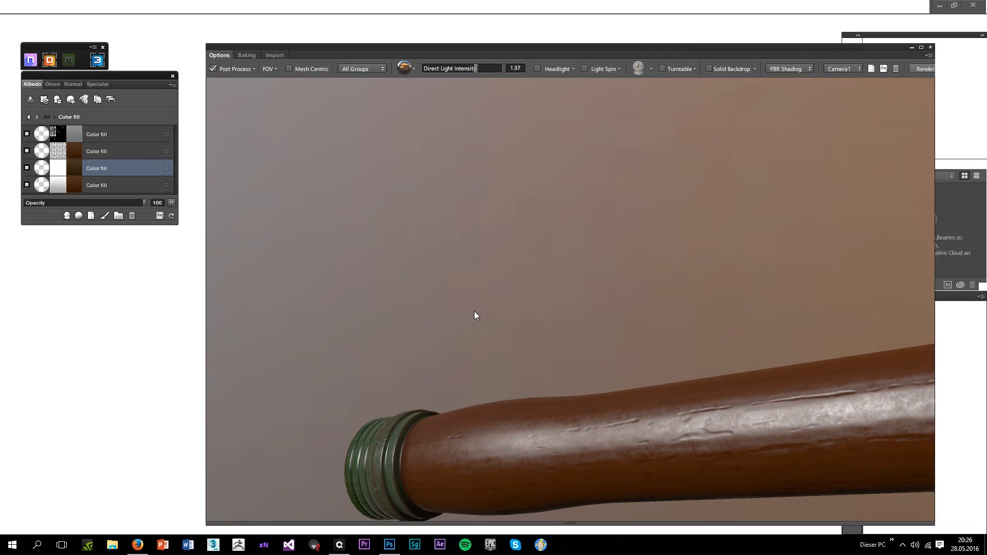
pyautogui.moveTo(573, 343); pyautogui.dragTo(535, 385)
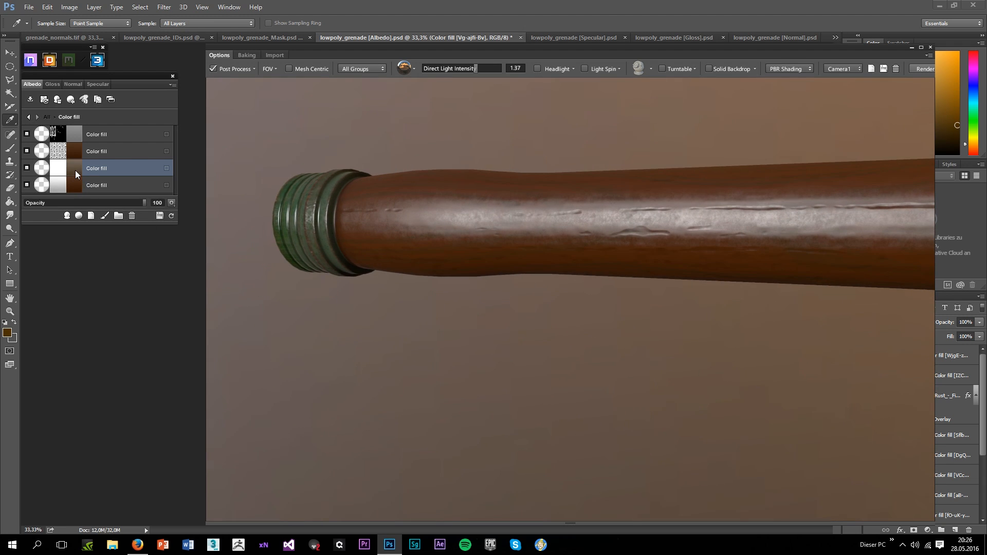
# Set the unmasked dark brown fill's color to reddish brown 3d1401
pyautogui.click(75, 170)
pyautogui.moveTo(862, 286); pyautogui.dragTo(836, 266)
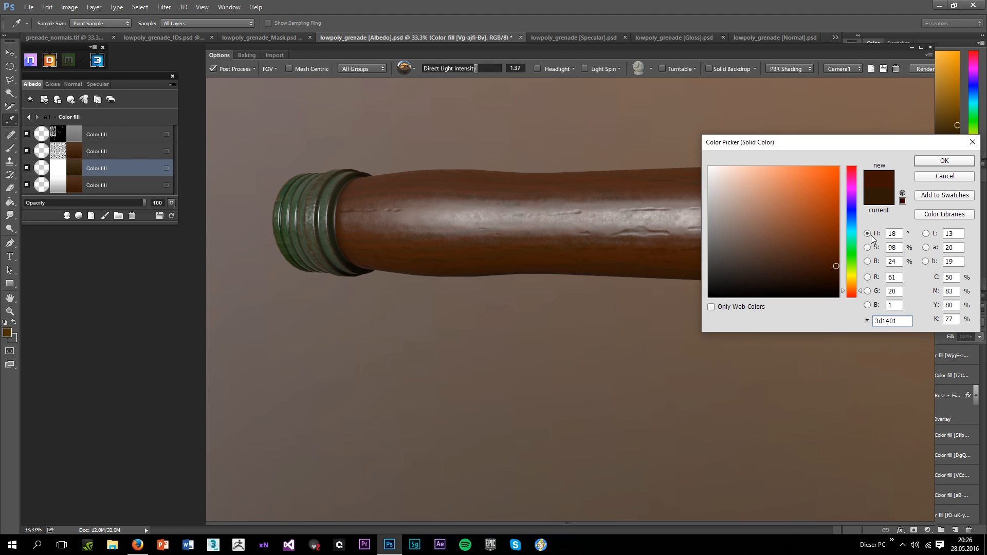
pyautogui.click(930, 162)
# Turn on the headlight in the 3D preview and inspect the handle's wood under it
pyautogui.moveTo(648, 337); pyautogui.dragTo(591, 232)
pyautogui.click(537, 68)
pyautogui.moveTo(492, 349); pyautogui.dragTo(237, 249)
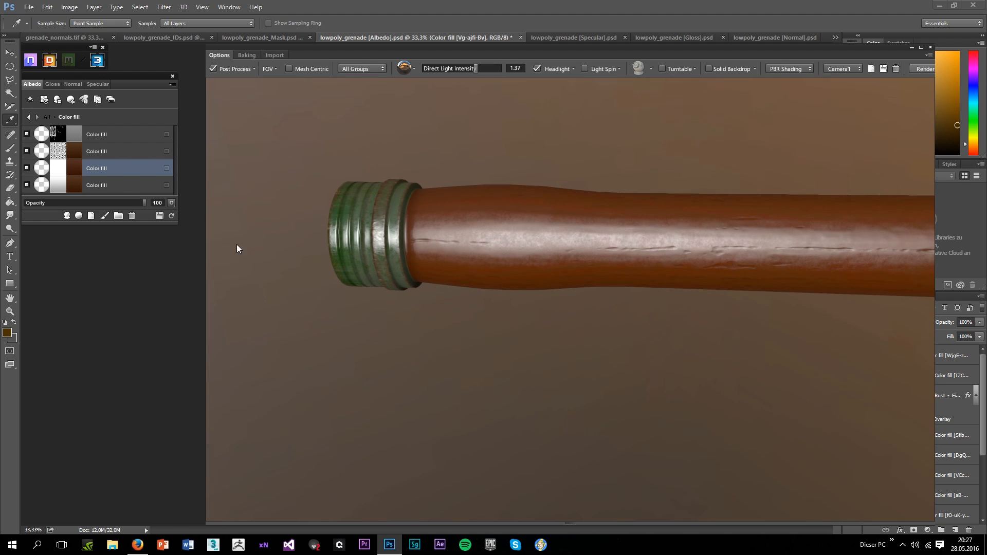
# Set the unmasked dark brown fill's color to 250d03 and inspect the whole grenade with it
pyautogui.click(69, 167)
pyautogui.click(833, 278)
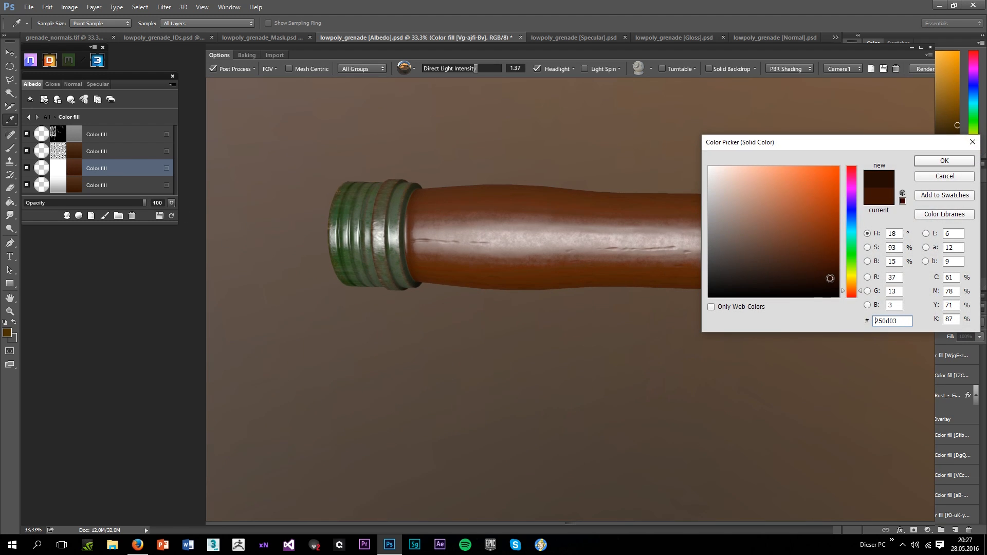
pyautogui.click(944, 162)
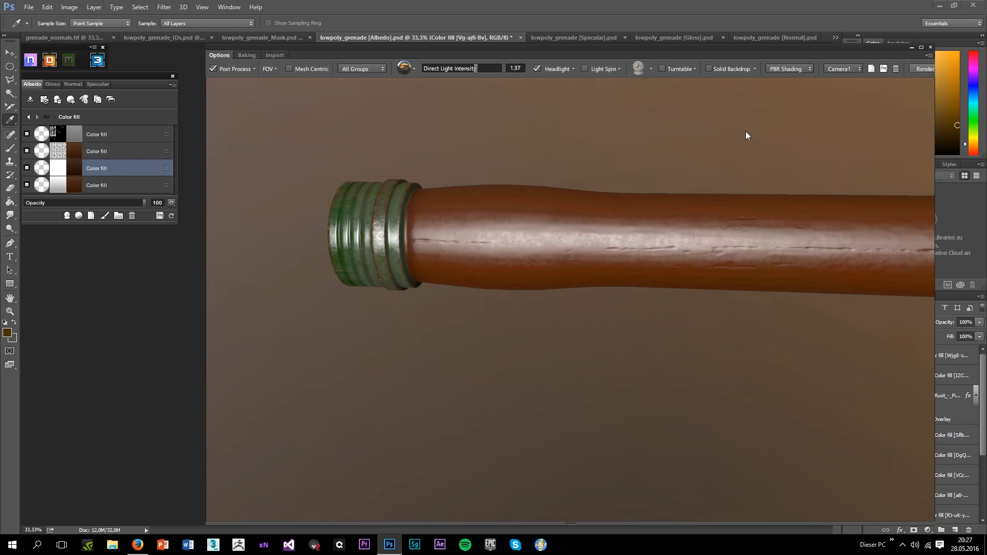
pyautogui.moveTo(746, 135); pyautogui.dragTo(734, 324)
# Change the unmasked fill to a more saturated, brighter reddish brown and check the handle with it
pyautogui.click(73, 168)
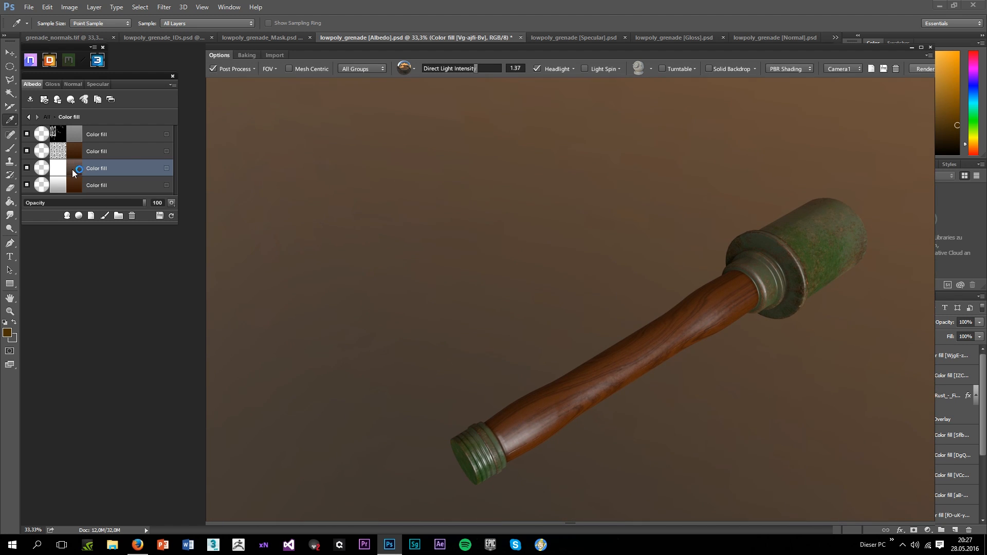
pyautogui.moveTo(834, 279); pyautogui.dragTo(842, 264)
pyautogui.click(944, 161)
pyautogui.moveTo(779, 338); pyautogui.dragTo(726, 328)
# Set the unmasked fill's color to very dark reddish brown 2d0e00 and inspect the handle's grain up close
pyautogui.click(73, 172)
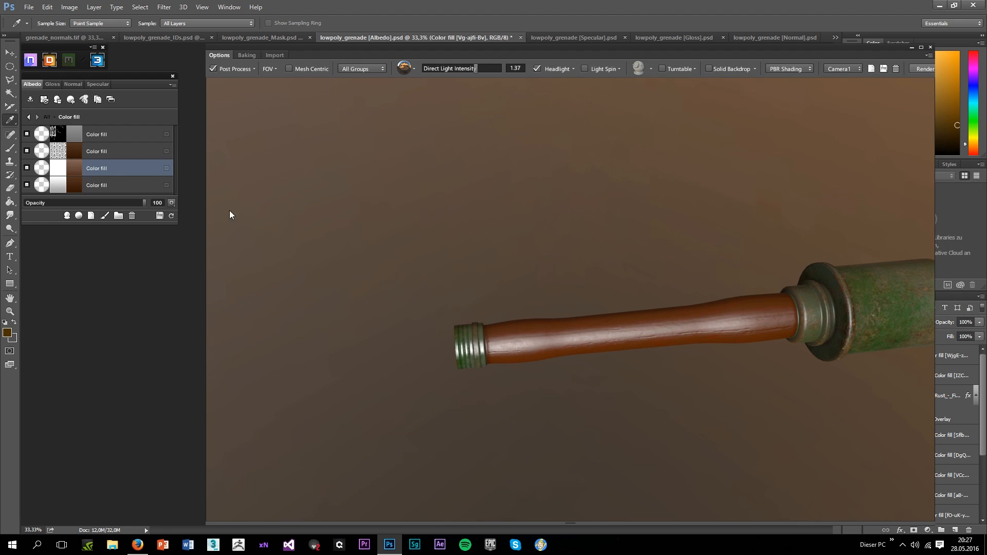
pyautogui.moveTo(837, 264); pyautogui.dragTo(838, 274)
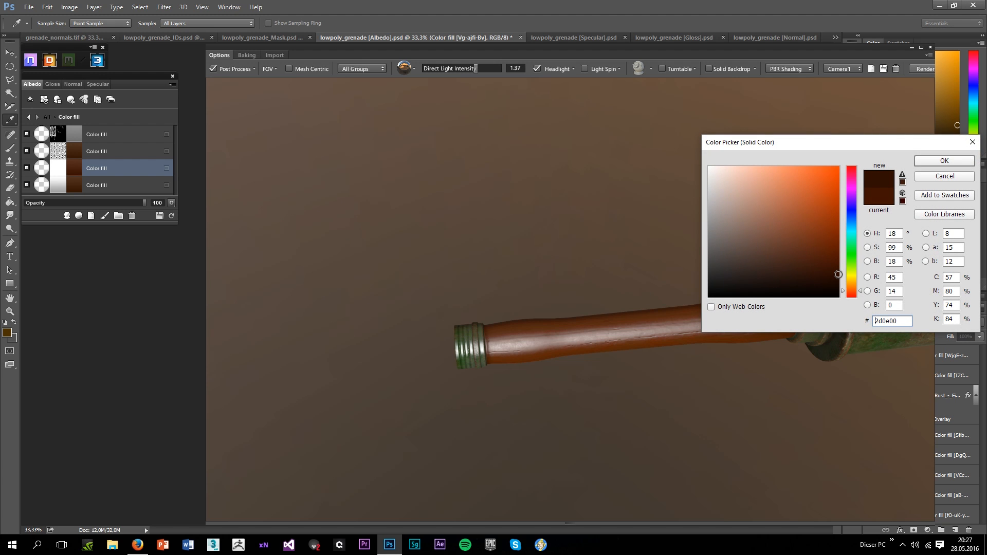
pyautogui.click(936, 162)
pyautogui.moveTo(737, 182); pyautogui.dragTo(536, 348)
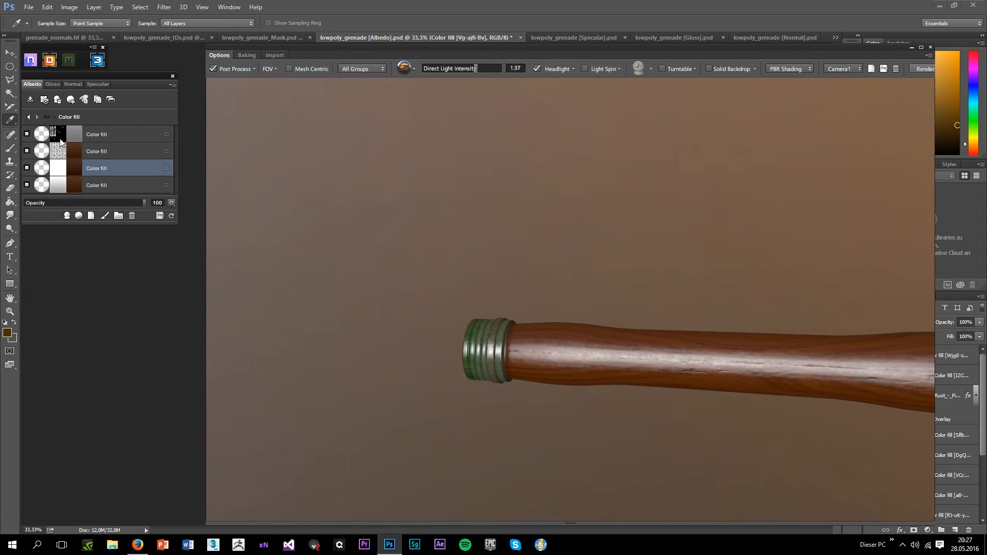
# Compare the handle with the grain-masked brown fill hidden and shown, ending with it visible
pyautogui.click(77, 150)
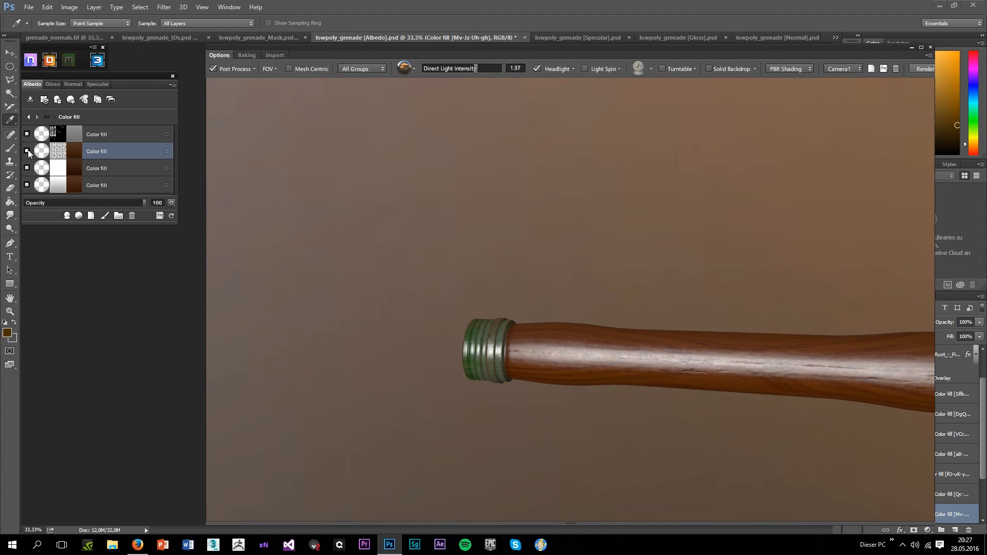
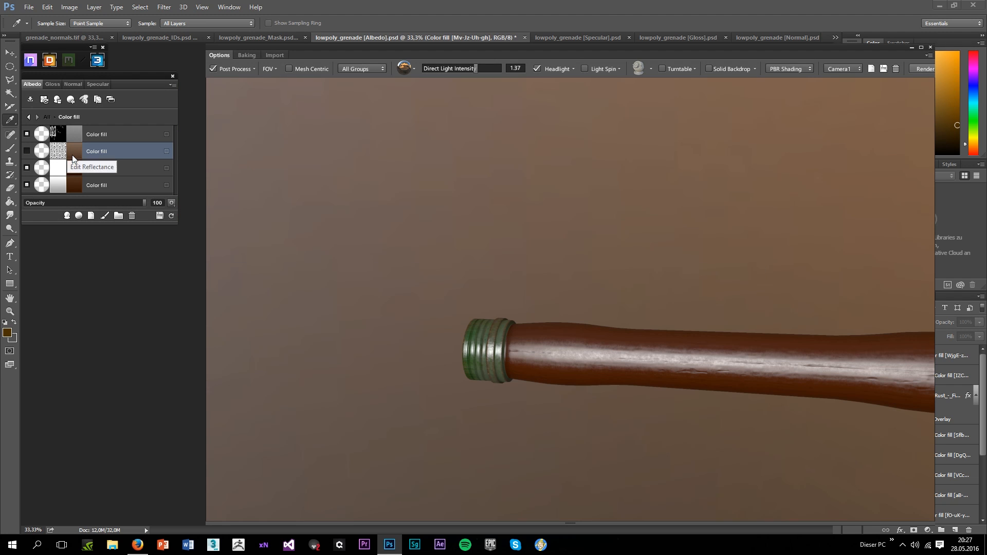
pyautogui.click(26, 150)
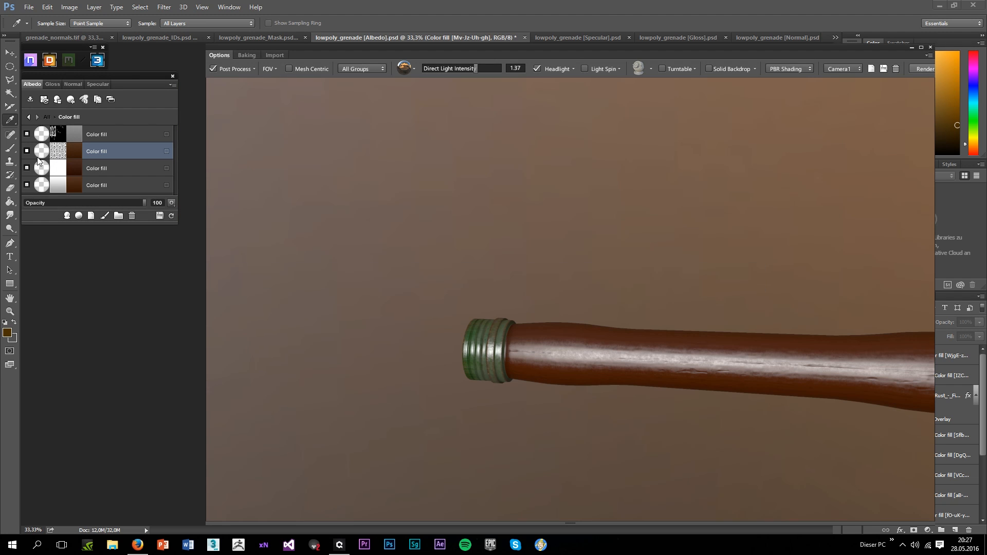
pyautogui.moveTo(466, 236); pyautogui.dragTo(556, 379)
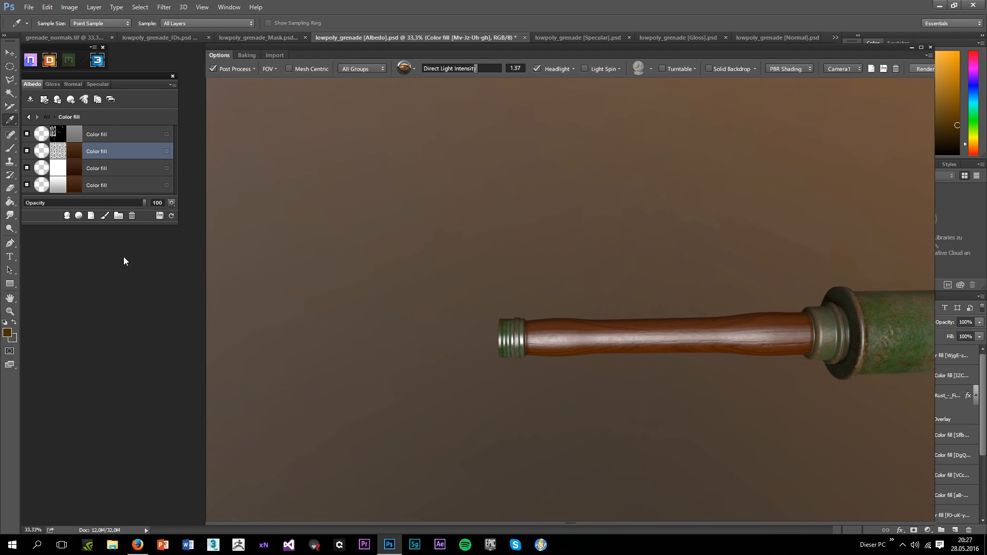
# Hide the unmasked dark brown fill and inspect the handle without it from several angles
pyautogui.click(88, 168)
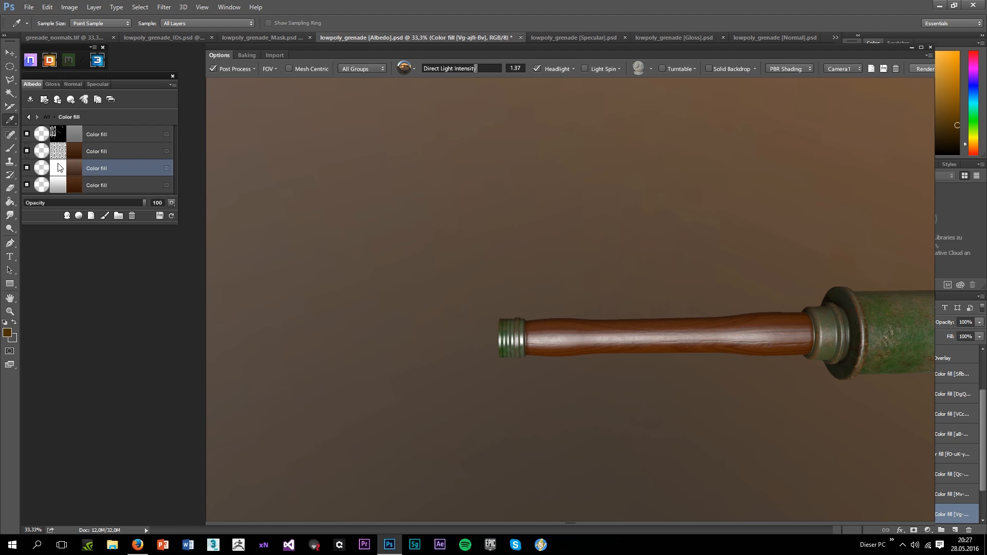
pyautogui.click(27, 168)
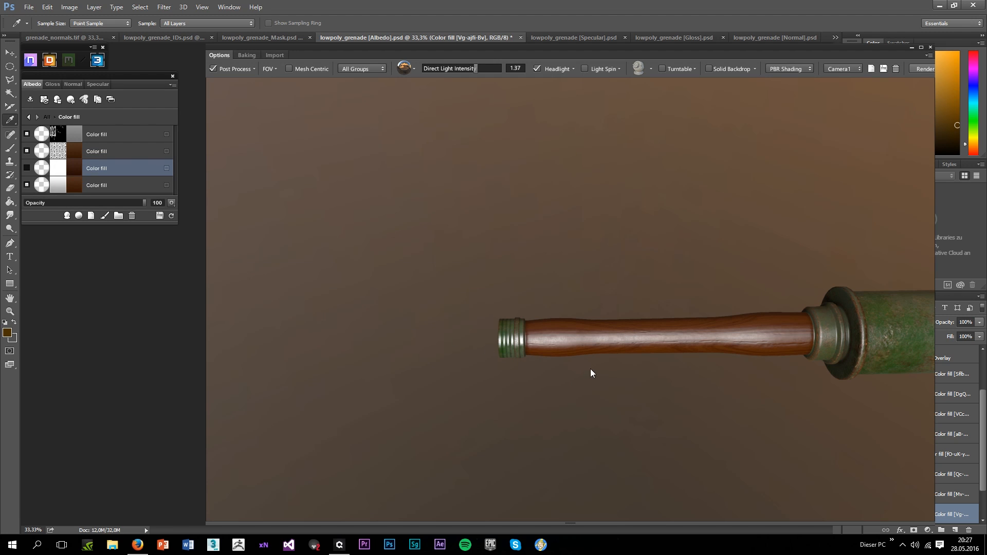
pyautogui.scroll(3, 707, 371)
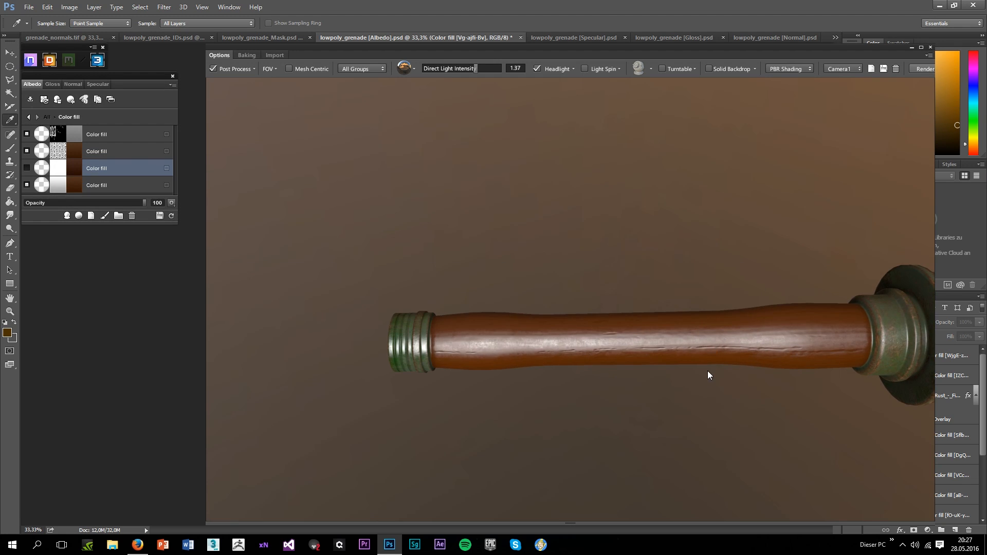
pyautogui.moveTo(708, 371); pyautogui.dragTo(396, 273)
# Set the grain-masked fill's color to bright orange-brown 8d3800 and inspect the grain on the handle
pyautogui.click(105, 150)
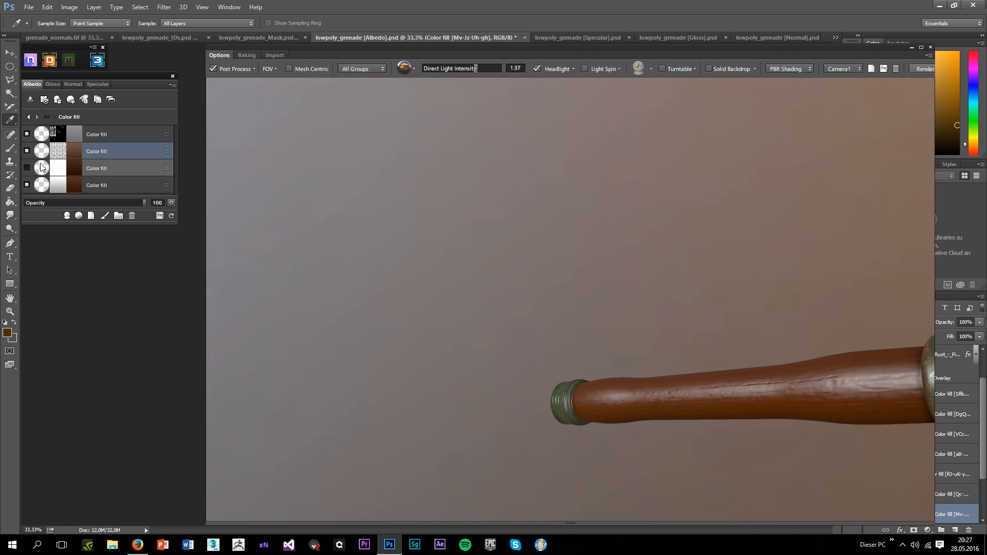
pyautogui.click(74, 151)
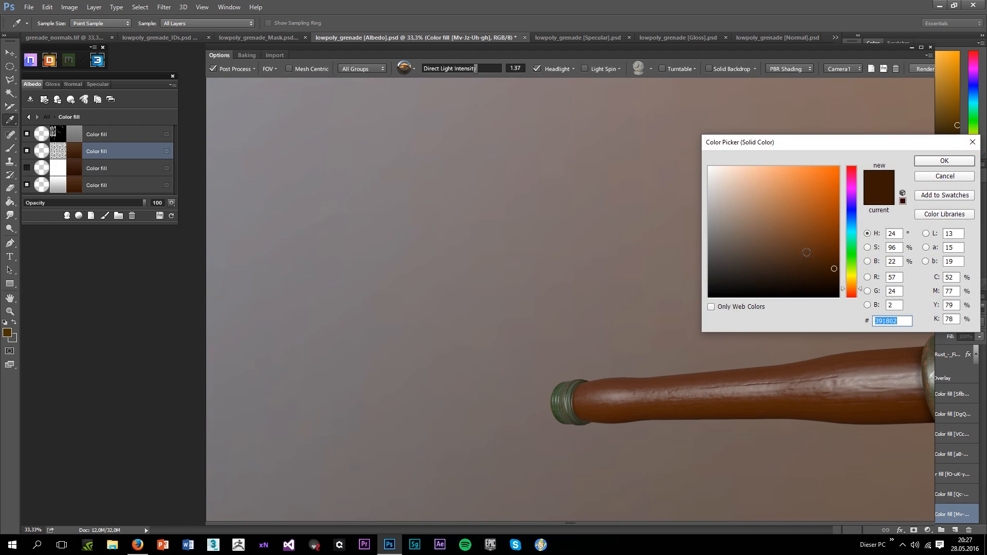
pyautogui.write('8d3800')
pyautogui.click(945, 160)
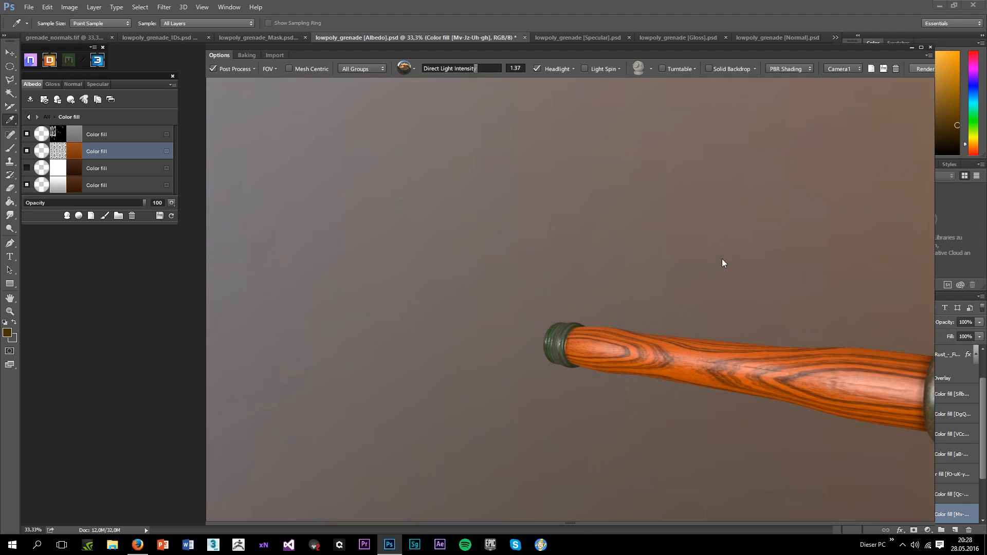
pyautogui.moveTo(722, 258); pyautogui.dragTo(689, 251)
# Set the grain-masked fill's color to dark brown 3f1900 and inspect the handle with it
pyautogui.click(81, 150)
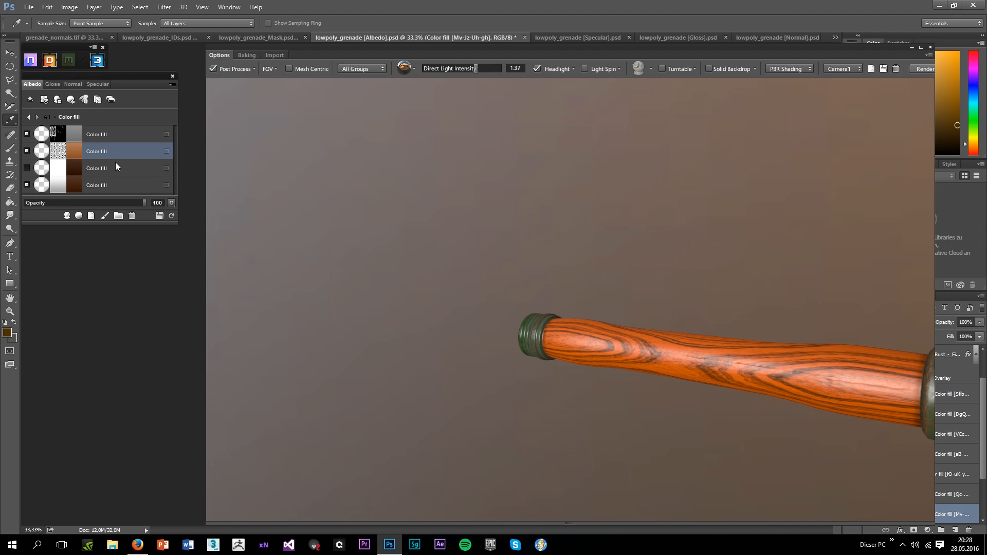
pyautogui.click(854, 293)
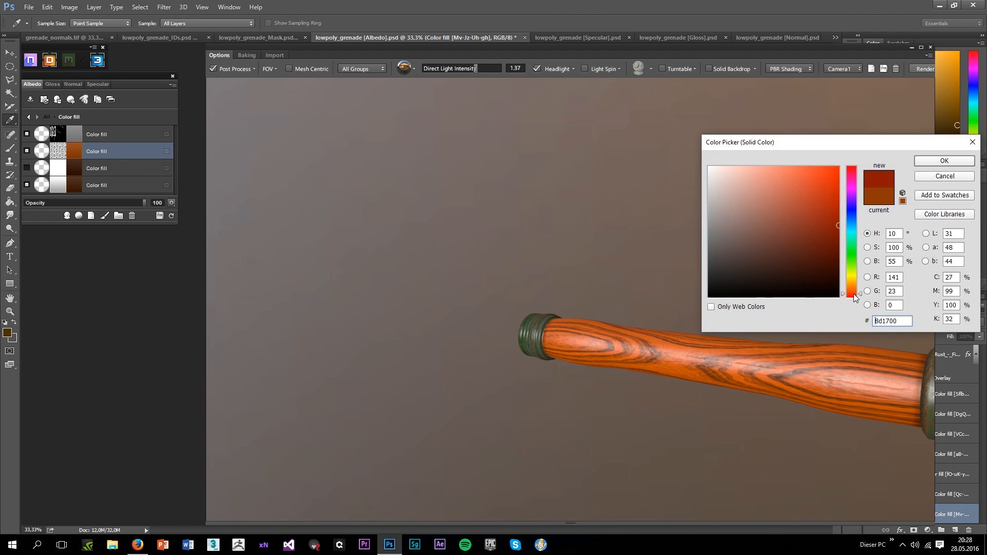
pyautogui.moveTo(838, 250); pyautogui.dragTo(840, 257)
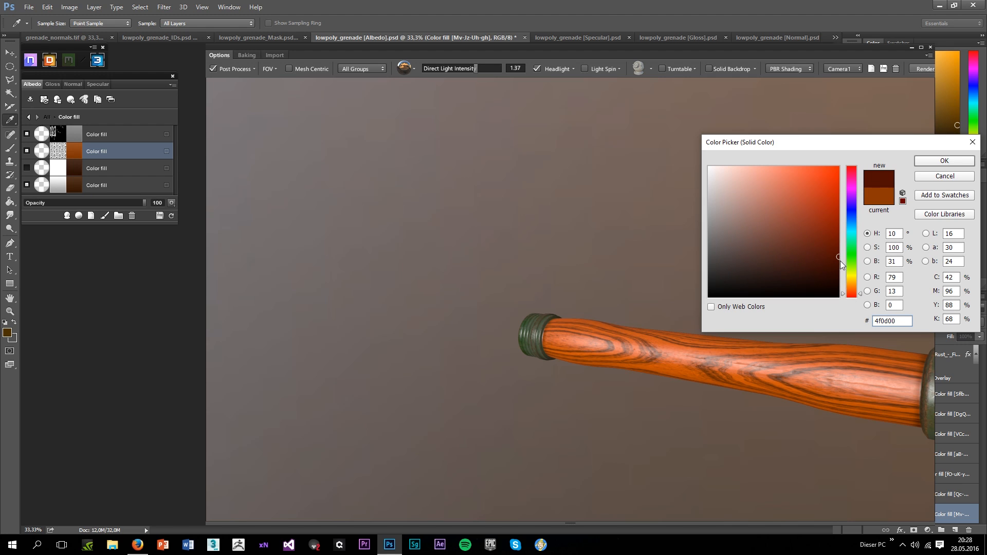
pyautogui.click(852, 289)
pyautogui.click(840, 264)
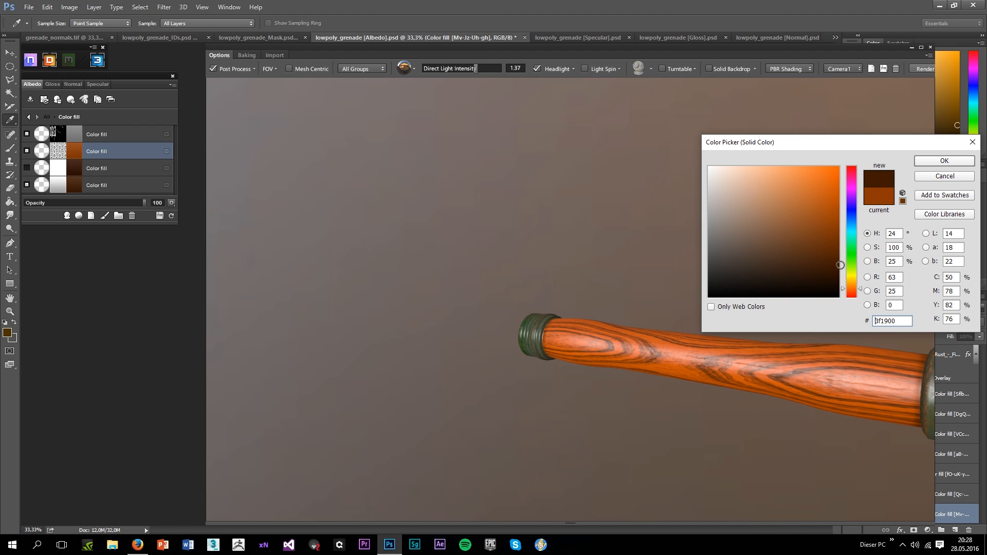
pyautogui.click(932, 161)
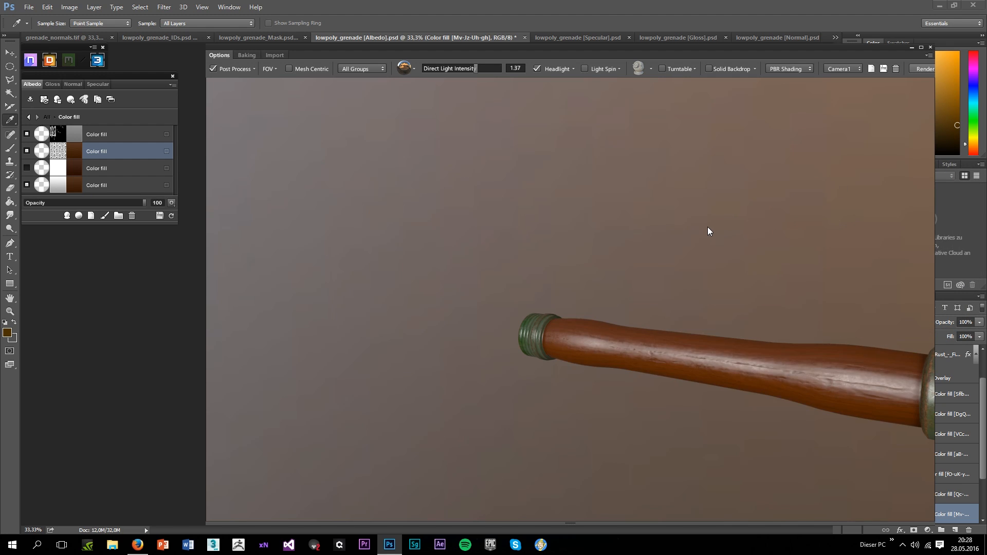
pyautogui.moveTo(705, 247); pyautogui.dragTo(574, 399)
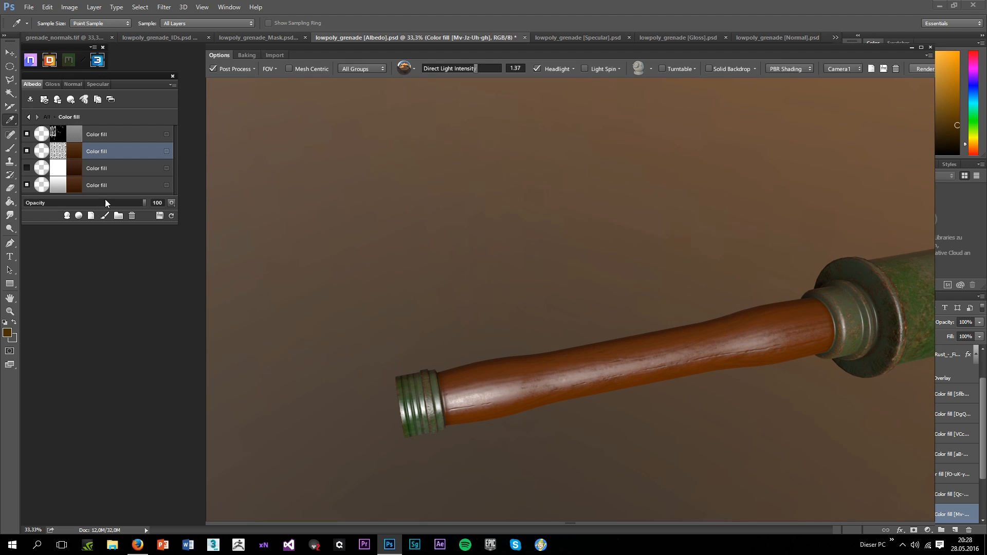
# Set the bottommost brown fill's color to 271000 and inspect the handle's grain contrast
pyautogui.click(74, 187)
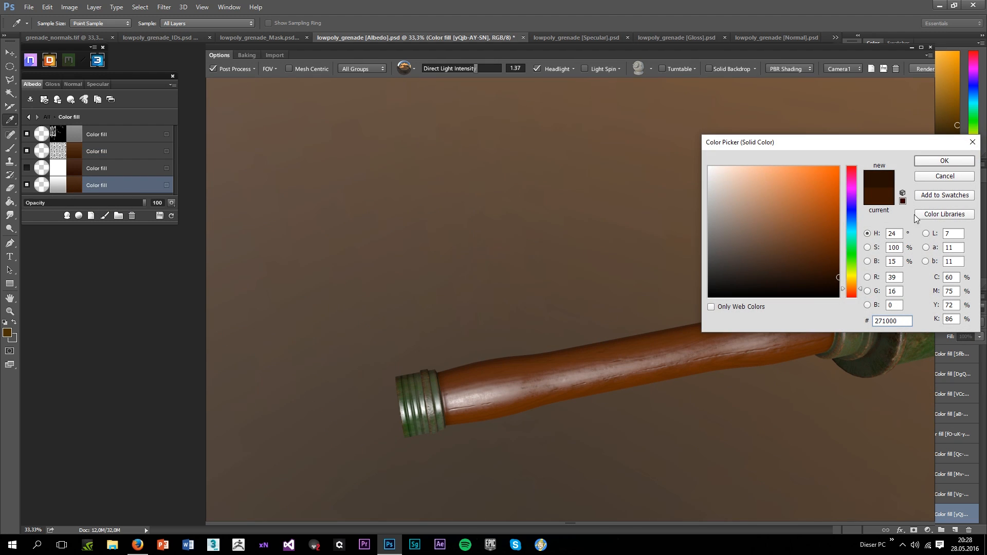
pyautogui.click(936, 161)
pyautogui.moveTo(759, 239); pyautogui.dragTo(766, 371)
pyautogui.scroll(2, 766, 371)
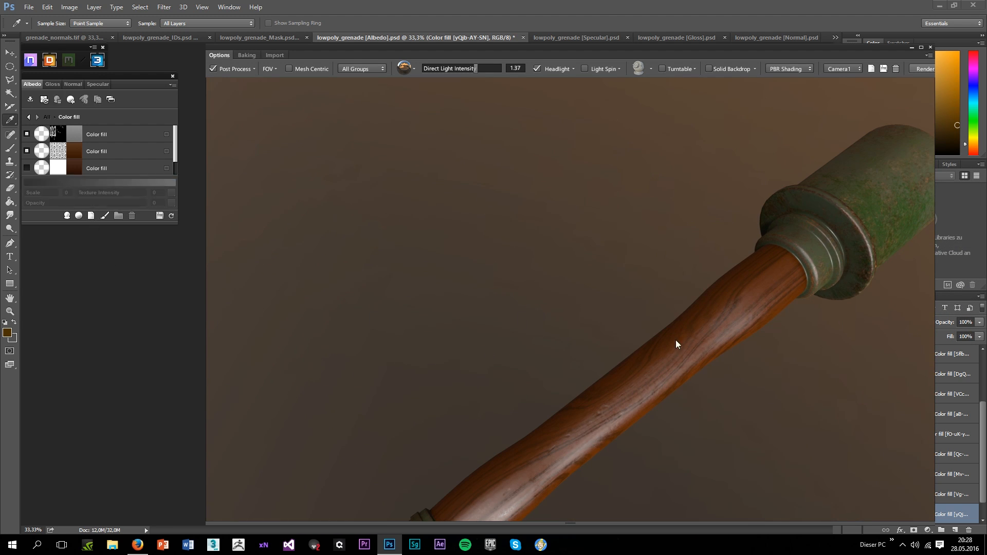
# Set the bottommost brown fill's color to 331704 and check the handle from another angle
pyautogui.click(75, 186)
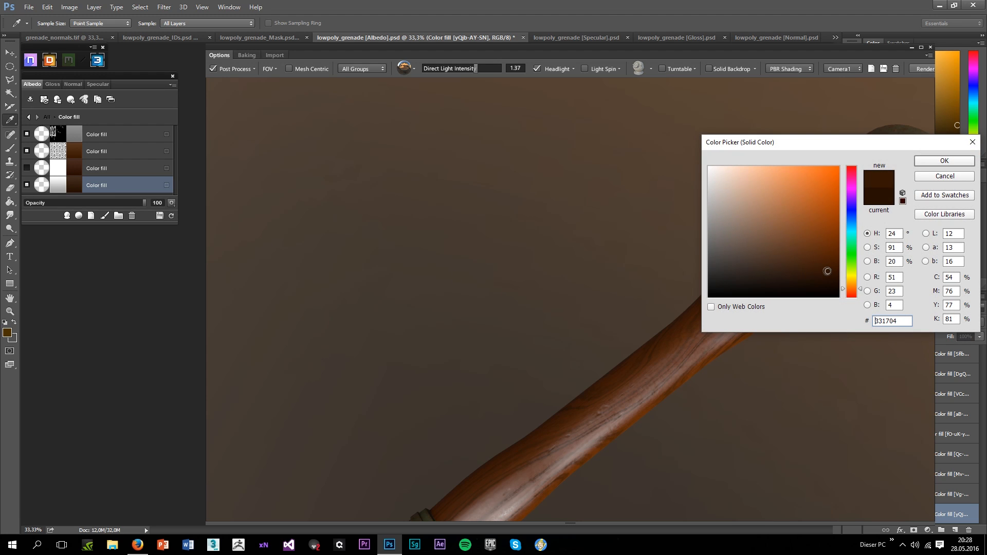
pyautogui.click(924, 162)
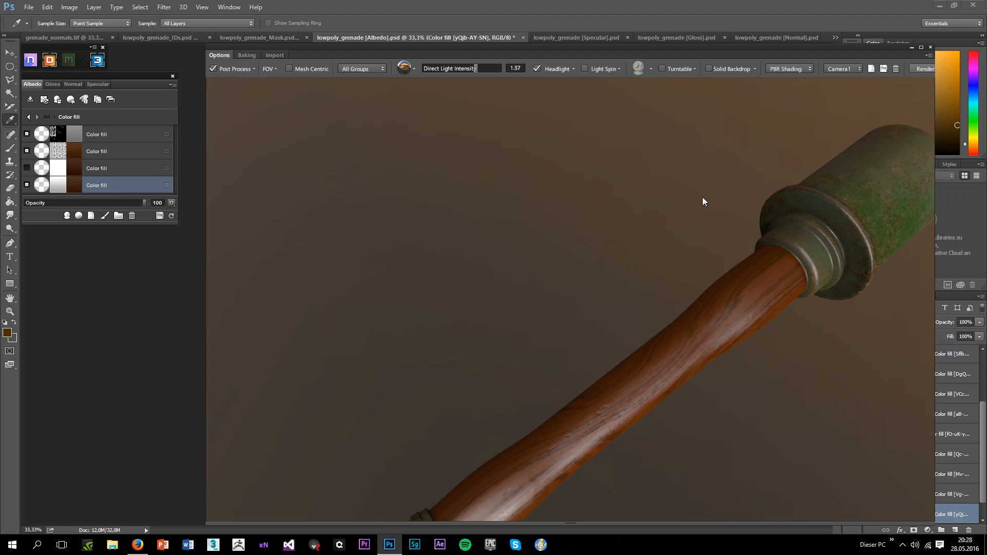
pyautogui.moveTo(703, 197); pyautogui.dragTo(802, 354)
# Delete the hidden unmasked dark brown fill from the handle's color fill layers
pyautogui.click(104, 168)
pyautogui.rightClick(104, 167)
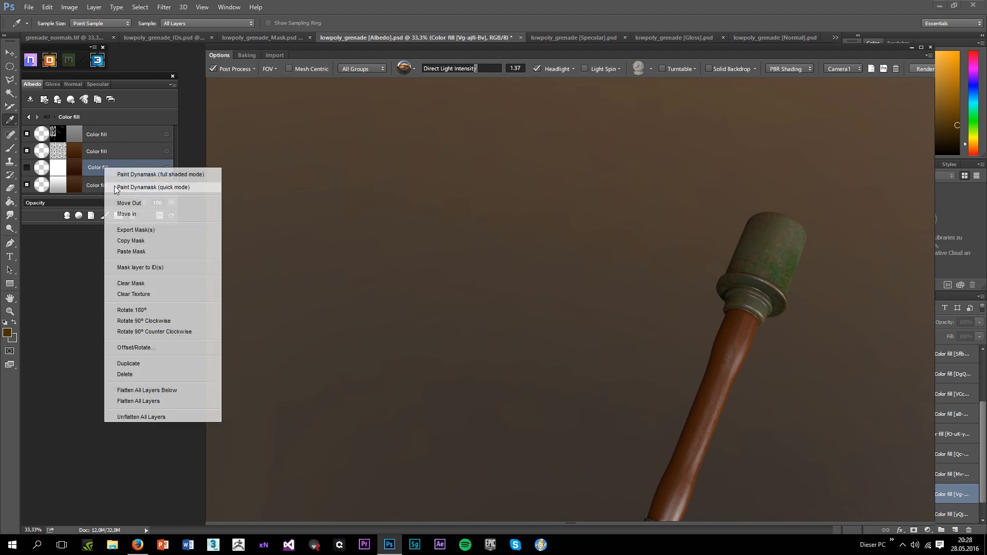
pyautogui.click(129, 379)
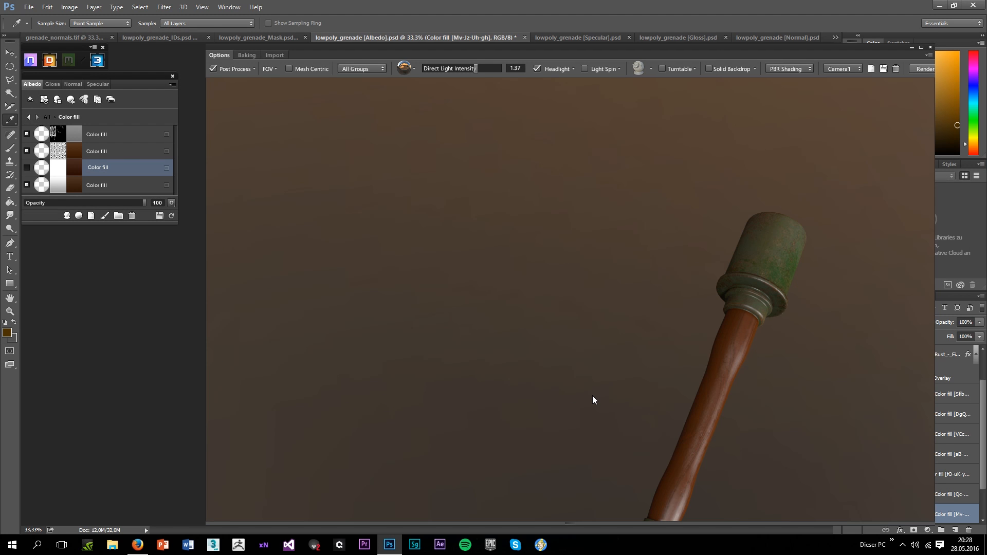
# Turn off the headlight in the 3D preview and inspect the whole grenade without it
pyautogui.moveTo(592, 396); pyautogui.dragTo(567, 85)
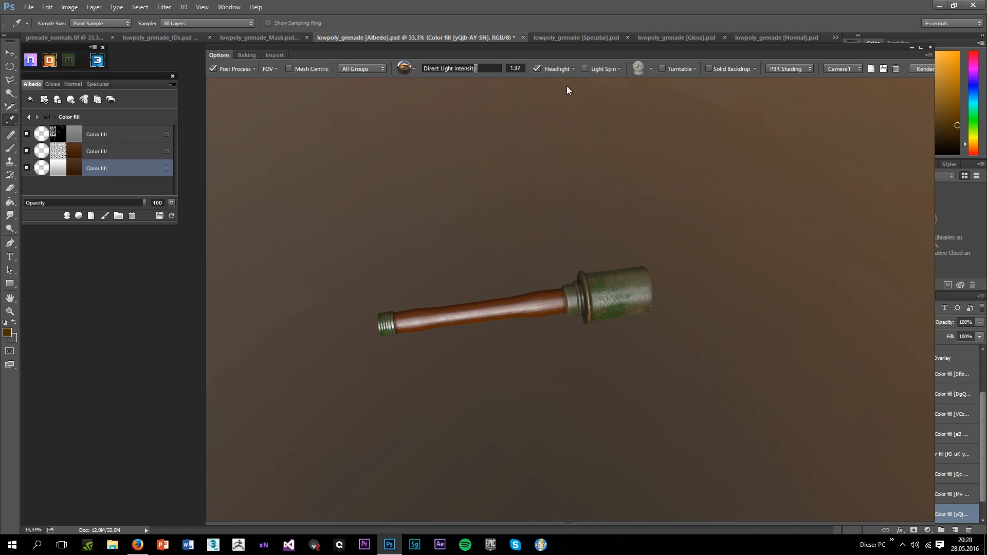
pyautogui.click(546, 70)
pyautogui.scroll(3, 520, 270)
pyautogui.moveTo(521, 270); pyautogui.dragTo(369, 316)
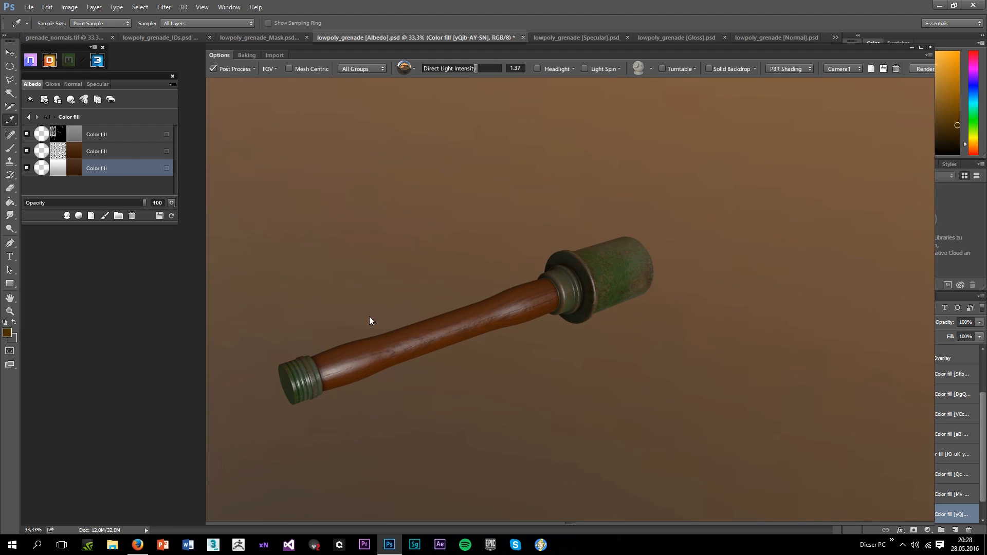
# Add a new color fill above the grain-masked brown fill and set its color to dark gray 272727
pyautogui.click(101, 152)
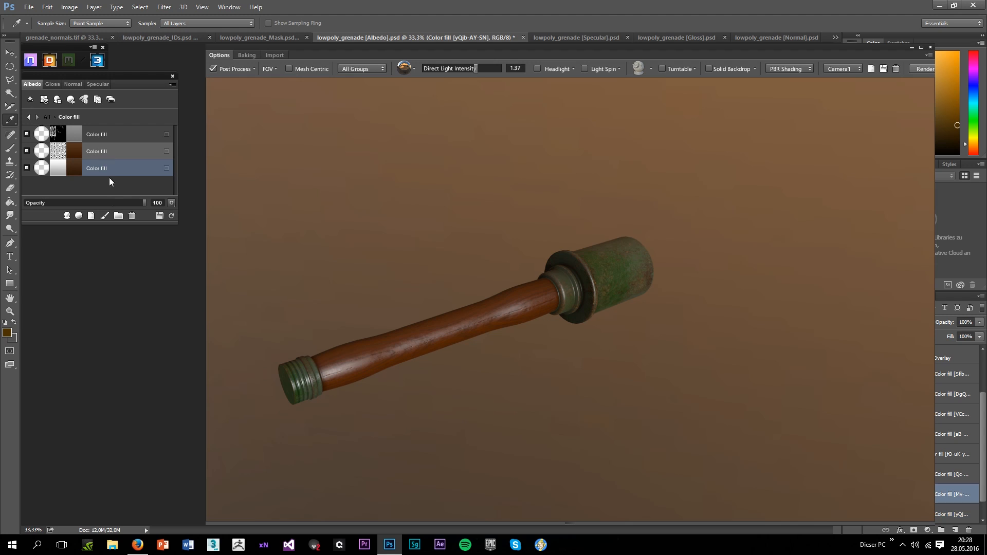
pyautogui.click(96, 137)
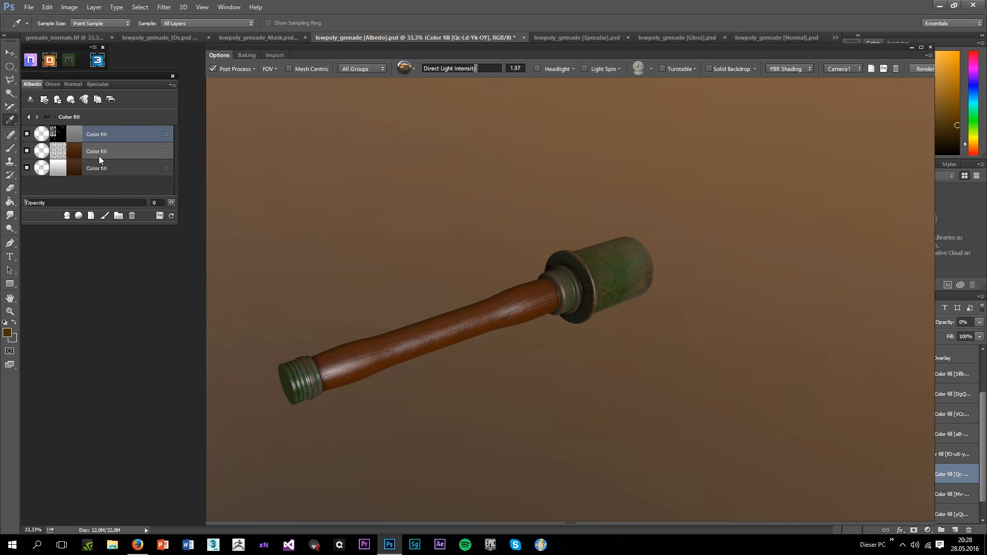
pyautogui.click(99, 156)
pyautogui.click(91, 215)
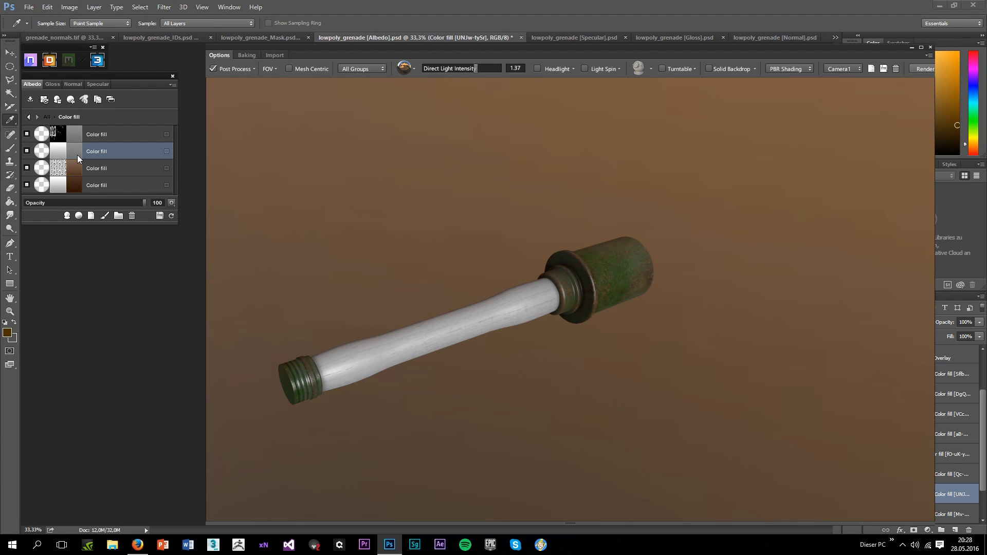
pyautogui.click(75, 153)
pyautogui.write('272727')
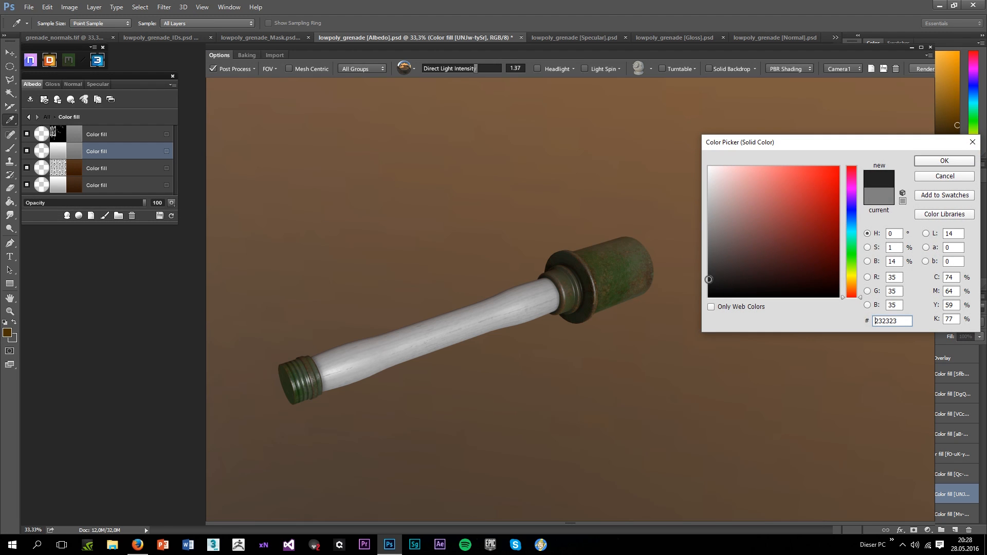
pyautogui.click(944, 160)
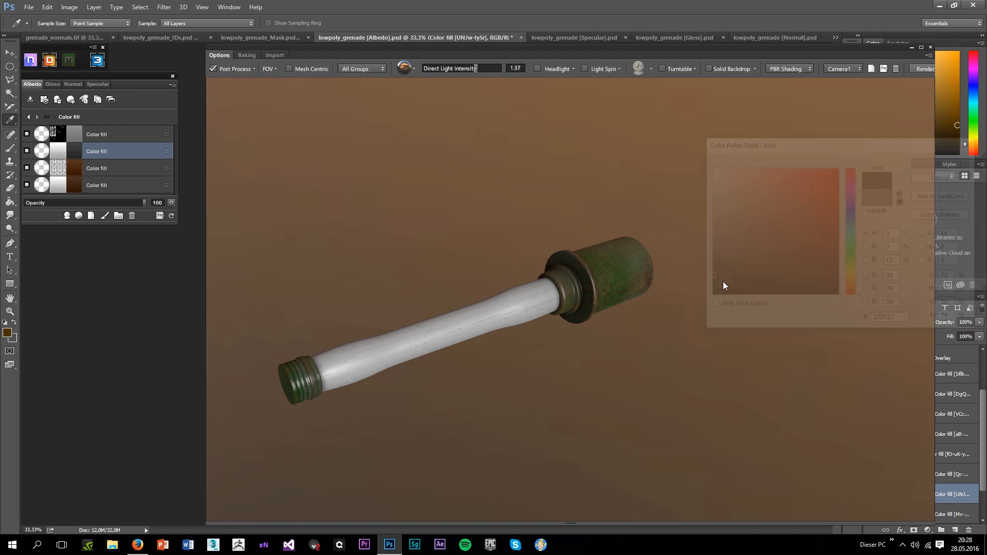
# Open the dark gray fill's mask for painting in full shaded mode and apply the Rich Occlusion preset to it
pyautogui.click(57, 153)
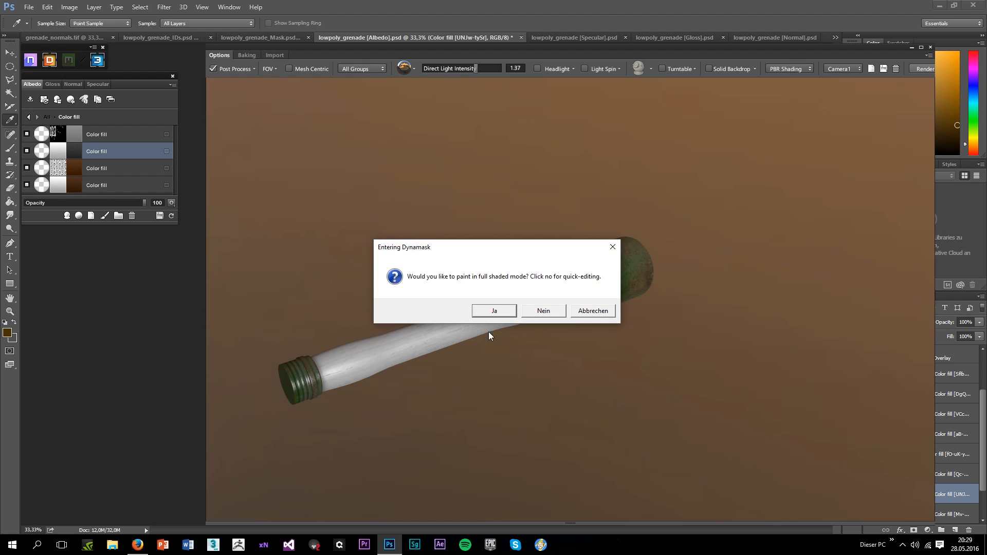
pyautogui.click(486, 311)
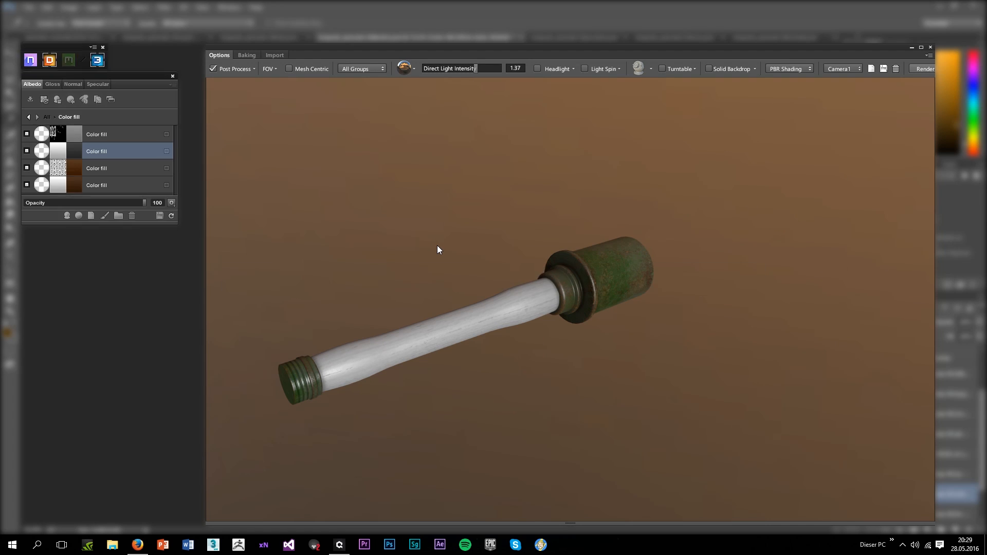
pyautogui.scroll(-5, 143, 306)
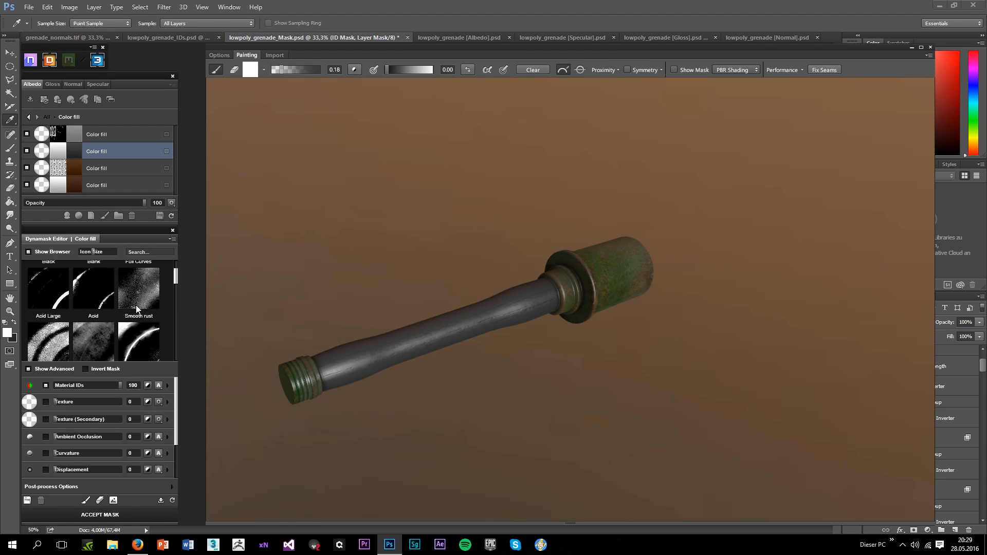
pyautogui.scroll(-5, 112, 337)
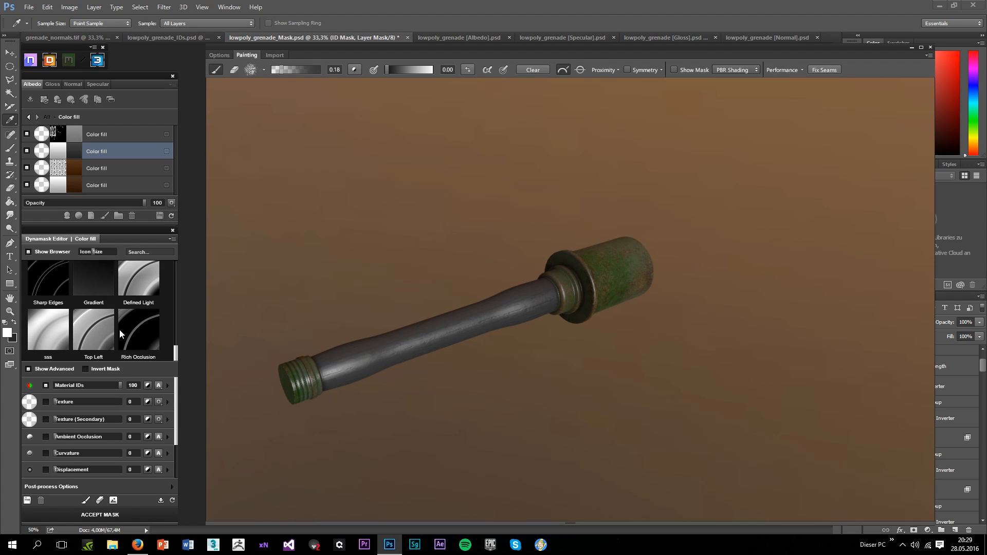
pyautogui.click(133, 337)
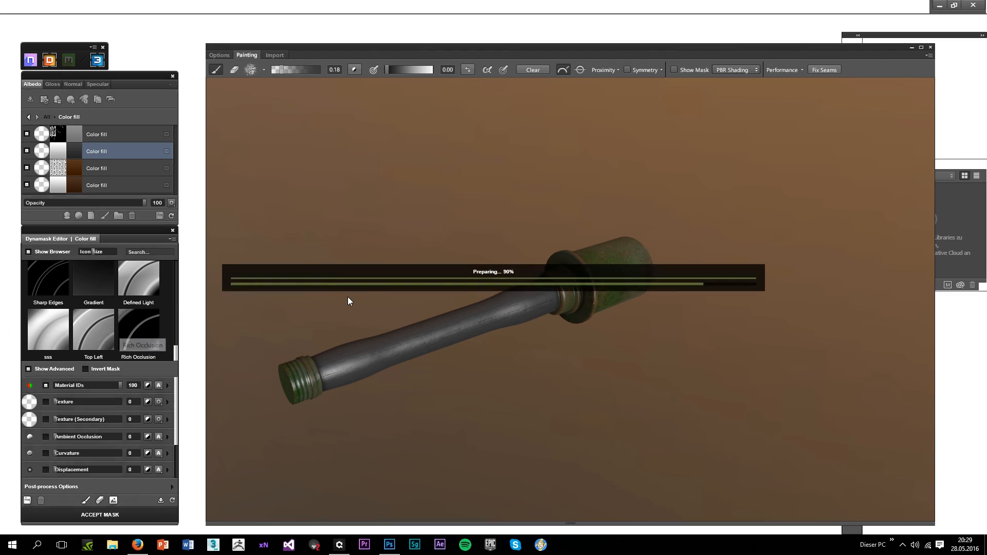
pyautogui.scroll(3, 383, 294)
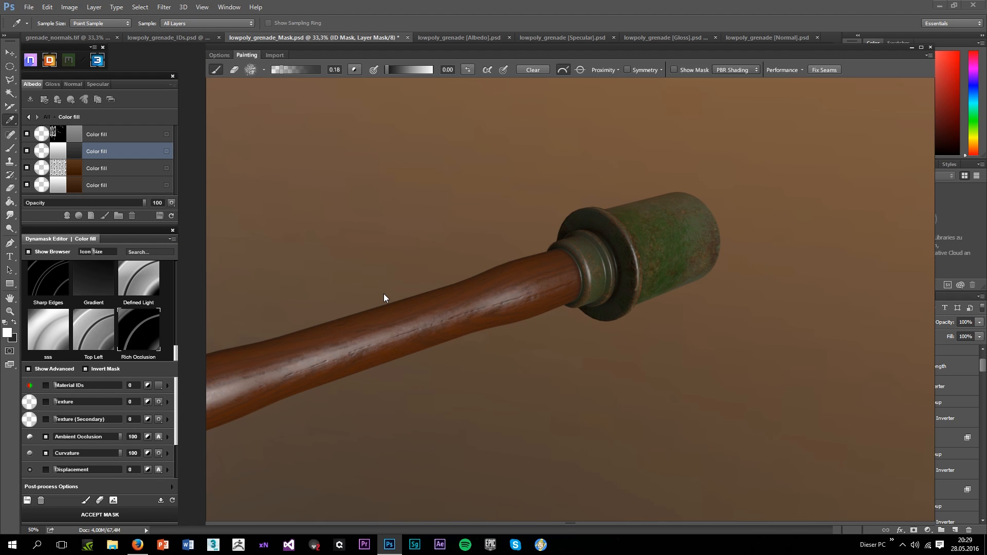
pyautogui.scroll(5, 383, 294)
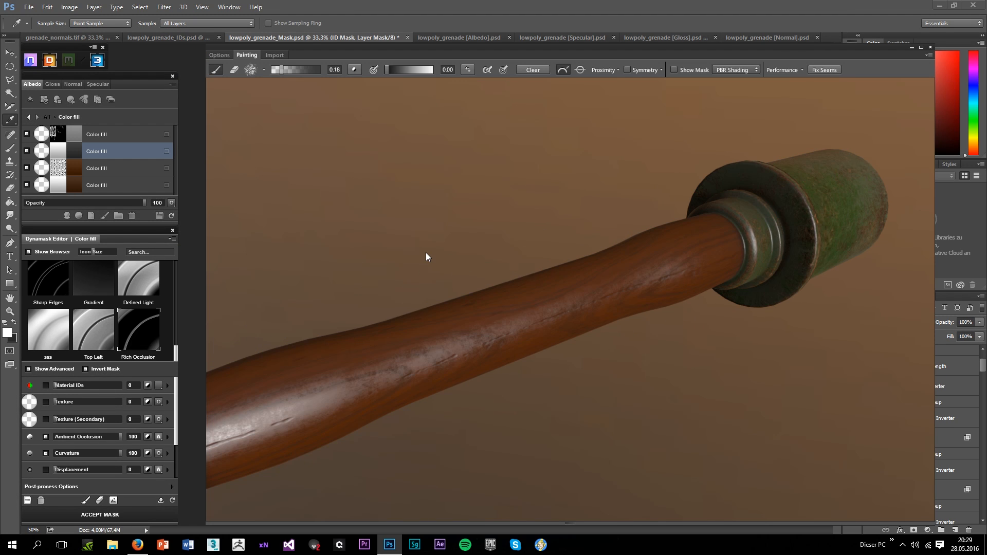
pyautogui.moveTo(441, 237); pyautogui.dragTo(401, 226)
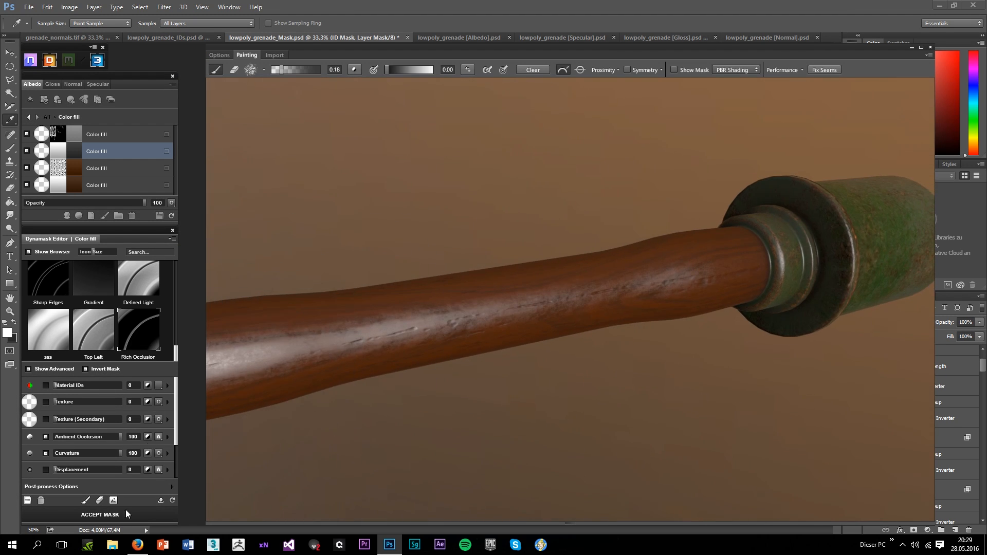
# Set the occlusion mask's Tightness to 20, checking the handle in mask and shaded views, and accept the mask
pyautogui.click(170, 485)
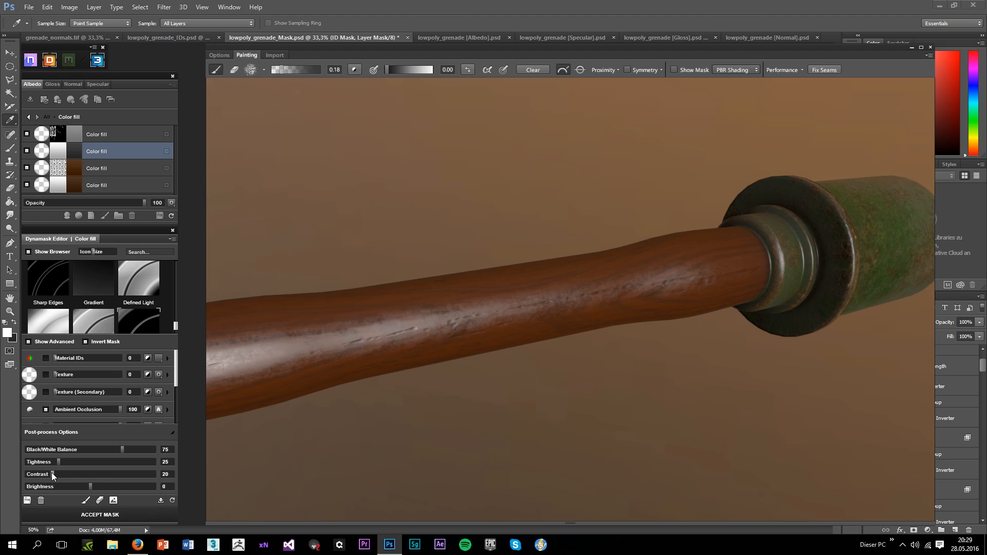
pyautogui.moveTo(58, 462); pyautogui.dragTo(40, 462)
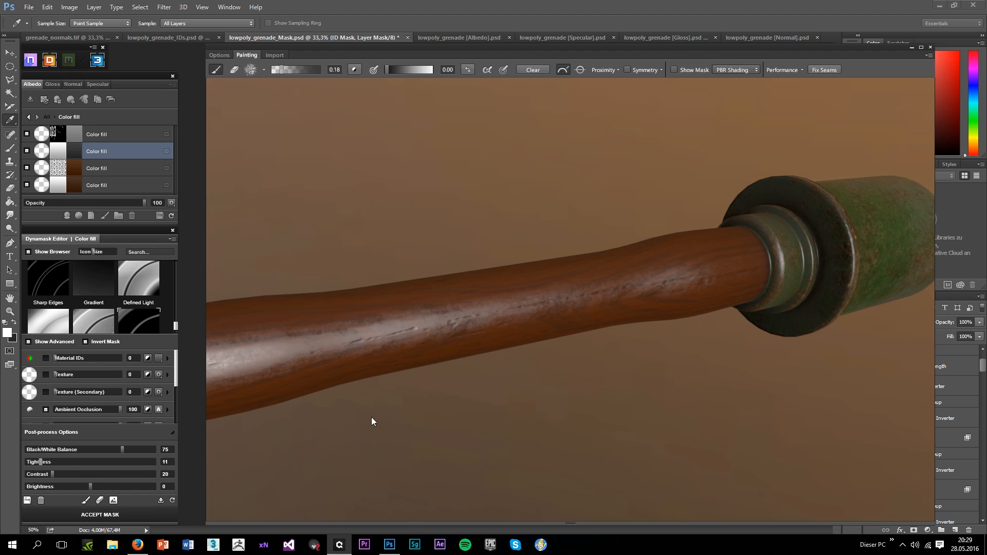
pyautogui.moveTo(434, 399); pyautogui.dragTo(401, 389)
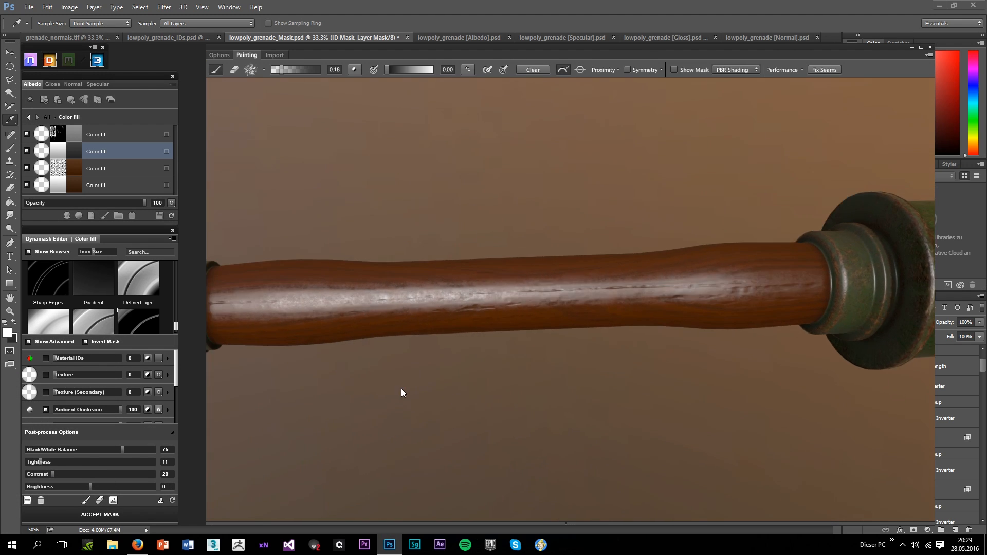
pyautogui.press('m')
pyautogui.scroll(2, 423, 356)
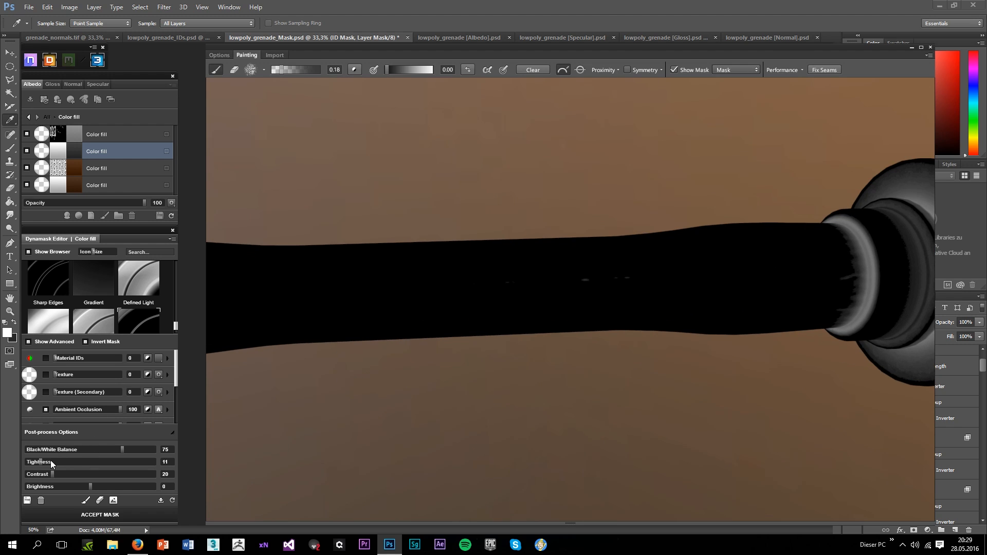
pyautogui.moveTo(38, 462); pyautogui.dragTo(43, 464)
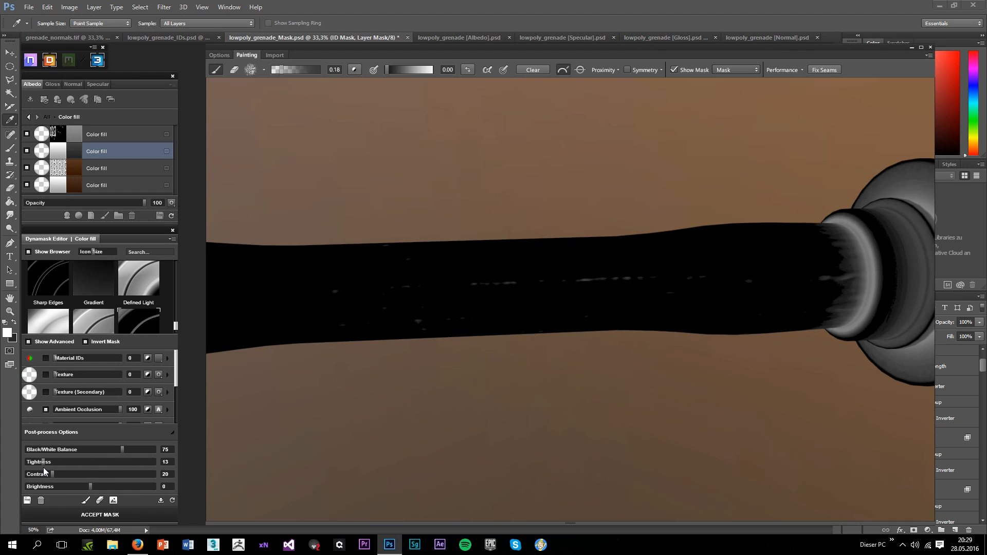
pyautogui.moveTo(43, 461); pyautogui.dragTo(53, 464)
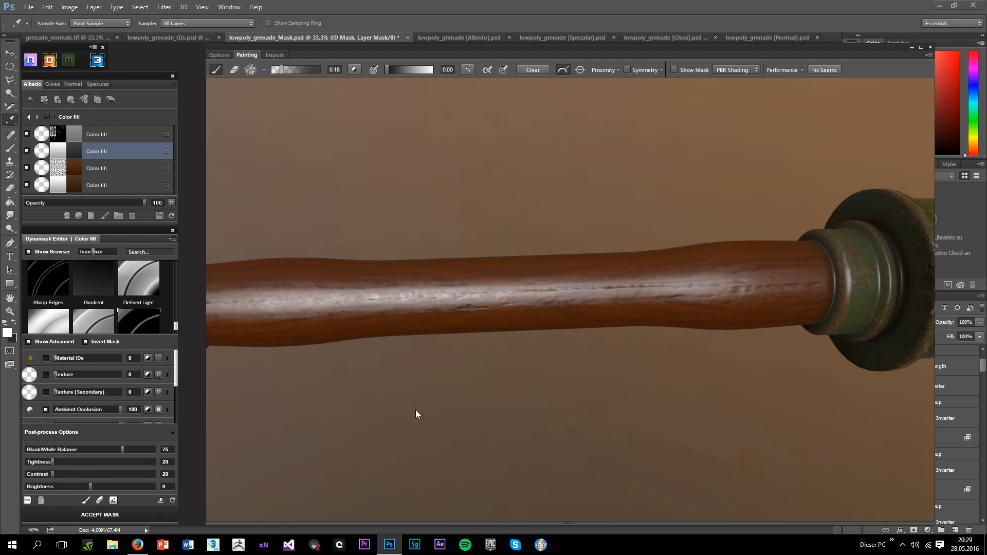
pyautogui.moveTo(415, 409)
pyautogui.mouseDown()
pyautogui.moveTo(377, 441)
pyautogui.moveTo(529, 418)
pyautogui.moveTo(522, 424)
pyautogui.moveTo(551, 437)
pyautogui.moveTo(401, 399)
pyautogui.moveTo(366, 428)
pyautogui.moveTo(435, 421)
pyautogui.moveTo(427, 430)
pyautogui.moveTo(423, 379)
pyautogui.moveTo(572, 408)
pyautogui.moveTo(628, 381)
pyautogui.moveTo(489, 399)
pyautogui.moveTo(689, 359)
pyautogui.moveTo(723, 416)
pyautogui.moveTo(589, 351)
pyautogui.moveTo(553, 306)
pyautogui.moveTo(648, 419)
pyautogui.moveTo(516, 454)
pyautogui.mouseUp()
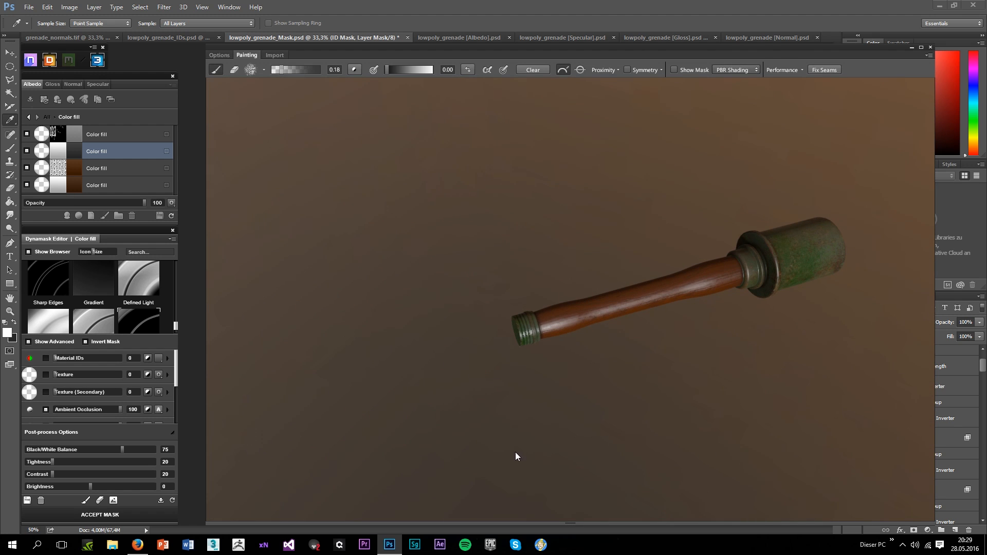
pyautogui.click(123, 516)
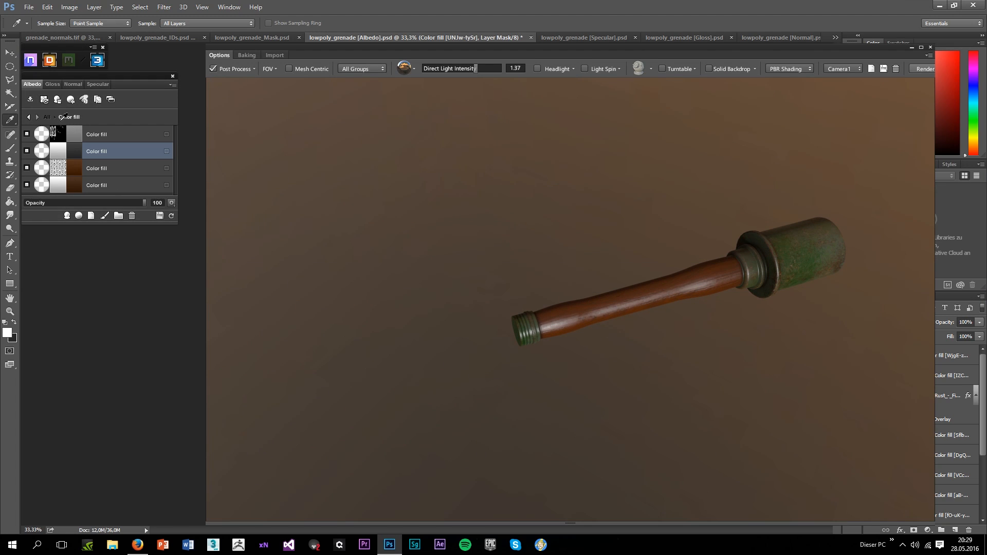
# Lower the occlusion-masked fill's gloss value to nearly black and check the handle's shine up close
pyautogui.click(52, 84)
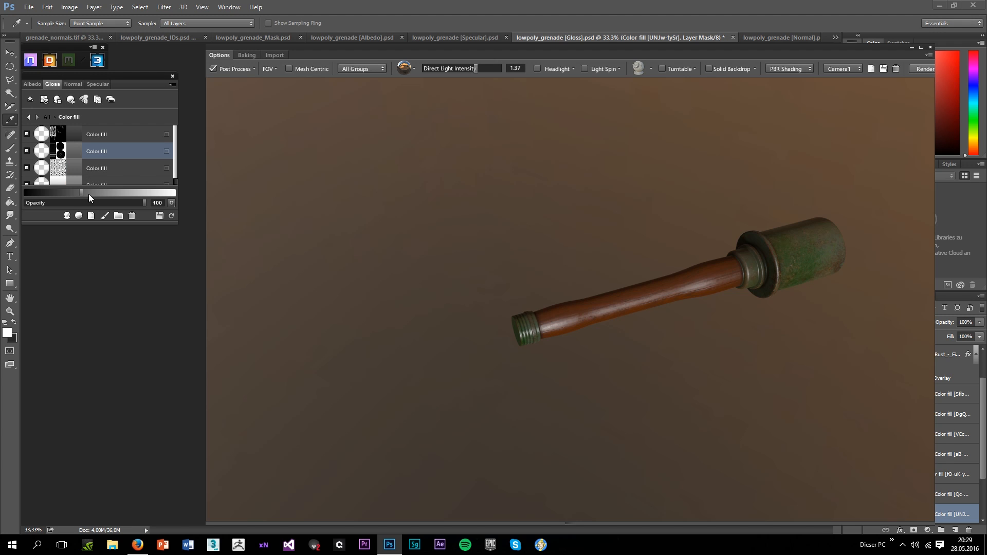
pyautogui.moveTo(82, 194); pyautogui.dragTo(39, 193)
pyautogui.scroll(5, 737, 261)
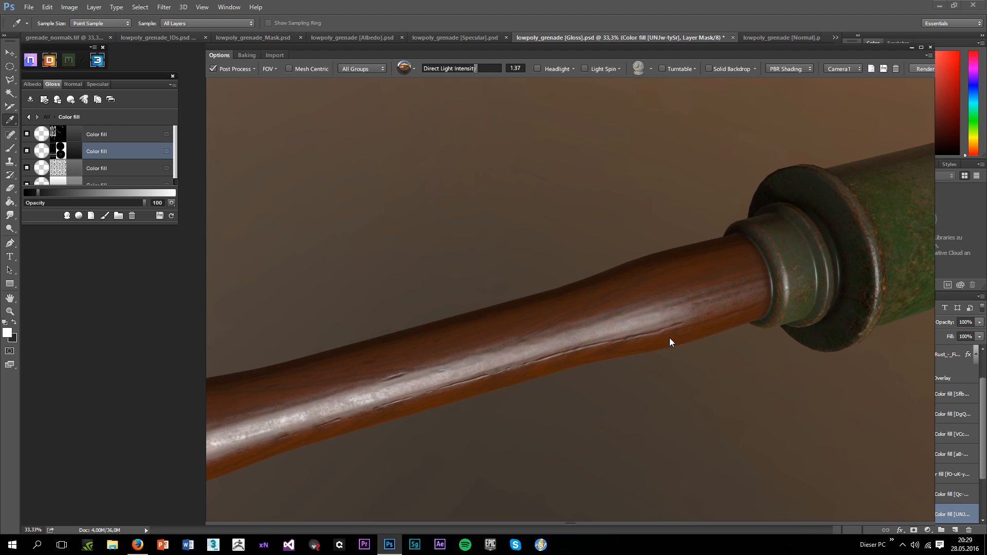
pyautogui.moveTo(670, 337); pyautogui.dragTo(629, 285)
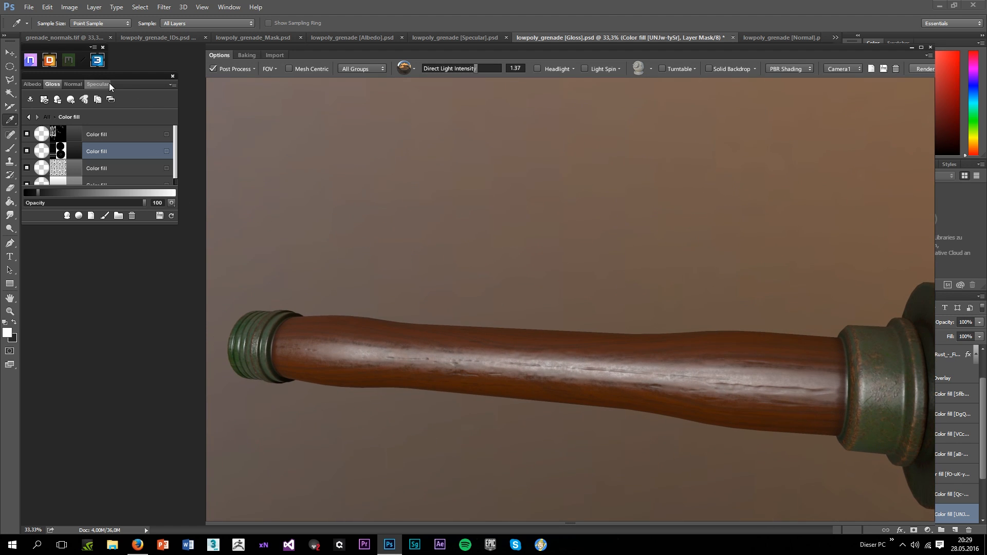
# Reduce the occlusion-masked fill's opacity to 1 in the specular map and check the handle from another angle
pyautogui.click(105, 83)
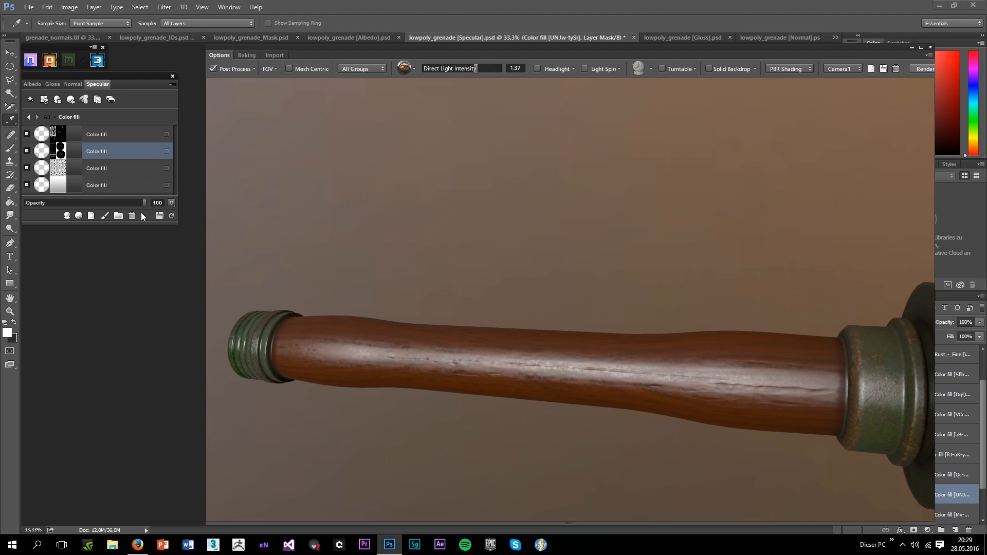
pyautogui.moveTo(145, 202); pyautogui.dragTo(26, 202)
pyautogui.moveTo(494, 187); pyautogui.dragTo(513, 300)
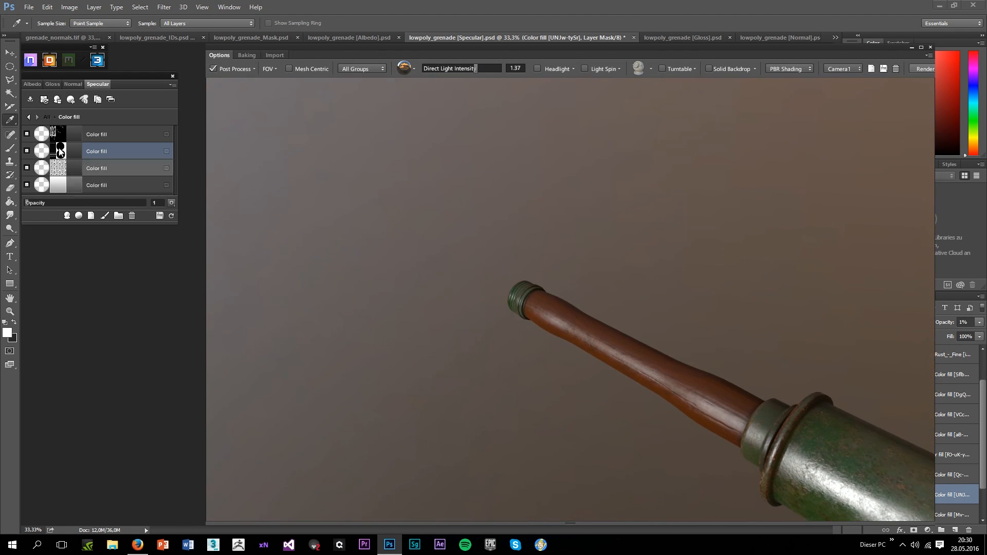
# Select the topmost specular fill in the handle's group and inspect the reflections on the grenade
pyautogui.click(93, 151)
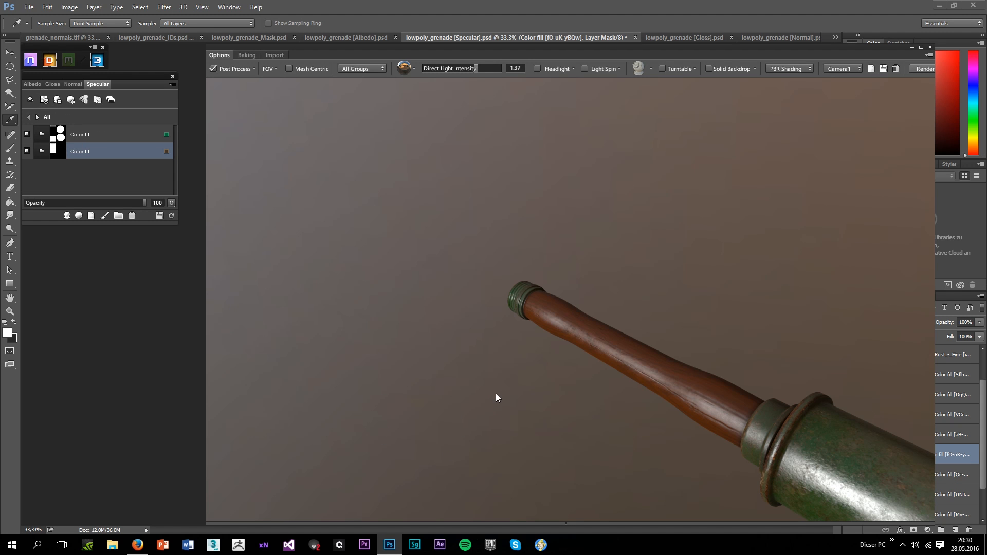
pyautogui.moveTo(563, 417); pyautogui.dragTo(595, 384)
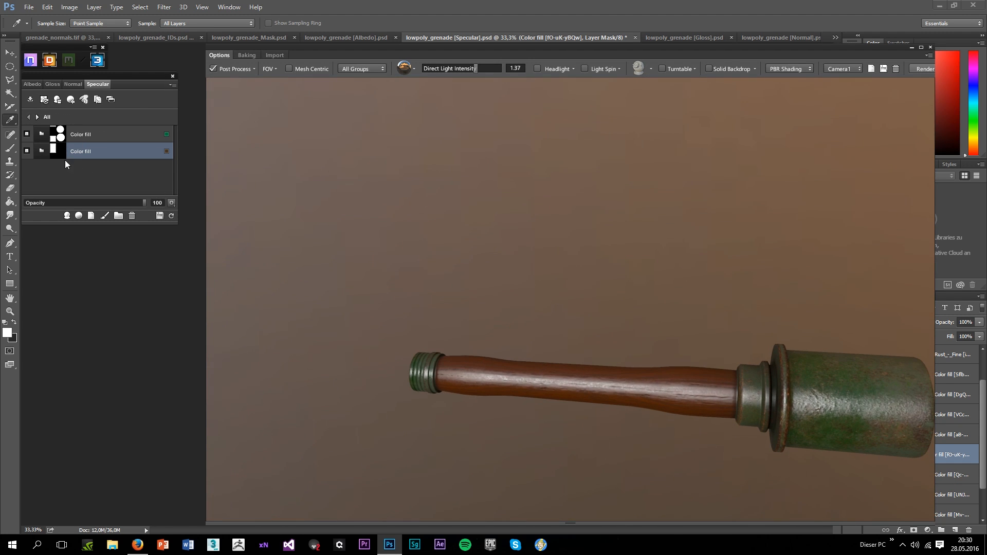
pyautogui.click(46, 149)
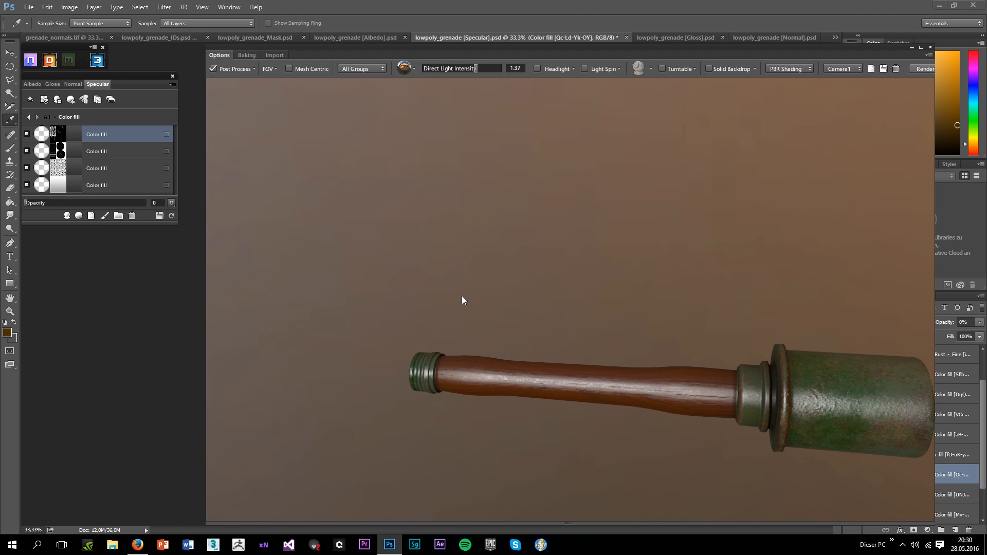
pyautogui.moveTo(532, 343); pyautogui.dragTo(580, 360)
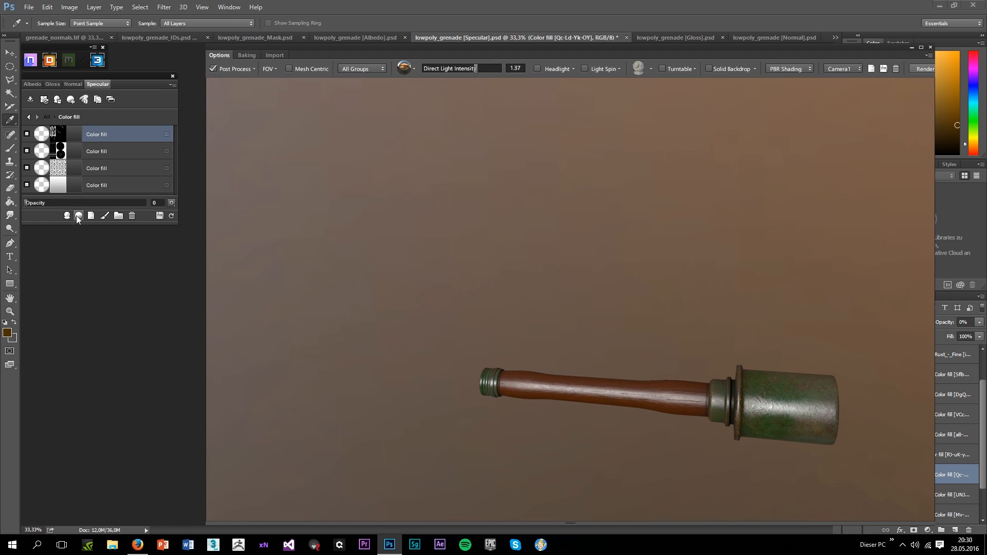
pyautogui.scroll(5, 514, 396)
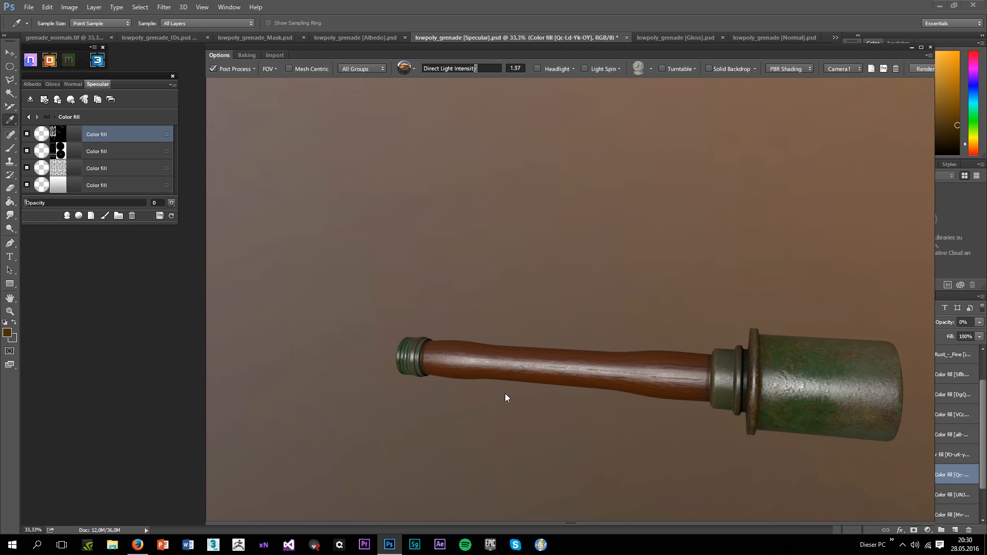
# Lower the gloss value of the handle group's bottommost fill slightly and inspect the grenade from several angles
pyautogui.click(53, 85)
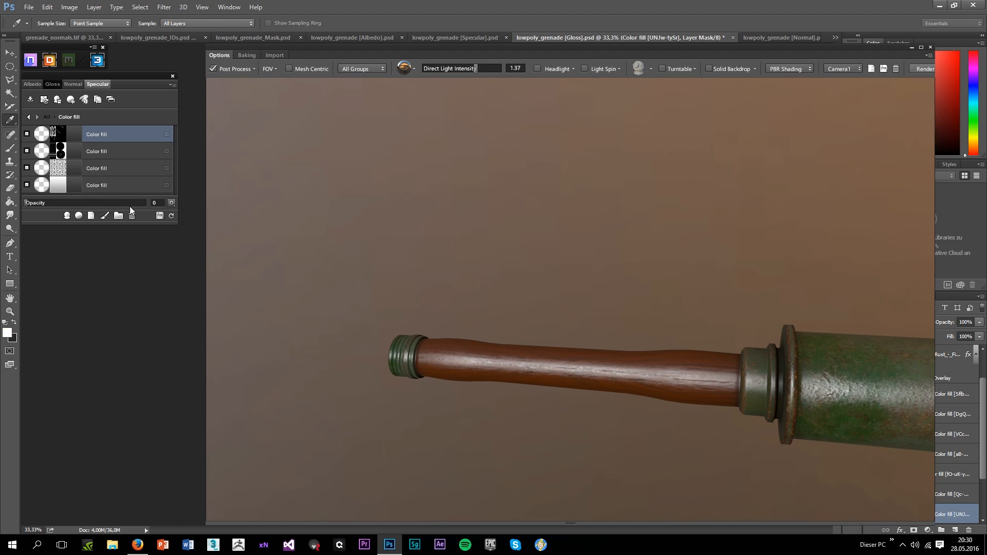
pyautogui.scroll(-1, 113, 165)
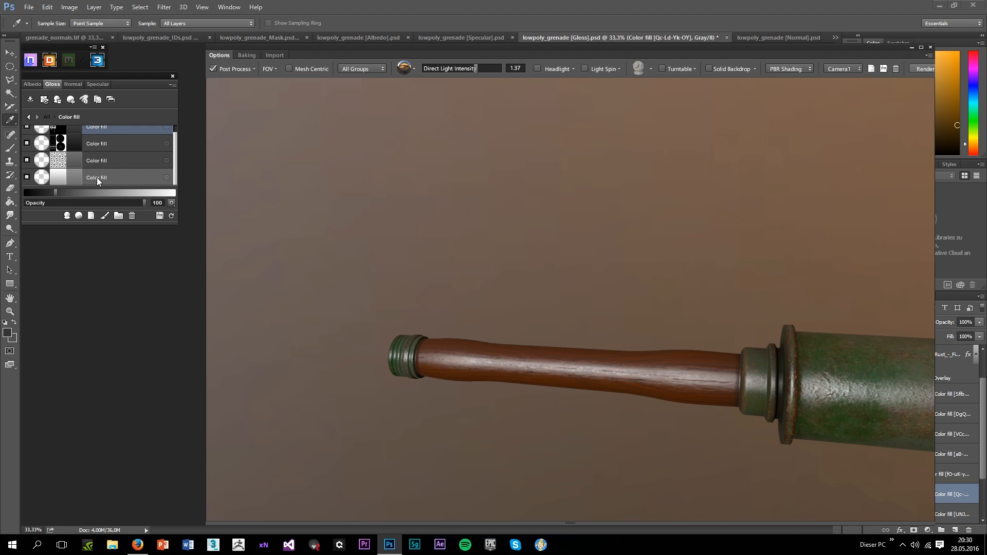
pyautogui.click(96, 177)
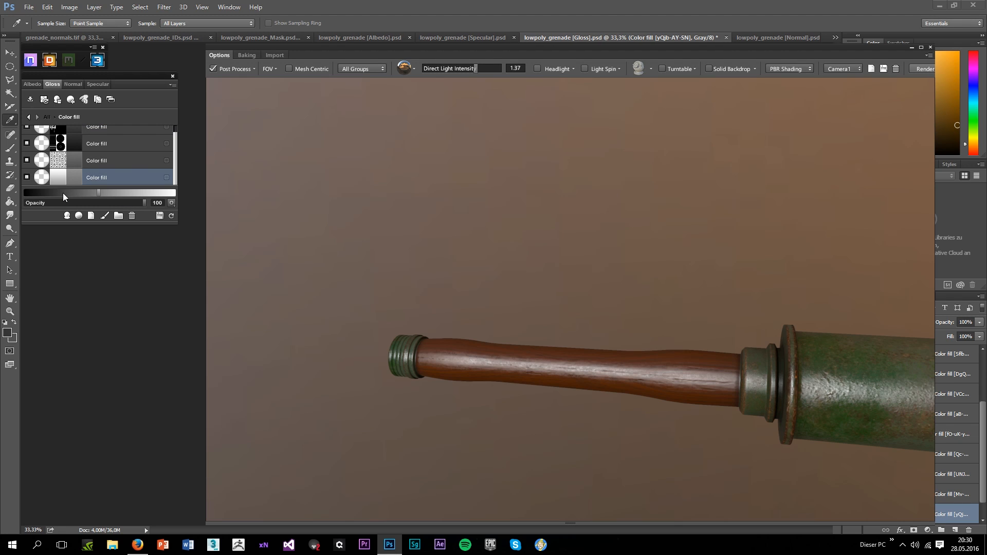
pyautogui.moveTo(87, 193); pyautogui.dragTo(81, 193)
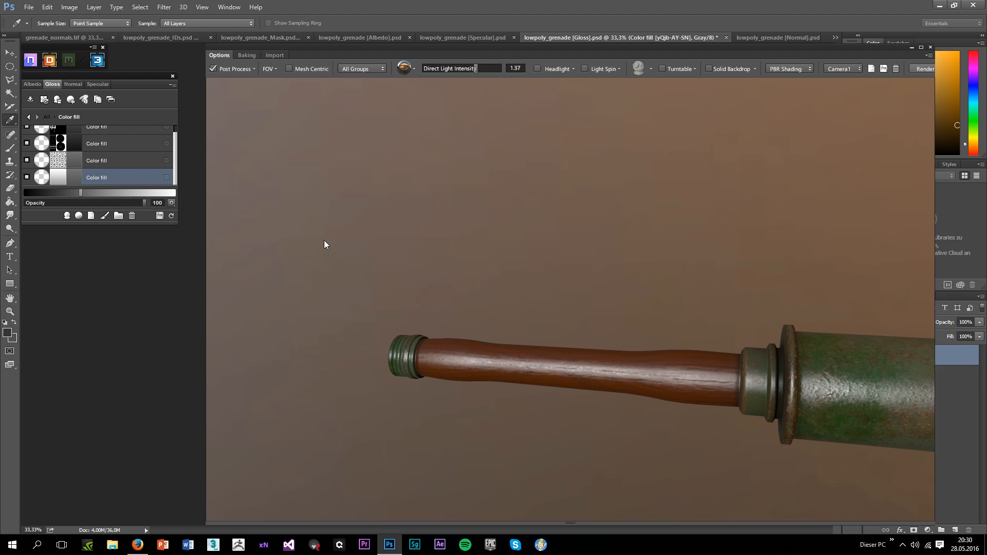
pyautogui.moveTo(408, 325); pyautogui.dragTo(600, 384)
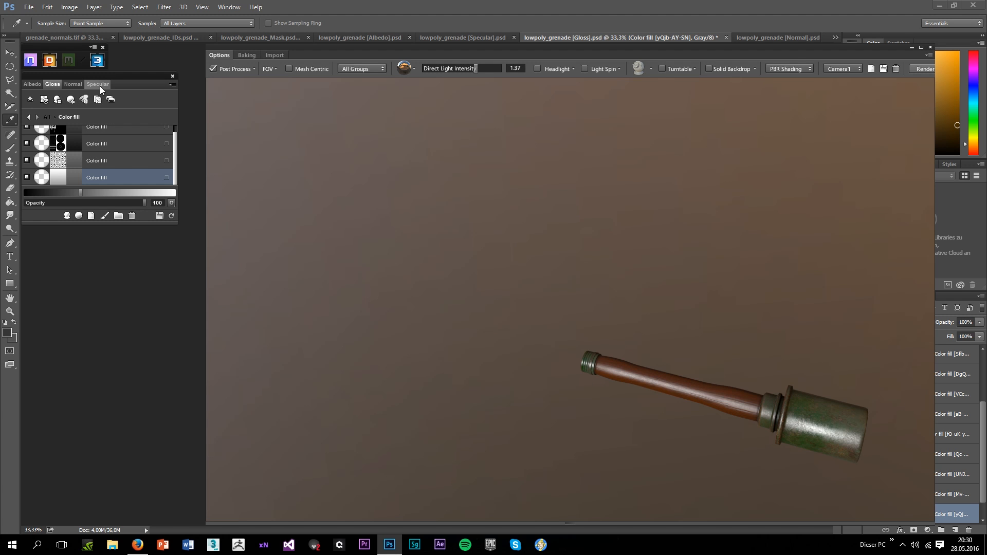
pyautogui.moveTo(459, 286); pyautogui.dragTo(545, 360)
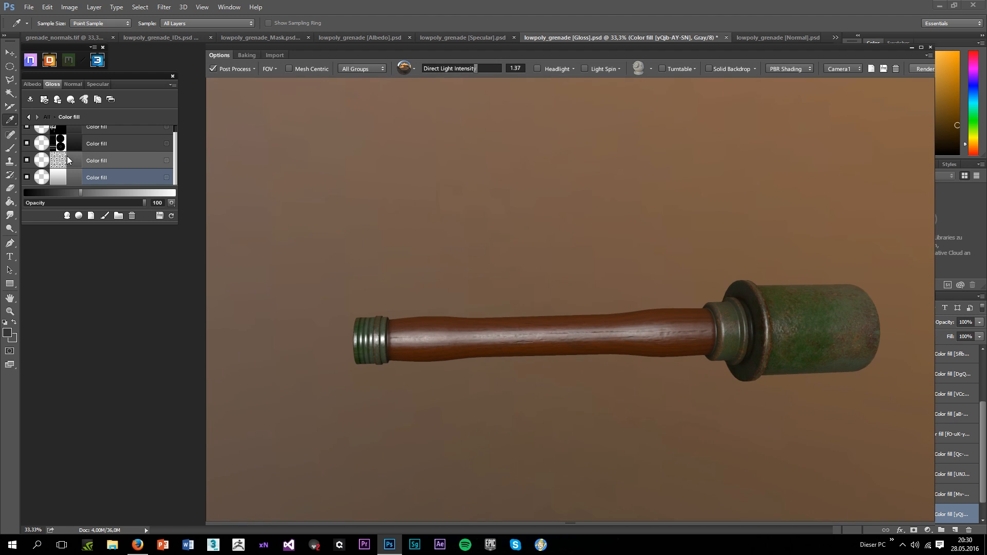
# Create a new fill above the topmost fill in the handle's albedo group
pyautogui.click(32, 87)
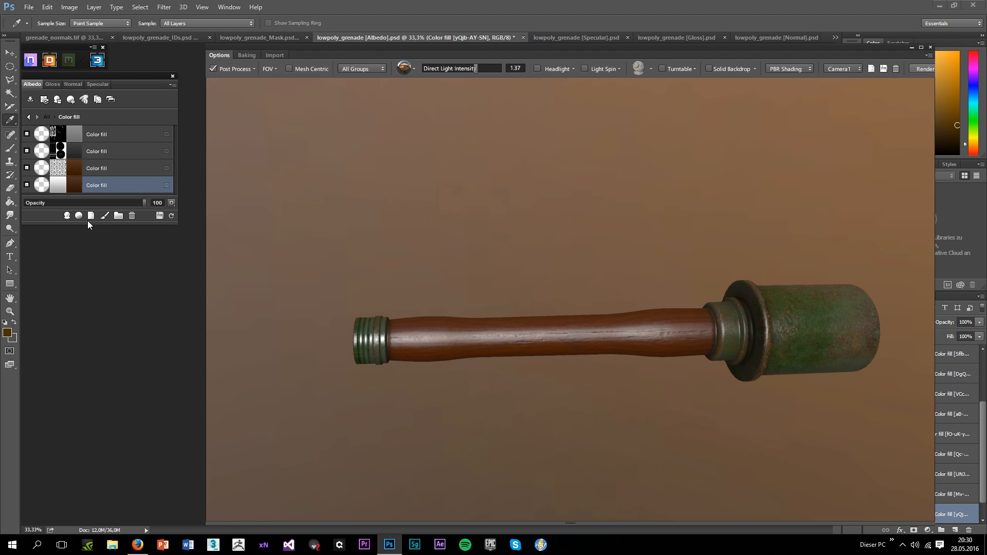
pyautogui.click(88, 138)
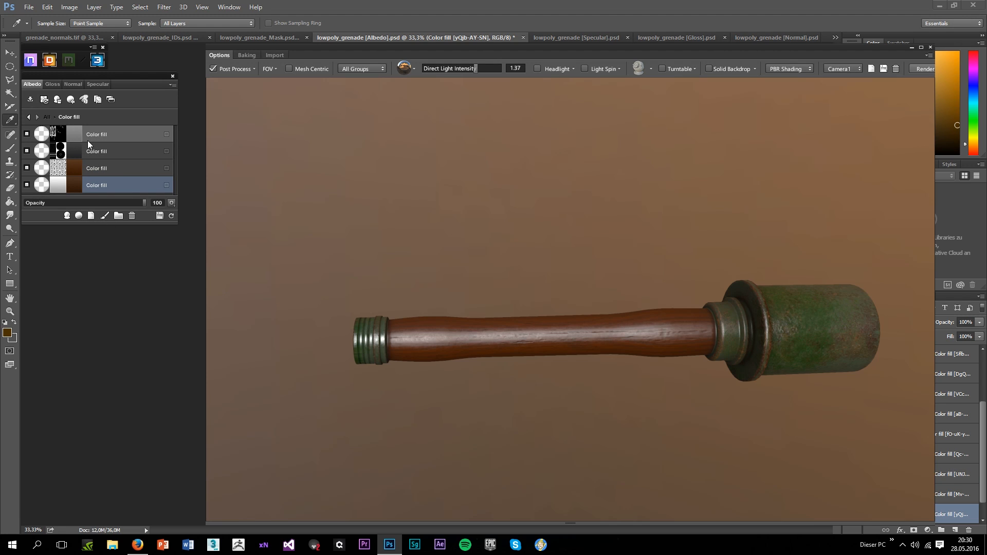
pyautogui.click(91, 215)
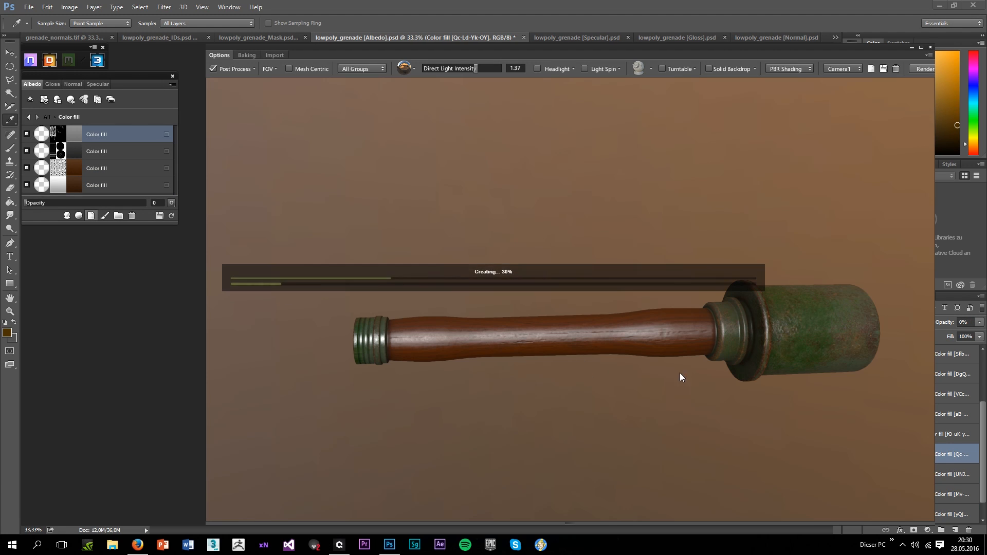
pyautogui.click(112, 545)
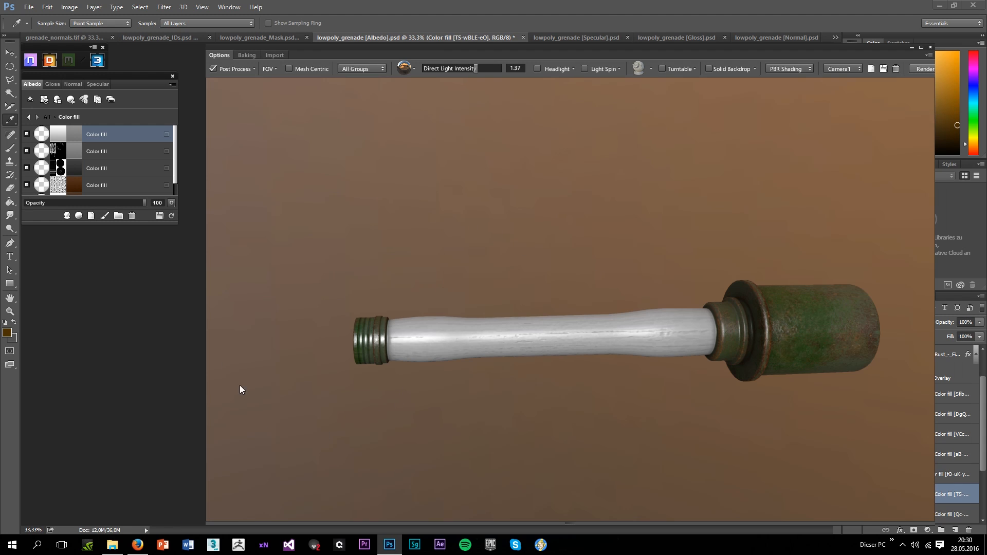
# Set the new handle fill's color to 212121
pyautogui.click(70, 138)
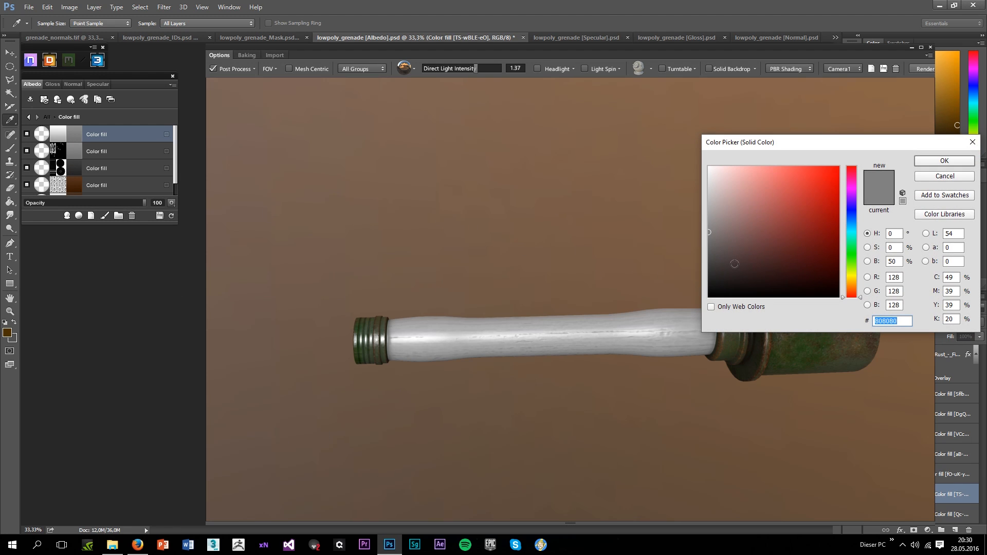
pyautogui.write('212121')
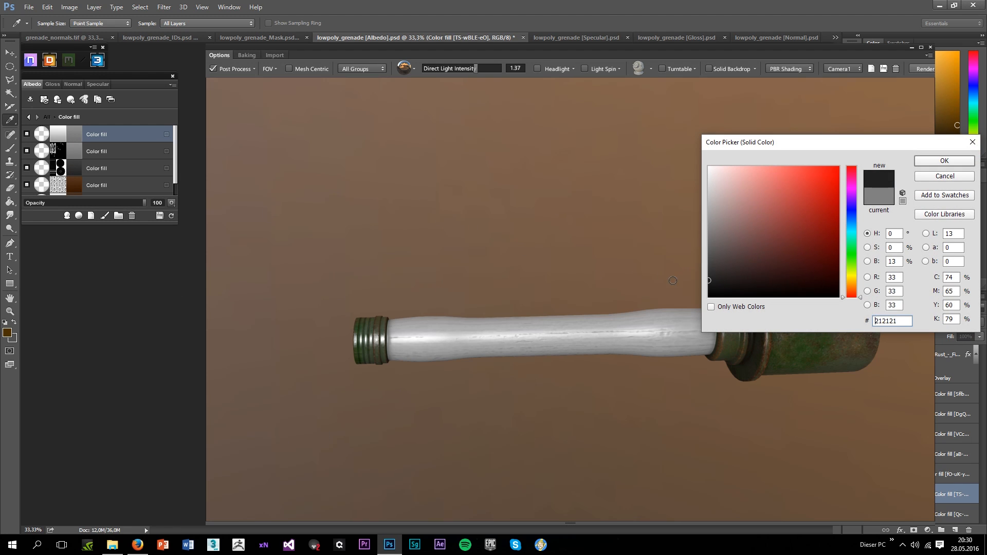
pyautogui.click(944, 160)
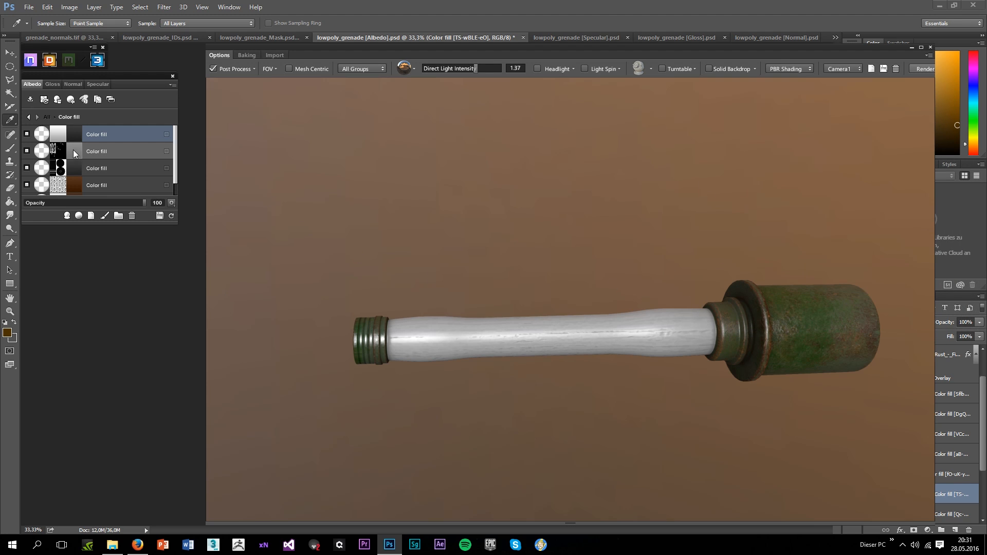
# Apply the Black mask preset to the new handle fill and set its color to 000000
pyautogui.click(505, 313)
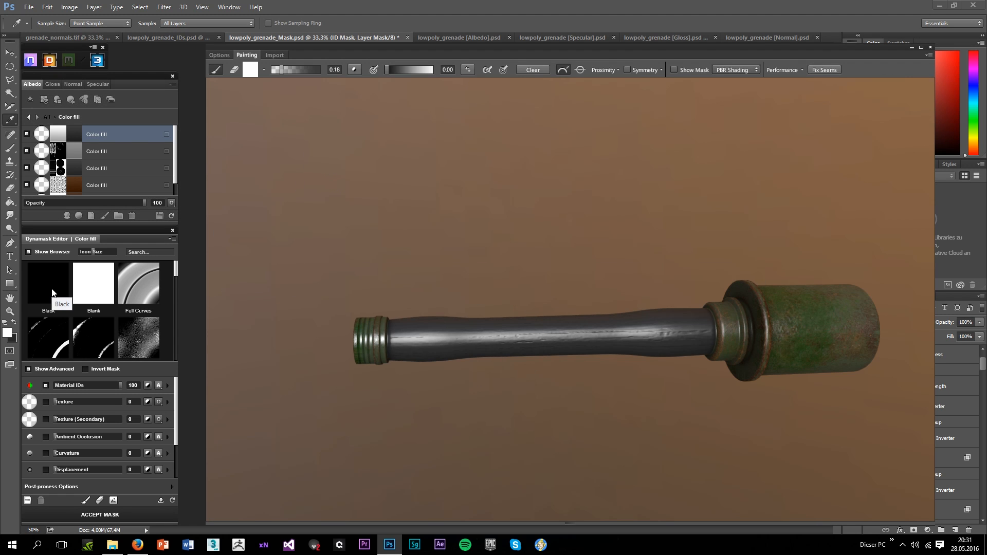
pyautogui.click(52, 292)
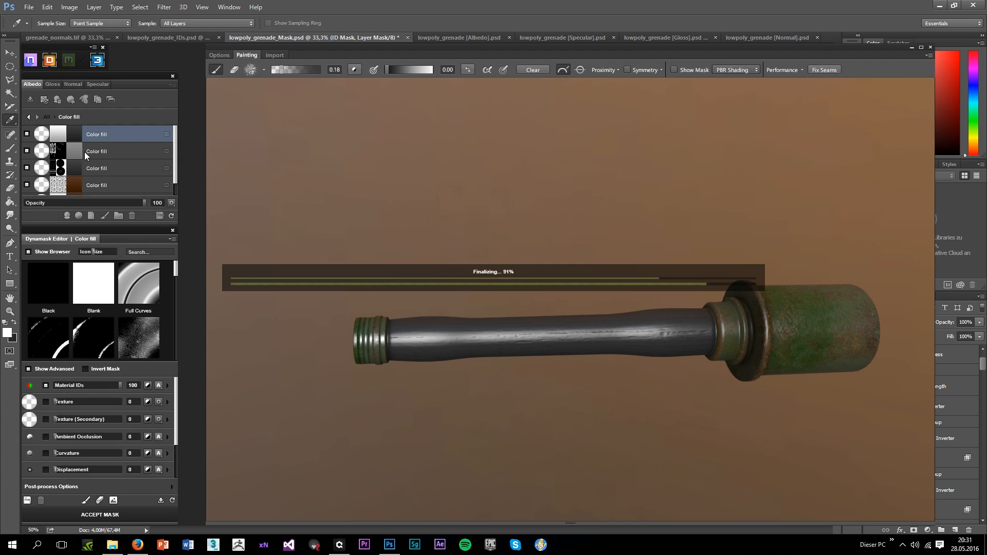
pyautogui.click(75, 135)
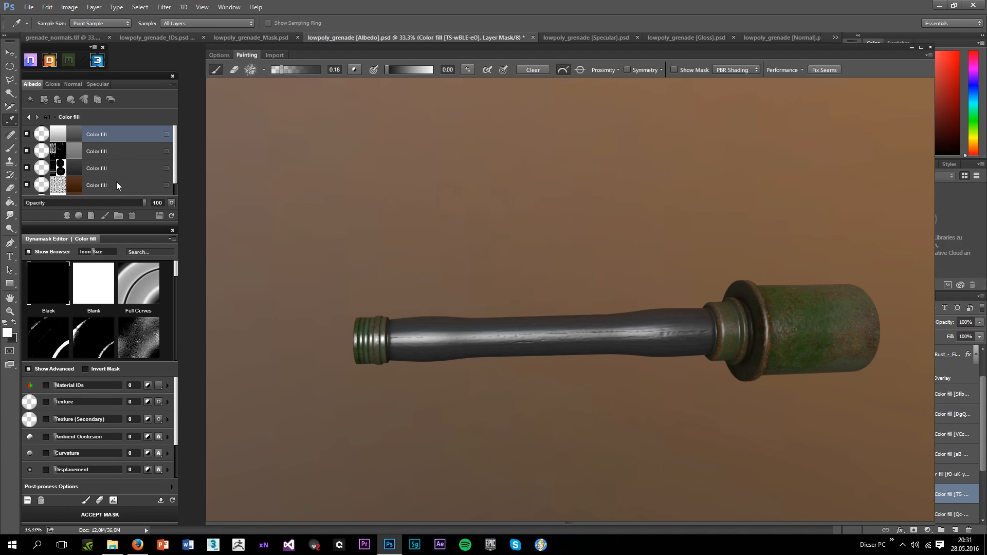
pyautogui.click(709, 293)
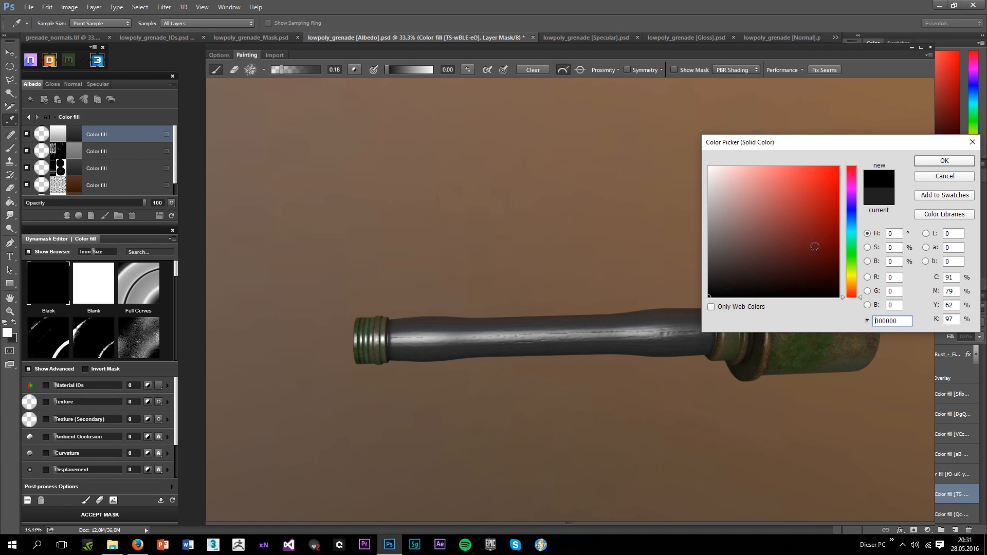
pyautogui.click(948, 161)
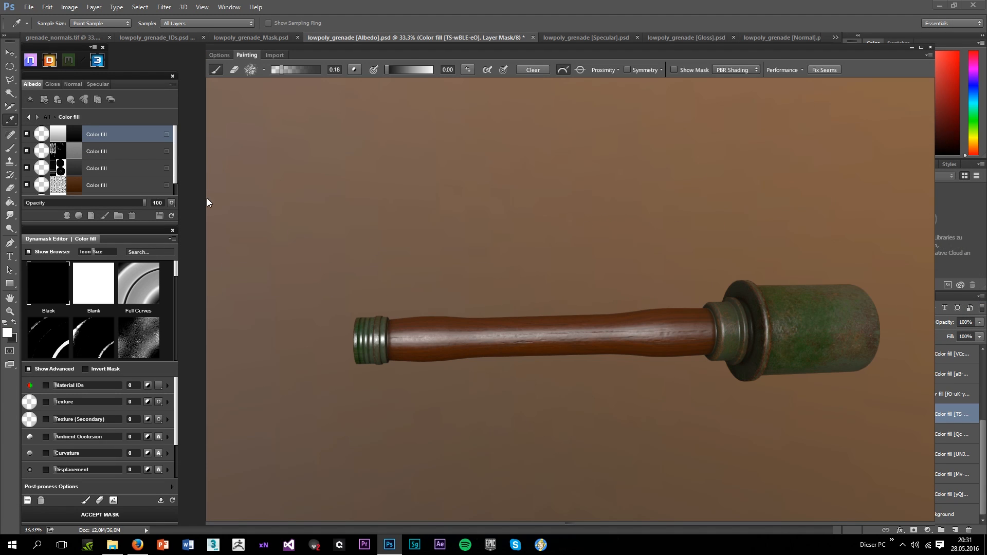
# Choose a splotchy tip from the Grunge brushes and switch the mask painting value to 1.00
pyautogui.click(246, 72)
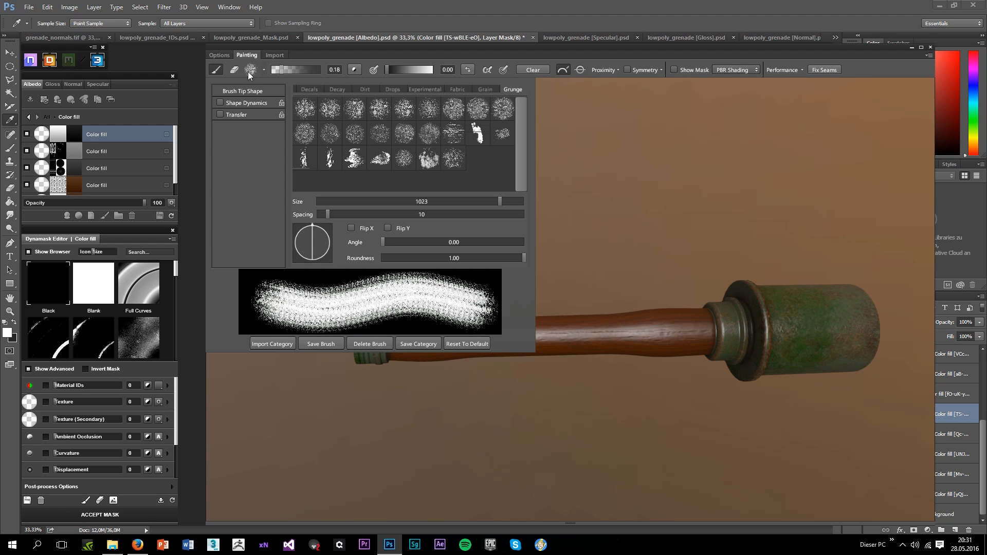
pyautogui.click(311, 89)
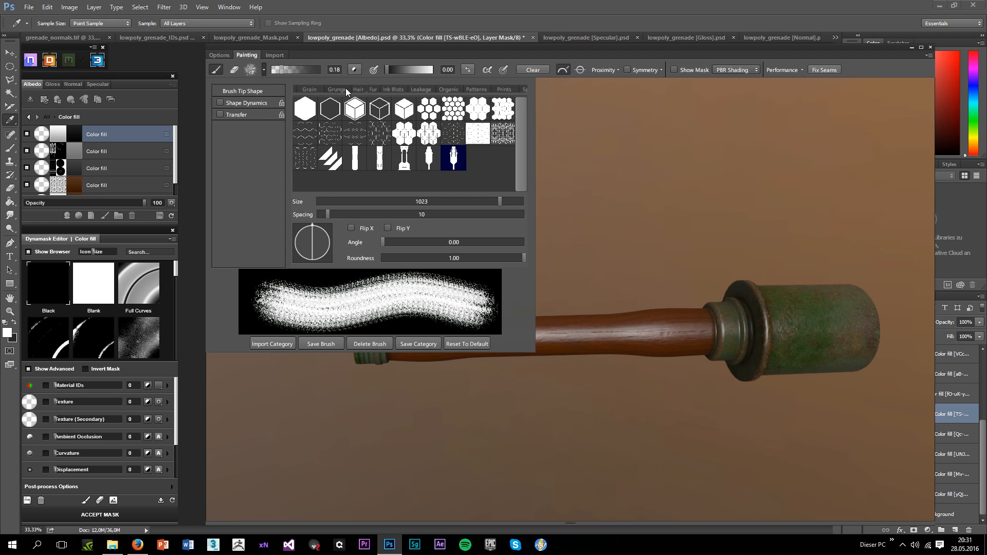
pyautogui.click(346, 88)
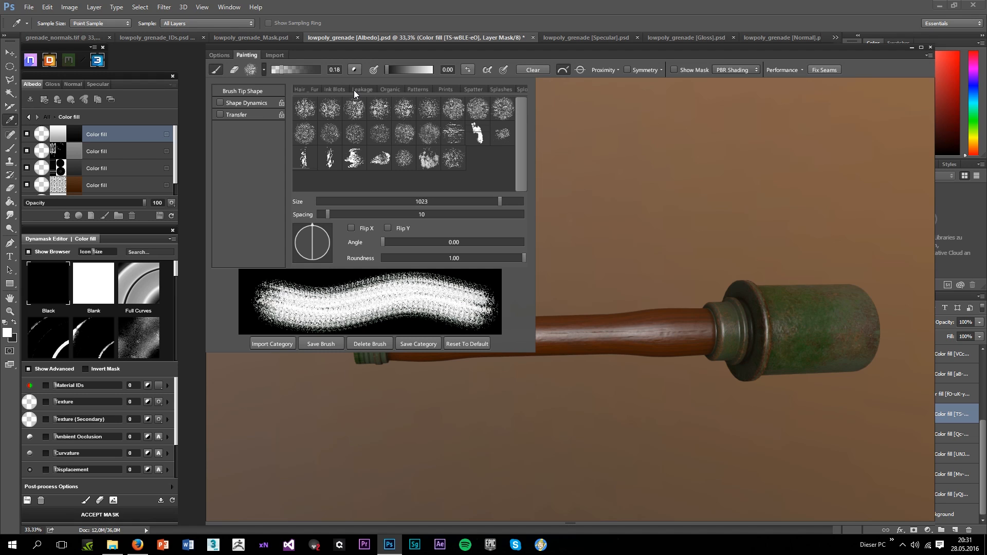
pyautogui.click(364, 166)
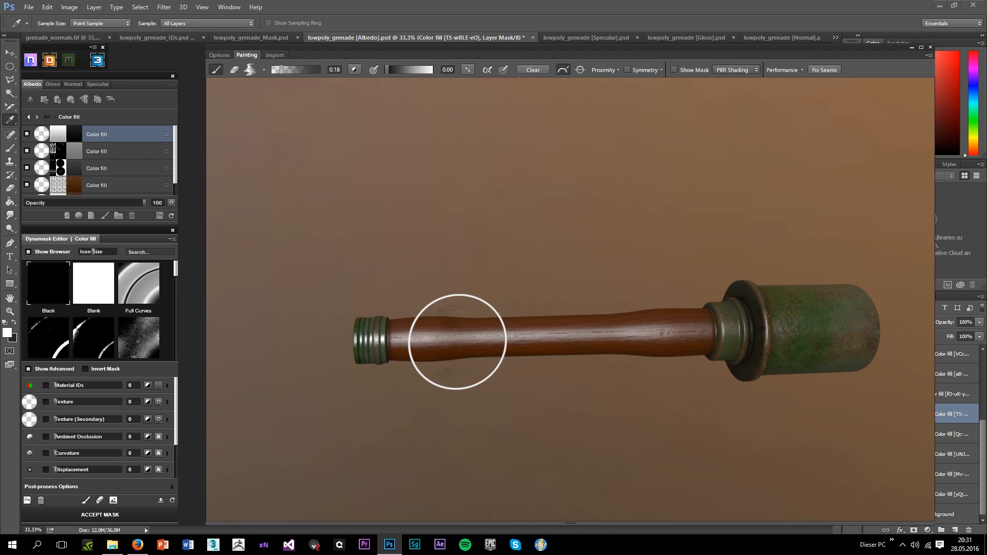
pyautogui.scroll(3, 397, 364)
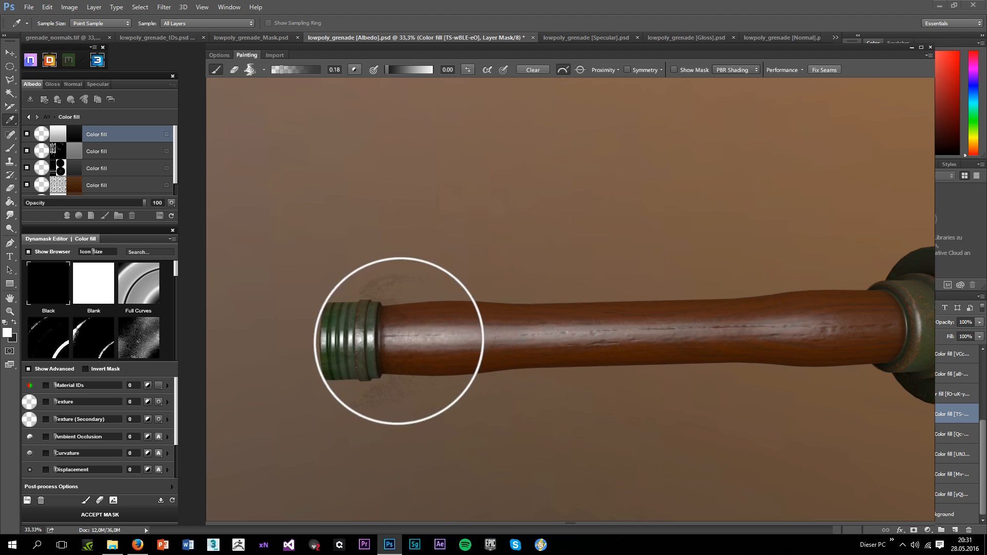
pyautogui.click(468, 70)
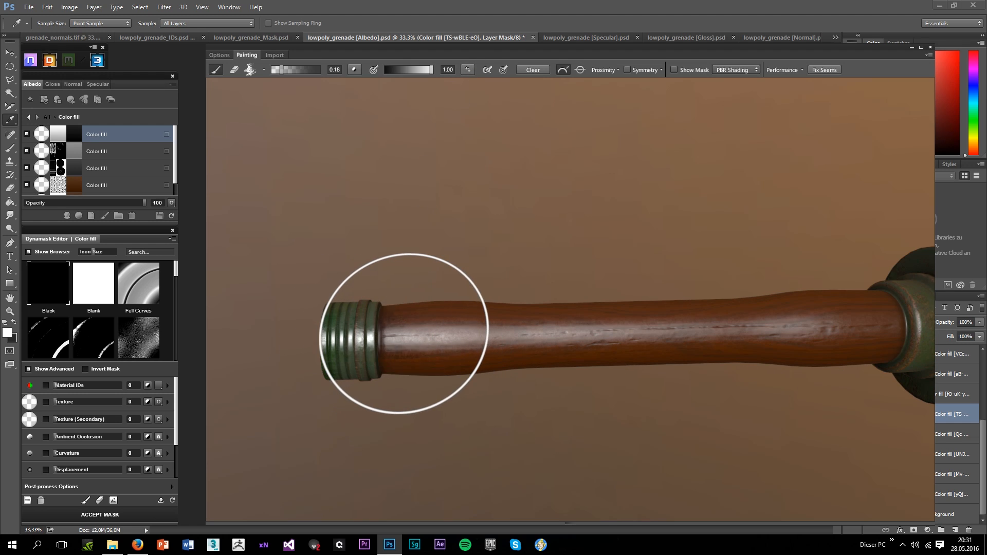
# Paint dark grime into the mask where the wooden handle meets the ribbed end cap
pyautogui.click(397, 334)
pyautogui.click(396, 341)
pyautogui.moveTo(403, 358)
pyautogui.mouseDown()
pyautogui.moveTo(377, 391)
pyautogui.moveTo(404, 355)
pyautogui.moveTo(392, 365)
pyautogui.moveTo(399, 436)
pyautogui.moveTo(371, 335)
pyautogui.mouseUp()
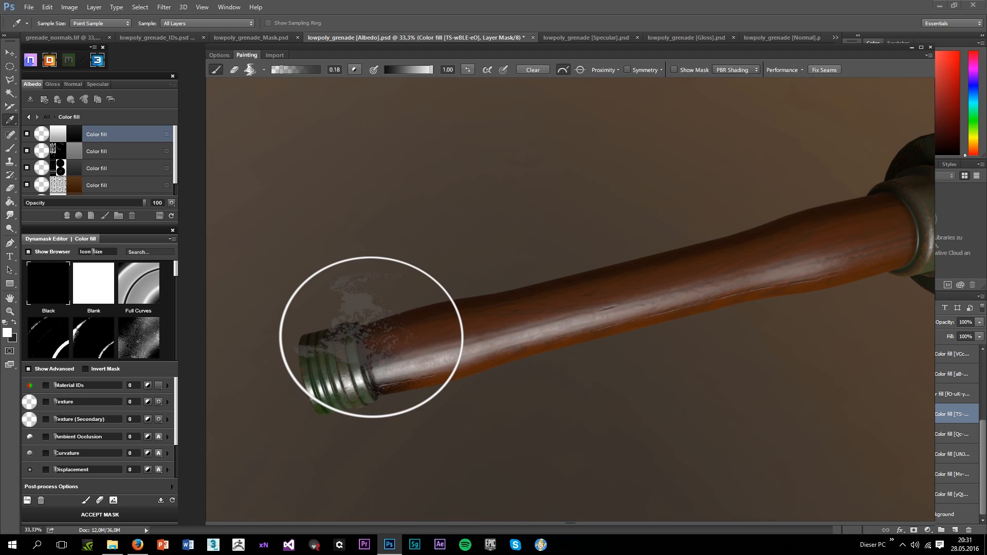
# Lower the grime fill's gloss value to dark gray and check the shine near the end cap
pyautogui.click(53, 83)
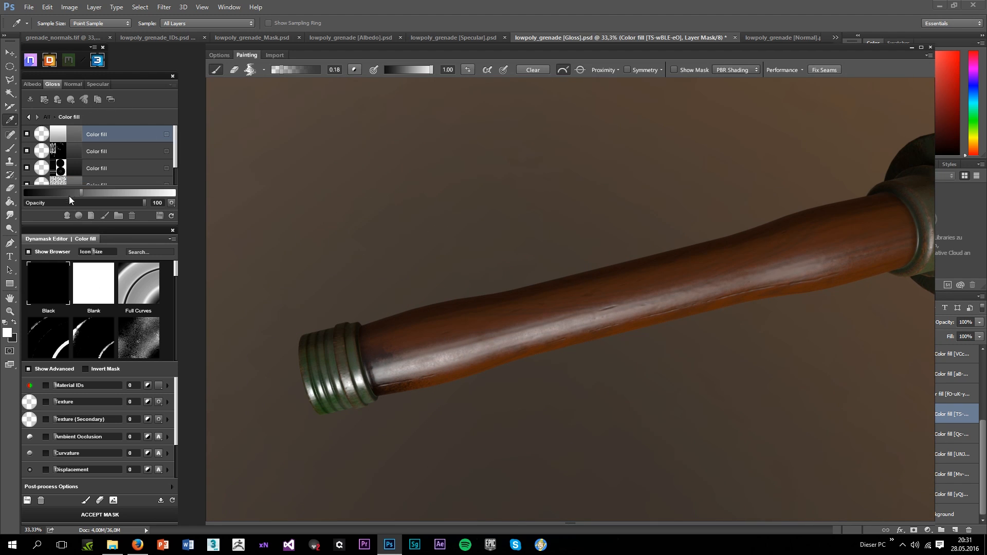
pyautogui.moveTo(83, 195); pyautogui.dragTo(46, 195)
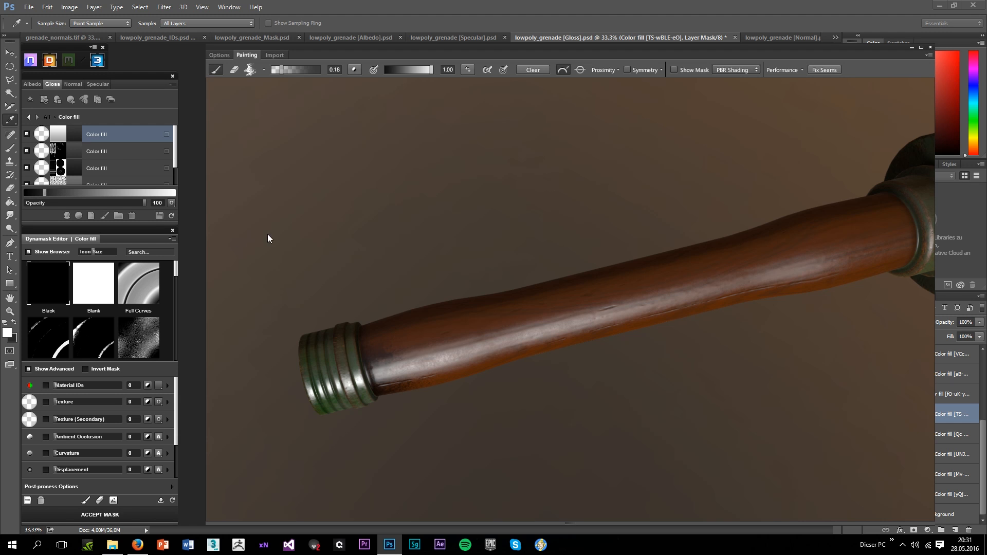
pyautogui.moveTo(340, 300); pyautogui.dragTo(329, 242)
pyautogui.scroll(3, 385, 338)
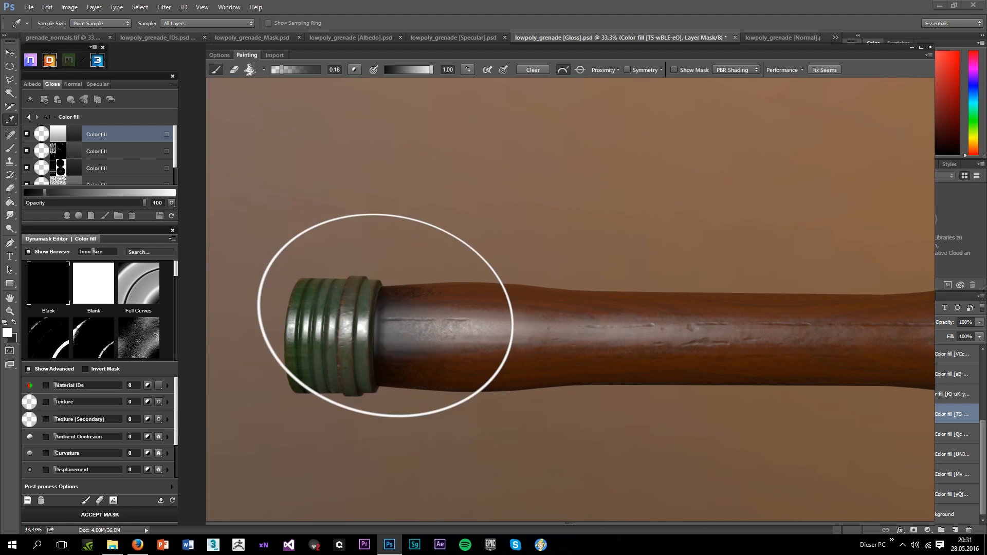
# Paint grime on the shaded far side of the handle next to the end cap
pyautogui.moveTo(363, 337)
pyautogui.mouseDown()
pyautogui.moveTo(420, 384)
pyautogui.moveTo(430, 474)
pyautogui.moveTo(589, 415)
pyautogui.moveTo(594, 344)
pyautogui.moveTo(645, 387)
pyautogui.moveTo(644, 326)
pyautogui.moveTo(646, 335)
pyautogui.mouseUp()
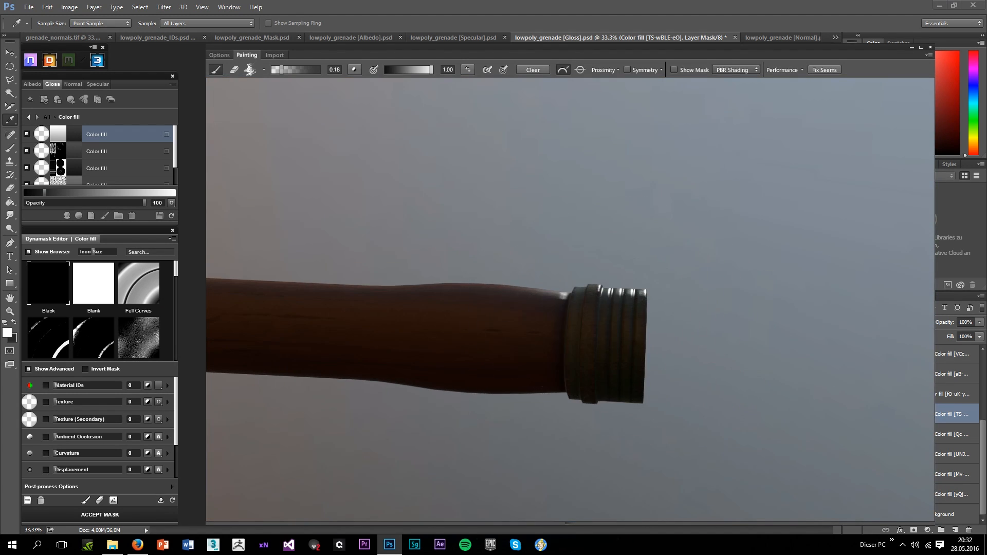
pyautogui.moveTo(548, 334); pyautogui.dragTo(579, 278)
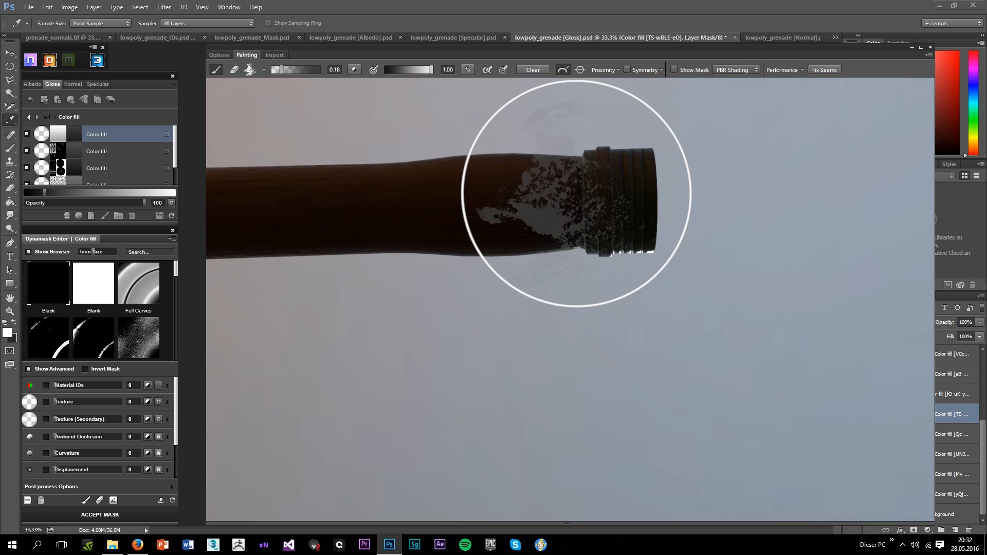
pyautogui.scroll(-2, 603, 198)
pyautogui.moveTo(602, 197)
pyautogui.mouseDown()
pyautogui.moveTo(593, 302)
pyautogui.moveTo(481, 208)
pyautogui.mouseUp()
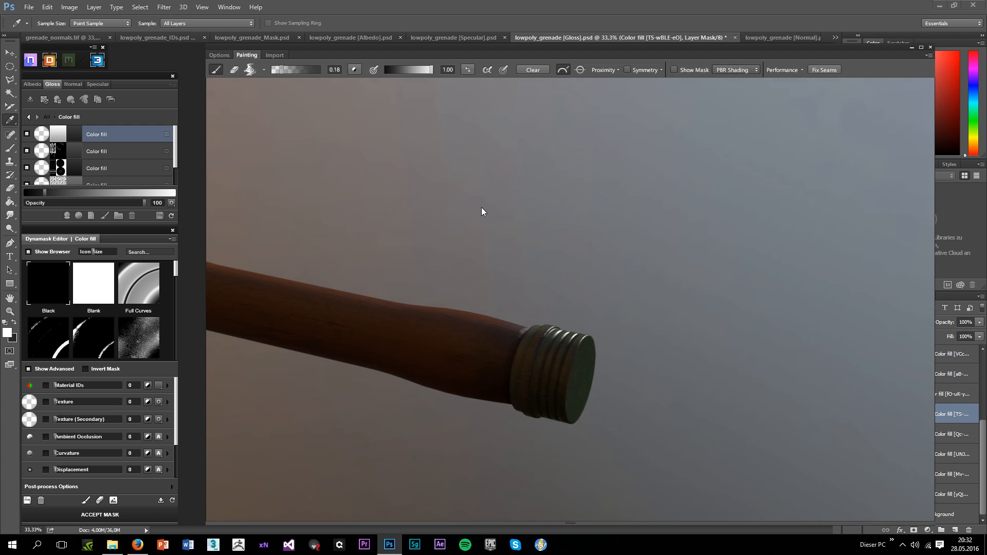
# Enable the preview's headlight and build up the grime around the handle beside the end cap
pyautogui.click(219, 55)
pyautogui.moveTo(554, 206)
pyautogui.mouseDown()
pyautogui.moveTo(610, 278)
pyautogui.moveTo(583, 199)
pyautogui.moveTo(591, 262)
pyautogui.moveTo(624, 256)
pyautogui.mouseUp()
pyautogui.moveTo(587, 295); pyautogui.dragTo(674, 346)
pyautogui.scroll(5, 397, 242)
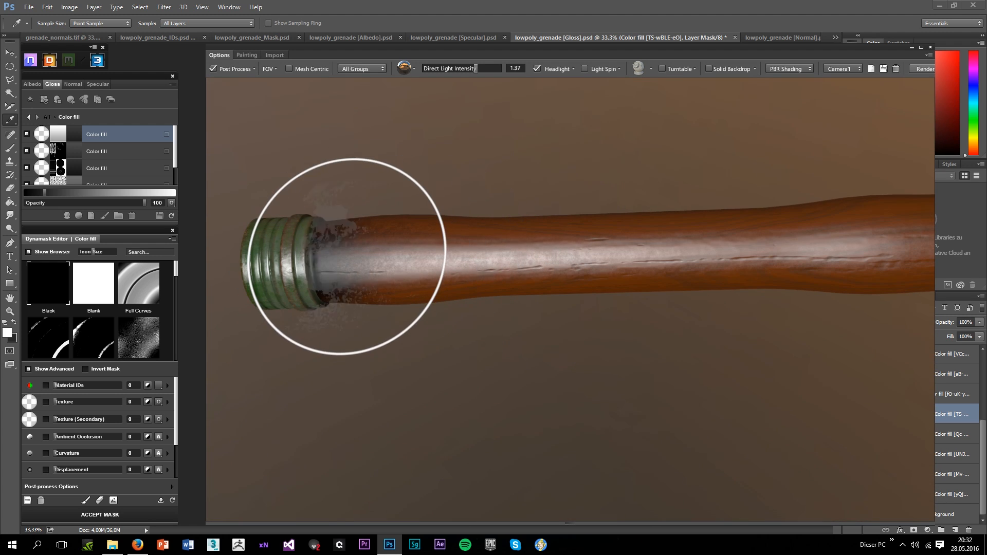
pyautogui.moveTo(342, 287)
pyautogui.mouseDown()
pyautogui.moveTo(370, 348)
pyautogui.moveTo(307, 323)
pyautogui.moveTo(370, 264)
pyautogui.moveTo(390, 293)
pyautogui.mouseUp()
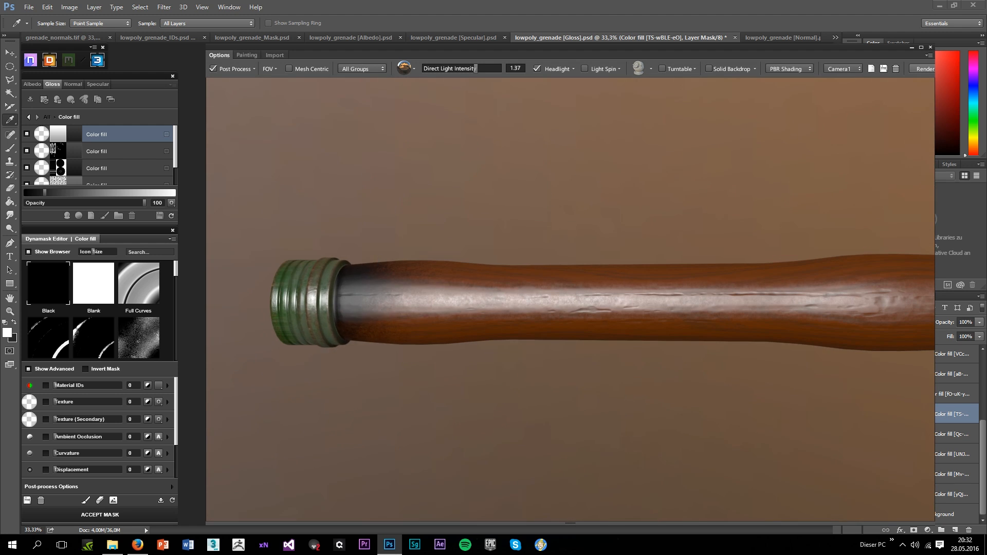
pyautogui.moveTo(367, 341); pyautogui.dragTo(372, 313)
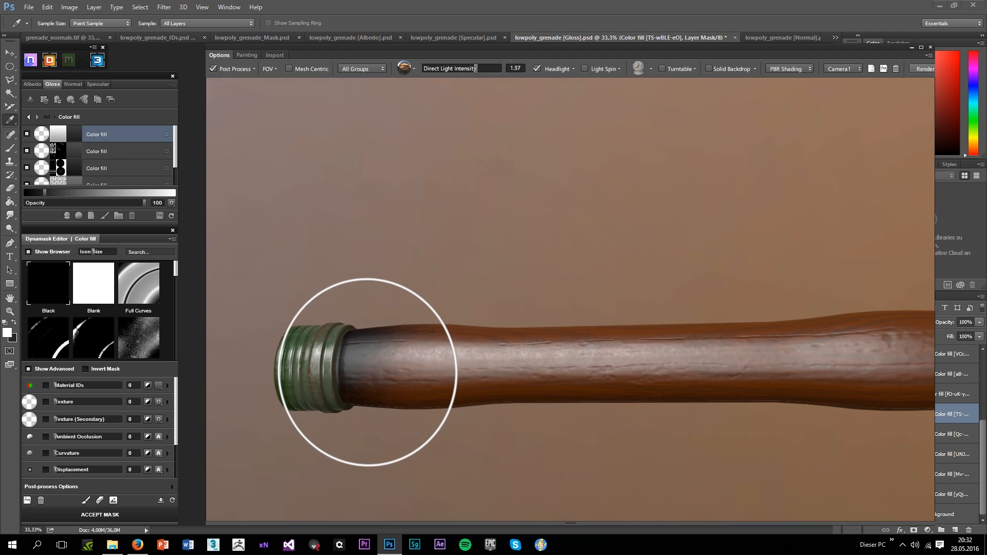
# Paint matching grime on the handle's other end, where it meets the collar of the green head
pyautogui.moveTo(400, 440)
pyautogui.mouseDown()
pyautogui.moveTo(569, 363)
pyautogui.moveTo(514, 439)
pyautogui.moveTo(523, 368)
pyautogui.moveTo(695, 361)
pyautogui.mouseUp()
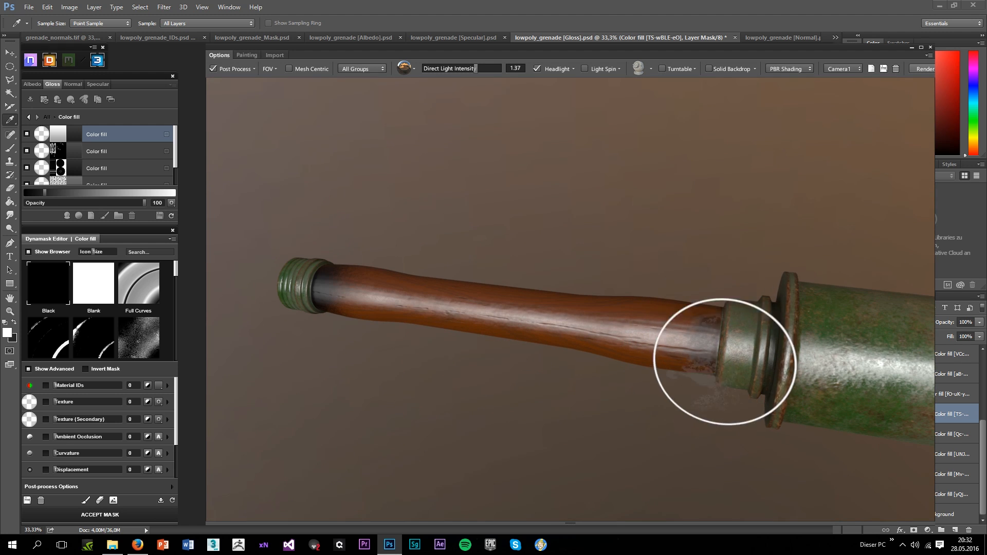
pyautogui.scroll(-3, 733, 333)
pyautogui.moveTo(720, 378); pyautogui.dragTo(720, 296)
pyautogui.scroll(3, 754, 413)
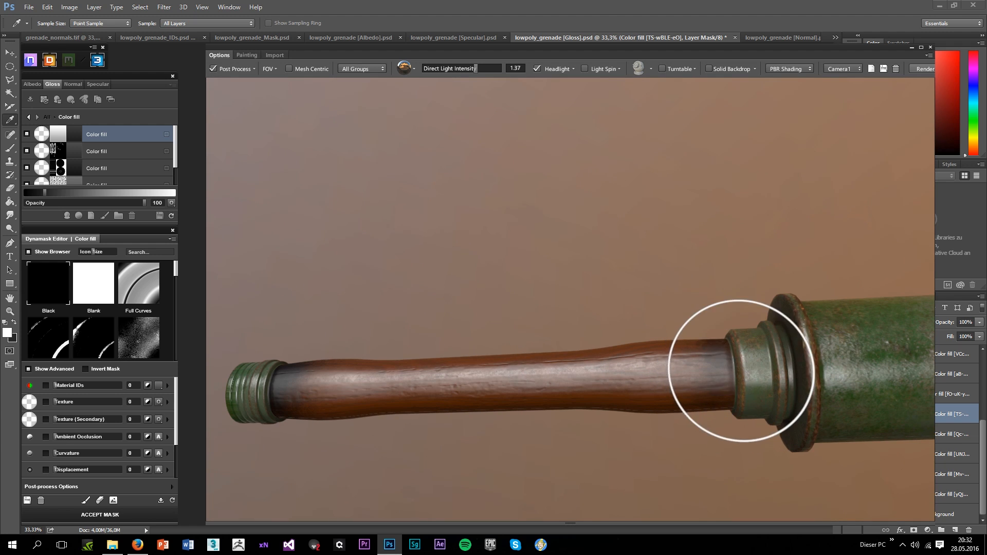
pyautogui.moveTo(743, 374); pyautogui.dragTo(725, 381)
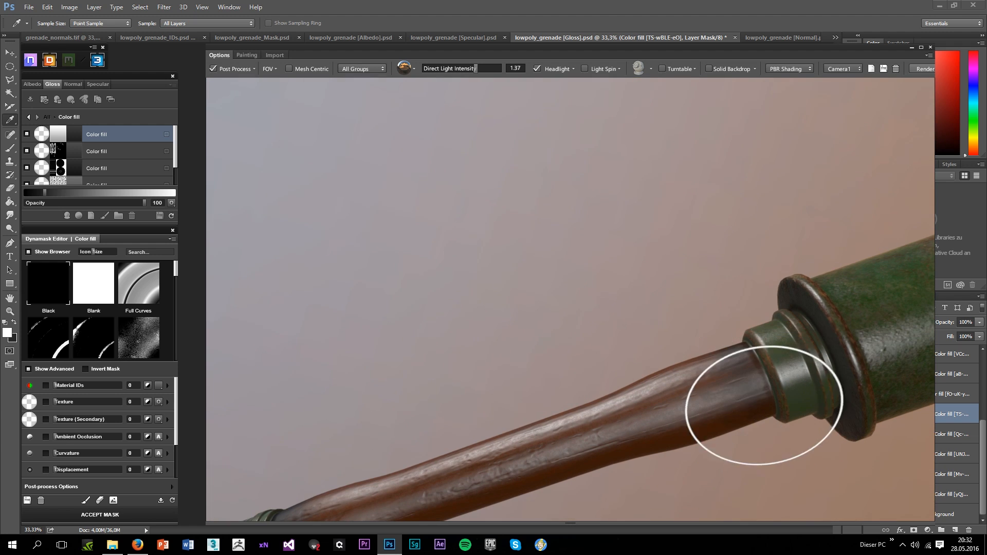
# Extend the grime around the back of the handle at the head's collar and inspect the whole grenade
pyautogui.scroll(-5, 764, 406)
pyautogui.moveTo(767, 293); pyautogui.dragTo(502, 431)
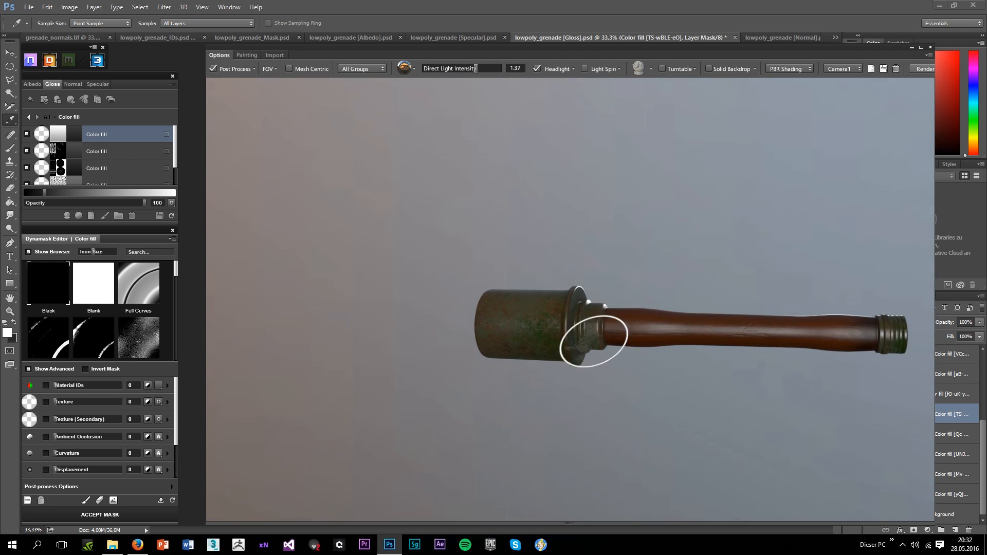
pyautogui.scroll(5, 594, 341)
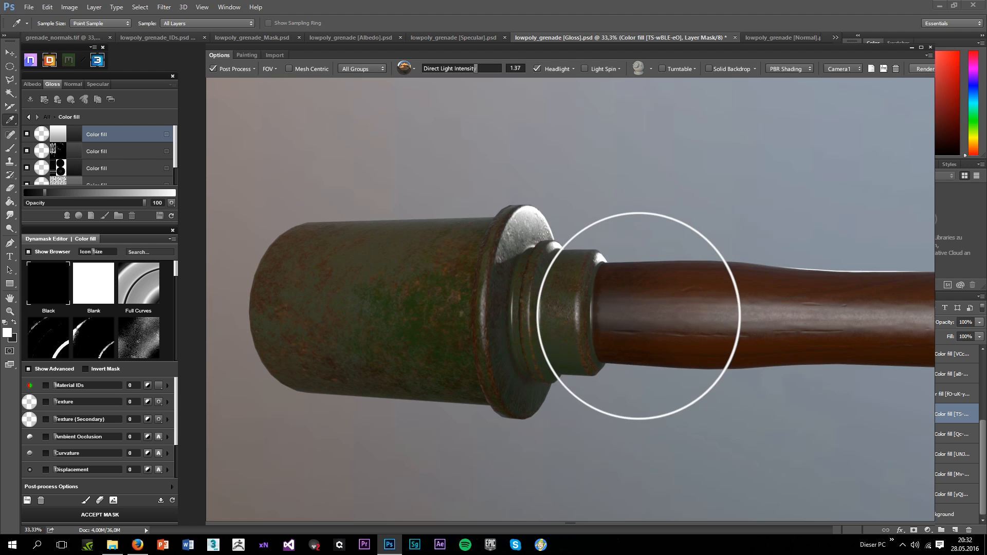
pyautogui.scroll(-3, 599, 313)
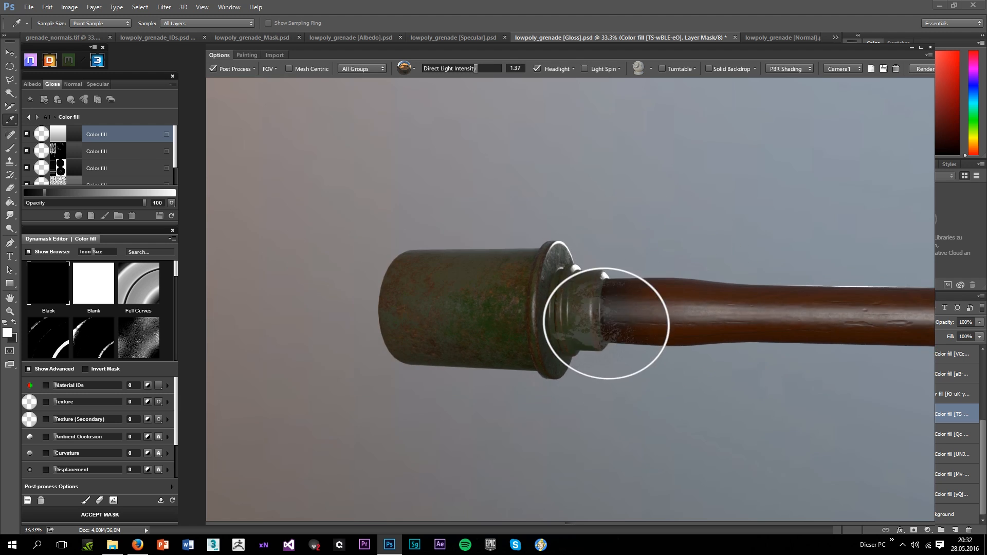
pyautogui.moveTo(600, 313); pyautogui.dragTo(631, 313)
pyautogui.scroll(-3, 638, 356)
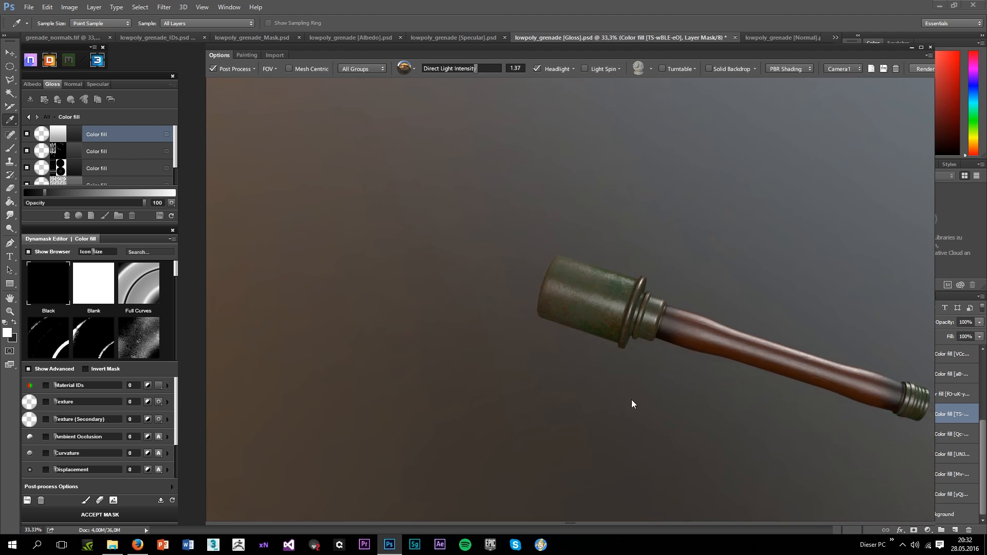
# Examine the grime at both ends of the wooden handle from several angles and distances
pyautogui.moveTo(631, 400); pyautogui.dragTo(701, 326)
pyautogui.scroll(4, 725, 293)
pyautogui.moveTo(628, 317); pyautogui.dragTo(708, 284)
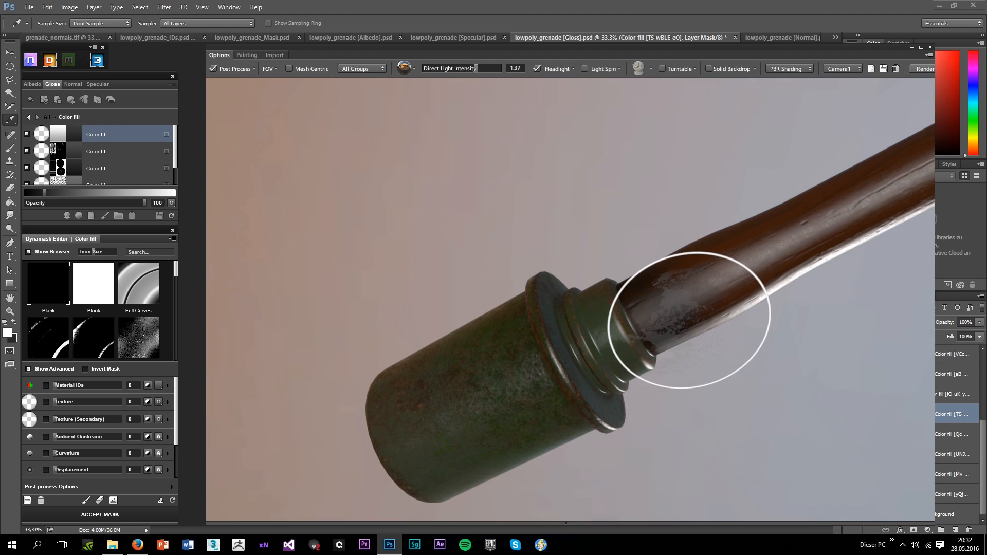
pyautogui.scroll(-3, 642, 304)
pyautogui.moveTo(654, 303); pyautogui.dragTo(462, 368)
pyautogui.scroll(3, 784, 312)
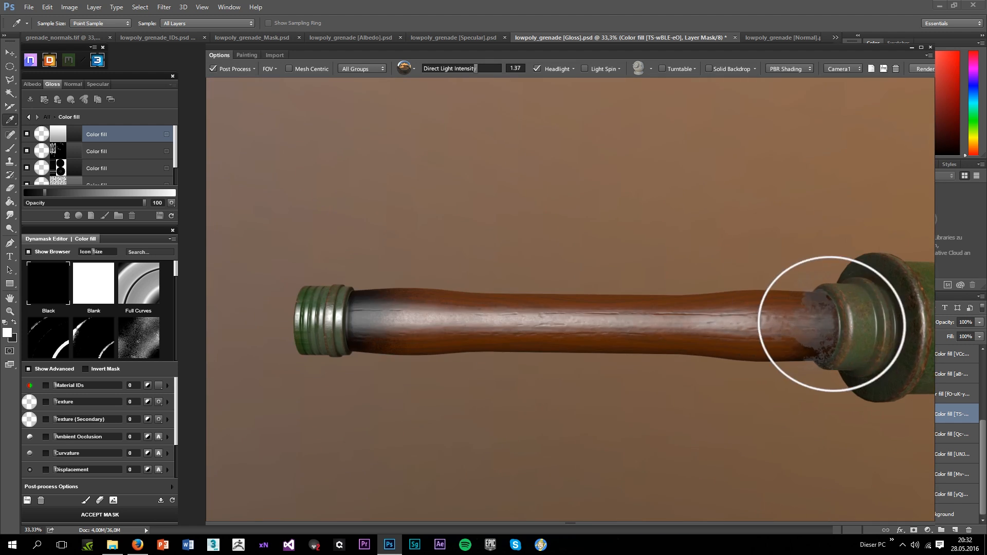
pyautogui.moveTo(234, 395)
pyautogui.mouseDown()
pyautogui.moveTo(403, 341)
pyautogui.moveTo(335, 348)
pyautogui.mouseUp()
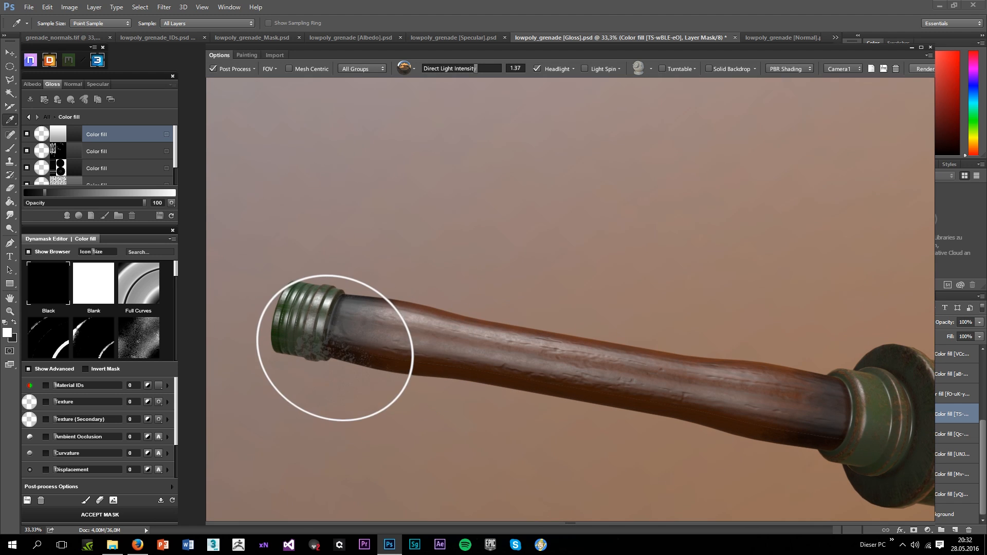
pyautogui.moveTo(407, 292); pyautogui.dragTo(431, 356)
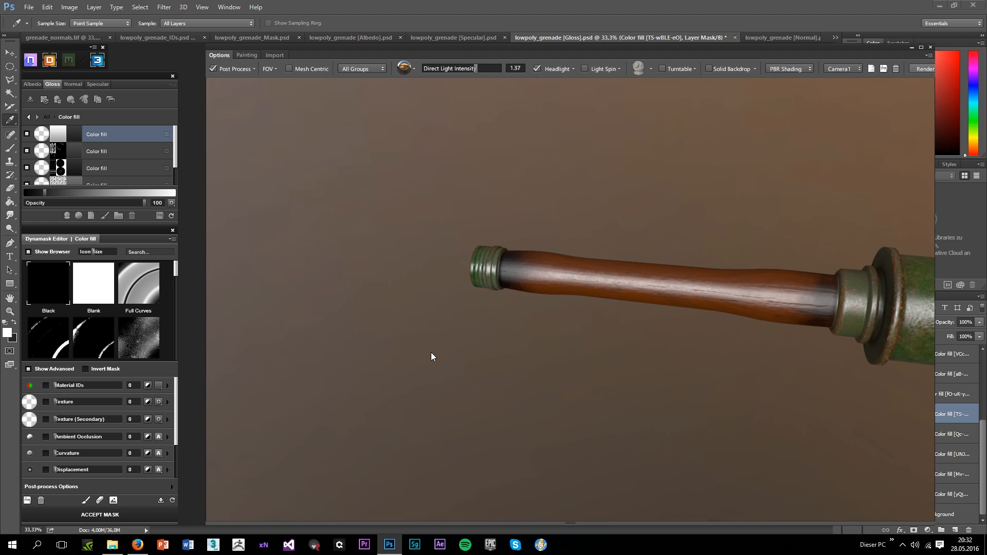
# Lower the albedo opacity of the handle's black grime fill to 57%
pyautogui.click(30, 85)
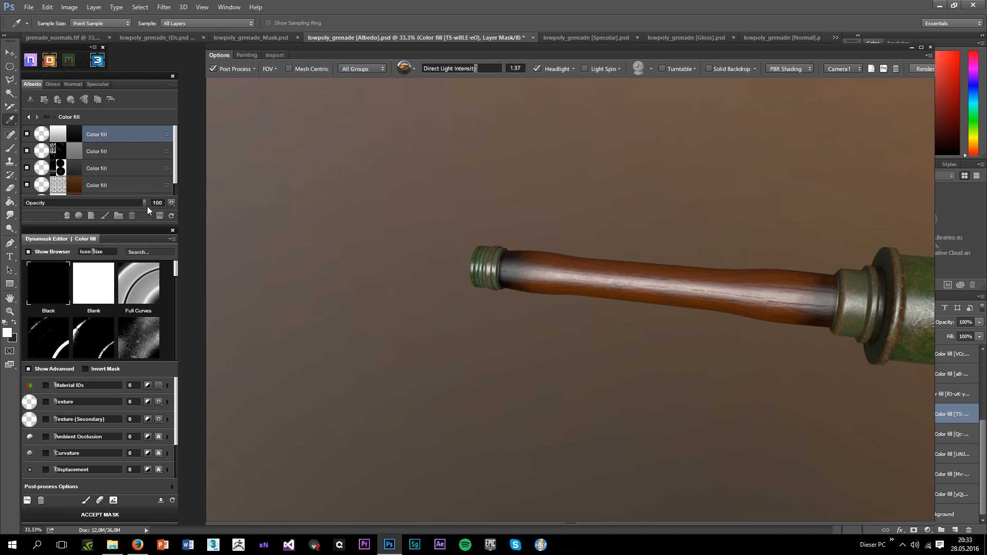
pyautogui.moveTo(145, 204); pyautogui.dragTo(128, 203)
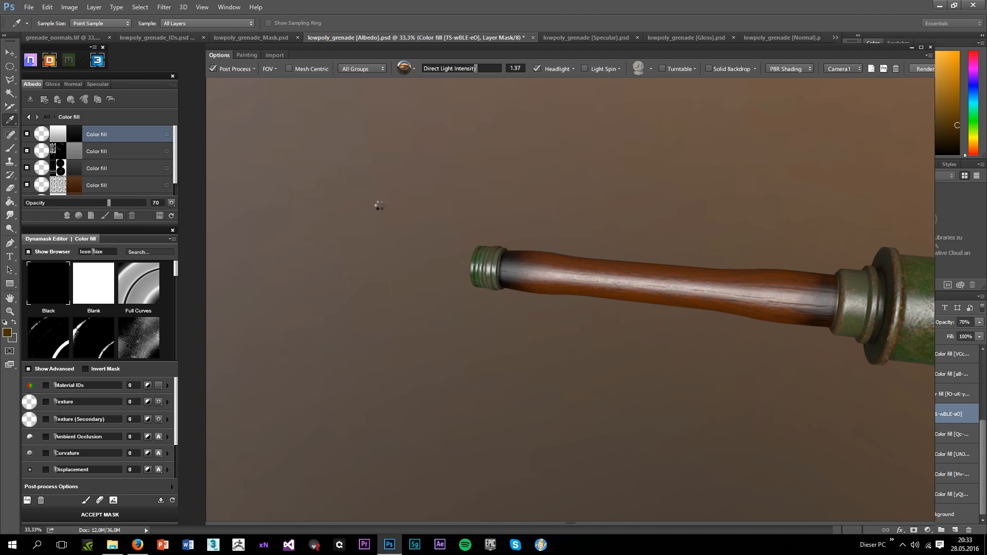
pyautogui.moveTo(381, 202); pyautogui.dragTo(178, 324)
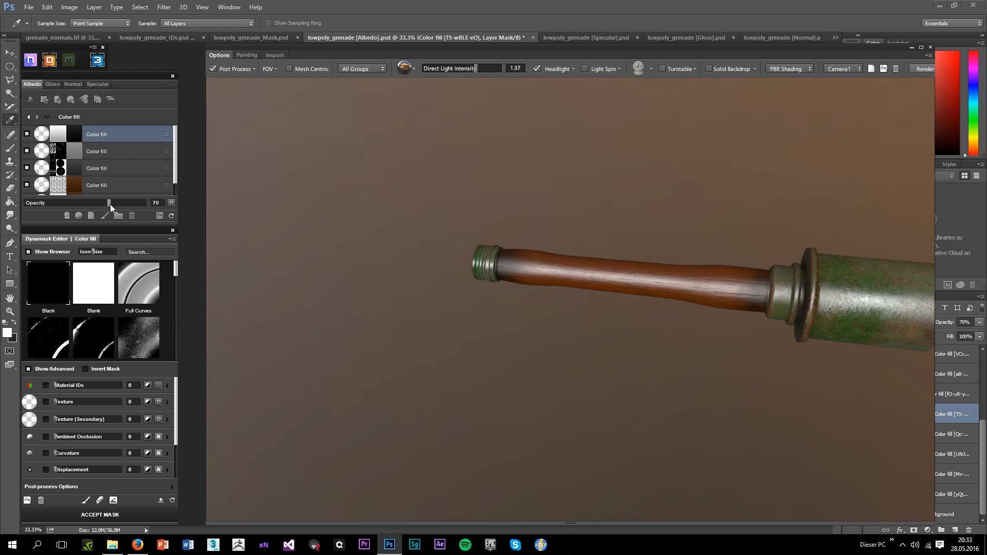
pyautogui.click(592, 323)
pyautogui.scroll(5, 764, 293)
pyautogui.moveTo(807, 260); pyautogui.dragTo(776, 265)
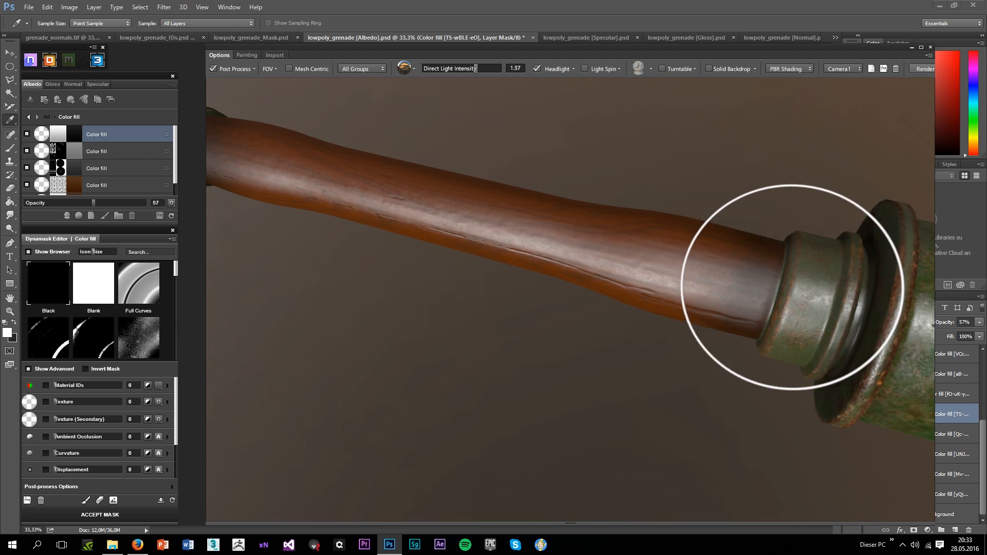
# Examine the softened grime around the handle on all sides, both close up and with the whole grenade in view
pyautogui.scroll(-3, 755, 353)
pyautogui.moveTo(755, 353); pyautogui.dragTo(772, 223)
pyautogui.scroll(-5, 714, 265)
pyautogui.moveTo(715, 264)
pyautogui.mouseDown()
pyautogui.moveTo(711, 447)
pyautogui.moveTo(675, 492)
pyautogui.moveTo(665, 326)
pyautogui.mouseUp()
pyautogui.scroll(5, 684, 291)
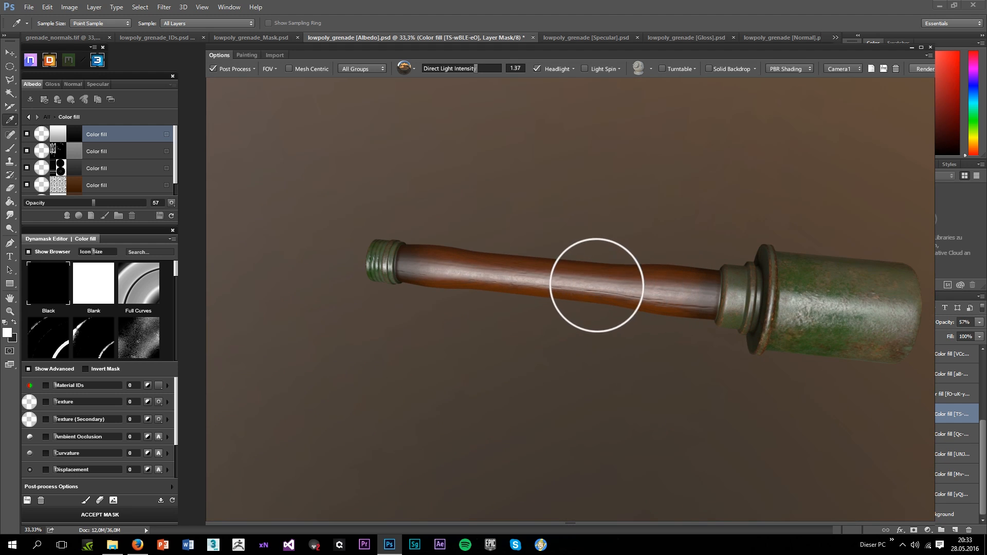
pyautogui.moveTo(586, 301)
pyautogui.mouseDown()
pyautogui.moveTo(651, 287)
pyautogui.moveTo(501, 388)
pyautogui.moveTo(528, 409)
pyautogui.moveTo(616, 304)
pyautogui.moveTo(626, 430)
pyautogui.mouseUp()
pyautogui.scroll(5, 626, 431)
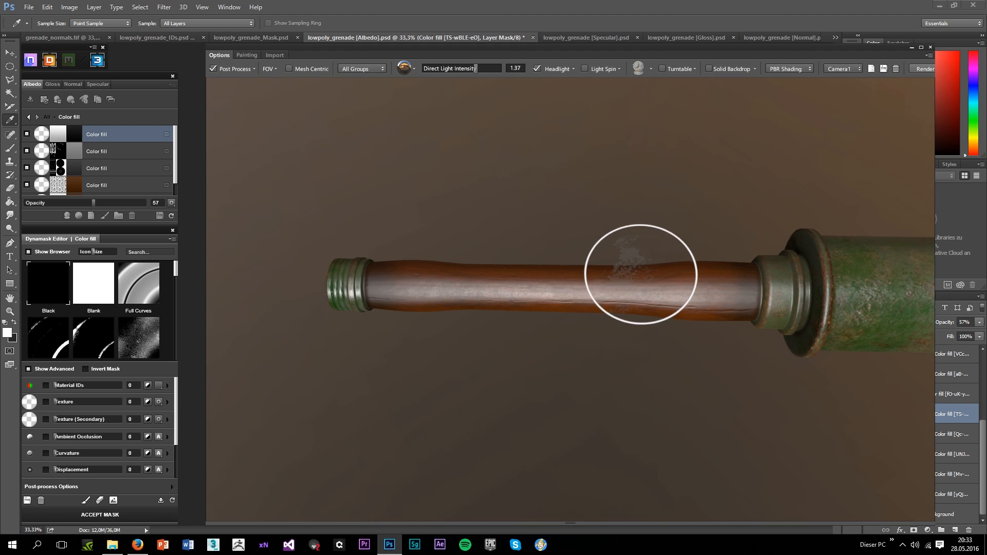
pyautogui.moveTo(552, 320); pyautogui.dragTo(457, 276)
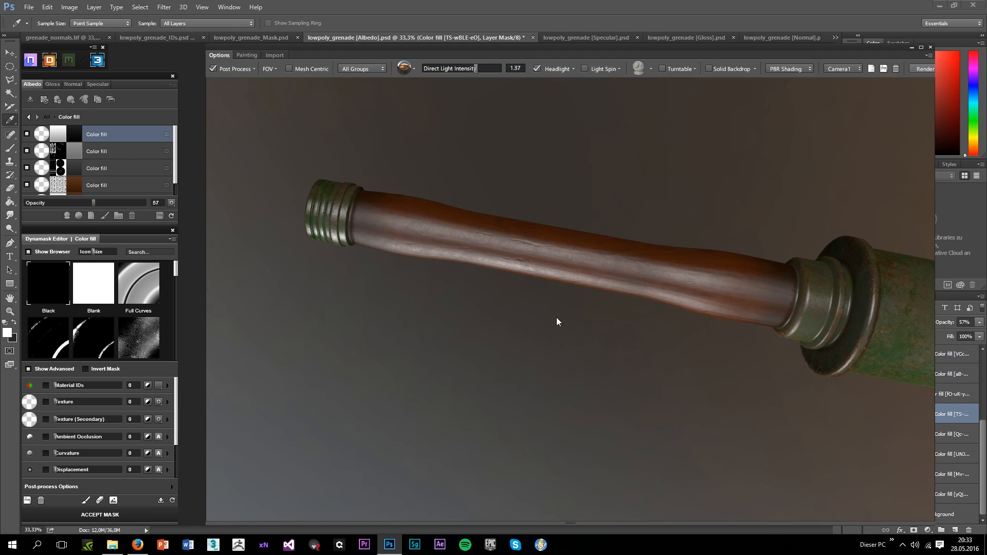
pyautogui.moveTo(556, 322)
pyautogui.mouseDown()
pyautogui.moveTo(743, 321)
pyautogui.moveTo(923, 251)
pyautogui.mouseUp()
pyautogui.scroll(3, 661, 381)
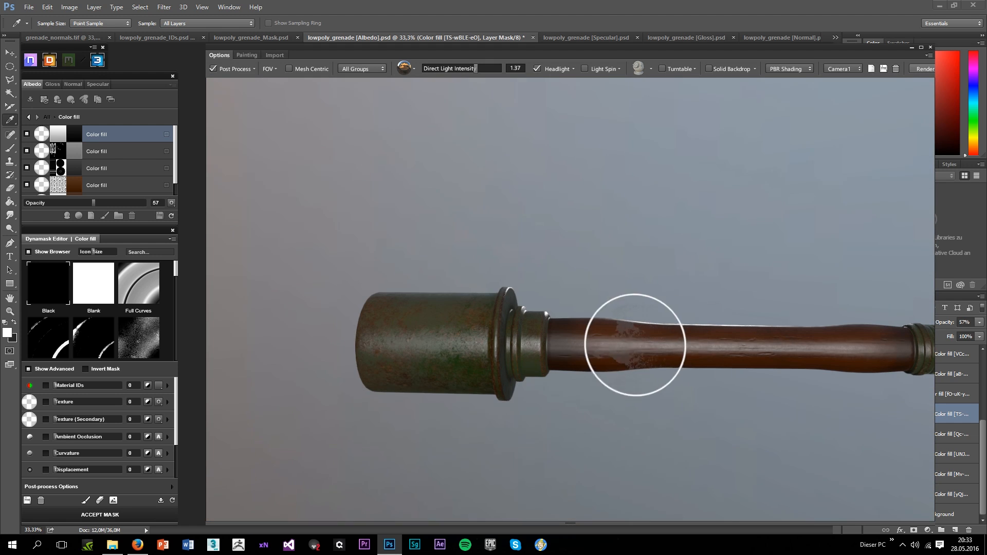
pyautogui.scroll(-3, 826, 331)
pyautogui.moveTo(826, 331); pyautogui.dragTo(785, 480)
pyautogui.scroll(3, 681, 375)
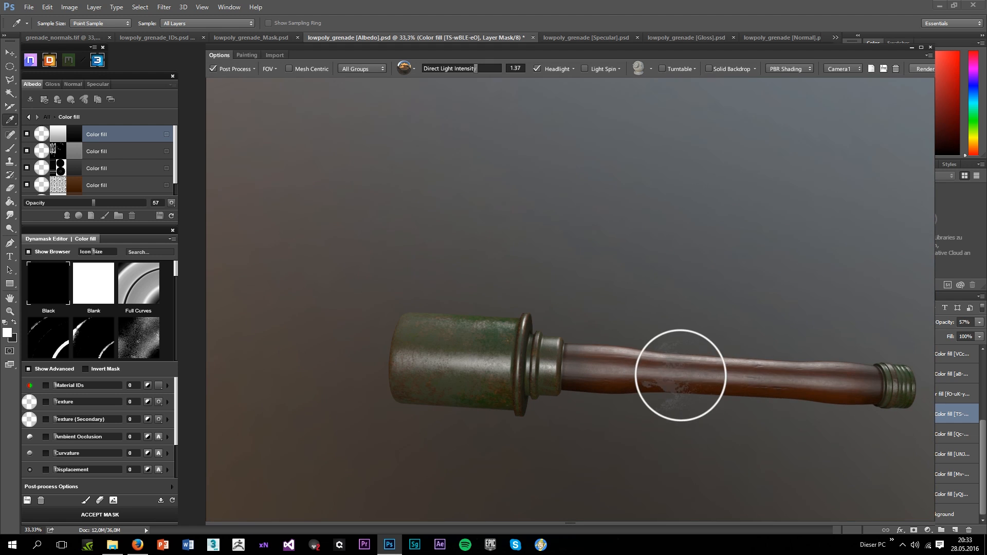
pyautogui.scroll(-3, 762, 383)
pyautogui.moveTo(762, 383); pyautogui.dragTo(541, 97)
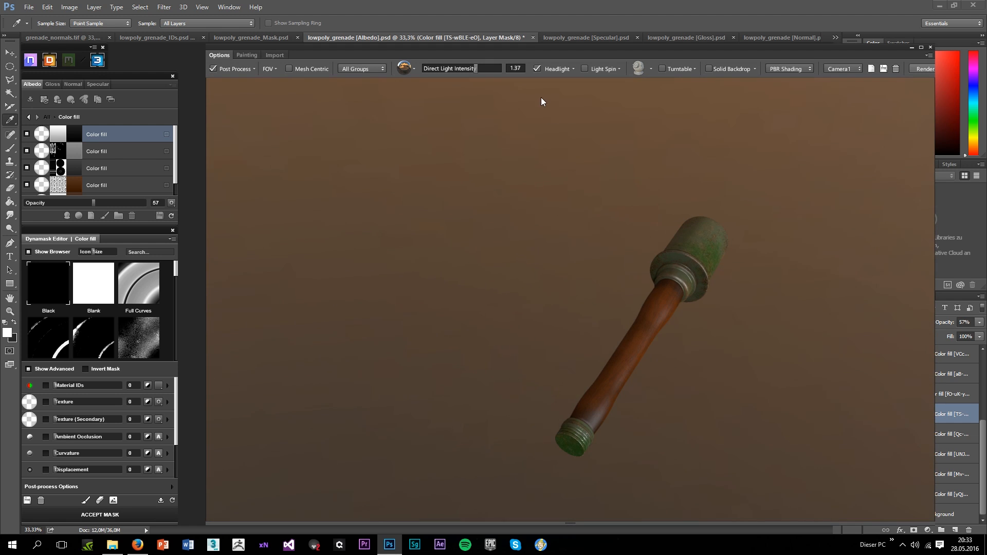
# Turn off the preview's headlight and check the handle's wood and grime in the ambient lighting
pyautogui.click(537, 69)
pyautogui.moveTo(621, 359); pyautogui.dragTo(506, 324)
pyautogui.scroll(3, 611, 331)
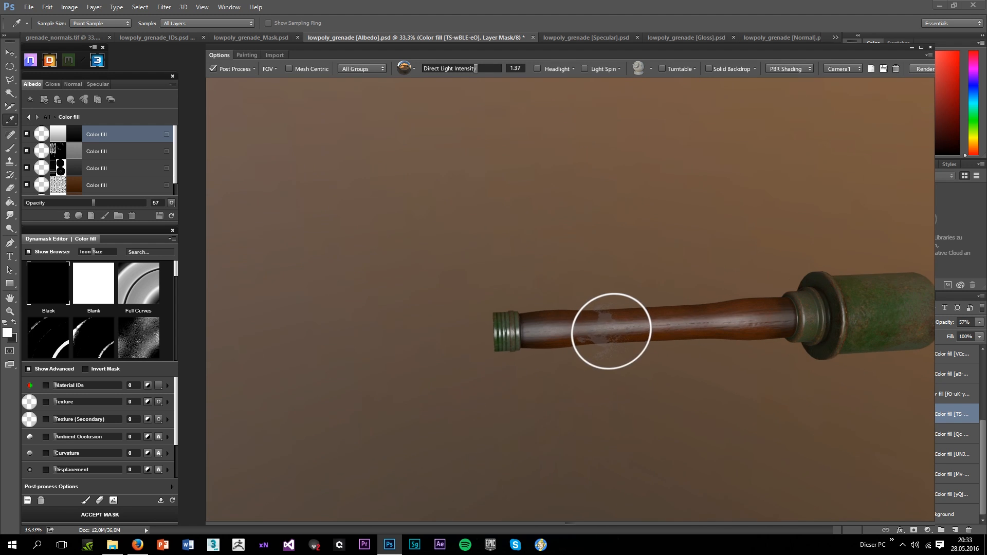
pyautogui.scroll(2, 586, 329)
pyautogui.scroll(-2, 684, 357)
pyautogui.moveTo(683, 357); pyautogui.dragTo(736, 349)
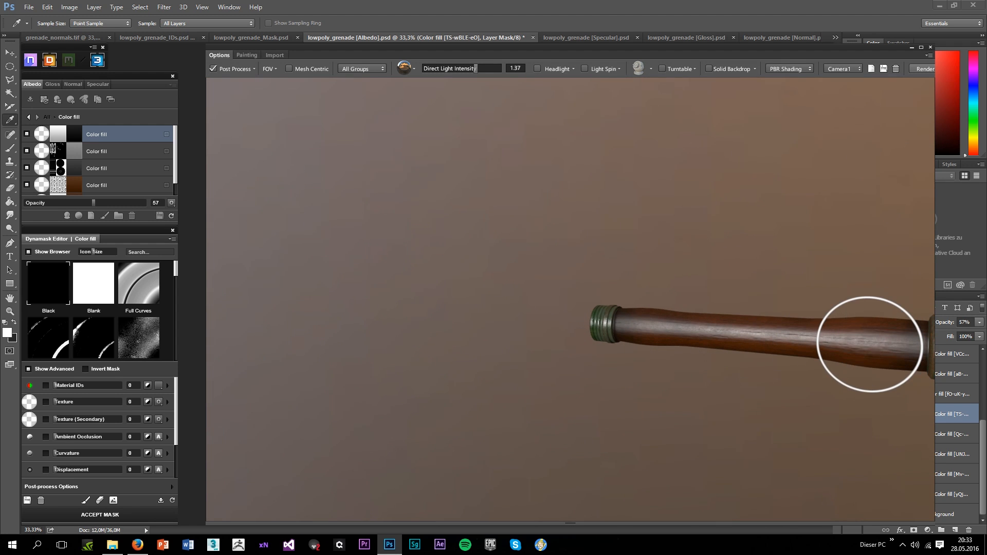
pyautogui.scroll(-2, 870, 344)
pyautogui.moveTo(870, 344); pyautogui.dragTo(786, 366)
pyautogui.scroll(4, 839, 341)
pyautogui.scroll(-3, 786, 366)
pyautogui.scroll(3, 814, 365)
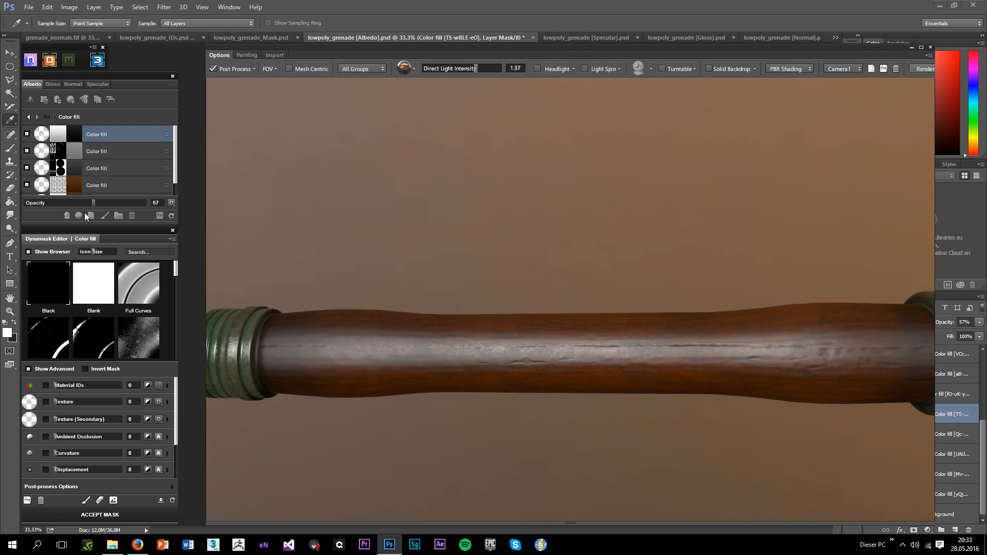
# Reduce the grime fill's albedo opacity to 35% and accept its mask
pyautogui.click(68, 203)
pyautogui.scroll(-2, 431, 238)
pyautogui.moveTo(523, 261); pyautogui.dragTo(485, 405)
pyautogui.scroll(-4, 726, 308)
pyautogui.scroll(3, 485, 406)
pyautogui.click(88, 515)
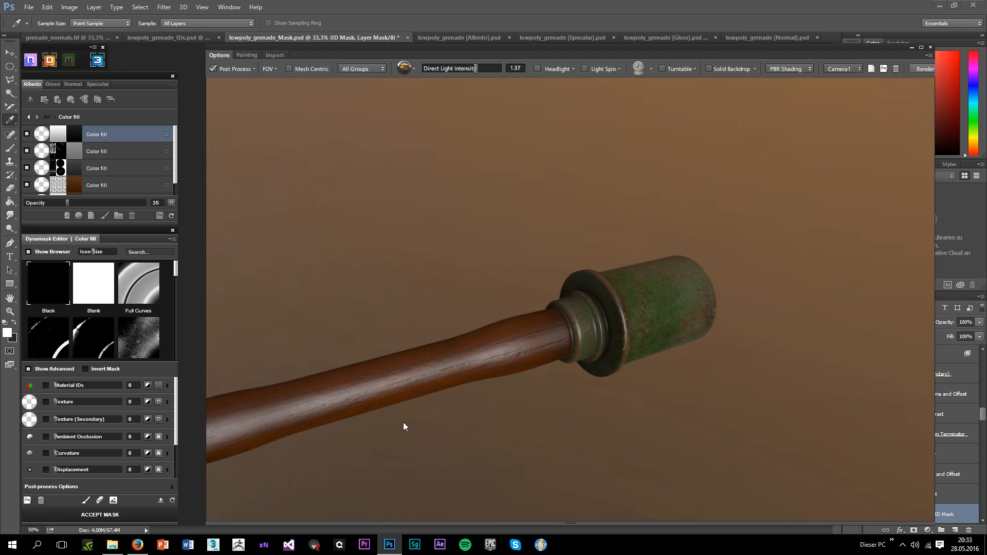
# Compare the grenade's appearance under several preview environment maps, including the sunset sky and the grassy lawn
pyautogui.moveTo(403, 422); pyautogui.dragTo(508, 437)
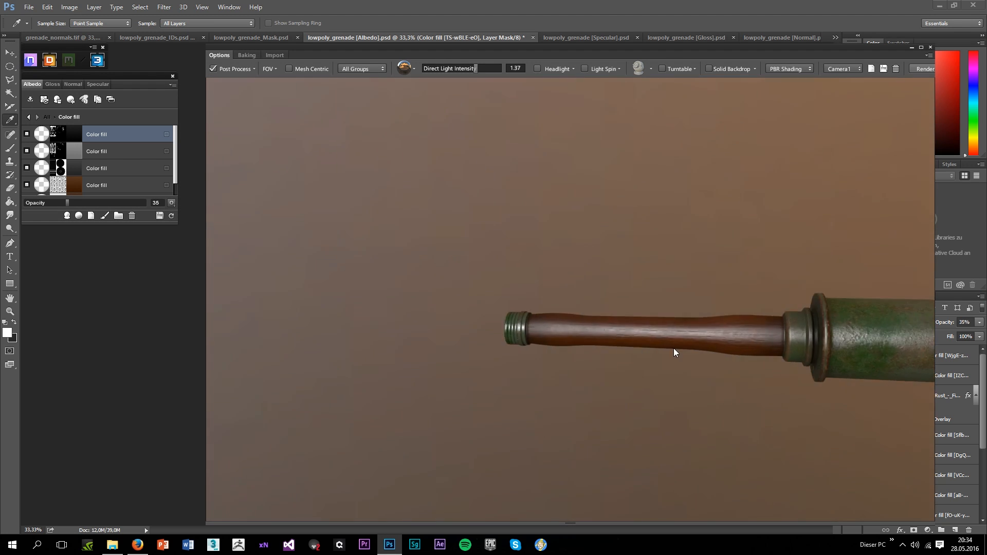
pyautogui.moveTo(673, 348); pyautogui.dragTo(545, 345)
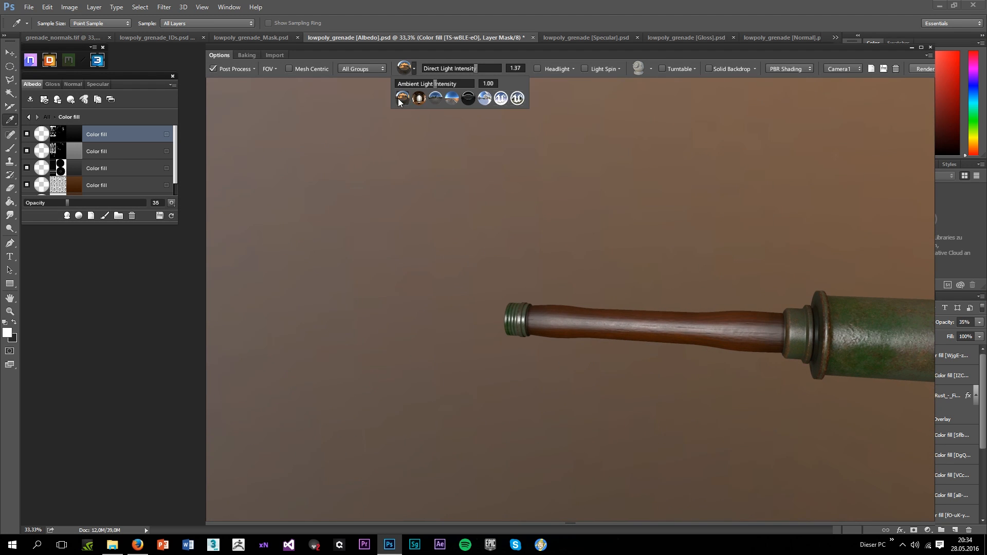
pyautogui.click(420, 99)
pyautogui.moveTo(591, 309); pyautogui.dragTo(465, 130)
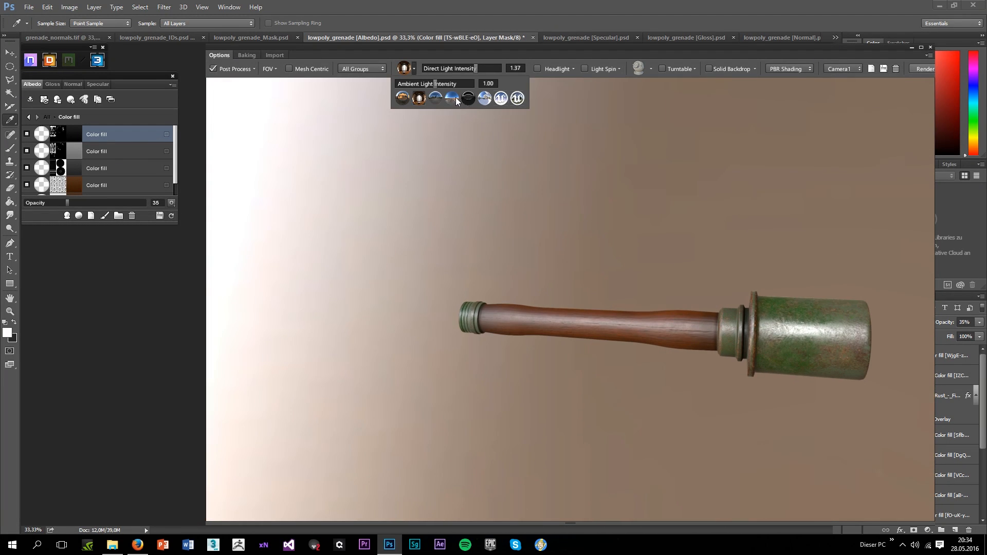
pyautogui.click(455, 97)
pyautogui.click(468, 98)
pyautogui.click(451, 99)
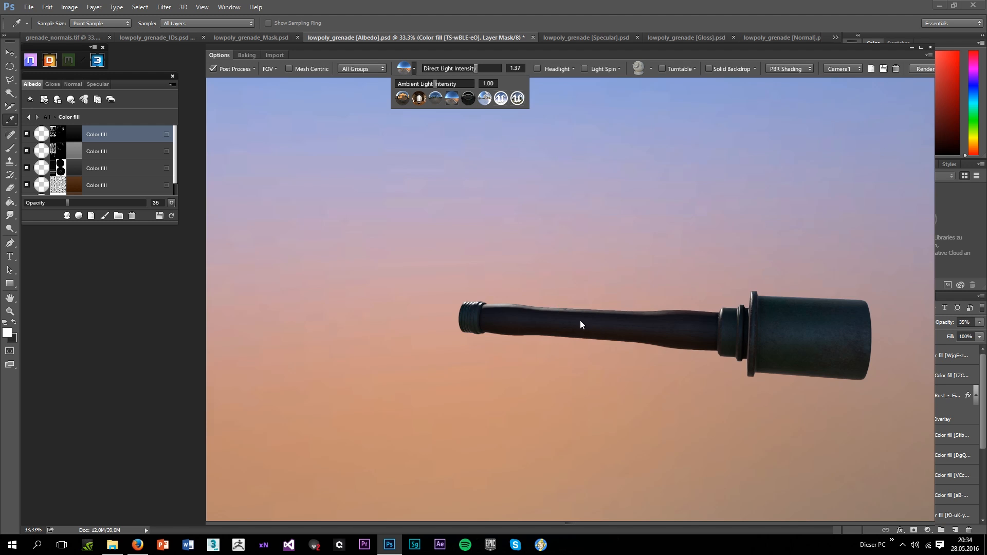
pyautogui.moveTo(580, 320); pyautogui.dragTo(802, 309)
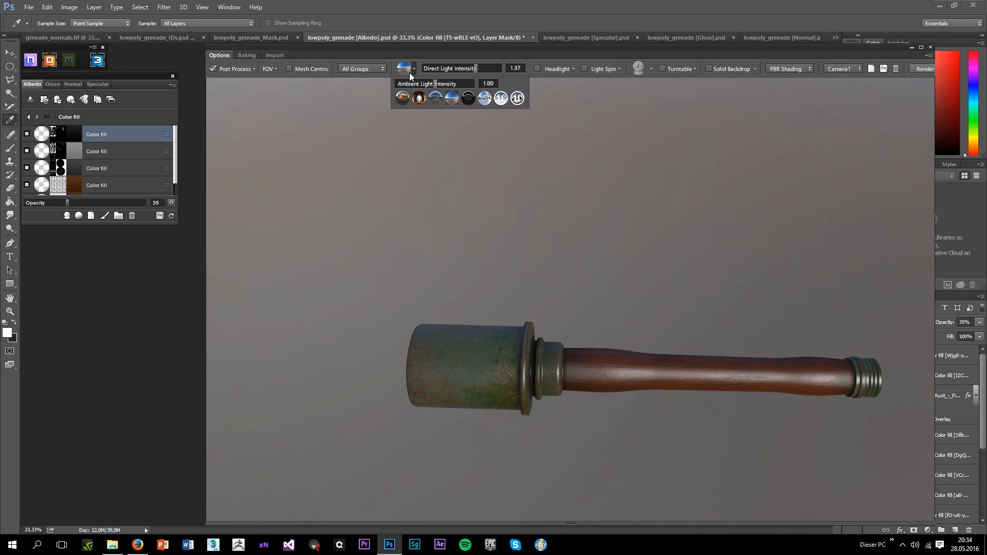
pyautogui.click(481, 103)
pyautogui.click(517, 99)
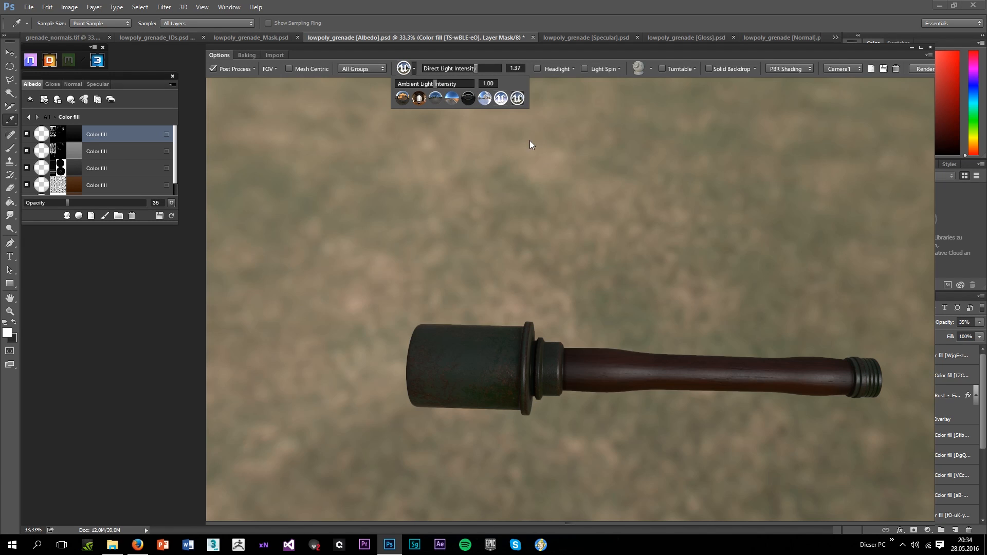
pyautogui.moveTo(530, 143); pyautogui.dragTo(679, 250)
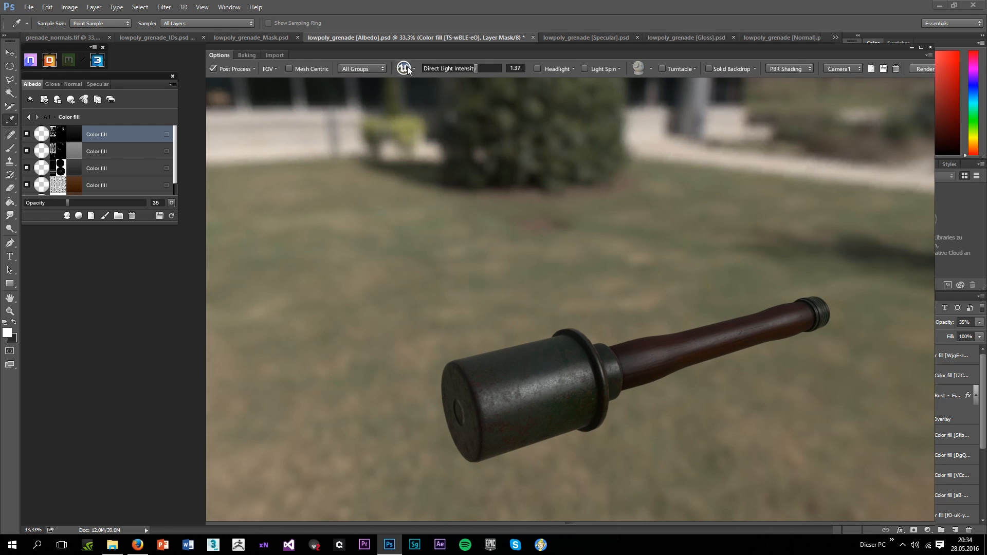
# Light the preview with the second environment map and inspect the grenade from the side
pyautogui.click(403, 97)
pyautogui.click(419, 99)
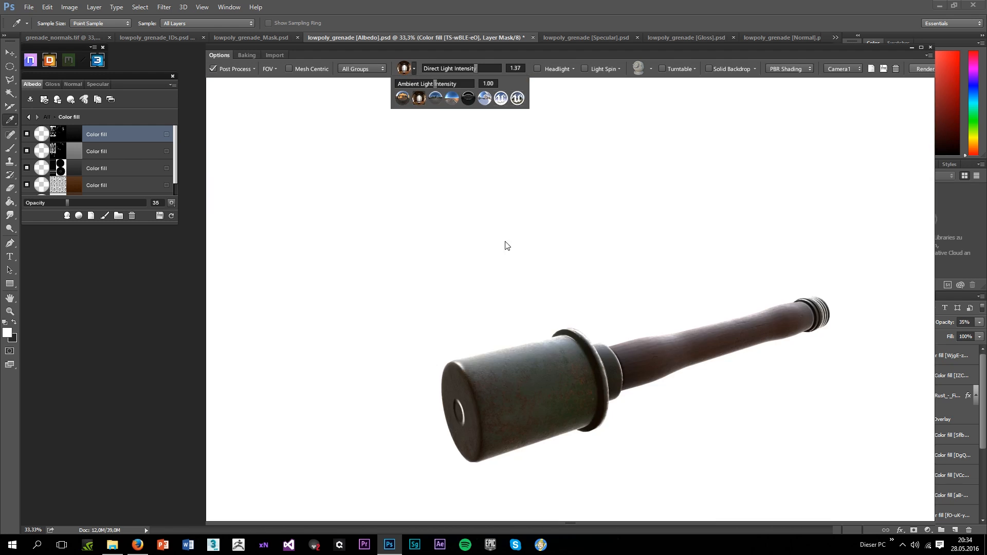
pyautogui.moveTo(504, 244); pyautogui.dragTo(643, 370)
pyautogui.scroll(3, 593, 332)
pyautogui.scroll(-2, 613, 403)
pyautogui.scroll(-2, 606, 295)
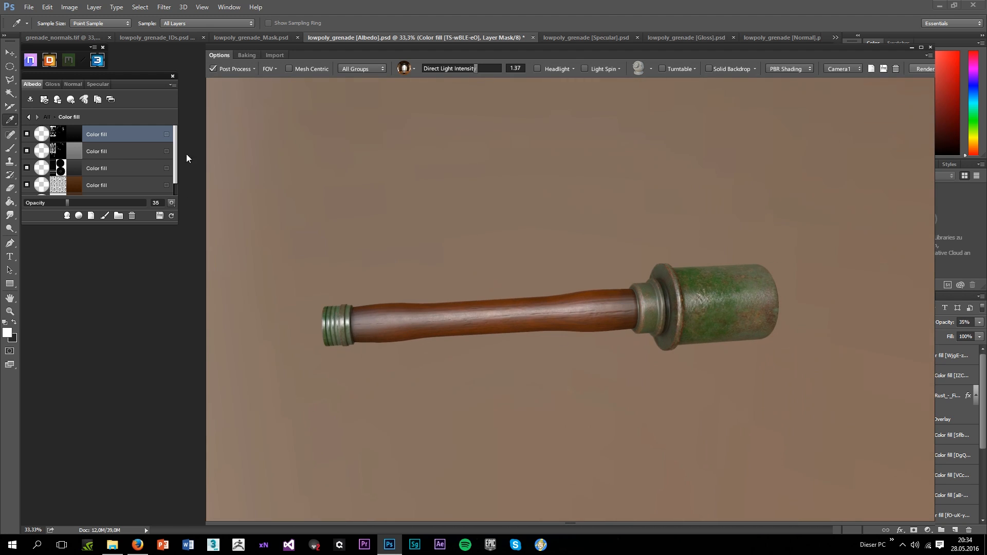
# Add a new color fill above the handle's grime layer and set its opacity to 0% in the albedo and specular maps
pyautogui.click(92, 215)
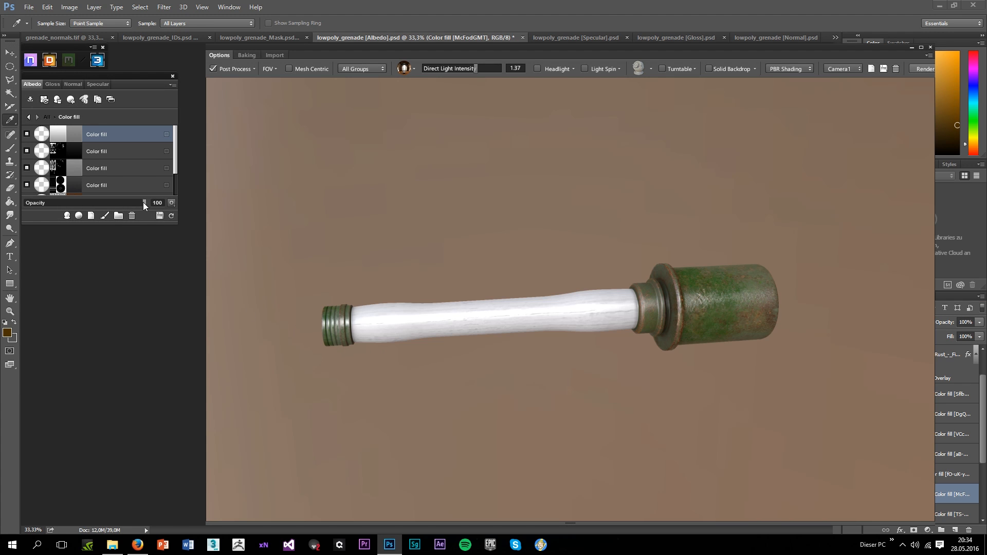
pyautogui.moveTo(143, 202); pyautogui.dragTo(7, 203)
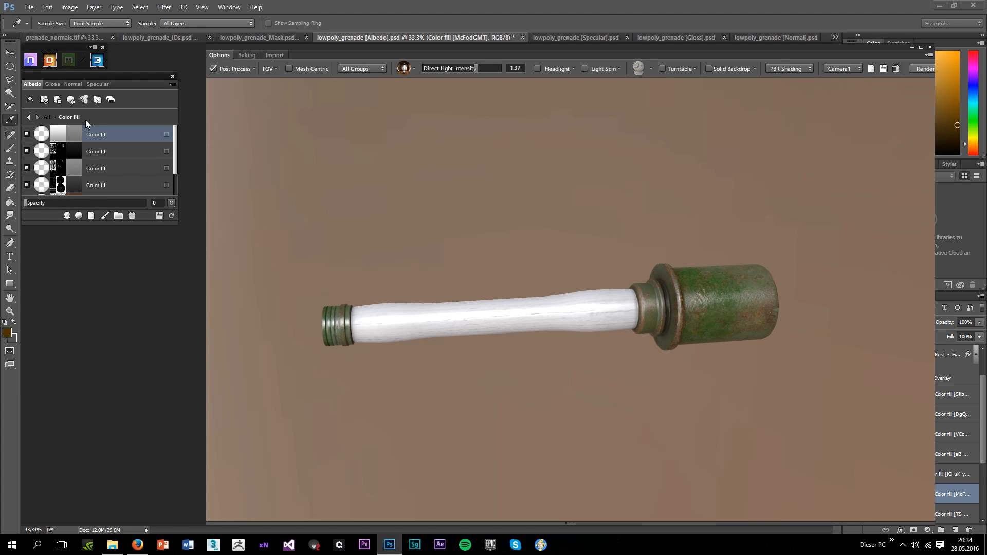
pyautogui.click(99, 86)
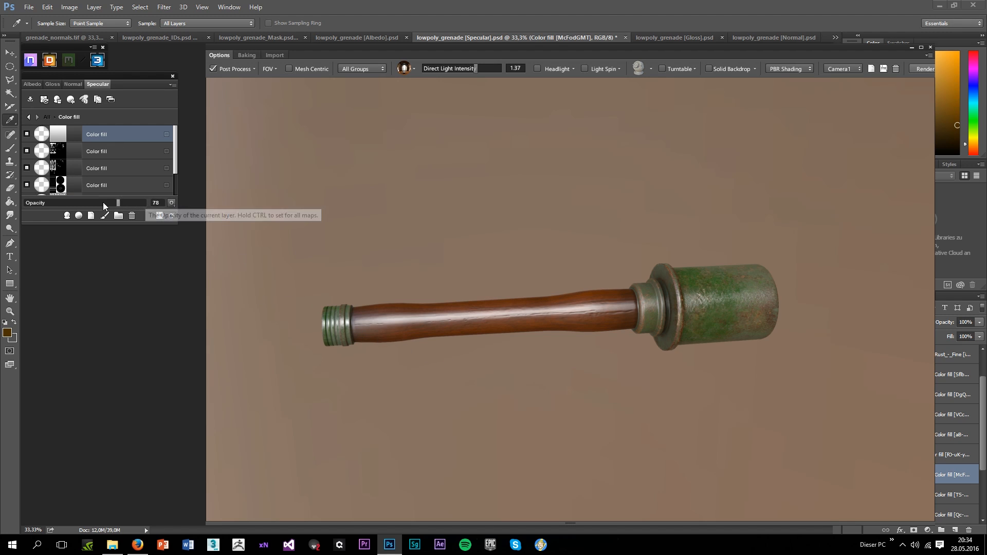
pyautogui.moveTo(103, 205); pyautogui.dragTo(6, 206)
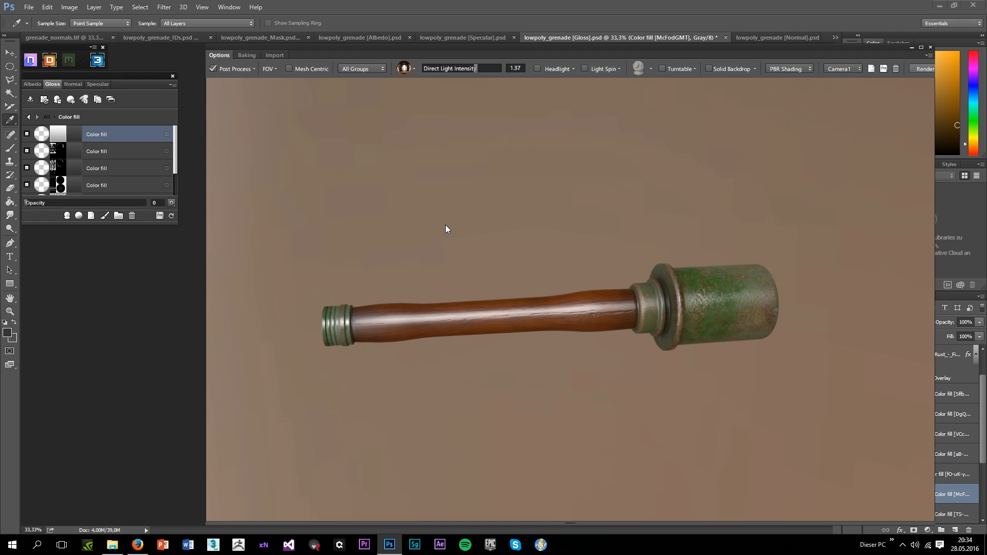
pyautogui.scroll(3, 436, 291)
pyautogui.moveTo(436, 291); pyautogui.dragTo(414, 347)
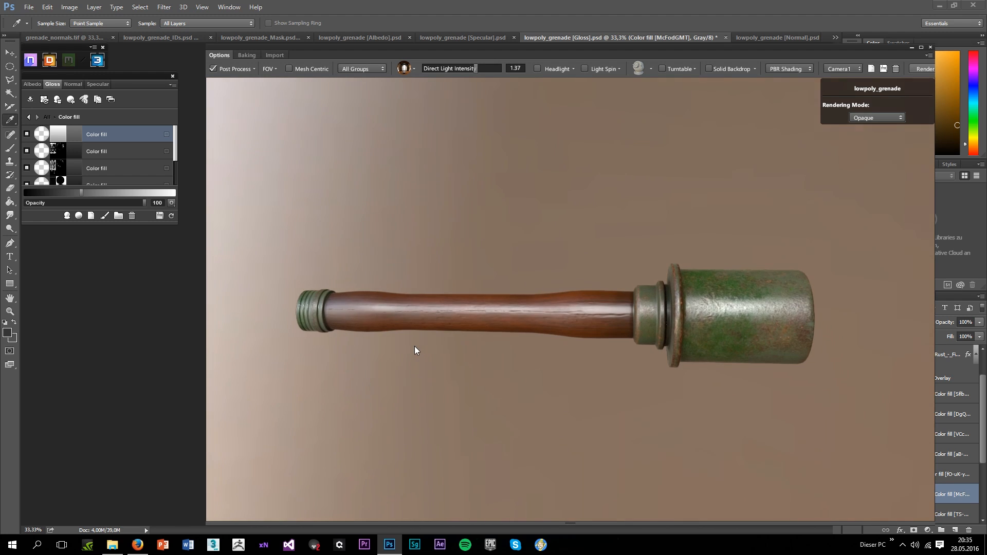
# Open the mask of the handle's new gloss-only color fill for editing
pyautogui.click(71, 138)
pyautogui.click(494, 312)
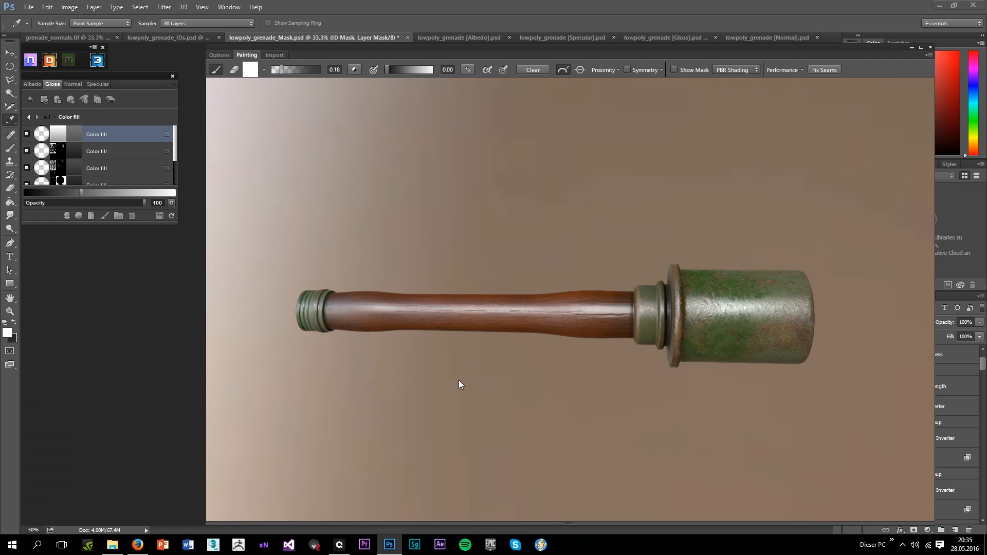
pyautogui.moveTo(455, 381)
pyautogui.mouseDown()
pyautogui.moveTo(453, 359)
pyautogui.moveTo(536, 400)
pyautogui.moveTo(595, 382)
pyautogui.moveTo(710, 375)
pyautogui.moveTo(472, 315)
pyautogui.moveTo(437, 322)
pyautogui.moveTo(426, 397)
pyautogui.moveTo(478, 316)
pyautogui.moveTo(513, 348)
pyautogui.moveTo(568, 359)
pyautogui.moveTo(636, 338)
pyautogui.moveTo(665, 316)
pyautogui.moveTo(587, 350)
pyautogui.moveTo(641, 306)
pyautogui.moveTo(651, 313)
pyautogui.mouseUp()
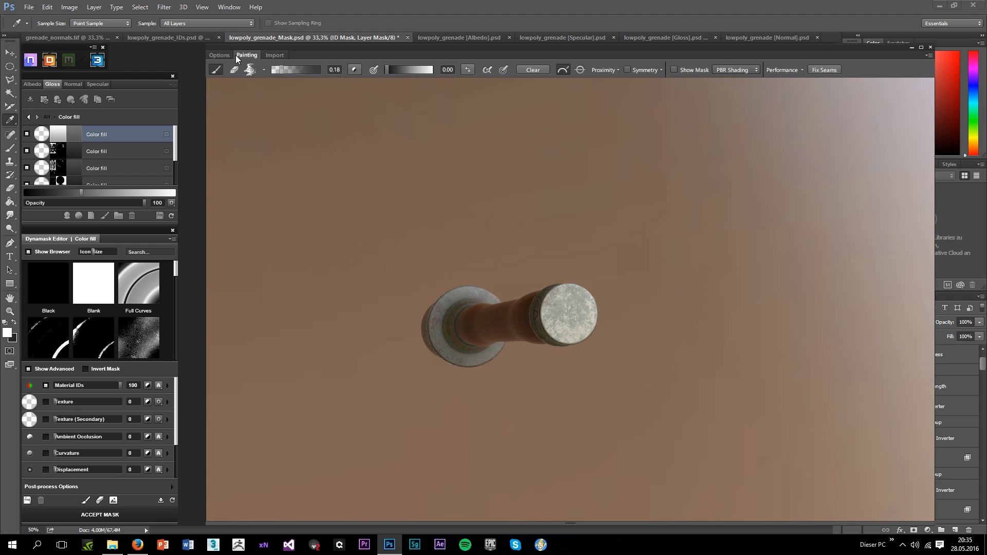
# Compare the grenade's surface reflections with the preview headlight switched on and off
pyautogui.click(222, 54)
pyautogui.click(536, 69)
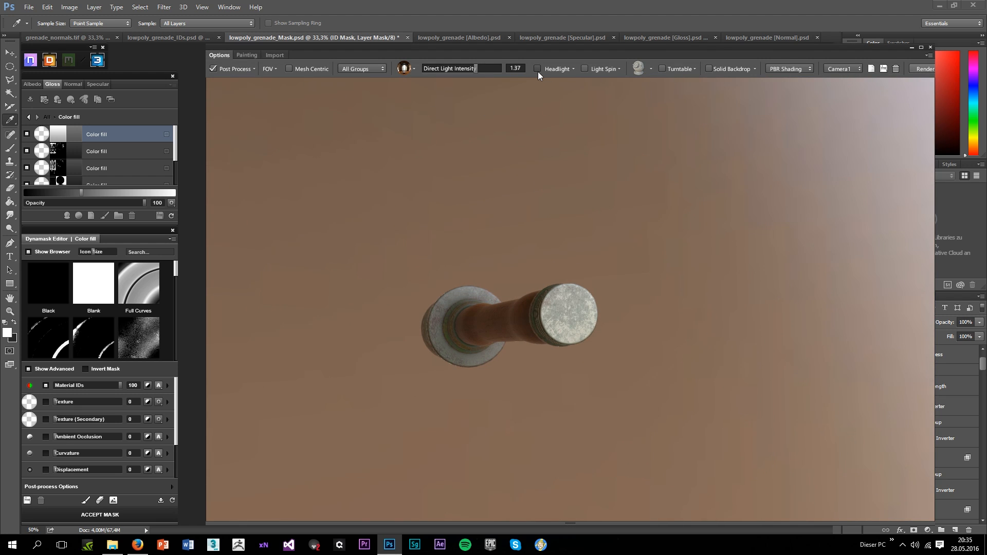
pyautogui.moveTo(599, 231); pyautogui.dragTo(391, 268)
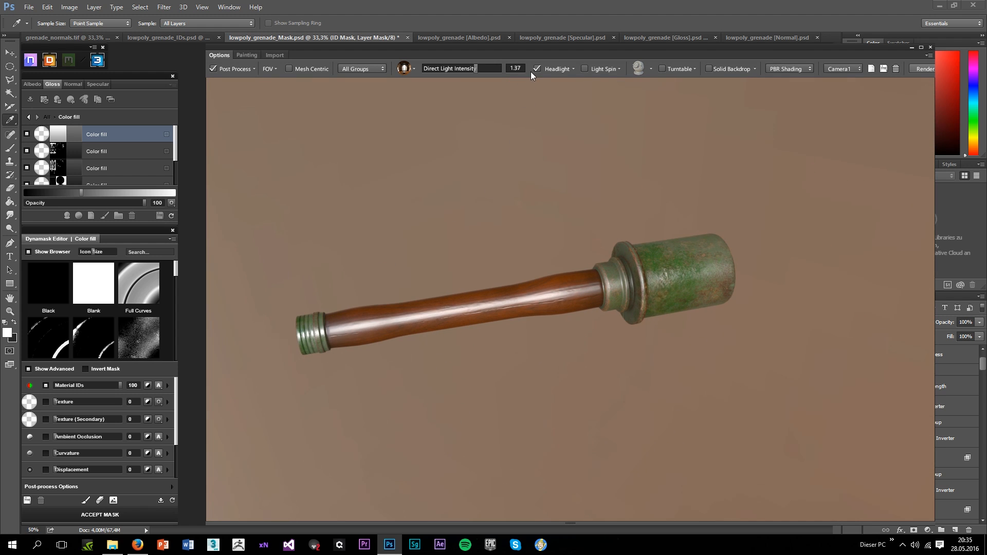
pyautogui.click(535, 69)
pyautogui.moveTo(543, 108); pyautogui.dragTo(536, 214)
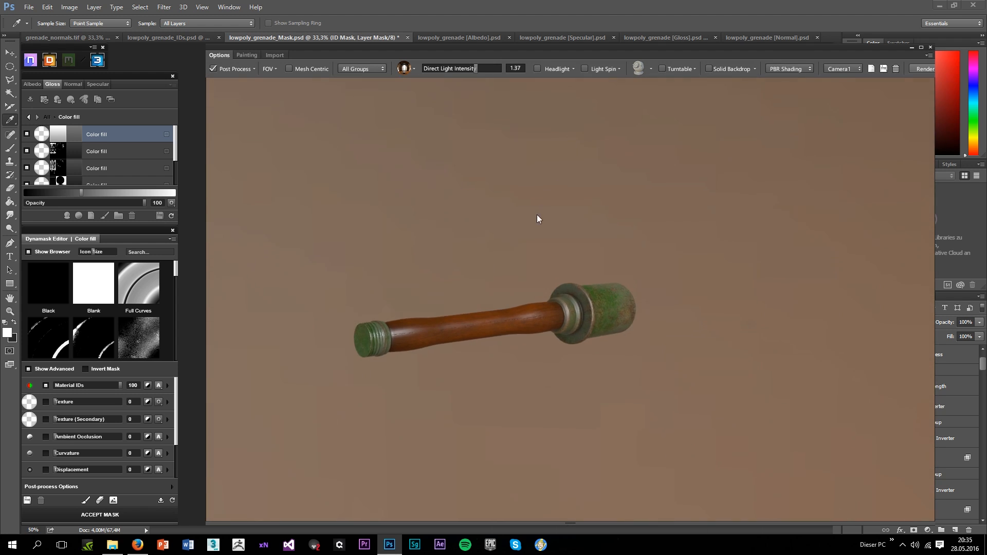
pyautogui.scroll(3, 521, 197)
pyautogui.moveTo(443, 313); pyautogui.dragTo(331, 273)
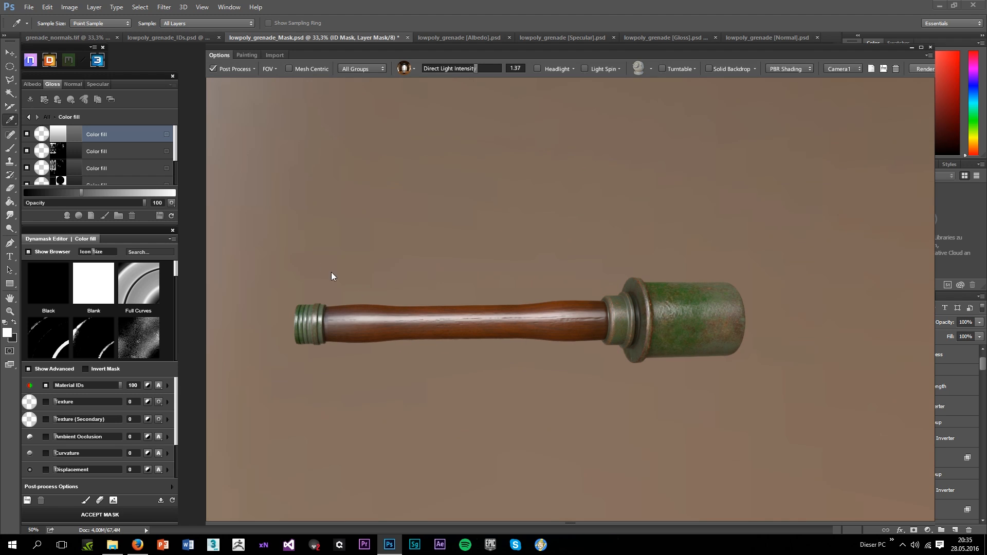
# Look through the mask brush categories and choose a fingerprint tip from Prints
pyautogui.click(248, 56)
pyautogui.click(249, 71)
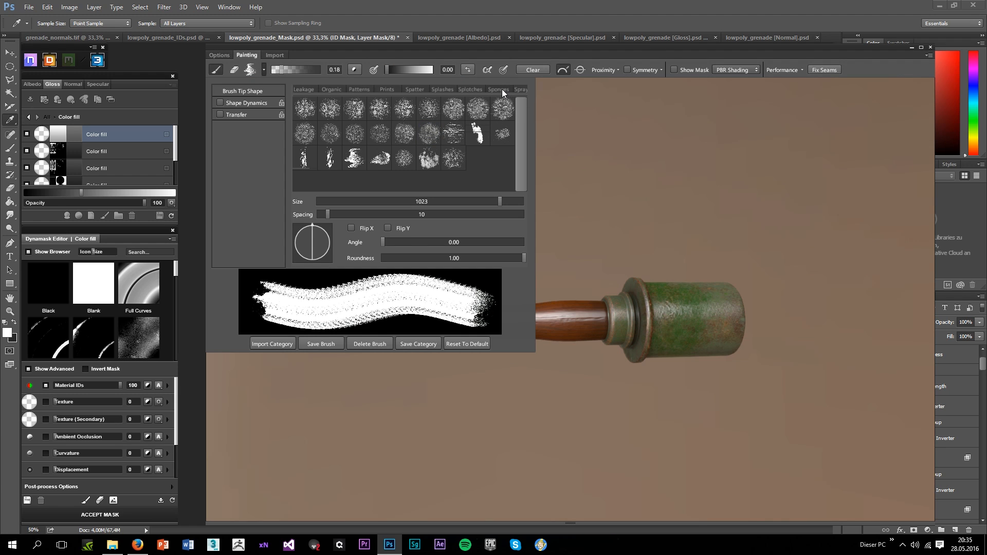
pyautogui.scroll(2, 502, 88)
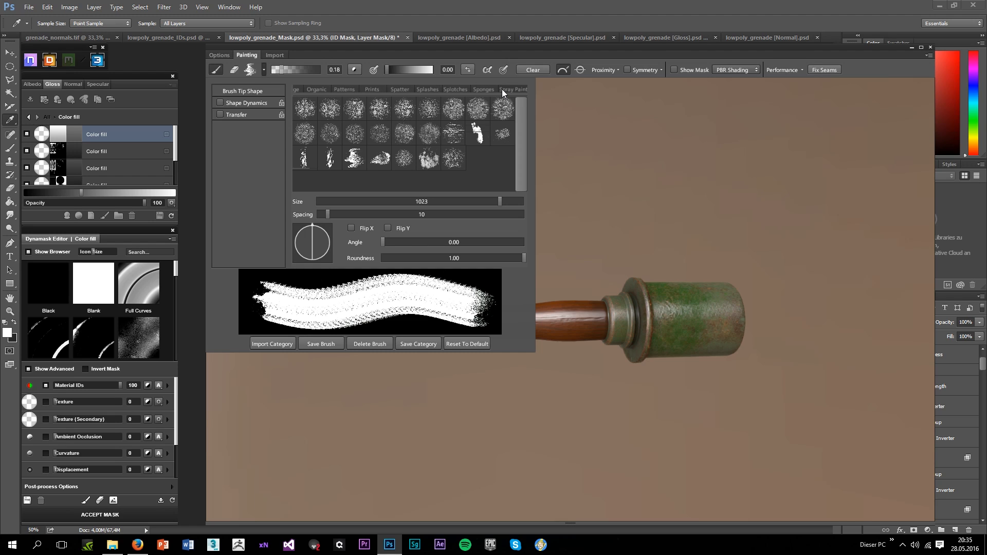
pyautogui.scroll(-5, 502, 88)
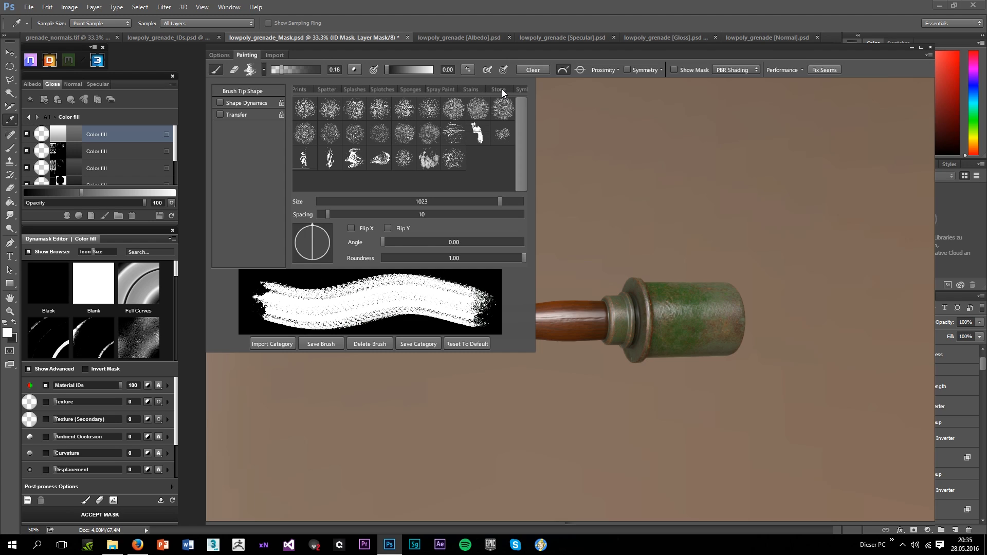
pyautogui.scroll(-2, 502, 88)
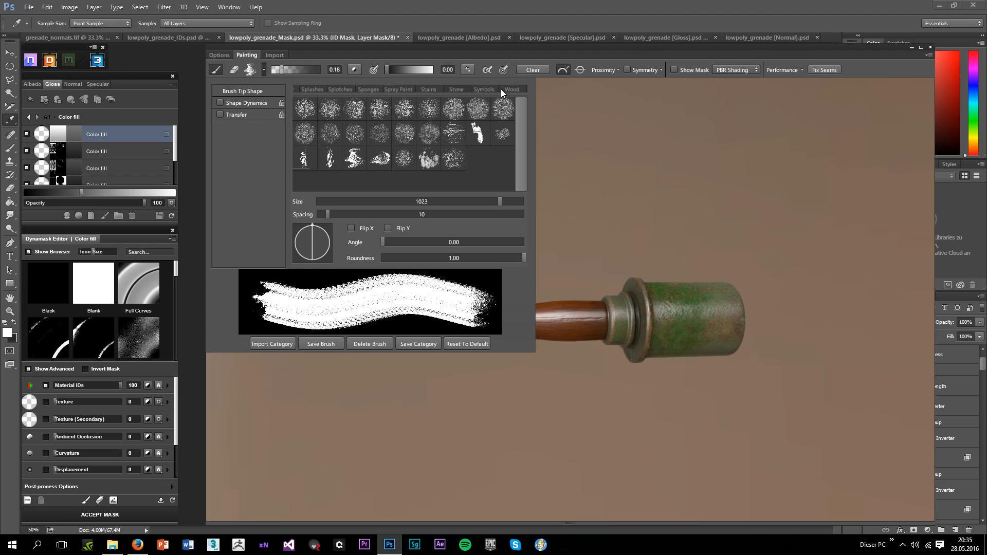
pyautogui.click(427, 89)
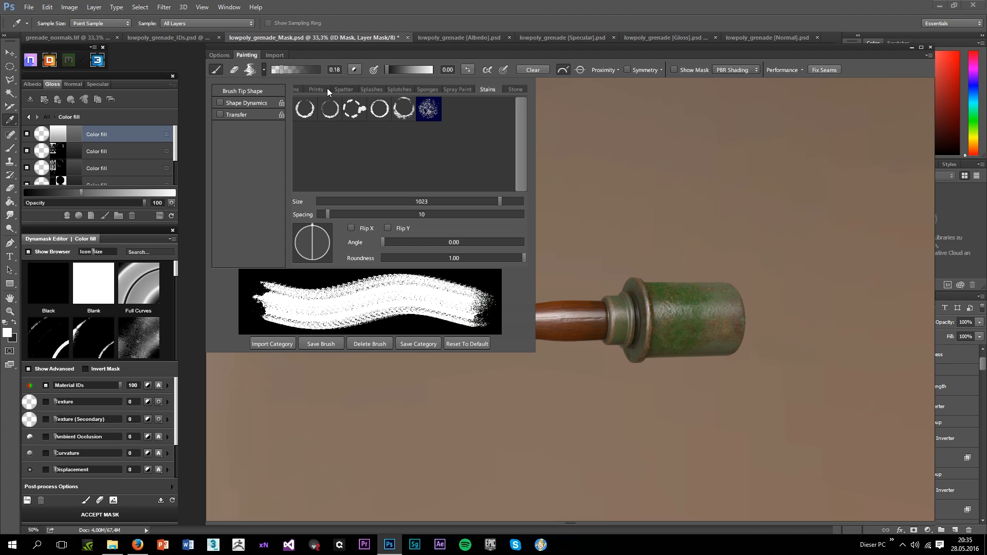
pyautogui.click(327, 88)
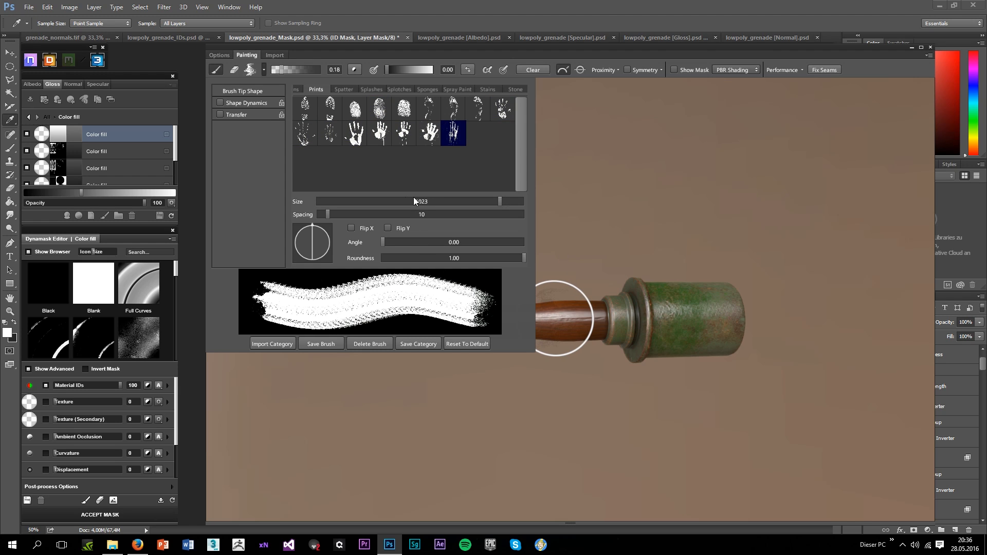
pyautogui.click(544, 301)
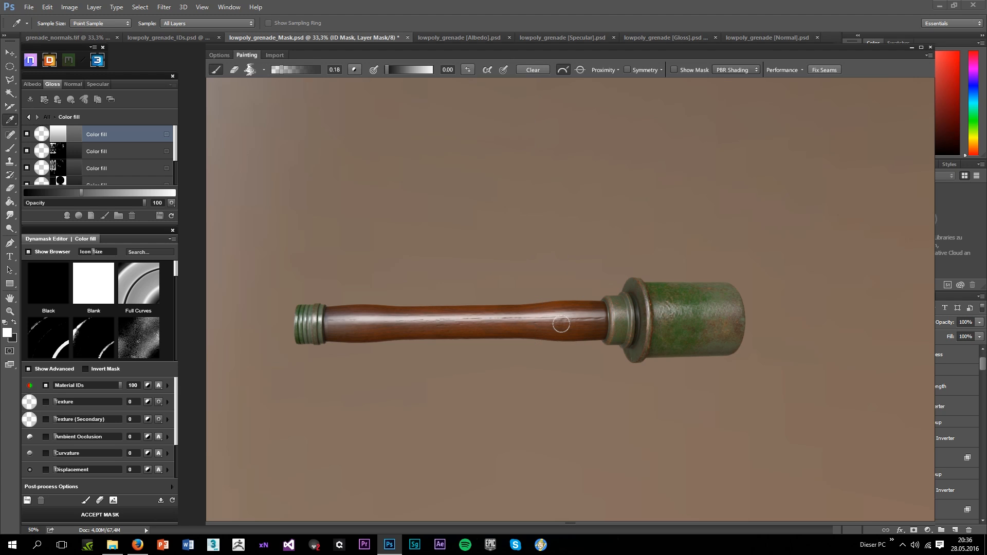
pyautogui.click(249, 72)
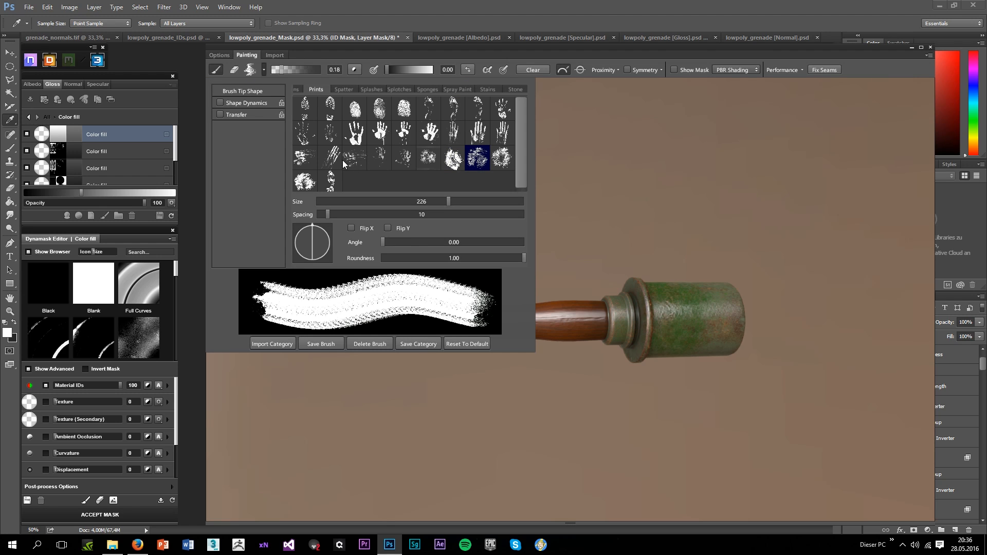
pyautogui.click(384, 106)
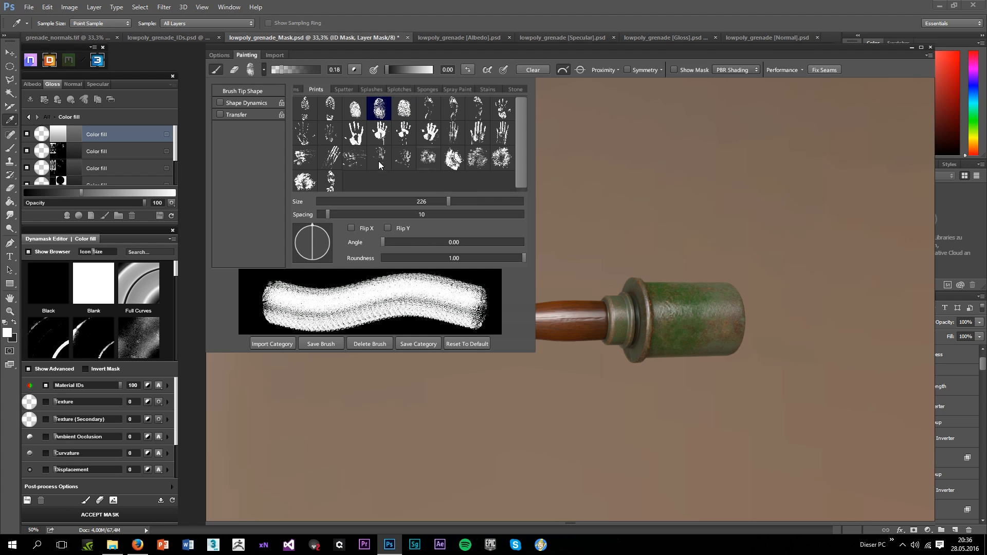
pyautogui.click(558, 314)
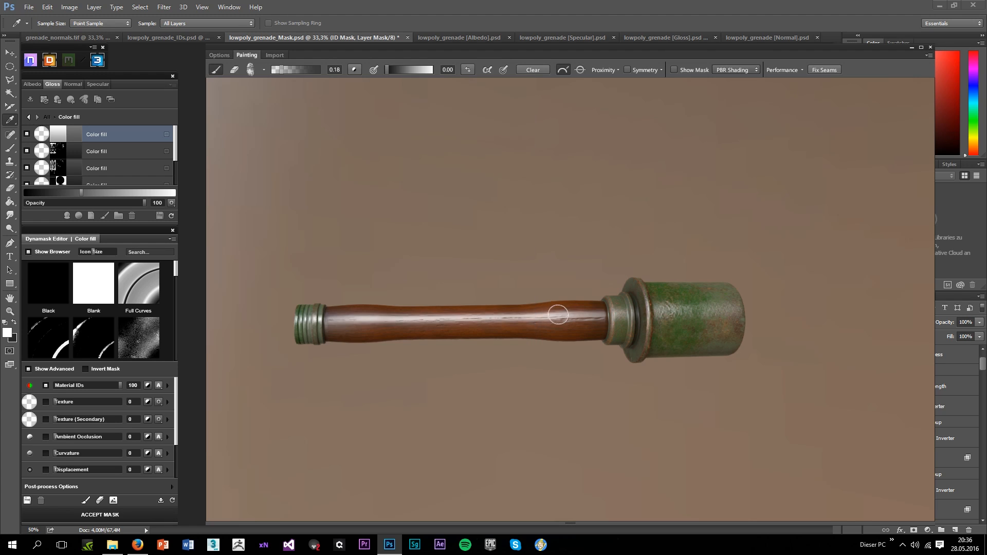
# Enlarge the fingerprint brush and swap its paint value to 1.00
pyautogui.click(253, 75)
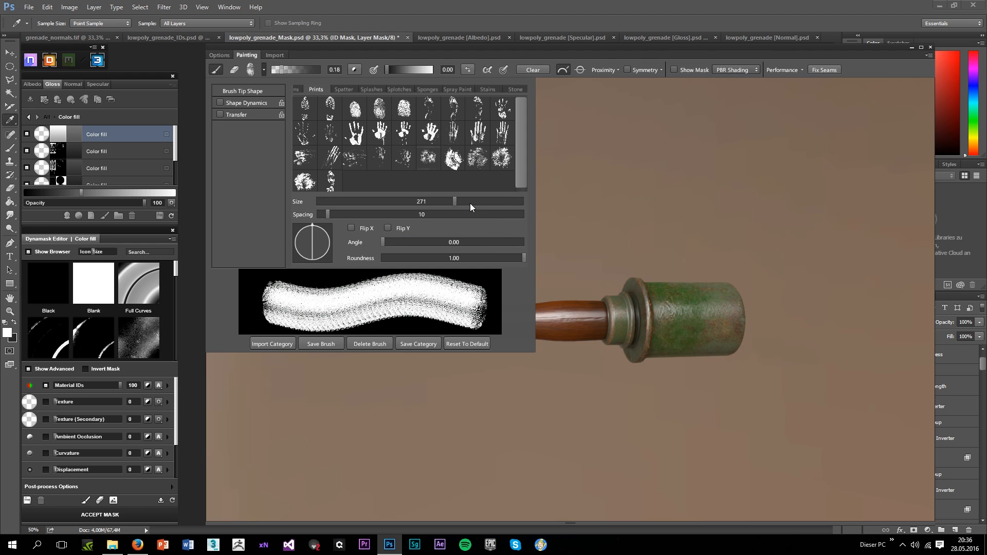
pyautogui.click(470, 202)
pyautogui.click(556, 245)
pyautogui.scroll(2, 471, 240)
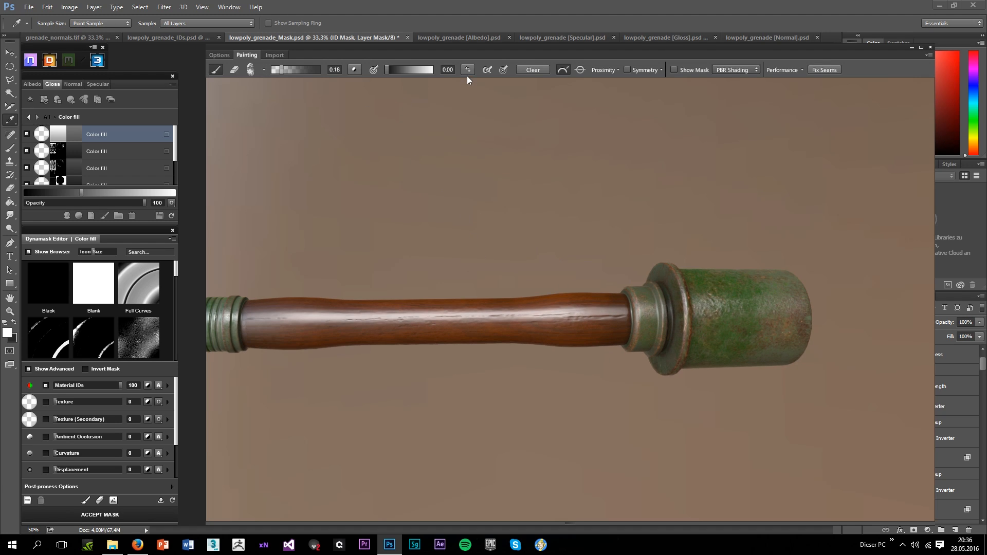
pyautogui.click(472, 69)
pyautogui.scroll(2, 572, 293)
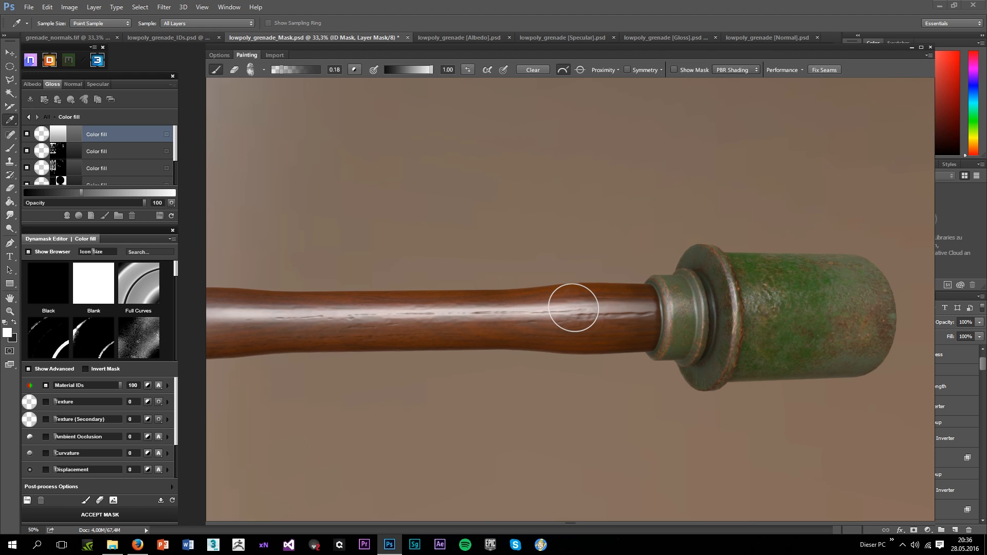
# Try a lighter grey value for the gloss fill and examine the handle's reflections up close
pyautogui.moveTo(573, 309)
pyautogui.mouseDown()
pyautogui.moveTo(486, 378)
pyautogui.moveTo(460, 371)
pyautogui.mouseUp()
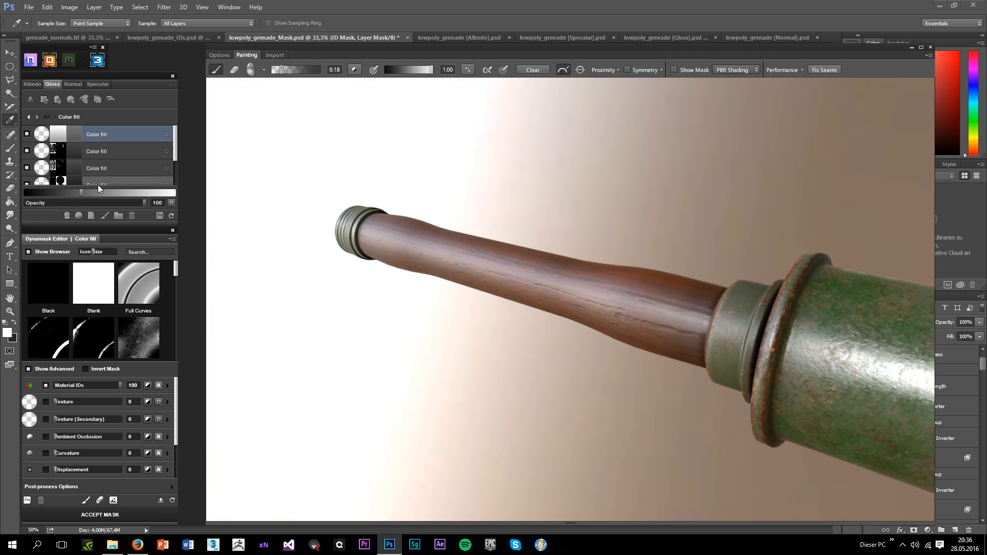
pyautogui.moveTo(82, 193)
pyautogui.mouseDown()
pyautogui.moveTo(124, 194)
pyautogui.moveTo(134, 207)
pyautogui.mouseUp()
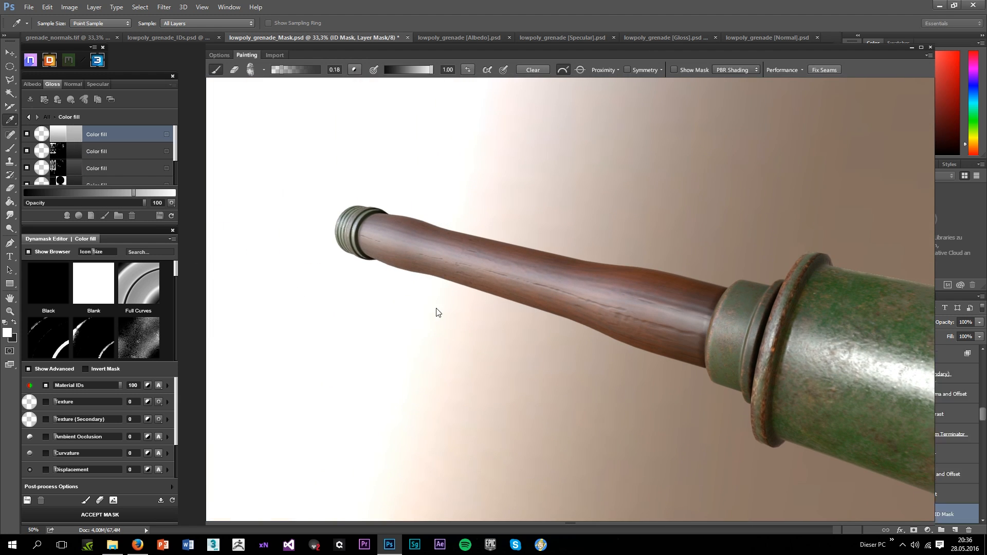
pyautogui.scroll(2, 571, 300)
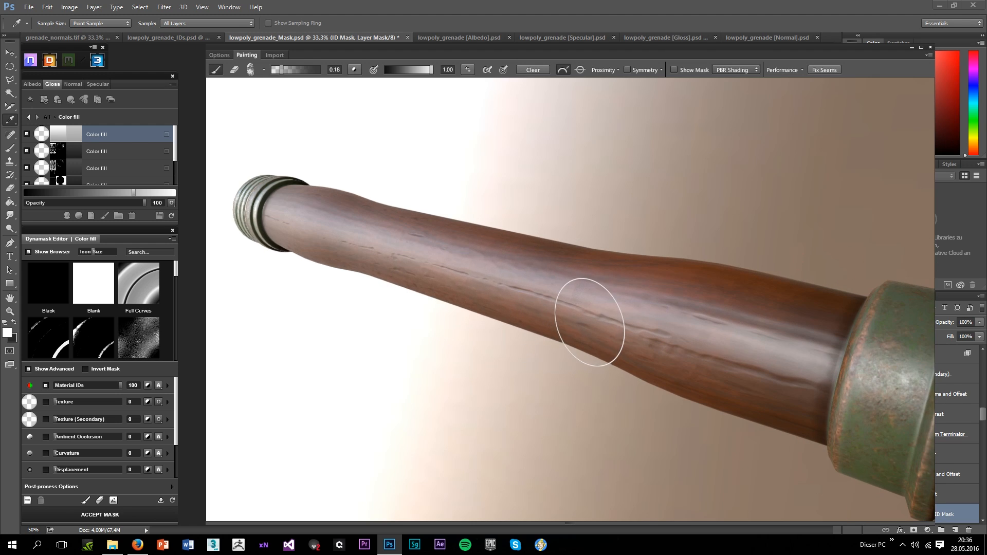
pyautogui.moveTo(590, 321); pyautogui.dragTo(618, 311)
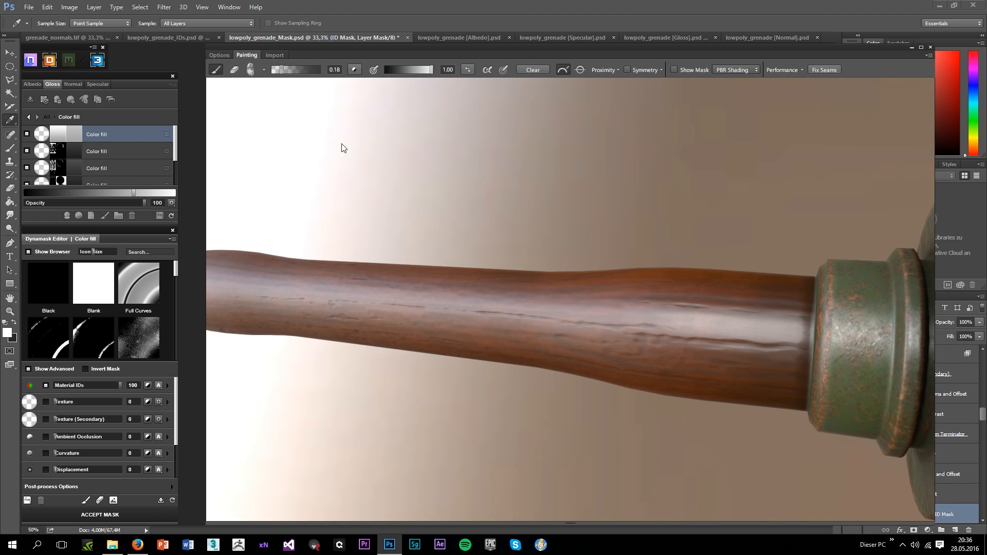
# Stamp a fingerprint into the handle's gloss fill mask with brush opacity 0.77 and paint value 0.00
pyautogui.moveTo(299, 76); pyautogui.dragTo(308, 80)
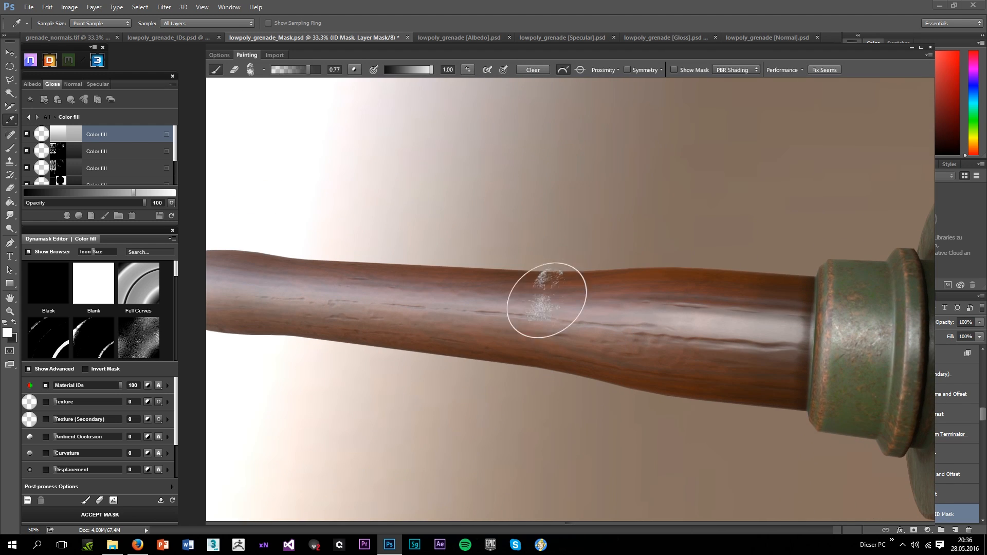
pyautogui.moveTo(536, 385)
pyautogui.mouseDown()
pyautogui.moveTo(474, 418)
pyautogui.moveTo(467, 371)
pyautogui.moveTo(485, 331)
pyautogui.moveTo(606, 374)
pyautogui.mouseUp()
pyautogui.click(469, 70)
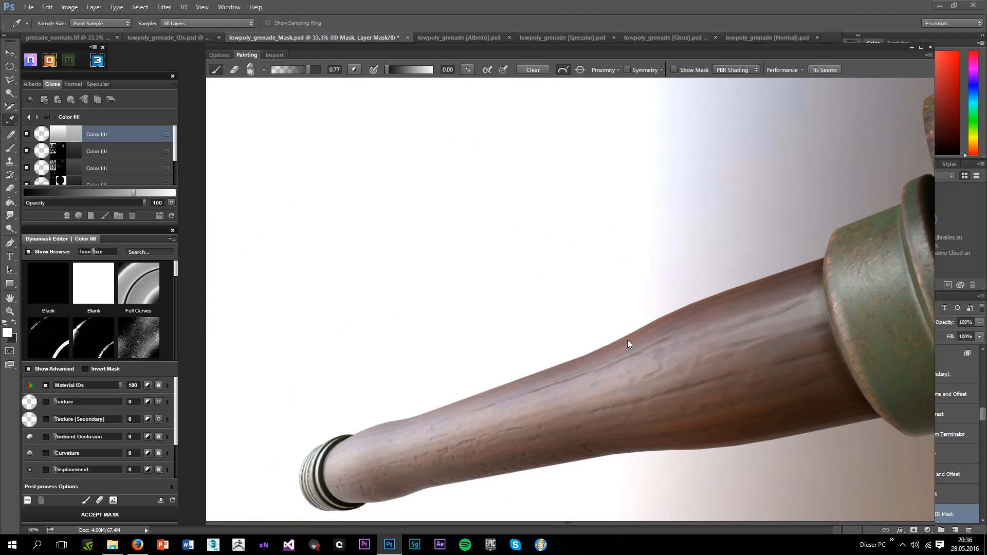
pyautogui.click(656, 365)
pyautogui.moveTo(678, 442)
pyautogui.mouseDown()
pyautogui.moveTo(561, 461)
pyautogui.moveTo(548, 476)
pyautogui.mouseUp()
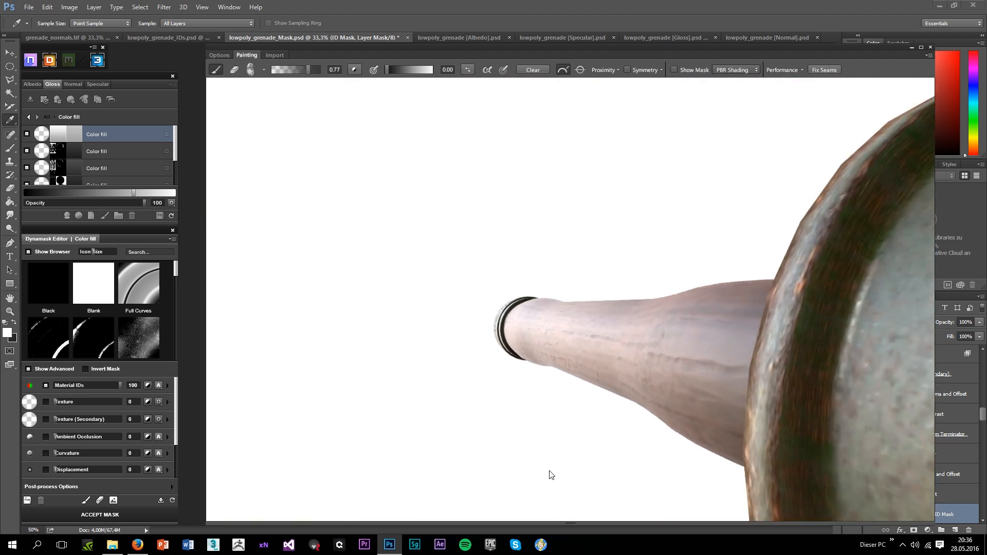
pyautogui.moveTo(648, 430)
pyautogui.mouseDown()
pyautogui.moveTo(686, 438)
pyautogui.moveTo(617, 375)
pyautogui.mouseUp()
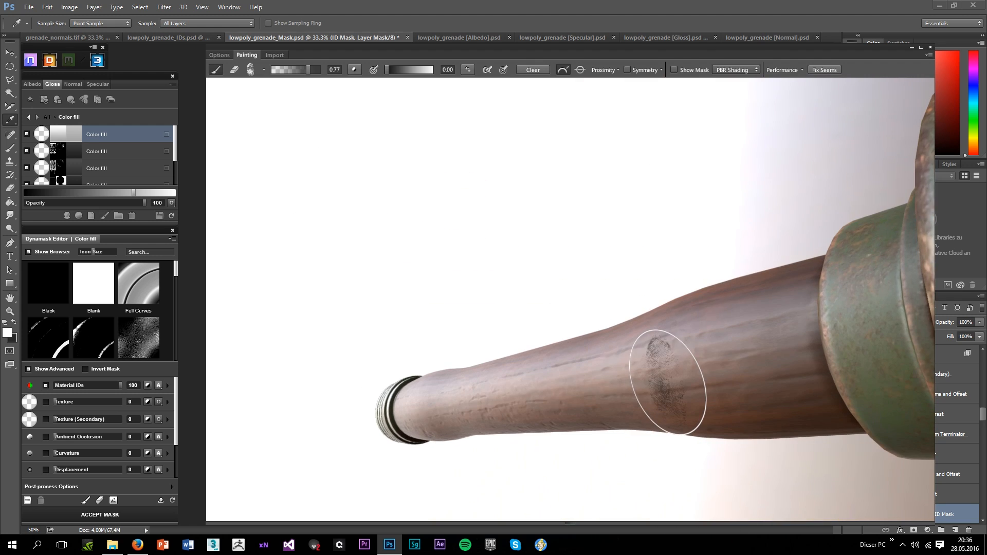
# Try a nearly white value for the handle's gloss fill and inspect the wood from another angle
pyautogui.click(107, 135)
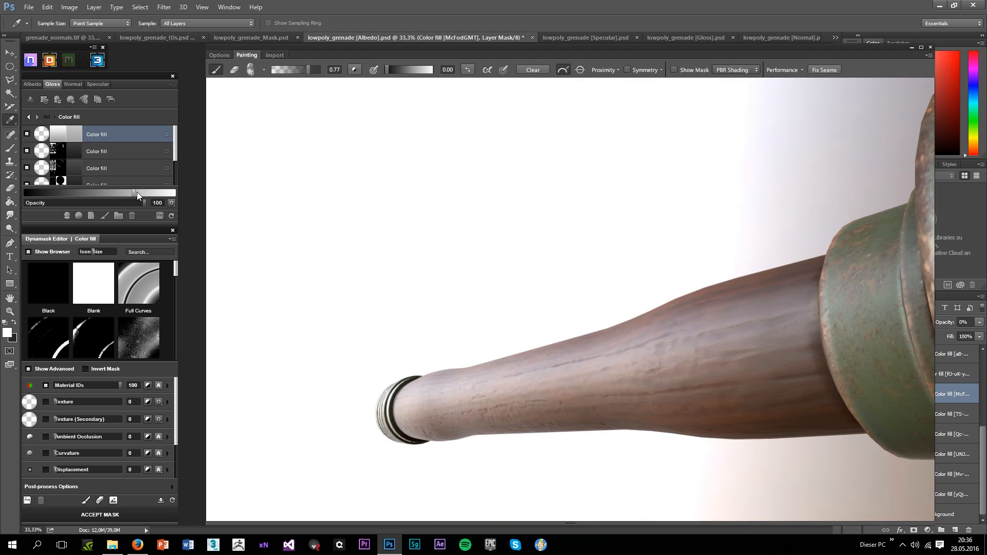
pyautogui.moveTo(137, 192); pyautogui.dragTo(164, 205)
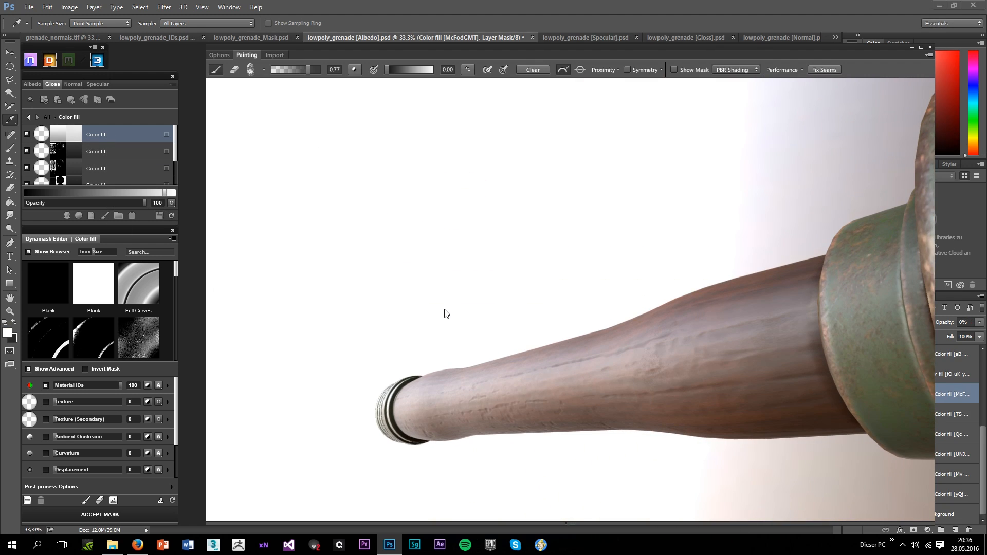
pyautogui.moveTo(439, 325)
pyautogui.mouseDown()
pyautogui.moveTo(414, 366)
pyautogui.moveTo(584, 330)
pyautogui.moveTo(652, 392)
pyautogui.moveTo(573, 418)
pyautogui.moveTo(458, 359)
pyautogui.moveTo(381, 397)
pyautogui.mouseUp()
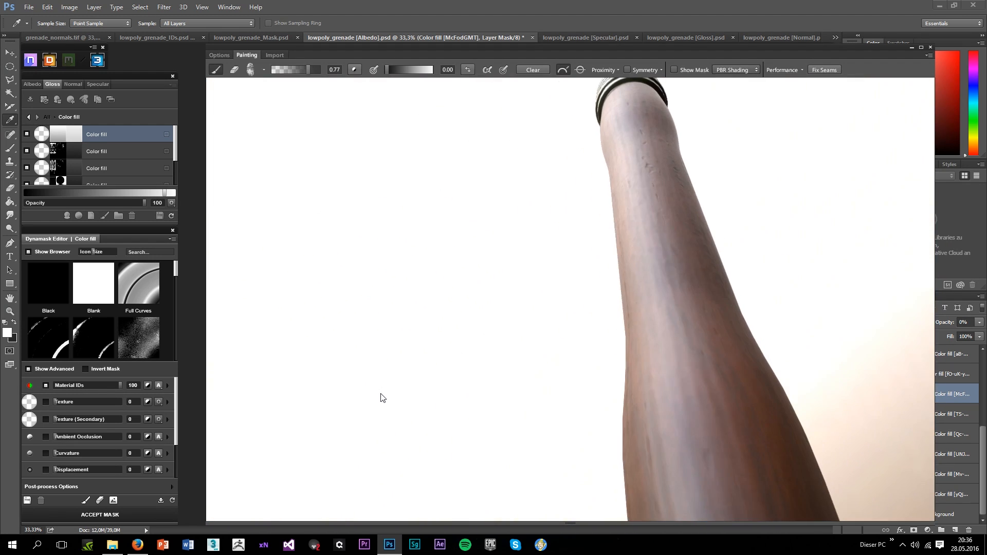
pyautogui.moveTo(701, 319)
pyautogui.mouseDown()
pyautogui.moveTo(760, 346)
pyautogui.moveTo(727, 309)
pyautogui.moveTo(703, 308)
pyautogui.mouseUp()
# Test a light grey value on the gloss fill against the fingerprints, then return it to mid grey
pyautogui.click(32, 84)
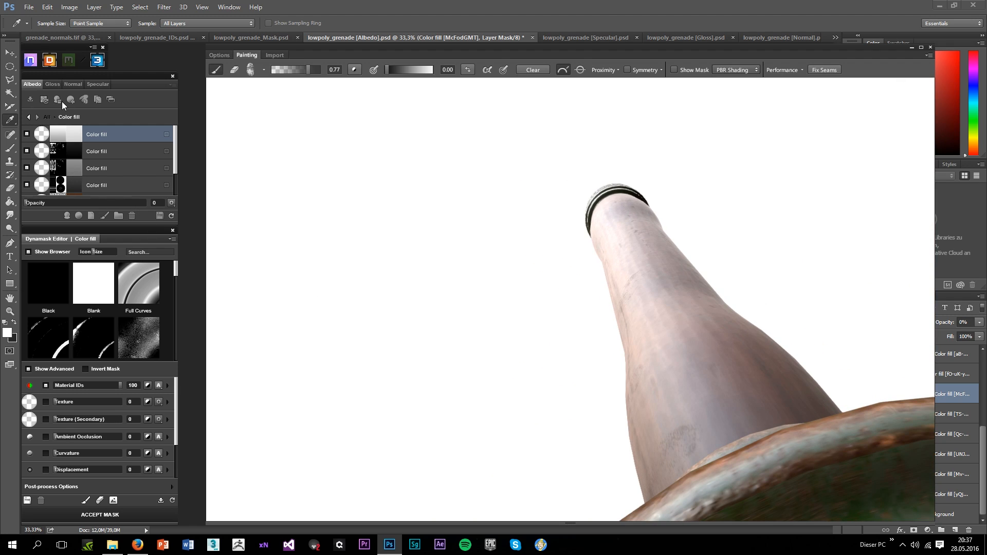
pyautogui.click(54, 84)
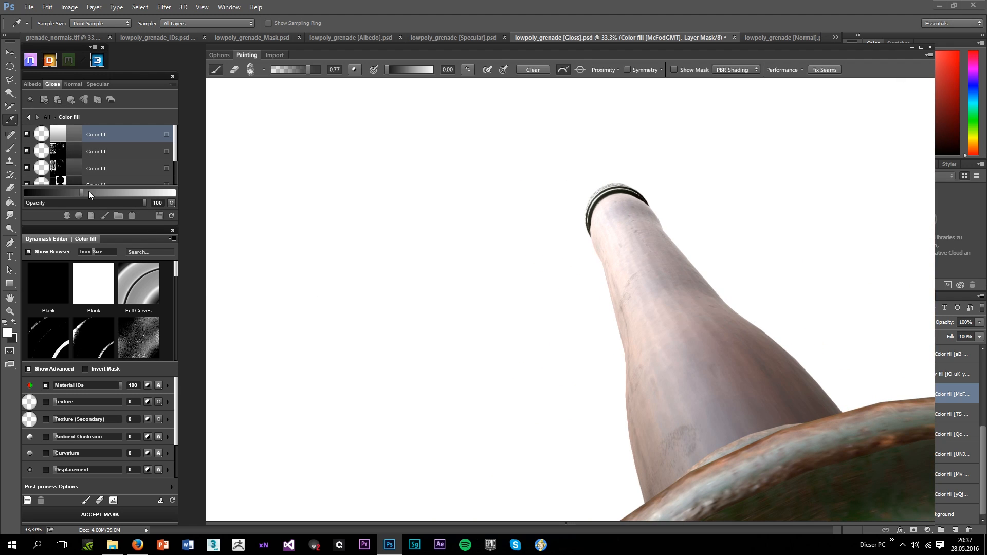
pyautogui.moveTo(80, 193); pyautogui.dragTo(124, 193)
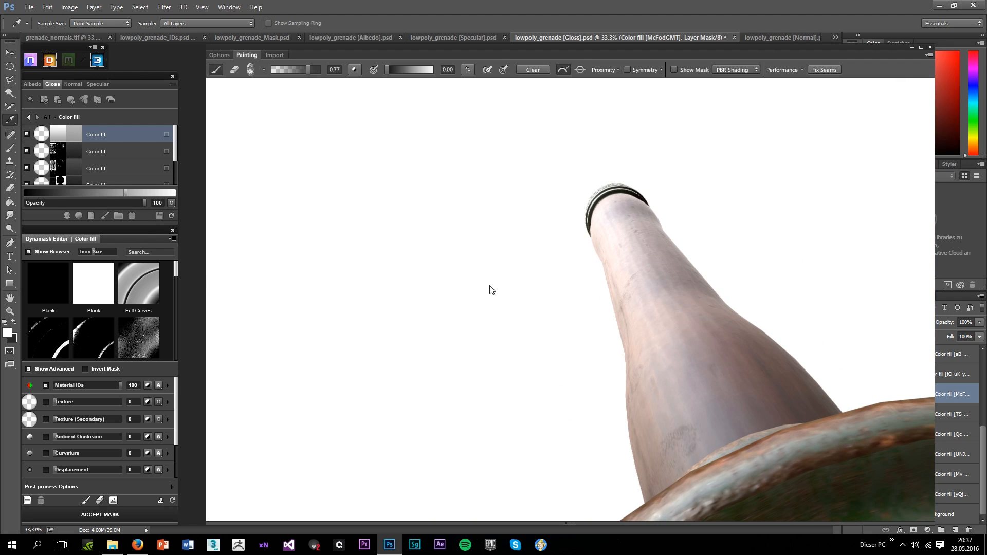
pyautogui.moveTo(490, 286); pyautogui.dragTo(531, 305)
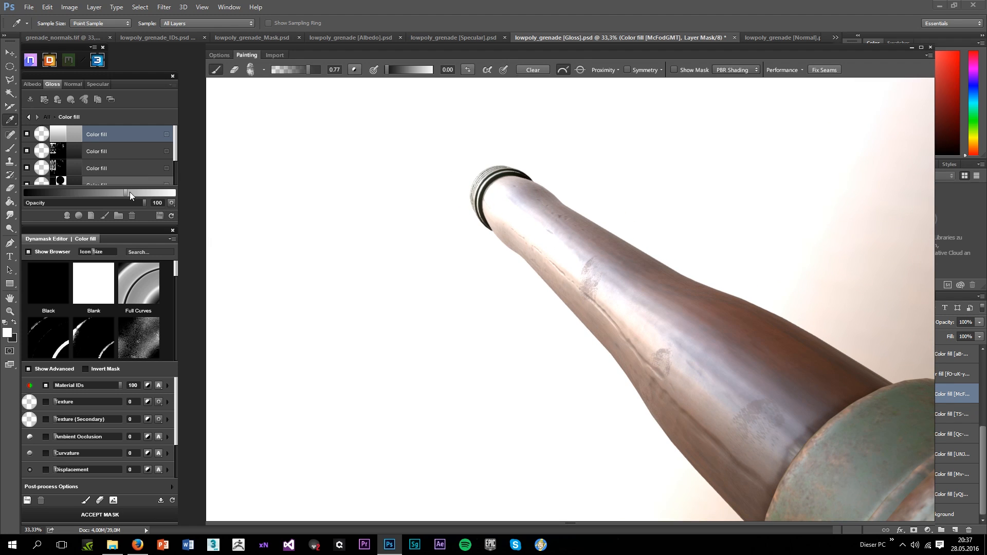
pyautogui.moveTo(124, 193); pyautogui.dragTo(82, 193)
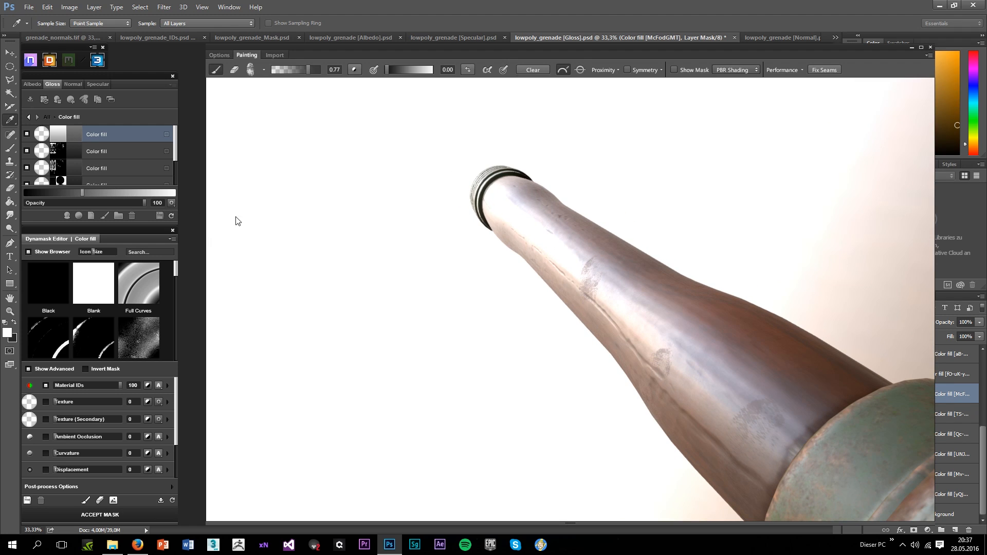
# Inspect the gloss fill's fingerprint mask, then apply the Black mask preset to it and check the wooden handle up close
pyautogui.press('m')
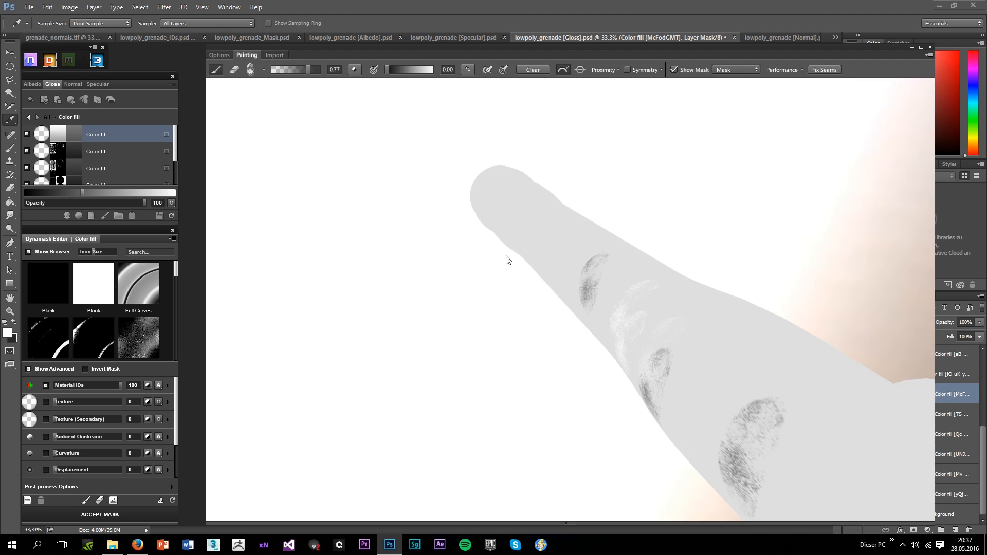
pyautogui.press('m')
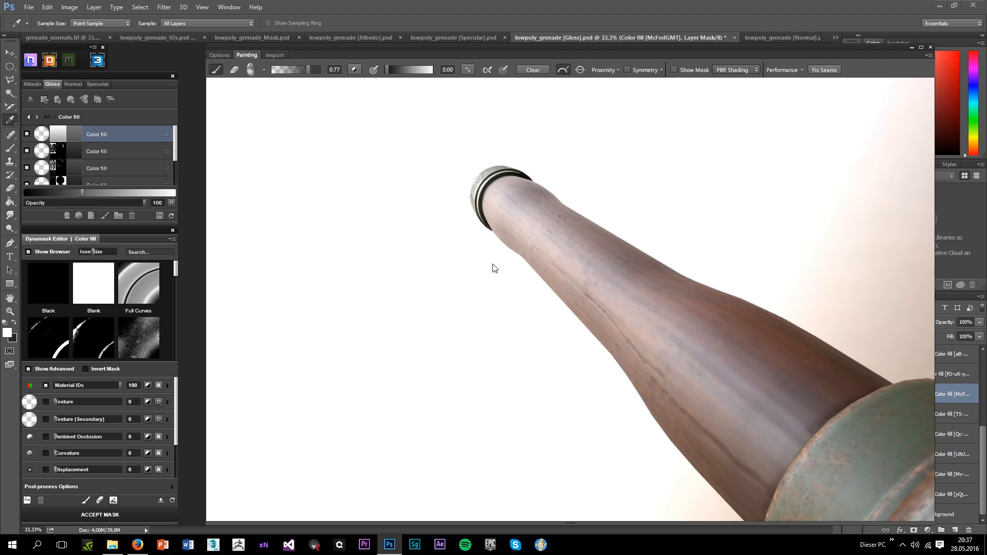
pyautogui.click(61, 291)
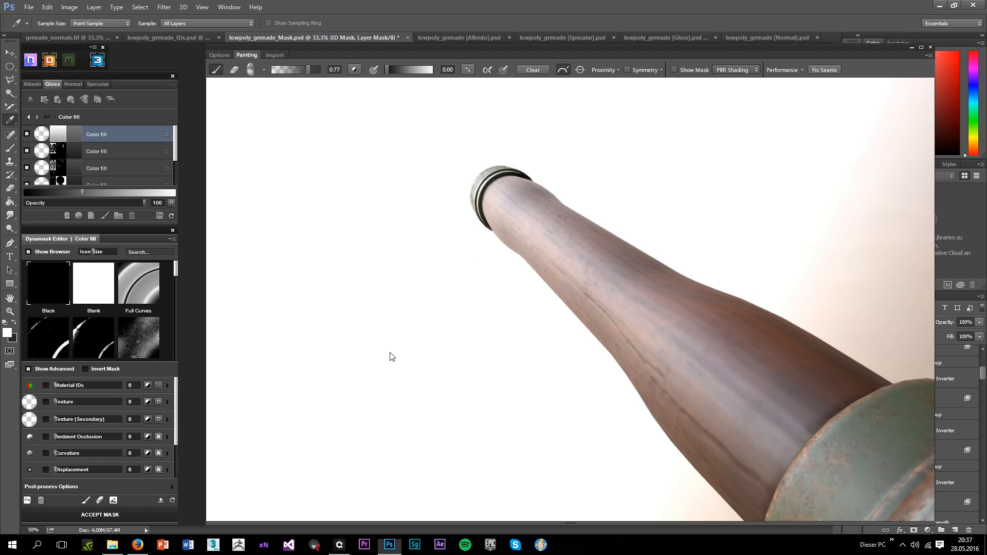
pyautogui.press('m')
pyautogui.press('m')
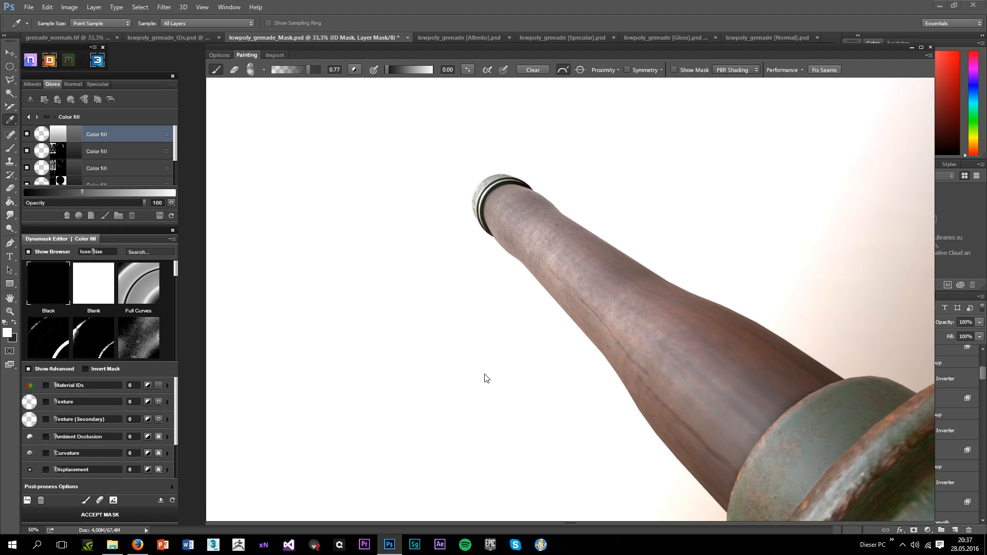
pyautogui.moveTo(485, 374)
pyautogui.mouseDown()
pyautogui.moveTo(531, 348)
pyautogui.moveTo(503, 374)
pyautogui.moveTo(599, 352)
pyautogui.moveTo(581, 339)
pyautogui.moveTo(630, 313)
pyautogui.moveTo(749, 342)
pyautogui.moveTo(701, 414)
pyautogui.moveTo(599, 321)
pyautogui.mouseUp()
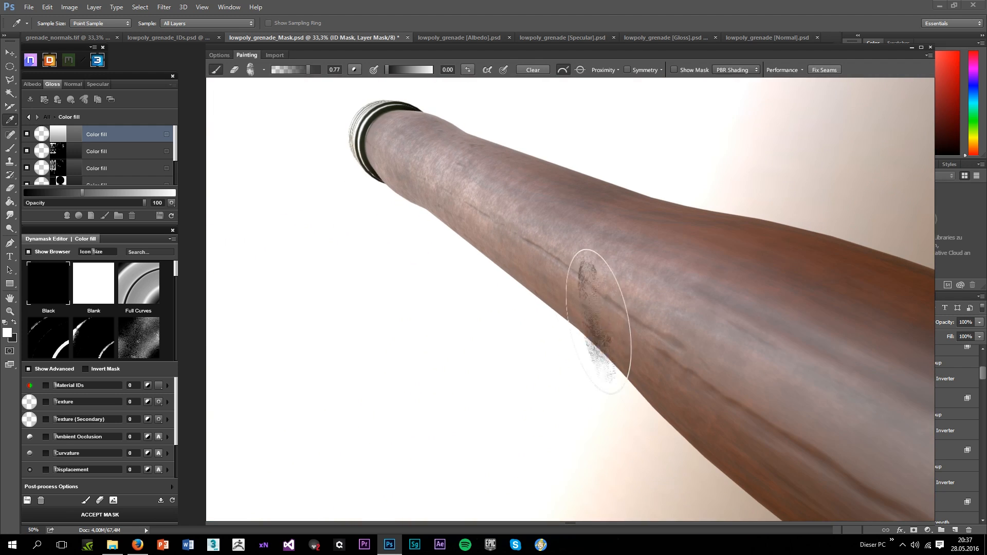
# Lighten the grey value of the handle's gloss fill and inspect the wood's reflections from another angle
pyautogui.hotkey('ctrl', 'Tab')
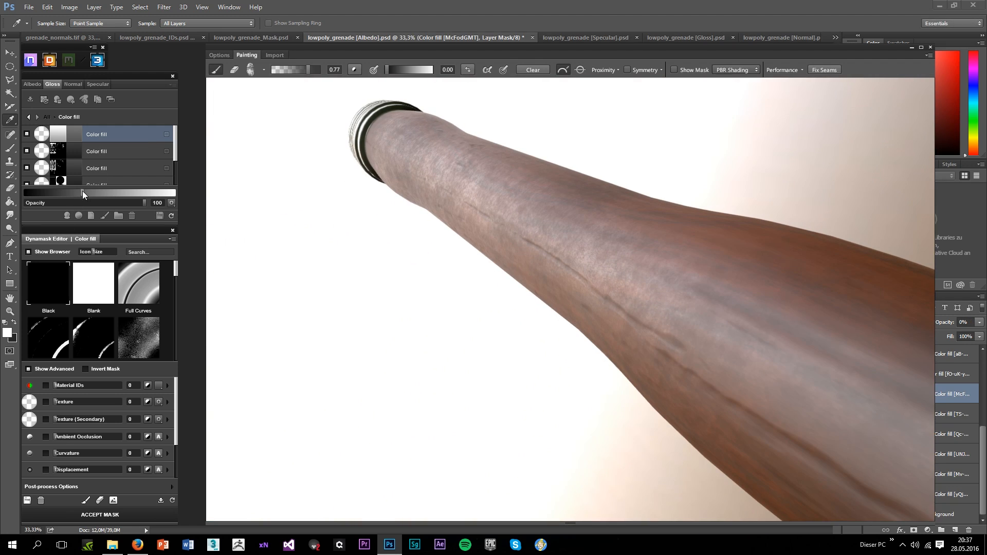
pyautogui.moveTo(83, 192); pyautogui.dragTo(121, 193)
pyautogui.moveTo(416, 318); pyautogui.dragTo(421, 329)
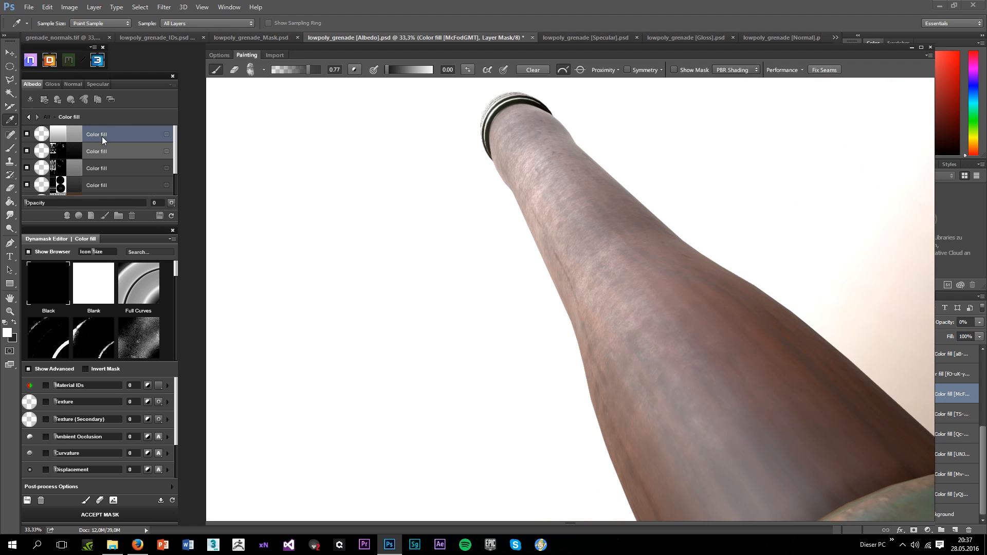
# Raise the gloss value of the wooden handle's top Color fill in the Gloss map and check the handle's shine
pyautogui.click(52, 85)
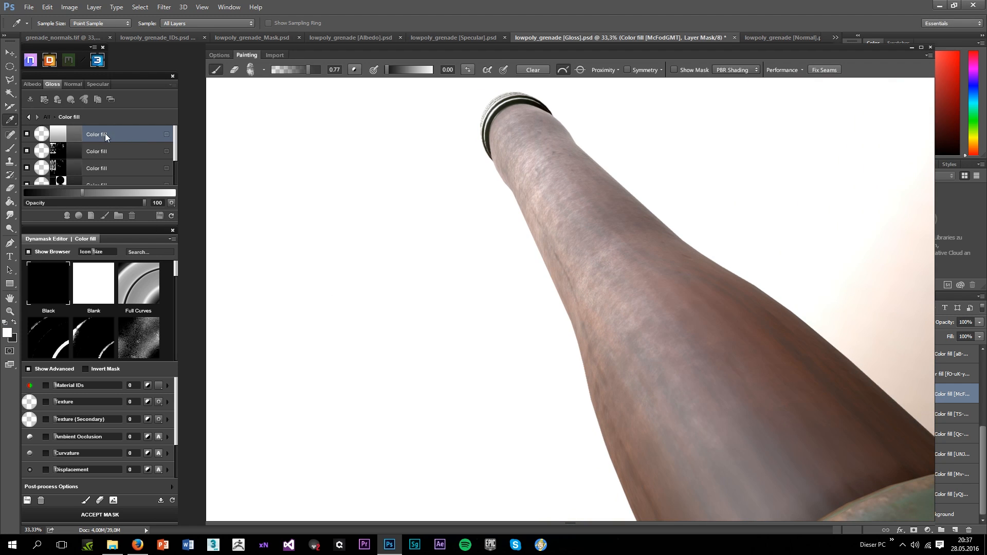
pyautogui.moveTo(101, 199); pyautogui.dragTo(111, 203)
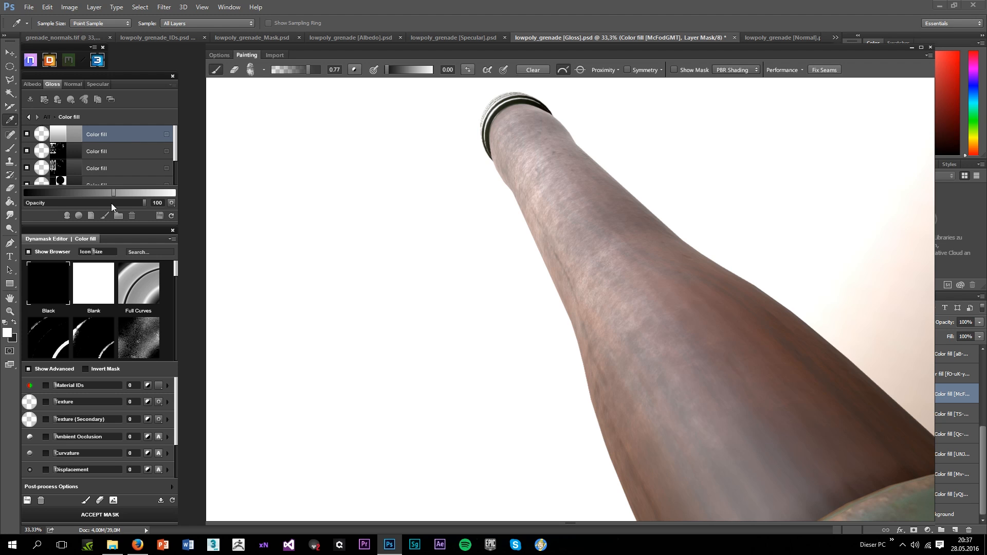
pyautogui.moveTo(414, 270); pyautogui.dragTo(506, 297)
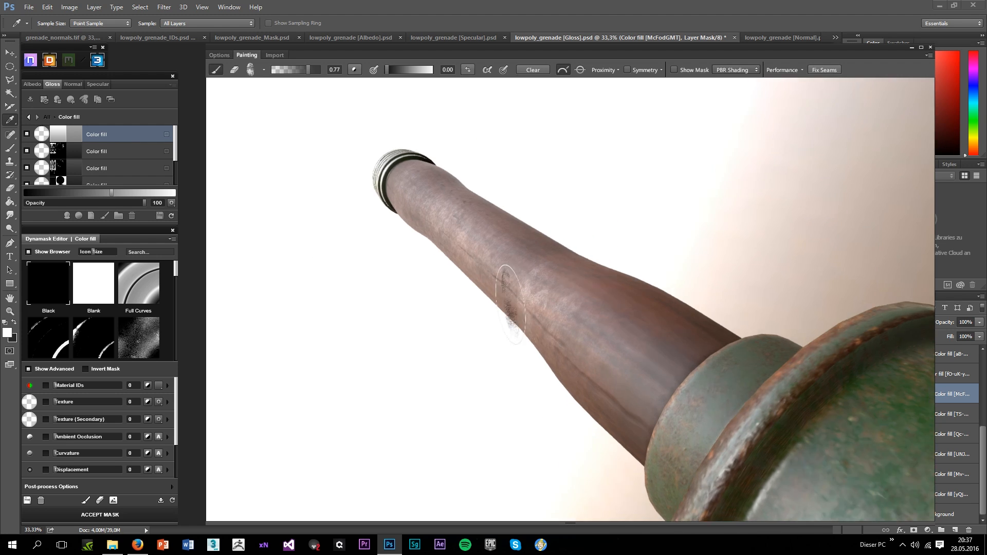
pyautogui.click(127, 191)
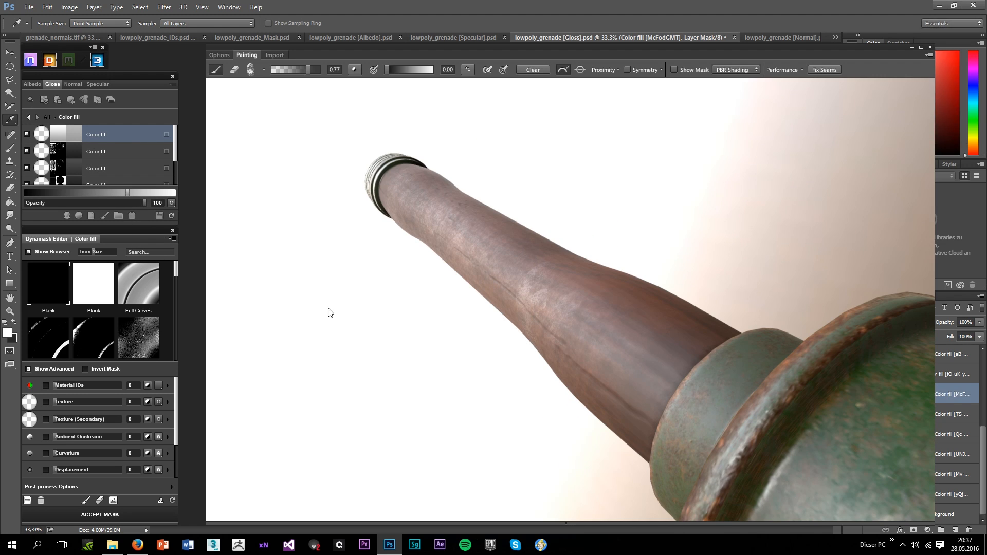
pyautogui.moveTo(324, 314)
pyautogui.mouseDown()
pyautogui.moveTo(374, 323)
pyautogui.moveTo(328, 282)
pyautogui.mouseUp()
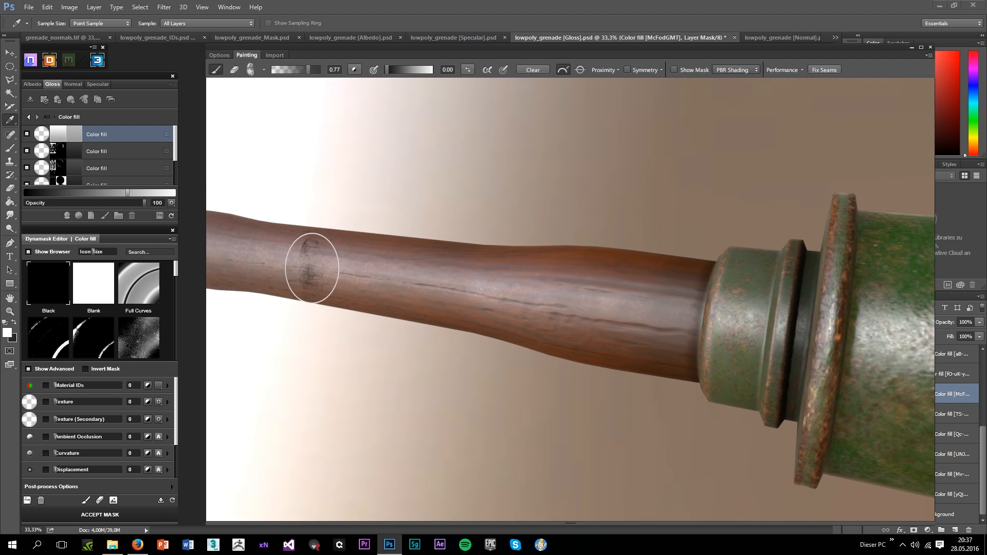
pyautogui.scroll(3, 315, 272)
pyautogui.moveTo(447, 308)
pyautogui.mouseDown()
pyautogui.moveTo(388, 385)
pyautogui.moveTo(513, 346)
pyautogui.moveTo(607, 332)
pyautogui.mouseUp()
pyautogui.moveTo(823, 367)
pyautogui.mouseDown()
pyautogui.moveTo(709, 389)
pyautogui.moveTo(540, 231)
pyautogui.mouseUp()
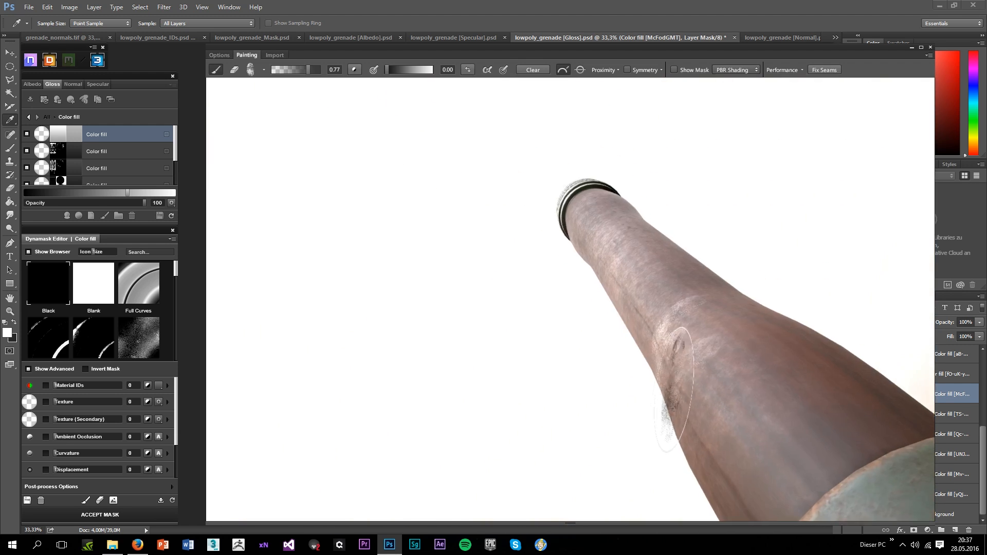
# Switch the mask brush value to 1.00 and dab a spot on the wooden handle near the metal collar
pyautogui.click(467, 70)
pyautogui.click(777, 442)
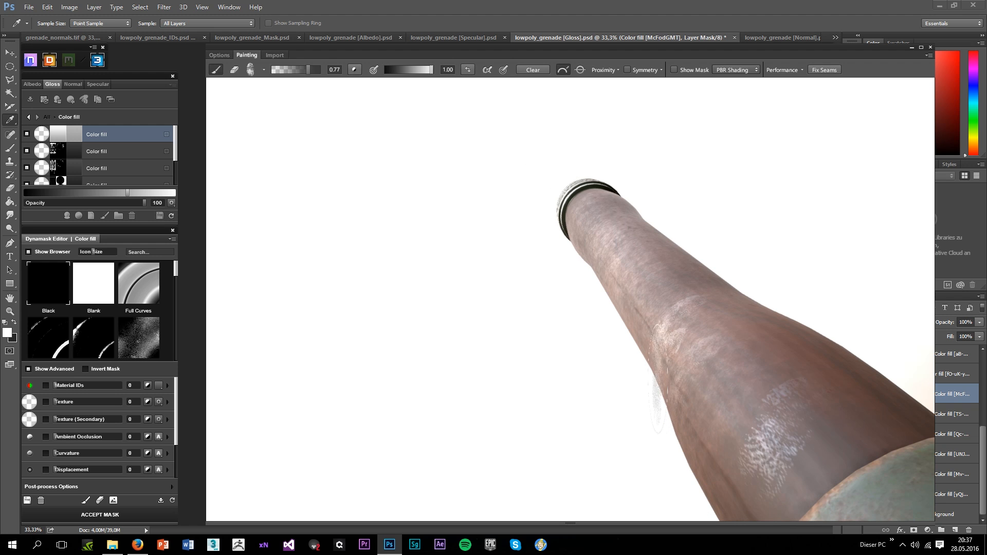
pyautogui.moveTo(641, 395); pyautogui.dragTo(776, 431)
pyautogui.moveTo(599, 356); pyautogui.dragTo(802, 375)
pyautogui.moveTo(510, 394); pyautogui.dragTo(604, 360)
pyautogui.scroll(2, 590, 340)
pyautogui.moveTo(531, 281)
pyautogui.mouseDown()
pyautogui.moveTo(487, 245)
pyautogui.moveTo(513, 406)
pyautogui.moveTo(618, 360)
pyautogui.moveTo(593, 308)
pyautogui.moveTo(560, 183)
pyautogui.moveTo(706, 236)
pyautogui.moveTo(556, 276)
pyautogui.moveTo(815, 239)
pyautogui.mouseUp()
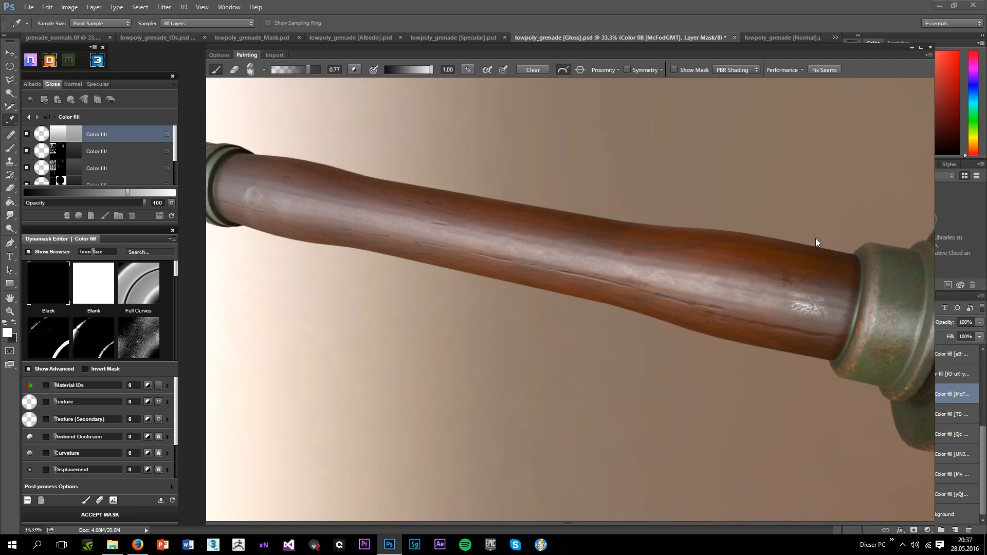
# Examine the gloss on the wooden handle from several angles and distances
pyautogui.moveTo(726, 248)
pyautogui.mouseDown()
pyautogui.moveTo(573, 209)
pyautogui.moveTo(530, 378)
pyautogui.moveTo(434, 334)
pyautogui.moveTo(432, 433)
pyautogui.mouseUp()
pyautogui.scroll(-2, 524, 421)
pyautogui.moveTo(524, 422); pyautogui.dragTo(734, 423)
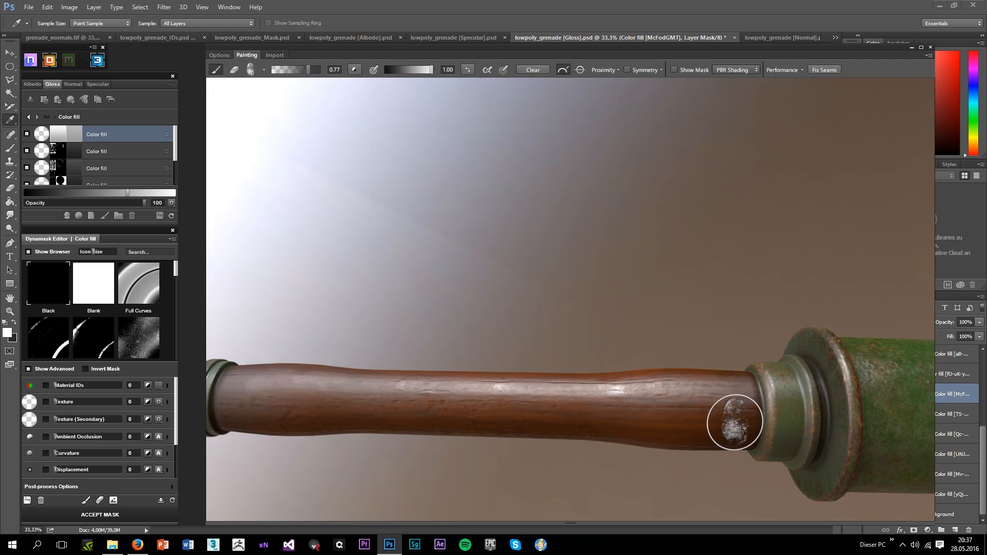
pyautogui.scroll(-2, 615, 441)
pyautogui.moveTo(576, 427)
pyautogui.mouseDown()
pyautogui.moveTo(519, 402)
pyautogui.moveTo(520, 486)
pyautogui.mouseUp()
pyautogui.scroll(2, 586, 271)
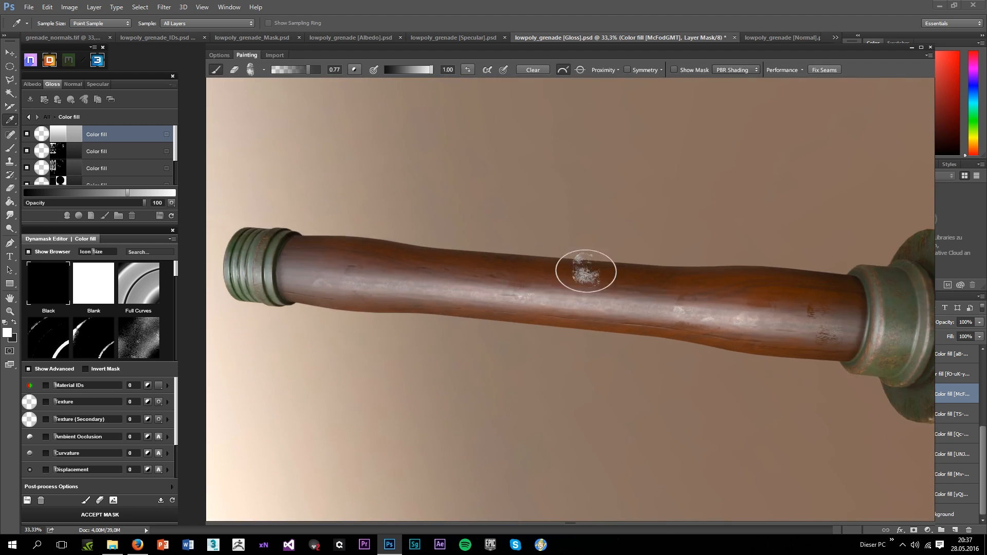
pyautogui.scroll(-2, 587, 271)
pyautogui.moveTo(494, 333)
pyautogui.mouseDown()
pyautogui.moveTo(540, 404)
pyautogui.moveTo(747, 310)
pyautogui.moveTo(540, 287)
pyautogui.mouseUp()
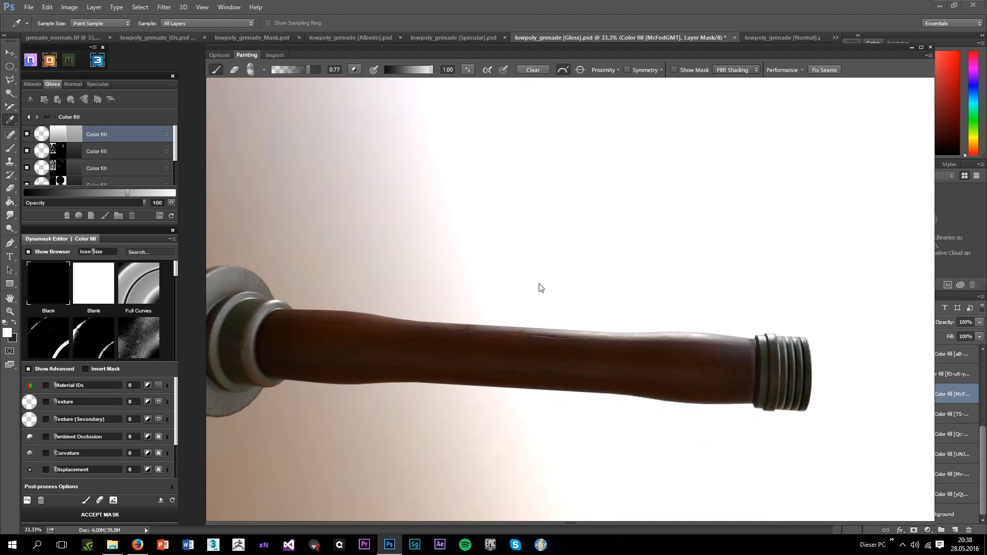
pyautogui.scroll(2, 551, 365)
pyautogui.moveTo(401, 358); pyautogui.dragTo(712, 388)
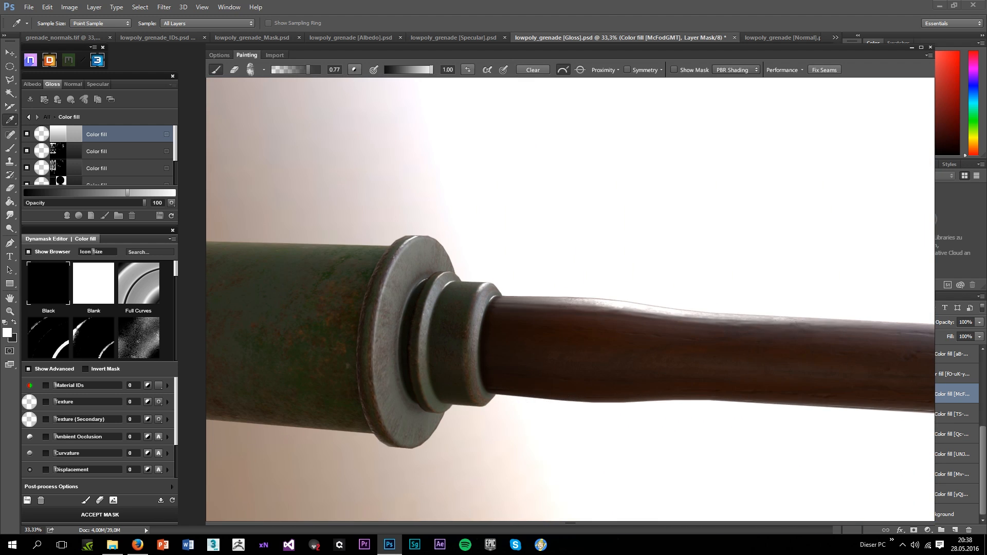
pyautogui.moveTo(606, 370); pyautogui.dragTo(602, 406)
pyautogui.scroll(3, 481, 406)
pyautogui.moveTo(481, 403); pyautogui.dragTo(416, 368)
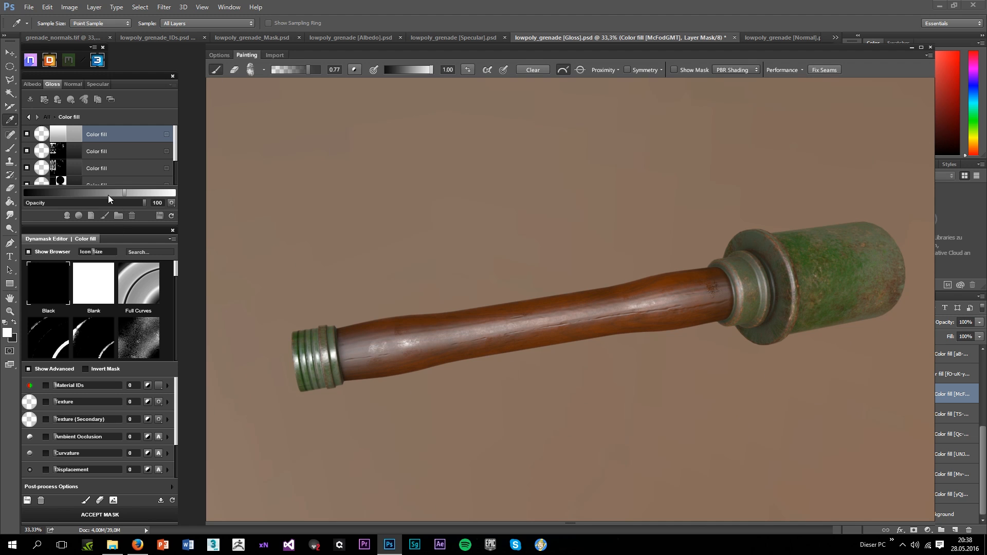
# Lower the gloss value of the wood's top Color fill slightly and check the handle in the preview
pyautogui.moveTo(120, 193); pyautogui.dragTo(116, 193)
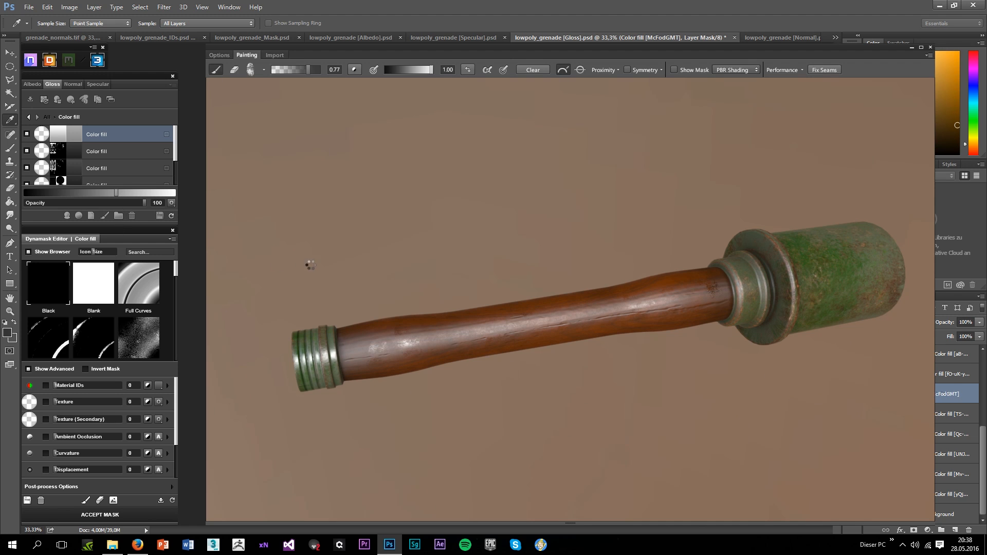
pyautogui.moveTo(410, 195); pyautogui.dragTo(478, 210)
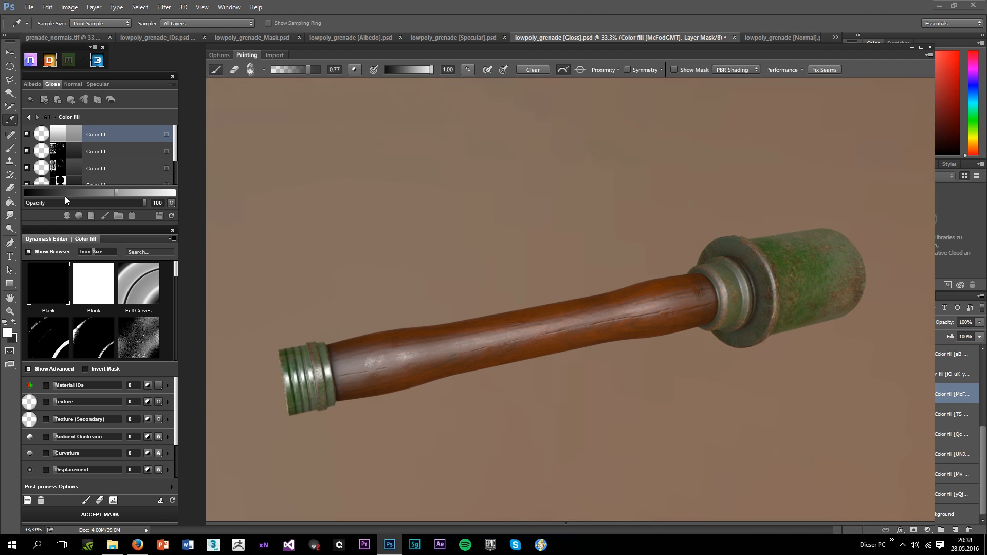
pyautogui.moveTo(115, 195); pyautogui.dragTo(109, 193)
pyautogui.moveTo(375, 235); pyautogui.dragTo(485, 287)
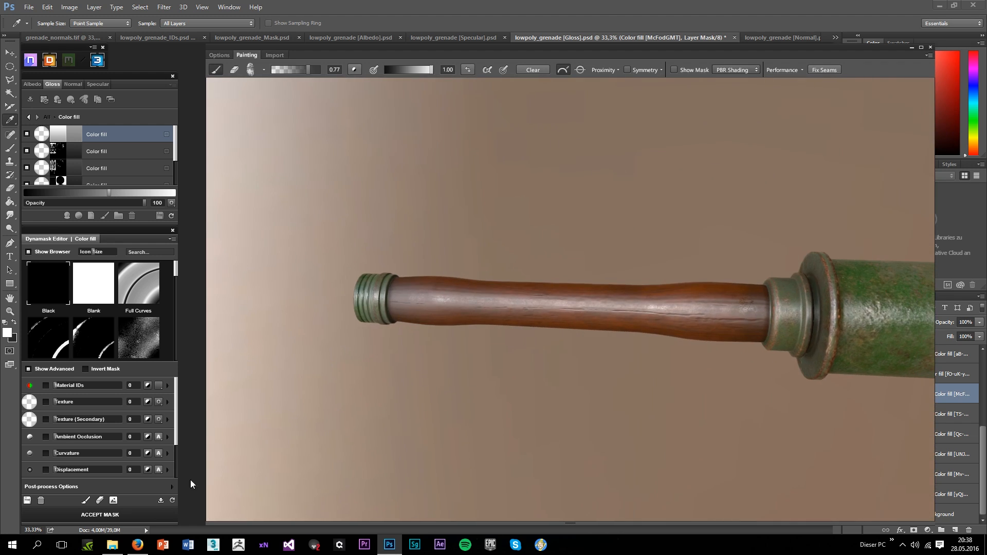
# Accept the painted mask of the wood's top Color fill and close the mask editor
pyautogui.click(116, 514)
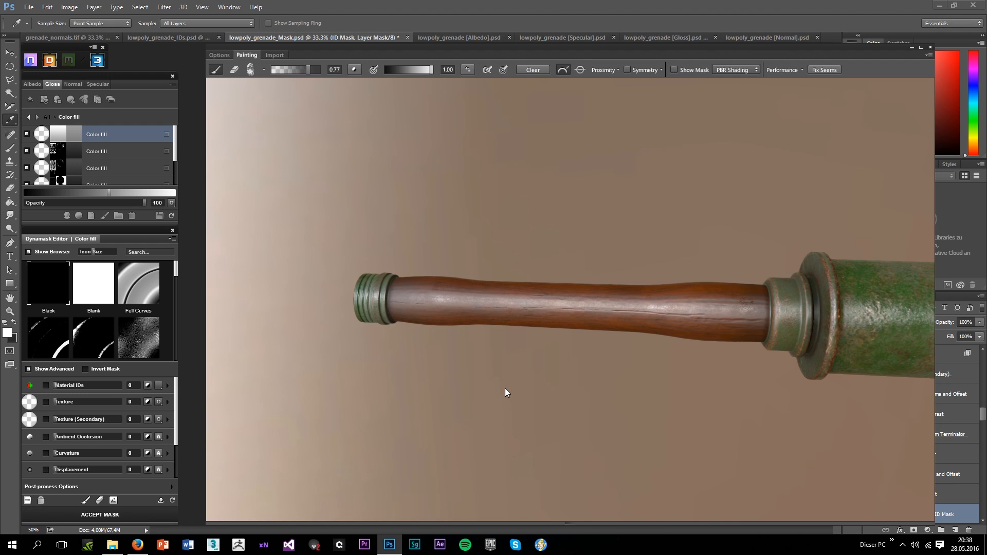
pyautogui.scroll(-2, 601, 343)
pyautogui.moveTo(601, 343); pyautogui.dragTo(330, 471)
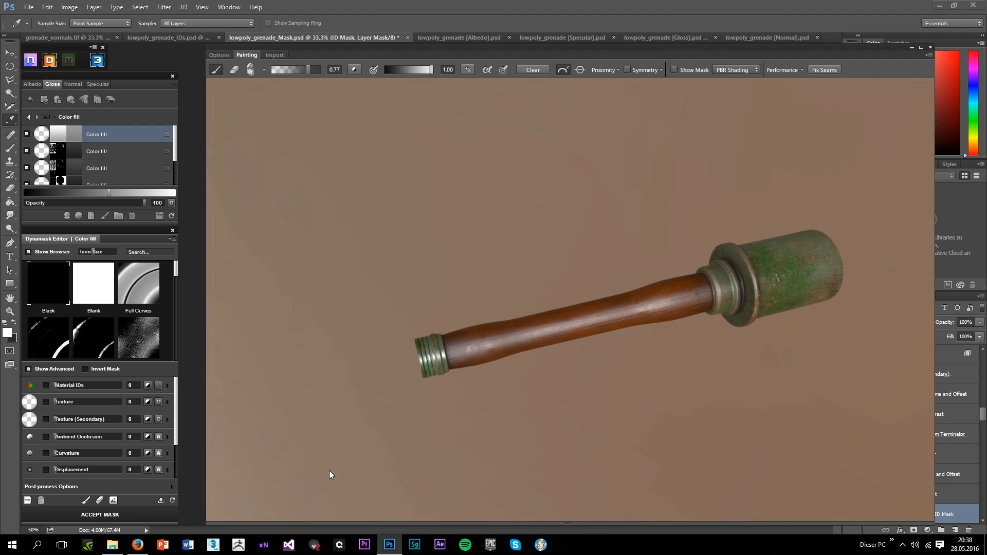
pyautogui.click(126, 513)
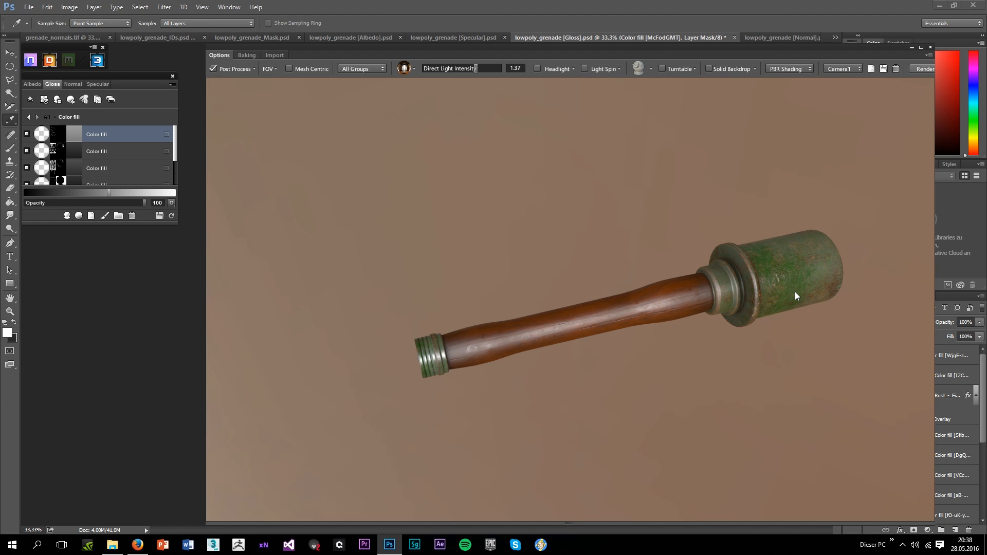
# Change the preview's environment lighting to a different panorama and inspect the grenade under it
pyautogui.moveTo(744, 338); pyautogui.dragTo(679, 338)
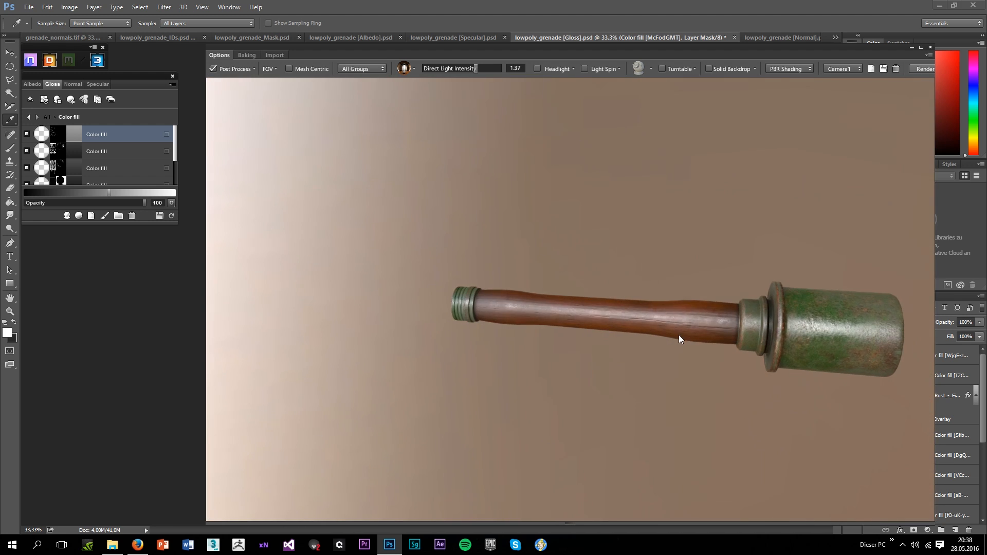
pyautogui.click(405, 67)
pyautogui.click(407, 97)
pyautogui.moveTo(591, 252); pyautogui.dragTo(626, 282)
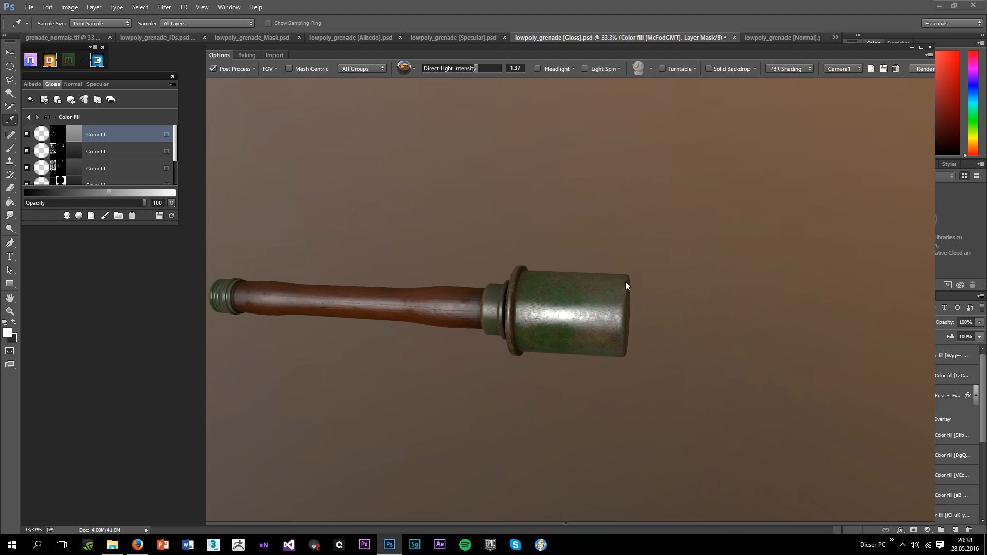
# In the green metal group's albedo, set the bottom Color fill to the lighter grey-green #4f5746
pyautogui.click(29, 118)
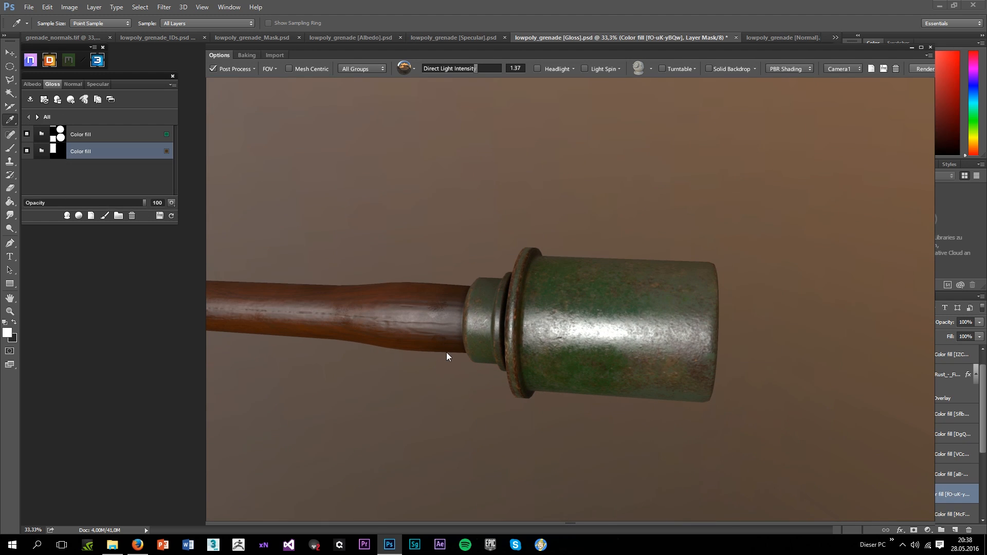
pyautogui.click(39, 140)
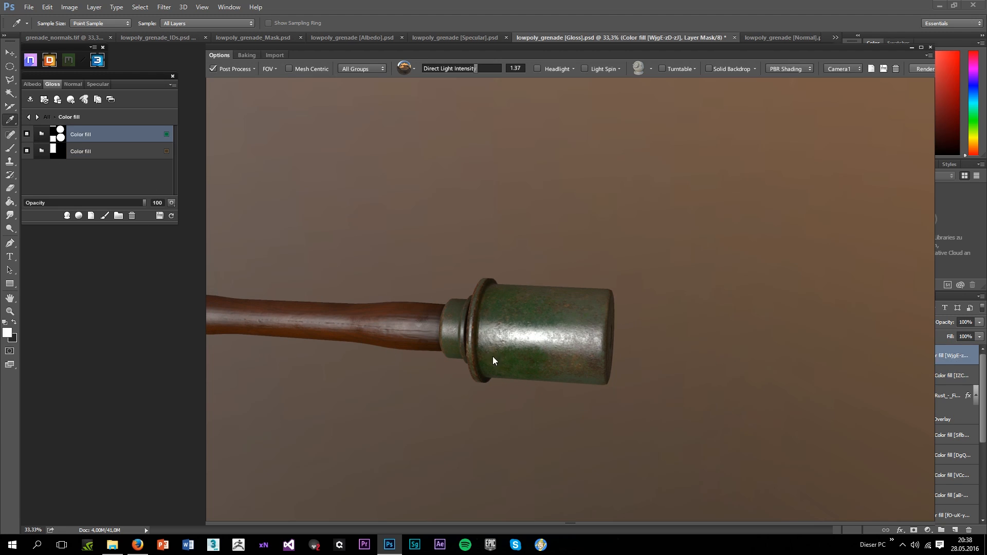
pyautogui.click(31, 84)
pyautogui.click(97, 188)
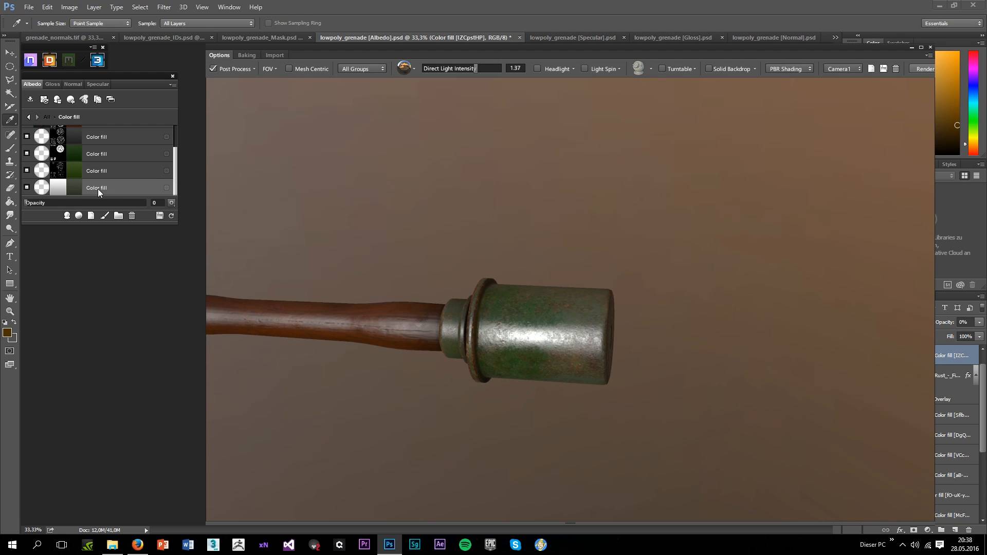
pyautogui.click(75, 189)
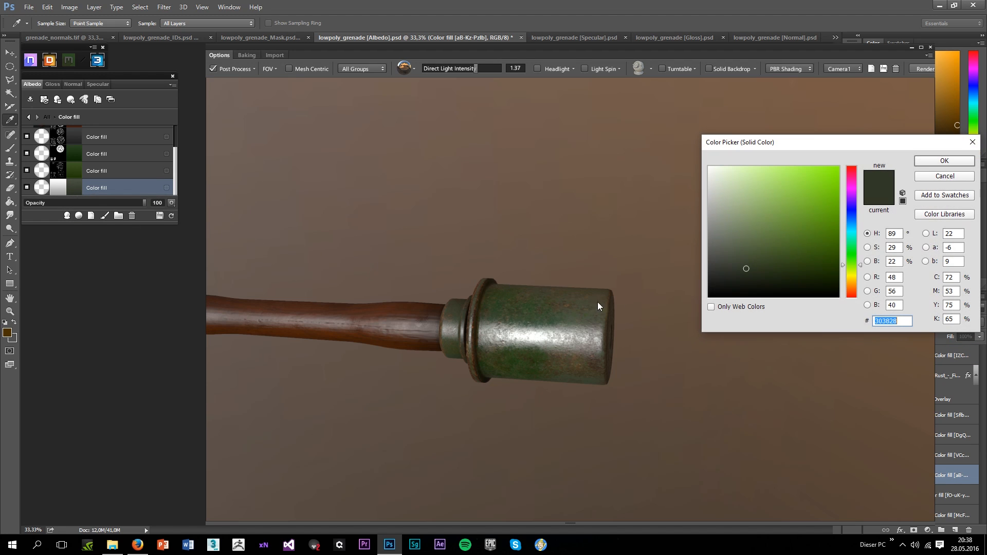
pyautogui.moveTo(746, 269); pyautogui.dragTo(733, 253)
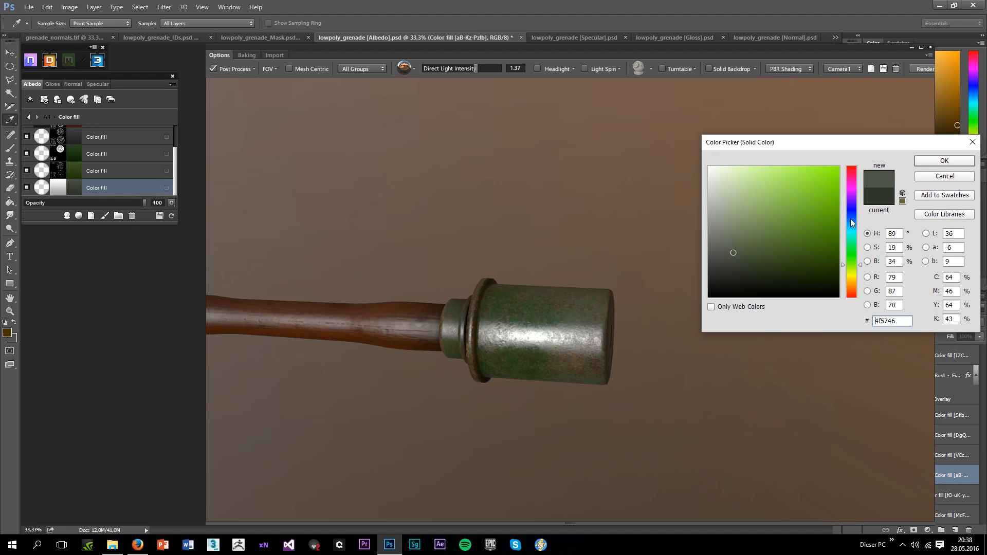
pyautogui.click(936, 163)
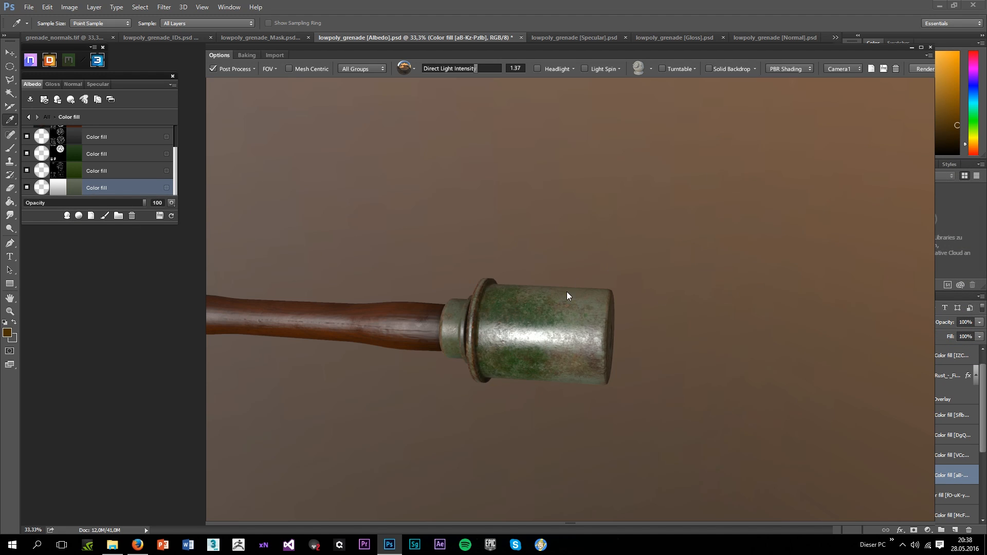
pyautogui.moveTo(562, 265); pyautogui.dragTo(557, 301)
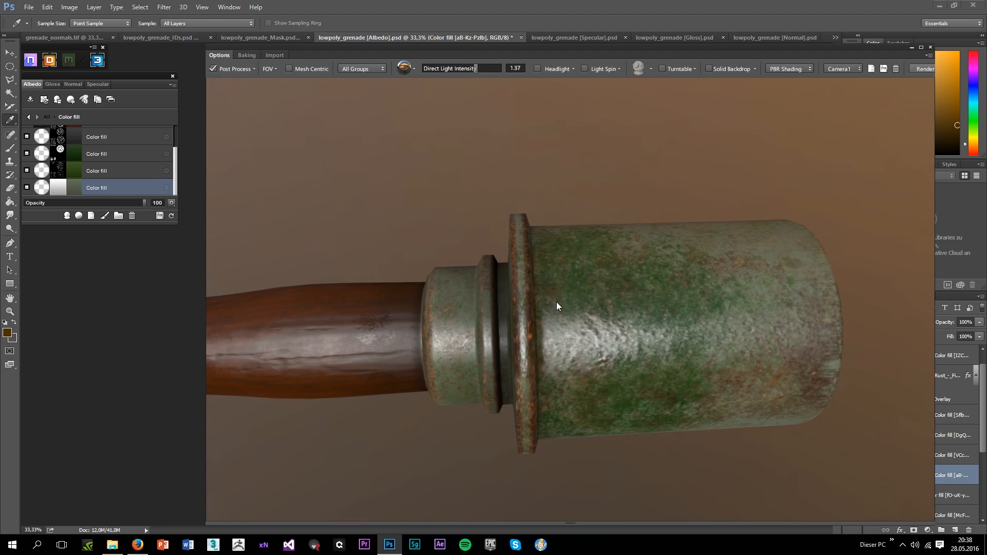
# Recolor the albedo Color fill directly above the metal's base to a more muted olive green, about #34491e
pyautogui.click(113, 175)
pyautogui.click(73, 171)
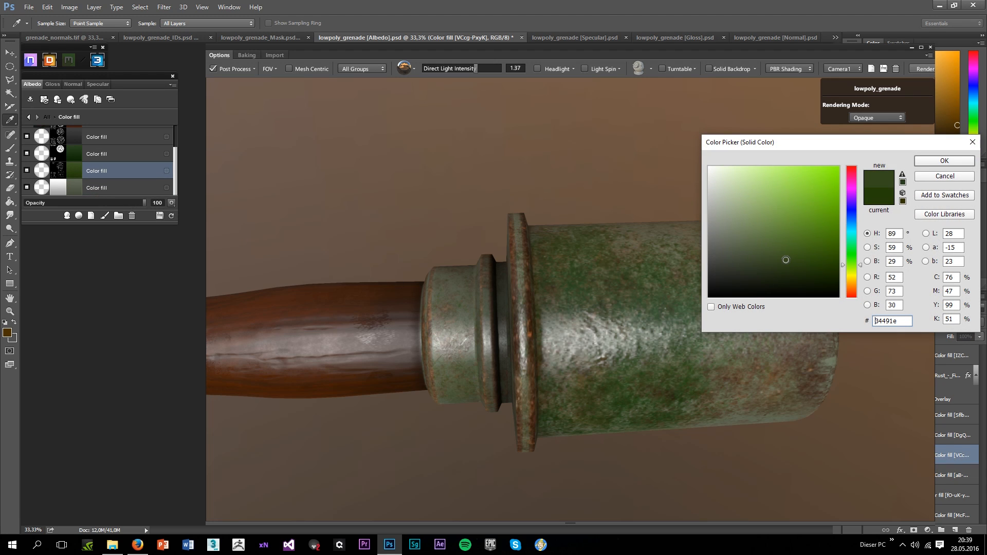
pyautogui.click(948, 162)
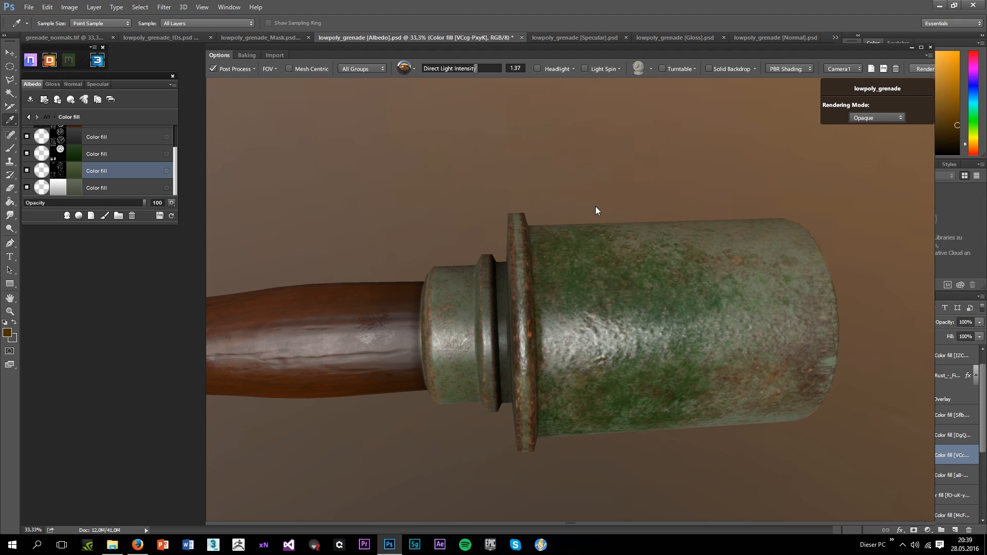
pyautogui.moveTo(575, 194); pyautogui.dragTo(505, 236)
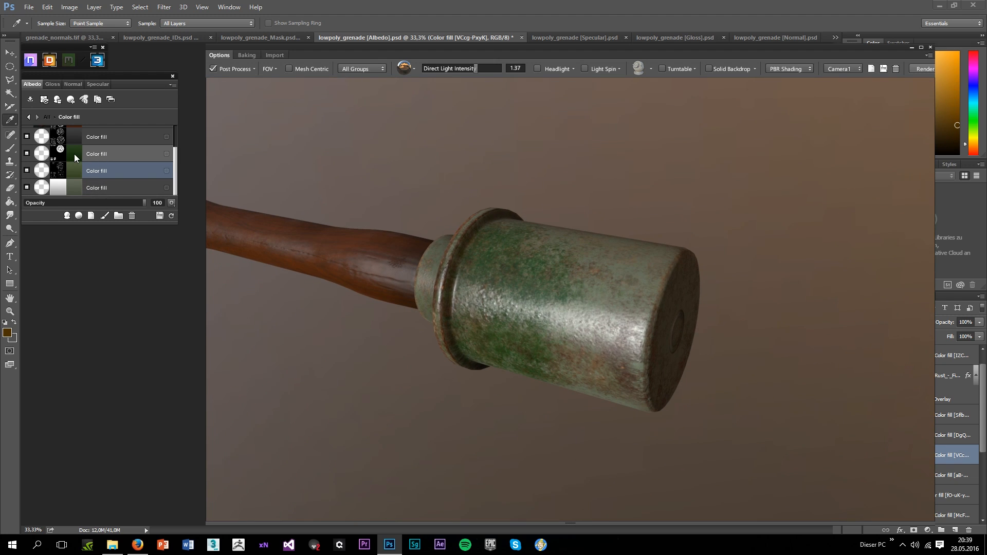
# Recolor the dark green albedo Color fill, third from the bottom, to a lighter, less saturated green
pyautogui.doubleClick(74, 154)
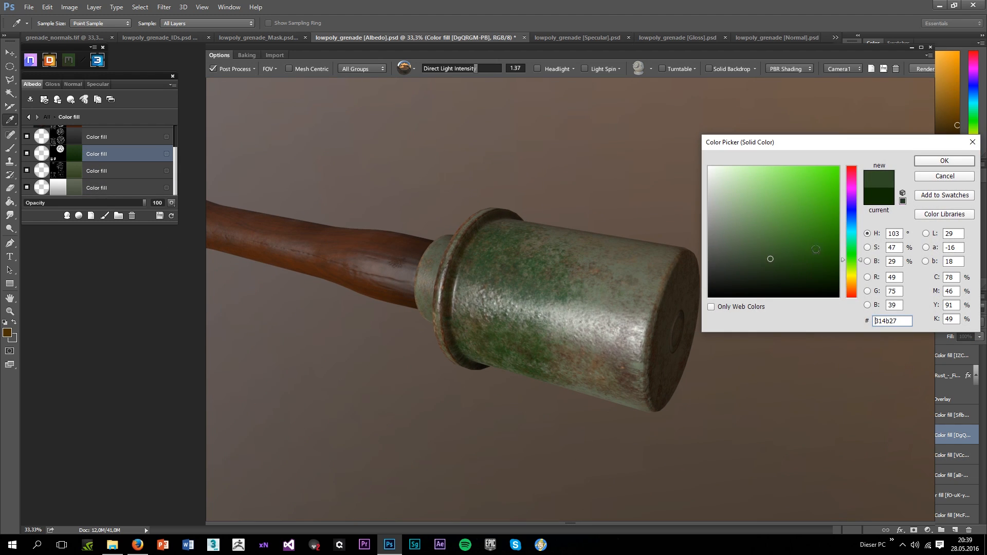
pyautogui.moveTo(778, 255); pyautogui.dragTo(775, 259)
pyautogui.click(933, 177)
pyautogui.moveTo(709, 180); pyautogui.dragTo(704, 271)
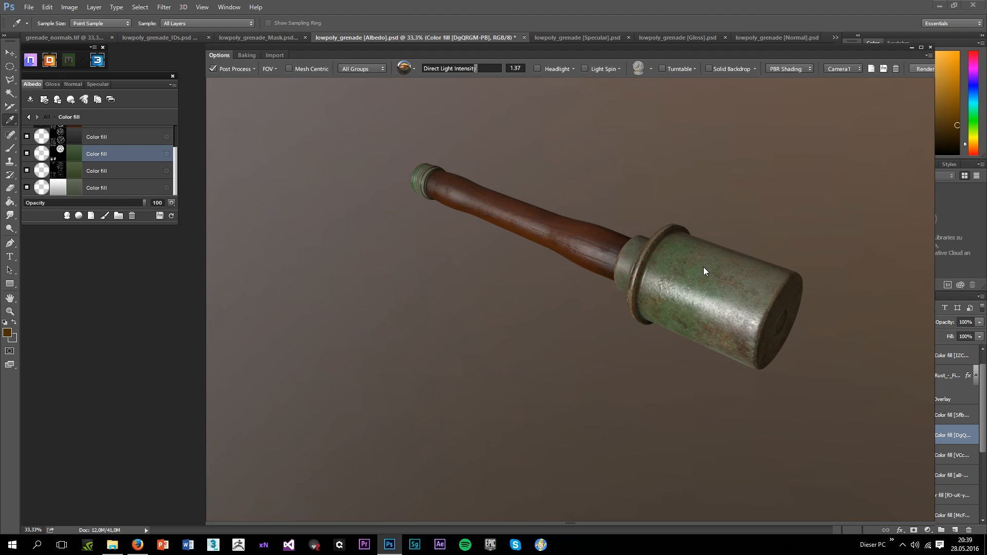
pyautogui.scroll(3, 703, 266)
# Set the bottom Color fill of the metal's albedo to a darker olive green, #334124
pyautogui.click(77, 190)
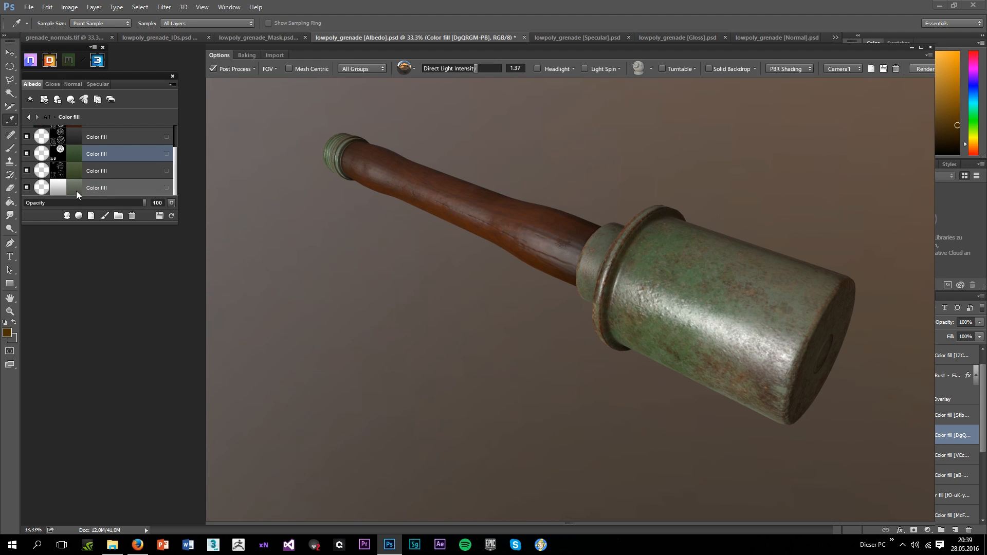
pyautogui.click(771, 267)
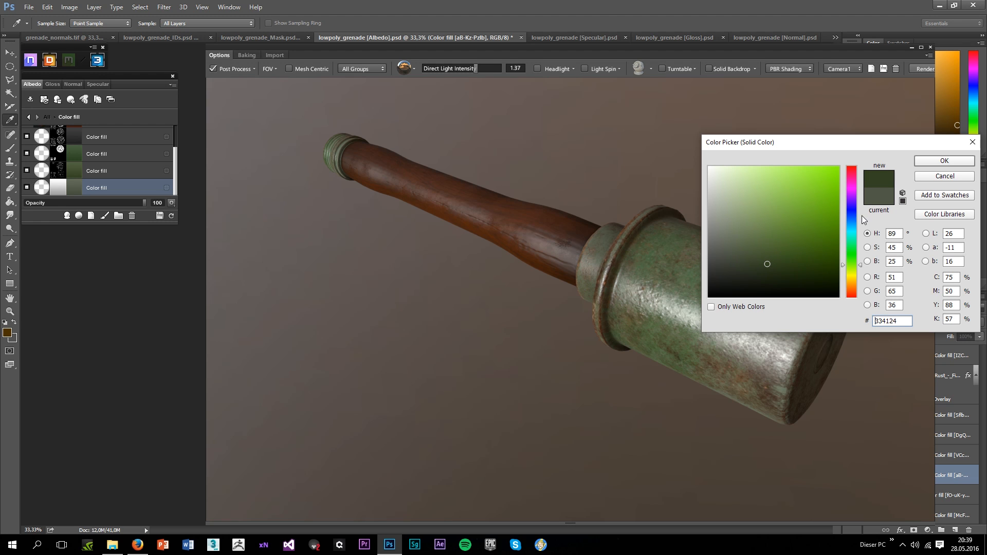
pyautogui.click(943, 161)
pyautogui.moveTo(714, 218); pyautogui.dragTo(159, 214)
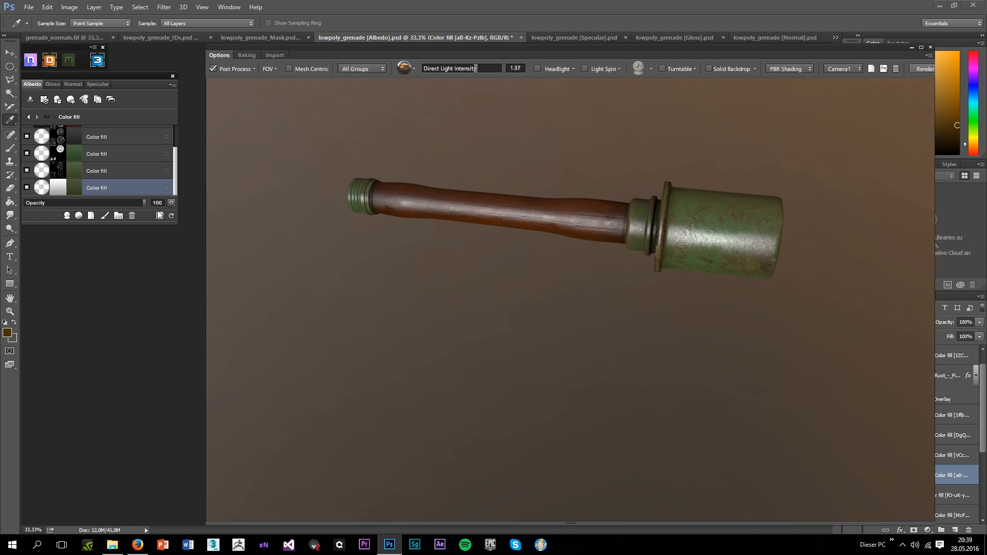
# Recolor the second albedo Color fill from the bottom to a more saturated green, #3e5724
pyautogui.click(77, 171)
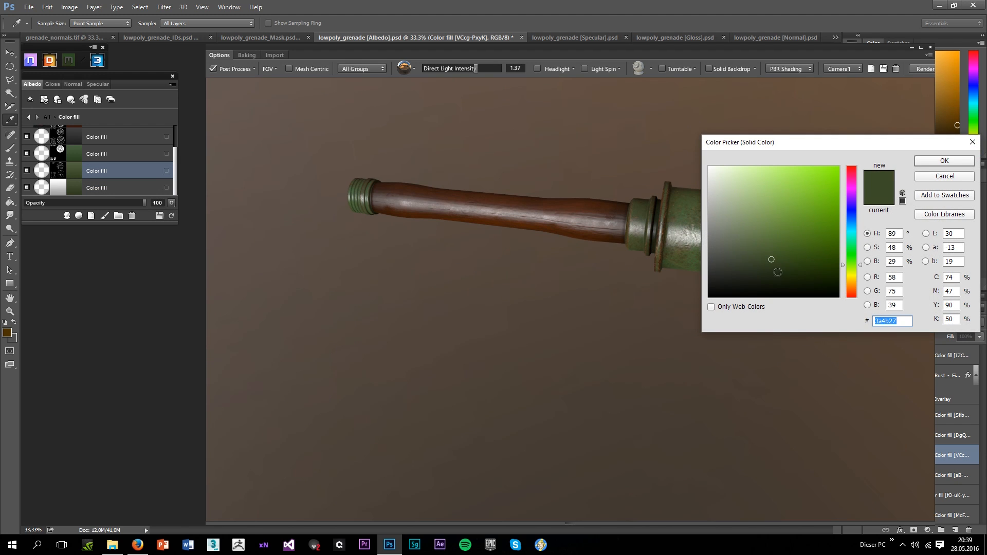
pyautogui.click(944, 160)
pyautogui.moveTo(808, 184); pyautogui.dragTo(842, 151)
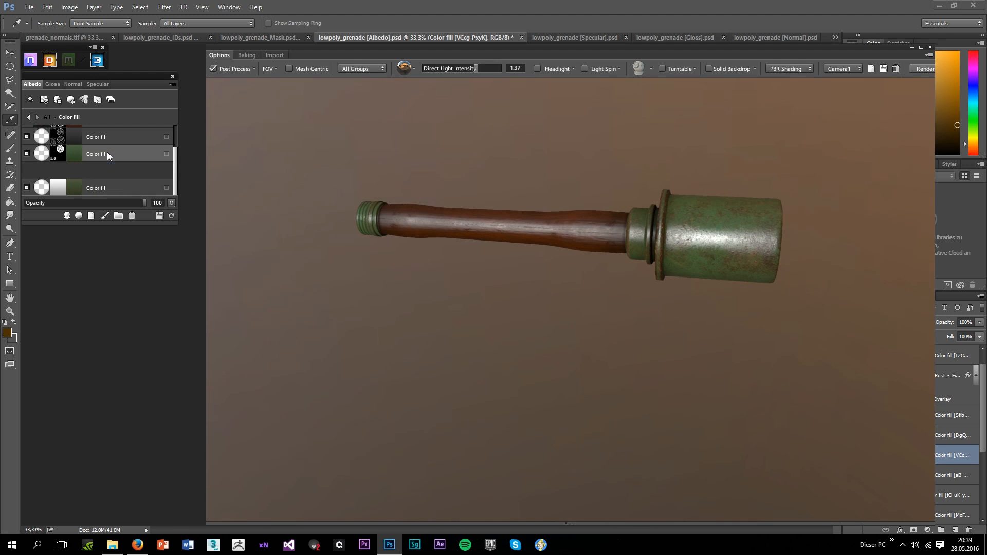
# Darken the third albedo Color fill from the bottom to a deeper, less saturated green
pyautogui.click(76, 153)
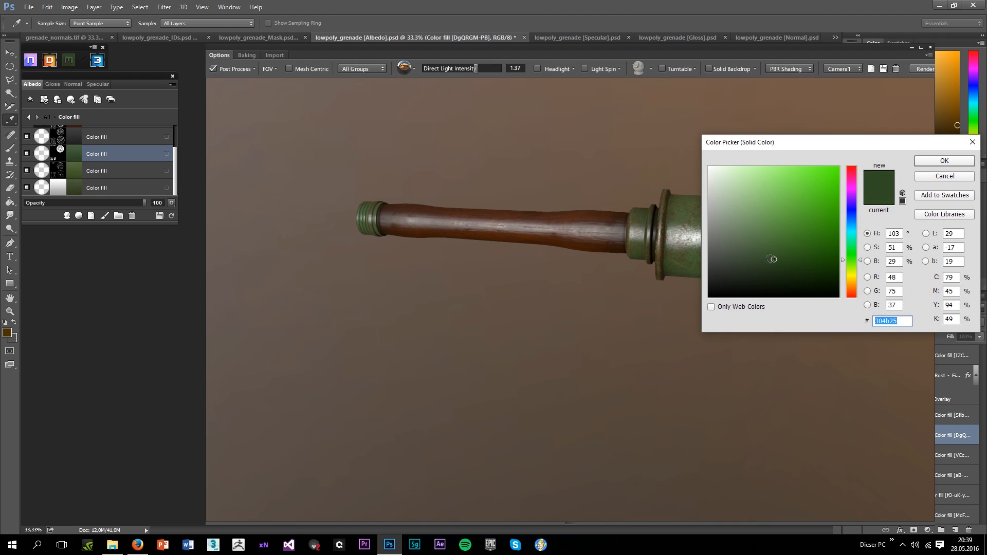
pyautogui.click(943, 163)
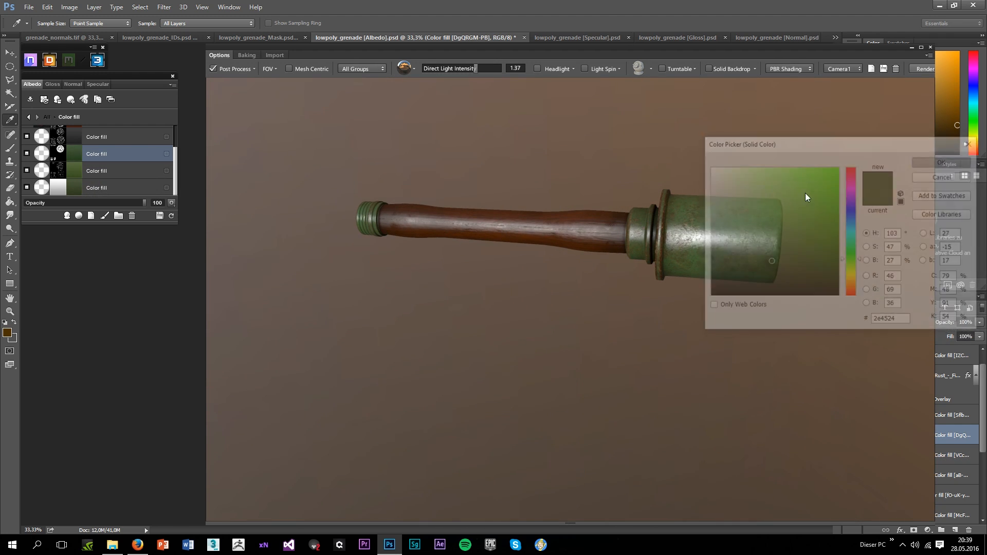
pyautogui.scroll(2, 729, 172)
pyautogui.moveTo(729, 172); pyautogui.dragTo(663, 221)
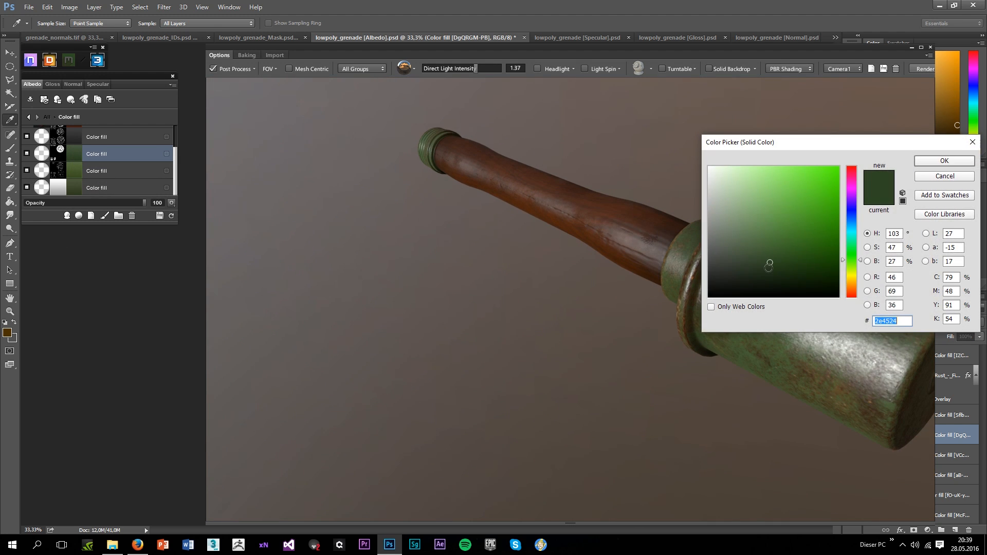
pyautogui.click(769, 271)
pyautogui.click(934, 163)
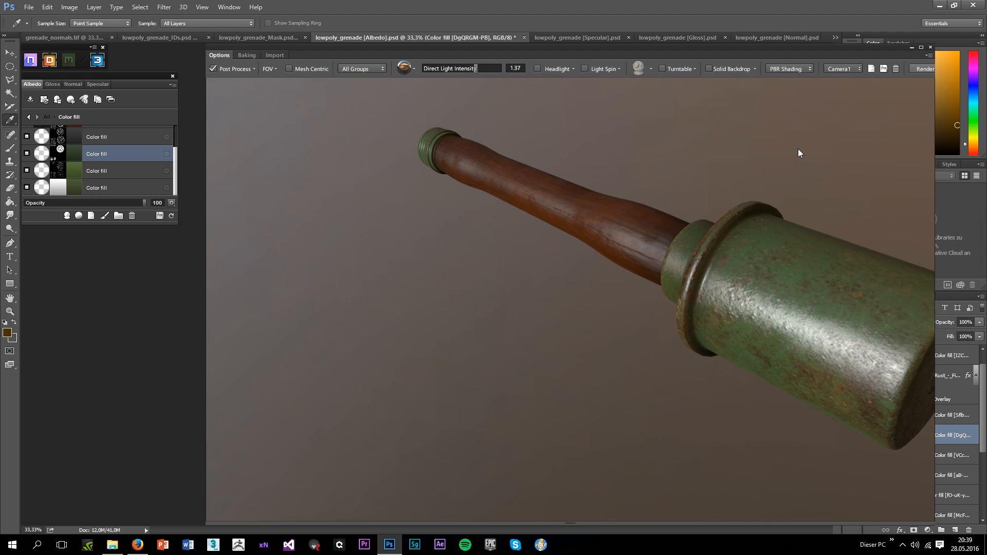
# Shift the bottom Color fill's hue to a cooler, muted grey-green, about #3a4d39
pyautogui.scroll(-2, 798, 149)
pyautogui.moveTo(798, 149); pyautogui.dragTo(687, 236)
pyautogui.scroll(3, 563, 265)
pyautogui.moveTo(564, 268); pyautogui.dragTo(591, 288)
pyautogui.doubleClick(78, 189)
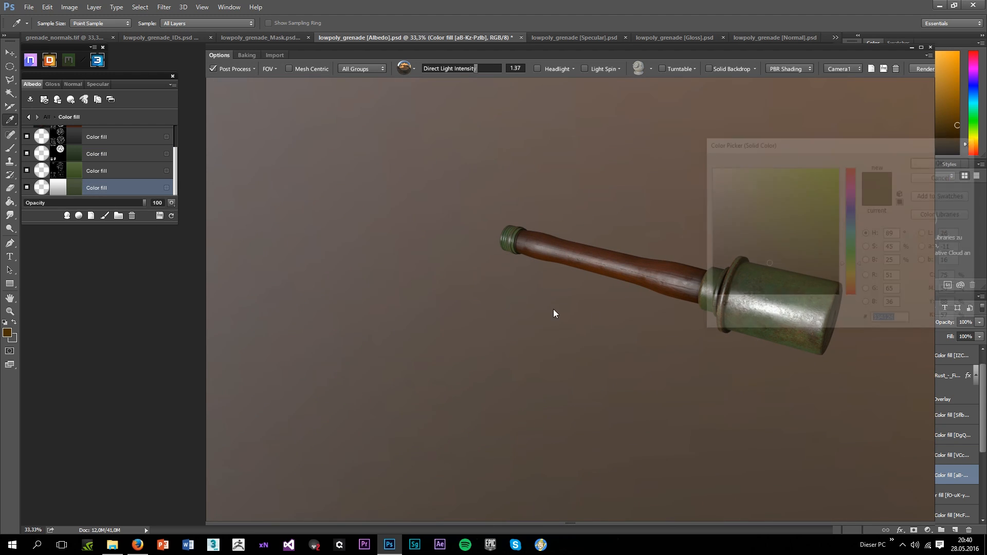
pyautogui.moveTo(746, 258); pyautogui.dragTo(752, 271)
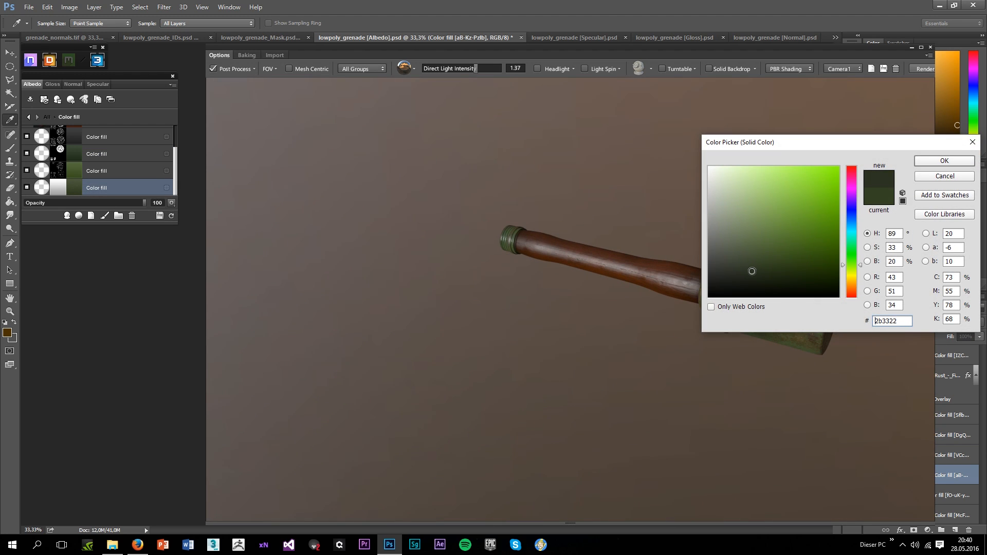
pyautogui.moveTo(818, 273); pyautogui.dragTo(826, 276)
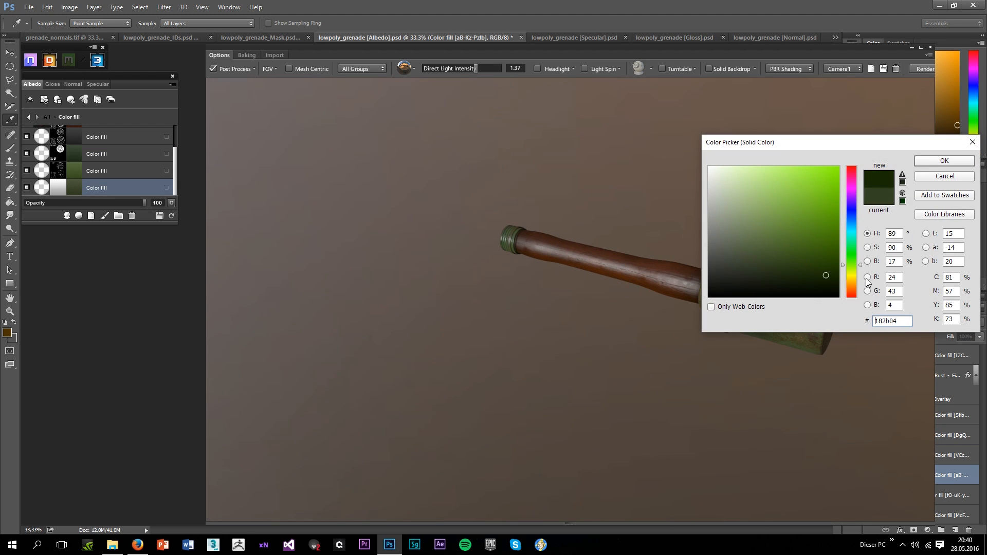
pyautogui.click(854, 249)
pyautogui.click(794, 267)
pyautogui.moveTo(765, 269); pyautogui.dragTo(761, 256)
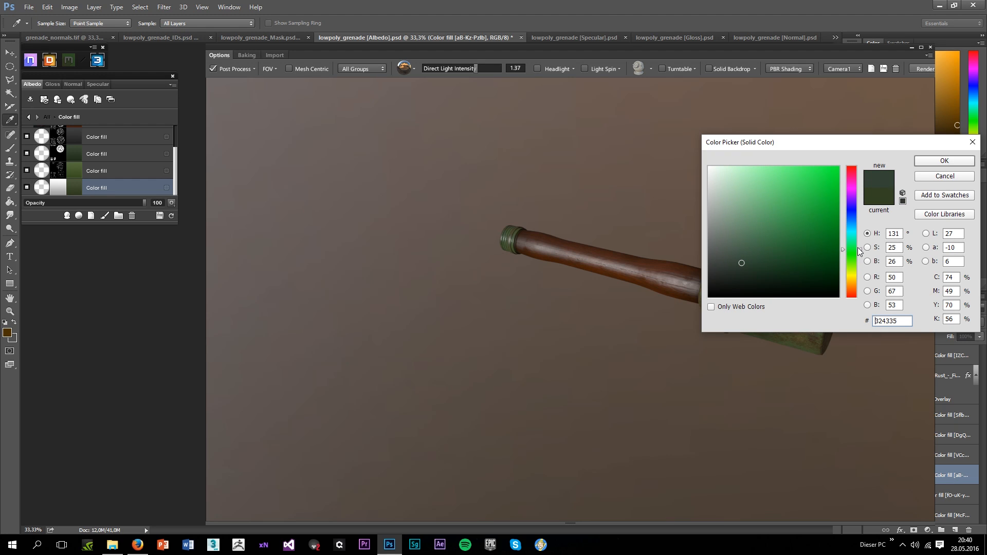
pyautogui.moveTo(768, 274); pyautogui.dragTo(743, 258)
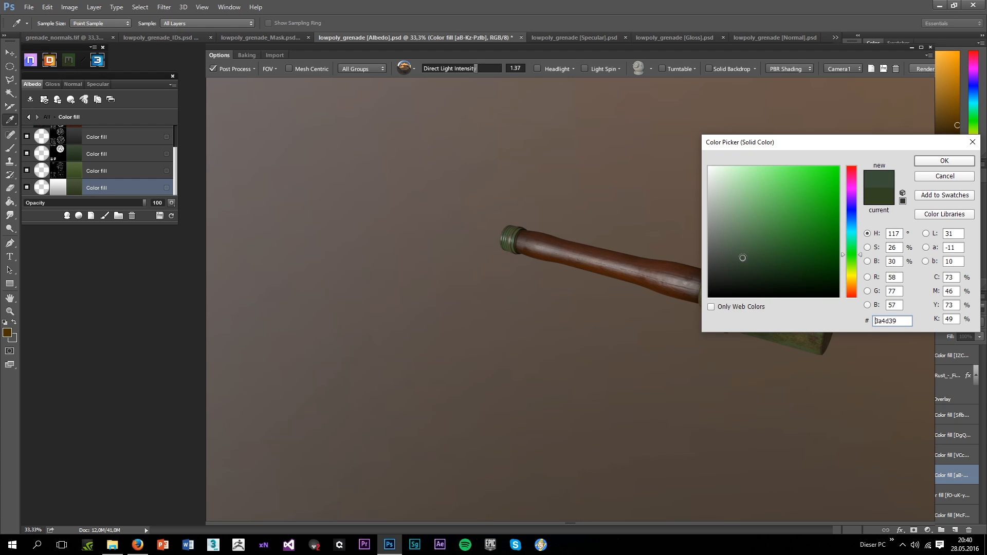
pyautogui.click(935, 163)
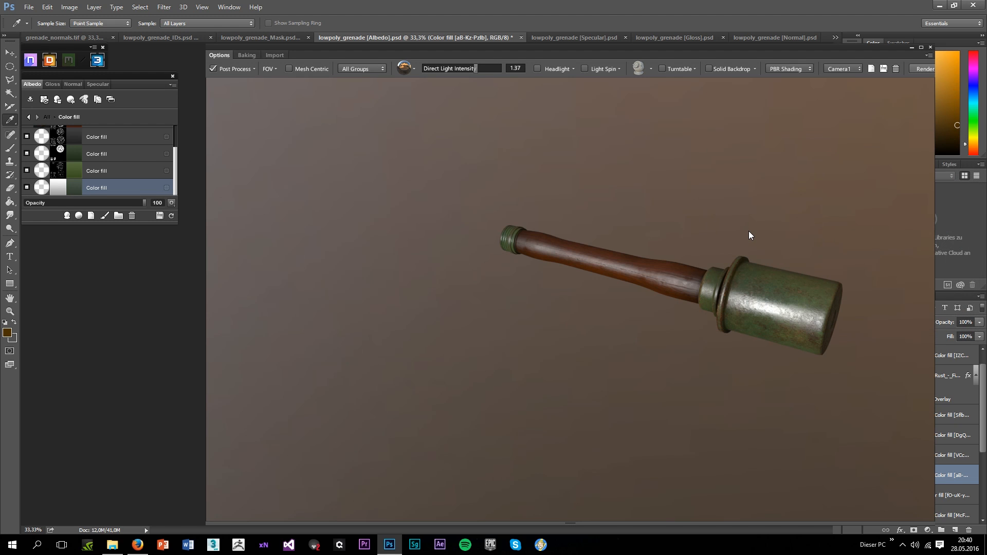
pyautogui.moveTo(749, 230); pyautogui.dragTo(833, 224)
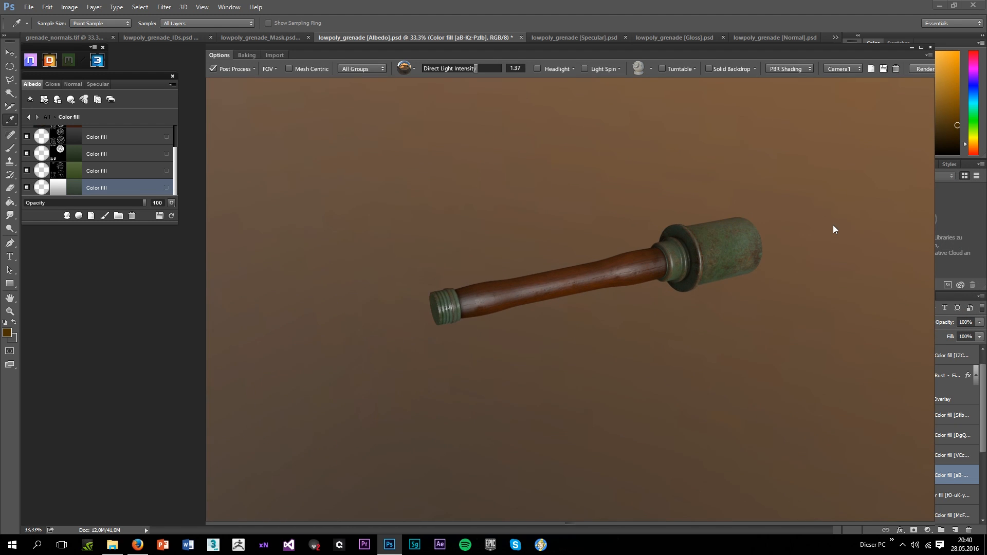
# Darken the bottom Color fill slightly to #324730 and check the grenade's metal from another angle
pyautogui.click(76, 187)
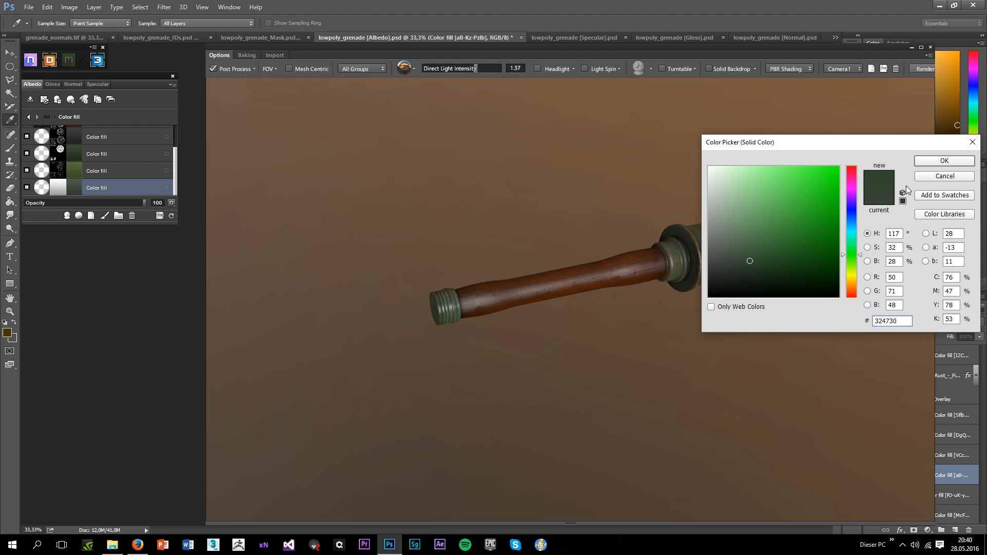
pyautogui.click(939, 160)
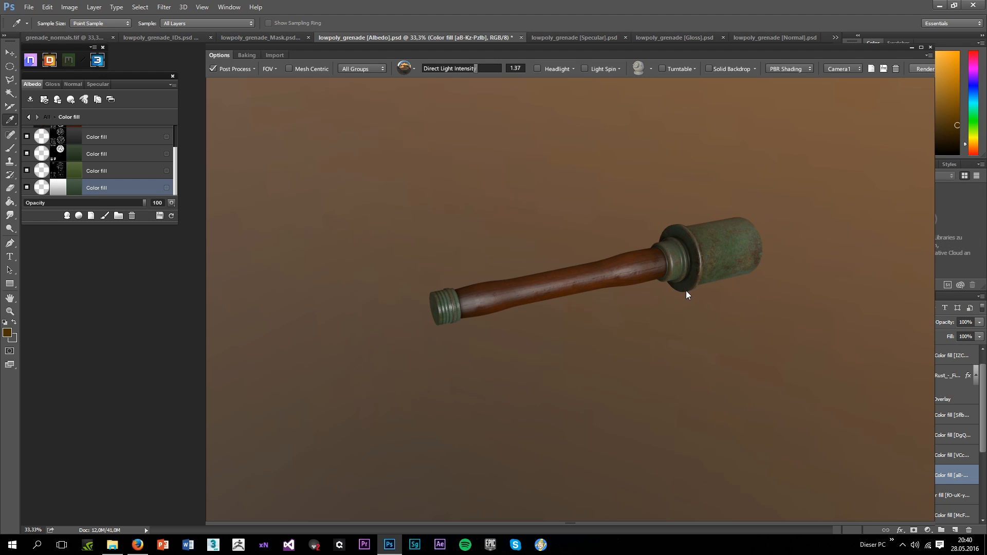
pyautogui.moveTo(673, 289); pyautogui.dragTo(534, 303)
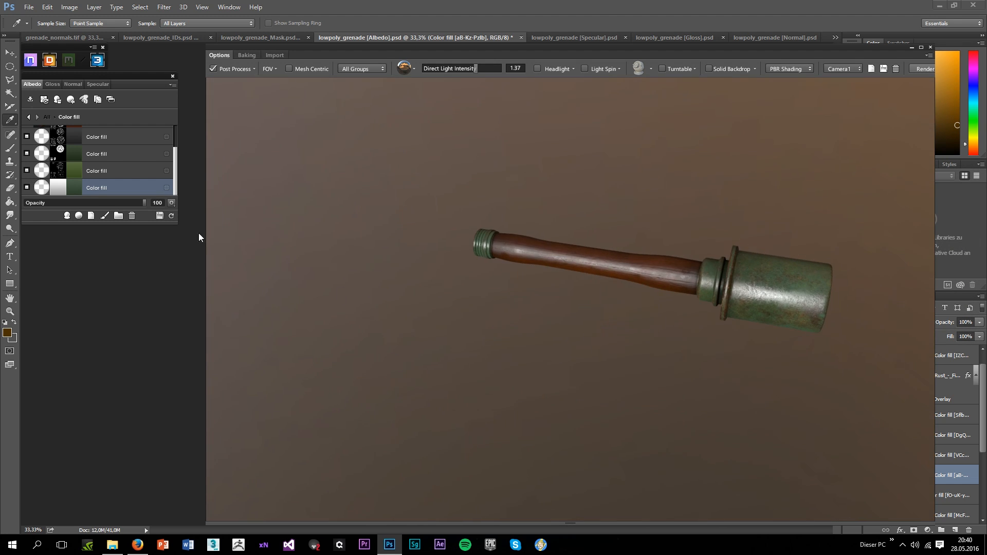
# Recolor the second Color fill from the bottom to a duller green and inspect the grenade up close
pyautogui.click(76, 173)
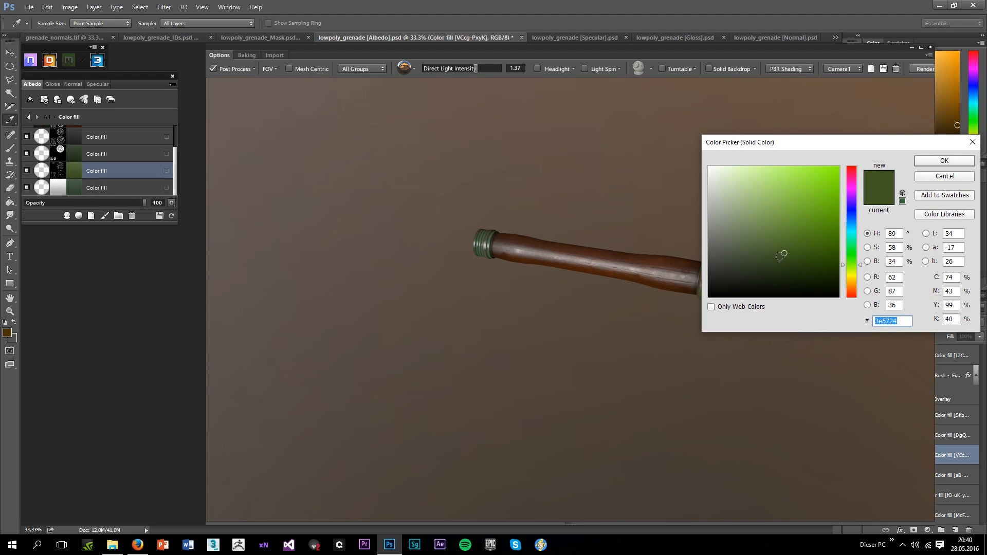
pyautogui.moveTo(782, 255); pyautogui.dragTo(799, 256)
pyautogui.click(922, 164)
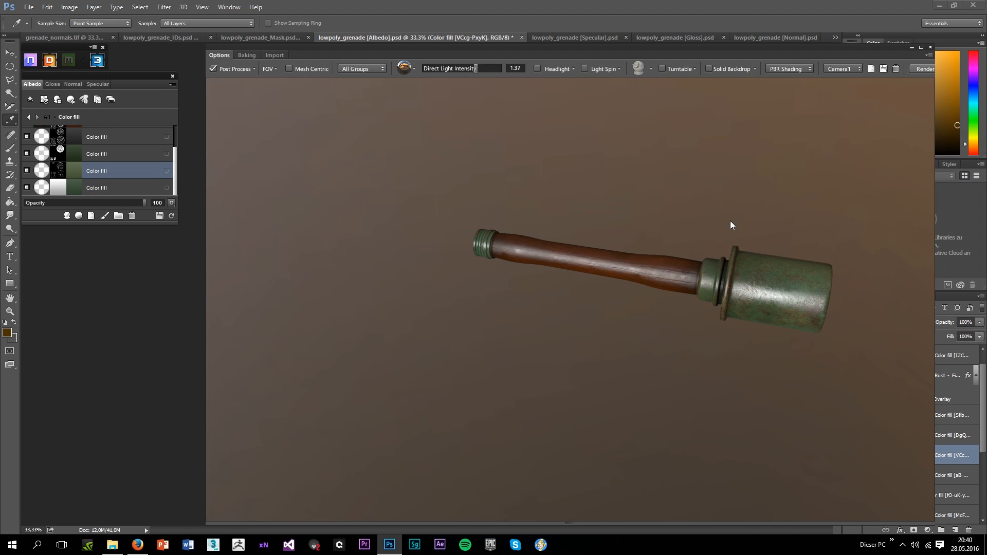
pyautogui.scroll(6, 745, 227)
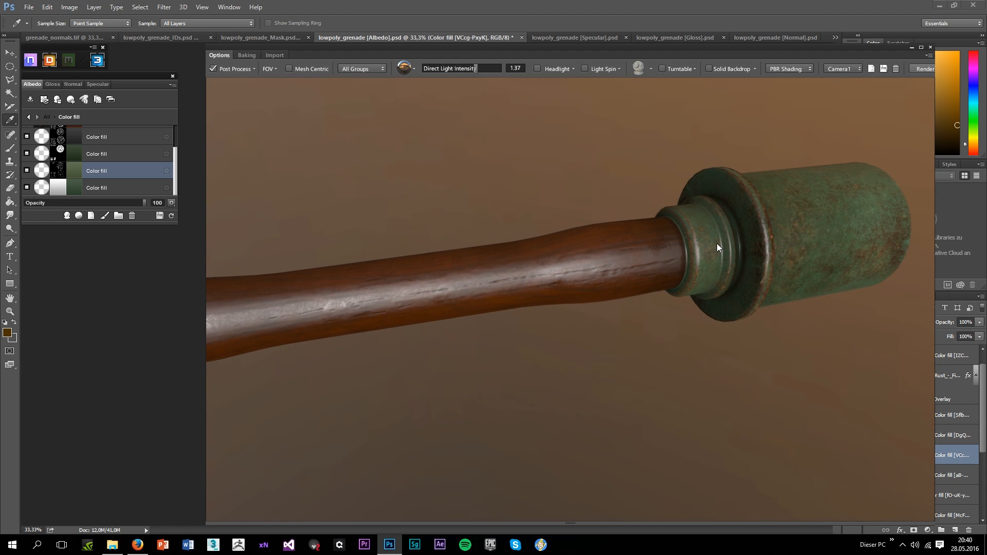
pyautogui.scroll(-4, 717, 243)
pyautogui.moveTo(542, 298); pyautogui.dragTo(568, 407)
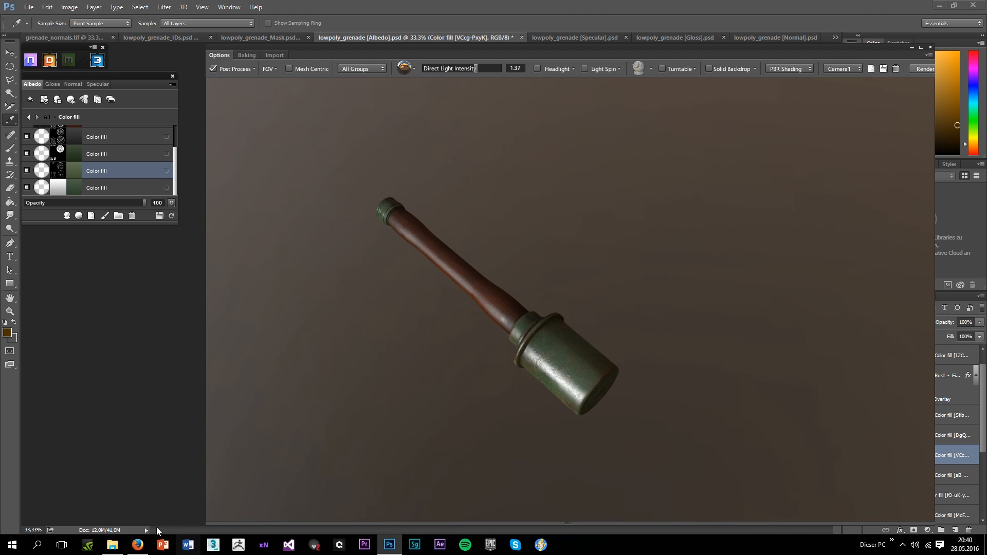
# Switch to Firefox, search Google for "stick grenade" and browse the image results for color reference
pyautogui.rightClick(142, 547)
pyautogui.click(123, 525)
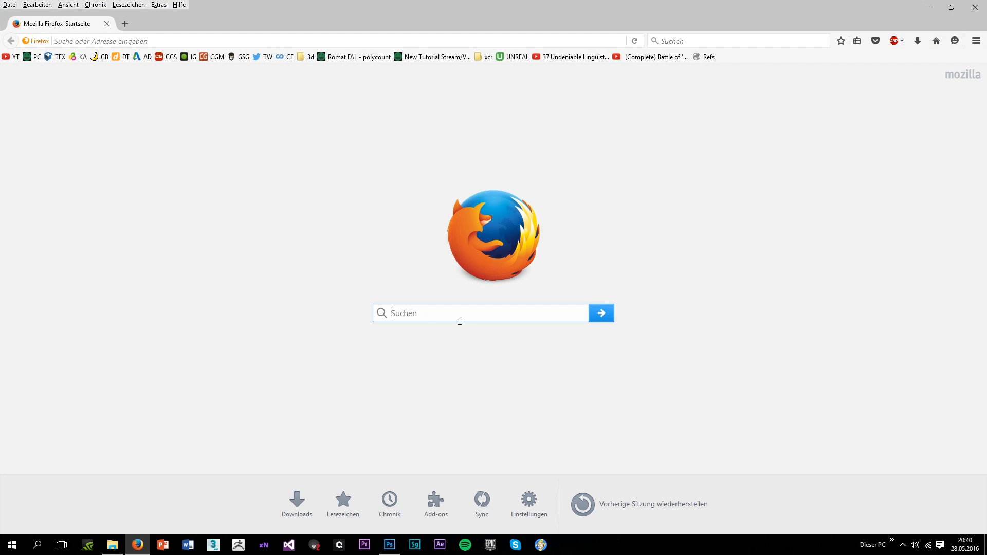
pyautogui.write('stick gre')
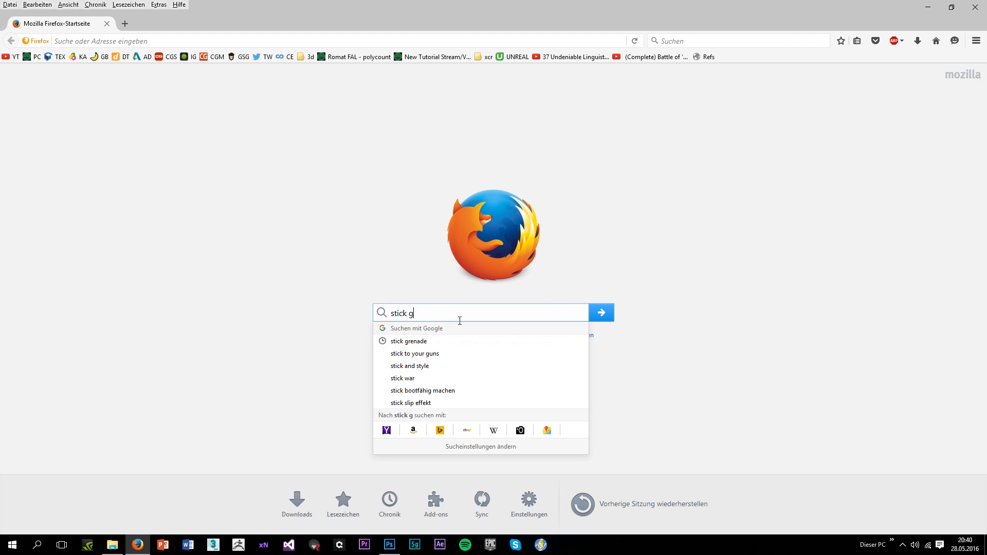
pyautogui.write('nade')
pyautogui.press('Return')
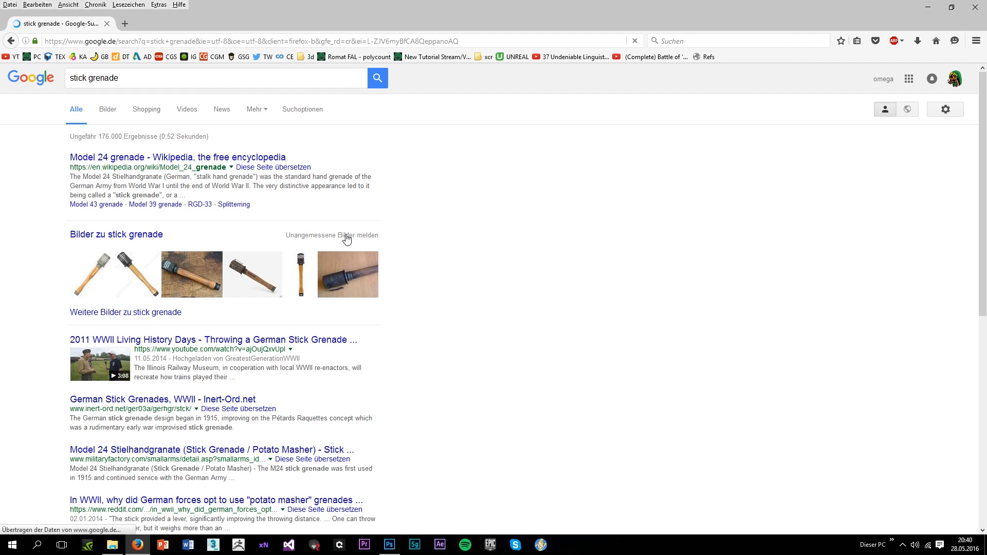
pyautogui.click(108, 110)
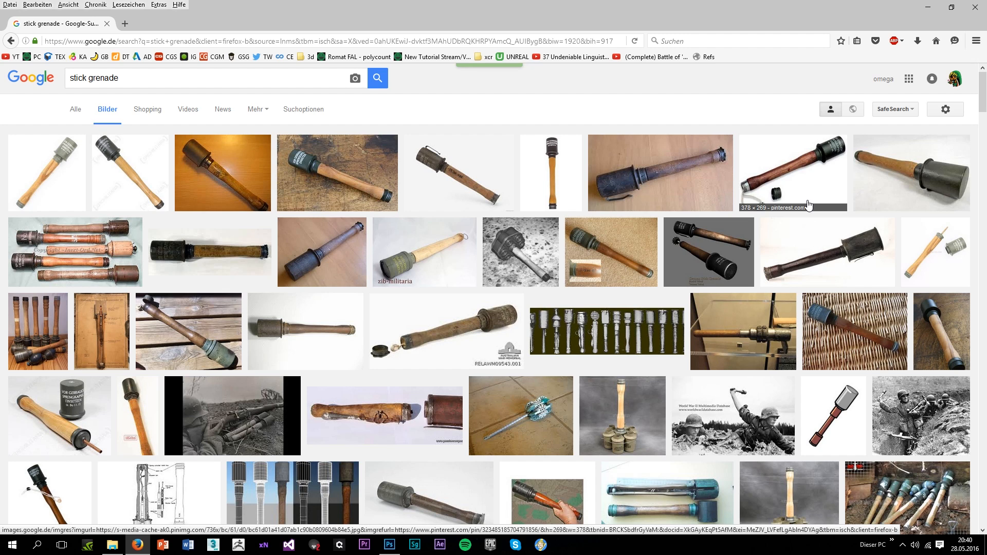
pyautogui.scroll(-2, 461, 386)
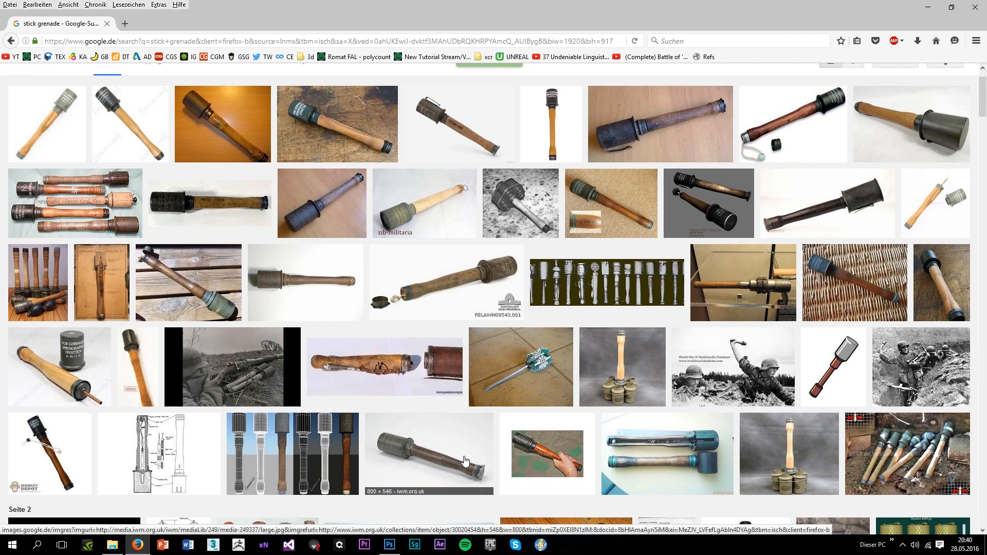
# Switch back to Photoshop and set the bottom albedo Color fill to a more saturated green, about #21491f
pyautogui.click(389, 544)
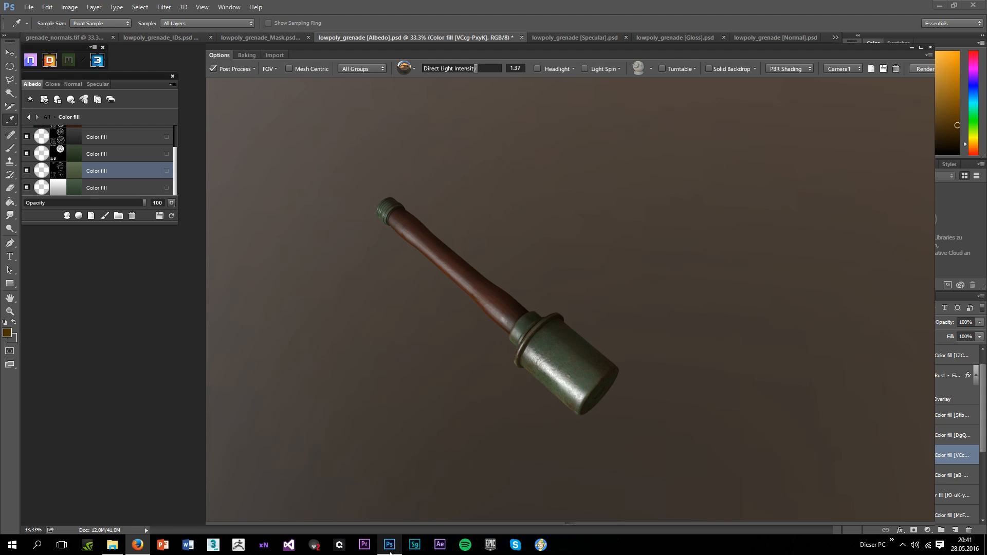
pyautogui.scroll(-2, 546, 368)
pyautogui.moveTo(546, 369); pyautogui.dragTo(353, 303)
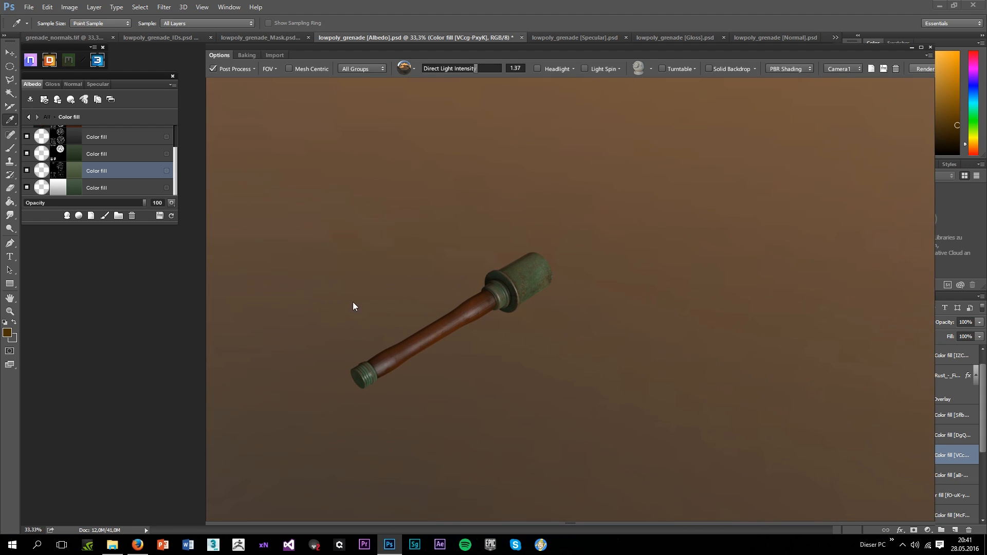
pyautogui.click(85, 191)
pyautogui.doubleClick(74, 184)
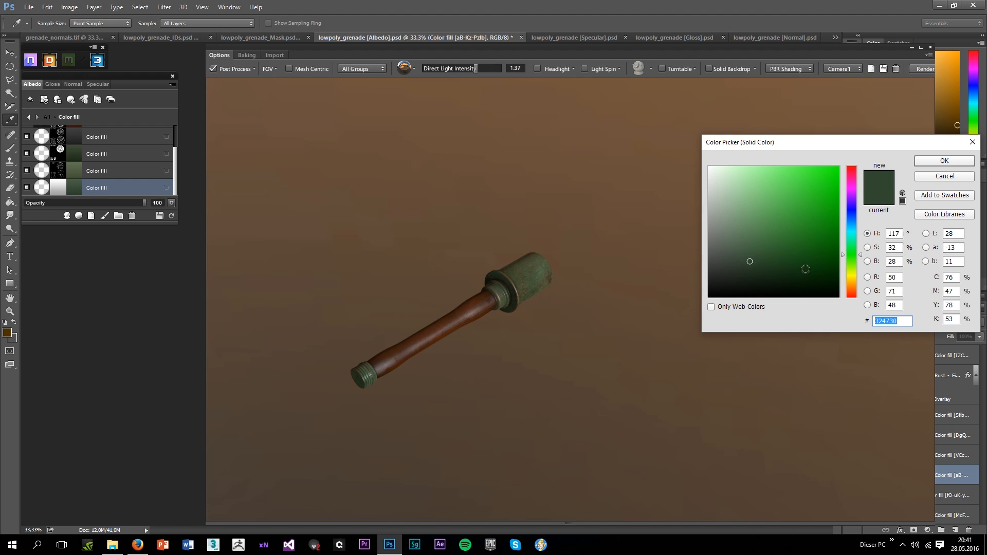
pyautogui.click(793, 258)
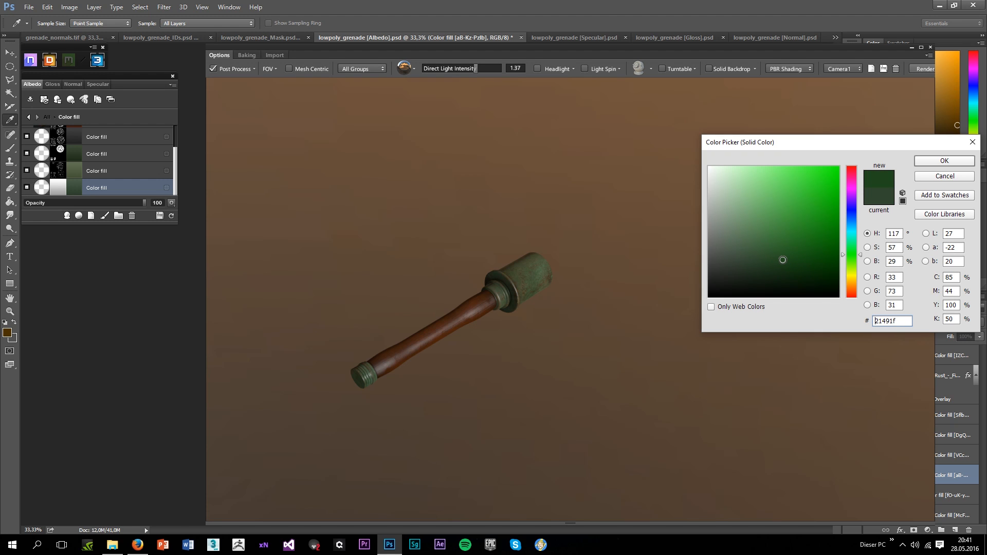
pyautogui.click(944, 162)
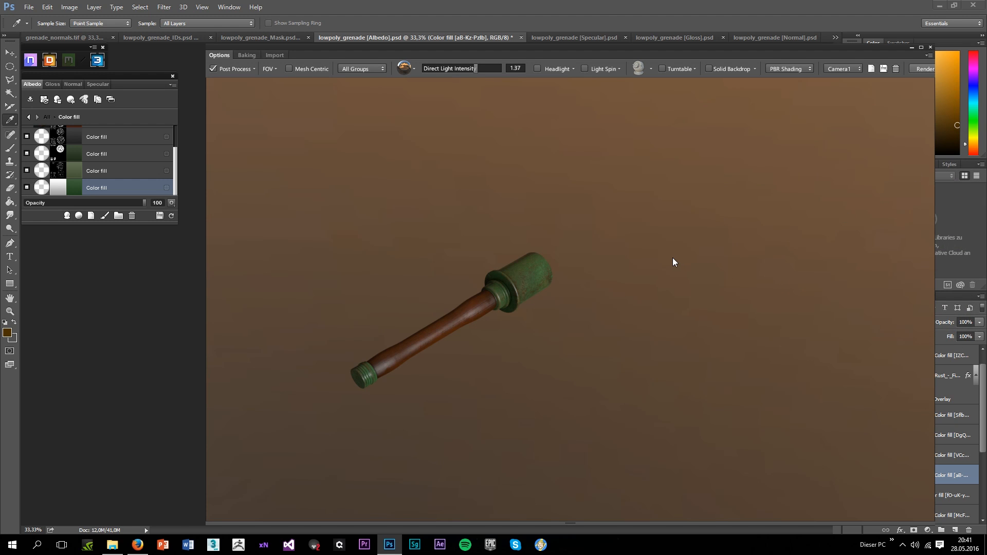
# Set the bottom albedo Color fill to a slightly darker green, about #214320, and inspect the grenade head up close
pyautogui.moveTo(673, 262); pyautogui.dragTo(302, 286)
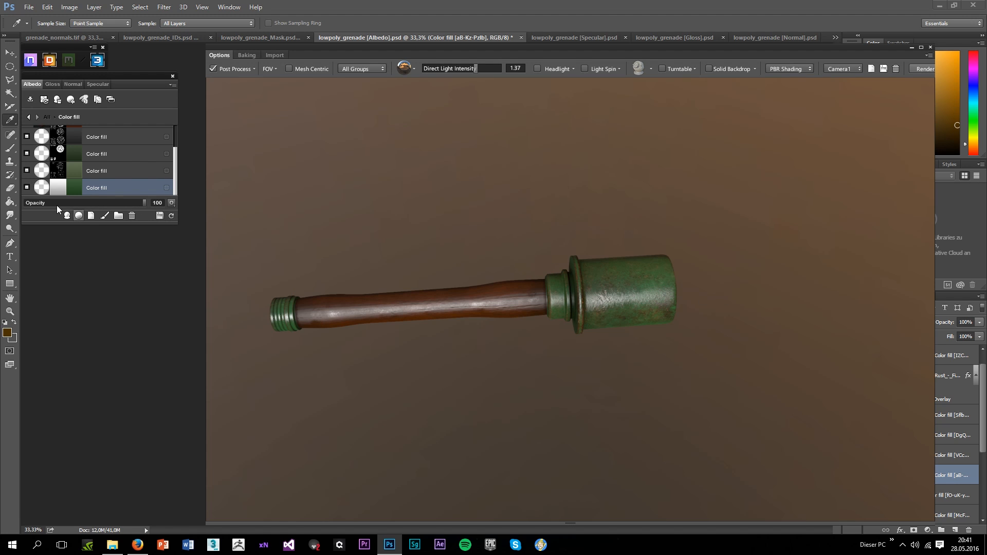
pyautogui.doubleClick(74, 188)
pyautogui.moveTo(771, 278); pyautogui.dragTo(778, 263)
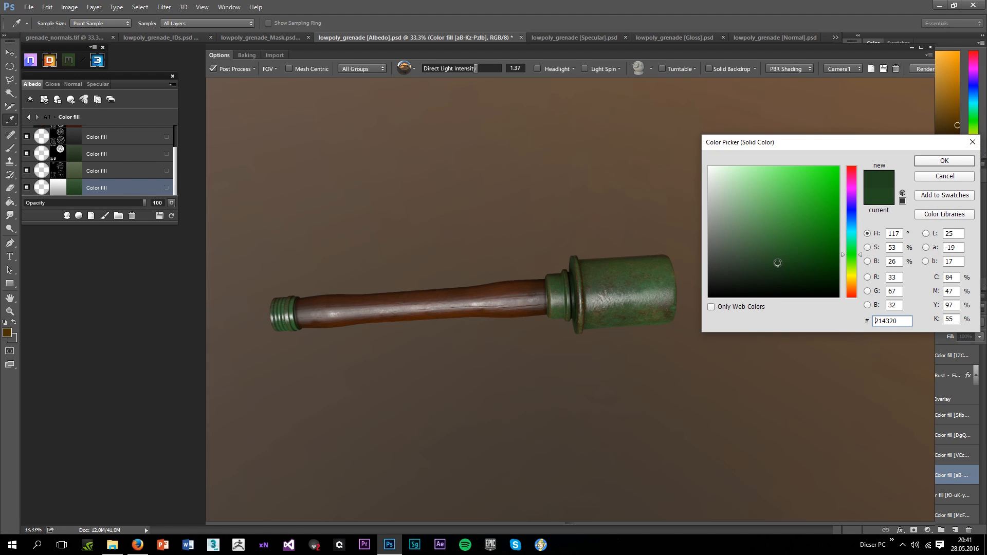
pyautogui.click(945, 160)
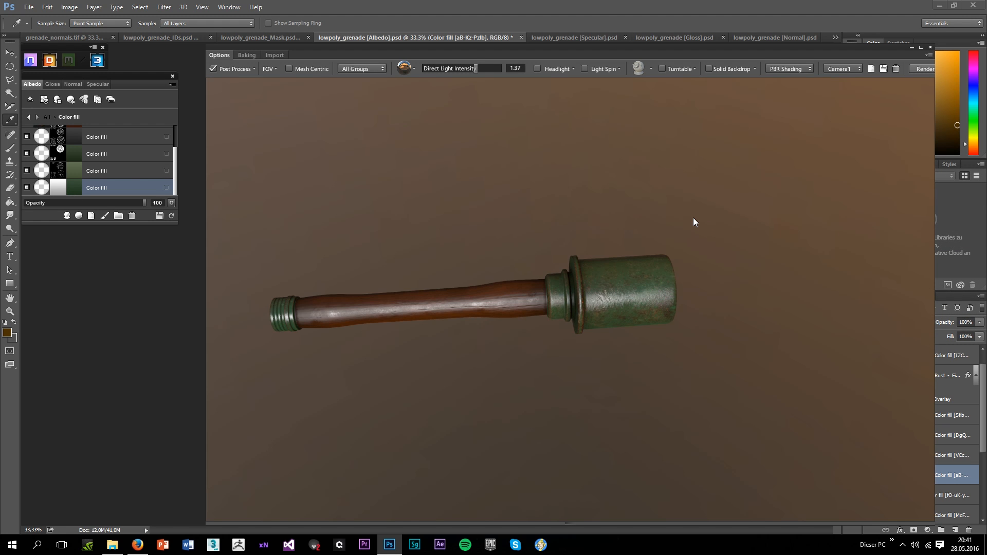
pyautogui.moveTo(693, 219); pyautogui.dragTo(594, 316)
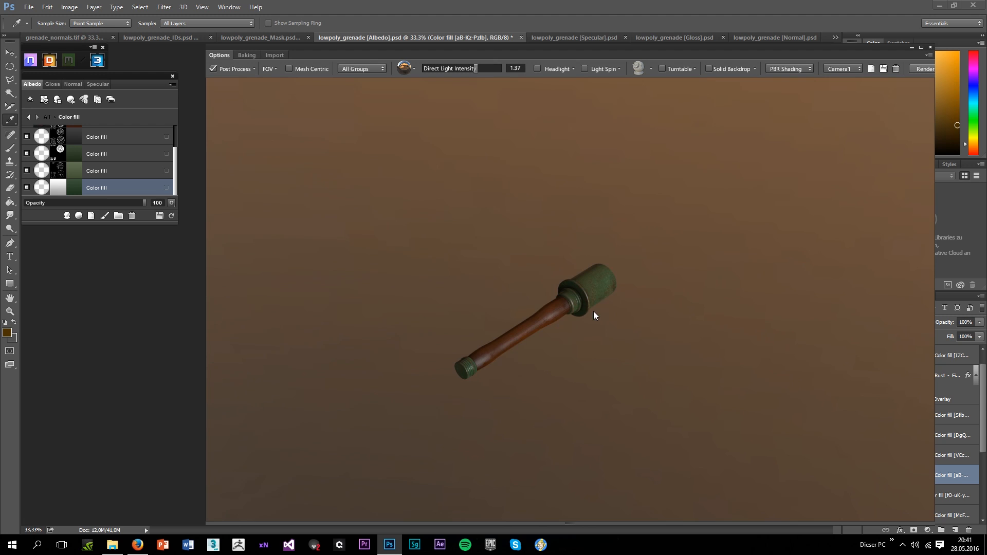
pyautogui.scroll(8, 593, 310)
pyautogui.moveTo(522, 292); pyautogui.dragTo(494, 304)
pyautogui.moveTo(446, 241); pyautogui.dragTo(519, 314)
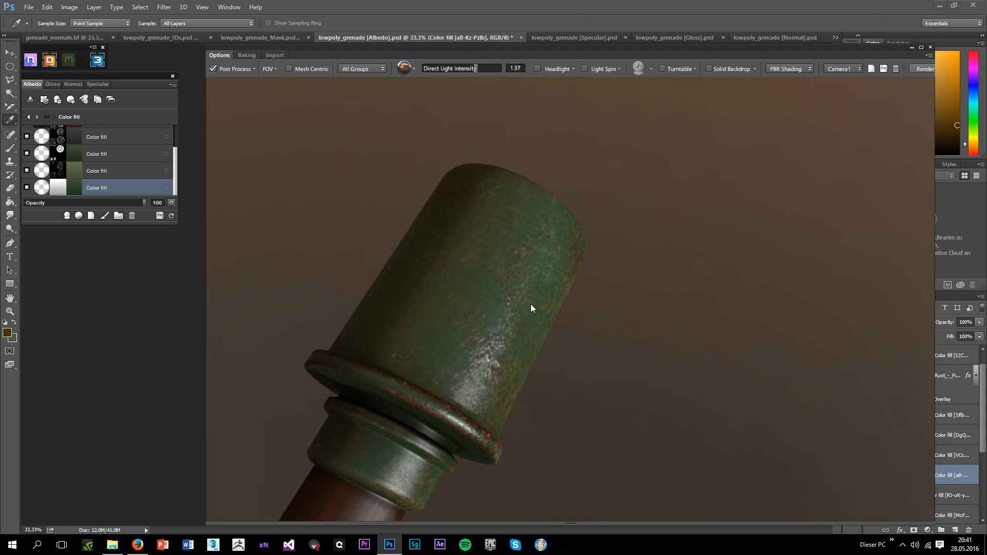
# Switch to Firefox, open the zib-militaria M24 stick grenade photo in original size, and compare it with the grenade preview back in Photoshop
pyautogui.click(138, 544)
pyautogui.scroll(2, 315, 216)
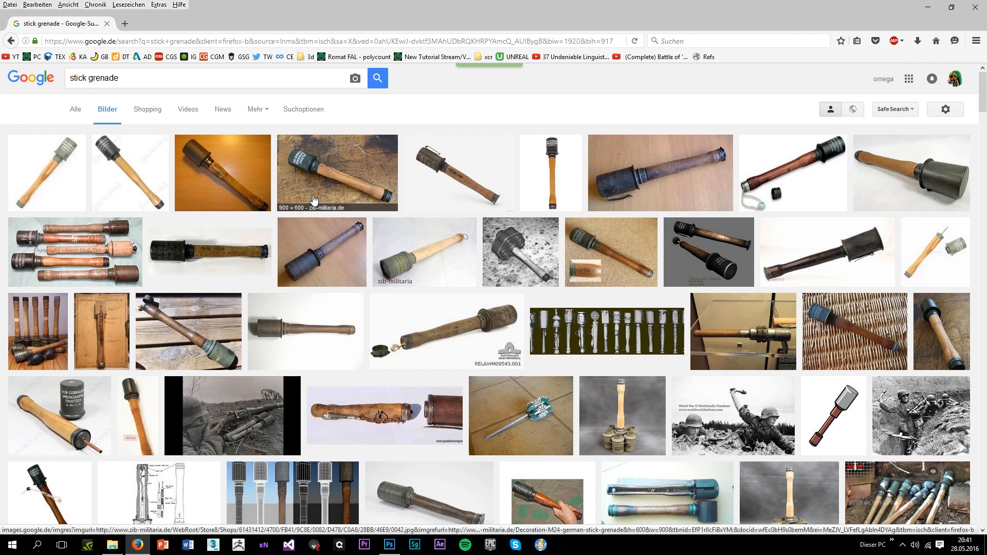
pyautogui.click(314, 199)
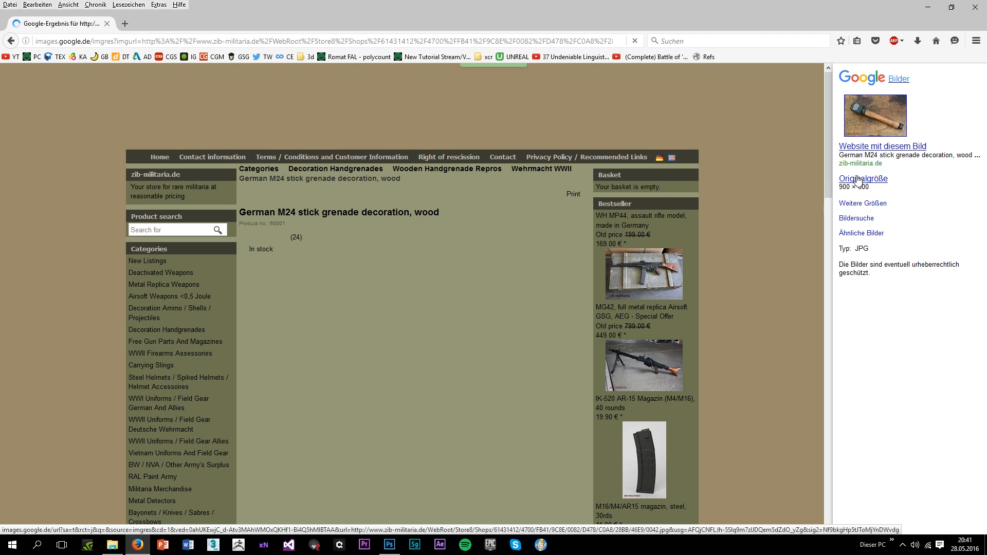
pyautogui.click(858, 180)
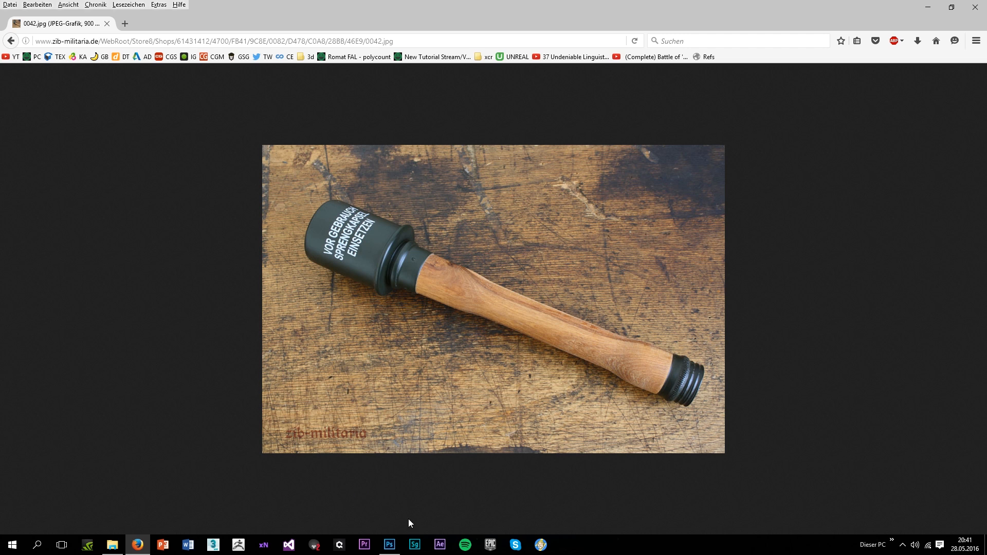
pyautogui.click(389, 545)
pyautogui.scroll(-5, 477, 371)
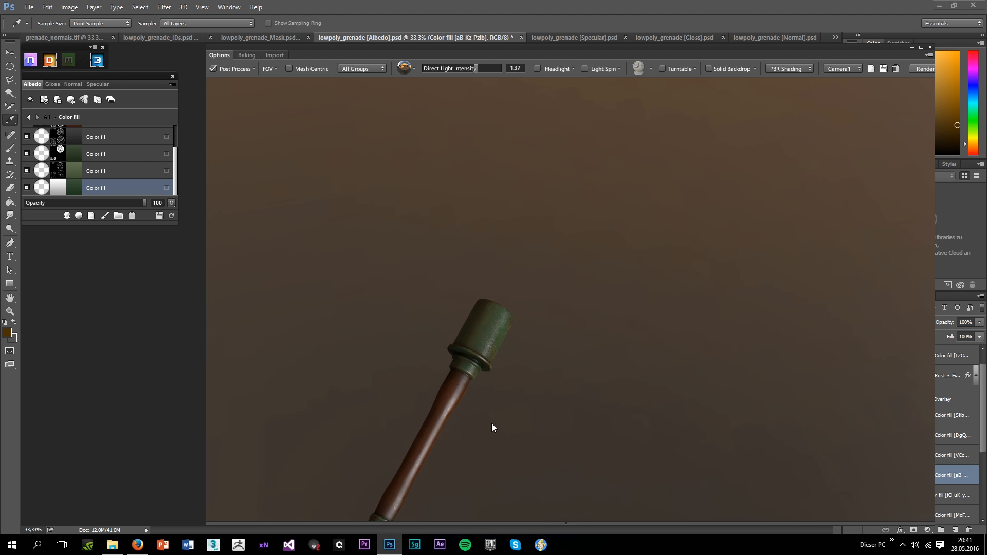
pyautogui.moveTo(491, 424); pyautogui.dragTo(457, 350)
pyautogui.moveTo(446, 415); pyautogui.dragTo(559, 400)
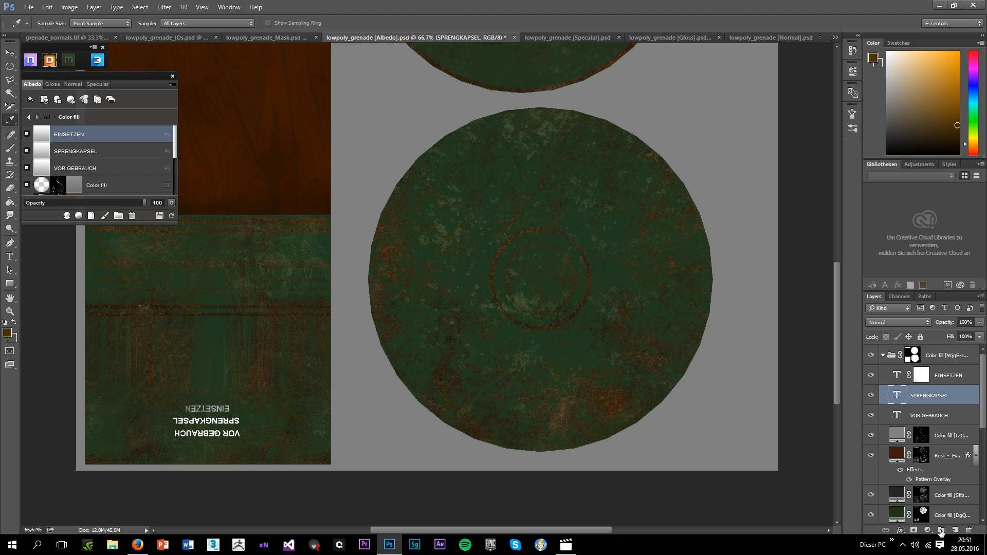
# Add a layer mask to the SPRENGKAPSEL text layer and brush over parts of the word to make the lettering look worn
pyautogui.click(915, 530)
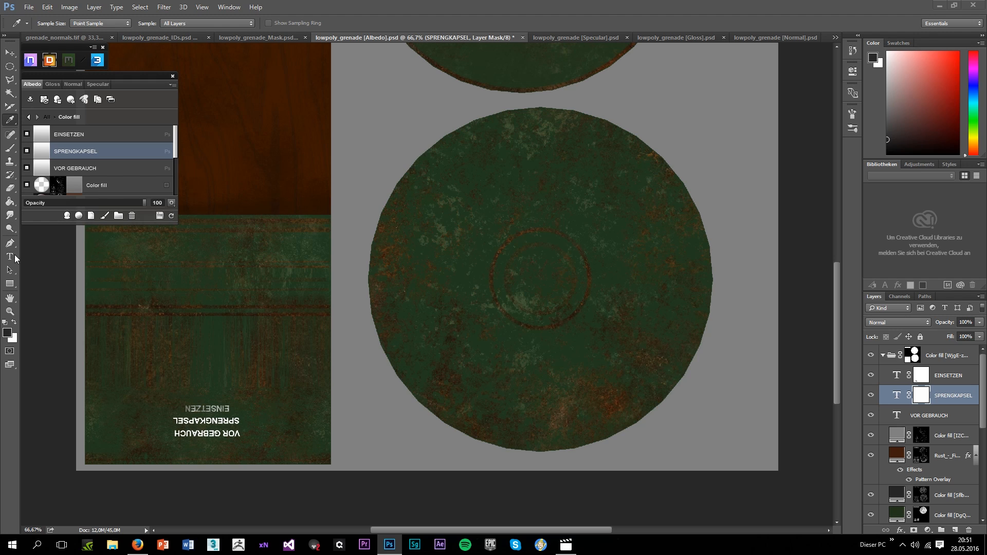
pyautogui.click(8, 152)
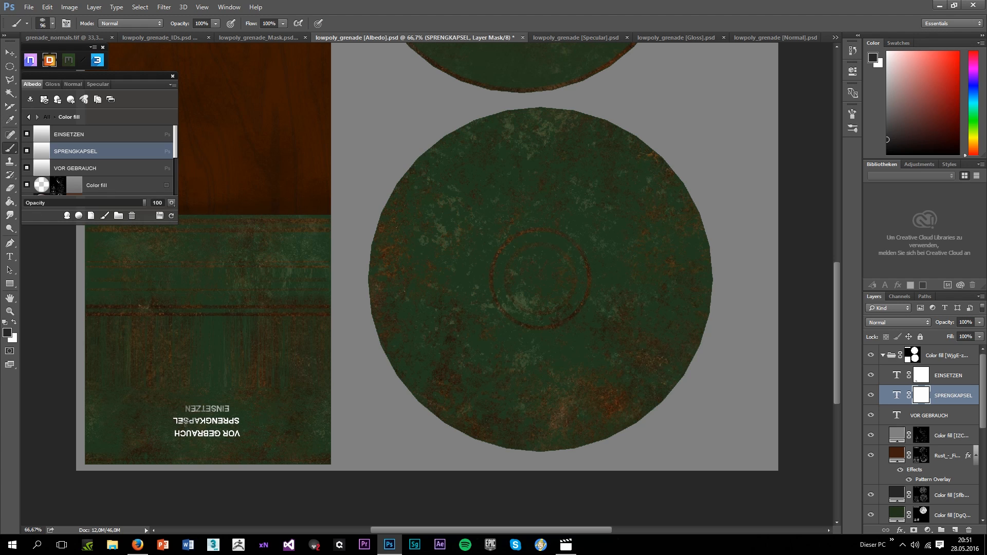
pyautogui.moveTo(175, 419)
pyautogui.mouseDown()
pyautogui.moveTo(164, 443)
pyautogui.moveTo(236, 420)
pyautogui.moveTo(191, 419)
pyautogui.mouseUp()
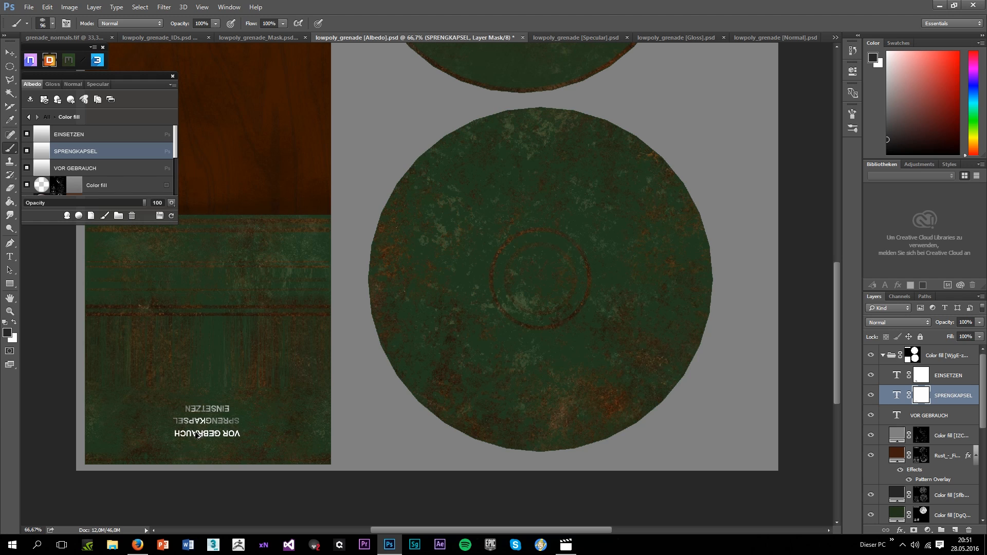
pyautogui.hotkey('ctrl', 'alt', 'z')
pyautogui.click(221, 425)
pyautogui.click(205, 423)
# Add a layer mask to the VOR GEBRAUCH text layer and brush across the words to fade the lettering
pyautogui.click(929, 416)
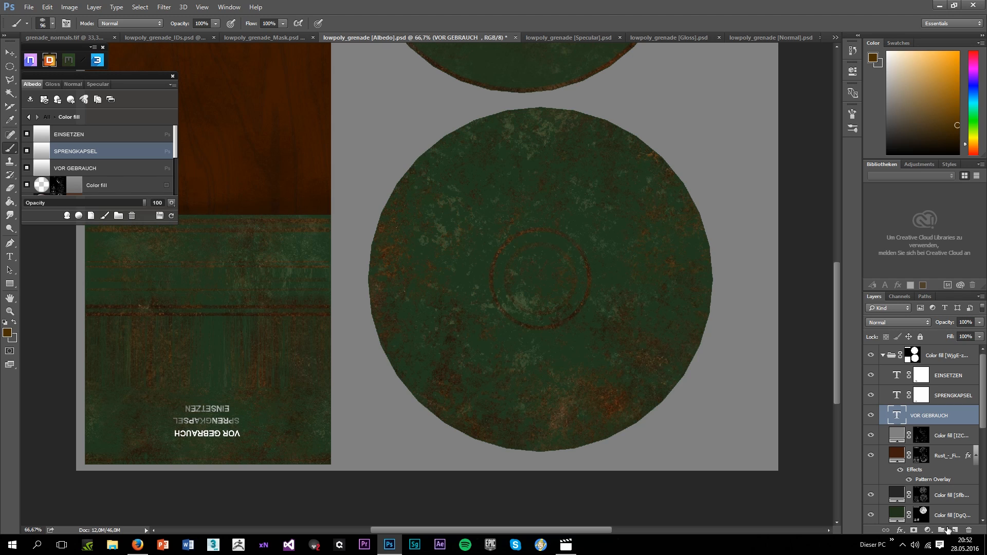
pyautogui.click(913, 530)
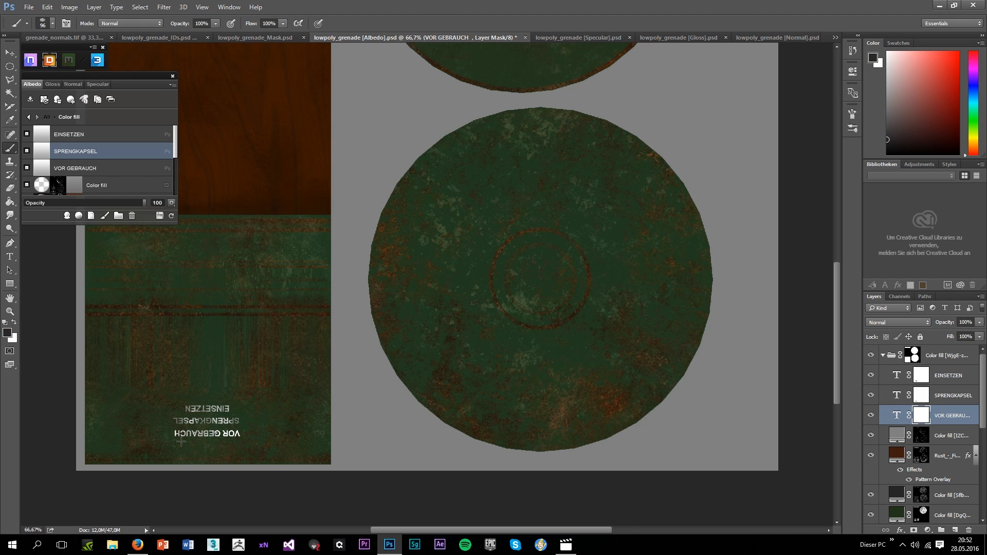
pyautogui.moveTo(241, 433); pyautogui.dragTo(198, 435)
# Open the 3D preview and examine the worn lettering on the grenade head under the second environment lighting preset
pyautogui.click(96, 61)
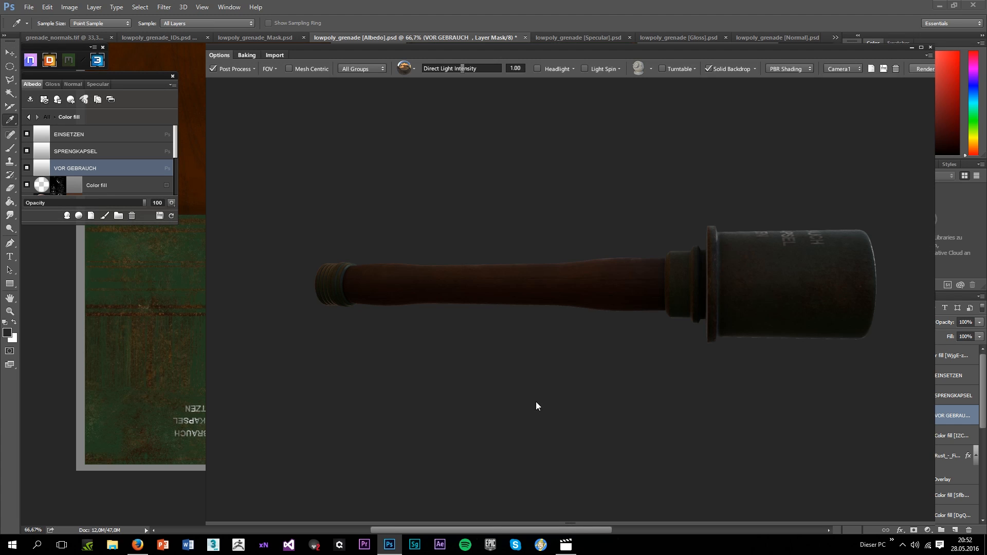
pyautogui.moveTo(536, 402); pyautogui.dragTo(439, 92)
pyautogui.click(405, 67)
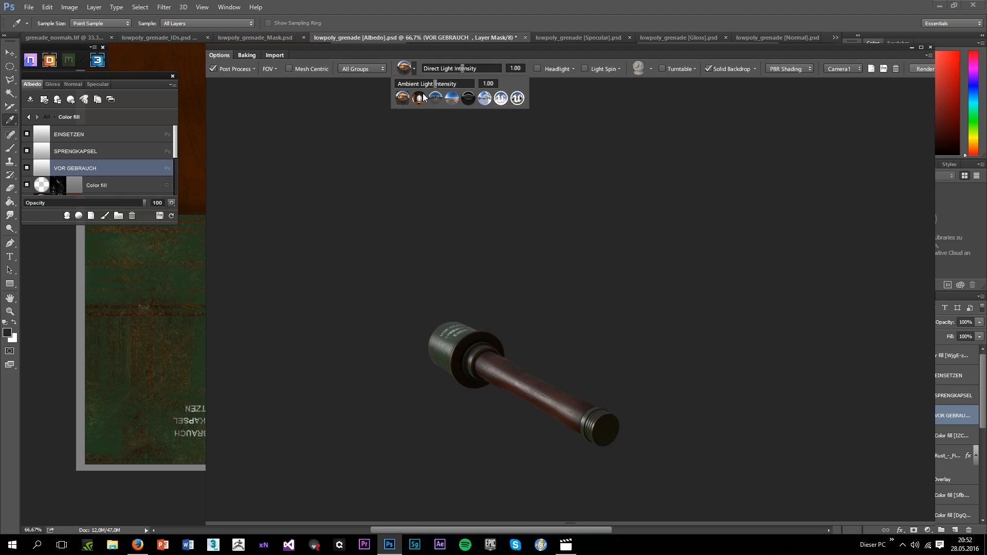
pyautogui.click(421, 99)
pyautogui.moveTo(467, 299); pyautogui.dragTo(492, 297)
pyautogui.scroll(5, 491, 294)
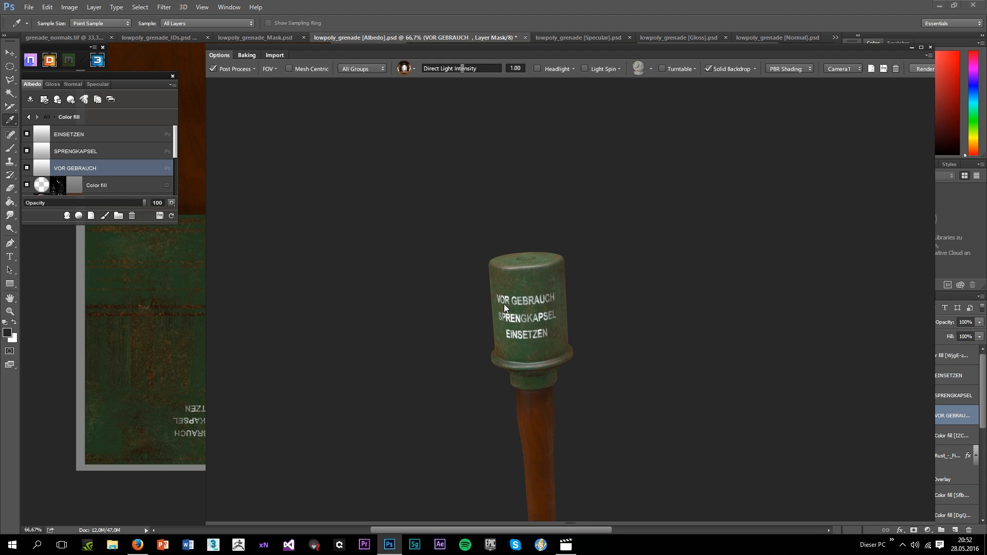
# Compare the grenade under the third and fourth environment lighting presets from different angles
pyautogui.click(413, 69)
pyautogui.click(436, 99)
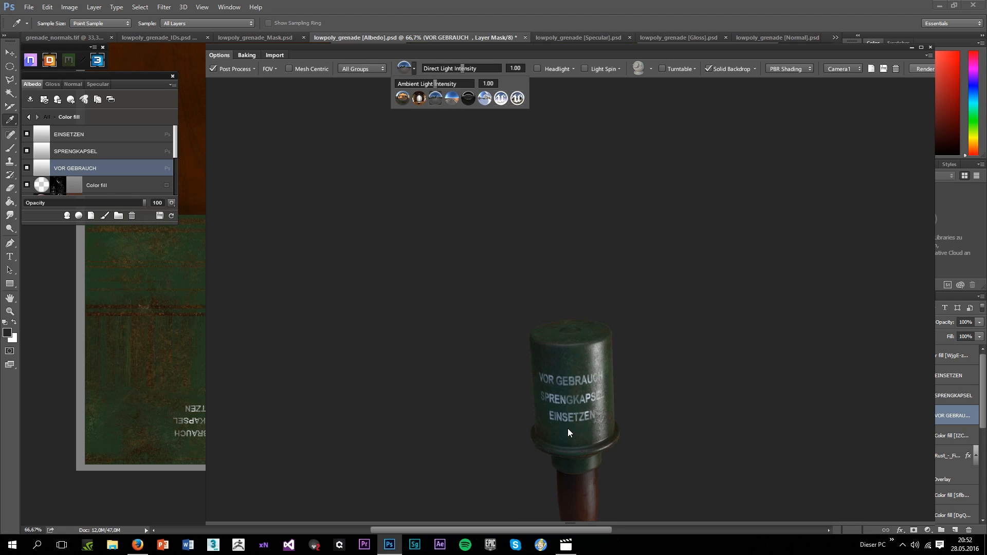
pyautogui.moveTo(567, 427); pyautogui.dragTo(296, 447)
pyautogui.click(404, 68)
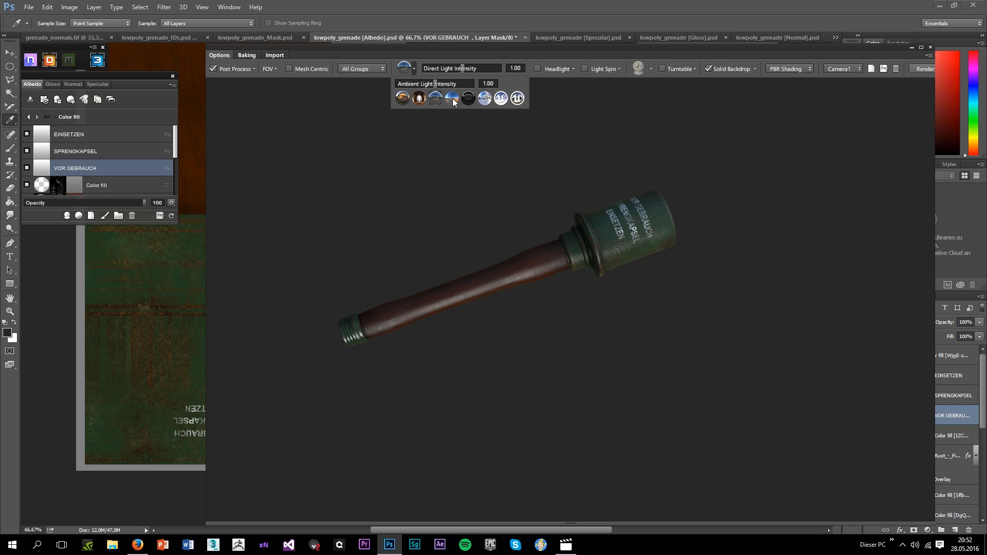
pyautogui.click(452, 99)
pyautogui.moveTo(534, 277); pyautogui.dragTo(449, 267)
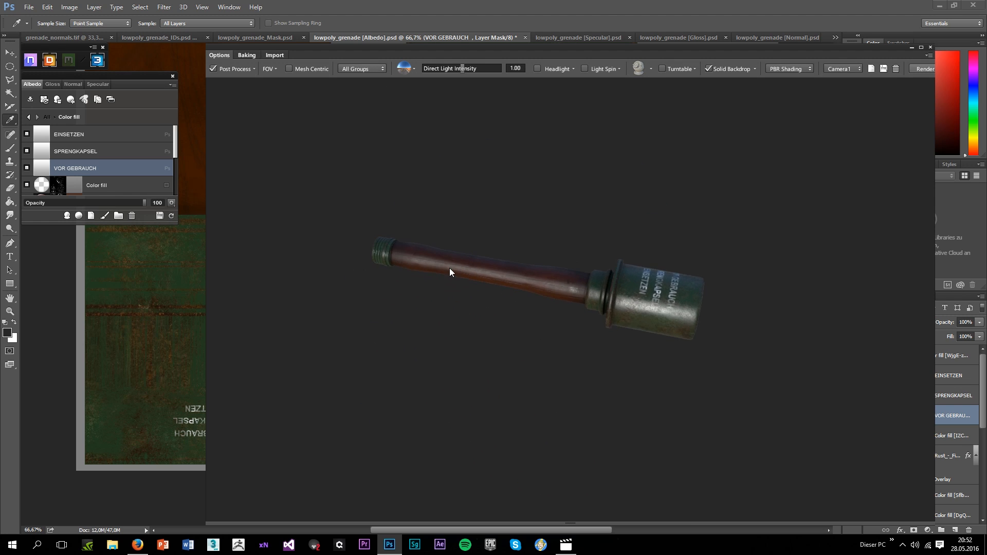
# Check the grenade under the black fifth environment preset and an Unreal-logo preset, and close the 3D preview
pyautogui.click(409, 72)
pyautogui.click(469, 98)
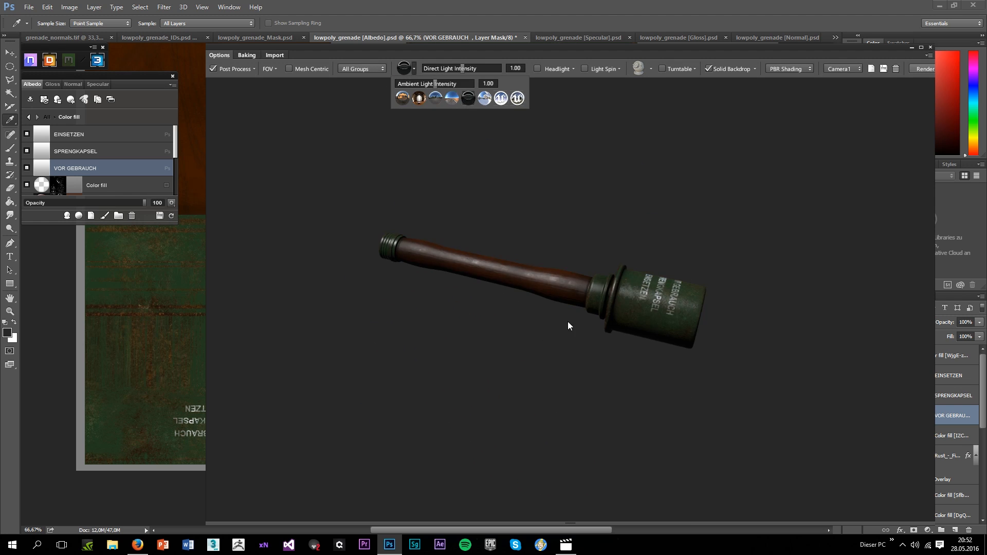
pyautogui.moveTo(567, 322); pyautogui.dragTo(457, 177)
pyautogui.click(400, 75)
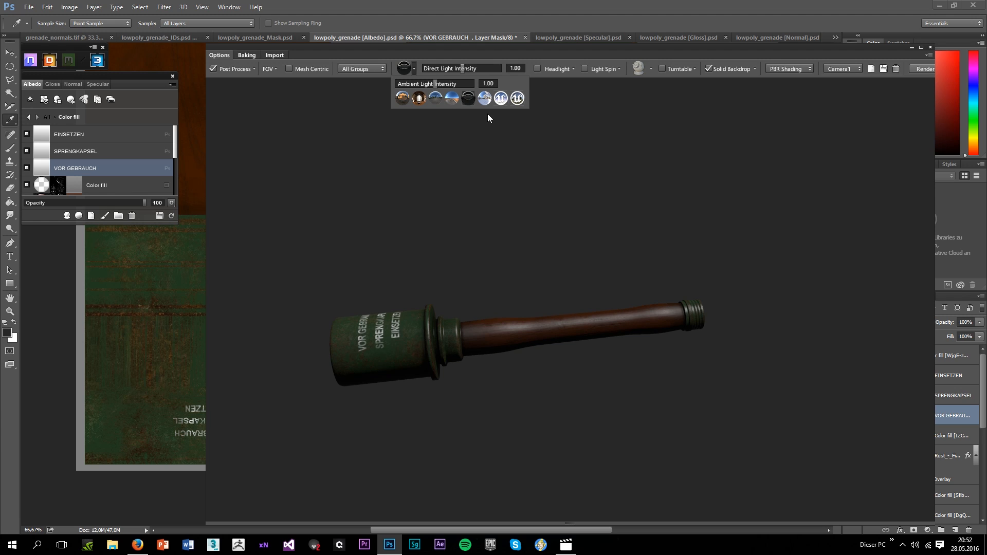
pyautogui.click(501, 98)
pyautogui.moveTo(518, 211); pyautogui.dragTo(449, 178)
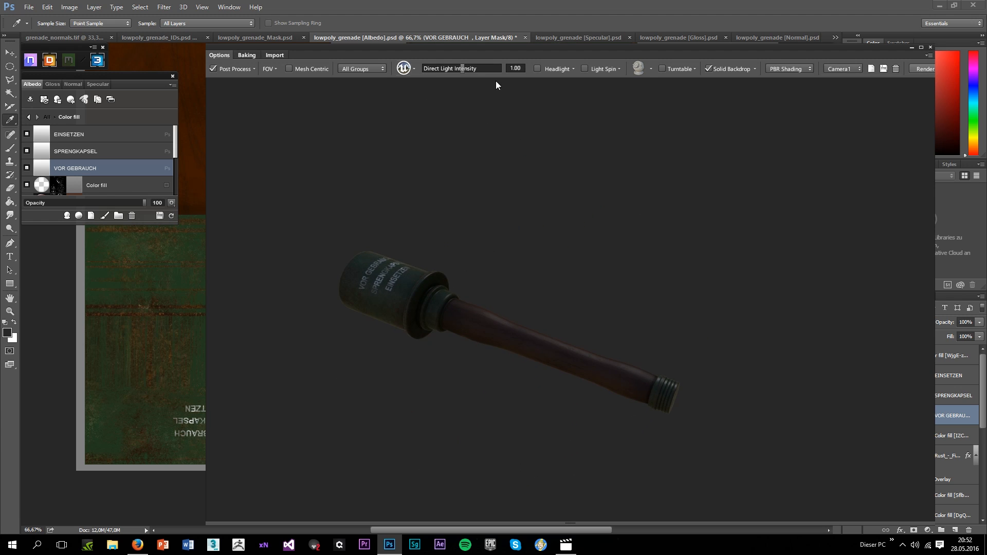
pyautogui.click(931, 48)
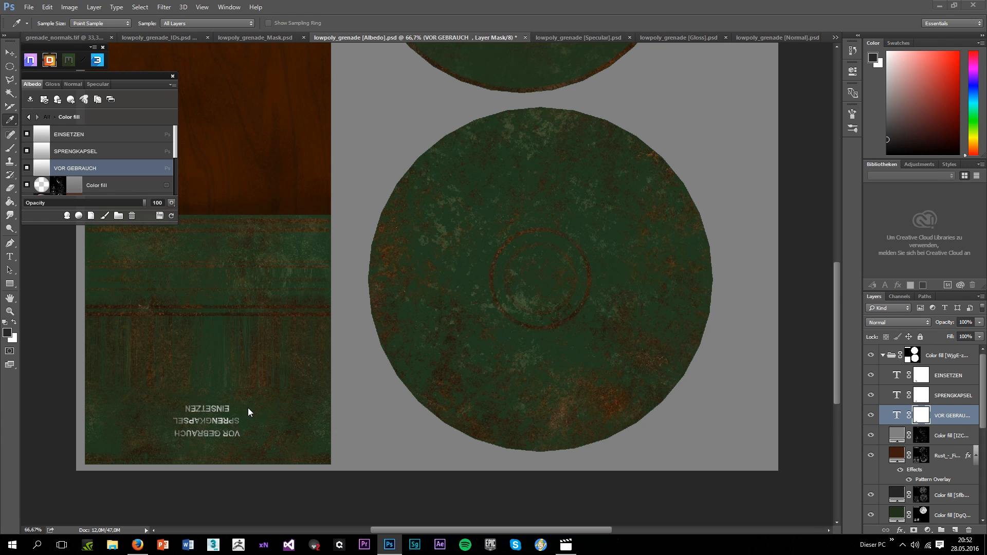
# Open the wooden handle's Color fill group and enable the headlight in the 3D preview to view the whole grenade
pyautogui.click(951, 396)
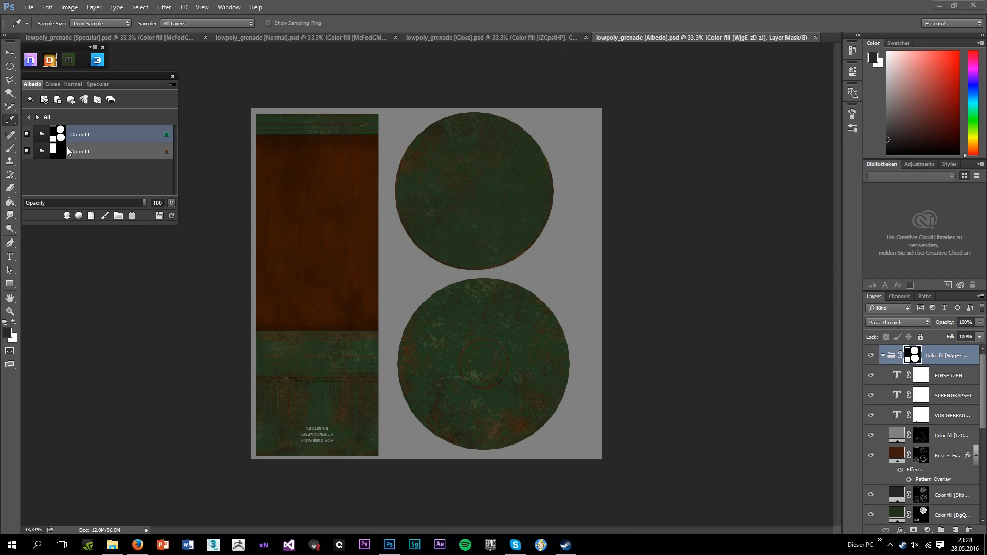
pyautogui.click(42, 151)
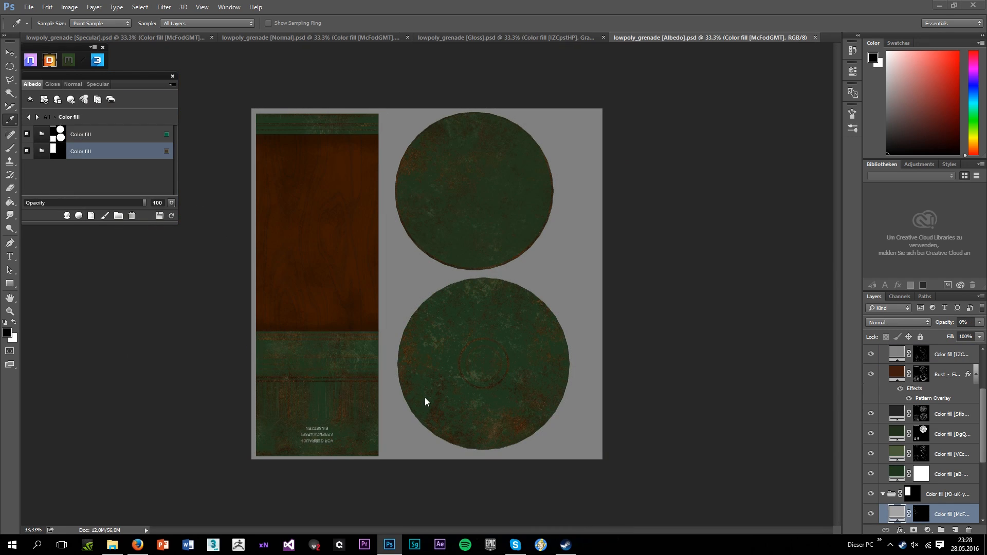
pyautogui.click(103, 62)
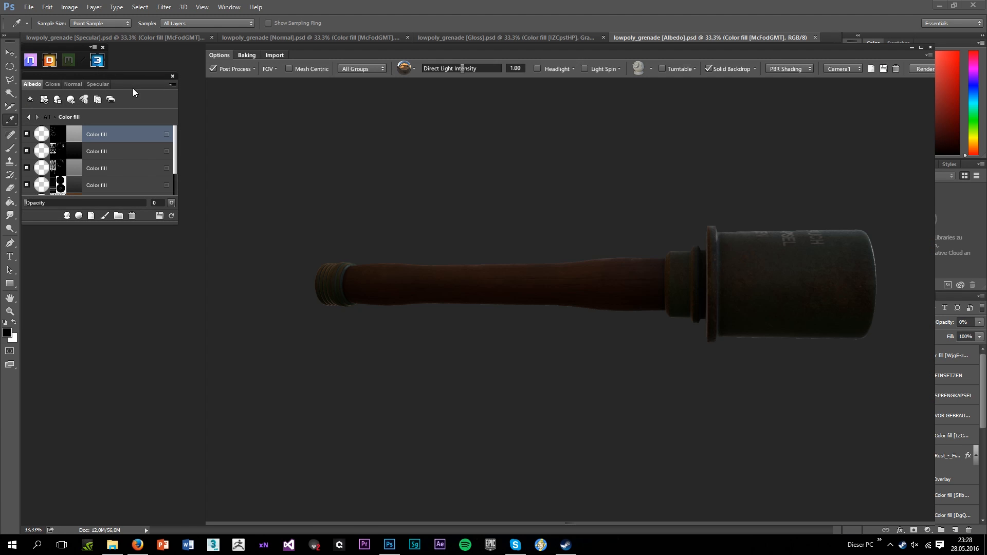
pyautogui.moveTo(497, 301); pyautogui.dragTo(677, 394)
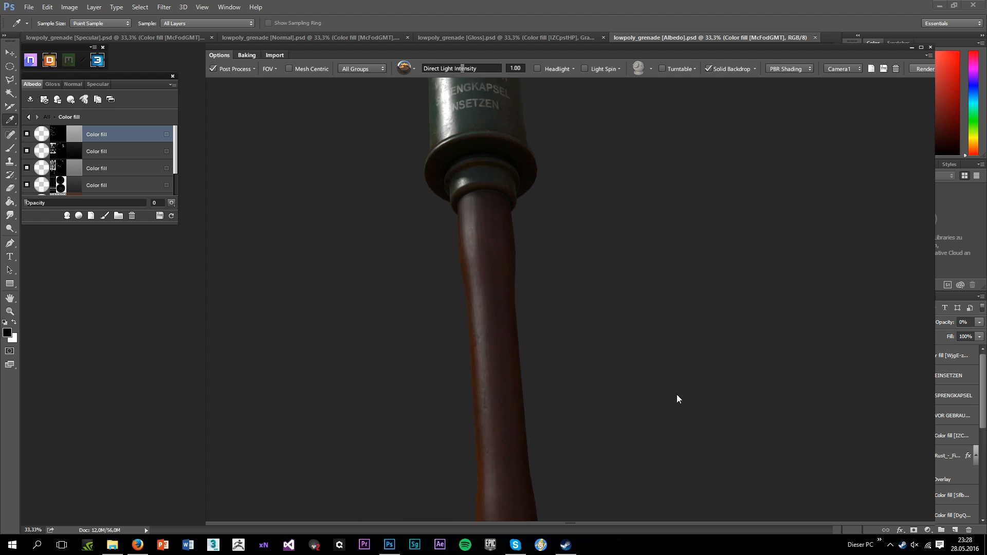
pyautogui.click(537, 69)
pyautogui.moveTo(514, 287); pyautogui.dragTo(591, 299)
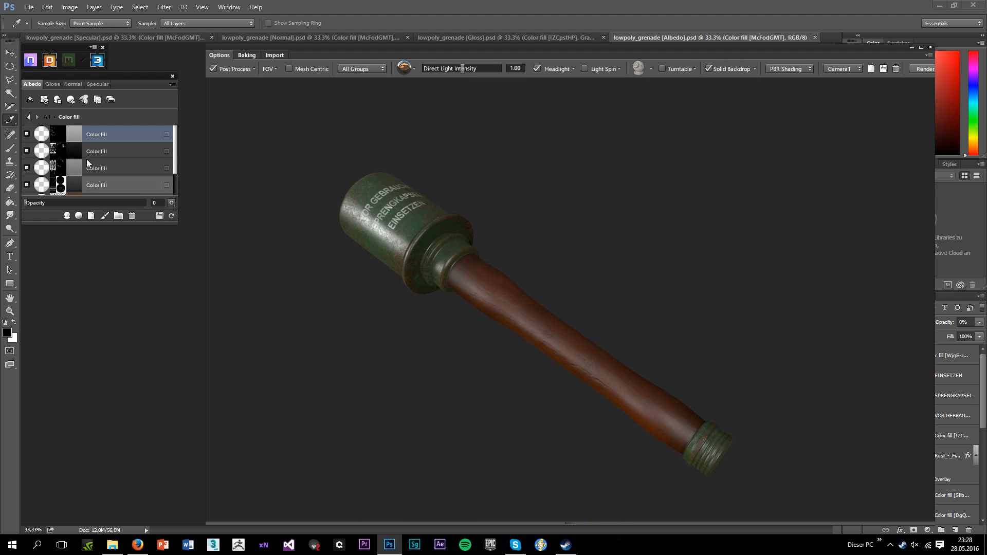
# Search the material library for "wood", add the Wood - Bare material to the handle's group, and inspect the handle up close
pyautogui.click(79, 215)
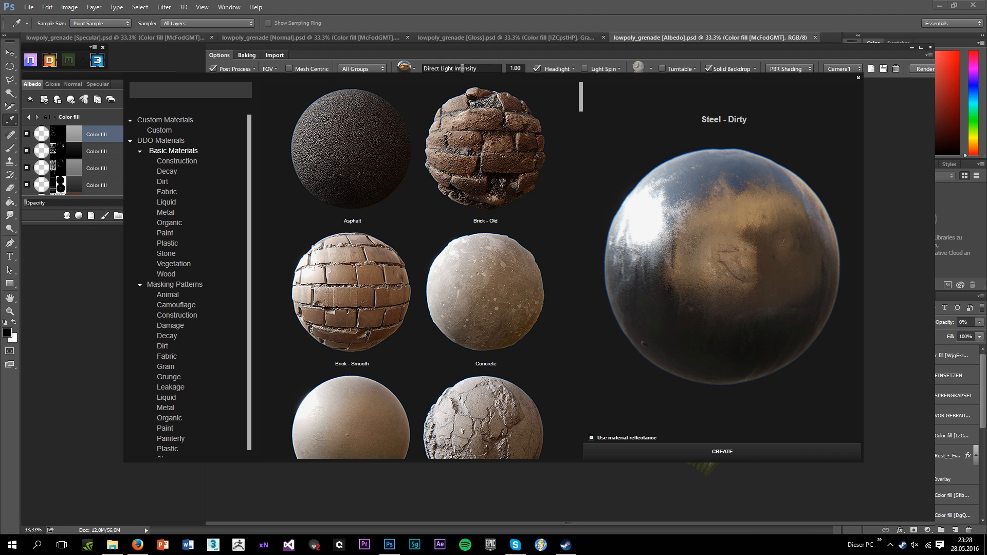
pyautogui.press('Return')
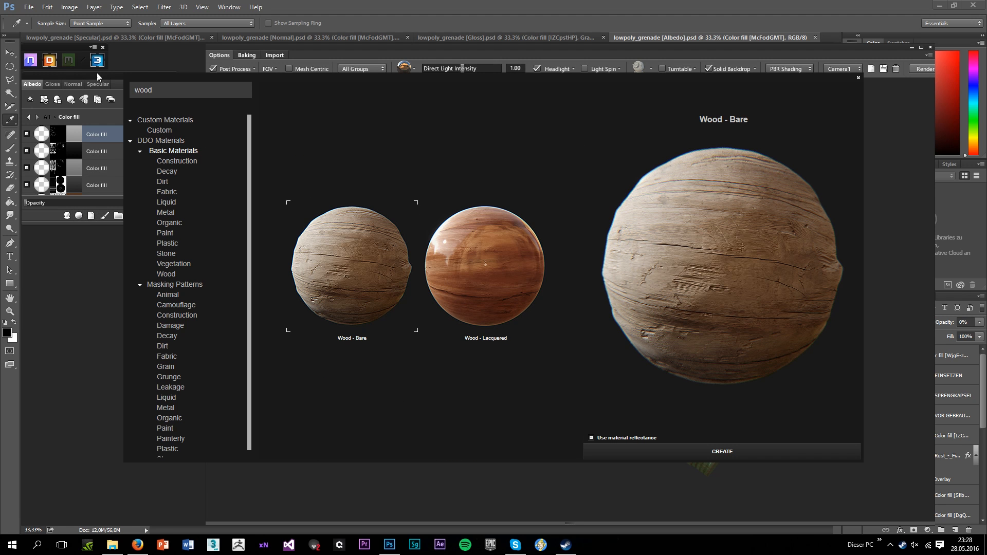
pyautogui.doubleClick(341, 236)
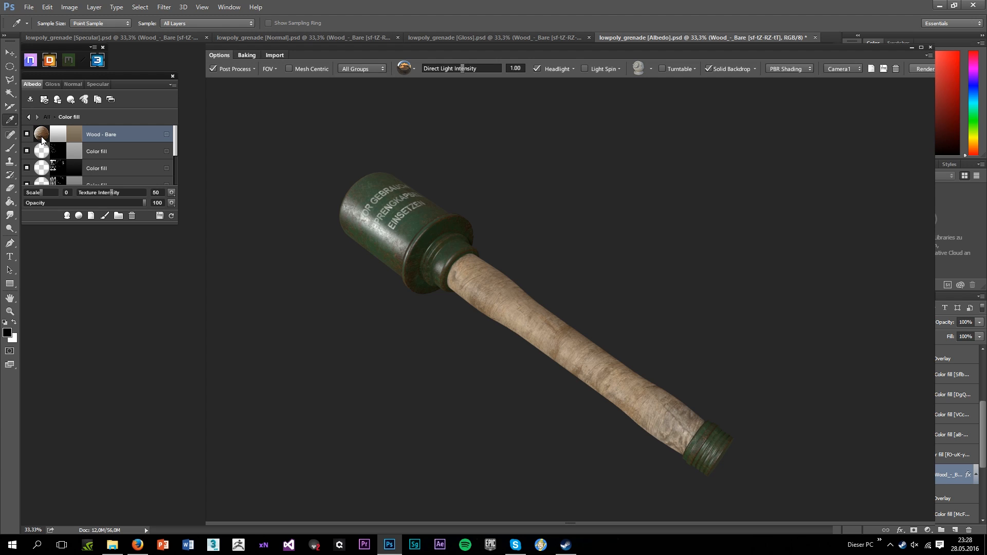
pyautogui.scroll(-3, 236, 261)
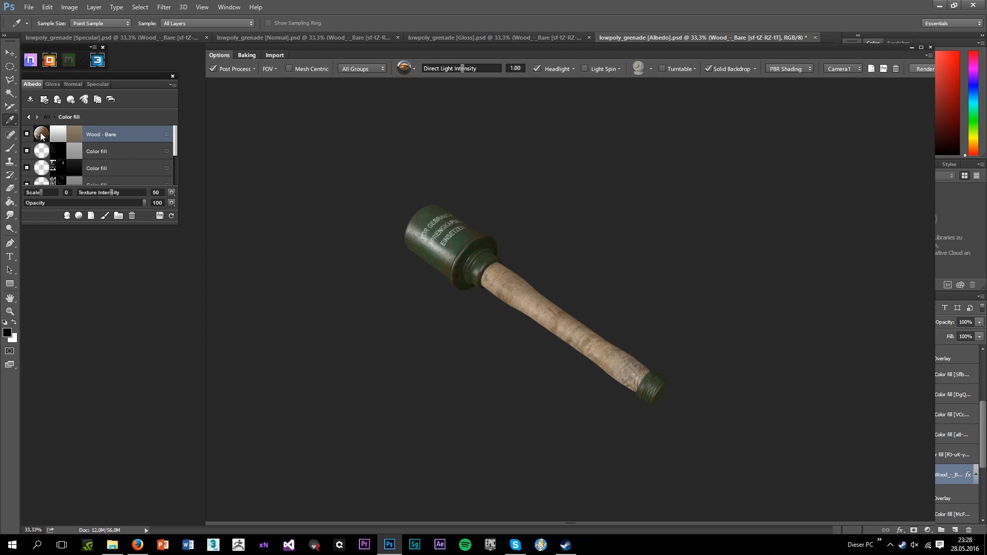
pyautogui.moveTo(302, 297); pyautogui.dragTo(553, 278)
pyautogui.scroll(5, 552, 273)
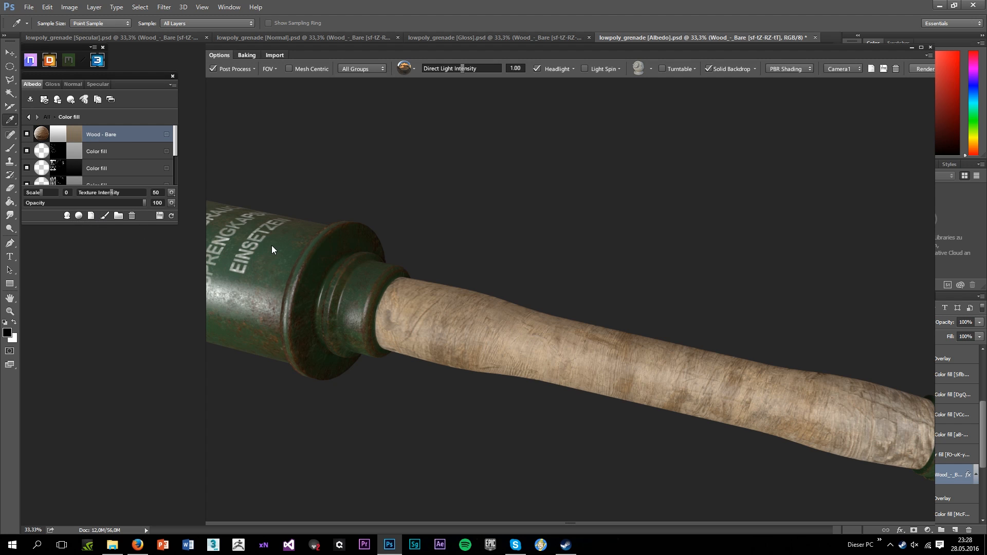
# Rotate the handle's Wood - Bare texture 90° counterclockwise so the grain follows the handle's length
pyautogui.scroll(-3, 246, 257)
pyautogui.moveTo(341, 319); pyautogui.dragTo(422, 304)
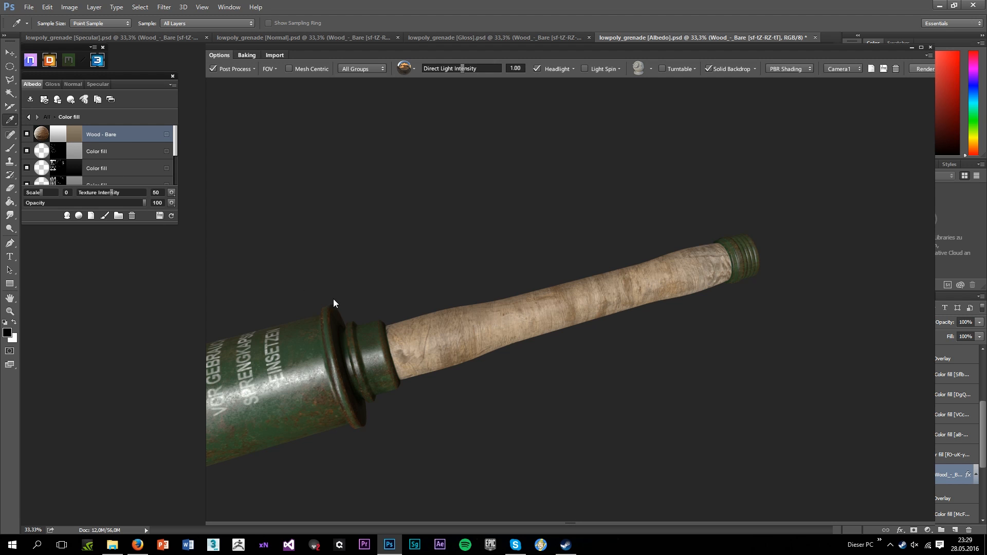
pyautogui.moveTo(344, 329); pyautogui.dragTo(252, 299)
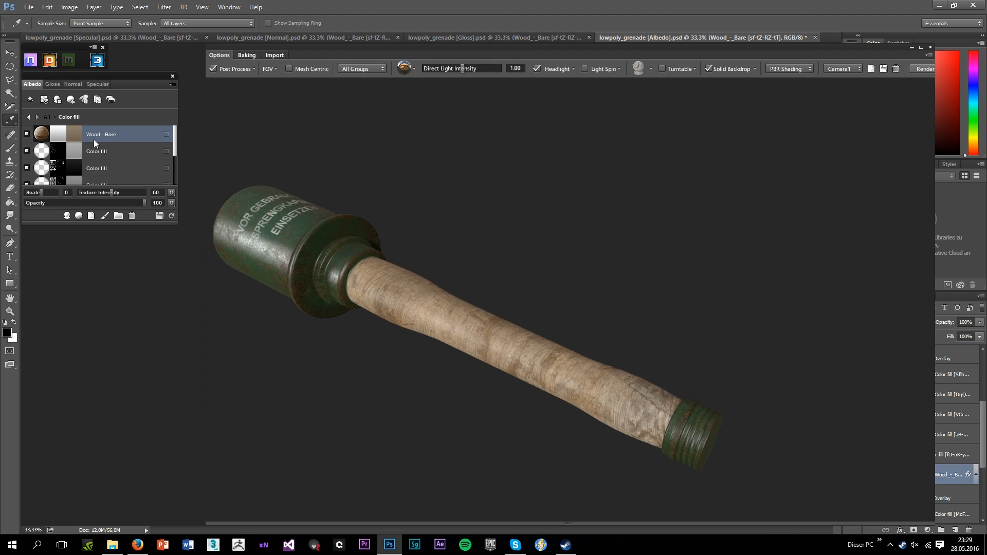
pyautogui.rightClick(41, 134)
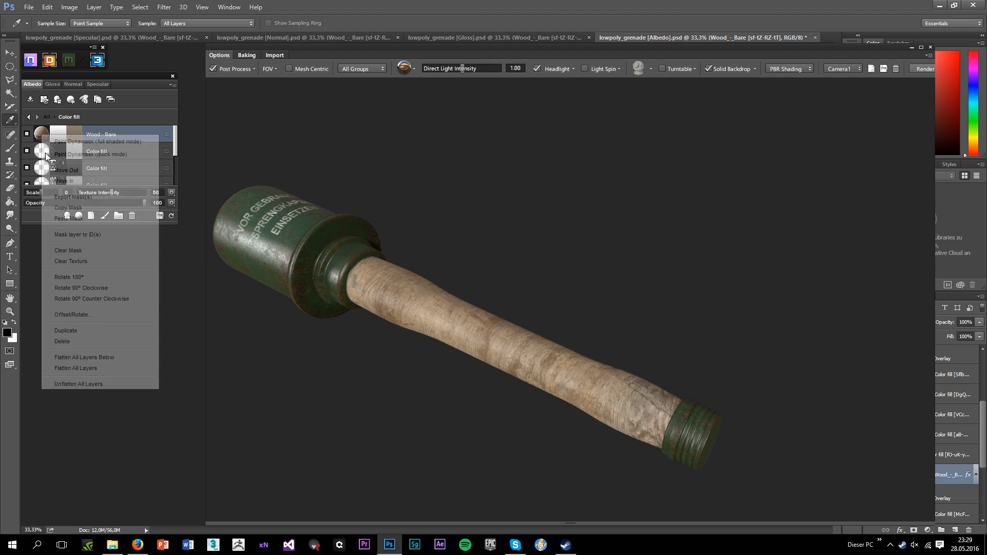
pyautogui.click(78, 299)
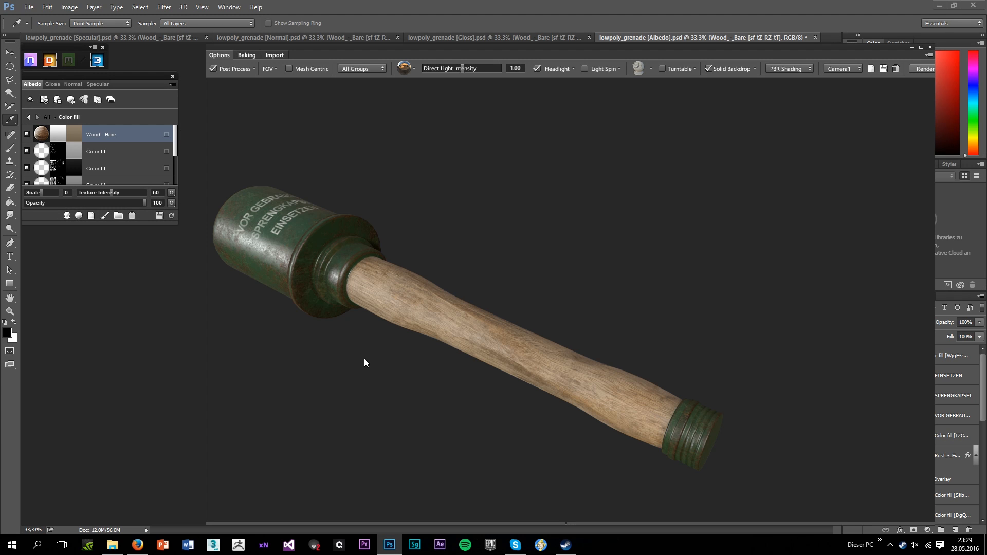
pyautogui.moveTo(364, 359); pyautogui.dragTo(354, 341)
# Open the Wood - Bare mask in full shaded mode and try the Black mask preset on the handle
pyautogui.click(57, 140)
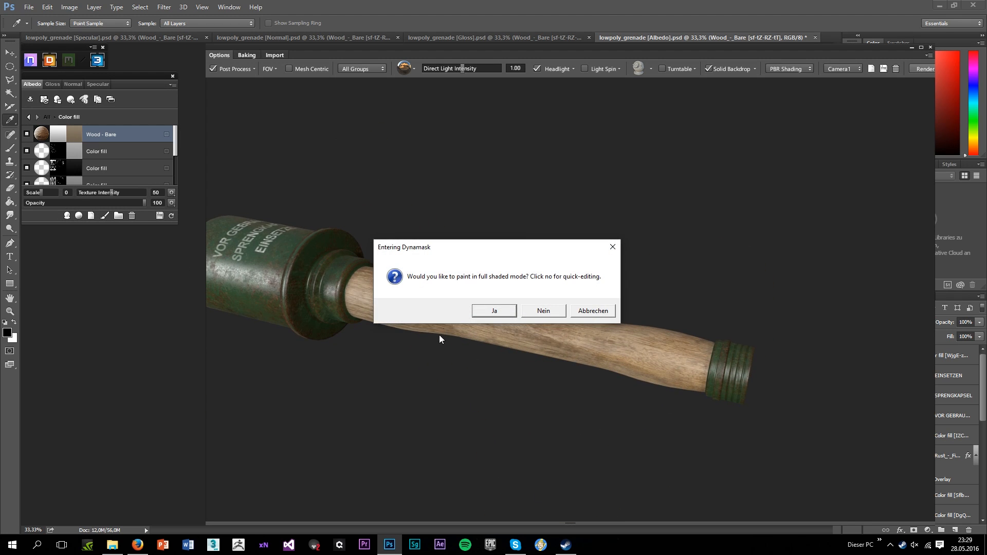
pyautogui.click(485, 315)
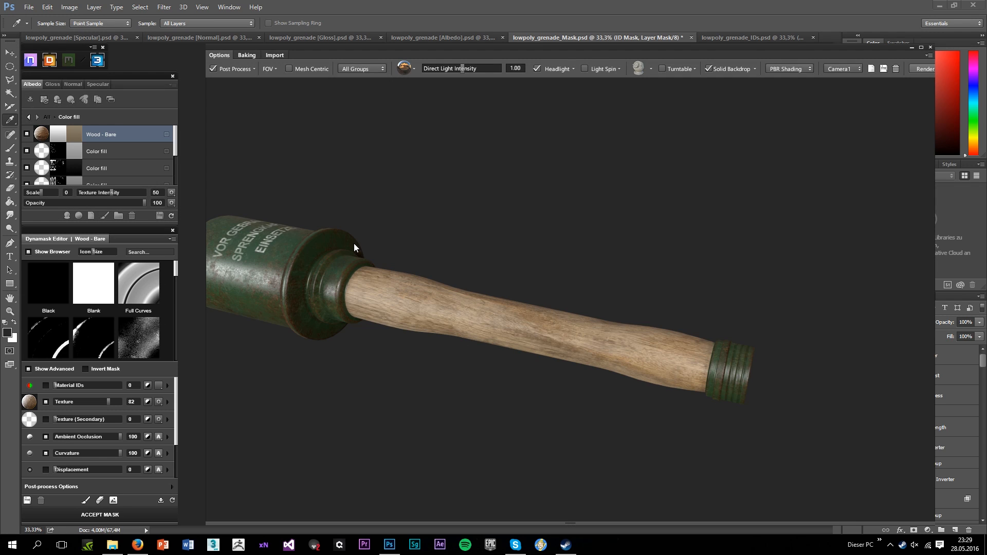
pyautogui.click(67, 287)
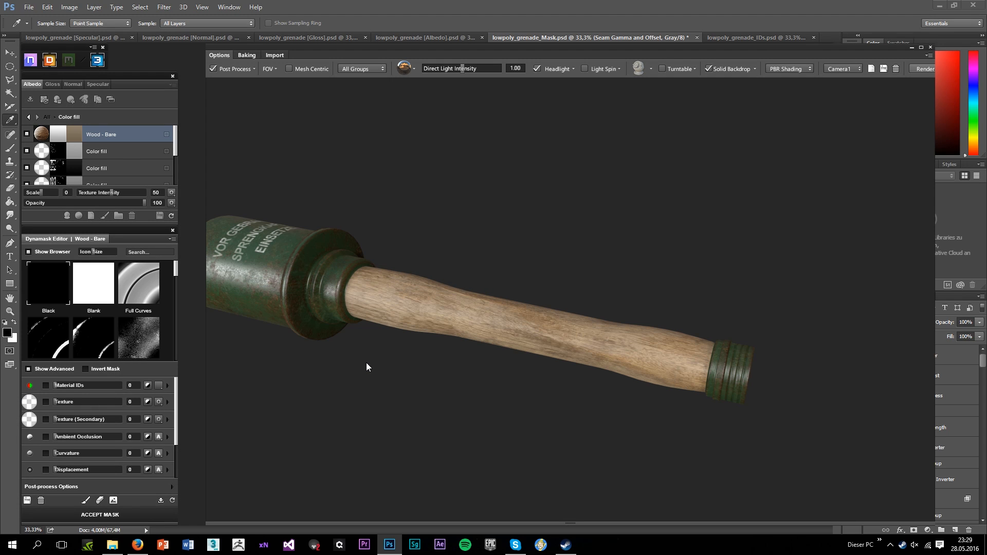
pyautogui.moveTo(366, 363); pyautogui.dragTo(358, 415)
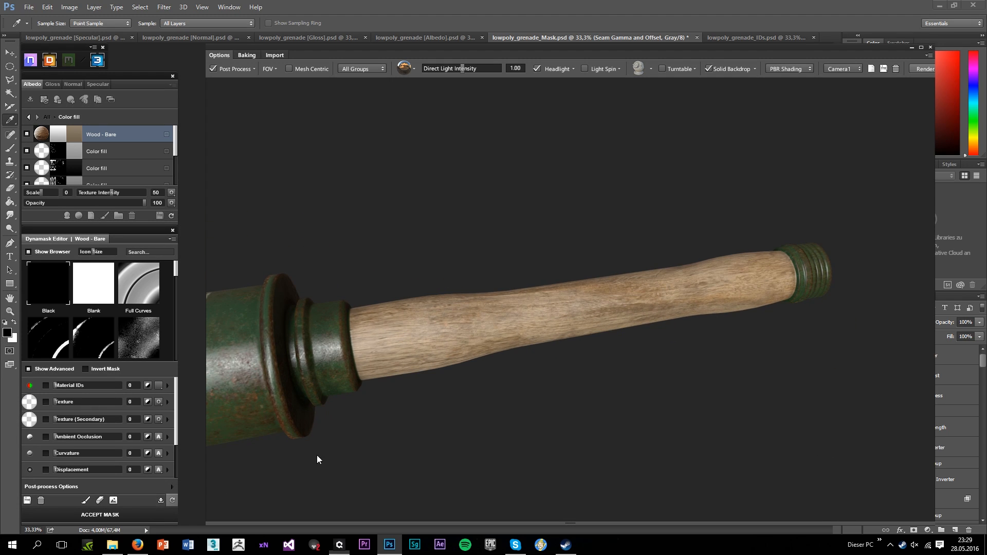
pyautogui.moveTo(392, 430); pyautogui.dragTo(285, 421)
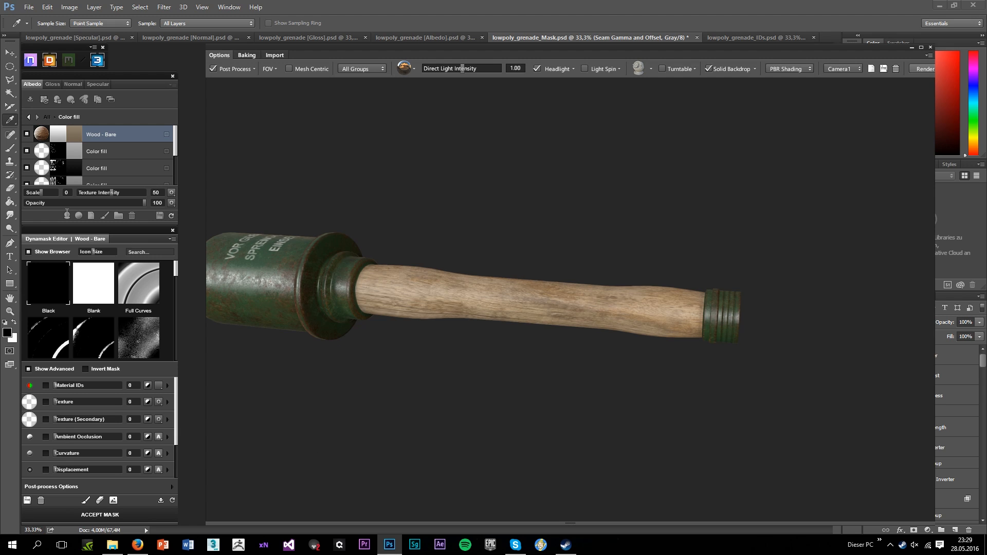
pyautogui.click(97, 156)
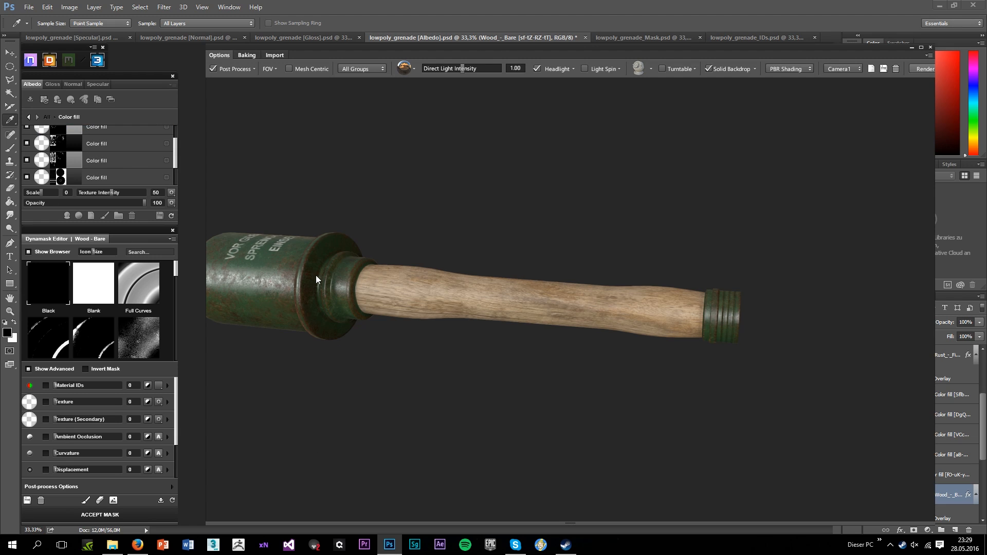
pyautogui.click(87, 160)
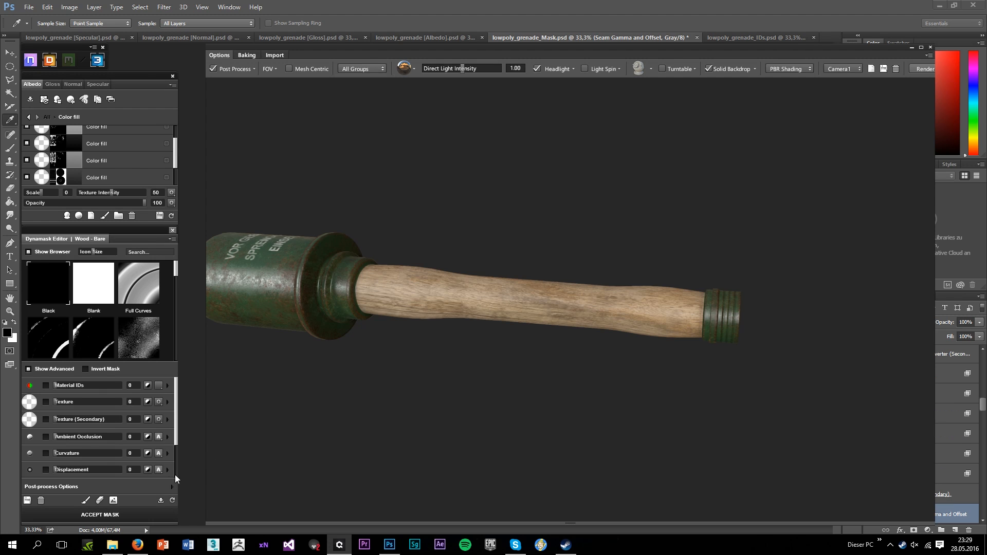
pyautogui.click(95, 155)
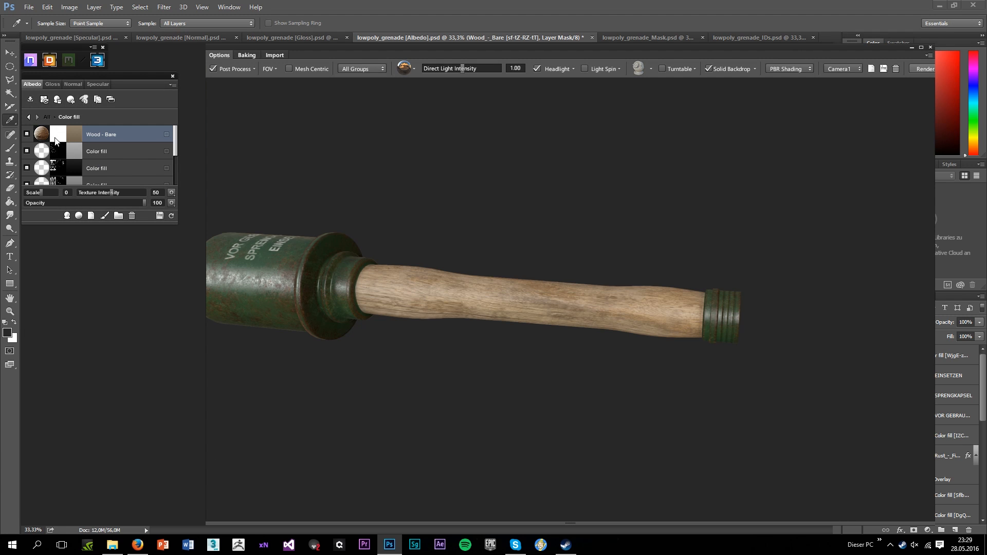
# Reopen the Wood - Bare mask in full shaded mode and apply the Black preset to hide the bare wood
pyautogui.click(56, 140)
pyautogui.click(481, 319)
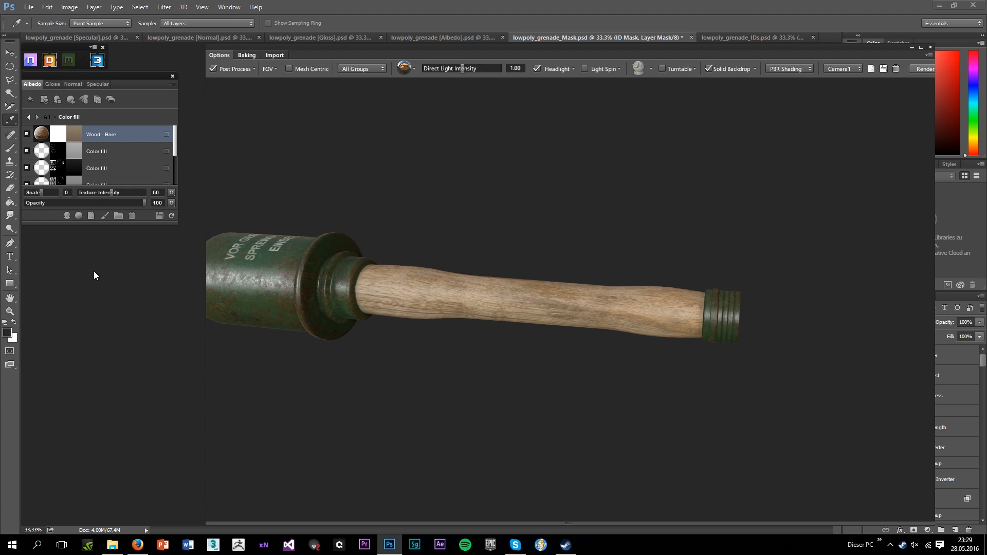
pyautogui.click(51, 284)
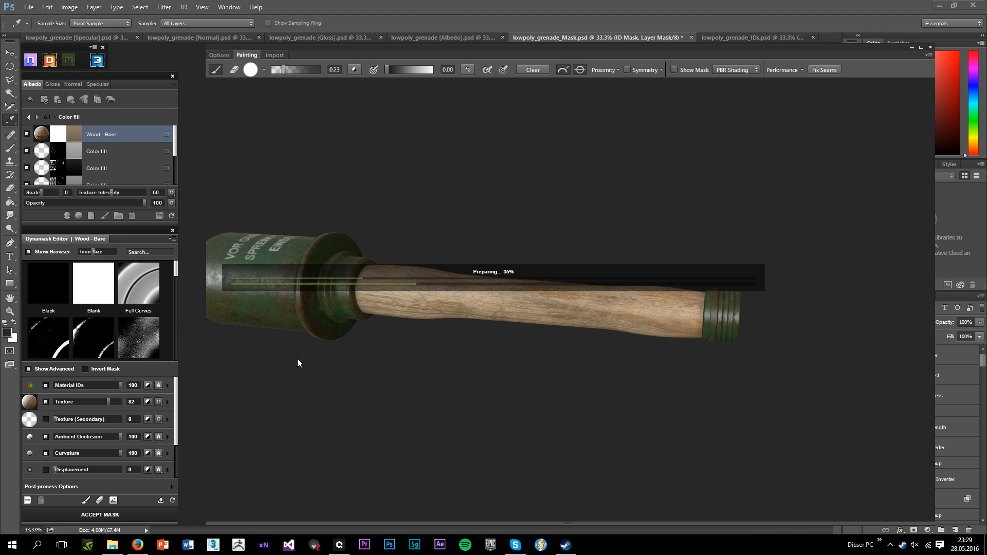
pyautogui.moveTo(417, 295); pyautogui.dragTo(389, 345)
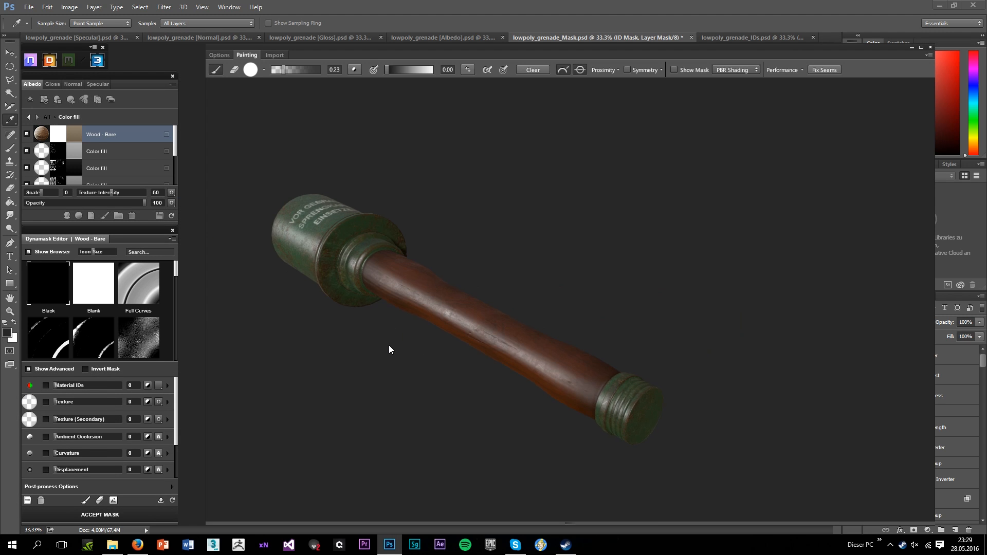
# Choose a speckled, broken-up brush tip for mask painting and set its angle to 89
pyautogui.click(263, 70)
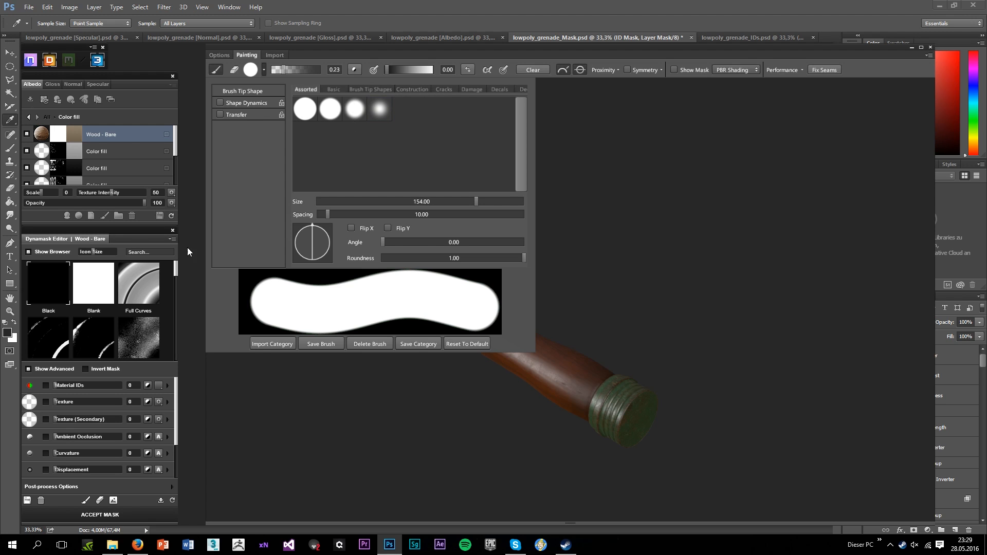
pyautogui.click(467, 91)
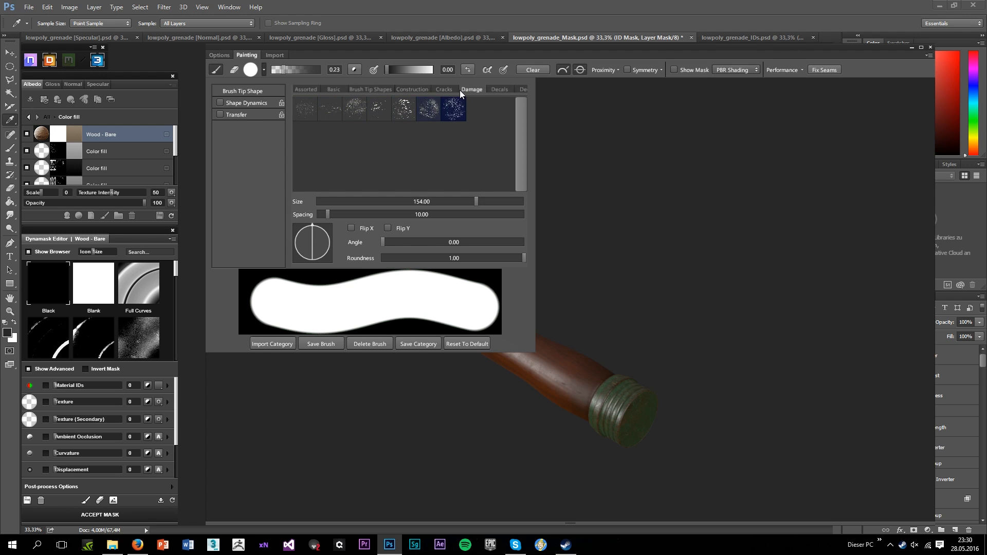
pyautogui.click(516, 90)
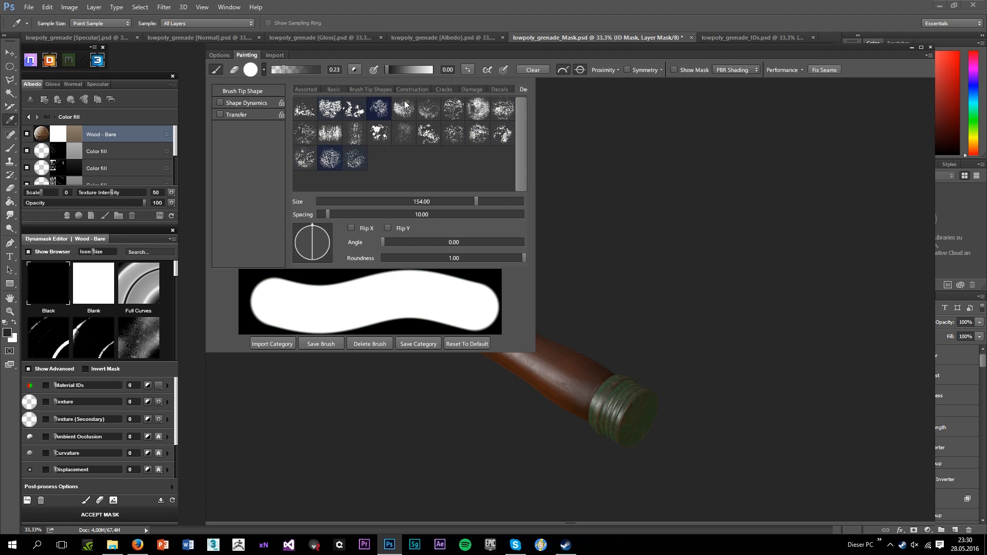
pyautogui.click(314, 104)
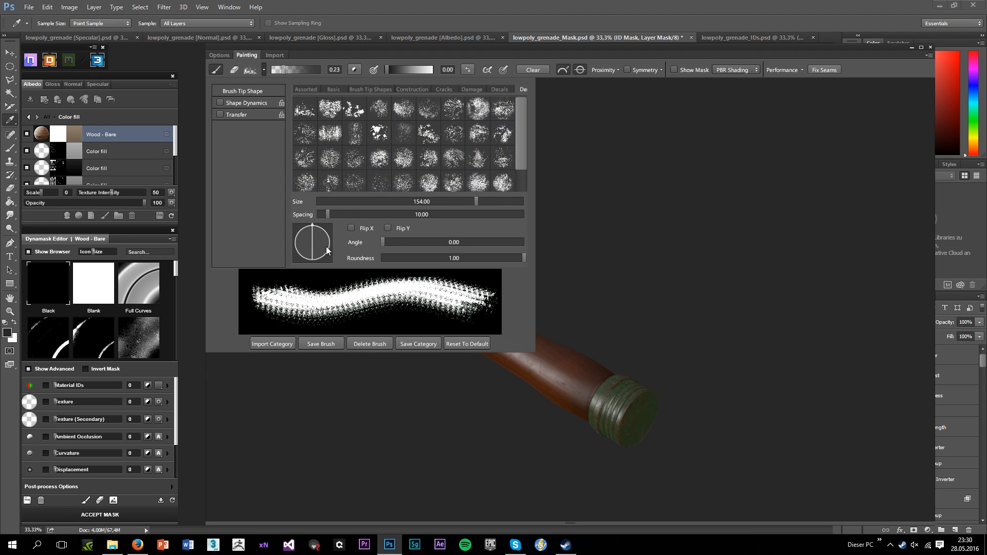
pyautogui.click(326, 250)
pyautogui.moveTo(331, 242); pyautogui.dragTo(336, 242)
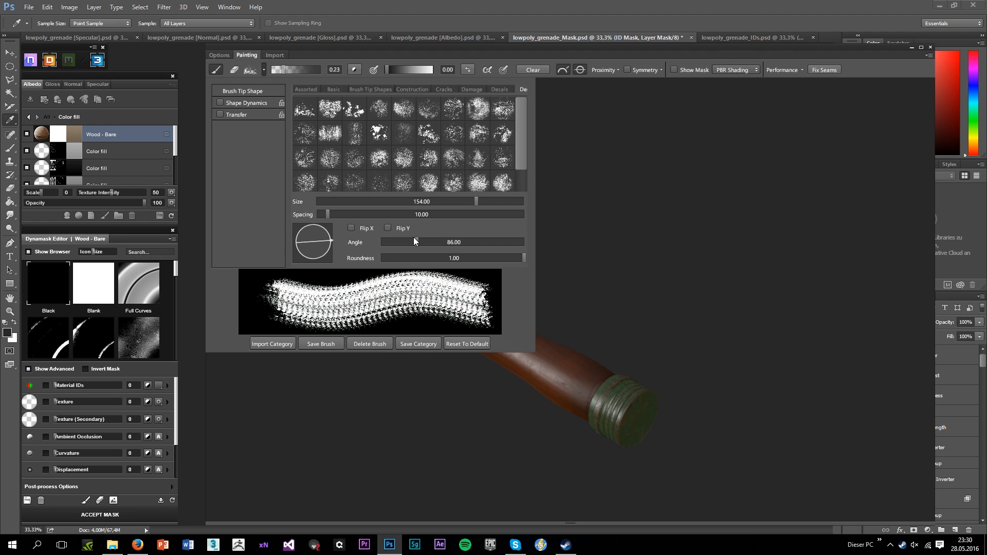
pyautogui.moveTo(416, 240); pyautogui.dragTo(417, 242)
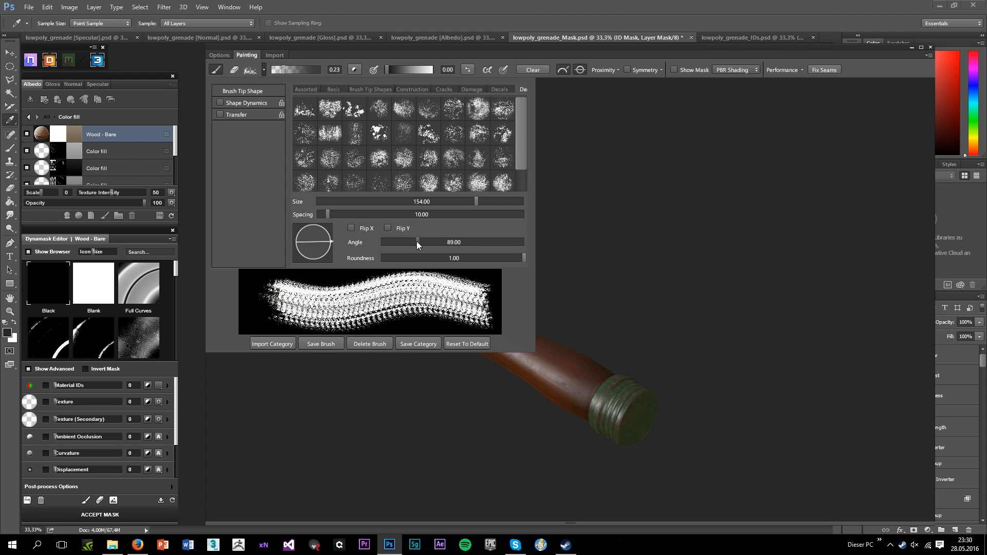
pyautogui.click(578, 329)
# Switch the brush value to 1.00 and paint bare-wood wear beside the end cap and in patches along the handle
pyautogui.moveTo(570, 365)
pyautogui.mouseDown()
pyautogui.moveTo(596, 396)
pyautogui.moveTo(632, 354)
pyautogui.mouseUp()
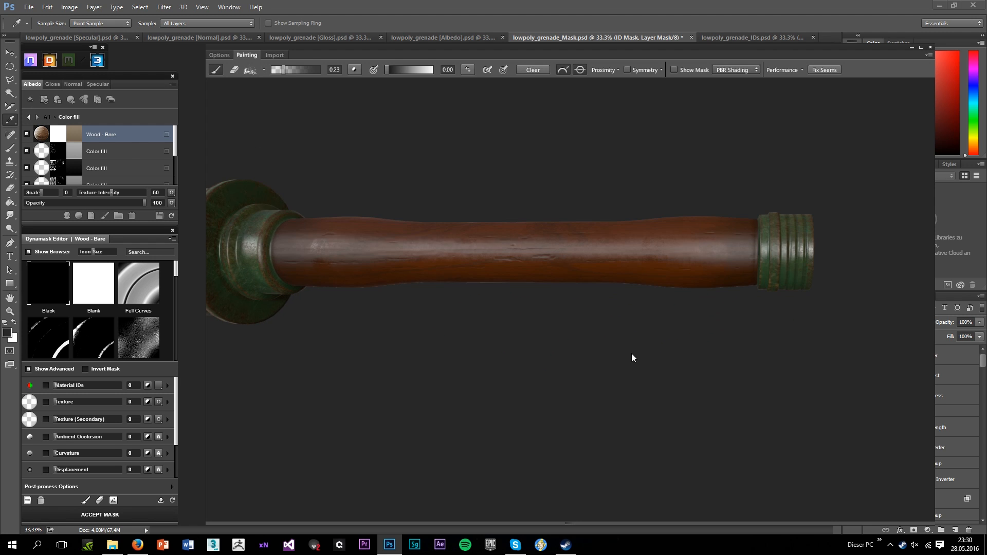
pyautogui.click(468, 72)
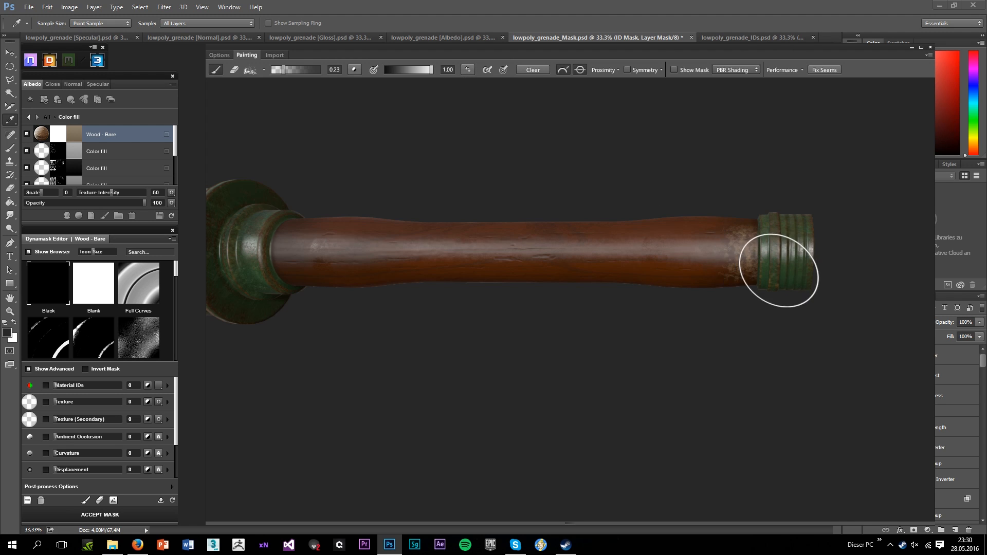
pyautogui.moveTo(765, 260); pyautogui.dragTo(783, 335)
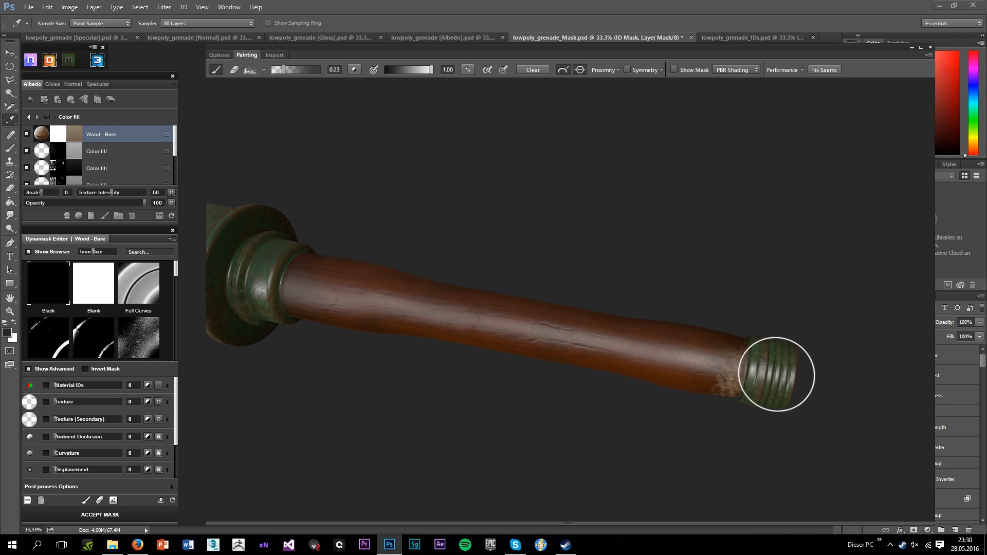
pyautogui.moveTo(764, 376); pyautogui.dragTo(677, 312)
pyautogui.scroll(3, 677, 312)
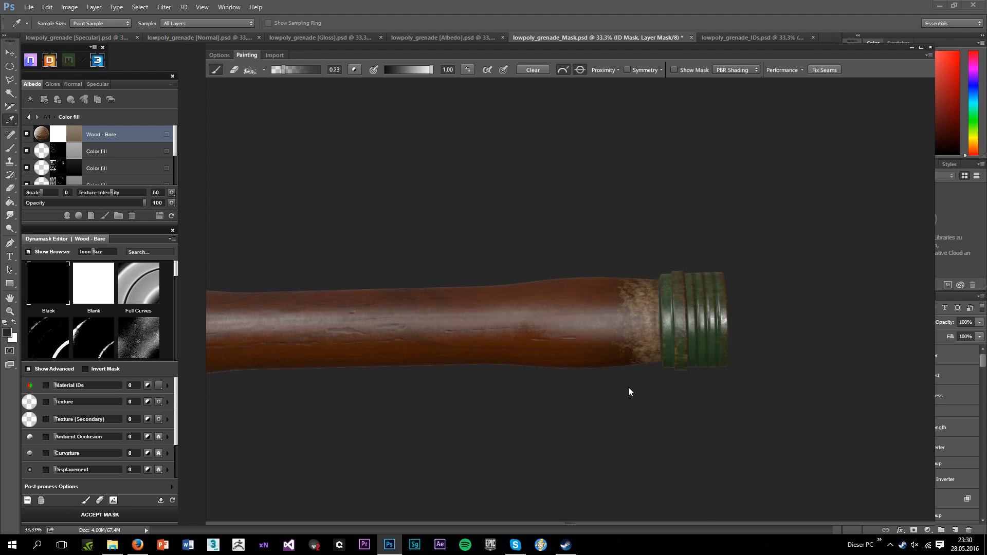
pyautogui.scroll(-3, 628, 387)
pyautogui.moveTo(561, 411); pyautogui.dragTo(795, 437)
pyautogui.click(529, 374)
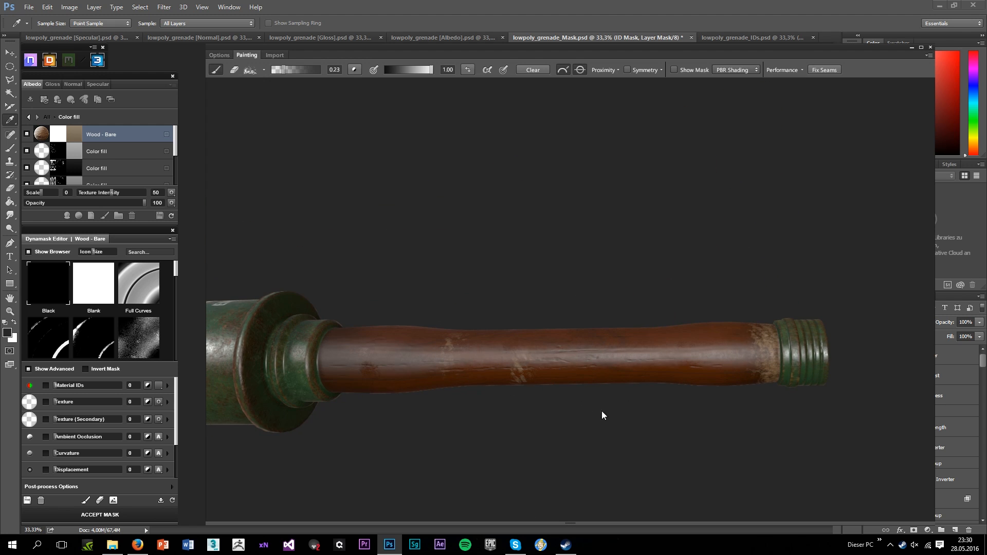
# Raise the brush strength to 0.79 and then 0.95 while painting stronger bare-wood wear beside the end cap
pyautogui.scroll(3, 811, 375)
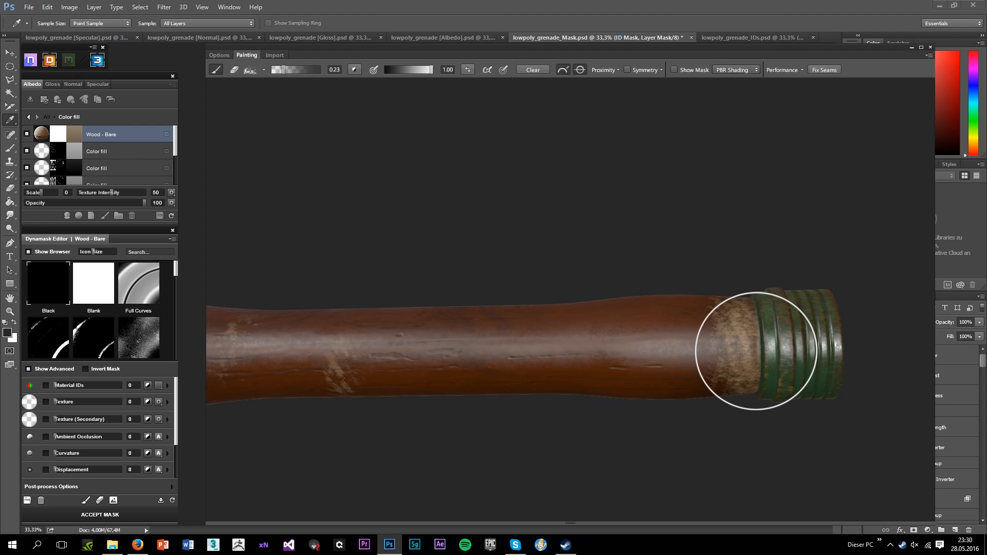
pyautogui.click(309, 69)
pyautogui.click(756, 364)
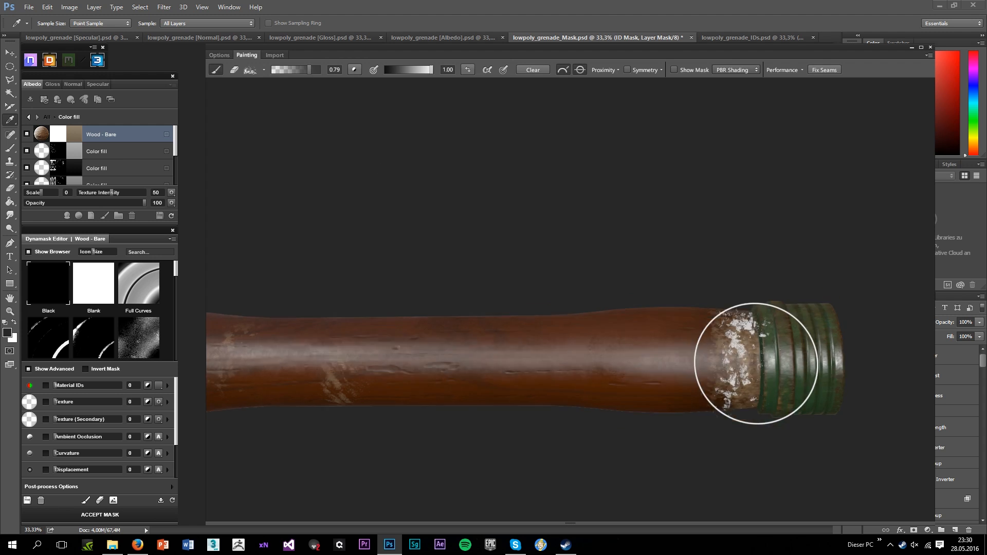
pyautogui.moveTo(756, 364)
pyautogui.mouseDown()
pyautogui.moveTo(727, 399)
pyautogui.moveTo(633, 258)
pyautogui.moveTo(645, 291)
pyautogui.moveTo(673, 309)
pyautogui.moveTo(635, 212)
pyautogui.moveTo(638, 373)
pyautogui.moveTo(677, 282)
pyautogui.moveTo(661, 312)
pyautogui.mouseUp()
pyautogui.click(632, 258)
pyautogui.click(636, 254)
pyautogui.click(655, 292)
pyautogui.click(638, 372)
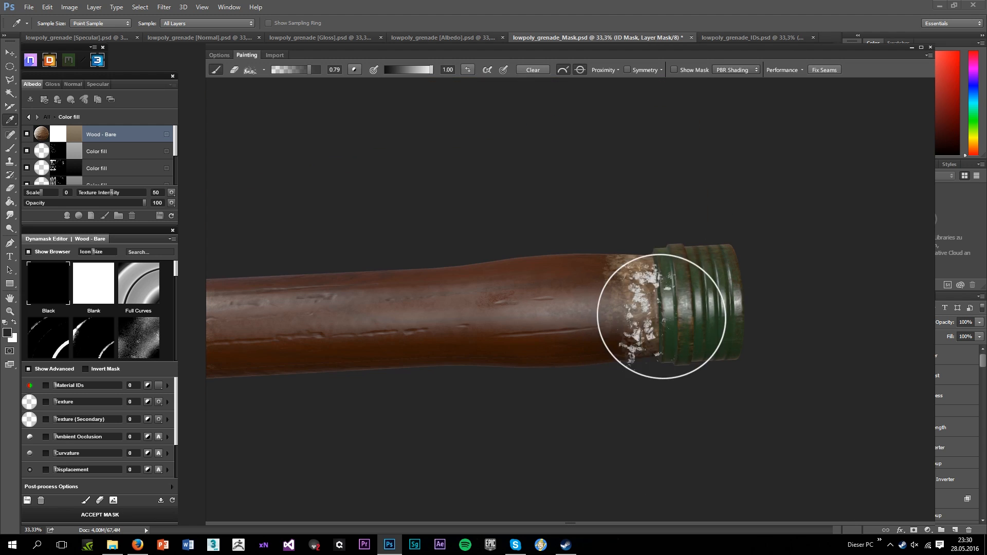
pyautogui.click(630, 319)
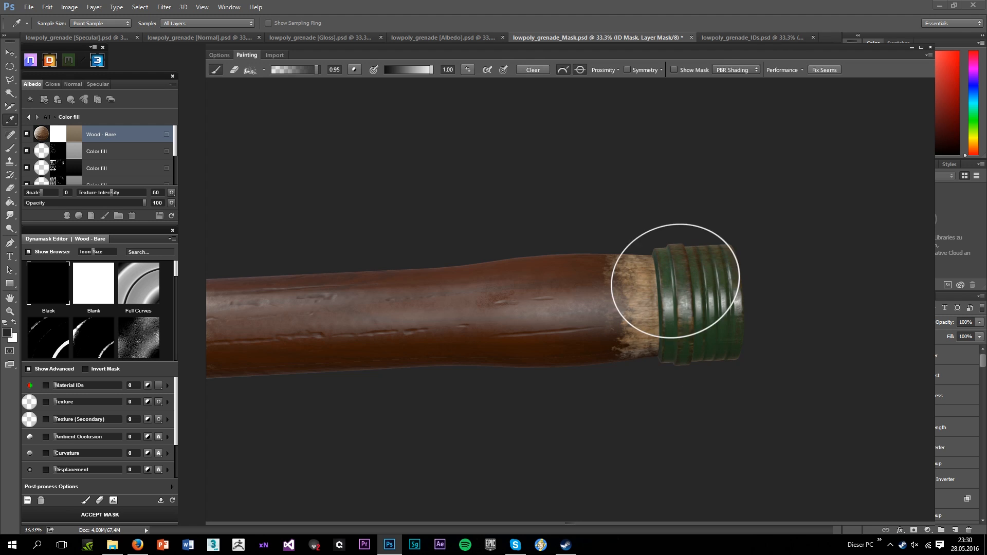
# Continue the bare-wood wear around the other sides of the handle next to the end cap
pyautogui.moveTo(668, 329)
pyautogui.mouseDown()
pyautogui.moveTo(674, 265)
pyautogui.moveTo(648, 470)
pyautogui.moveTo(610, 344)
pyautogui.moveTo(493, 288)
pyautogui.moveTo(391, 277)
pyautogui.moveTo(442, 346)
pyautogui.moveTo(392, 295)
pyautogui.moveTo(436, 295)
pyautogui.moveTo(424, 331)
pyautogui.mouseUp()
pyautogui.scroll(3, 610, 344)
pyautogui.click(610, 343)
pyautogui.click(625, 326)
pyautogui.scroll(5, 432, 286)
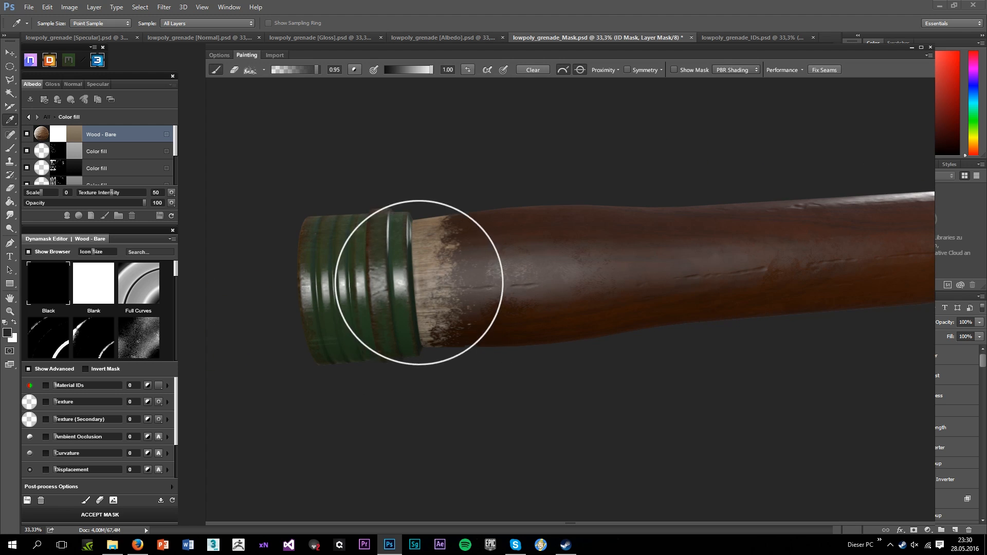
pyautogui.click(419, 282)
pyautogui.moveTo(420, 280)
pyautogui.mouseDown()
pyautogui.moveTo(425, 304)
pyautogui.moveTo(422, 263)
pyautogui.moveTo(426, 348)
pyautogui.mouseUp()
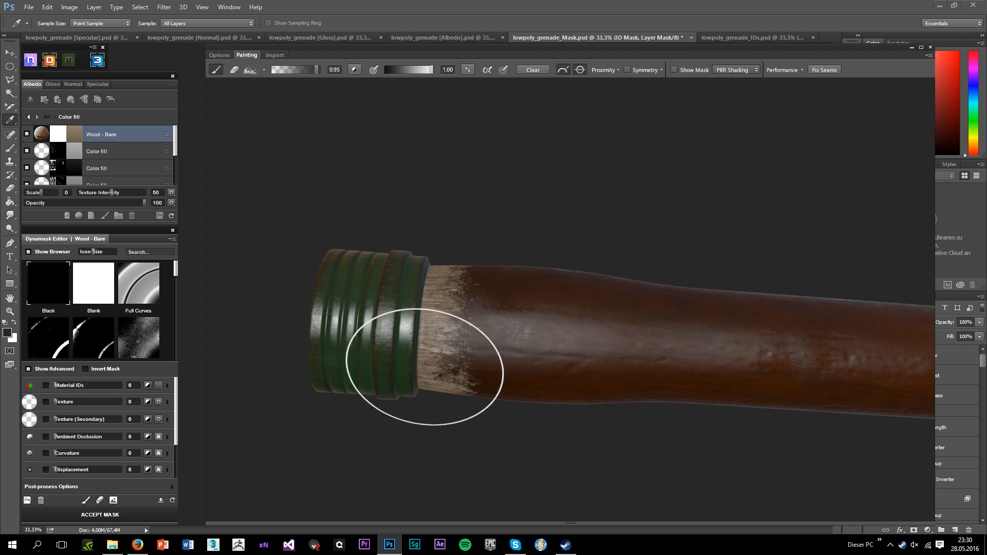
pyautogui.scroll(-2, 434, 301)
pyautogui.click(432, 304)
# Paint bare-wood wear onto the handle where it meets the green collar of the grenade head
pyautogui.scroll(-4, 431, 304)
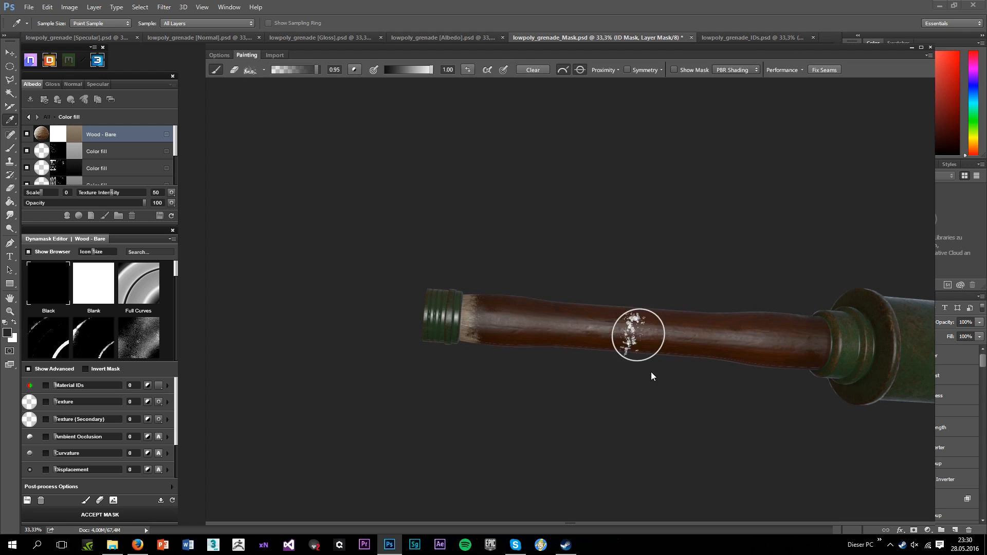
pyautogui.moveTo(651, 371)
pyautogui.mouseDown()
pyautogui.moveTo(593, 480)
pyautogui.moveTo(781, 473)
pyautogui.moveTo(611, 311)
pyautogui.mouseUp()
pyautogui.scroll(4, 611, 311)
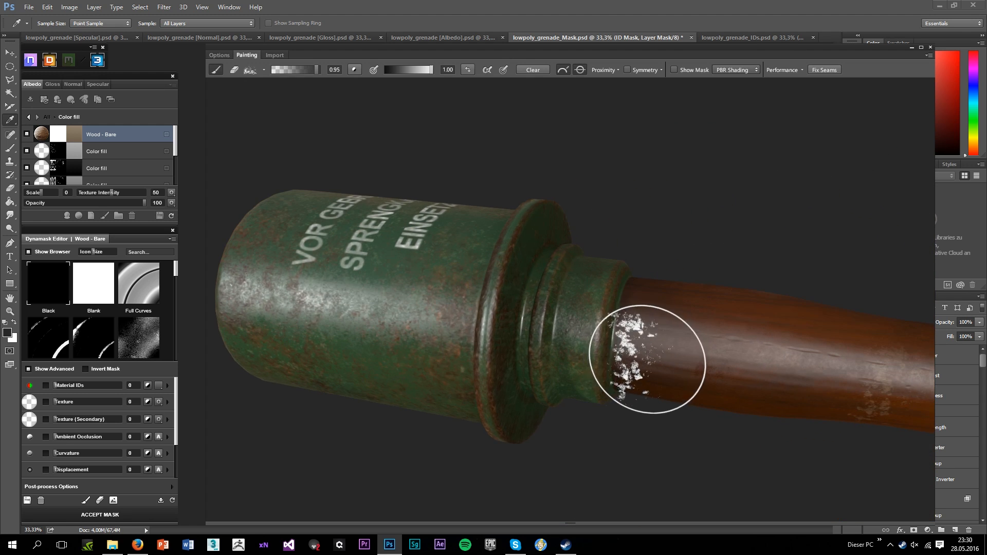
pyautogui.moveTo(640, 396)
pyautogui.mouseDown()
pyautogui.moveTo(603, 425)
pyautogui.moveTo(612, 473)
pyautogui.mouseUp()
pyautogui.click(622, 360)
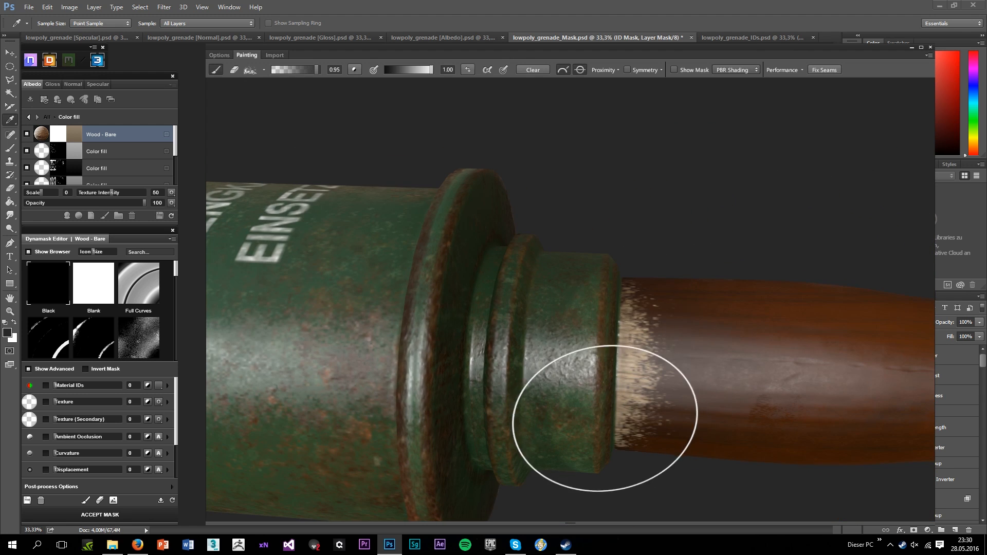
pyautogui.click(624, 379)
pyautogui.moveTo(616, 358)
pyautogui.mouseDown()
pyautogui.moveTo(625, 378)
pyautogui.moveTo(620, 323)
pyautogui.moveTo(599, 381)
pyautogui.moveTo(613, 318)
pyautogui.moveTo(699, 404)
pyautogui.moveTo(652, 378)
pyautogui.moveTo(693, 381)
pyautogui.moveTo(648, 363)
pyautogui.mouseUp()
pyautogui.click(639, 345)
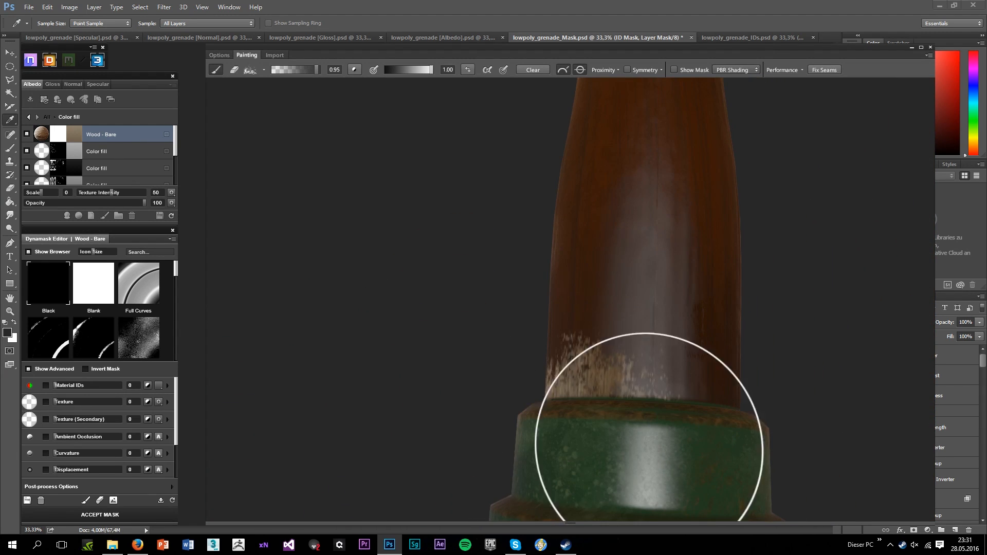
# Continue the bare-wood wear around the remaining sides of the handle beside the head's collar and inspect the whole grenade
pyautogui.moveTo(648, 446)
pyautogui.mouseDown()
pyautogui.moveTo(557, 419)
pyautogui.moveTo(657, 446)
pyautogui.moveTo(745, 432)
pyautogui.moveTo(680, 466)
pyautogui.moveTo(682, 511)
pyautogui.moveTo(776, 400)
pyautogui.moveTo(749, 398)
pyautogui.moveTo(828, 321)
pyautogui.moveTo(496, 468)
pyautogui.moveTo(598, 295)
pyautogui.moveTo(667, 285)
pyautogui.moveTo(674, 264)
pyautogui.mouseUp()
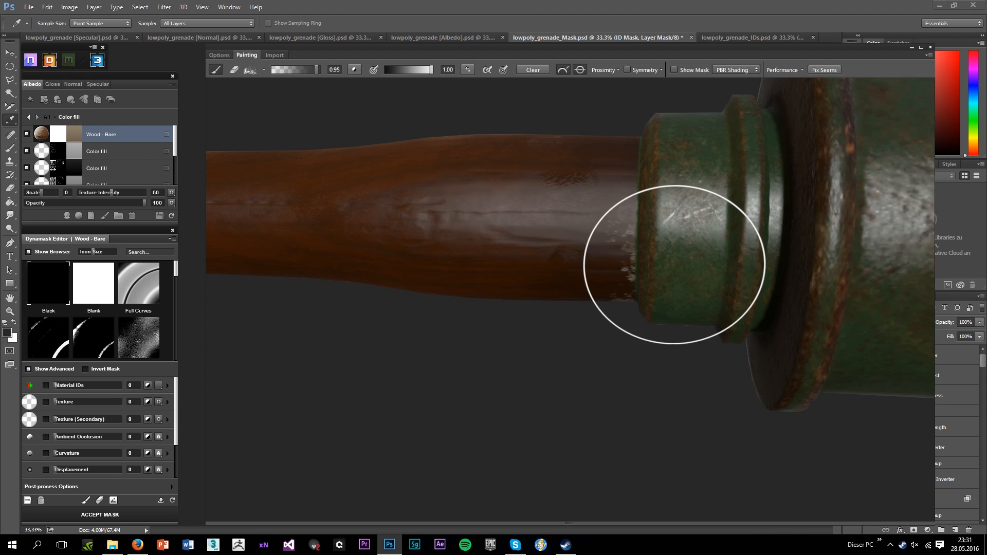
pyautogui.moveTo(631, 304)
pyautogui.mouseDown()
pyautogui.moveTo(670, 210)
pyautogui.moveTo(650, 168)
pyautogui.moveTo(685, 162)
pyautogui.moveTo(707, 229)
pyautogui.moveTo(646, 263)
pyautogui.moveTo(621, 254)
pyautogui.moveTo(665, 248)
pyautogui.moveTo(667, 230)
pyautogui.moveTo(634, 251)
pyautogui.mouseUp()
pyautogui.scroll(-4, 630, 322)
pyautogui.moveTo(631, 323)
pyautogui.mouseDown()
pyautogui.moveTo(561, 230)
pyautogui.moveTo(805, 255)
pyautogui.moveTo(411, 353)
pyautogui.moveTo(478, 502)
pyautogui.mouseUp()
pyautogui.scroll(2, 527, 415)
pyautogui.moveTo(408, 437)
pyautogui.mouseDown()
pyautogui.moveTo(394, 401)
pyautogui.moveTo(379, 389)
pyautogui.mouseUp()
pyautogui.scroll(3, 392, 396)
pyautogui.scroll(-3, 478, 375)
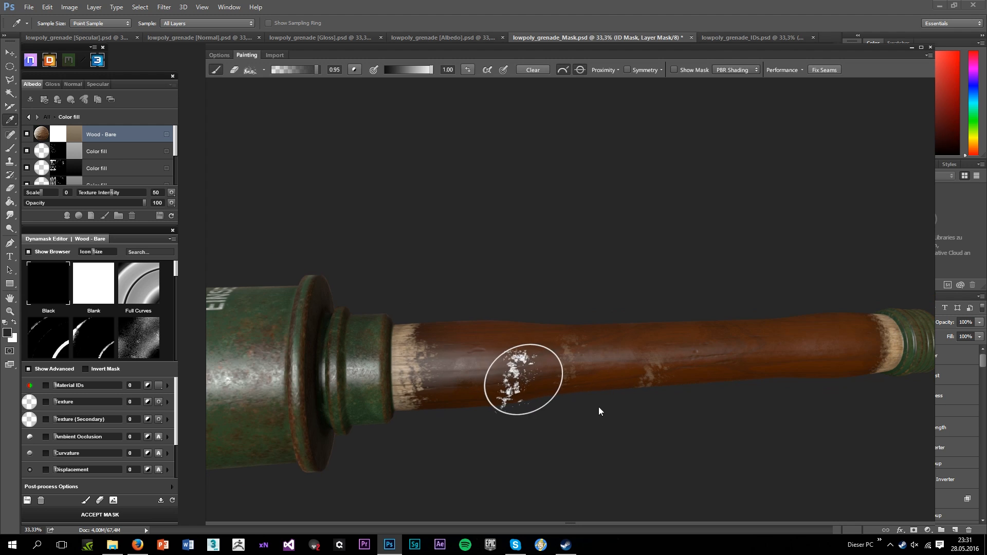
pyautogui.moveTo(598, 406); pyautogui.dragTo(501, 334)
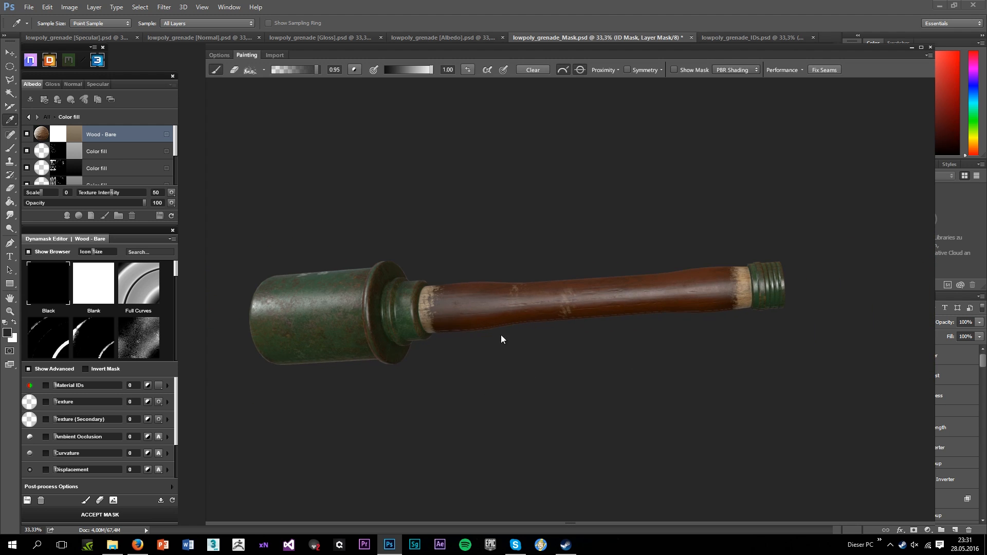
# Recolour the Wood - Bare material to a warmer orange-brown, about #89622c, and inspect the worn areas
pyautogui.click(50, 117)
pyautogui.click(74, 135)
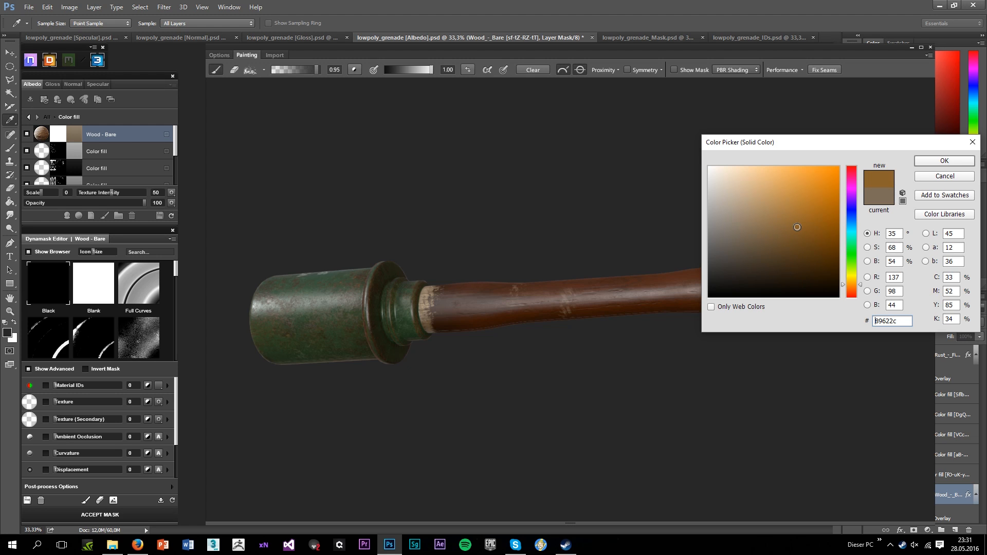
pyautogui.click(958, 165)
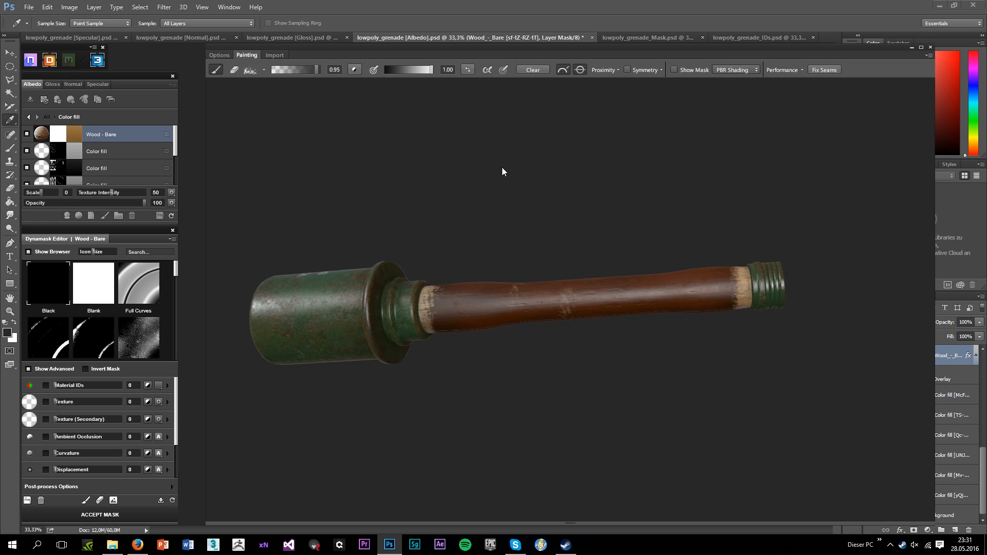
pyautogui.moveTo(508, 168); pyautogui.dragTo(438, 319)
pyautogui.scroll(2, 438, 319)
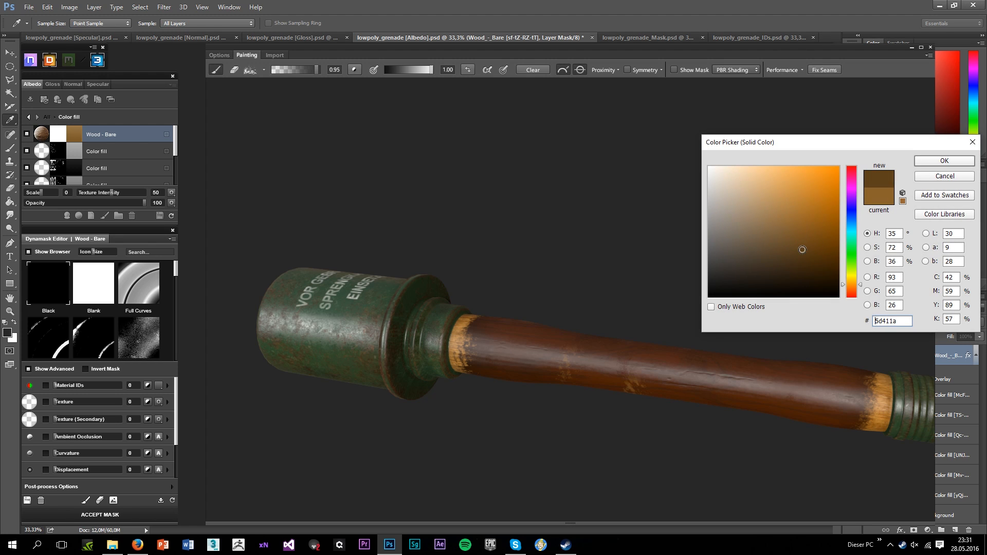
# Darken the Wood - Bare colour in two passes to #513712 and check it on the handle
pyautogui.click(925, 161)
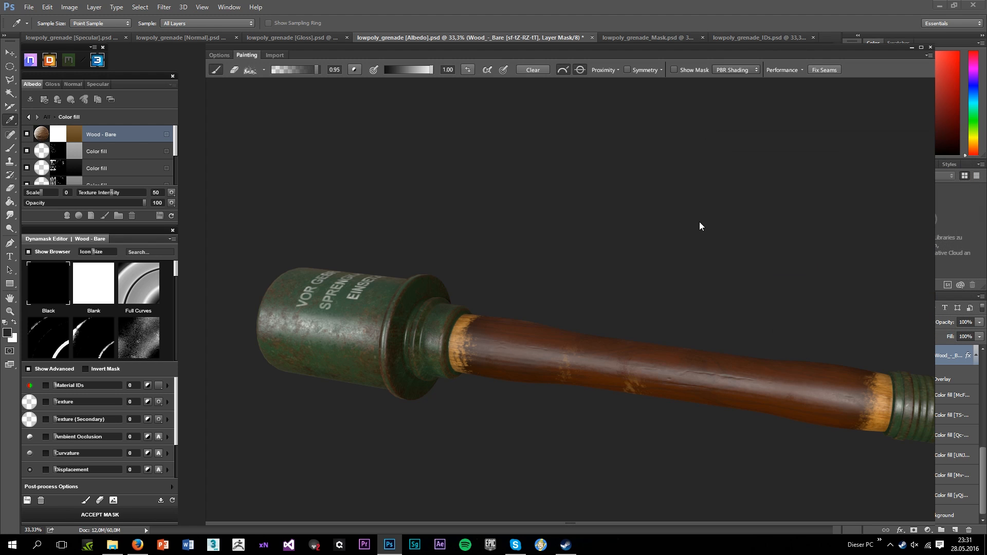
pyautogui.moveTo(690, 216); pyautogui.dragTo(566, 379)
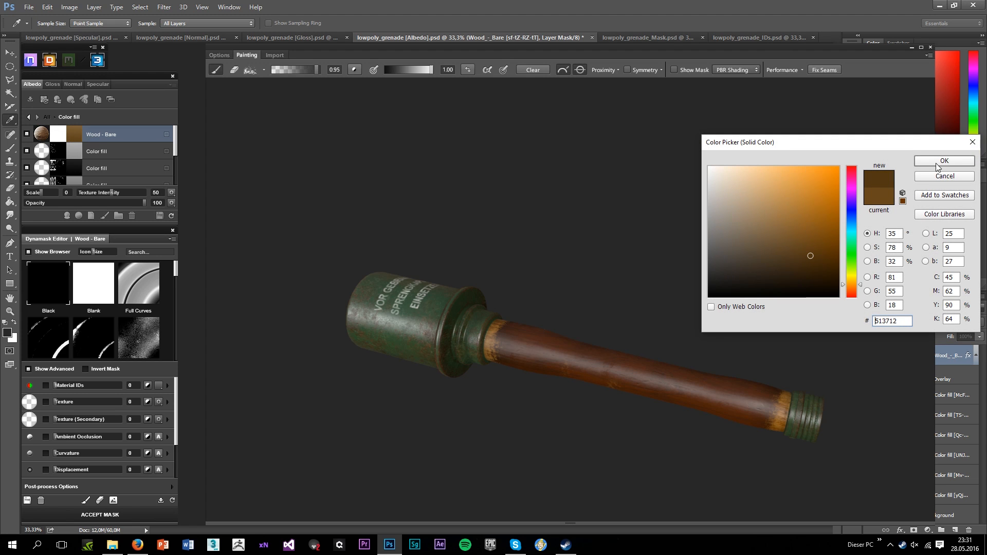
pyautogui.click(936, 162)
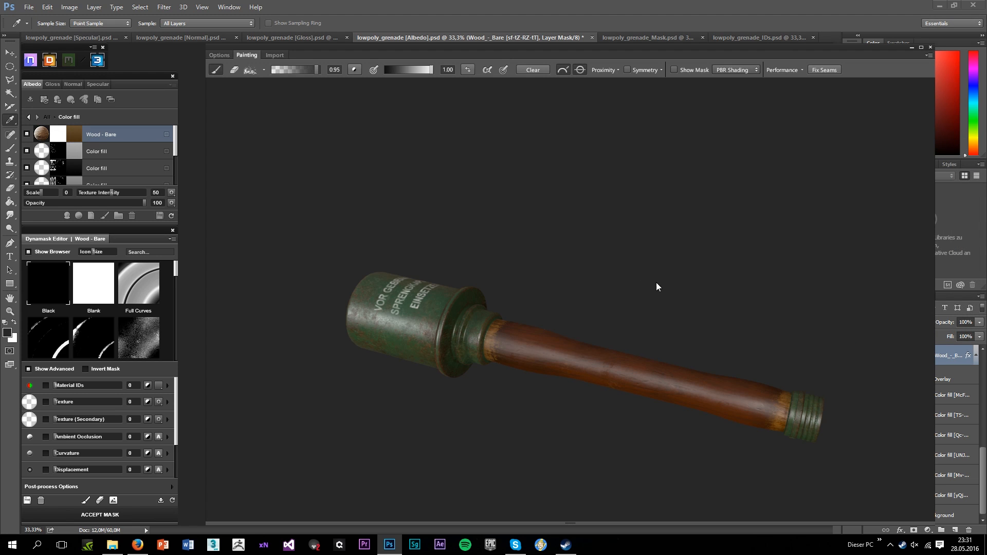
pyautogui.moveTo(657, 284); pyautogui.dragTo(673, 235)
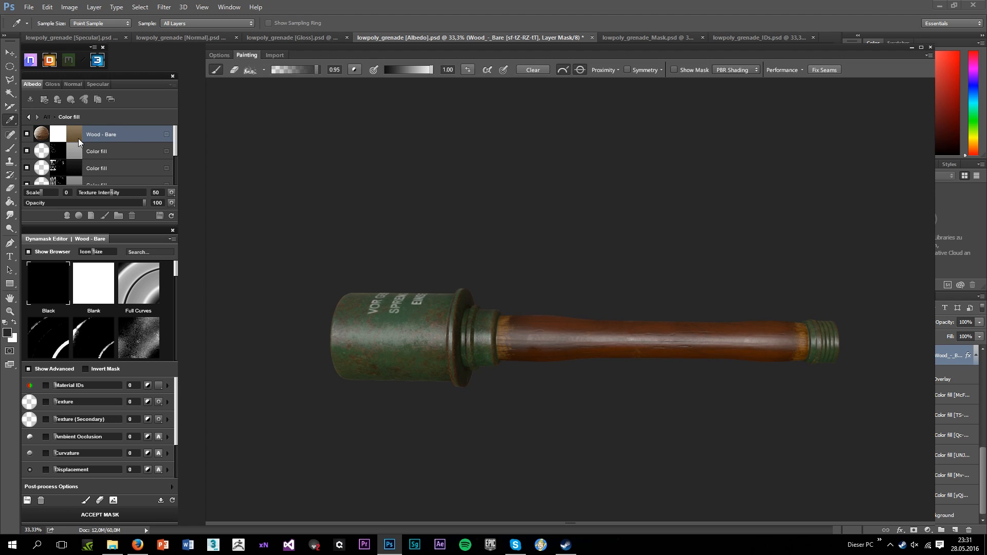
# Shift the Wood - Bare colour to a yellower brown with a hue of 44
pyautogui.click(78, 138)
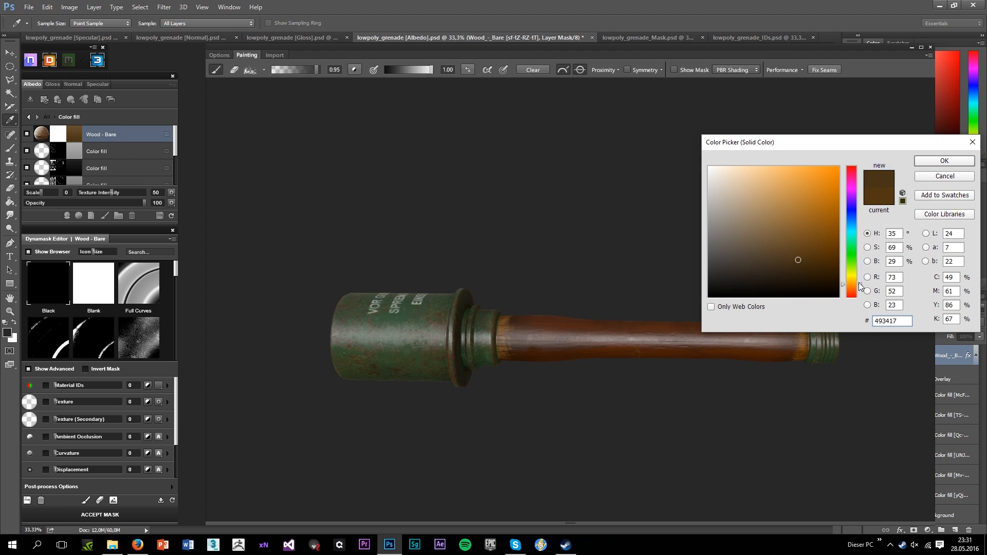
pyautogui.moveTo(859, 286); pyautogui.dragTo(852, 281)
pyautogui.moveTo(799, 259); pyautogui.dragTo(803, 261)
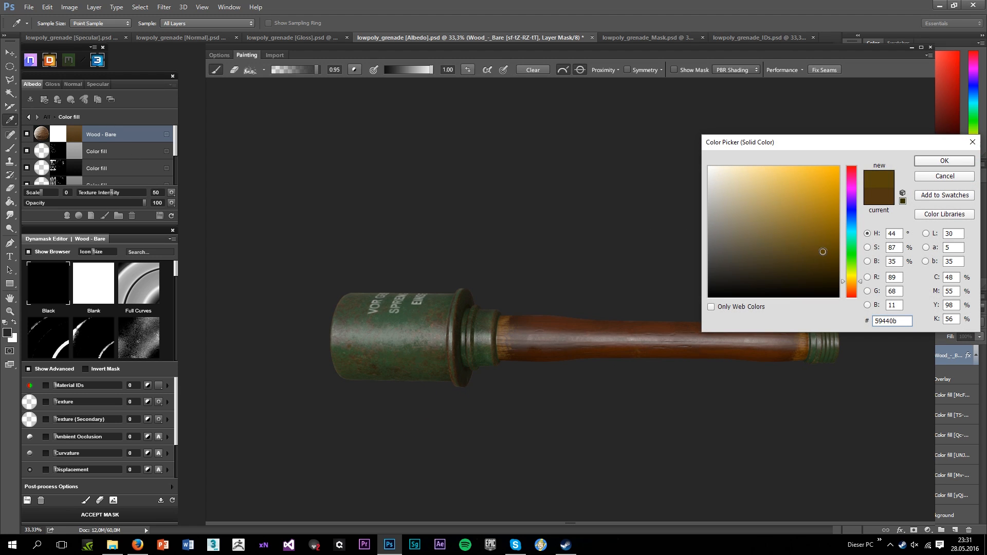
pyautogui.click(922, 164)
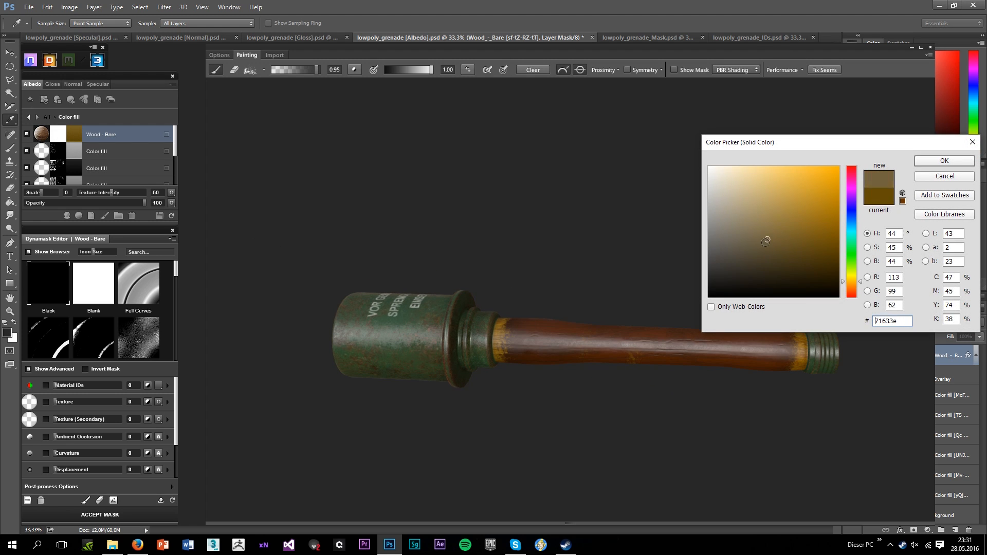
# Desaturate the Wood - Bare colour and darken it to about #514422, checking it on the handle
pyautogui.click(937, 162)
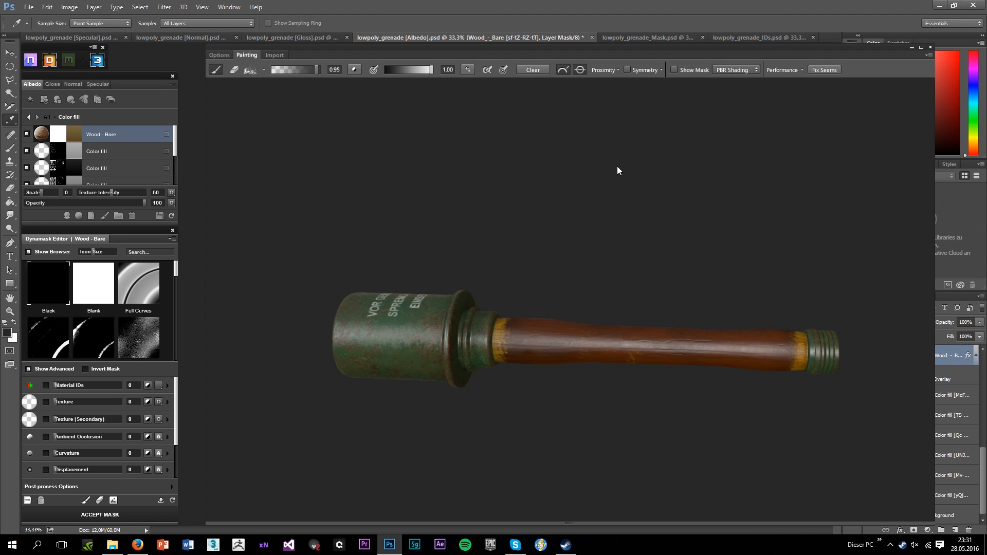
pyautogui.scroll(3, 615, 269)
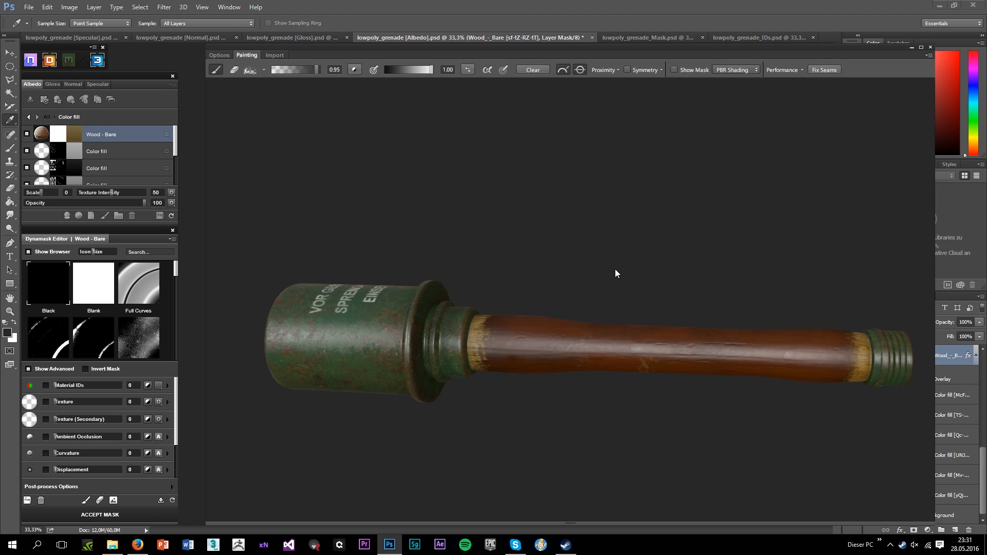
pyautogui.moveTo(615, 270); pyautogui.dragTo(607, 308)
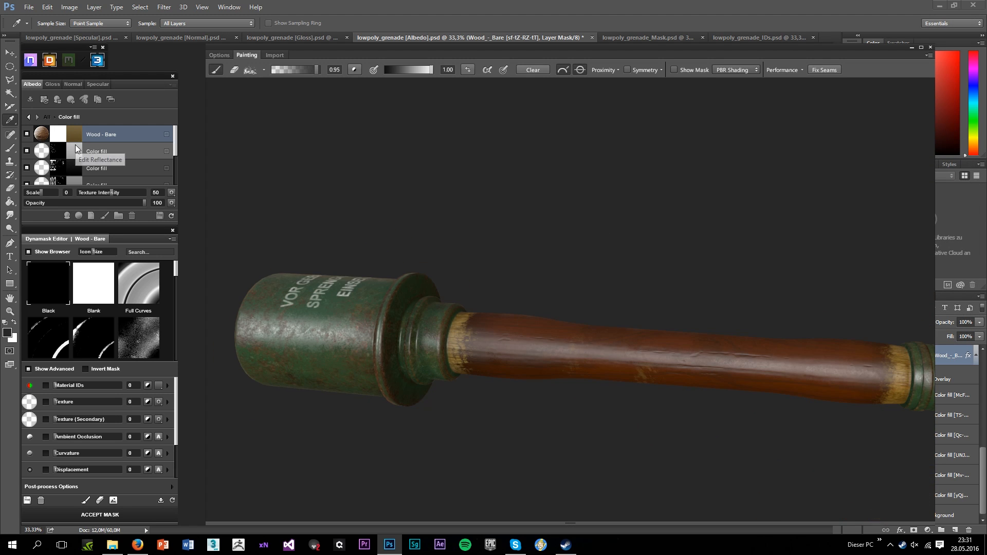
pyautogui.doubleClick(74, 138)
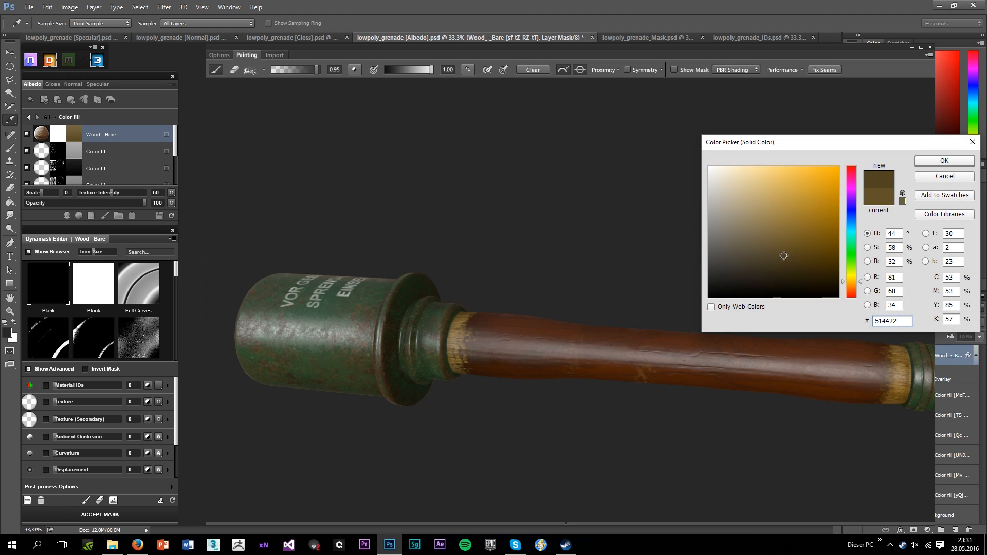
pyautogui.click(927, 163)
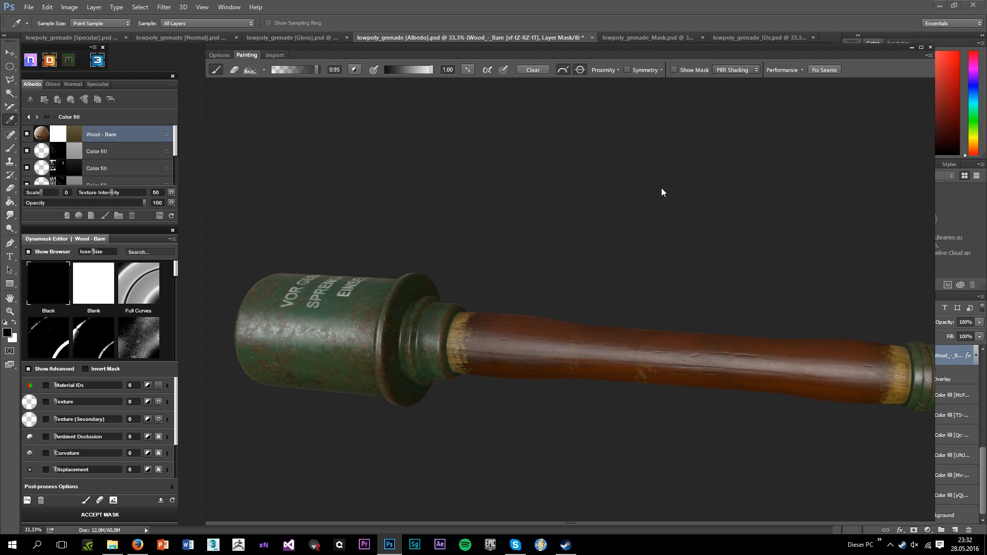
pyautogui.scroll(-5, 641, 205)
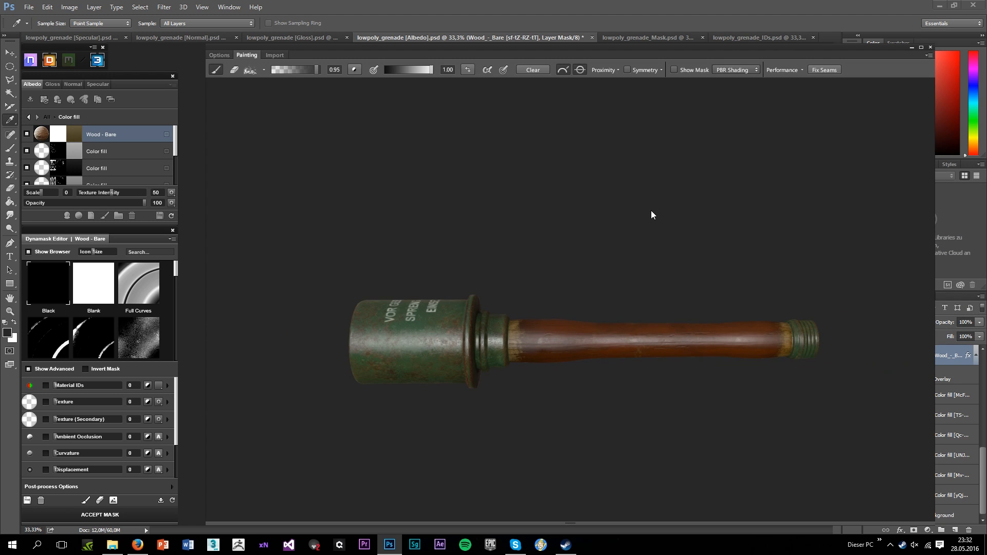
pyautogui.moveTo(651, 211); pyautogui.dragTo(617, 286)
# Switch the brush value to 0.00, set its strength to 0.29, and soften the bare-wood wear beside the head's collar
pyautogui.scroll(8, 518, 346)
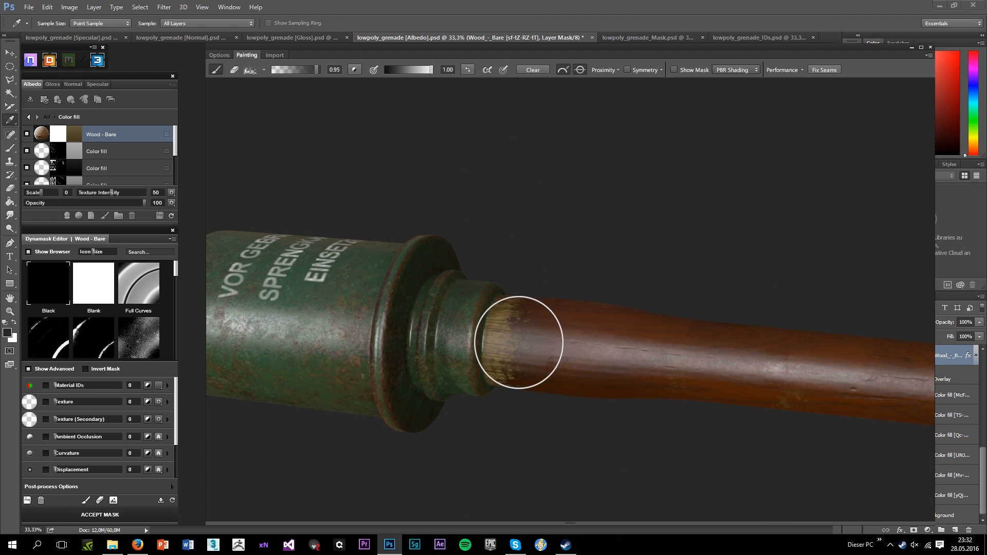
pyautogui.scroll(-2, 516, 338)
pyautogui.moveTo(593, 427); pyautogui.dragTo(593, 390)
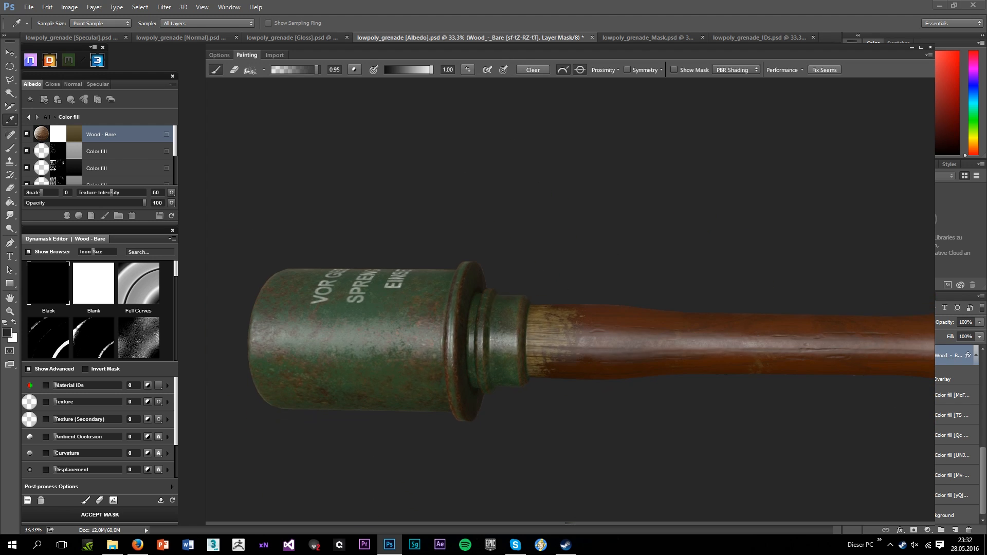
pyautogui.click(468, 71)
pyautogui.click(285, 69)
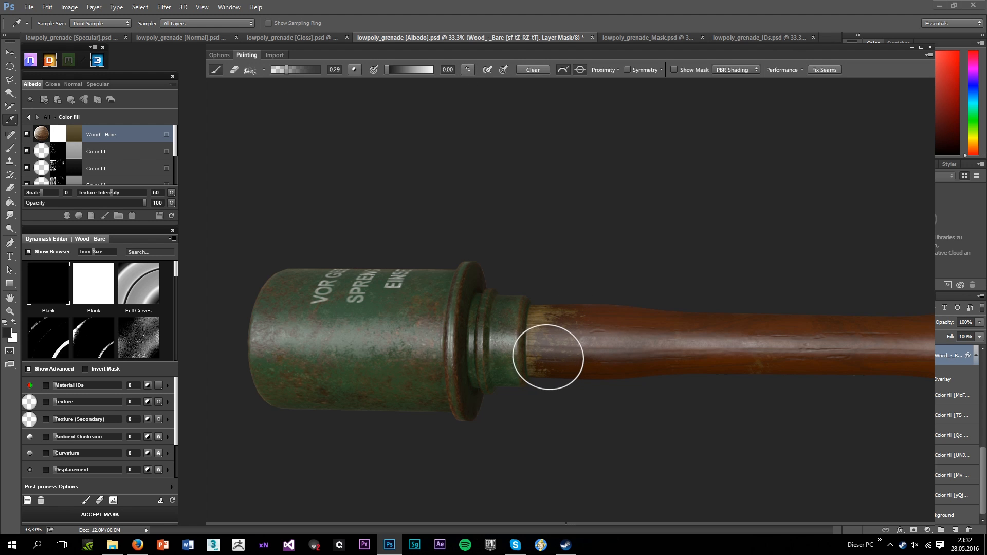
pyautogui.moveTo(561, 395); pyautogui.dragTo(549, 443)
pyautogui.moveTo(562, 398)
pyautogui.mouseDown()
pyautogui.moveTo(661, 329)
pyautogui.moveTo(516, 442)
pyautogui.moveTo(325, 394)
pyautogui.moveTo(745, 311)
pyautogui.mouseUp()
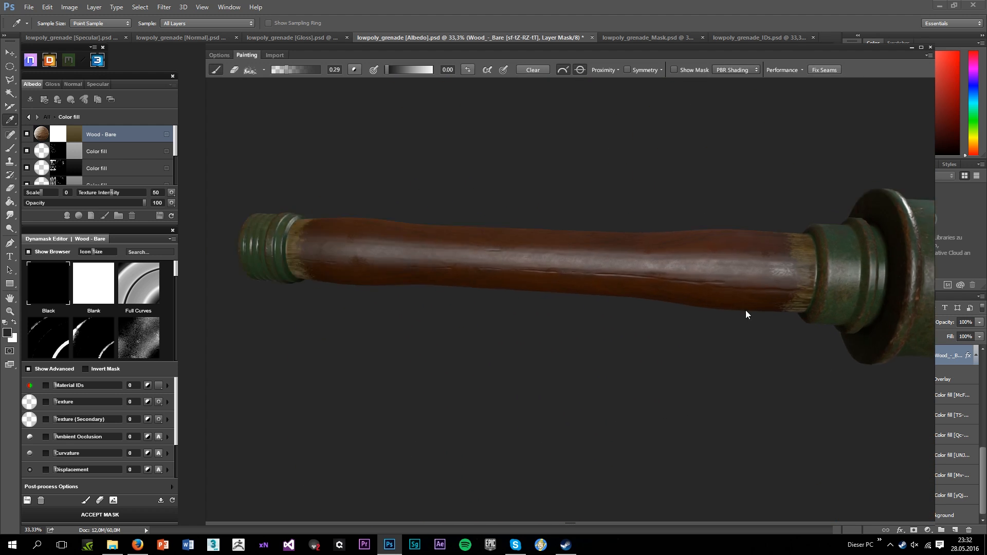
# Soften the bare-wood wear around the other sides of the handle beside the head's collar
pyautogui.scroll(2, 745, 310)
pyautogui.moveTo(845, 283)
pyautogui.mouseDown()
pyautogui.moveTo(822, 265)
pyautogui.moveTo(853, 309)
pyautogui.moveTo(668, 302)
pyautogui.moveTo(674, 279)
pyautogui.moveTo(705, 315)
pyautogui.moveTo(624, 310)
pyautogui.moveTo(627, 430)
pyautogui.moveTo(557, 353)
pyautogui.moveTo(370, 414)
pyautogui.mouseUp()
pyautogui.scroll(3, 614, 337)
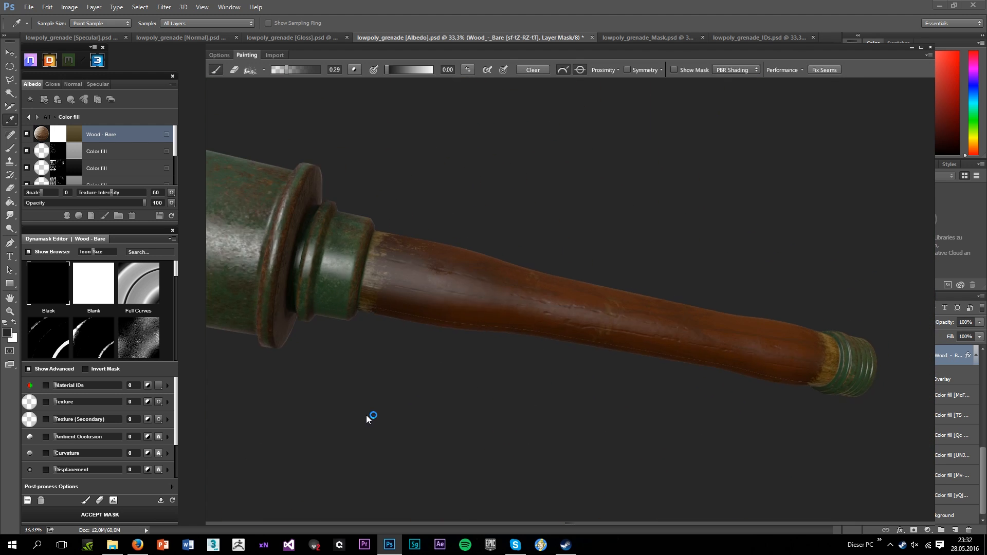
pyautogui.scroll(3, 376, 268)
pyautogui.moveTo(376, 267); pyautogui.dragTo(405, 375)
# Break up and soften the bare-wood wear around the handle next to the end cap
pyautogui.scroll(2, 615, 378)
pyautogui.scroll(1, 617, 380)
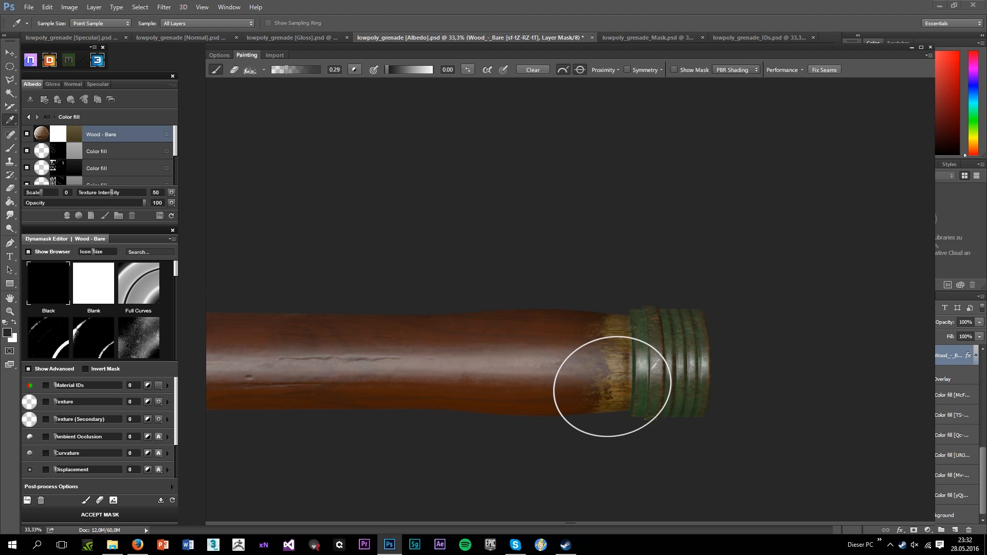
pyautogui.moveTo(612, 387)
pyautogui.mouseDown()
pyautogui.moveTo(583, 454)
pyautogui.moveTo(590, 370)
pyautogui.moveTo(561, 137)
pyautogui.mouseUp()
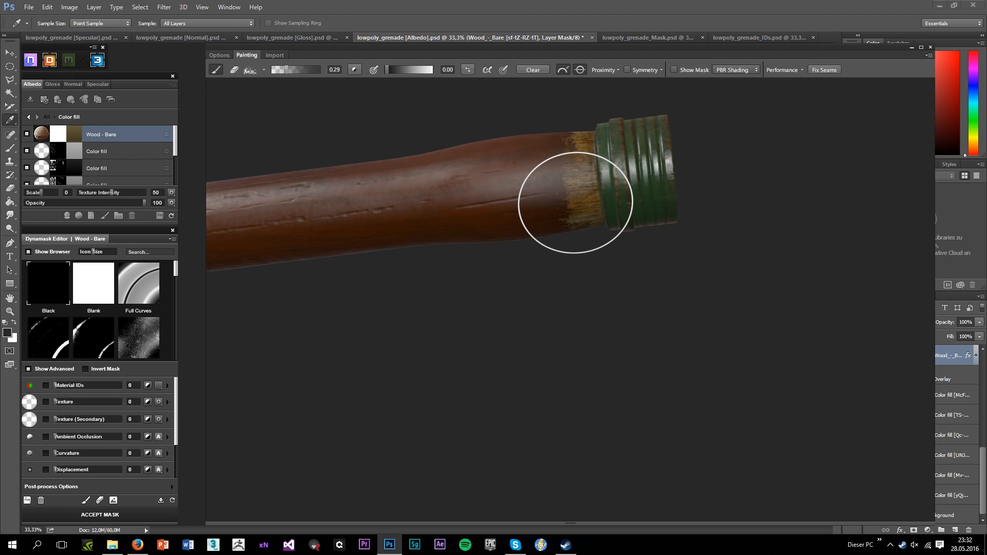
pyautogui.moveTo(575, 203)
pyautogui.mouseDown()
pyautogui.moveTo(511, 238)
pyautogui.moveTo(573, 359)
pyautogui.moveTo(539, 256)
pyautogui.moveTo(627, 157)
pyautogui.mouseUp()
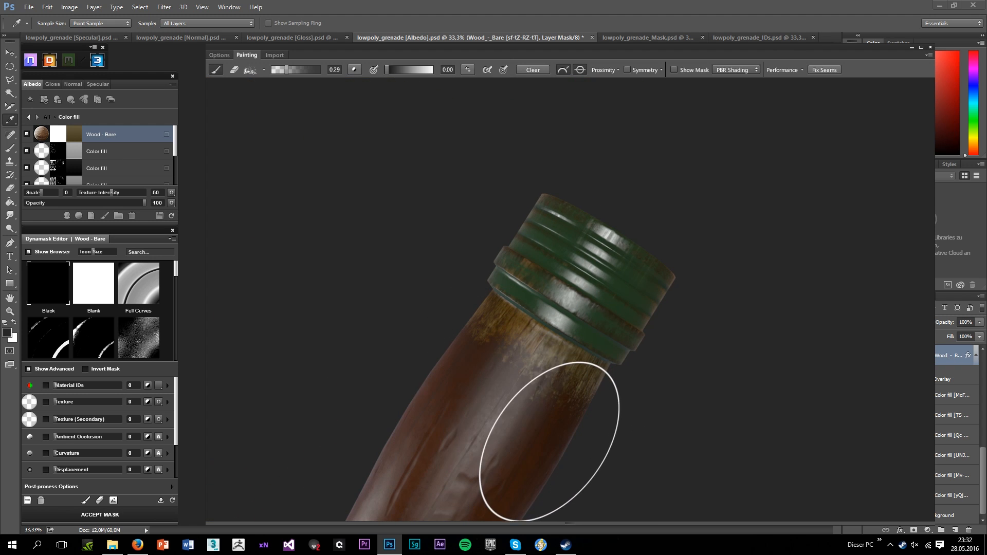
pyautogui.moveTo(550, 442); pyautogui.dragTo(496, 455)
pyautogui.moveTo(705, 172)
pyautogui.mouseDown()
pyautogui.moveTo(676, 147)
pyautogui.moveTo(636, 322)
pyautogui.moveTo(658, 399)
pyautogui.moveTo(592, 400)
pyautogui.moveTo(551, 364)
pyautogui.moveTo(677, 331)
pyautogui.moveTo(689, 453)
pyautogui.moveTo(782, 319)
pyautogui.moveTo(545, 311)
pyautogui.moveTo(700, 417)
pyautogui.moveTo(859, 379)
pyautogui.moveTo(888, 341)
pyautogui.mouseUp()
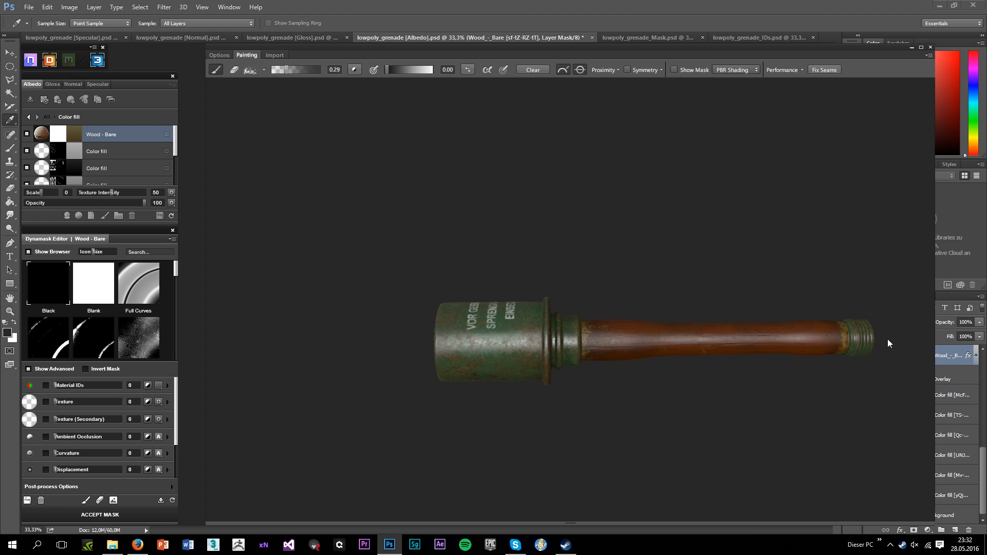
# Set the Wood - Bare colour to the brighter yellow-brown #675013 and inspect both ends of the handle
pyautogui.scroll(3, 593, 342)
pyautogui.doubleClick(76, 137)
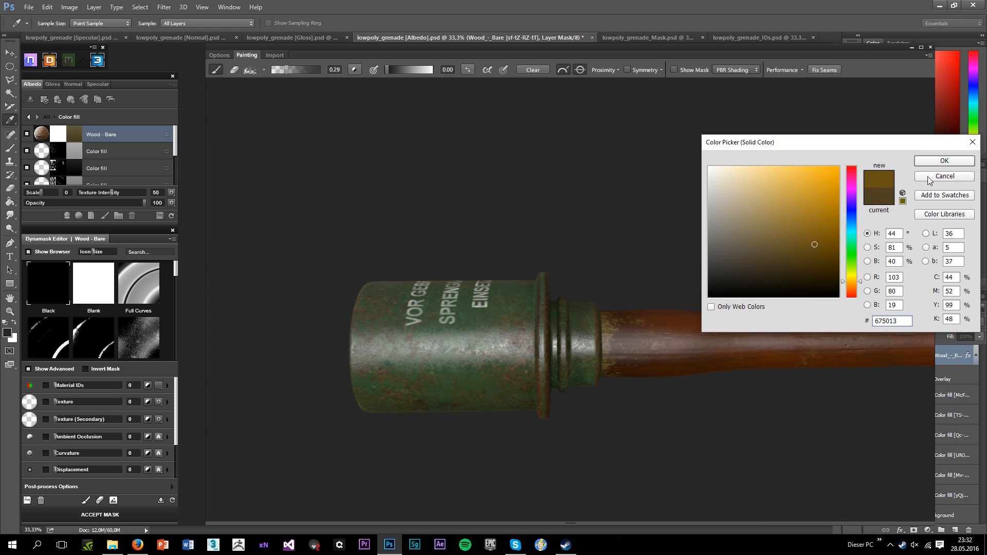
pyautogui.click(944, 160)
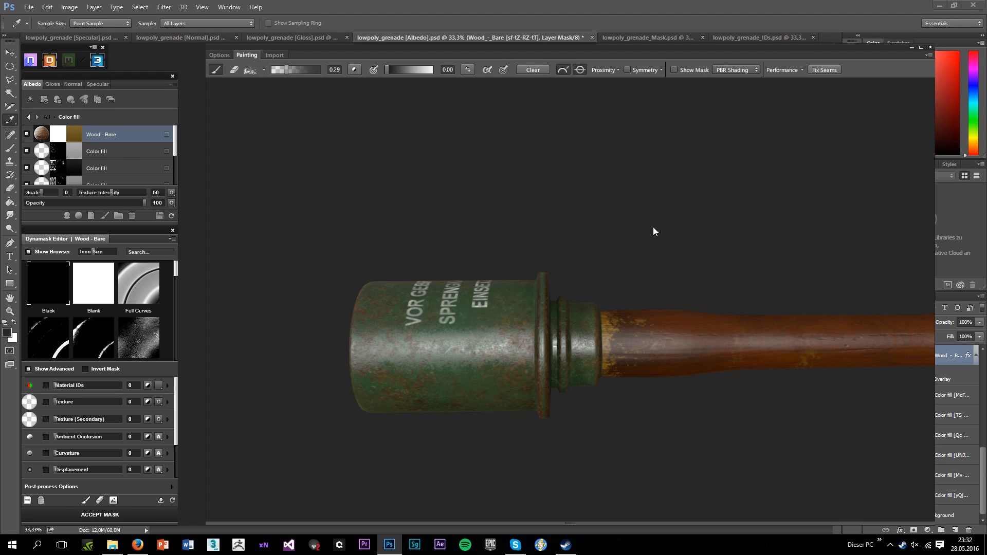
pyautogui.moveTo(652, 229); pyautogui.dragTo(492, 452)
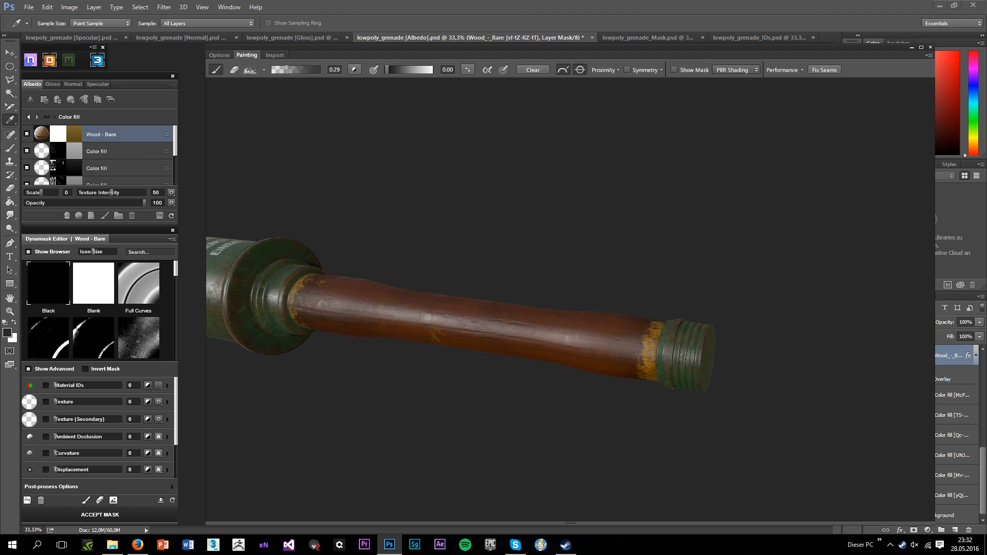
# Try the darker browns #47370c and #413105 as the Wood - Bare colour and check the handle
pyautogui.click(818, 262)
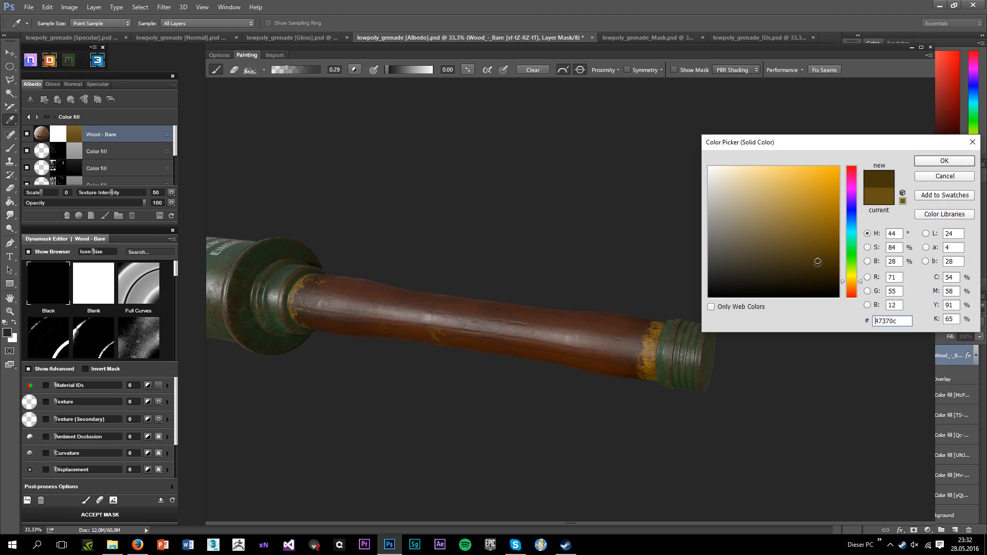
pyautogui.click(938, 162)
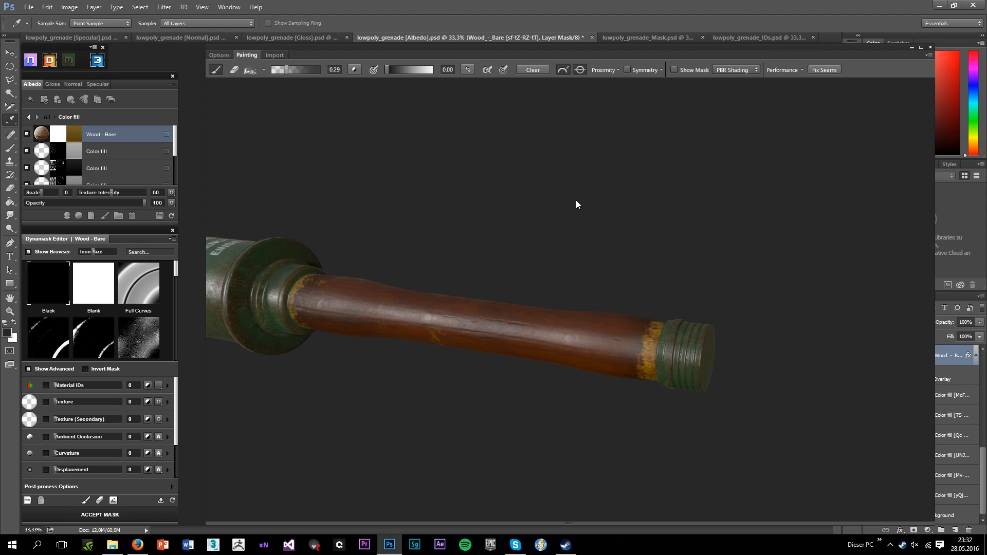
pyautogui.moveTo(576, 204); pyautogui.dragTo(460, 303)
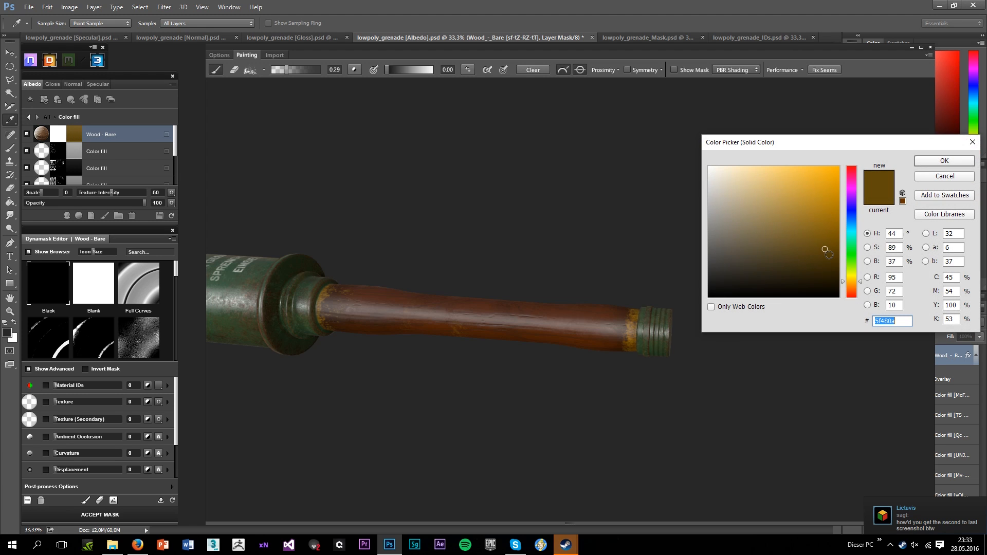
pyautogui.click(828, 264)
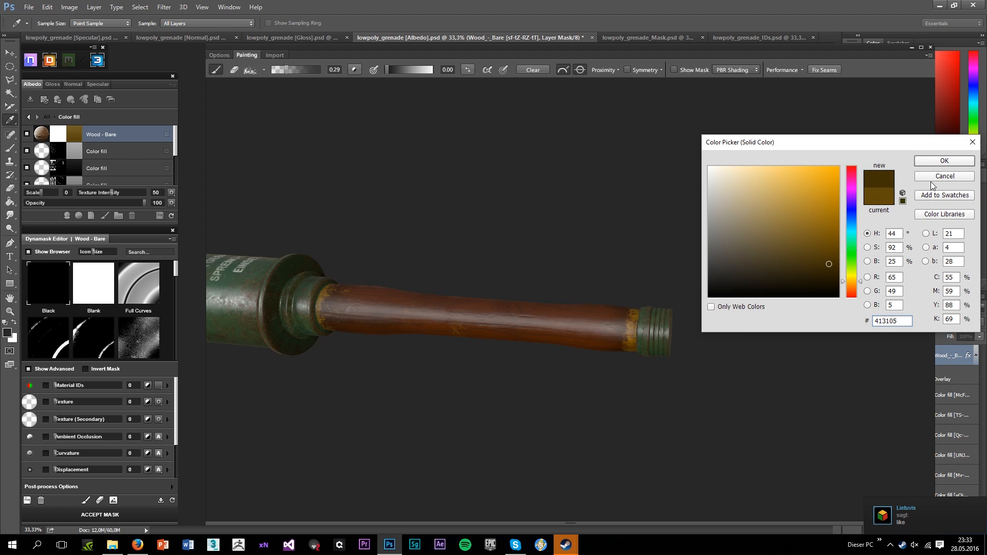
pyautogui.click(929, 165)
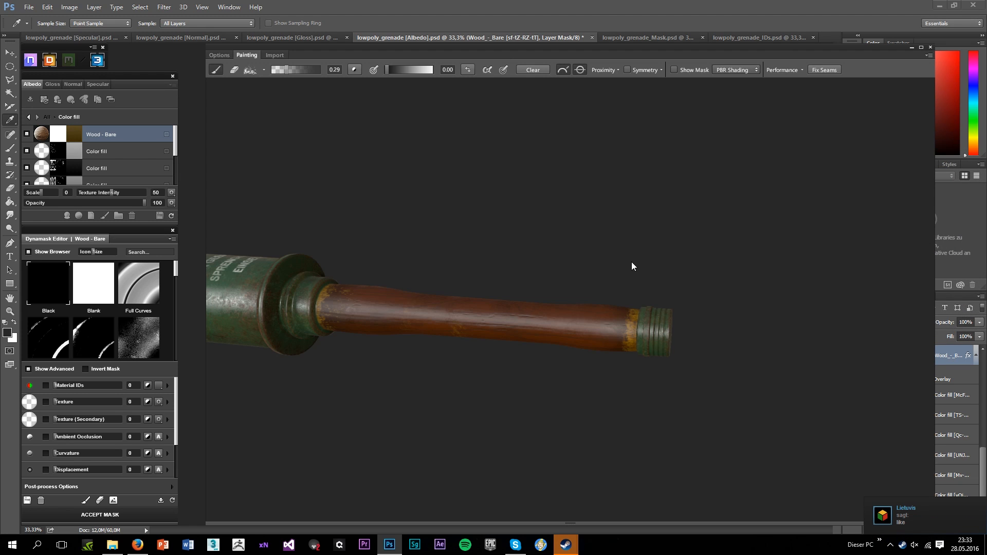
pyautogui.moveTo(632, 267); pyautogui.dragTo(546, 320)
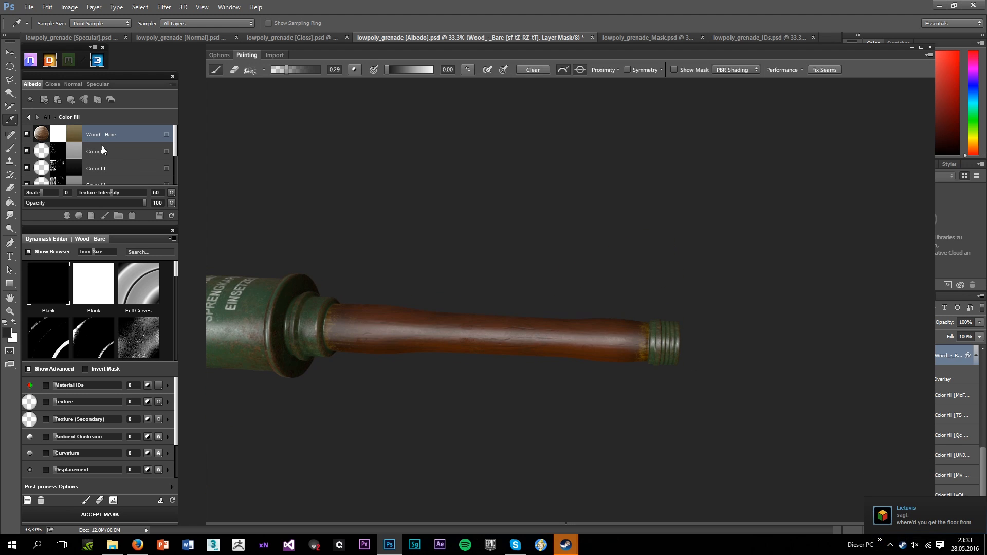
# Try the brighter yellow-browns #6d520a and #73570a for Wood - Bare and inspect the wear along the handle and end cap
pyautogui.click(74, 135)
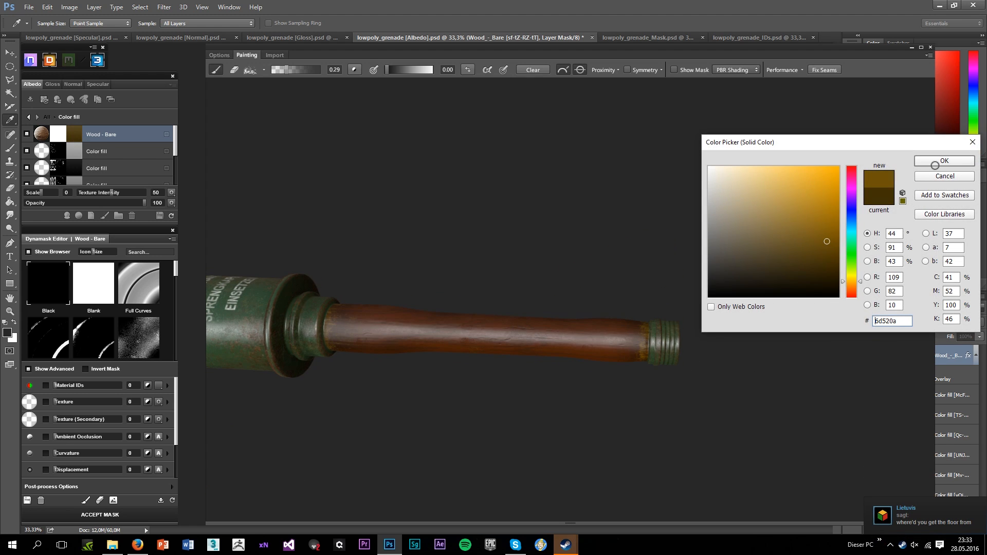
pyautogui.click(934, 165)
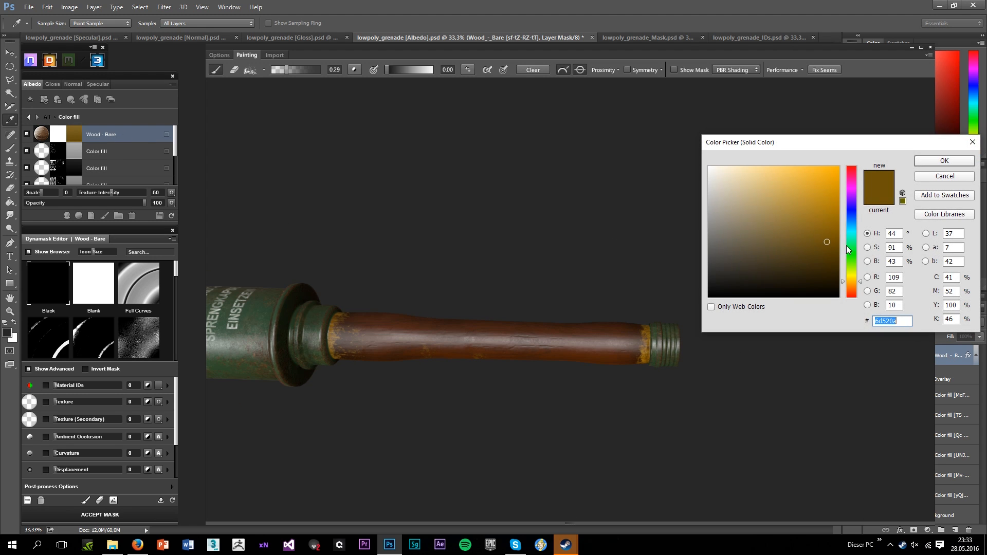
pyautogui.moveTo(853, 288); pyautogui.dragTo(848, 283)
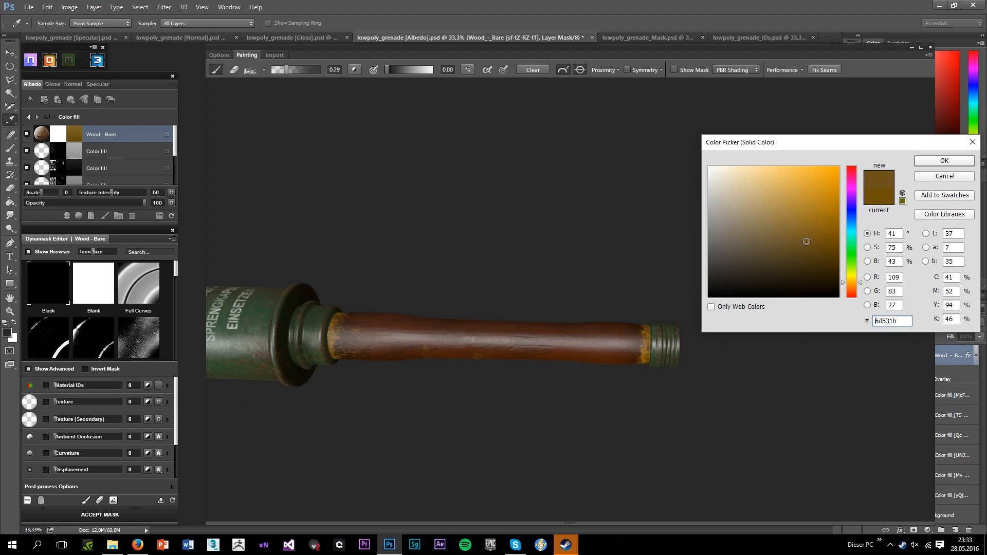
pyautogui.moveTo(852, 241); pyautogui.dragTo(847, 284)
pyautogui.click(836, 241)
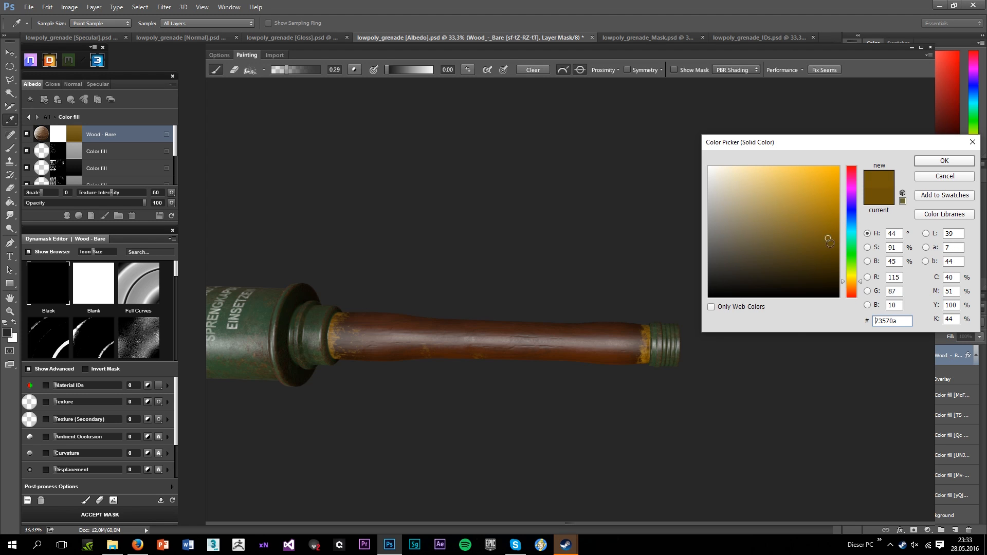
pyautogui.click(920, 163)
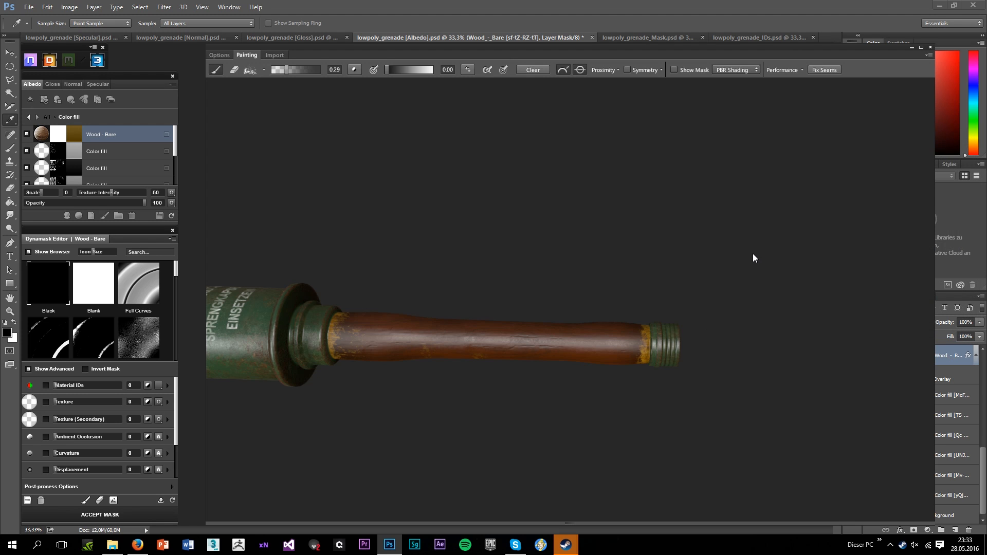
pyautogui.moveTo(698, 289); pyautogui.dragTo(511, 305)
pyautogui.scroll(6, 498, 303)
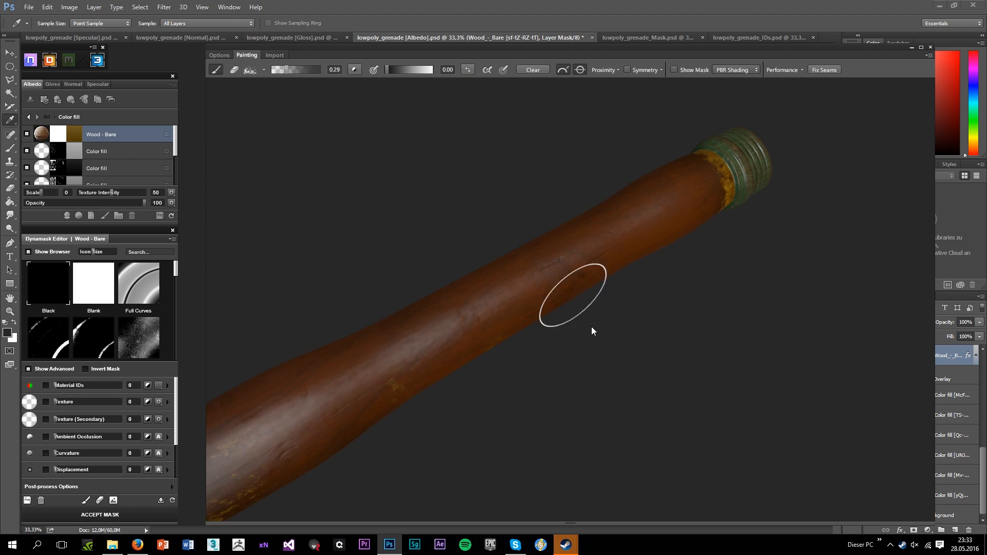
pyautogui.moveTo(591, 326)
pyautogui.mouseDown()
pyautogui.moveTo(530, 252)
pyautogui.moveTo(545, 278)
pyautogui.mouseUp()
pyautogui.moveTo(771, 320)
pyautogui.mouseDown()
pyautogui.moveTo(794, 323)
pyautogui.moveTo(749, 337)
pyautogui.moveTo(771, 253)
pyautogui.mouseUp()
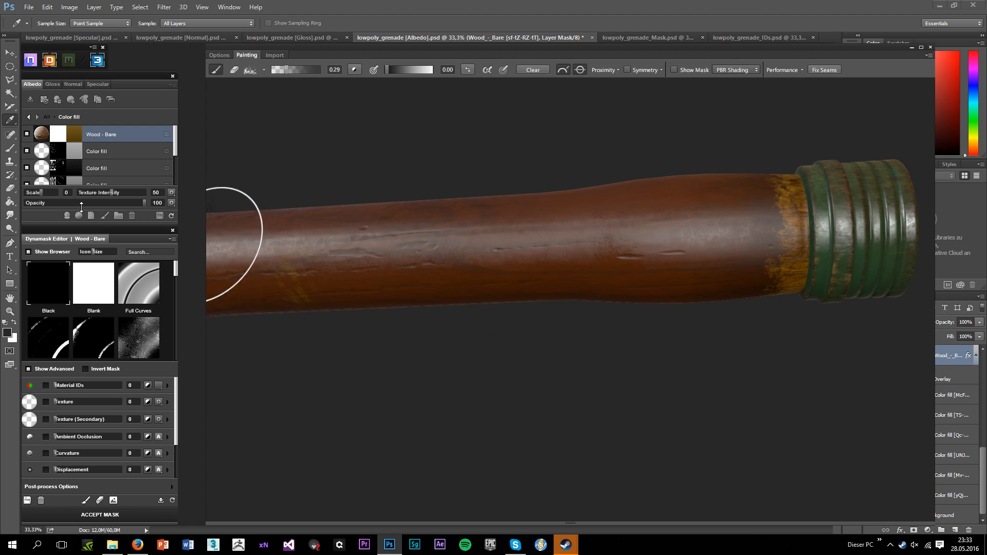
# Darken and desaturate the Wood - Bare colour to #352b12 and check it at both ends of the handle
pyautogui.click(73, 138)
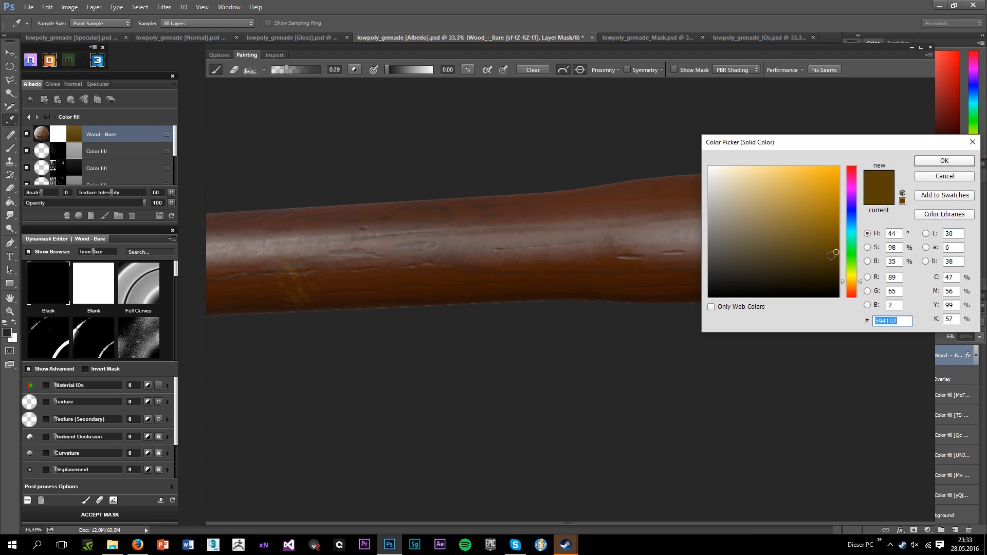
pyautogui.click(921, 177)
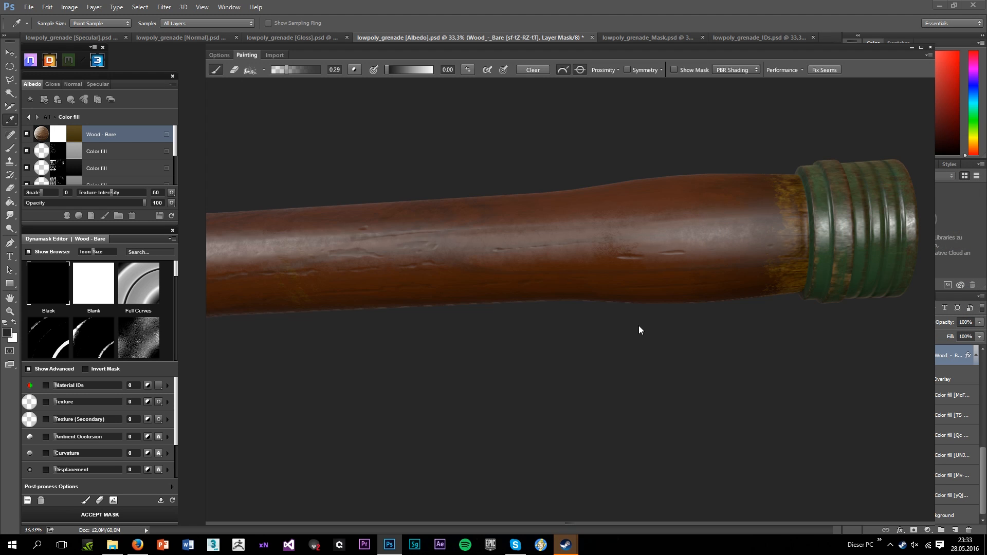
pyautogui.moveTo(638, 325); pyautogui.dragTo(547, 331)
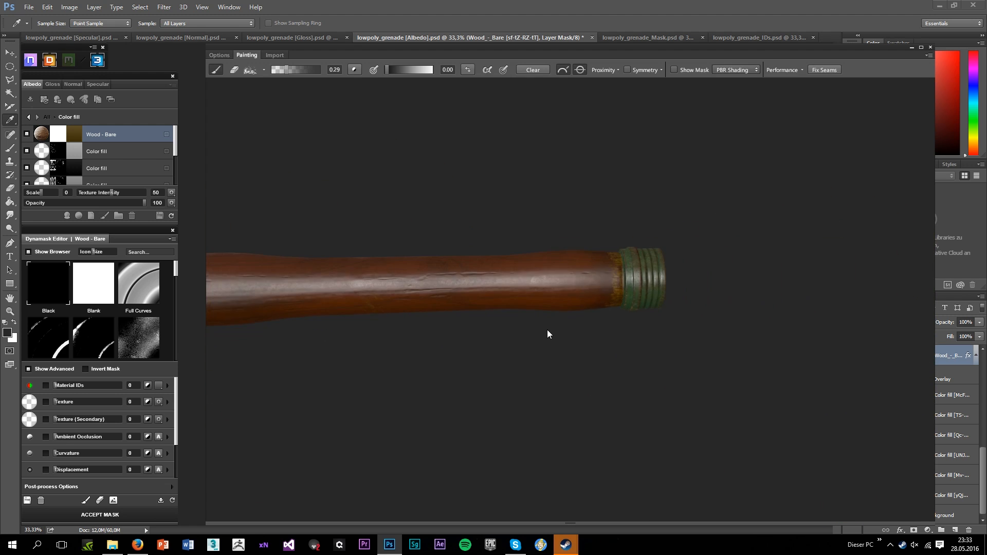
pyautogui.scroll(3, 570, 278)
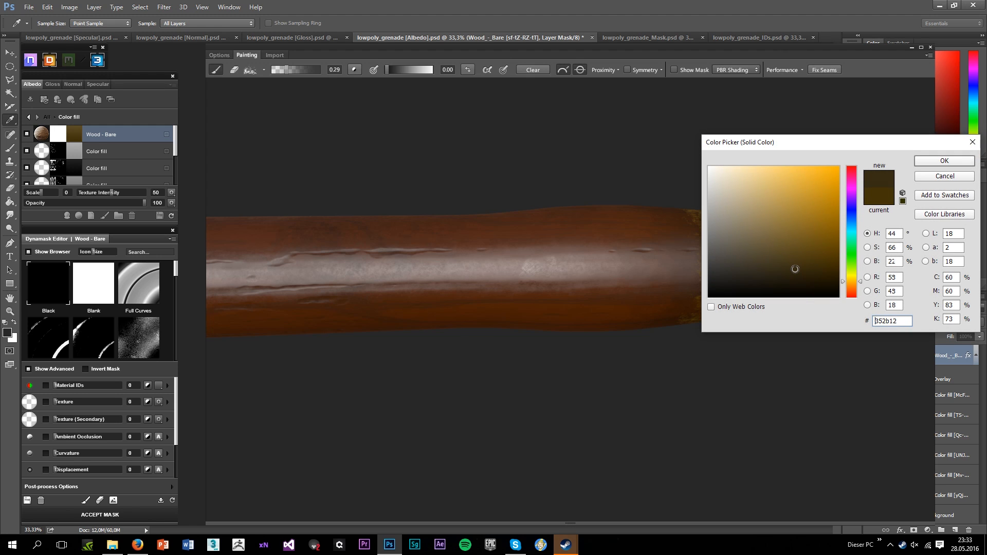
pyautogui.click(924, 163)
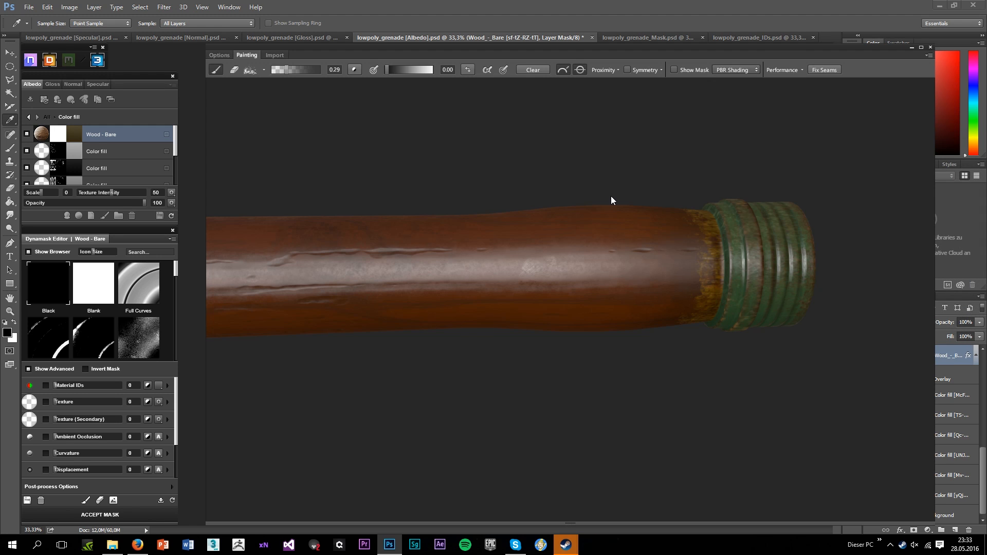
pyautogui.scroll(-3, 619, 198)
pyautogui.moveTo(619, 199); pyautogui.dragTo(533, 323)
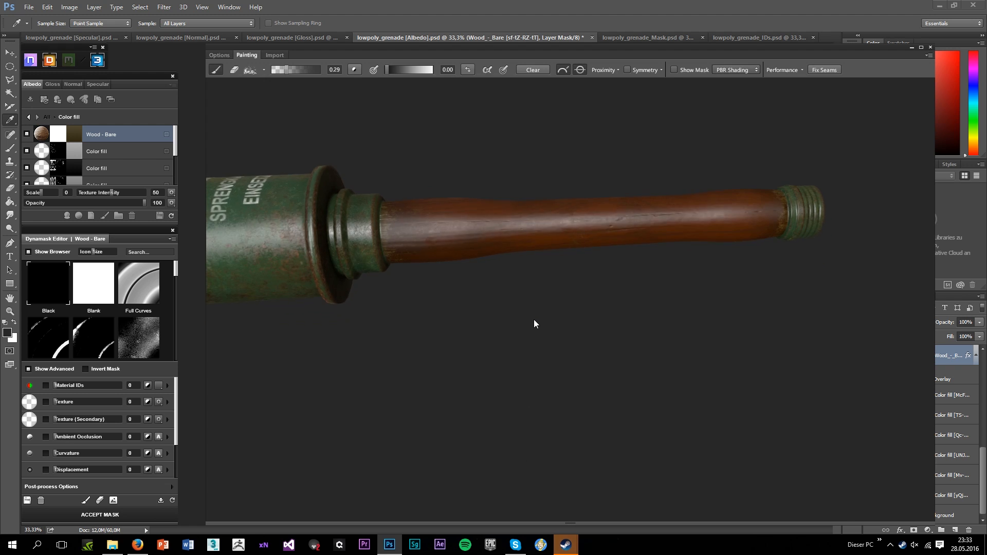
# Switch the brush value to 1.00, paint bare-wood wear around the handle beside the head's collar, and raise the brush strength to 0.57
pyautogui.scroll(3, 534, 324)
pyautogui.scroll(1, 308, 252)
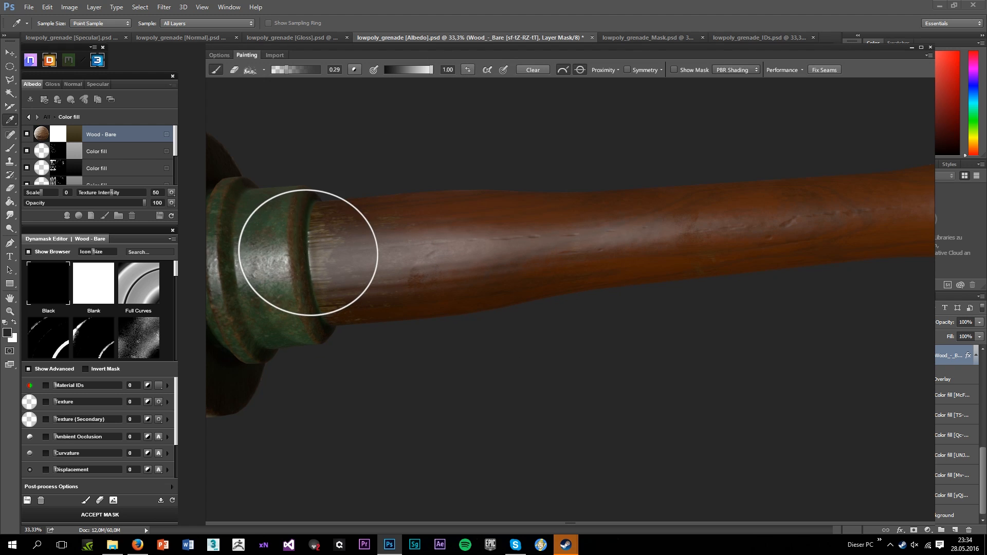
pyautogui.moveTo(324, 295)
pyautogui.mouseDown()
pyautogui.moveTo(326, 214)
pyautogui.moveTo(370, 353)
pyautogui.mouseUp()
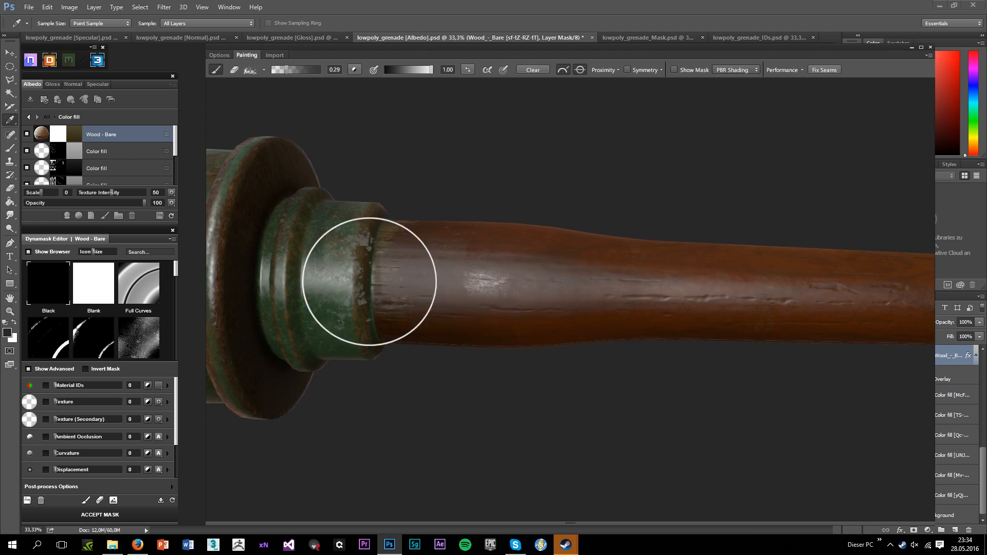
pyautogui.moveTo(390, 306)
pyautogui.mouseDown()
pyautogui.moveTo(410, 293)
pyautogui.moveTo(393, 199)
pyautogui.mouseUp()
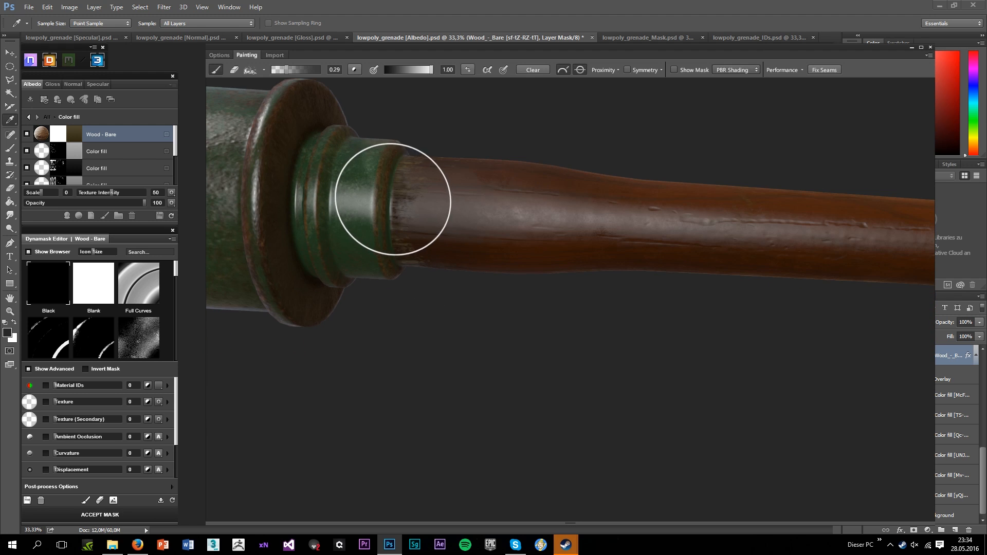
pyautogui.scroll(-3, 492, 381)
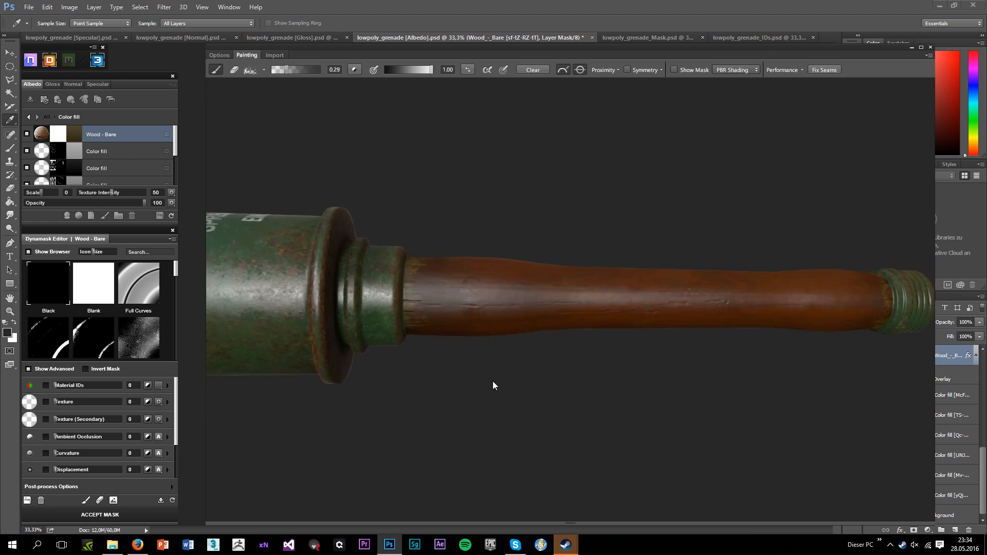
pyautogui.moveTo(591, 326); pyautogui.dragTo(461, 225)
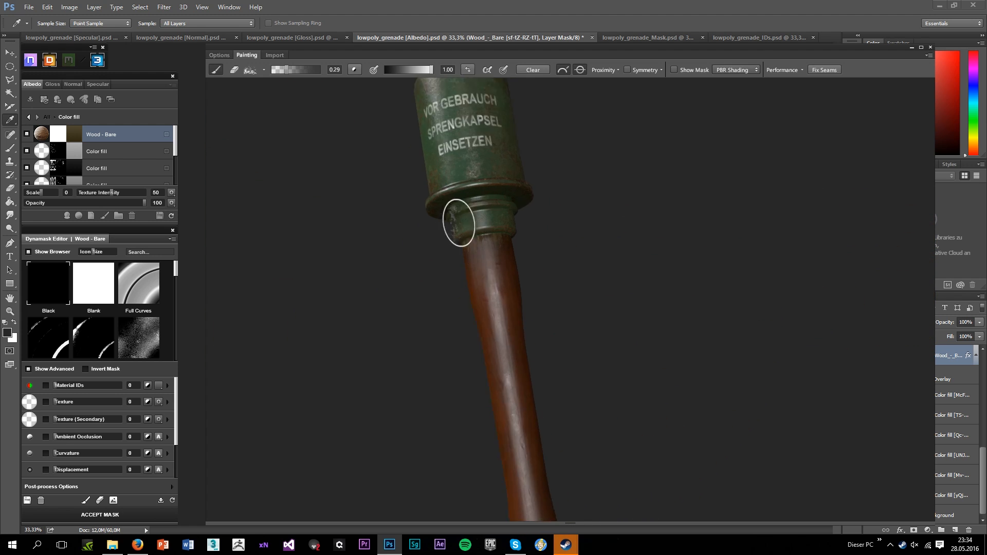
pyautogui.scroll(4, 460, 225)
pyautogui.moveTo(518, 262)
pyautogui.mouseDown()
pyautogui.moveTo(618, 350)
pyautogui.moveTo(527, 409)
pyautogui.moveTo(541, 401)
pyautogui.mouseUp()
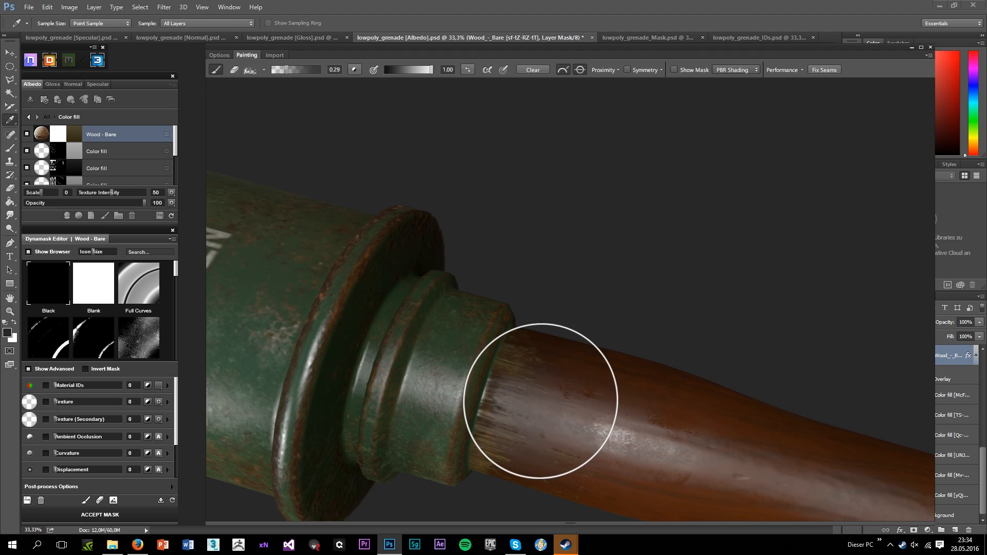
pyautogui.click(298, 73)
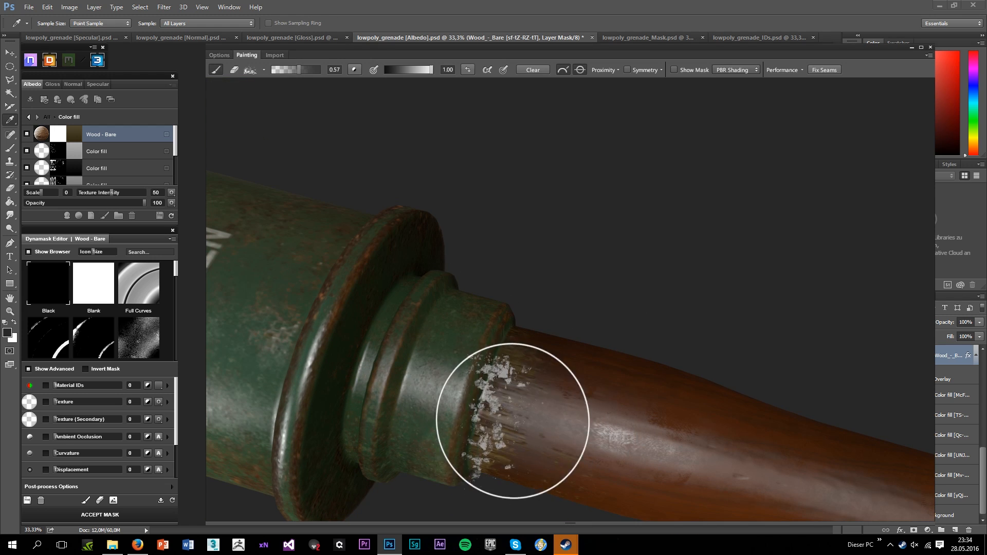
# Examine the whole grenade and the bare-wood wear beside the collar from several angles
pyautogui.scroll(-5, 617, 409)
pyautogui.moveTo(643, 401); pyautogui.dragTo(521, 351)
pyautogui.moveTo(290, 315); pyautogui.dragTo(470, 316)
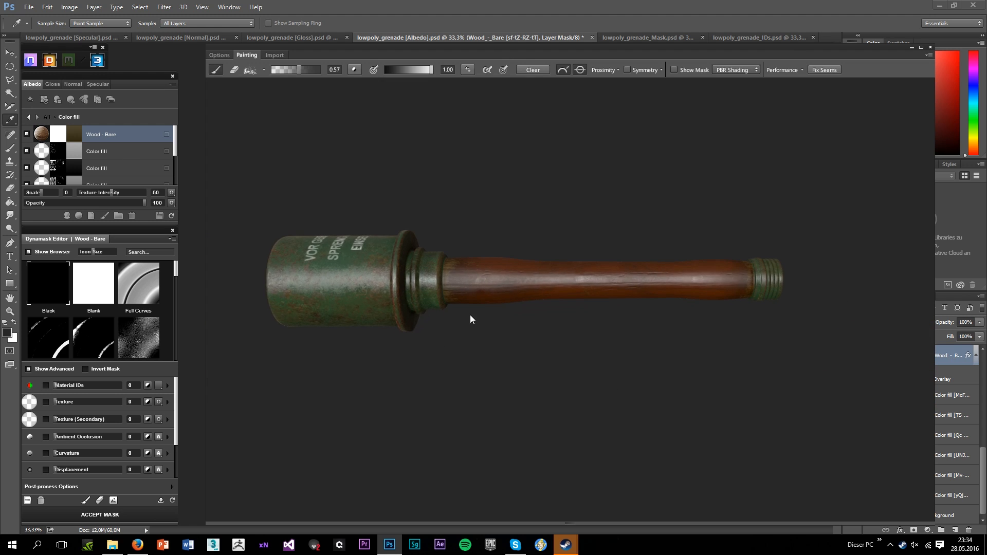
pyautogui.scroll(5, 470, 314)
pyautogui.scroll(-3, 593, 383)
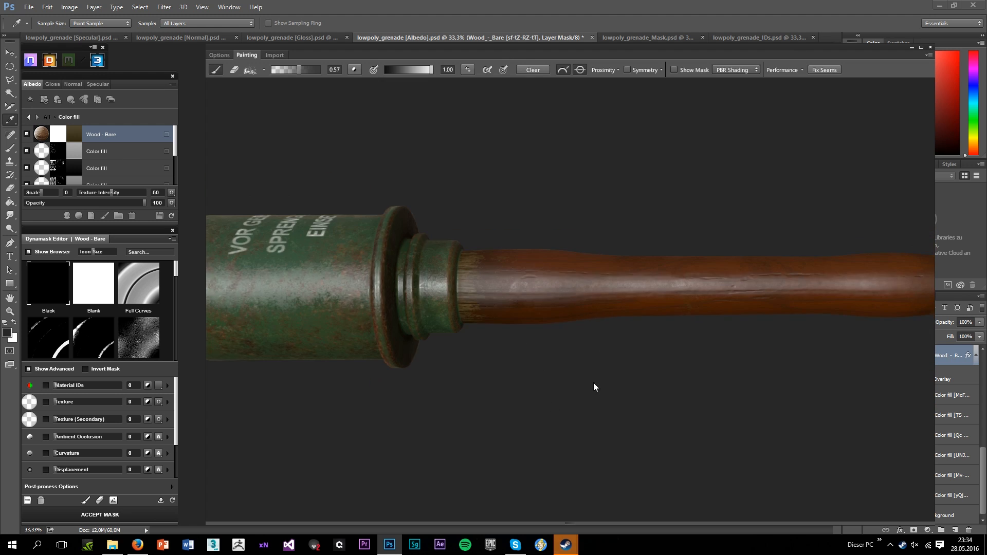
pyautogui.moveTo(593, 382); pyautogui.dragTo(555, 385)
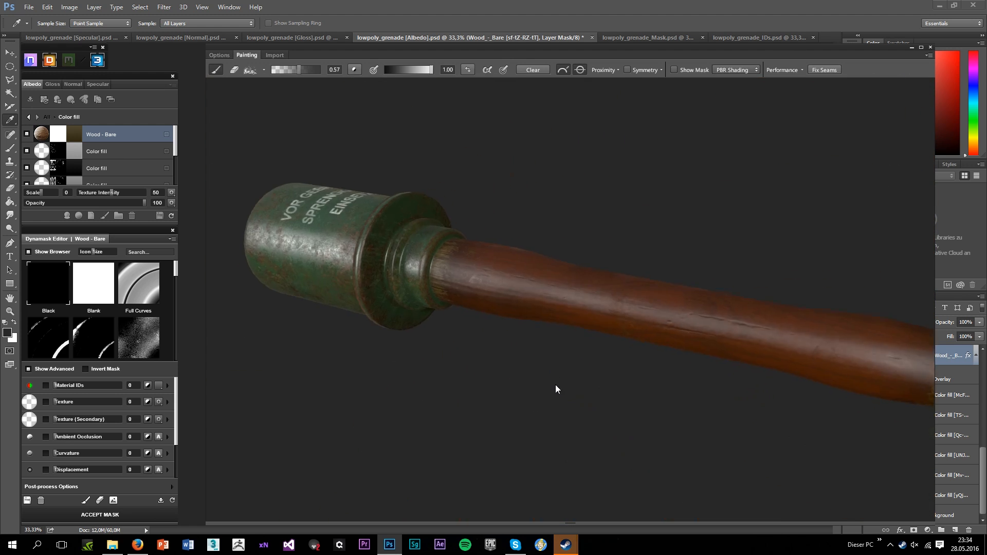
pyautogui.scroll(-5, 566, 345)
pyautogui.moveTo(577, 304); pyautogui.dragTo(437, 86)
# Turn off the viewport's headlight, switch to the second environment lighting preset, and bring the collar end of the handle into close view
pyautogui.click(225, 54)
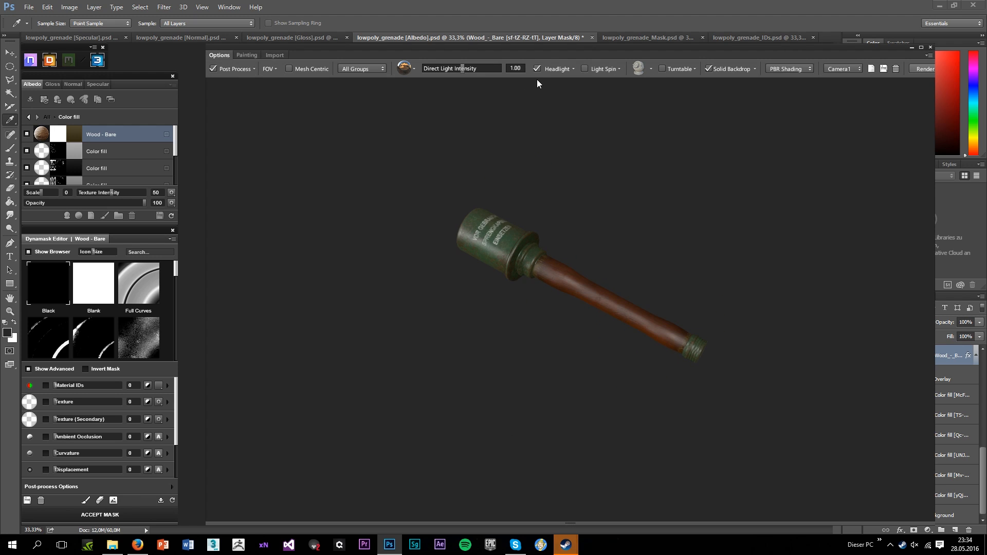
pyautogui.click(545, 67)
pyautogui.scroll(5, 582, 233)
pyautogui.moveTo(582, 234); pyautogui.dragTo(668, 221)
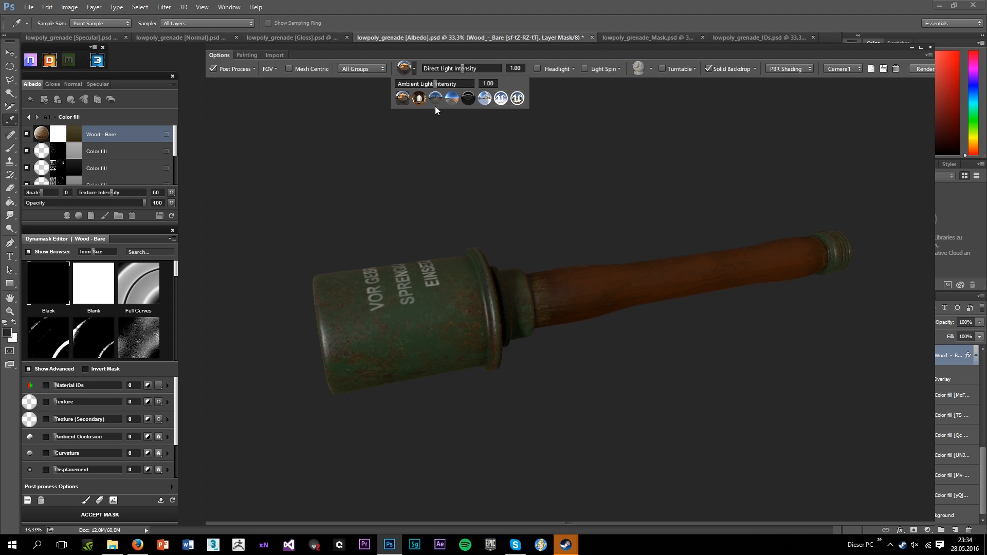
pyautogui.click(419, 97)
pyautogui.moveTo(458, 173)
pyautogui.mouseDown()
pyautogui.moveTo(526, 330)
pyautogui.moveTo(541, 199)
pyautogui.moveTo(525, 232)
pyautogui.mouseUp()
pyautogui.scroll(5, 525, 231)
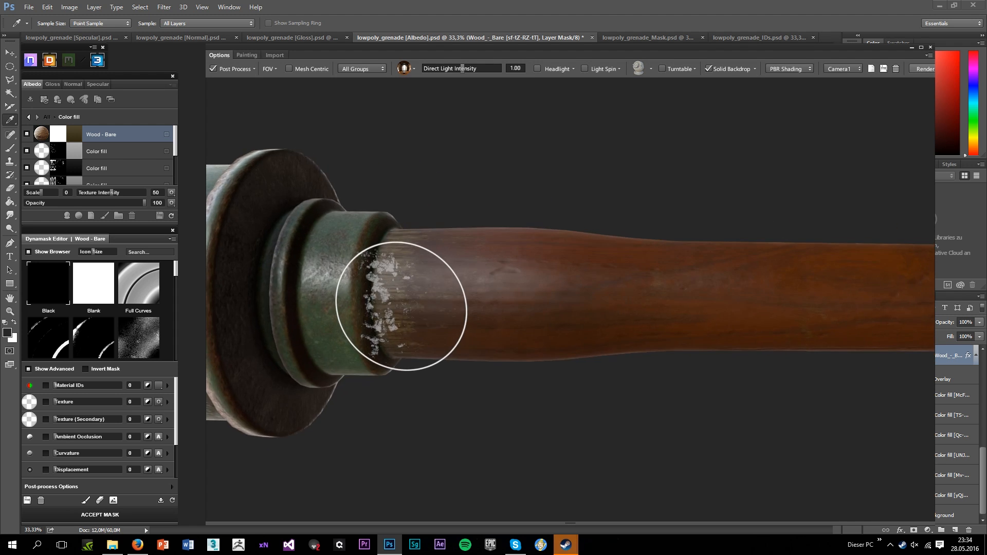
# Paint more bare-wood wear beside the head's collar and set the Wood - Bare colour to the more saturated brown #4a3702
pyautogui.moveTo(401, 306); pyautogui.dragTo(419, 352)
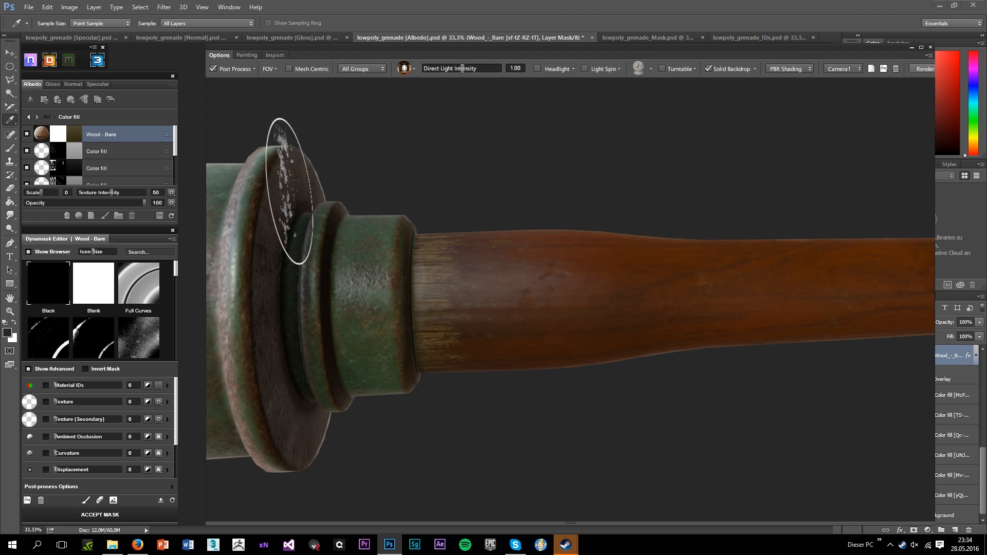
pyautogui.click(77, 137)
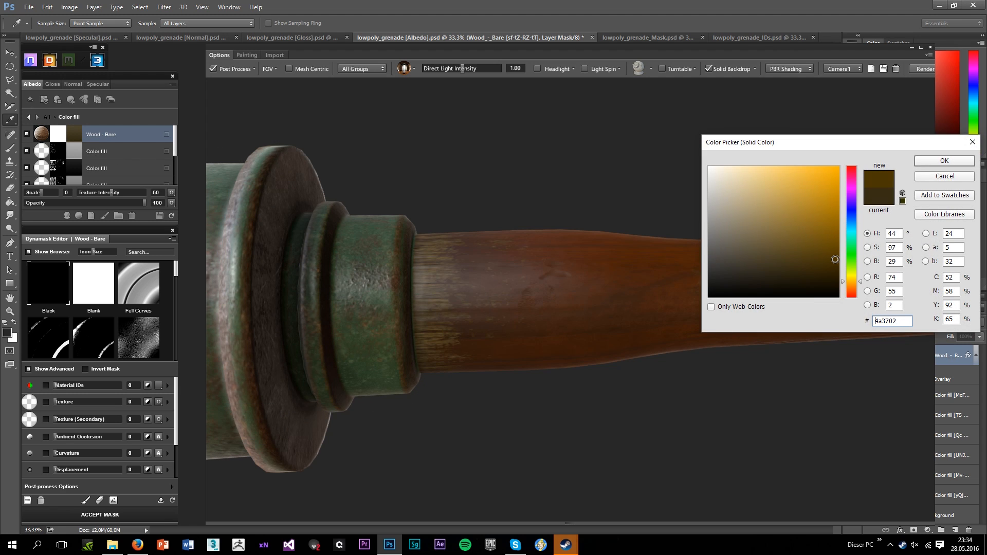
pyautogui.click(943, 162)
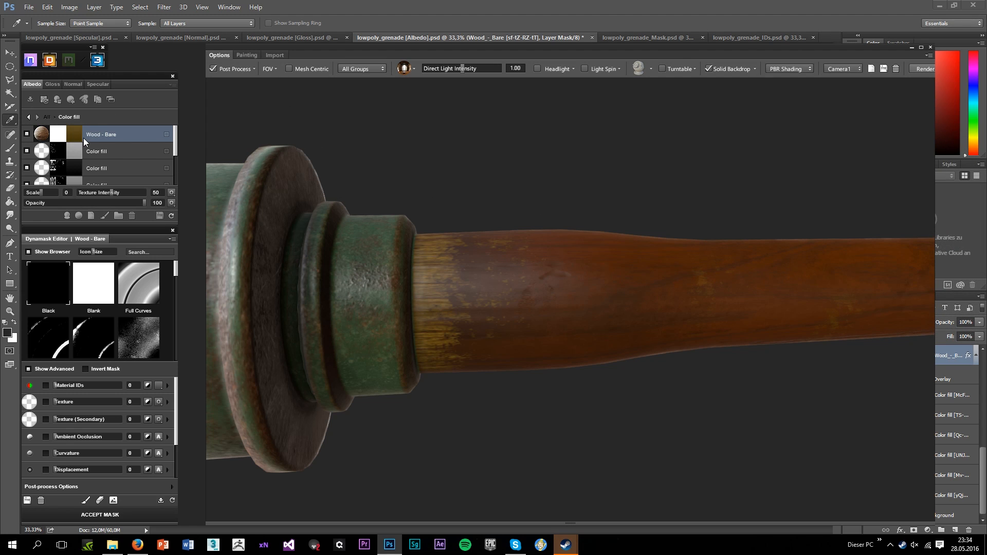
# Set the Wood - Bare fill colour to the desaturated beige #8c846d and check it on the handle
pyautogui.click(743, 216)
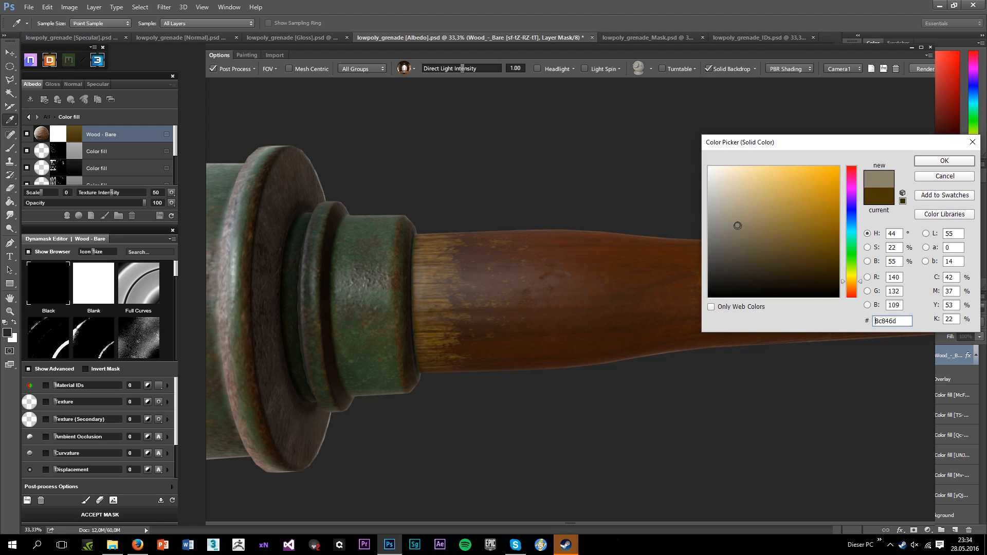
pyautogui.click(945, 162)
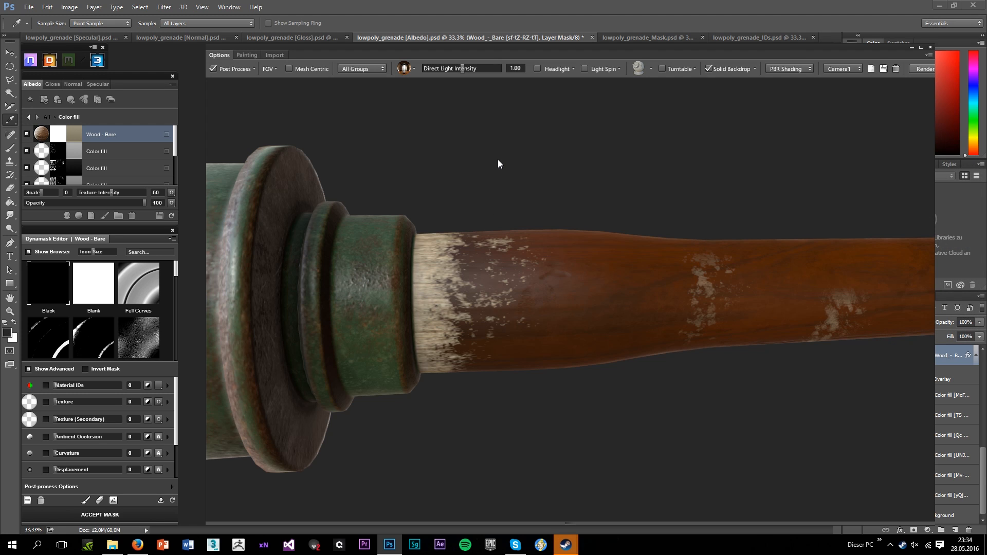
pyautogui.scroll(-5, 506, 163)
pyautogui.scroll(5, 544, 285)
pyautogui.scroll(3, 545, 286)
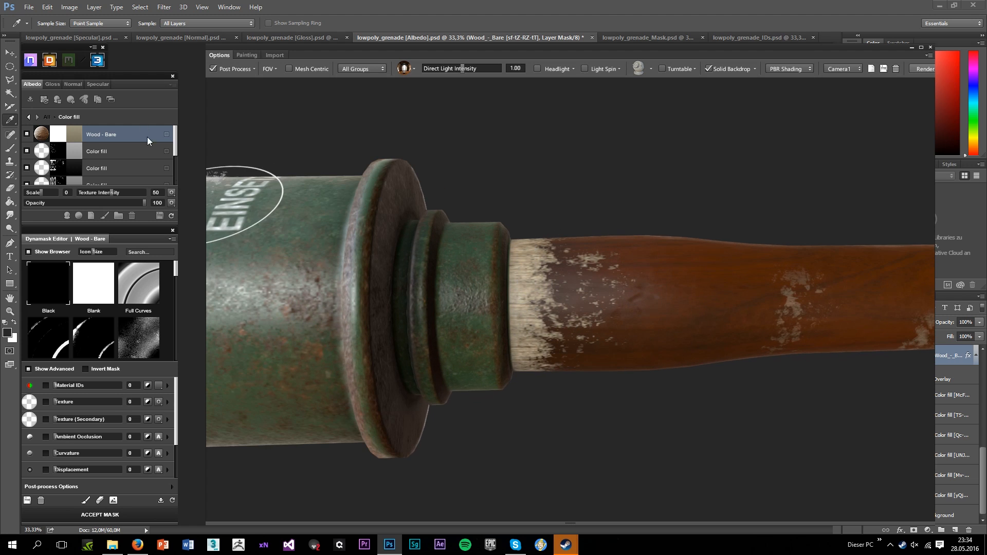
# Darken the Wood - Bare fill colour to the grey-brown #4c442e
pyautogui.click(74, 134)
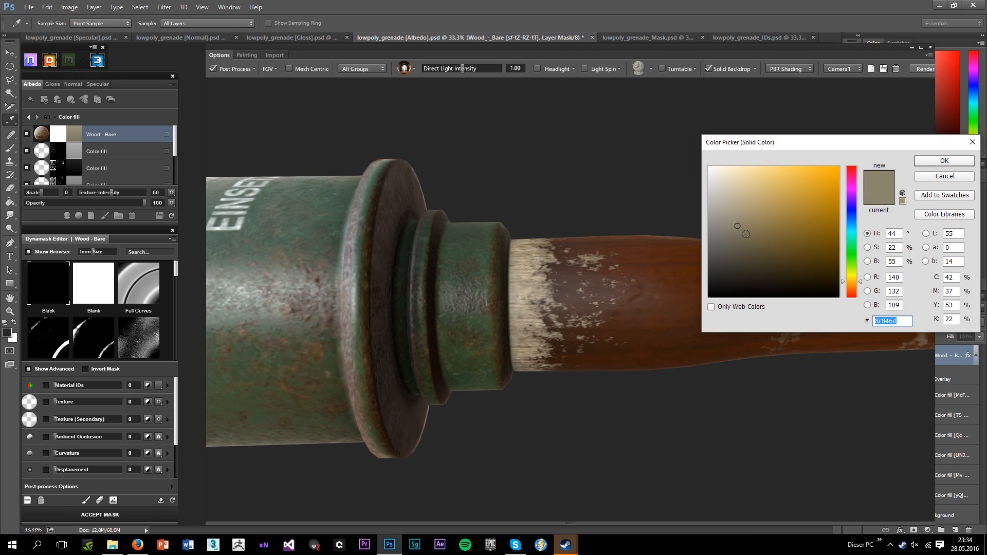
pyautogui.click(942, 164)
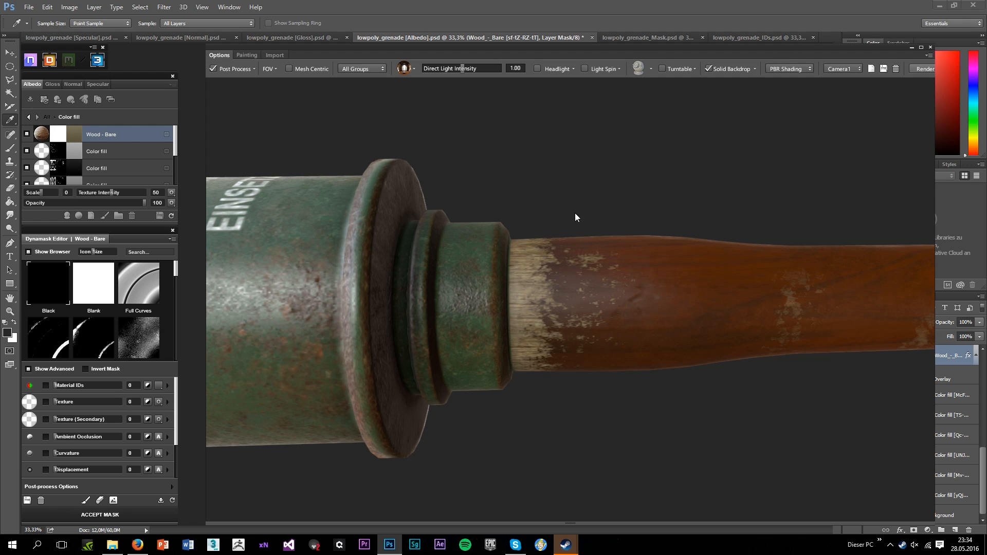
pyautogui.scroll(-3, 575, 213)
pyautogui.moveTo(574, 212); pyautogui.dragTo(628, 286)
pyautogui.scroll(3, 622, 283)
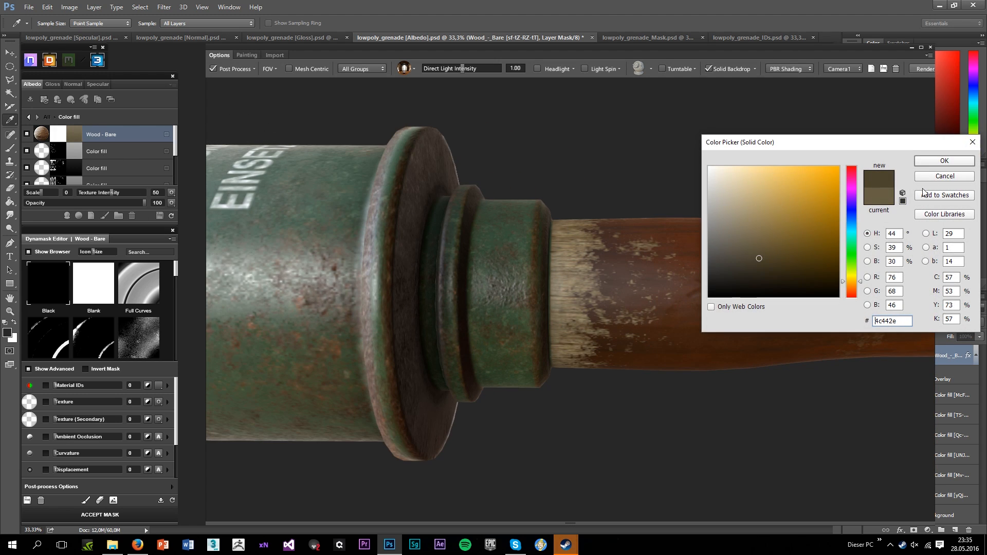
pyautogui.click(944, 161)
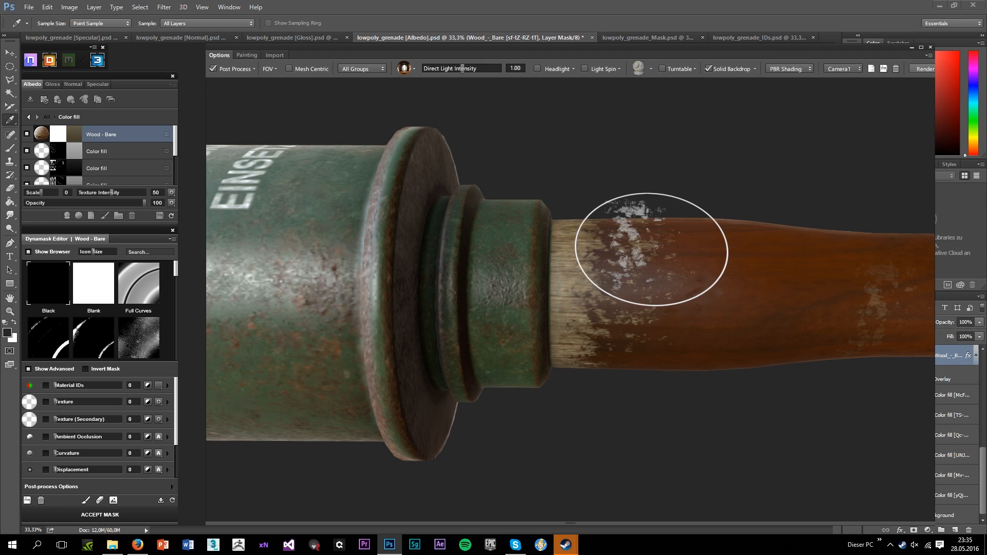
# Paint bare-wood wear on the handle beside the green threaded end piece
pyautogui.moveTo(651, 249)
pyautogui.mouseDown()
pyautogui.moveTo(635, 179)
pyautogui.moveTo(786, 320)
pyautogui.moveTo(525, 323)
pyautogui.moveTo(511, 338)
pyautogui.moveTo(509, 302)
pyautogui.mouseUp()
pyautogui.scroll(-5, 609, 170)
pyautogui.scroll(5, 493, 288)
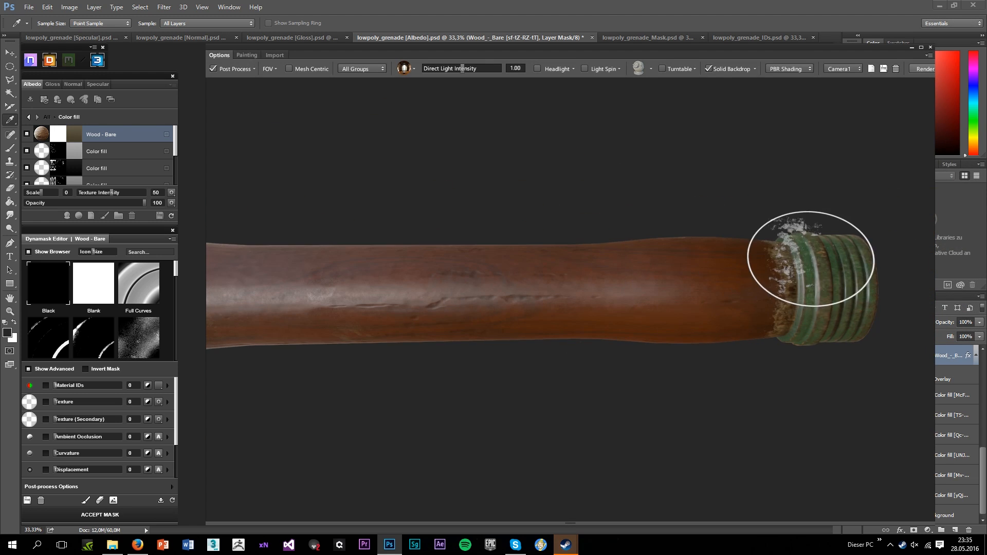
pyautogui.moveTo(811, 259); pyautogui.dragTo(601, 260)
pyautogui.scroll(3, 602, 261)
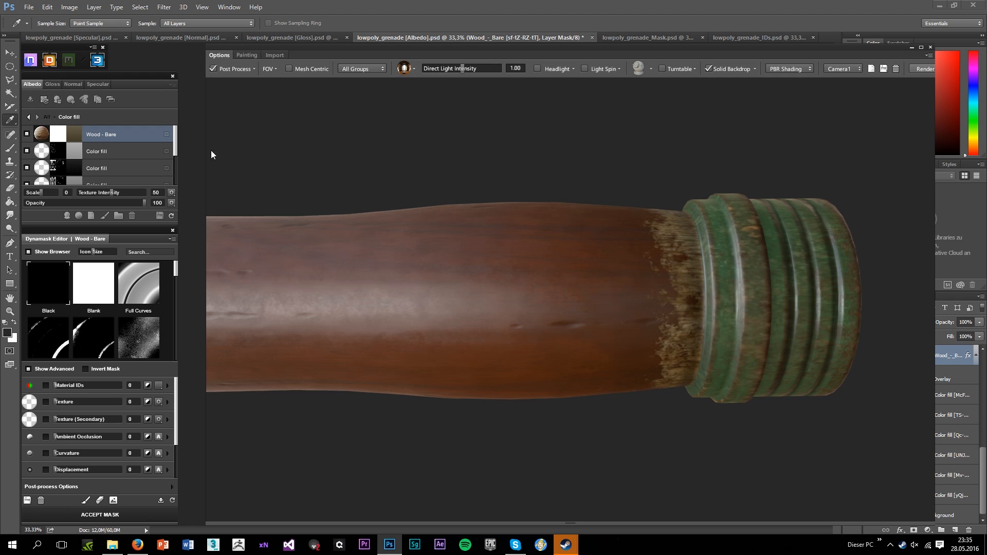
# Lower the brush strength to 0.48 and paint more bare-wood wear all around the handle beside the threaded end piece
pyautogui.click(246, 55)
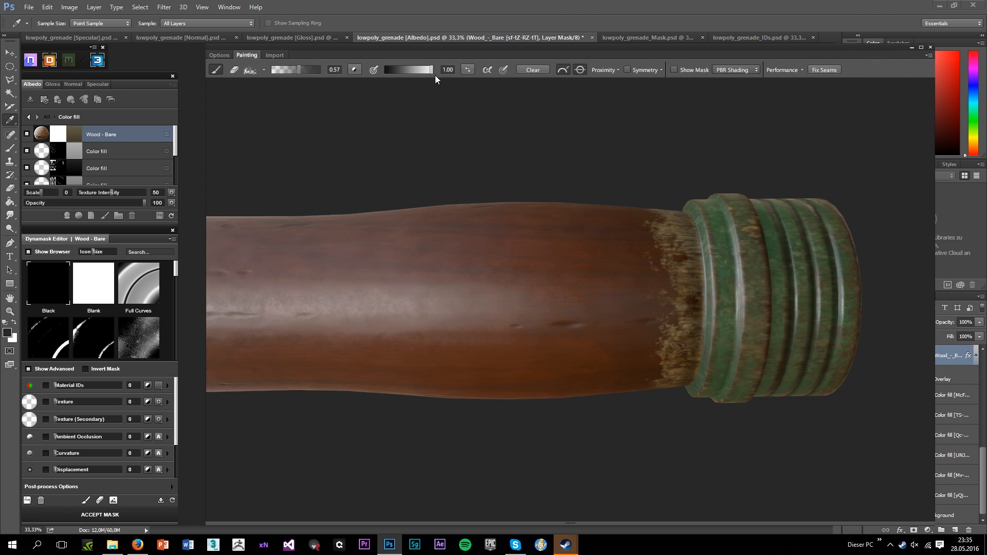
pyautogui.moveTo(298, 71); pyautogui.dragTo(294, 70)
pyautogui.moveTo(791, 308)
pyautogui.mouseDown()
pyautogui.moveTo(712, 291)
pyautogui.moveTo(672, 299)
pyautogui.moveTo(648, 309)
pyautogui.moveTo(690, 320)
pyautogui.moveTo(649, 339)
pyautogui.moveTo(688, 347)
pyautogui.moveTo(708, 330)
pyautogui.moveTo(719, 334)
pyautogui.moveTo(683, 350)
pyautogui.moveTo(716, 351)
pyautogui.moveTo(694, 333)
pyautogui.moveTo(721, 348)
pyautogui.moveTo(630, 357)
pyautogui.moveTo(690, 333)
pyautogui.moveTo(634, 269)
pyautogui.moveTo(690, 271)
pyautogui.moveTo(725, 245)
pyautogui.moveTo(707, 447)
pyautogui.moveTo(717, 280)
pyautogui.moveTo(694, 307)
pyautogui.moveTo(701, 366)
pyautogui.moveTo(728, 368)
pyautogui.moveTo(685, 297)
pyautogui.moveTo(696, 297)
pyautogui.moveTo(671, 307)
pyautogui.moveTo(701, 320)
pyautogui.moveTo(710, 311)
pyautogui.moveTo(673, 352)
pyautogui.moveTo(495, 281)
pyautogui.moveTo(396, 257)
pyautogui.moveTo(729, 368)
pyautogui.moveTo(593, 296)
pyautogui.moveTo(563, 259)
pyautogui.moveTo(427, 243)
pyautogui.moveTo(640, 259)
pyautogui.moveTo(496, 237)
pyautogui.moveTo(526, 206)
pyautogui.moveTo(539, 256)
pyautogui.moveTo(504, 280)
pyautogui.moveTo(546, 291)
pyautogui.moveTo(570, 315)
pyautogui.moveTo(529, 316)
pyautogui.moveTo(508, 321)
pyautogui.mouseUp()
pyautogui.scroll(-3, 725, 257)
pyautogui.scroll(3, 509, 242)
pyautogui.moveTo(538, 389)
pyautogui.mouseDown()
pyautogui.moveTo(533, 348)
pyautogui.moveTo(448, 330)
pyautogui.moveTo(435, 295)
pyautogui.mouseUp()
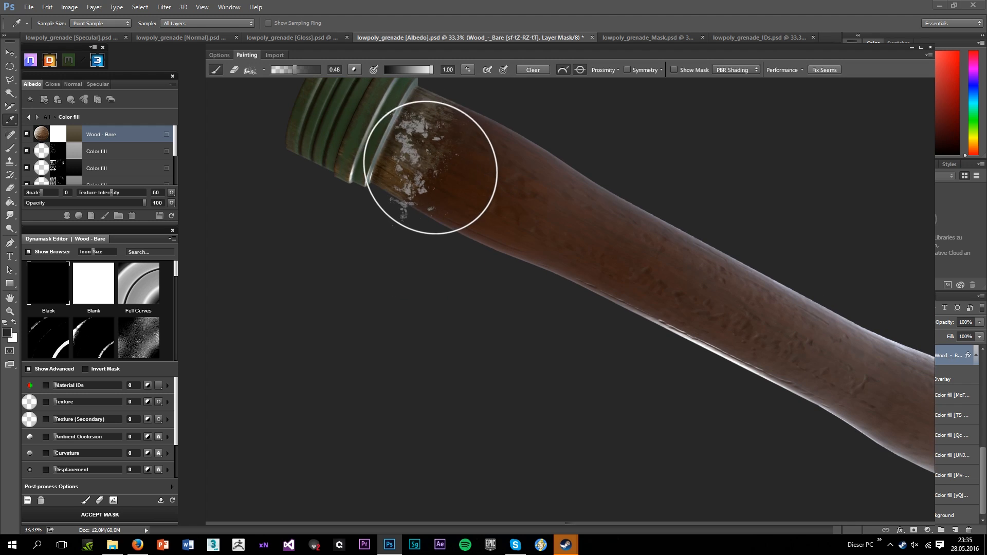
pyautogui.scroll(-3, 430, 168)
pyautogui.moveTo(430, 167)
pyautogui.mouseDown()
pyautogui.moveTo(502, 308)
pyautogui.moveTo(484, 401)
pyautogui.mouseUp()
pyautogui.scroll(4, 412, 227)
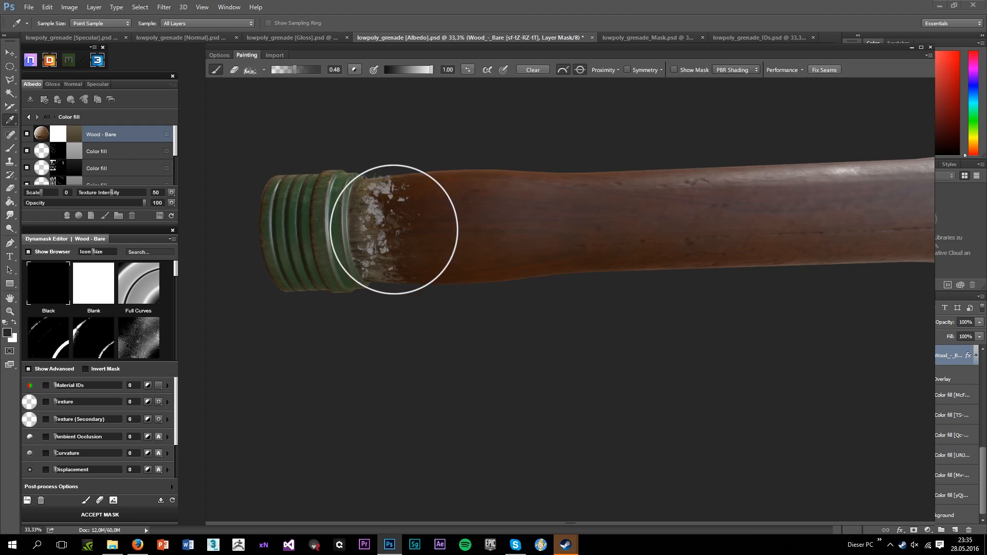
# Paint soft bare-wood wear on the other side of the handle beside the head's collar
pyautogui.moveTo(746, 242); pyautogui.dragTo(409, 281)
pyautogui.moveTo(899, 298); pyautogui.dragTo(687, 277)
pyautogui.scroll(2, 694, 262)
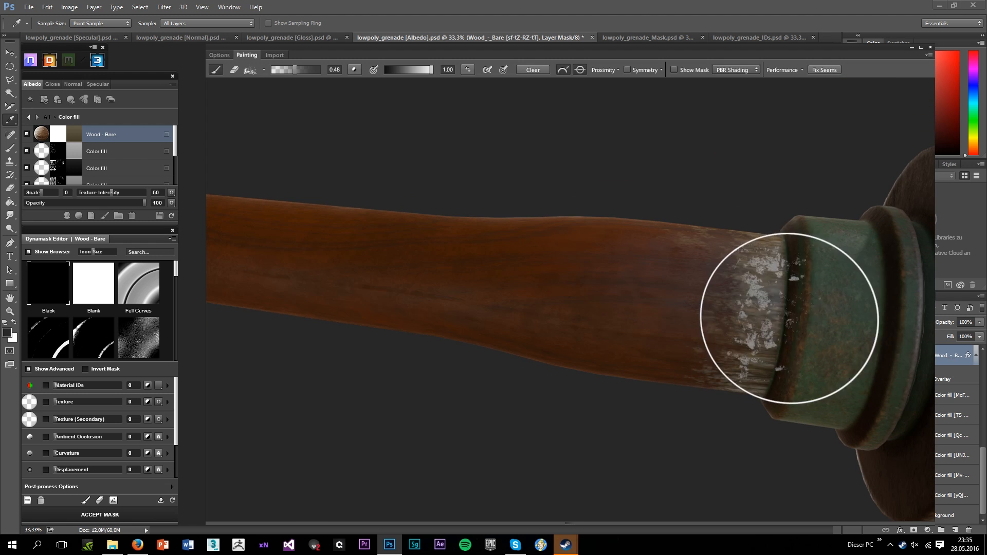
pyautogui.scroll(-3, 771, 341)
pyautogui.scroll(3, 753, 409)
pyautogui.moveTo(753, 410); pyautogui.dragTo(783, 422)
pyautogui.scroll(-6, 772, 341)
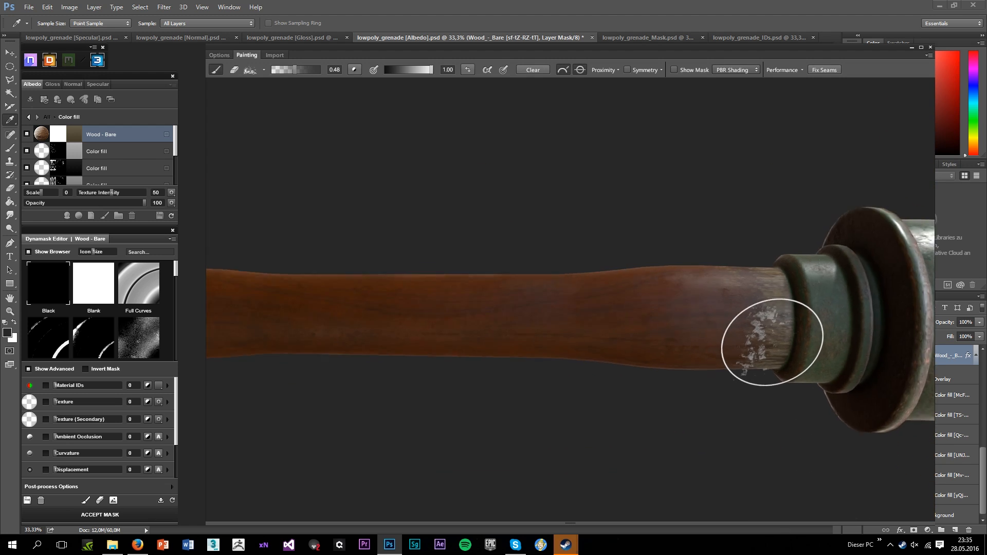
# Preview the whole grenade under the last environment lighting preset, and finish on the first preset
pyautogui.moveTo(628, 330); pyautogui.dragTo(505, 258)
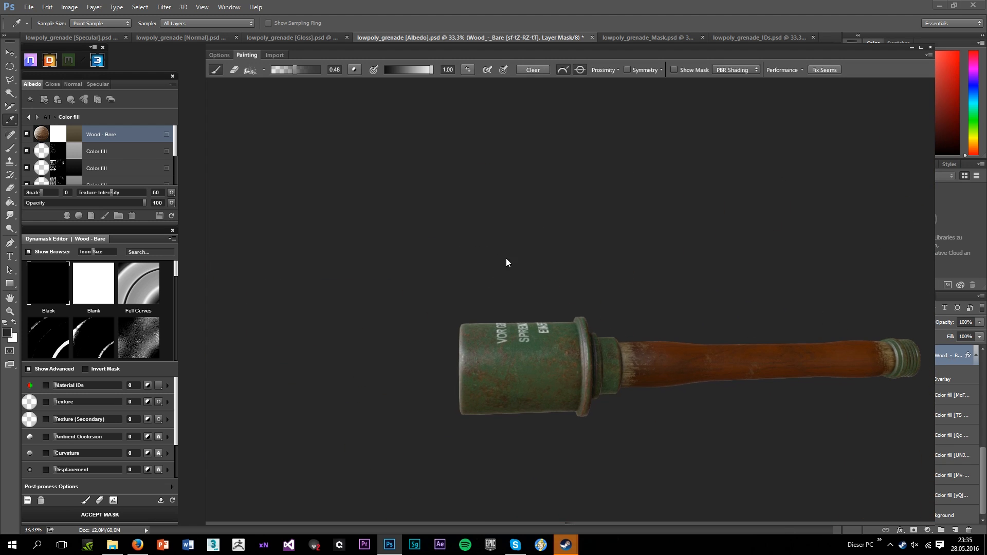
pyautogui.click(227, 57)
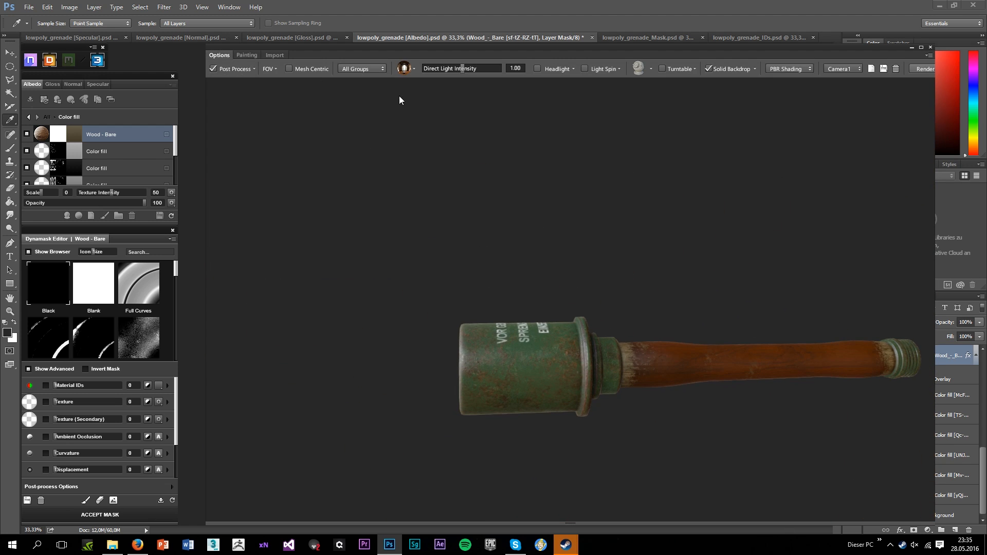
pyautogui.click(410, 71)
pyautogui.click(518, 98)
pyautogui.moveTo(617, 290); pyautogui.dragTo(309, 303)
pyautogui.click(404, 68)
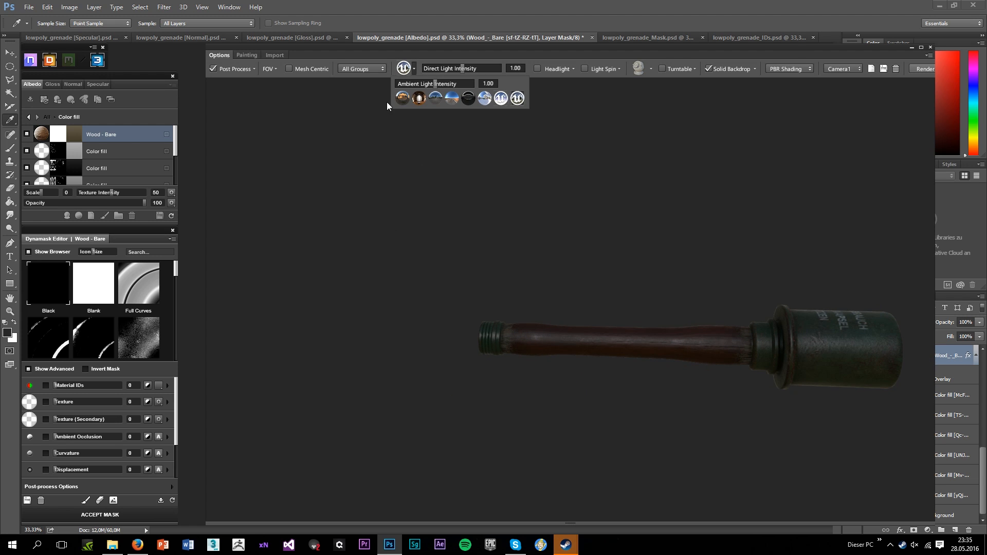
pyautogui.click(392, 102)
pyautogui.moveTo(515, 290); pyautogui.dragTo(830, 308)
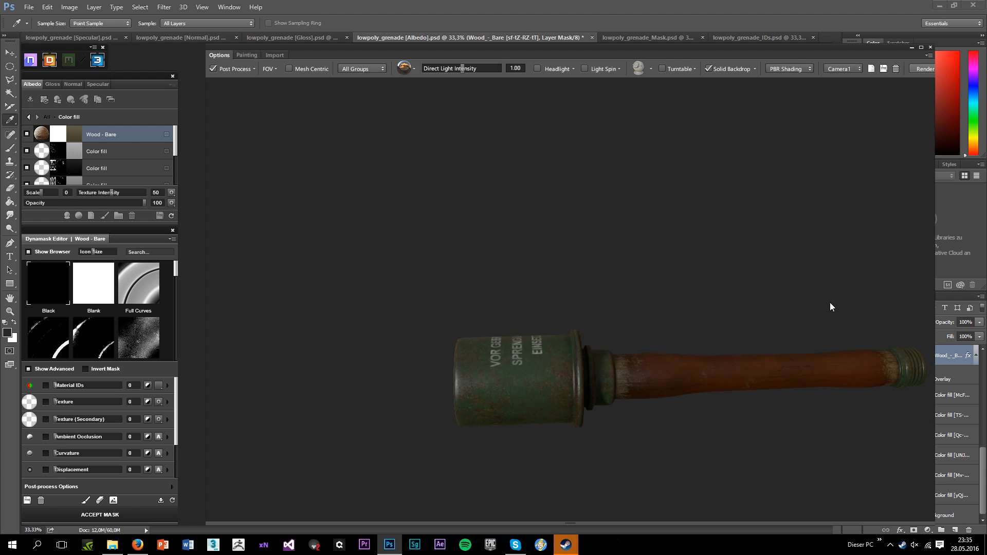
# Turn on the viewport's headlight and inspect the handle's bare-wood wear up close and from several angles
pyautogui.click(548, 72)
pyautogui.scroll(6, 659, 335)
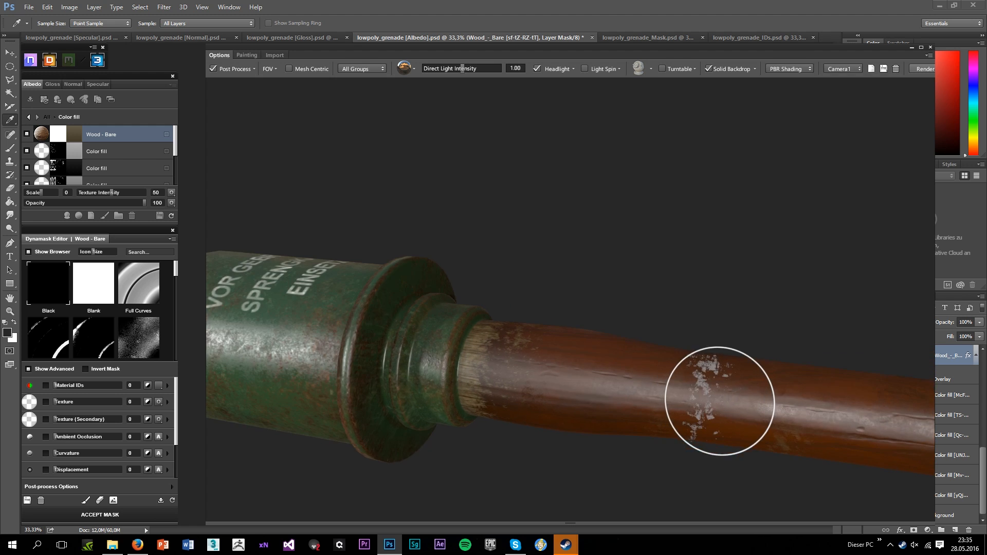
pyautogui.scroll(-5, 626, 354)
pyautogui.moveTo(654, 368); pyautogui.dragTo(552, 421)
pyautogui.scroll(5, 553, 422)
pyautogui.scroll(-5, 552, 422)
pyautogui.moveTo(577, 390); pyautogui.dragTo(703, 387)
pyautogui.scroll(5, 703, 387)
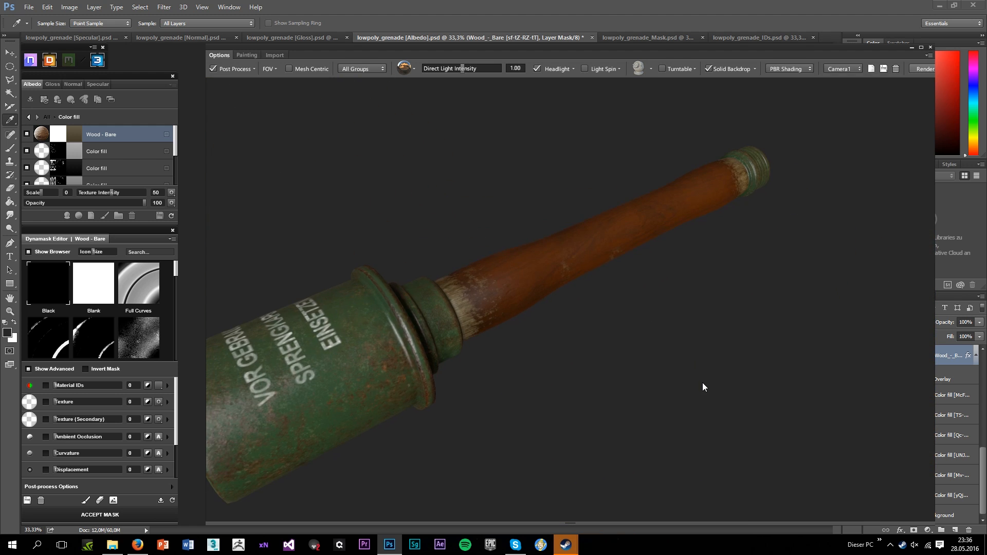
# Choose the ragged vertical bristle brush from the Brush Tip Shapes category for painting on the model
pyautogui.click(246, 56)
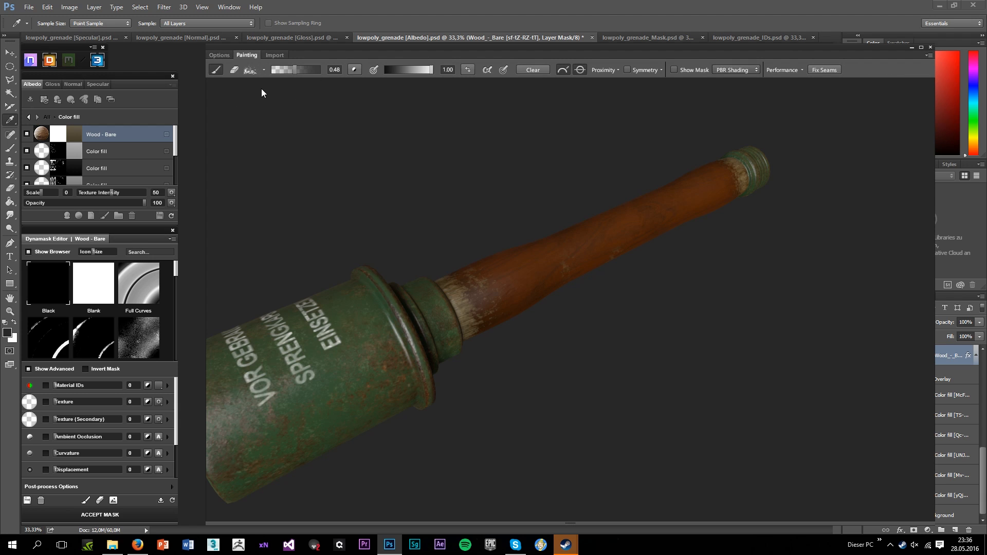
pyautogui.click(251, 75)
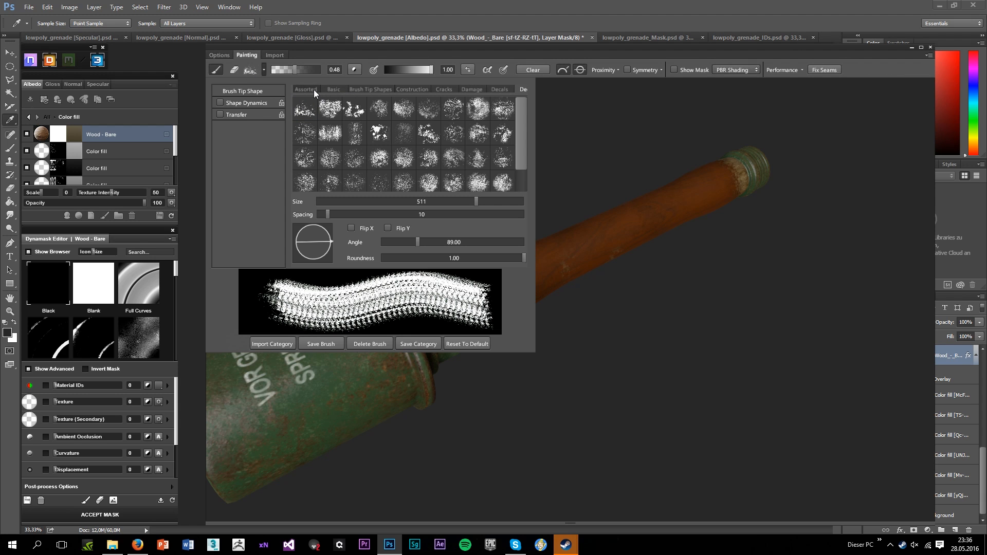
pyautogui.click(333, 90)
pyautogui.click(386, 90)
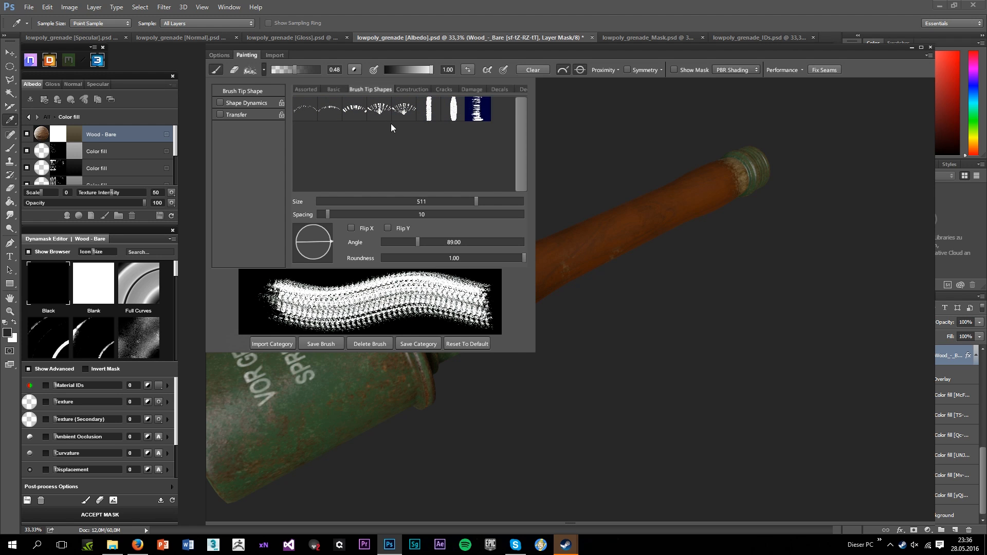
pyautogui.click(476, 118)
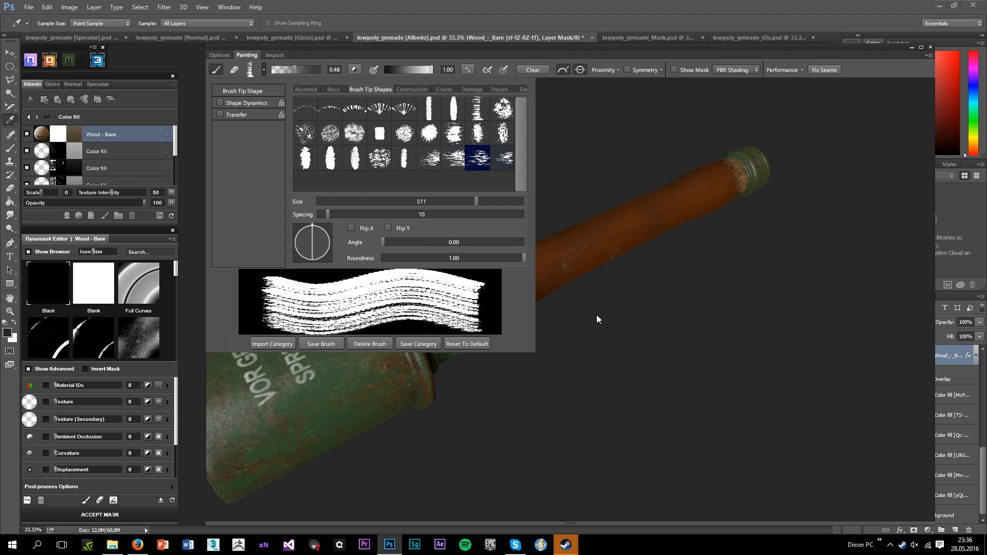
# Set the brush value to 0.00 and its strength to 0.34, and paint back the bare-wood wear beside the head's collar
pyautogui.moveTo(554, 279); pyautogui.dragTo(580, 315)
pyautogui.scroll(3, 435, 255)
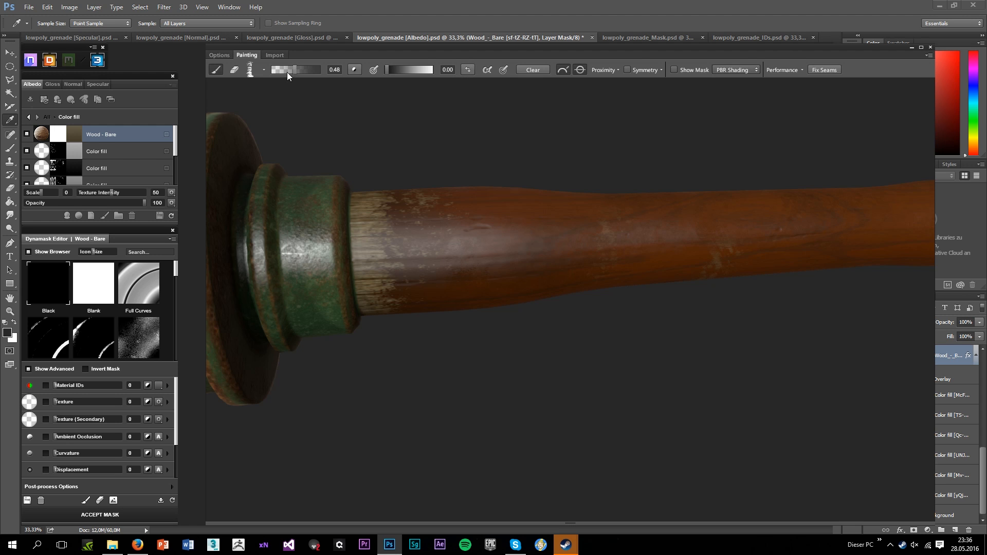
pyautogui.moveTo(341, 175); pyautogui.dragTo(382, 244)
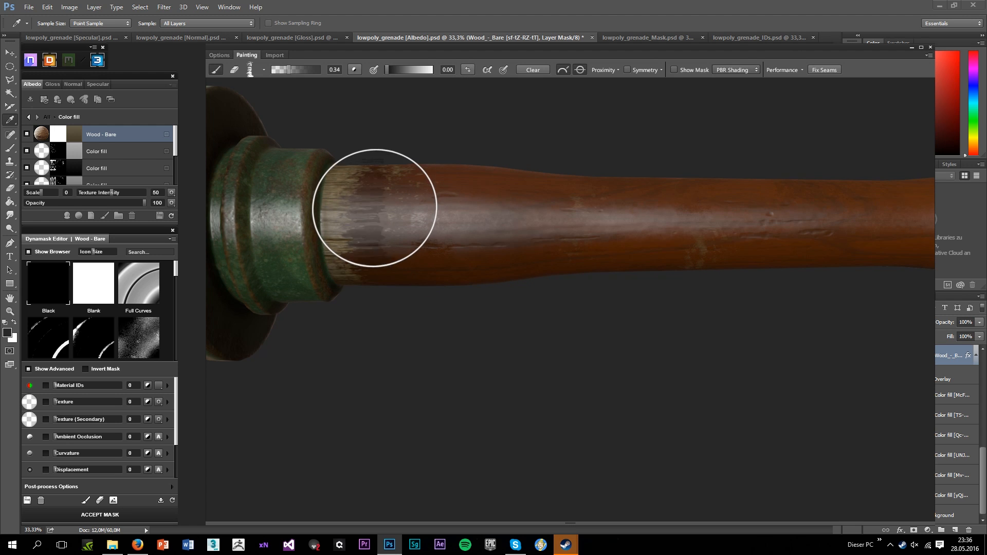
pyautogui.moveTo(374, 208); pyautogui.dragTo(386, 266)
pyautogui.moveTo(373, 300); pyautogui.dragTo(298, 359)
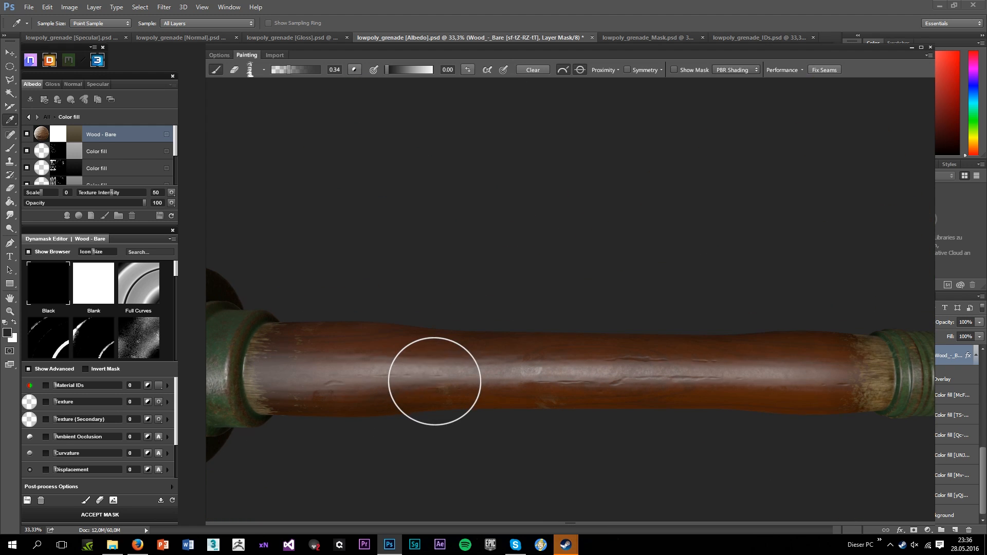
# Paint out stray bare-wood marks along the middle of the handle and soften the wear beside the threaded end piece
pyautogui.moveTo(551, 397)
pyautogui.mouseDown()
pyautogui.moveTo(657, 312)
pyautogui.moveTo(626, 319)
pyautogui.mouseUp()
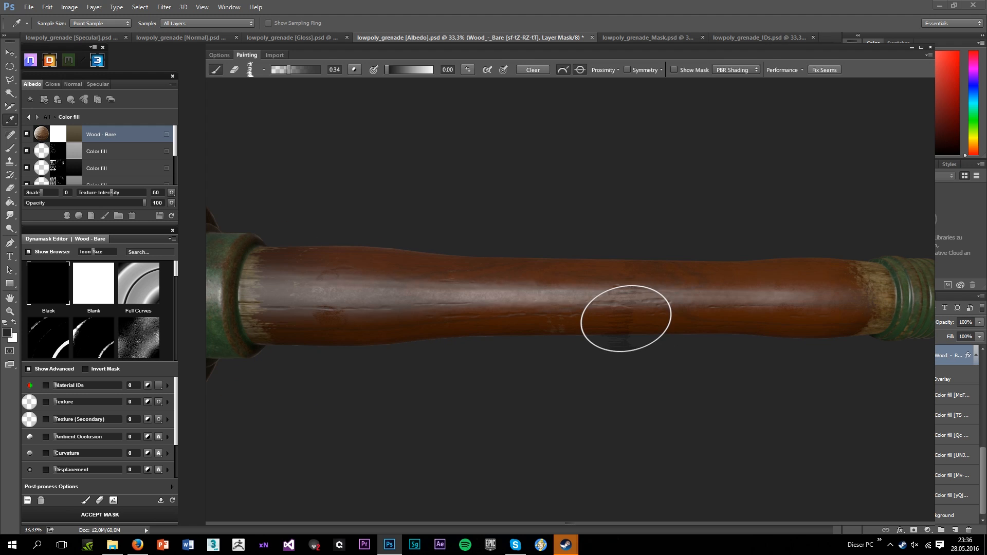
pyautogui.scroll(-4, 550, 323)
pyautogui.moveTo(603, 392); pyautogui.dragTo(580, 418)
pyautogui.scroll(5, 749, 414)
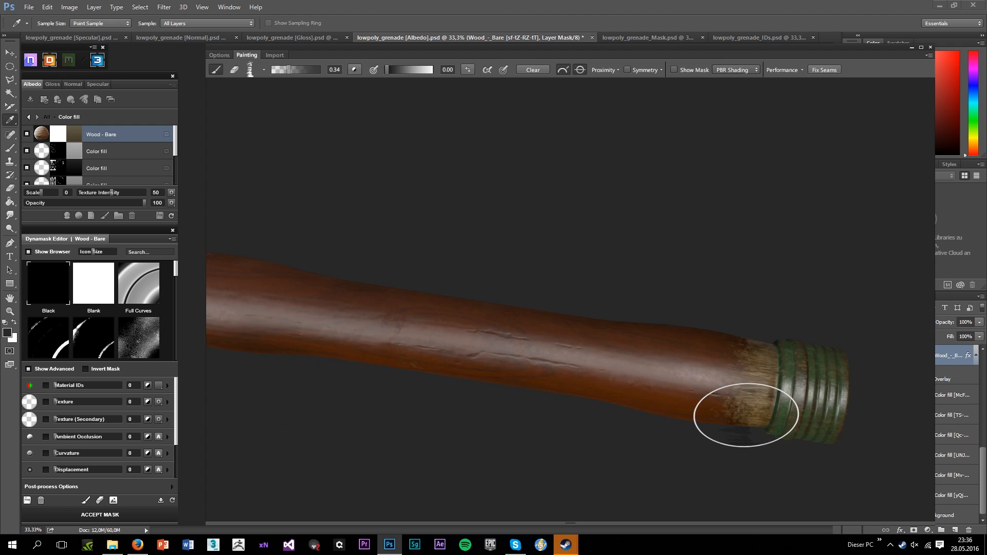
pyautogui.moveTo(757, 381); pyautogui.dragTo(761, 333)
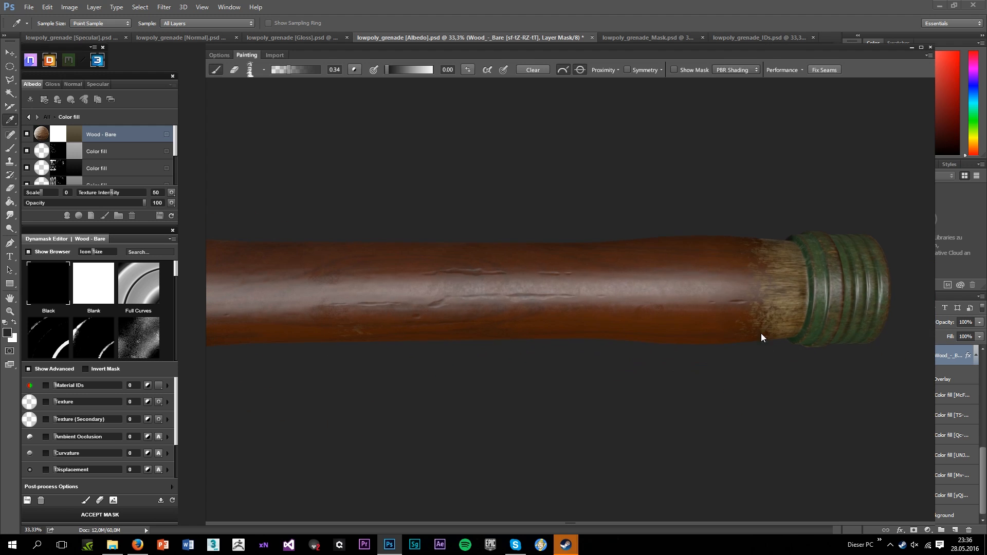
# Rotate the bristle brush tip to an angle of about 180 degrees, testing its orientation over the handle's threaded end
pyautogui.click(247, 74)
pyautogui.moveTo(318, 237)
pyautogui.mouseDown()
pyautogui.moveTo(330, 244)
pyautogui.moveTo(327, 260)
pyautogui.moveTo(293, 249)
pyautogui.moveTo(301, 251)
pyautogui.mouseUp()
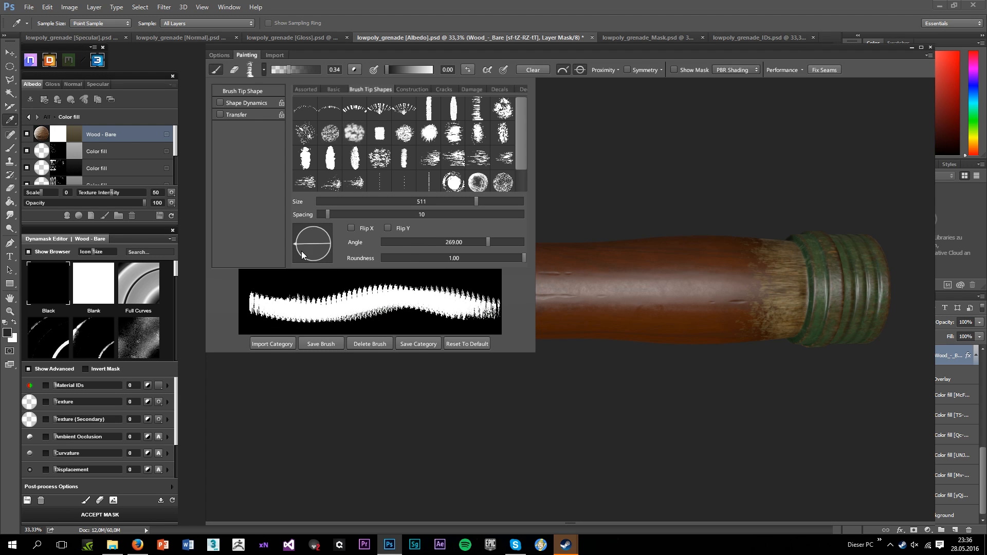
pyautogui.click(332, 245)
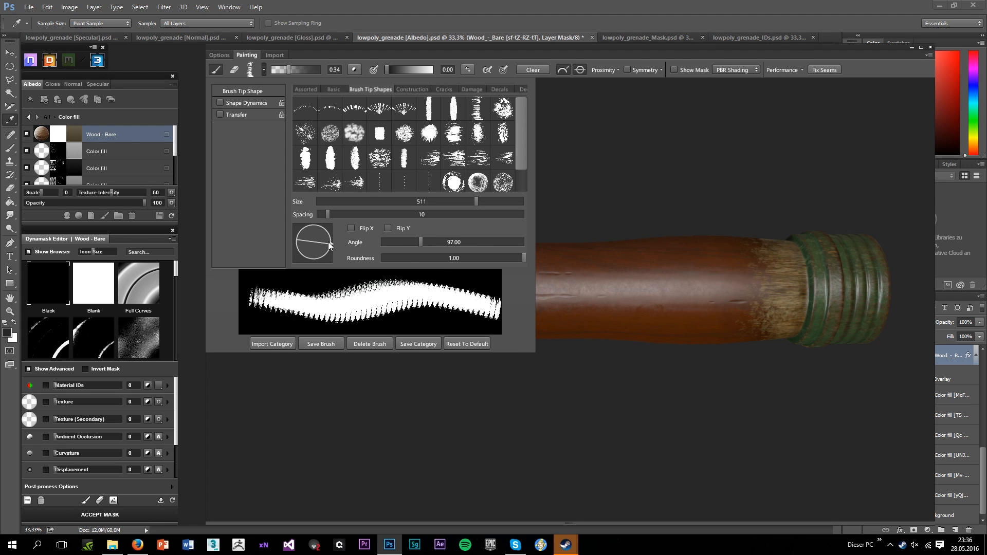
pyautogui.click(317, 256)
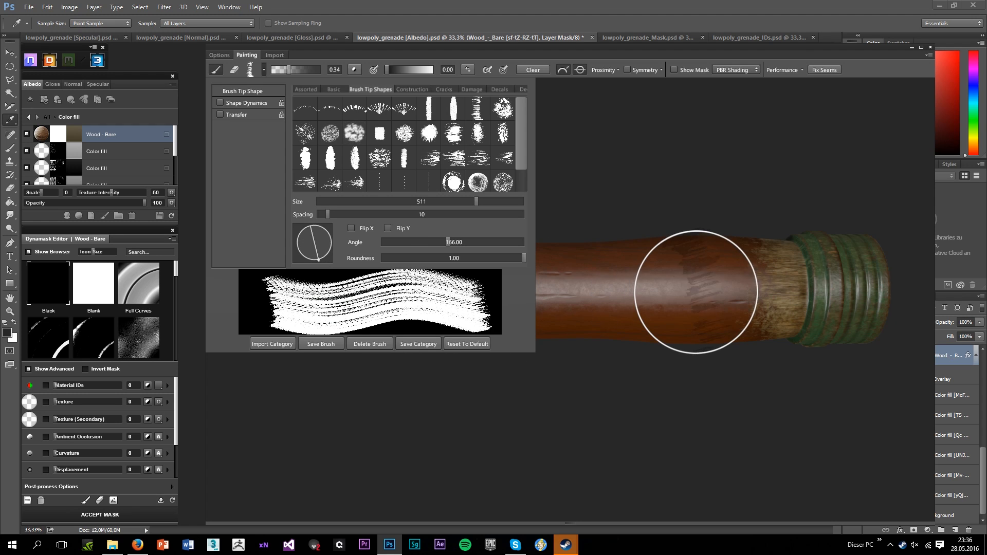
pyautogui.moveTo(312, 262); pyautogui.dragTo(310, 258)
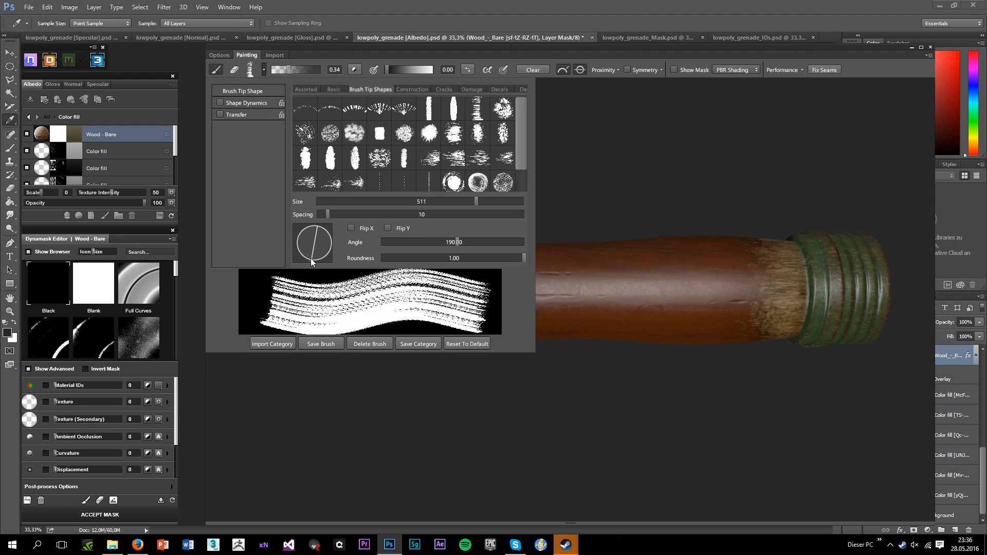
pyautogui.click(313, 260)
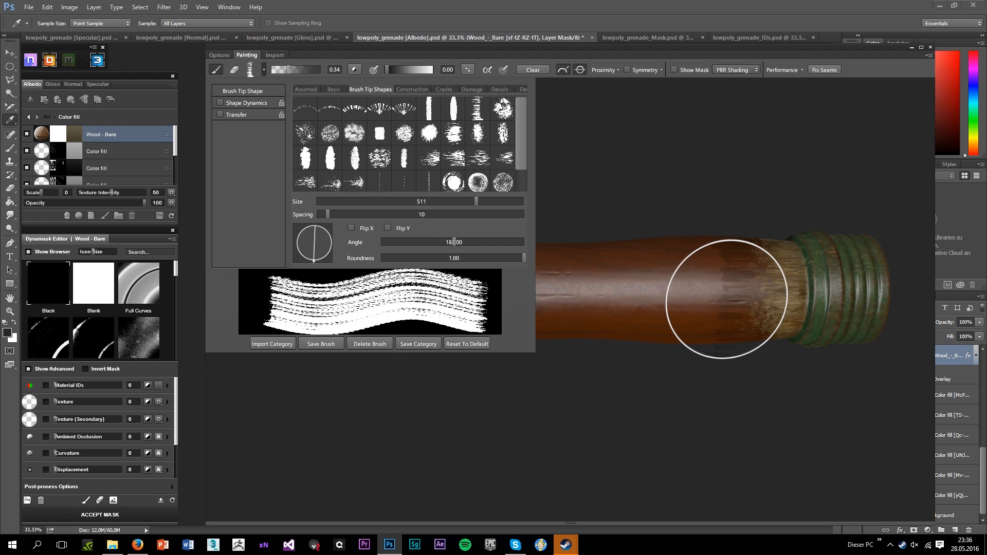
# Paint out part of the bare-wood wear around the handle beside the threaded end piece with the rotated bristle brush
pyautogui.click(749, 296)
pyautogui.moveTo(750, 308)
pyautogui.mouseDown()
pyautogui.moveTo(715, 291)
pyautogui.moveTo(767, 229)
pyautogui.mouseUp()
pyautogui.click(771, 247)
pyautogui.click(783, 186)
pyautogui.moveTo(783, 185)
pyautogui.mouseDown()
pyautogui.moveTo(737, 211)
pyautogui.moveTo(709, 425)
pyautogui.moveTo(699, 369)
pyautogui.moveTo(656, 415)
pyautogui.moveTo(592, 344)
pyautogui.moveTo(597, 430)
pyautogui.mouseUp()
pyautogui.moveTo(525, 409)
pyautogui.mouseDown()
pyautogui.moveTo(517, 467)
pyautogui.moveTo(525, 405)
pyautogui.moveTo(548, 417)
pyautogui.mouseUp()
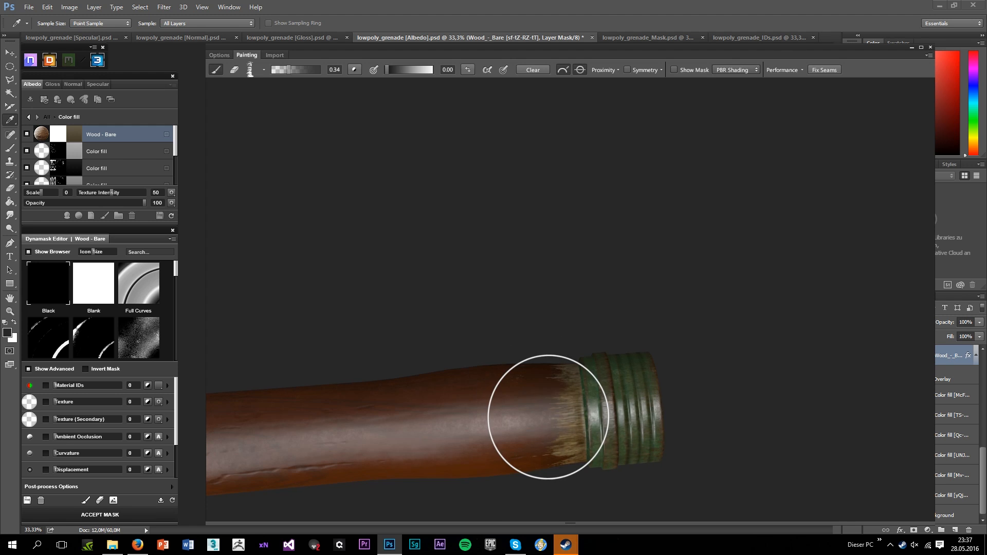
pyautogui.moveTo(518, 464)
pyautogui.mouseDown()
pyautogui.moveTo(489, 434)
pyautogui.moveTo(467, 335)
pyautogui.moveTo(523, 362)
pyautogui.mouseUp()
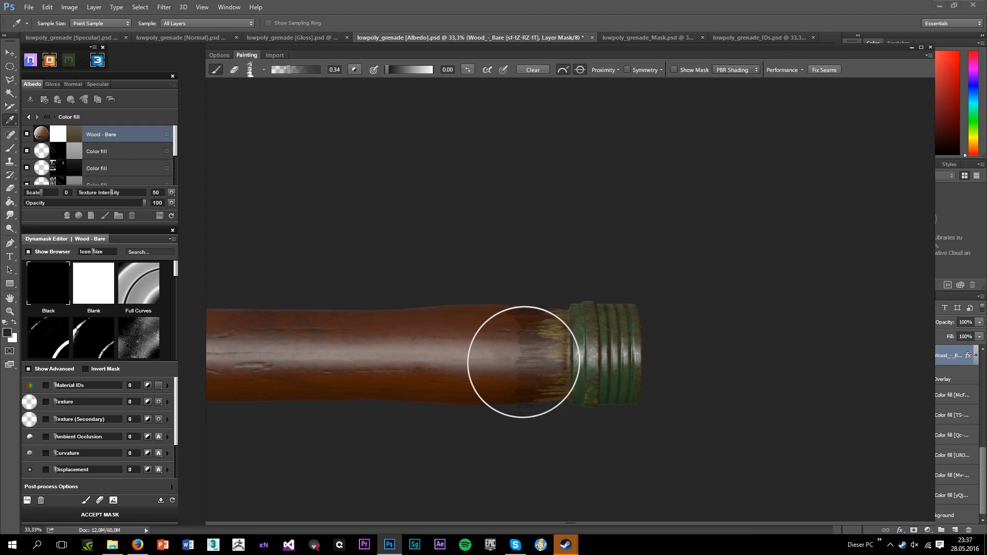
# Check the whole handle and trim the bare-wood wear on the opposite side of its threaded end
pyautogui.scroll(-3, 513, 417)
pyautogui.moveTo(482, 418); pyautogui.dragTo(614, 372)
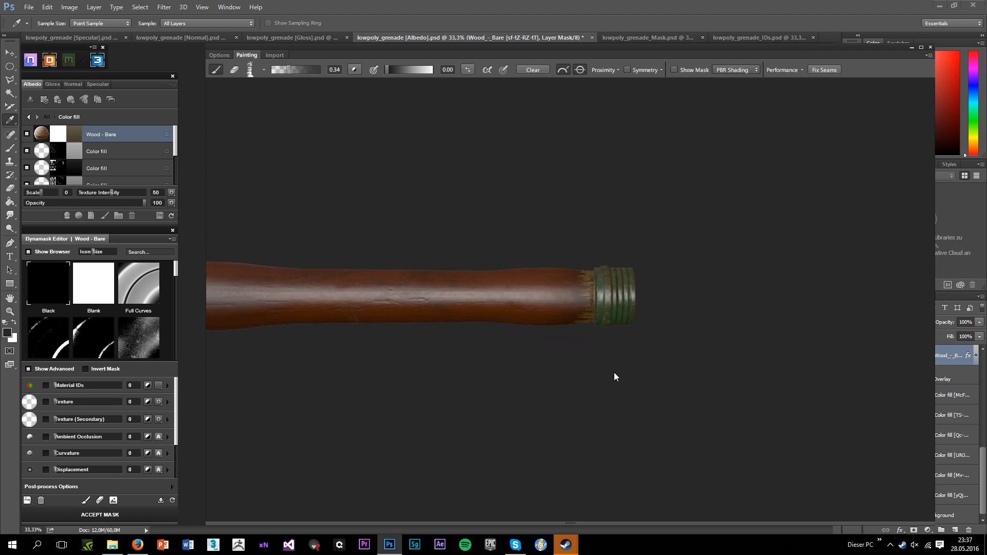
pyautogui.scroll(-3, 613, 372)
pyautogui.moveTo(467, 357); pyautogui.dragTo(551, 349)
pyautogui.scroll(3, 515, 293)
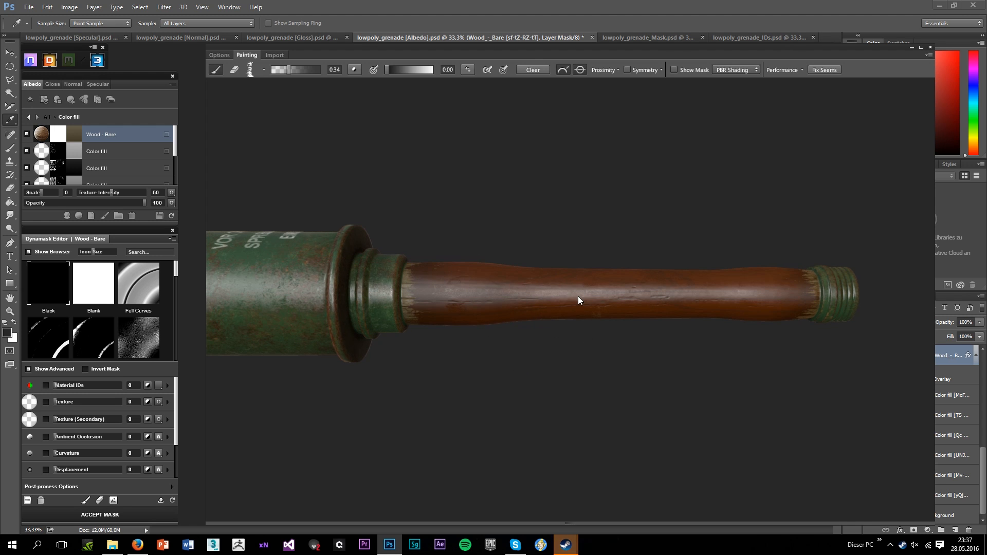
pyautogui.moveTo(578, 297)
pyautogui.mouseDown()
pyautogui.moveTo(514, 396)
pyautogui.moveTo(533, 475)
pyautogui.moveTo(501, 425)
pyautogui.moveTo(360, 319)
pyautogui.moveTo(256, 315)
pyautogui.moveTo(266, 275)
pyautogui.mouseUp()
pyautogui.scroll(5, 462, 280)
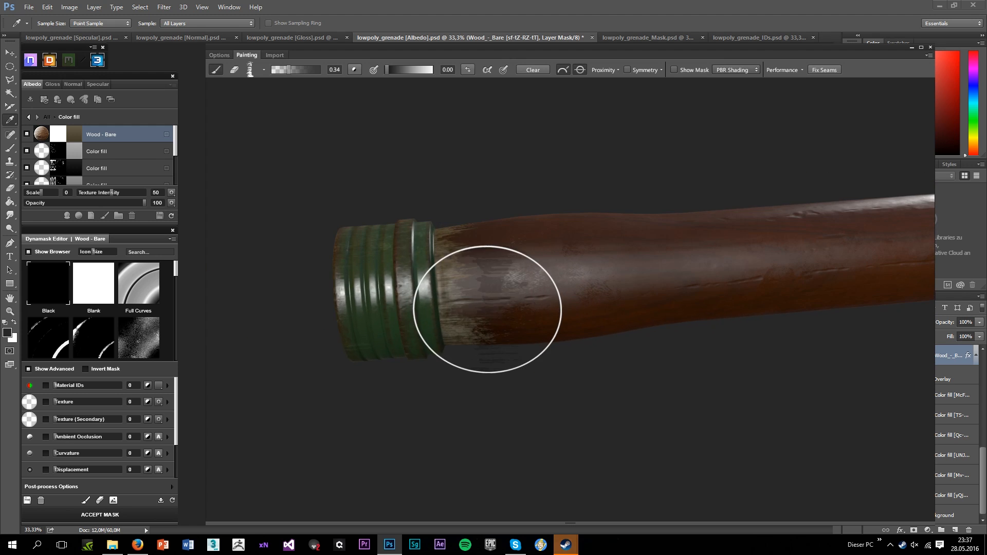
pyautogui.moveTo(535, 347); pyautogui.dragTo(512, 335)
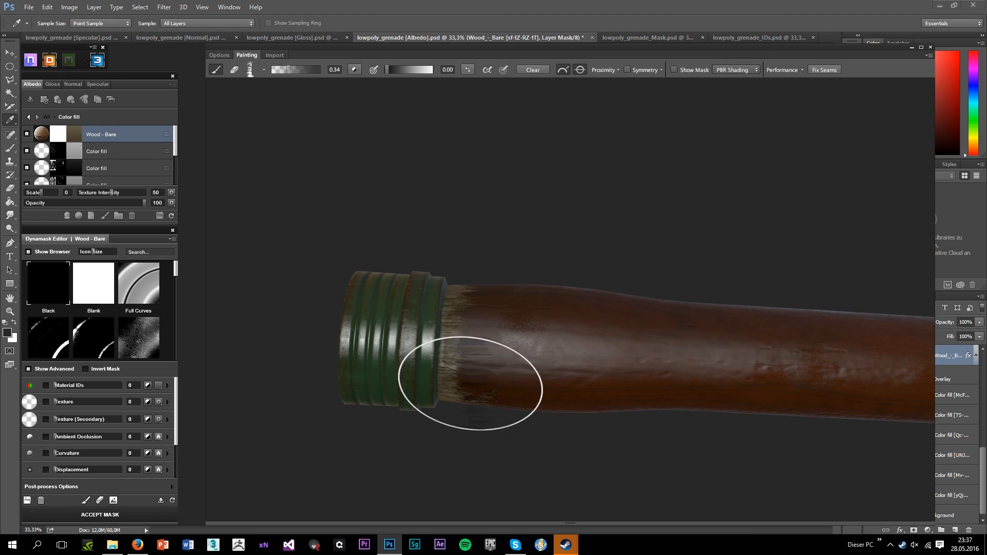
pyautogui.moveTo(471, 383); pyautogui.dragTo(514, 368)
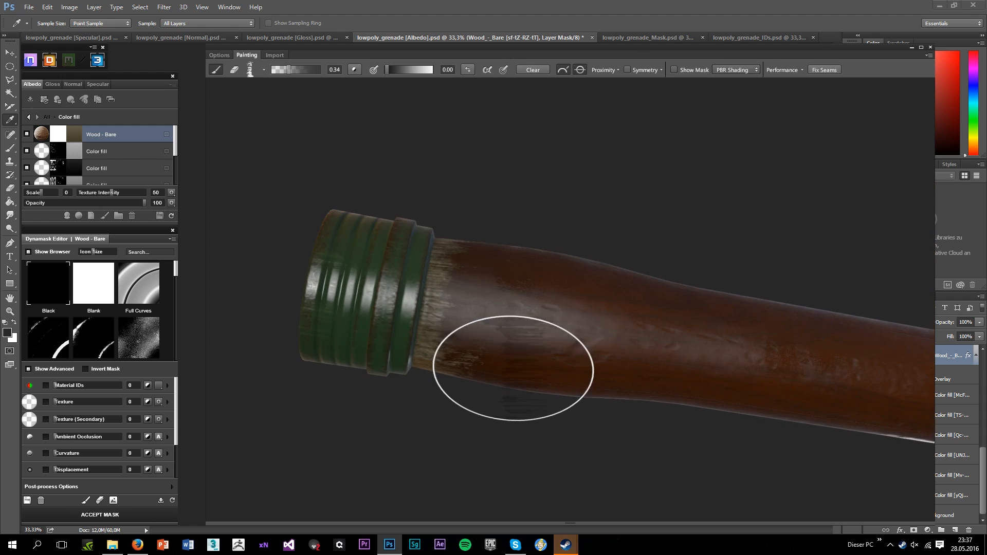
# Rotate the bristle brush tip to an angle of 357 degrees and trim the remaining wear beside the threaded end piece
pyautogui.click(249, 71)
pyautogui.click(300, 243)
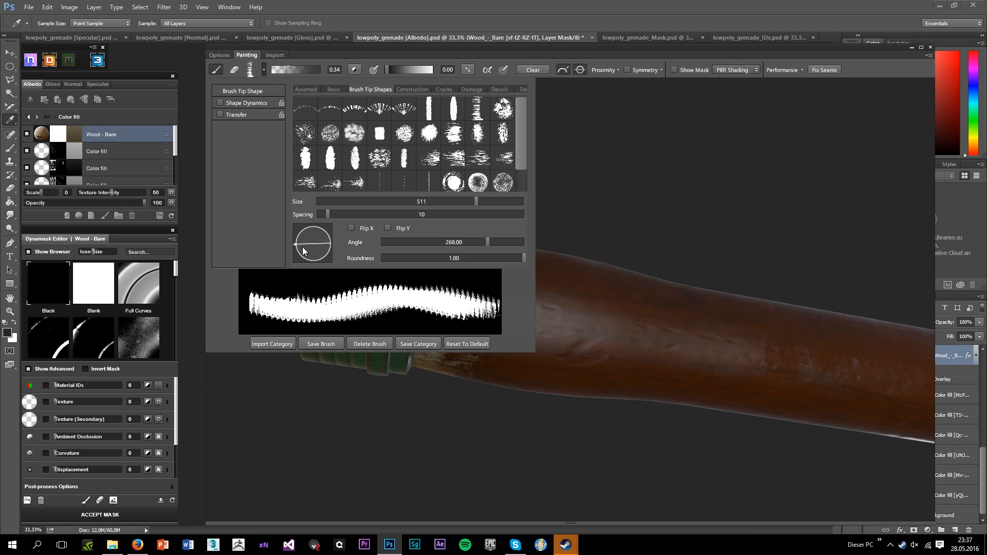
pyautogui.click(689, 392)
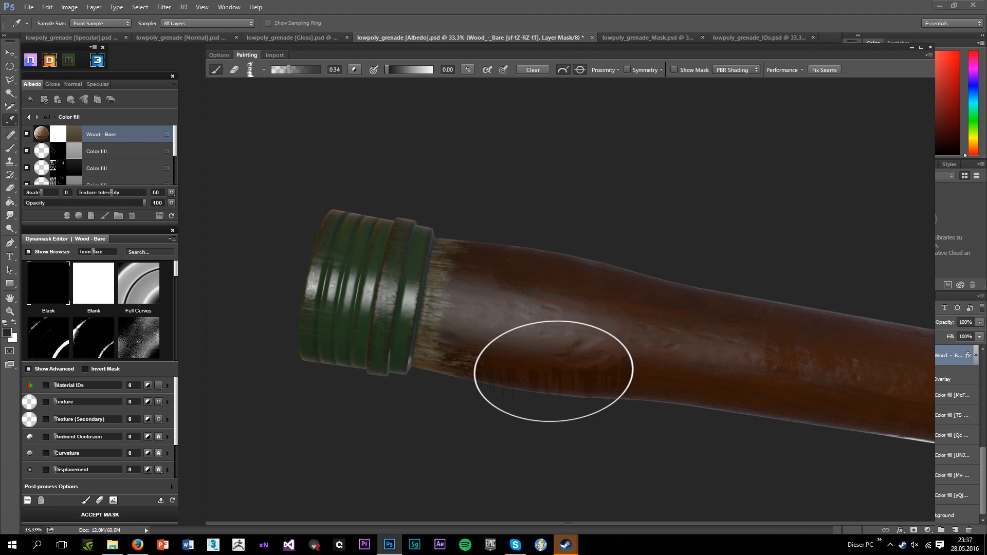
pyautogui.click(233, 70)
pyautogui.click(312, 226)
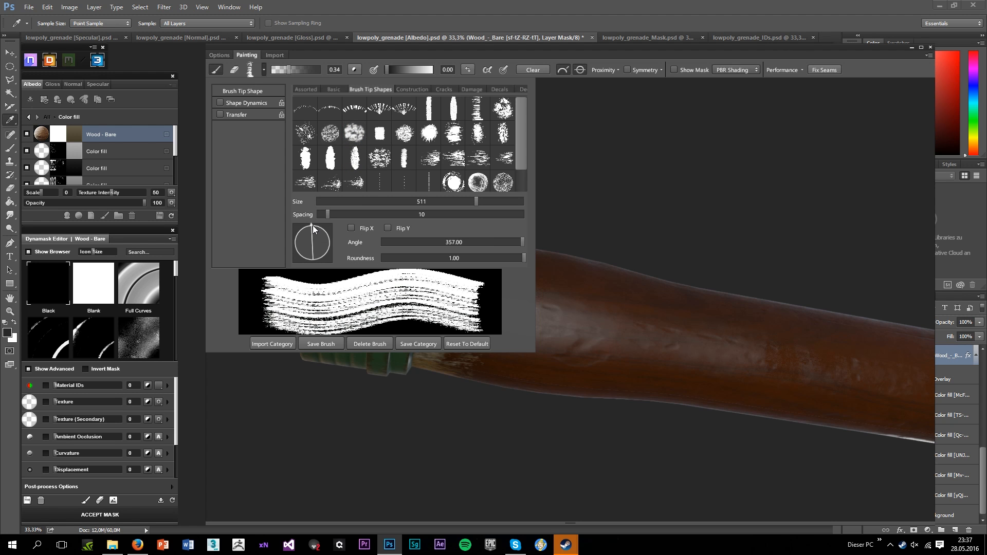
pyautogui.click(648, 338)
pyautogui.moveTo(499, 339); pyautogui.dragTo(578, 314)
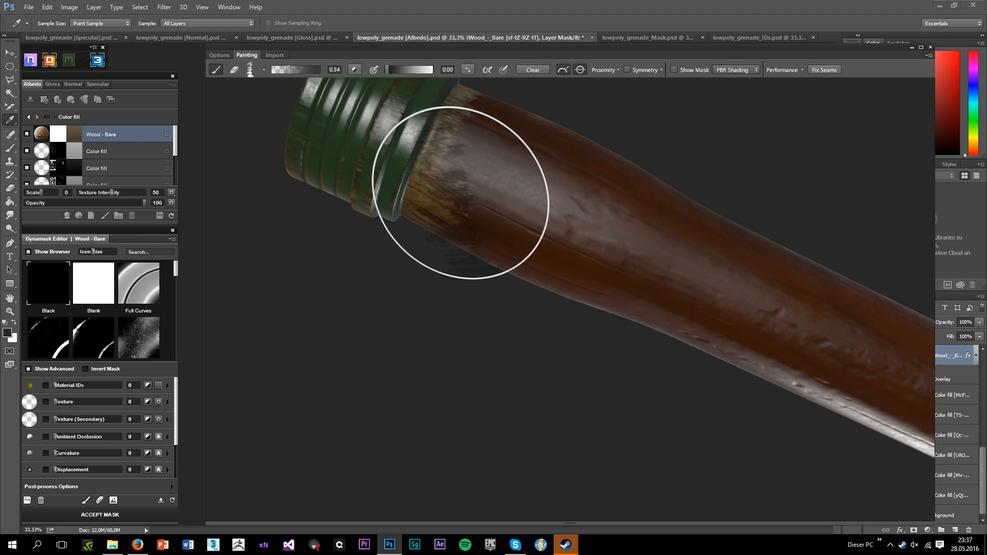
pyautogui.moveTo(629, 342)
pyautogui.mouseDown()
pyautogui.moveTo(633, 362)
pyautogui.moveTo(660, 346)
pyautogui.moveTo(606, 418)
pyautogui.moveTo(700, 378)
pyautogui.moveTo(695, 354)
pyautogui.moveTo(553, 307)
pyautogui.moveTo(573, 367)
pyautogui.moveTo(600, 302)
pyautogui.moveTo(685, 309)
pyautogui.moveTo(735, 355)
pyautogui.moveTo(668, 342)
pyautogui.moveTo(694, 323)
pyautogui.moveTo(467, 154)
pyautogui.moveTo(560, 293)
pyautogui.moveTo(650, 268)
pyautogui.moveTo(557, 418)
pyautogui.moveTo(760, 432)
pyautogui.moveTo(830, 451)
pyautogui.moveTo(600, 387)
pyautogui.moveTo(668, 353)
pyautogui.moveTo(484, 312)
pyautogui.moveTo(511, 315)
pyautogui.moveTo(483, 286)
pyautogui.moveTo(646, 315)
pyautogui.moveTo(734, 384)
pyautogui.moveTo(567, 274)
pyautogui.moveTo(542, 374)
pyautogui.moveTo(472, 235)
pyautogui.mouseUp()
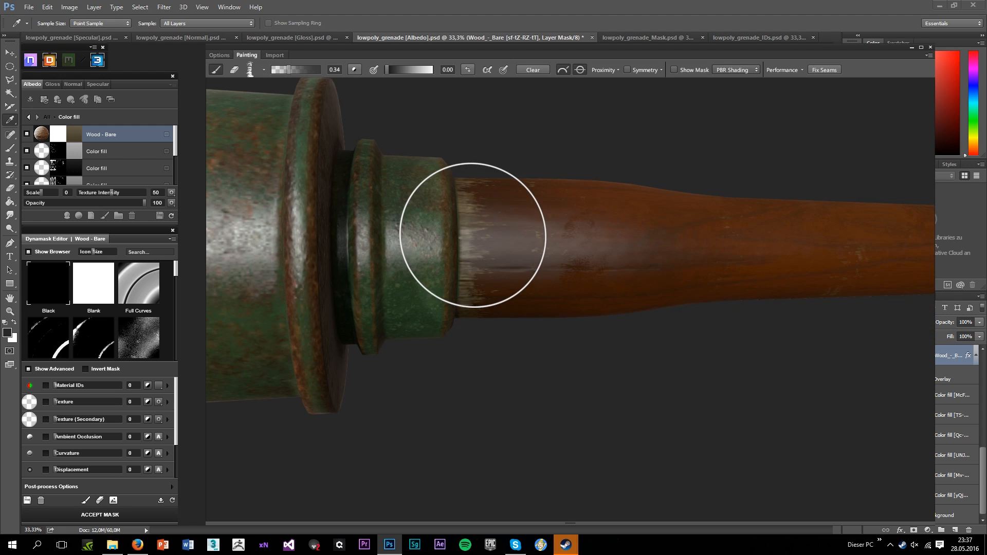
# Rotate the bristle brush tip to point straight down for trimming the bare-wood wear beside the head's collar
pyautogui.moveTo(588, 320); pyautogui.dragTo(730, 251)
pyautogui.scroll(2, 727, 226)
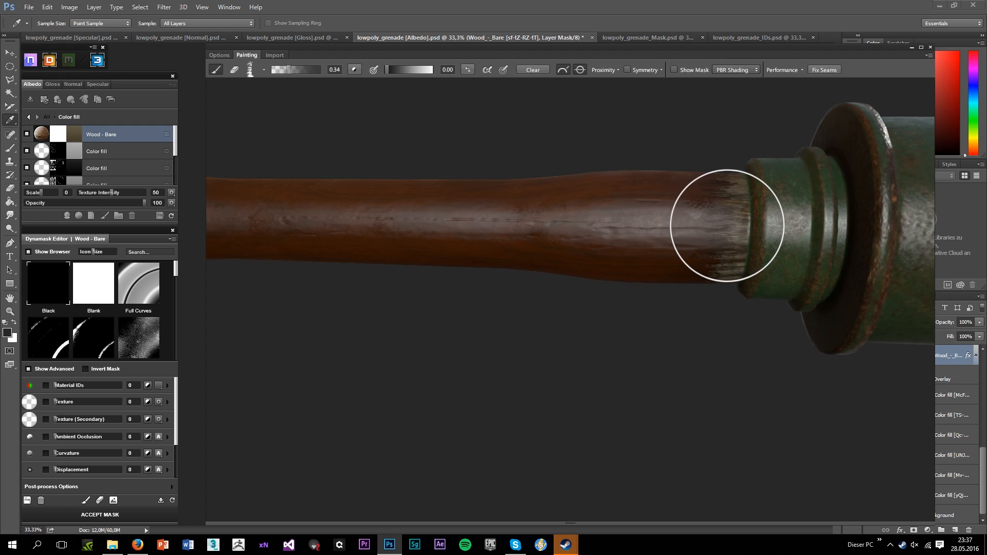
pyautogui.click(250, 70)
pyautogui.click(330, 244)
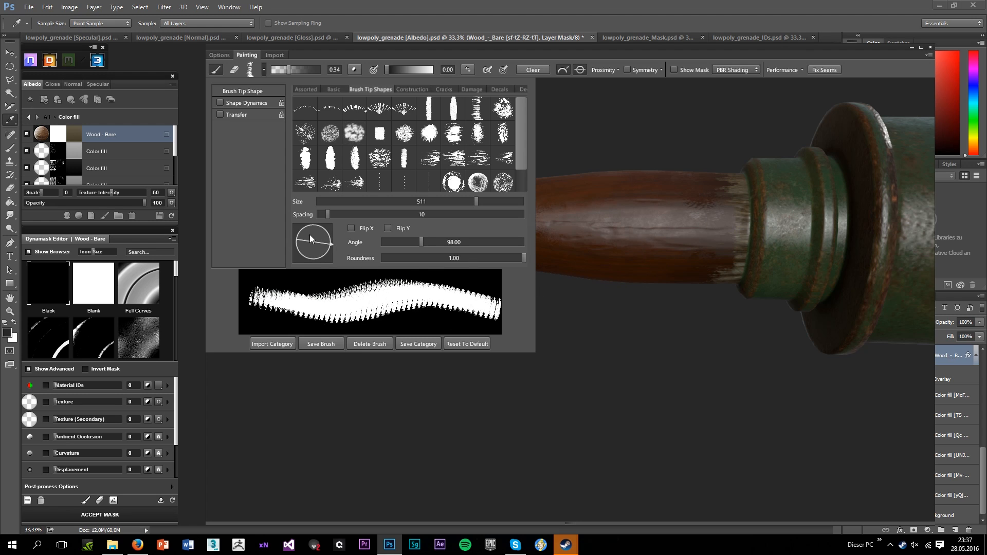
pyautogui.click(312, 262)
pyautogui.click(724, 224)
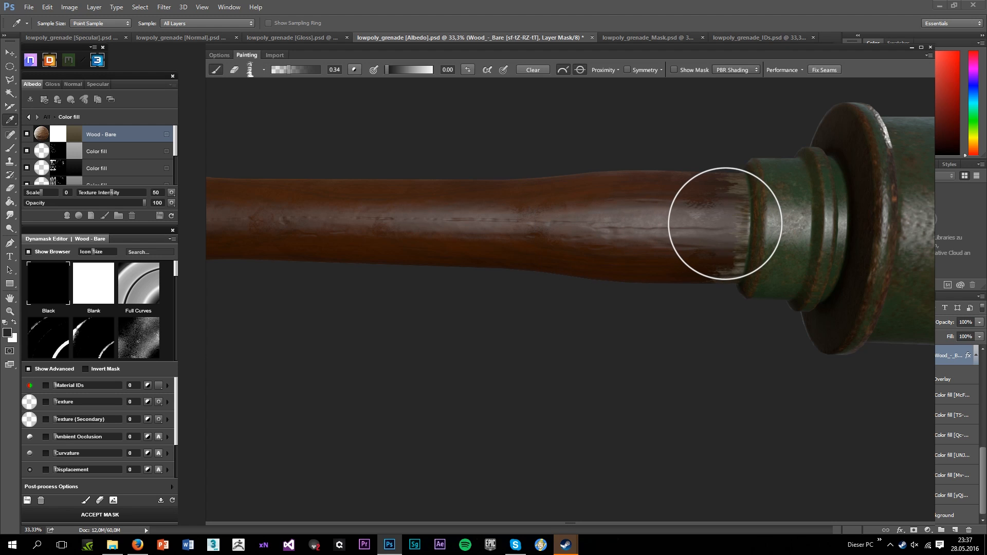
# Set the brush value to 1.00 and paint bare-wood streaks back around the handle beside the head's collar
pyautogui.click(469, 70)
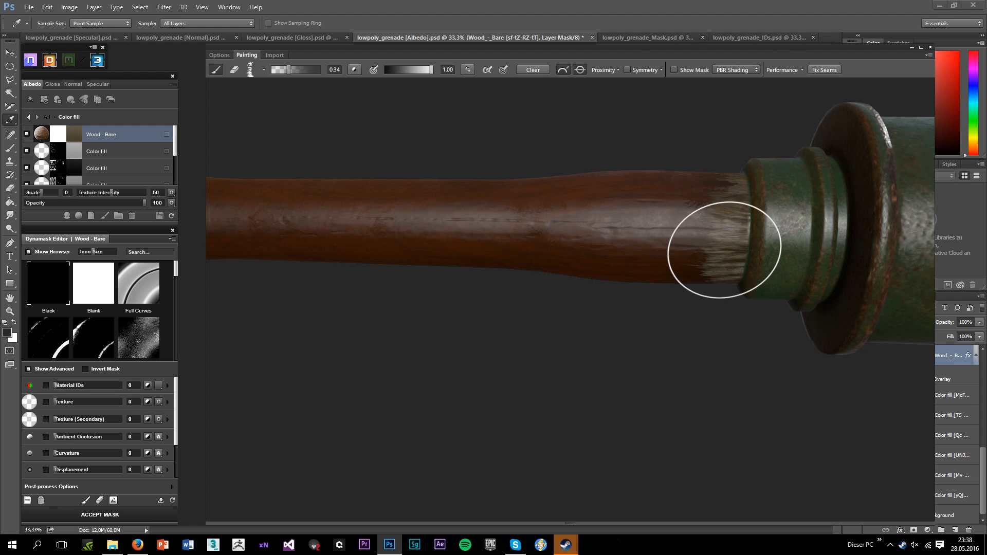
pyautogui.scroll(-3, 725, 276)
pyautogui.moveTo(617, 319); pyautogui.dragTo(608, 367)
pyautogui.scroll(5, 716, 264)
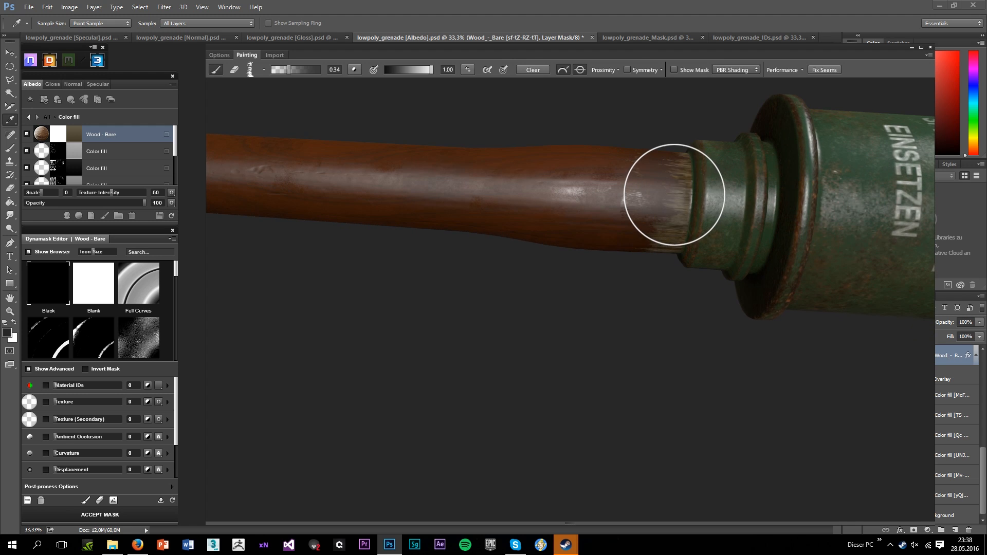
# Set the brush value to 0.00 and trim the bare-wood edge around the head's collar
pyautogui.moveTo(584, 229)
pyautogui.mouseDown()
pyautogui.moveTo(662, 209)
pyautogui.moveTo(639, 267)
pyautogui.moveTo(620, 267)
pyautogui.moveTo(626, 333)
pyautogui.mouseUp()
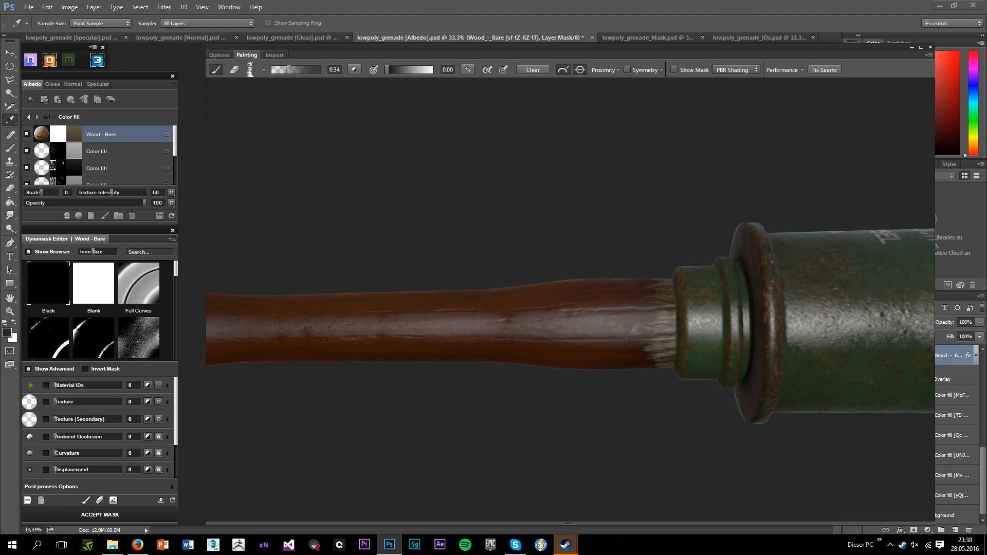
pyautogui.moveTo(559, 394)
pyautogui.mouseDown()
pyautogui.moveTo(537, 414)
pyautogui.moveTo(524, 458)
pyautogui.moveTo(673, 304)
pyautogui.mouseUp()
pyautogui.moveTo(545, 377)
pyautogui.mouseDown()
pyautogui.moveTo(509, 394)
pyautogui.moveTo(602, 356)
pyautogui.moveTo(465, 356)
pyautogui.moveTo(625, 370)
pyautogui.moveTo(613, 326)
pyautogui.moveTo(716, 346)
pyautogui.moveTo(594, 429)
pyautogui.moveTo(657, 351)
pyautogui.mouseUp()
pyautogui.scroll(5, 691, 356)
pyautogui.moveTo(694, 289); pyautogui.dragTo(513, 405)
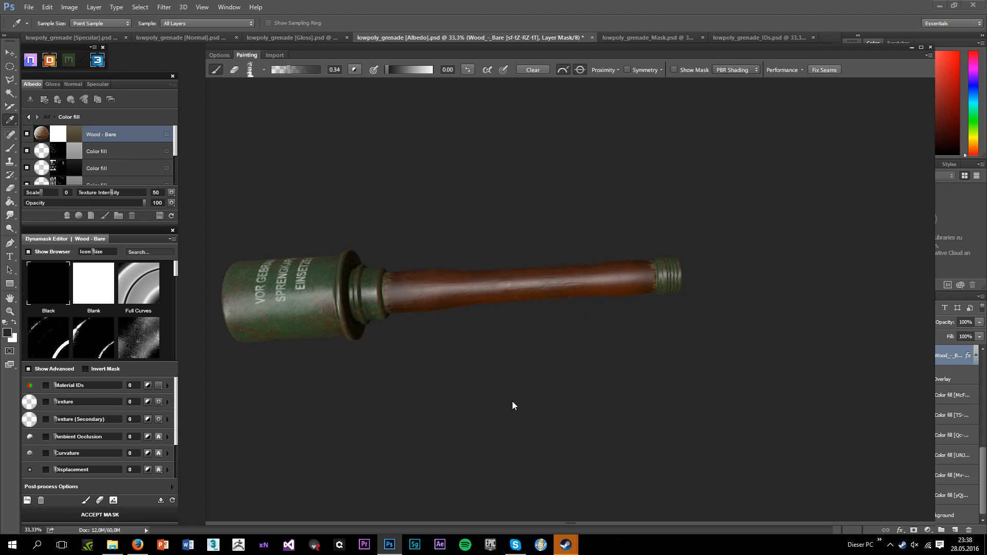
# Turn off the preview's Headlight and switch to a different environment light for checking the whole grenade
pyautogui.click(220, 55)
pyautogui.click(537, 68)
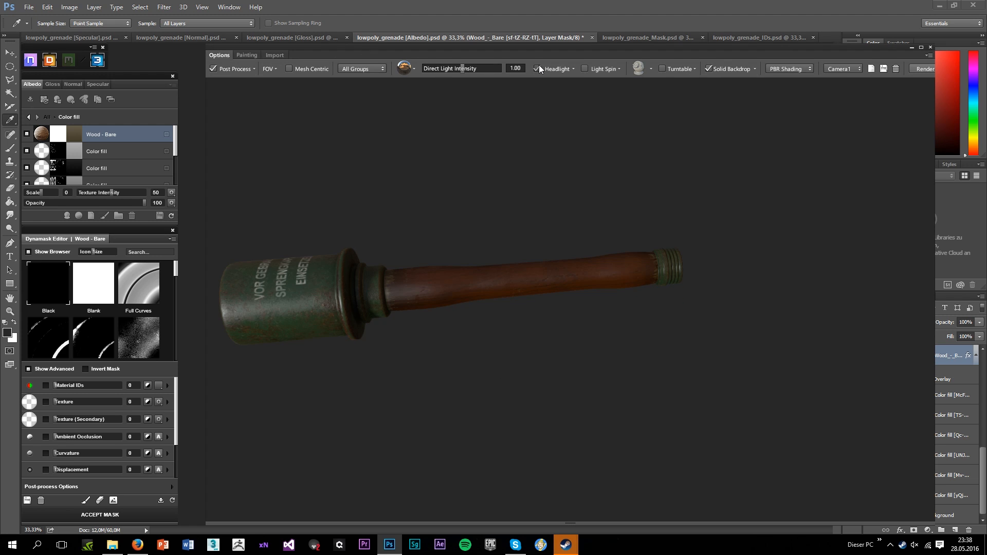
pyautogui.moveTo(514, 216); pyautogui.dragTo(345, 165)
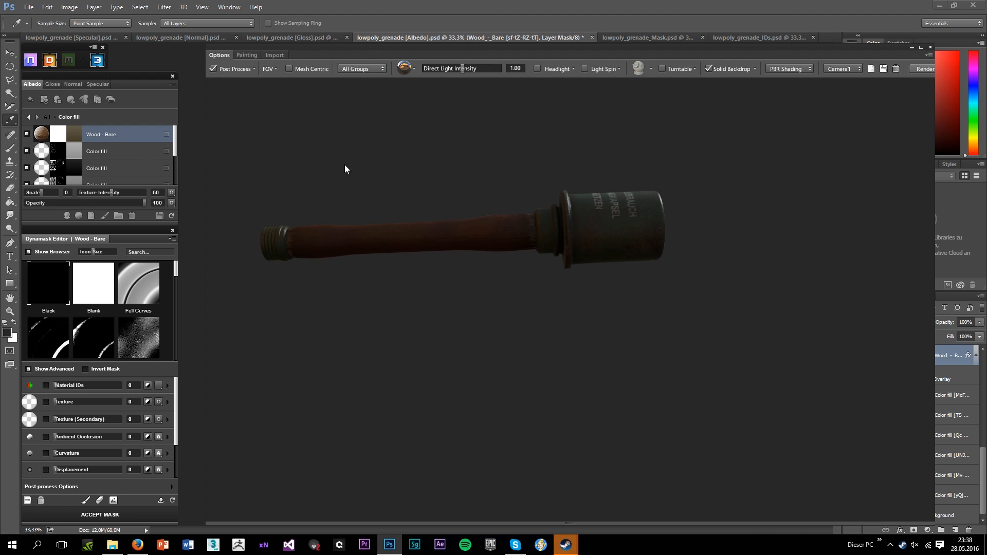
pyautogui.click(404, 71)
pyautogui.click(419, 98)
pyautogui.moveTo(448, 227); pyautogui.dragTo(740, 226)
pyautogui.click(539, 71)
pyautogui.click(539, 70)
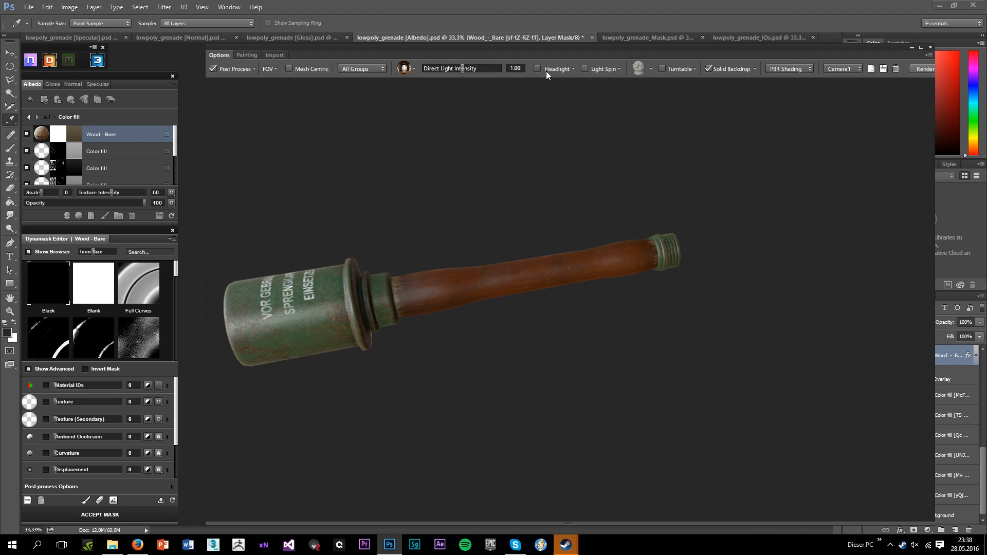
# Run Light Spin briefly and inspect the handle's worn ends and the head under the environment lighting
pyautogui.click(609, 71)
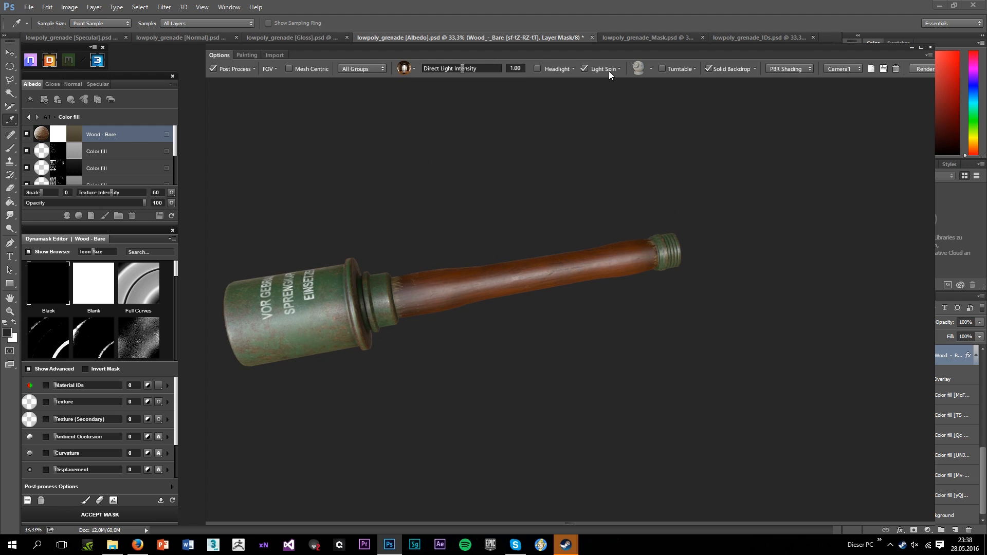
pyautogui.click(609, 71)
pyautogui.scroll(6, 693, 215)
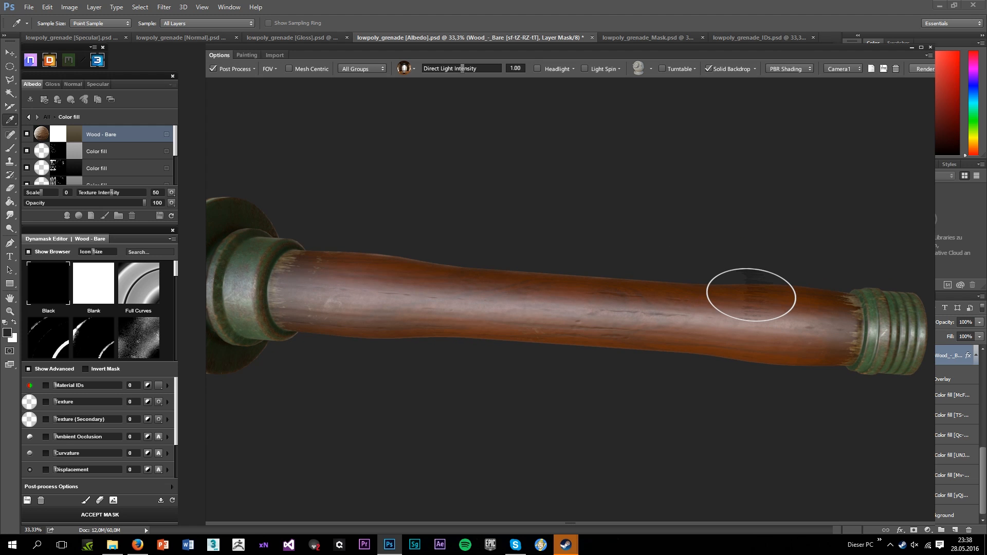
pyautogui.moveTo(354, 278); pyautogui.dragTo(536, 304)
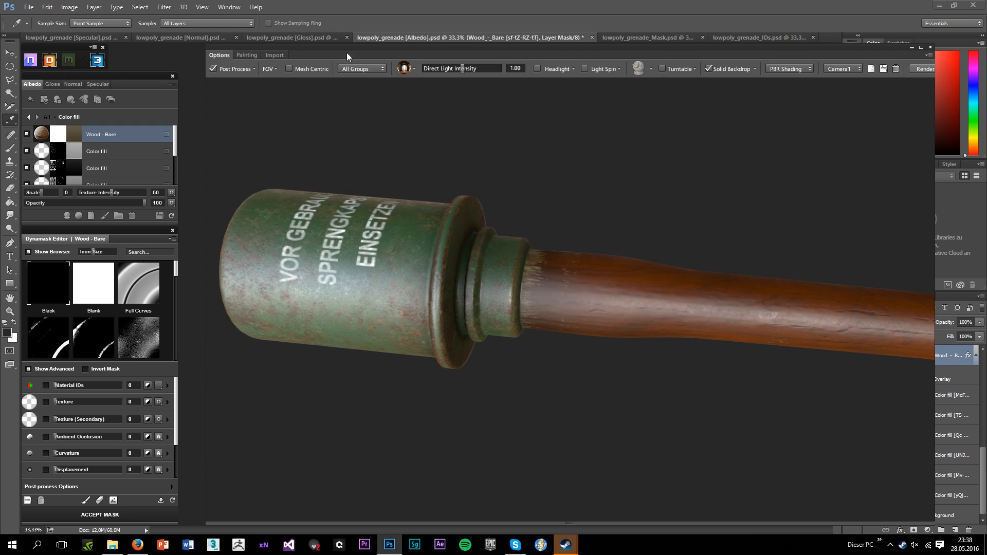
# Touch up the bare-wood wear beside the threaded end piece, using brush values of 1.00 and 0.00
pyautogui.click(247, 55)
pyautogui.click(466, 69)
pyautogui.moveTo(874, 324); pyautogui.dragTo(536, 259)
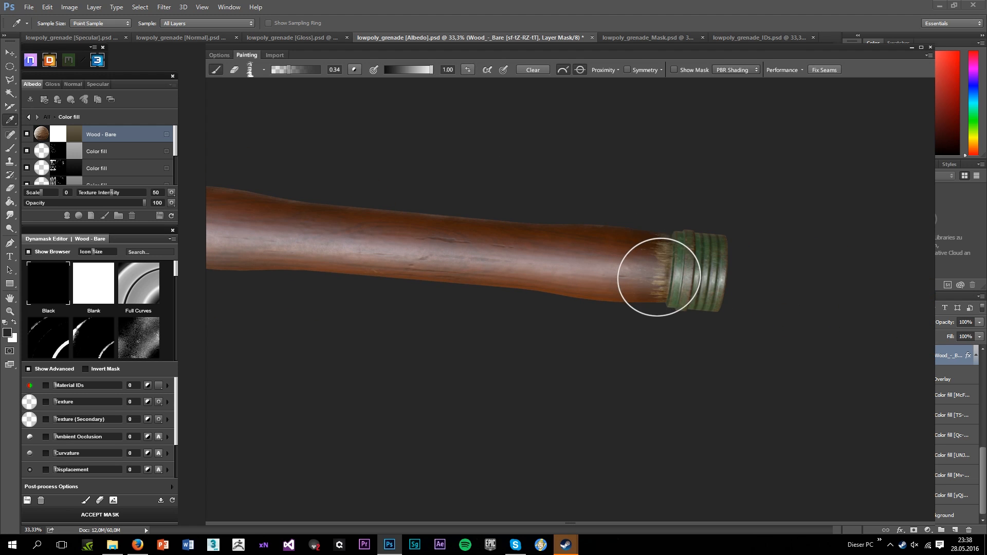
pyautogui.scroll(3, 664, 307)
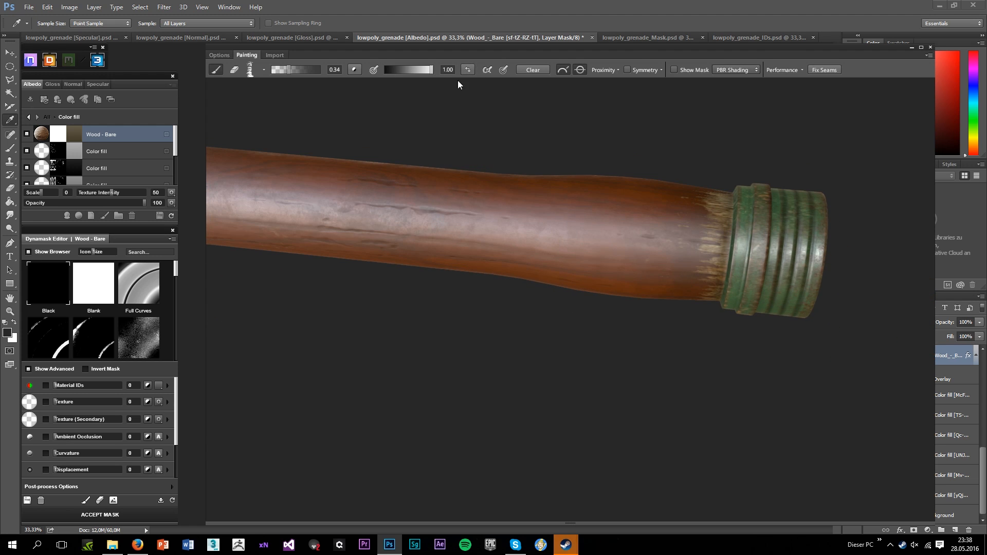
pyautogui.moveTo(651, 224); pyautogui.dragTo(688, 230)
pyautogui.click(665, 242)
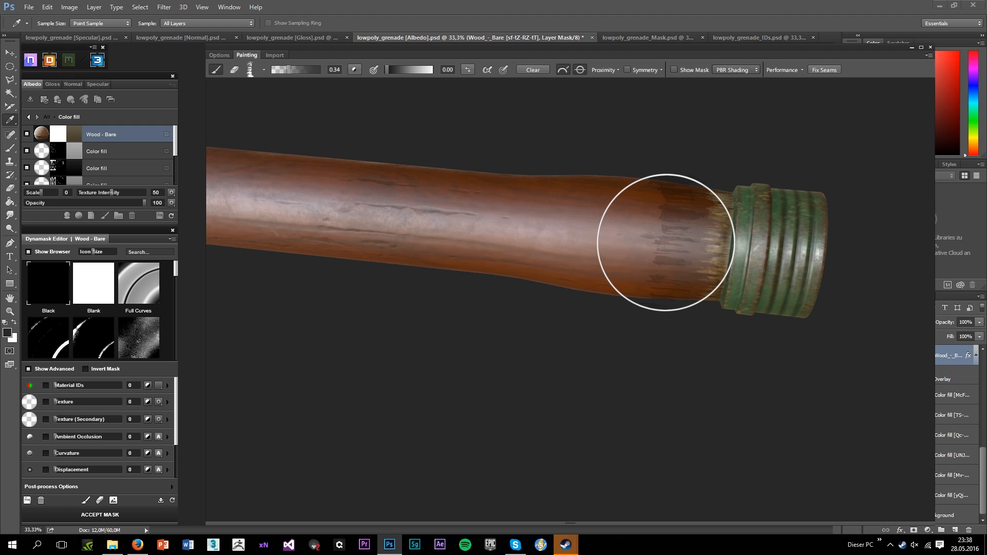
# Set the brush value to 1.00 and paint bare-wood streaks on the handle beside the head's collar
pyautogui.scroll(-3, 663, 244)
pyautogui.moveTo(562, 300)
pyautogui.mouseDown()
pyautogui.moveTo(410, 342)
pyautogui.moveTo(380, 424)
pyautogui.moveTo(481, 326)
pyautogui.moveTo(555, 324)
pyautogui.moveTo(542, 295)
pyautogui.mouseUp()
pyautogui.scroll(3, 340, 204)
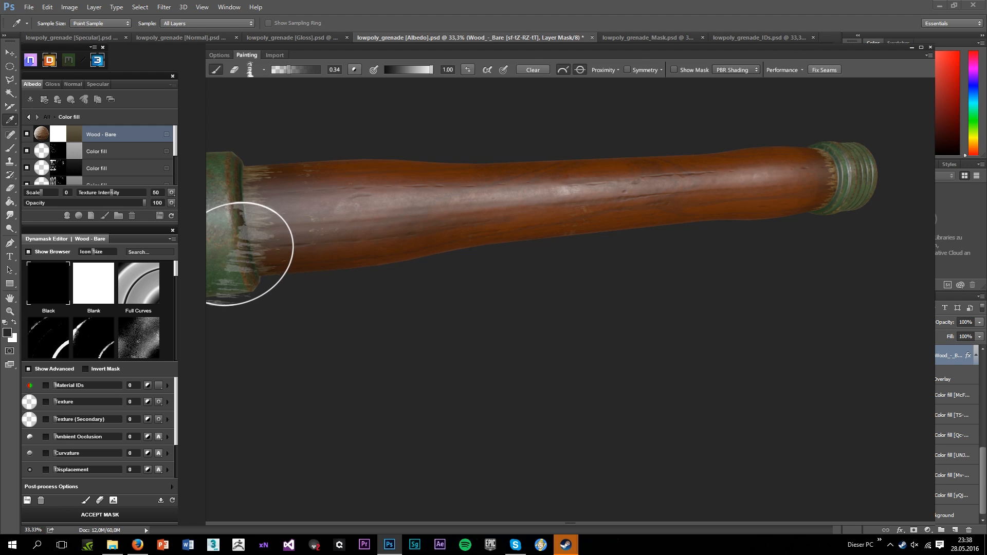
pyautogui.moveTo(235, 274)
pyautogui.mouseDown()
pyautogui.moveTo(264, 248)
pyautogui.moveTo(414, 288)
pyautogui.mouseUp()
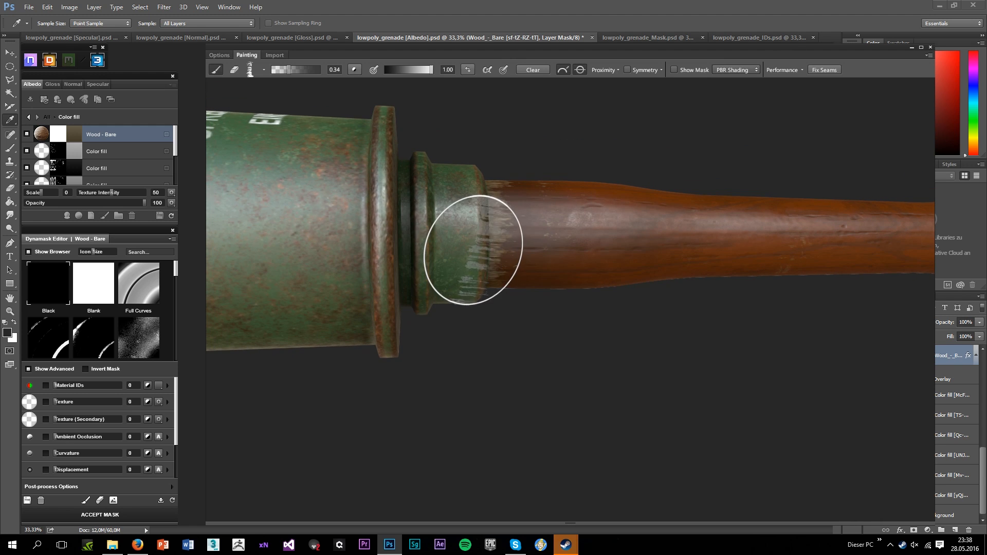
pyautogui.moveTo(487, 257)
pyautogui.mouseDown()
pyautogui.moveTo(470, 259)
pyautogui.moveTo(463, 226)
pyautogui.moveTo(544, 356)
pyautogui.moveTo(485, 456)
pyautogui.moveTo(348, 430)
pyautogui.moveTo(275, 316)
pyautogui.mouseUp()
# Paint short bare-wood streaks around the handle where it meets the threaded end piece
pyautogui.scroll(10, 297, 229)
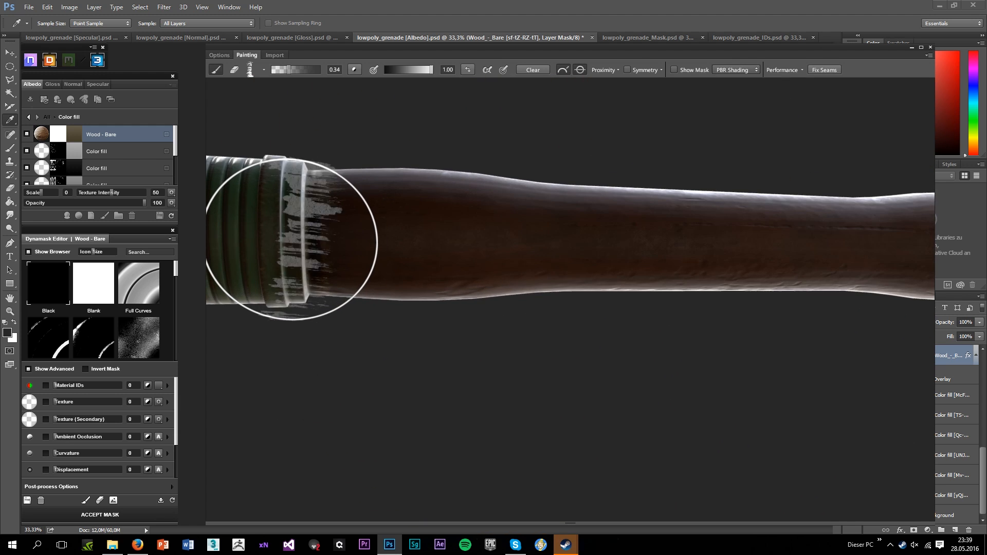
pyautogui.scroll(-6, 292, 242)
pyautogui.moveTo(415, 257); pyautogui.dragTo(573, 284)
pyautogui.scroll(3, 523, 131)
pyautogui.moveTo(738, 199); pyautogui.dragTo(493, 180)
pyautogui.scroll(5, 491, 183)
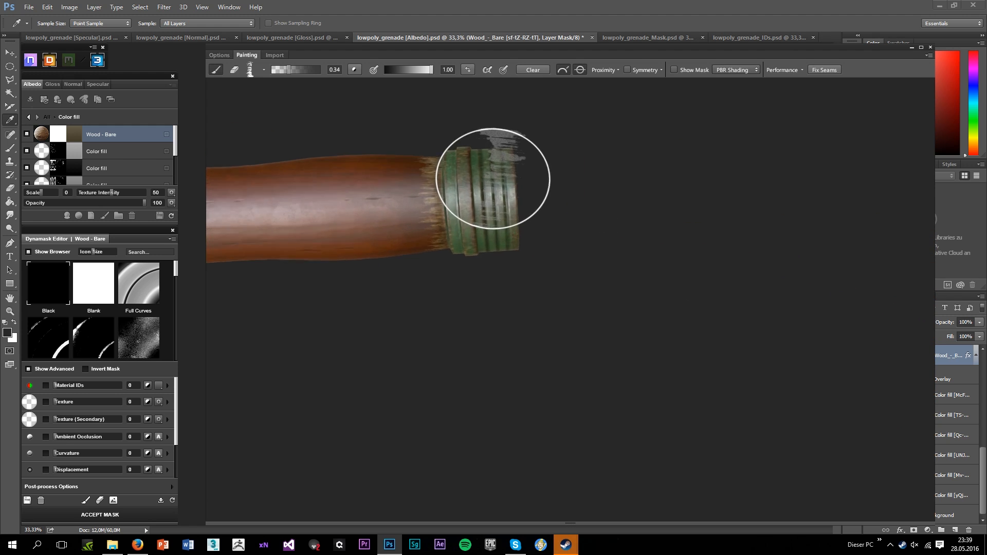
pyautogui.scroll(-8, 447, 218)
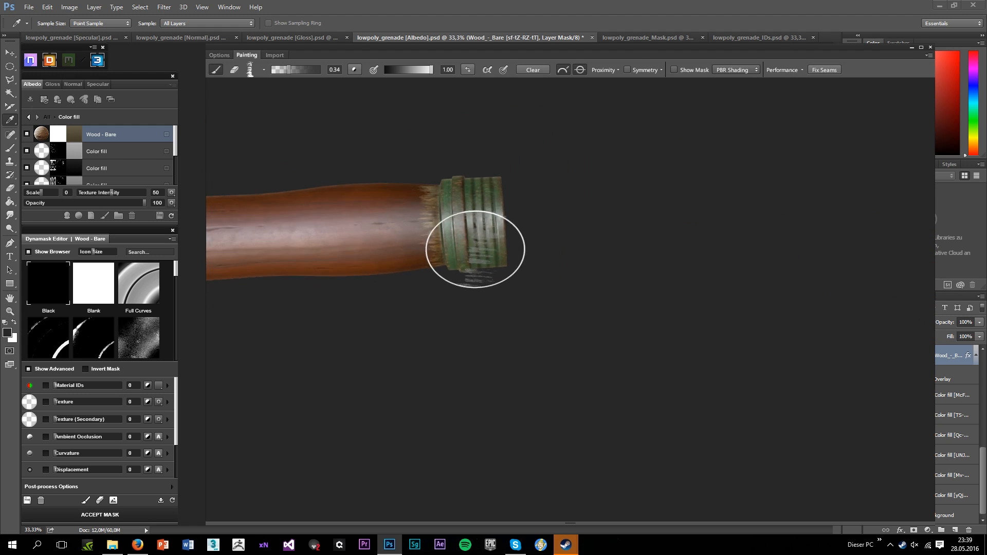
# Add more bare-wood wear where the handle meets the head's collar and review the whole handle
pyautogui.moveTo(586, 300)
pyautogui.mouseDown()
pyautogui.moveTo(574, 292)
pyautogui.moveTo(548, 316)
pyautogui.mouseUp()
pyautogui.scroll(5, 324, 231)
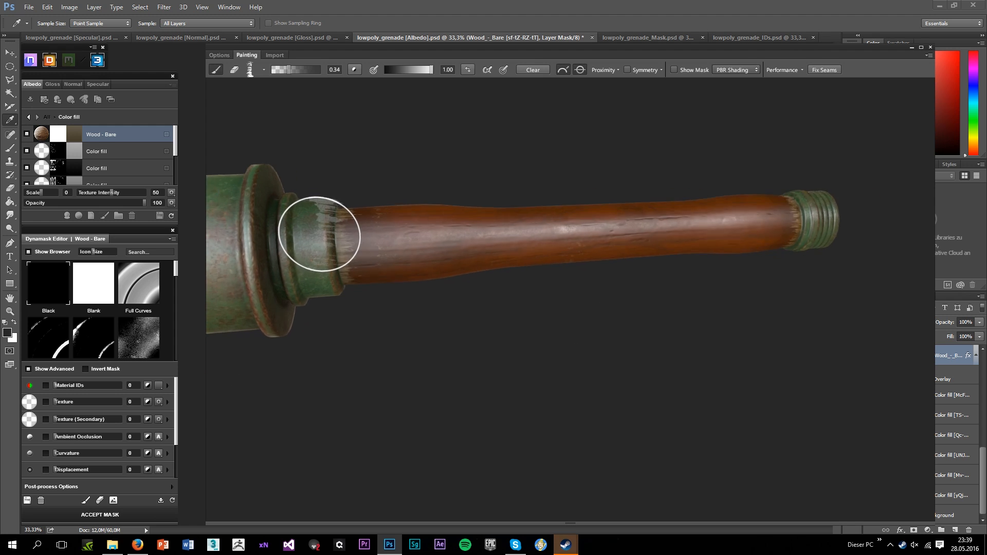
pyautogui.click(321, 236)
pyautogui.scroll(-4, 359, 276)
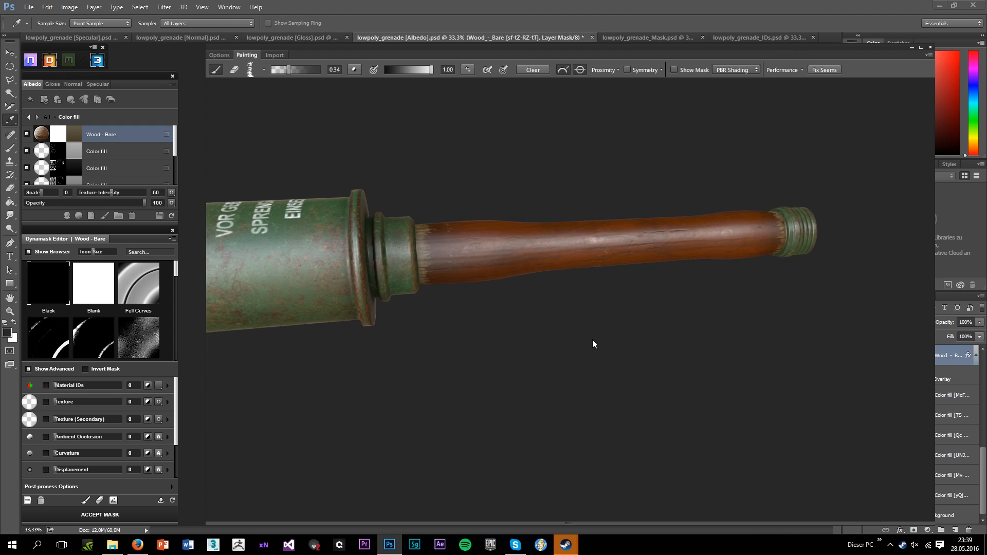
# Inspect the bare-wood wear at both ends of the handle from all sides
pyautogui.moveTo(592, 339)
pyautogui.mouseDown()
pyautogui.moveTo(536, 423)
pyautogui.moveTo(546, 423)
pyautogui.moveTo(289, 337)
pyautogui.moveTo(312, 254)
pyautogui.moveTo(304, 216)
pyautogui.mouseUp()
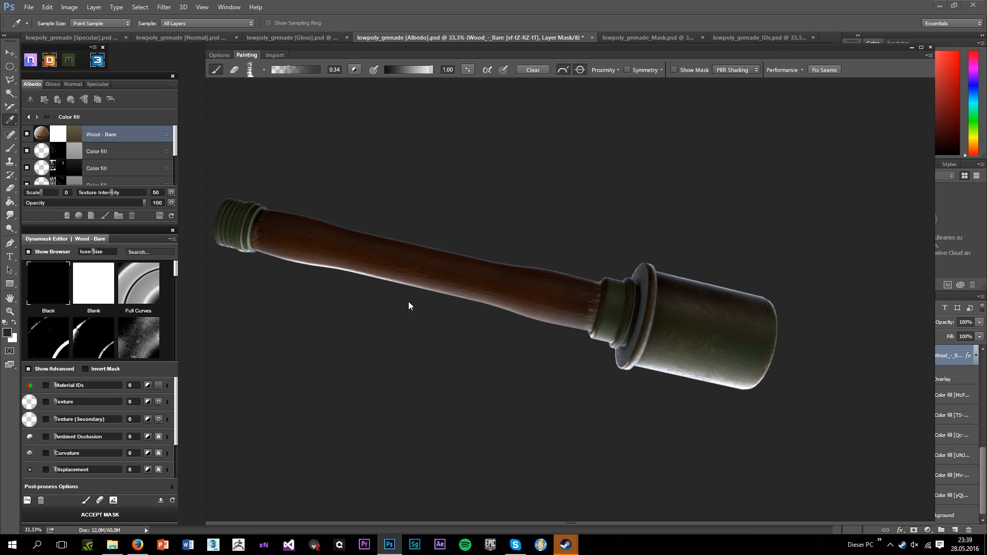
pyautogui.scroll(5, 408, 303)
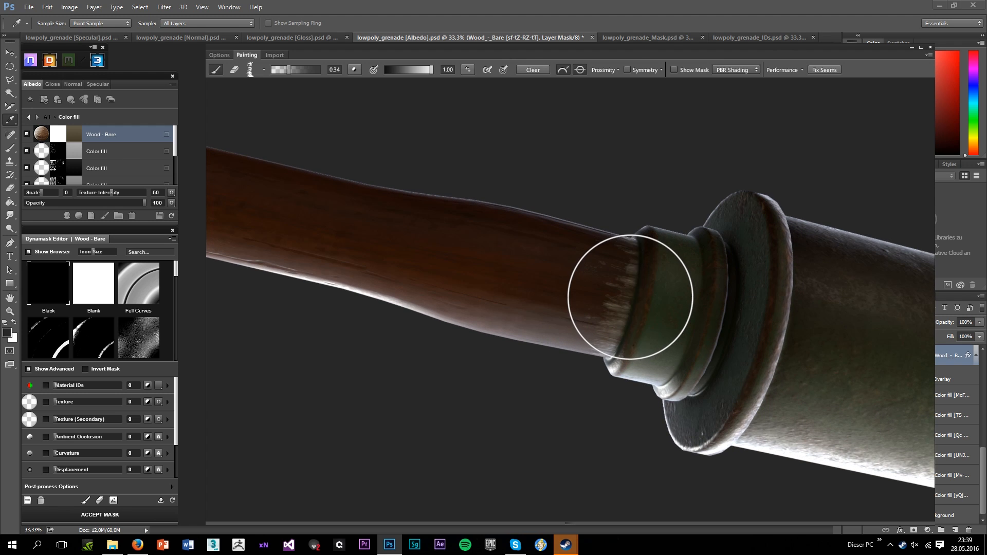
pyautogui.scroll(-2, 480, 319)
pyautogui.moveTo(480, 319); pyautogui.dragTo(907, 408)
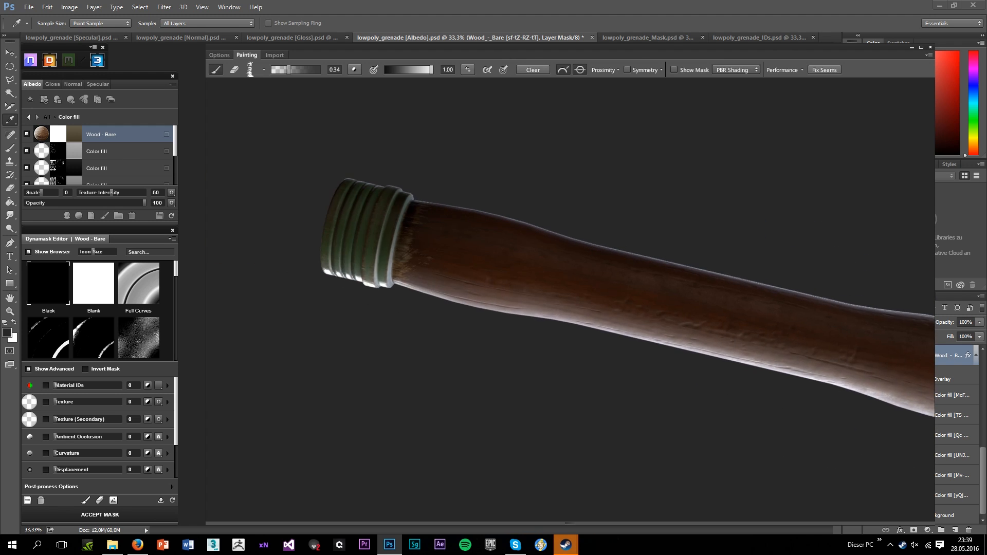
pyautogui.moveTo(384, 231); pyautogui.dragTo(458, 260)
pyautogui.scroll(2, 458, 260)
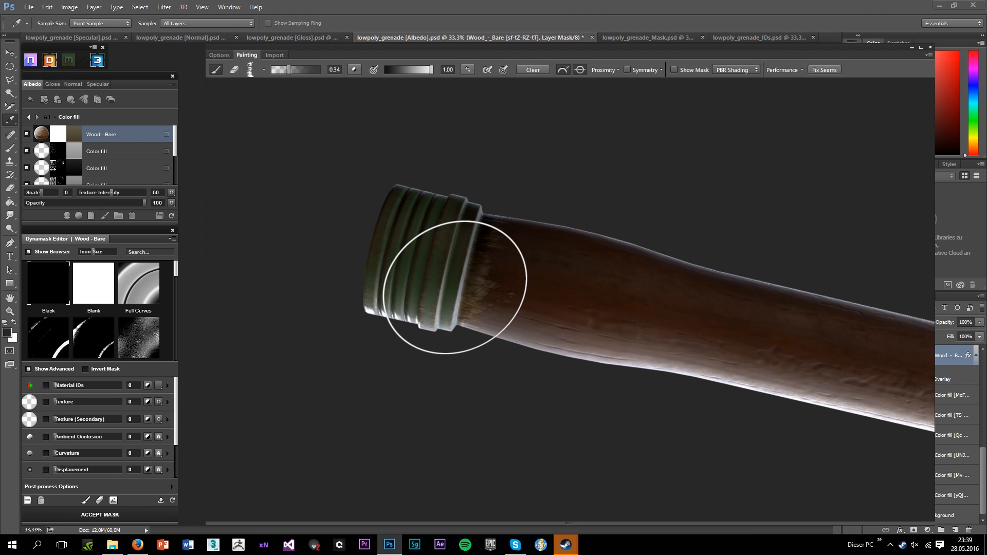
pyautogui.scroll(-3, 455, 287)
pyautogui.moveTo(519, 238); pyautogui.dragTo(626, 377)
pyautogui.scroll(-2, 511, 340)
pyautogui.scroll(4, 403, 301)
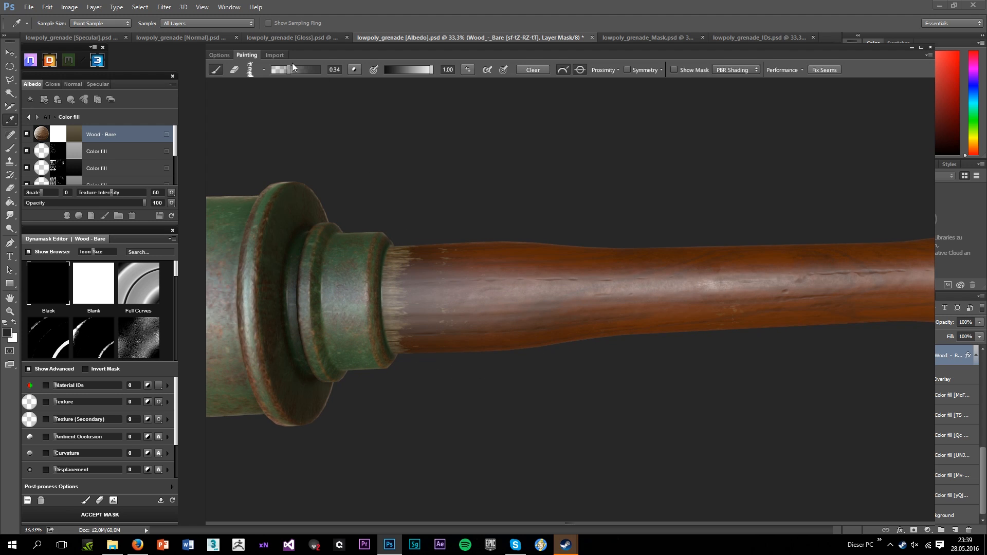
# Switch to a Damage brush, enlarge it to size 1226 and try it on the handle near the head
pyautogui.click(244, 69)
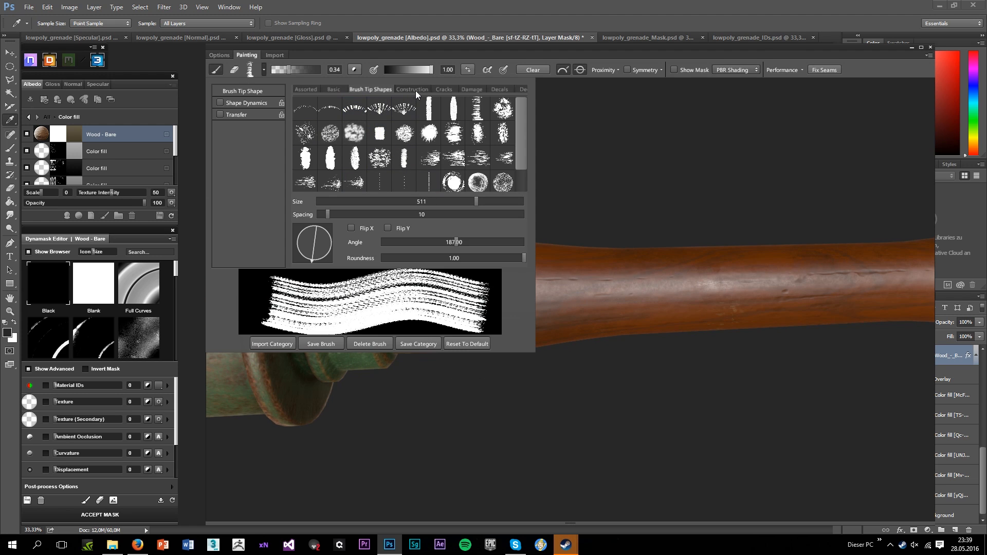
pyautogui.click(469, 90)
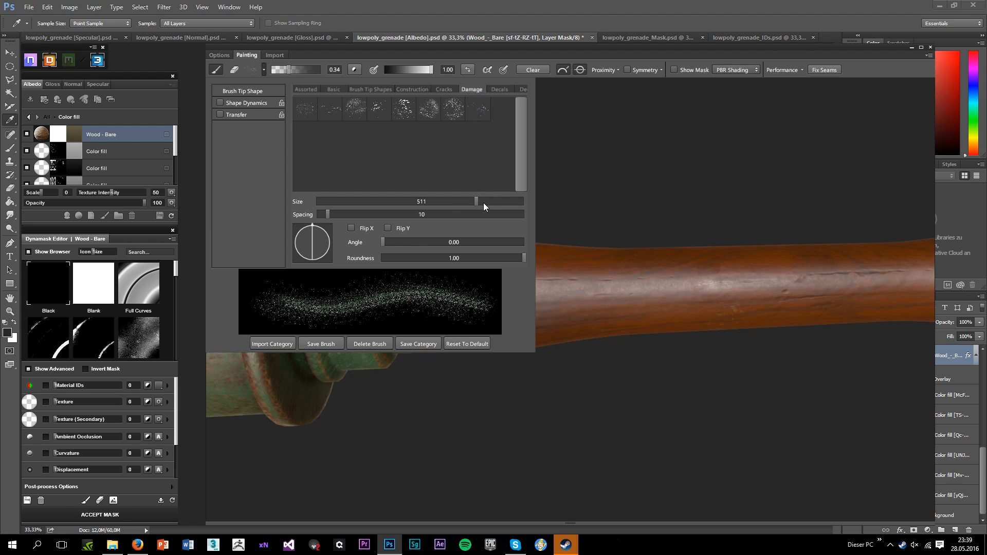
pyautogui.click(618, 290)
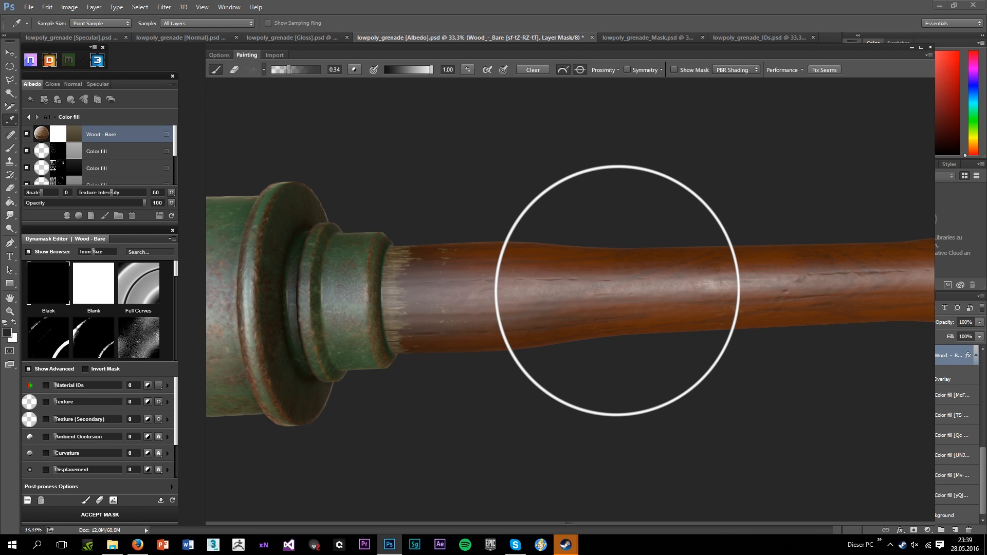
pyautogui.moveTo(570, 302); pyautogui.dragTo(533, 286)
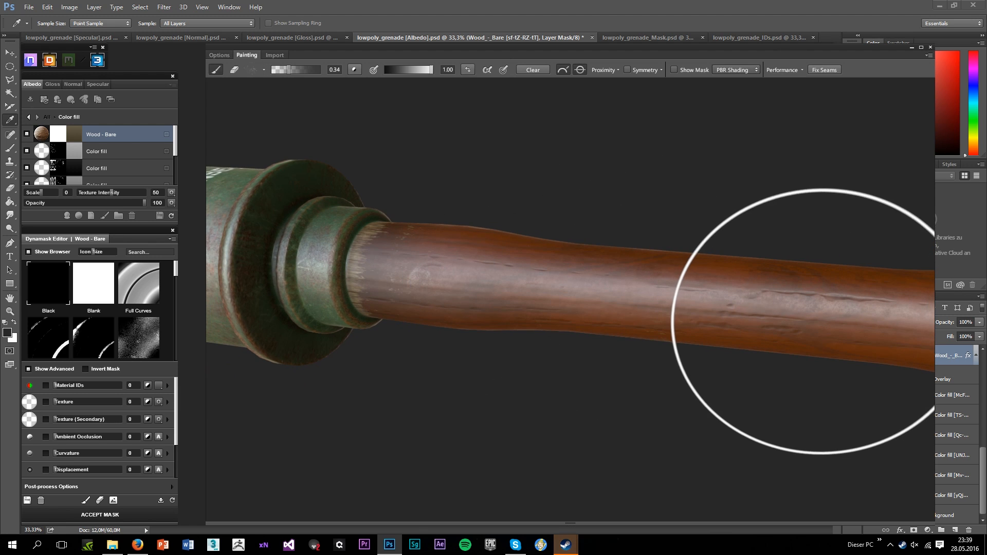
# Pick the third Damage brush and dab faint wear marks around the handle
pyautogui.click(252, 69)
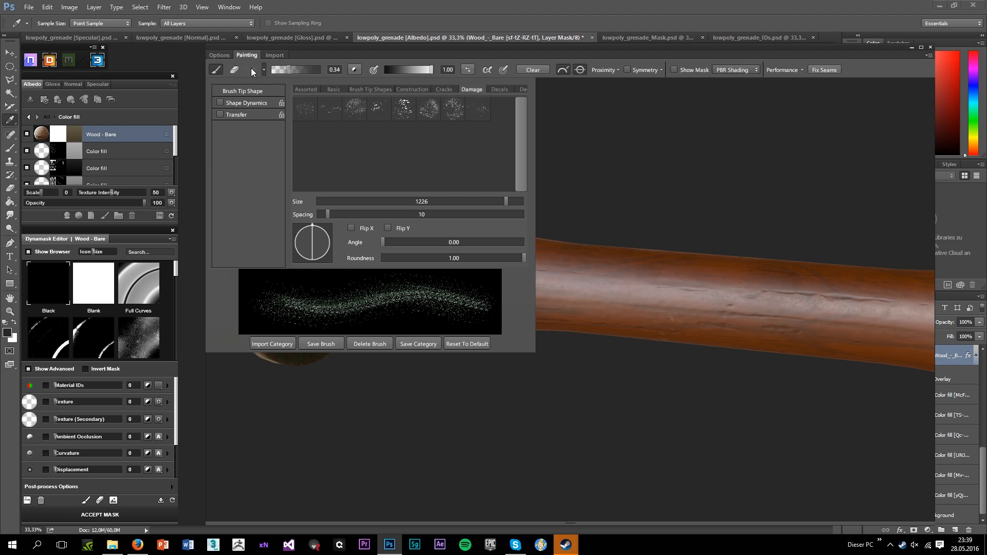
pyautogui.click(361, 111)
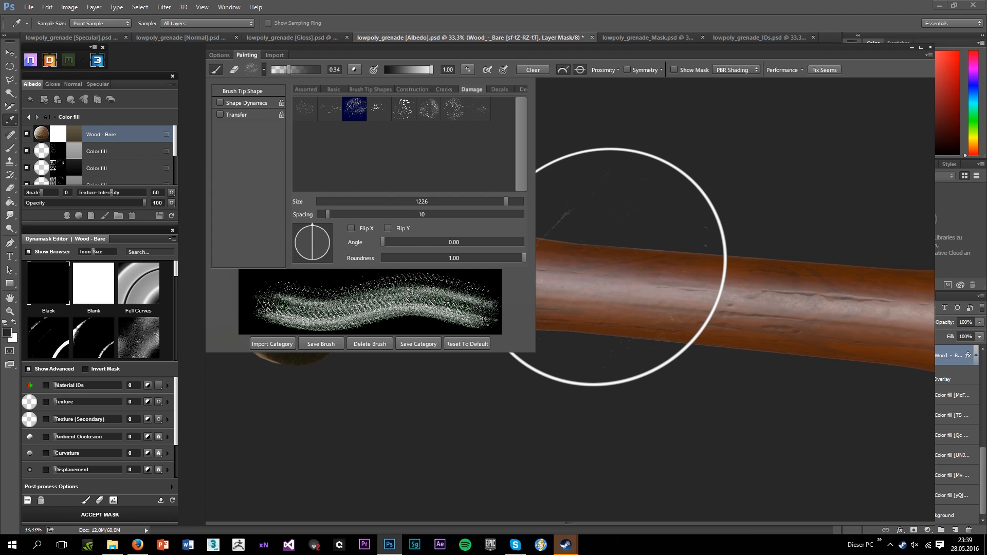
pyautogui.click(604, 305)
pyautogui.moveTo(526, 278); pyautogui.dragTo(546, 392)
pyautogui.moveTo(595, 411)
pyautogui.mouseDown()
pyautogui.moveTo(456, 336)
pyautogui.moveTo(388, 220)
pyautogui.moveTo(366, 248)
pyautogui.moveTo(546, 274)
pyautogui.mouseUp()
pyautogui.scroll(3, 498, 303)
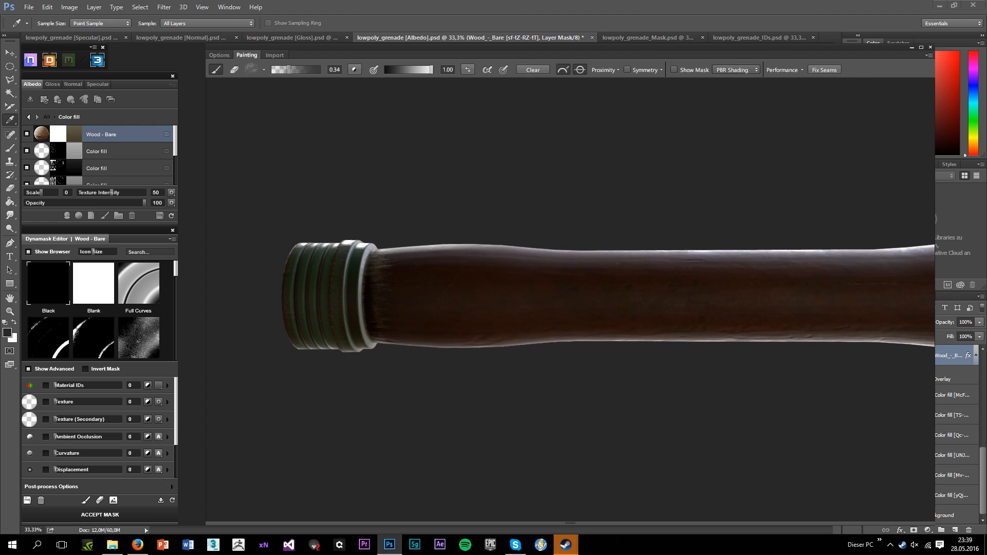
pyautogui.moveTo(554, 320)
pyautogui.mouseDown()
pyautogui.moveTo(793, 395)
pyautogui.moveTo(815, 342)
pyautogui.moveTo(613, 283)
pyautogui.moveTo(693, 286)
pyautogui.mouseUp()
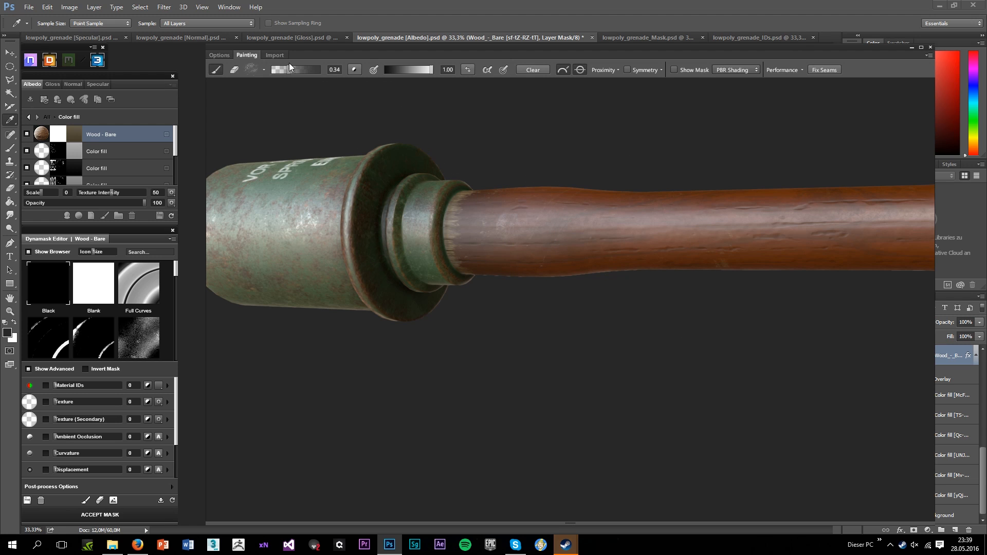
# Pick the scratch-like sixth Damage brush and stamp faint scratches along the handle
pyautogui.click(264, 69)
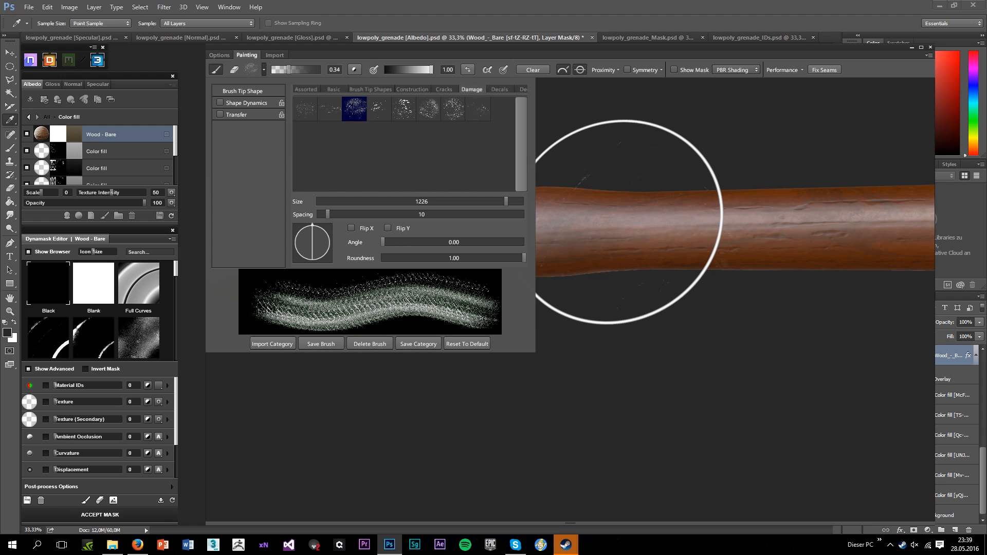
pyautogui.click(431, 111)
pyautogui.click(648, 231)
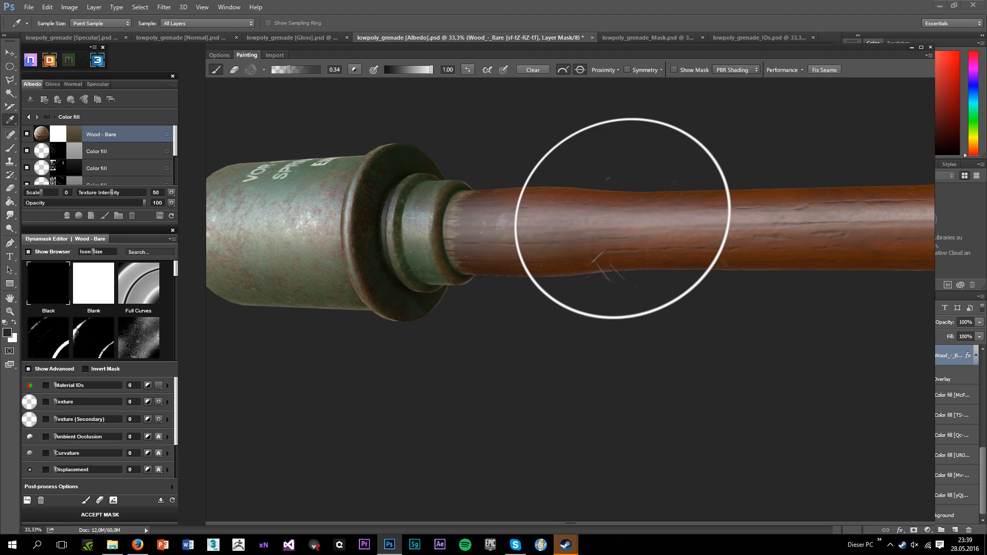
pyautogui.moveTo(761, 298); pyautogui.dragTo(586, 308)
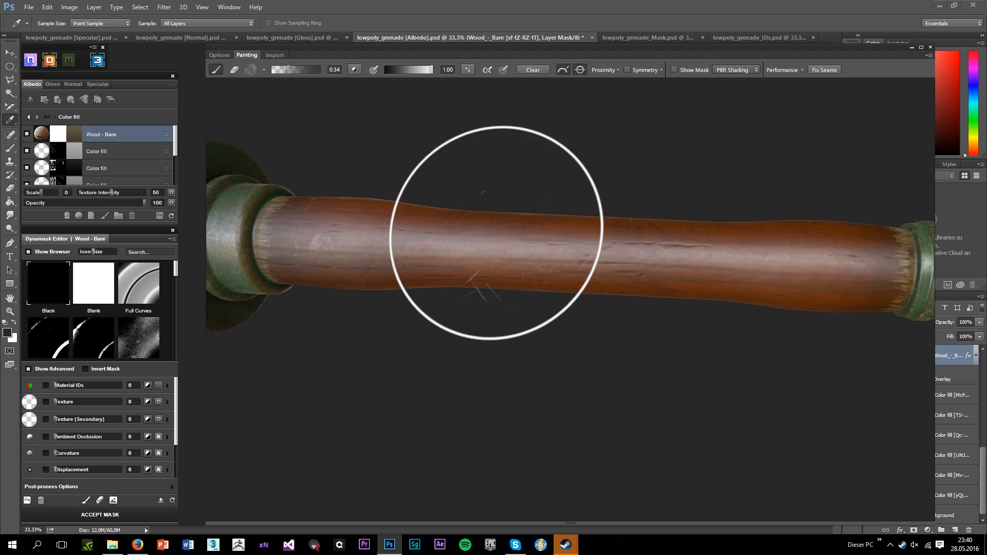
# Raise the brush opacity to 0.77 and stamp stronger scratches around the handle
pyautogui.moveTo(463, 231)
pyautogui.mouseDown()
pyautogui.moveTo(453, 378)
pyautogui.moveTo(378, 408)
pyautogui.moveTo(351, 343)
pyautogui.moveTo(335, 334)
pyautogui.moveTo(389, 172)
pyautogui.moveTo(309, 70)
pyautogui.mouseUp()
pyautogui.click(301, 70)
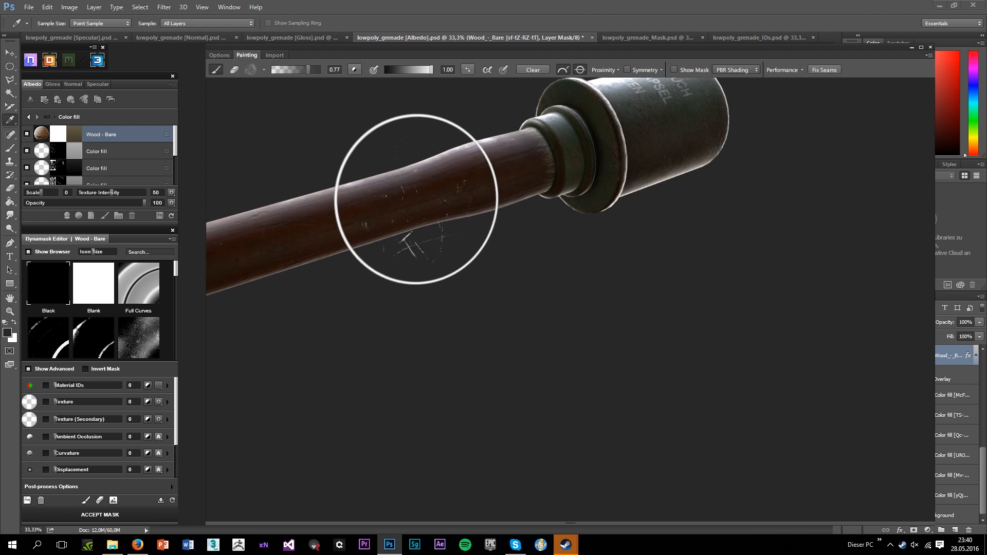
pyautogui.moveTo(411, 206)
pyautogui.mouseDown()
pyautogui.moveTo(307, 249)
pyautogui.moveTo(277, 227)
pyautogui.moveTo(452, 289)
pyautogui.moveTo(403, 309)
pyautogui.moveTo(558, 353)
pyautogui.moveTo(502, 340)
pyautogui.moveTo(569, 331)
pyautogui.moveTo(753, 432)
pyautogui.moveTo(739, 383)
pyautogui.moveTo(631, 387)
pyautogui.moveTo(705, 440)
pyautogui.mouseUp()
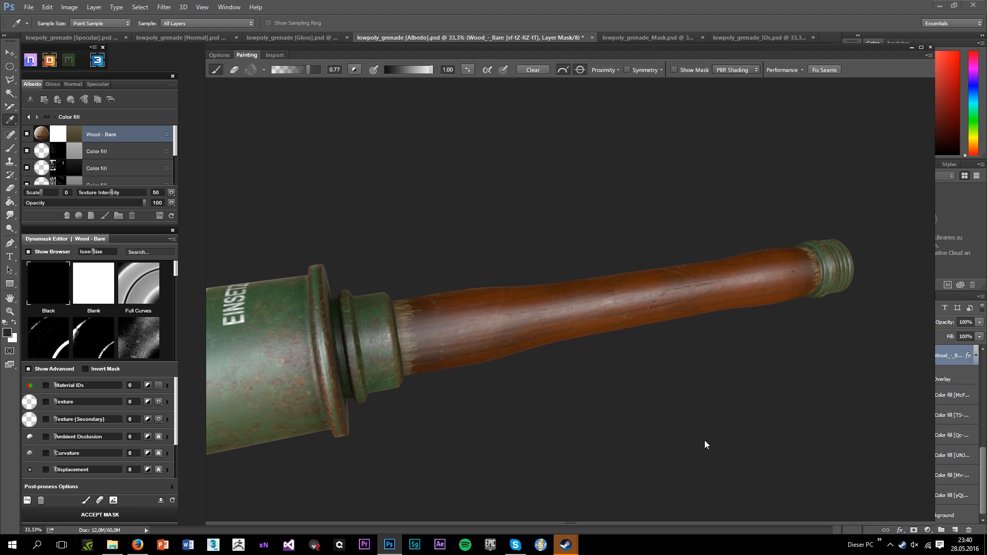
pyautogui.moveTo(522, 335); pyautogui.dragTo(720, 353)
pyautogui.moveTo(568, 389)
pyautogui.mouseDown()
pyautogui.moveTo(509, 410)
pyautogui.moveTo(468, 368)
pyautogui.moveTo(602, 379)
pyautogui.moveTo(503, 284)
pyautogui.moveTo(579, 344)
pyautogui.moveTo(483, 304)
pyautogui.mouseUp()
pyautogui.moveTo(679, 232)
pyautogui.mouseDown()
pyautogui.moveTo(660, 353)
pyautogui.moveTo(562, 264)
pyautogui.moveTo(610, 375)
pyautogui.moveTo(478, 351)
pyautogui.moveTo(672, 413)
pyautogui.moveTo(821, 379)
pyautogui.mouseUp()
pyautogui.moveTo(527, 415); pyautogui.dragTo(507, 334)
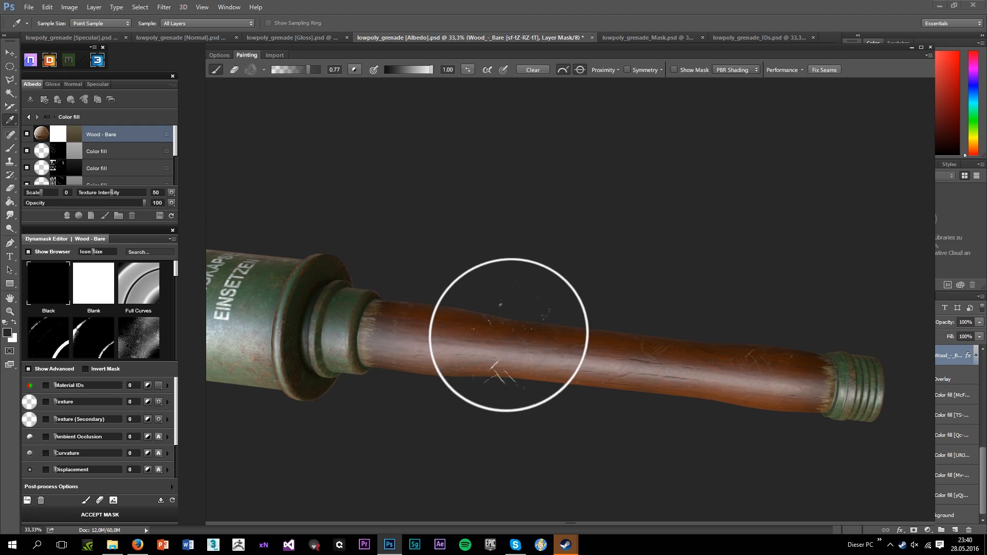
# Stamp more fine scratches on the remaining sides of the handle, from the head's collar to the threaded end
pyautogui.moveTo(579, 355)
pyautogui.mouseDown()
pyautogui.moveTo(481, 360)
pyautogui.moveTo(446, 307)
pyautogui.mouseUp()
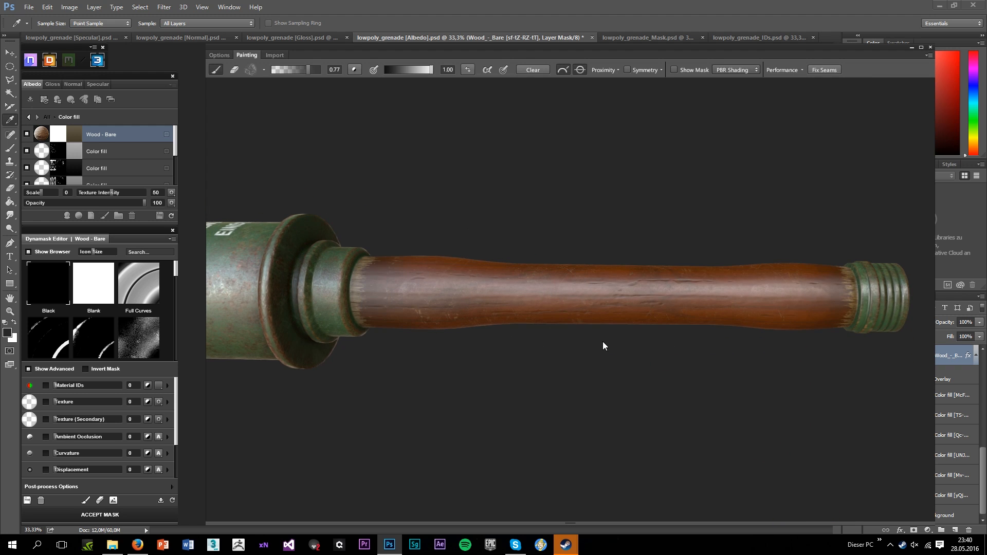
pyautogui.scroll(3, 602, 342)
pyautogui.moveTo(602, 341); pyautogui.dragTo(629, 322)
pyautogui.scroll(-3, 508, 221)
pyautogui.moveTo(508, 221); pyautogui.dragTo(506, 196)
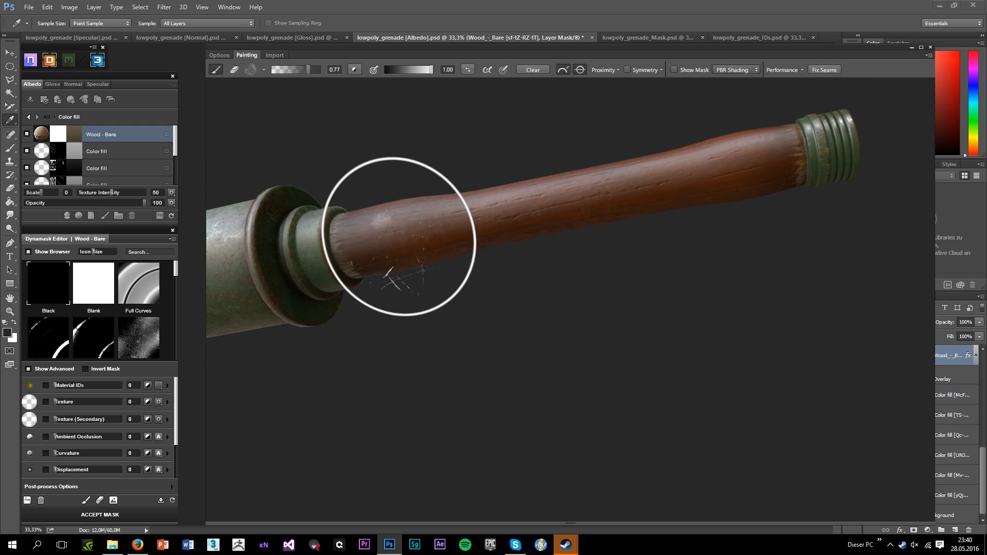
pyautogui.moveTo(399, 237)
pyautogui.mouseDown()
pyautogui.moveTo(519, 218)
pyautogui.moveTo(519, 144)
pyautogui.mouseUp()
pyautogui.moveTo(608, 129); pyautogui.dragTo(604, 340)
pyautogui.moveTo(689, 322)
pyautogui.mouseDown()
pyautogui.moveTo(671, 329)
pyautogui.moveTo(563, 461)
pyautogui.moveTo(418, 309)
pyautogui.moveTo(397, 353)
pyautogui.moveTo(463, 385)
pyautogui.moveTo(317, 358)
pyautogui.moveTo(498, 386)
pyautogui.mouseUp()
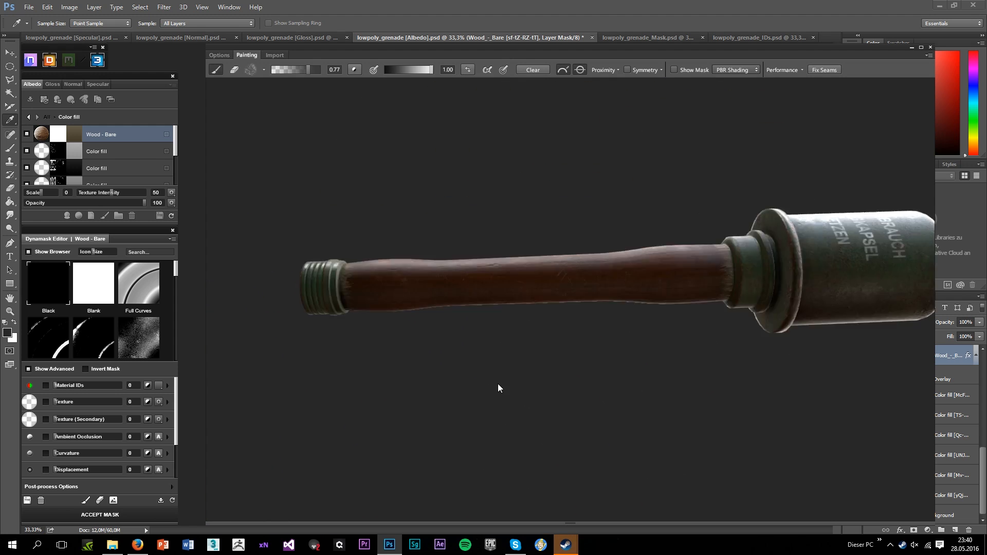
# Turn on the preview's Headlight and check the handle's scratches under it
pyautogui.scroll(5, 467, 353)
pyautogui.click(219, 55)
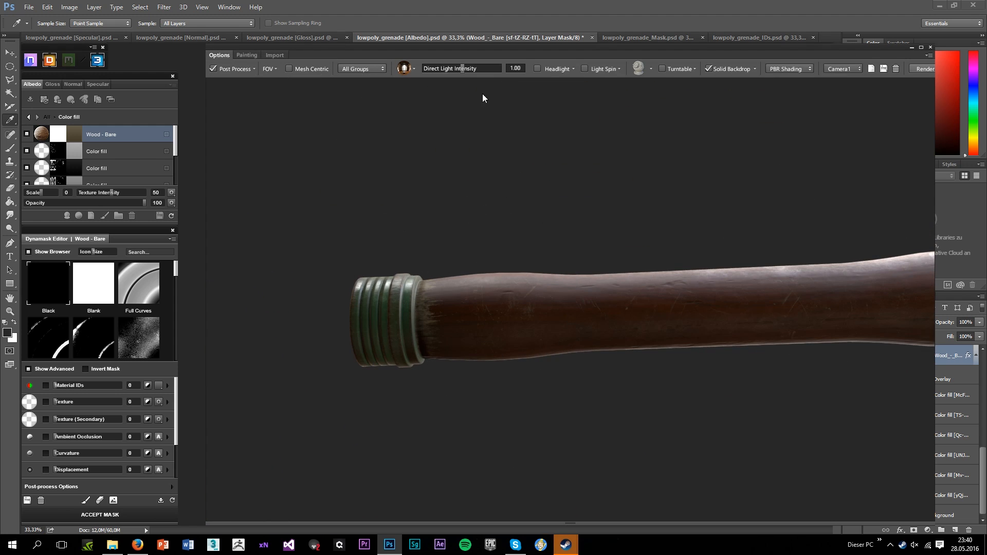
pyautogui.scroll(-2, 661, 372)
pyautogui.moveTo(662, 373)
pyautogui.mouseDown()
pyautogui.moveTo(864, 348)
pyautogui.moveTo(708, 274)
pyautogui.moveTo(646, 264)
pyautogui.moveTo(698, 334)
pyautogui.moveTo(703, 313)
pyautogui.moveTo(535, 286)
pyautogui.mouseUp()
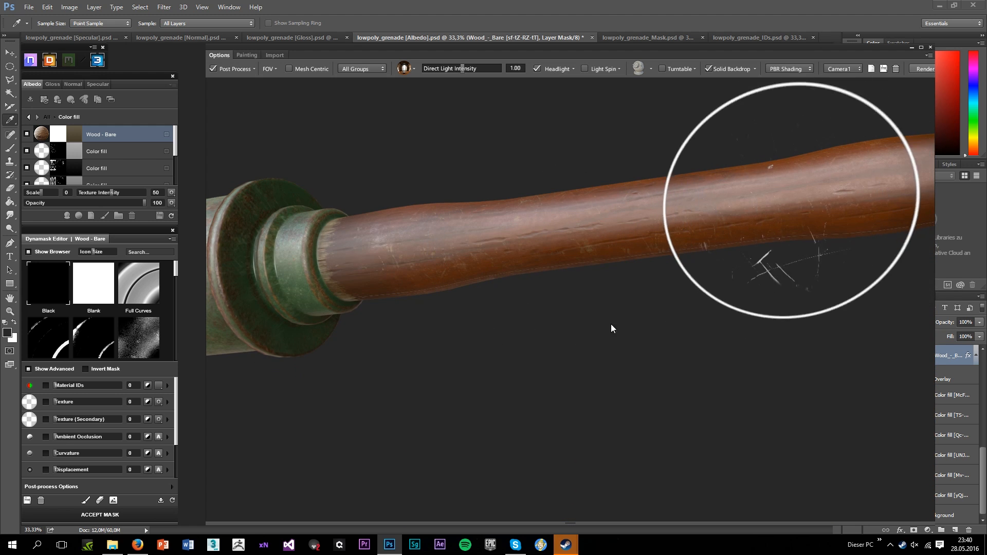
# Scatter additional scratches over the handle's sparse areas with the headlight on
pyautogui.scroll(-2, 552, 375)
pyautogui.moveTo(552, 379)
pyautogui.mouseDown()
pyautogui.moveTo(491, 480)
pyautogui.moveTo(452, 287)
pyautogui.moveTo(498, 432)
pyautogui.moveTo(361, 277)
pyautogui.moveTo(423, 286)
pyautogui.mouseUp()
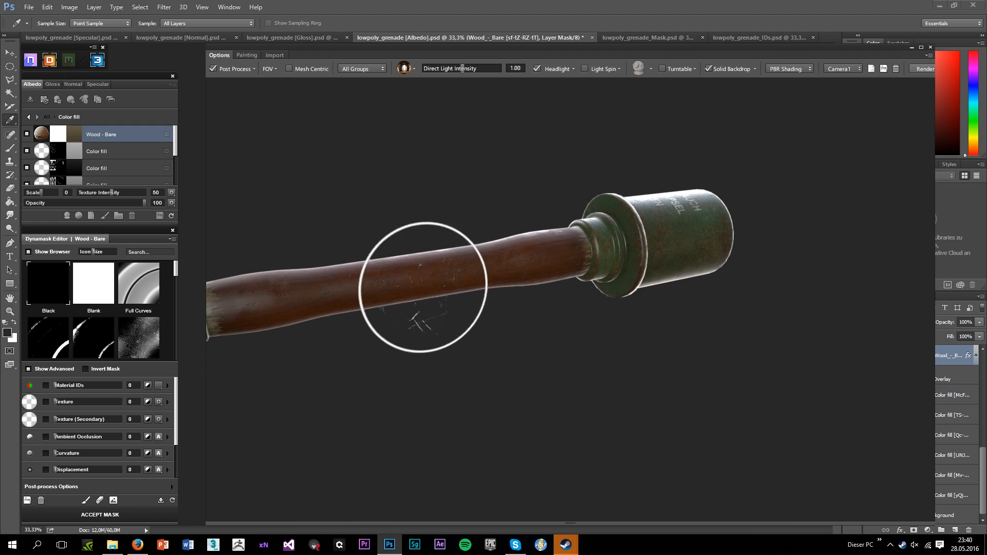
pyautogui.moveTo(369, 321); pyautogui.dragTo(485, 308)
pyautogui.scroll(2, 461, 314)
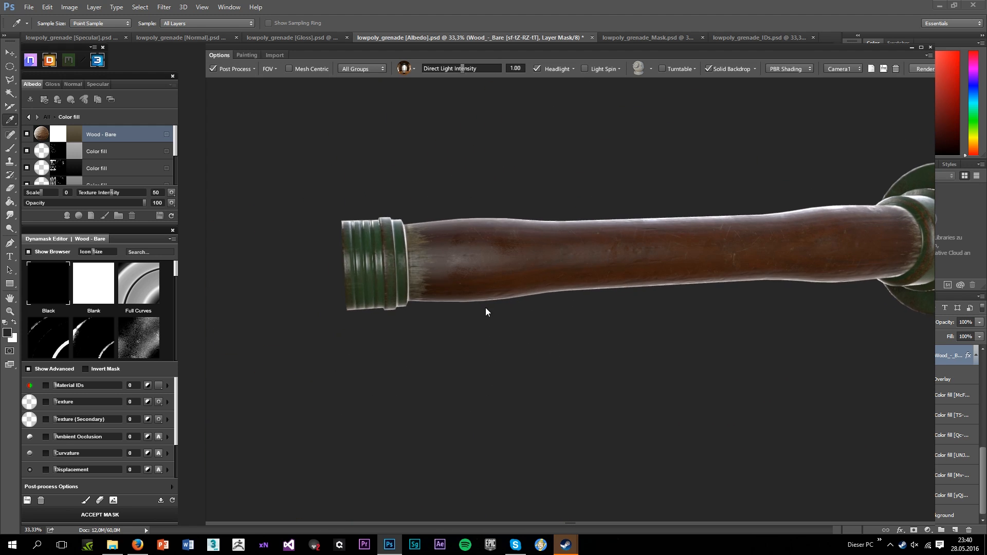
pyautogui.scroll(-2, 593, 257)
pyautogui.moveTo(594, 257)
pyautogui.mouseDown()
pyautogui.moveTo(774, 361)
pyautogui.moveTo(805, 309)
pyautogui.moveTo(768, 343)
pyautogui.moveTo(620, 372)
pyautogui.moveTo(650, 327)
pyautogui.mouseUp()
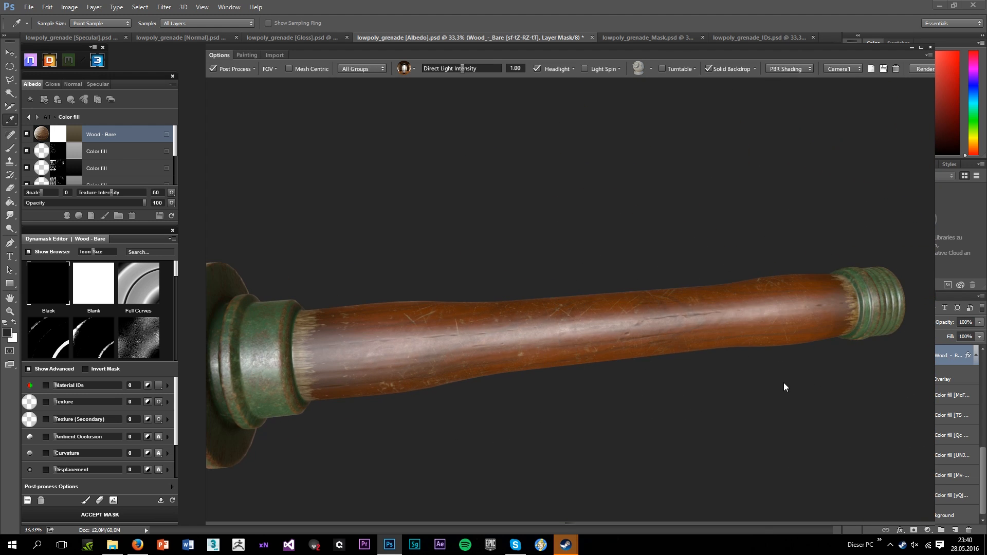
pyautogui.moveTo(784, 383); pyautogui.dragTo(723, 301)
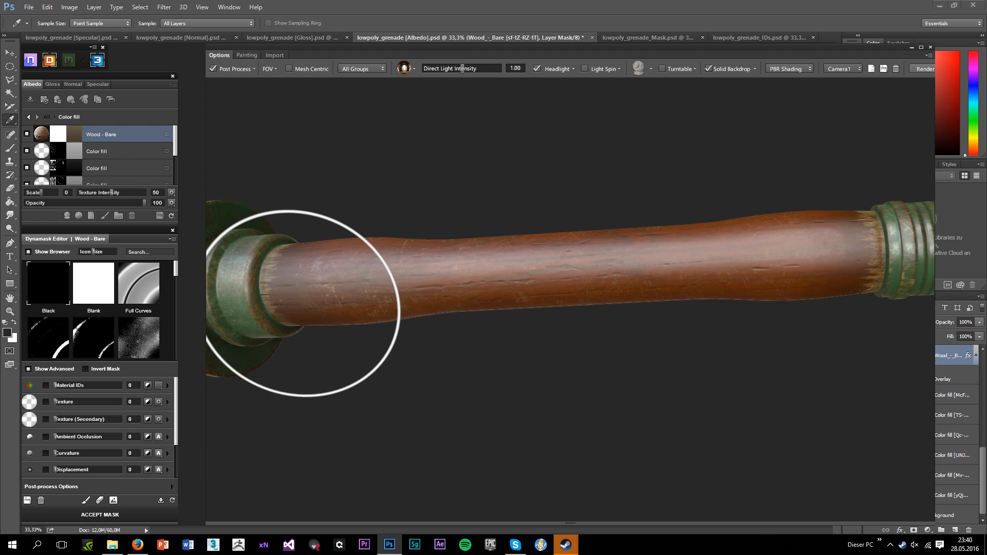
# Examine the scratched handle and the whole grenade from several angles under the headlight
pyautogui.scroll(-2, 497, 357)
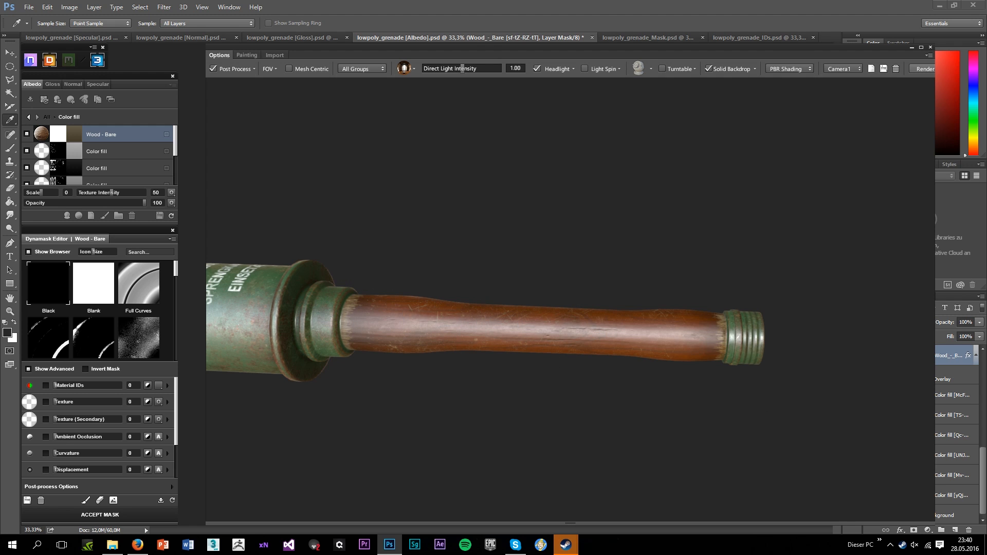
pyautogui.moveTo(687, 379)
pyautogui.mouseDown()
pyautogui.moveTo(483, 441)
pyautogui.moveTo(339, 376)
pyautogui.moveTo(421, 298)
pyautogui.moveTo(375, 287)
pyautogui.mouseUp()
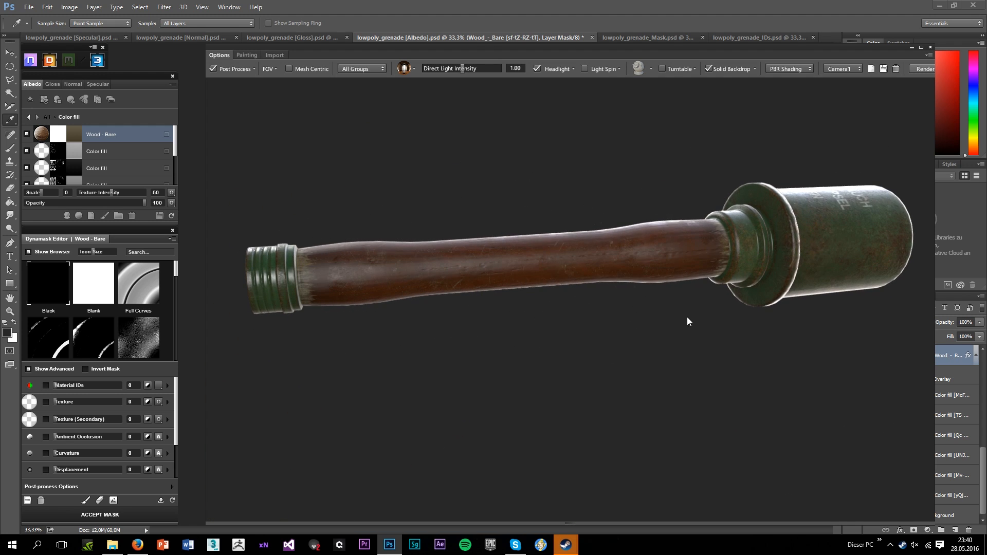
pyautogui.moveTo(687, 317); pyautogui.dragTo(643, 311)
pyautogui.moveTo(683, 279)
pyautogui.mouseDown()
pyautogui.moveTo(536, 403)
pyautogui.moveTo(639, 322)
pyautogui.mouseUp()
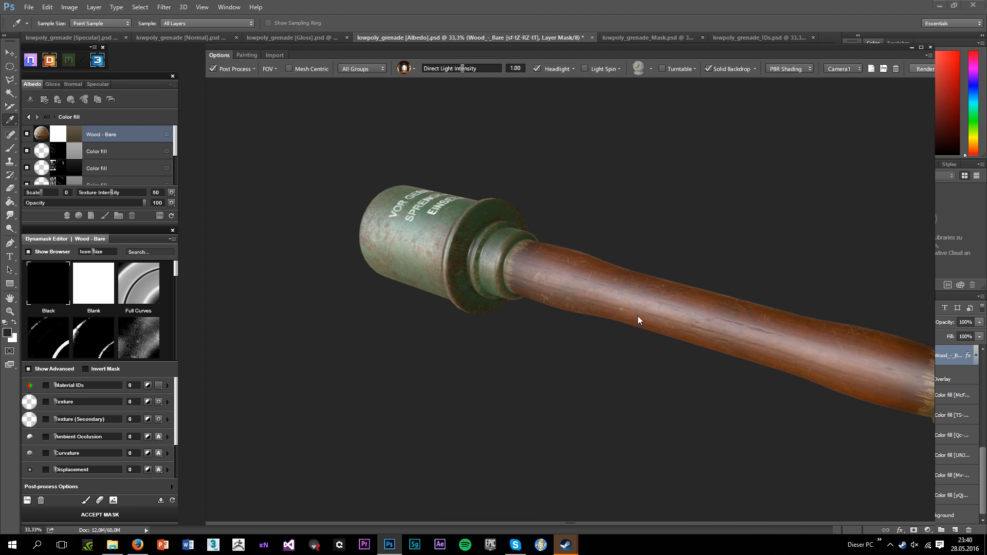
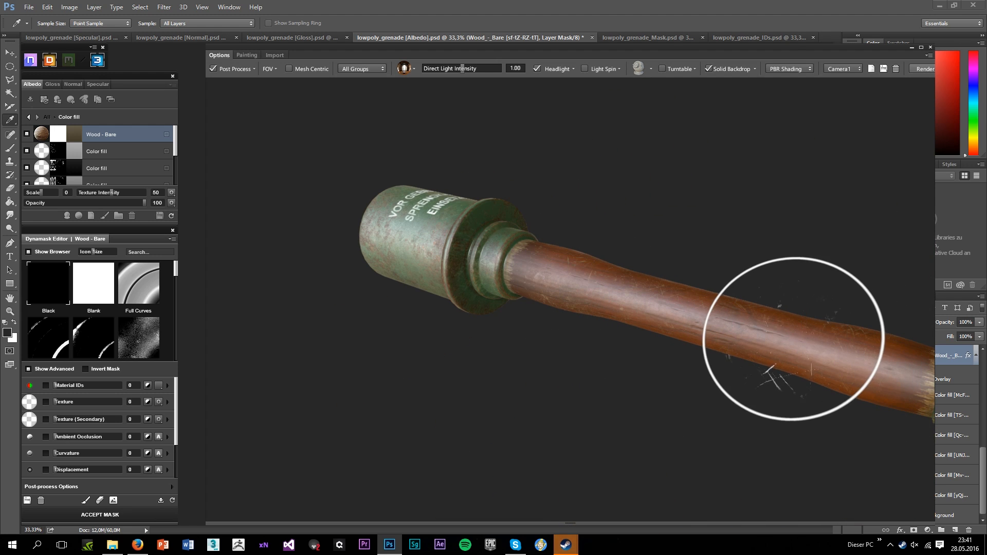
pyautogui.moveTo(826, 375); pyautogui.dragTo(637, 348)
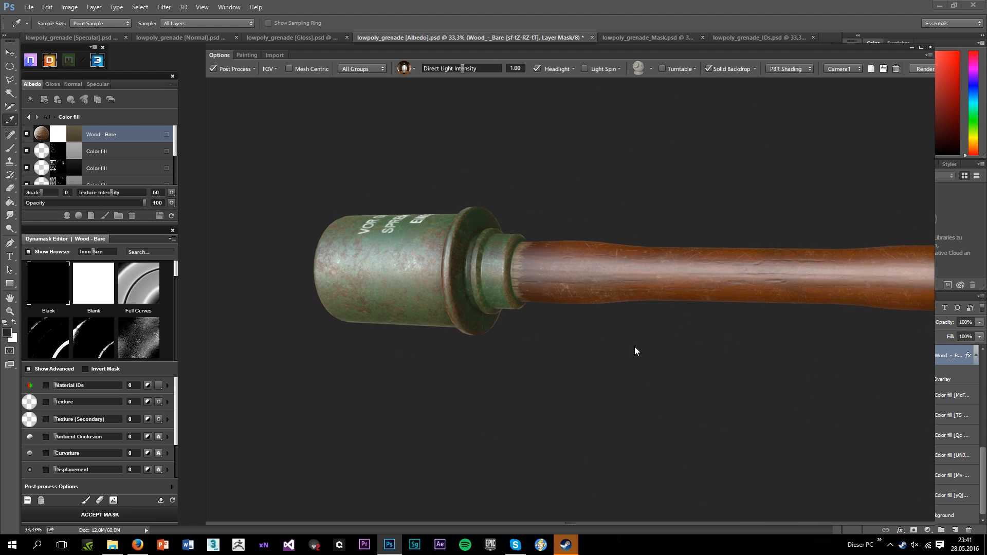
pyautogui.moveTo(749, 319); pyautogui.dragTo(603, 388)
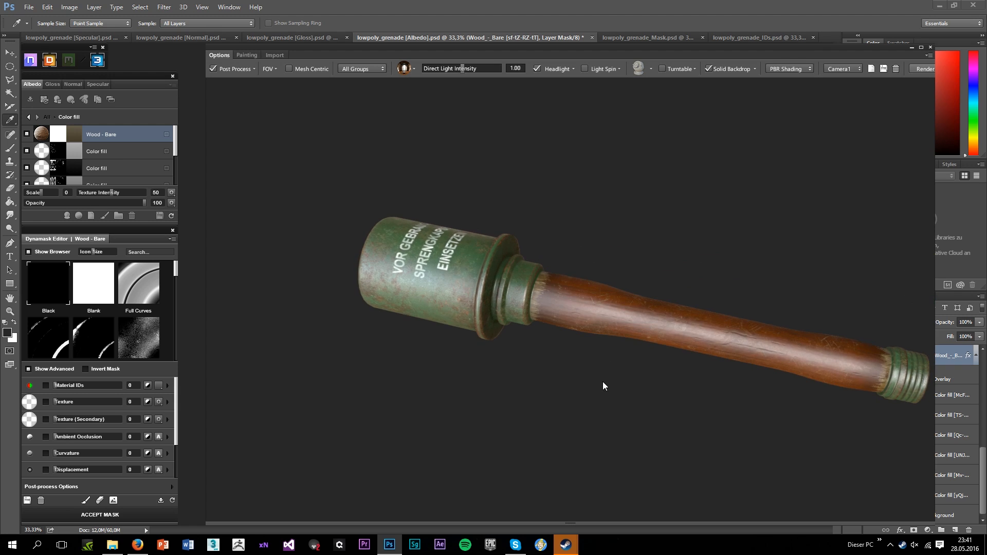
# Choose a speckled brush from the Grunge category and set its opacity to 0.20
pyautogui.click(243, 55)
pyautogui.click(251, 70)
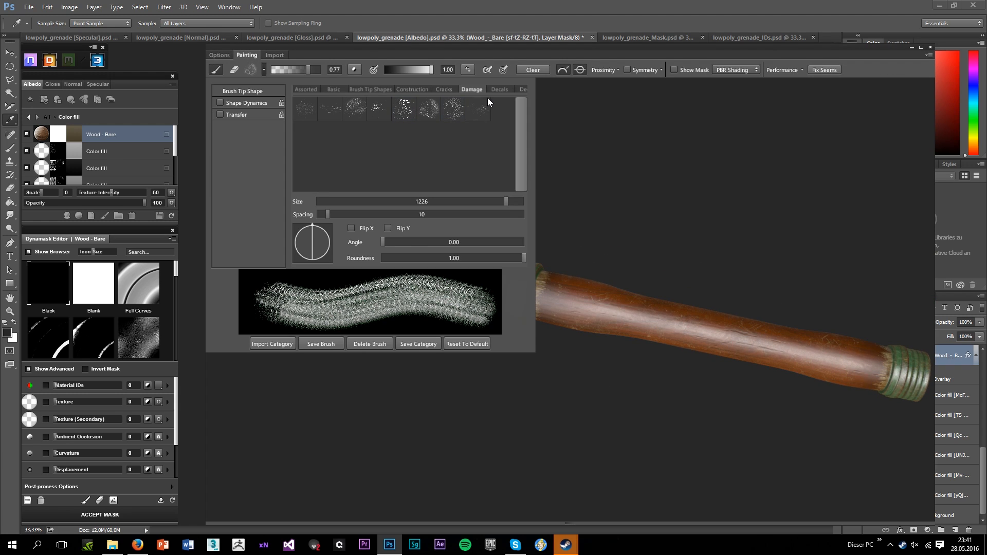
pyautogui.scroll(-3, 481, 90)
pyautogui.scroll(-4, 482, 89)
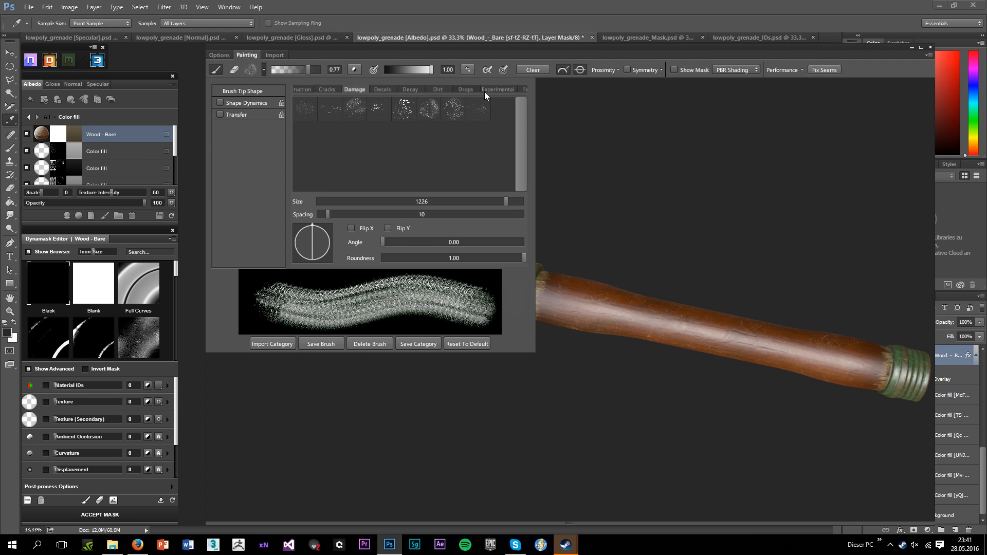
pyautogui.click(477, 91)
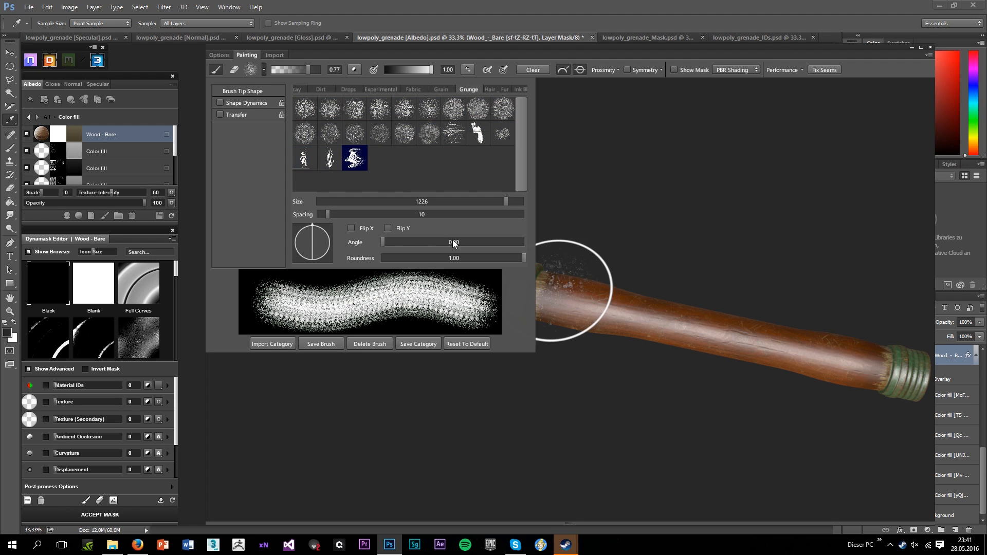
pyautogui.click(285, 68)
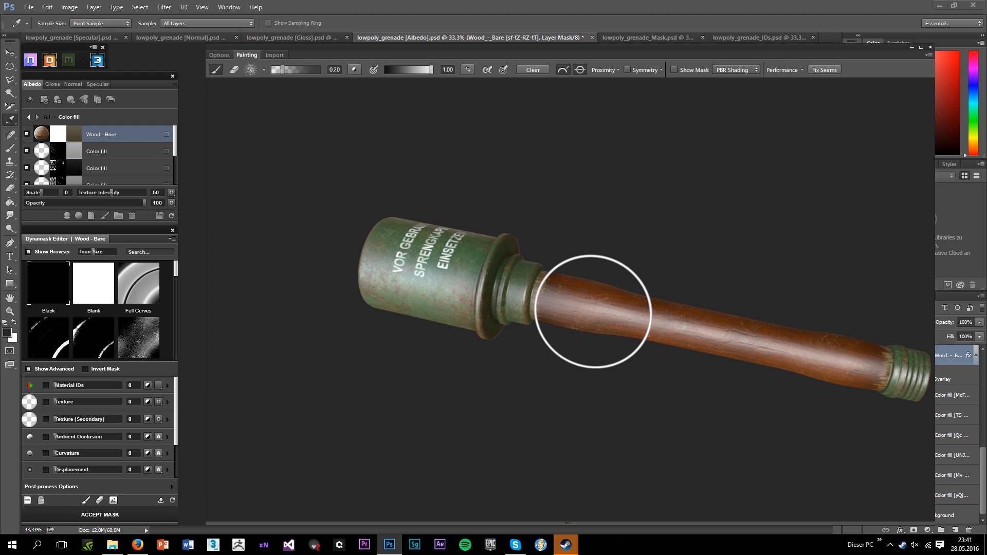
# Invert the brush value to 0.00 and softly break up the scratches along the handle's lettering side
pyautogui.scroll(5, 562, 293)
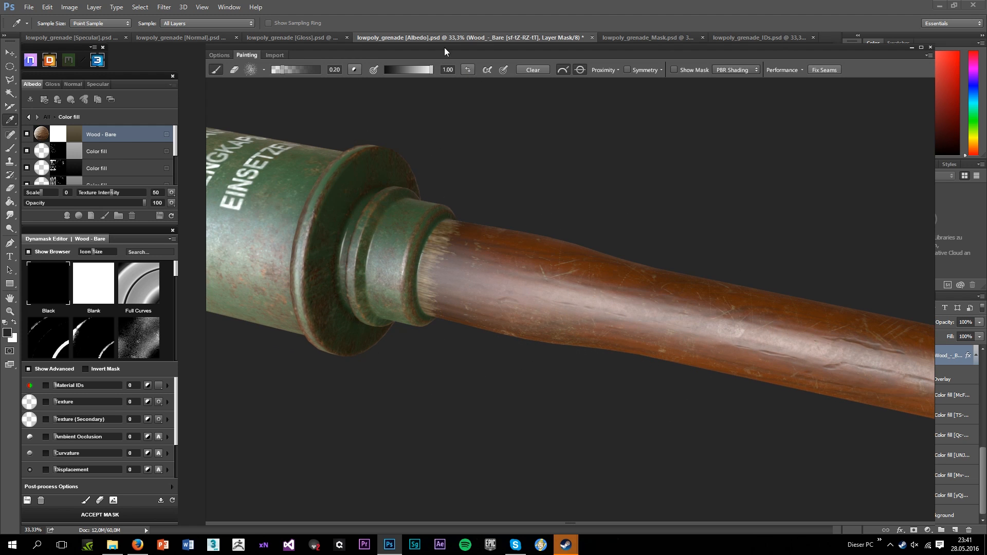
pyautogui.click(468, 70)
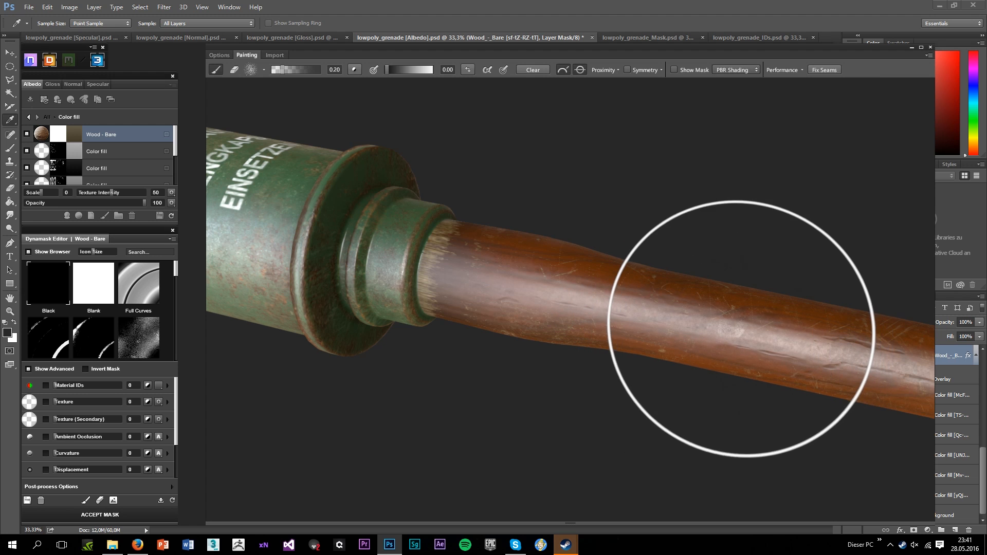
pyautogui.moveTo(740, 329); pyautogui.dragTo(759, 317)
pyautogui.scroll(-2, 679, 295)
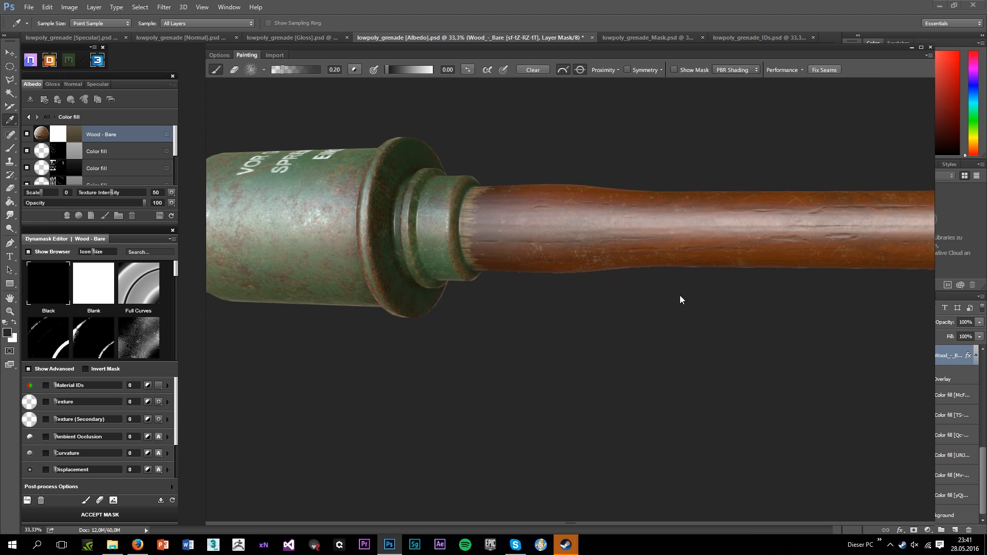
pyautogui.moveTo(680, 295); pyautogui.dragTo(372, 373)
pyautogui.scroll(-2, 634, 324)
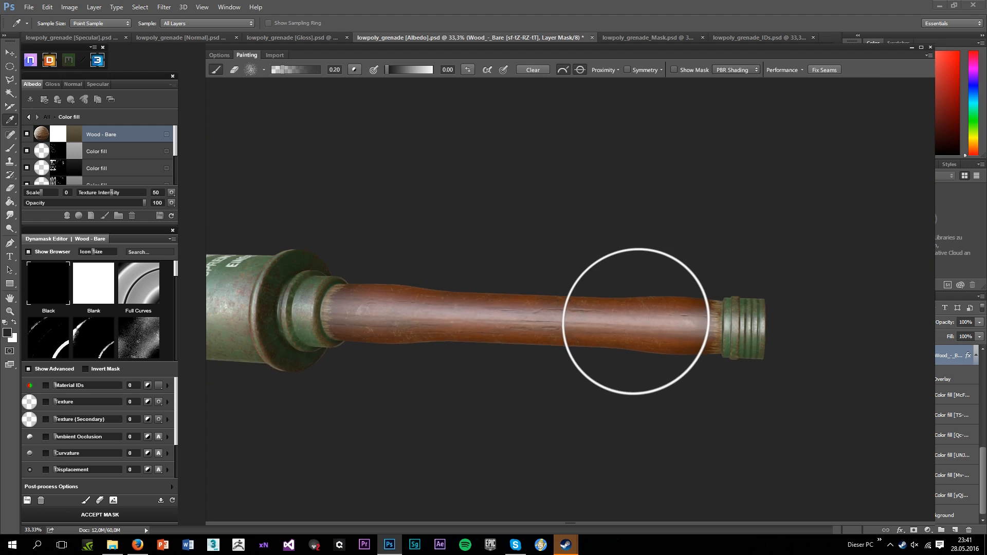
pyautogui.moveTo(634, 322)
pyautogui.mouseDown()
pyautogui.moveTo(491, 391)
pyautogui.moveTo(411, 469)
pyautogui.mouseUp()
pyautogui.scroll(2, 475, 353)
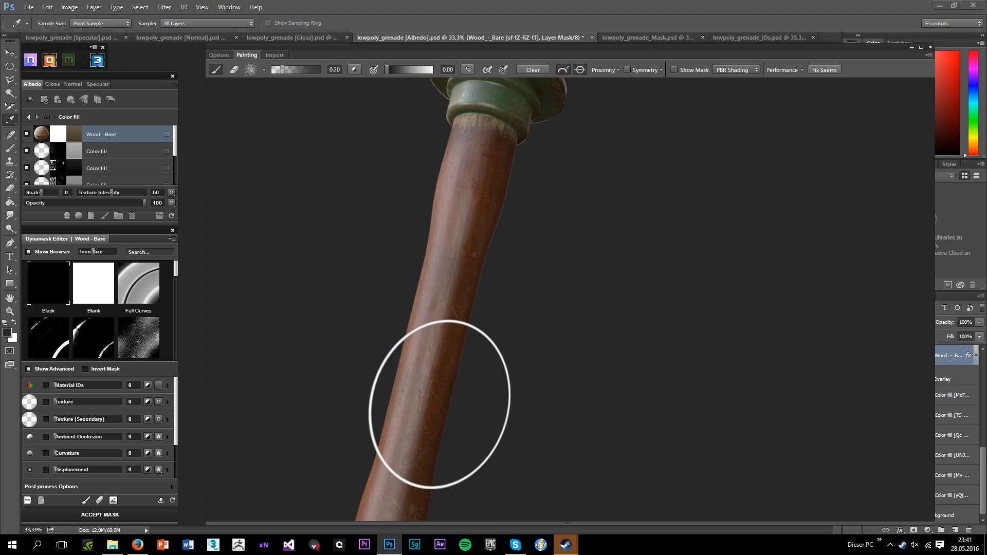
# Fade the scratches on the handle's remaining sides with the grunge brush, from the threaded end to the collar
pyautogui.moveTo(440, 407); pyautogui.dragTo(232, 264)
pyautogui.scroll(2, 352, 331)
pyautogui.moveTo(697, 270); pyautogui.dragTo(580, 260)
pyautogui.moveTo(690, 274); pyautogui.dragTo(597, 193)
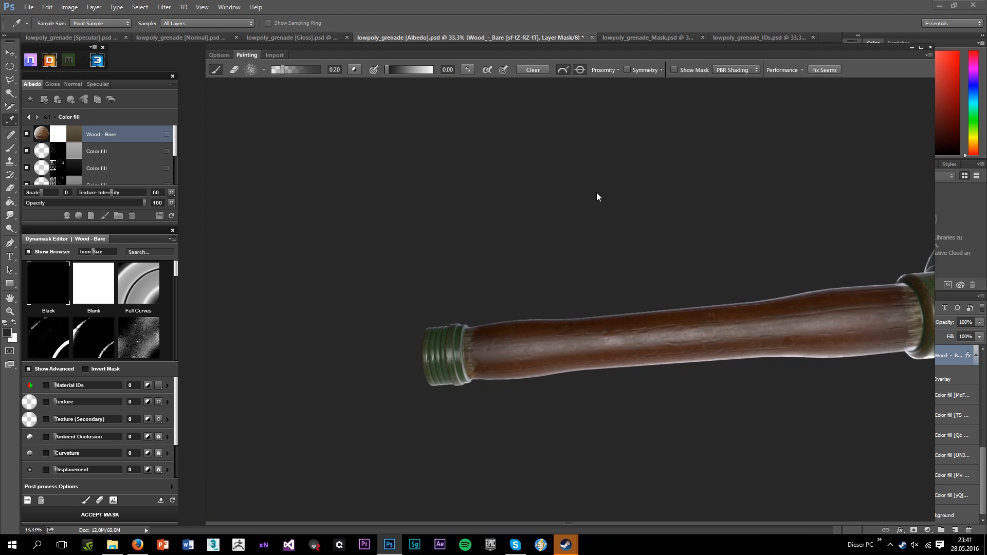
pyautogui.moveTo(601, 412); pyautogui.dragTo(807, 210)
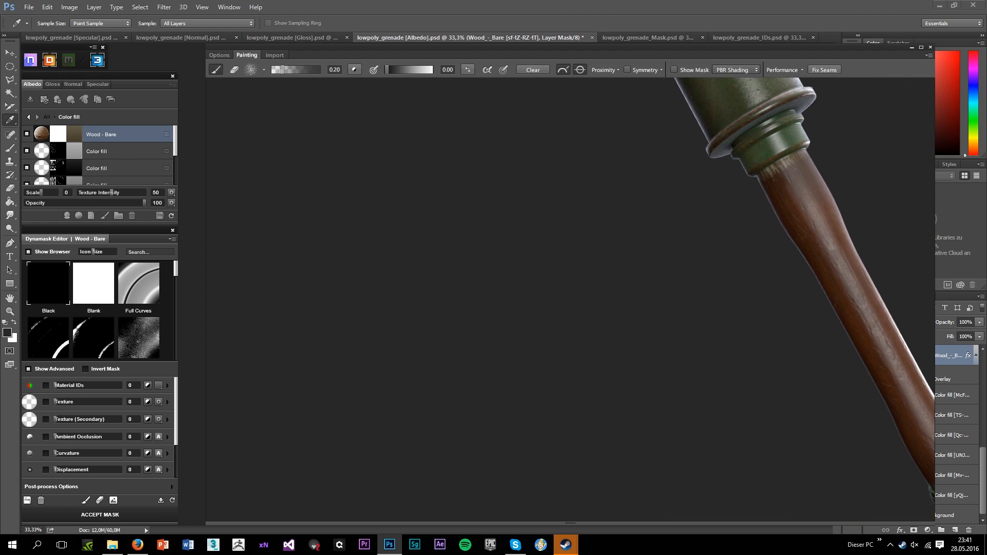
pyautogui.moveTo(792, 285)
pyautogui.mouseDown()
pyautogui.moveTo(615, 441)
pyautogui.moveTo(799, 309)
pyautogui.moveTo(544, 341)
pyautogui.mouseUp()
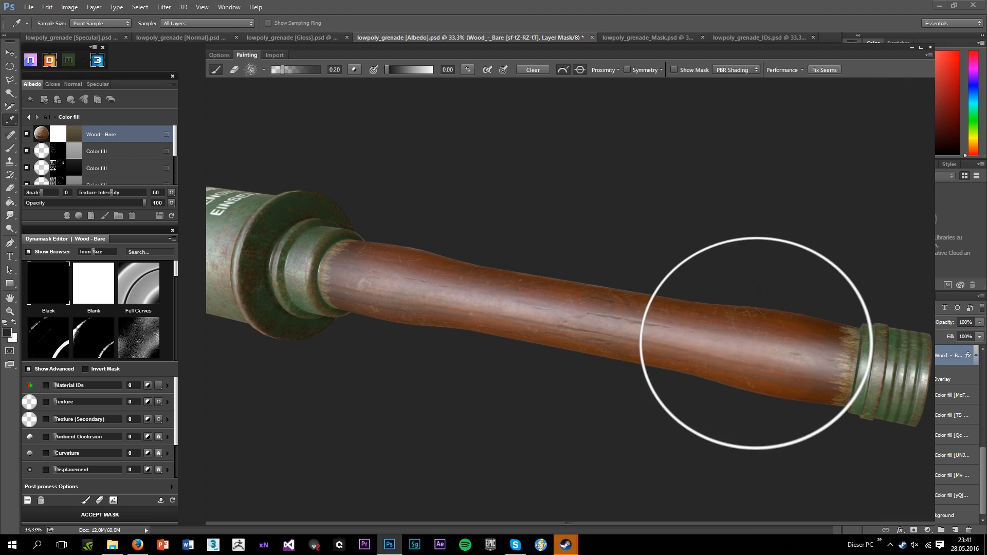
pyautogui.moveTo(749, 353); pyautogui.dragTo(705, 430)
pyautogui.moveTo(584, 458)
pyautogui.mouseDown()
pyautogui.moveTo(543, 395)
pyautogui.moveTo(430, 432)
pyautogui.moveTo(448, 321)
pyautogui.mouseUp()
pyautogui.scroll(-3, 448, 322)
pyautogui.moveTo(528, 370); pyautogui.dragTo(448, 84)
# Turn off the preview's Headlight and inspect the grenade's handle and head without it
pyautogui.click(220, 55)
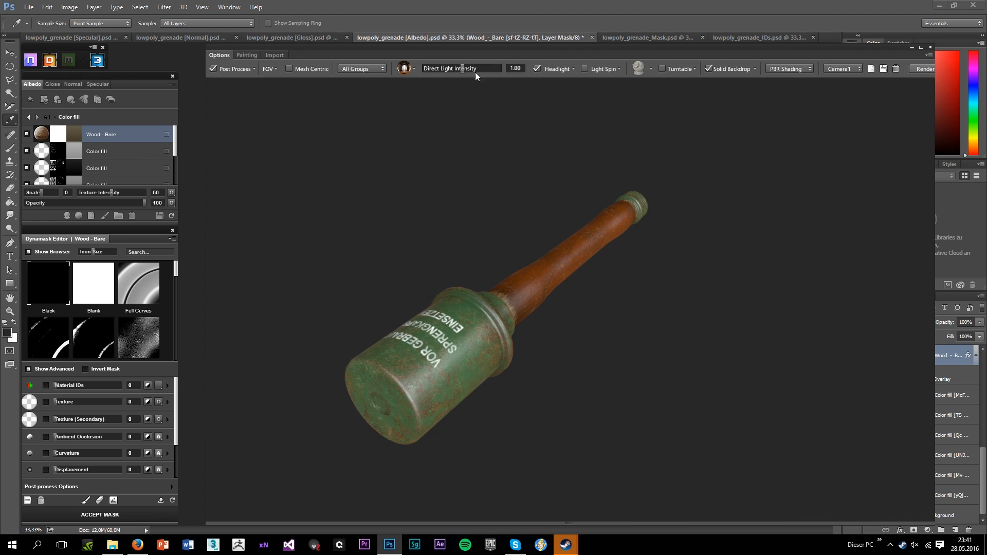
pyautogui.click(537, 68)
pyautogui.scroll(3, 555, 309)
pyautogui.moveTo(555, 308); pyautogui.dragTo(471, 323)
pyautogui.scroll(5, 471, 322)
pyautogui.moveTo(508, 357); pyautogui.dragTo(434, 95)
# Switch the preview's environment lighting to the first preset and inspect the handle near the threaded end
pyautogui.click(404, 68)
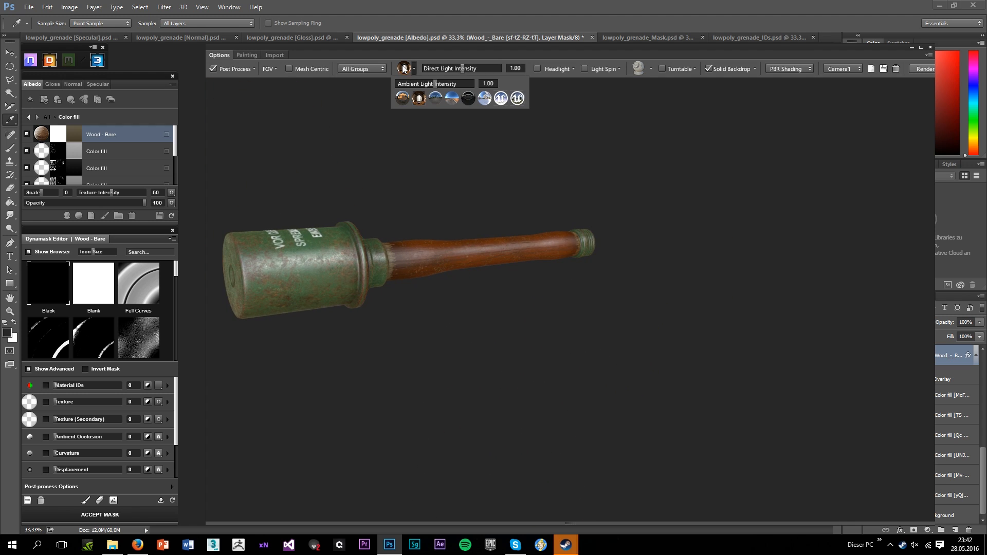
pyautogui.click(403, 98)
pyautogui.moveTo(516, 288); pyautogui.dragTo(504, 311)
pyautogui.scroll(4, 473, 260)
pyautogui.moveTo(473, 260); pyautogui.dragTo(434, 293)
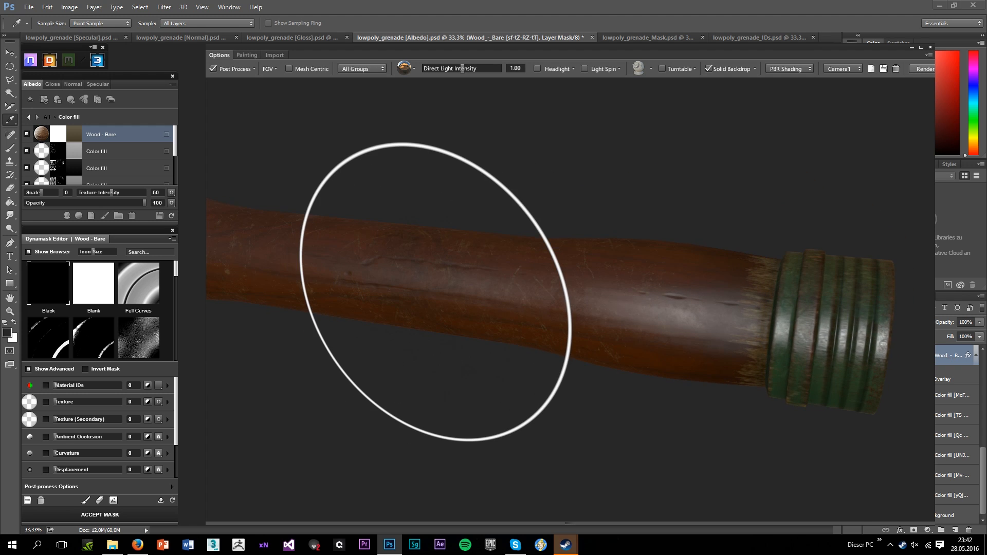
pyautogui.scroll(-3, 434, 293)
pyautogui.moveTo(465, 341); pyautogui.dragTo(467, 364)
# Adjust the Wood - Bare layer's fill colour to a slightly lighter, less saturated brown
pyautogui.click(74, 134)
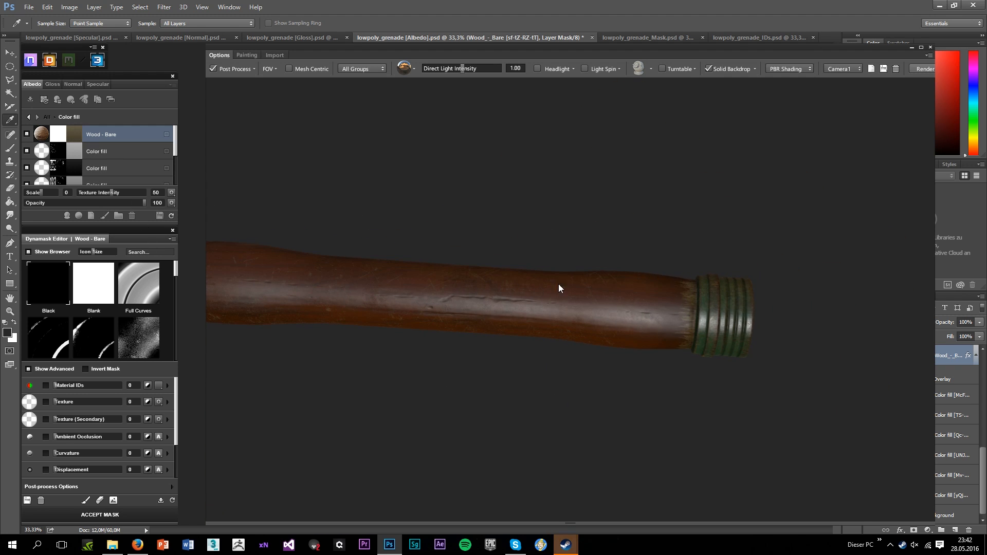
pyautogui.moveTo(776, 266); pyautogui.dragTo(778, 253)
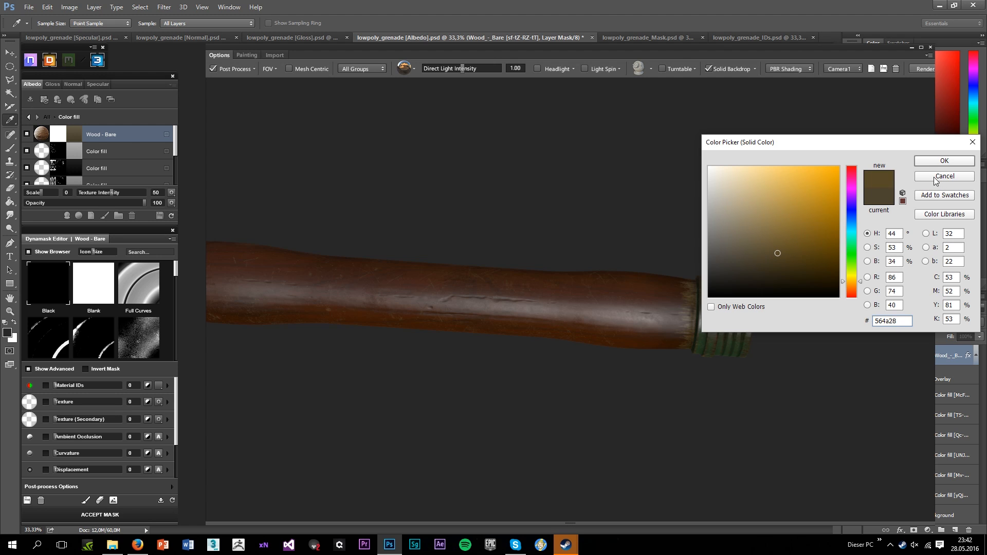
pyautogui.click(924, 161)
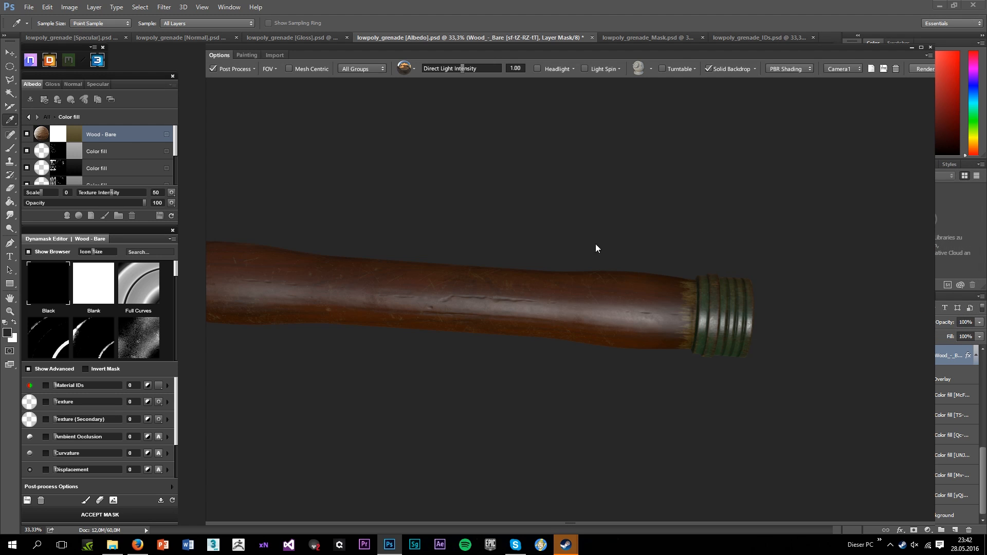
pyautogui.moveTo(595, 245); pyautogui.dragTo(694, 239)
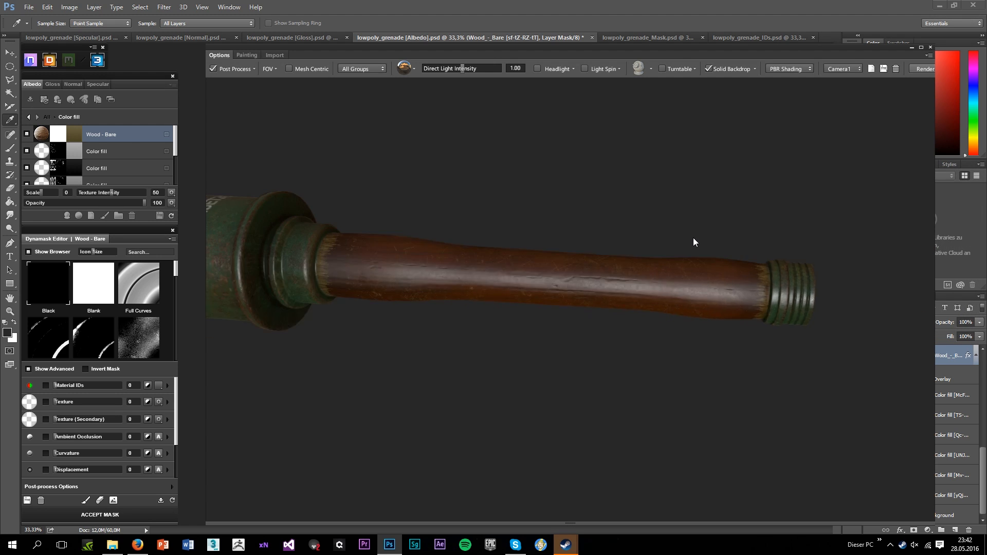
pyautogui.doubleClick(78, 136)
pyautogui.moveTo(778, 253); pyautogui.dragTo(759, 260)
pyautogui.click(930, 161)
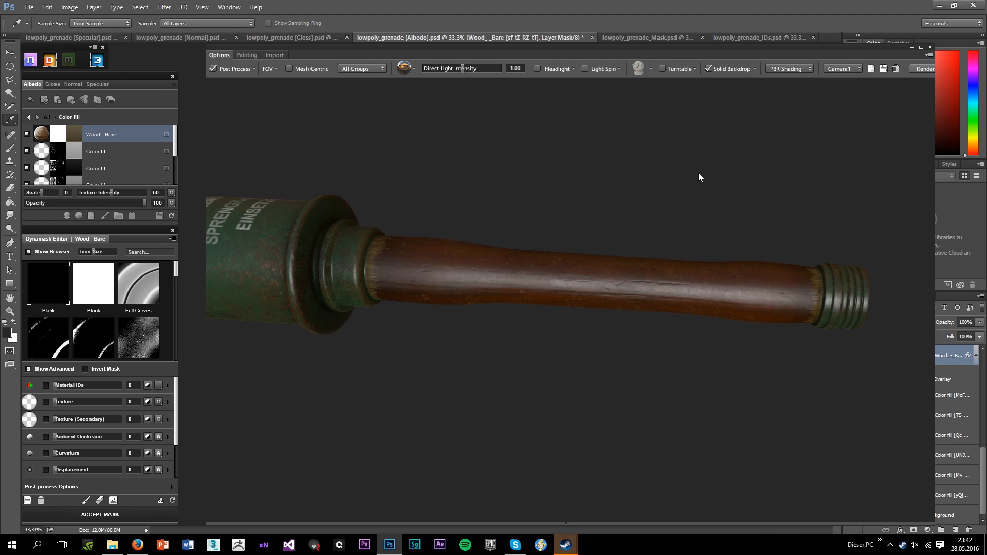
# Inspect the recoloured bare wood up close, and turn the Headlight back on to compare
pyautogui.scroll(5, 627, 213)
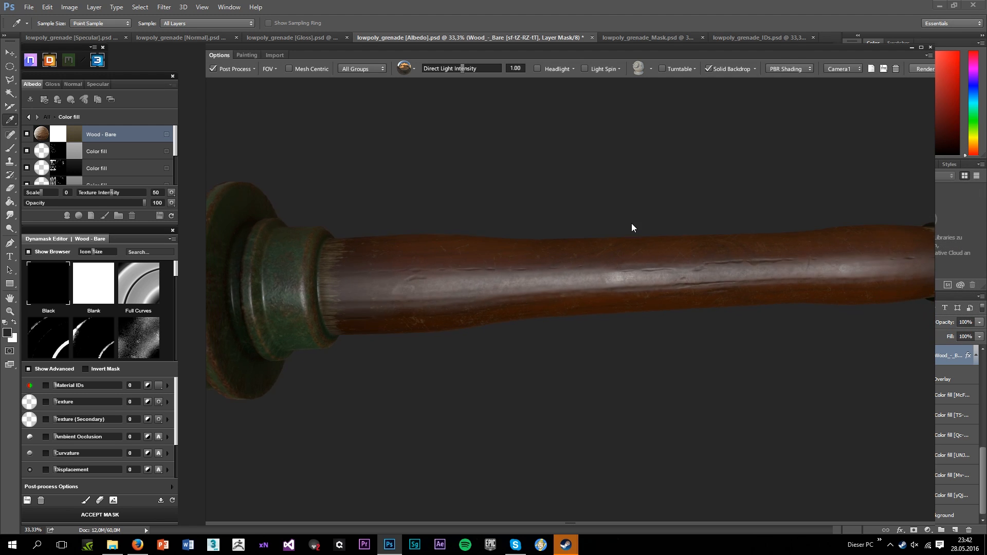
pyautogui.scroll(-2, 655, 211)
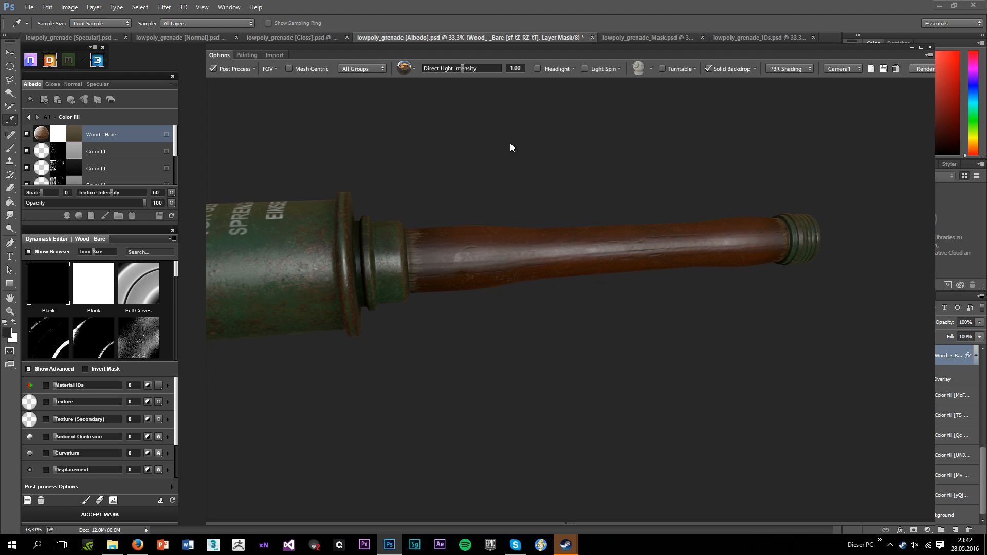
pyautogui.click(558, 69)
pyautogui.moveTo(544, 178); pyautogui.dragTo(484, 227)
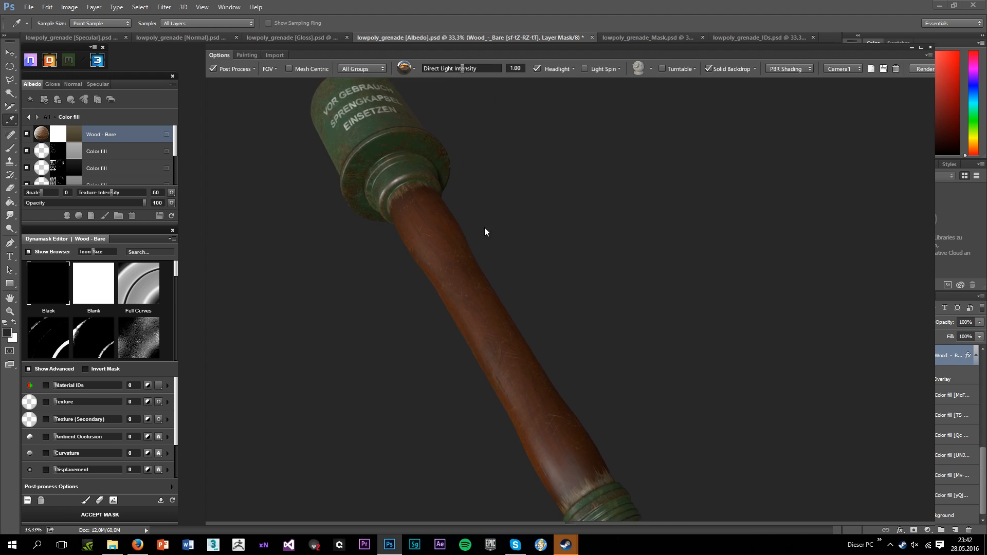
# Choose a scratch brush from the Damage category, with the brush value at 1.00 and the opacity at 0.79
pyautogui.click(247, 55)
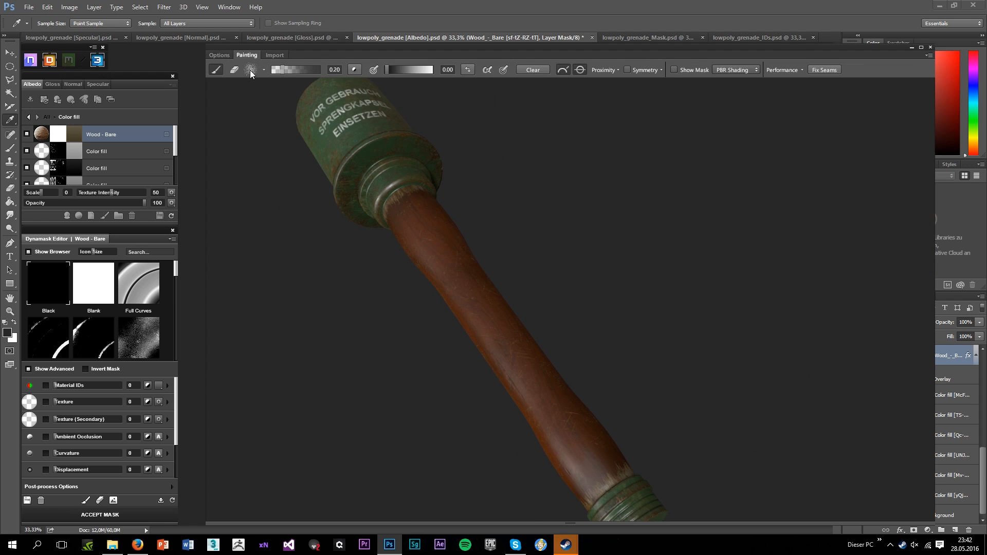
pyautogui.click(250, 70)
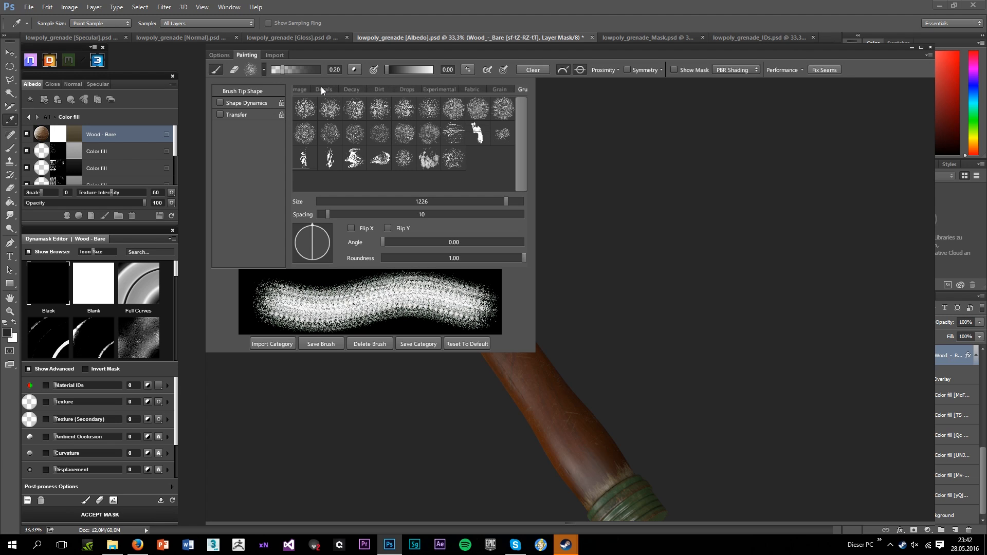
pyautogui.scroll(5, 320, 86)
pyautogui.scroll(3, 324, 88)
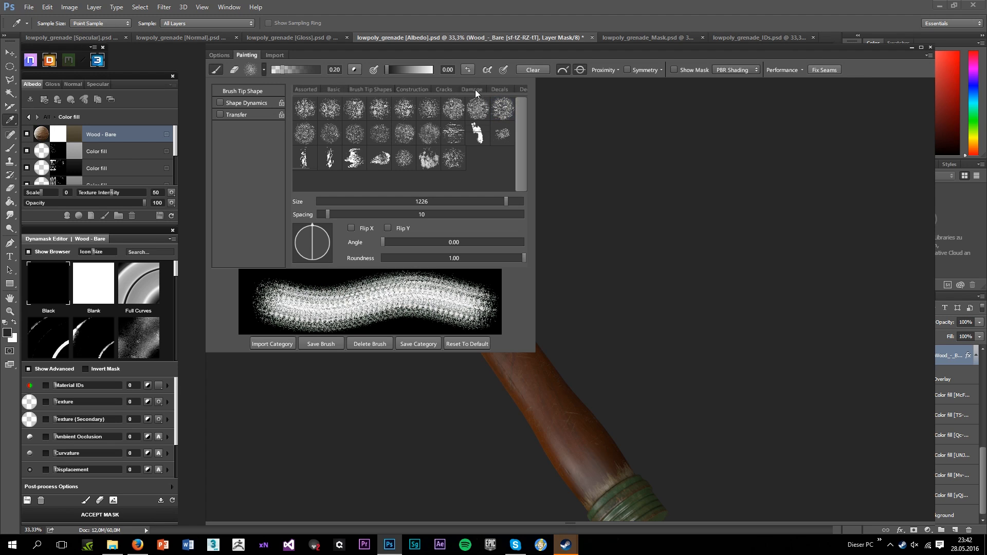
pyautogui.click(427, 111)
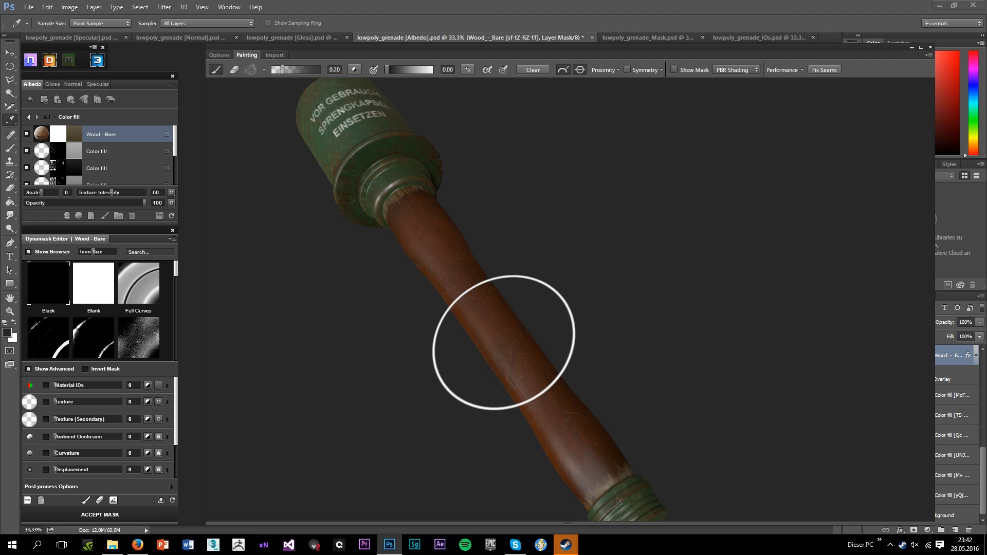
pyautogui.moveTo(504, 343); pyautogui.dragTo(570, 277)
pyautogui.click(467, 69)
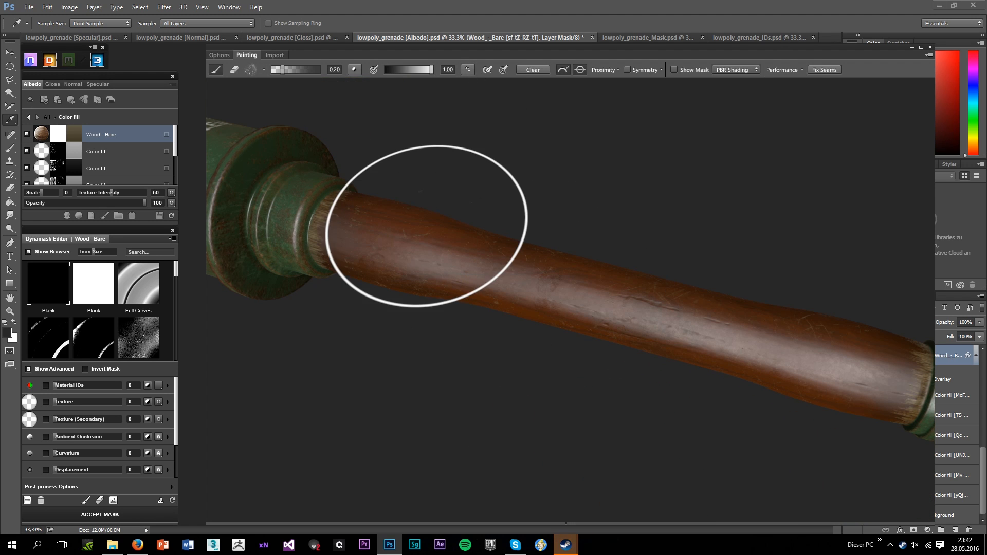
pyautogui.click(217, 54)
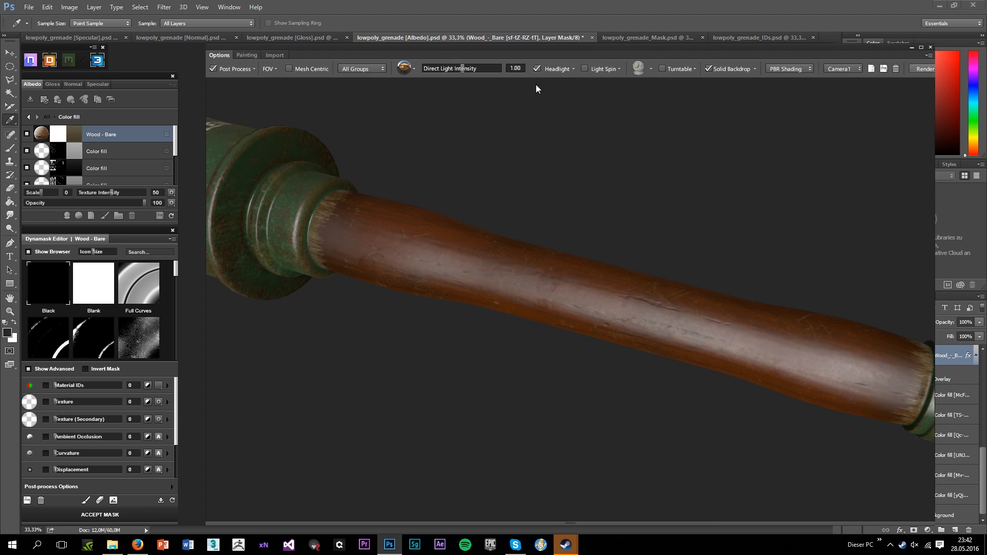
pyautogui.click(246, 54)
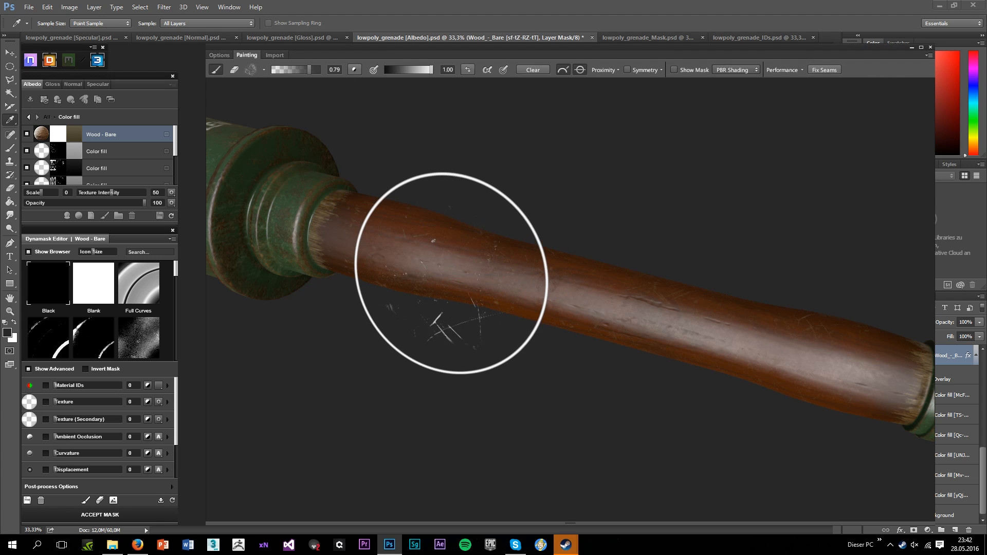
# Paint scratches onto the Wood - Bare mask around the wooden handle, between the head collar and the threaded end
pyautogui.moveTo(571, 349)
pyautogui.mouseDown()
pyautogui.moveTo(598, 357)
pyautogui.moveTo(648, 334)
pyautogui.mouseUp()
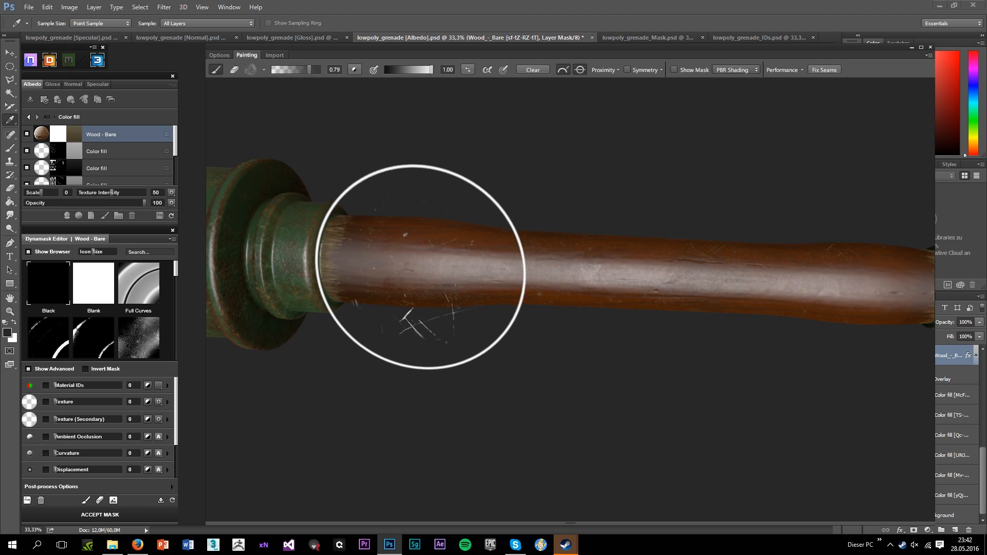
pyautogui.scroll(2, 466, 258)
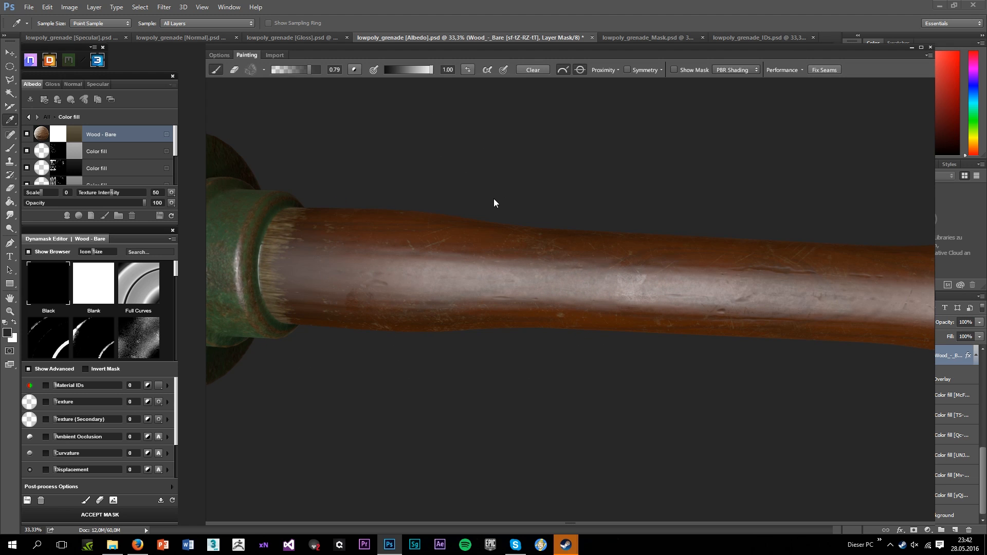
pyautogui.moveTo(553, 342); pyautogui.dragTo(569, 368)
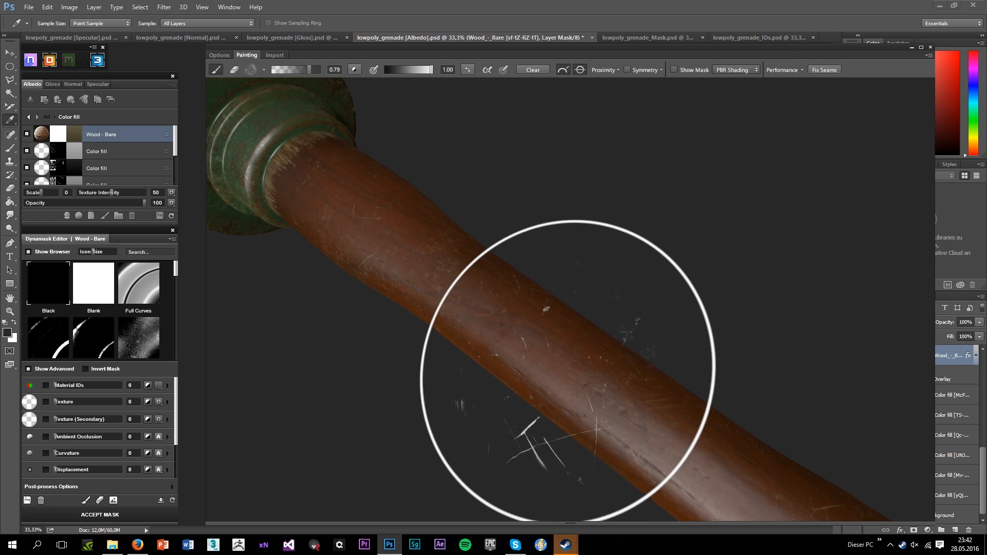
pyautogui.moveTo(603, 413); pyautogui.dragTo(685, 383)
pyautogui.scroll(-3, 702, 419)
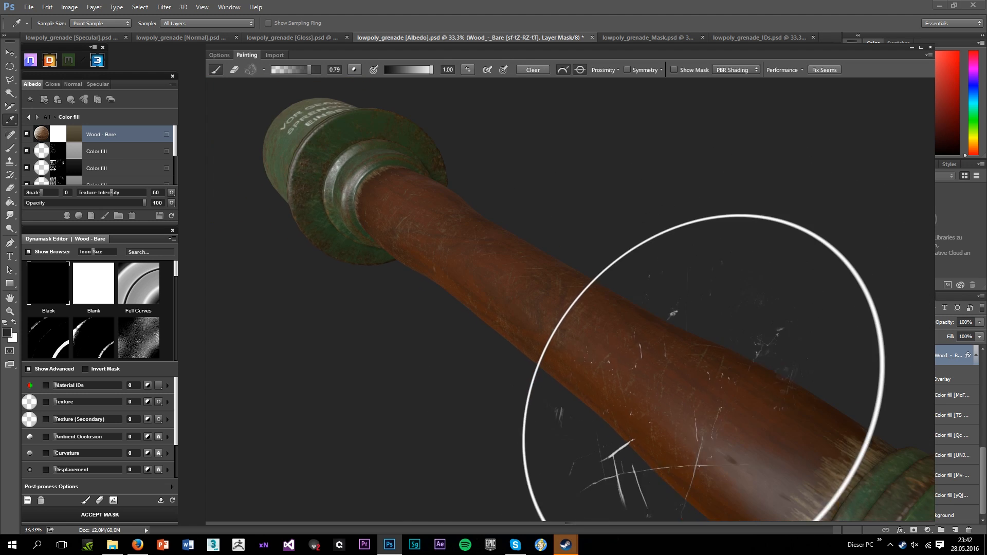
pyautogui.moveTo(703, 418); pyautogui.dragTo(466, 362)
pyautogui.moveTo(432, 309); pyautogui.dragTo(366, 318)
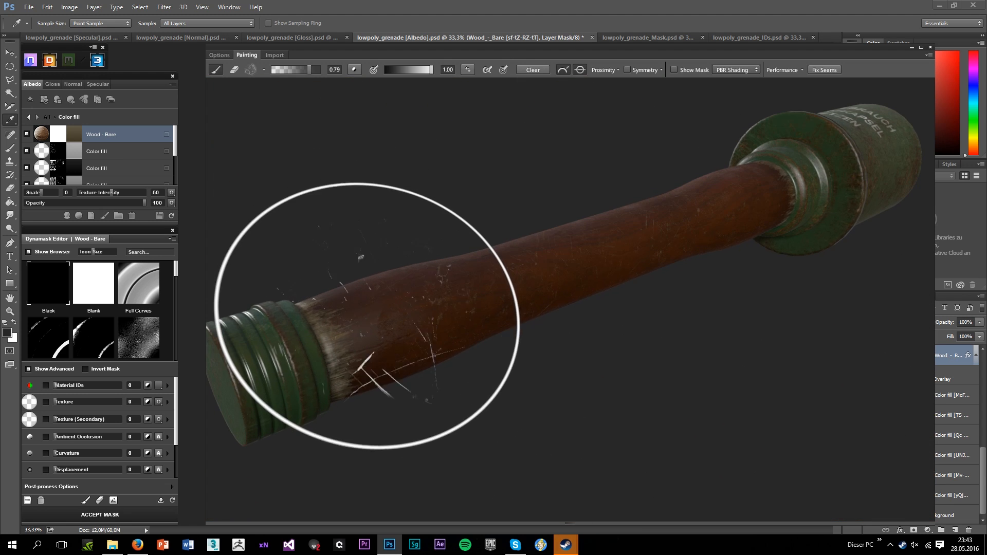
pyautogui.moveTo(350, 380)
pyautogui.mouseDown()
pyautogui.moveTo(443, 332)
pyautogui.moveTo(476, 330)
pyautogui.mouseUp()
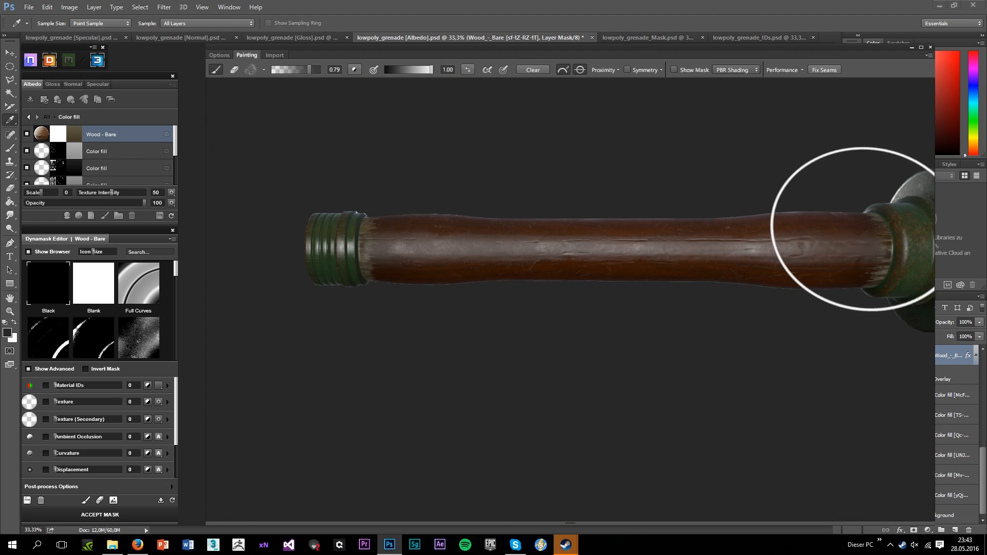
pyautogui.moveTo(660, 268); pyautogui.dragTo(638, 293)
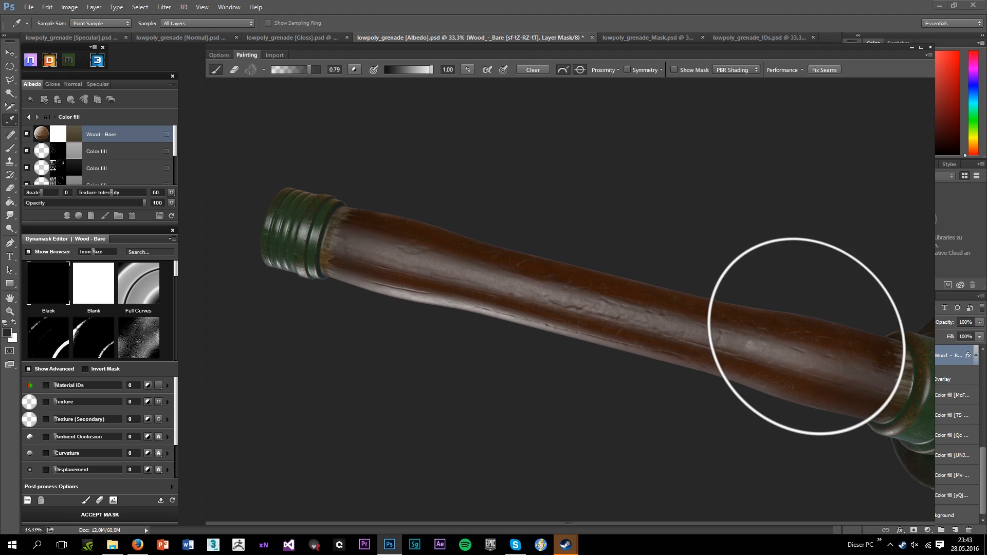
pyautogui.moveTo(849, 361)
pyautogui.mouseDown()
pyautogui.moveTo(807, 317)
pyautogui.moveTo(613, 233)
pyautogui.moveTo(575, 430)
pyautogui.moveTo(847, 416)
pyautogui.moveTo(809, 352)
pyautogui.moveTo(763, 357)
pyautogui.moveTo(449, 292)
pyautogui.mouseUp()
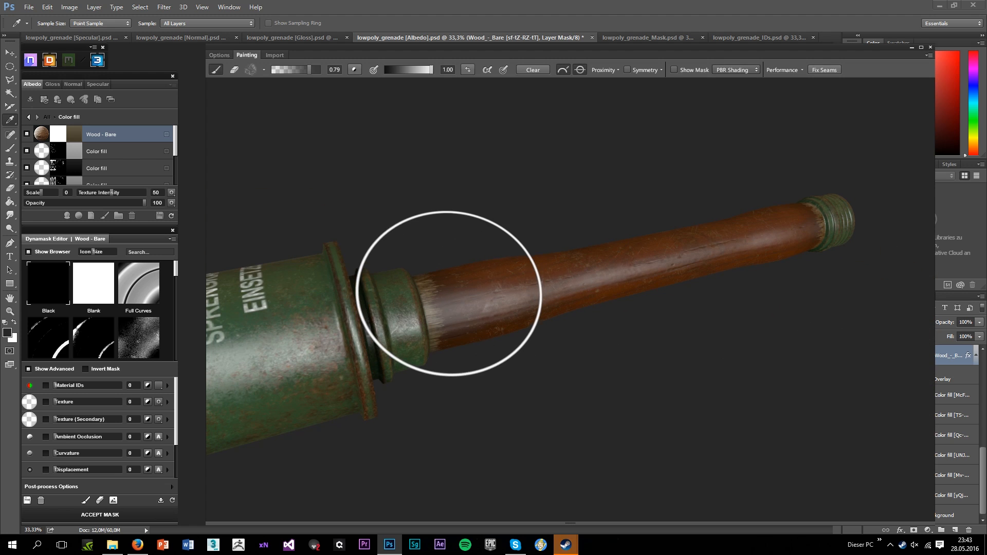
pyautogui.moveTo(619, 288); pyautogui.dragTo(606, 256)
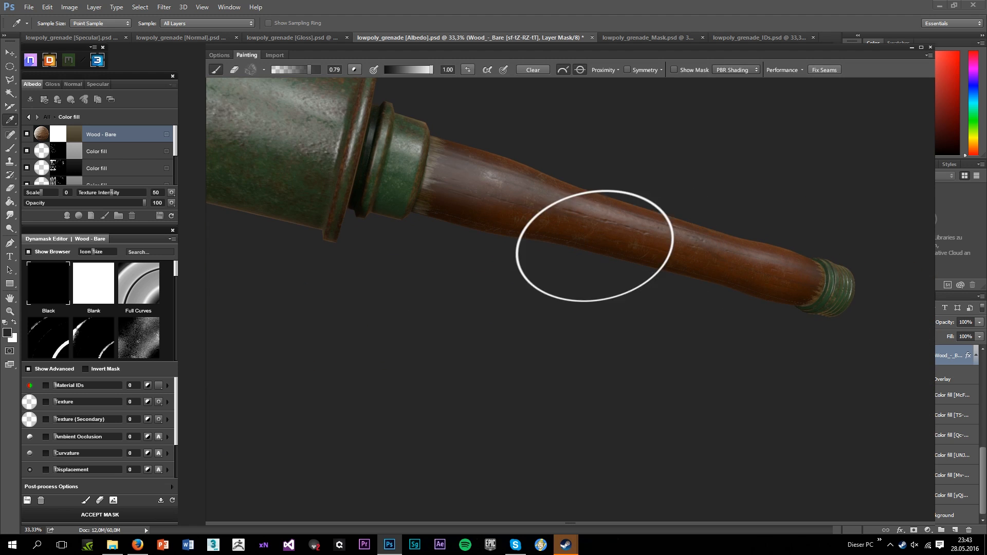
# Add more bare-wood scratches along the middle of the handle and beside the head collar
pyautogui.scroll(-4, 681, 257)
pyautogui.moveTo(545, 257)
pyautogui.mouseDown()
pyautogui.moveTo(511, 275)
pyautogui.moveTo(476, 336)
pyautogui.mouseUp()
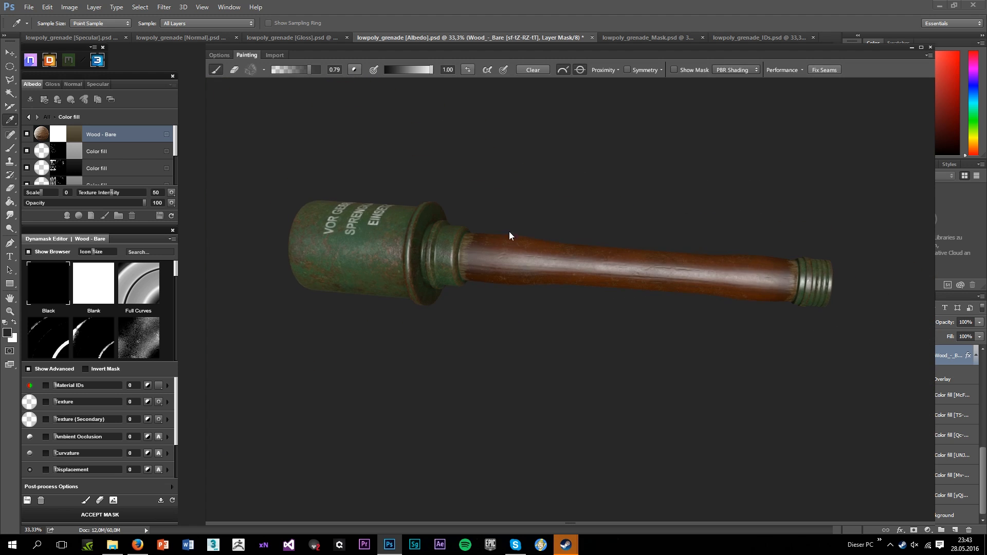
pyautogui.scroll(2, 501, 263)
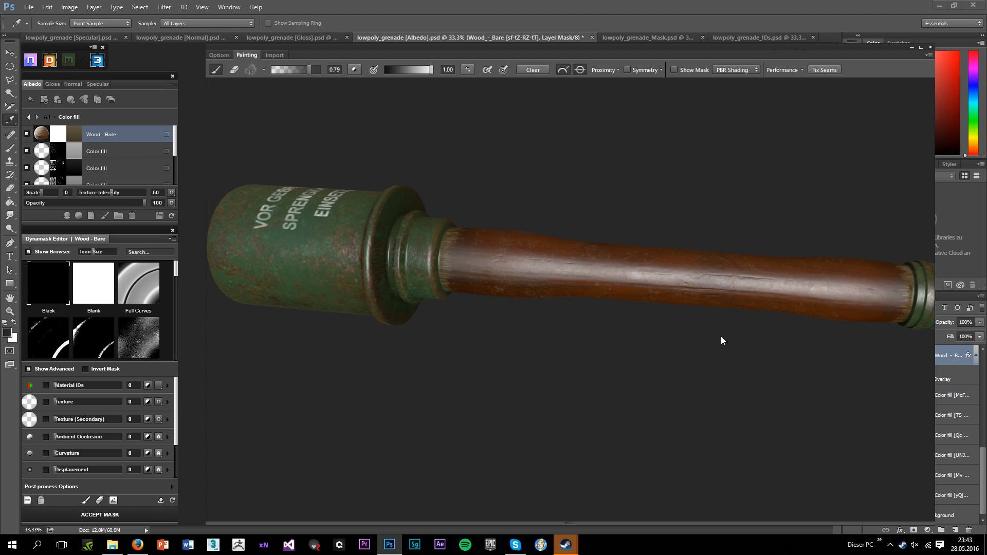
pyautogui.scroll(2, 721, 341)
pyautogui.moveTo(771, 315); pyautogui.dragTo(848, 401)
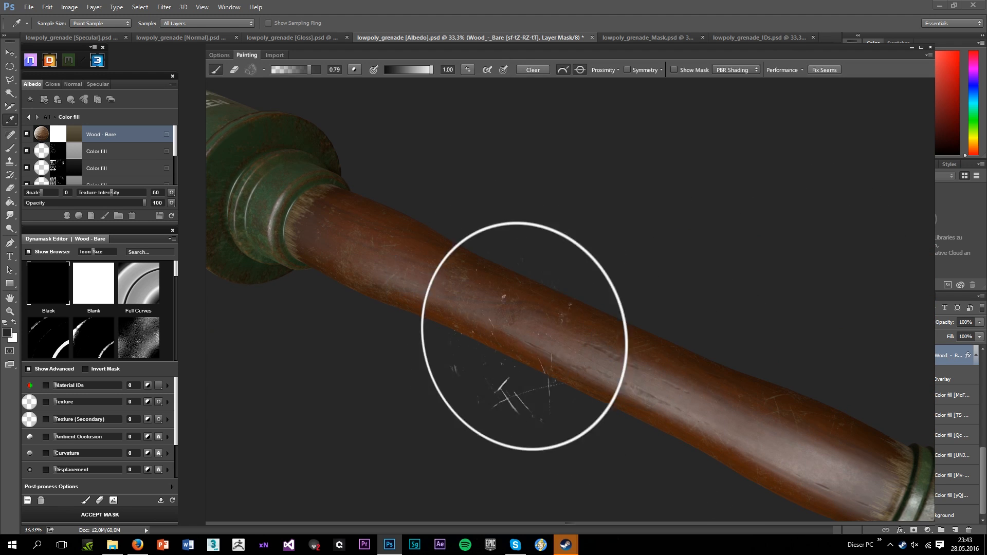
pyautogui.scroll(-2, 524, 336)
pyautogui.moveTo(524, 336); pyautogui.dragTo(711, 372)
pyautogui.scroll(2, 814, 198)
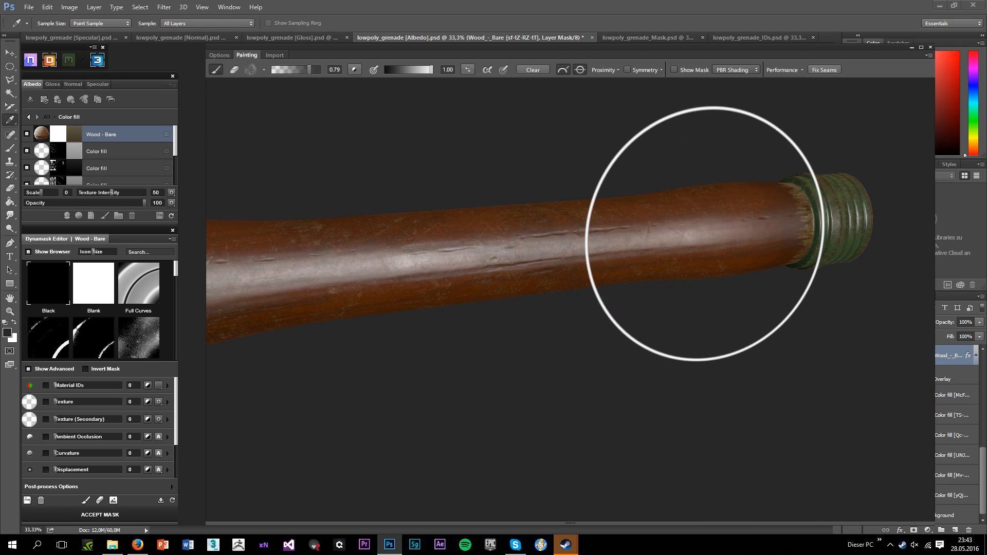
pyautogui.moveTo(570, 301)
pyautogui.mouseDown()
pyautogui.moveTo(538, 316)
pyautogui.moveTo(589, 361)
pyautogui.moveTo(572, 342)
pyautogui.moveTo(447, 336)
pyautogui.moveTo(730, 406)
pyautogui.mouseUp()
pyautogui.scroll(-2, 556, 348)
pyautogui.scroll(2, 584, 271)
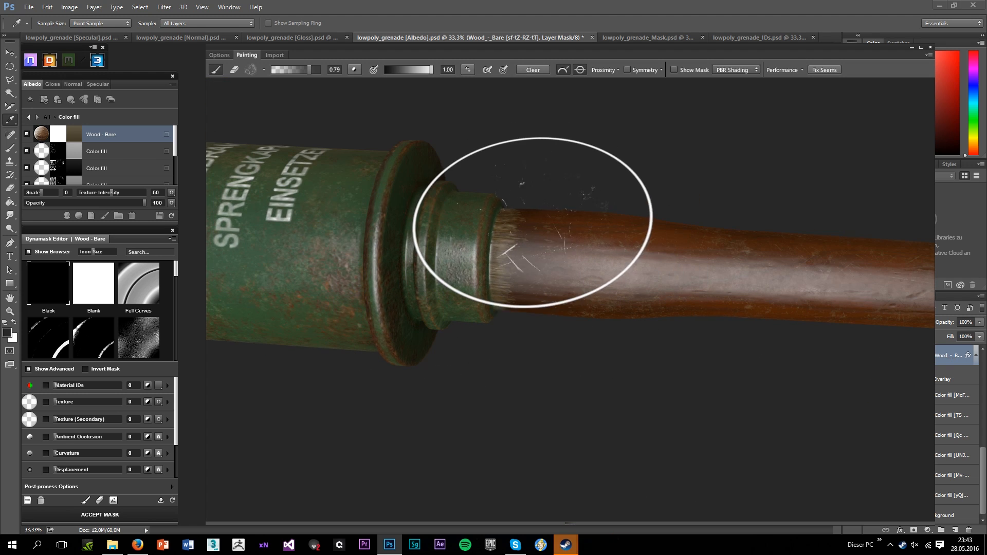
pyautogui.scroll(-2, 538, 258)
pyautogui.moveTo(538, 329)
pyautogui.mouseDown()
pyautogui.moveTo(605, 313)
pyautogui.moveTo(562, 225)
pyautogui.mouseUp()
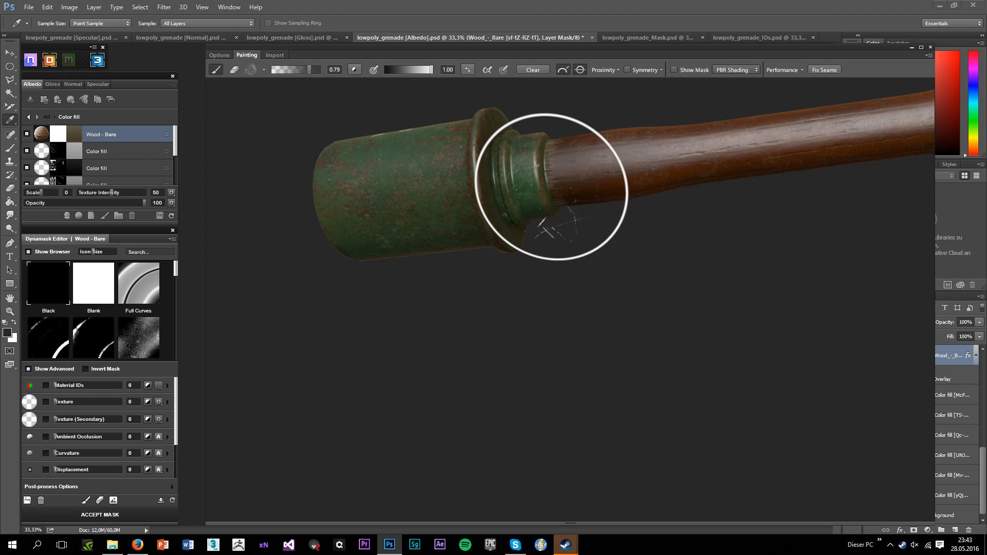
# Scratch the wood around the handle's threaded end and check the coverage from all sides
pyautogui.scroll(-2, 707, 227)
pyautogui.moveTo(706, 226); pyautogui.dragTo(452, 337)
pyautogui.scroll(2, 530, 275)
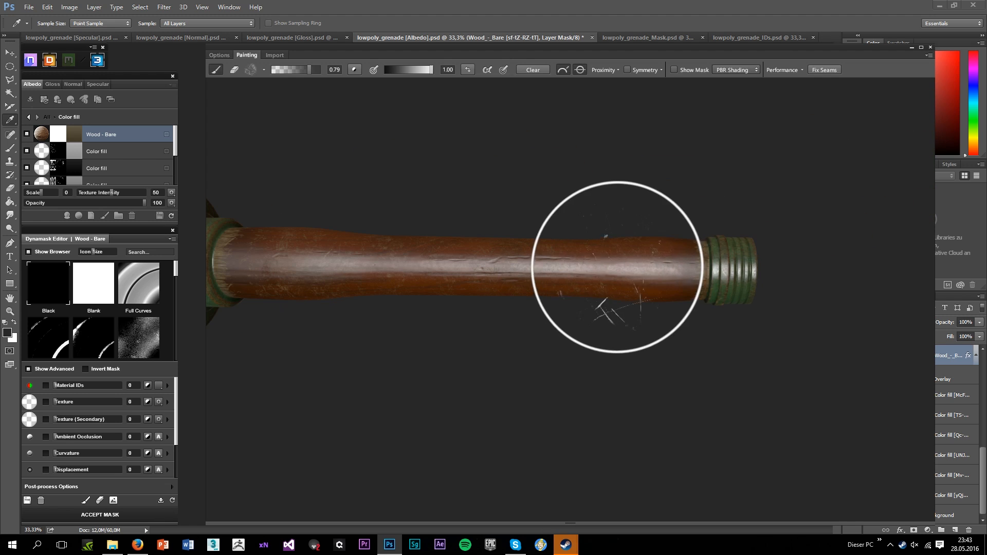
pyautogui.moveTo(680, 275)
pyautogui.mouseDown()
pyautogui.moveTo(627, 341)
pyautogui.moveTo(519, 415)
pyautogui.moveTo(399, 434)
pyautogui.moveTo(573, 399)
pyautogui.mouseUp()
pyautogui.scroll(-2, 566, 412)
pyautogui.scroll(2, 496, 406)
pyautogui.moveTo(495, 405); pyautogui.dragTo(394, 344)
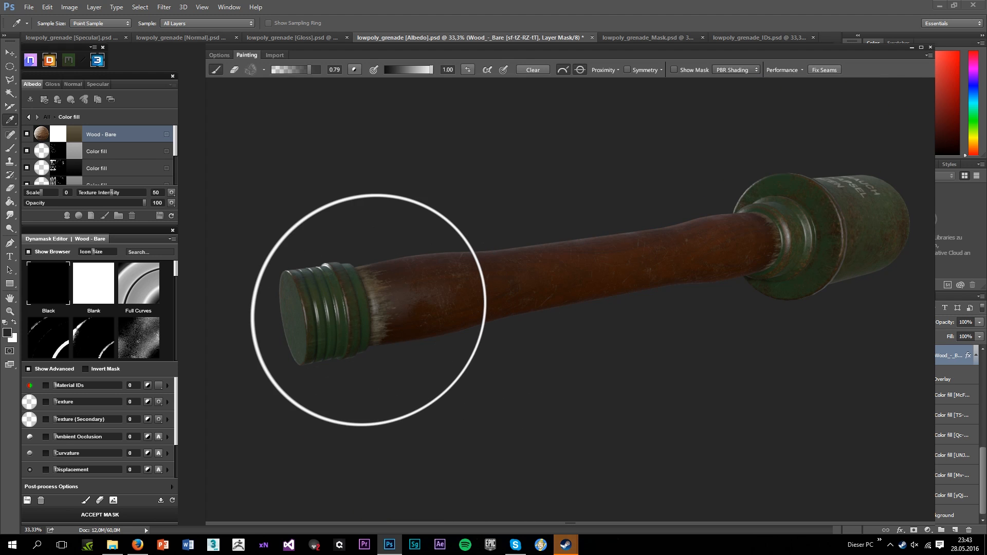
pyautogui.moveTo(455, 361); pyautogui.dragTo(441, 286)
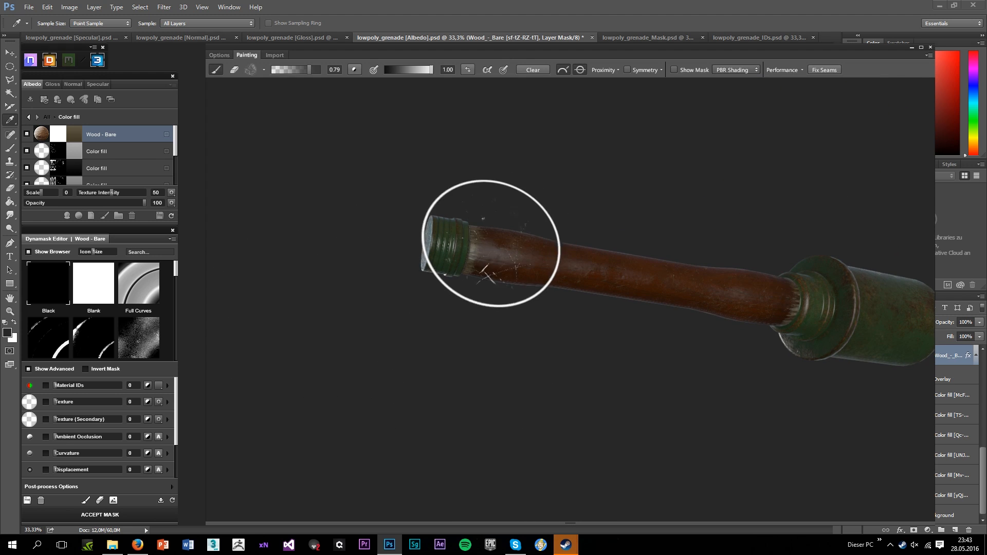
pyautogui.moveTo(491, 243); pyautogui.dragTo(476, 337)
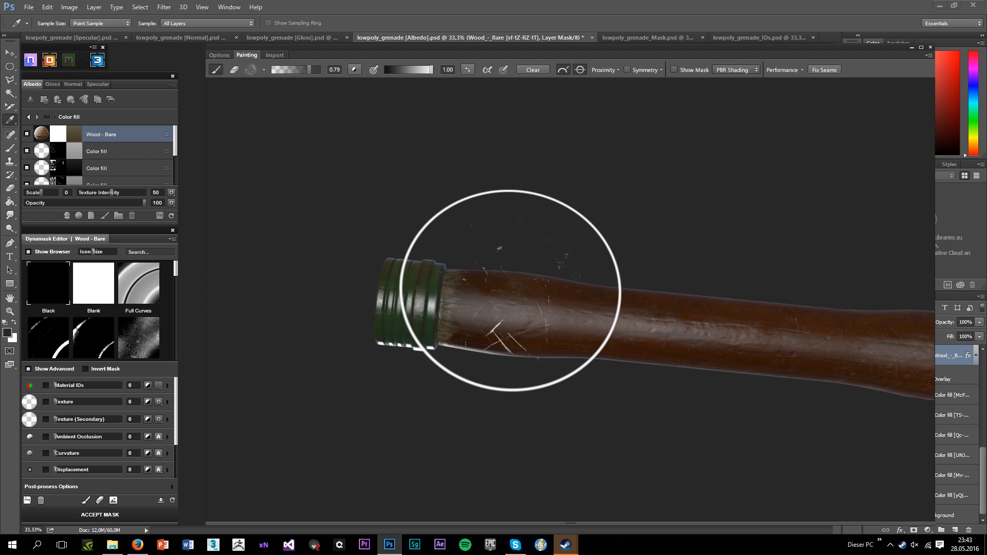
pyautogui.moveTo(511, 291)
pyautogui.mouseDown()
pyautogui.moveTo(586, 381)
pyautogui.moveTo(769, 381)
pyautogui.moveTo(816, 342)
pyautogui.mouseUp()
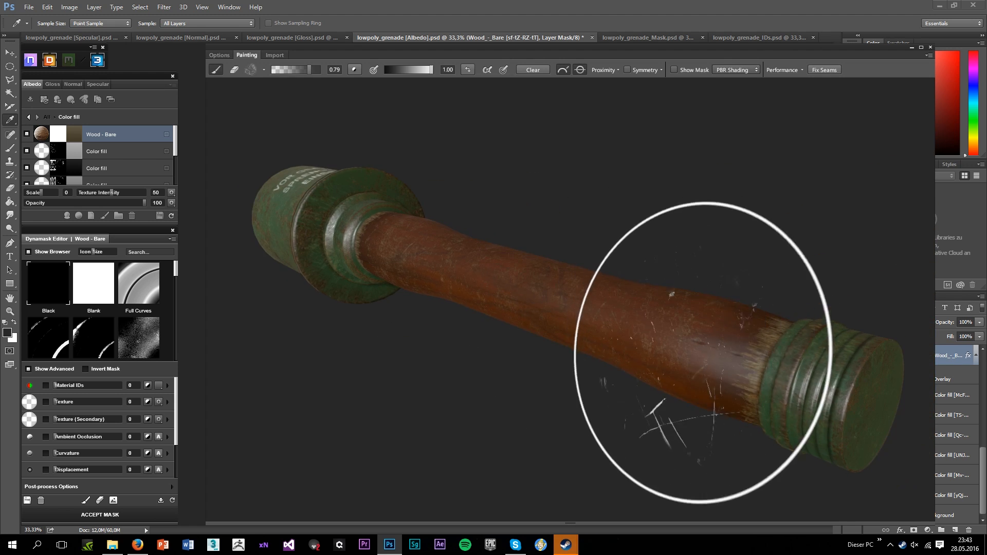
pyautogui.moveTo(702, 352)
pyautogui.mouseDown()
pyautogui.moveTo(825, 335)
pyautogui.moveTo(443, 286)
pyautogui.moveTo(563, 305)
pyautogui.moveTo(487, 278)
pyautogui.moveTo(663, 247)
pyautogui.moveTo(708, 229)
pyautogui.moveTo(594, 309)
pyautogui.moveTo(699, 354)
pyautogui.moveTo(705, 368)
pyautogui.mouseUp()
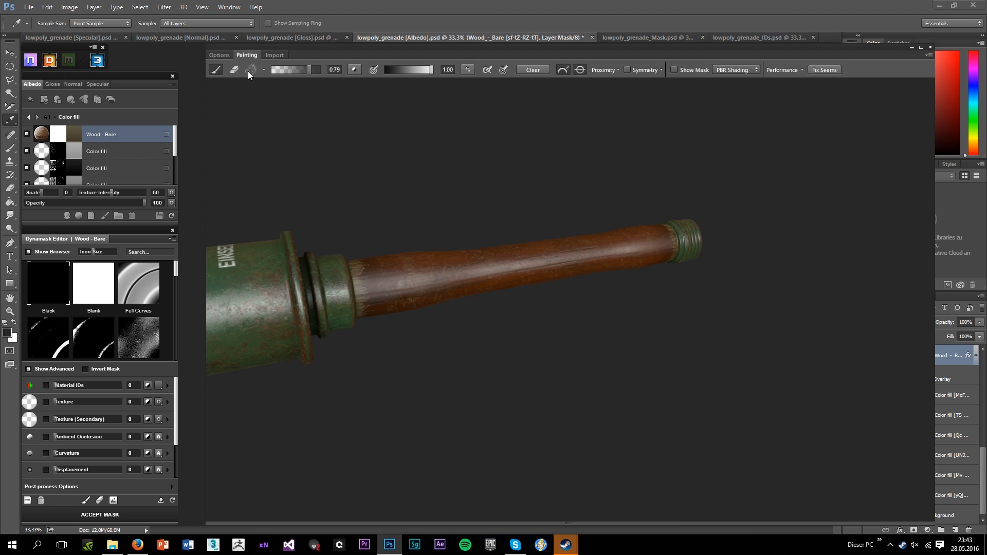
# Choose a speckled brush from the Grunge category, with the brush value at 0.00 and the opacity at 0.36
pyautogui.click(248, 71)
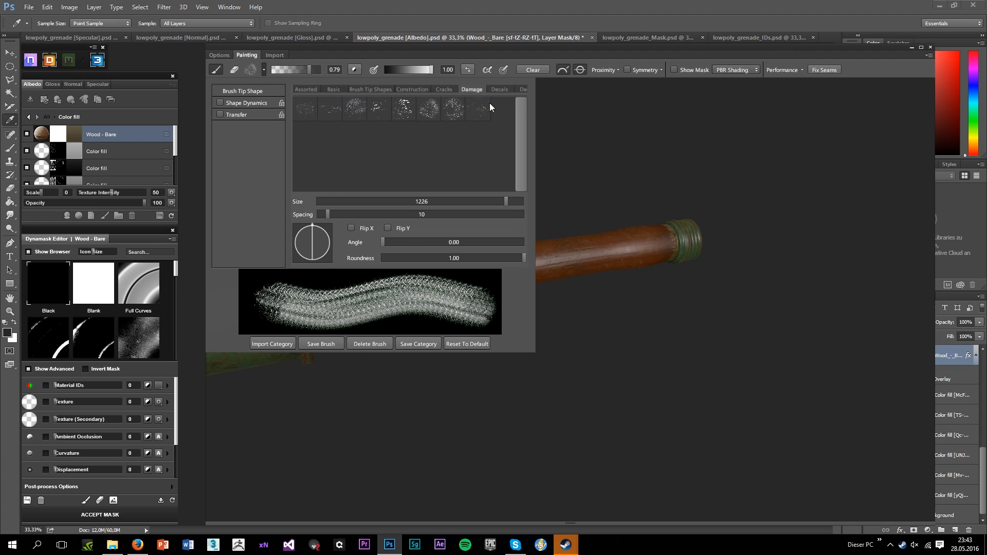
pyautogui.scroll(-6, 486, 87)
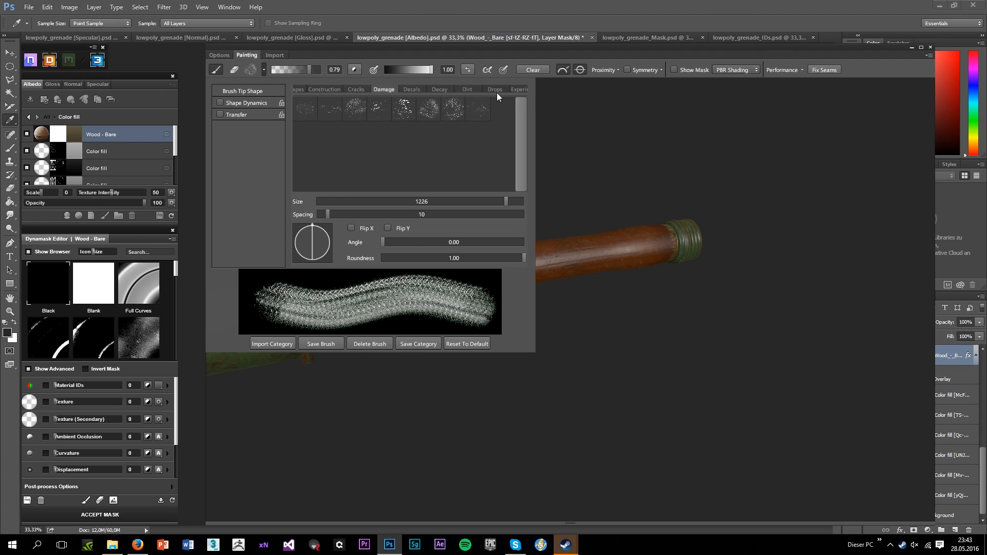
pyautogui.scroll(-4, 502, 90)
pyautogui.click(498, 89)
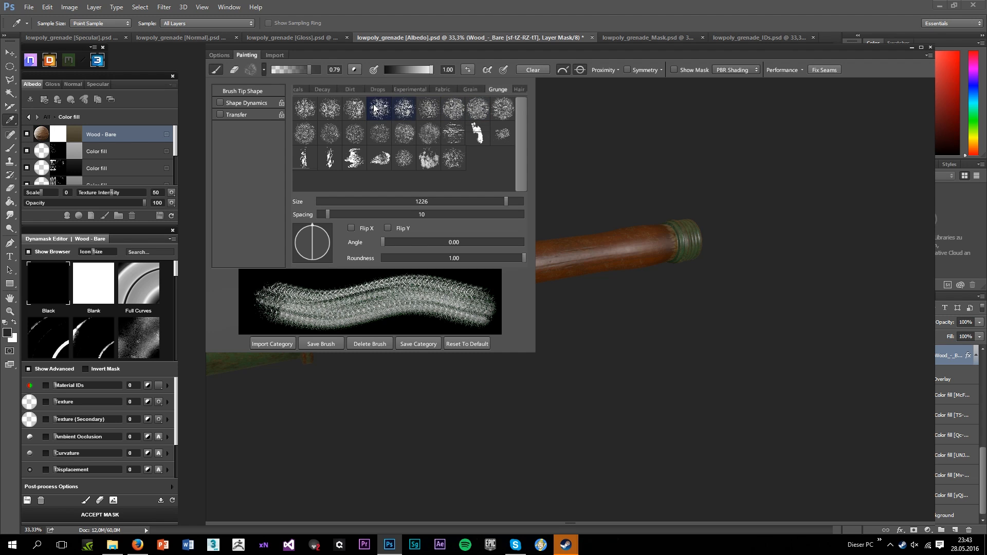
pyautogui.click(440, 106)
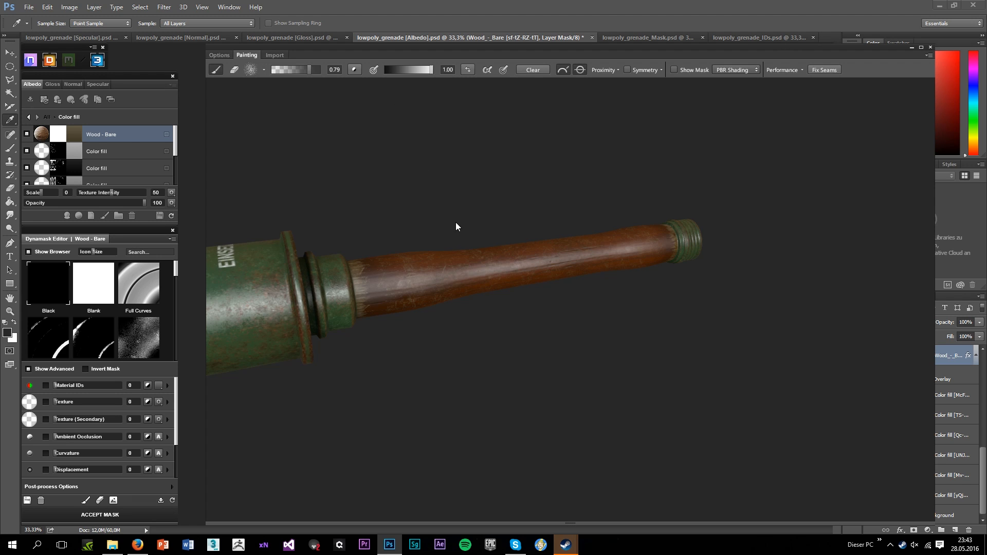
pyautogui.click(288, 69)
# Soften the bare-wood wear and scratches around the handle with the black grunge brush
pyautogui.scroll(2, 481, 256)
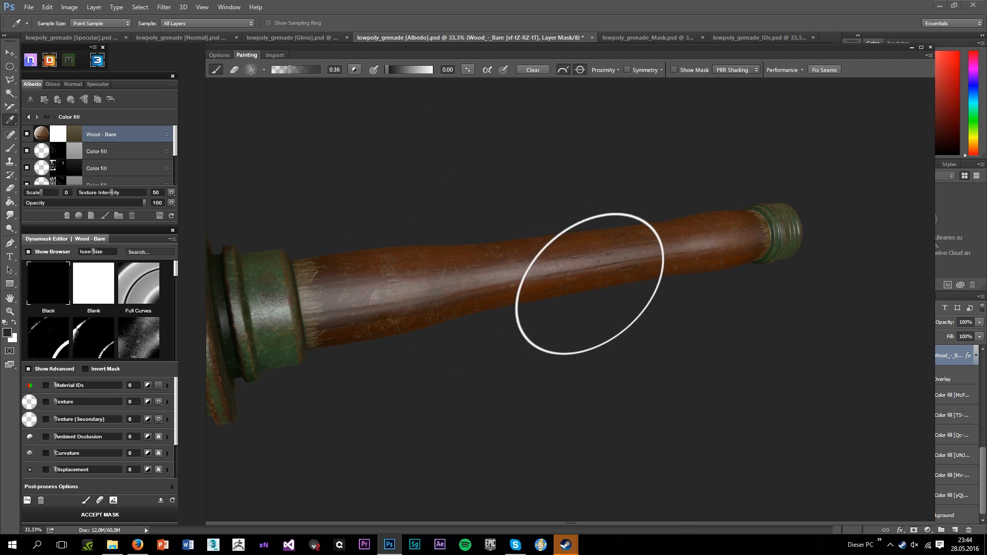
pyautogui.moveTo(590, 284); pyautogui.dragTo(455, 210)
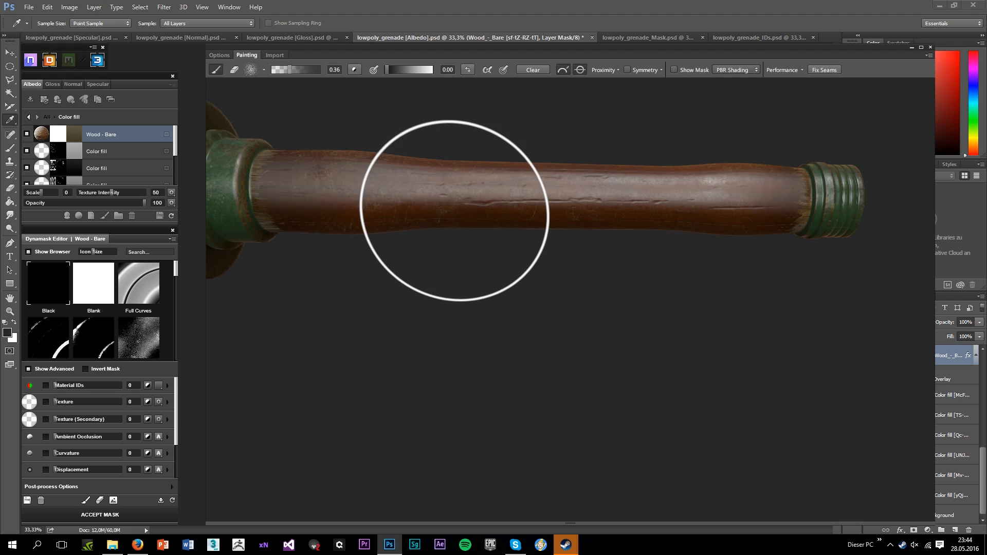
pyautogui.moveTo(614, 256); pyautogui.dragTo(575, 357)
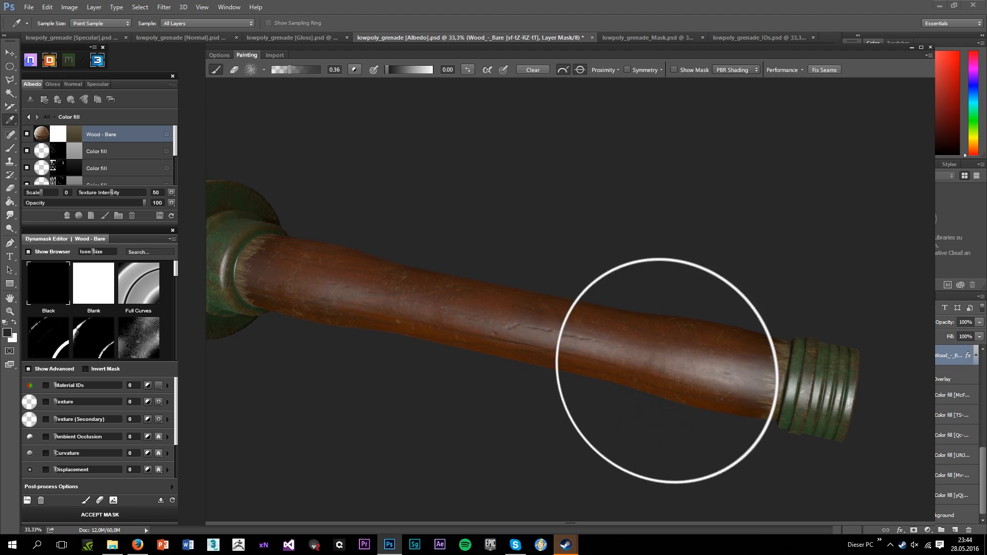
pyautogui.moveTo(811, 378)
pyautogui.mouseDown()
pyautogui.moveTo(426, 339)
pyautogui.moveTo(568, 173)
pyautogui.mouseUp()
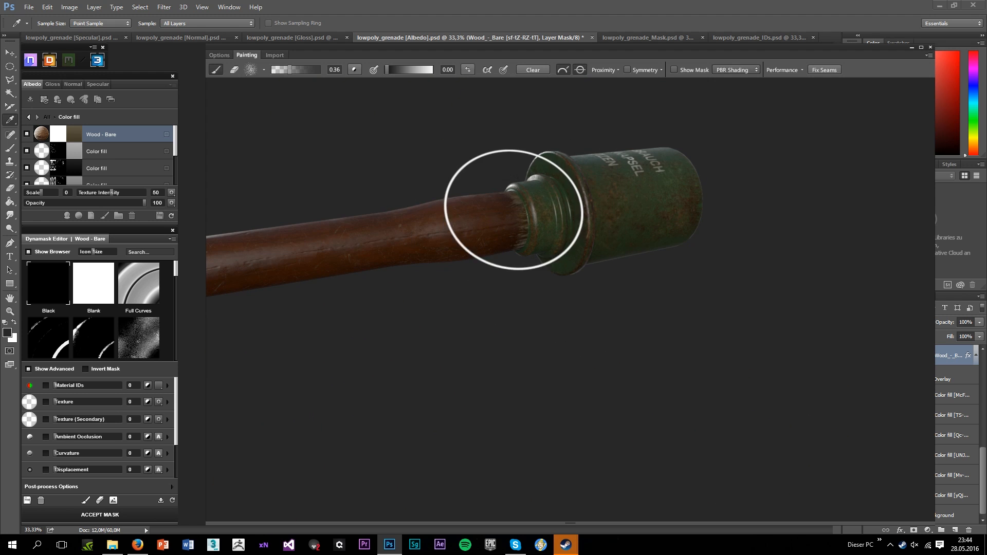
pyautogui.moveTo(513, 210)
pyautogui.mouseDown()
pyautogui.moveTo(306, 291)
pyautogui.moveTo(328, 302)
pyautogui.moveTo(363, 242)
pyautogui.moveTo(500, 299)
pyautogui.mouseUp()
pyautogui.scroll(3, 365, 297)
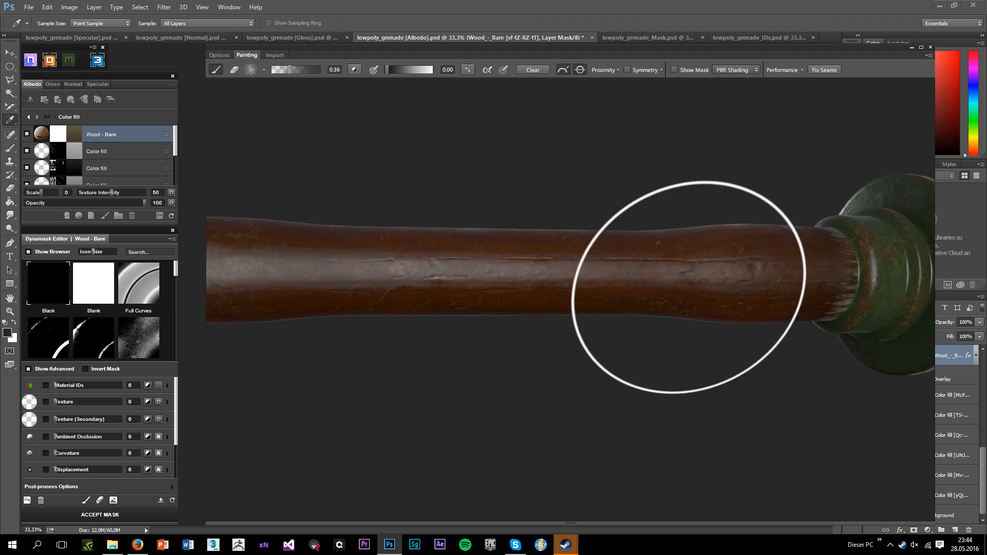
pyautogui.scroll(-3, 689, 288)
pyautogui.moveTo(462, 219); pyautogui.dragTo(462, 245)
pyautogui.moveTo(399, 262); pyautogui.dragTo(409, 246)
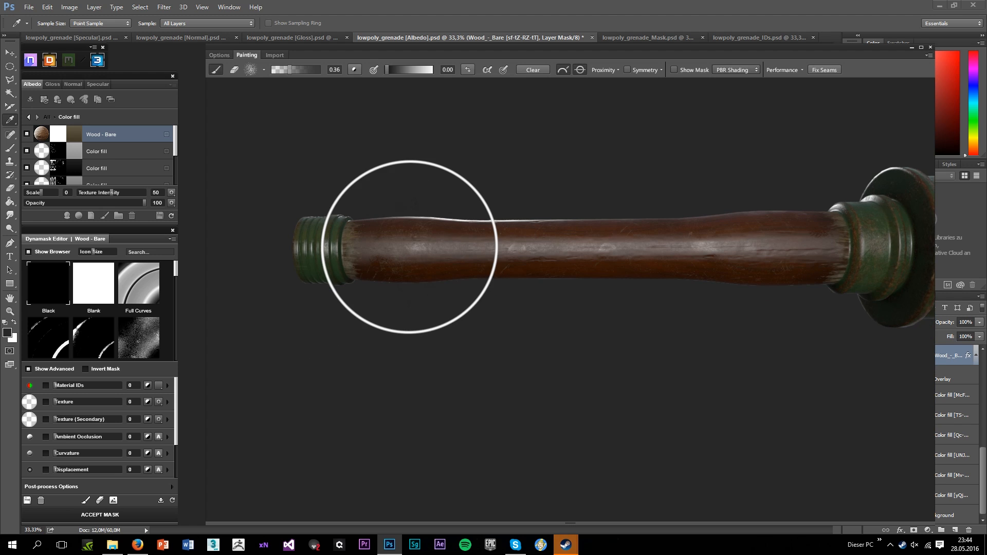
pyautogui.moveTo(646, 263); pyautogui.dragTo(576, 355)
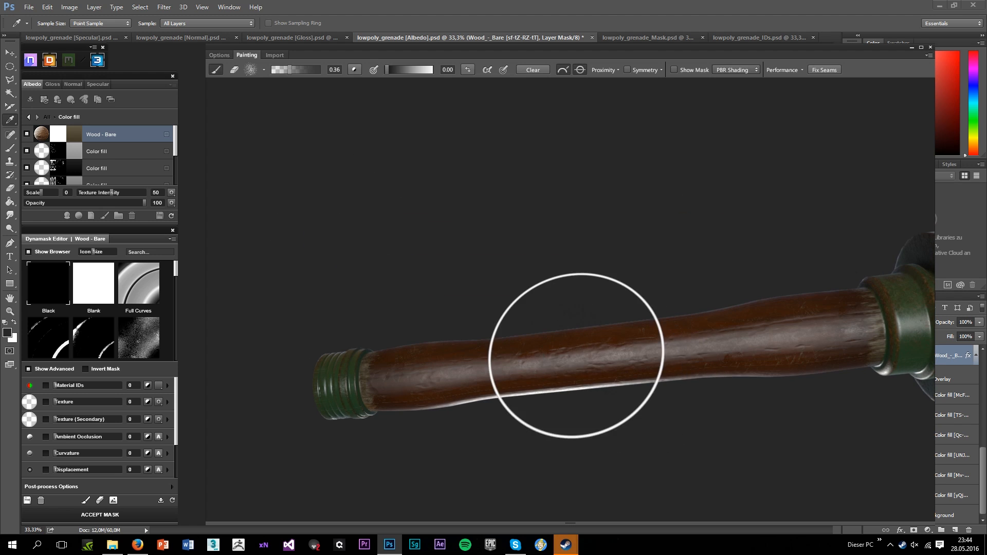
# Examine the softened wear on the whole grenade, and closely along the handle towards the threaded end
pyautogui.scroll(-3, 632, 259)
pyautogui.moveTo(633, 259); pyautogui.dragTo(868, 389)
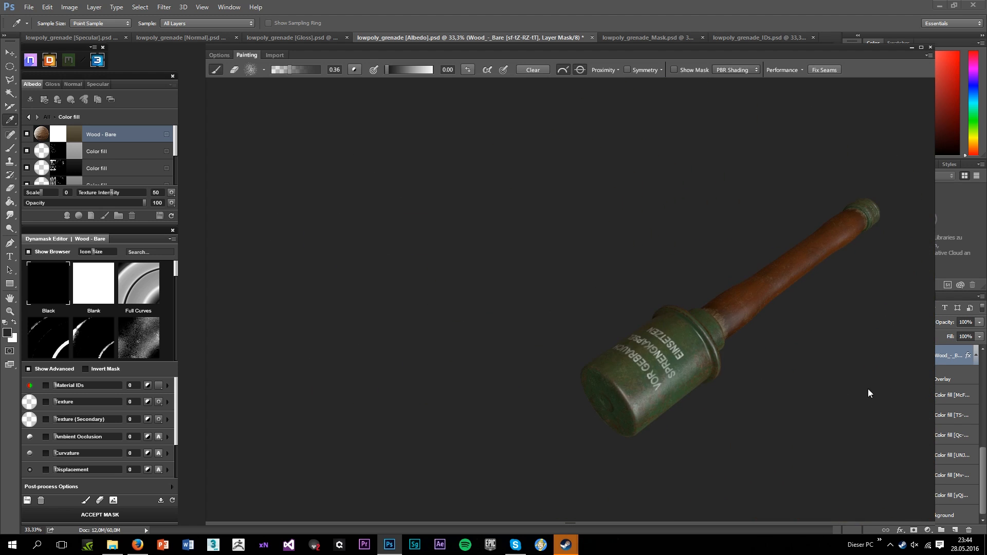
pyautogui.scroll(-2, 794, 362)
pyautogui.moveTo(794, 362)
pyautogui.mouseDown()
pyautogui.moveTo(649, 338)
pyautogui.moveTo(606, 390)
pyautogui.moveTo(735, 354)
pyautogui.moveTo(740, 317)
pyautogui.moveTo(662, 307)
pyautogui.moveTo(745, 364)
pyautogui.moveTo(619, 338)
pyautogui.mouseUp()
pyautogui.scroll(5, 756, 276)
pyautogui.scroll(-3, 764, 328)
pyautogui.scroll(4, 619, 338)
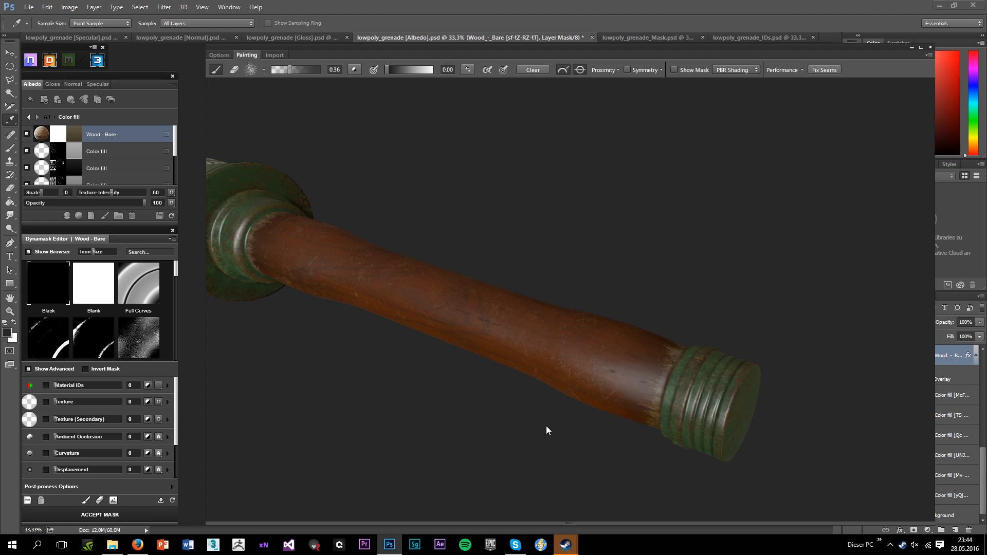
pyautogui.moveTo(546, 425)
pyautogui.mouseDown()
pyautogui.moveTo(555, 454)
pyautogui.moveTo(584, 392)
pyautogui.moveTo(572, 485)
pyautogui.mouseUp()
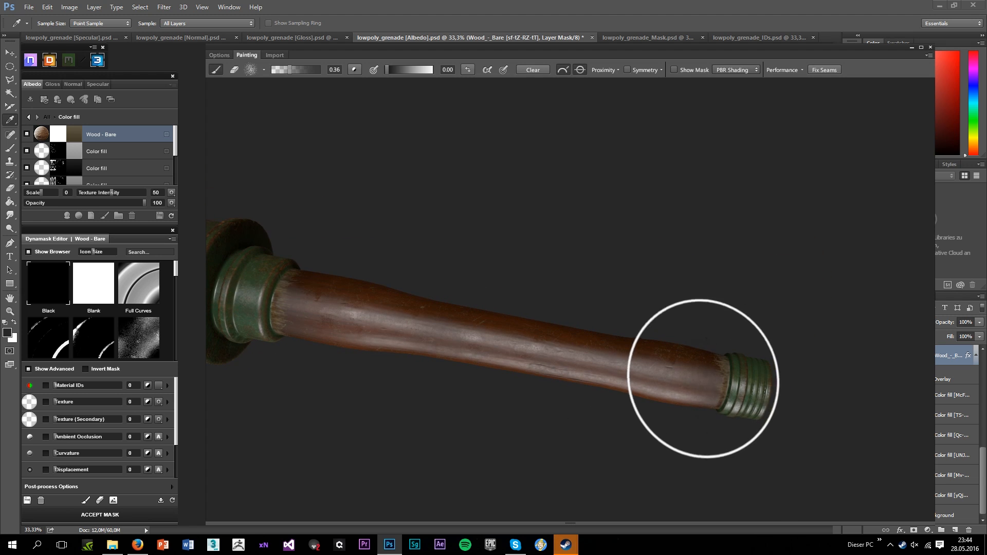
# Check the whole grenade from several angles and accept the Wood - Bare layer's painted mask
pyautogui.scroll(-3, 536, 350)
pyautogui.moveTo(495, 366); pyautogui.dragTo(452, 190)
pyautogui.scroll(3, 573, 228)
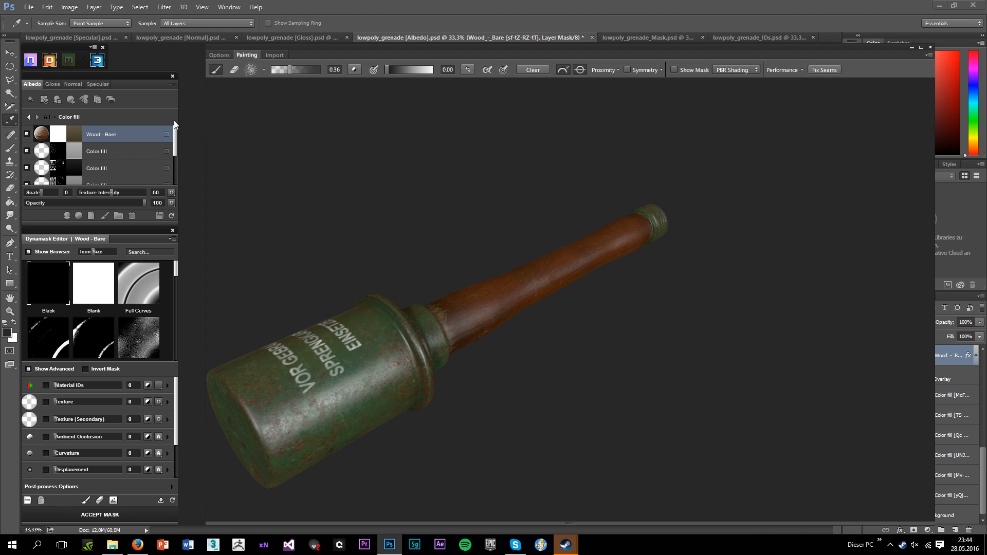
pyautogui.click(76, 515)
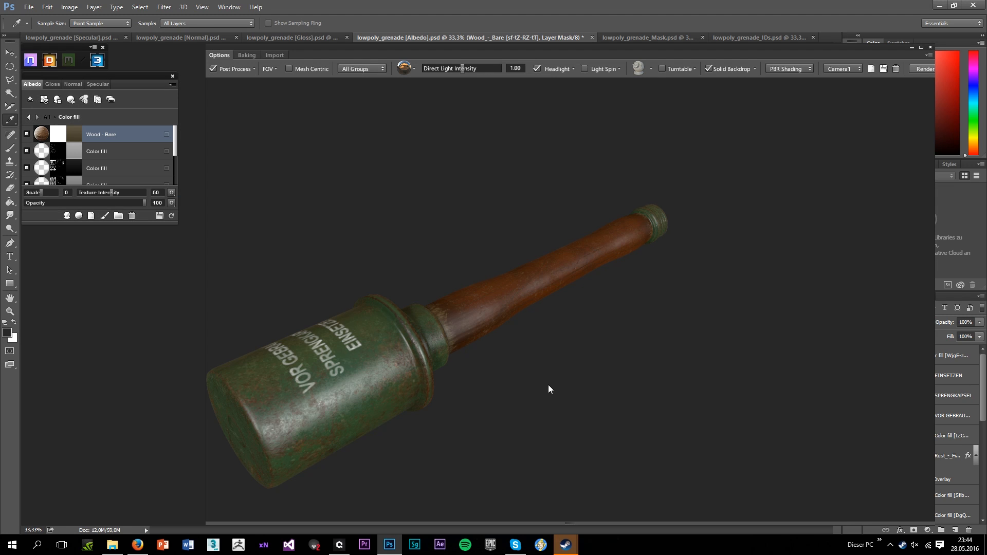
# Export all of the lowpoly_grenade materials as 8-bit .tga maps at 100% size with Toolbag 2 as the export target
pyautogui.moveTo(486, 361); pyautogui.dragTo(427, 304)
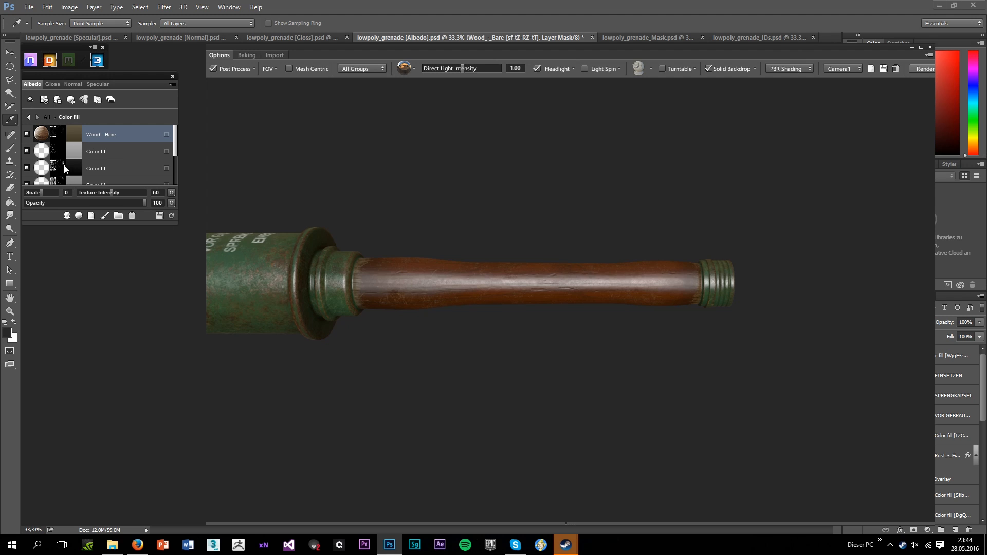
pyautogui.click(31, 102)
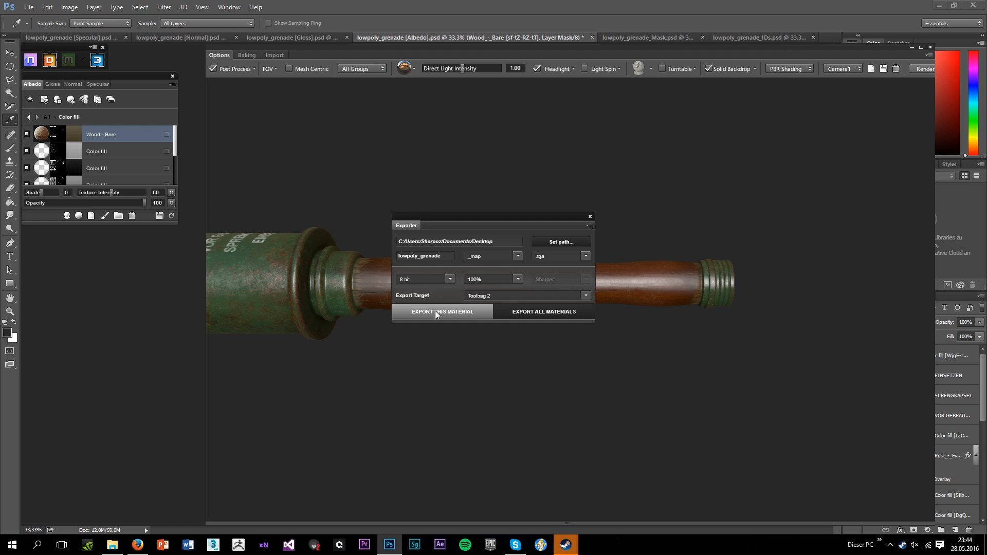
pyautogui.click(549, 312)
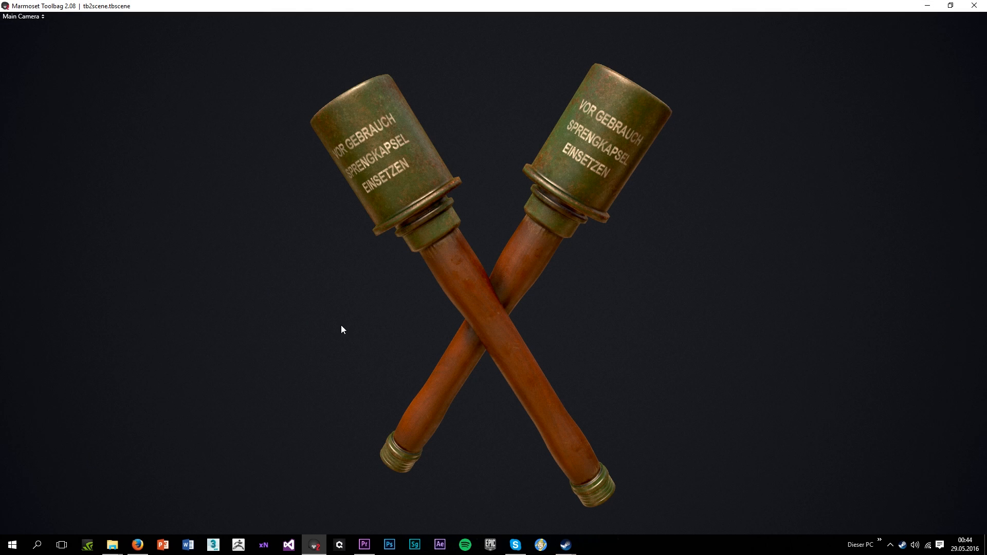
# In Marmoset Toolbag, examine the two crossed grenades as a whole and closely where the wooden handles meet the metal heads
pyautogui.moveTo(399, 284); pyautogui.dragTo(421, 222)
pyautogui.scroll(5, 423, 220)
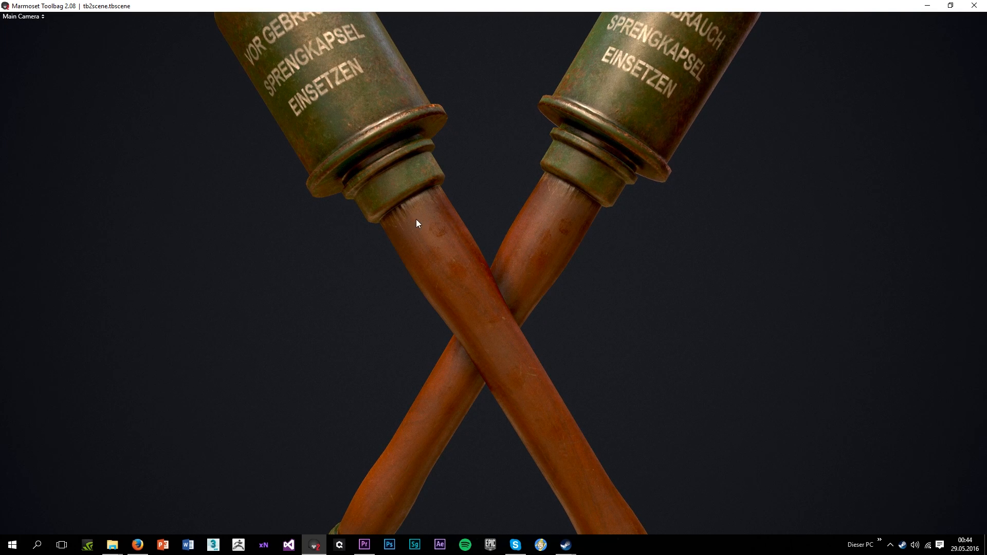
pyautogui.moveTo(569, 185); pyautogui.dragTo(408, 157)
pyautogui.scroll(-4, 486, 263)
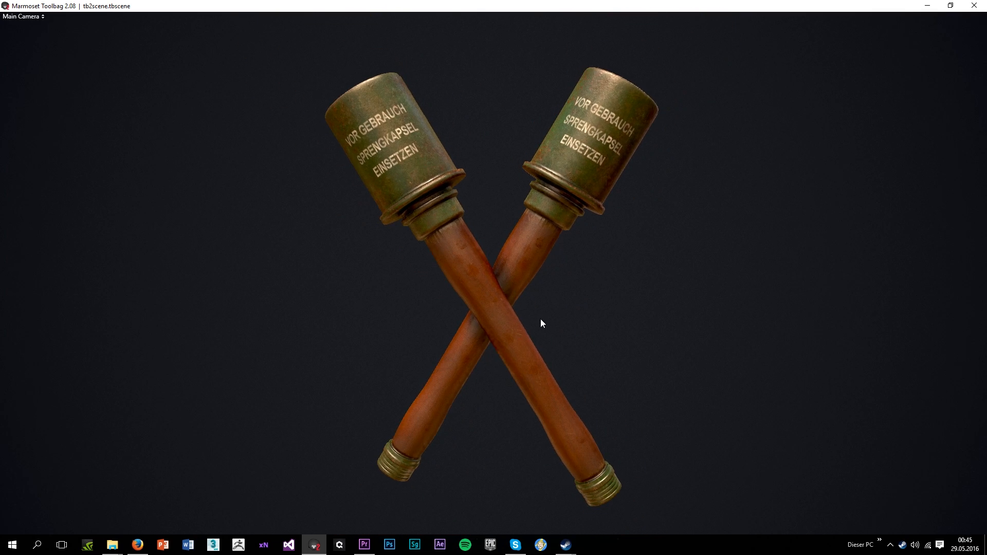
pyautogui.moveTo(541, 318); pyautogui.dragTo(567, 297)
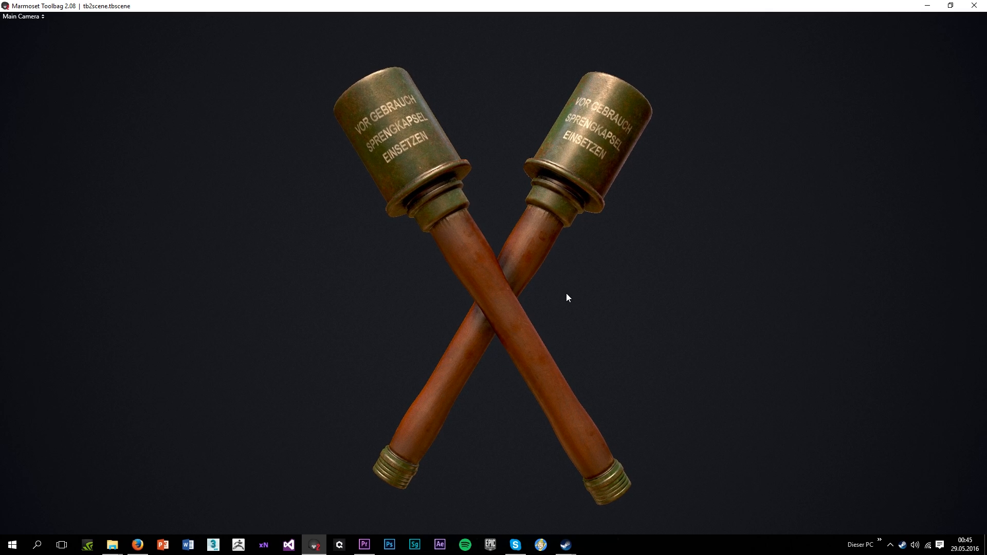